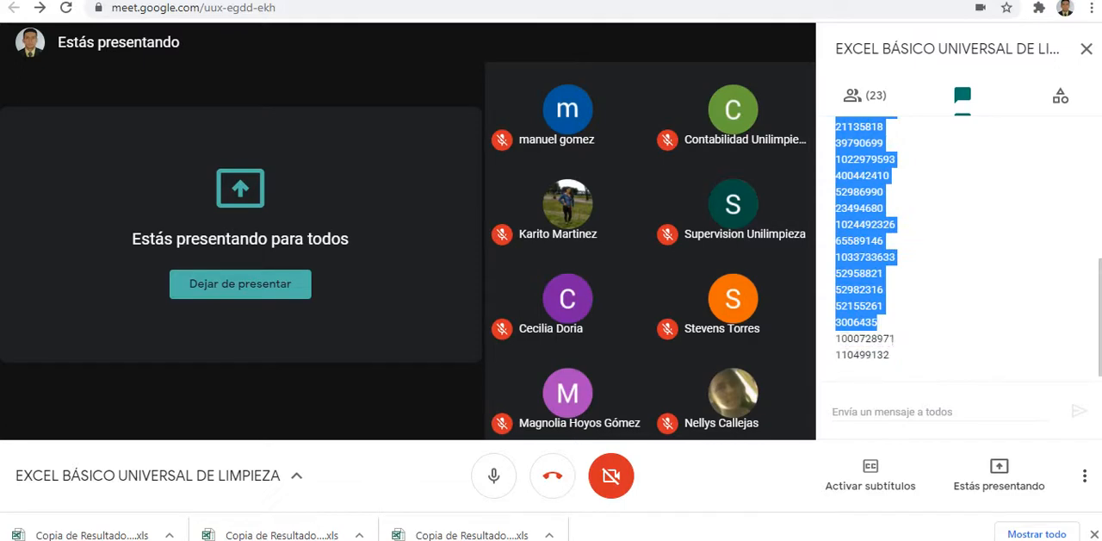
Step: Copy the list of participants' ID numbers from the meeting chat and send it again as a message to everyone
right_click(867, 331)
left_click(875, 342)
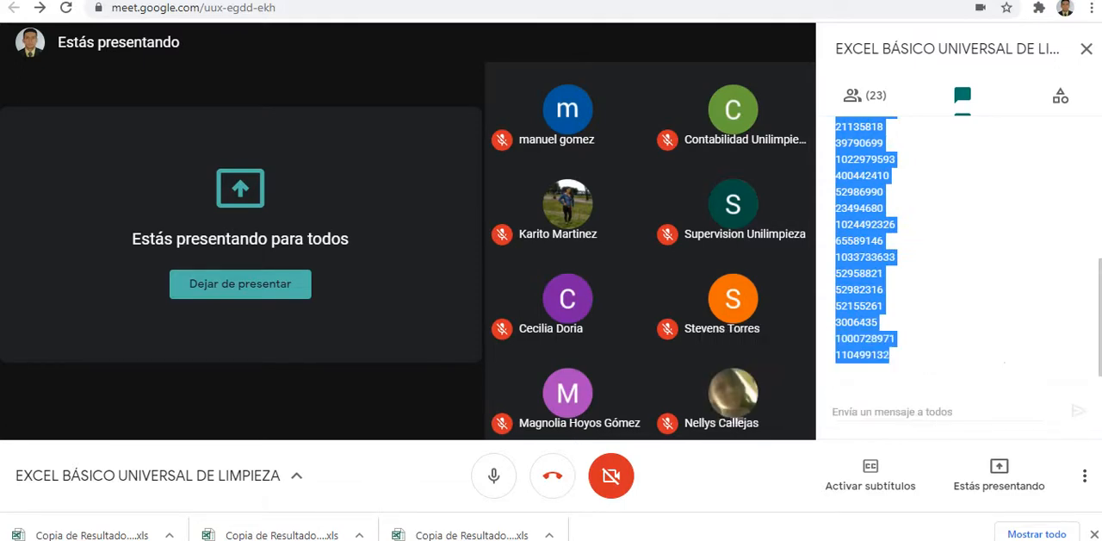
left_click(941, 411)
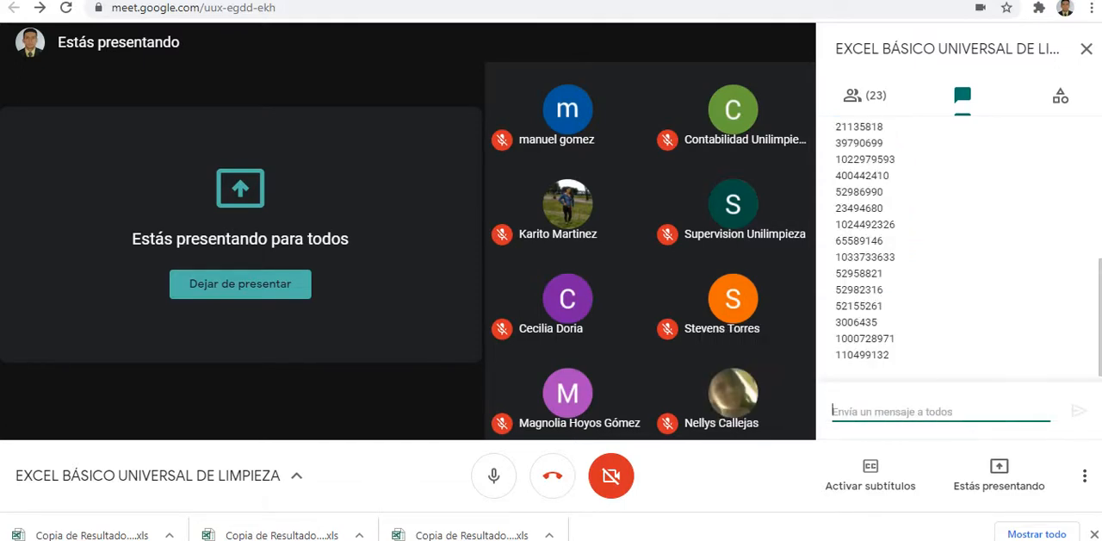
key("ctrl+v")
key("Return")
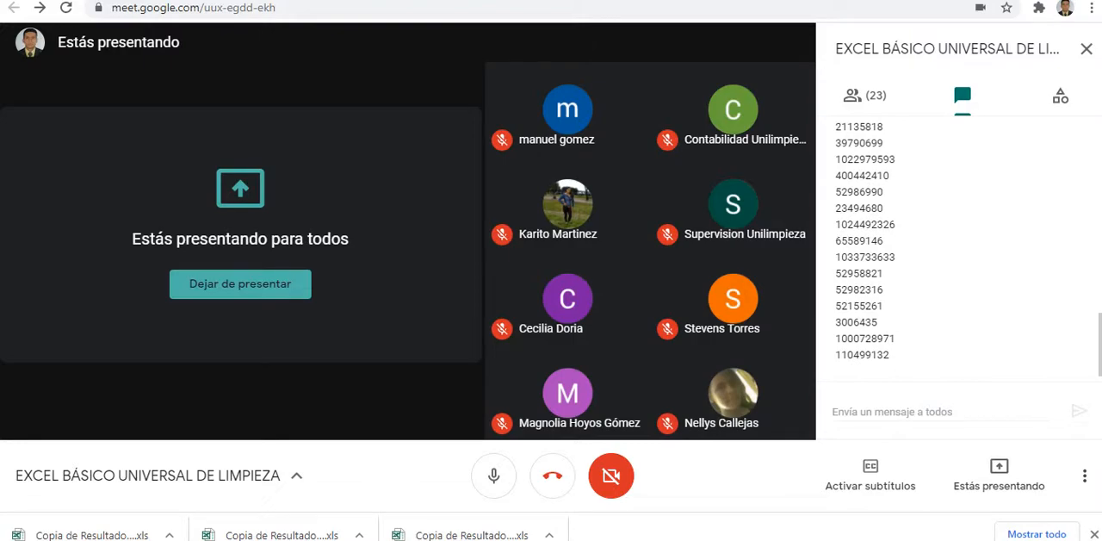
Step: Admit the two waiting participants to the video call
key("alt+Tab")
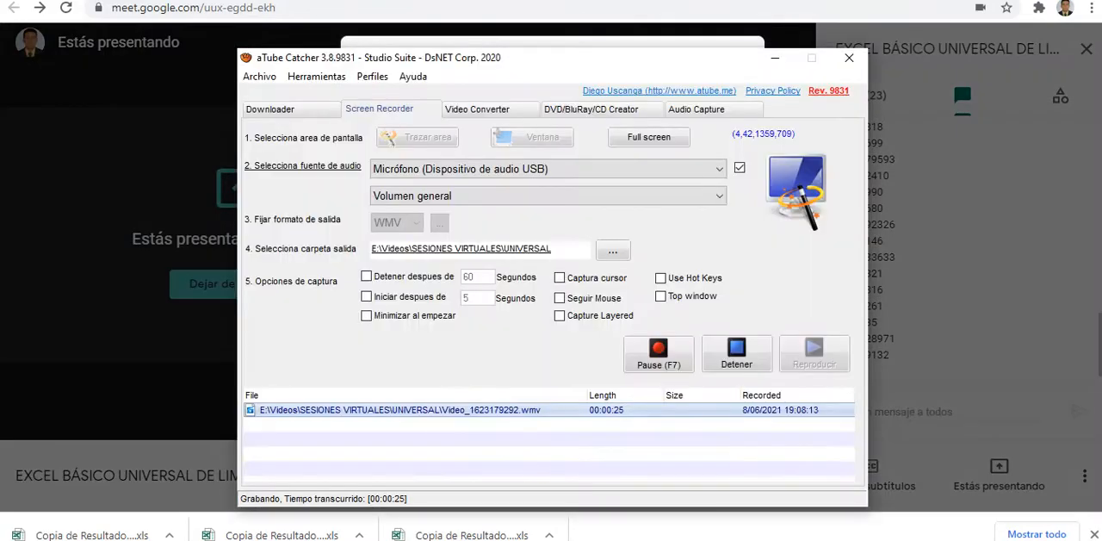
key("alt+Tab")
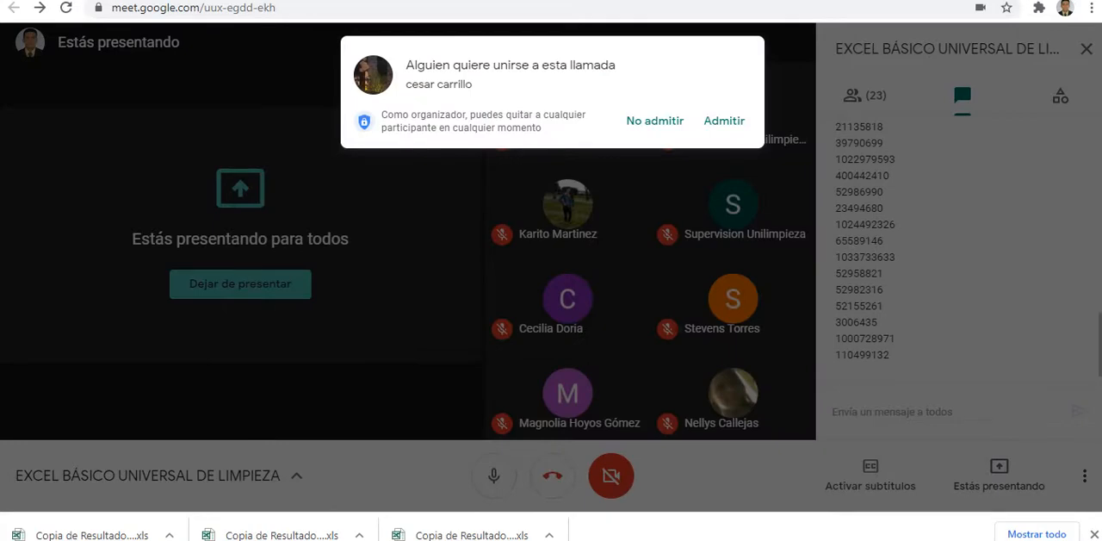
left_click(724, 121)
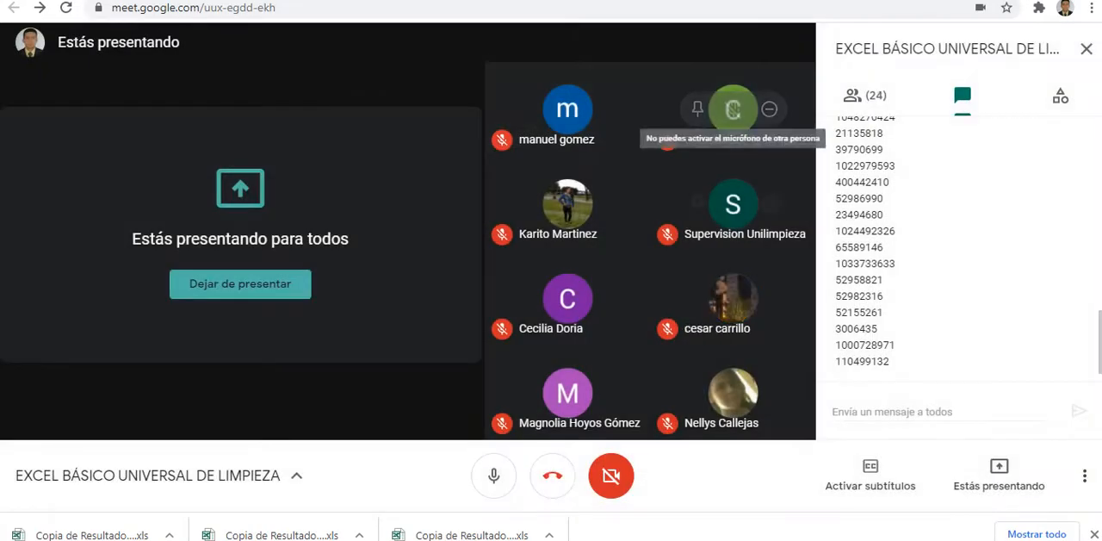
scroll(956, 249, "up", 3)
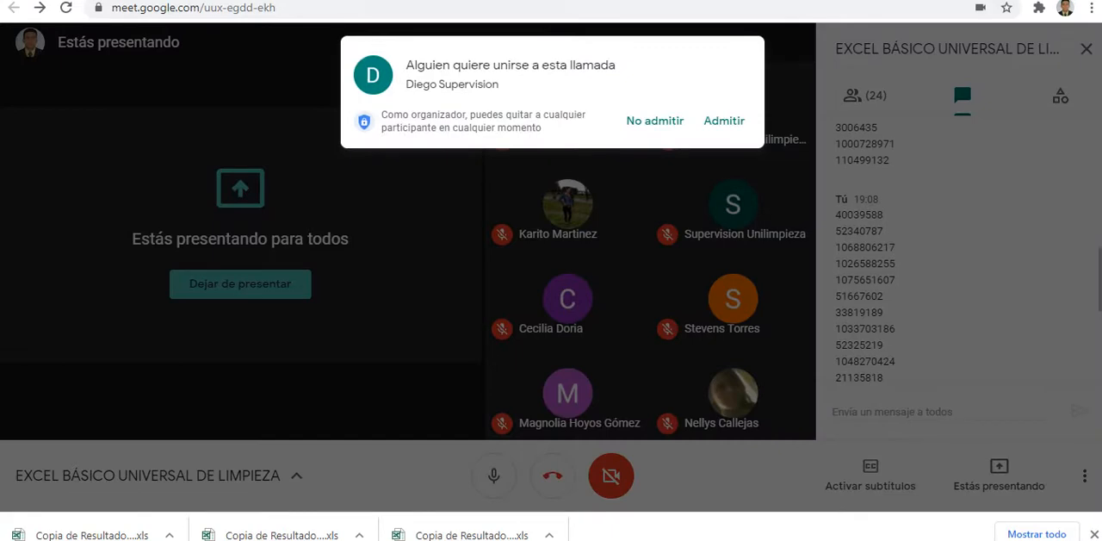
left_click(724, 121)
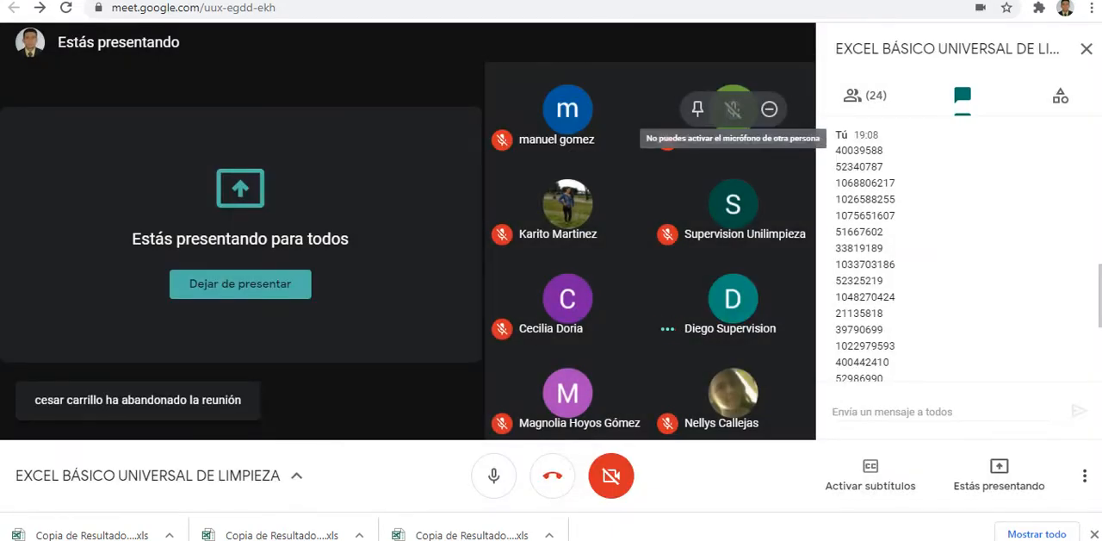
Step: Switch to the SofiaPlus site, return to the portal's home page and open the new-user registration
key("ctrl+Tab")
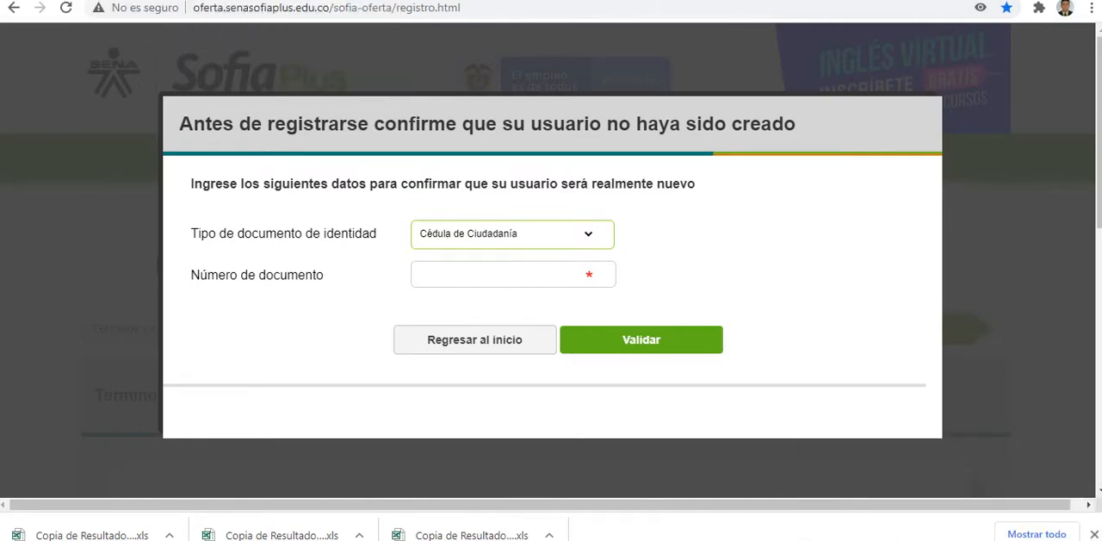
left_click(490, 274)
key("Tab")
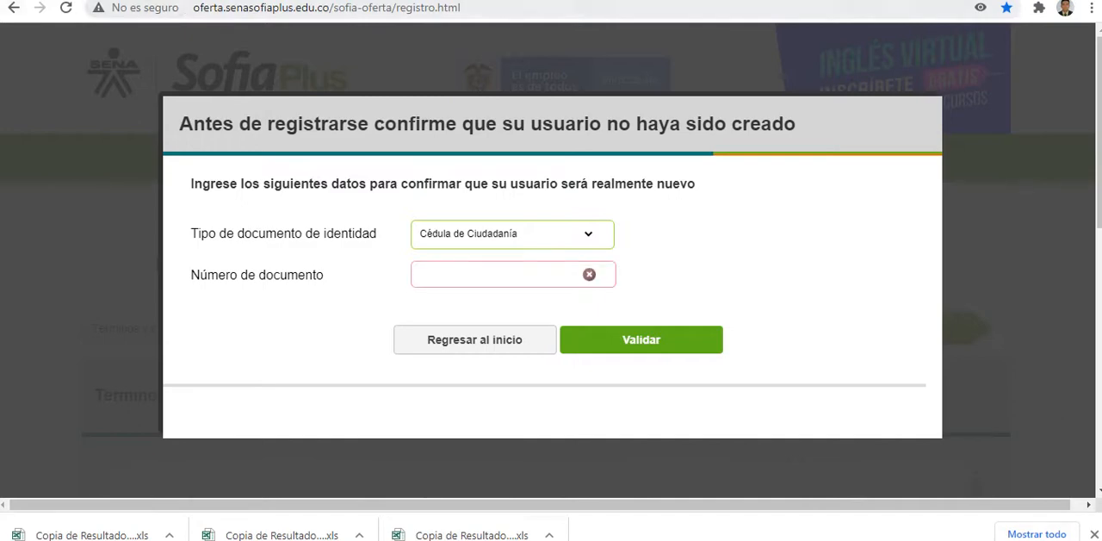
left_click(14, 8)
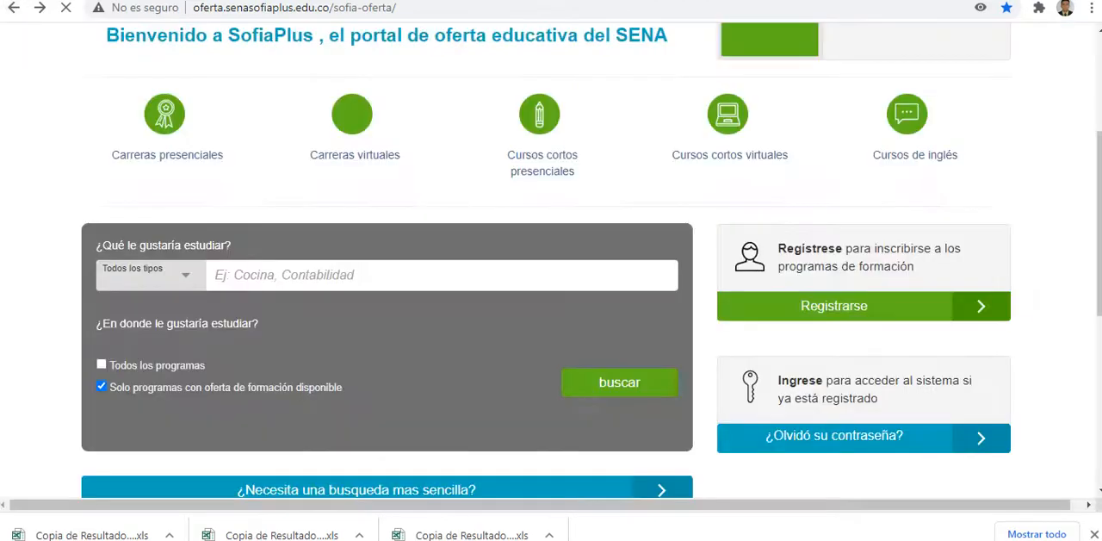
left_click(378, 8)
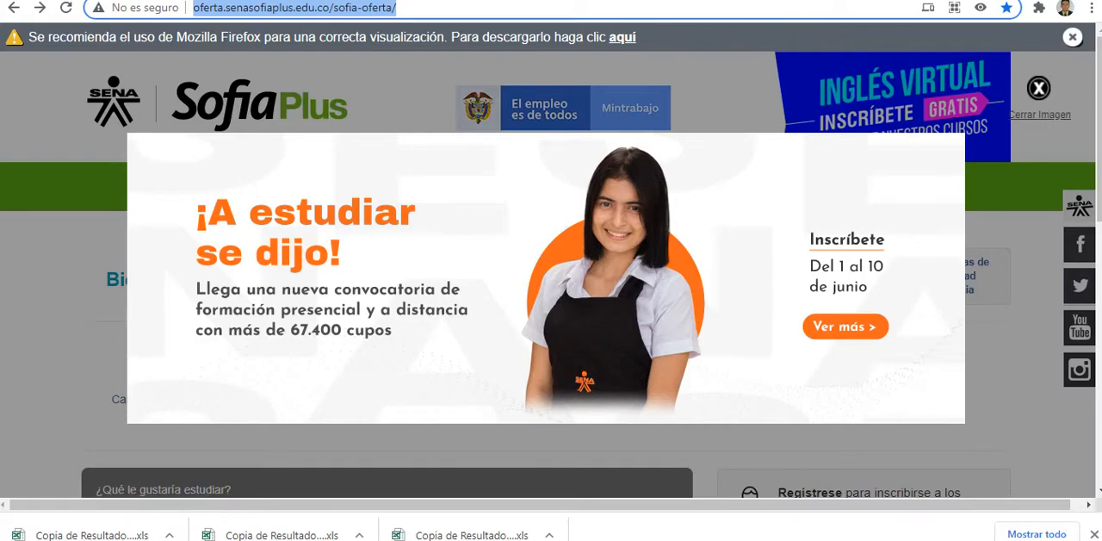
left_click(1038, 88)
scroll(818, 172, "down", 3)
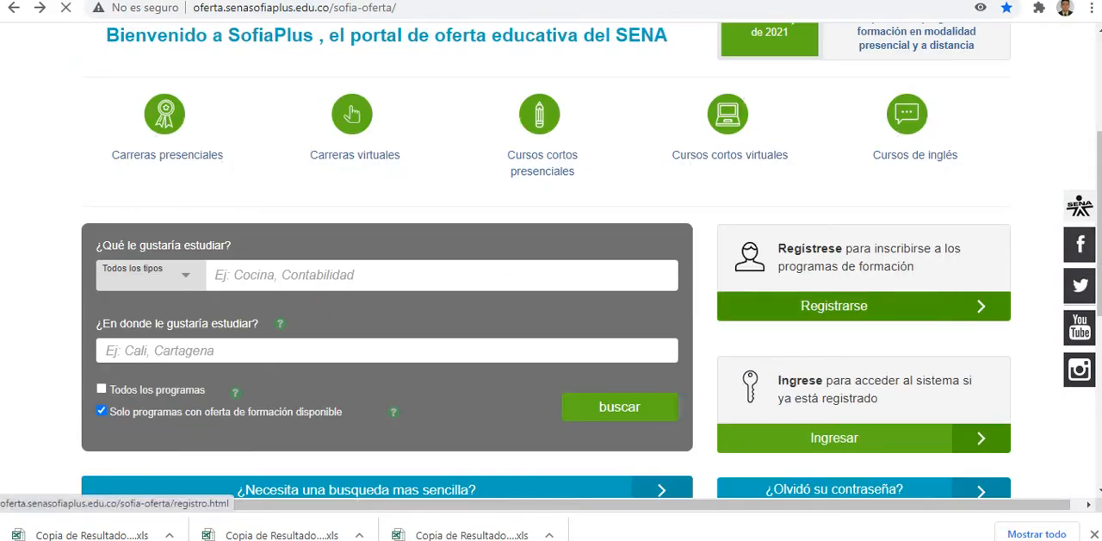
left_click(834, 306)
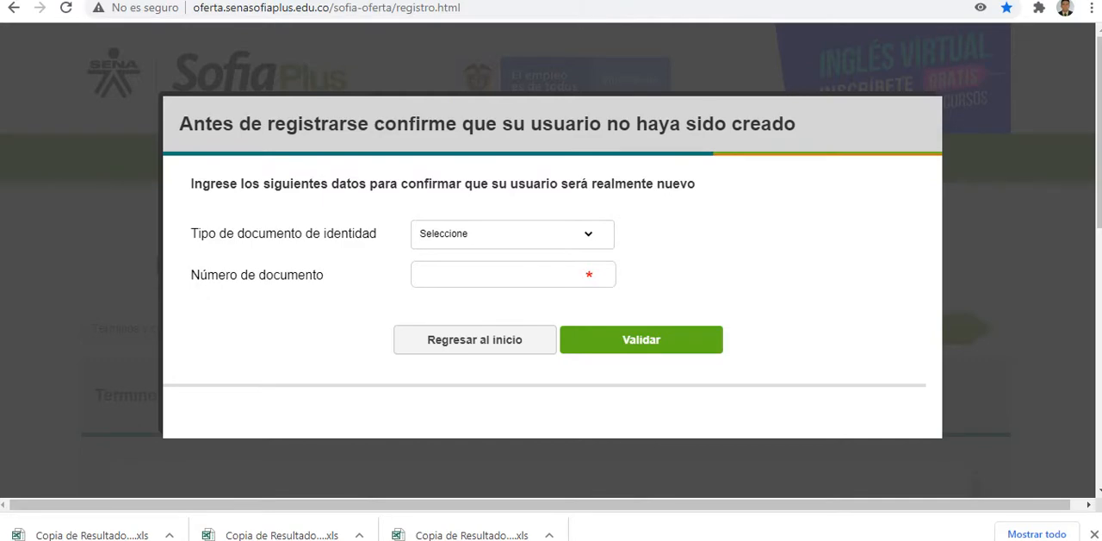
Step: Select Cédula de Ciudadanía as the identity document type and try to validate an eleven-digit document number
left_click(507, 233)
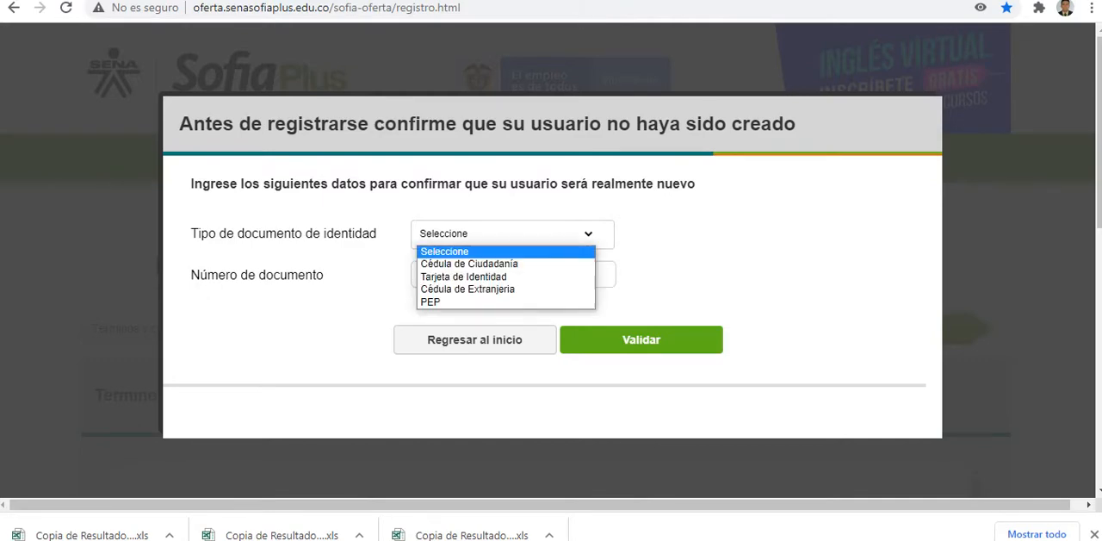
left_click(470, 264)
left_click(470, 275)
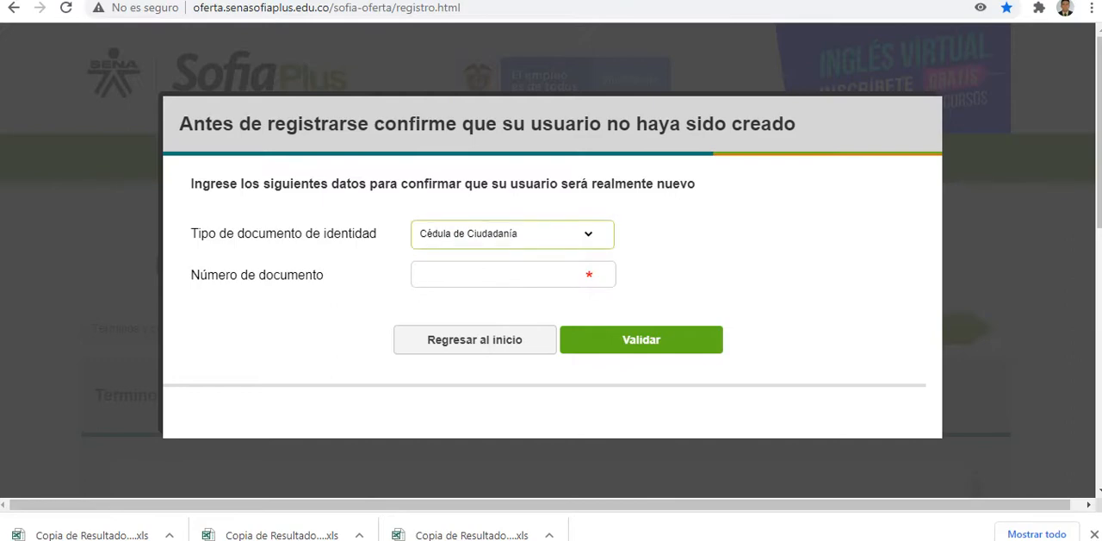
left_click(642, 340)
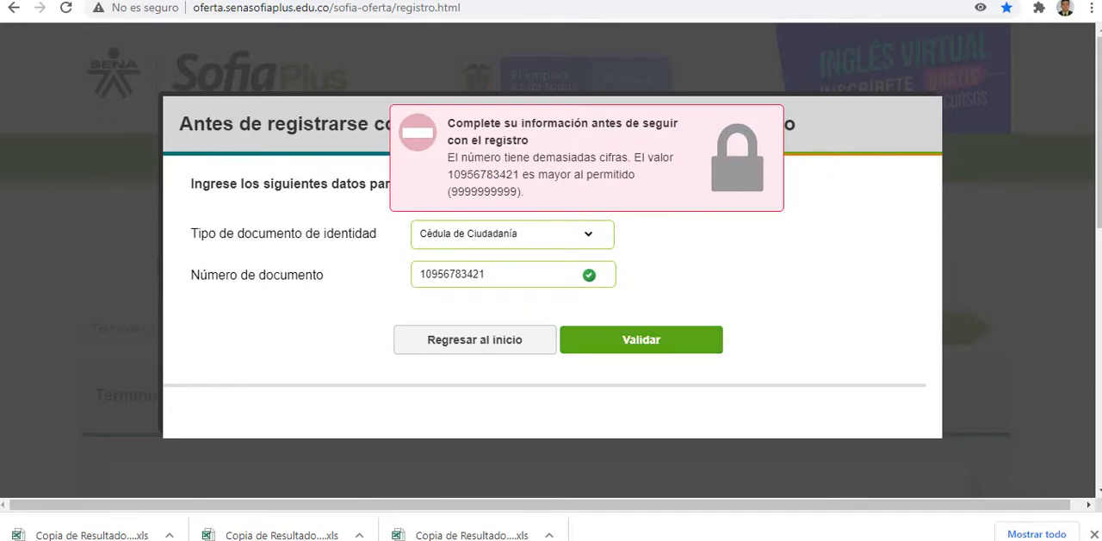
Step: Replace the document number with a ten-digit one and check whether its user already exists
key("ctrl+a")
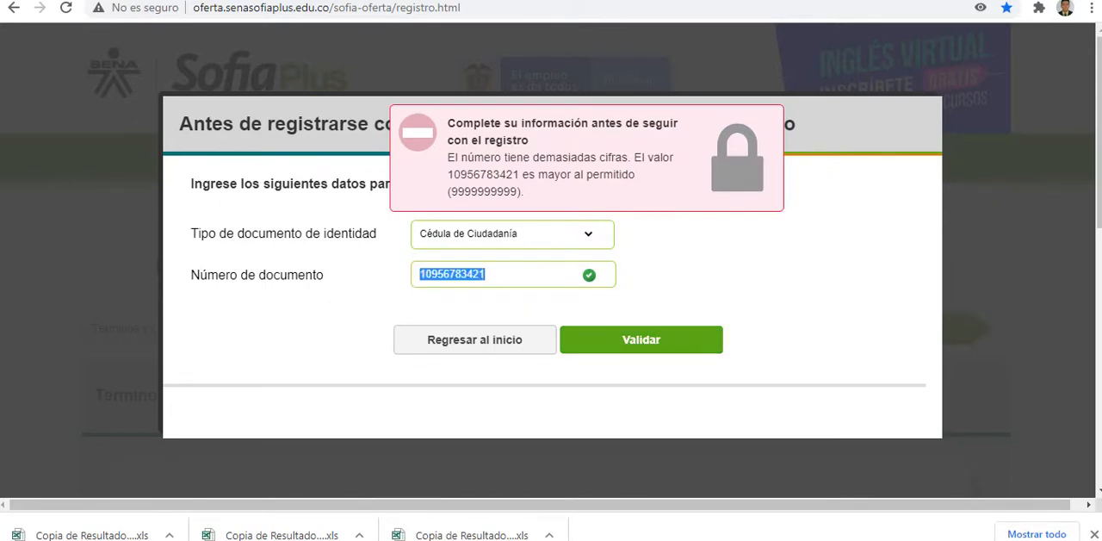
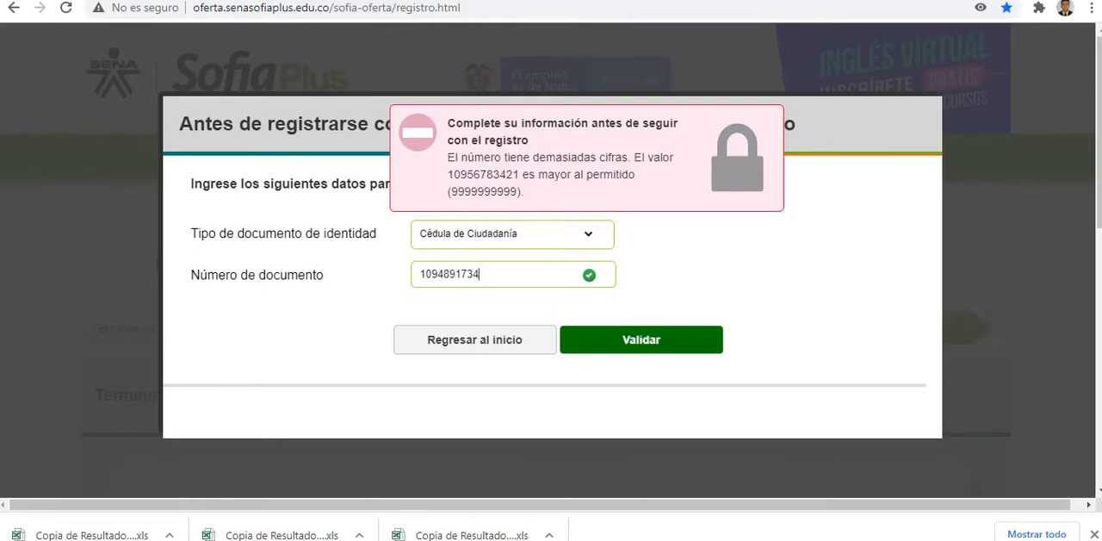
key("Return")
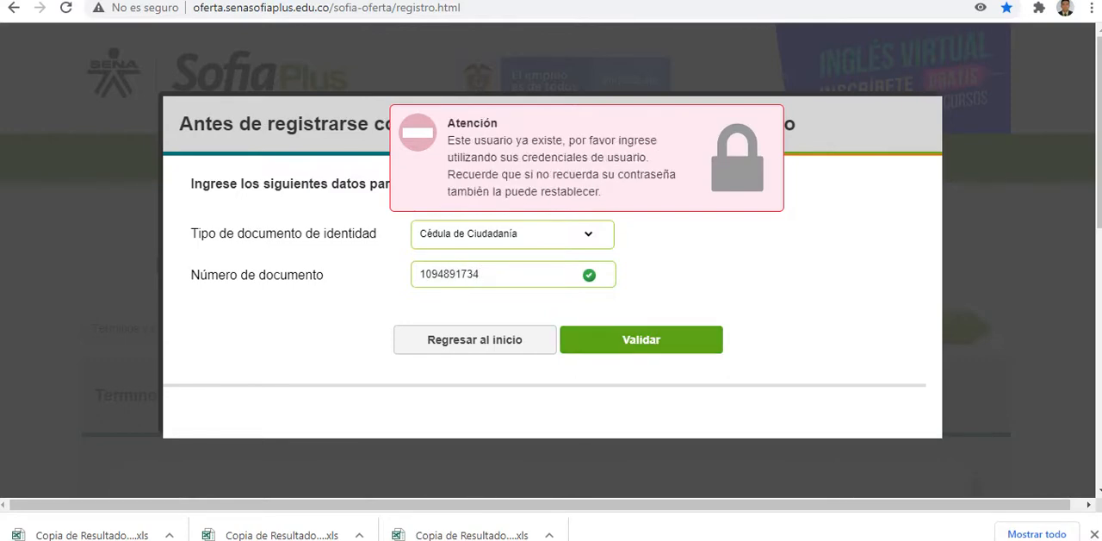
Step: Replace the document number with an eight-digit one and validate it for the new registration
key("ctrl+a")
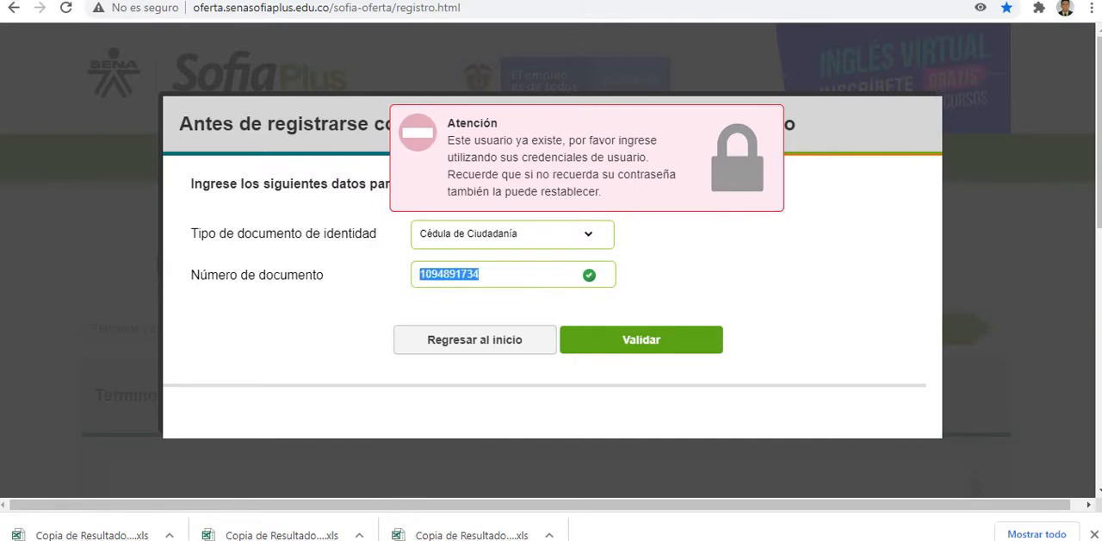
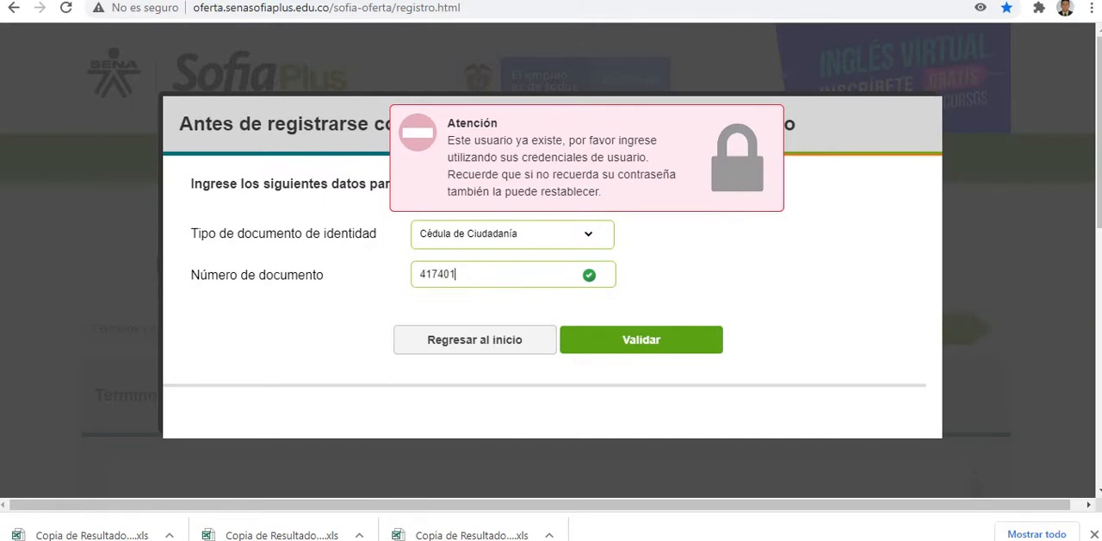
key("Tab")
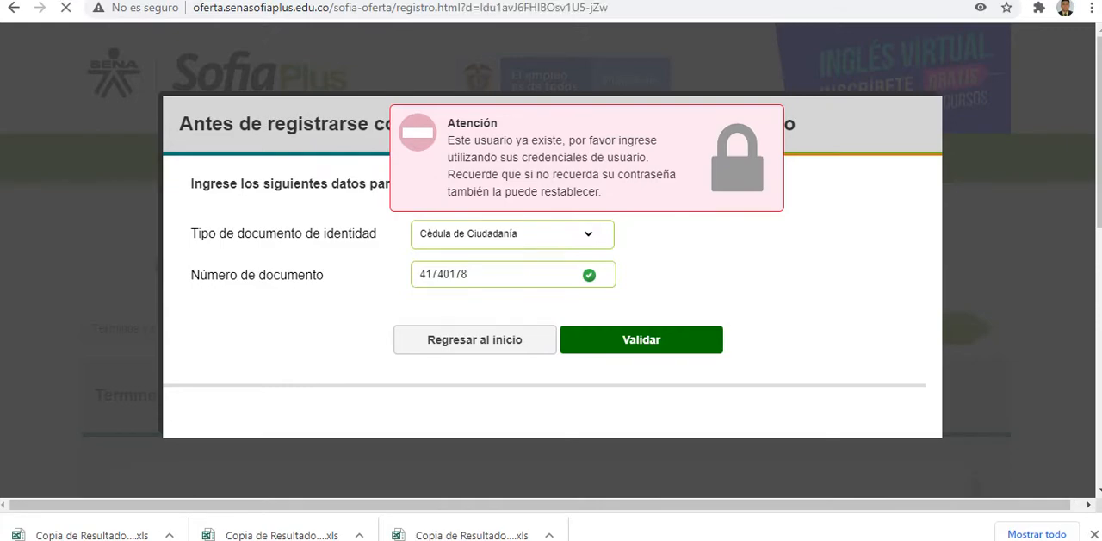
Step: Read through the registration terms and conditions, accept them and continue to the basic information form
scroll(551, 301, "down", 3)
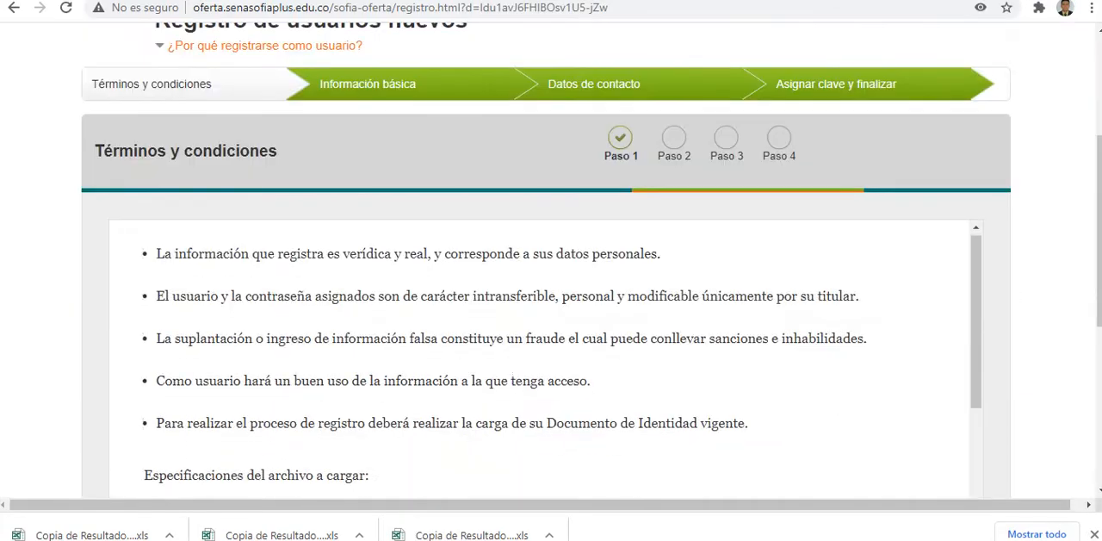
scroll(545, 358, "down", 5)
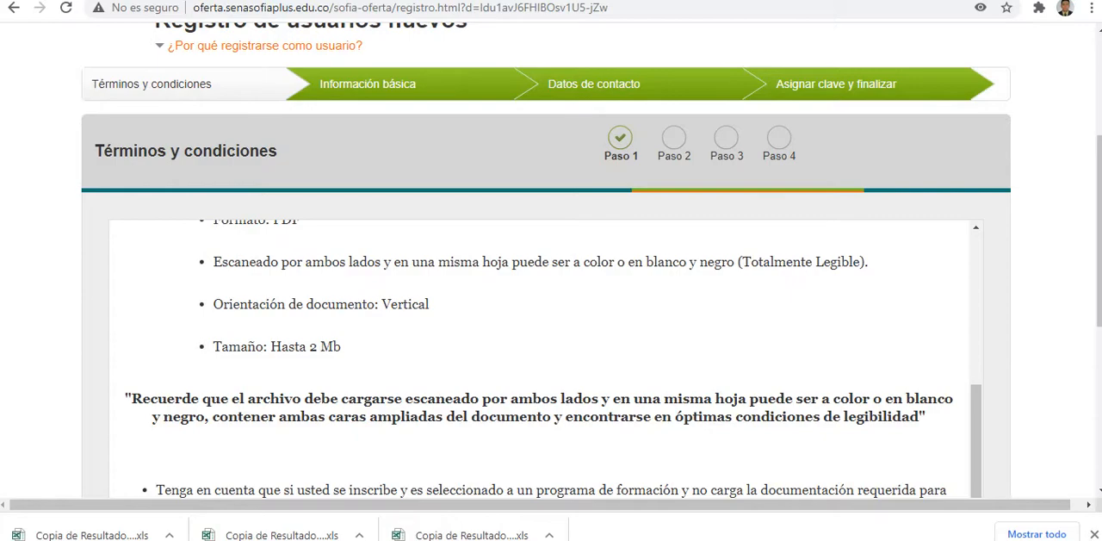
scroll(551, 301, "down", 4)
scroll(551, 301, "up", 2)
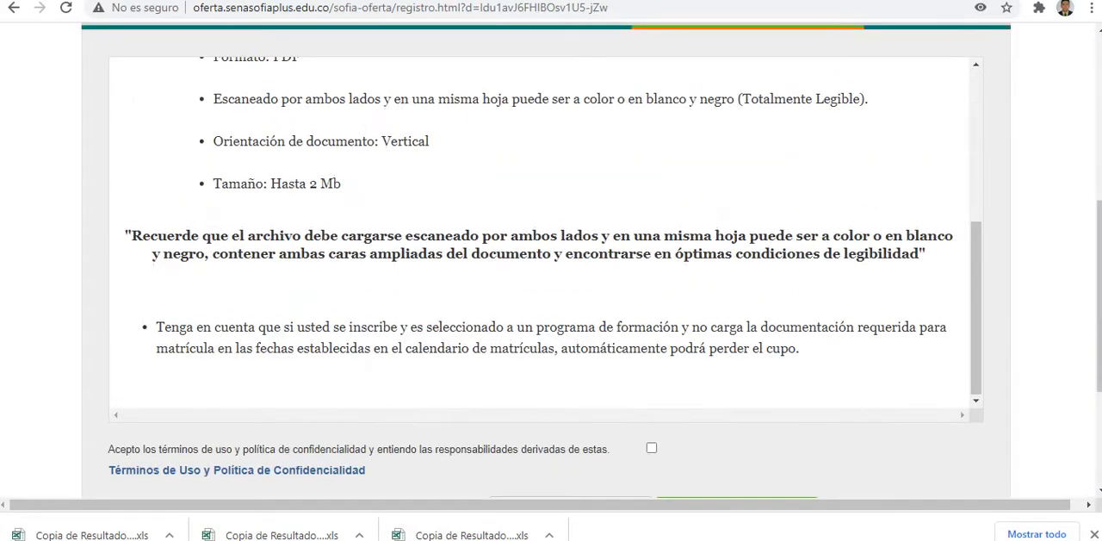
scroll(551, 259, "down", 1)
left_click(652, 366)
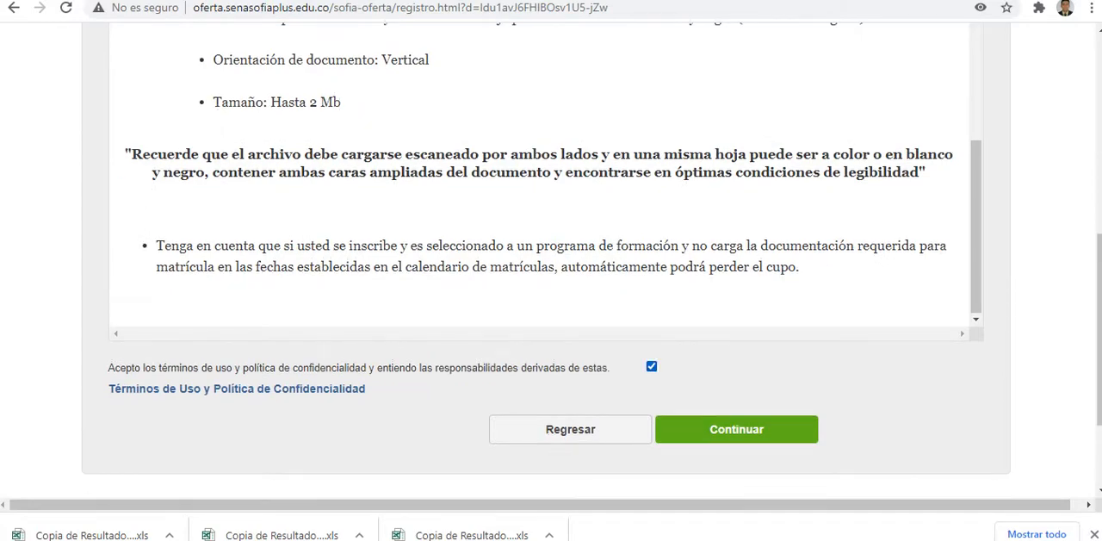
left_click(736, 429)
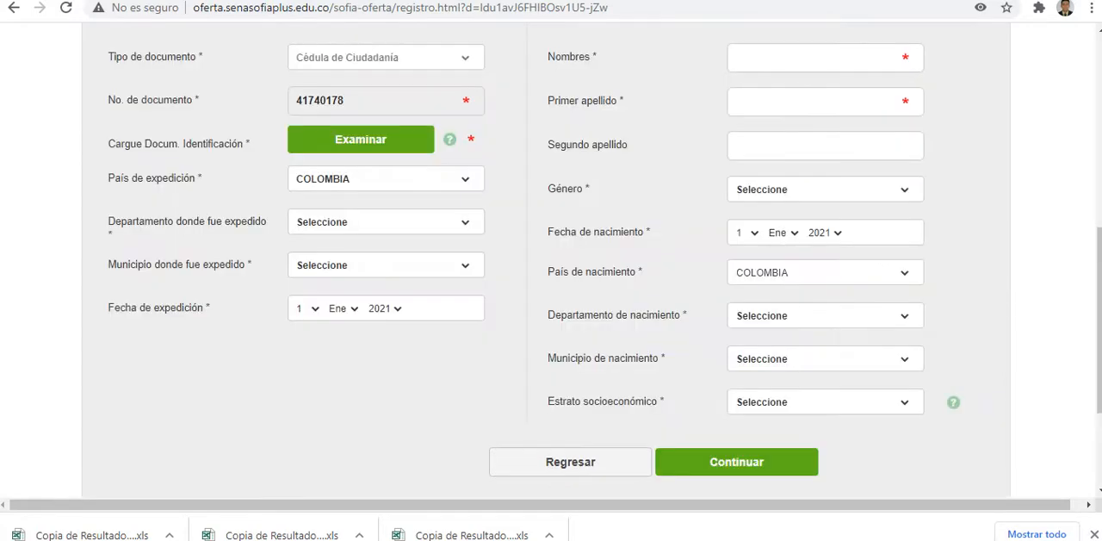
scroll(546, 258, "up", 2)
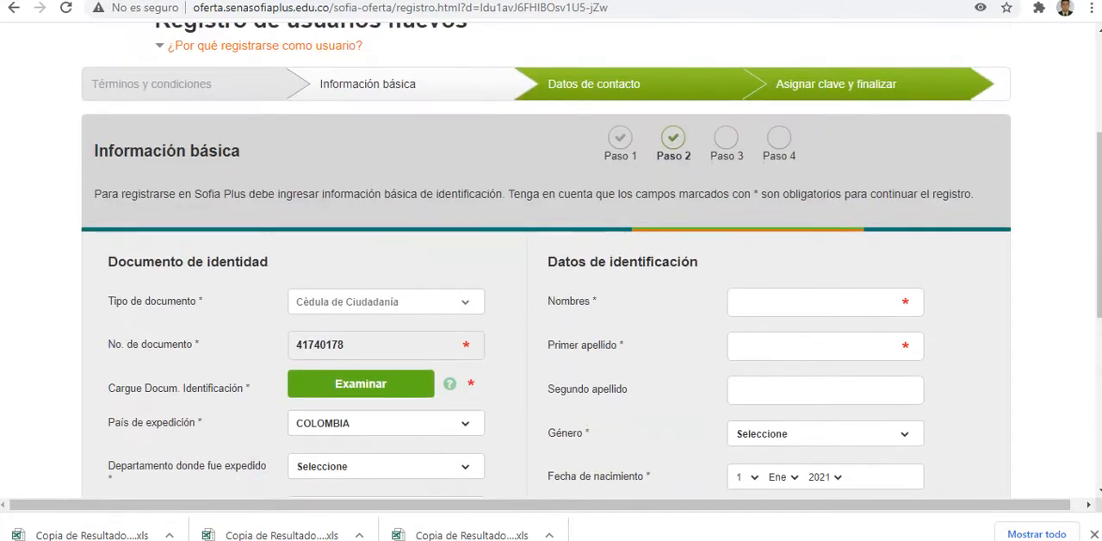
scroll(546, 258, "down", 1)
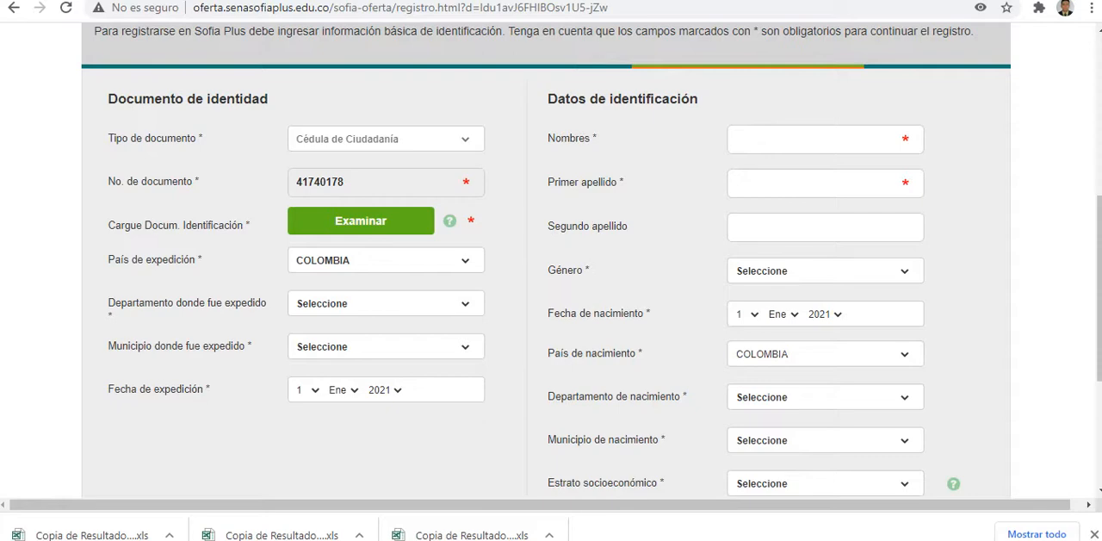
Step: Switch back to the Google Meet call, admit the waiting participant and mute the microphone
key("ctrl+Tab")
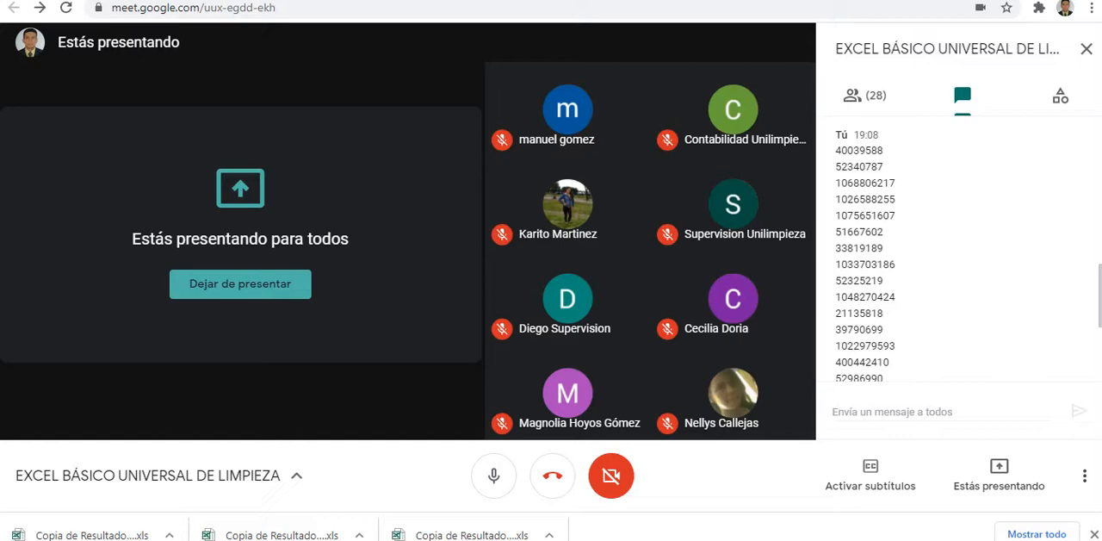
left_click(194, 7)
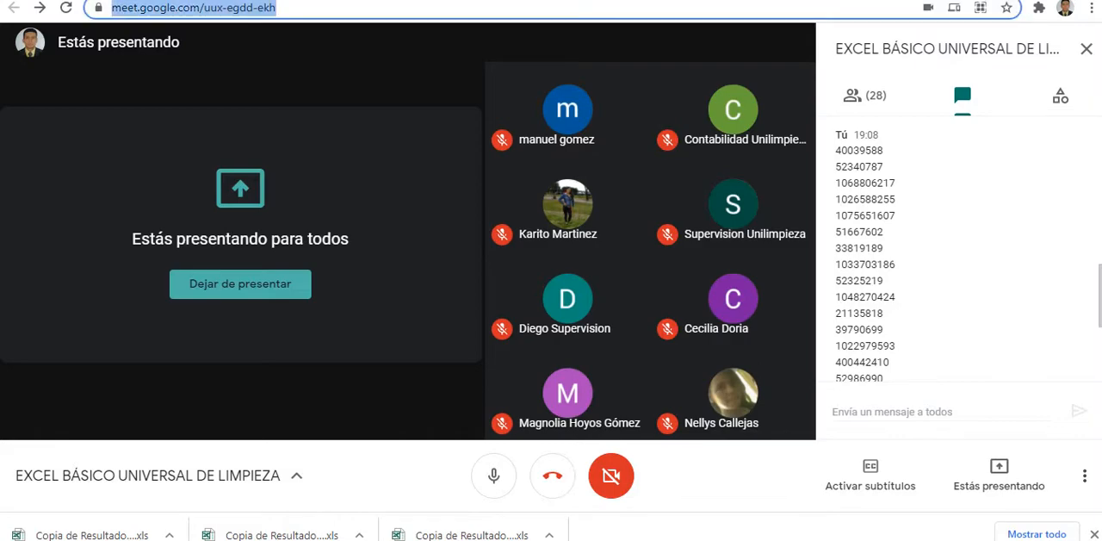
key("ctrl+Tab")
key("ctrl+shift+Tab")
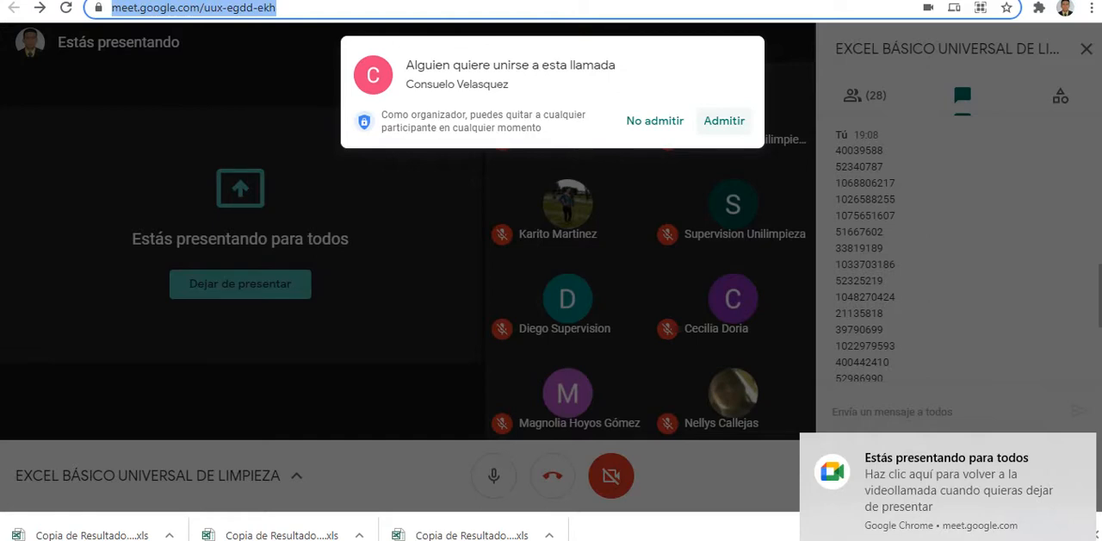
left_click(724, 120)
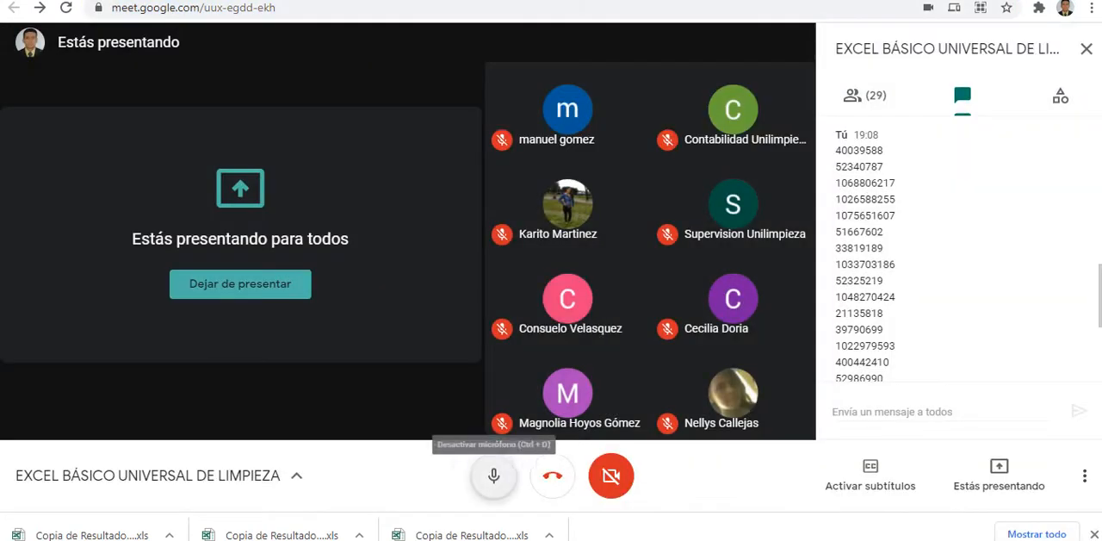
left_click(493, 475)
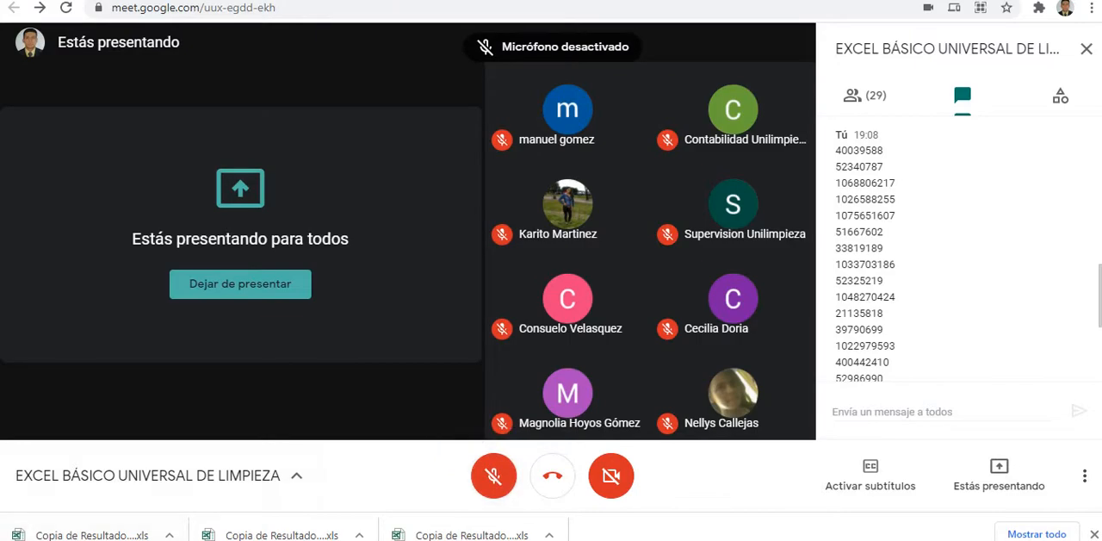
Step: Check the aTube Catcher screen recorder, return to the Meet call, admit all waiting participants and turn the microphone on
key("alt+Tab")
left_click(659, 354)
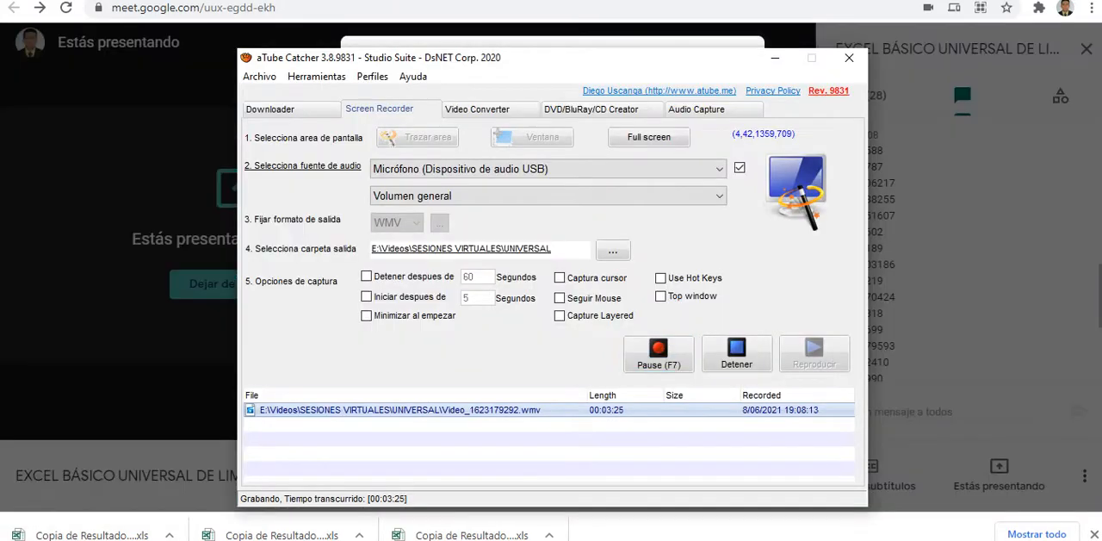
key("alt+Tab")
left_click(721, 123)
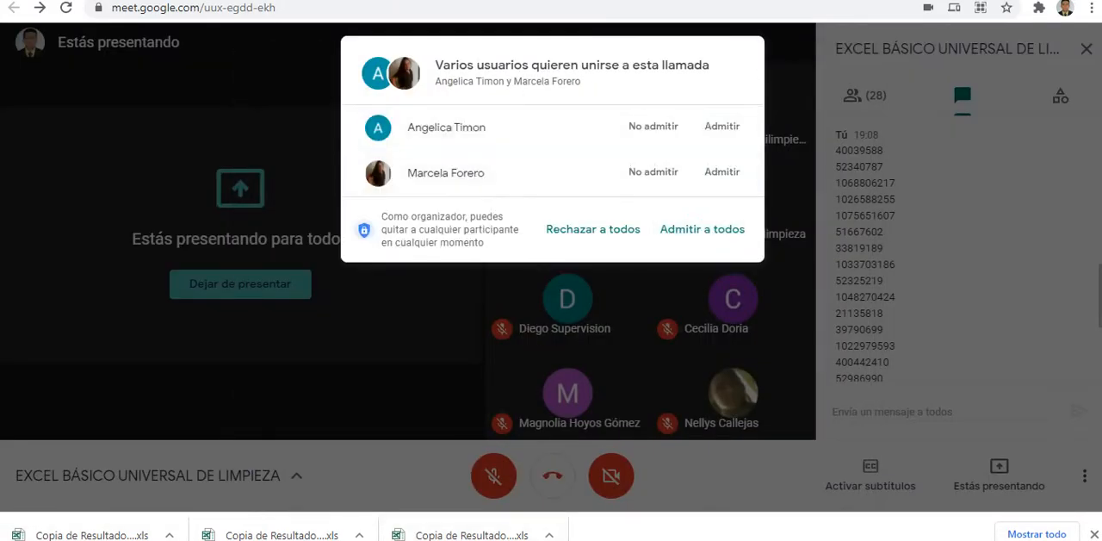
left_click(703, 229)
key("ctrl+d")
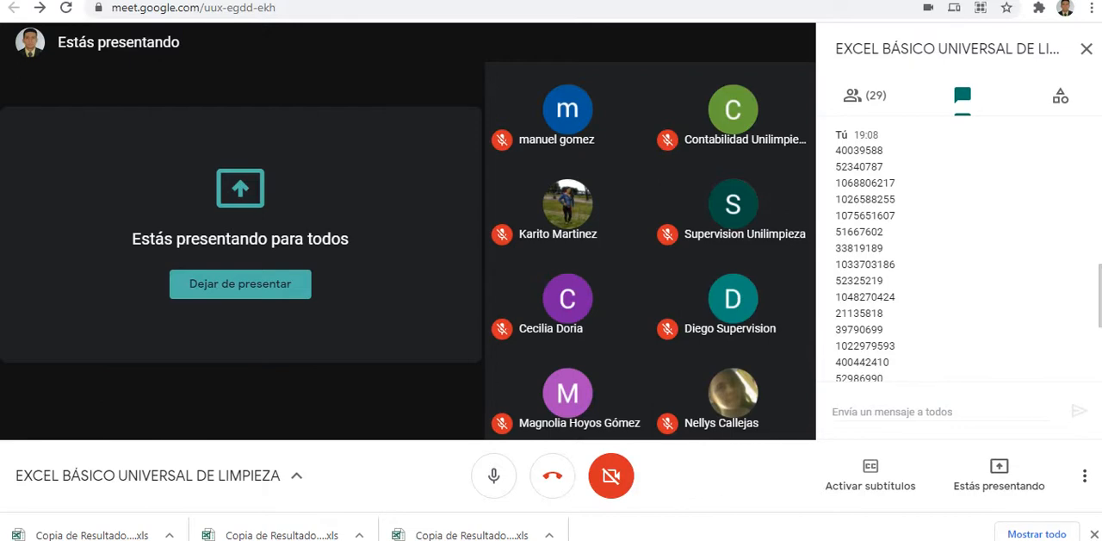
Step: Post the copied list of document numbers in the call chat
left_click(913, 411)
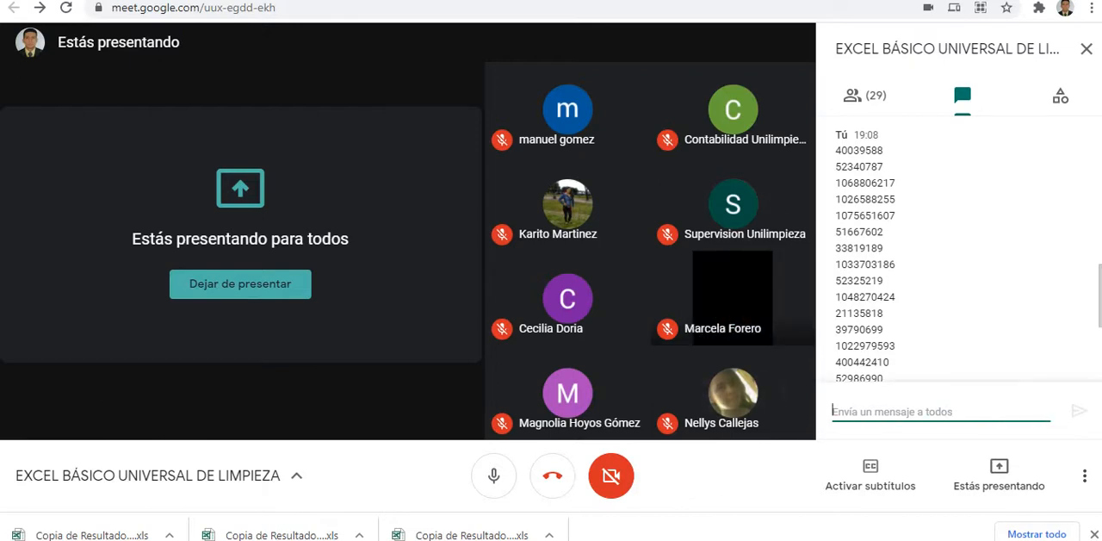
key("ctrl+v")
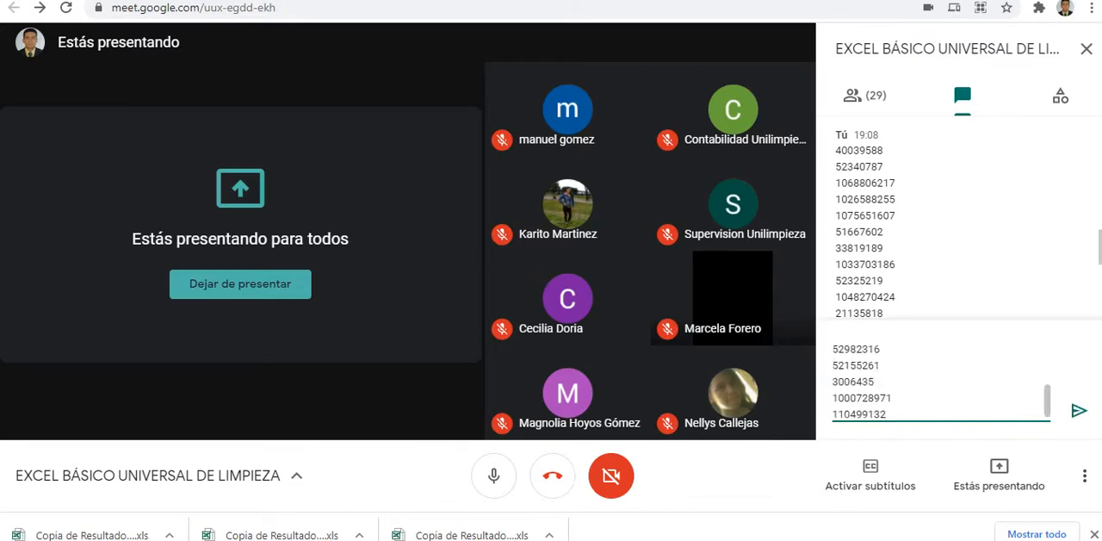
key("Return")
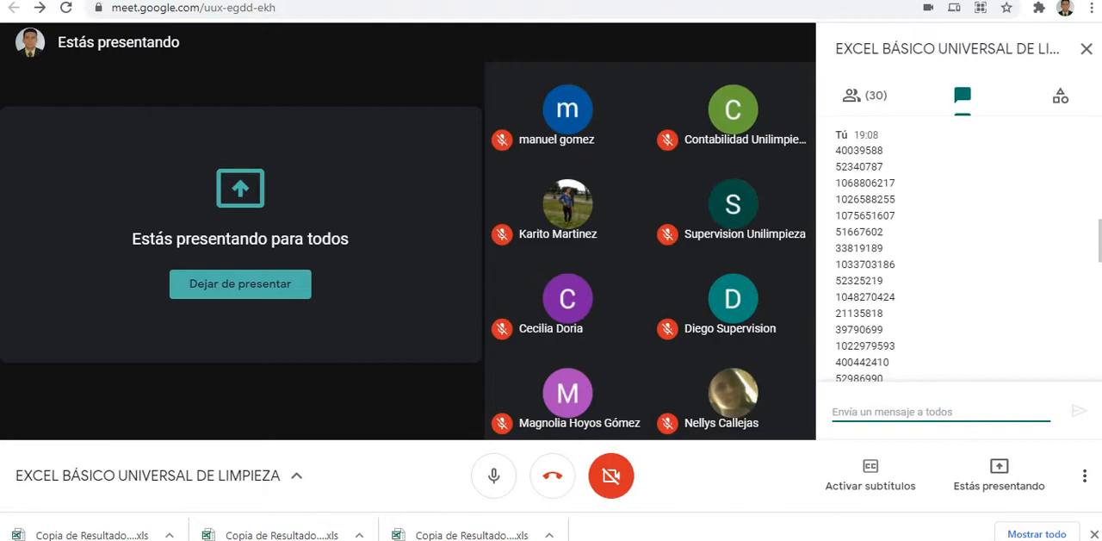
Step: Switch to the SofiaPlus page, return to its home page, close the promotional image and open the new user registration
key("ctrl+Tab")
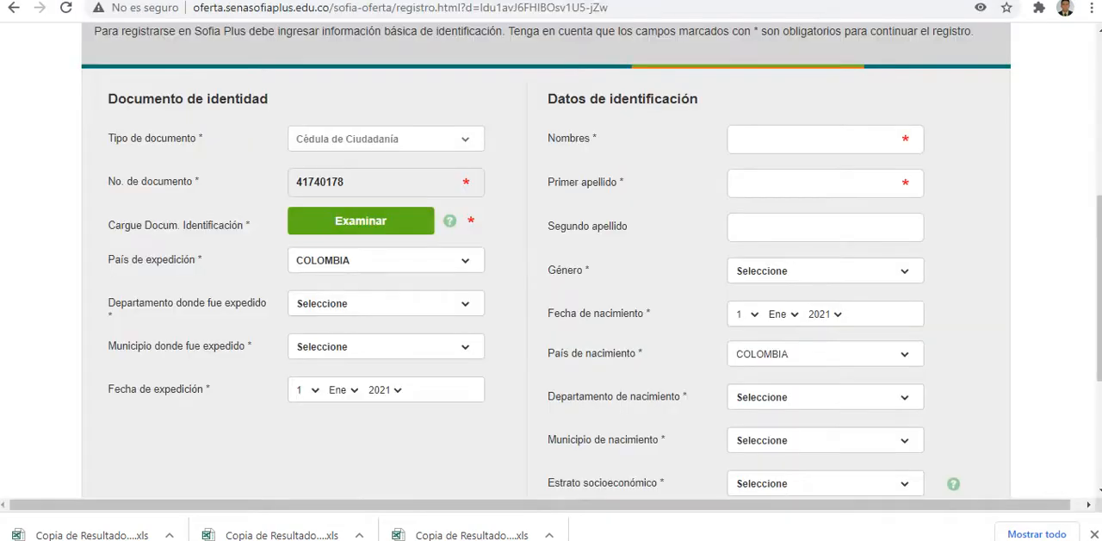
scroll(549, 260, "up", 5)
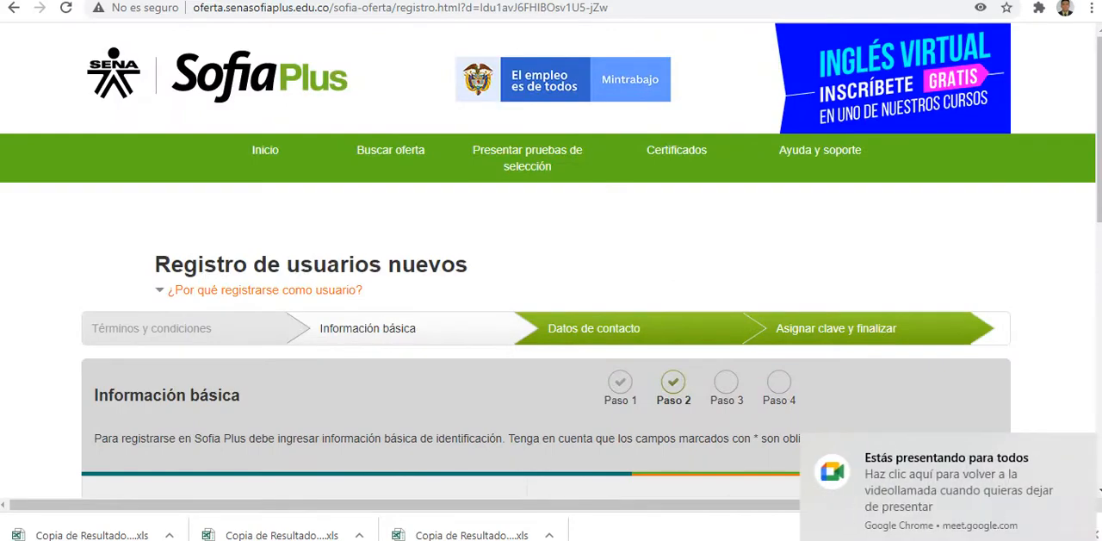
left_click(266, 149)
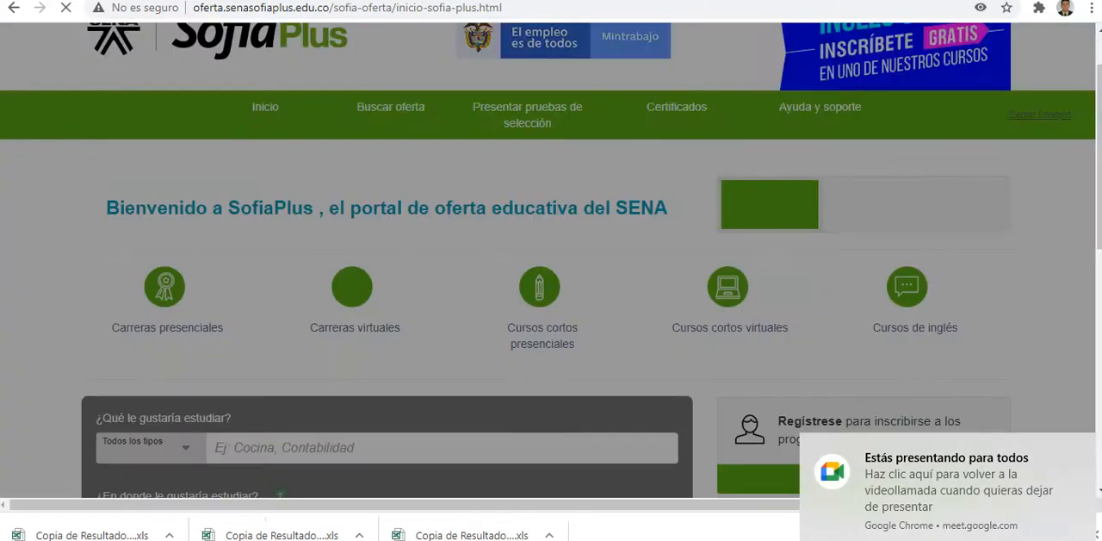
scroll(546, 255, "up", 1)
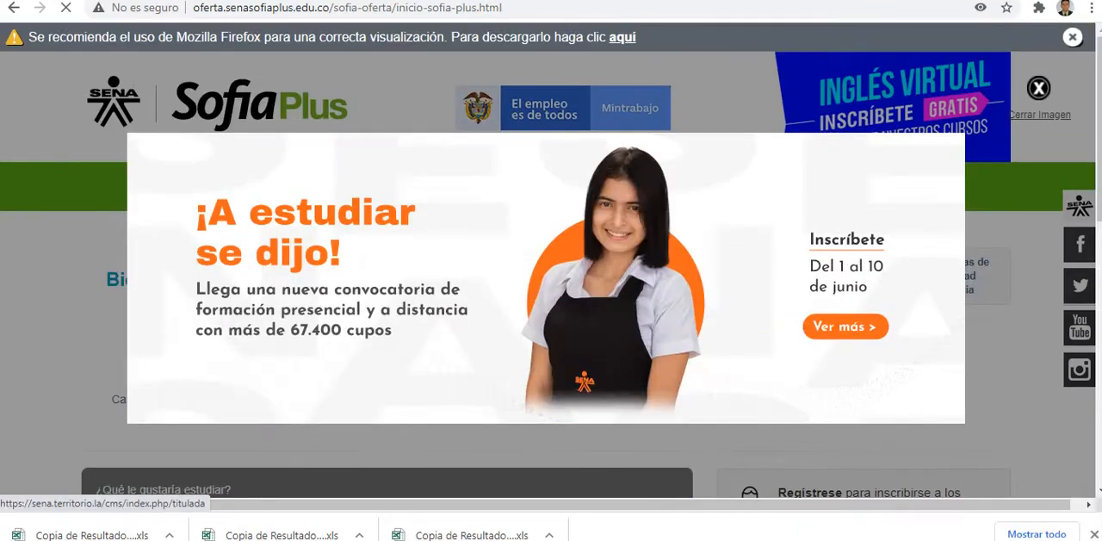
left_click(1038, 89)
scroll(551, 260, "down", 1)
scroll(551, 260, "down", 1)
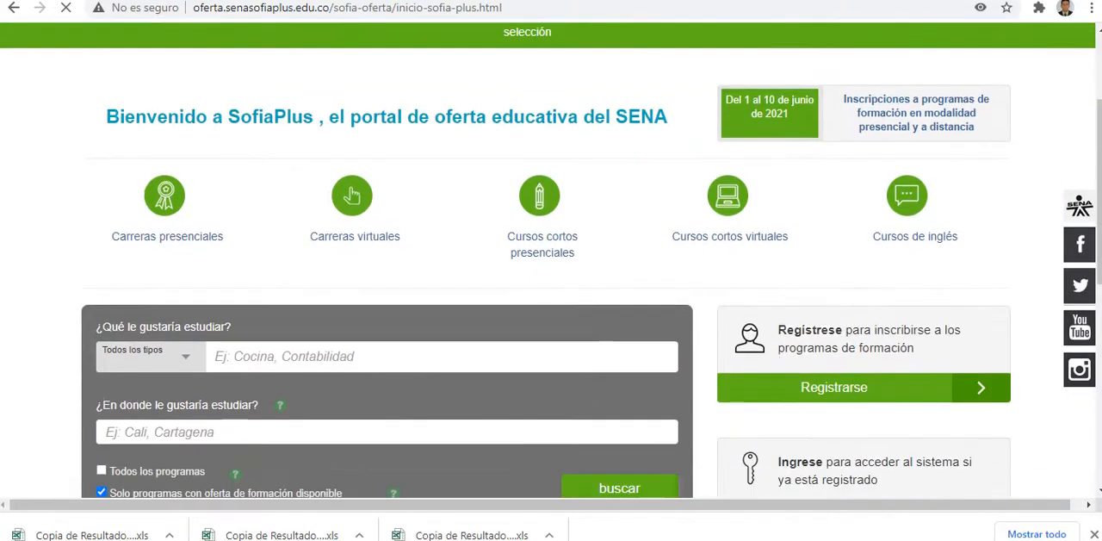
left_click(834, 388)
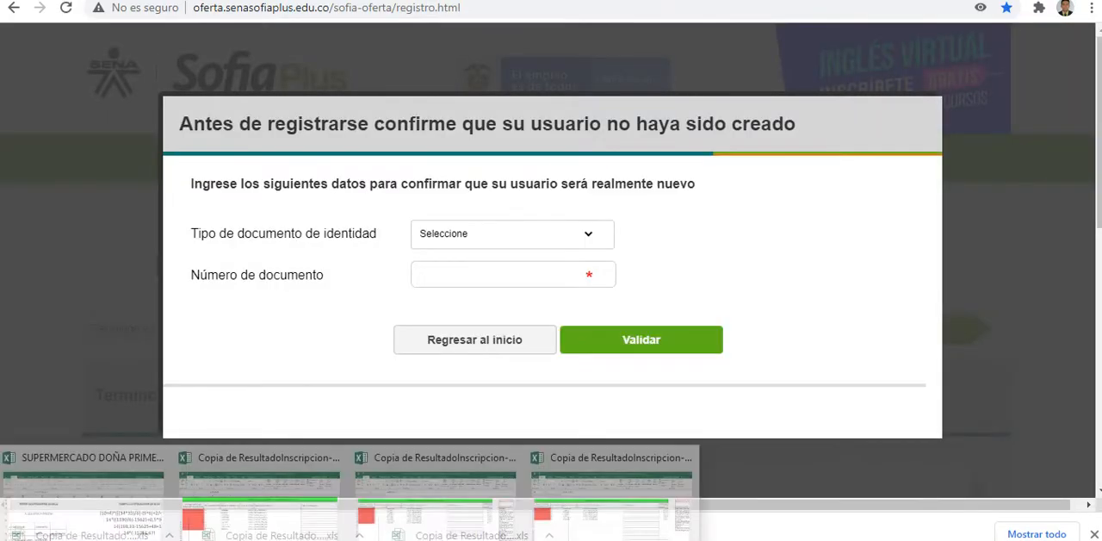
Step: Switch to the enrolment results workbook in Excel and review the registration result, identification number and ficha code columns
left_click(259, 506)
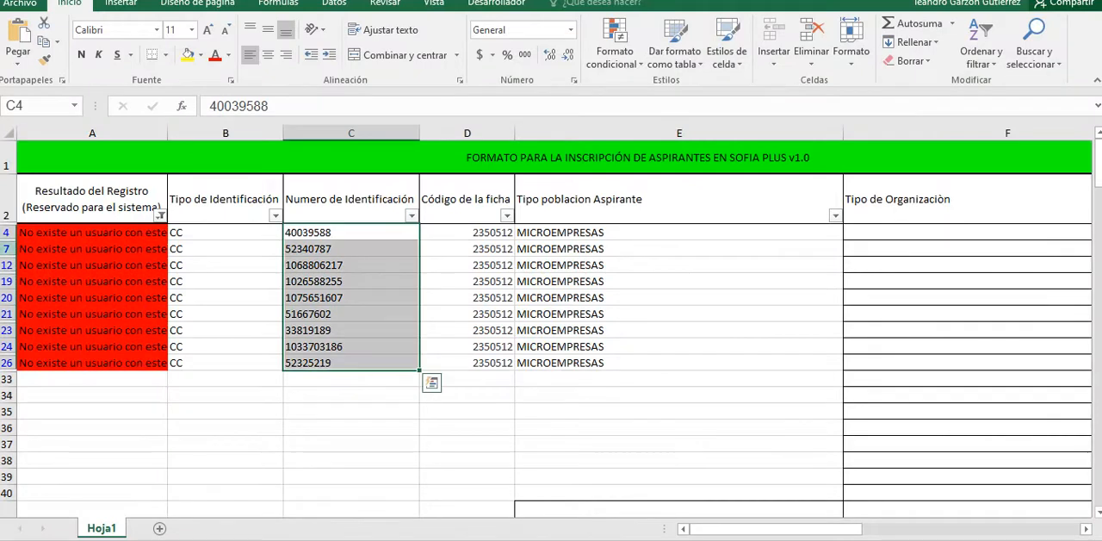
left_click(92, 232)
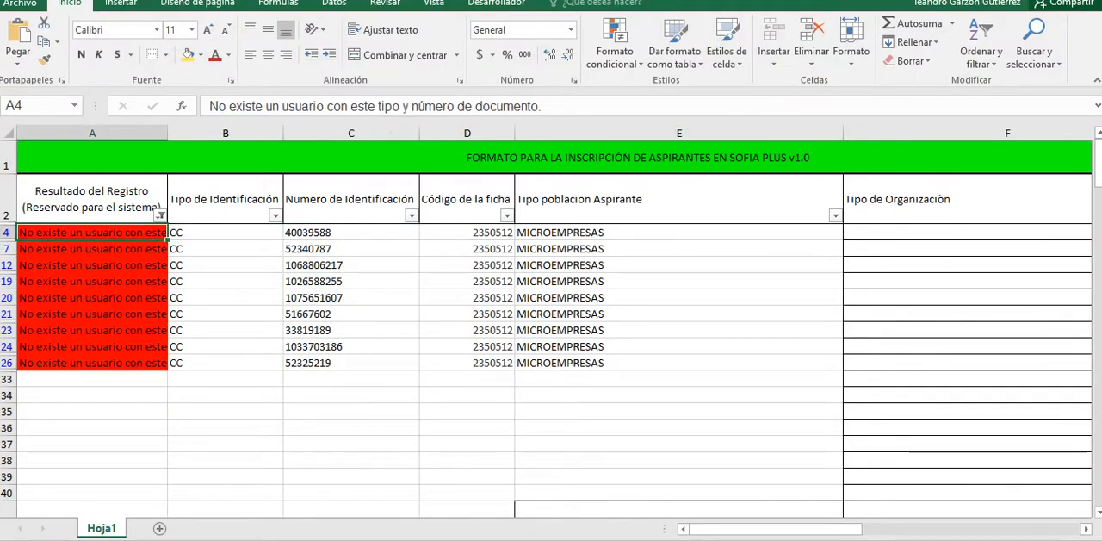
left_click_drag(466, 232, 467, 363)
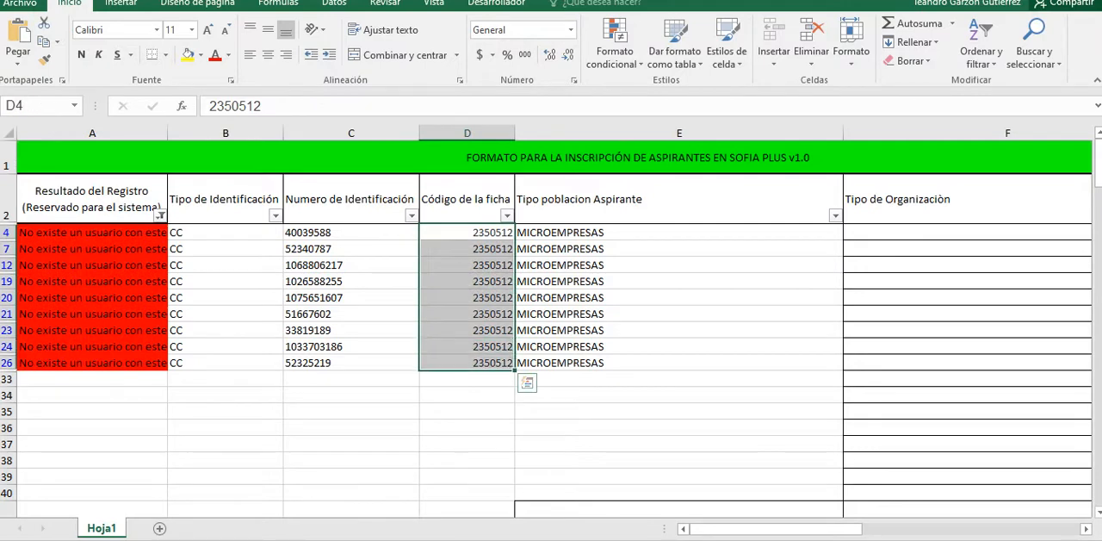
left_click(92, 379)
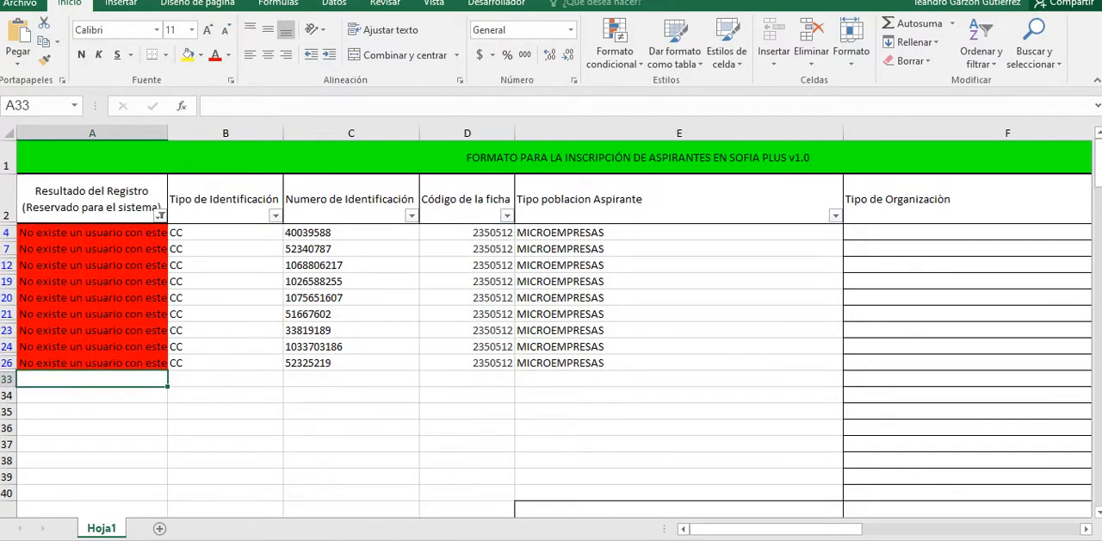
left_click_drag(350, 233, 350, 363)
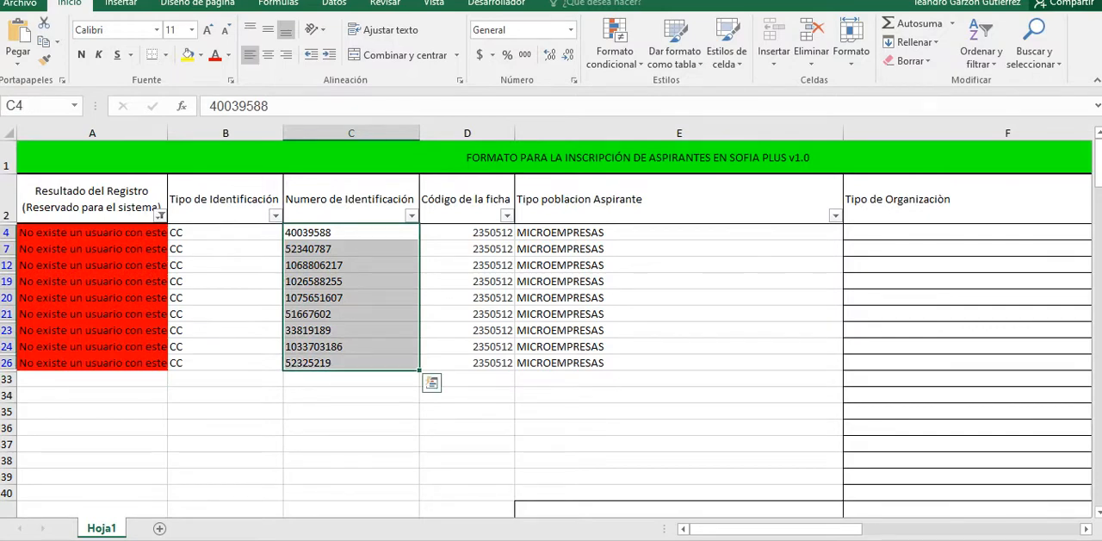
left_click_drag(351, 232, 350, 362)
left_click(225, 460)
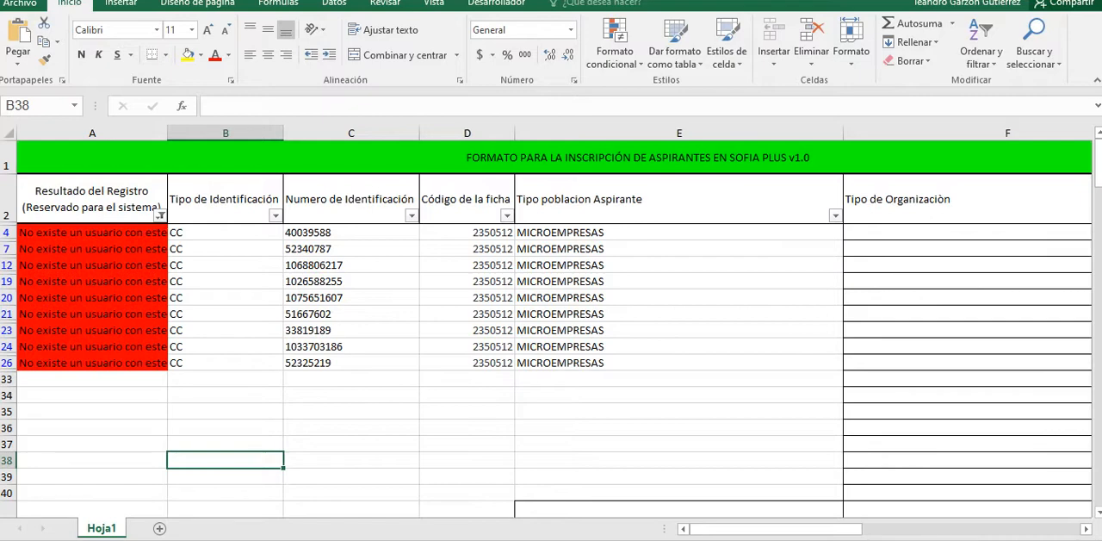
Step: Switch back to the SofiaPlus registration check, return to the portal's home page and close the promotional image
left_click(275, 539)
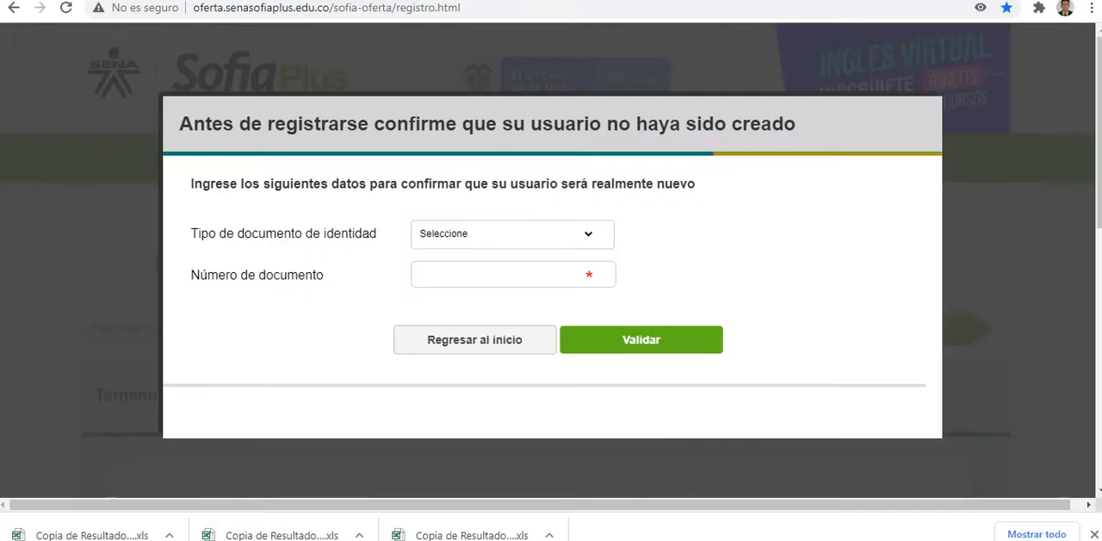
left_click(475, 339)
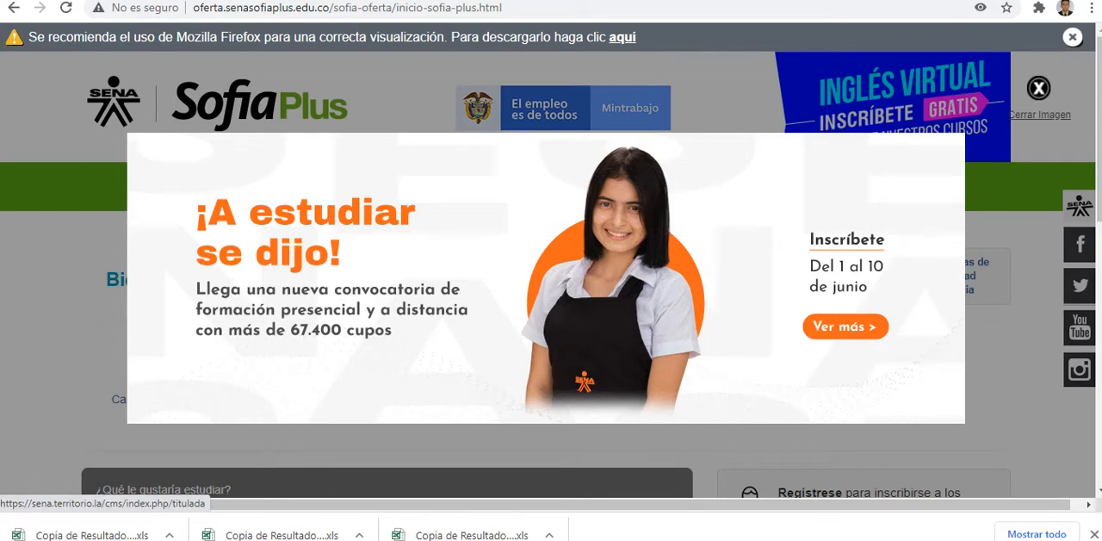
left_click(1038, 89)
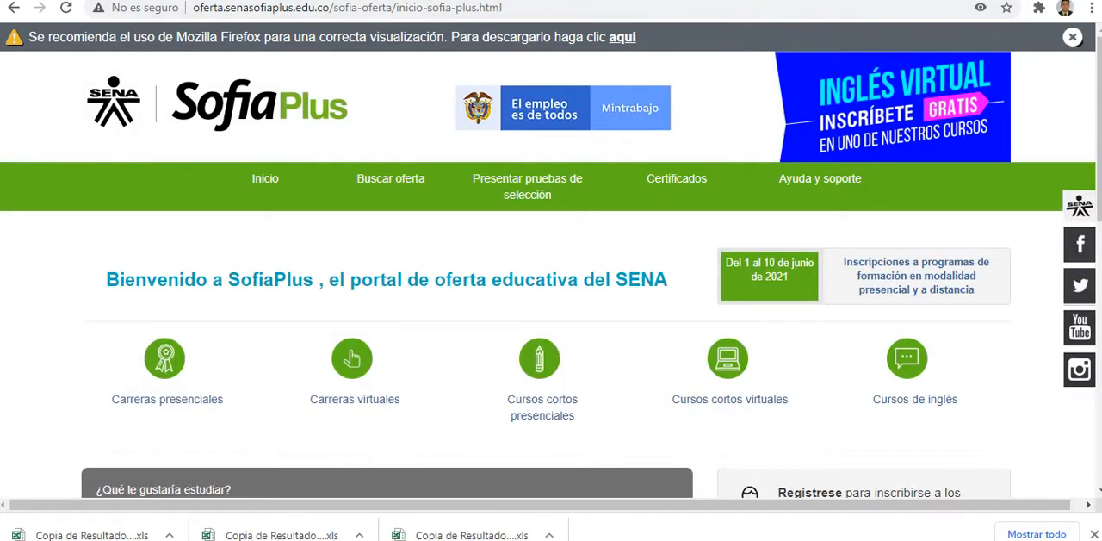
Step: Open the Senasofiaplus shortcut from a new browser tab, close the promotional image and look over the home page's registration option
key("ctrl+t")
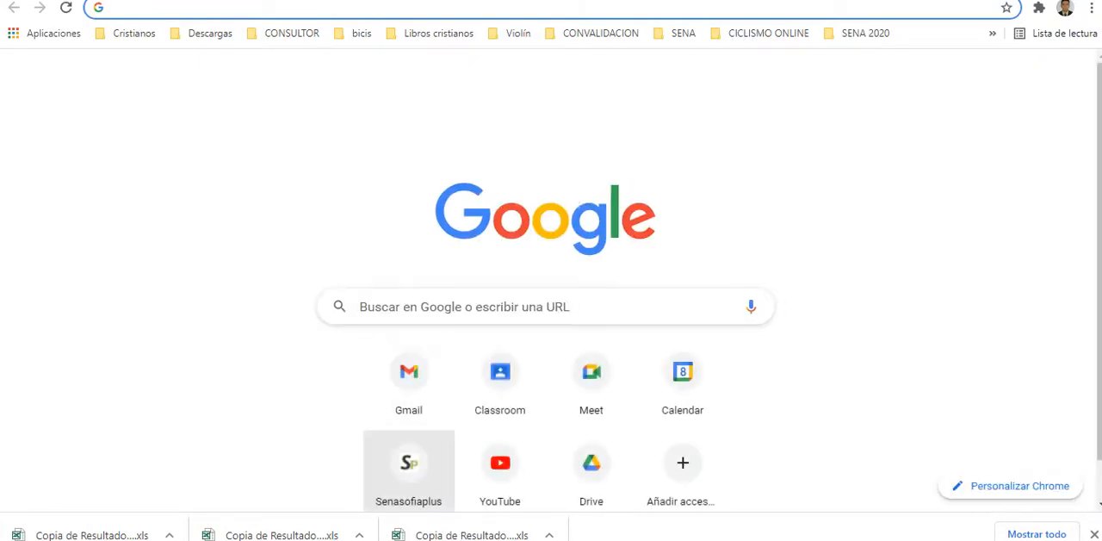
left_click(409, 465)
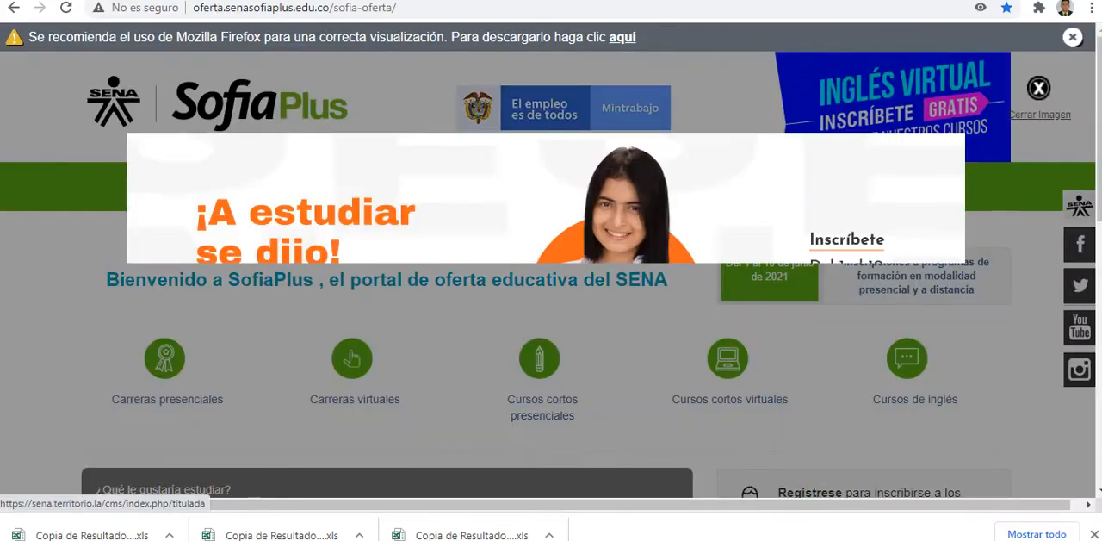
left_click(1039, 89)
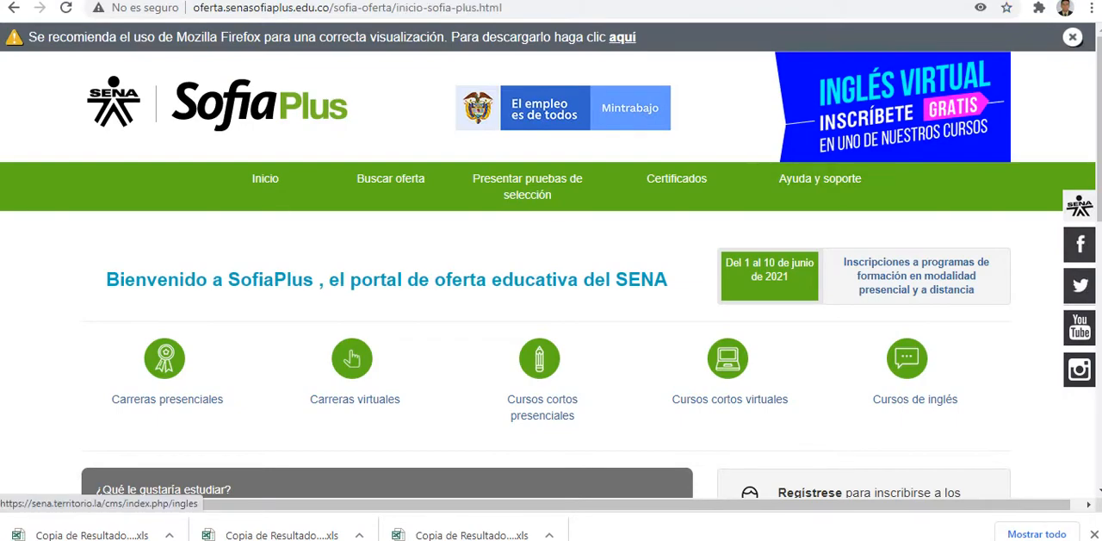
scroll(728, 357, "down", 2)
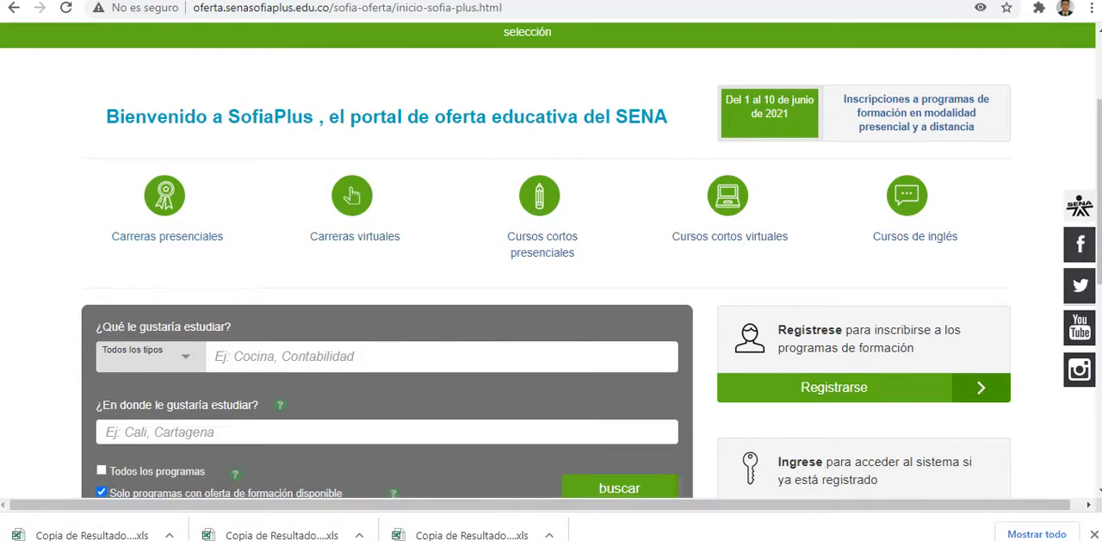
scroll(351, 194, "down", 3)
scroll(351, 259, "up", 4)
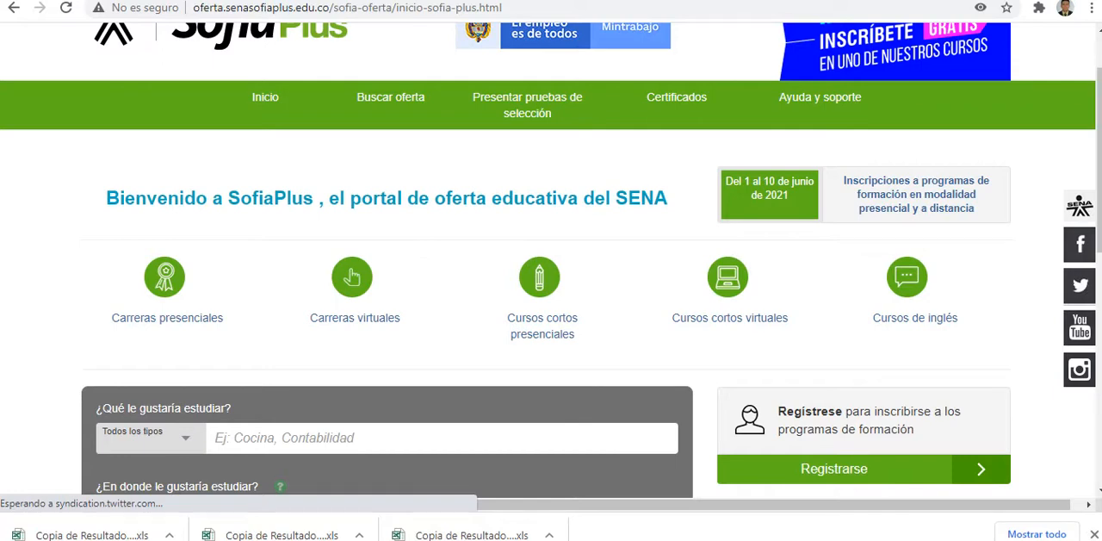
Step: Switch to the supermarket workbook in Excel, showing its OPERADORES LÓGICOS sheet
mouse_move(210, 539)
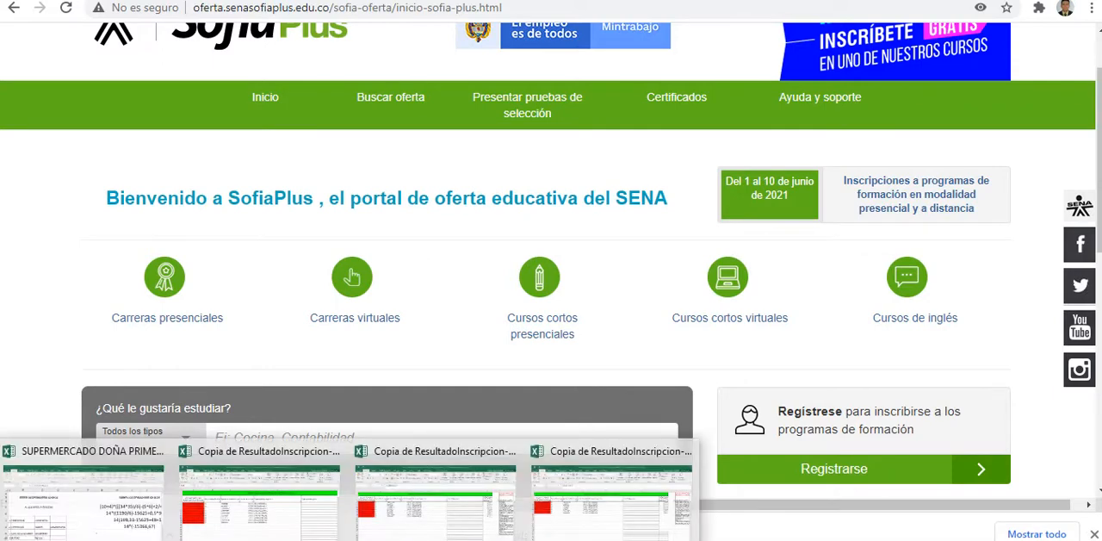
left_click(83, 500)
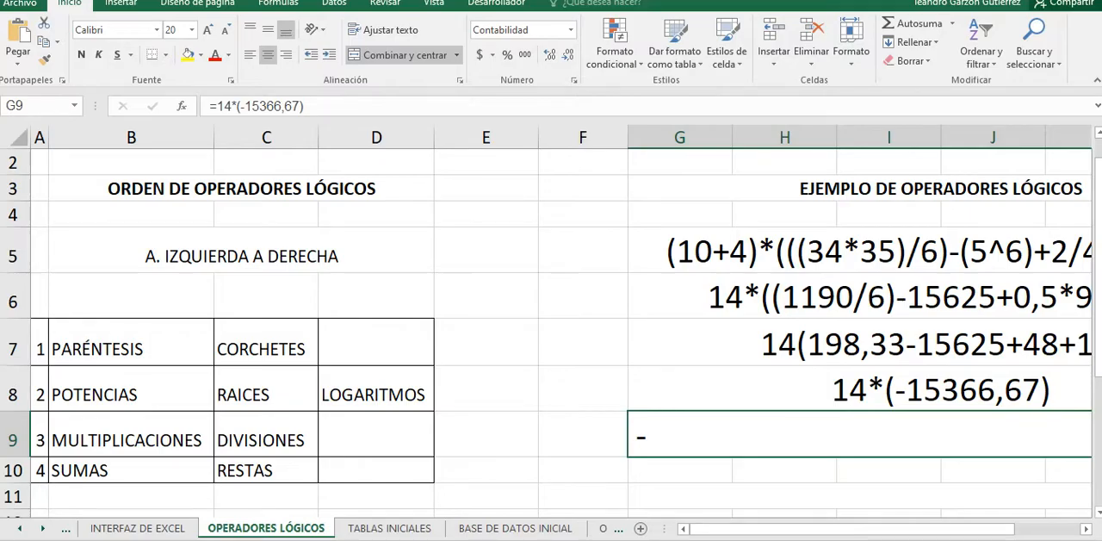
Step: Return to the Meet call, post the list of document numbers in the chat again and switch back to the Excel workbook
key("alt+Tab")
key("ctrl+Tab")
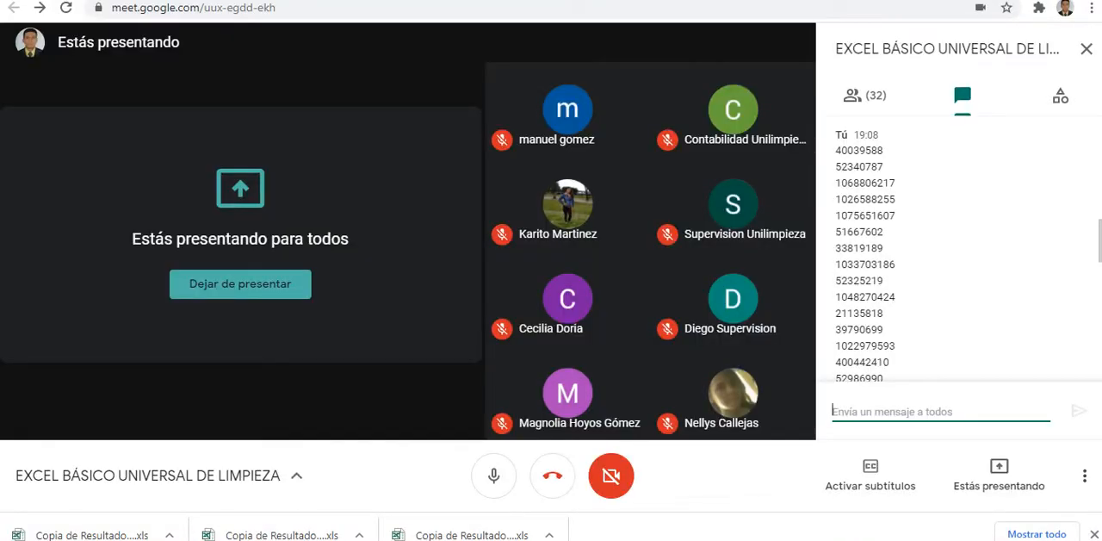
key("ctrl+v")
key("Return")
key("alt+Tab")
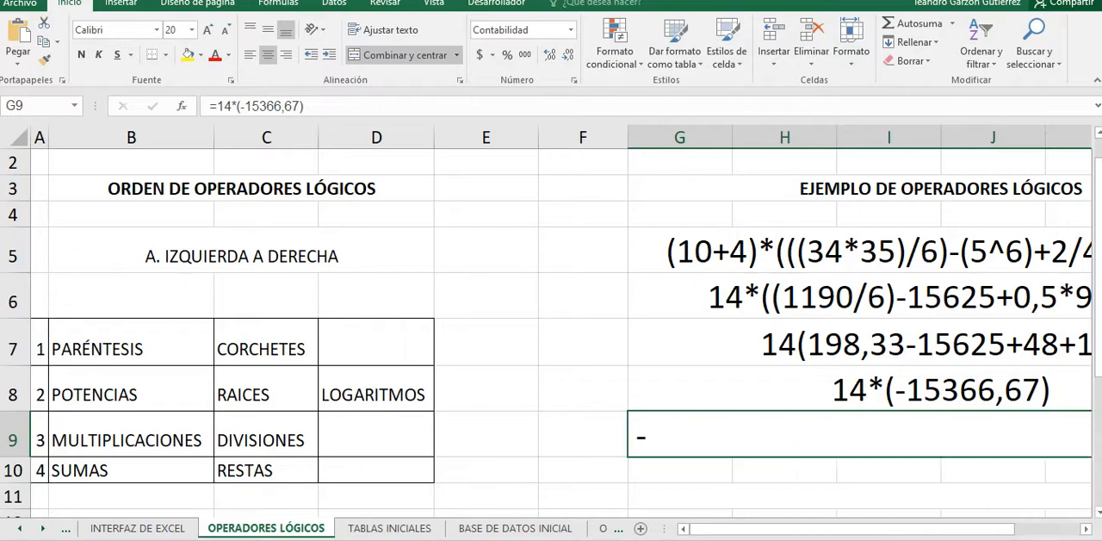
Step: Return to the Meet call and send the instructor's e-mail address in the chat
key("alt+Tab")
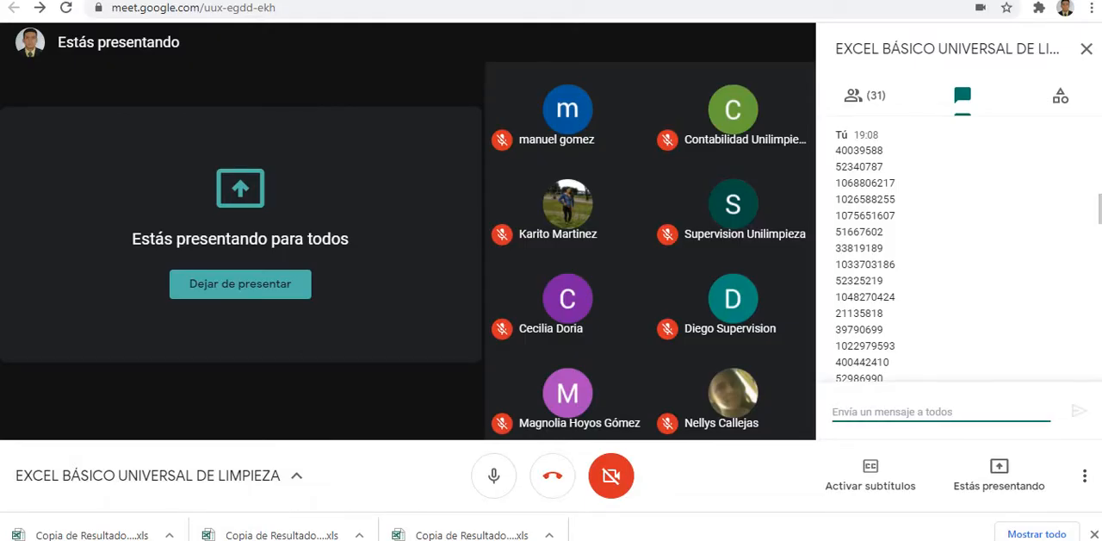
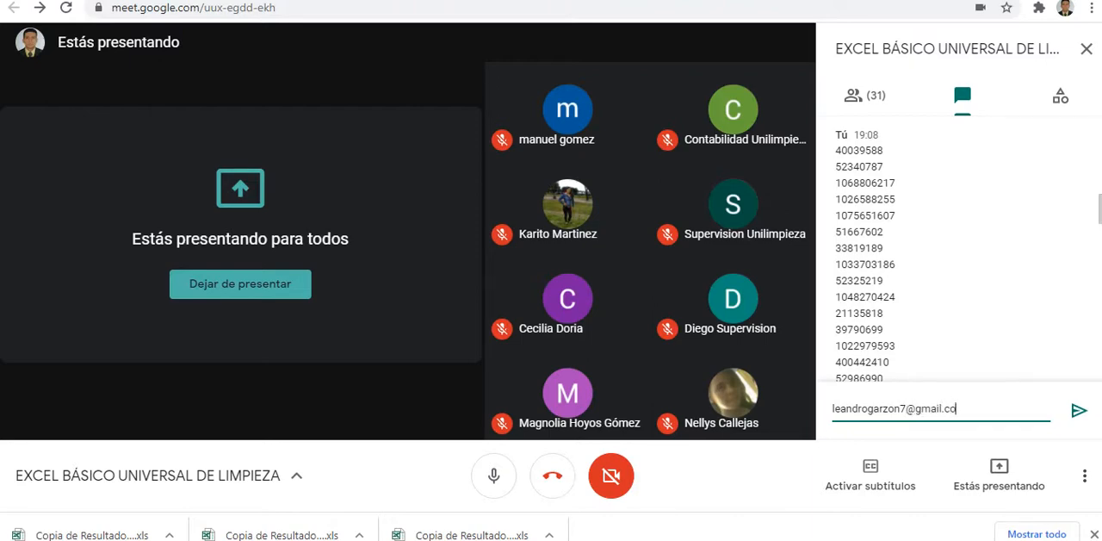
key("Return")
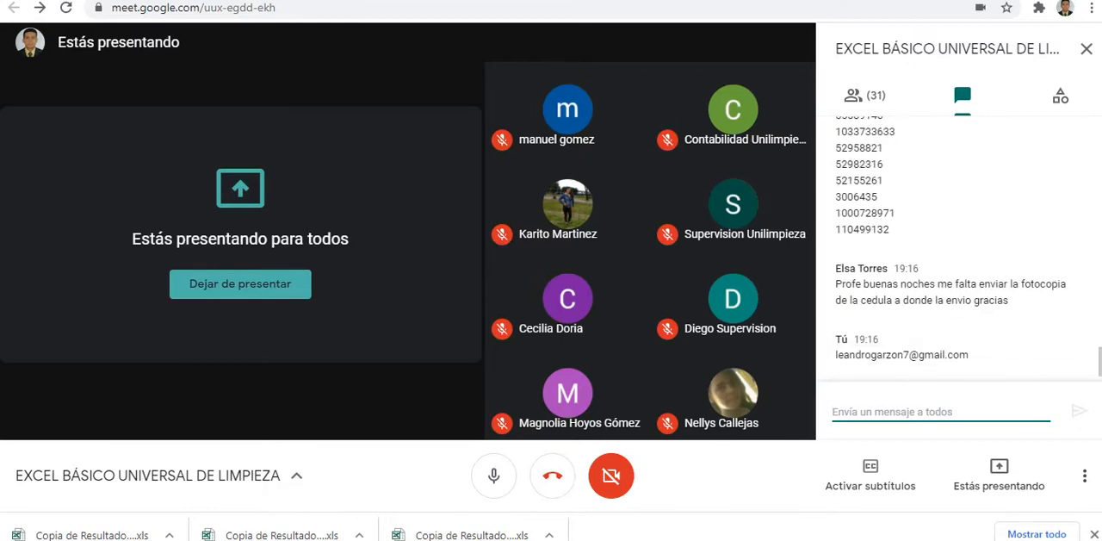
mouse_move(733, 298)
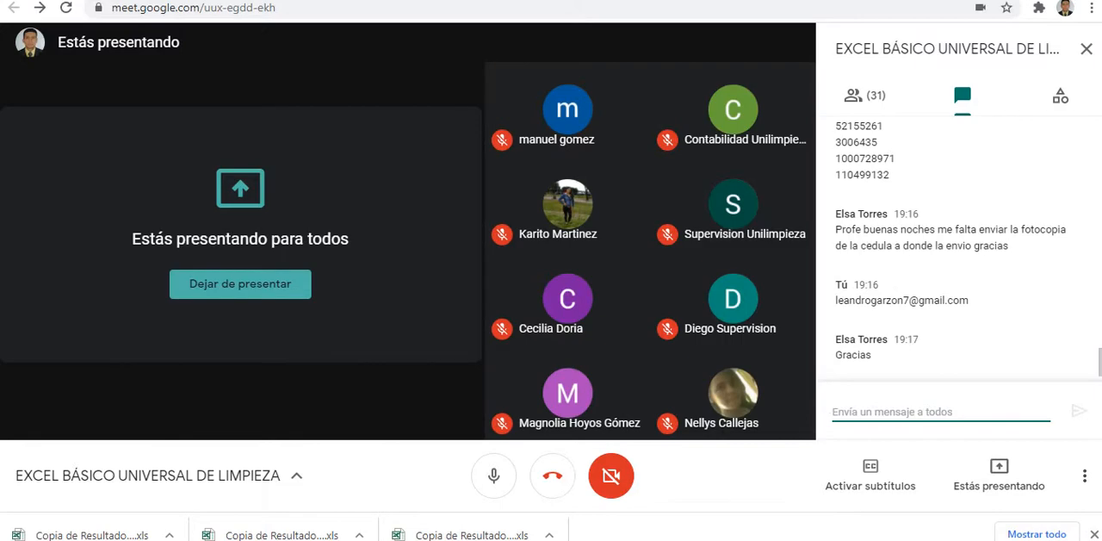
Step: Switch from the Meet call to the supermarket workbook and select the A. IZQUIERDA A DERECHA cell on the OPERADORES LÓGICOS sheet
key("ctrl+Tab")
key("ctrl+shift+Tab")
left_click(138, 539)
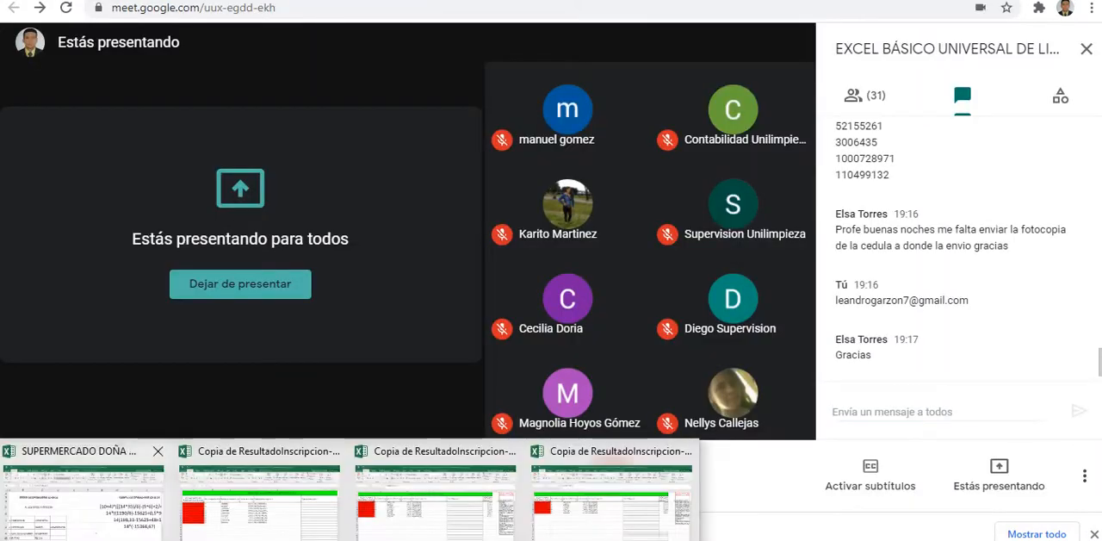
left_click(82, 499)
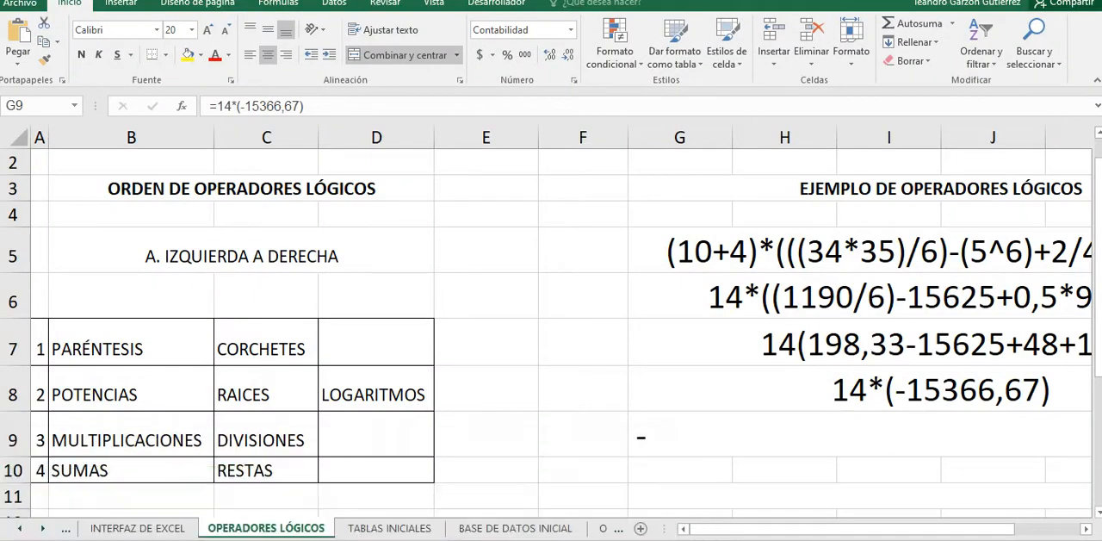
left_click(241, 250)
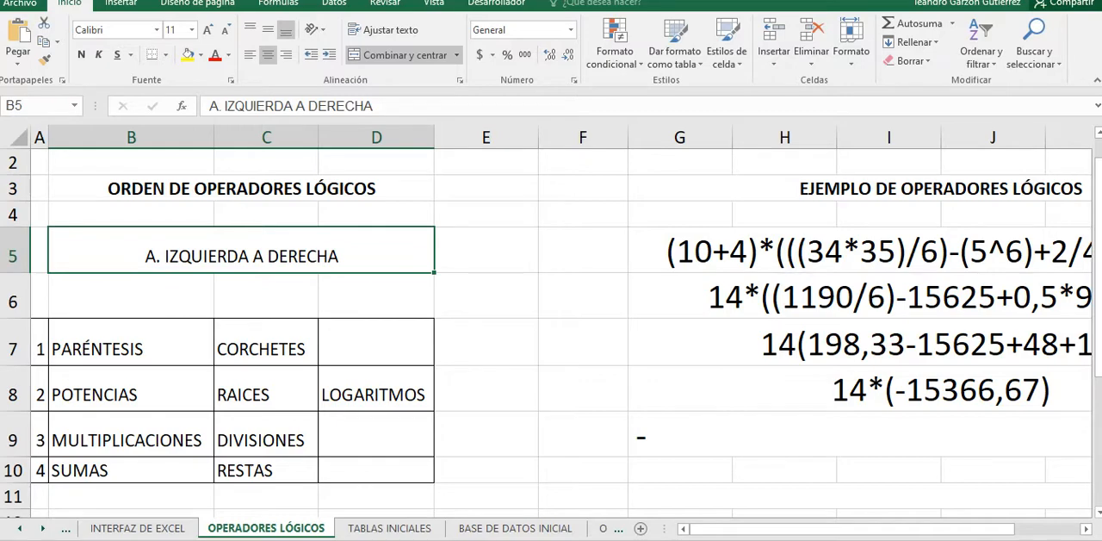
key("alt+Tab")
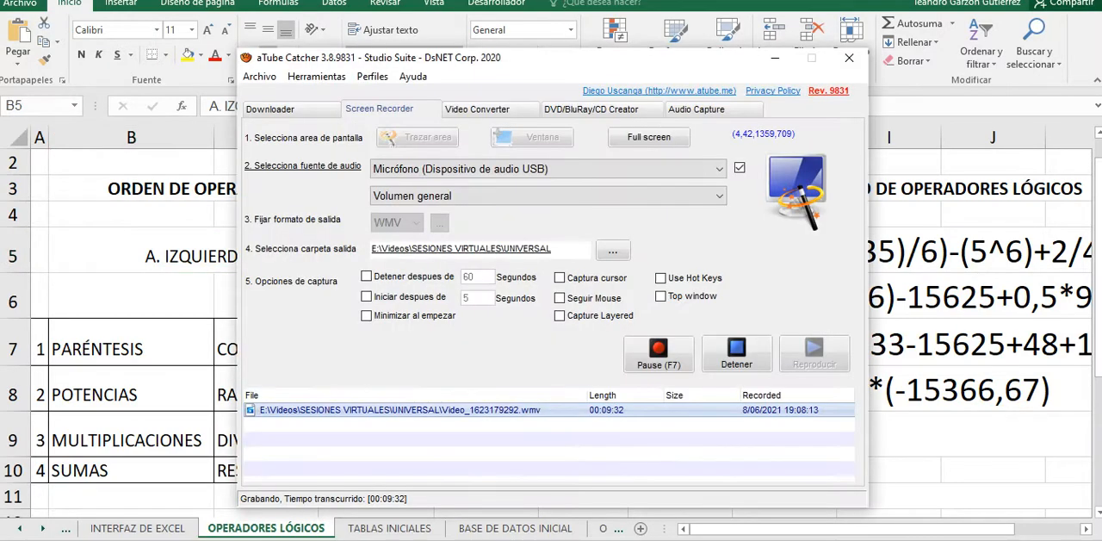
left_click(737, 353)
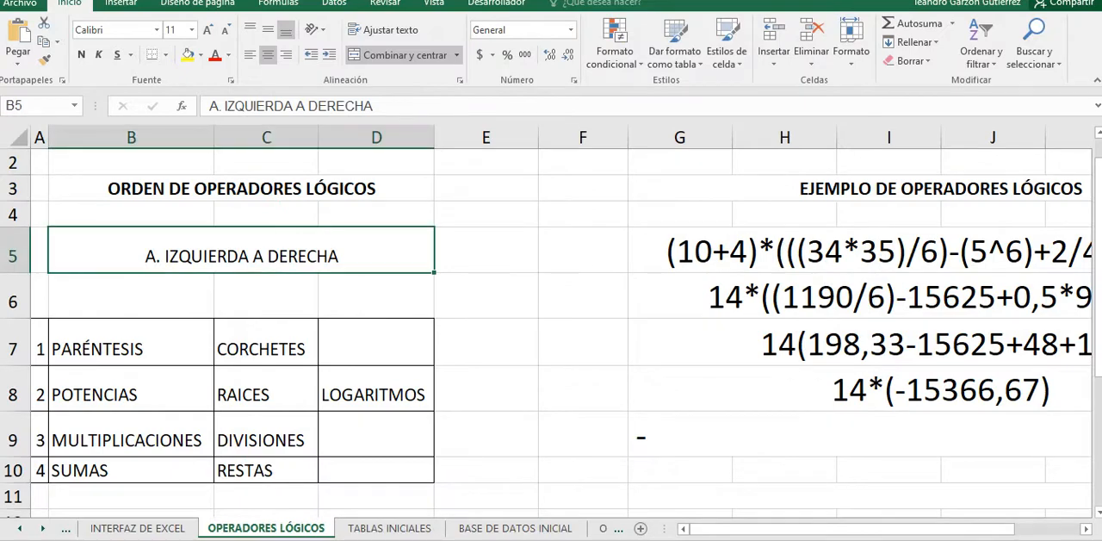
Step: Review the operator order table and select its SUMAS and RESTAS cells in row 10
scroll(551, 327, "down", 1)
scroll(551, 327, "up", 1)
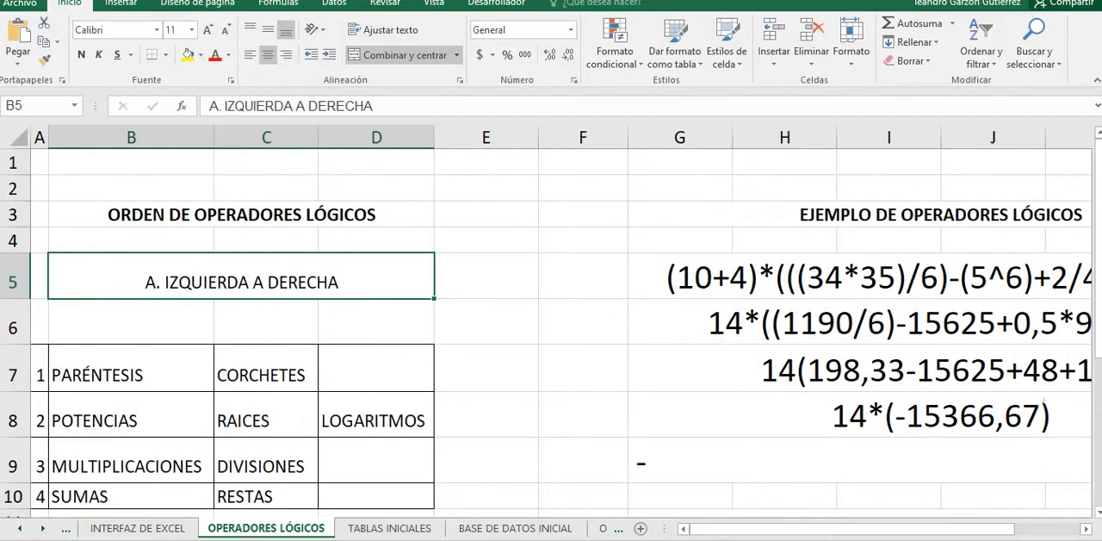
scroll(551, 327, "down", 1)
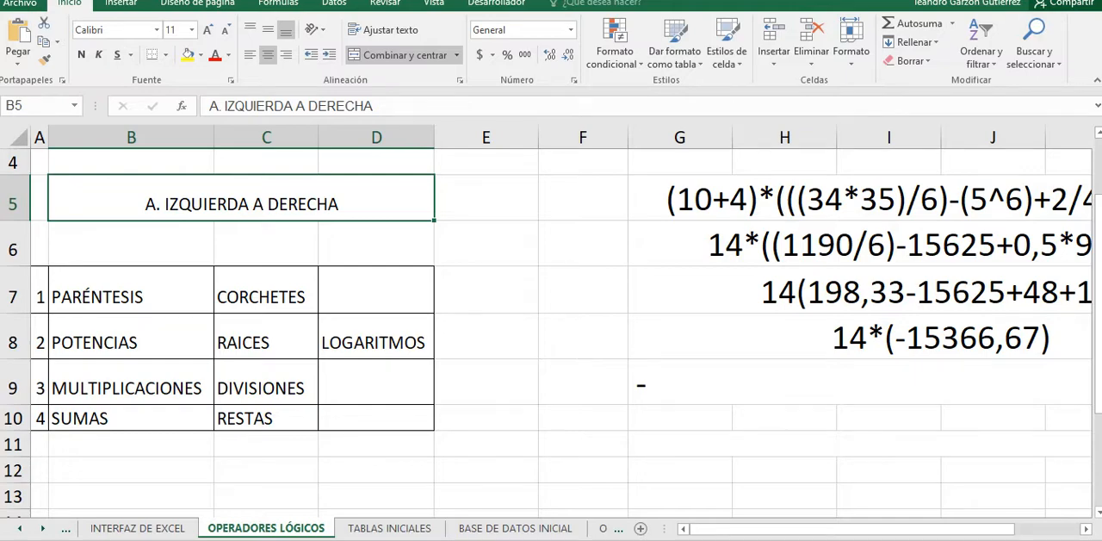
left_click_drag(258, 417, 130, 418)
scroll(551, 344, "up", 1)
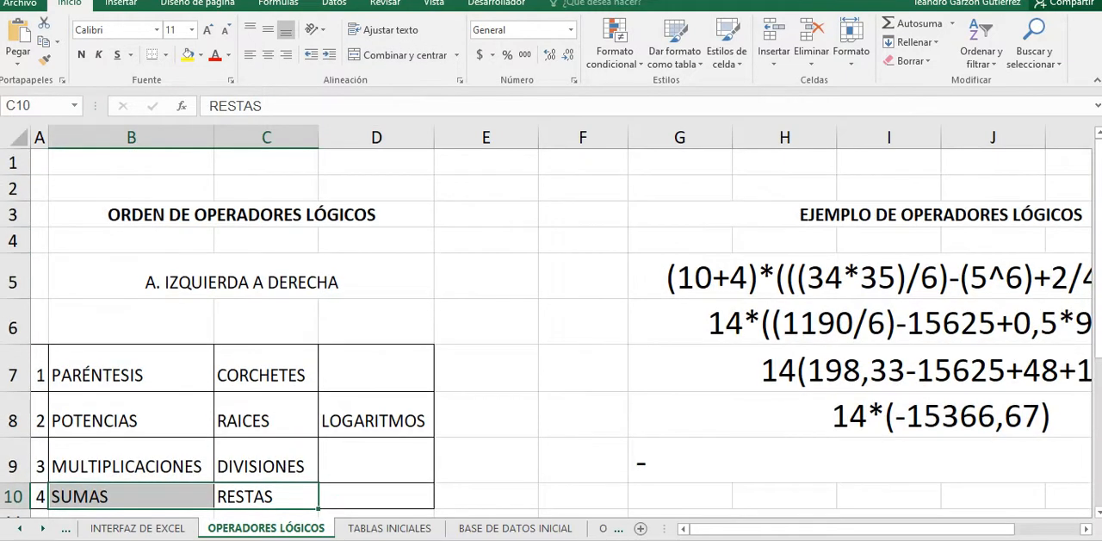
scroll(551, 336, "down", 2)
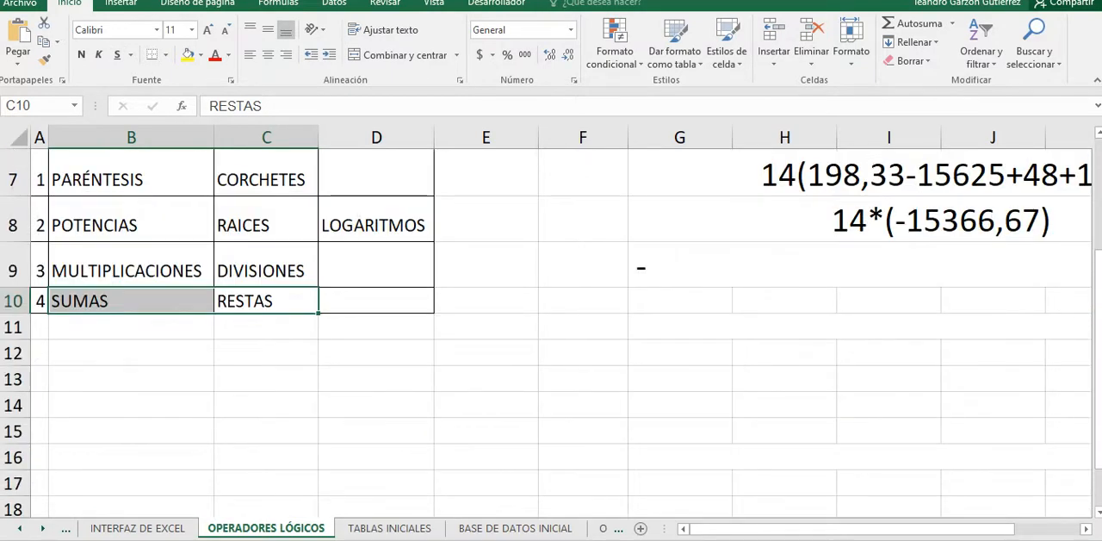
scroll(551, 336, "up", 2)
Step: Select the second line of the EJEMPLO DE OPERADORES LÓGICOS calculation and review the whole worked example
left_click(861, 323)
left_click_drag(861, 528, 928, 529)
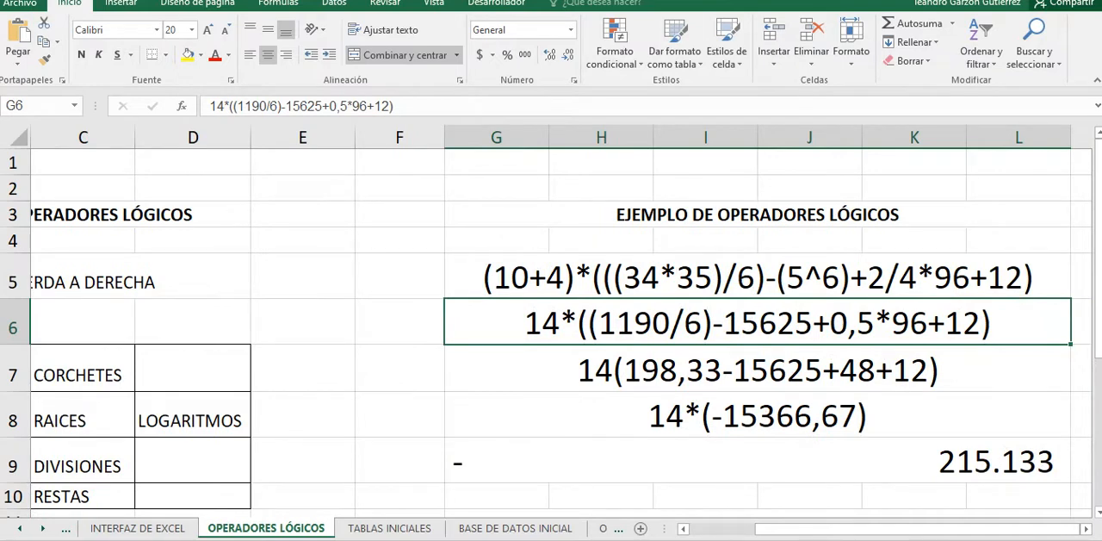
scroll(551, 336, "down", 1)
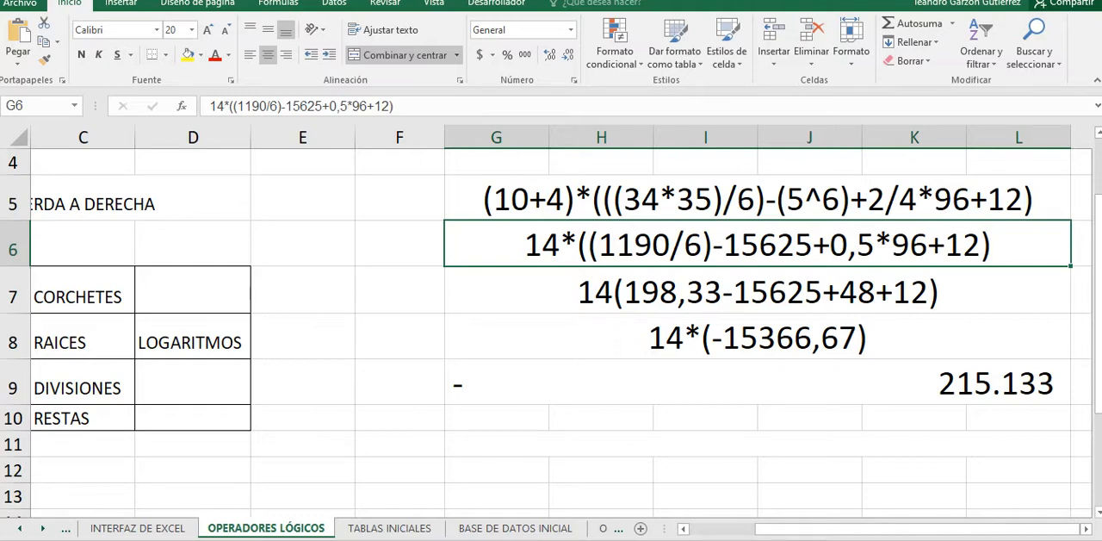
Step: Look over the tables on the TABLAS INICIALES sheet and the sales records on the BASE DE DATOS INICIAL sheet
left_click(389, 528)
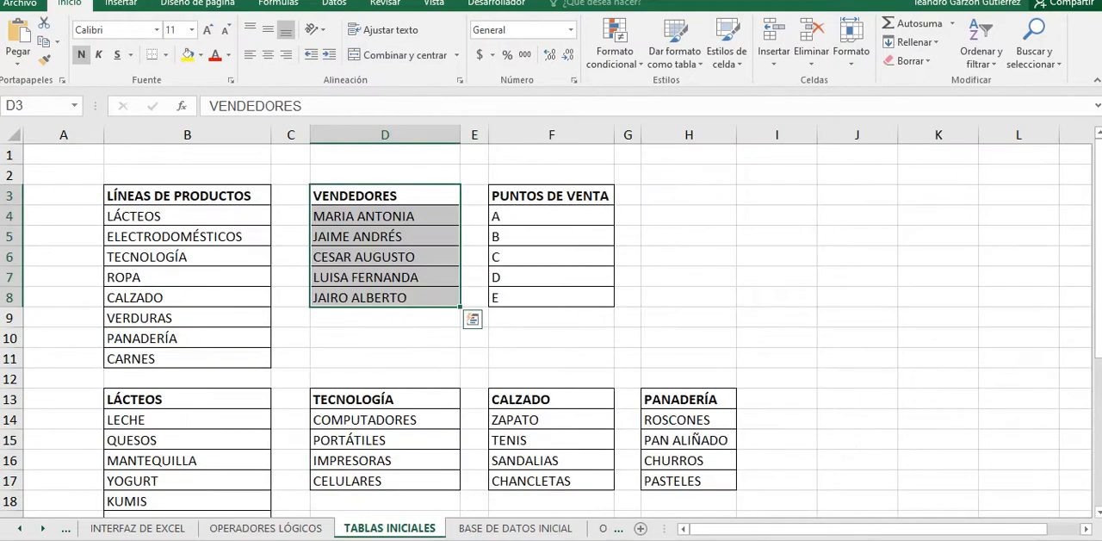
scroll(267, 527, "down", 2)
scroll(267, 526, "up", 2)
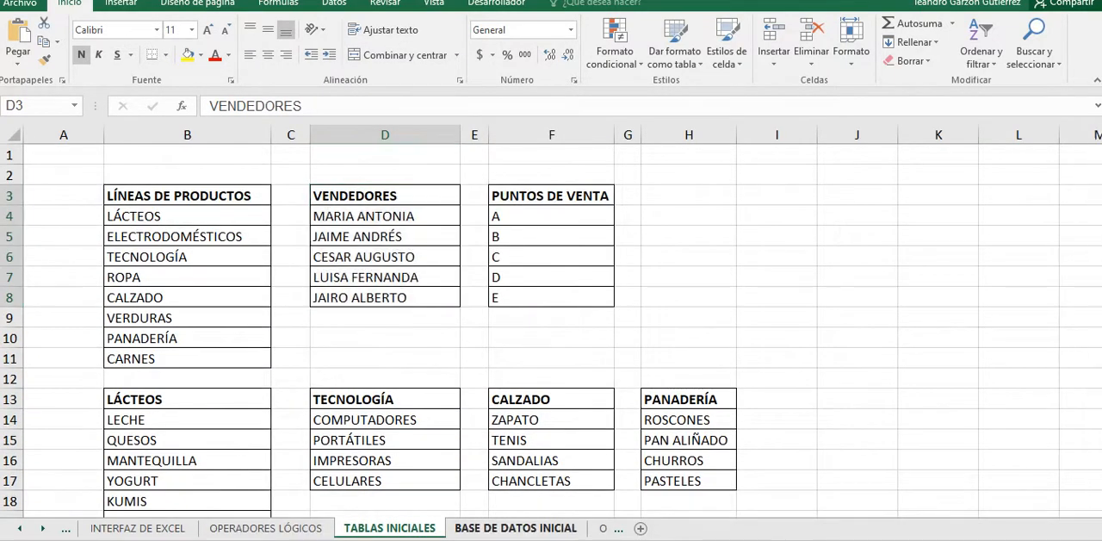
left_click(515, 527)
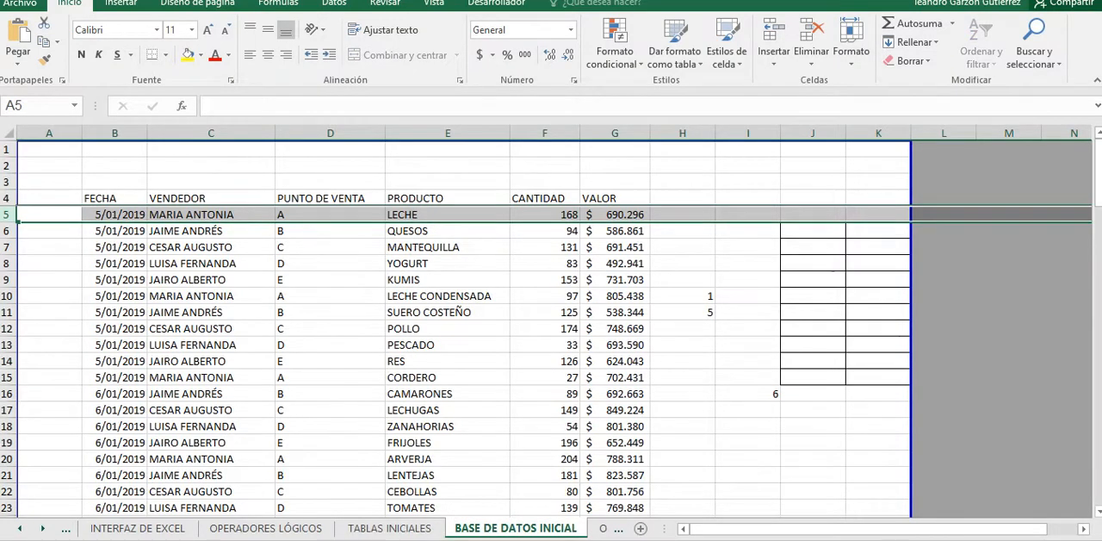
scroll(457, 362, "down", 7)
scroll(457, 361, "up", 4)
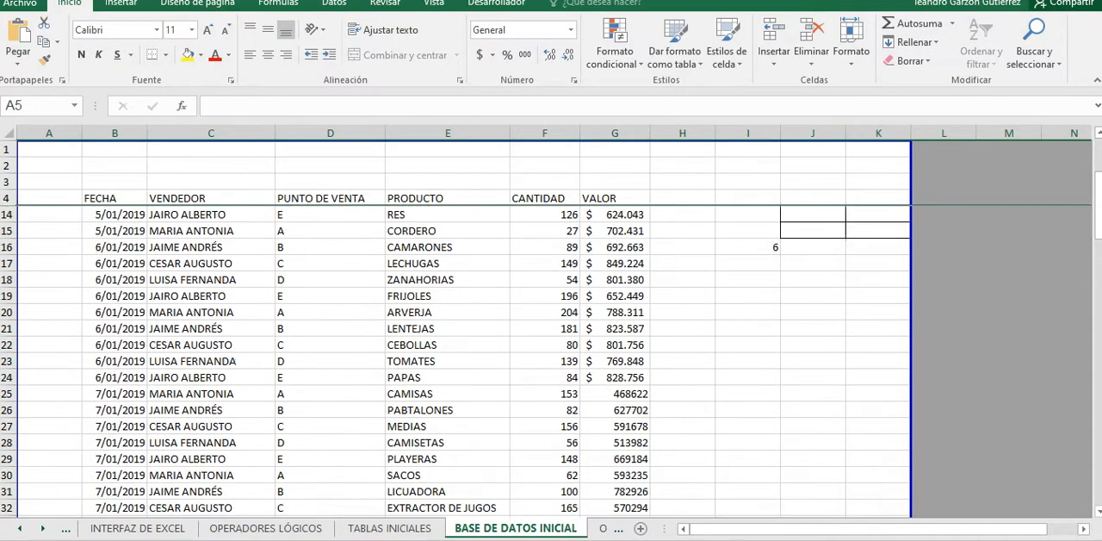
scroll(457, 361, "up", 2)
Step: Open the OPERACIONES CON DATOS sheet and shift the keyboard picture slightly under the DESPLAZAMIENTO POR LA HOJA DE CÁLCULO heading
left_click(602, 528)
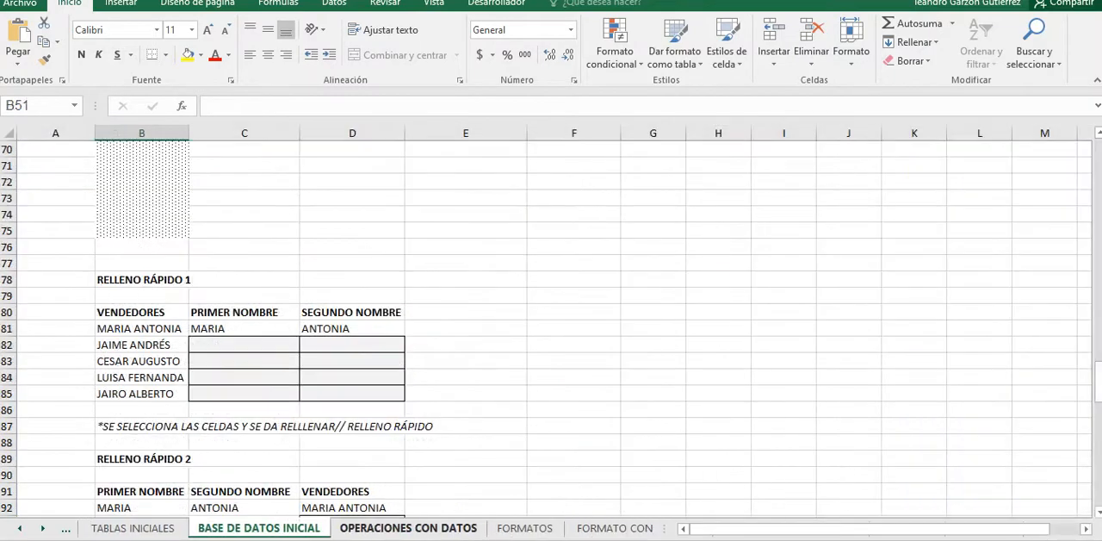
scroll(551, 328, "up", 15)
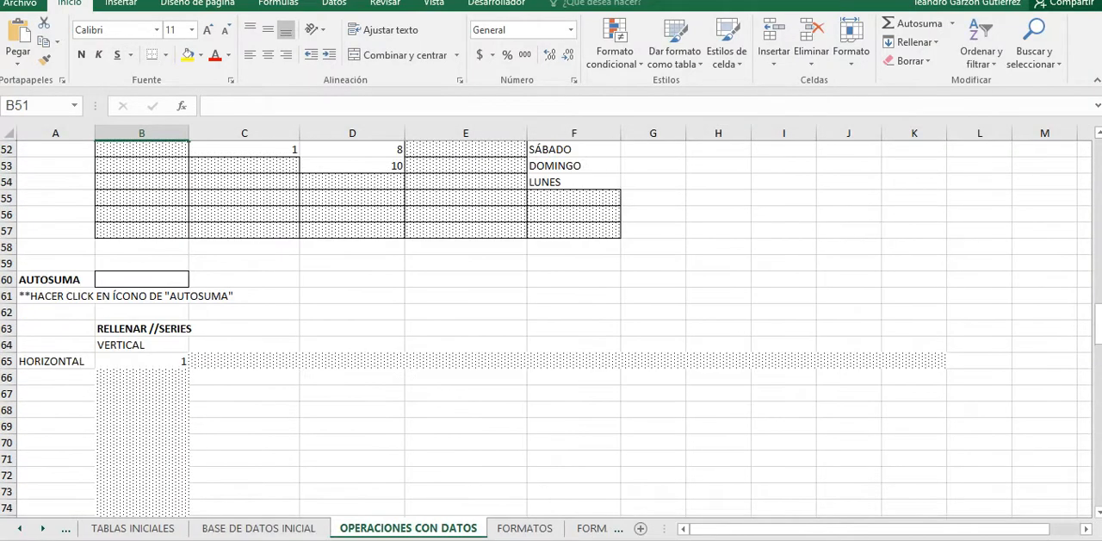
scroll(551, 327, "up", 8)
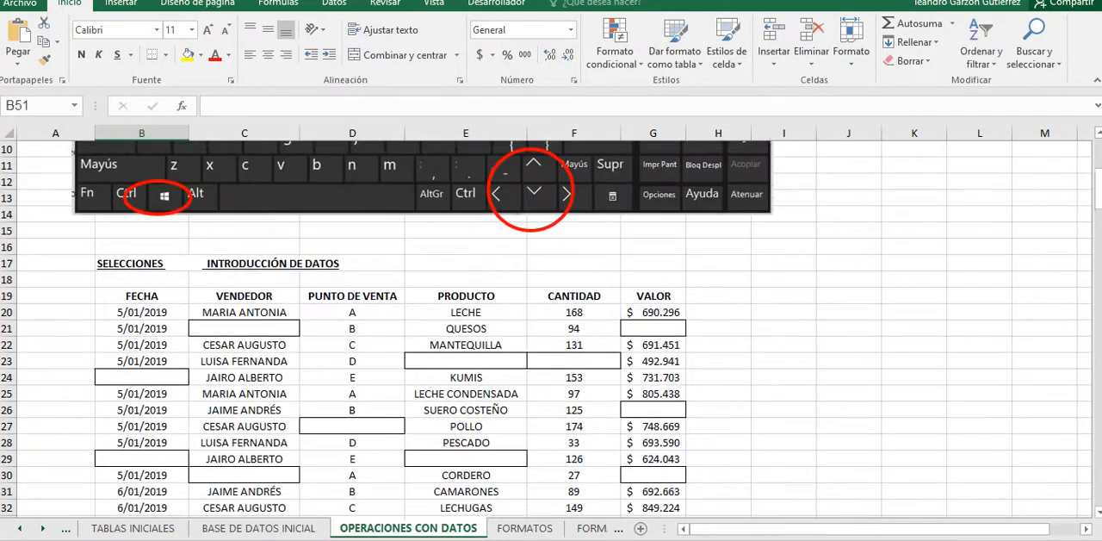
scroll(551, 327, "down", 1)
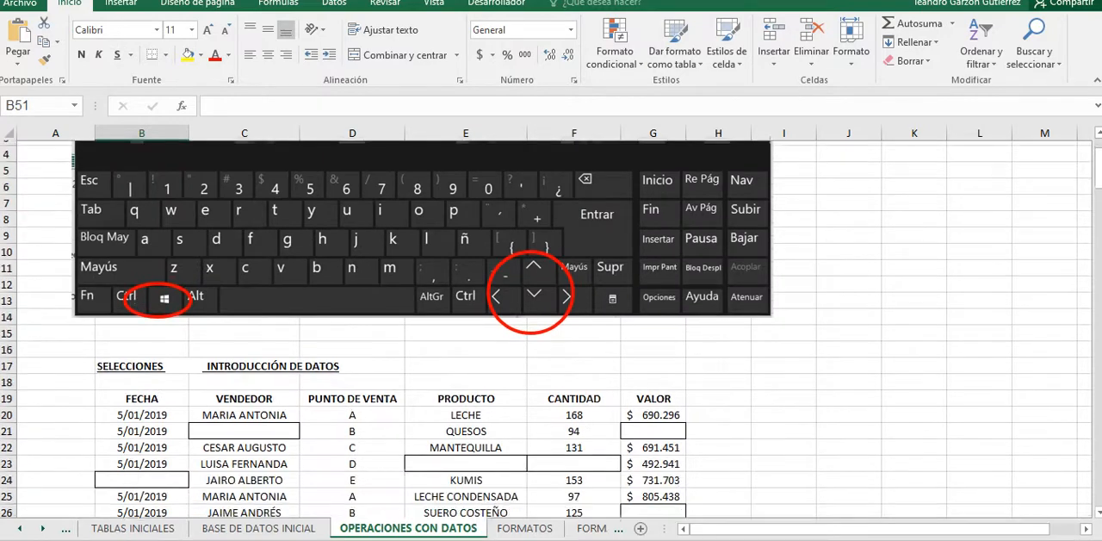
left_click_drag(430, 225, 448, 225)
scroll(551, 328, "up", 1)
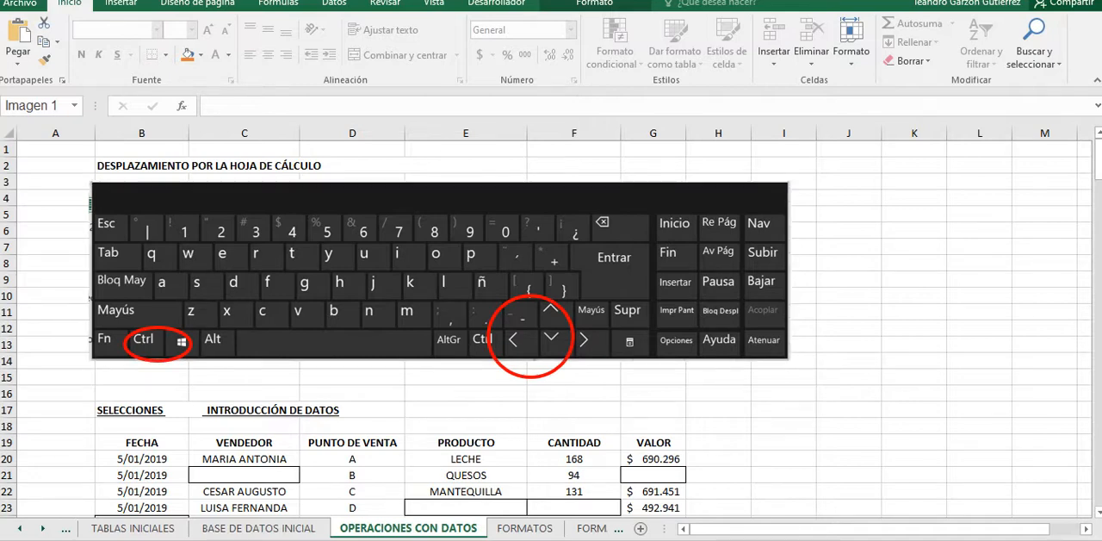
Step: Open the Windows on-screen keyboard, point out its Ctrl key and move the keyboard aside to uncover the sheet heading
key("super")
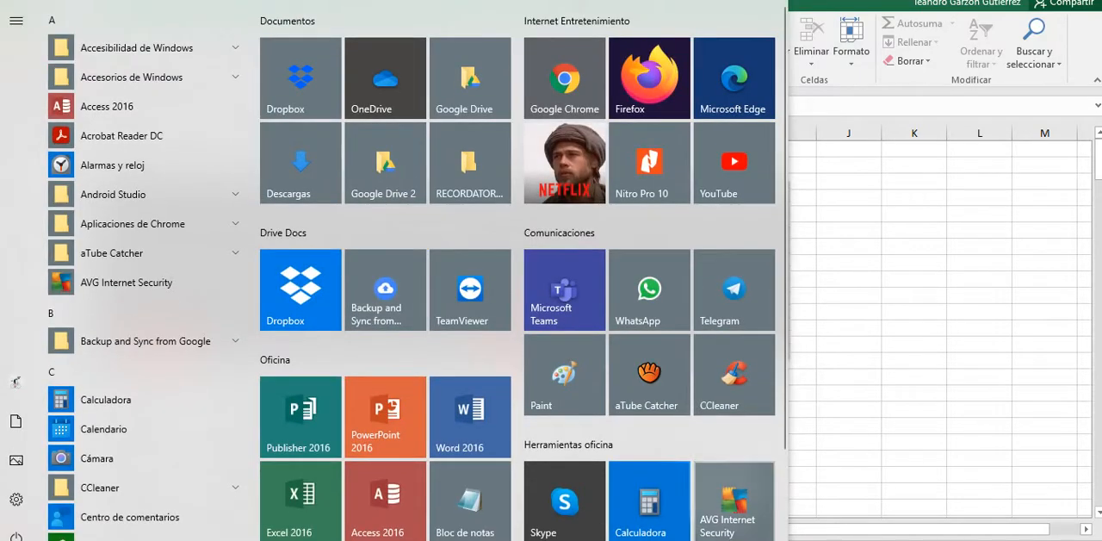
scroll(733, 491, "down", 2)
left_click(733, 461)
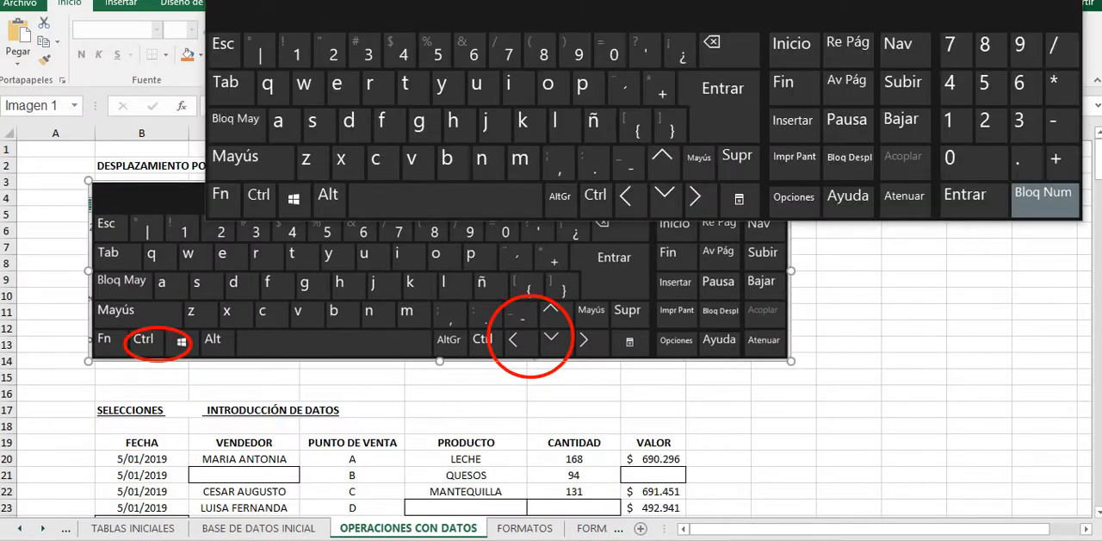
key("ctrl")
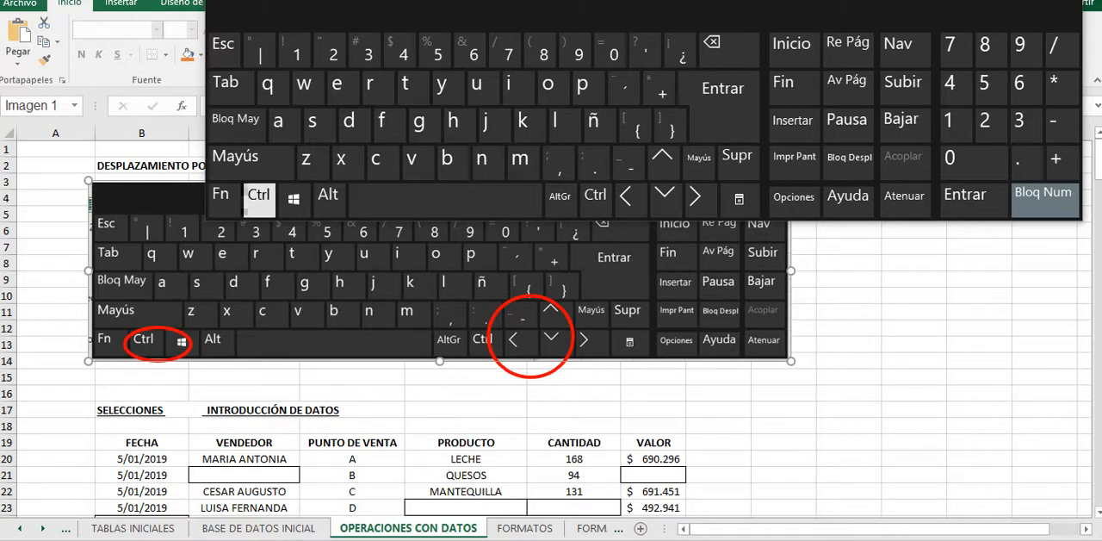
key("space")
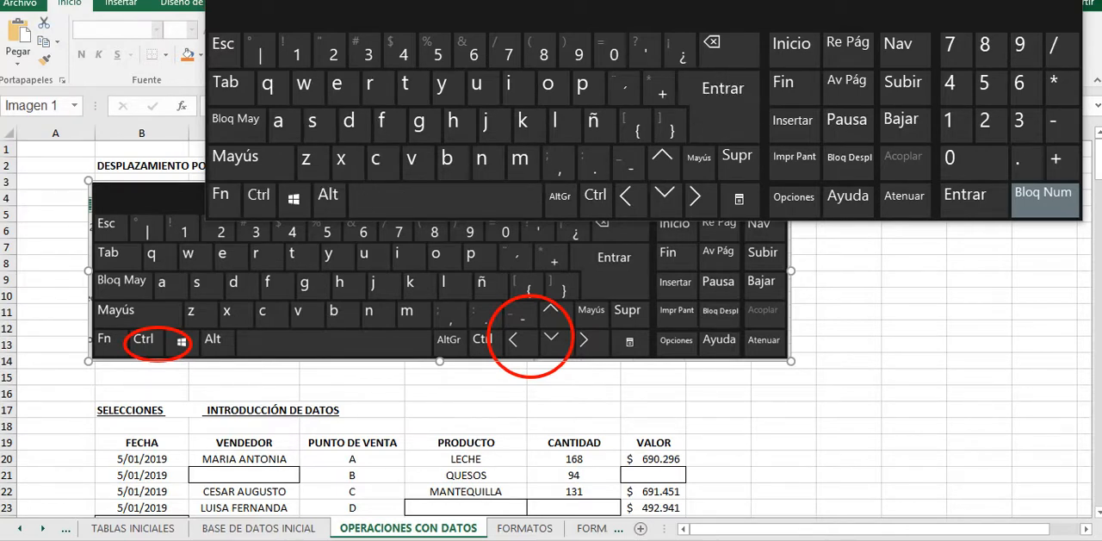
left_click_drag(551, 13, 665, 12)
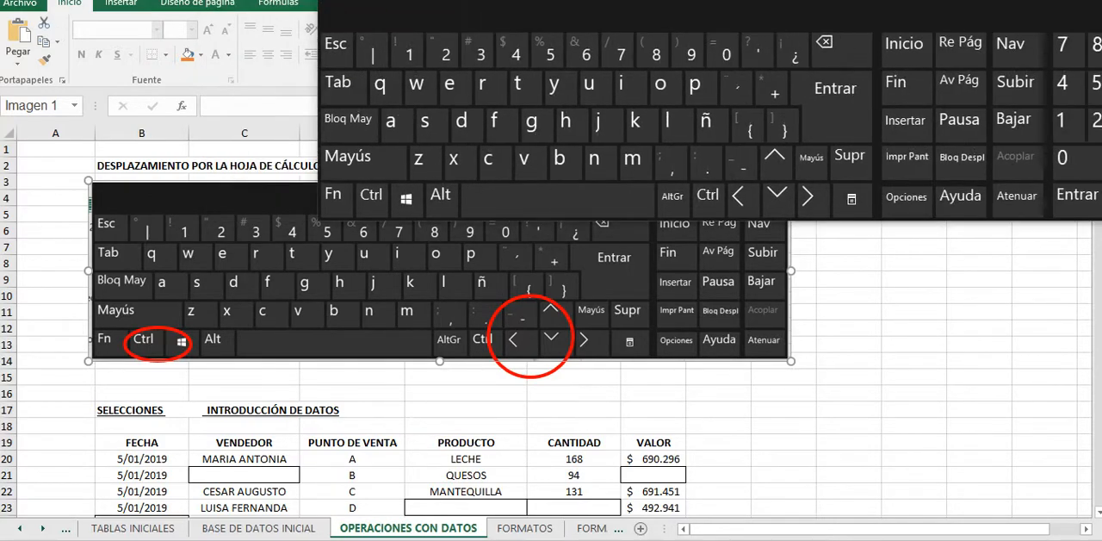
Step: Select cell A19 and cell J17 in turn, and demonstrate moving cell by cell down and up column J, finishing on J19
left_click(56, 443)
scroll(56, 443, "down", 1)
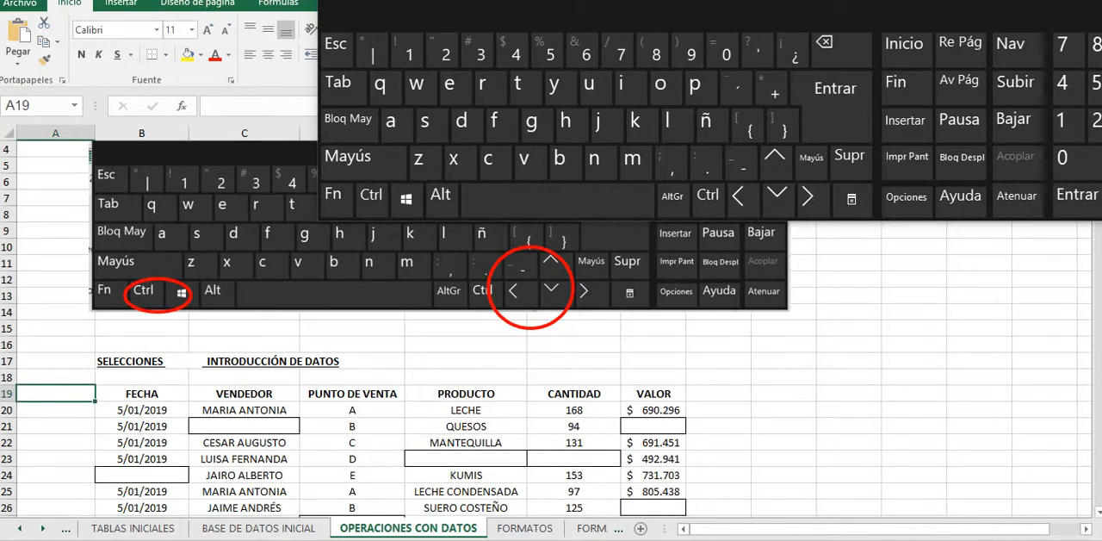
left_click(849, 361)
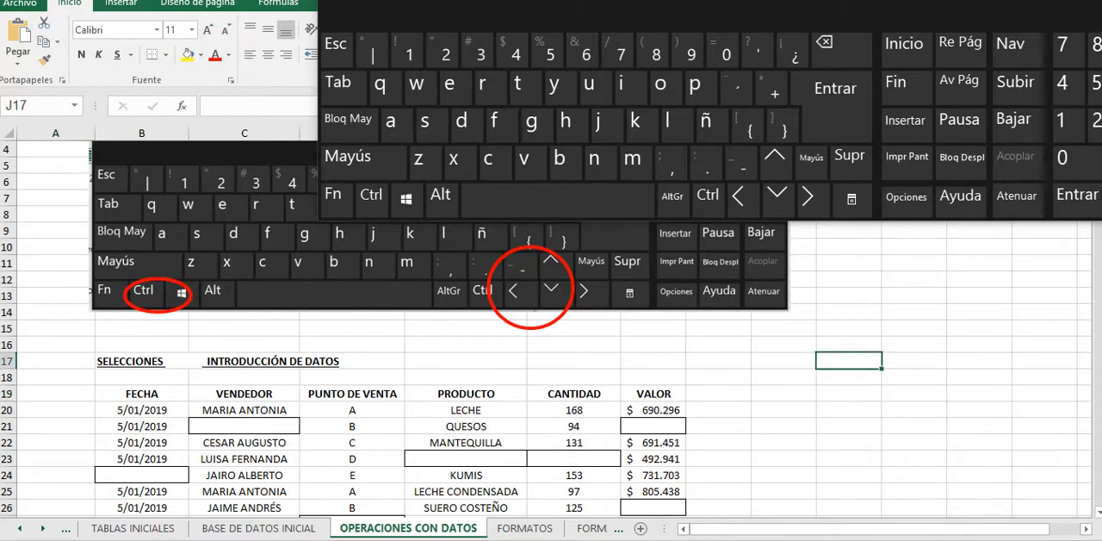
key("Down")
key("Down")
key("Up")
key("Up")
key("Down")
key("Down")
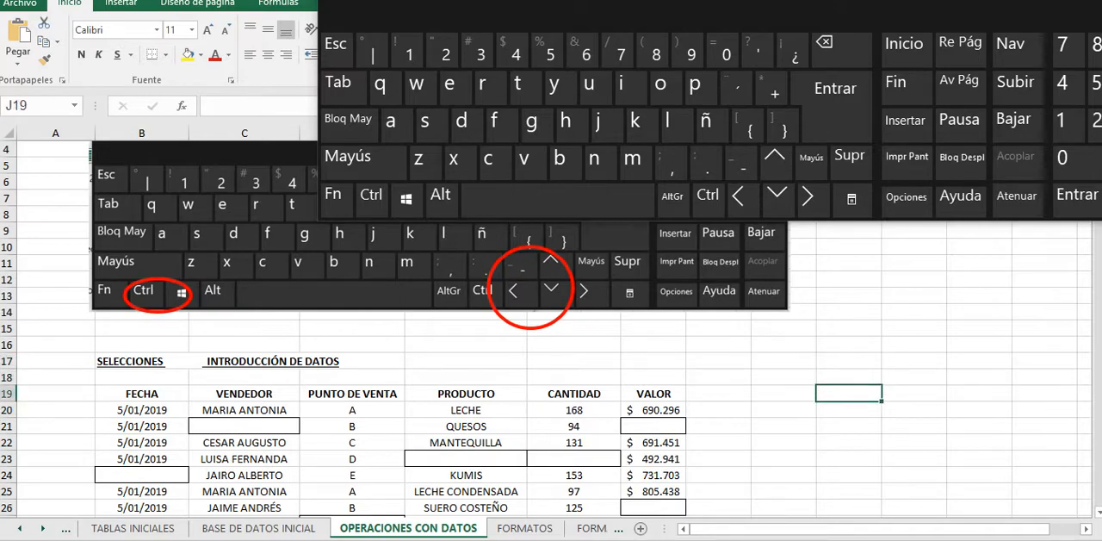
Step: Jump from J19 to the last row of column J and back up to cell J1
key("ctrl")
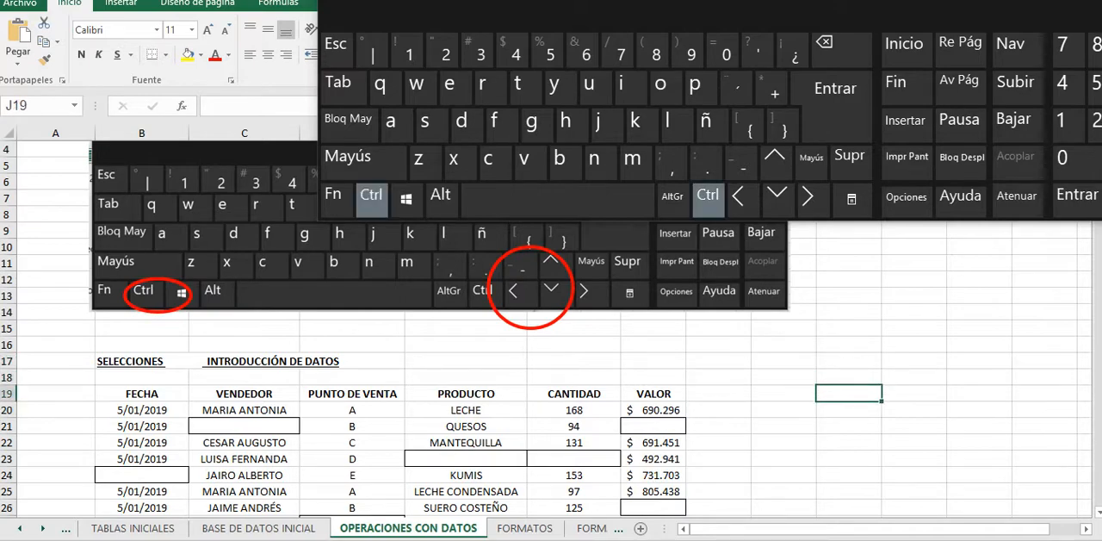
key("ctrl+Down")
key("ctrl+Down")
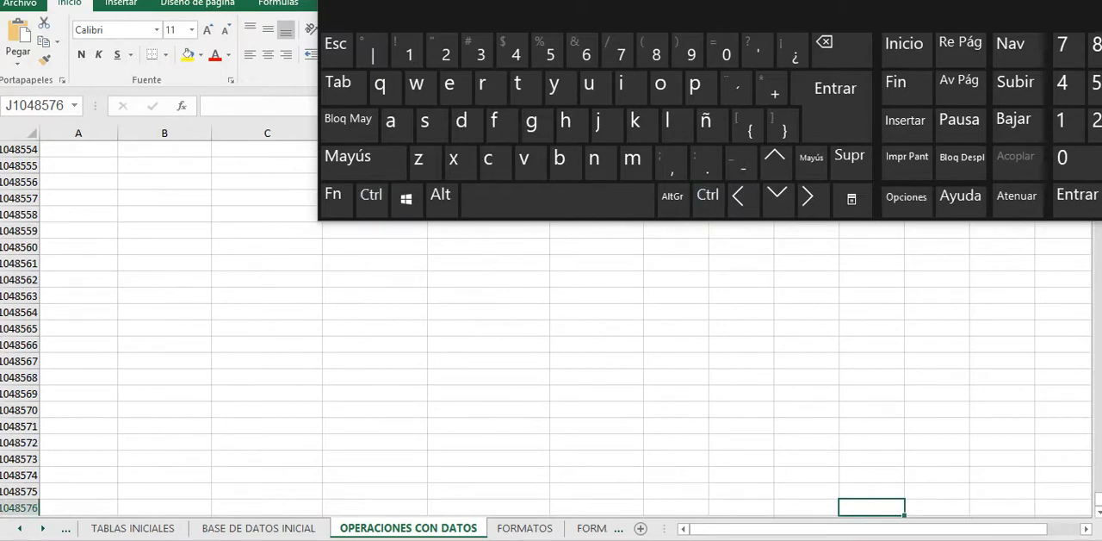
key("ctrl+Up")
key("ctrl+Up")
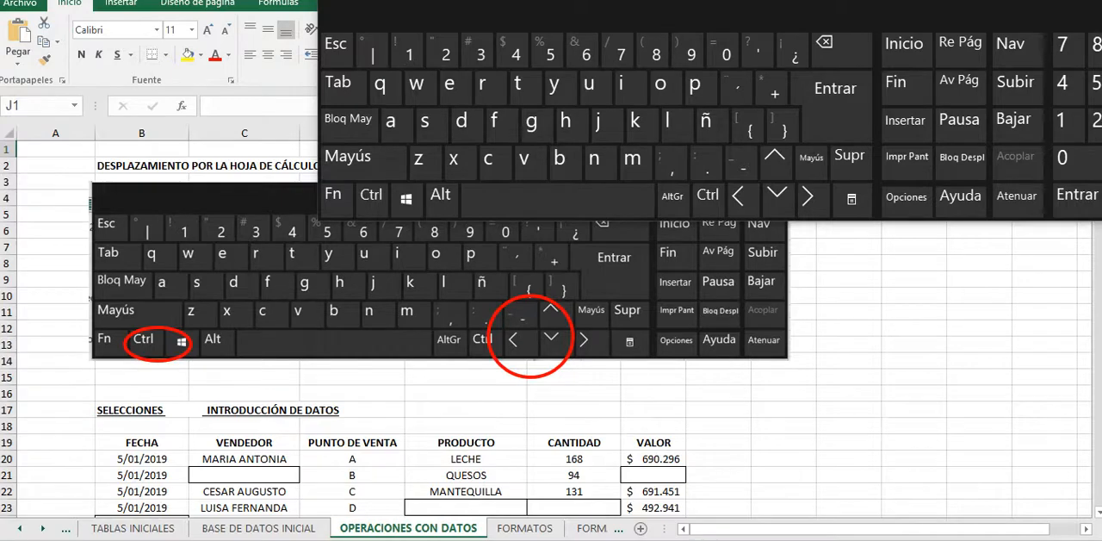
Step: Demonstrate the Ctrl and arrow key combinations on the on-screen keyboard and select cell A15
scroll(551, 344, "down", 1)
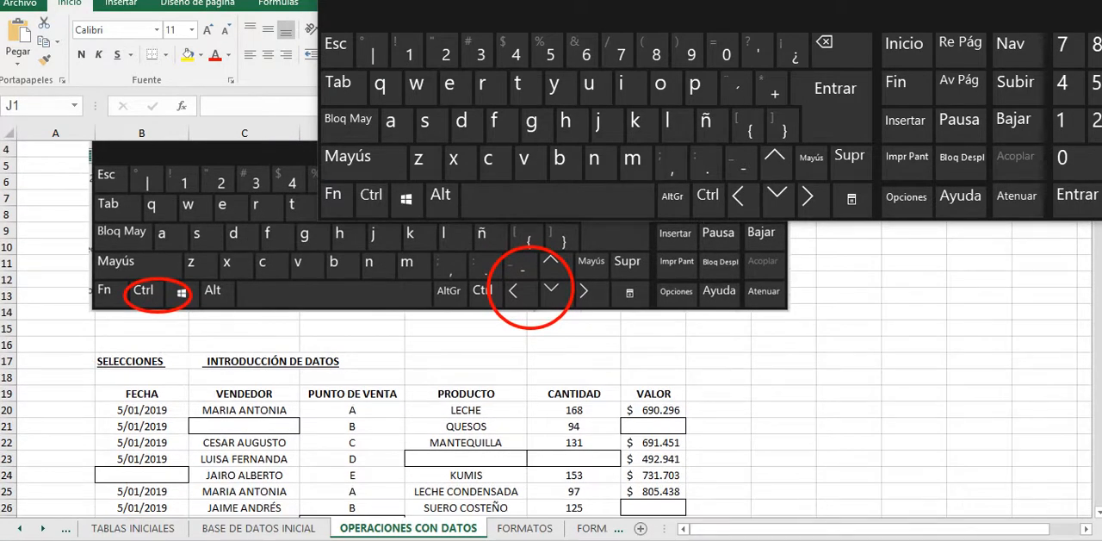
key("space")
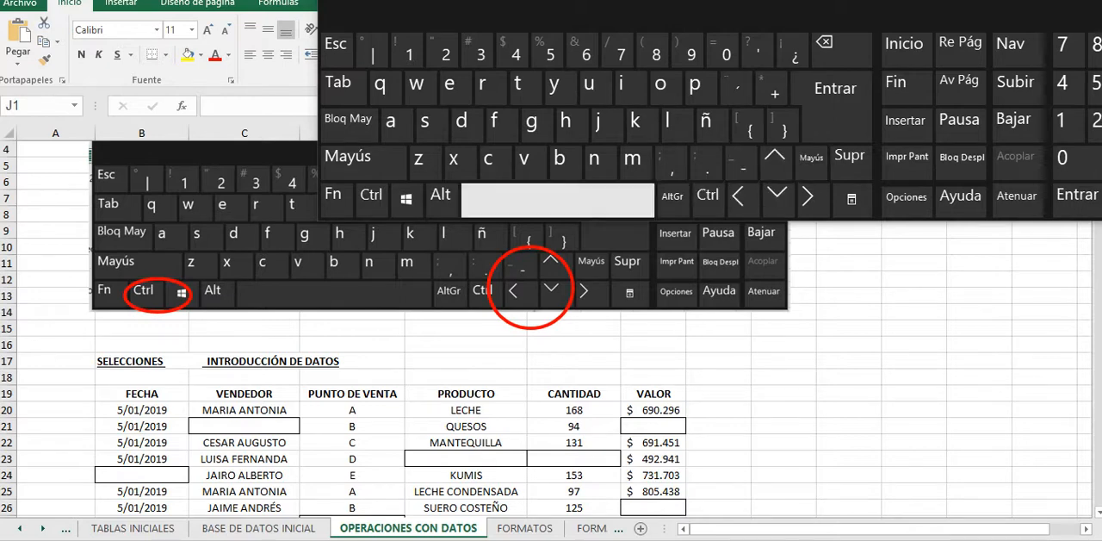
key("ctrl+space")
key("ctrl+Left")
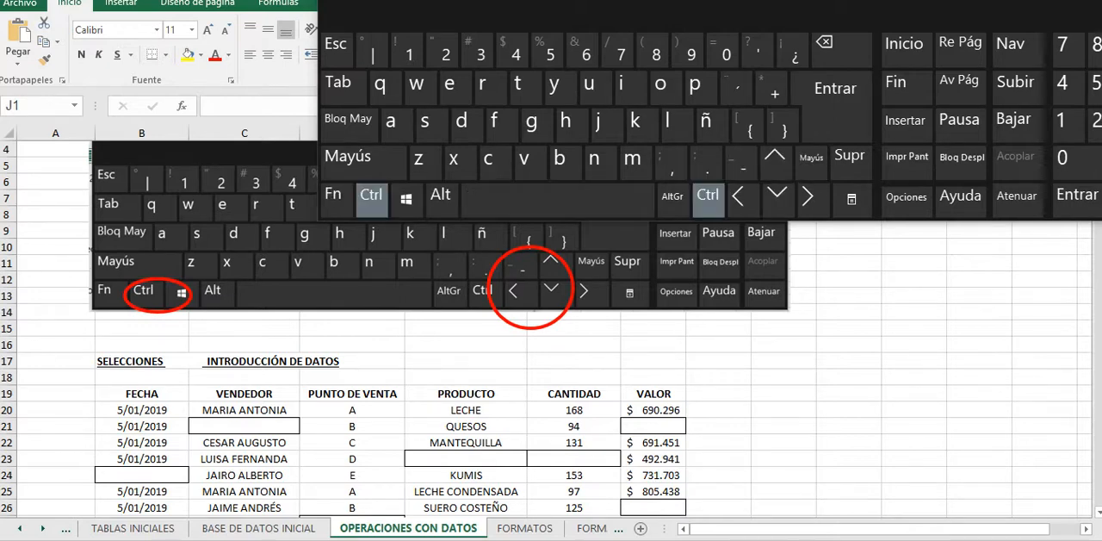
key("ctrl+Down")
key("ctrl+Left")
key("ctrl+Down")
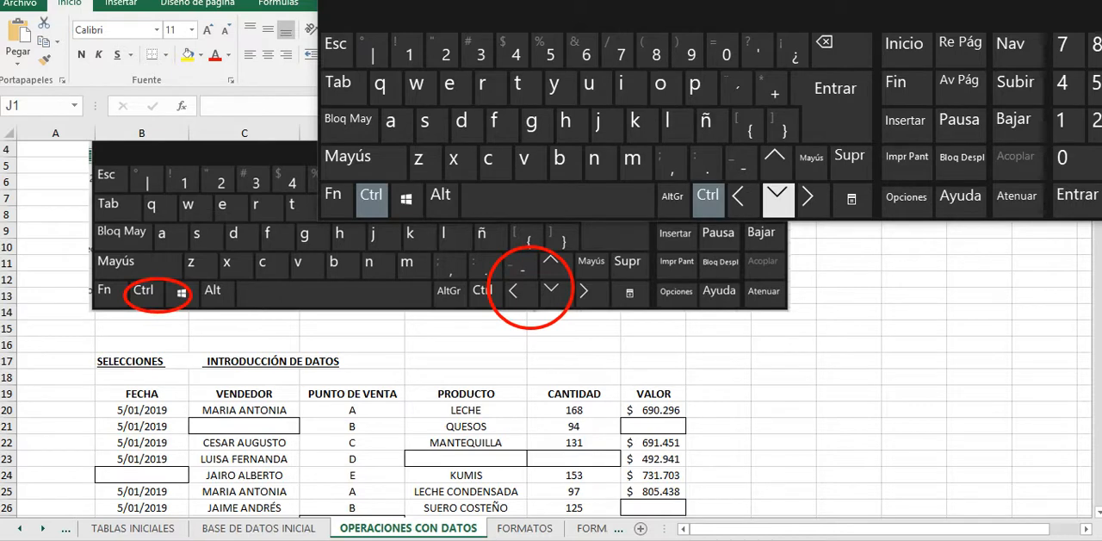
key("ctrl+Up")
key("ctrl+Left")
key("ctrl+Down")
key("ctrl+Left")
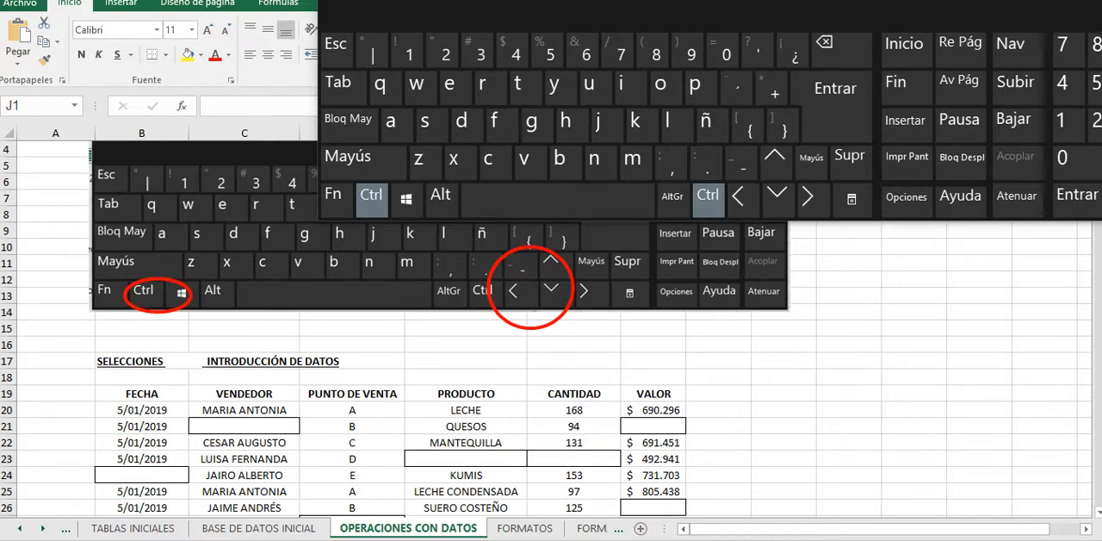
left_click(55, 328, "ctrl")
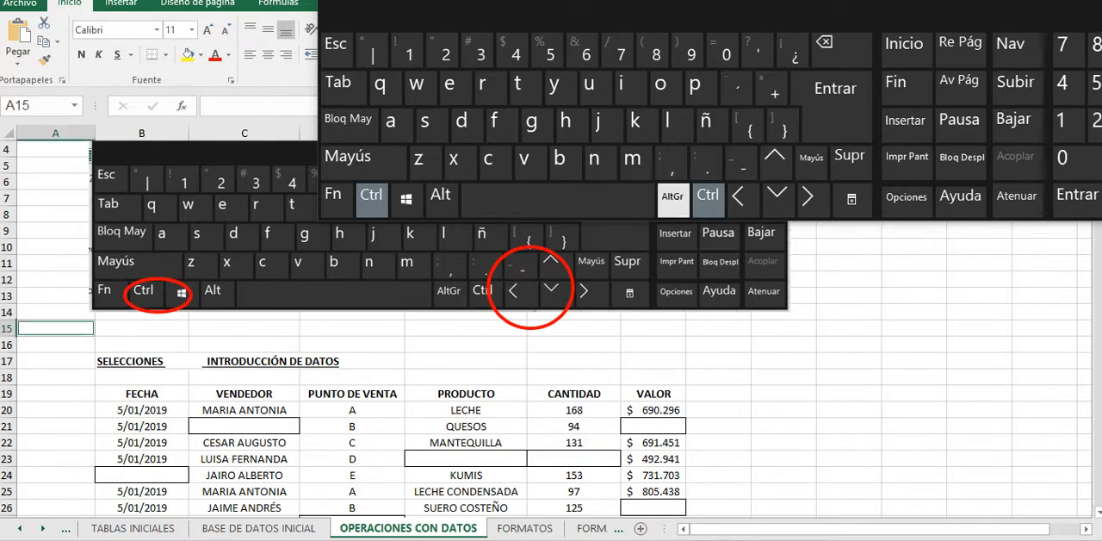
key("ctrl+Left")
Step: Move the on-screen keyboard off the SELECCIONES table, select the block B19:G33 and replace that selection with cell B25
scroll(551, 388, "down", 3)
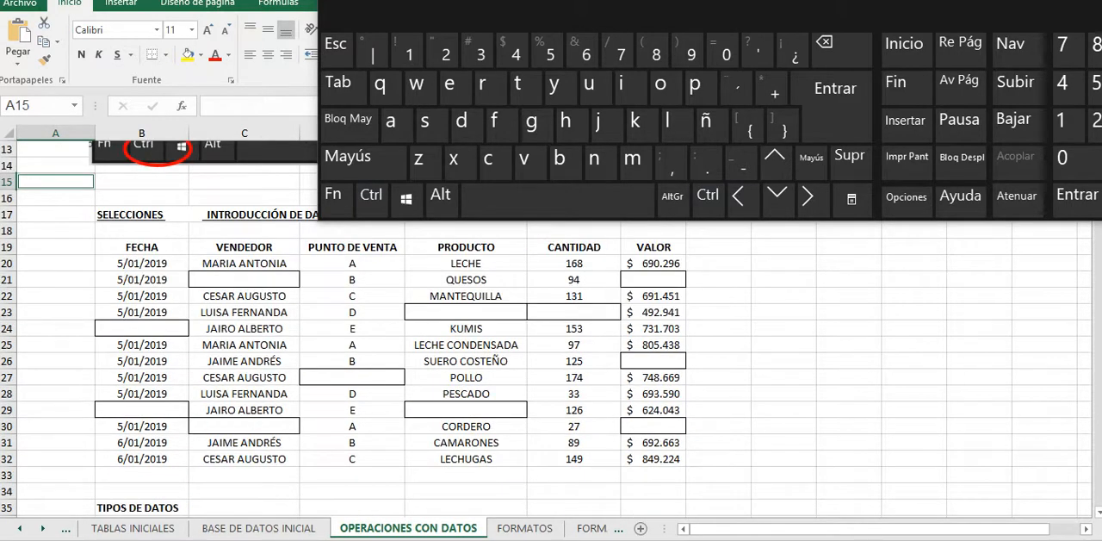
left_click_drag(441, 14, 429, 14)
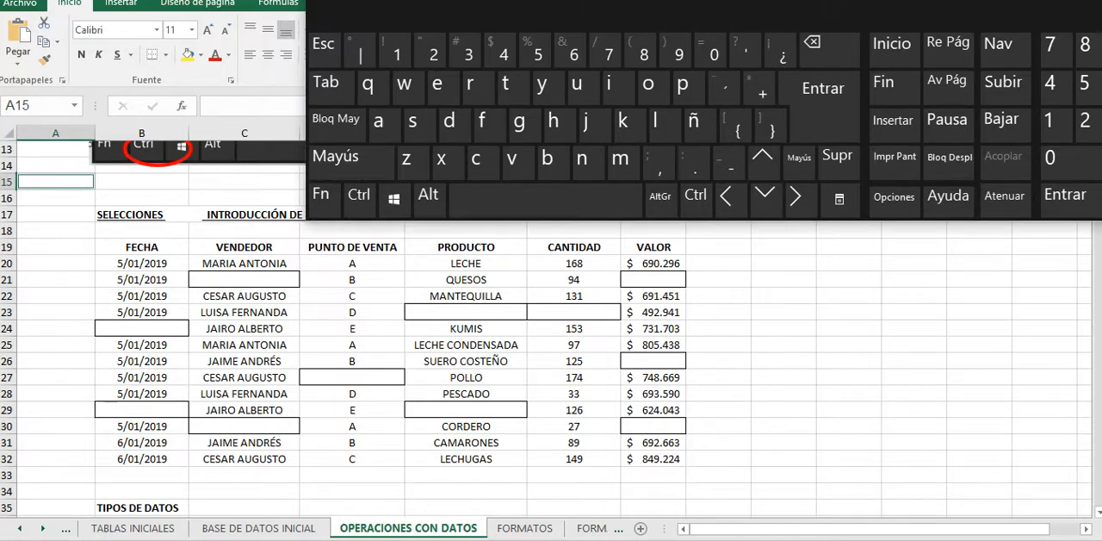
left_click_drag(491, 4, 918, 22)
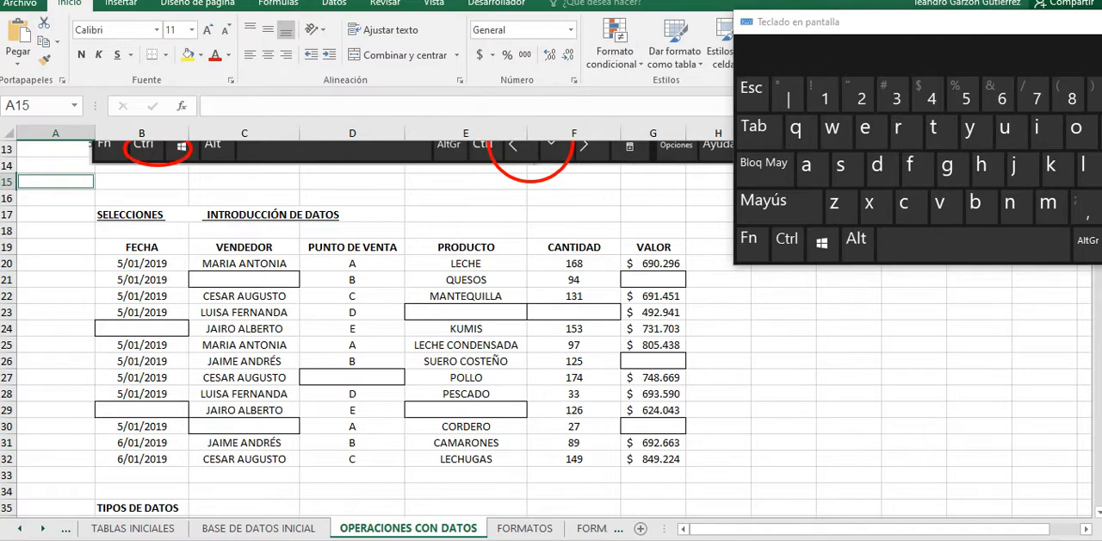
left_click_drag(653, 247, 142, 474)
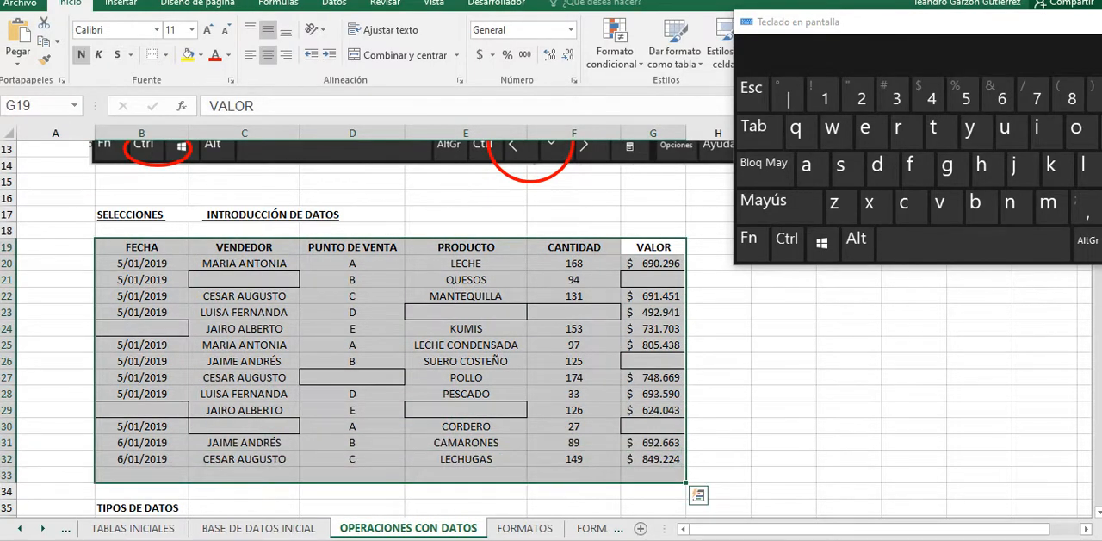
left_click(142, 345)
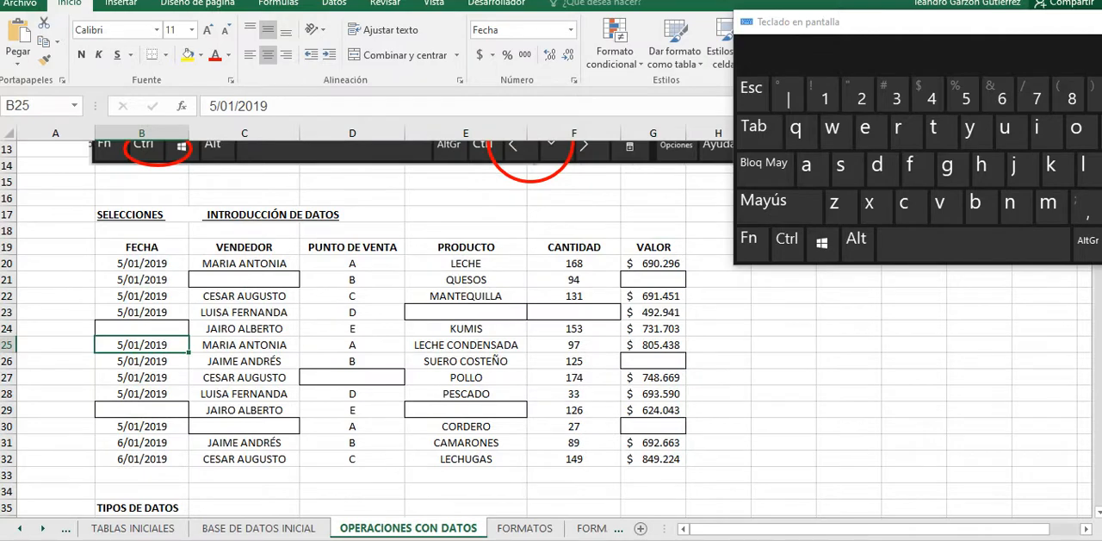
Step: Select the empty cells B24, B29, C30, C21, D27, E23, E29, F23 and G21 together and fill them with yellow
left_click(142, 328)
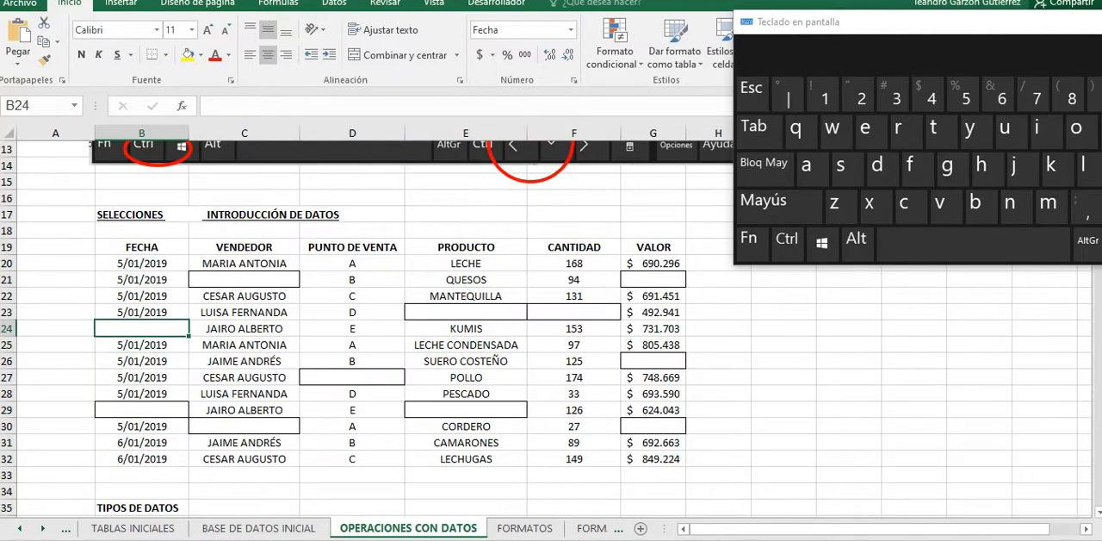
left_click_drag(918, 21, 506, 0)
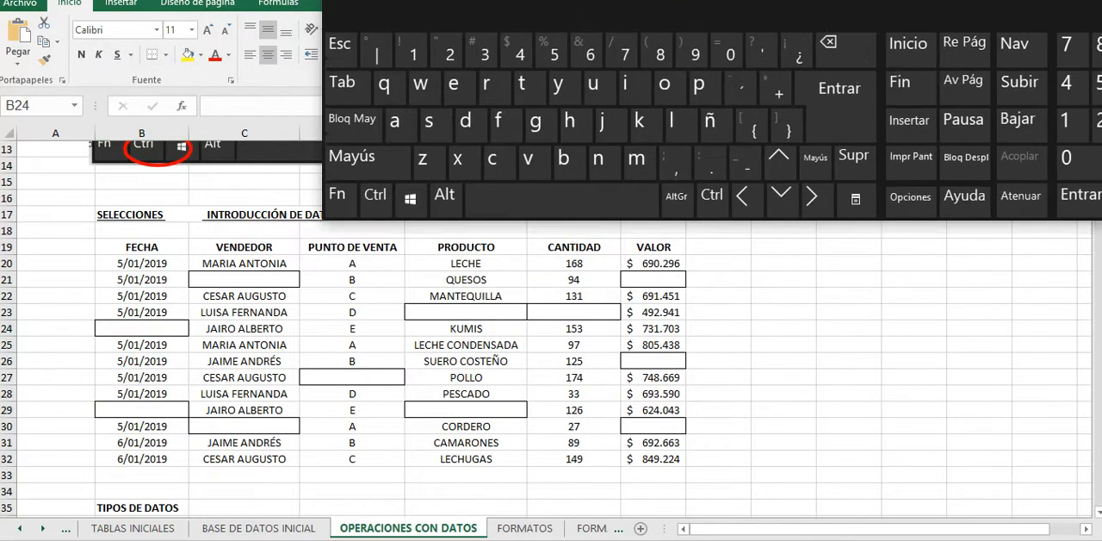
key("ctrl")
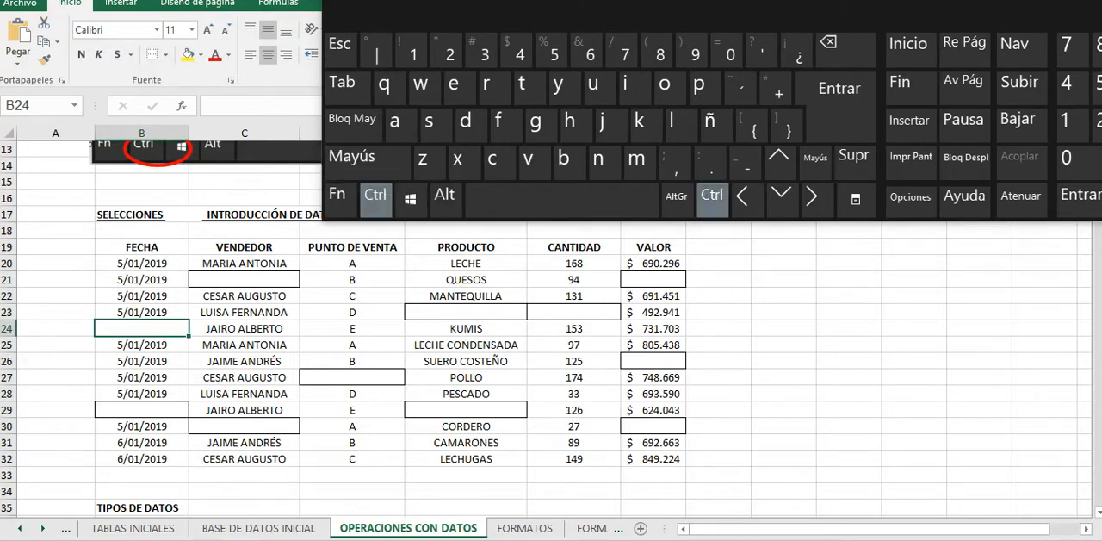
left_click(142, 409, "ctrl")
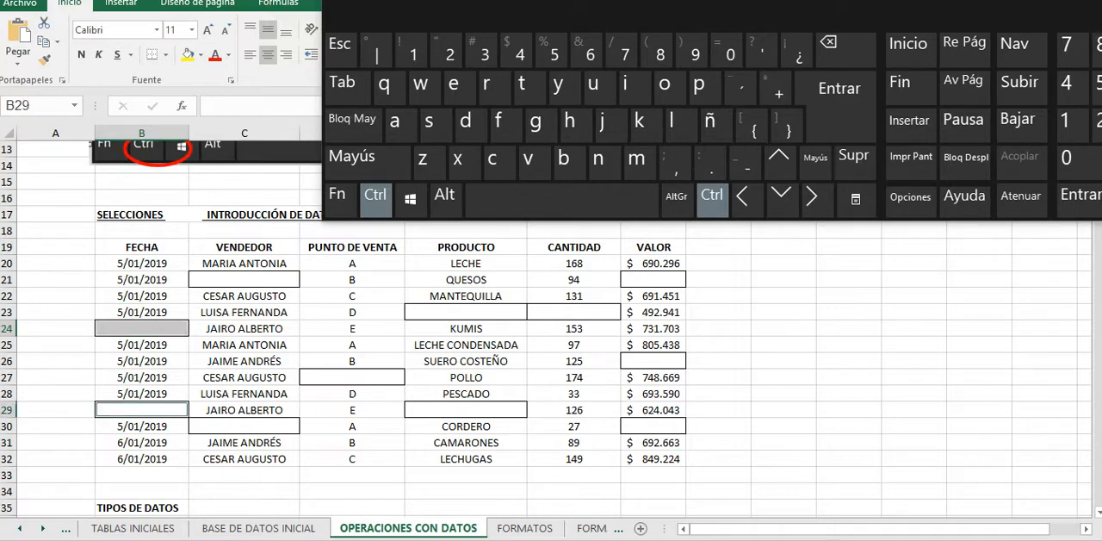
left_click(245, 426, "ctrl")
left_click(244, 280, "ctrl")
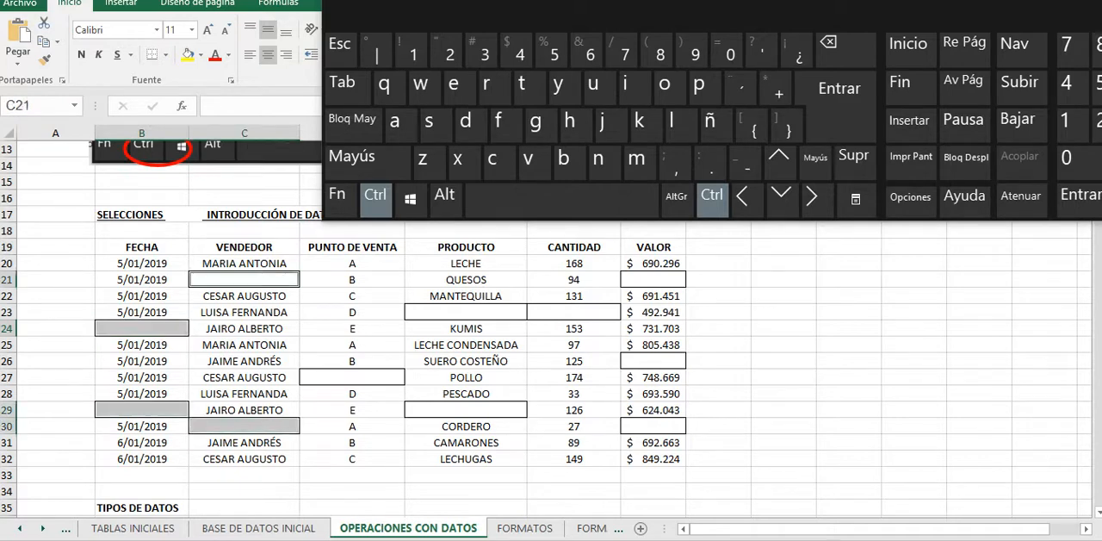
left_click(352, 377, "ctrl")
left_click(465, 313, "ctrl")
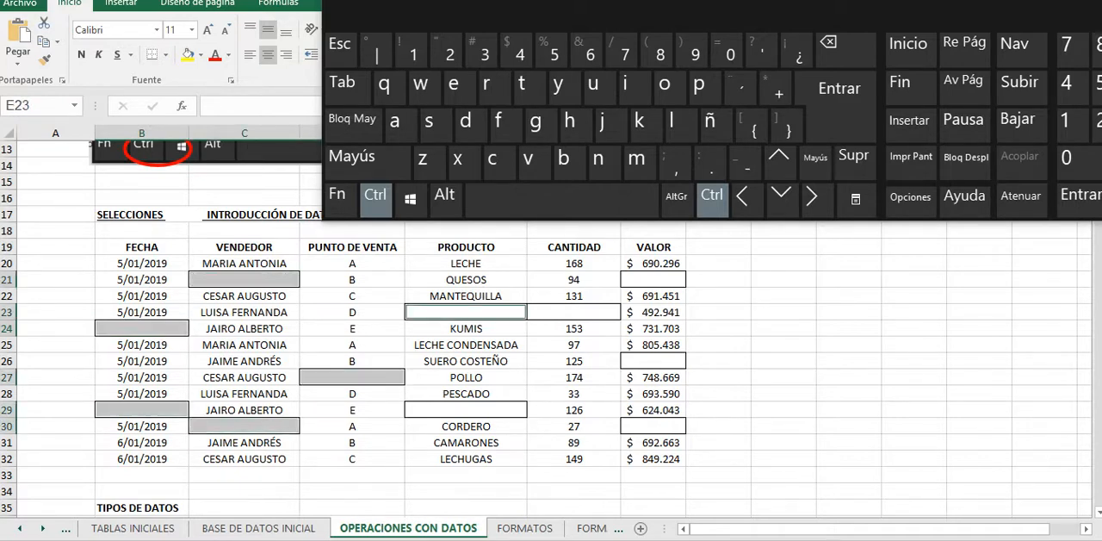
left_click(466, 410, "ctrl")
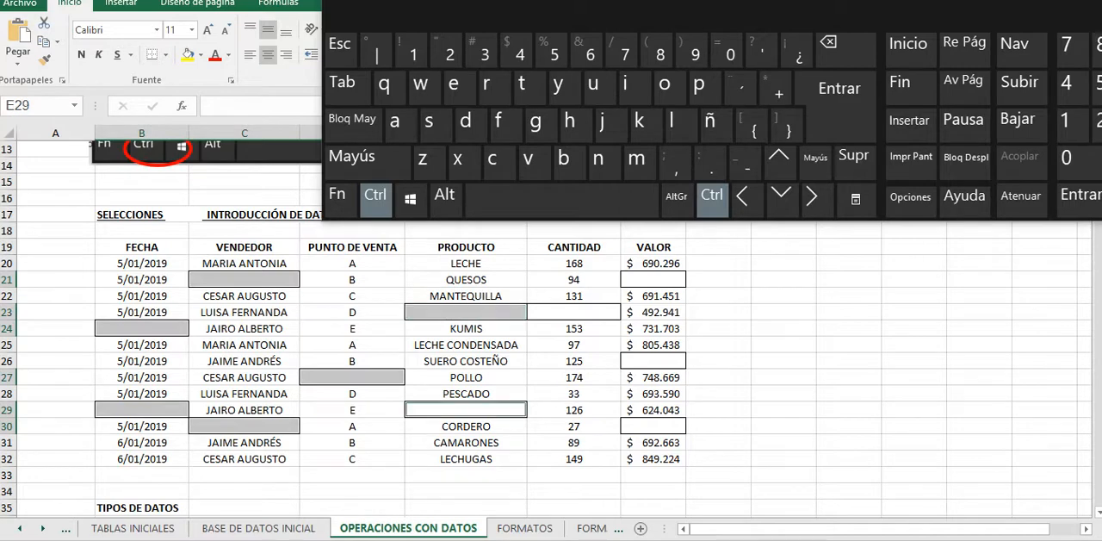
left_click(574, 313, "ctrl")
left_click(654, 280, "ctrl")
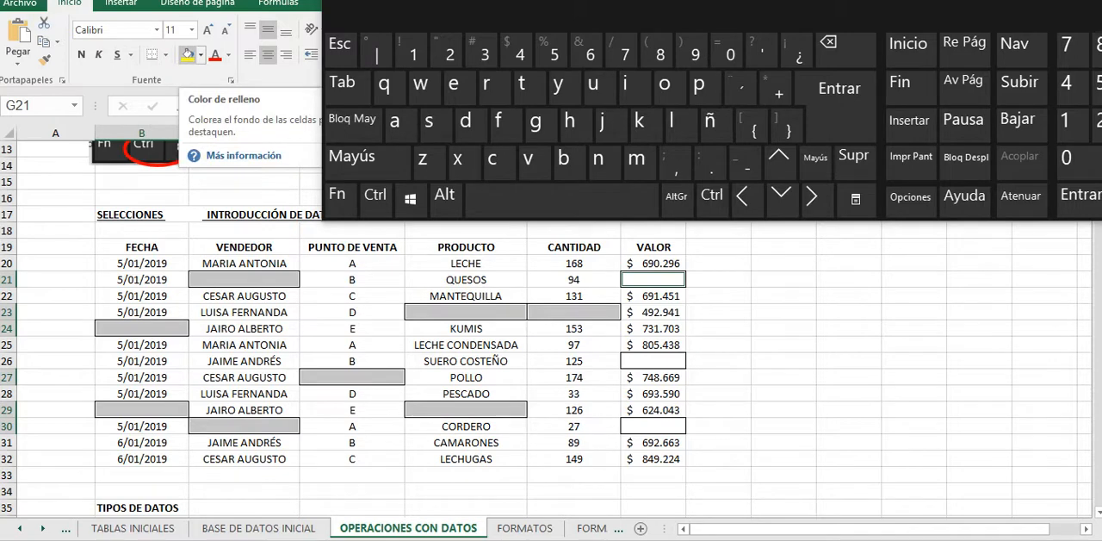
left_click(187, 54)
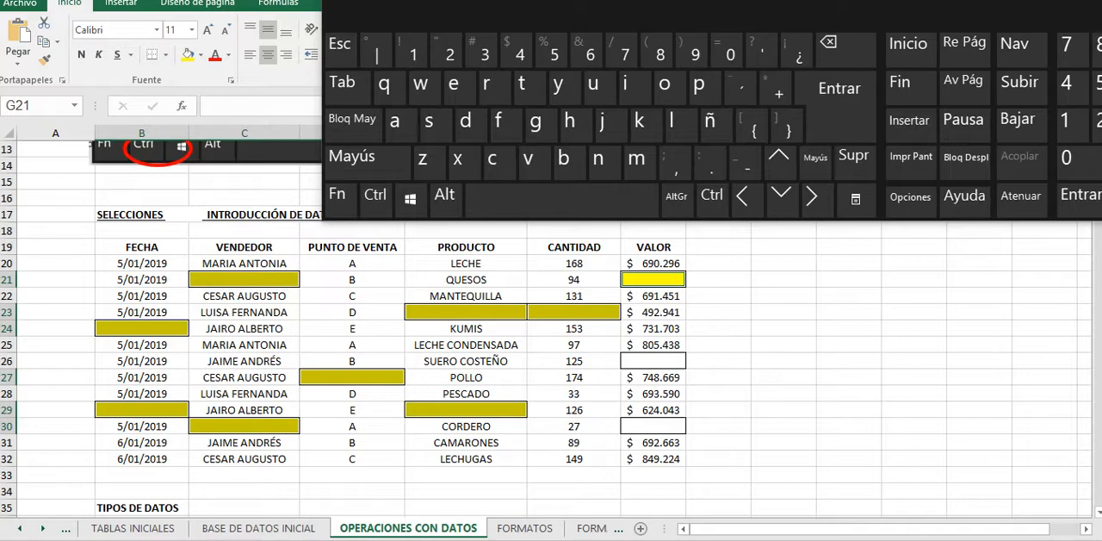
left_click(352, 394)
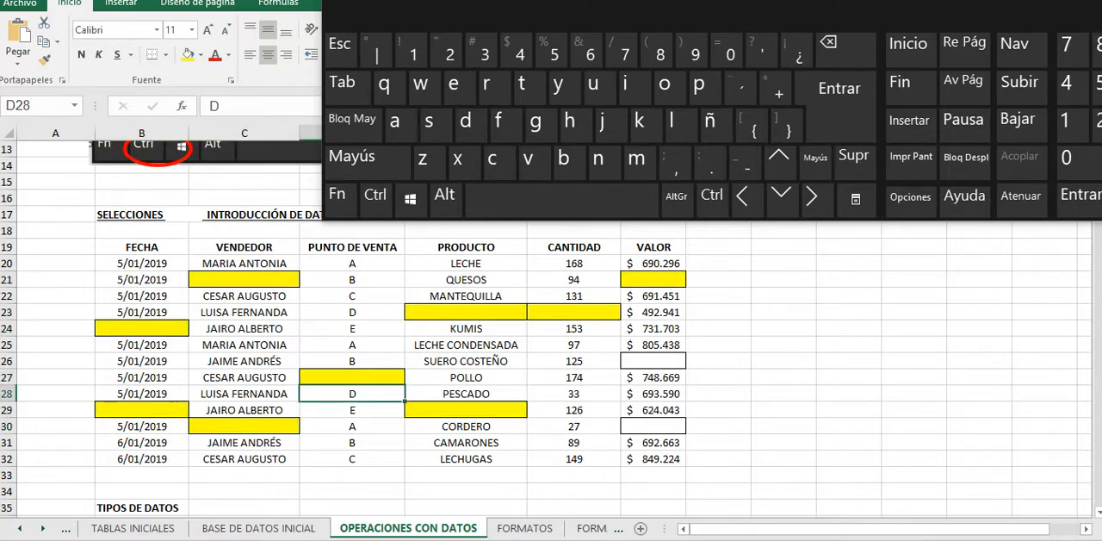
Step: Go to the TIPOS DE DATOS section, select the number examples D37:J37, and select cells D37 and E37 individually
scroll(352, 393, "down", 1)
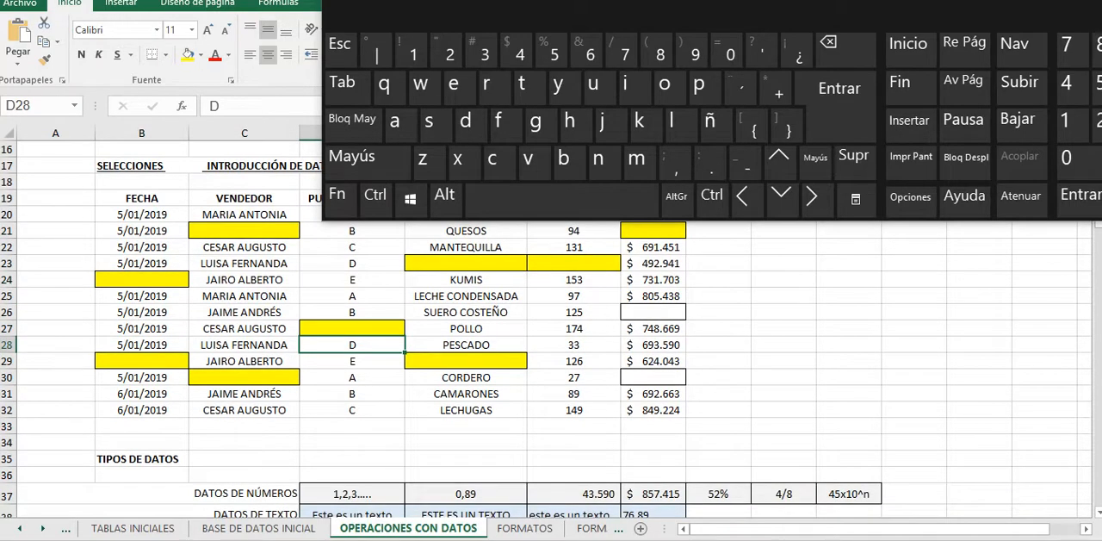
scroll(551, 327, "up", 1)
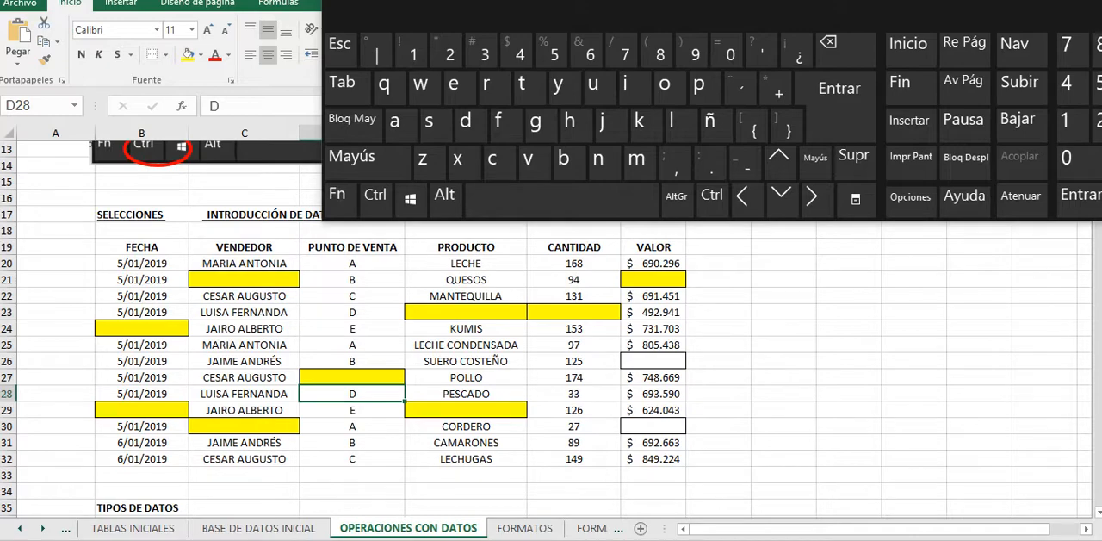
scroll(551, 327, "down", 1)
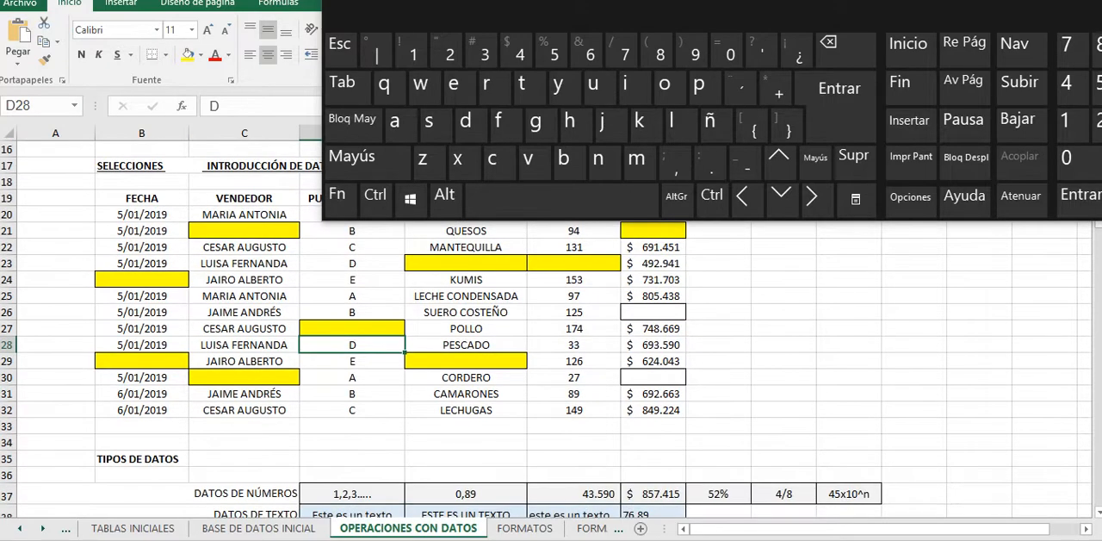
scroll(551, 327, "down", 2)
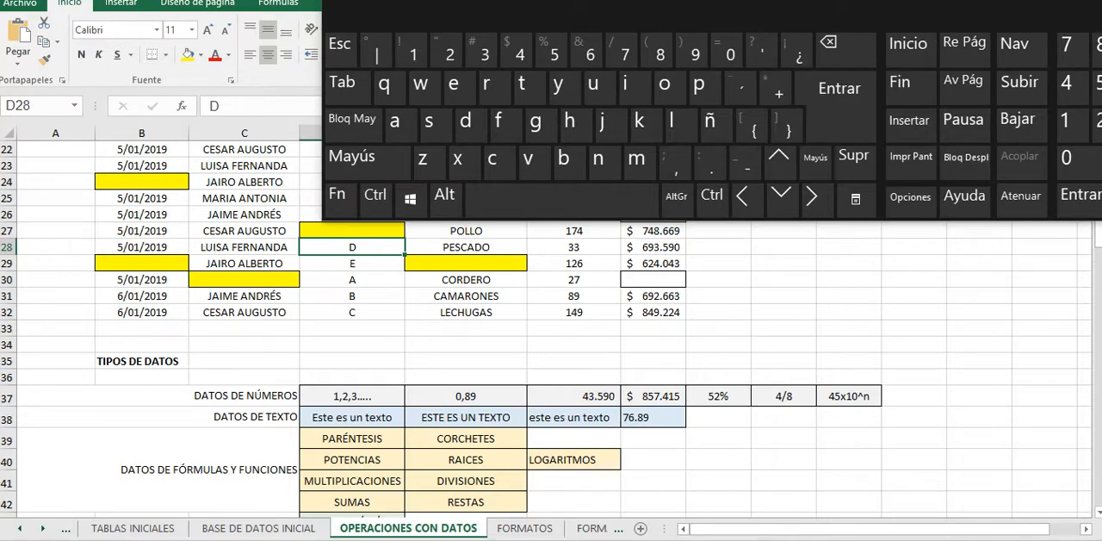
scroll(551, 327, "down", 1)
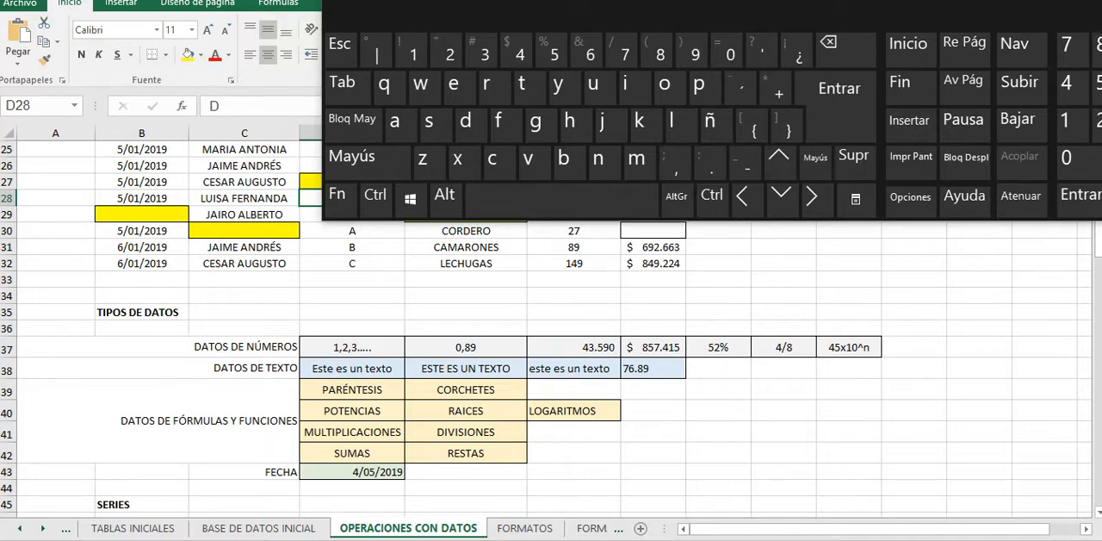
left_click_drag(352, 347, 467, 347)
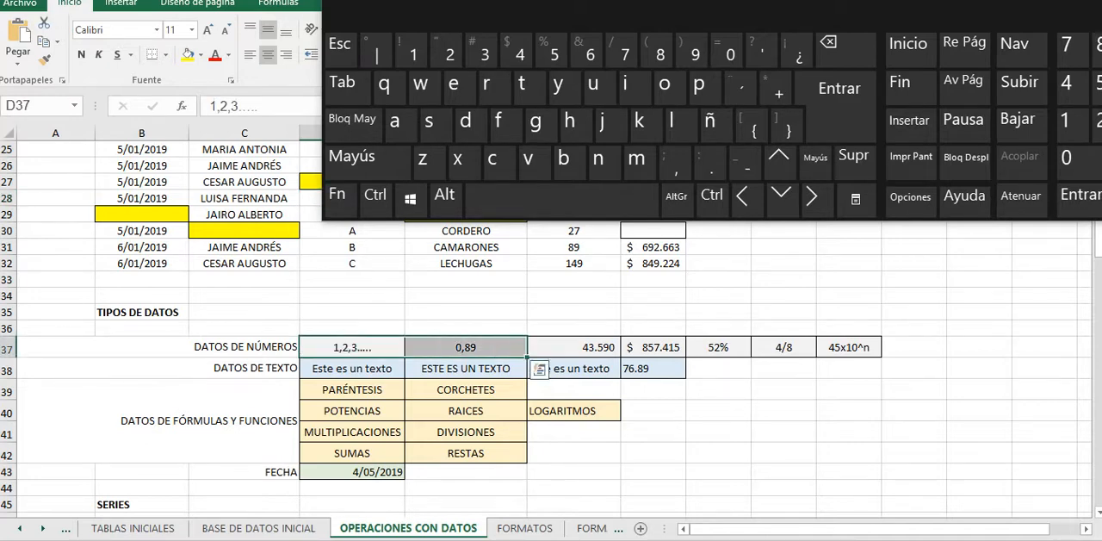
left_click_drag(352, 346, 849, 347)
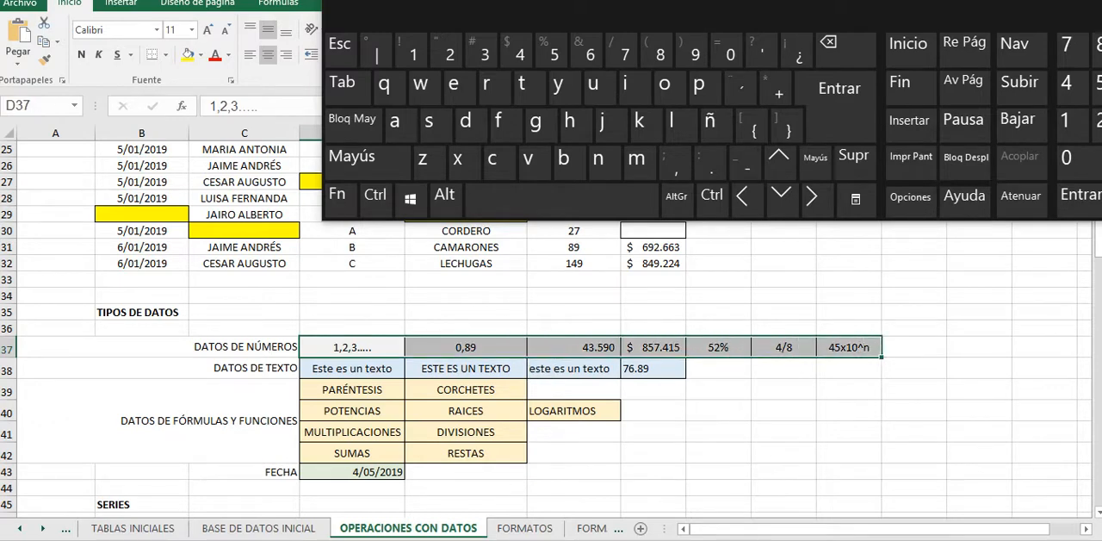
left_click(352, 347)
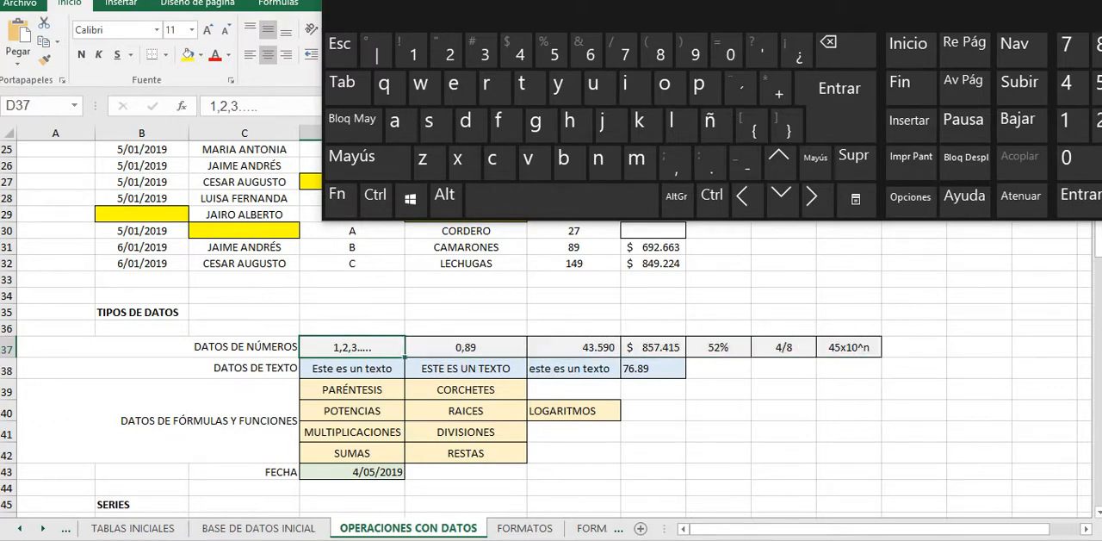
left_click(466, 347)
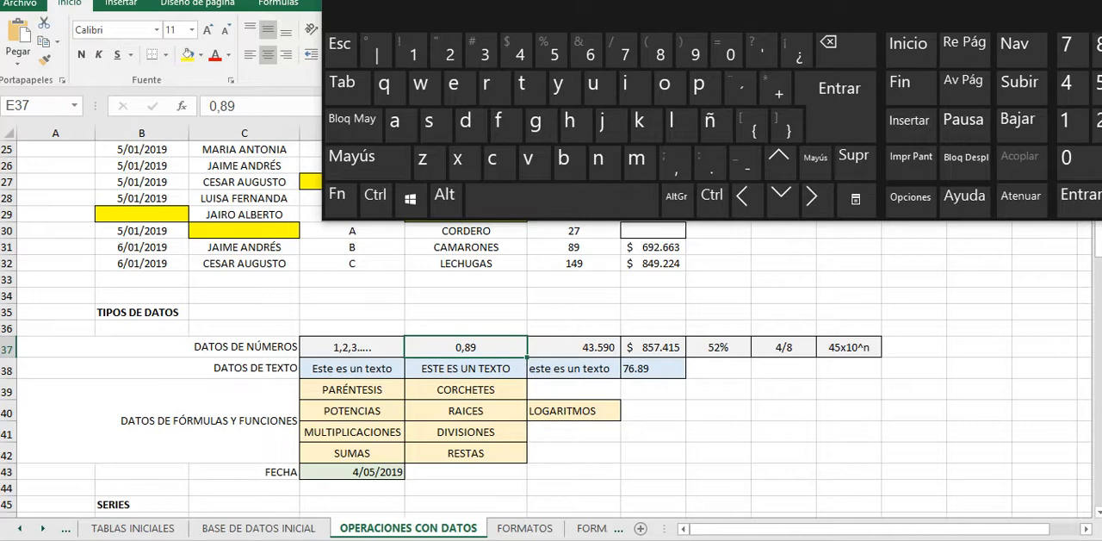
Step: Extend the selection with the keyboard from D37 across the DATOS DE NÚMEROS row to J37, and from D38 along the DATOS DE TEXTO row
key("Left")
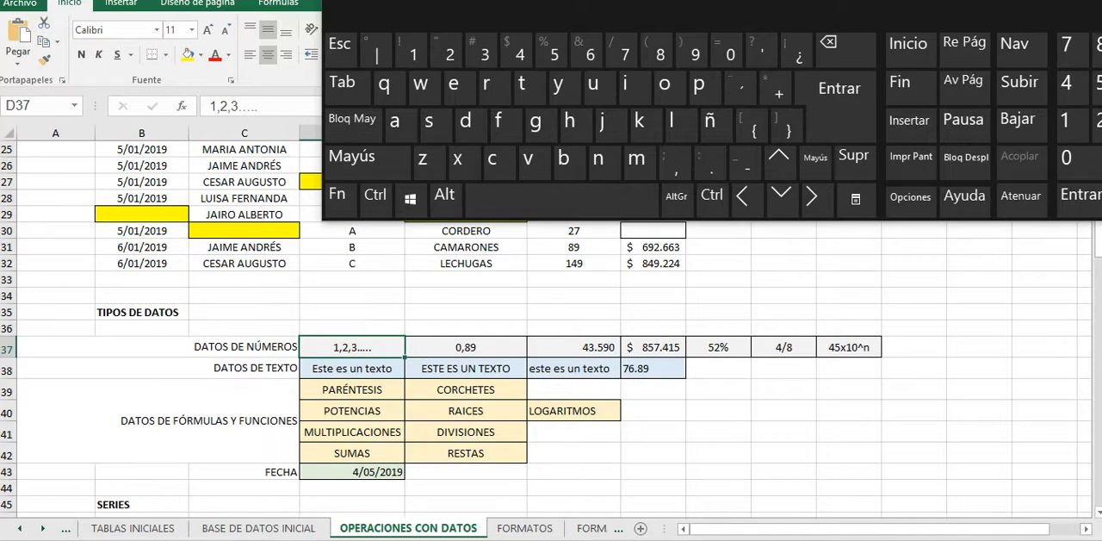
key("shift+Right")
key("shift+Right")
key("shift+Right")
key("shift+Right")
key("shift+Right")
key("shift+Right")
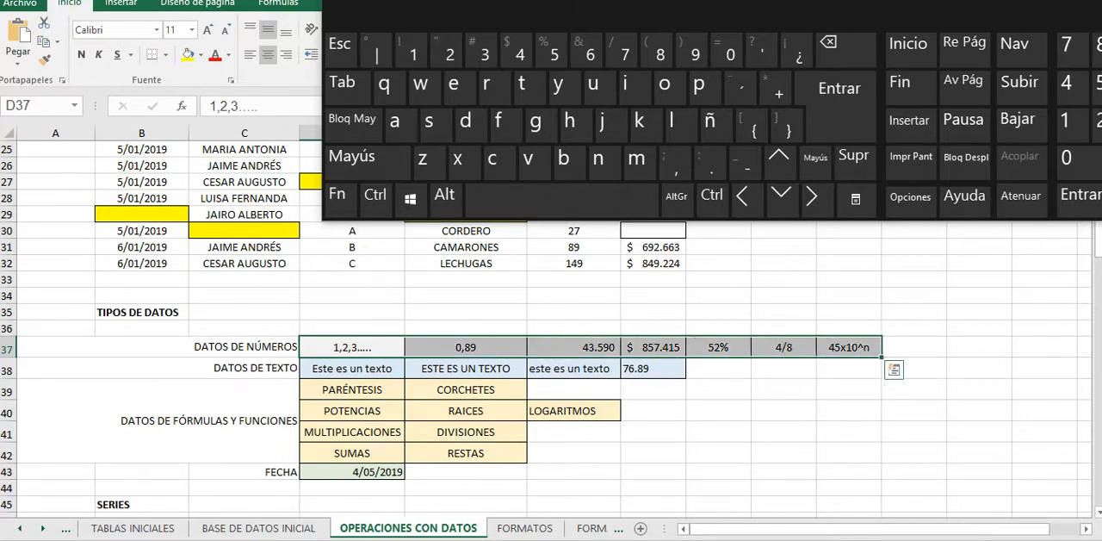
key("Down")
key("shift+Right")
key("shift+Right")
key("shift+Right")
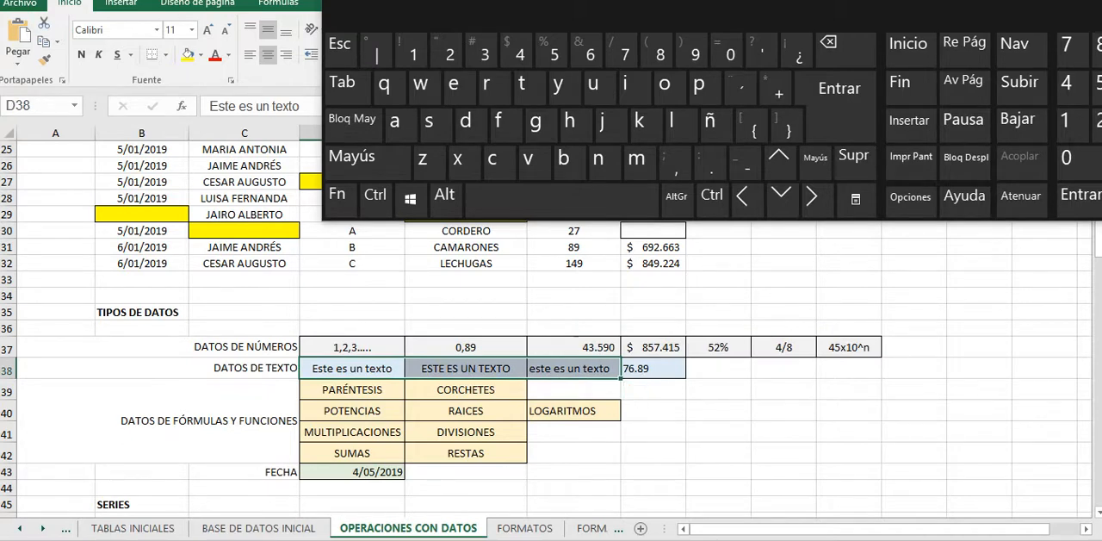
Step: Compare the decimal number in cell E37 with the number stored as text in cell G38 by selecting each in turn
key("Up")
key("Right")
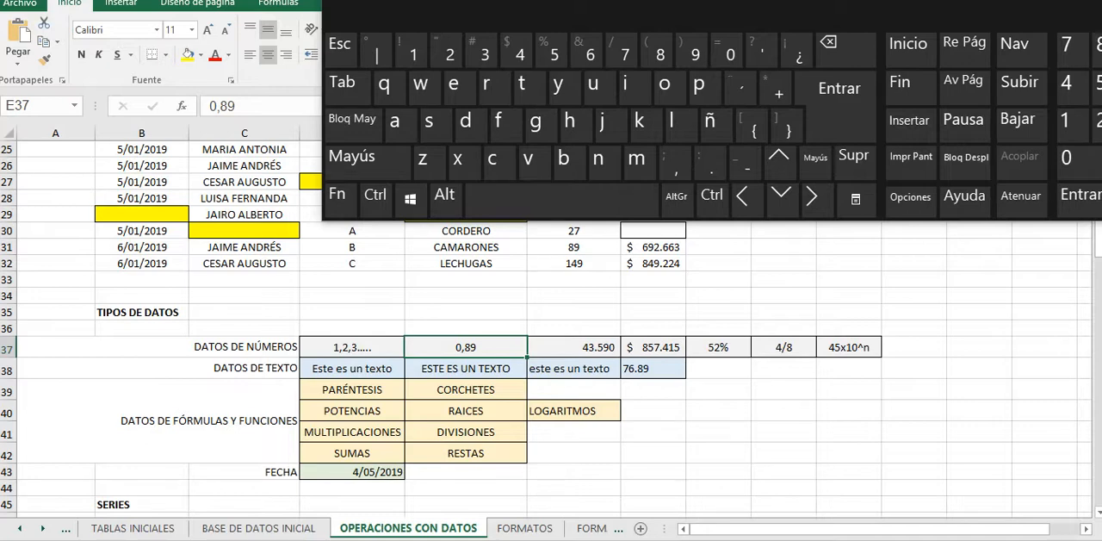
left_click(653, 368)
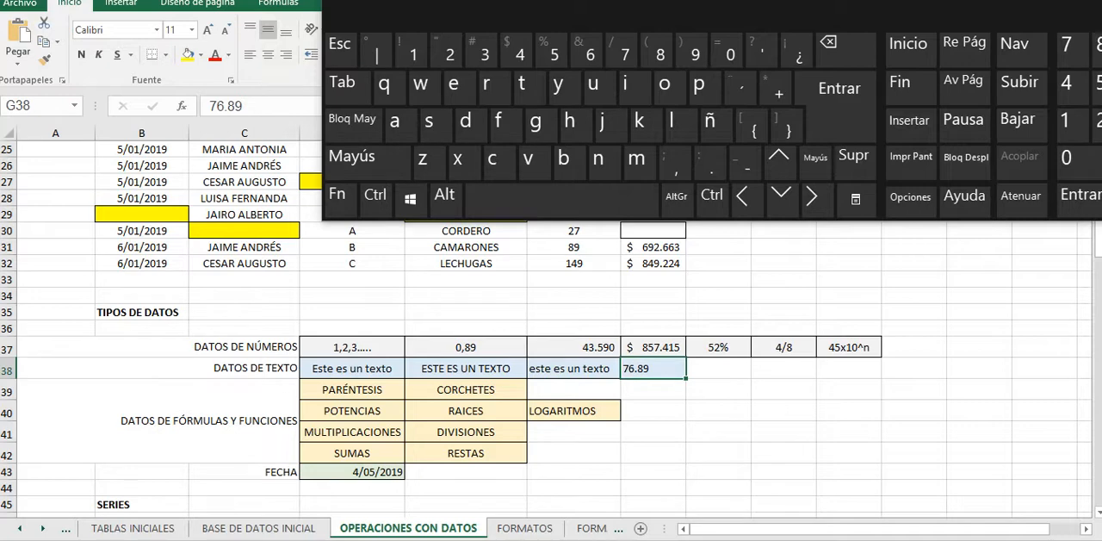
Step: Reposition the on-screen keyboard to expose its numeric keypad, try the comma and period separators in cell J40, and leave a period there
left_click(466, 347)
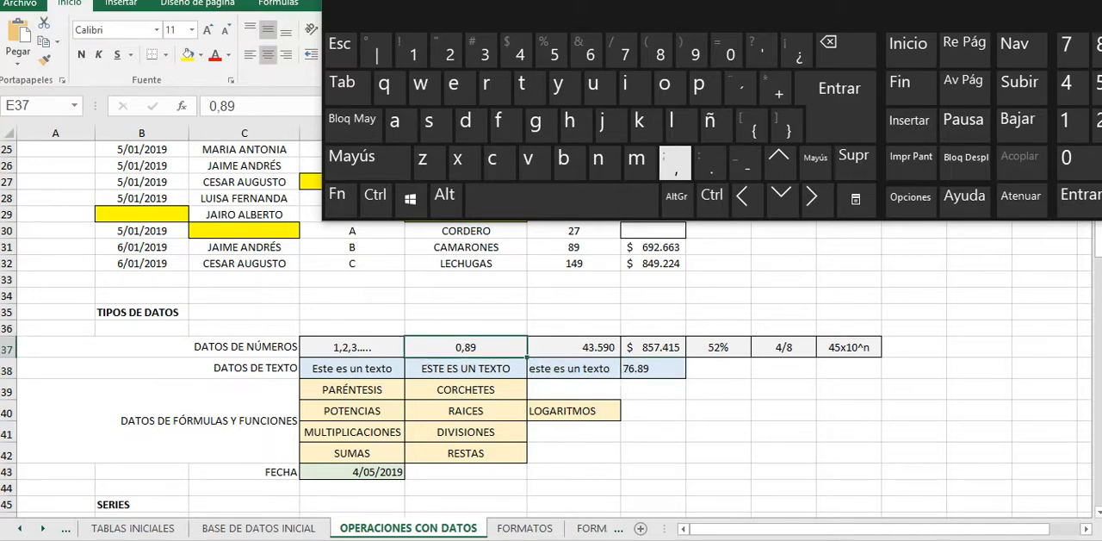
left_click_drag(671, 16, 487, 15)
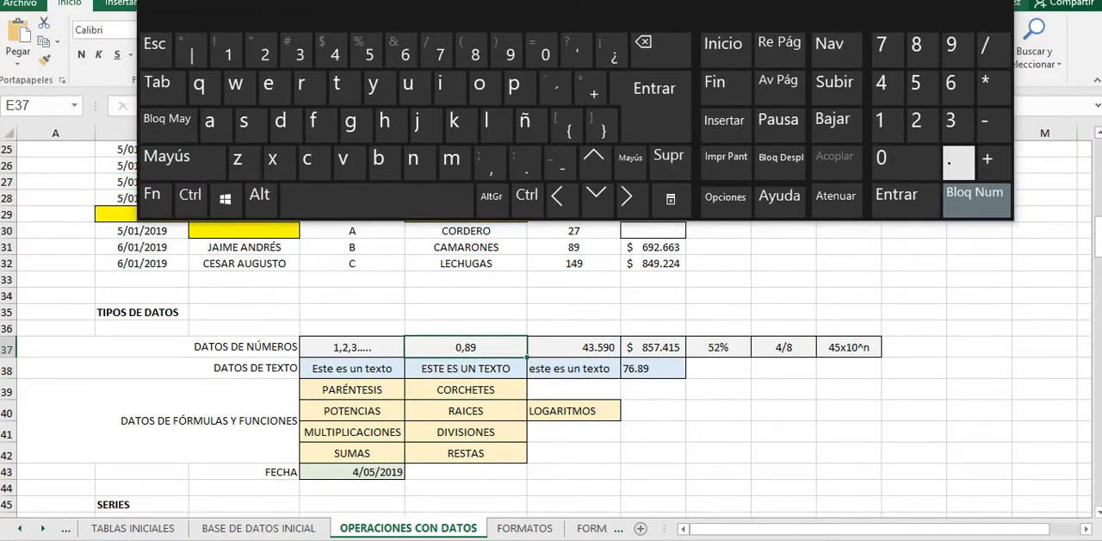
left_click(849, 411)
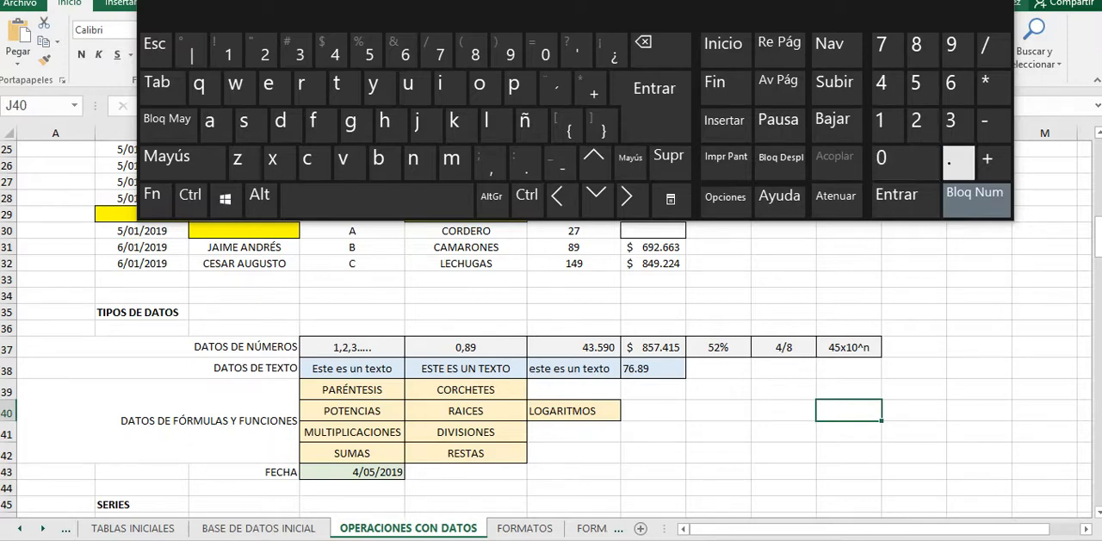
left_click(958, 159)
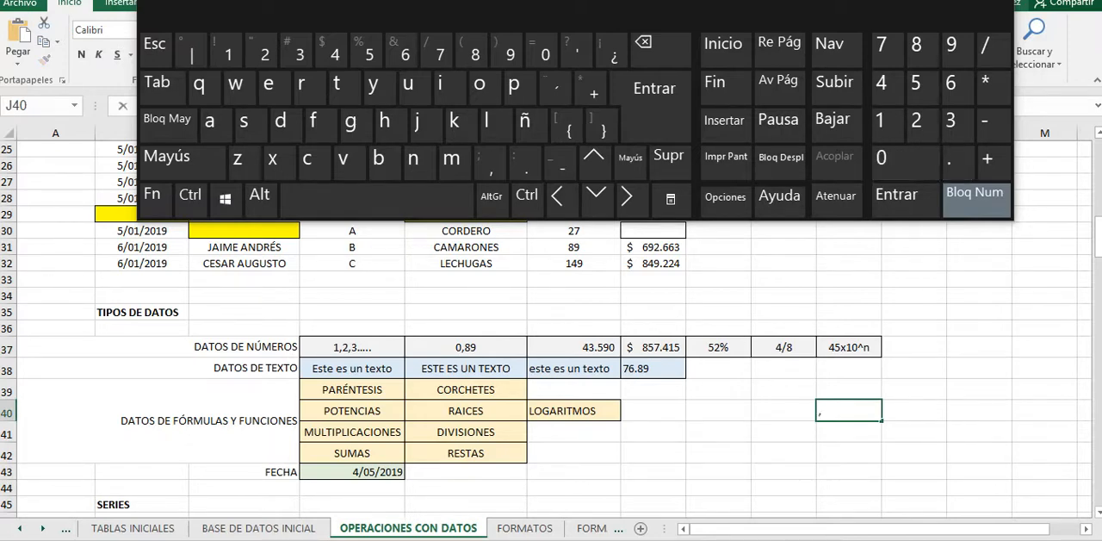
left_click(490, 163)
key("BackSpace")
key("BackSpace")
left_click(525, 164)
Step: Select the DATOS DE TEXTO examples D38:G38, and compare the text number in G38 with the decimal in E37
left_click_drag(352, 369, 652, 369)
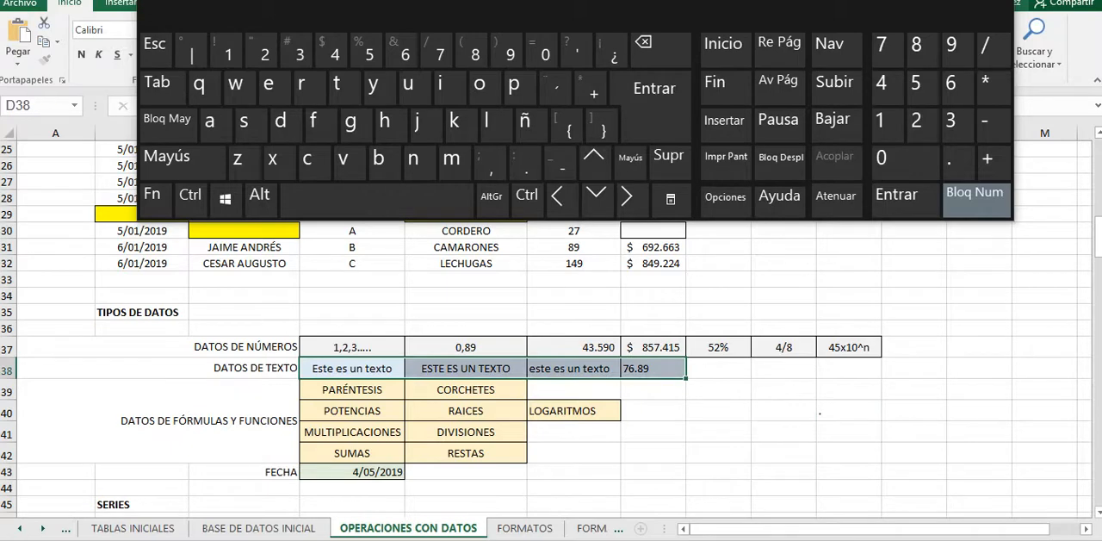
left_click(653, 368)
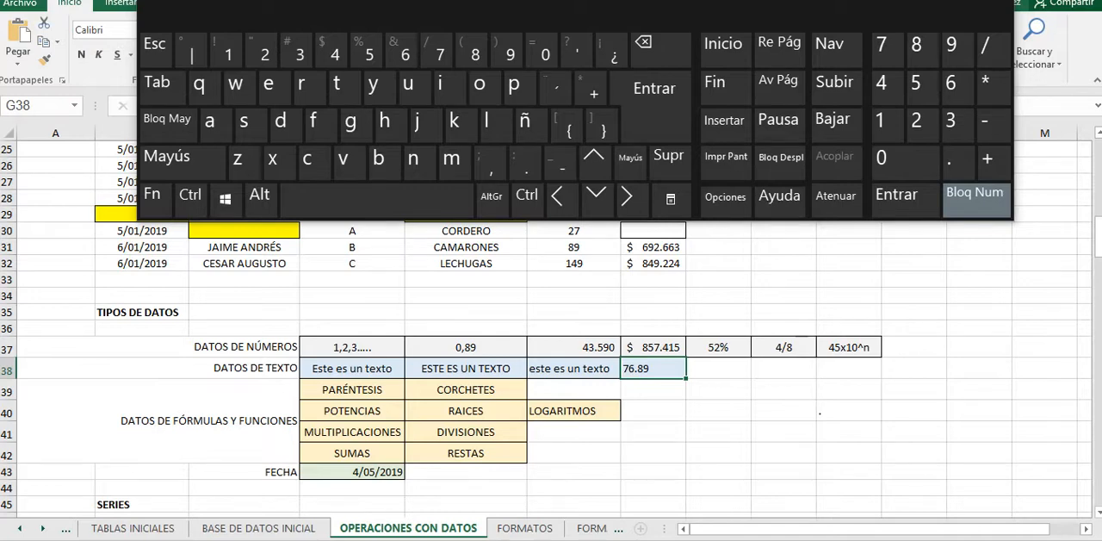
left_click(466, 347)
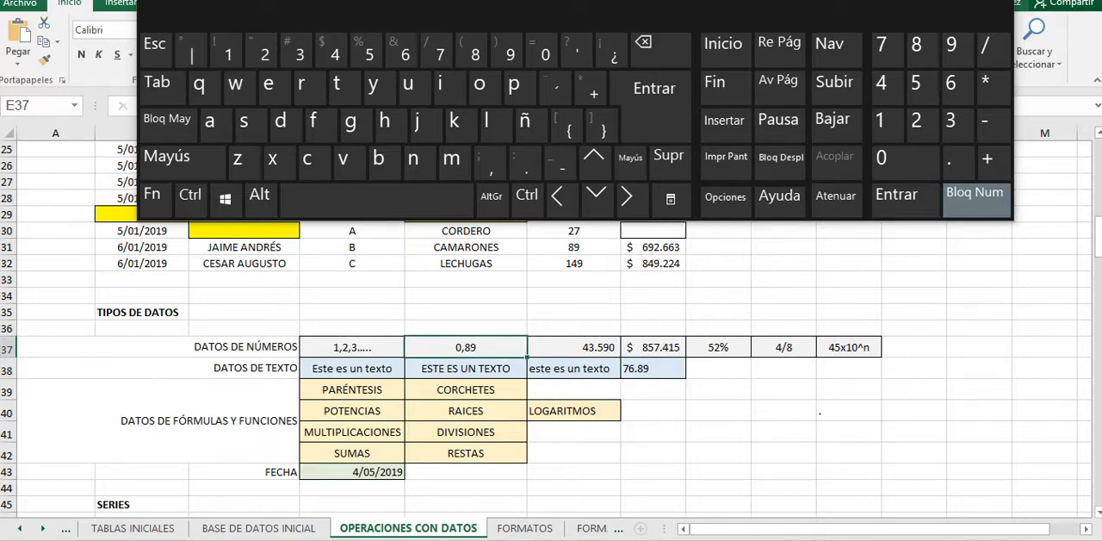
Step: Go through the DATOS DE FÓRMULAS Y FUNCIONES examples from PARÉNTESIS to LOGARITMOS, select the block A39:E42, and select the FECHA cell D43
left_click_drag(352, 389, 466, 411)
left_click(352, 389)
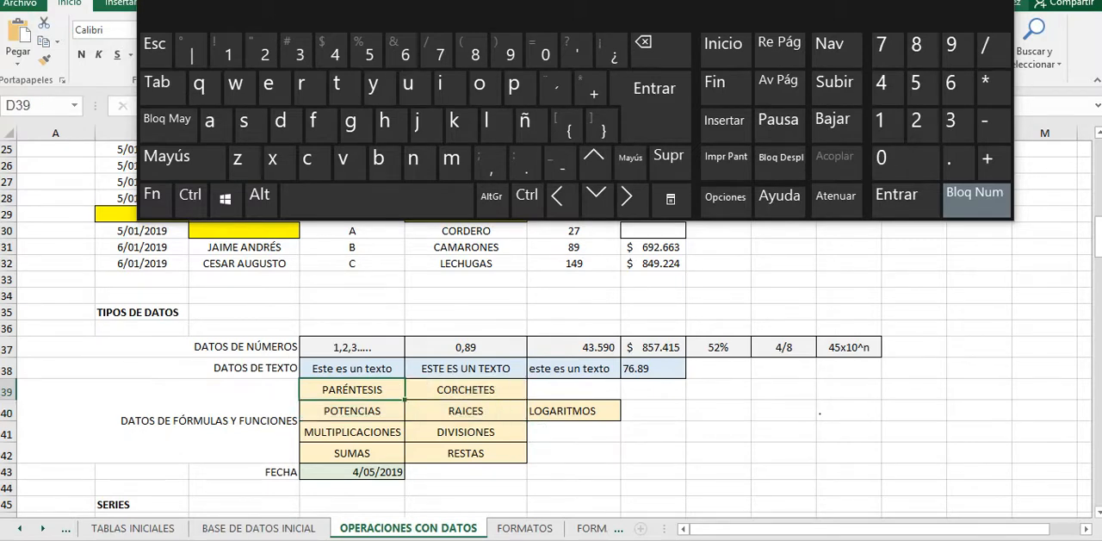
left_click(208, 421)
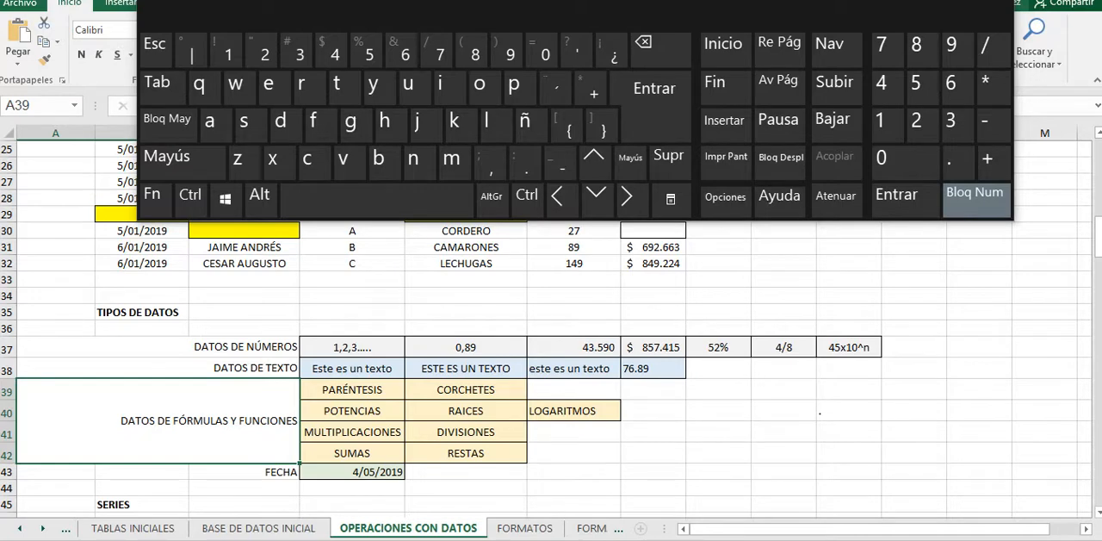
key("Right")
key("Down")
key("Down")
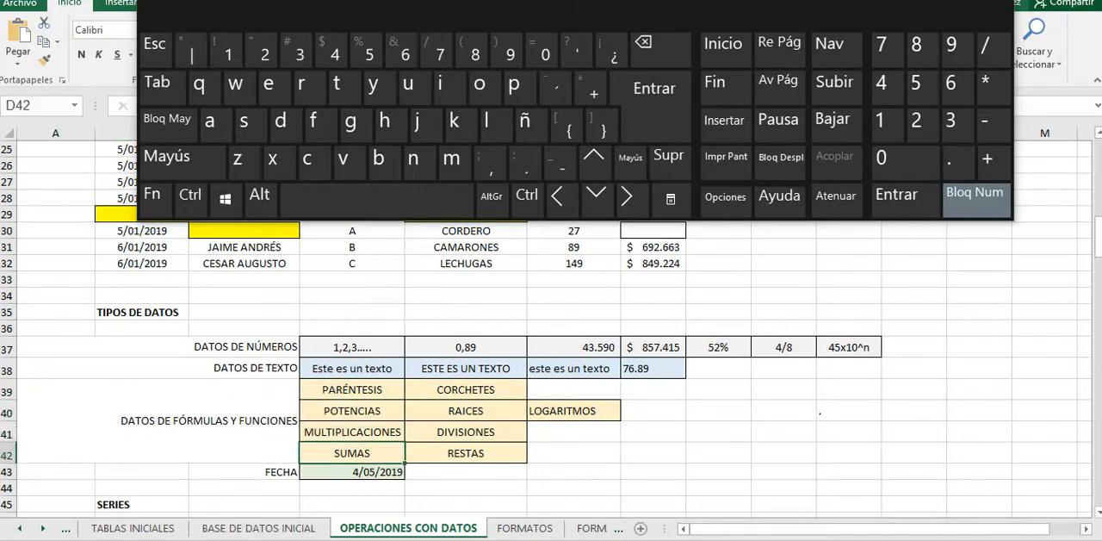
key("Right")
key("Up")
key("Up")
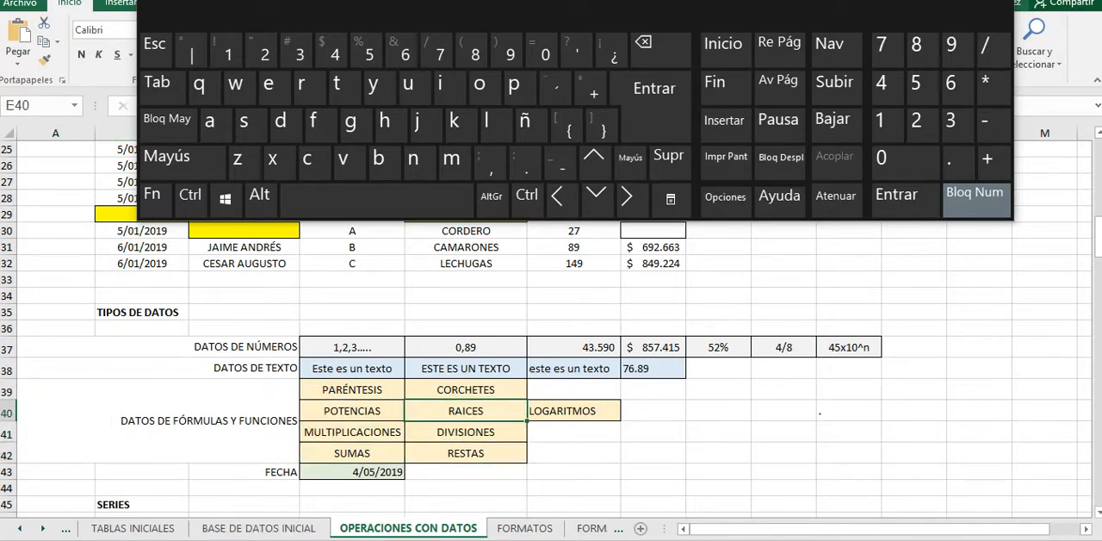
key("Right")
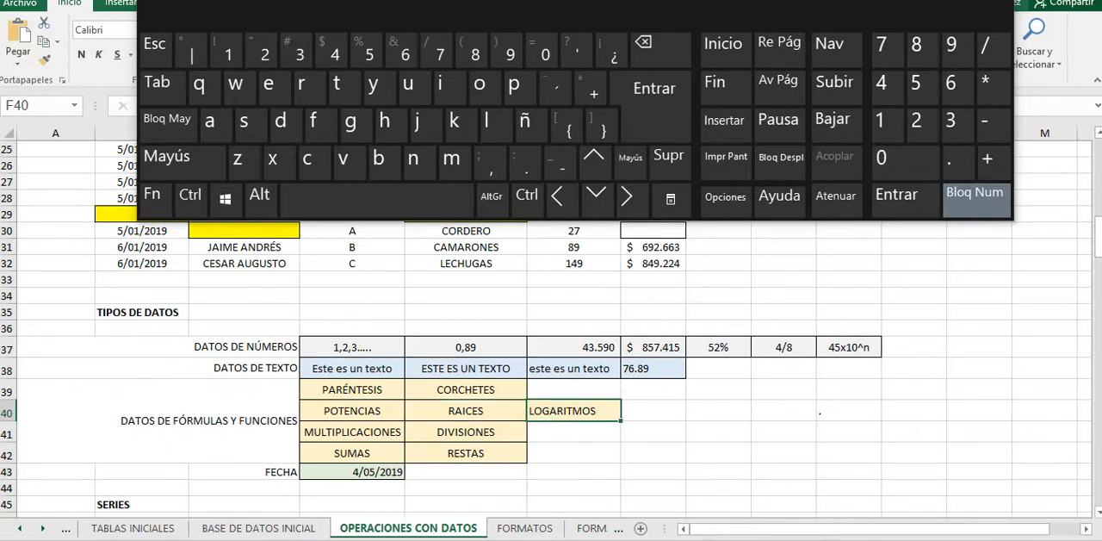
left_click_drag(232, 420, 466, 424)
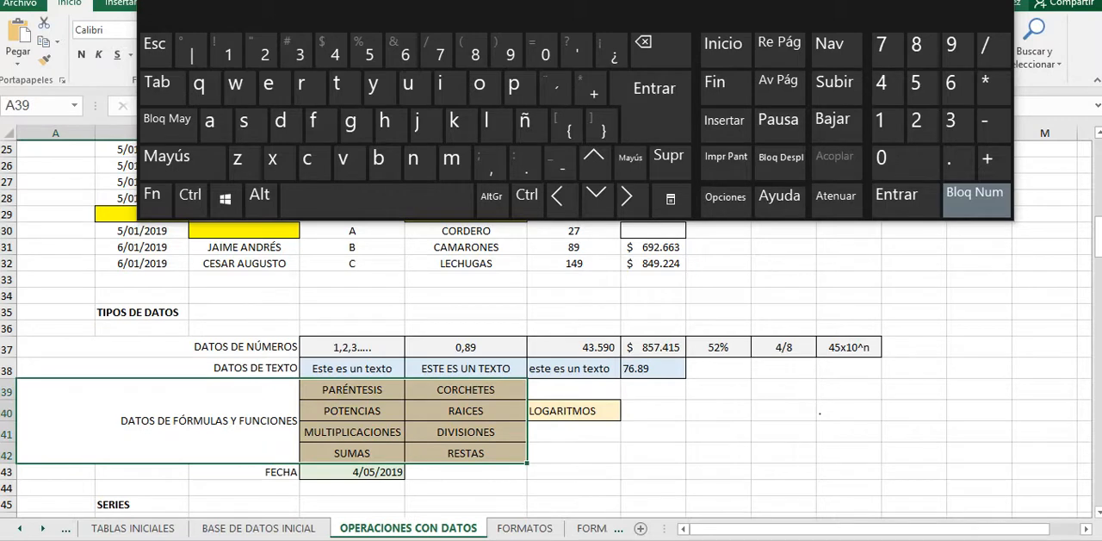
left_click(353, 472)
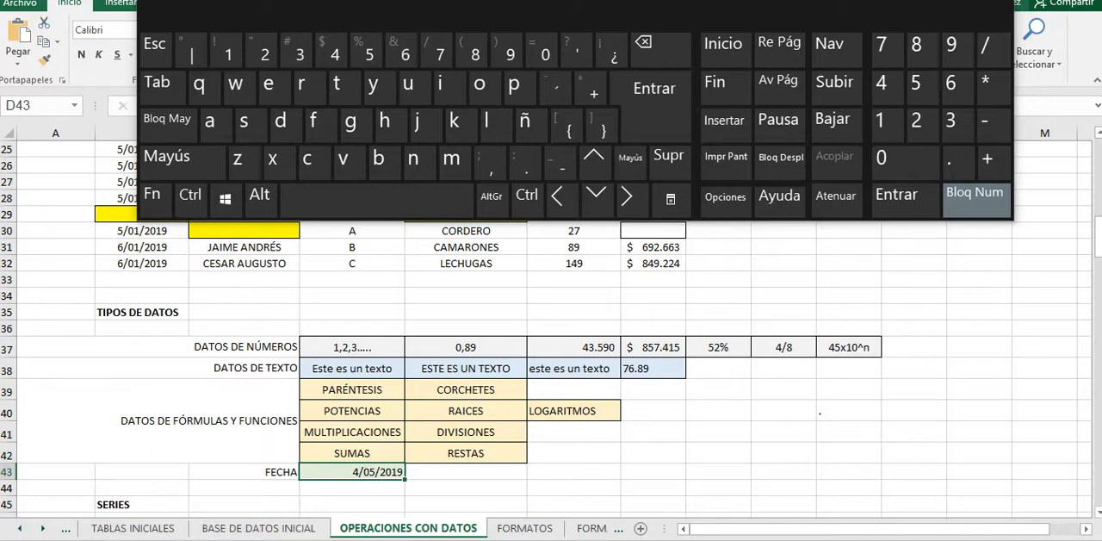
Step: In the SERIES section, fill the NUMERACIÓN CONSECUTIVA column from B49:B50 down to B57, and reselect the two starting cells
scroll(551, 345, "down", 2)
scroll(552, 344, "down", 2)
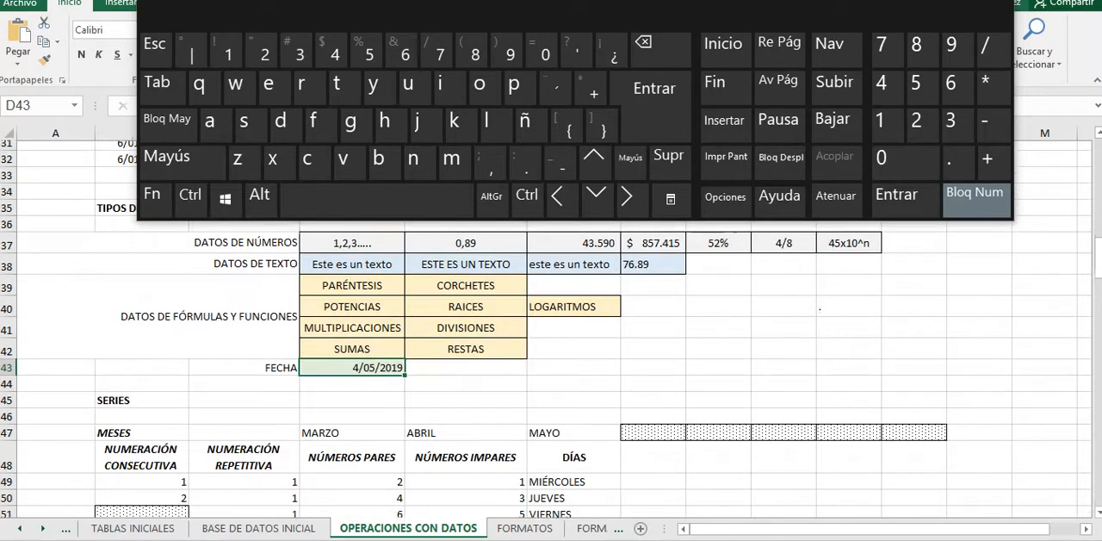
scroll(551, 345, "down", 3)
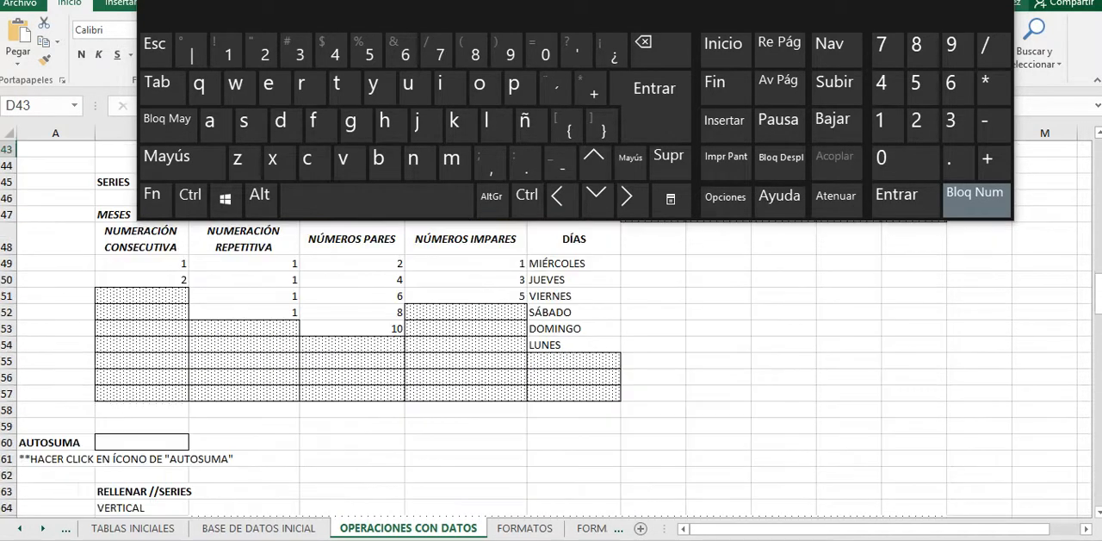
scroll(551, 344, "up", 1)
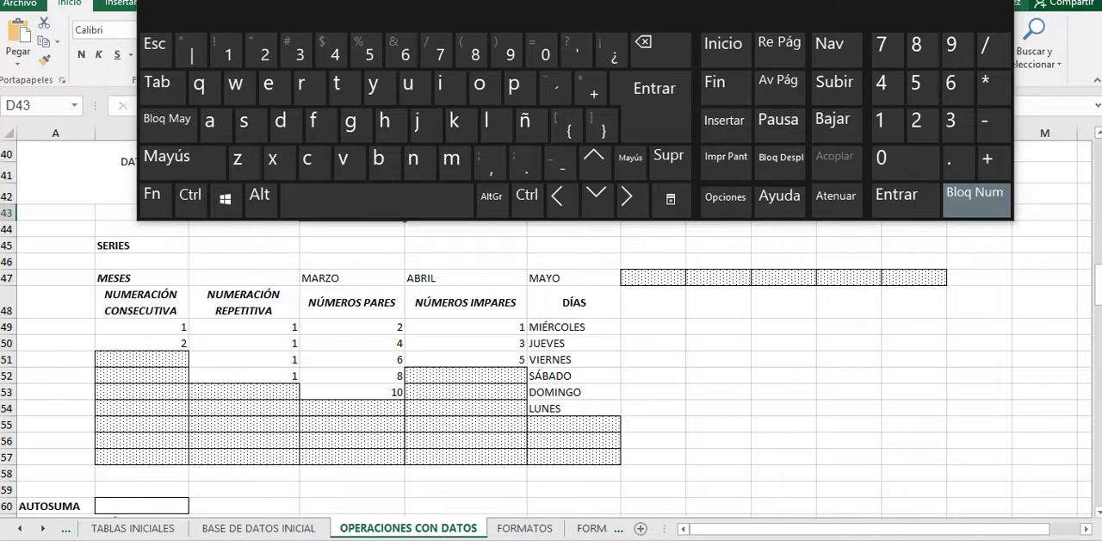
left_click_drag(142, 327, 142, 343)
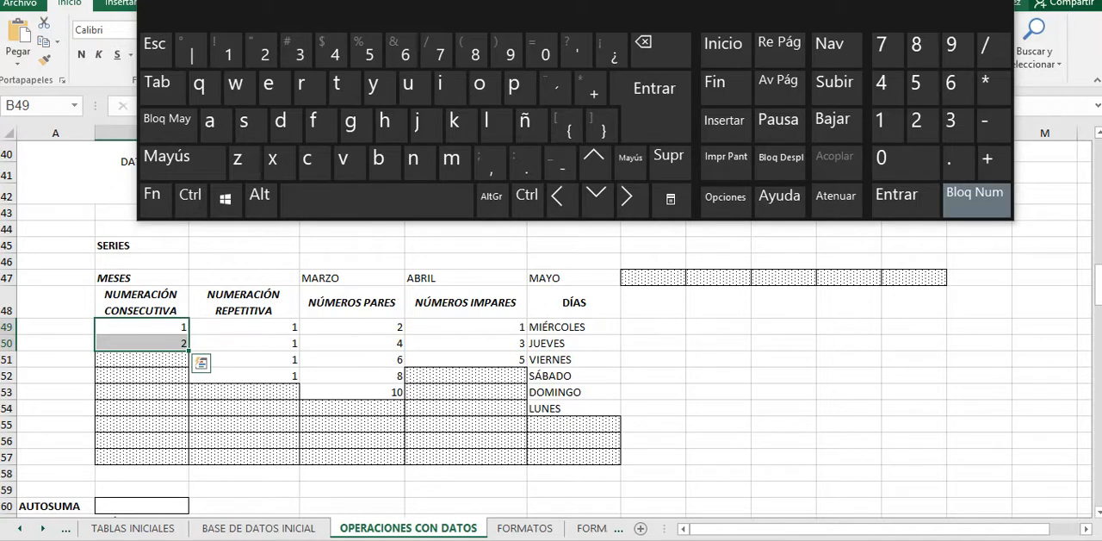
left_click(142, 343)
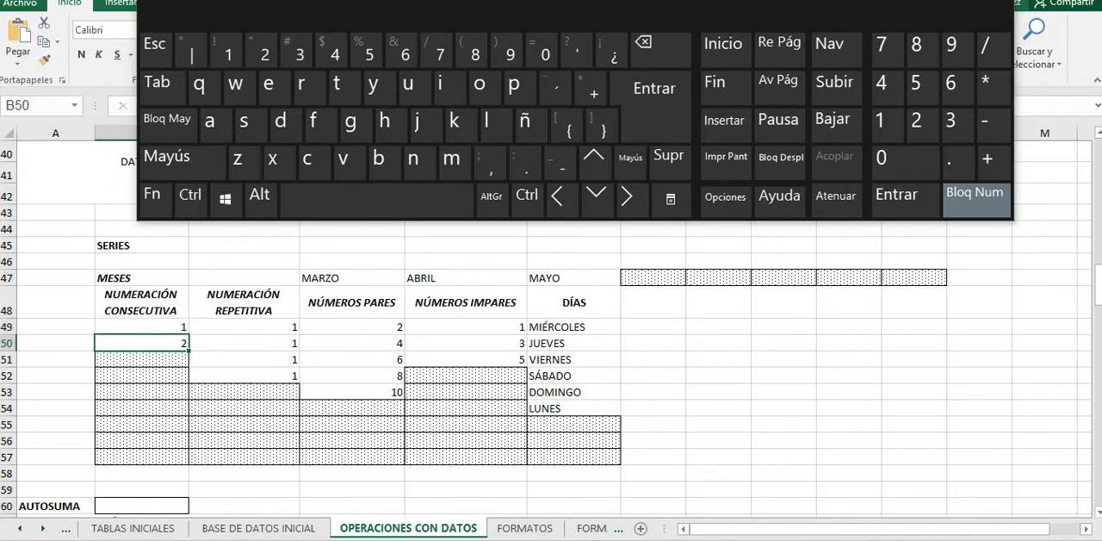
left_click(142, 326)
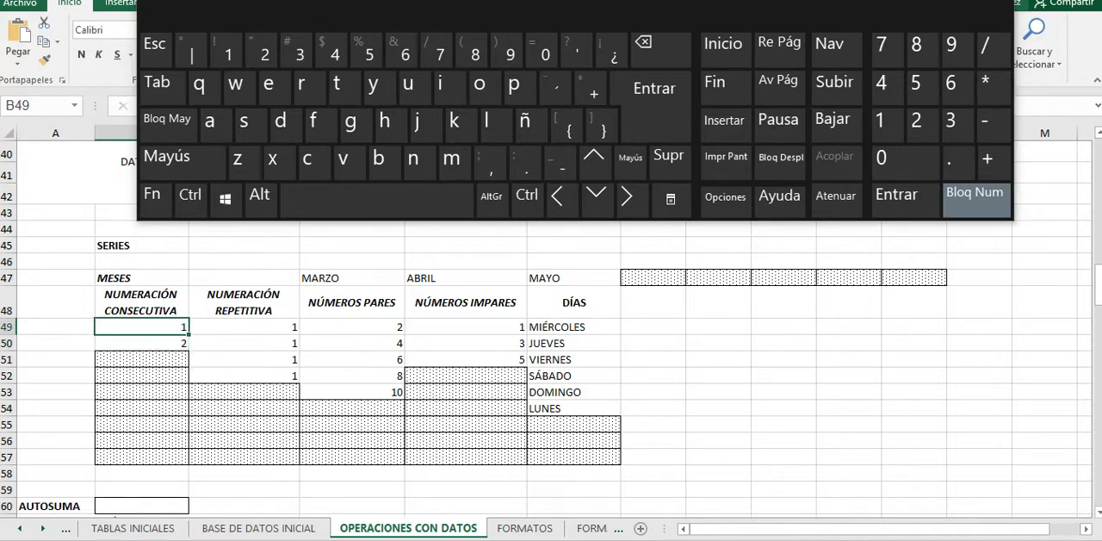
left_click_drag(143, 327, 142, 342)
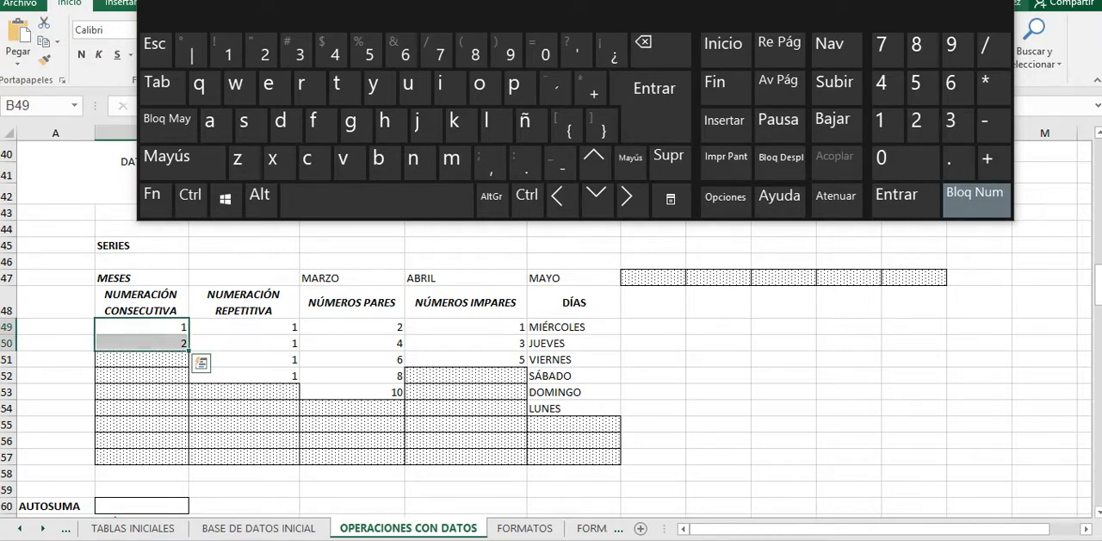
left_click_drag(188, 350, 188, 465)
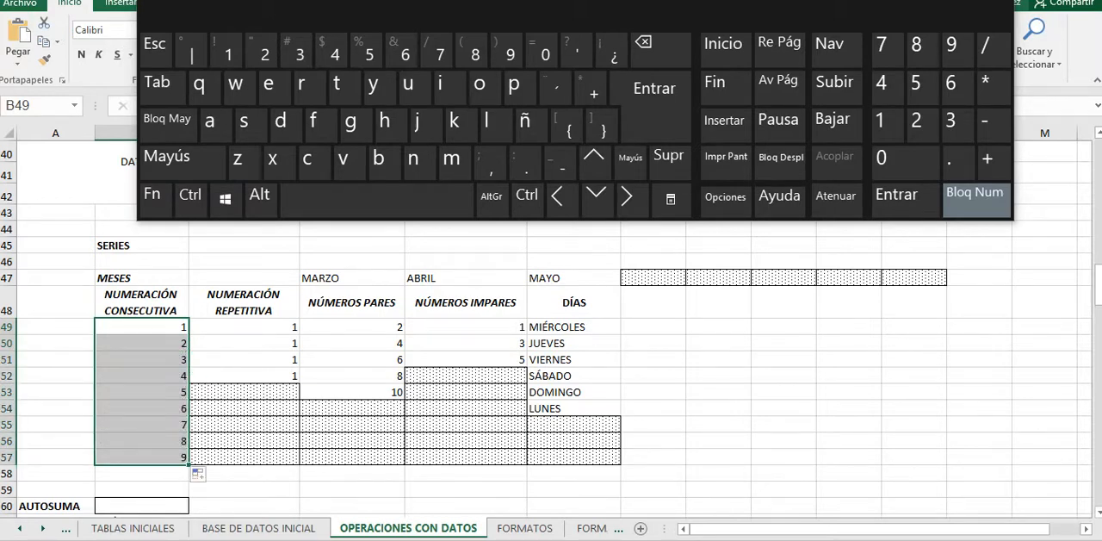
left_click_drag(146, 327, 147, 343)
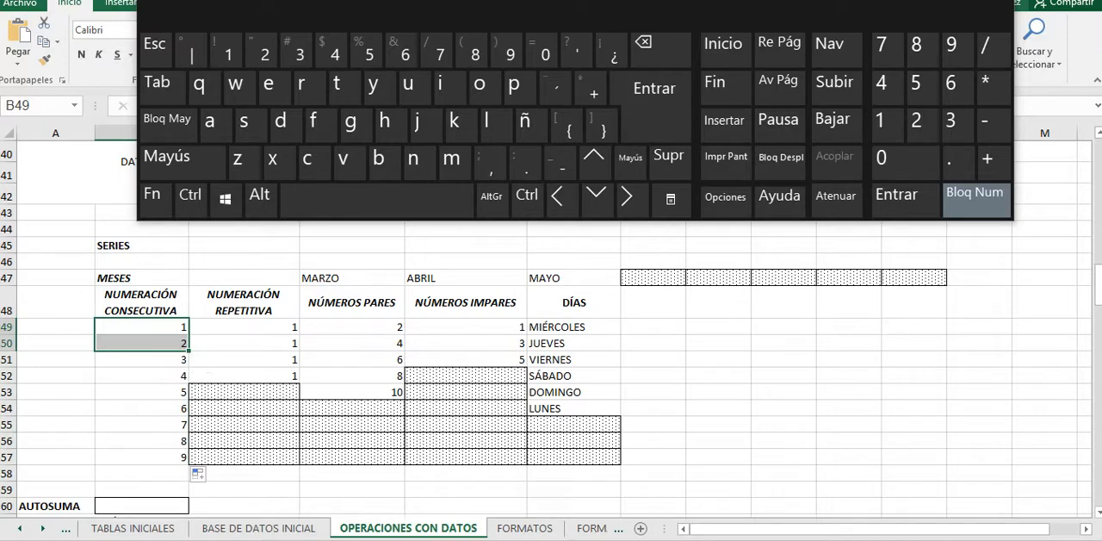
Step: Continue the DÍAS series down to JUEVES in cell F57
left_click(573, 343)
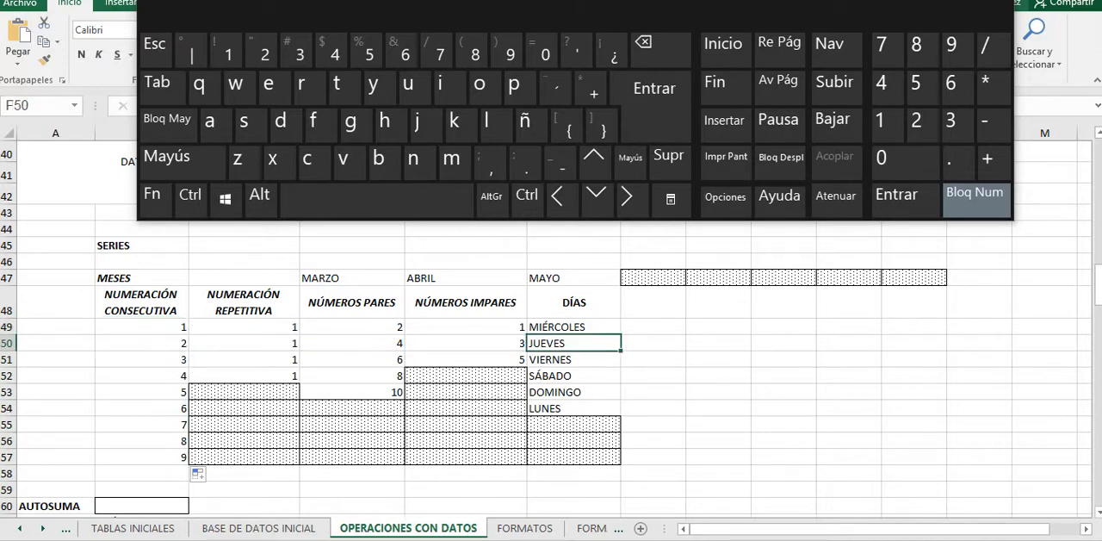
left_click_drag(574, 327, 620, 460)
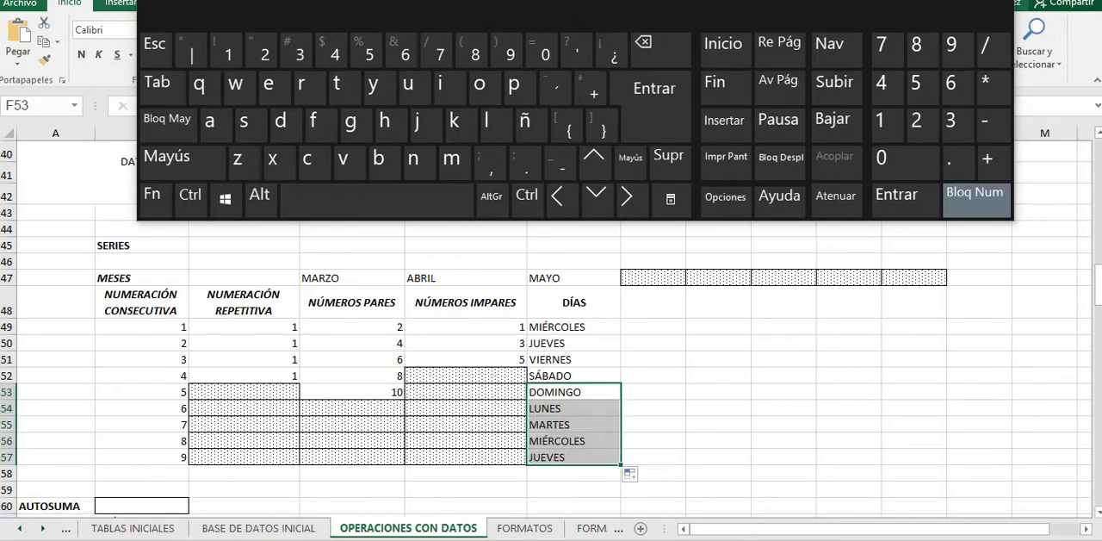
Step: Try extending the DÍAS series from F57 down to F60, and undo the extension
scroll(551, 361, "down", 1)
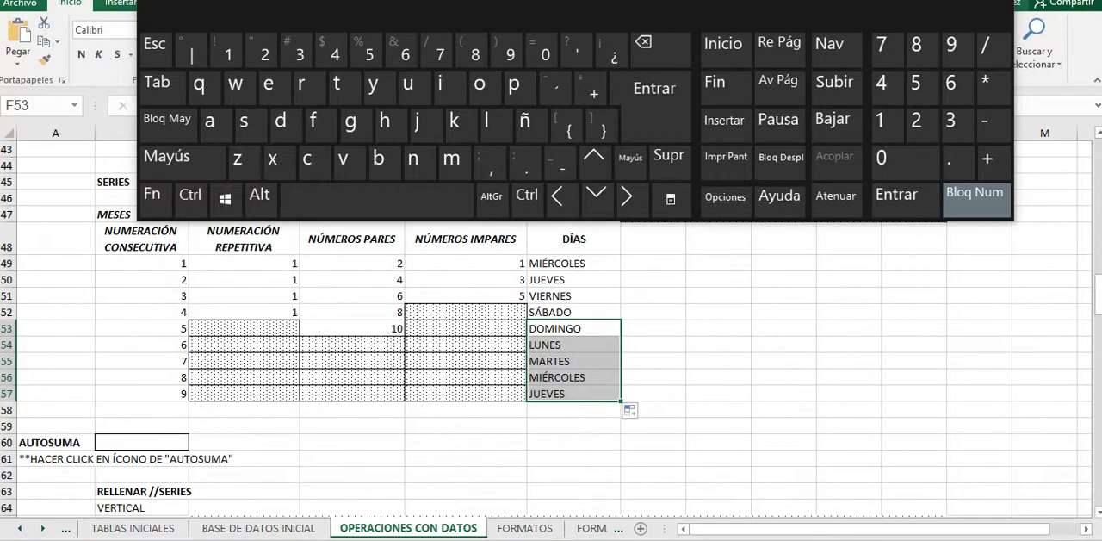
left_click(573, 393)
left_click_drag(619, 401, 617, 443)
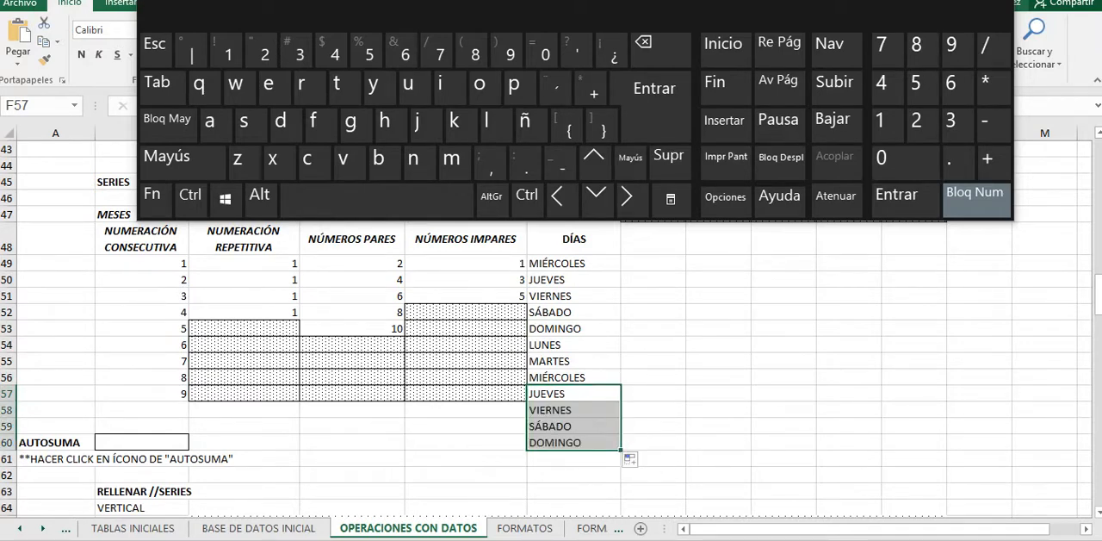
key("ctrl+z")
Step: Fill the NUMERACIÓN REPETITIVA column with 1 down to cell C57
scroll(551, 345, "up", 1)
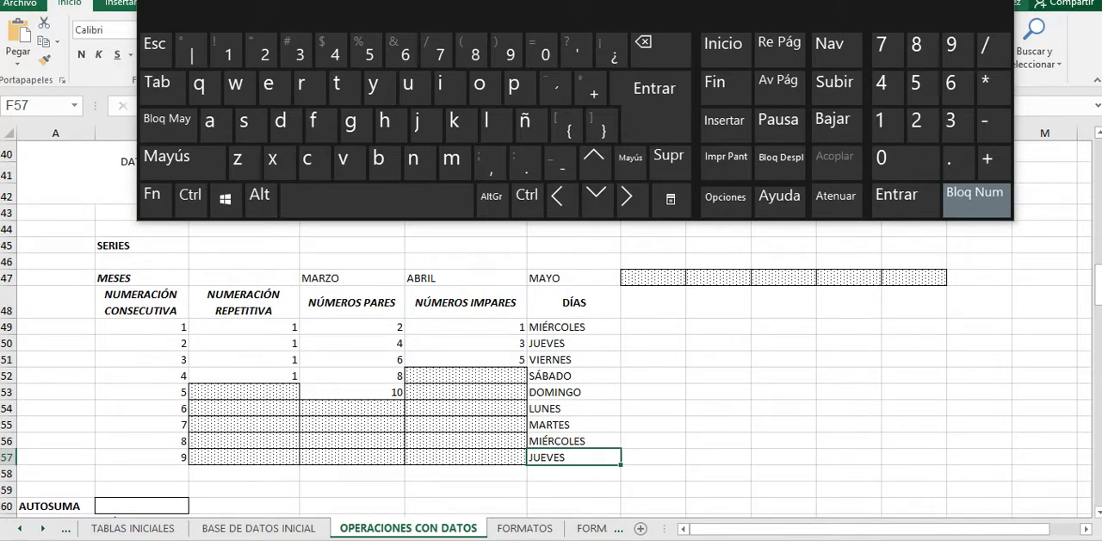
left_click_drag(244, 359, 244, 376)
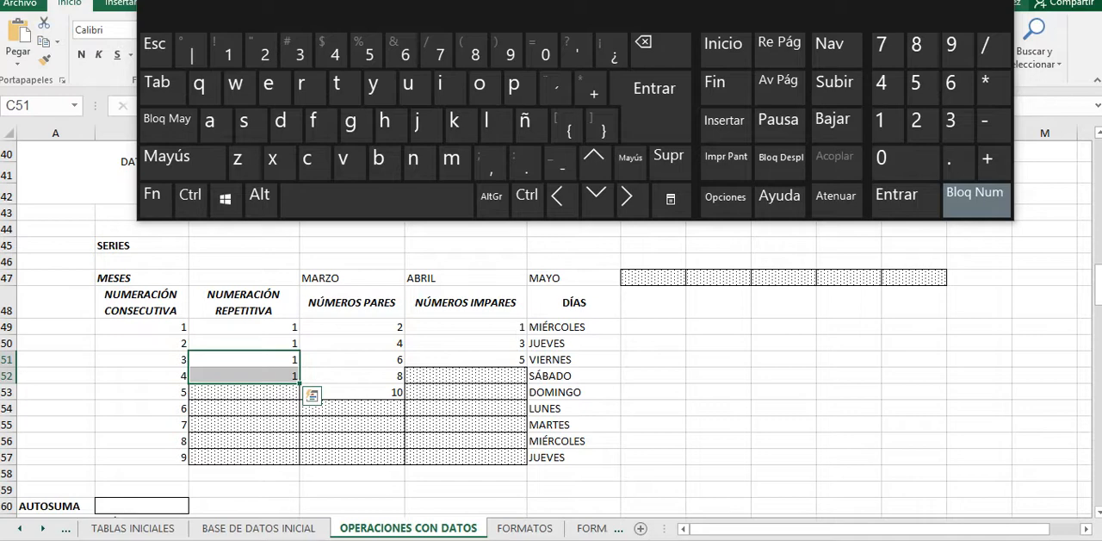
left_click(245, 375)
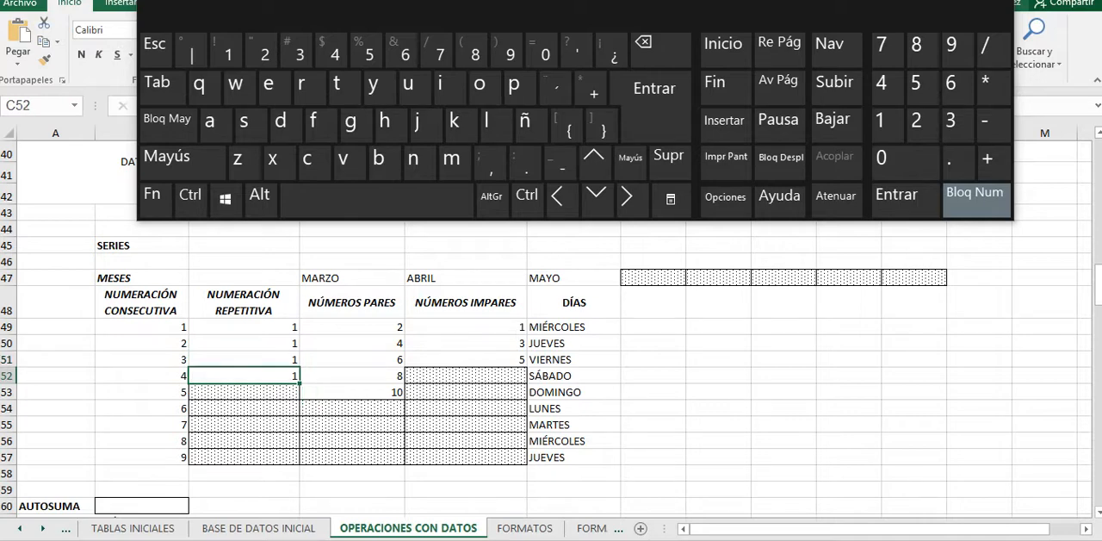
left_click_drag(298, 384, 294, 413)
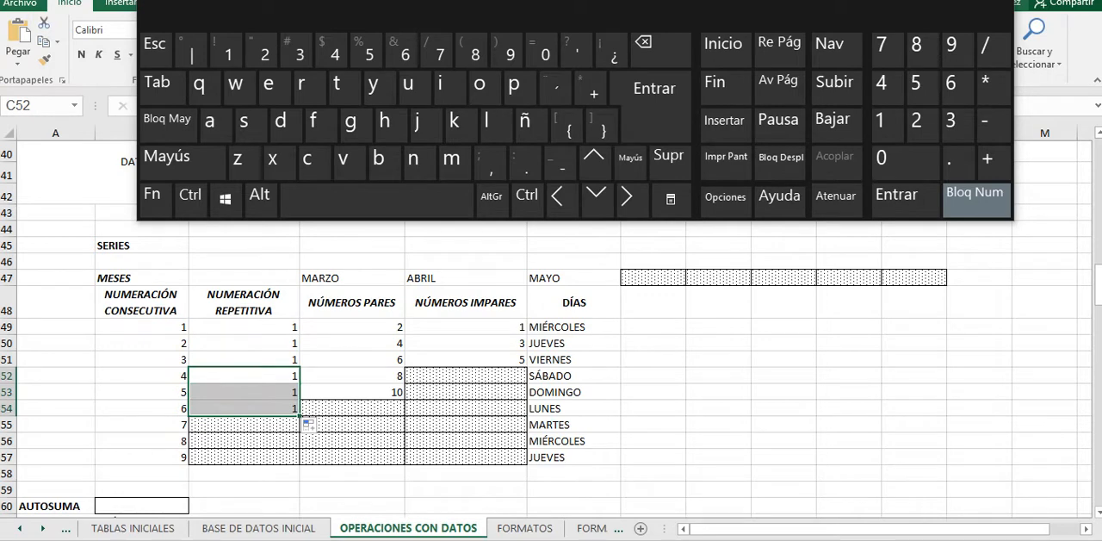
left_click_drag(244, 342, 303, 466)
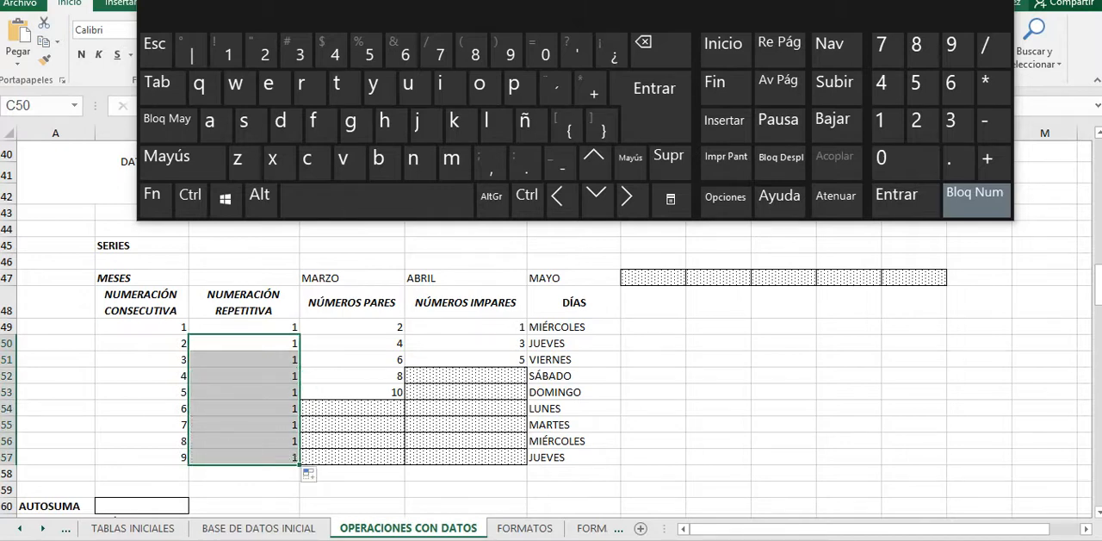
Step: Fill the NÚMEROS PARES series down to 16 in D56 and the NÚMEROS IMPARES series down to 13 in E55
left_click_drag(352, 327, 405, 449)
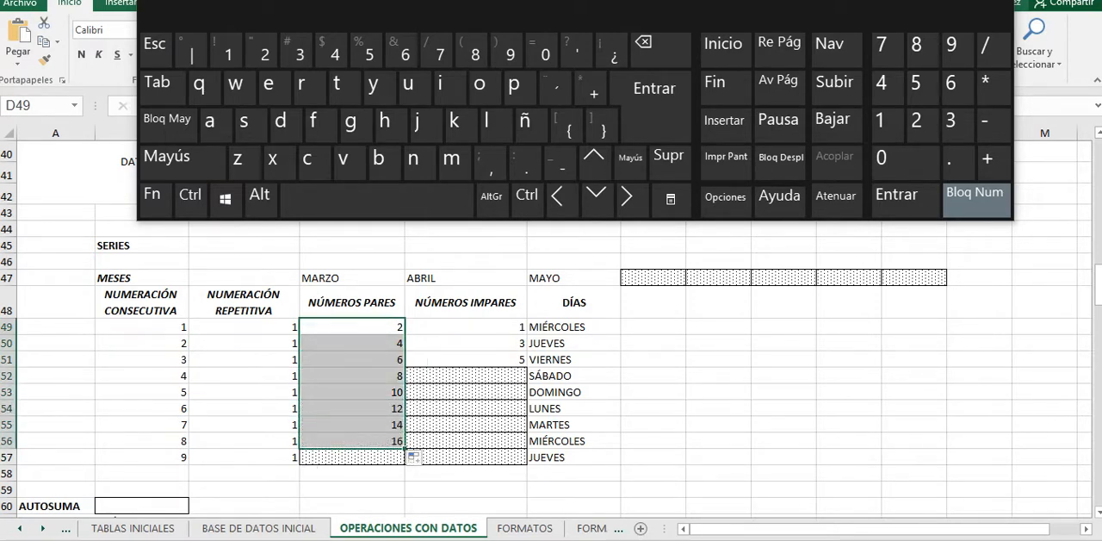
left_click_drag(465, 327, 527, 424)
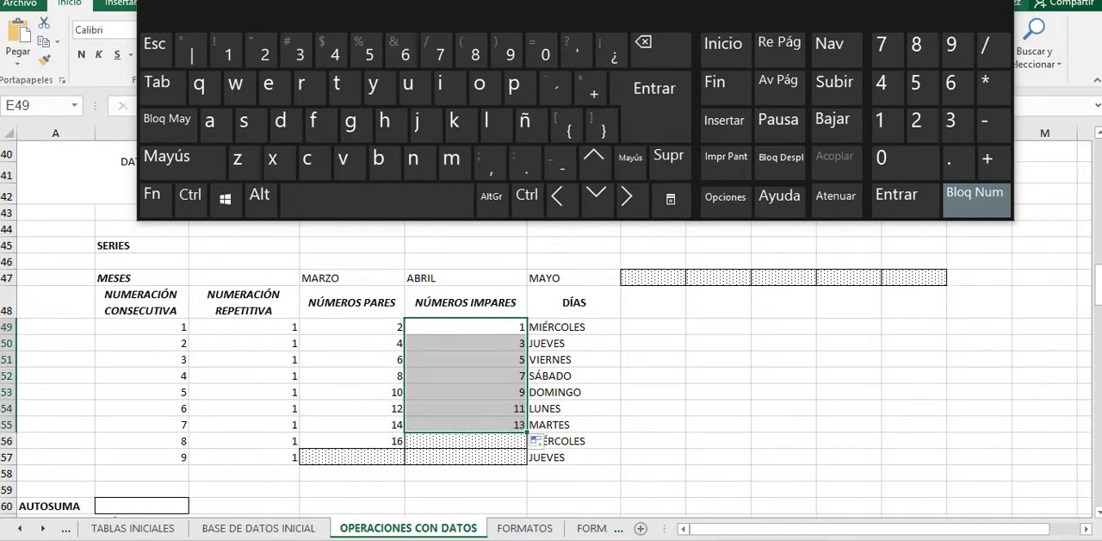
Step: Continue the MESES series along row 47 from ABRIL and MAYO through column J
left_click_drag(465, 278, 853, 286)
scroll(853, 287, "down", 2)
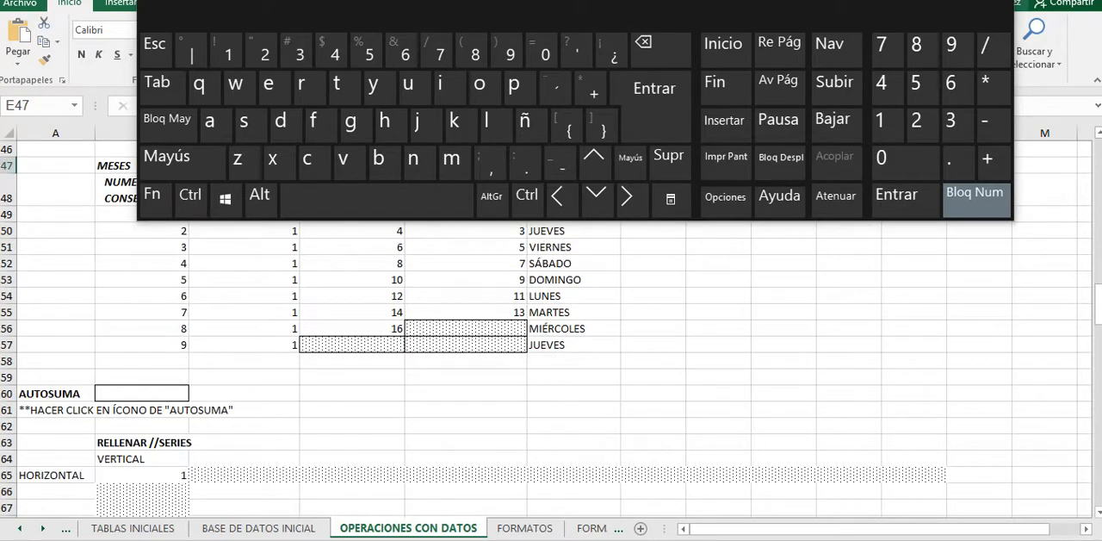
Step: Close the on-screen keyboard and show the AutoSum function options for the AUTOSUMA cell B60
scroll(546, 344, "up", 2)
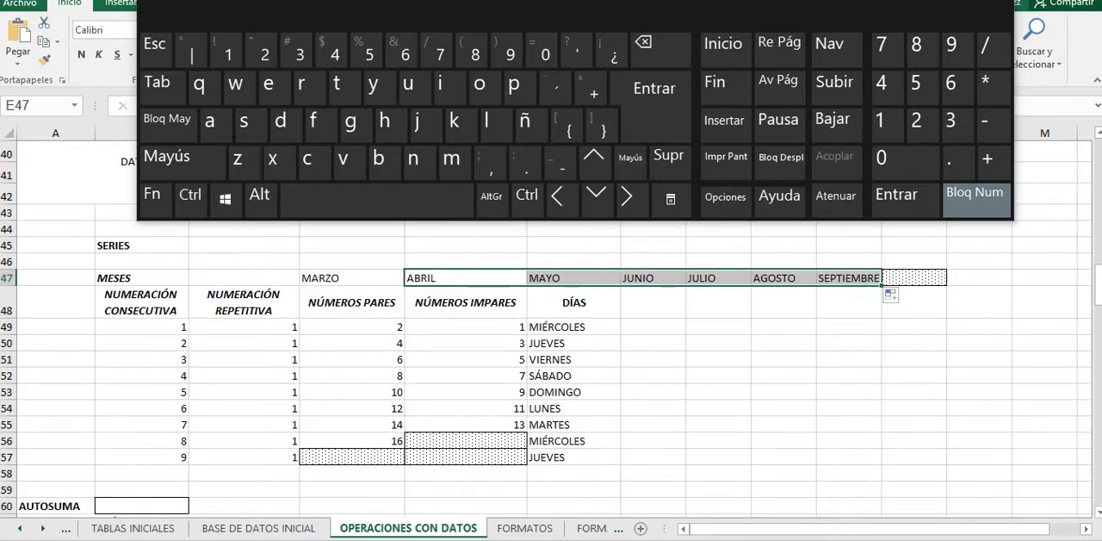
scroll(551, 361, "down", 2)
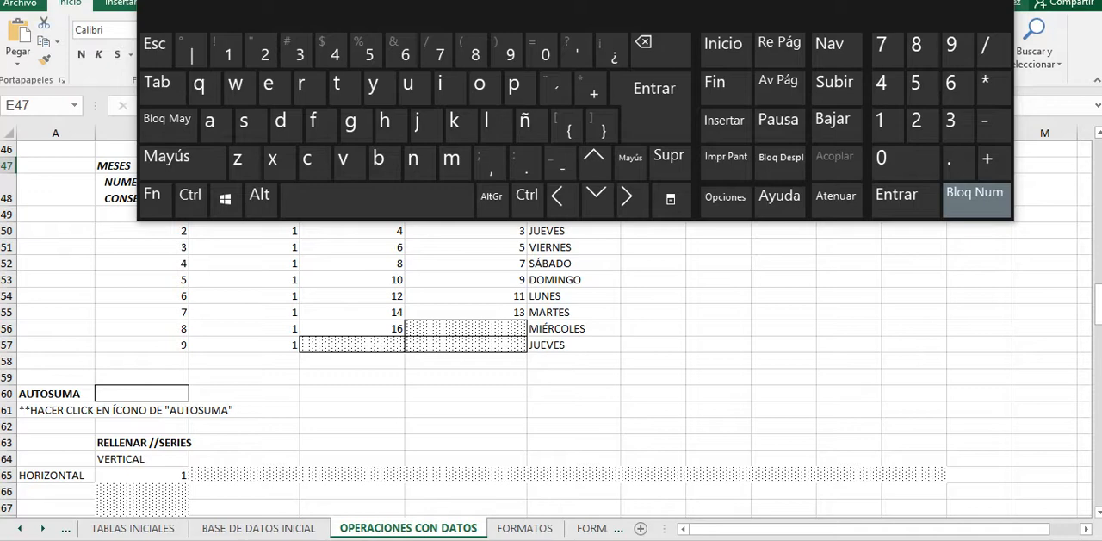
left_click(142, 393)
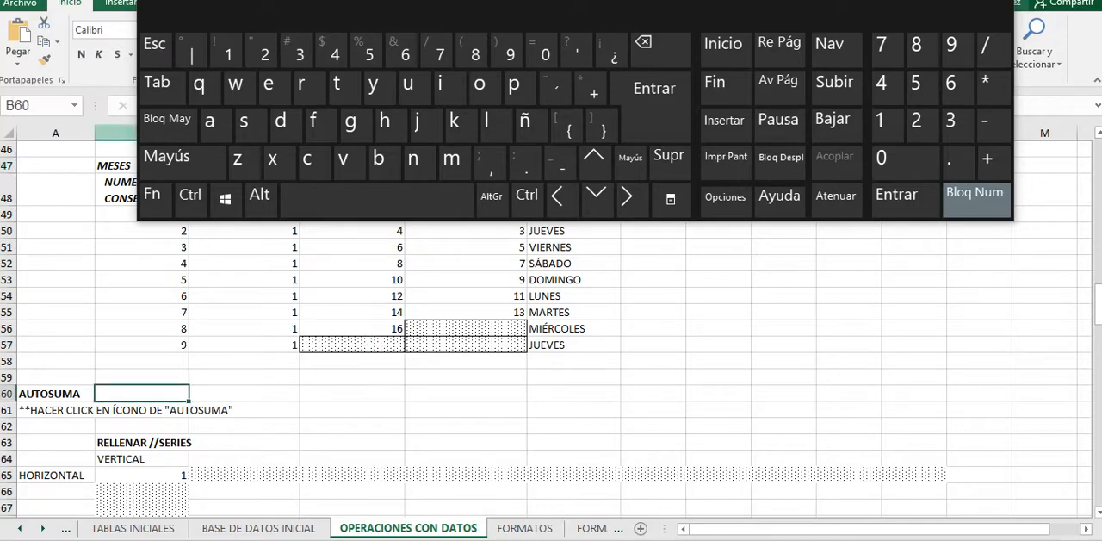
left_click(995, 3)
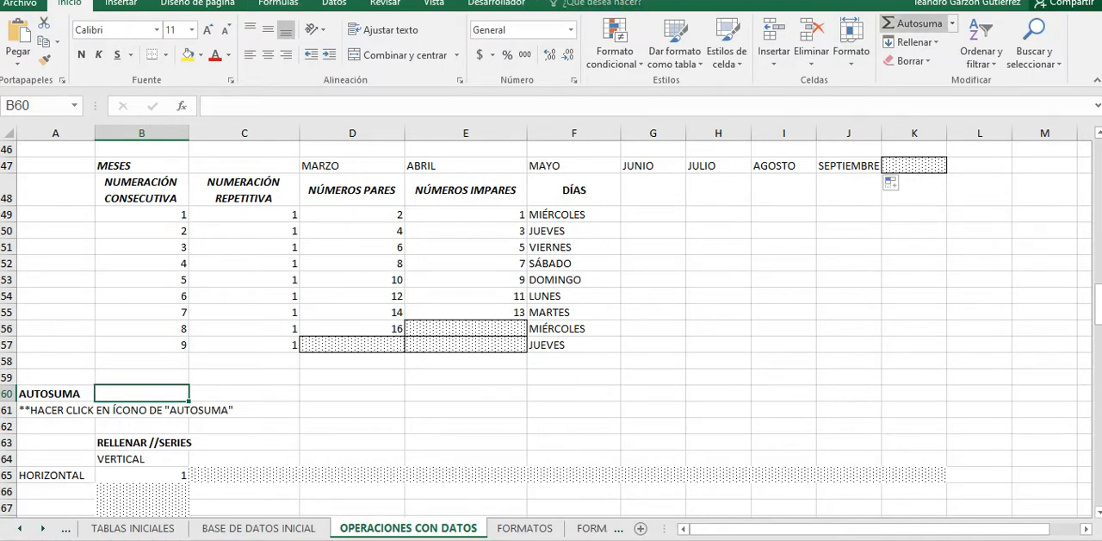
left_click(951, 23)
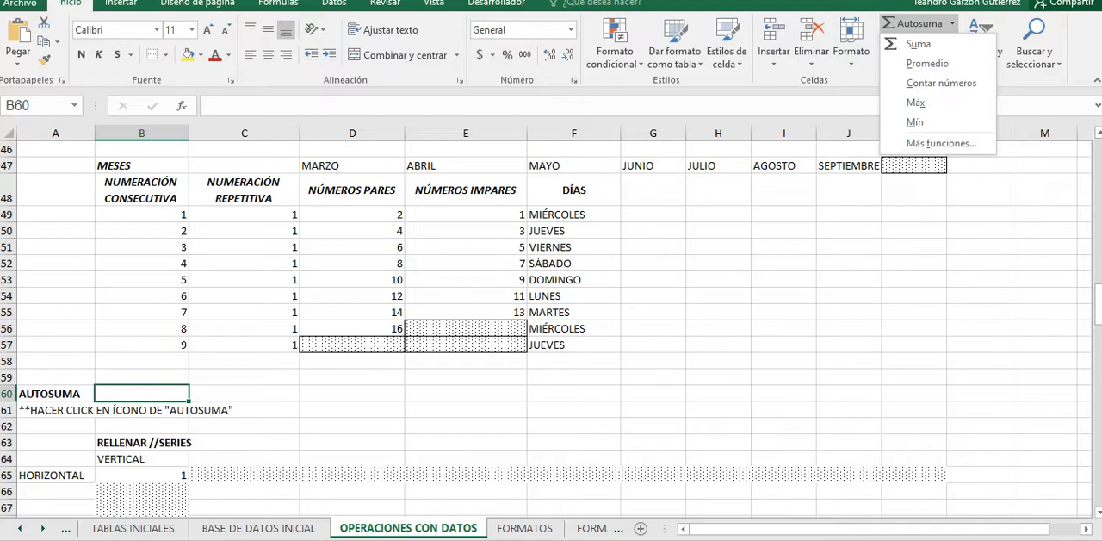
Step: Sum the NUMERACIÓN CONSECUTIVA range B49:B59 into B60 with AutoSum and check the resulting formula
left_click(142, 214)
left_click_drag(142, 215, 142, 394)
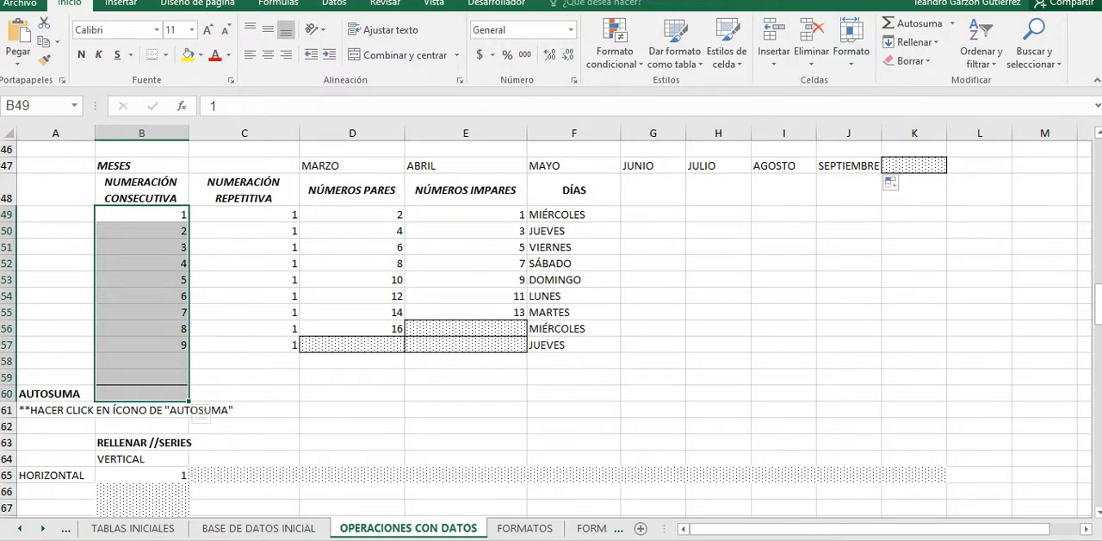
left_click_drag(142, 214, 142, 344)
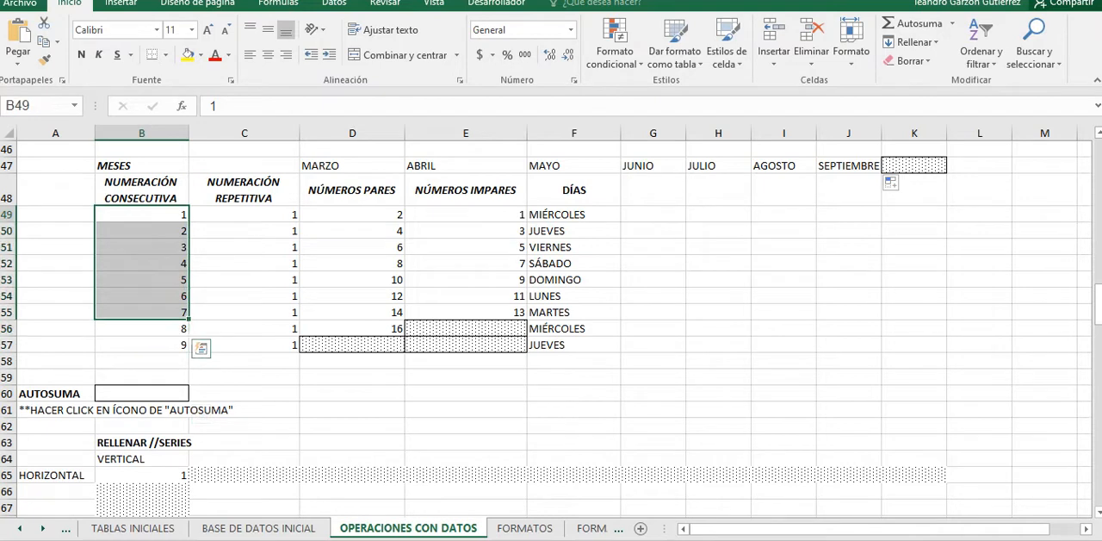
left_click_drag(142, 215, 142, 393)
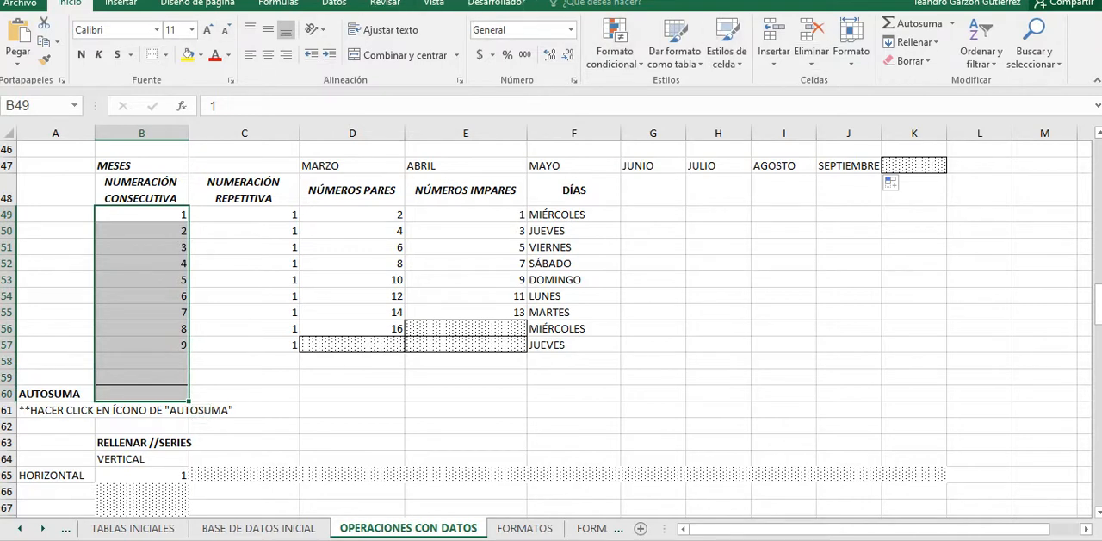
left_click(913, 23)
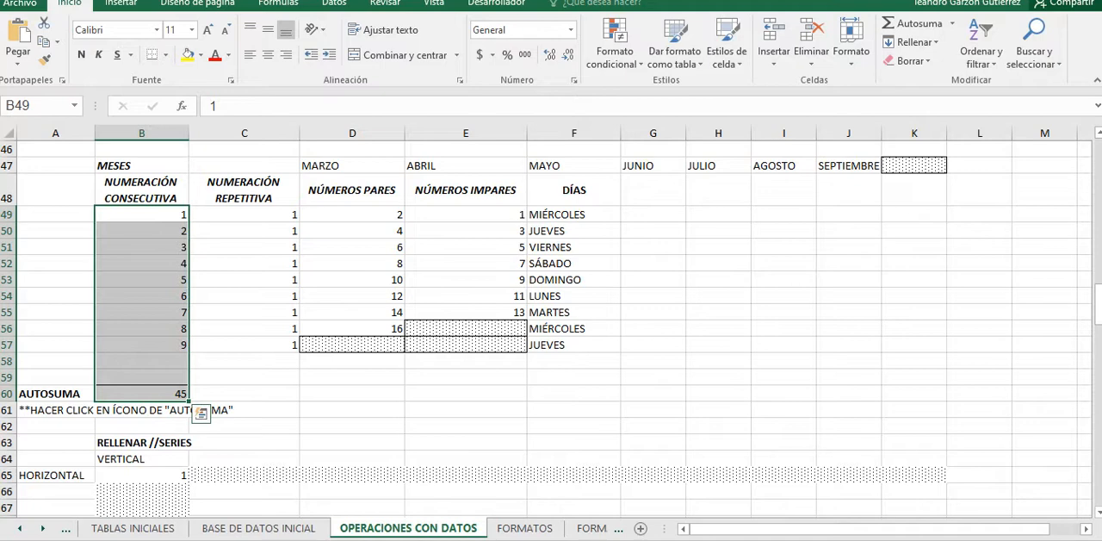
left_click(179, 393)
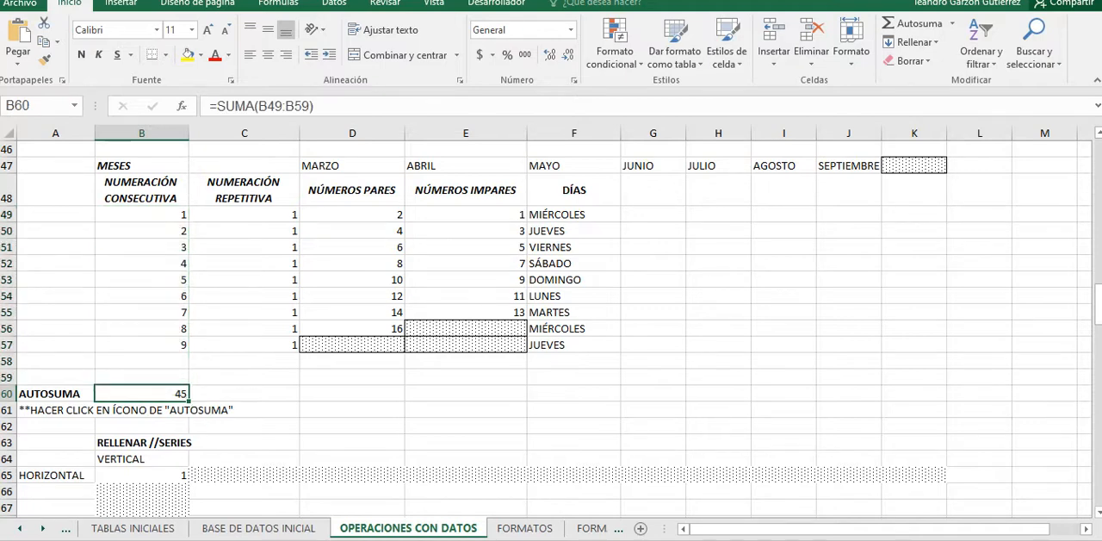
key("Right")
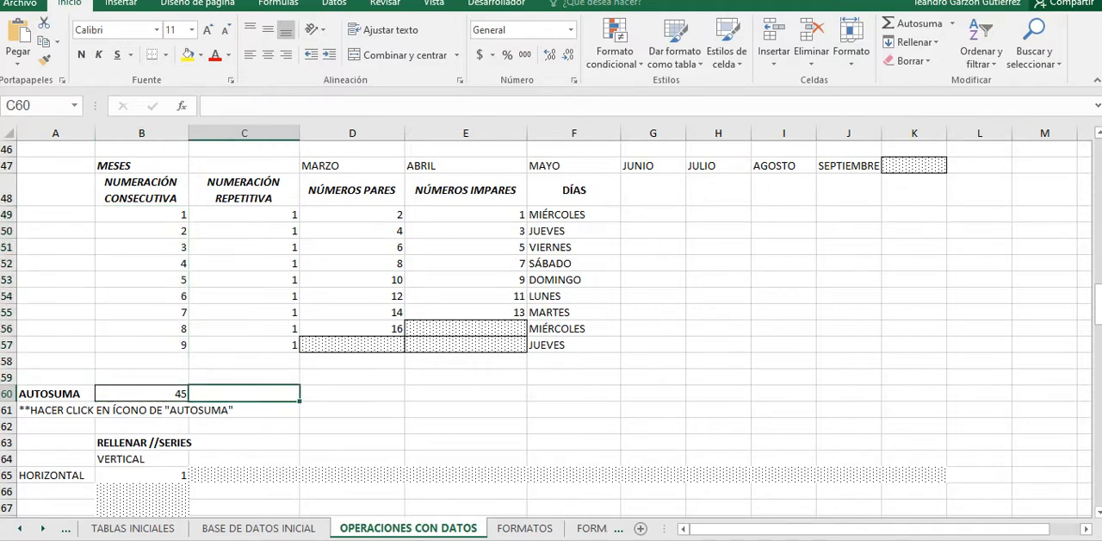
key("Left")
Step: Insert the average (Promedio) of B49:B58 in B59 and inspect the formulas in B59 and B60
left_click_drag(142, 215, 142, 377)
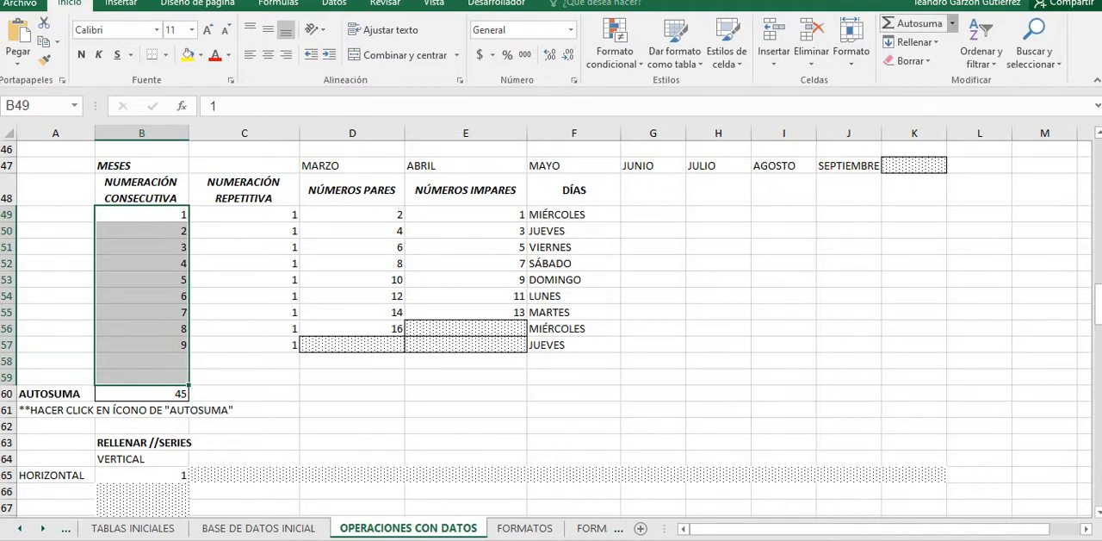
left_click(951, 24)
left_click(927, 63)
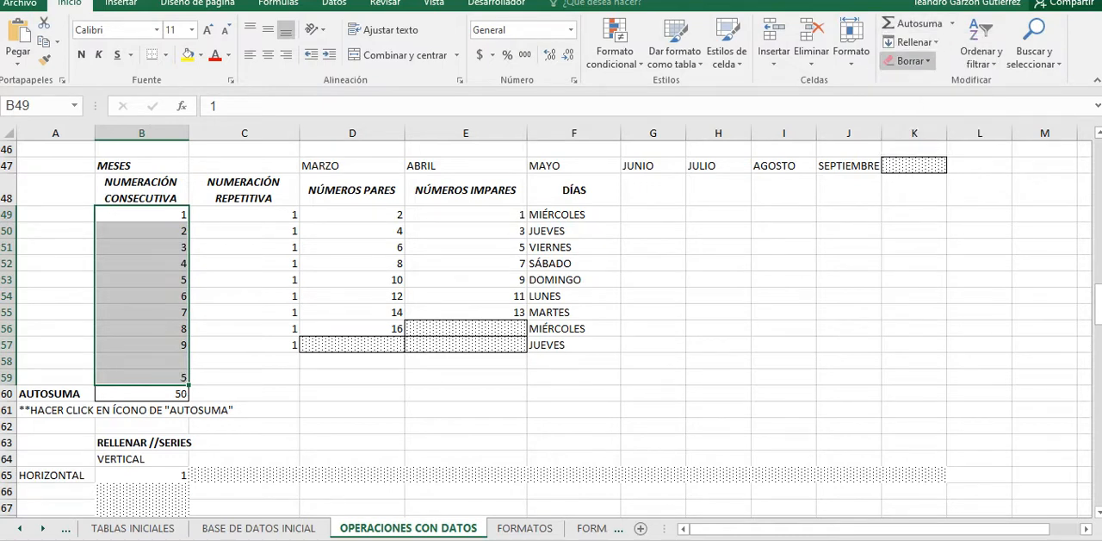
left_click(143, 377)
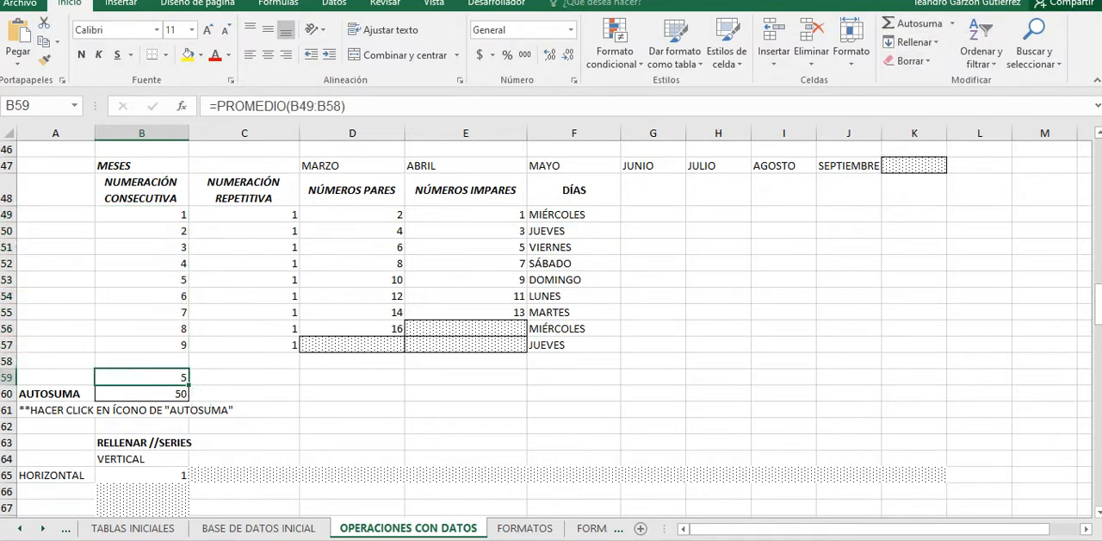
left_click(142, 393)
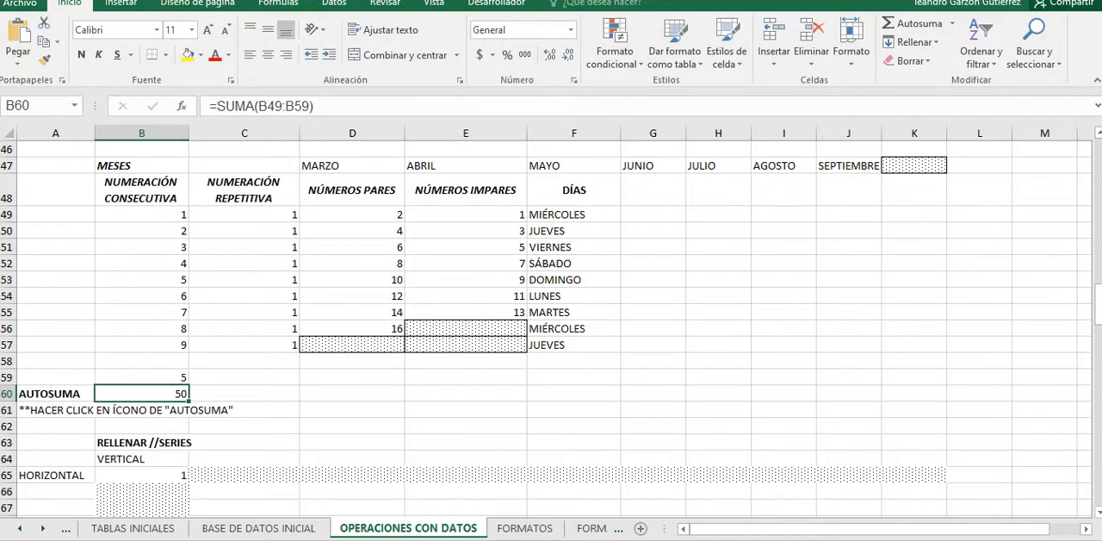
Step: Delete the average formula from cell B59 above the AUTOSUMA cell
left_click_drag(142, 214, 142, 189)
left_click(142, 377)
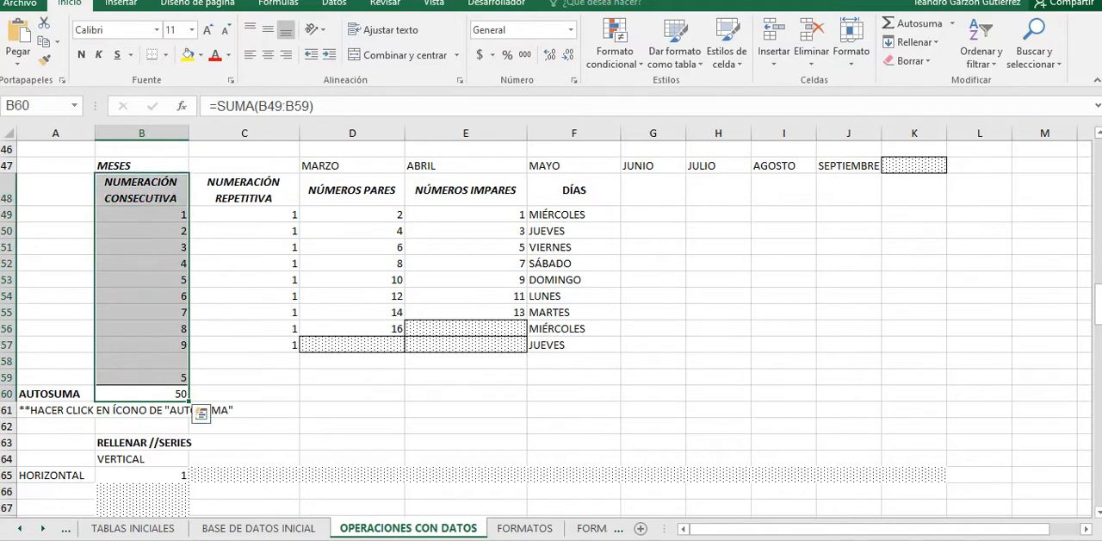
left_click(142, 377)
key("Delete")
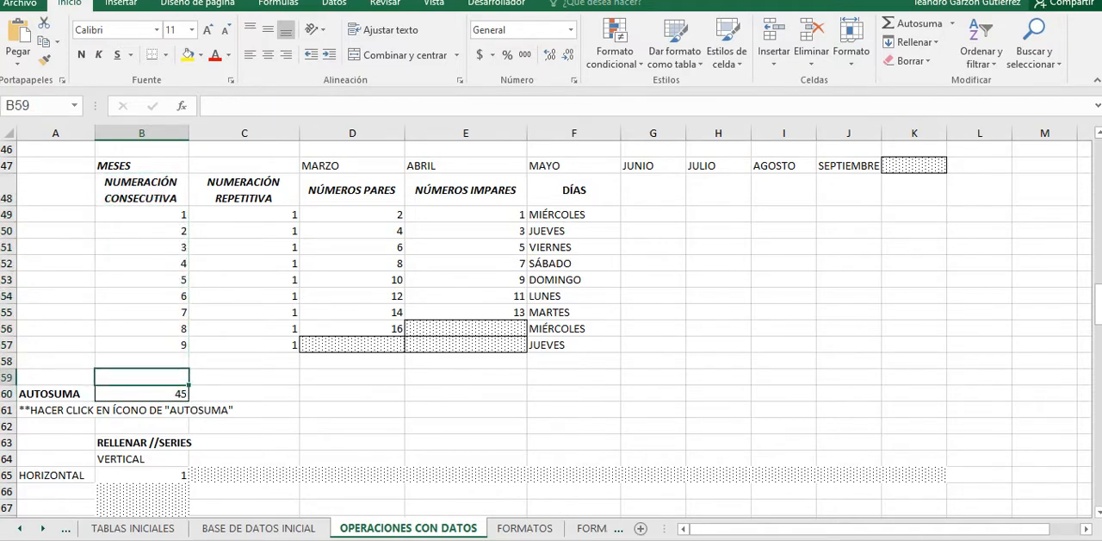
Step: Extend the NÚMEROS PARES series to 18 in D57 and the NÚMEROS IMPARES series to 17 in E57
scroll(552, 330, "down", 1)
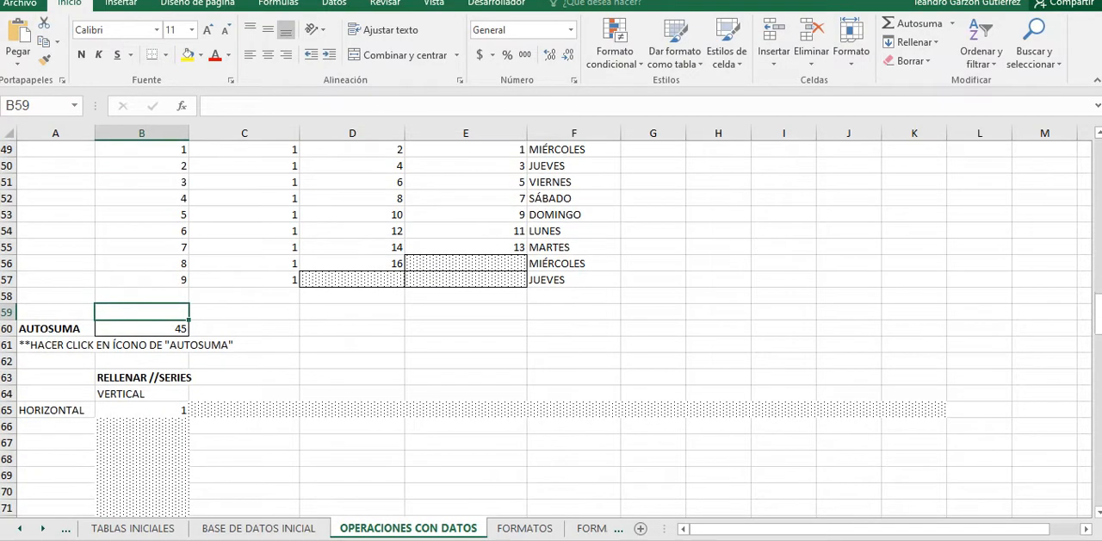
scroll(552, 330, "up", 1)
left_click_drag(352, 312, 352, 329)
left_click_drag(401, 363, 401, 348)
left_click_drag(466, 296, 466, 345)
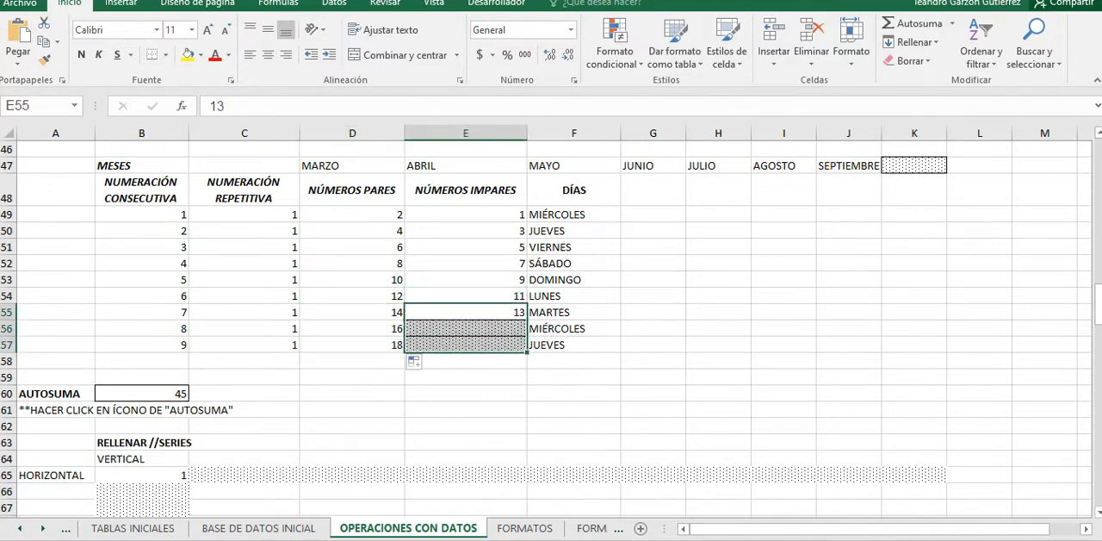
left_click(465, 313)
left_click_drag(465, 296, 465, 313)
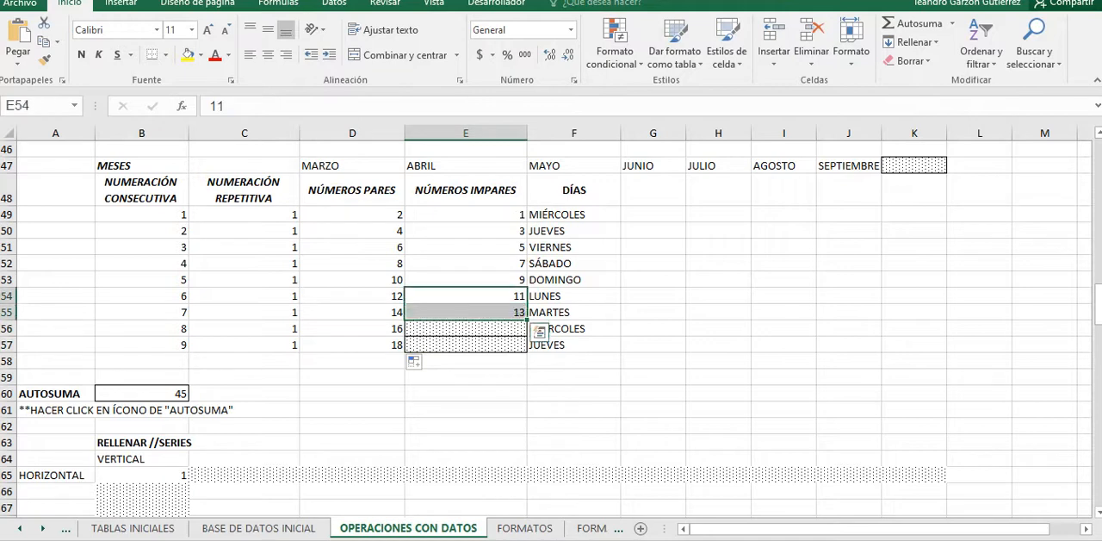
left_click_drag(521, 348, 521, 347)
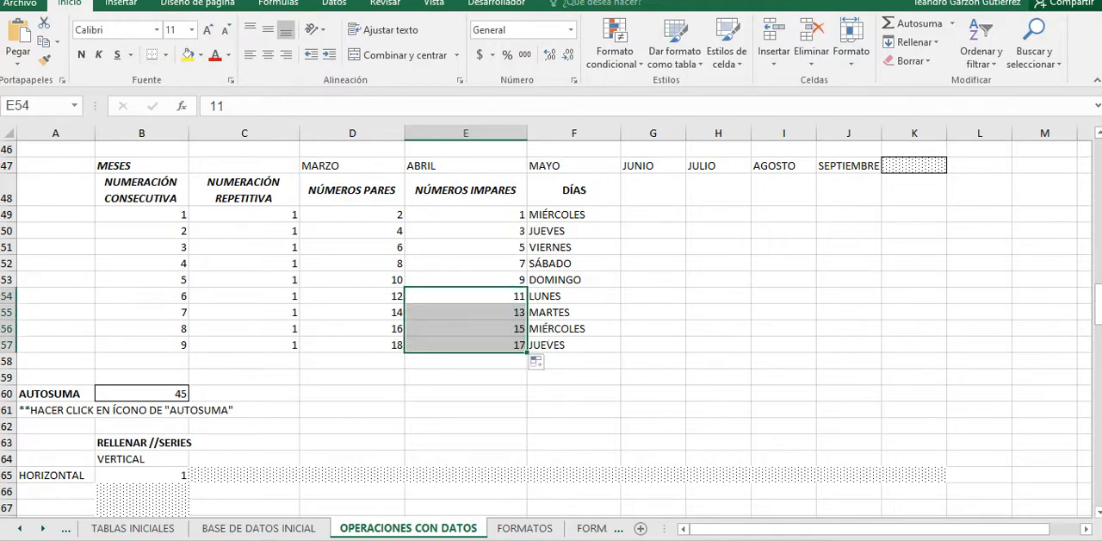
Step: Fill the value 1 from B65 vertically down to B75 and horizontally across to K65
scroll(551, 327, "down", 3)
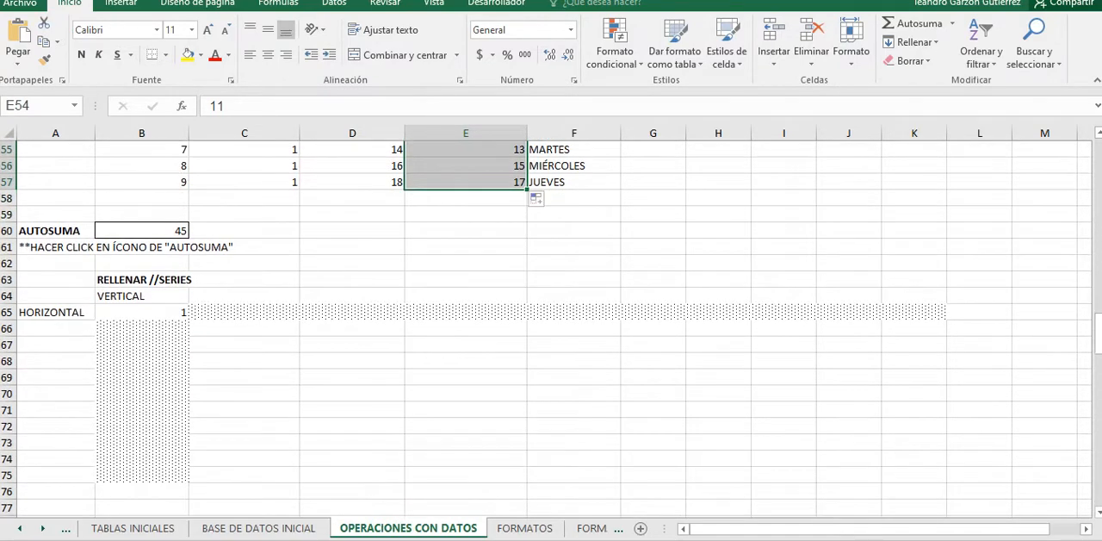
scroll(551, 327, "down", 2)
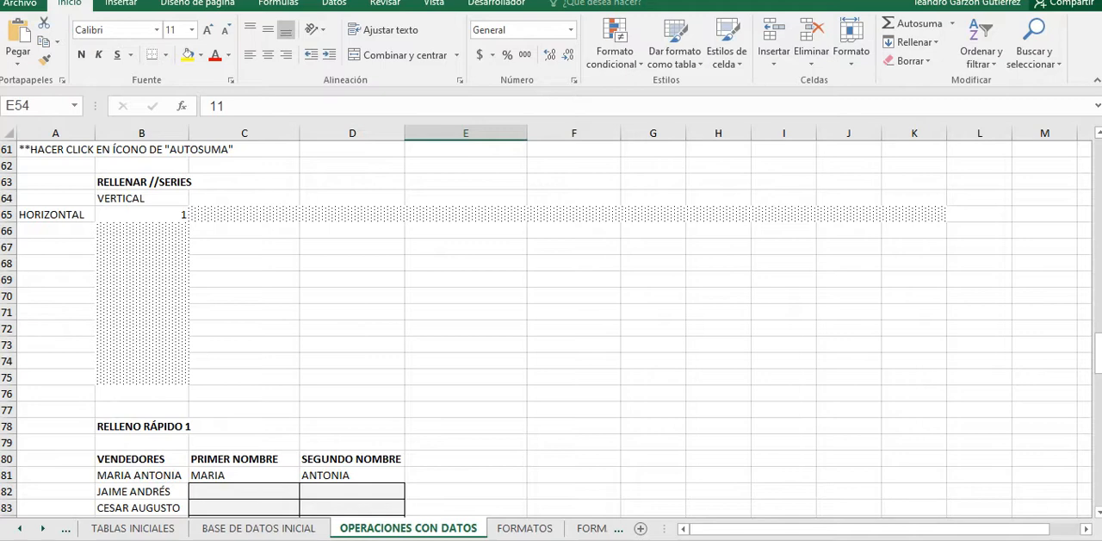
left_click(142, 215)
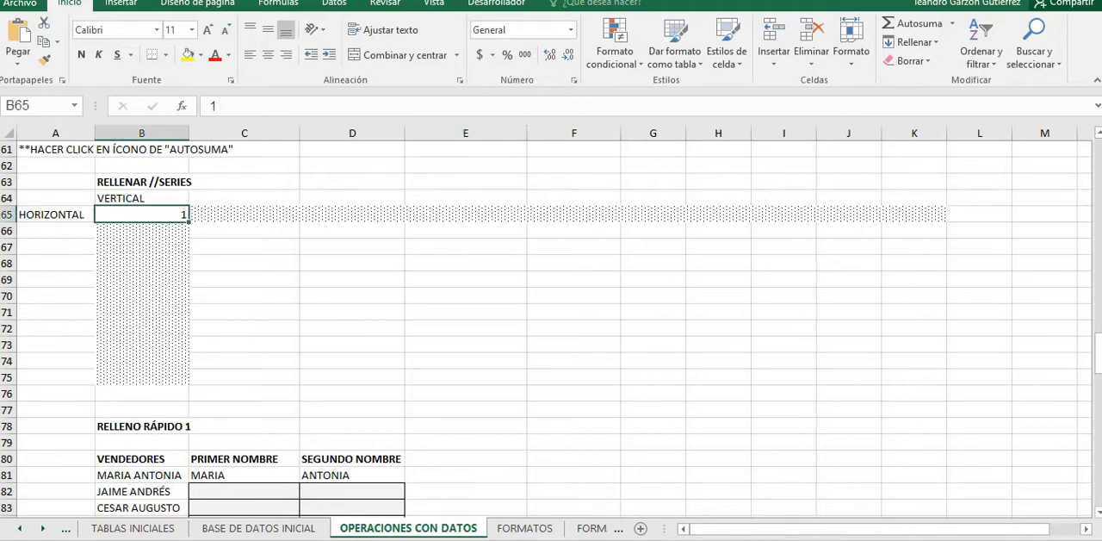
left_click_drag(189, 222, 189, 381)
left_click(142, 215)
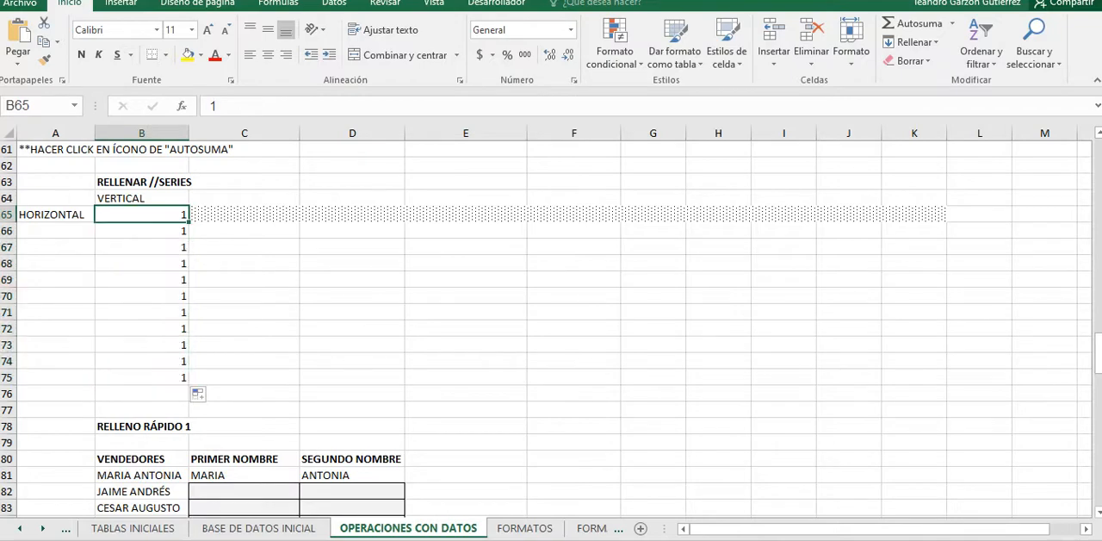
left_click_drag(189, 222, 942, 226)
Step: Complete the PRIMER NOMBRE column in C81:C85 of the RELLENO RÁPIDO 1 table with Flash Fill
scroll(551, 330, "down", 2)
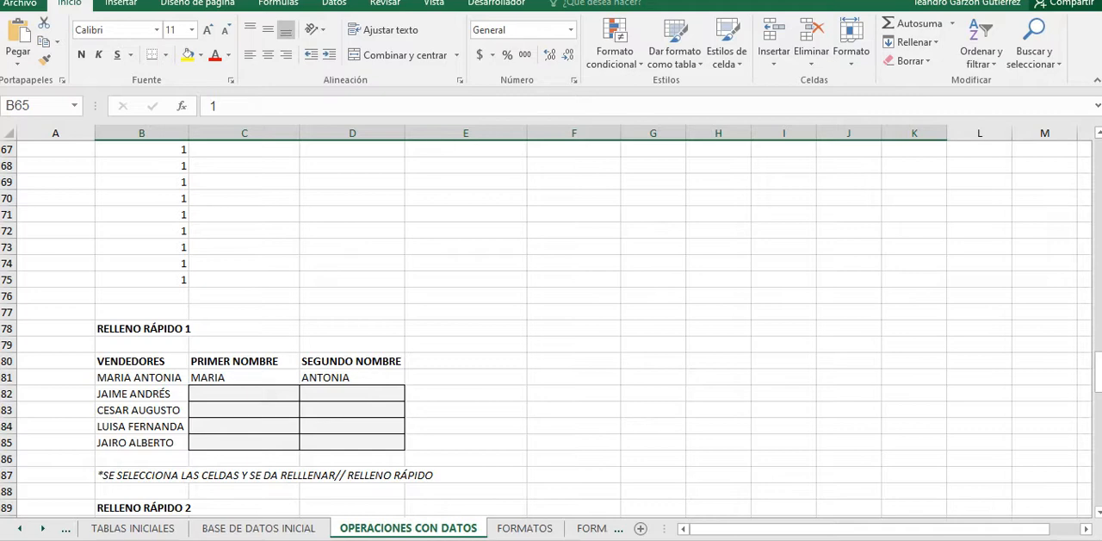
scroll(551, 328, "down", 1)
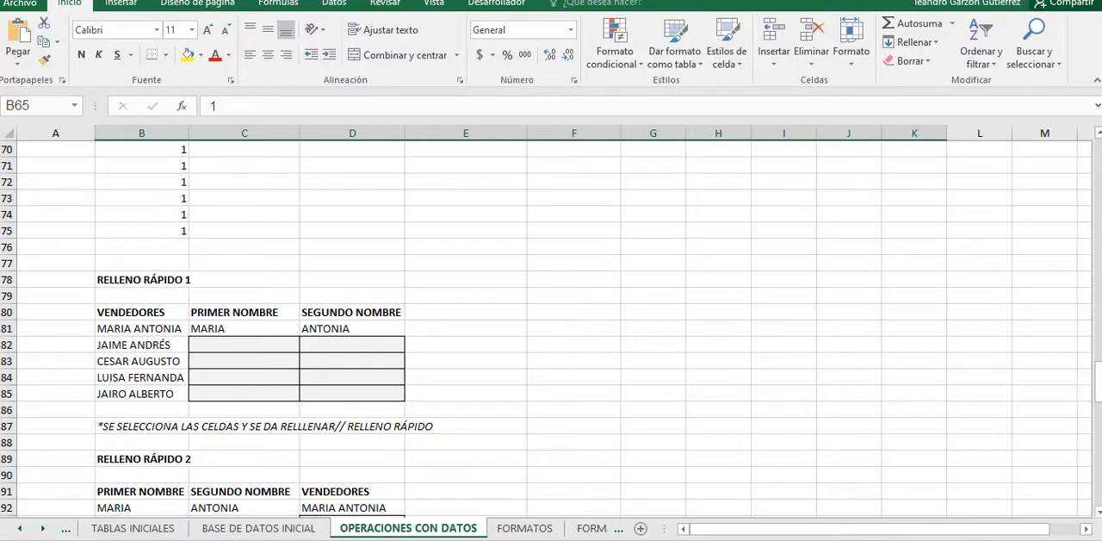
scroll(546, 327, "down", 1)
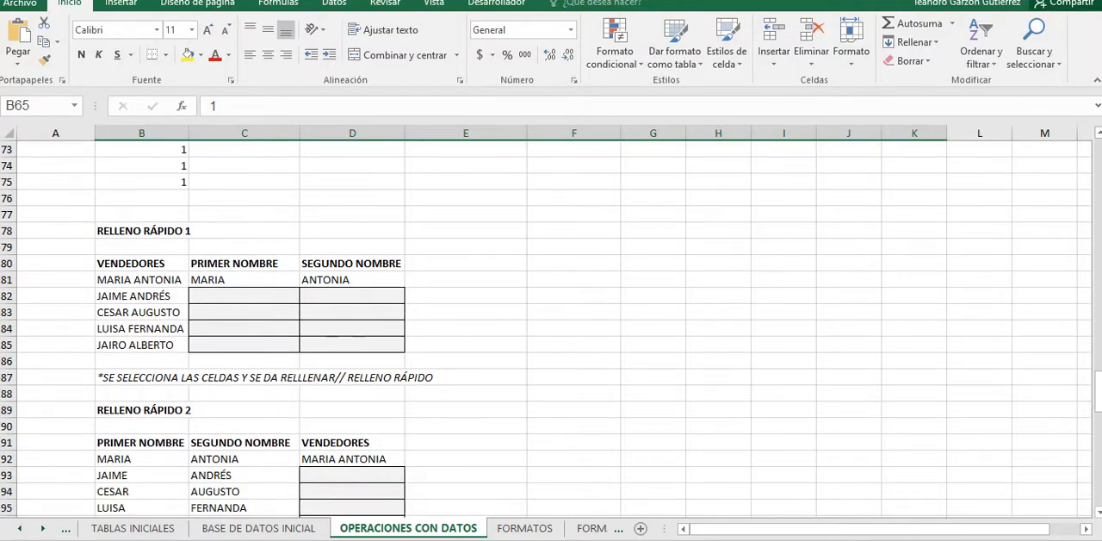
left_click_drag(234, 280, 234, 344)
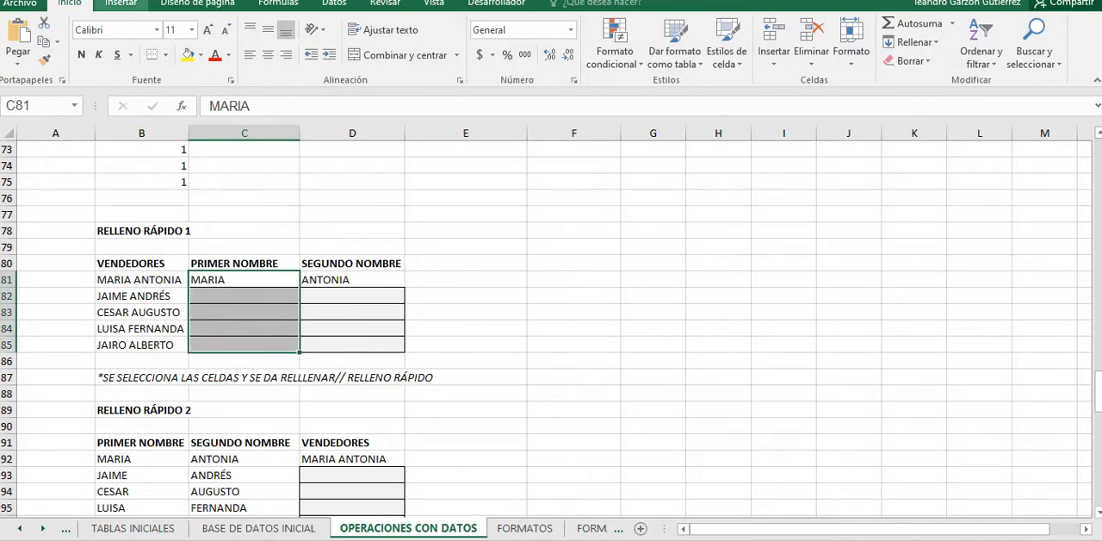
left_click(121, 4)
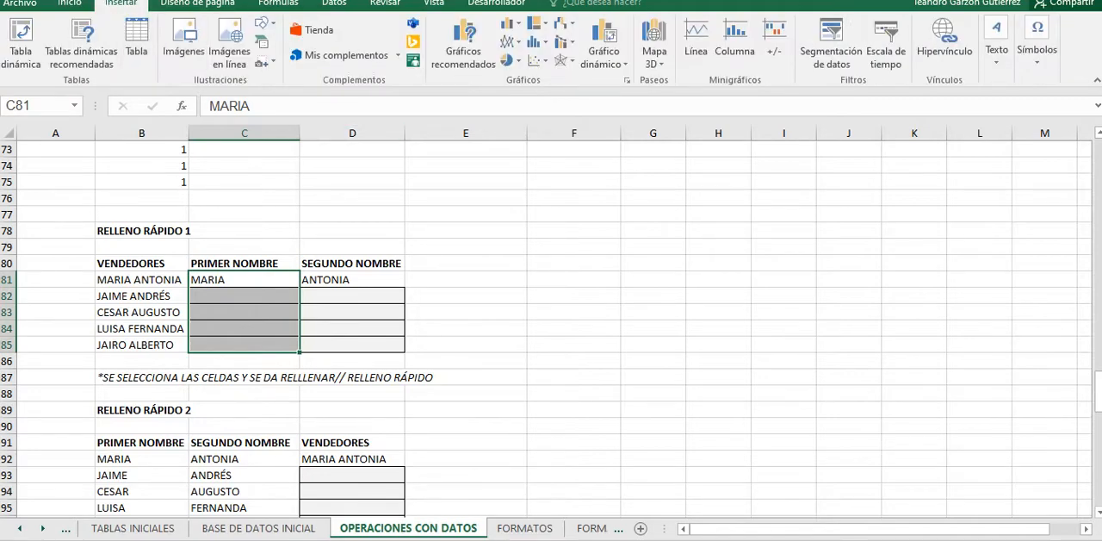
left_click(278, 3)
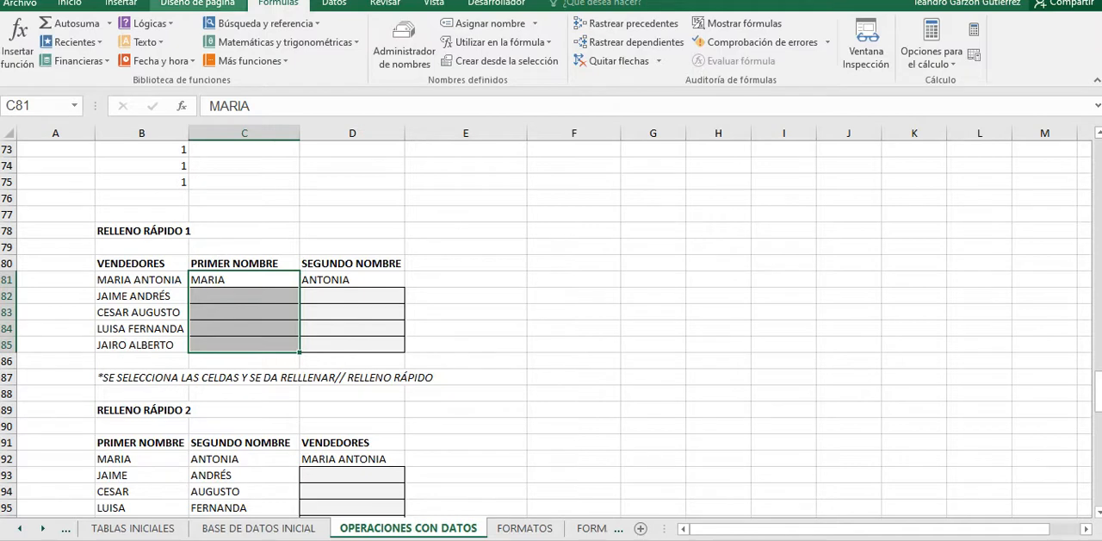
left_click(334, 3)
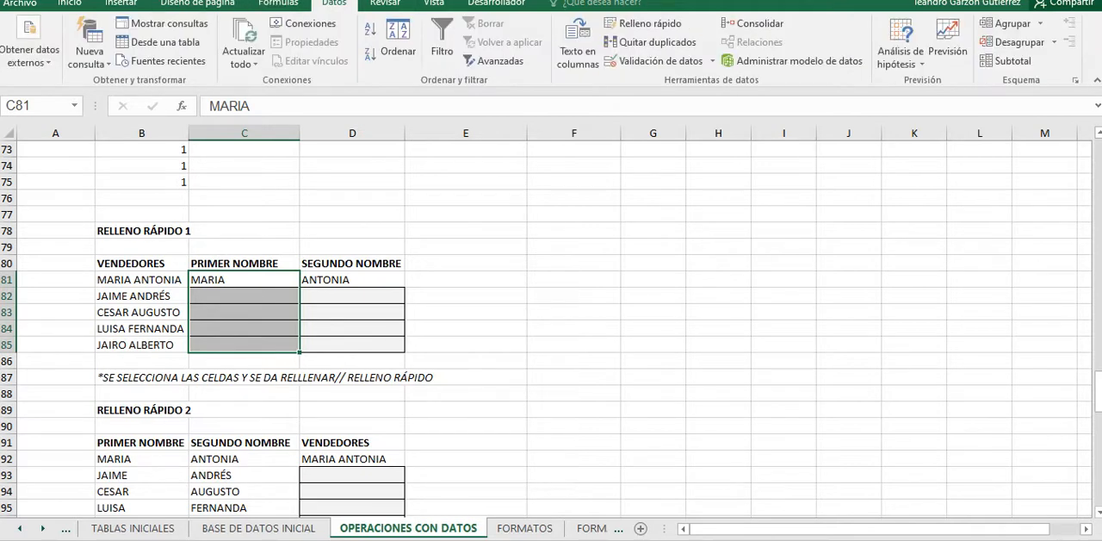
left_click(646, 23)
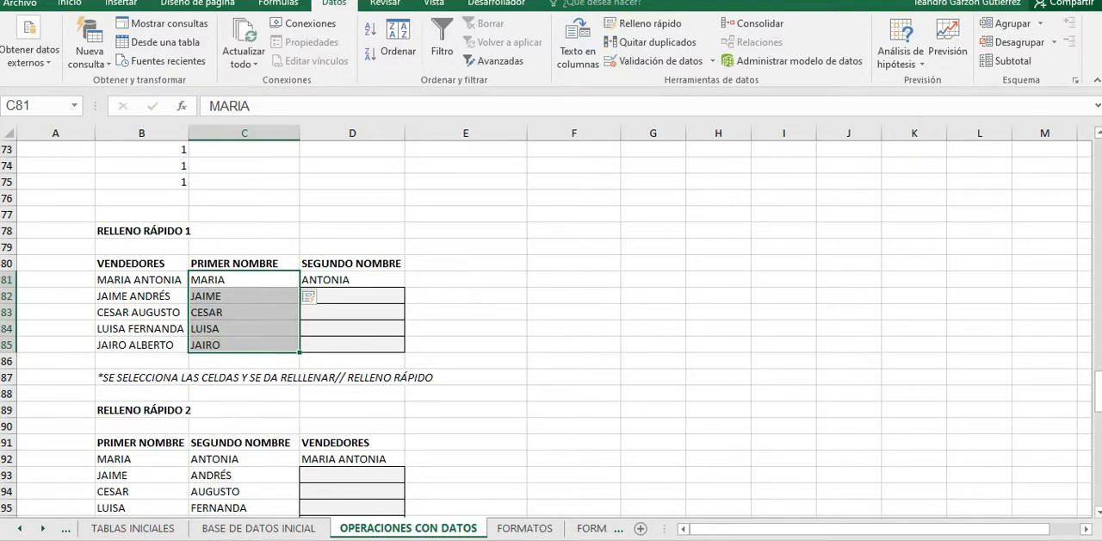
Step: Undo the Flash Fill of the PRIMER NOMBRE column in the RELLENO RÁPIDO 1 table
left_click_drag(353, 278, 353, 344)
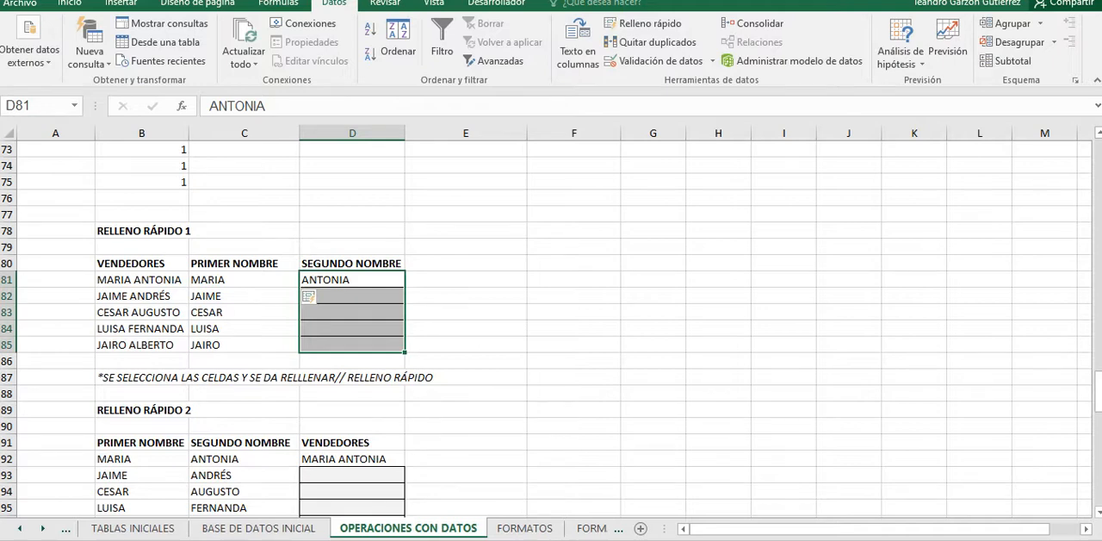
left_click(245, 296)
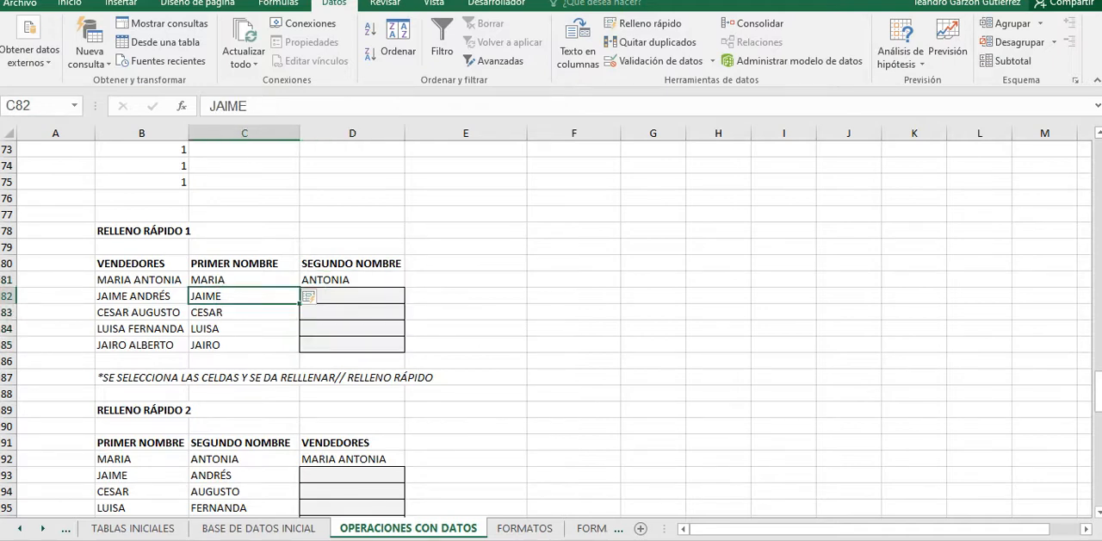
left_click(141, 280)
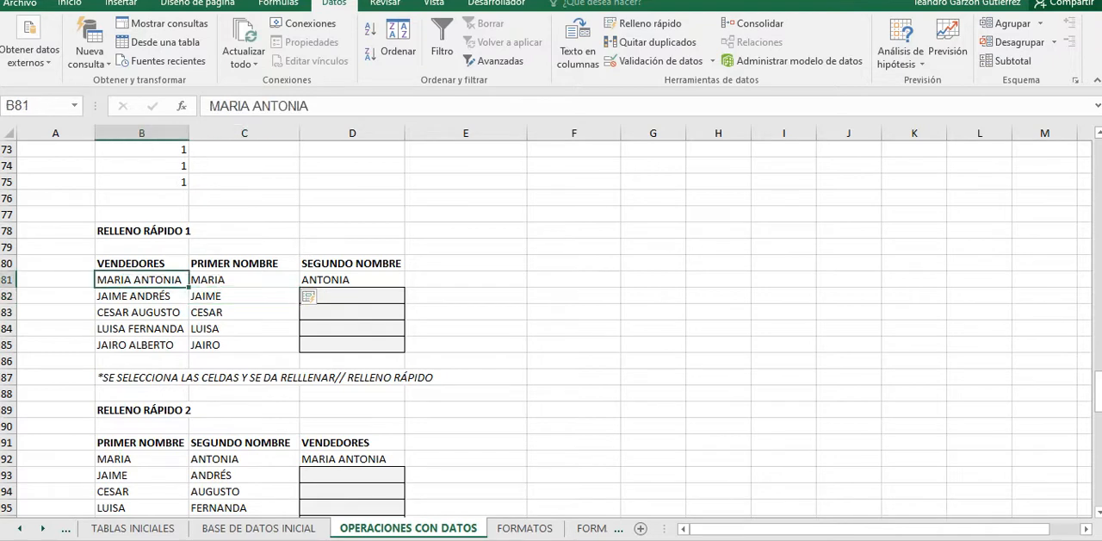
left_click(245, 280)
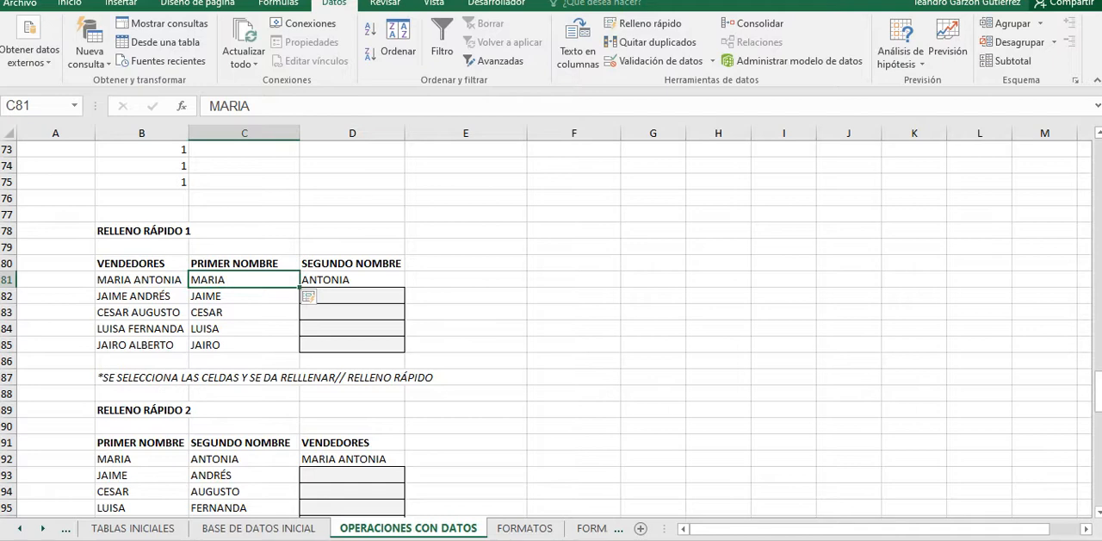
key("ctrl+z")
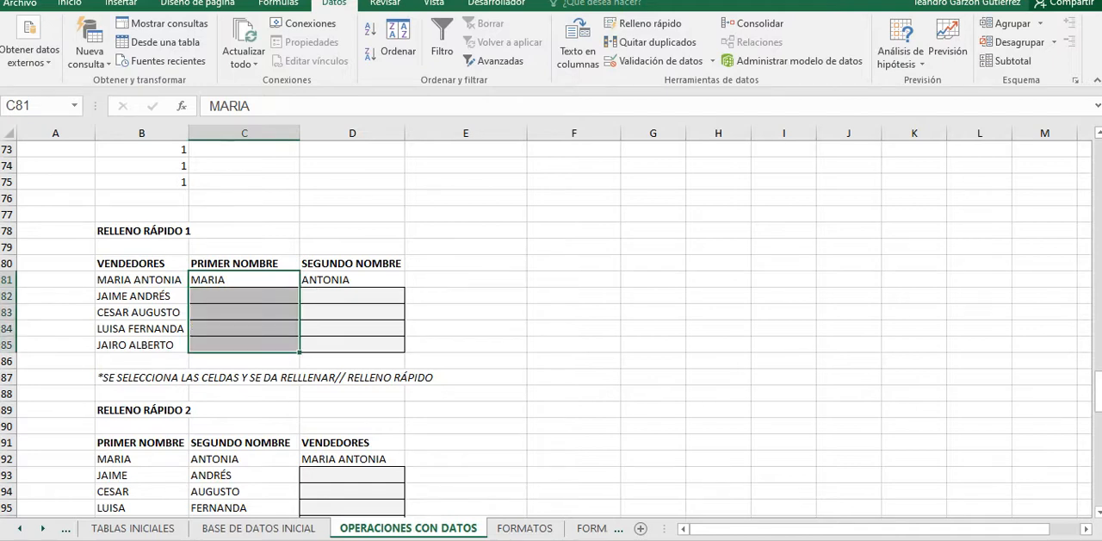
Step: Flash Fill the PRIMER NOMBRE column in C81:C85 and the SEGUNDO NOMBRE column in D81:D85 of the RELLENO RÁPIDO 1 table
left_click(352, 280)
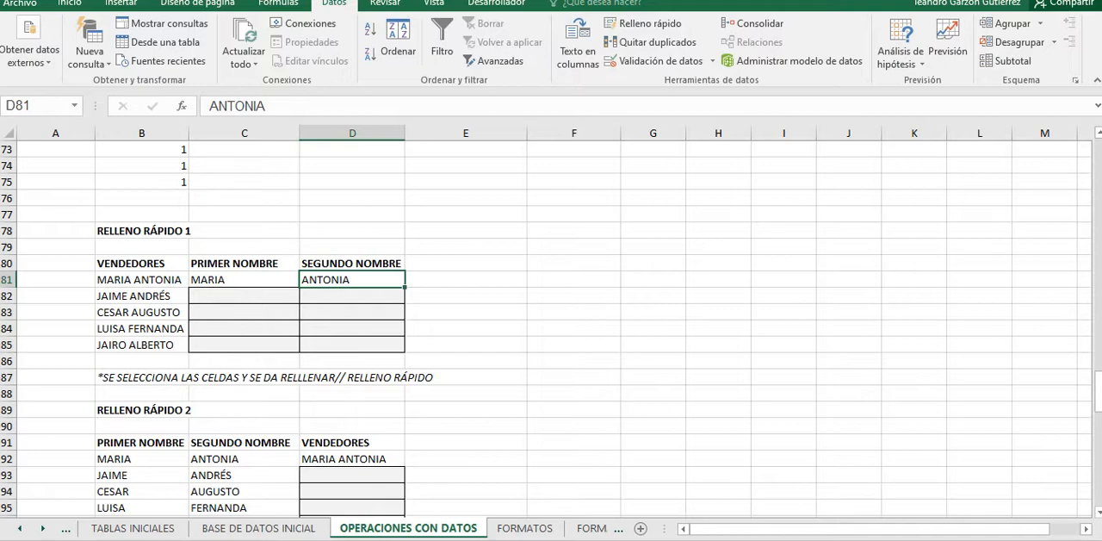
left_click_drag(245, 280, 245, 345)
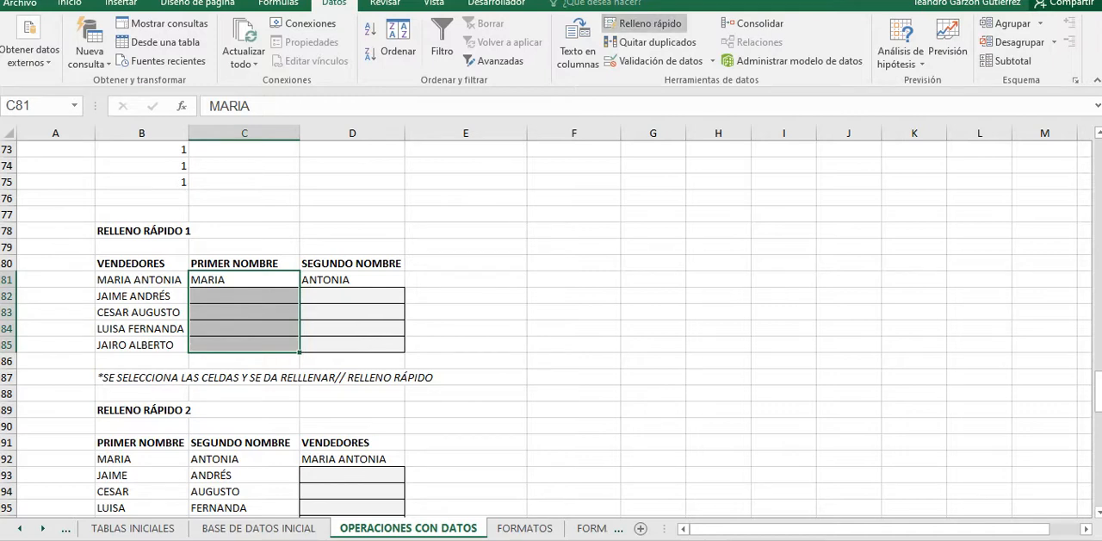
left_click(644, 23)
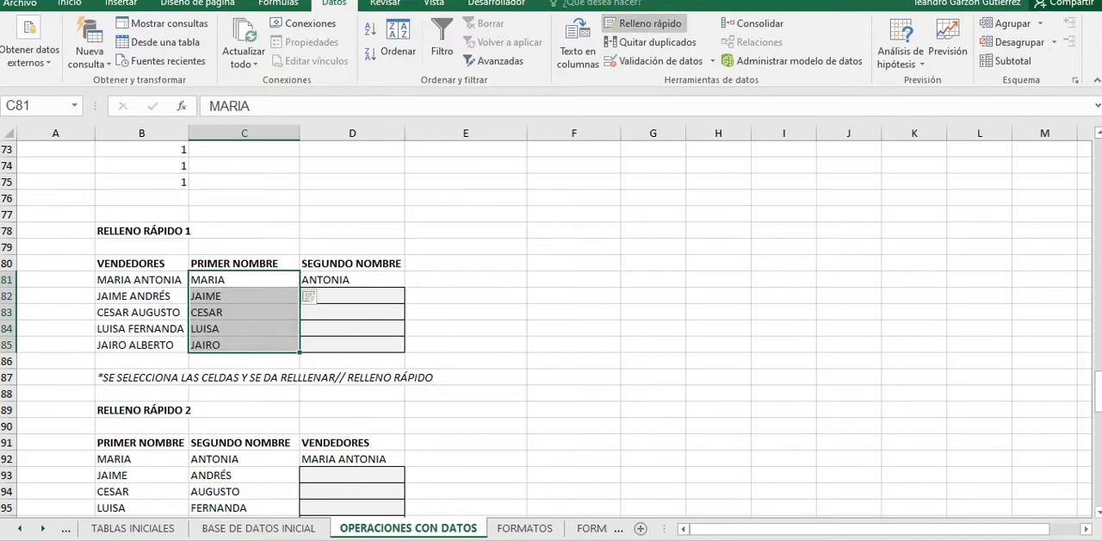
left_click_drag(352, 280, 352, 345)
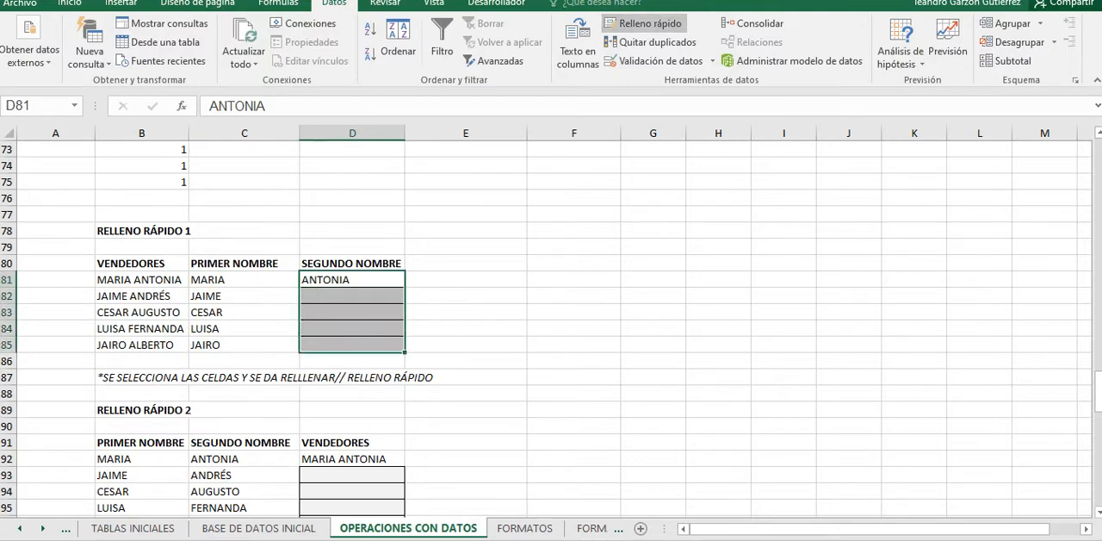
left_click(644, 23)
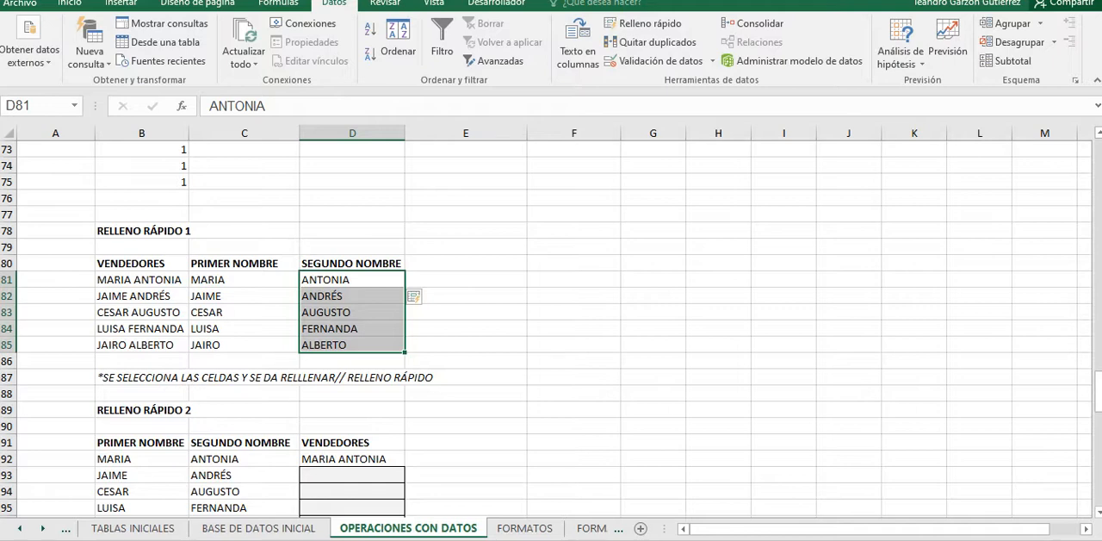
left_click_drag(244, 280, 352, 345)
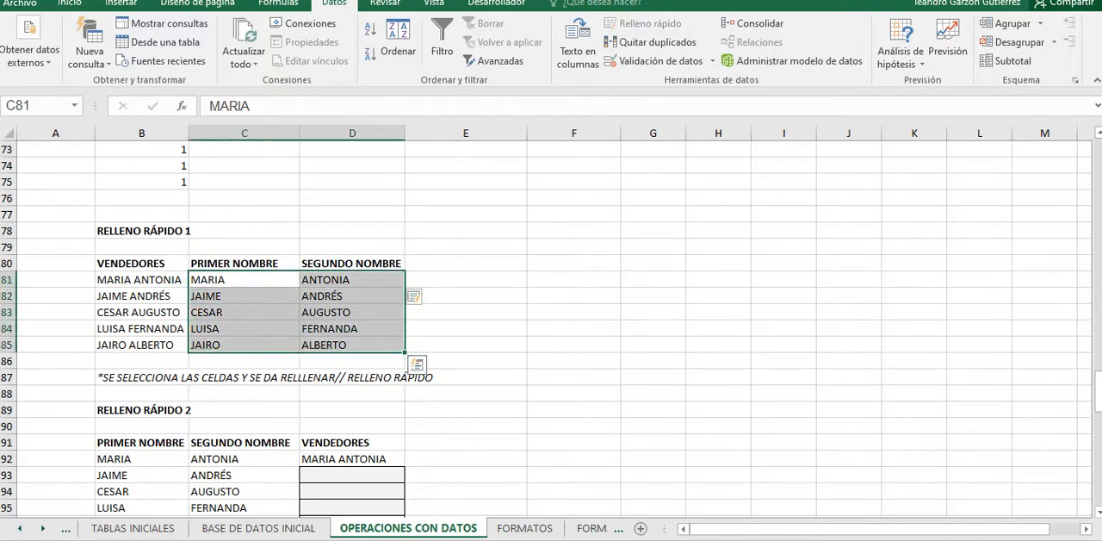
Step: Select D92:D96 in the VENDEDORES column of the RELLENO RÁPIDO 2 table for Flash Fill
left_click(352, 410)
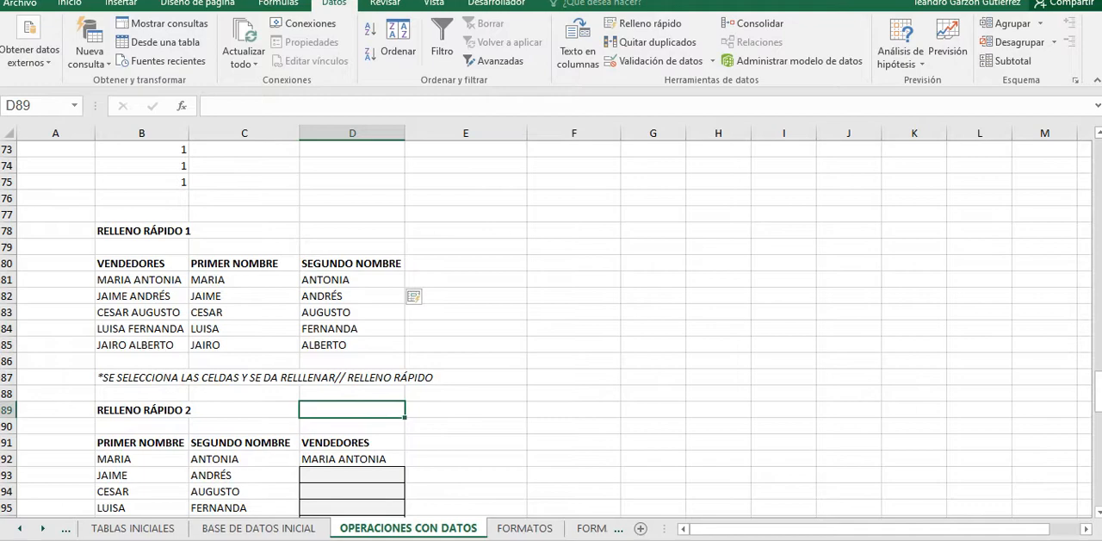
scroll(546, 327, "down", 3)
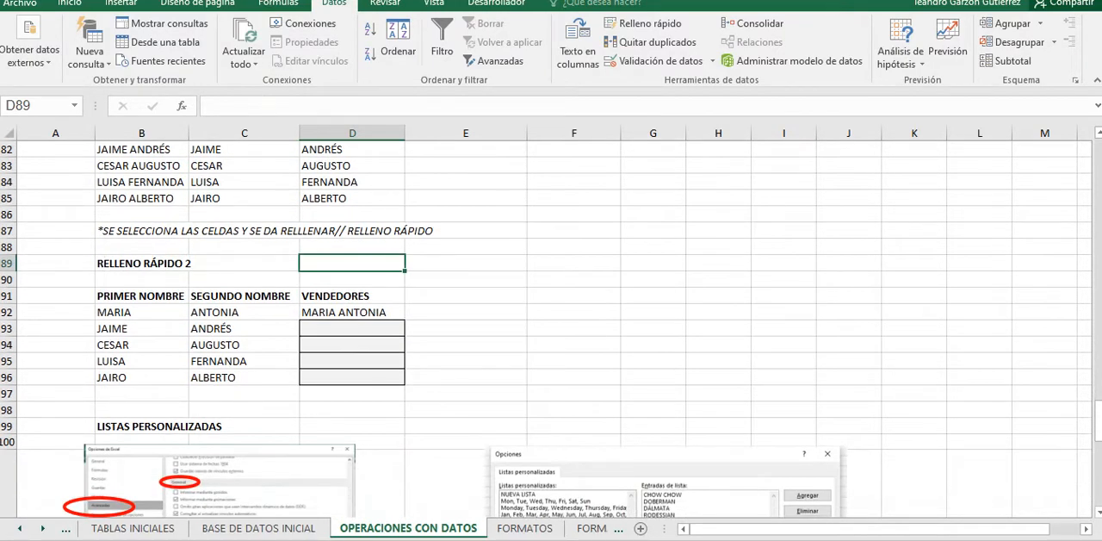
left_click_drag(352, 312, 353, 377)
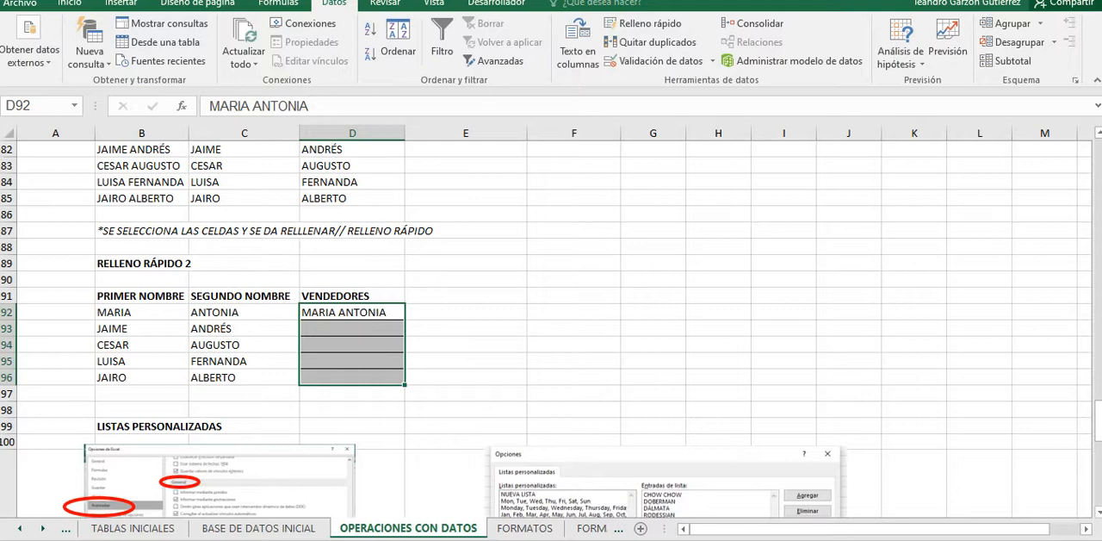
Step: Flash Fill the VENDEDORES column in D92:D96 of the RELLENO RÁPIDO 2 table
left_click(646, 23)
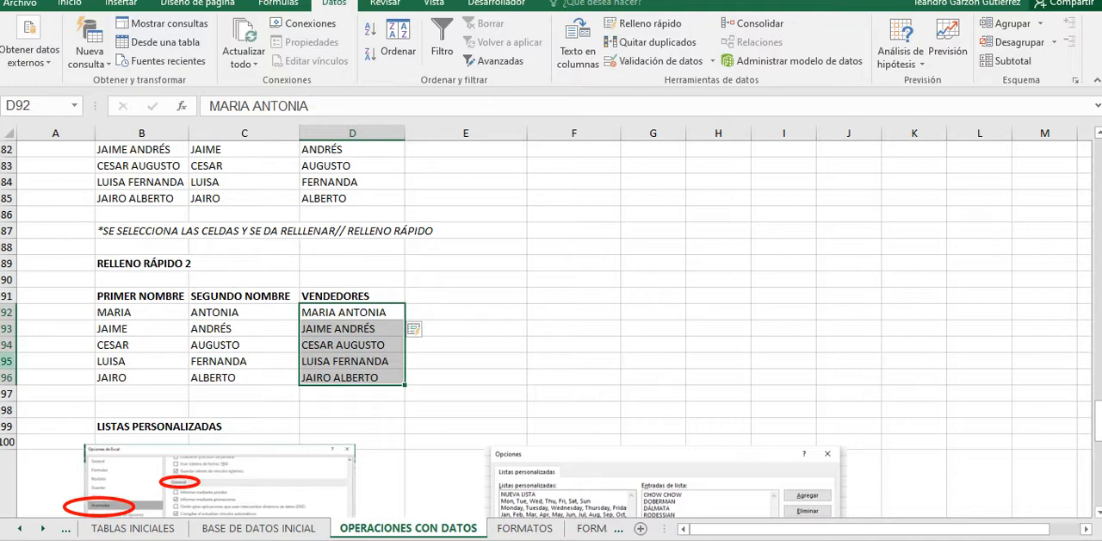
Step: Examine the LISTAS PERSONALIZADAS section, including its reference images and the three LISTA 1 columns beneath them
scroll(552, 331, "down", 1)
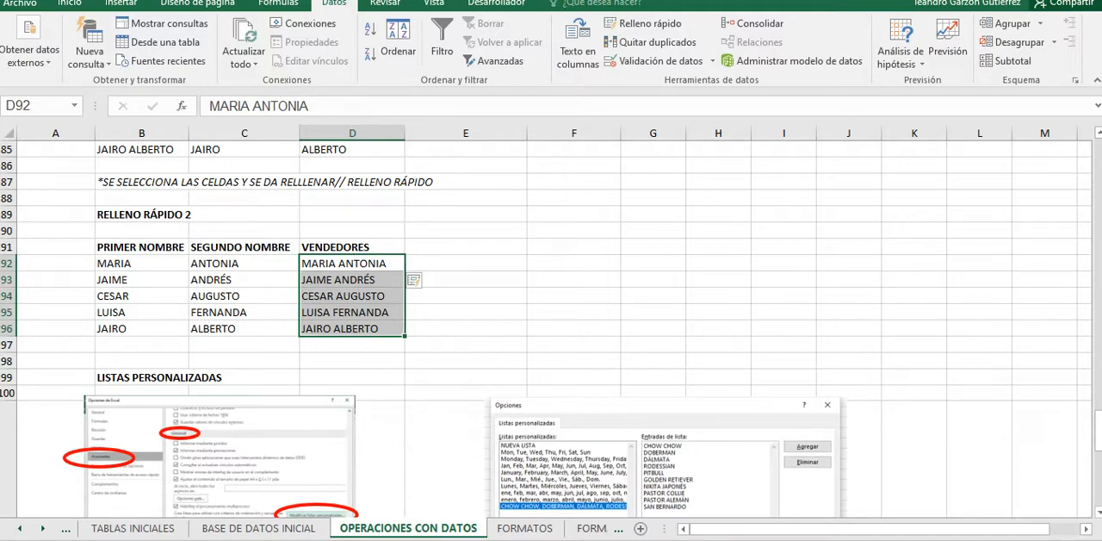
scroll(551, 331, "down", 3)
scroll(552, 328, "up", 1)
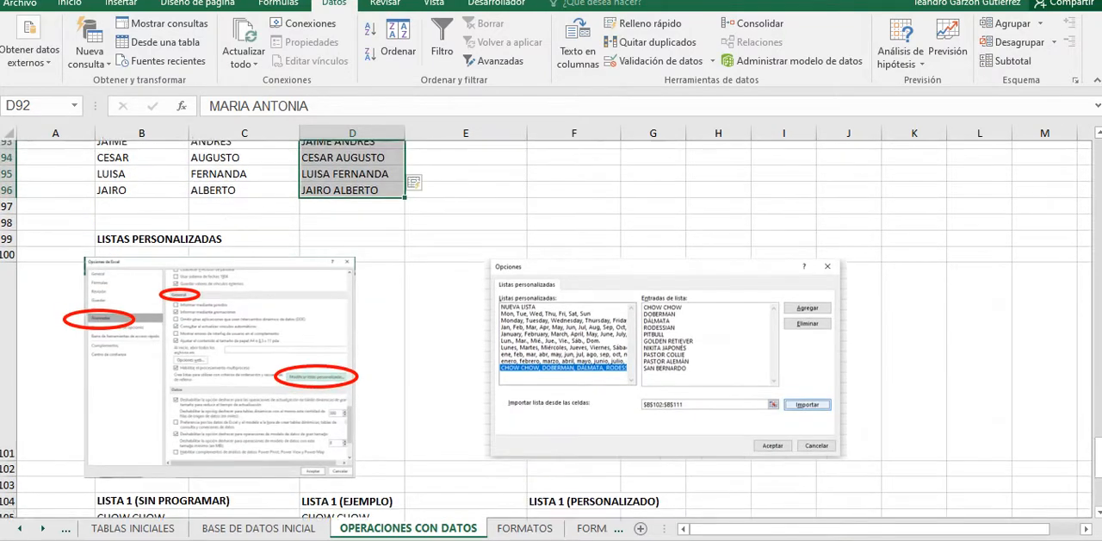
scroll(551, 327, "down", 4)
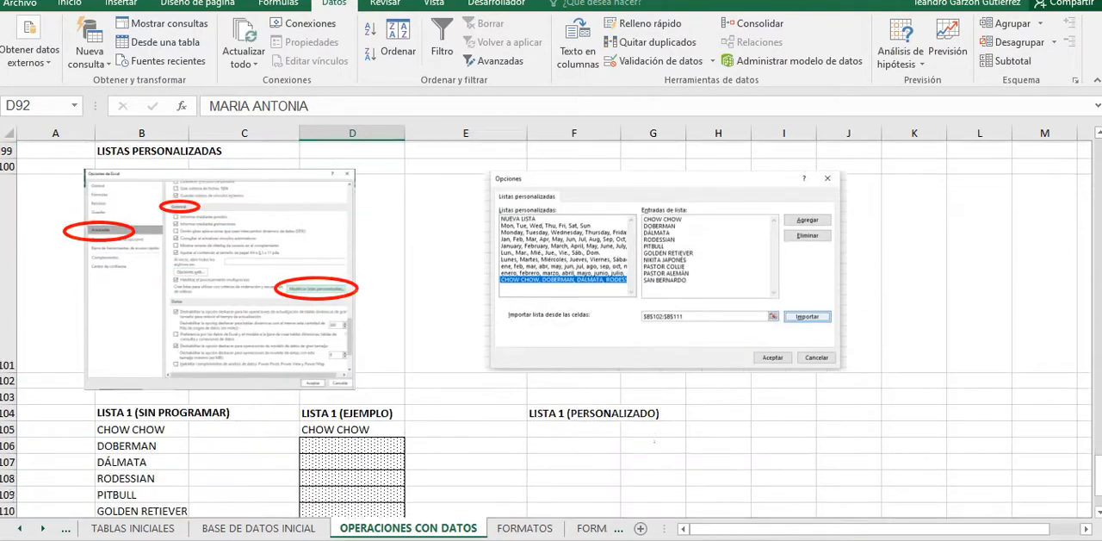
scroll(551, 327, "up", 3)
scroll(551, 327, "down", 2)
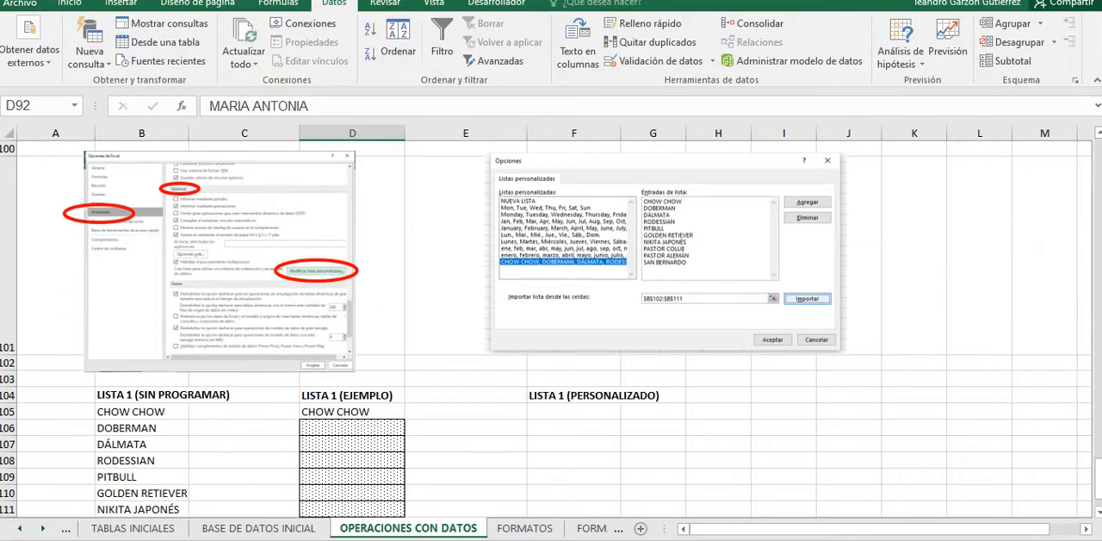
scroll(551, 327, "down", 1)
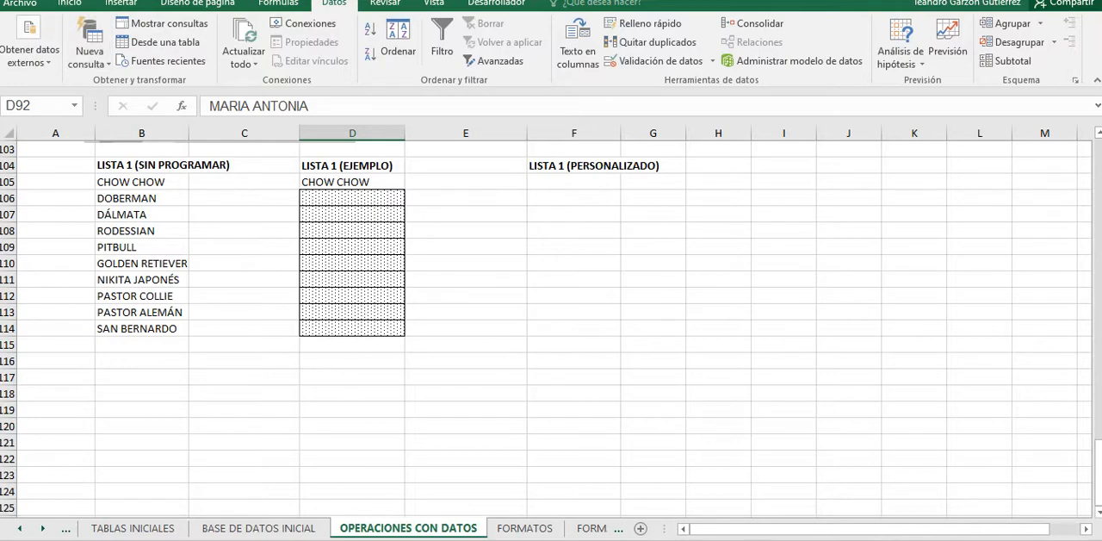
scroll(551, 327, "up", 3)
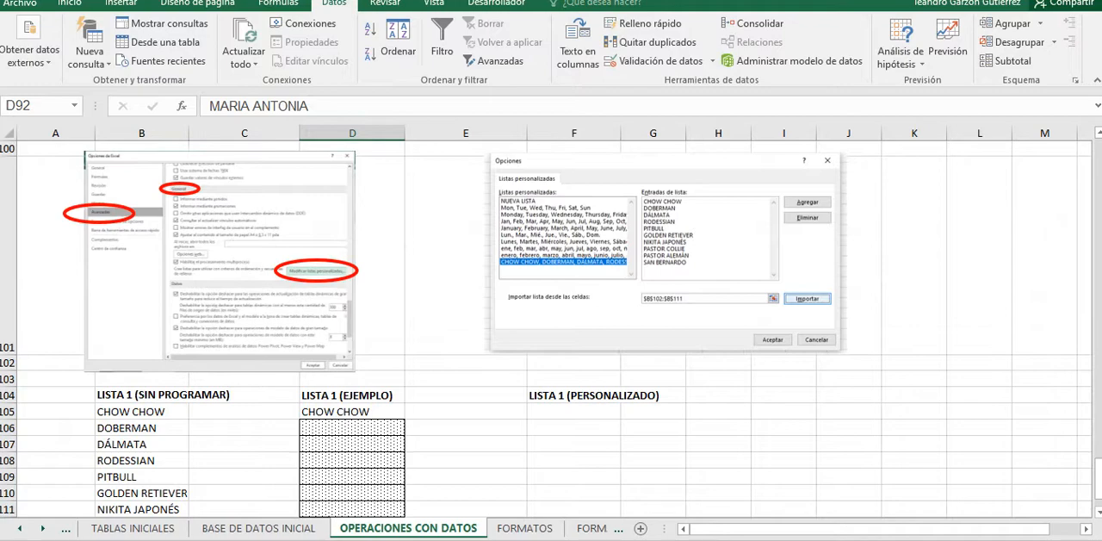
scroll(551, 327, "down", 1)
scroll(551, 328, "up", 2)
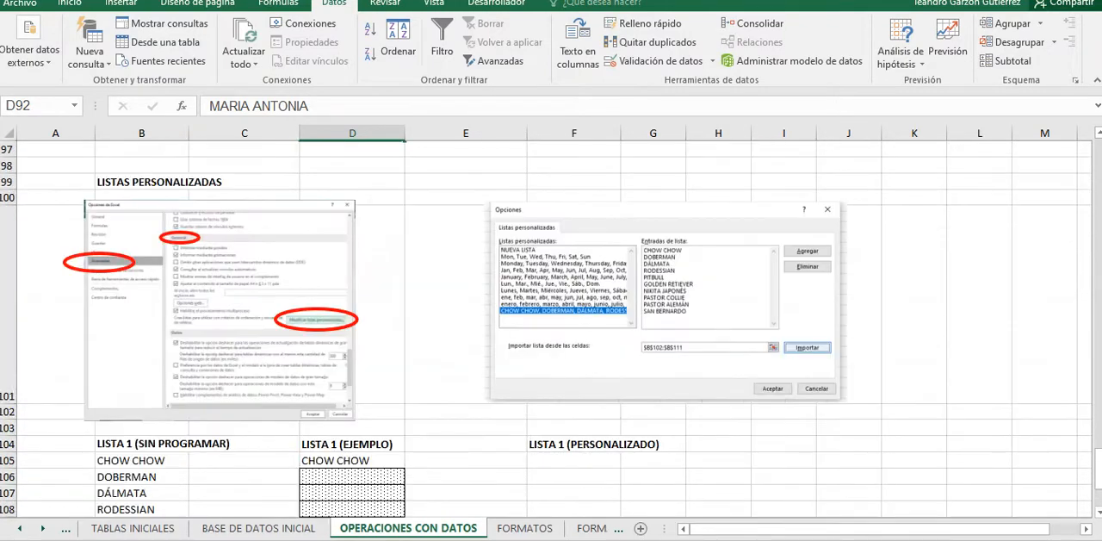
scroll(551, 327, "down", 1)
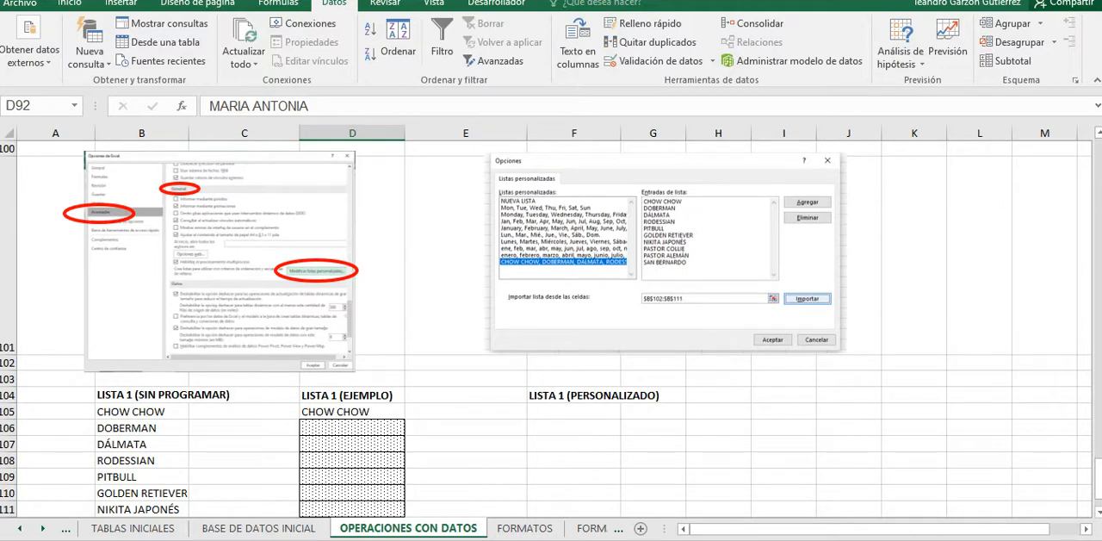
right_click(685, 61)
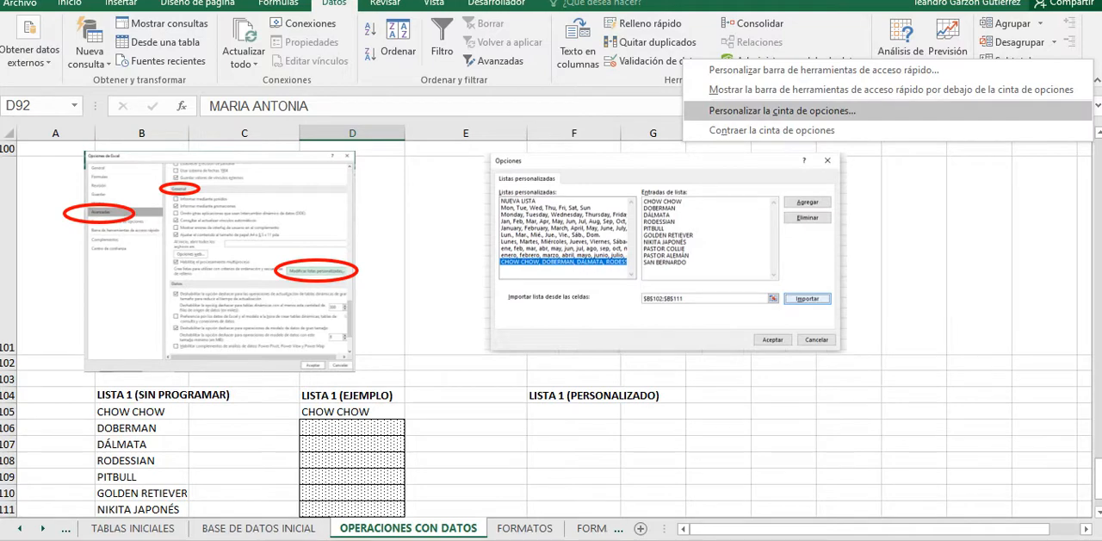
left_click(782, 111)
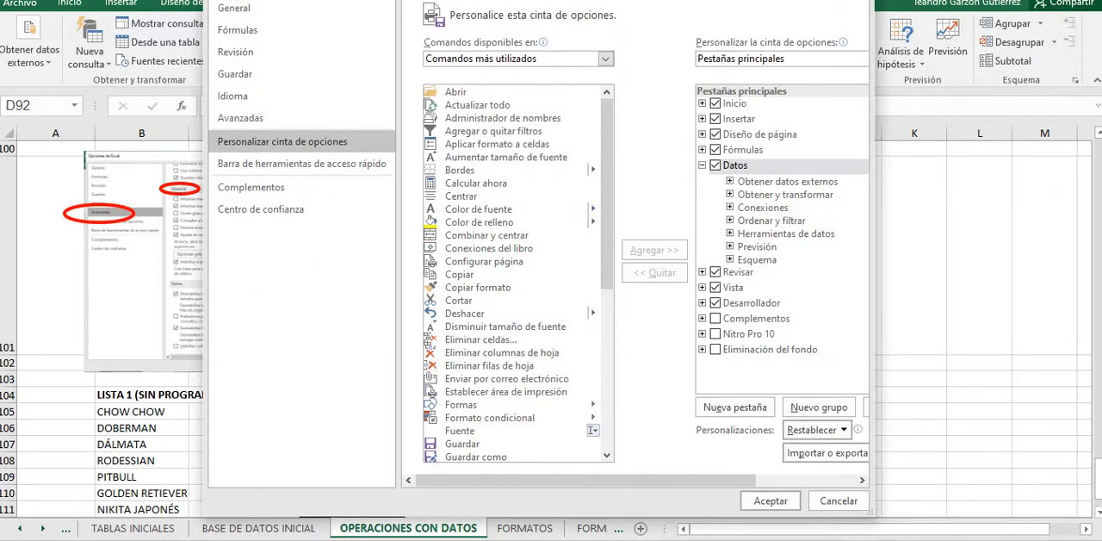
left_click_drag(362, 0, 406, 16)
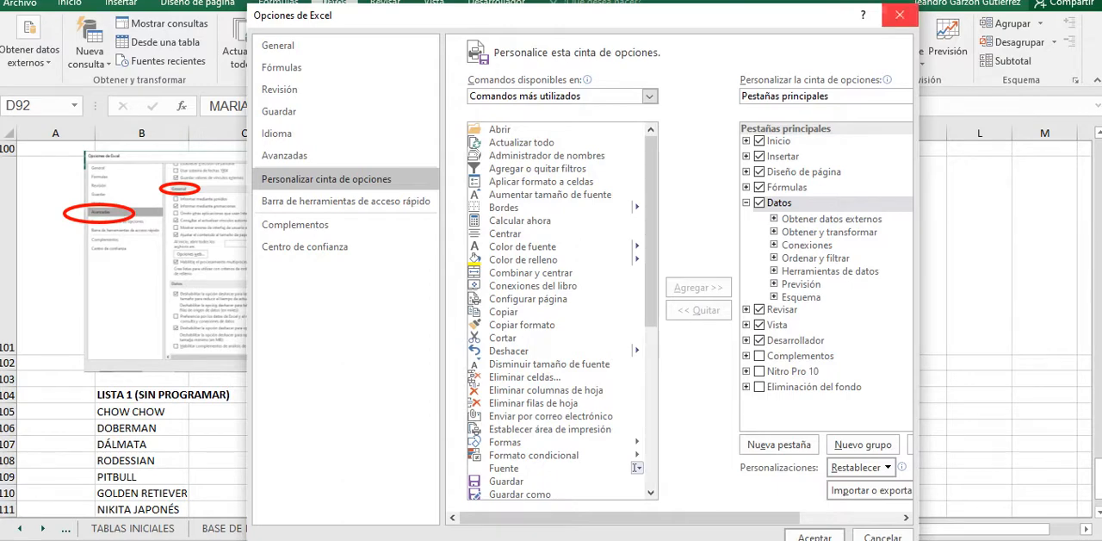
left_click(900, 15)
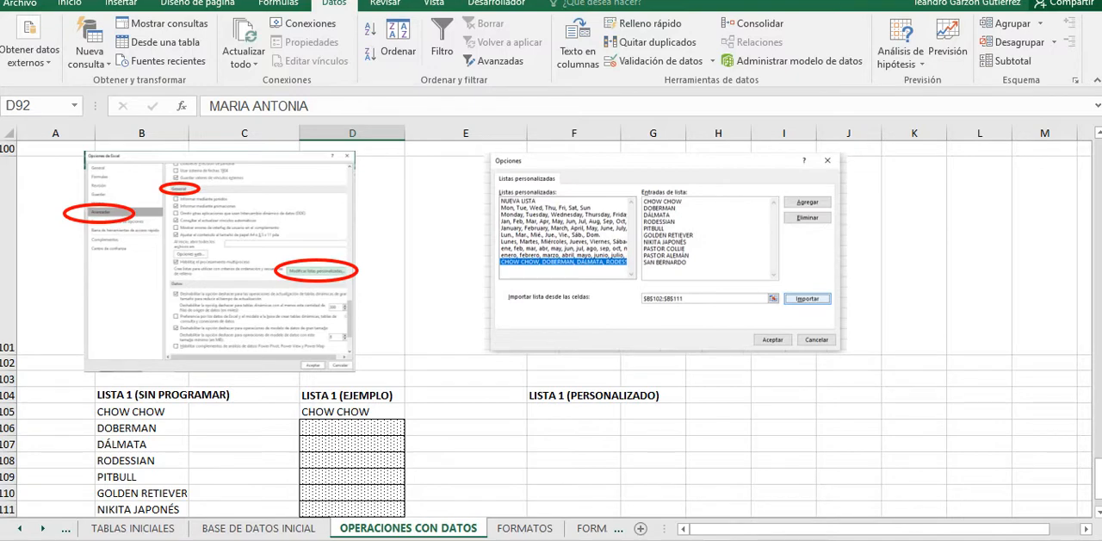
Step: Select the dog breeds in B105:B114 of the LISTA 1 (SIN PROGRAMAR) column
scroll(551, 327, "down", 1)
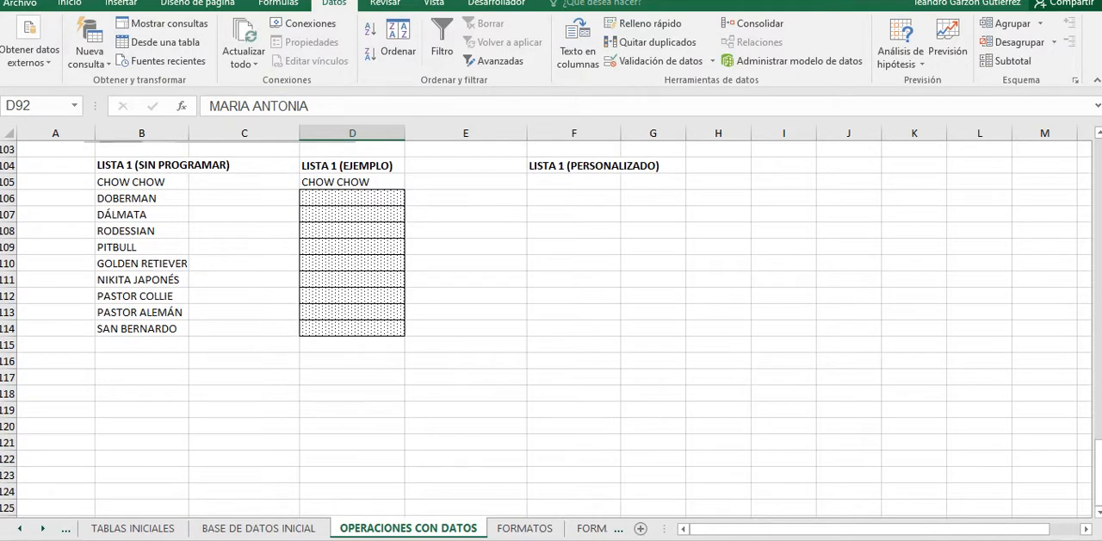
scroll(551, 327, "up", 2)
scroll(551, 328, "down", 1)
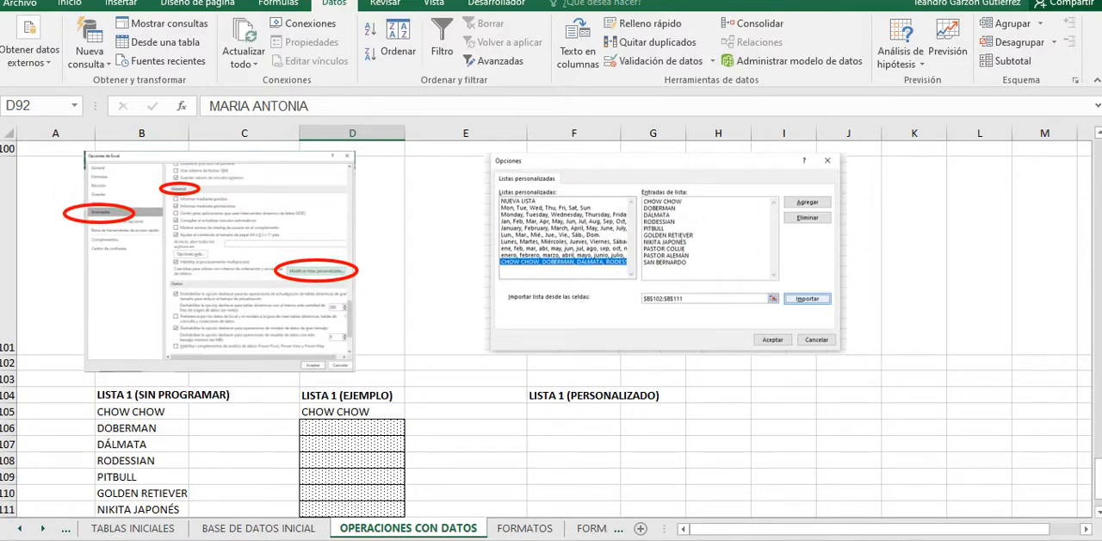
scroll(551, 327, "down", 1)
left_click_drag(141, 182, 142, 328)
scroll(141, 328, "up", 3)
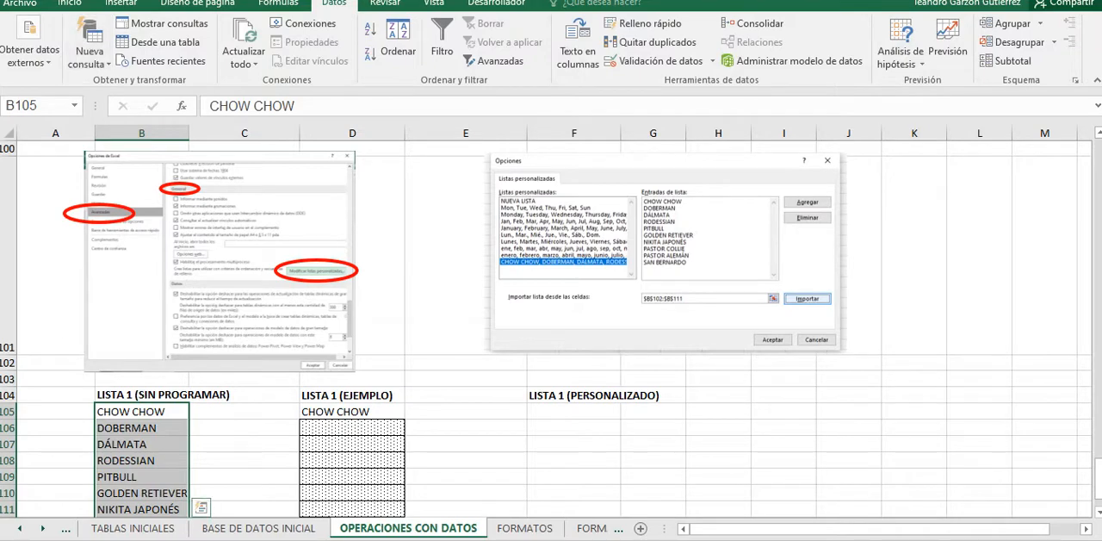
scroll(551, 327, "down", 1)
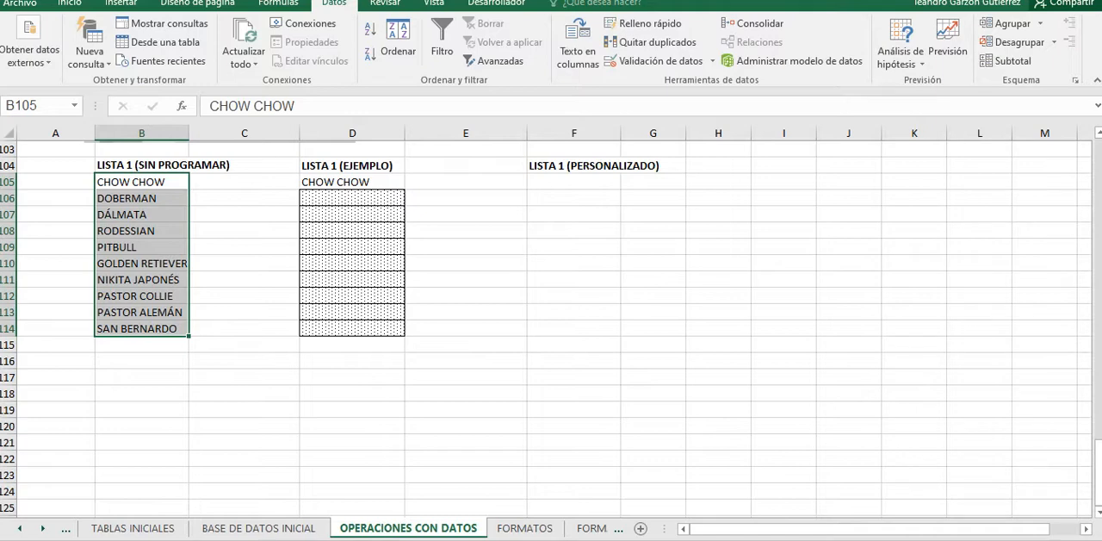
Step: Look through the advanced Excel options for the custom lists setting in the General section, then cancel the options dialog
right_click(1095, 50)
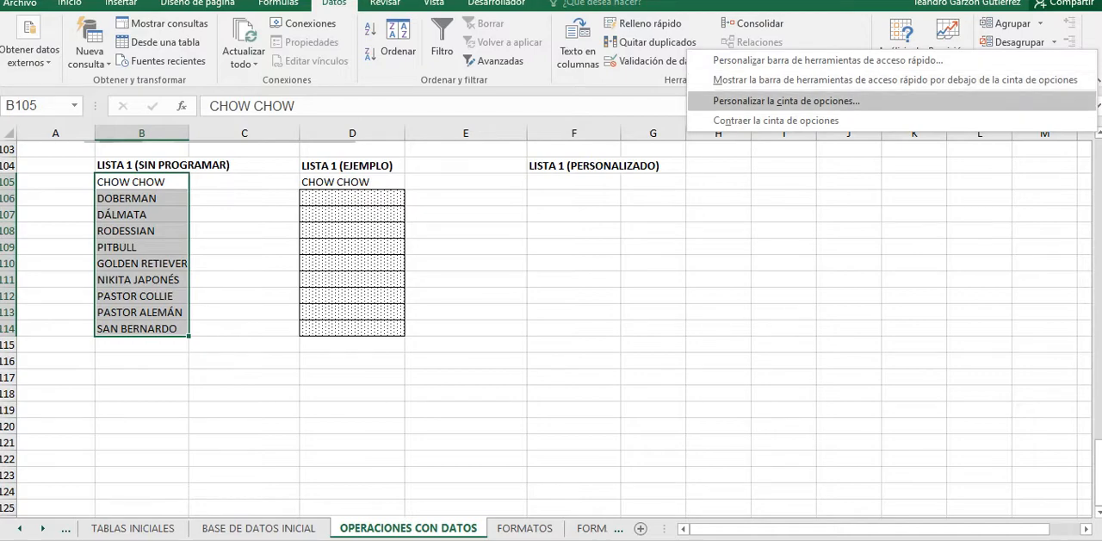
left_click(786, 101)
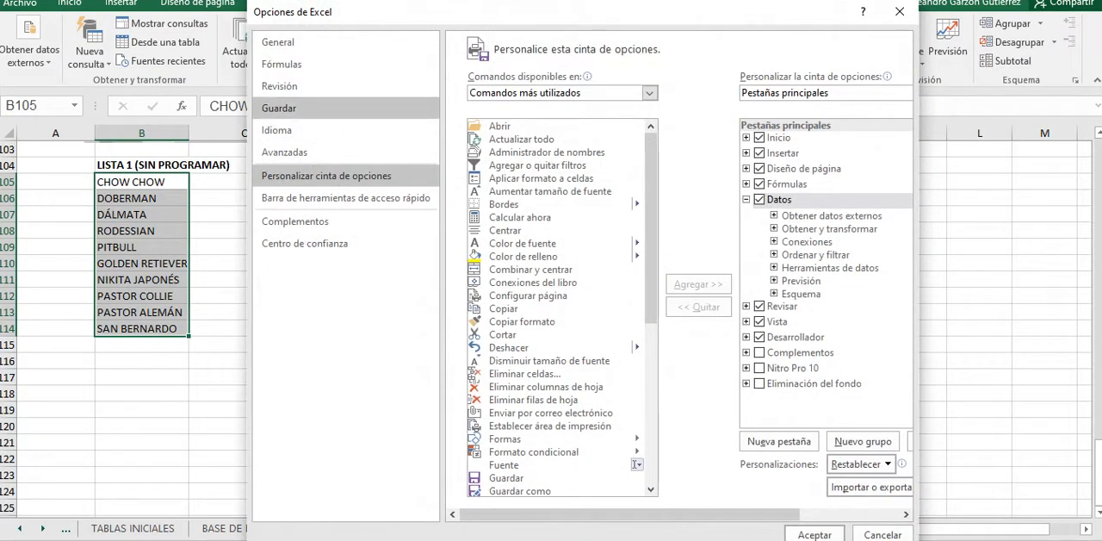
left_click(284, 152)
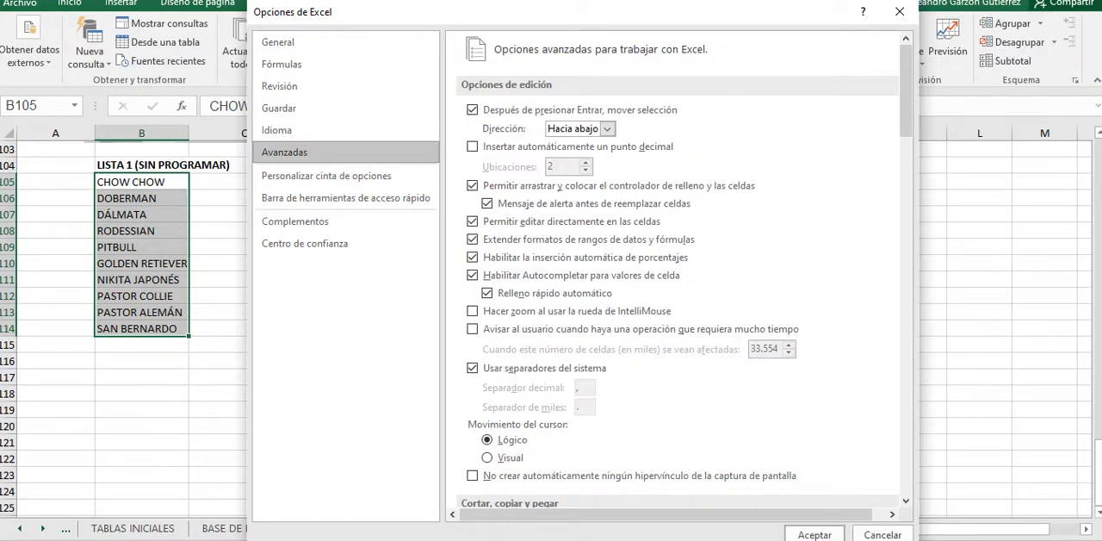
scroll(517, 215, "down", 3)
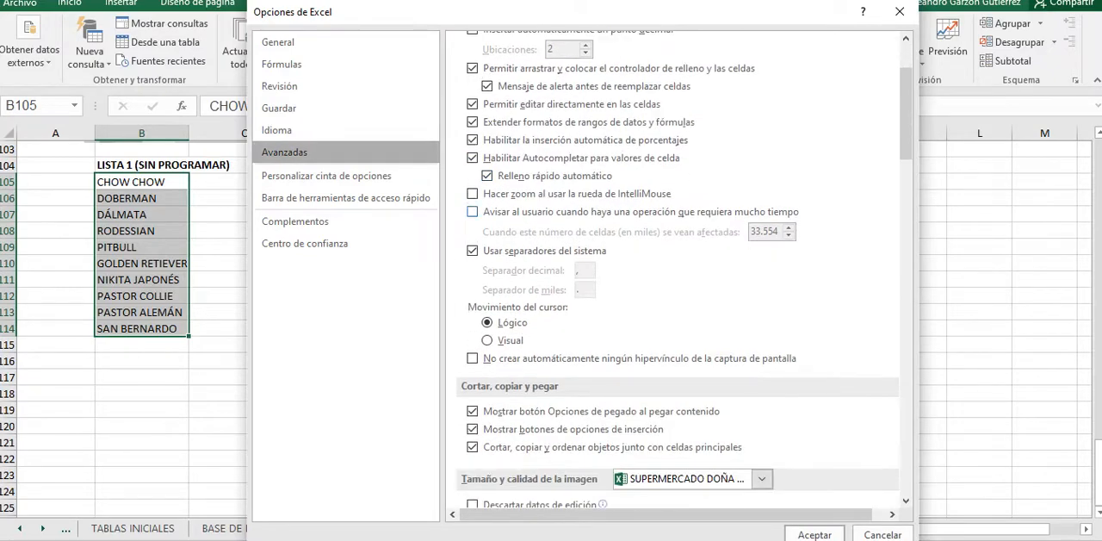
scroll(517, 215, "down", 5)
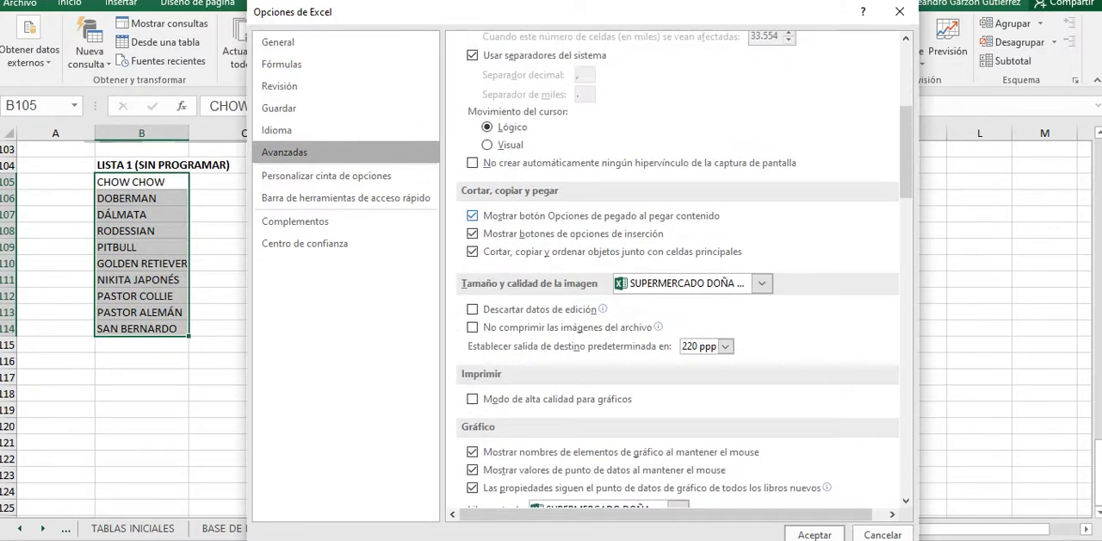
scroll(678, 268, "down", 4)
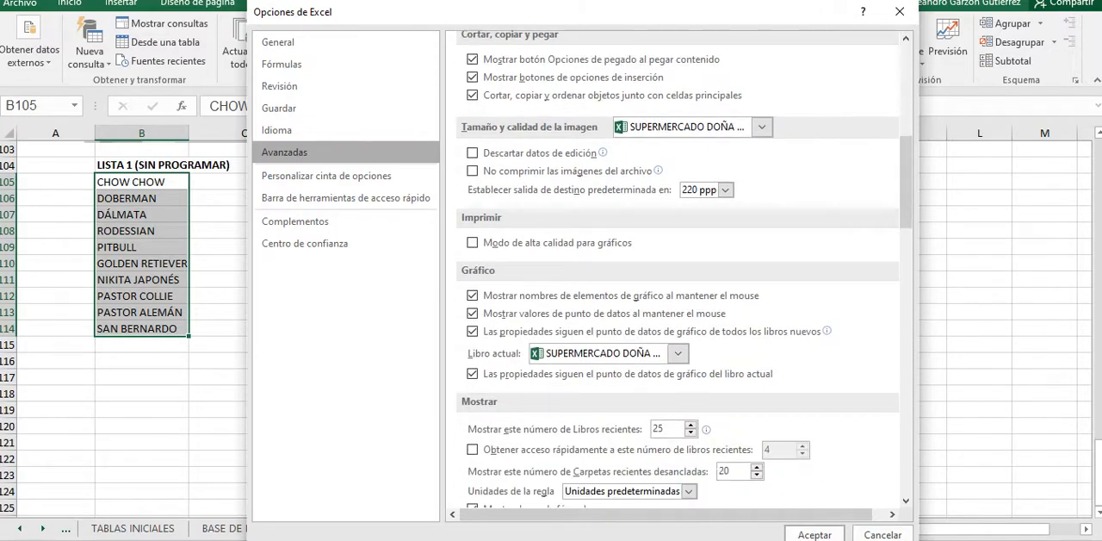
scroll(678, 269, "down", 11)
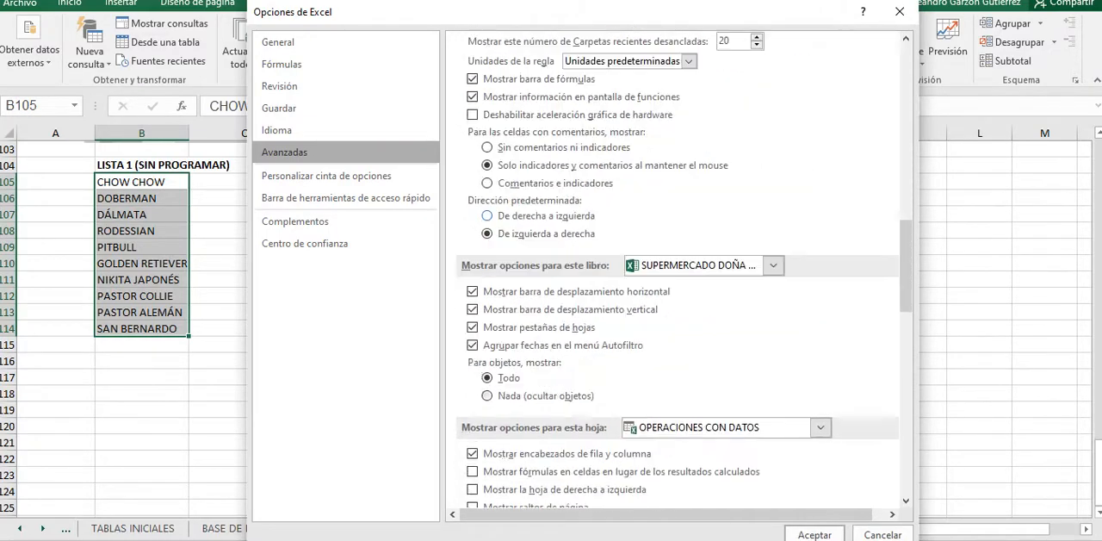
scroll(677, 269, "down", 5)
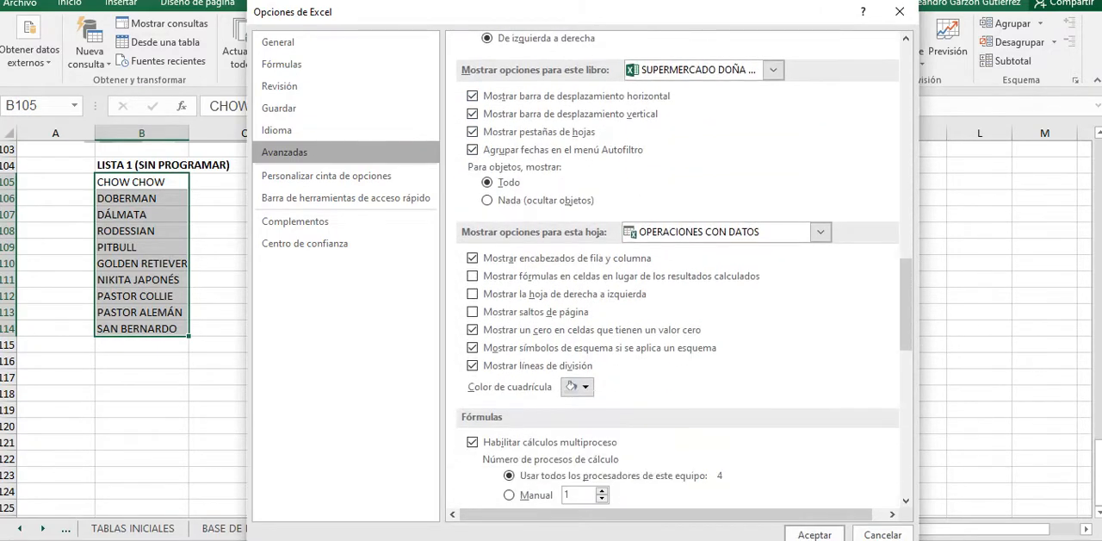
scroll(678, 269, "down", 5)
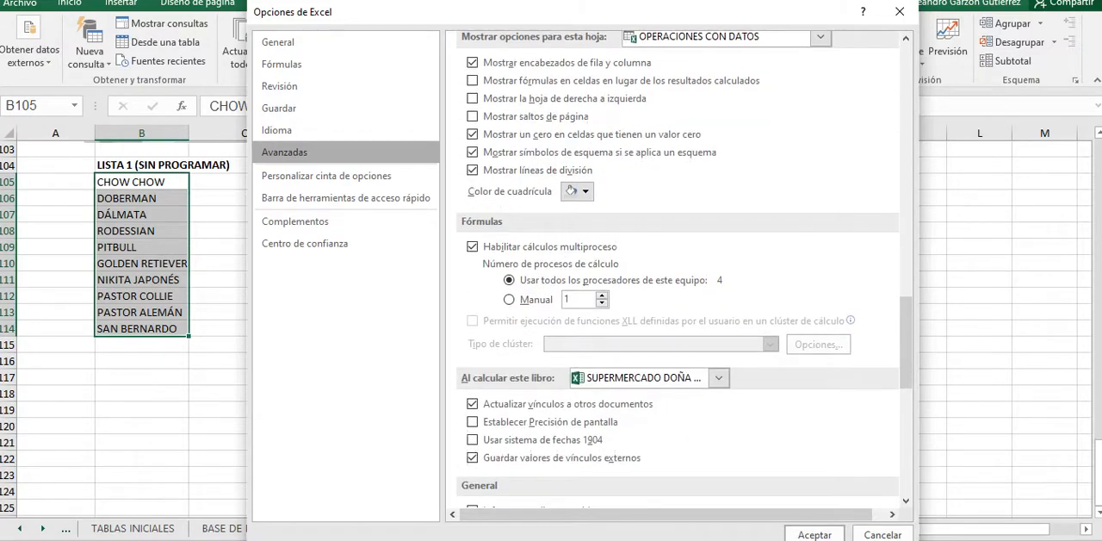
scroll(677, 268, "down", 2)
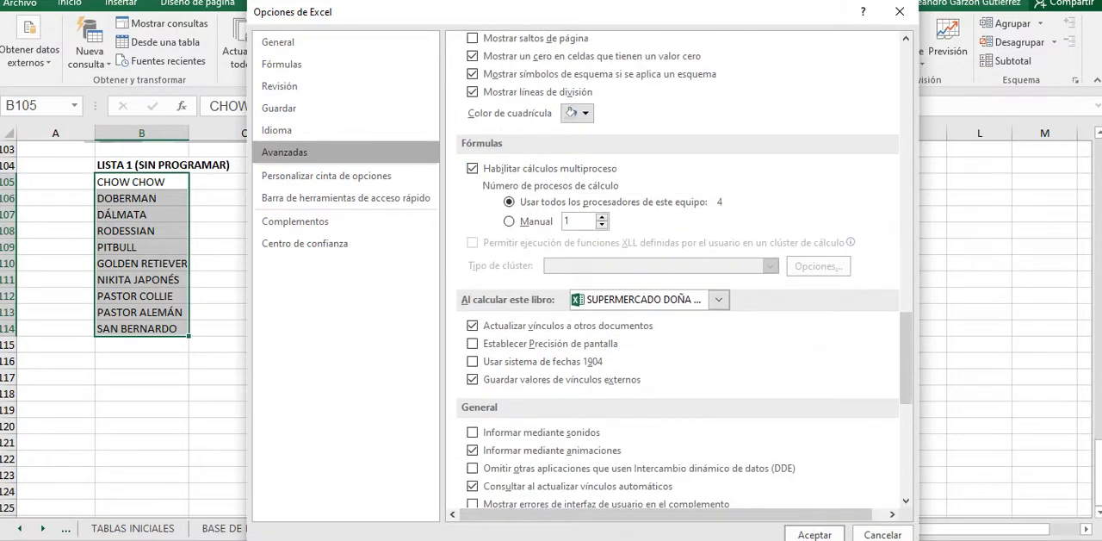
scroll(678, 268, "down", 9)
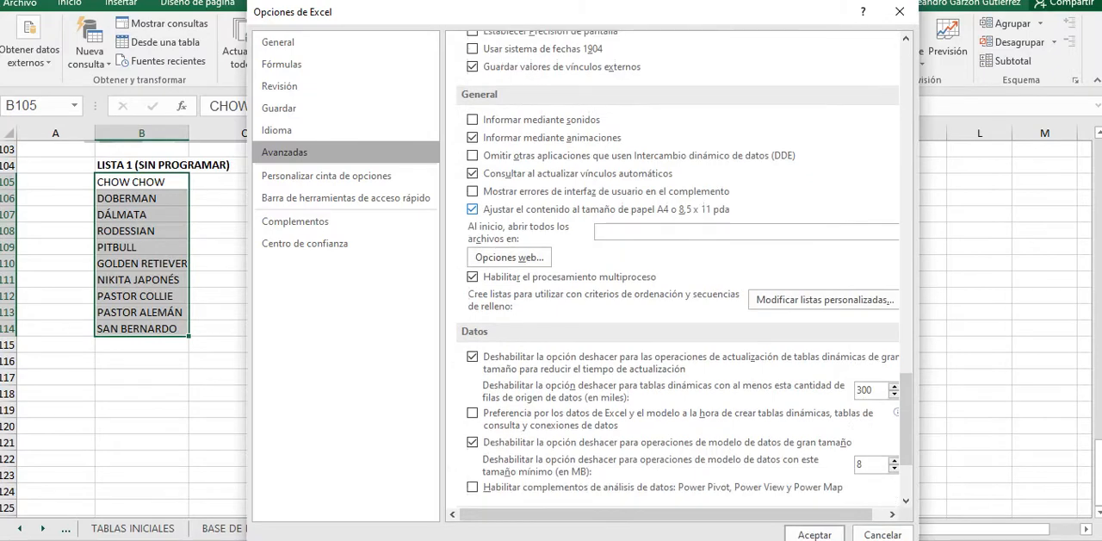
scroll(677, 269, "down", 3)
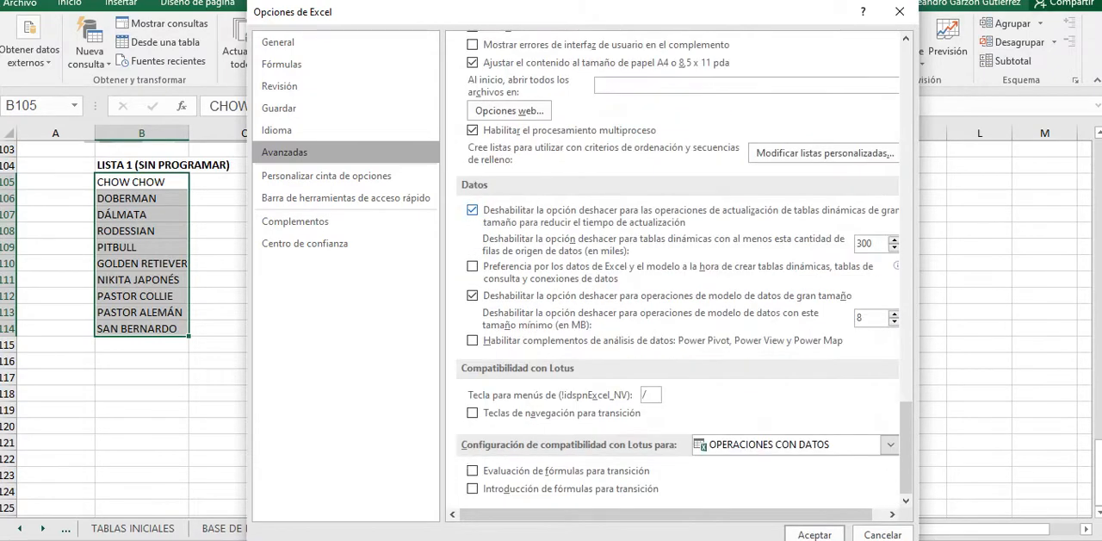
scroll(678, 269, "up", 1)
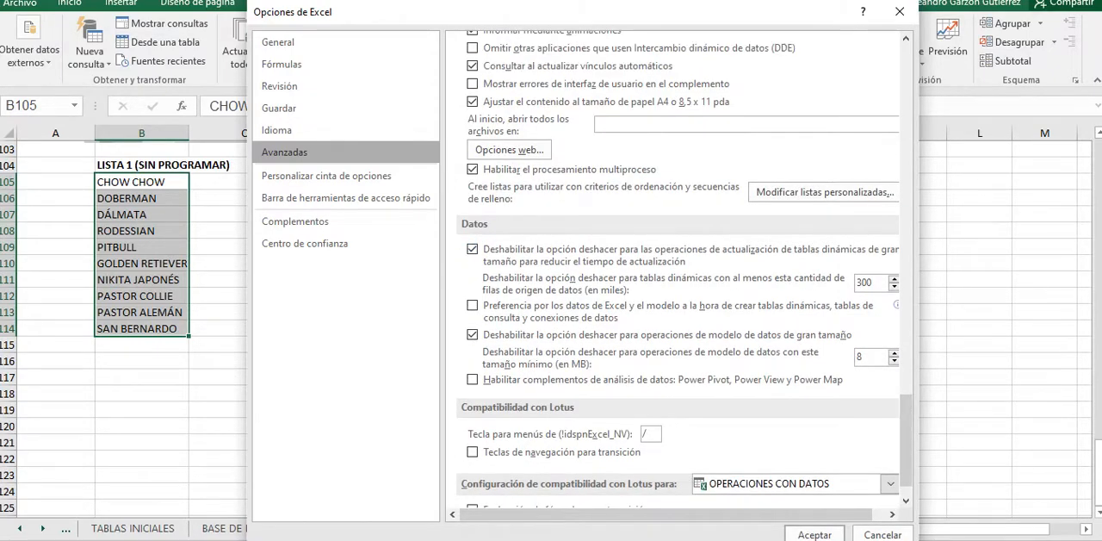
left_click(883, 535)
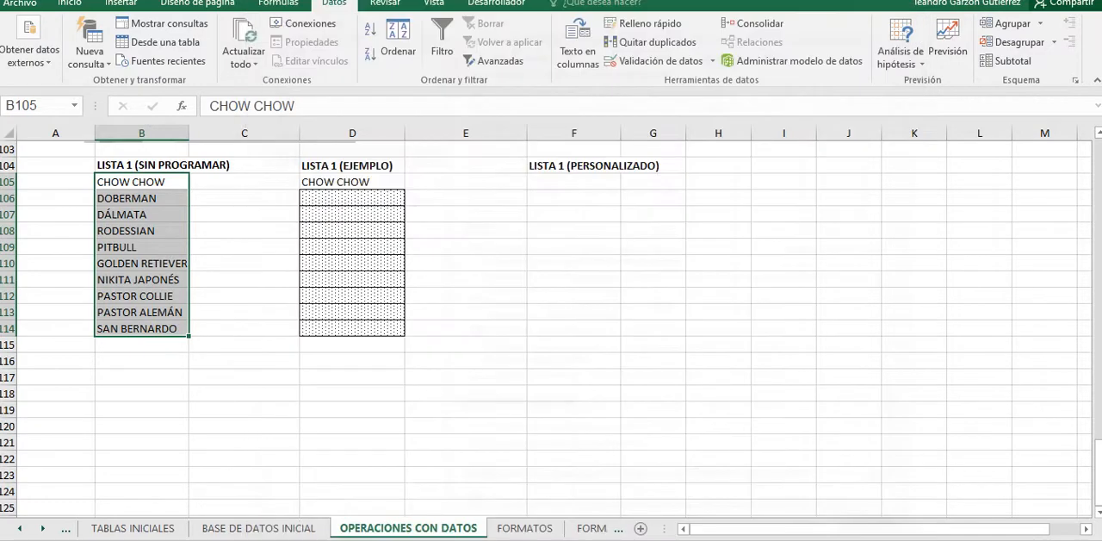
Step: Look through the advanced options from the editing settings down to the workbook calculation settings for the custom lists setting
scroll(551, 327, "up", 3)
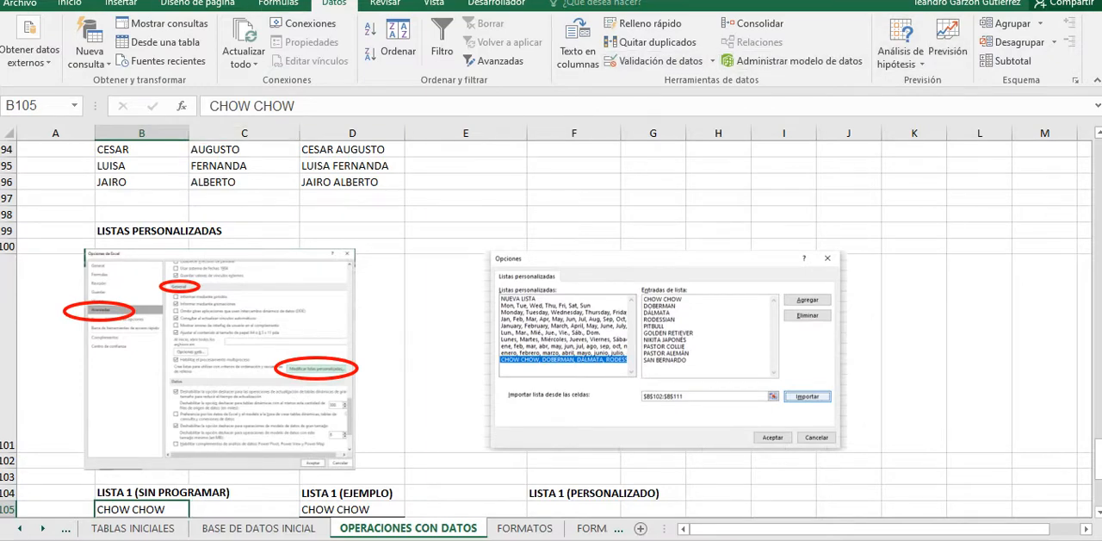
right_click(675, 64)
left_click(757, 116)
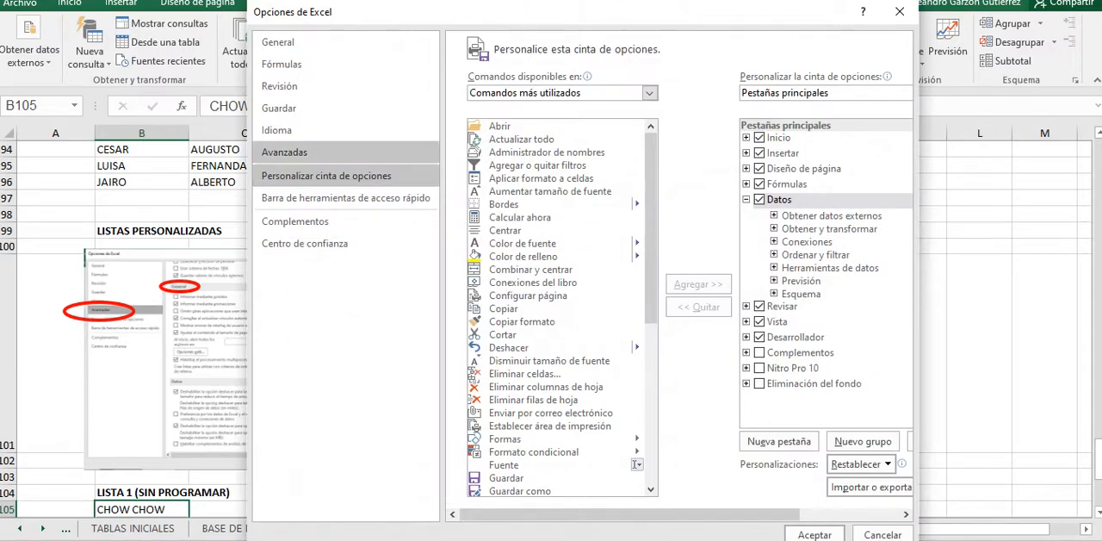
left_click(286, 153)
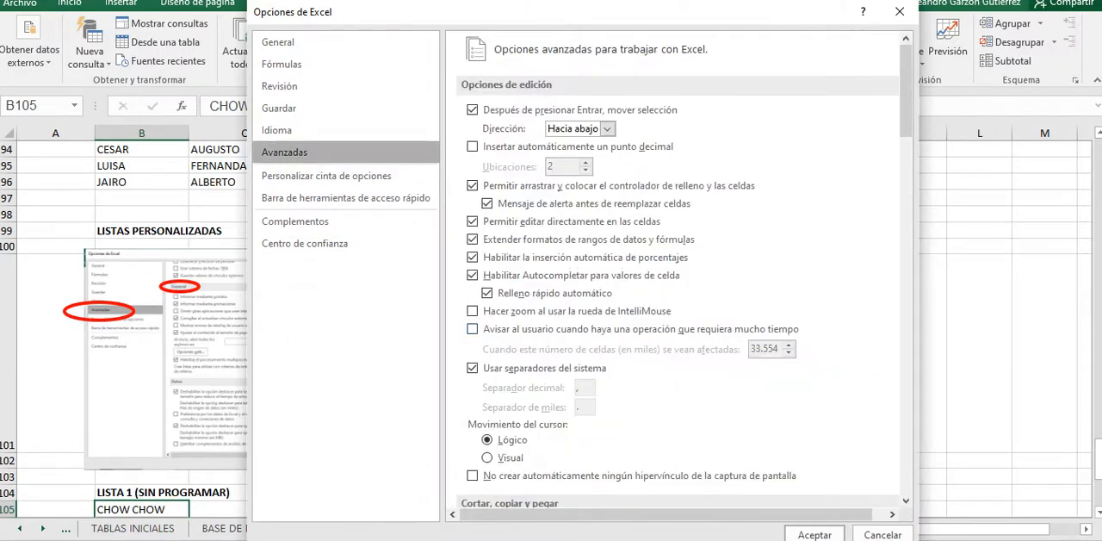
scroll(471, 328, "down", 3)
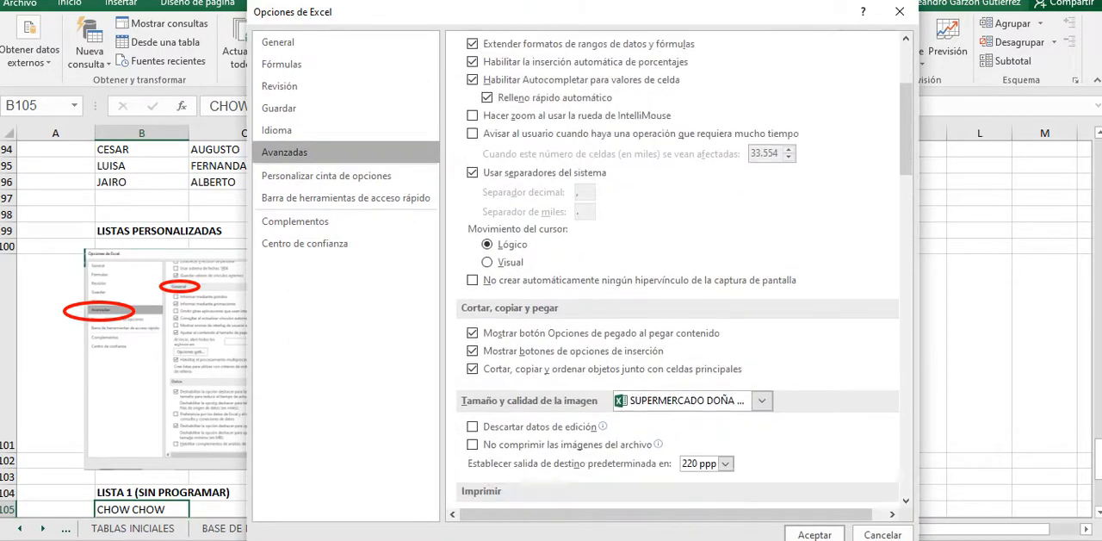
scroll(677, 270, "down", 2)
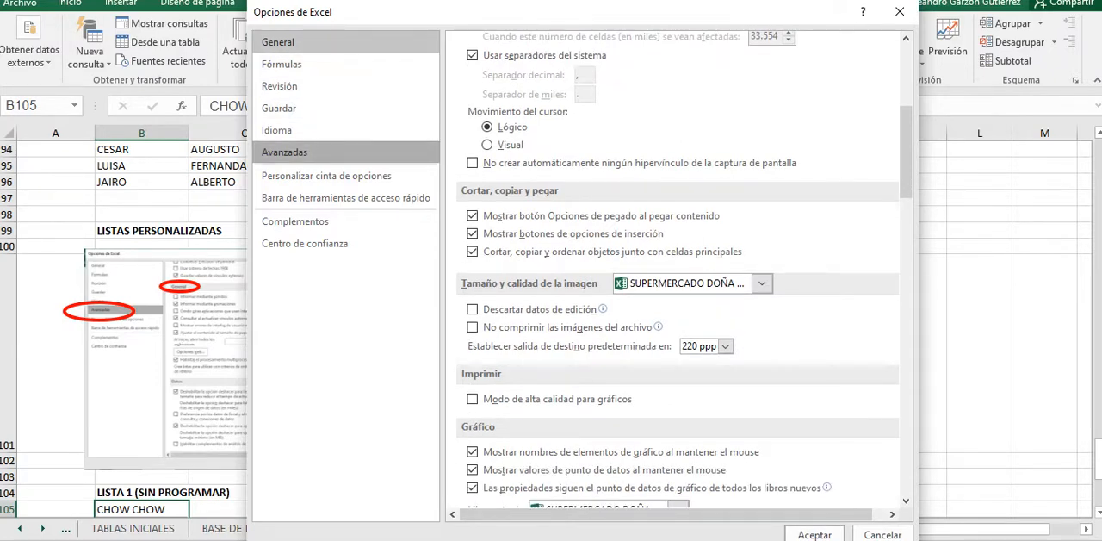
scroll(678, 269, "down", 3)
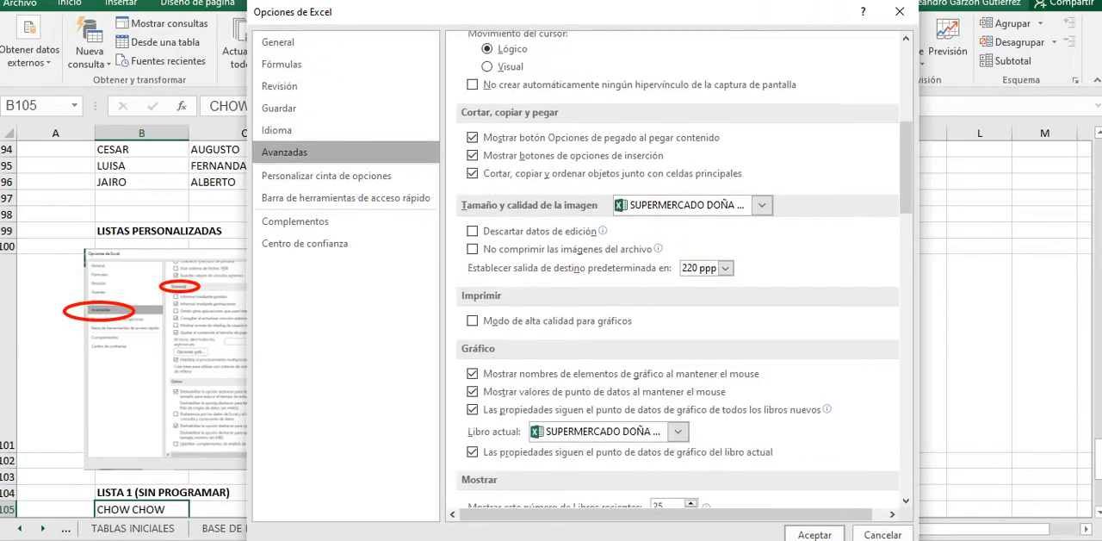
scroll(677, 270, "down", 4)
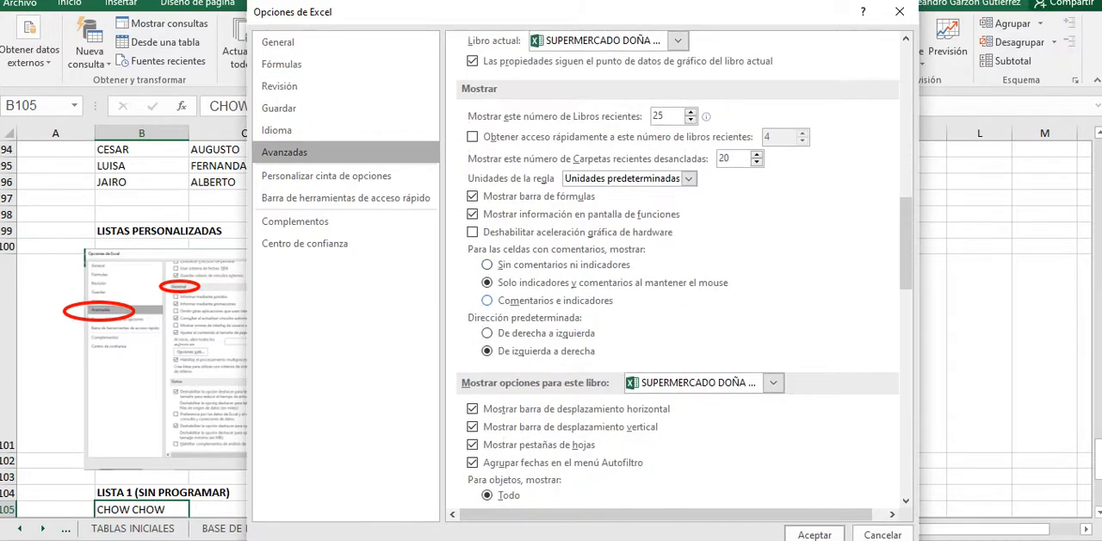
scroll(678, 270, "down", 3)
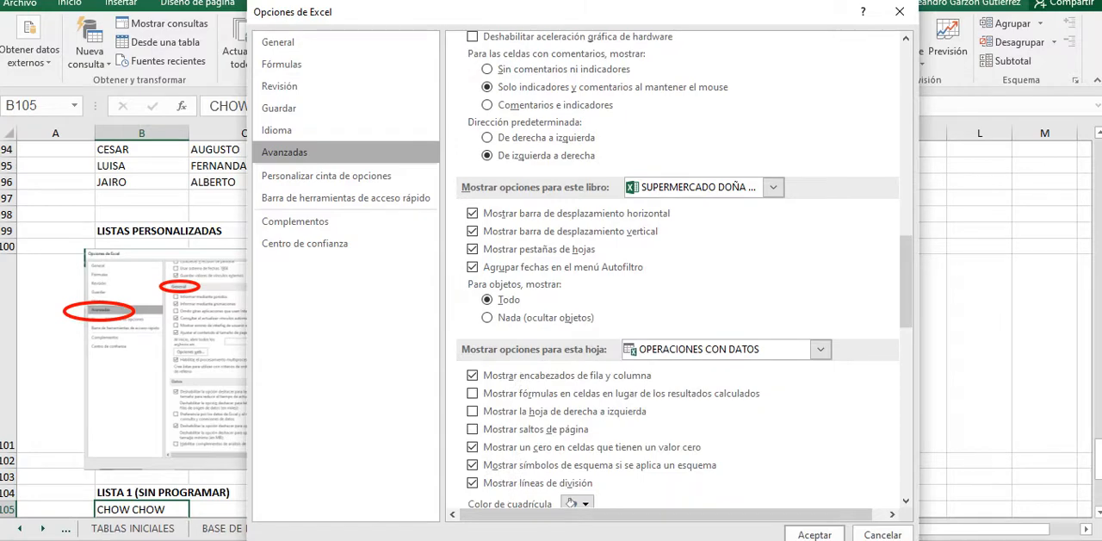
scroll(678, 271, "down", 1)
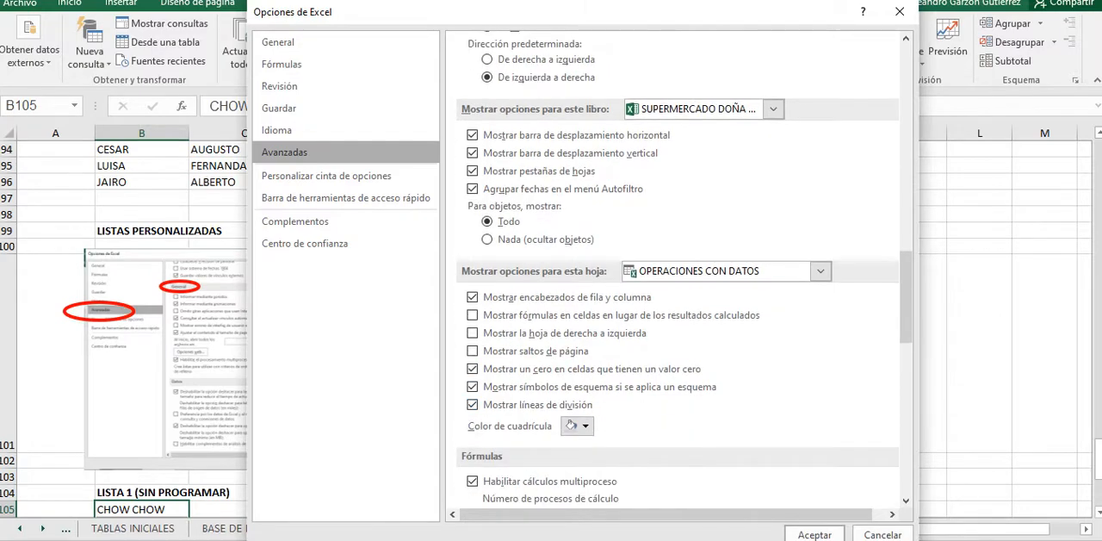
scroll(678, 270, "down", 1)
scroll(678, 270, "down", 4)
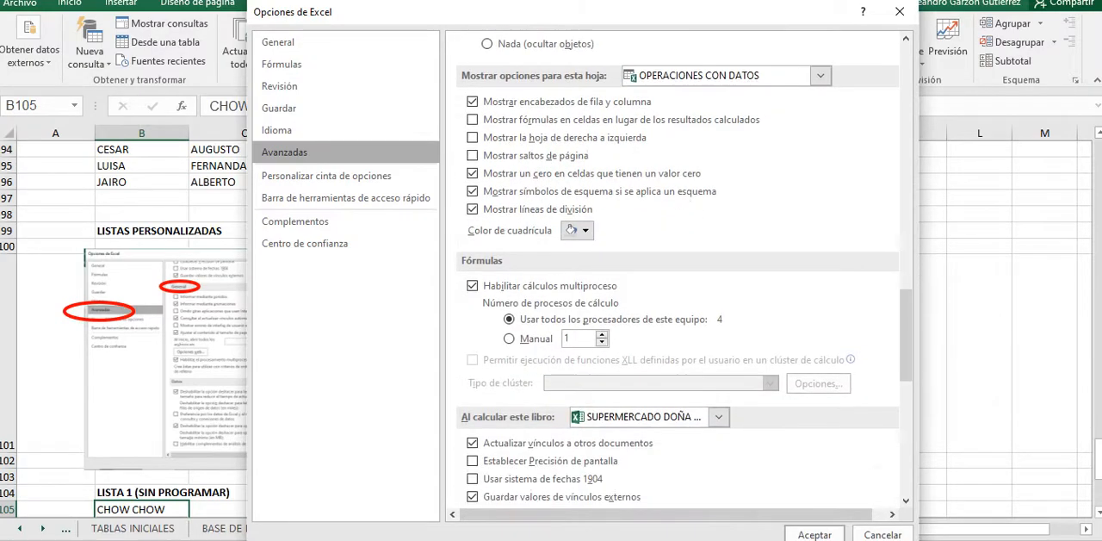
Step: Check the Fórmulas and General option categories for the custom lists setting, and close the options dialog without changes
left_click(281, 64)
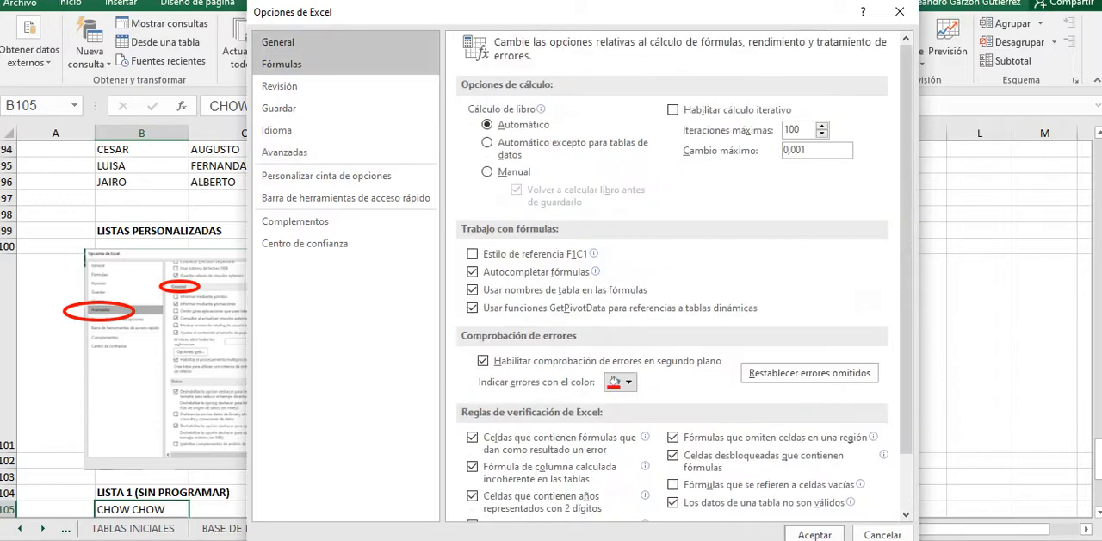
left_click(278, 43)
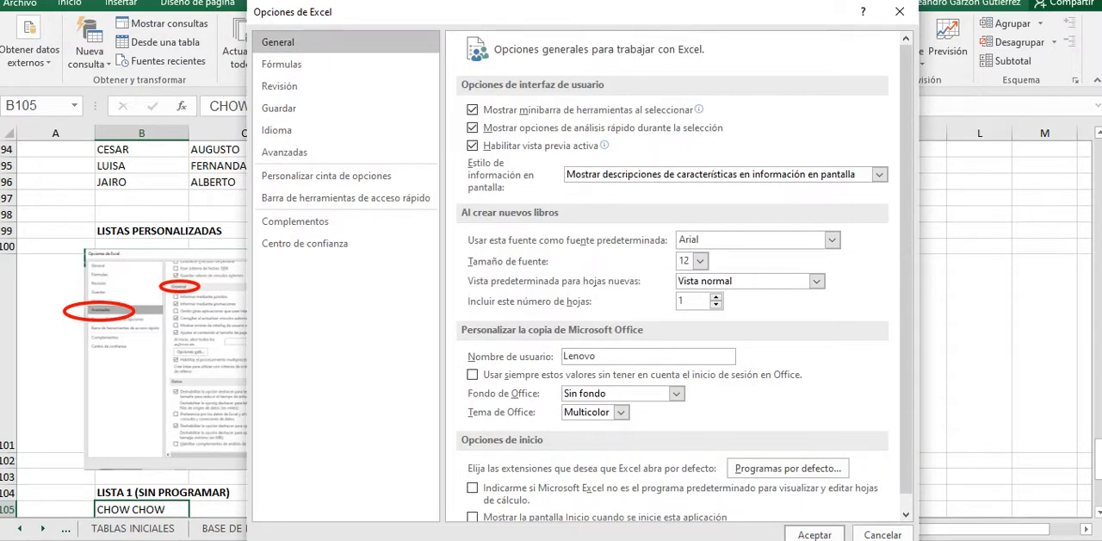
scroll(677, 275, "down", 1)
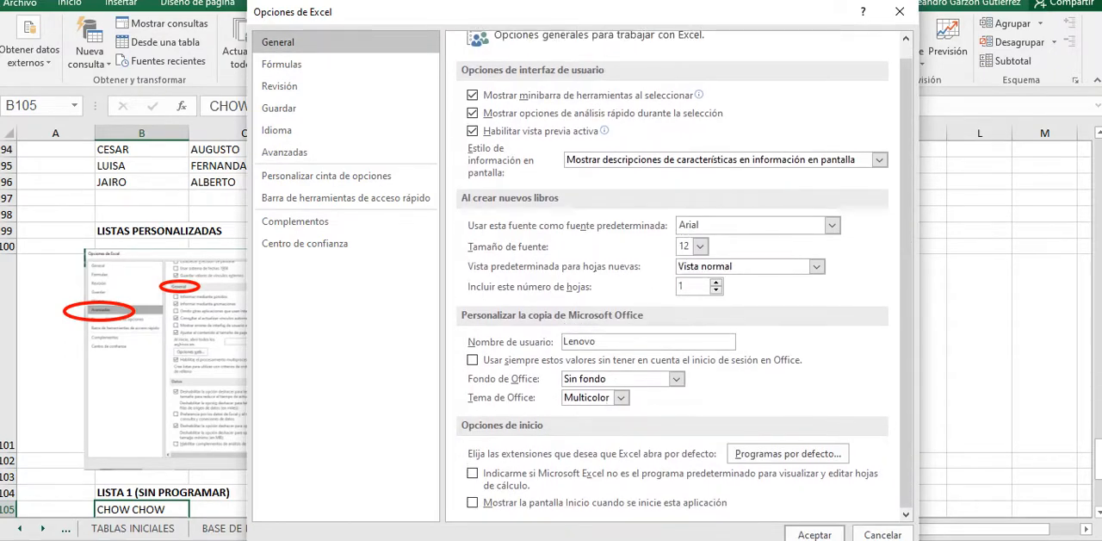
scroll(678, 276, "up", 1)
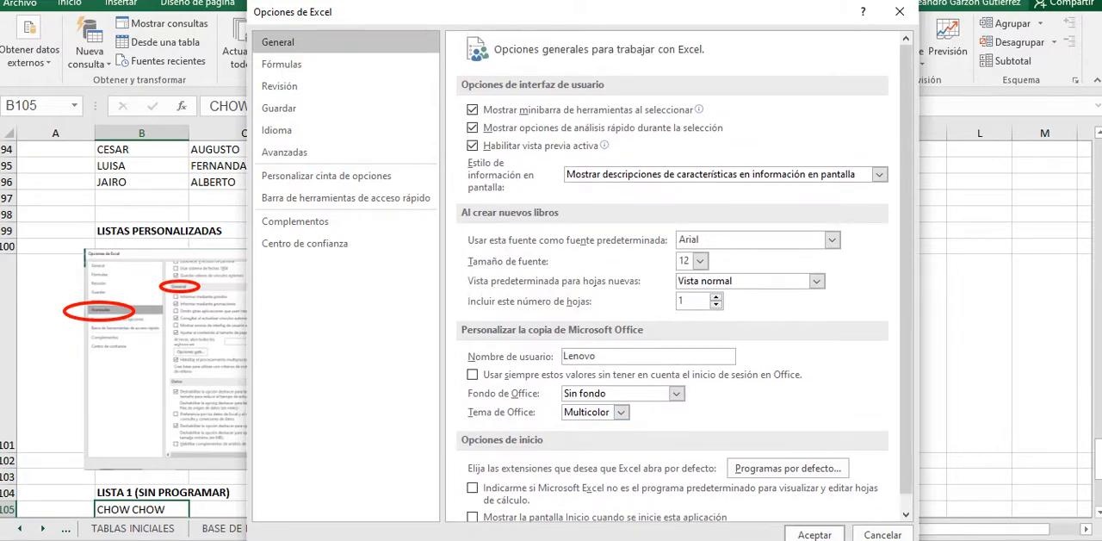
left_click(900, 12)
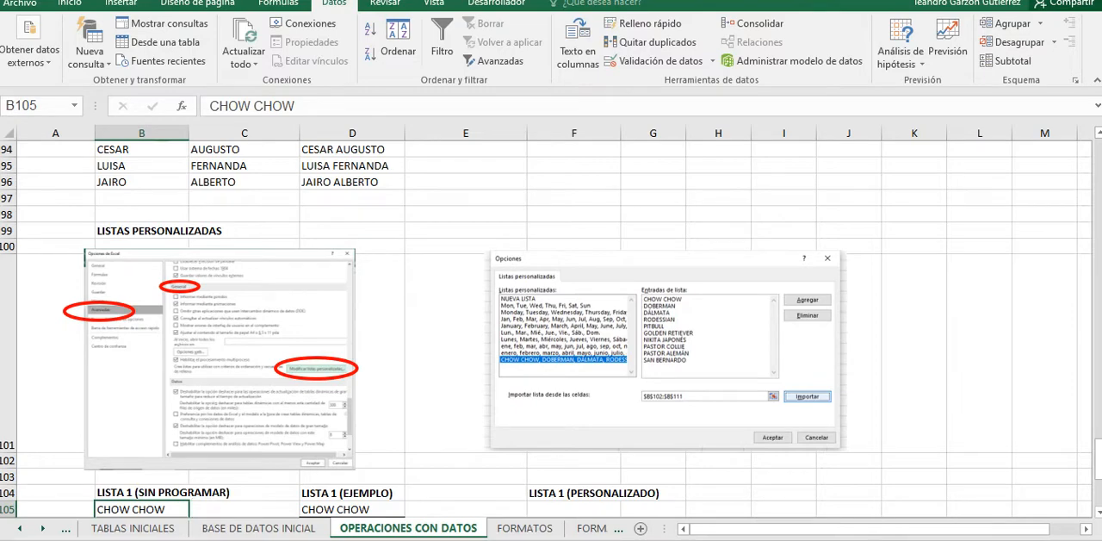
Step: Open the custom lists editor from the General section of the advanced options
right_click(1088, 58)
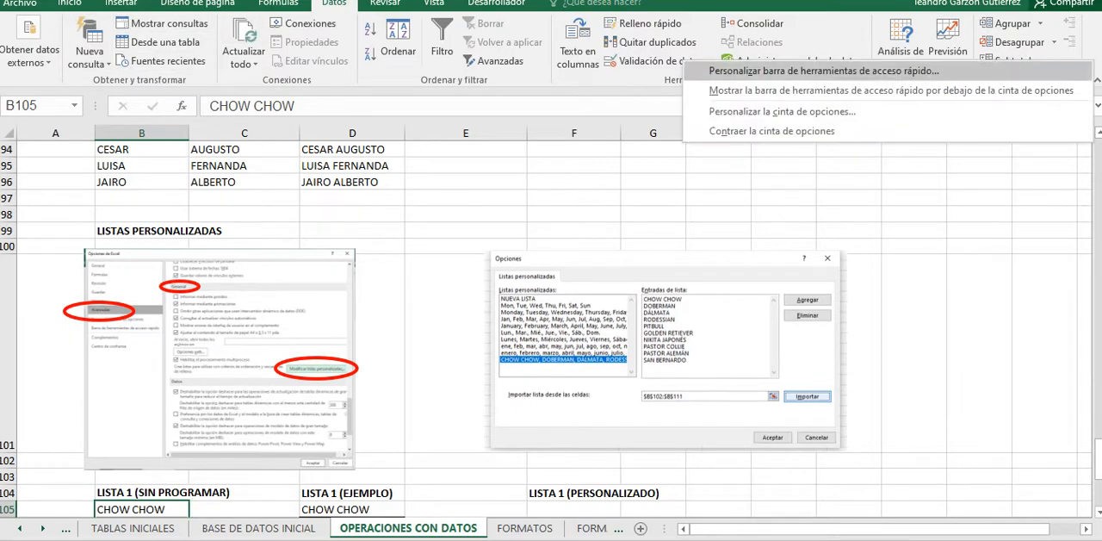
left_click(1051, 111)
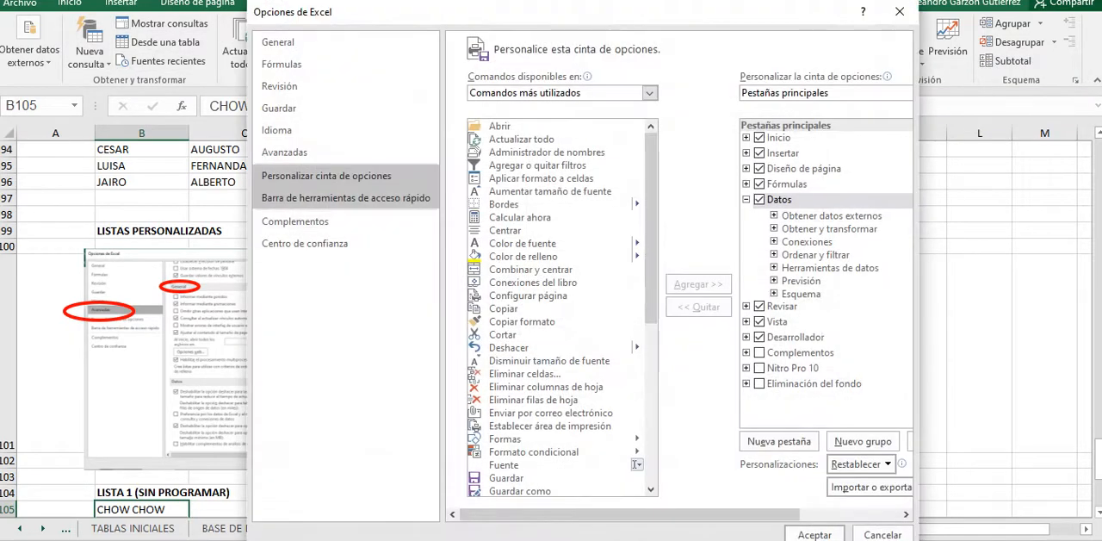
left_click(285, 153)
scroll(678, 273, "down", 3)
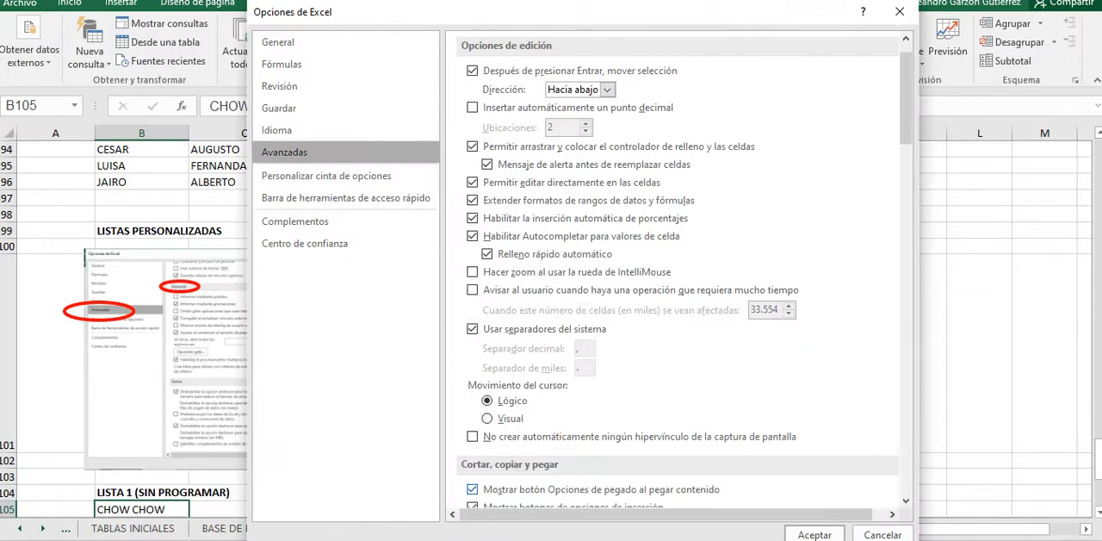
scroll(677, 273, "down", 5)
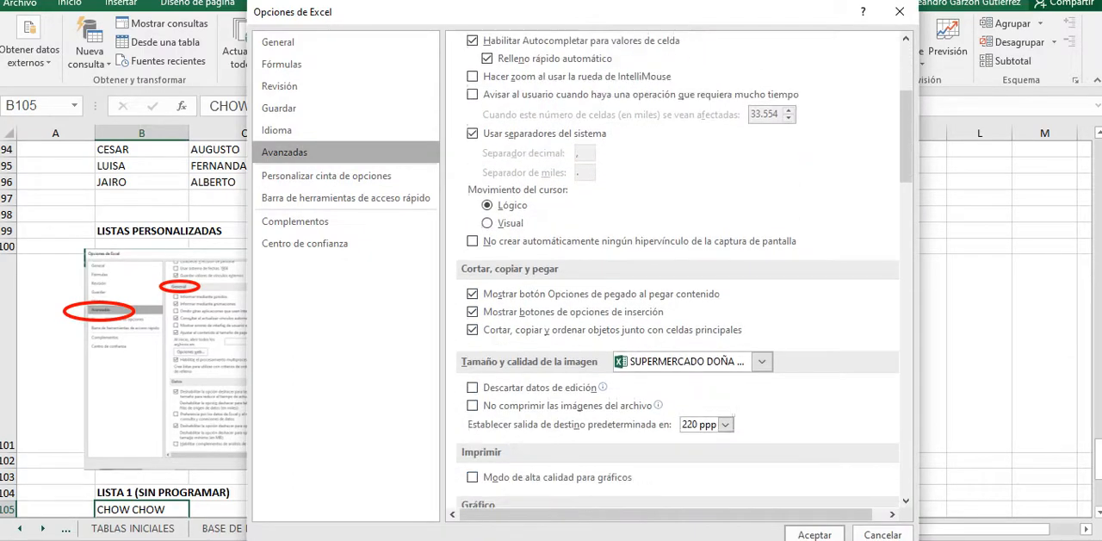
scroll(677, 273, "down", 4)
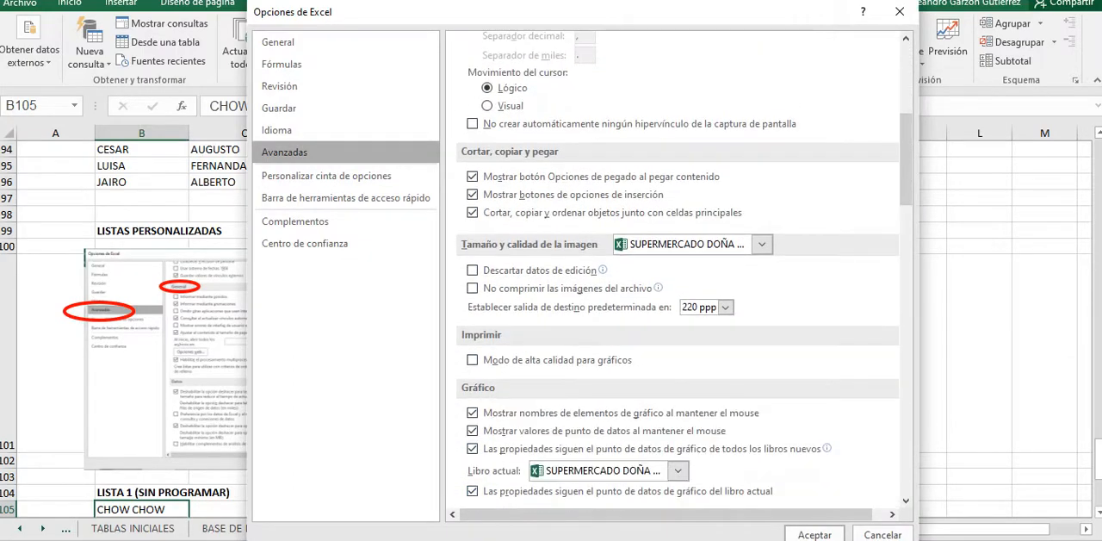
scroll(677, 273, "down", 6)
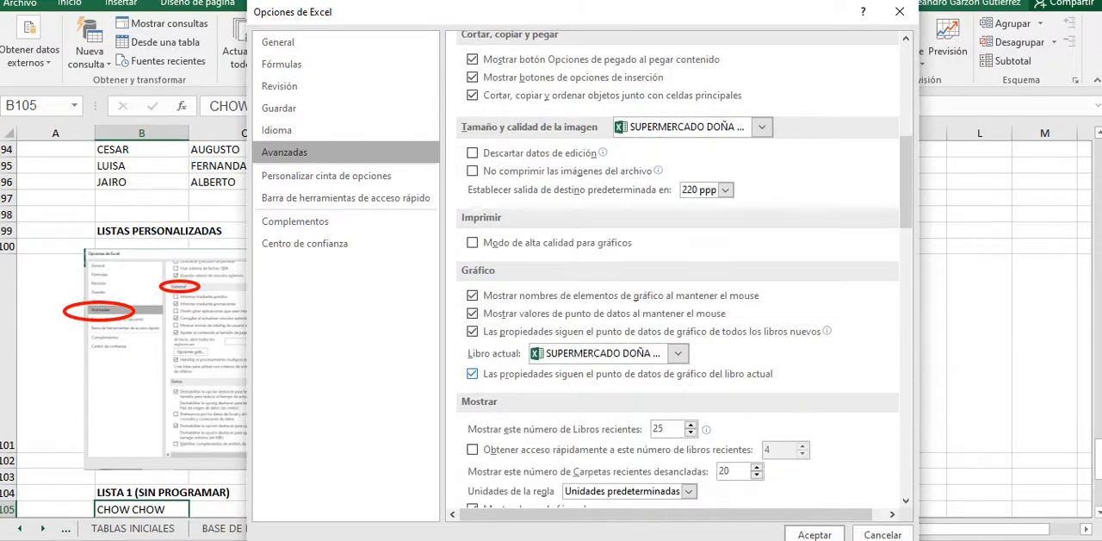
scroll(571, 464, "down", 9)
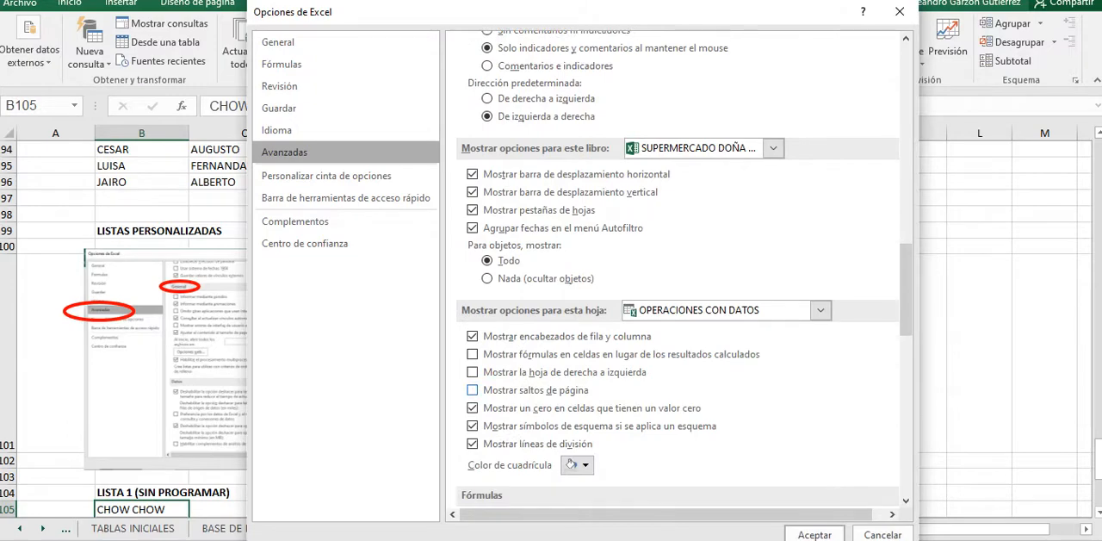
scroll(570, 464, "down", 6)
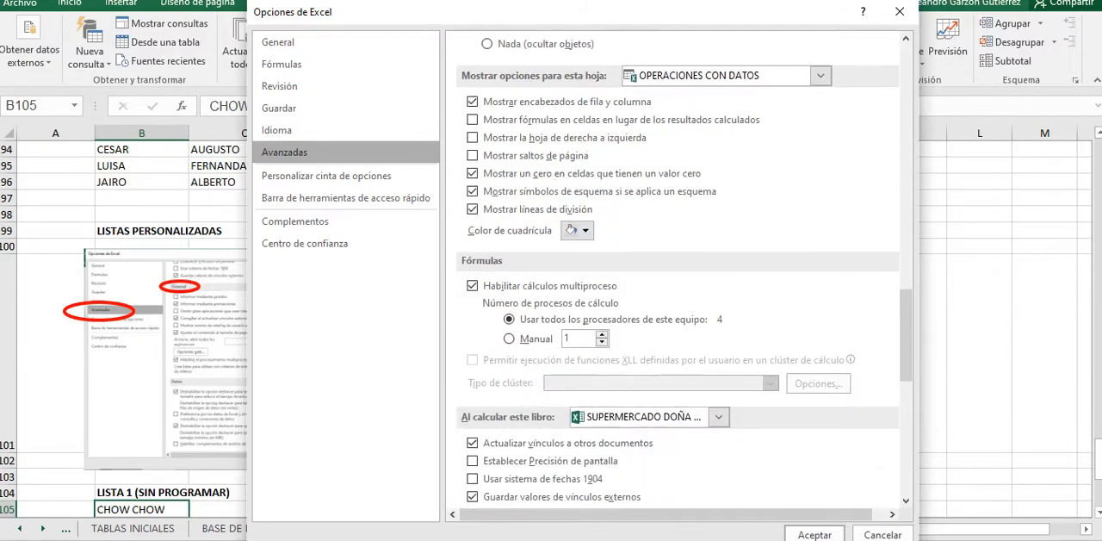
scroll(571, 464, "down", 5)
scroll(471, 388, "down", 1)
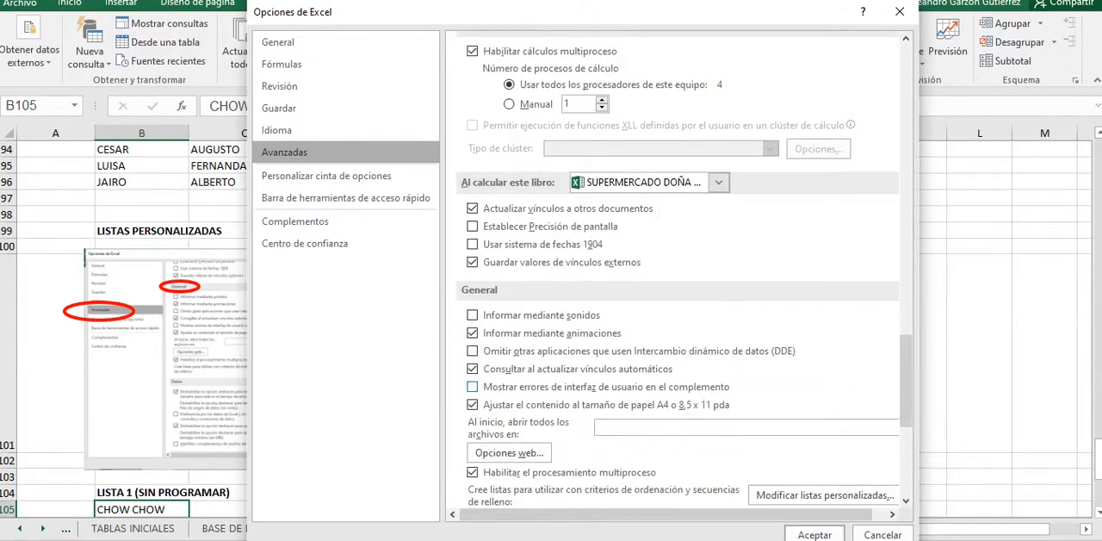
scroll(472, 388, "down", 1)
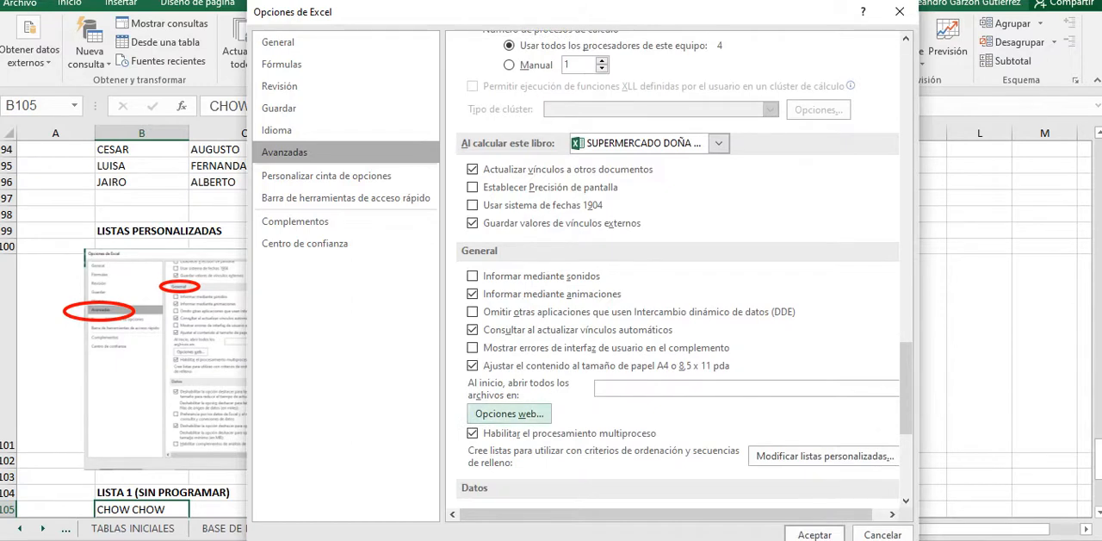
scroll(508, 413, "down", 1)
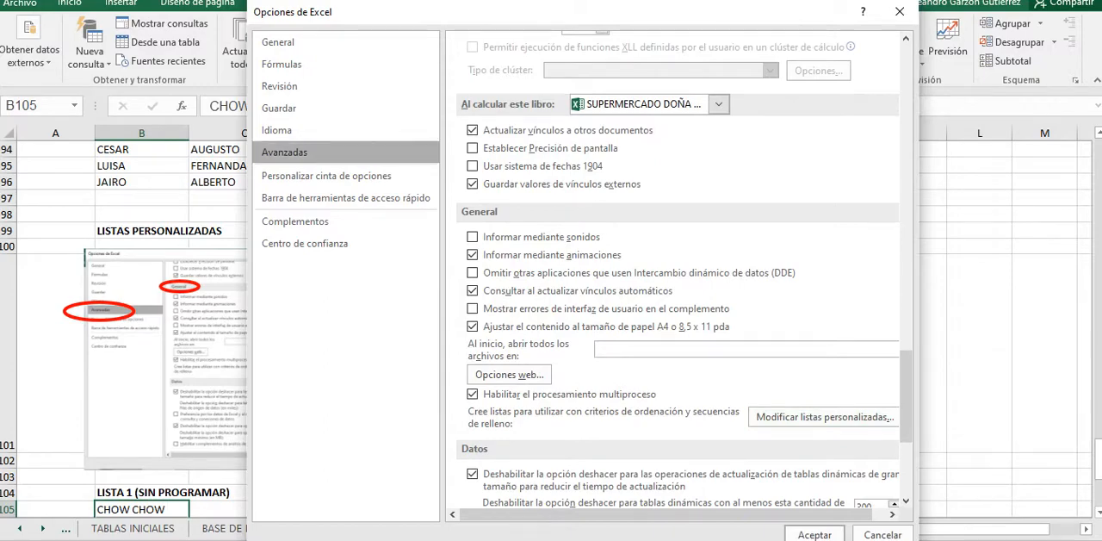
scroll(472, 309, "up", 4)
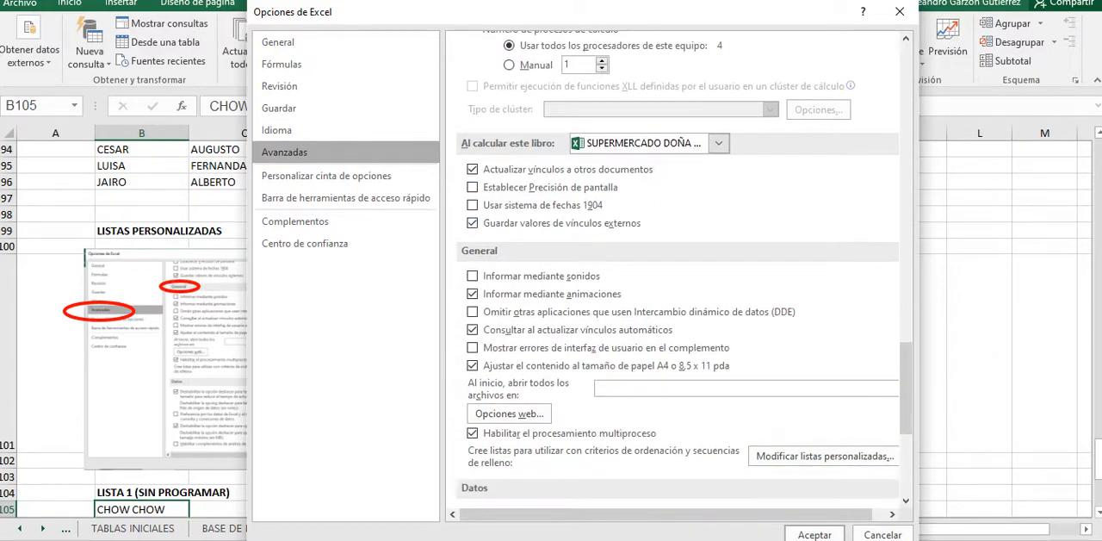
scroll(472, 309, "down", 4)
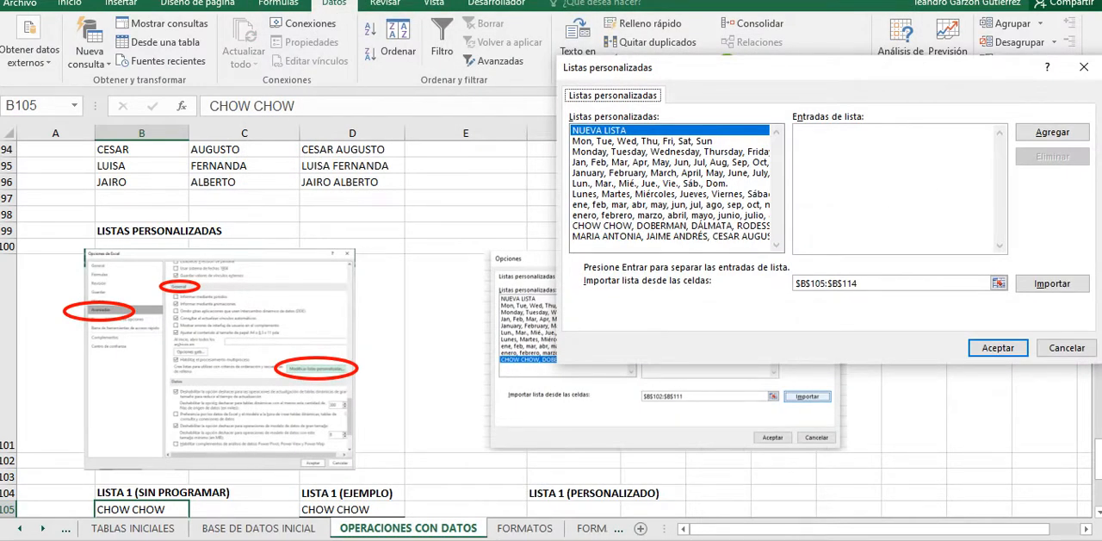
Step: With NUEVA LISTA chosen, set the import range to the dog breeds in $B$105:$B$114 and import them as a custom list
left_click(642, 141)
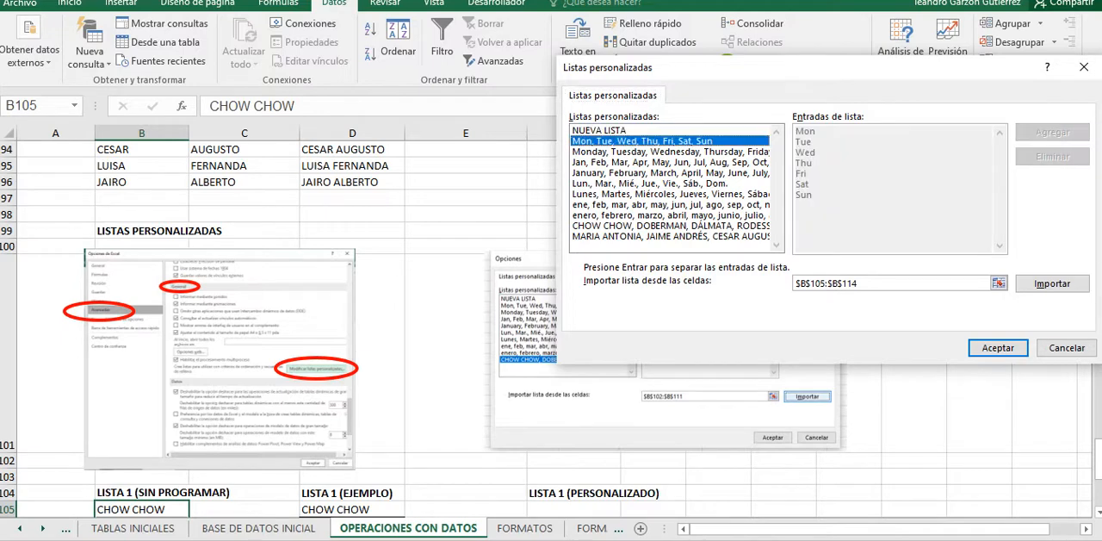
left_click(641, 130)
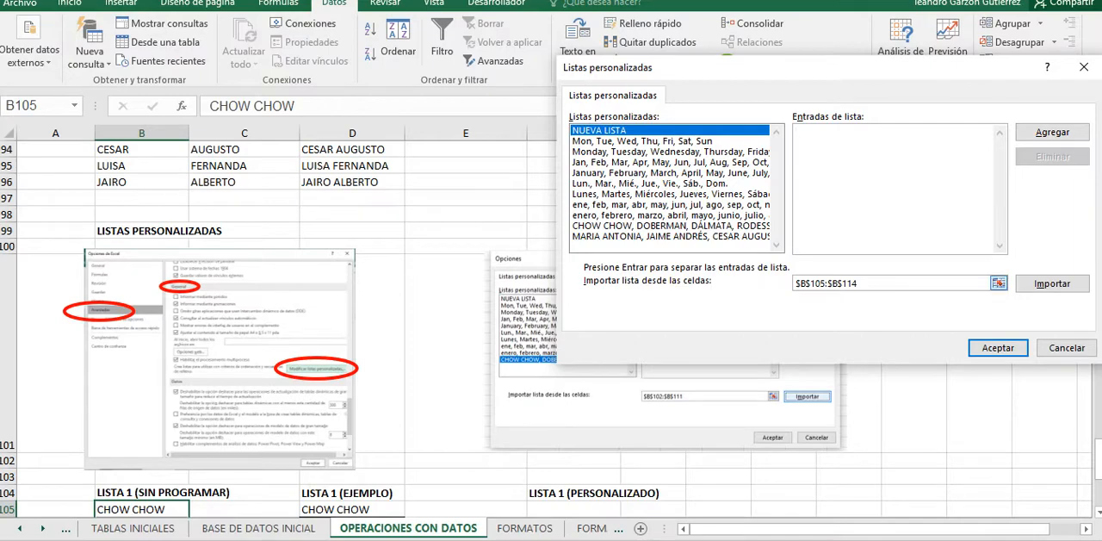
left_click(998, 284)
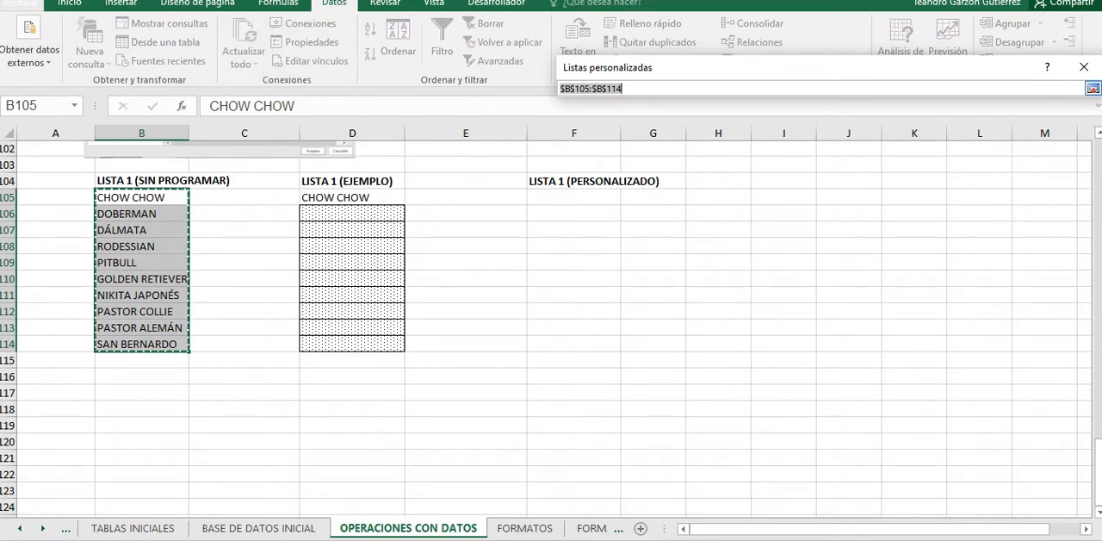
left_click_drag(142, 198, 142, 344)
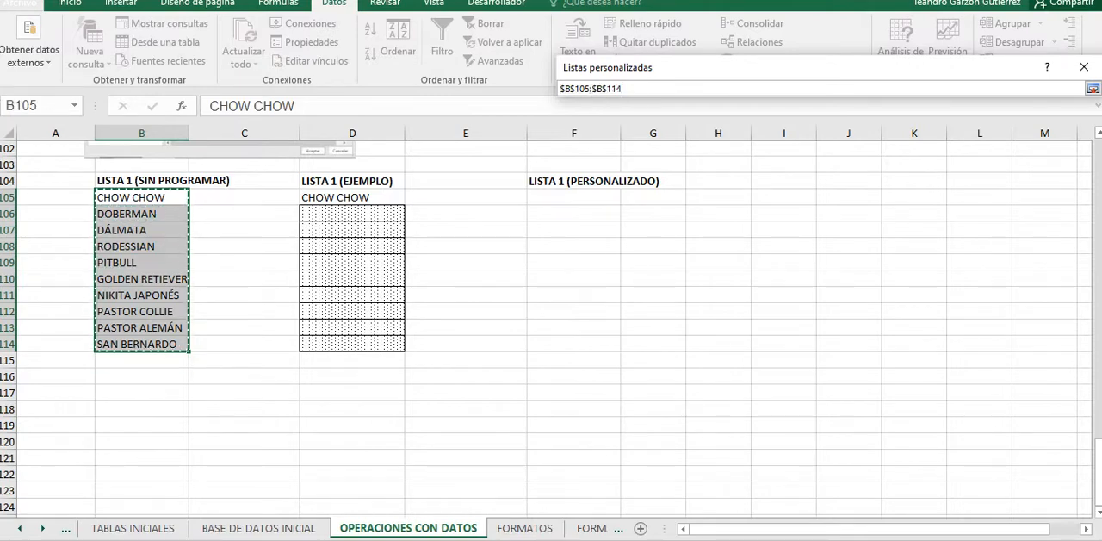
left_click(1093, 88)
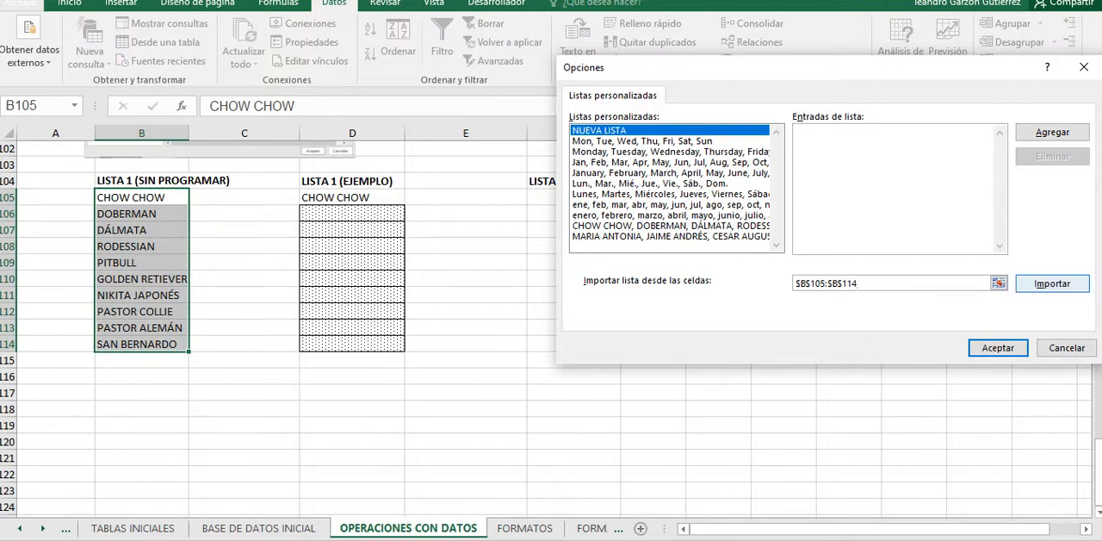
left_click(1052, 284)
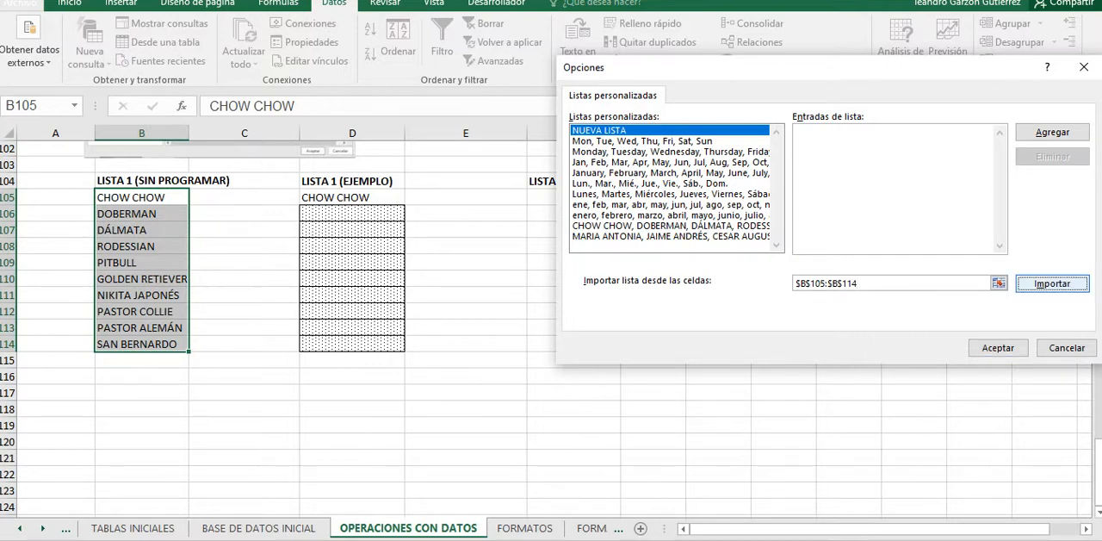
left_click(887, 185)
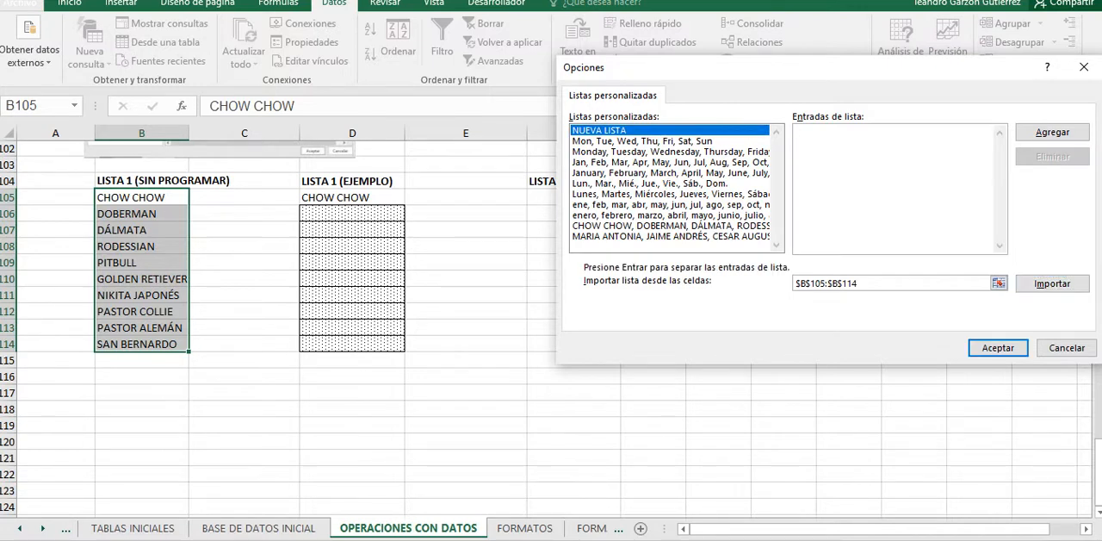
Step: Try importing $B$105:$B$114 again, inspect the entries of the CHOW CHOW custom list, and close the options without accepting
left_click(1052, 283)
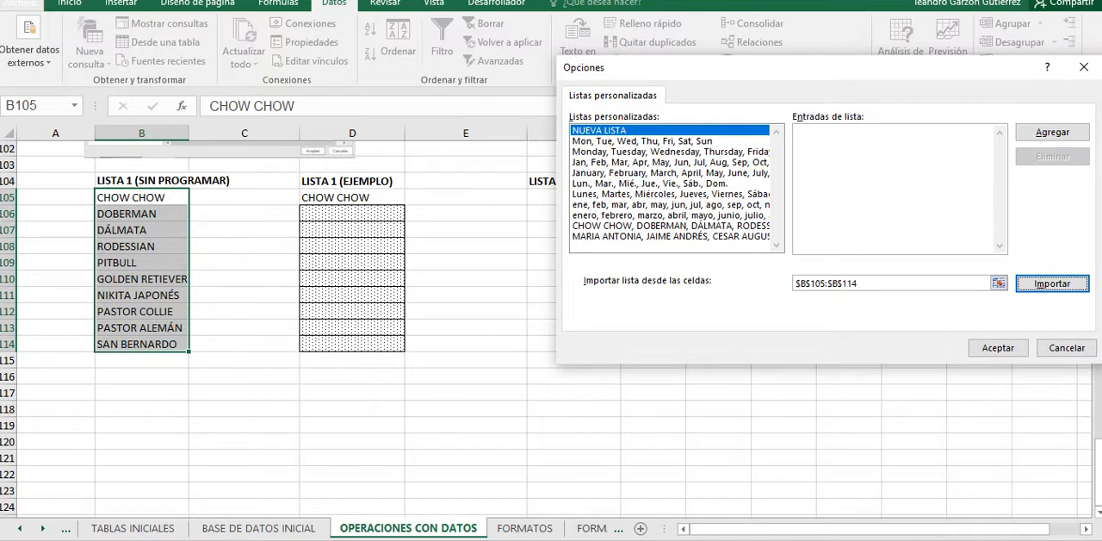
left_click(896, 188)
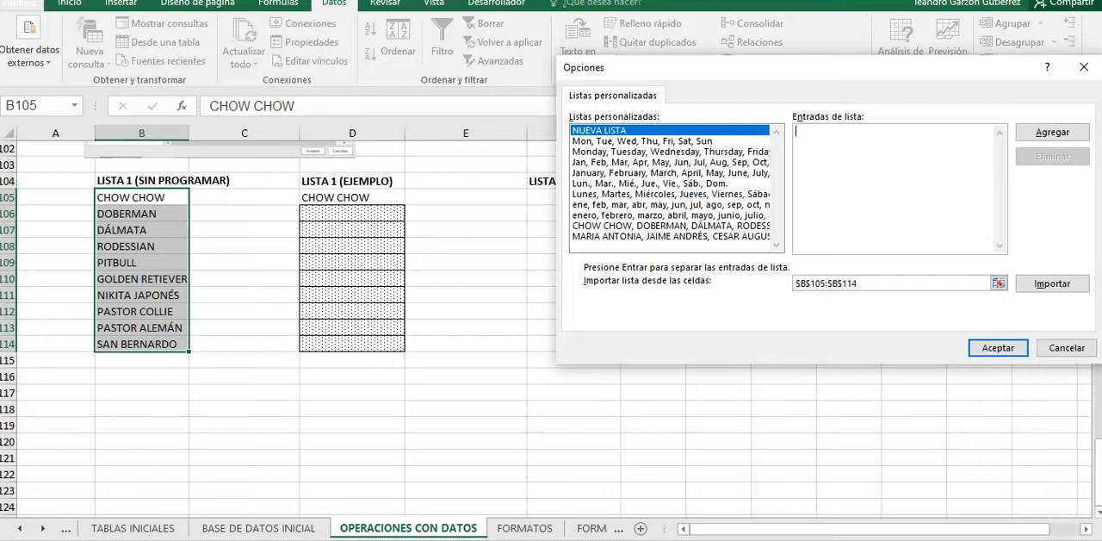
left_click(671, 226)
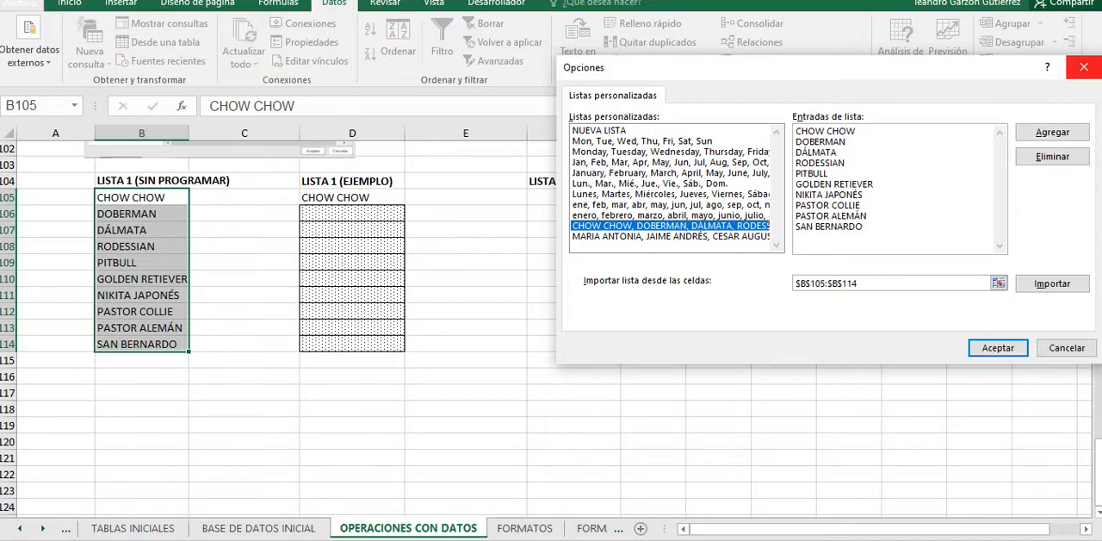
left_click(1084, 67)
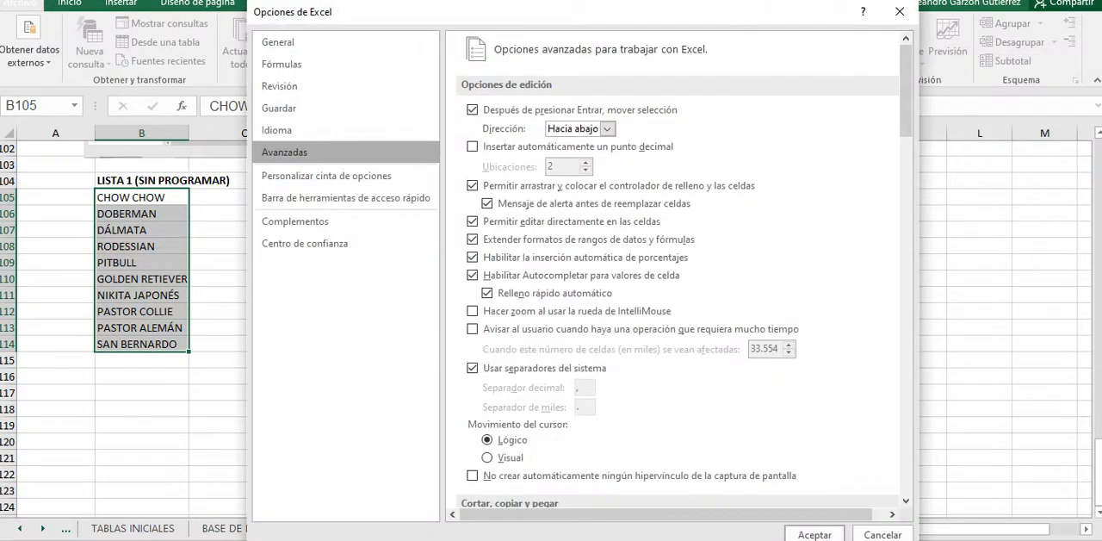
left_click(900, 11)
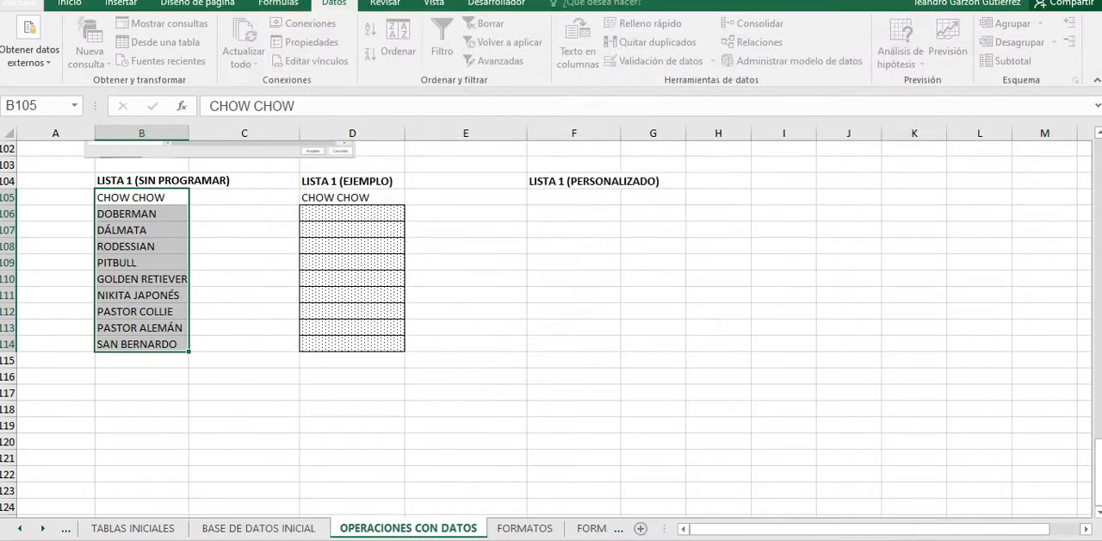
Step: Select cell F106 in the column headed LISTA 1 (PERSONALIZADO)
left_click(573, 376)
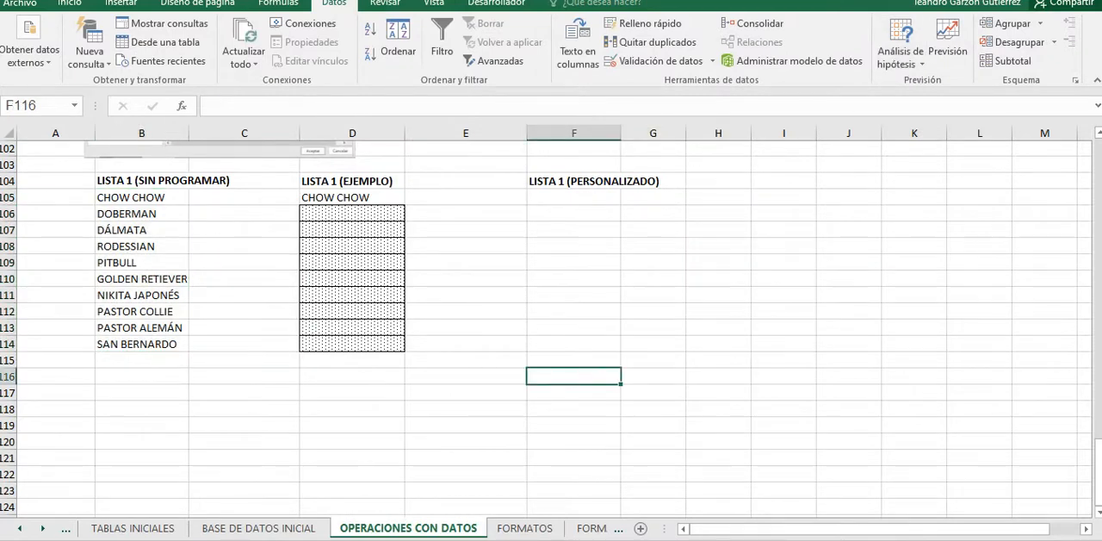
key("Up")
key("Up")
key("Up")
key("Up")
key("Up")
key("Up")
key("Up")
key("Up")
key("Up")
key("Up")
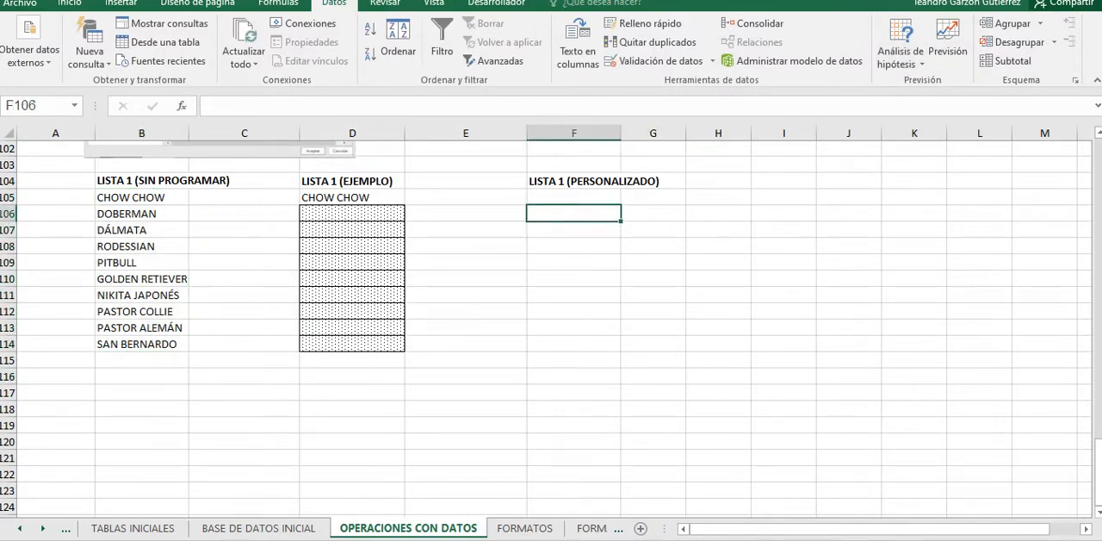
right_click(686, 51)
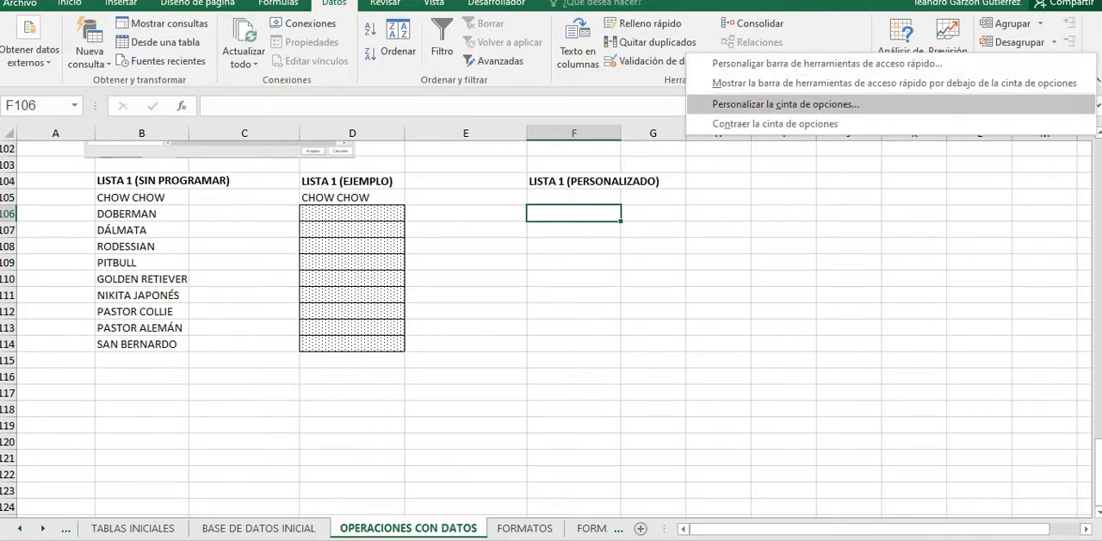
left_click(785, 105)
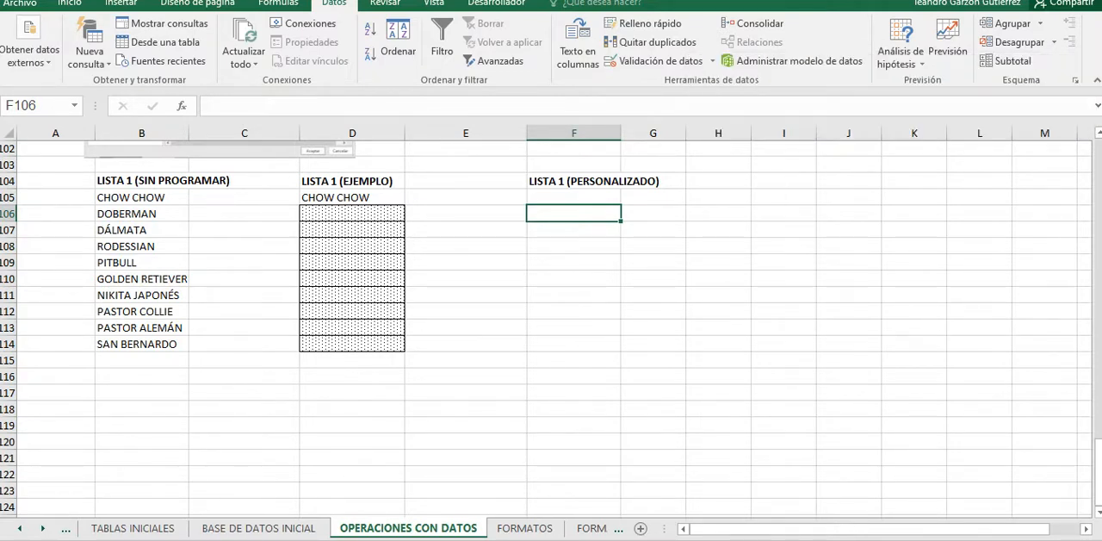
right_click(1089, 34)
left_click(787, 88)
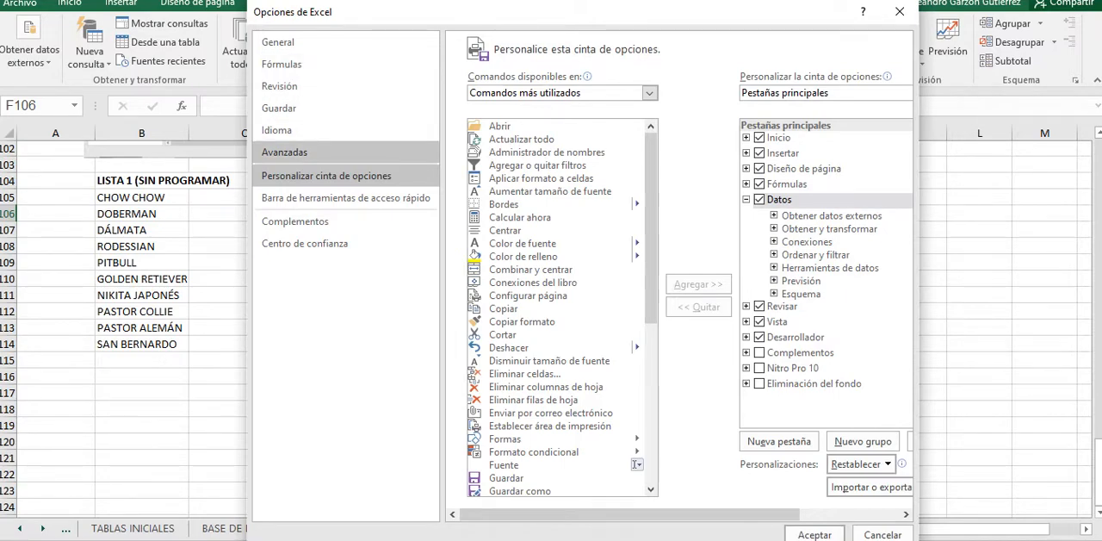
left_click(899, 11)
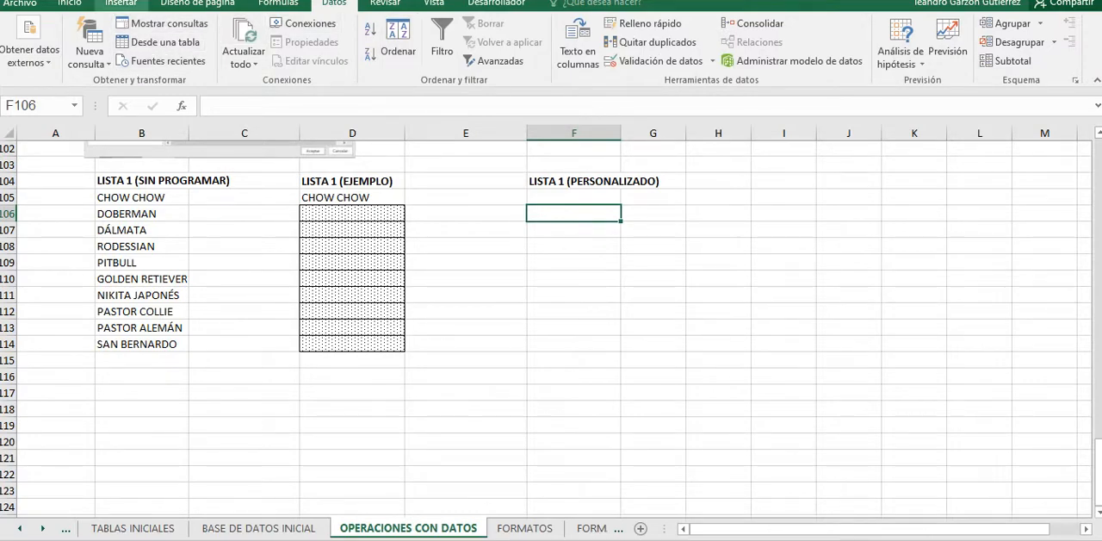
Step: Reopen the program options through ribbon customization and switch to the Avanzadas category
left_click(120, 3)
left_click(70, 2)
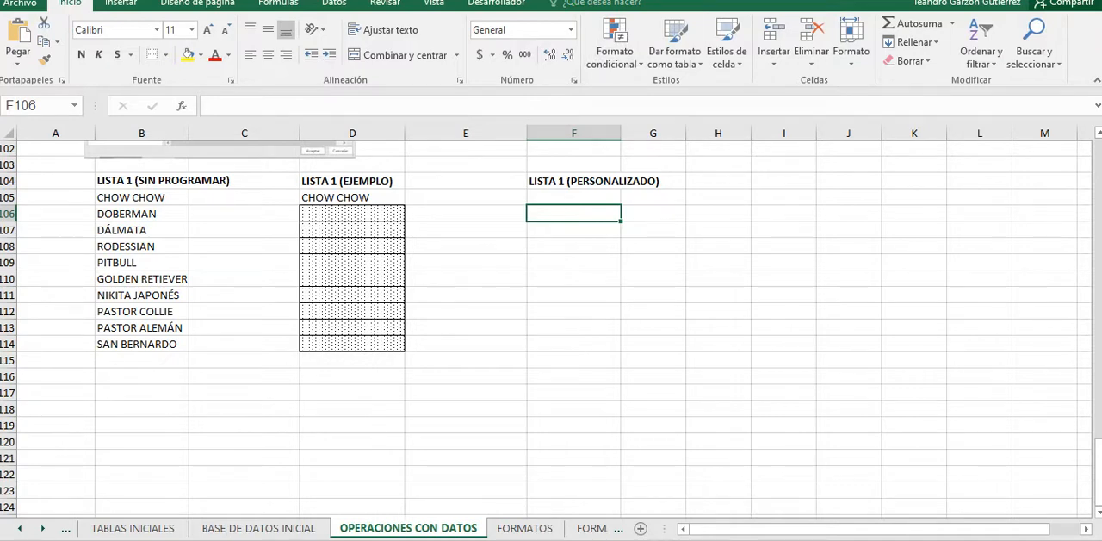
right_click(496, 67)
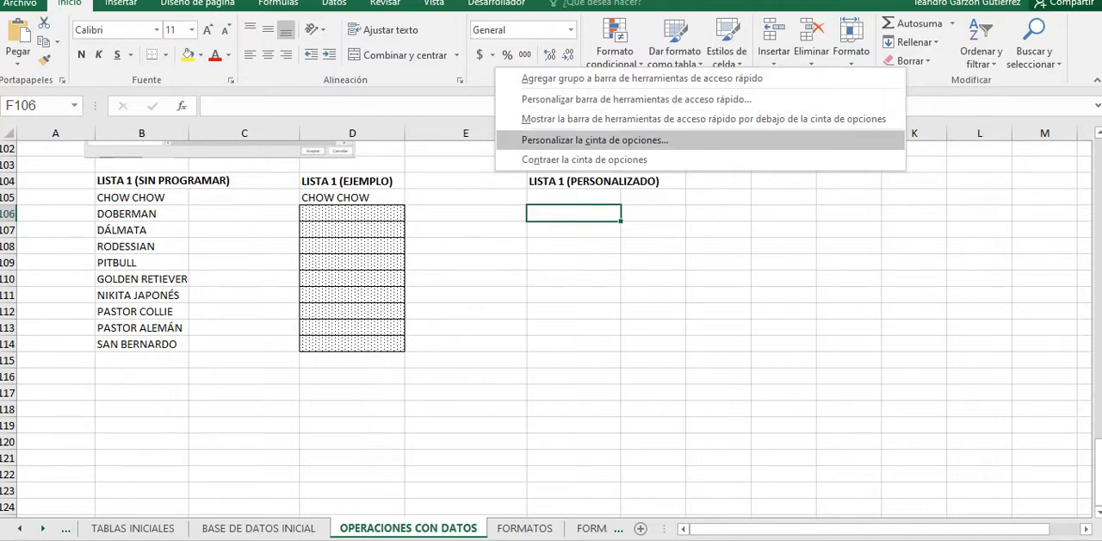
left_click(594, 139)
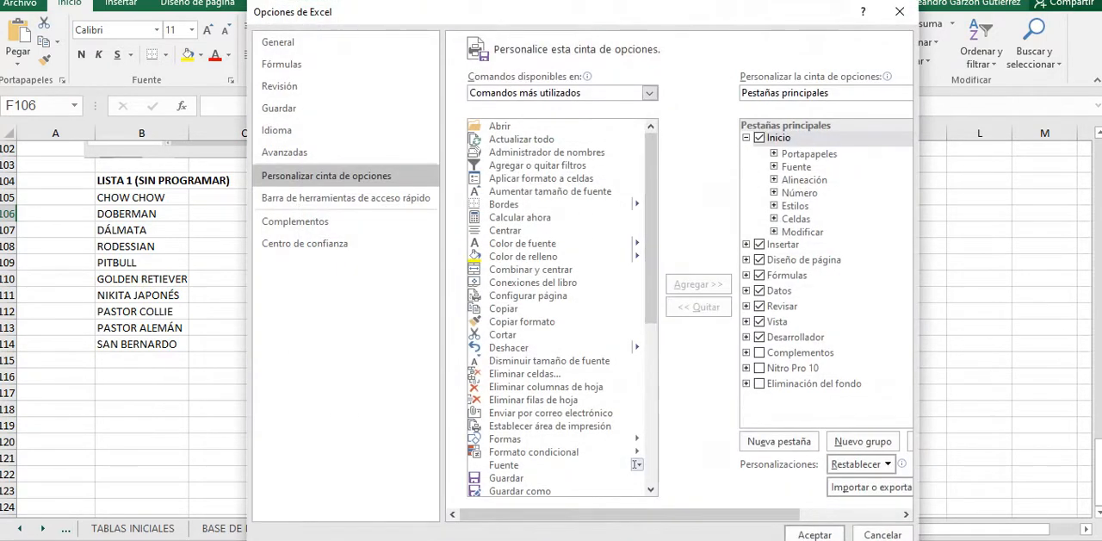
left_click_drag(353, 12, 383, 0)
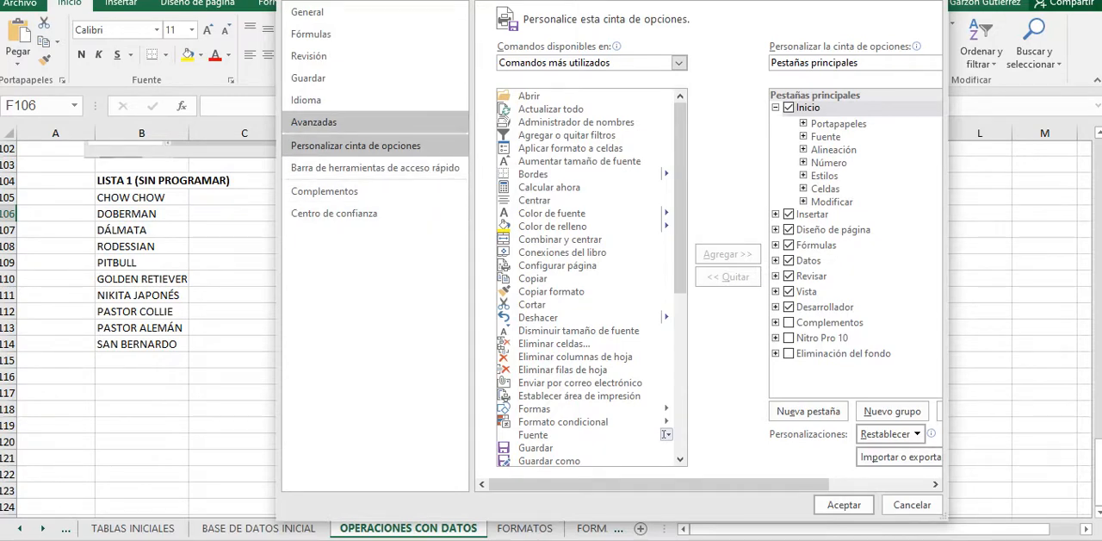
left_click(344, 122)
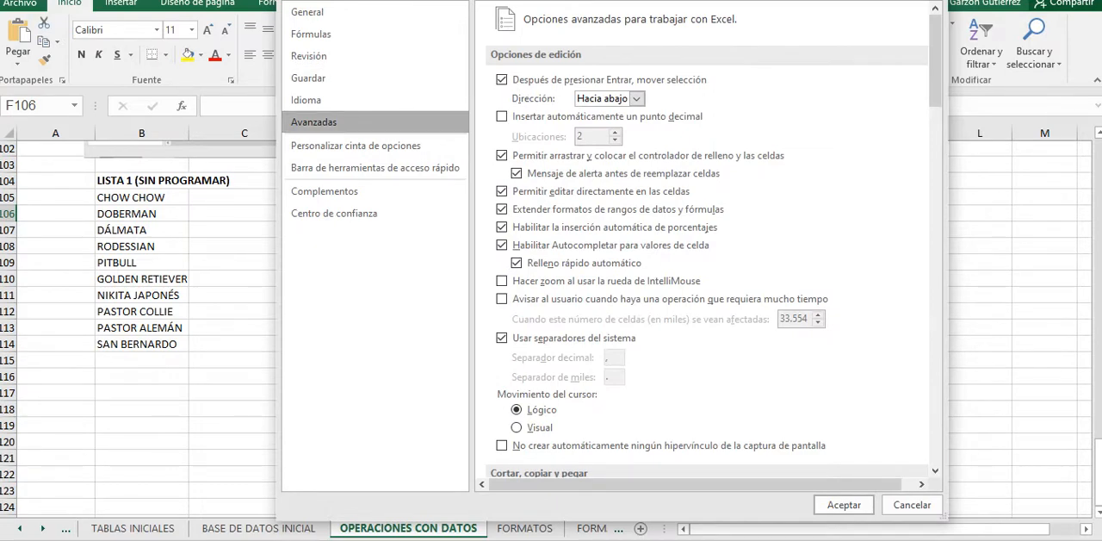
Step: Find the custom lists setting in the General section of the advanced options and open its editor
scroll(706, 241, "down", 4)
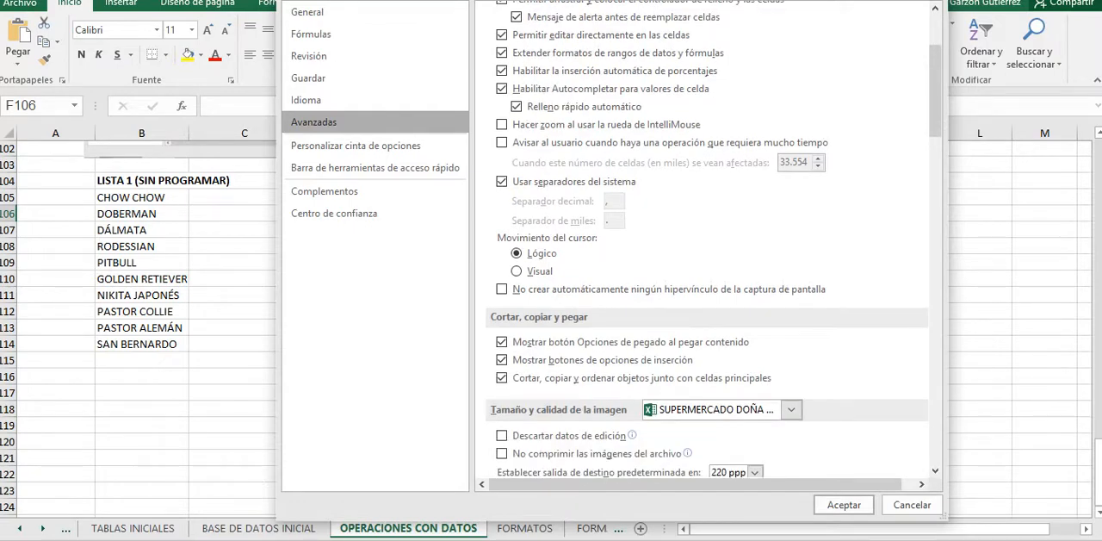
scroll(706, 241, "down", 5)
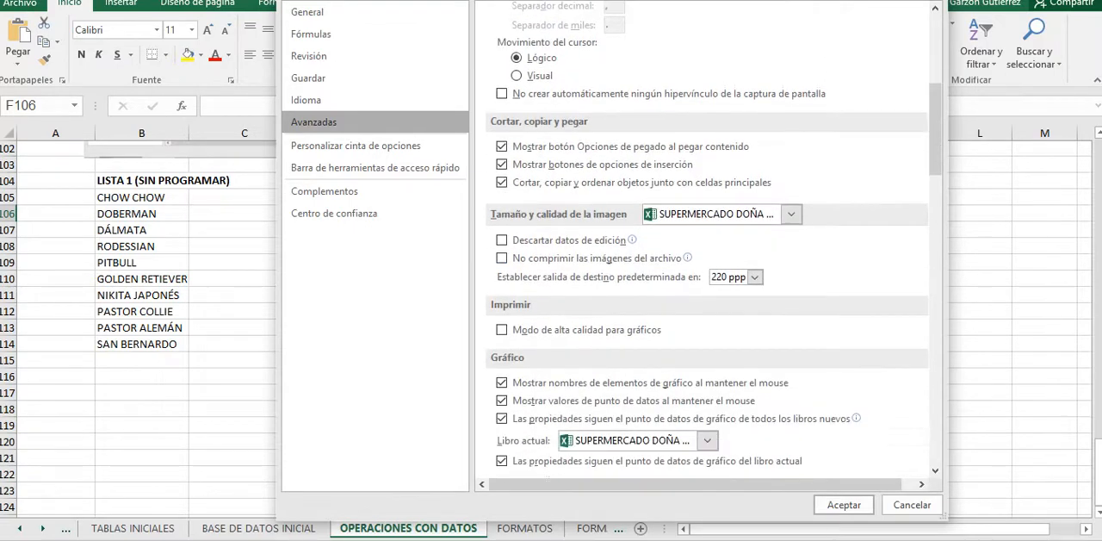
scroll(706, 241, "down", 2)
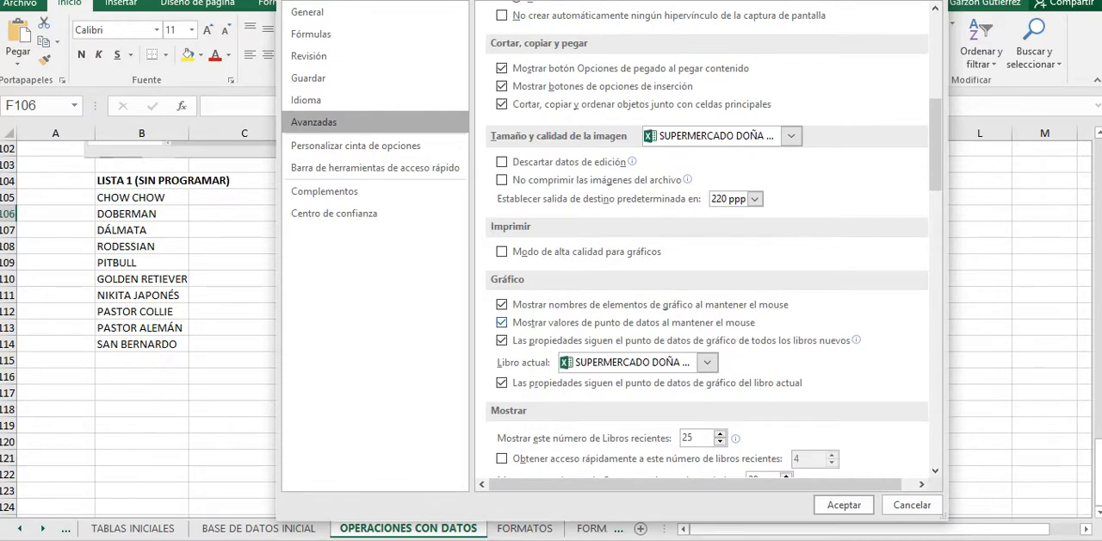
scroll(706, 241, "down", 1)
scroll(706, 241, "down", 3)
scroll(706, 241, "down", 4)
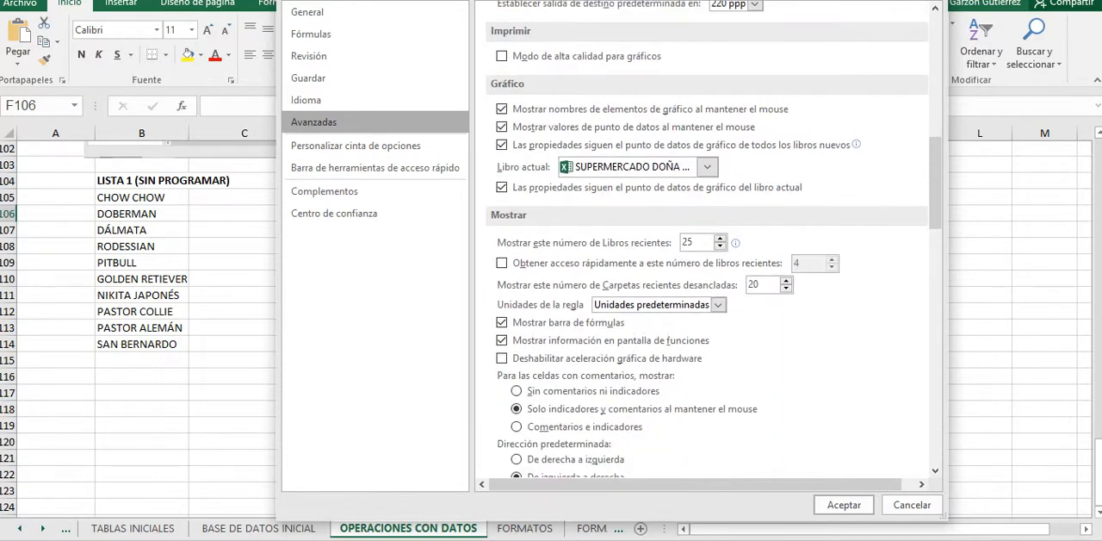
scroll(706, 241, "down", 1)
scroll(706, 241, "down", 2)
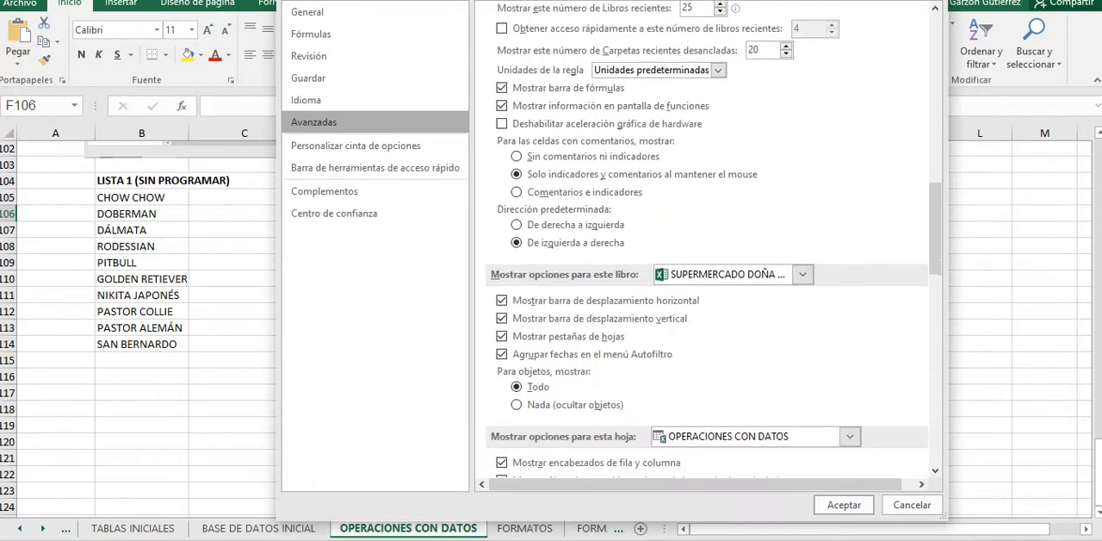
scroll(706, 241, "down", 1)
scroll(706, 241, "down", 3)
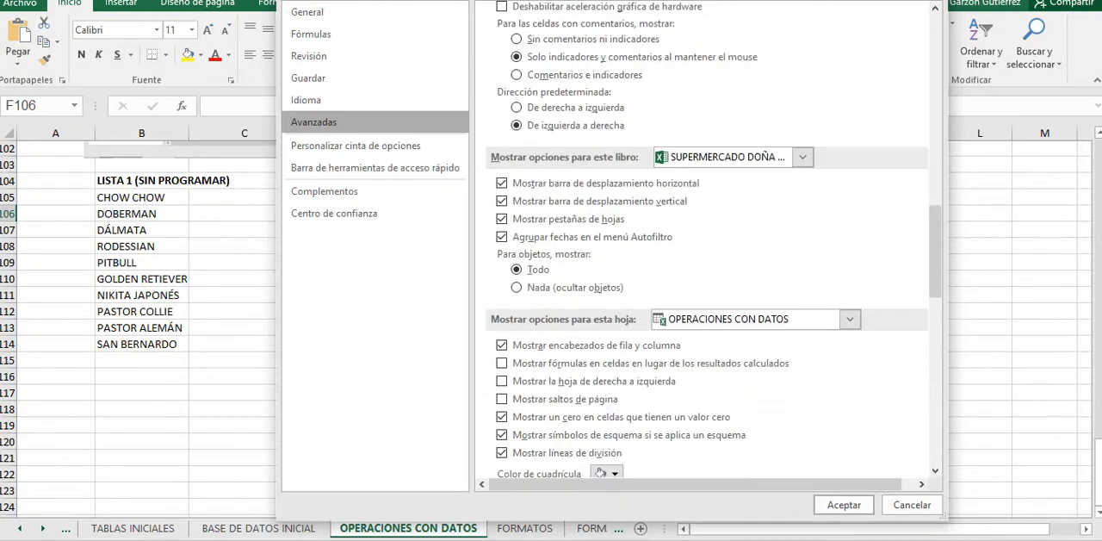
scroll(706, 241, "down", 5)
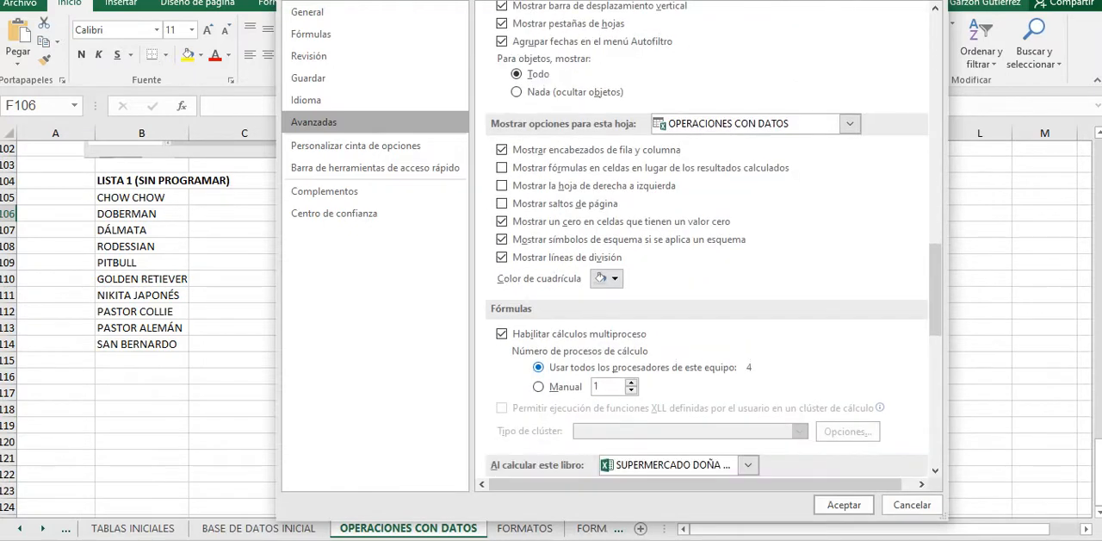
scroll(706, 241, "down", 5)
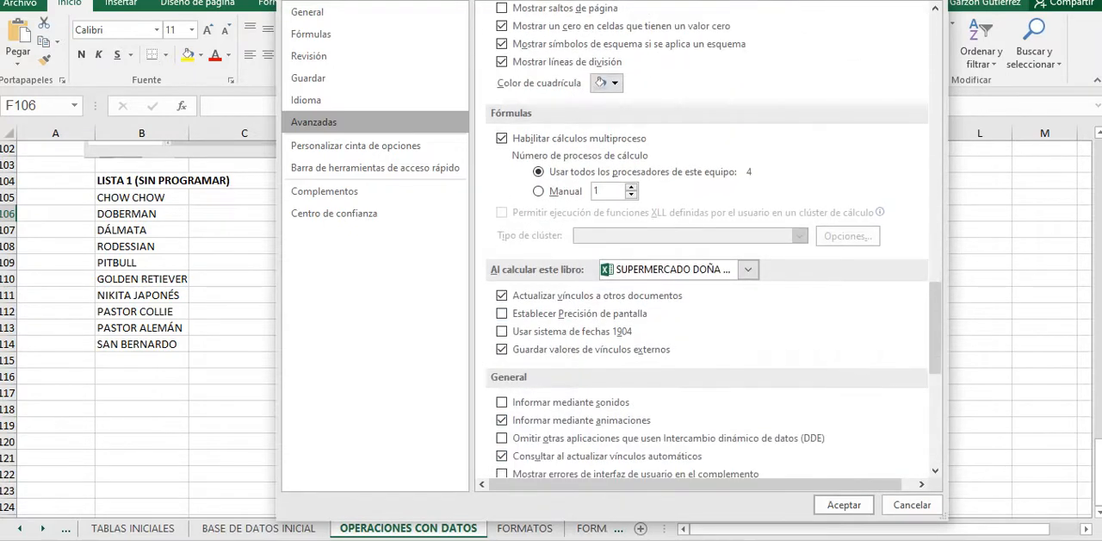
scroll(706, 241, "down", 5)
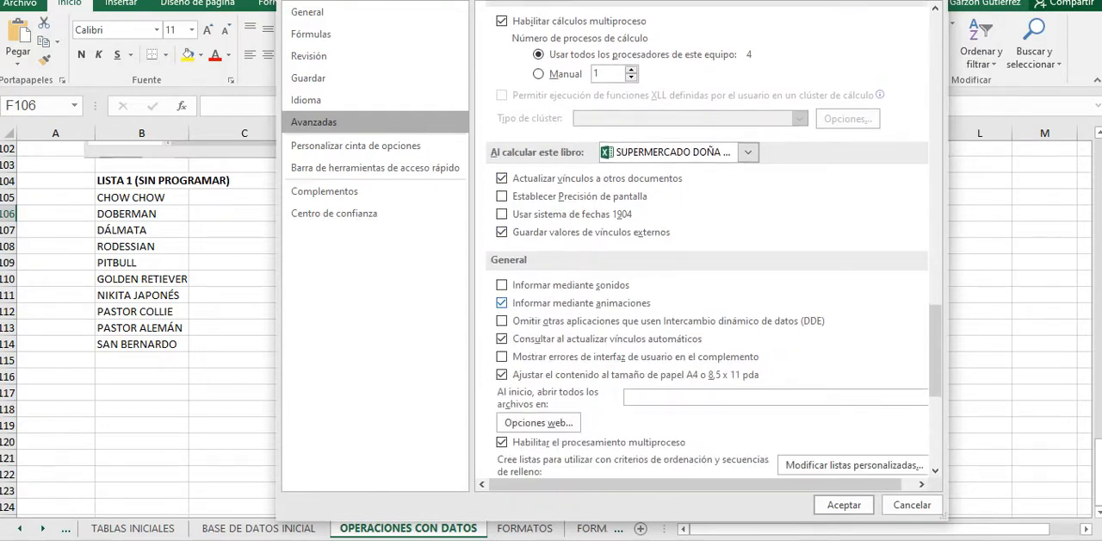
scroll(706, 242, "down", 1)
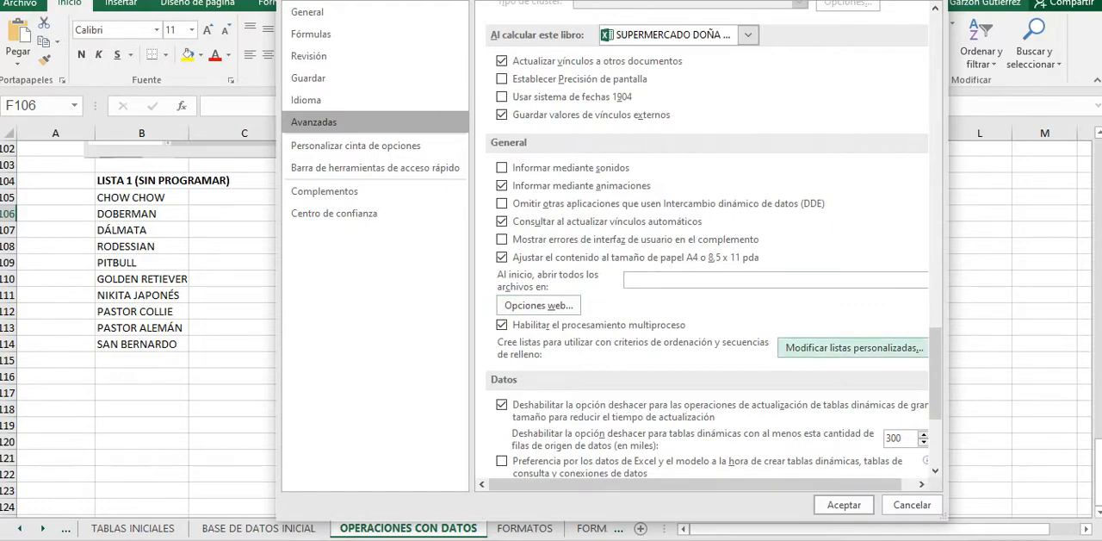
left_click(853, 347)
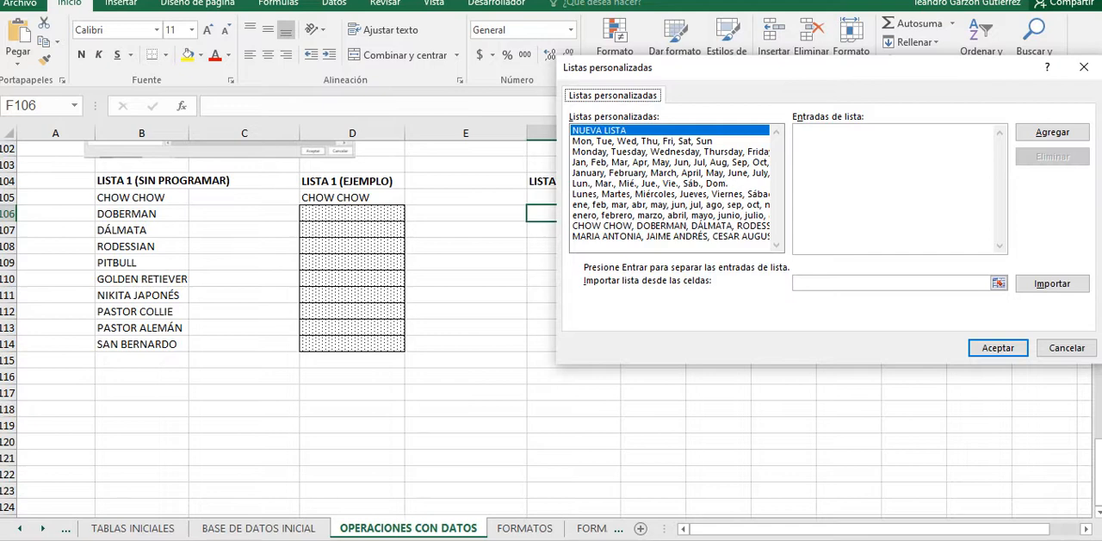
Step: Import the dog breeds in $B$105:$B$114 as a custom list and display the entries of the CHOW CHOW list
left_click(1052, 283)
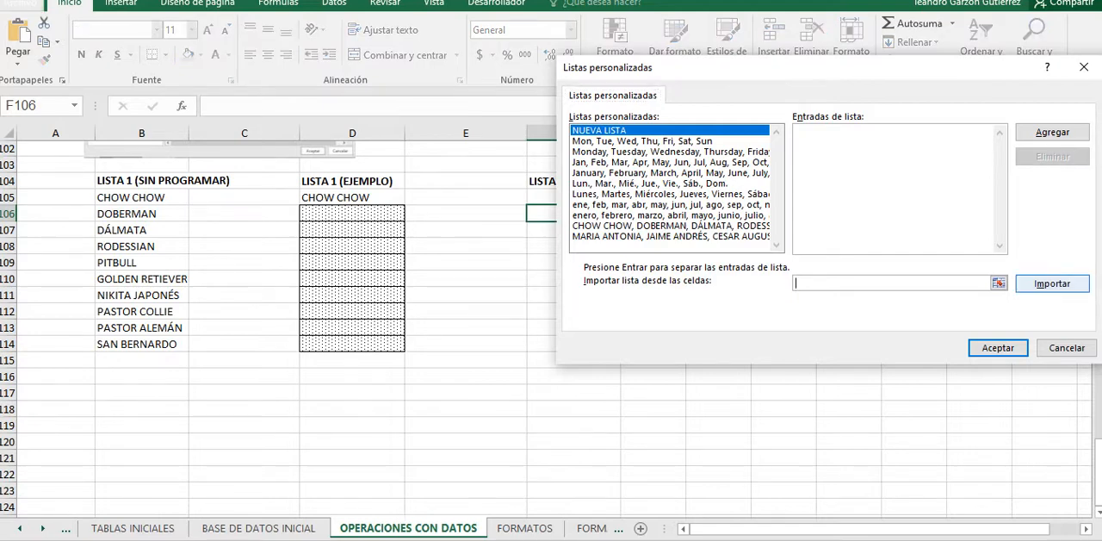
left_click(999, 284)
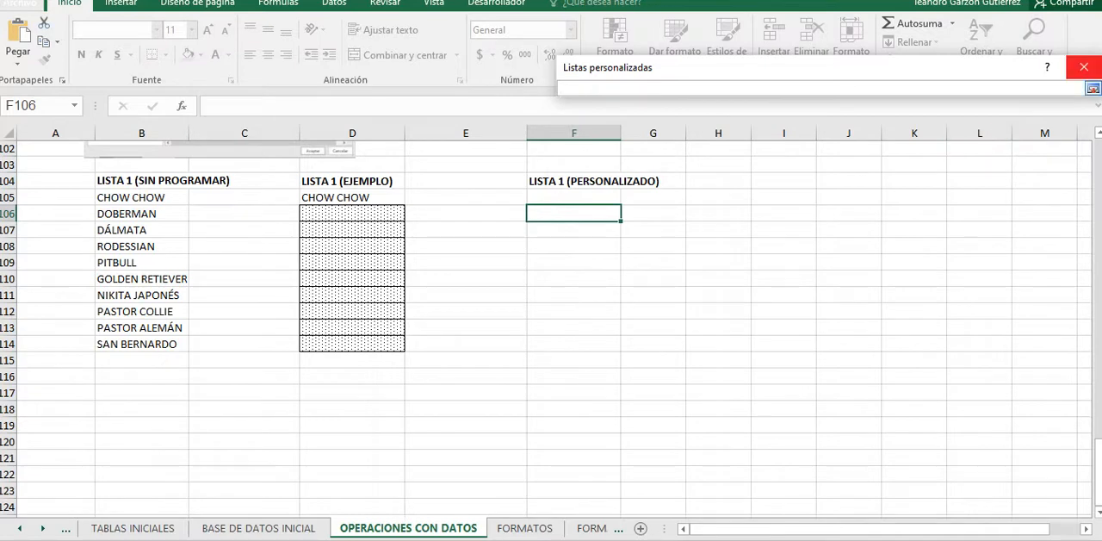
left_click_drag(223, 315, 227, 353)
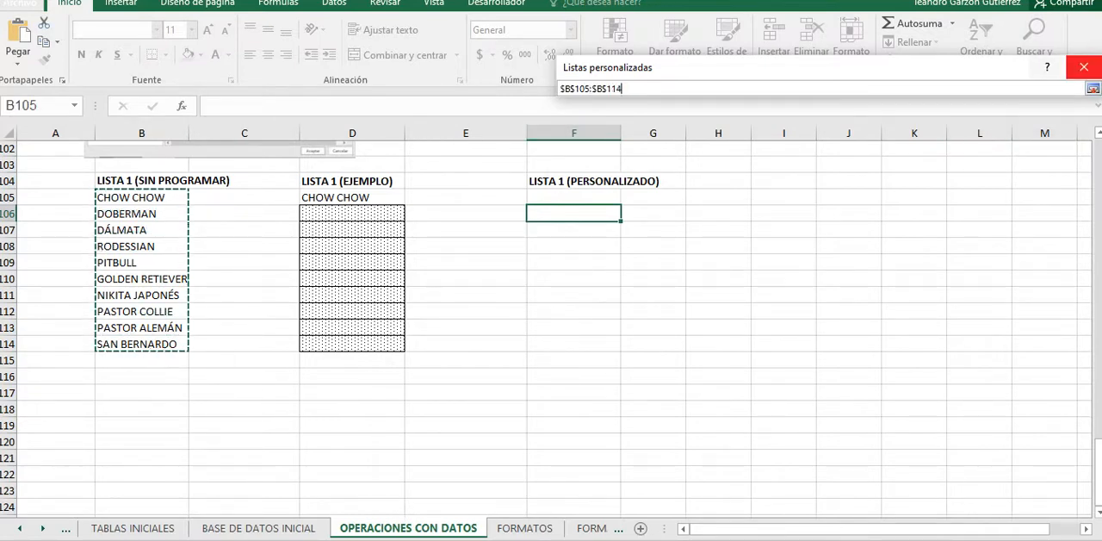
key("Return")
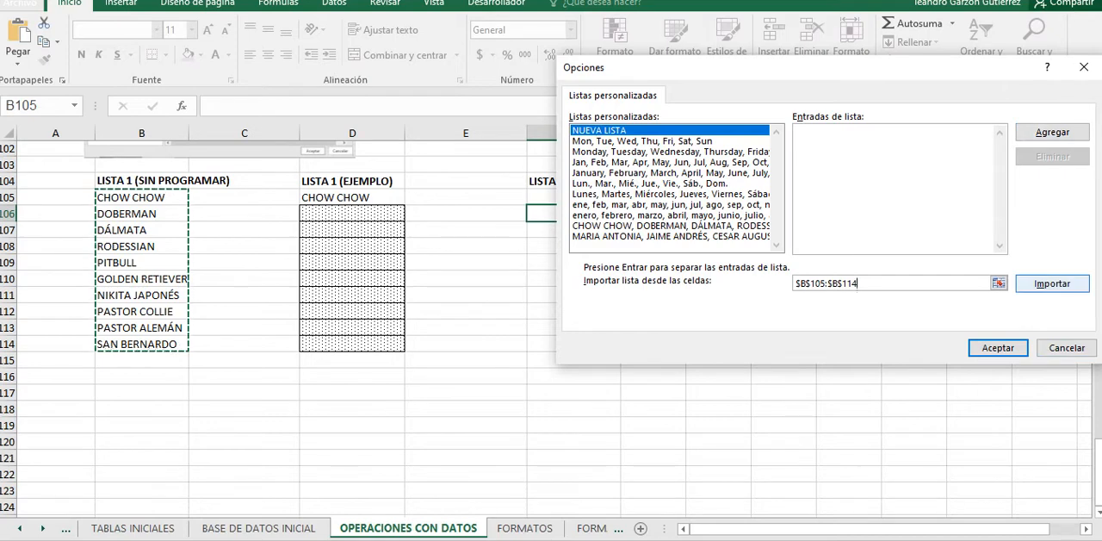
left_click(1052, 283)
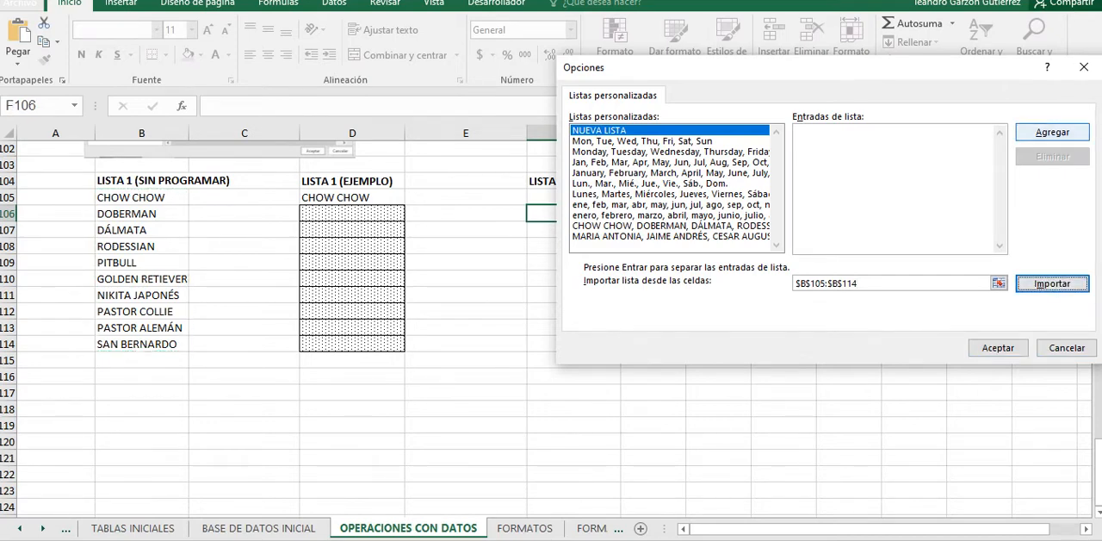
left_click(1052, 133)
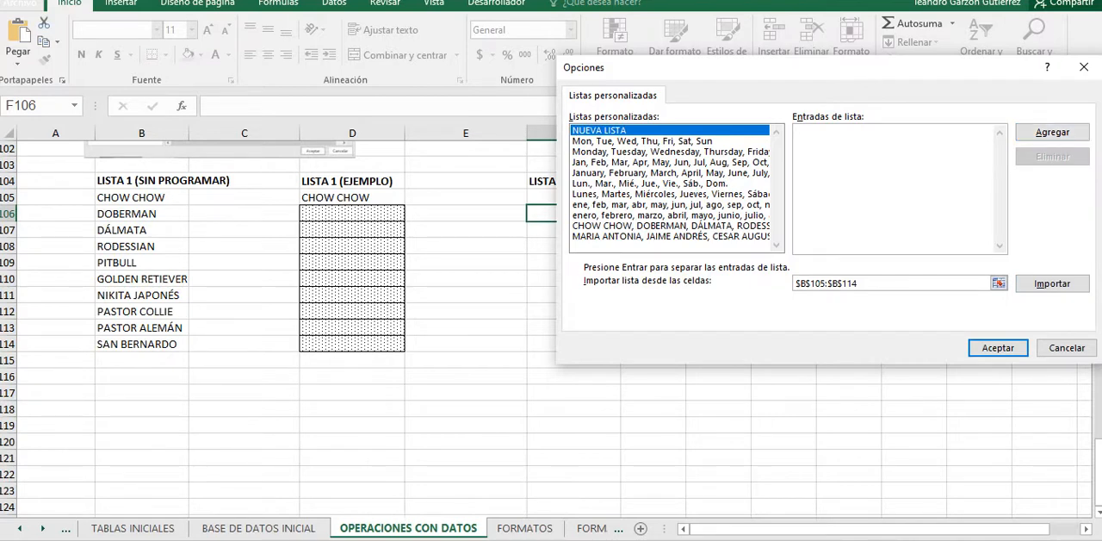
left_click(670, 225)
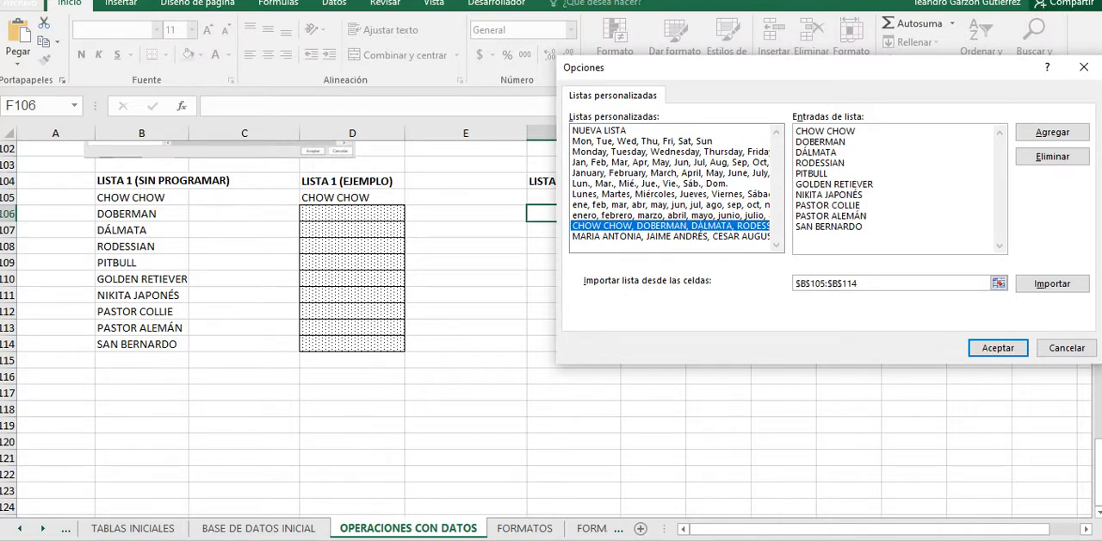
left_click(831, 131)
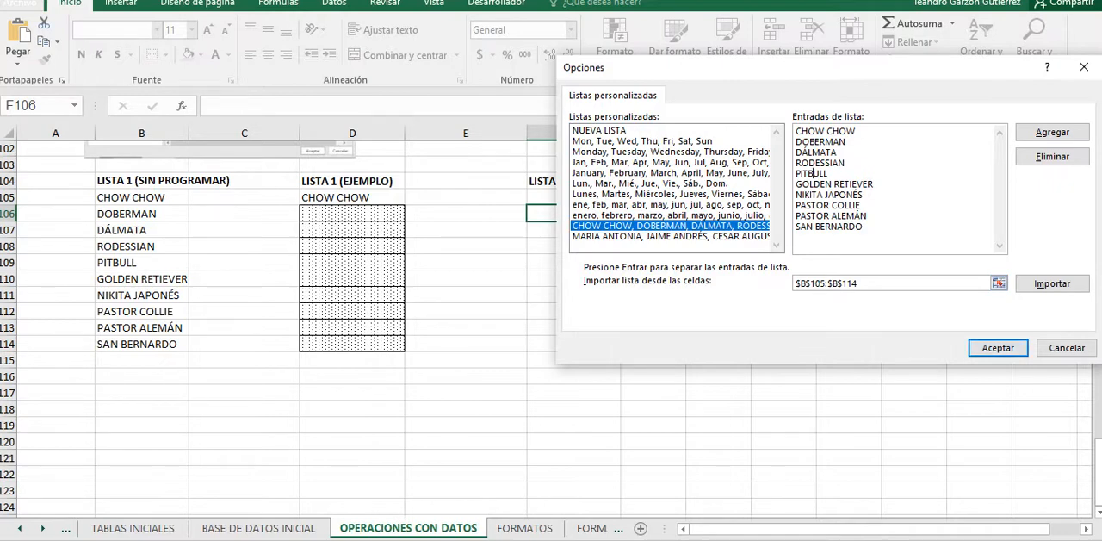
Step: Display the entries of the Lunes, Martes, Miércoles list and accept the custom lists and program options
left_click(706, 195)
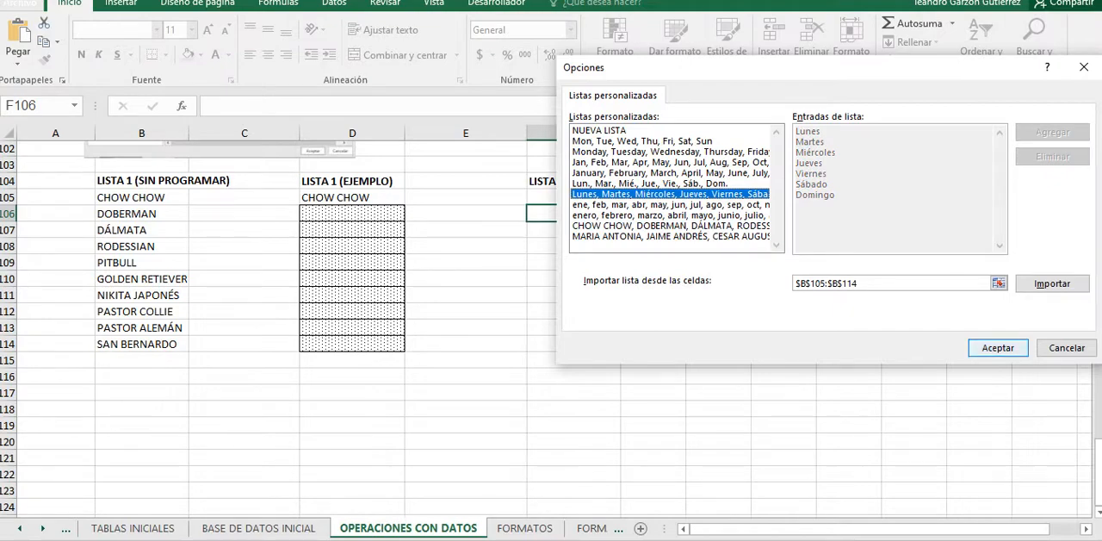
key("Return")
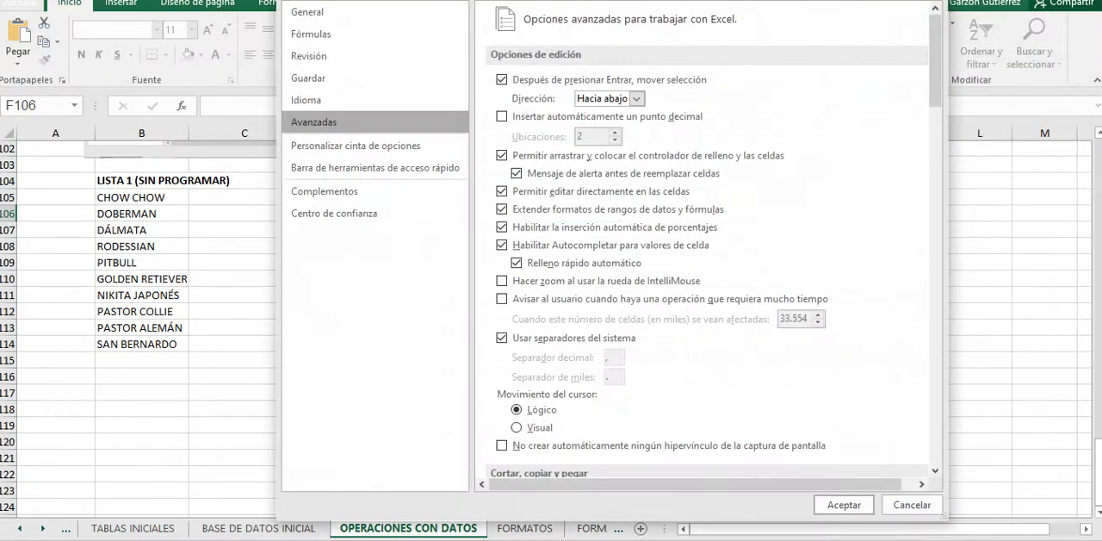
left_click(844, 504)
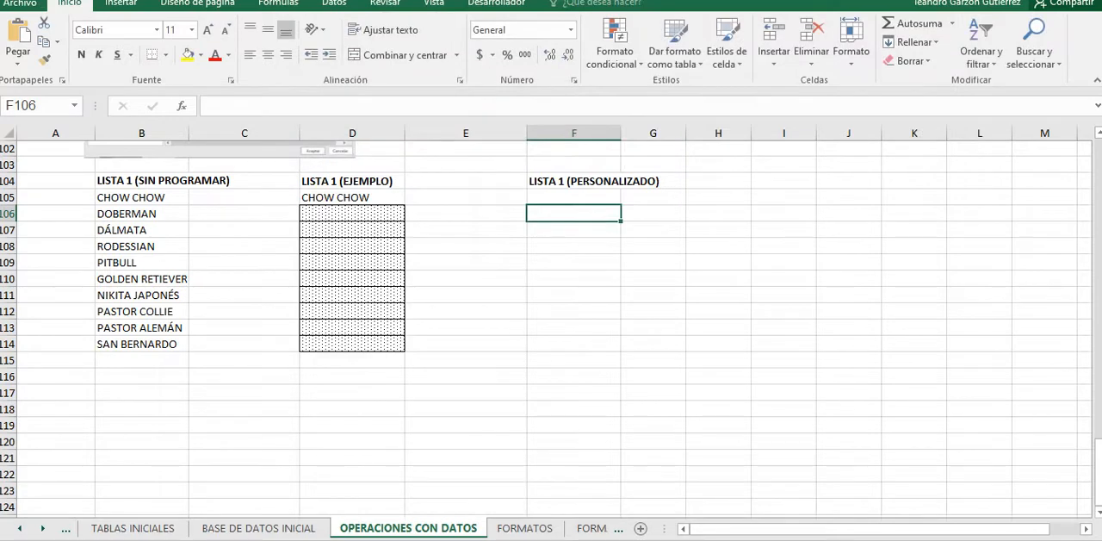
Step: Select F106:F115 and reopen the custom lists editor from the General section of the advanced options
left_click_drag(573, 213, 574, 360)
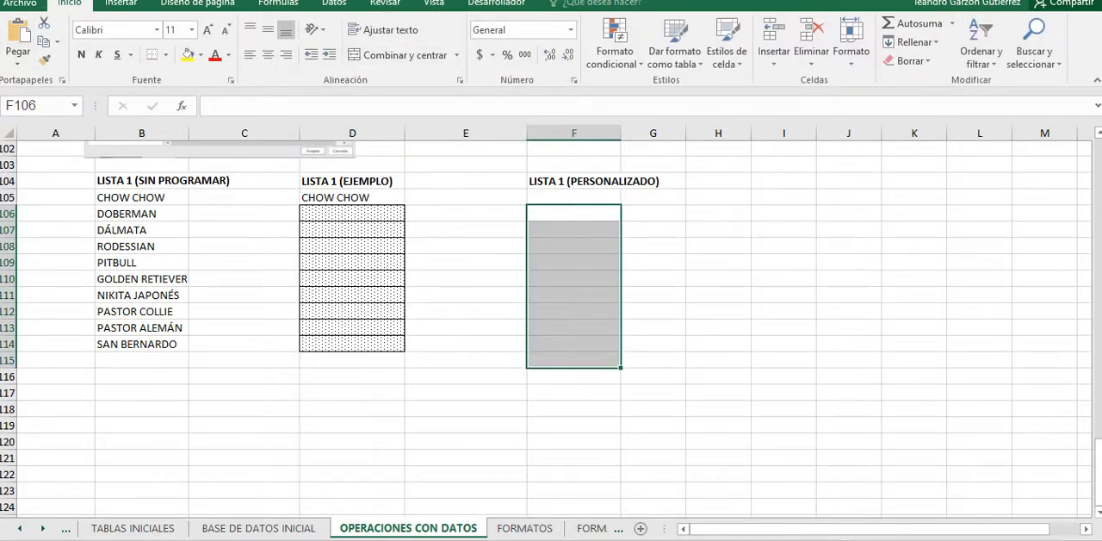
right_click(1091, 43)
left_click(848, 95)
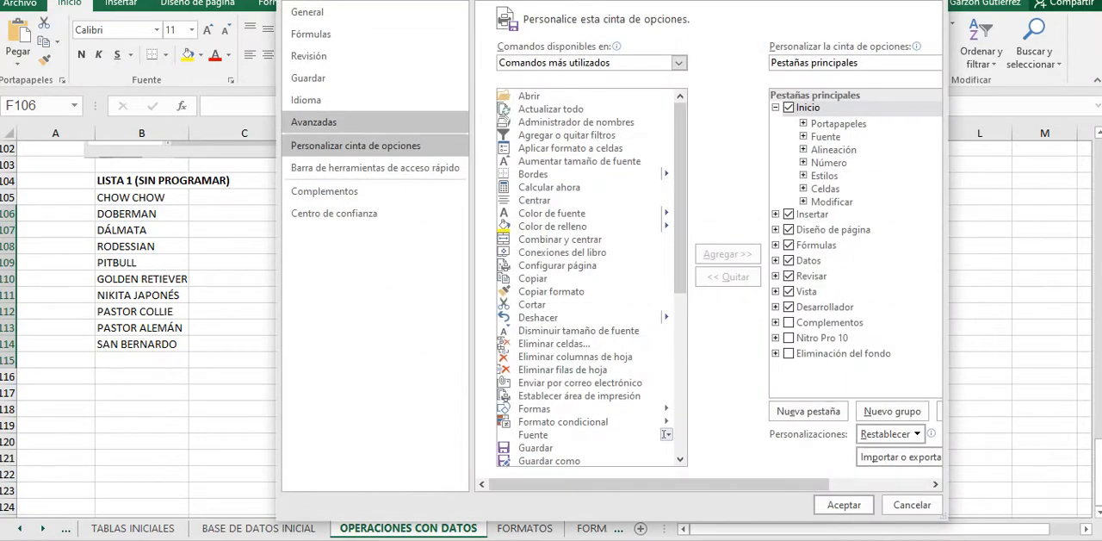
left_click(313, 122)
scroll(706, 241, "down", 10)
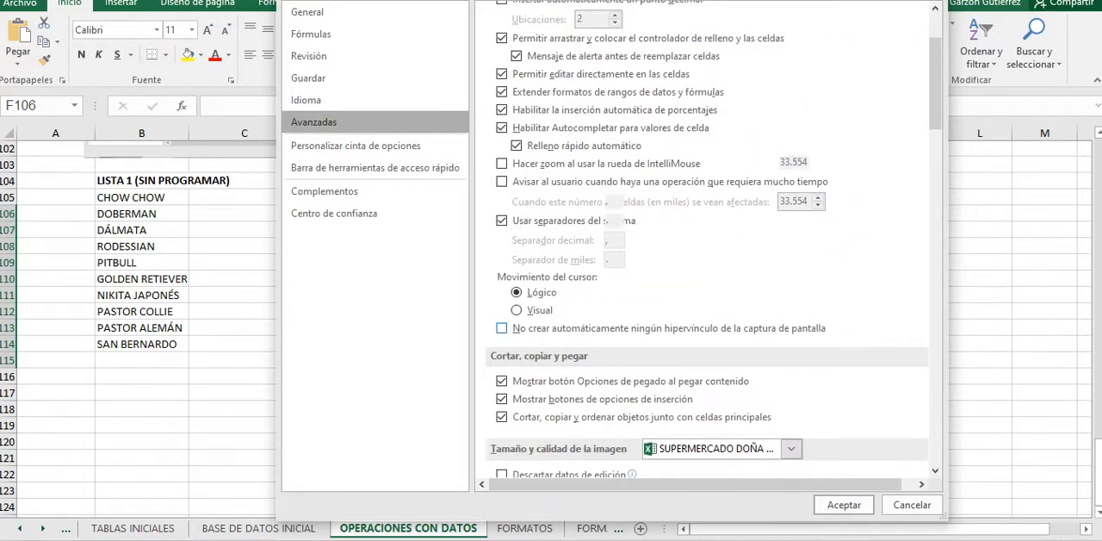
scroll(706, 241, "down", 11)
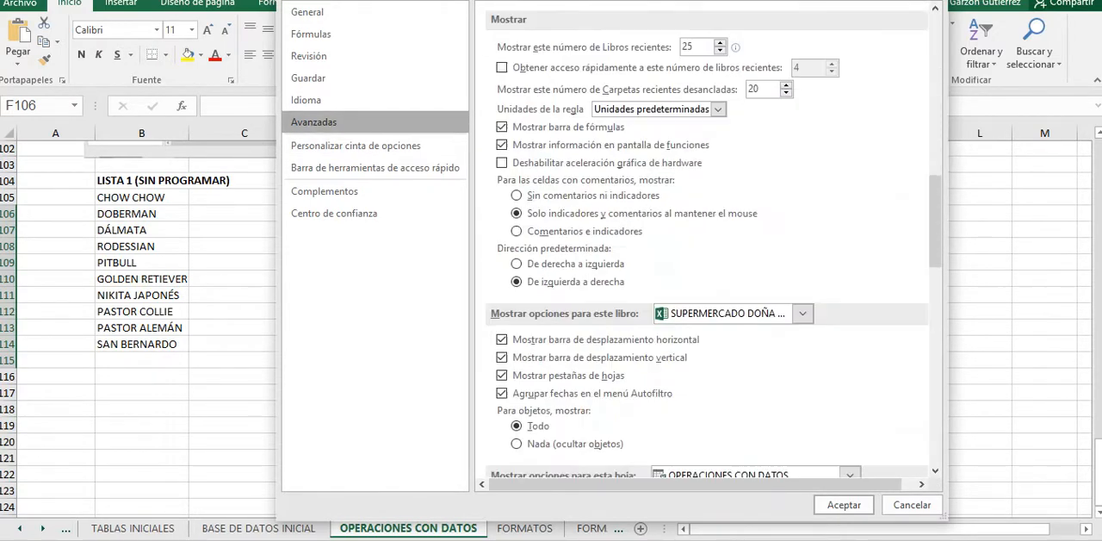
scroll(706, 241, "down", 12)
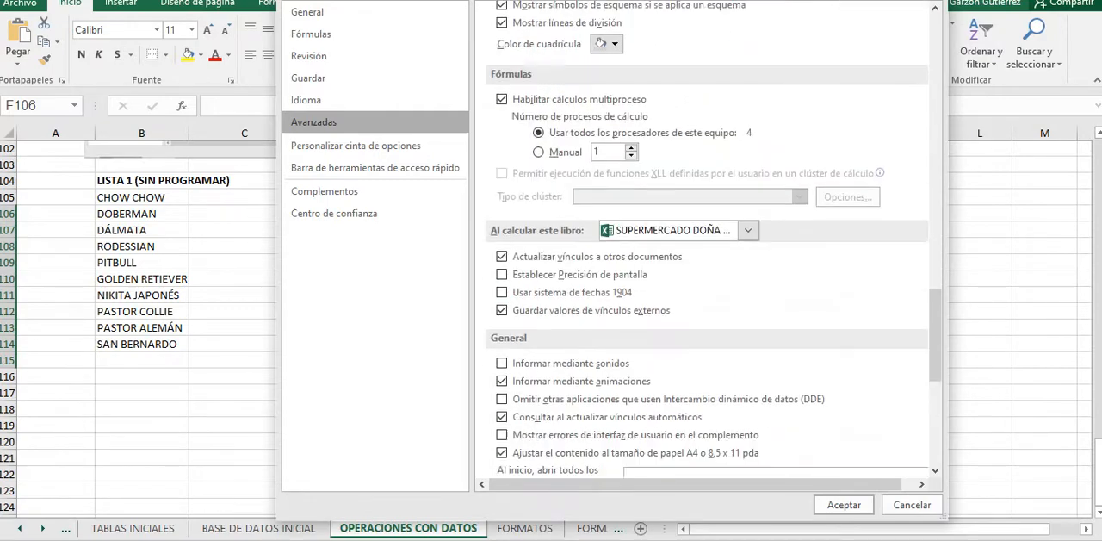
scroll(706, 241, "down", 3)
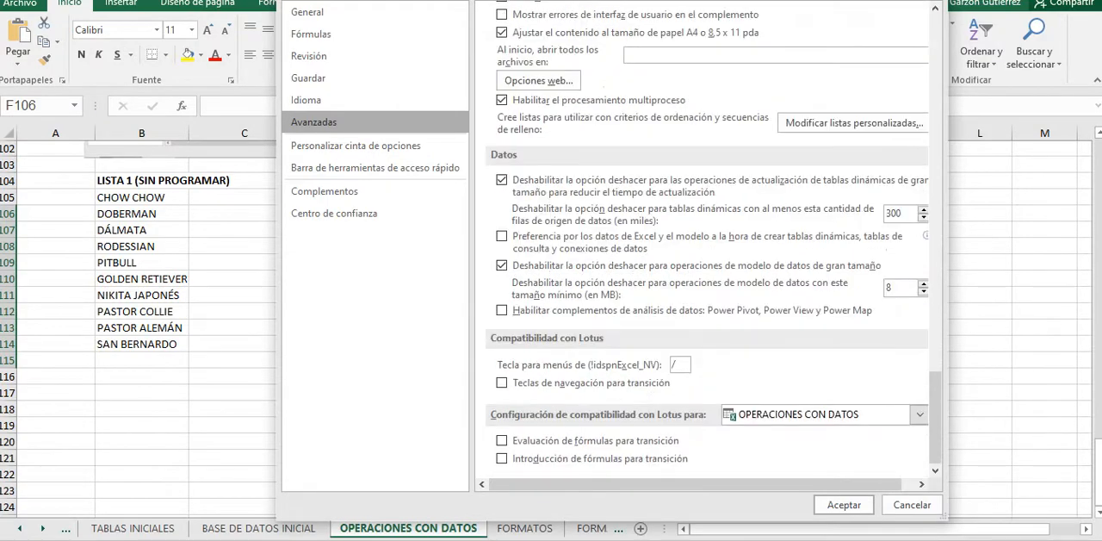
scroll(706, 241, "up", 8)
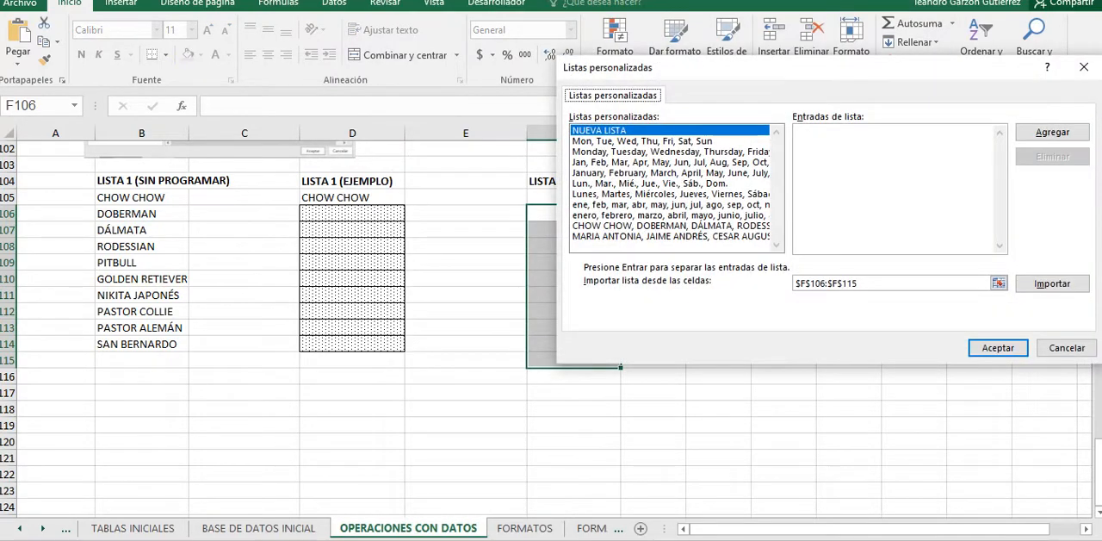
Step: Add the CHOW CHOW dog-breed list to the custom lists again, accept it and close the program options
left_click(671, 225)
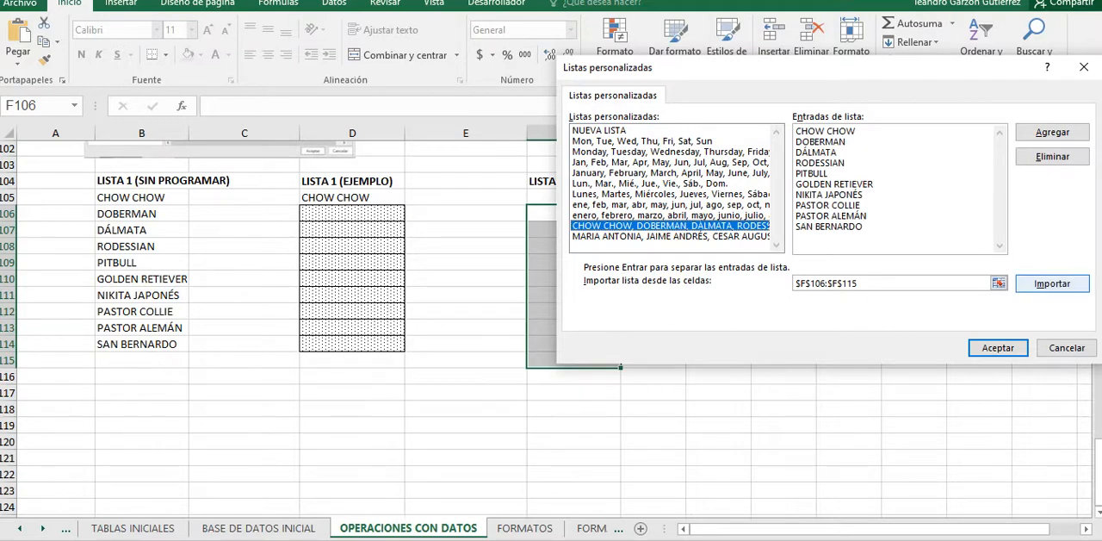
left_click(1052, 283)
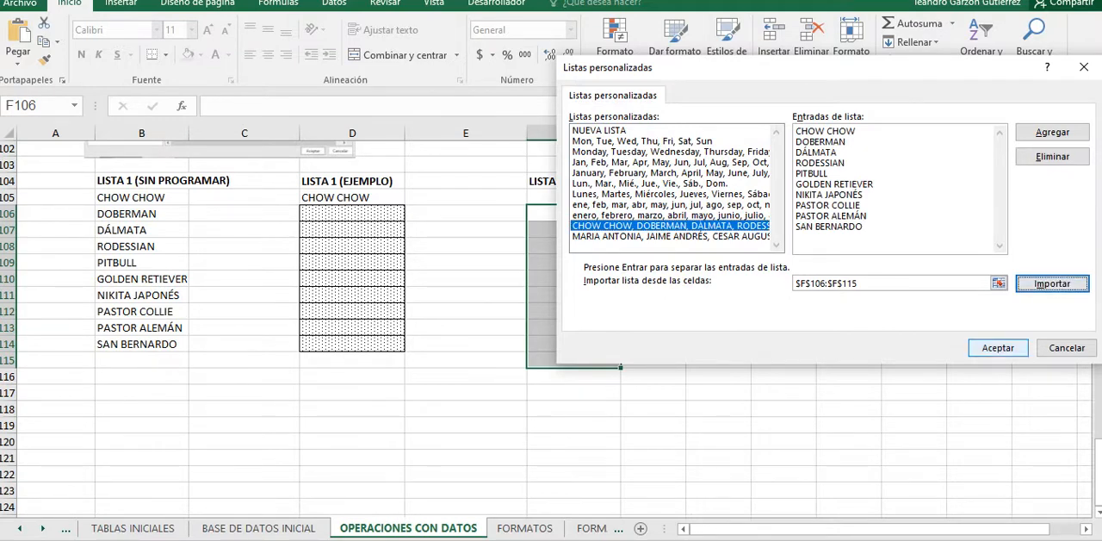
left_click(1052, 132)
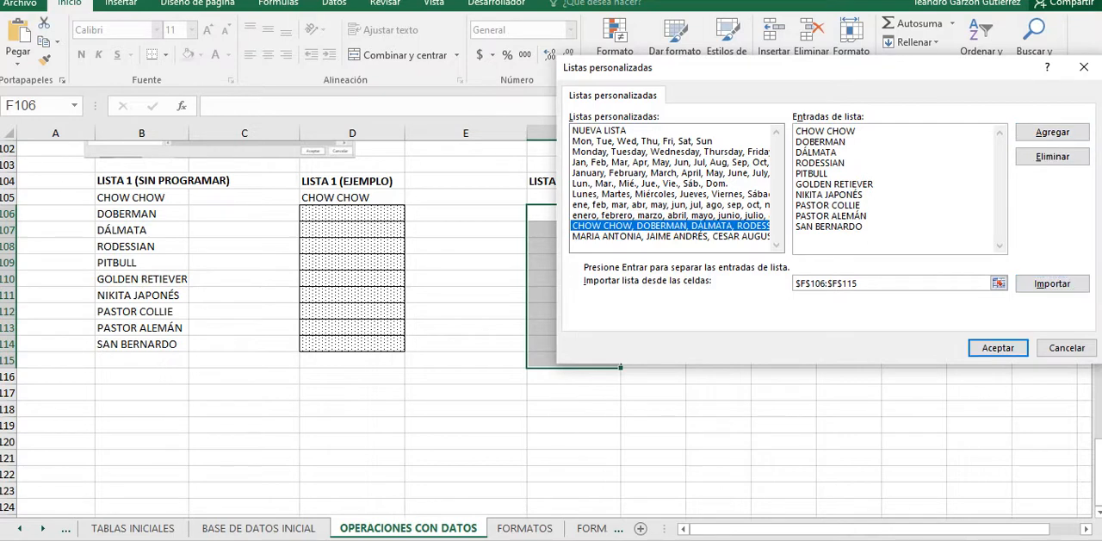
left_click(671, 226)
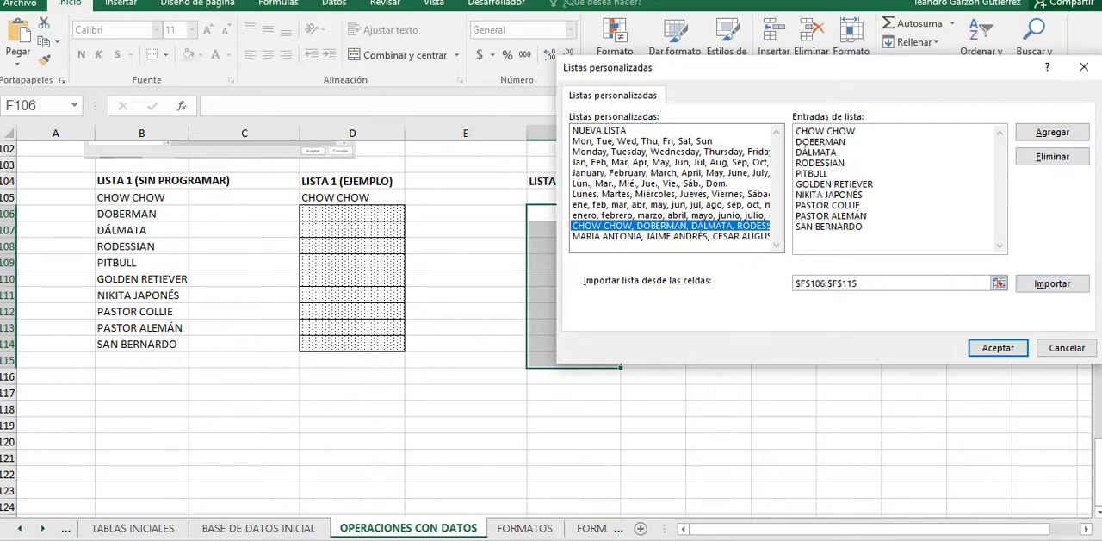
left_click(1052, 132)
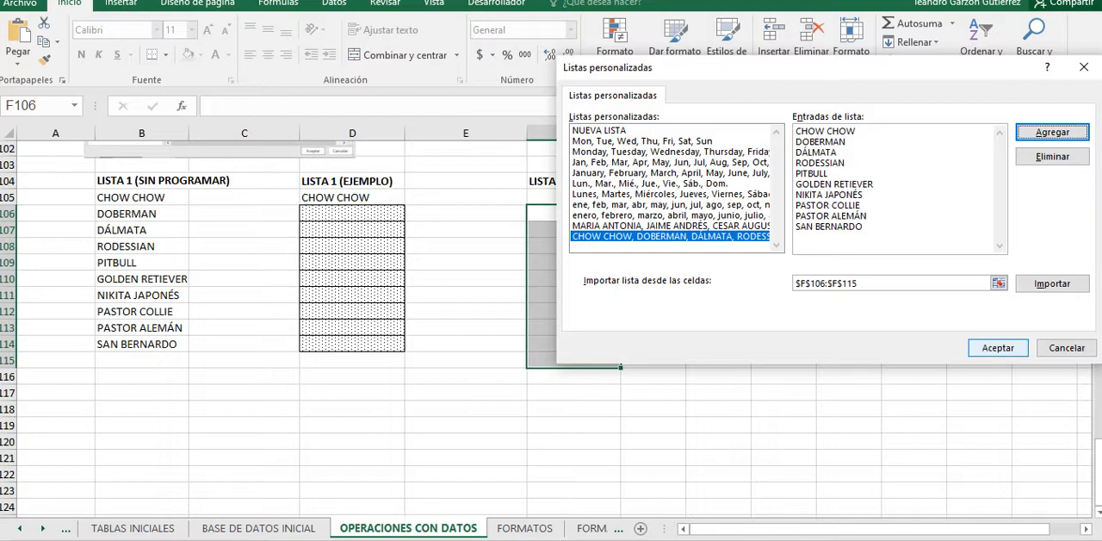
left_click(998, 347)
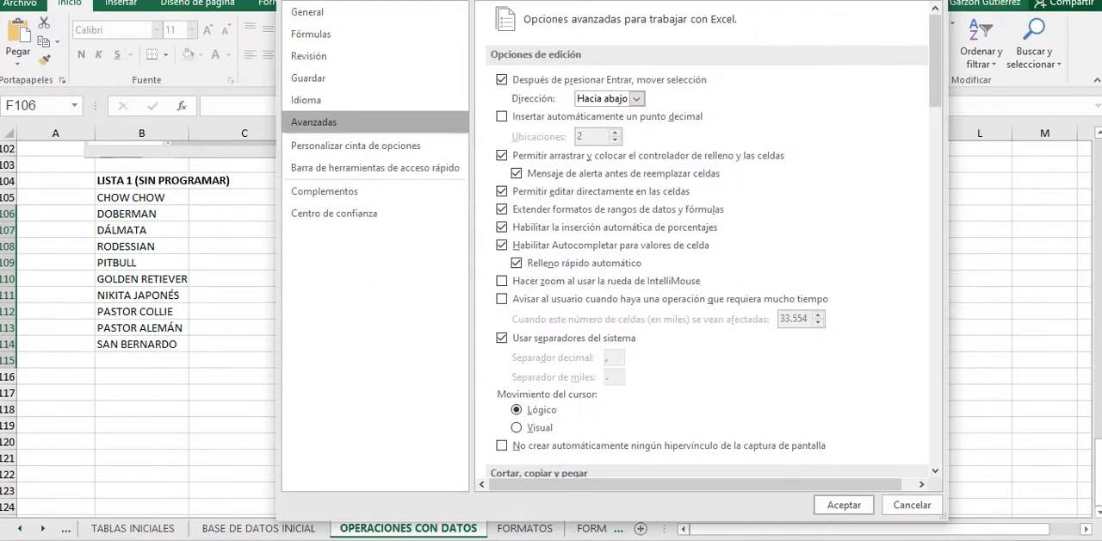
key("Escape")
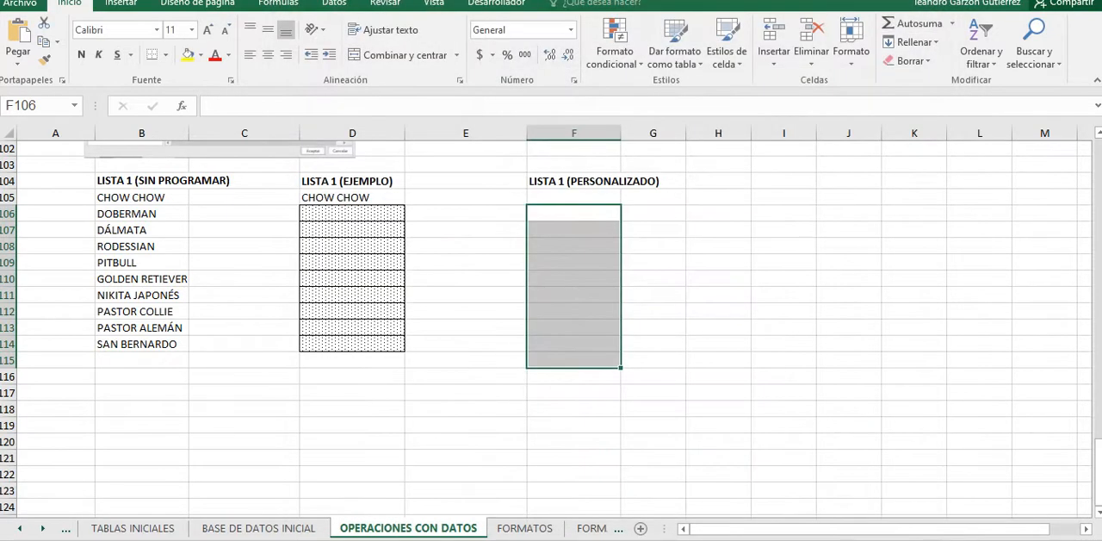
Step: Fill the dog breeds down from CHOW CHOW in D105 to D113 under LISTA 1 (EJEMPLO)
scroll(551, 327, "up", 5)
scroll(551, 327, "down", 4)
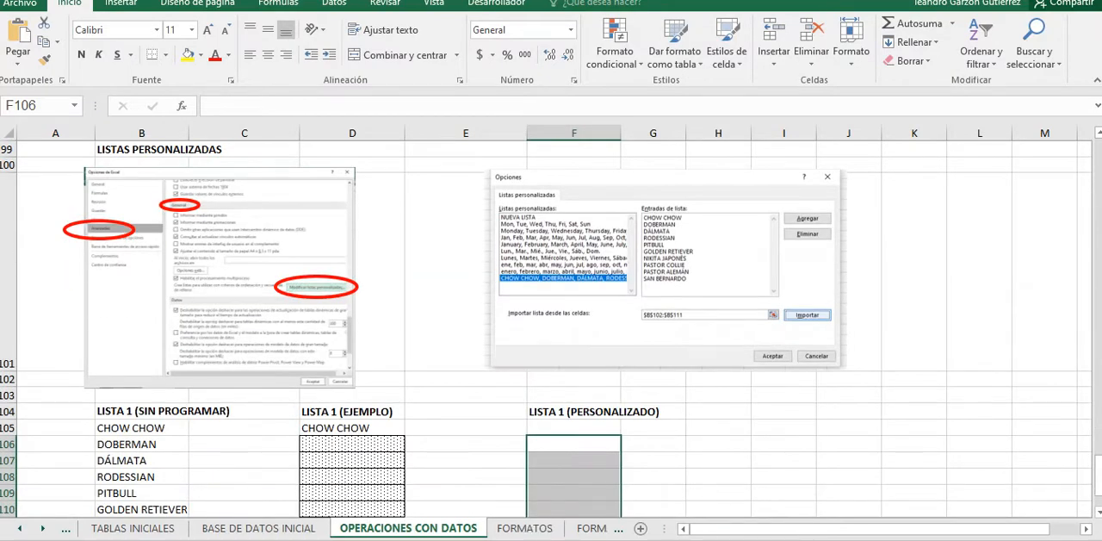
scroll(551, 327, "down", 3)
scroll(551, 327, "up", 2)
scroll(551, 327, "down", 1)
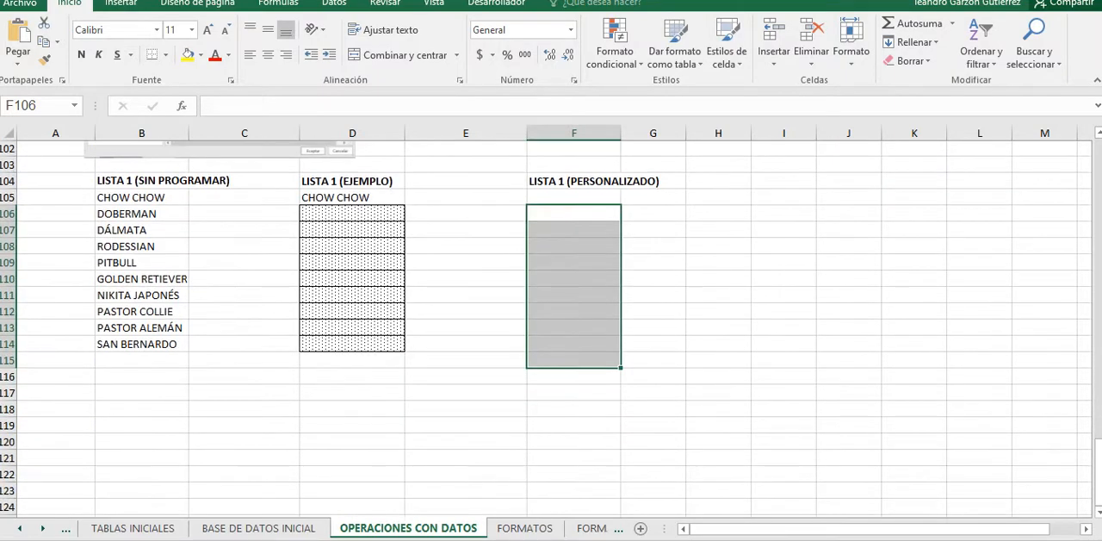
left_click_drag(137, 197, 138, 311)
left_click(352, 197)
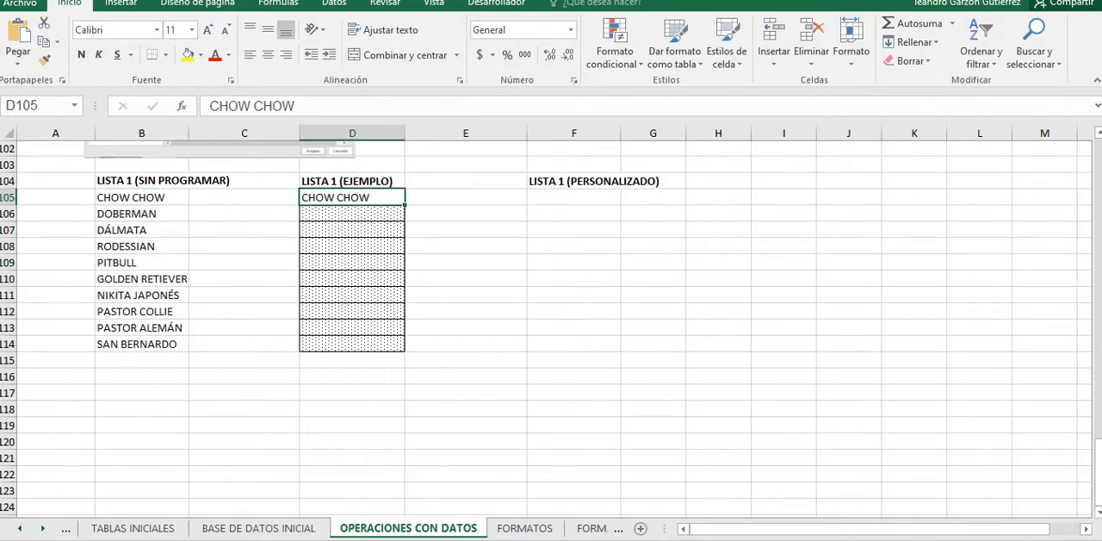
left_click_drag(405, 205, 404, 328)
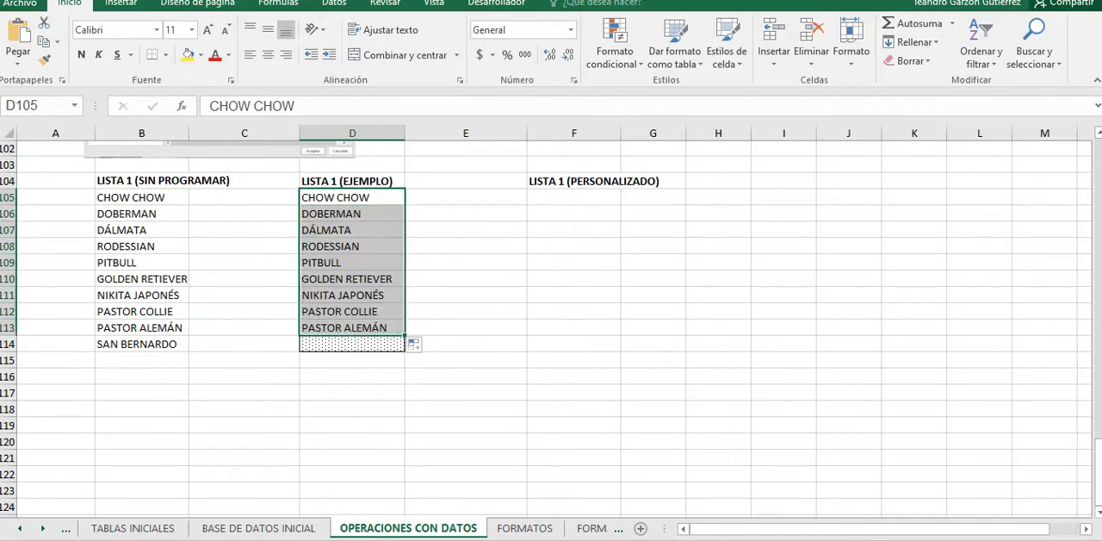
left_click(353, 197)
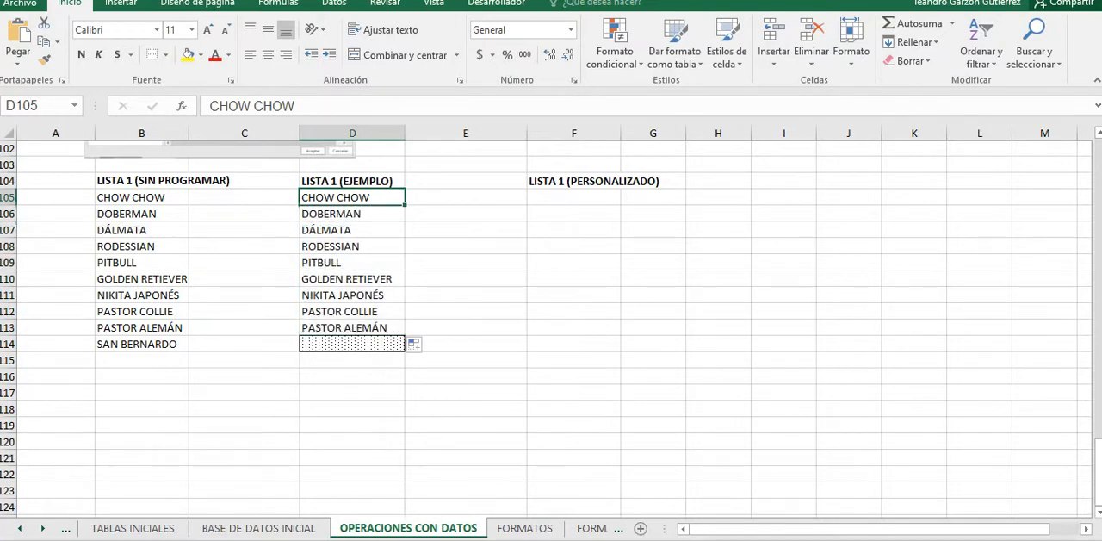
mouse_move(405, 204)
left_mouse_down()
mouse_move(406, 334)
mouse_move(404, 200)
left_mouse_up()
Step: Enter DOBERMAN in F105 under LISTA 1 (PERSONALIZADO) and fill the custom list down to F109
left_click(574, 197)
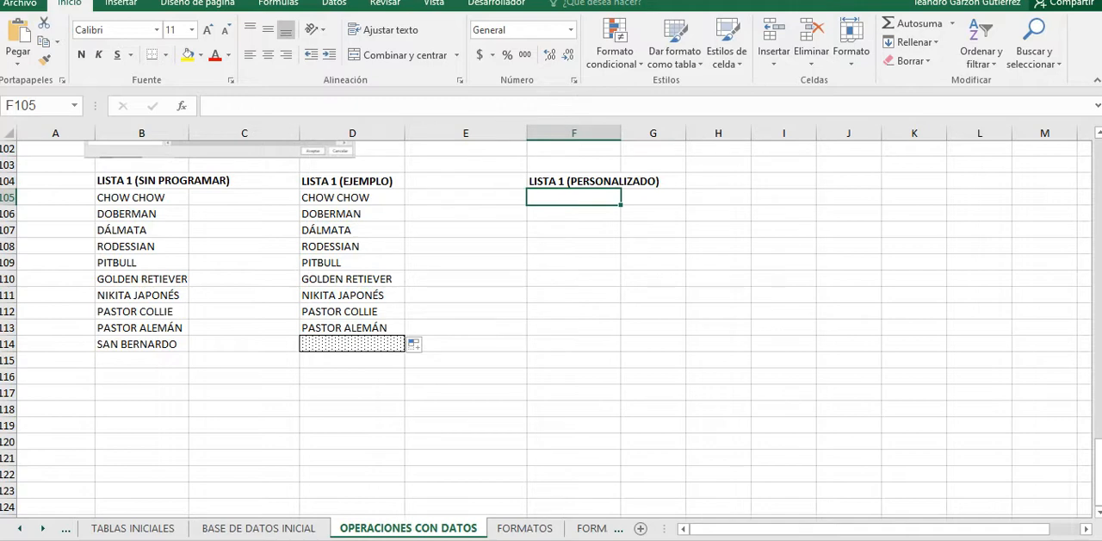
type("dobe")
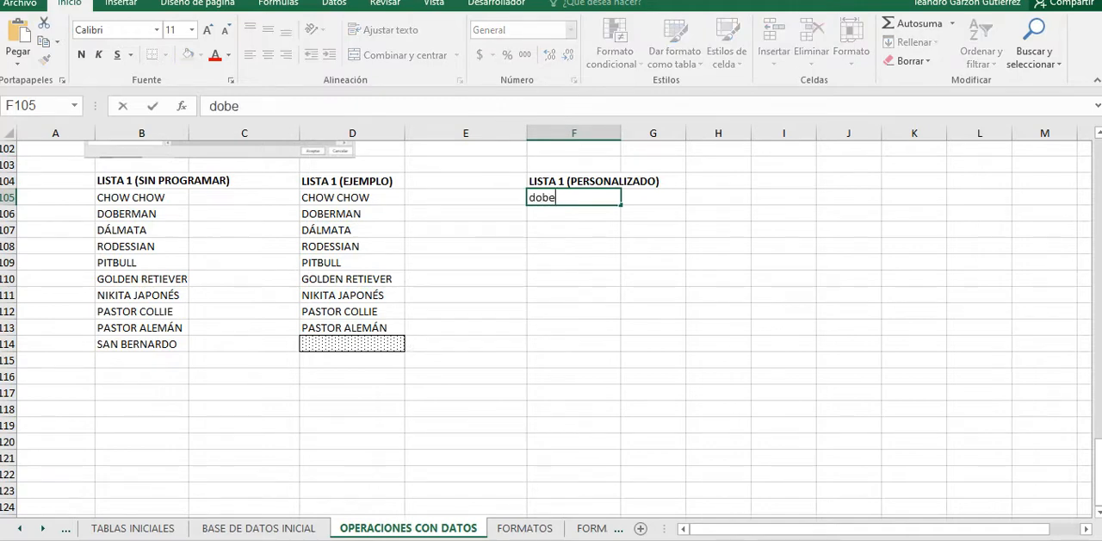
type("rman")
key("Return")
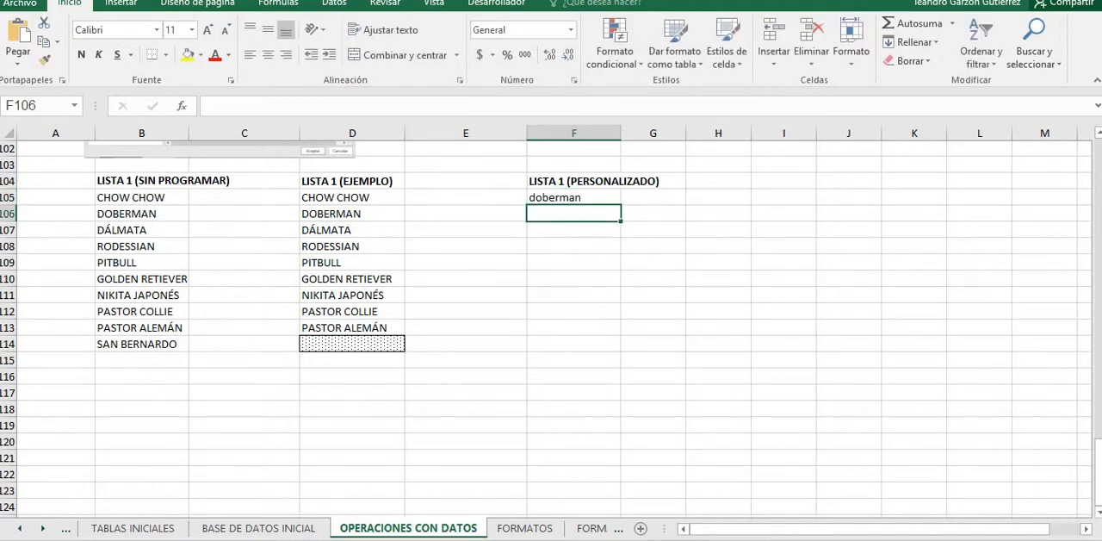
key("Up")
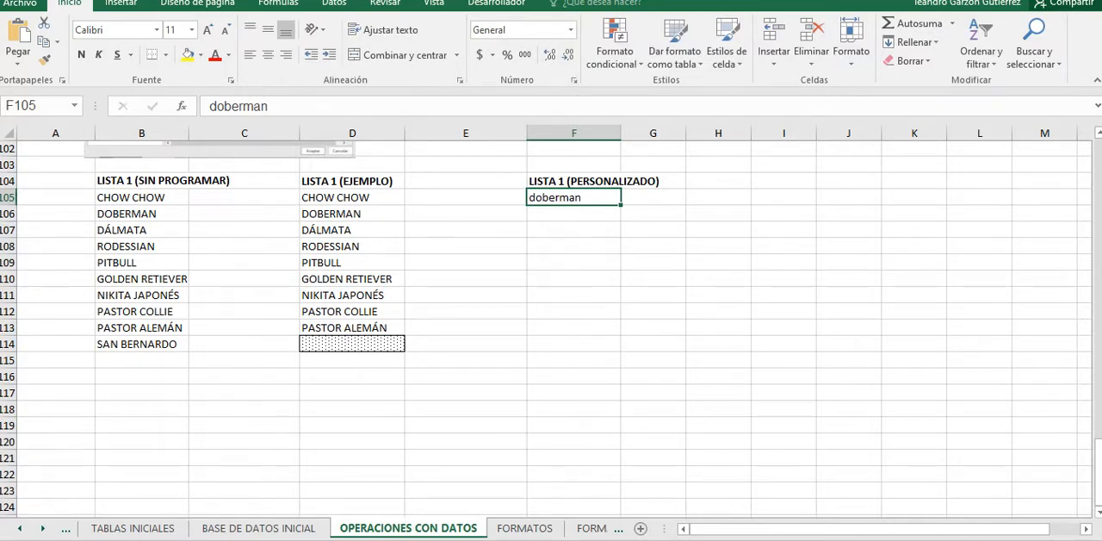
type("DOBERMAN")
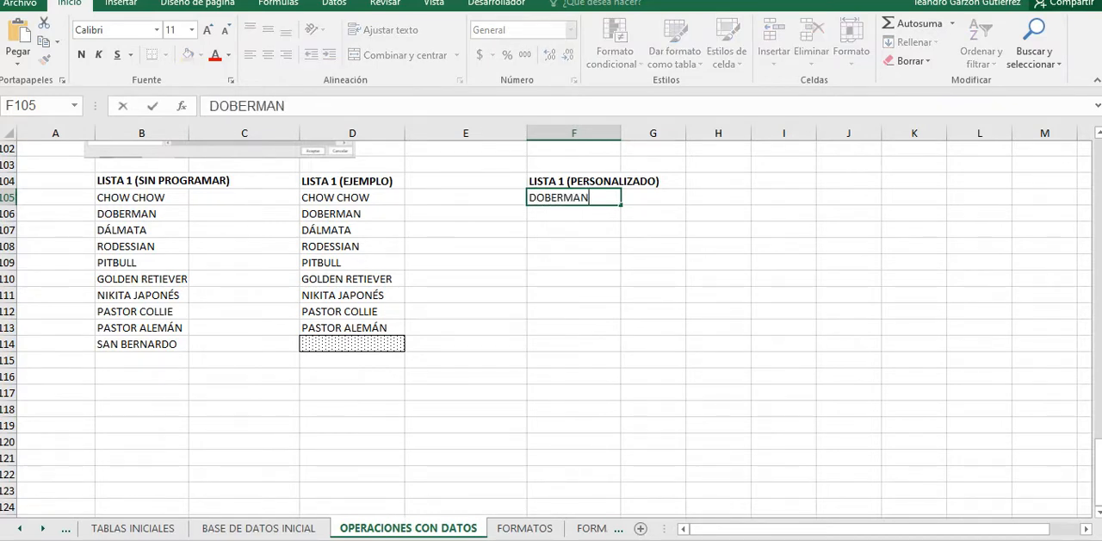
left_click(466, 263)
left_click(574, 197)
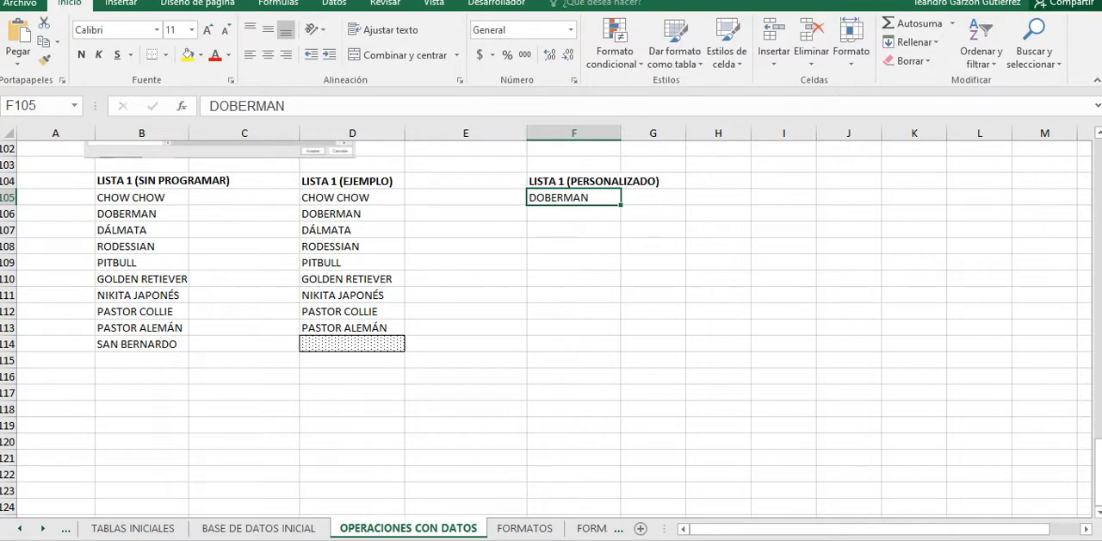
left_click_drag(621, 205, 619, 262)
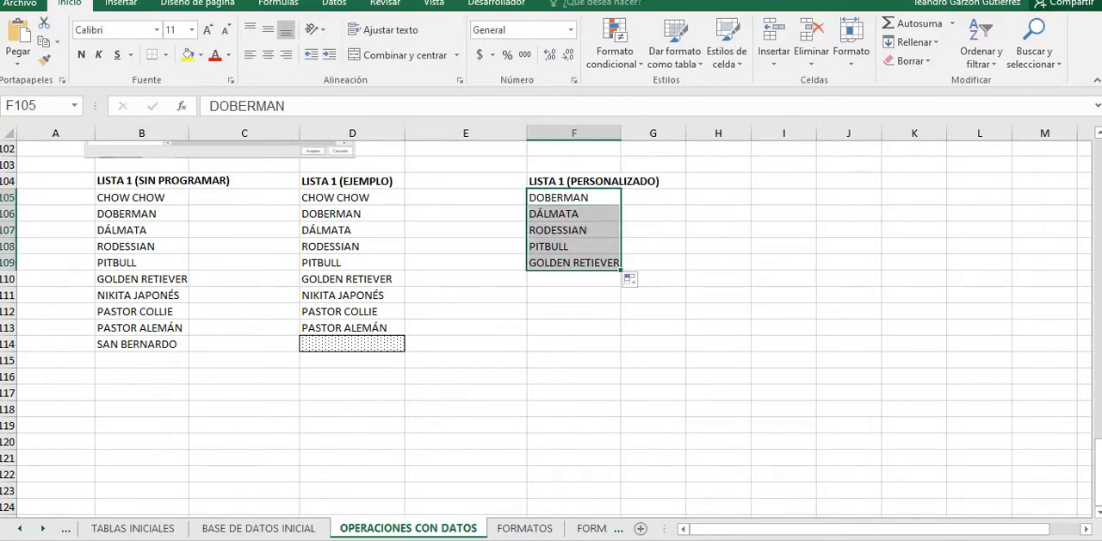
Step: Review the sheet's earlier sections, including TIPOS DE DATOS, SERIES, AUTOSUMA and RELLENAR //SERIES
scroll(551, 333, "up", 11)
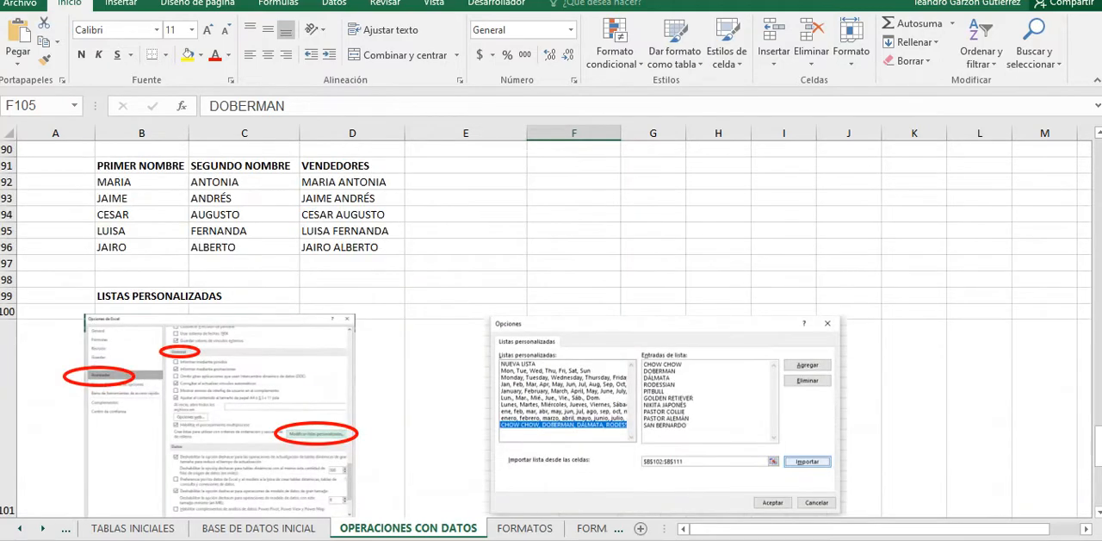
scroll(551, 332, "up", 8)
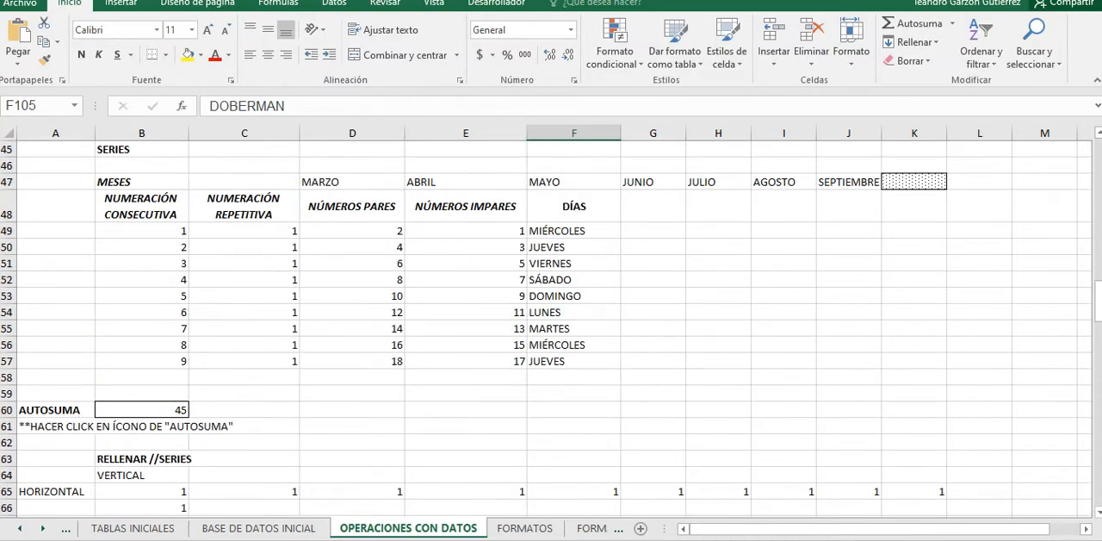
scroll(551, 332, "up", 4)
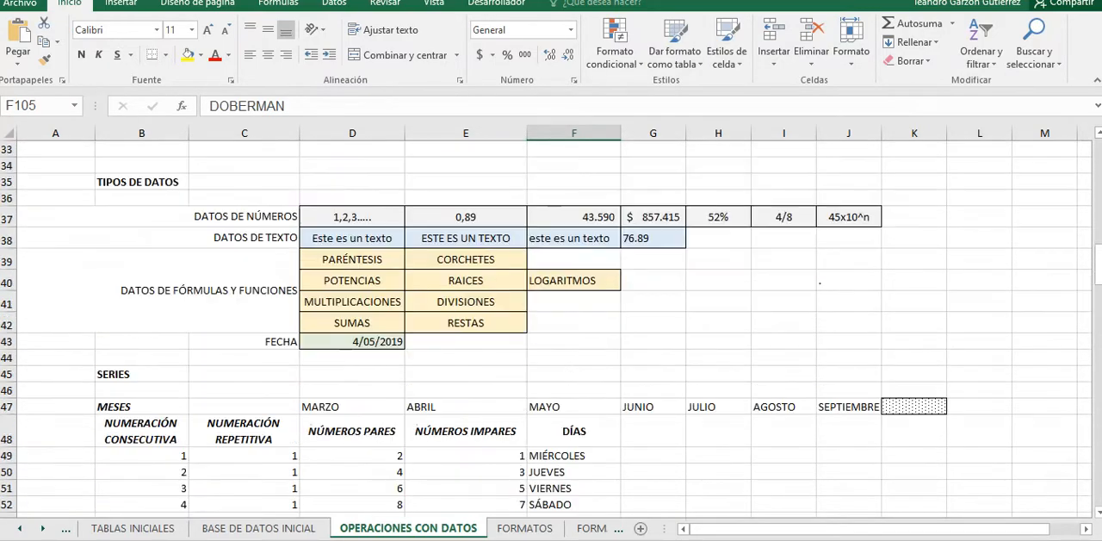
scroll(551, 333, "up", 5)
scroll(551, 332, "down", 2)
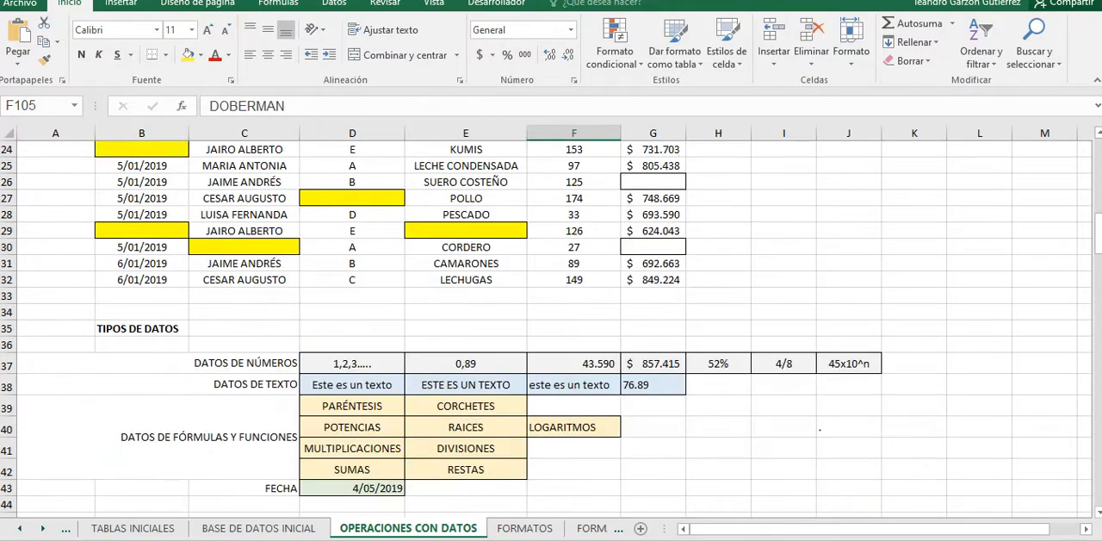
scroll(551, 332, "down", 3)
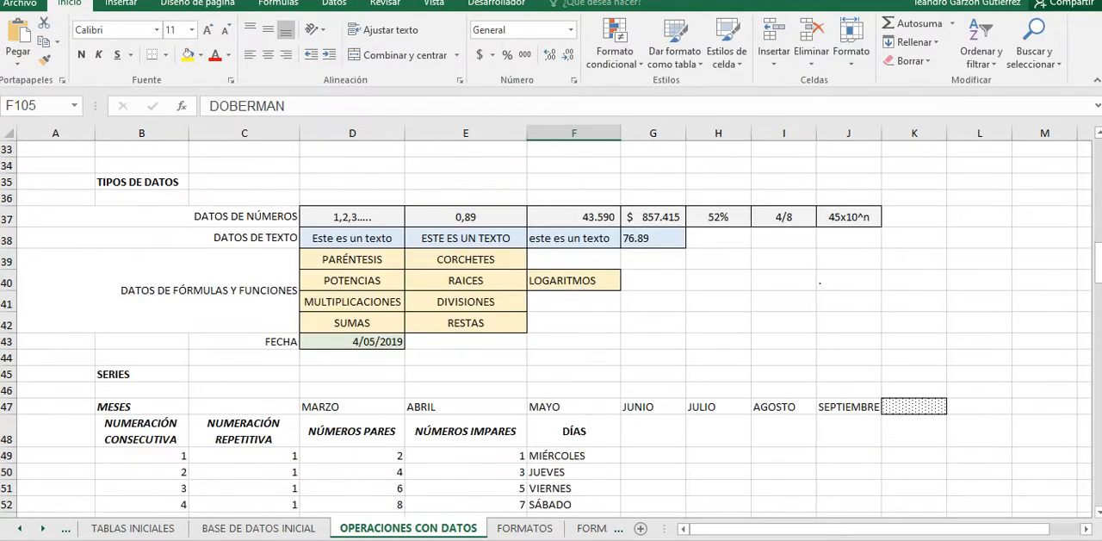
scroll(551, 332, "down", 5)
scroll(551, 332, "down", 1)
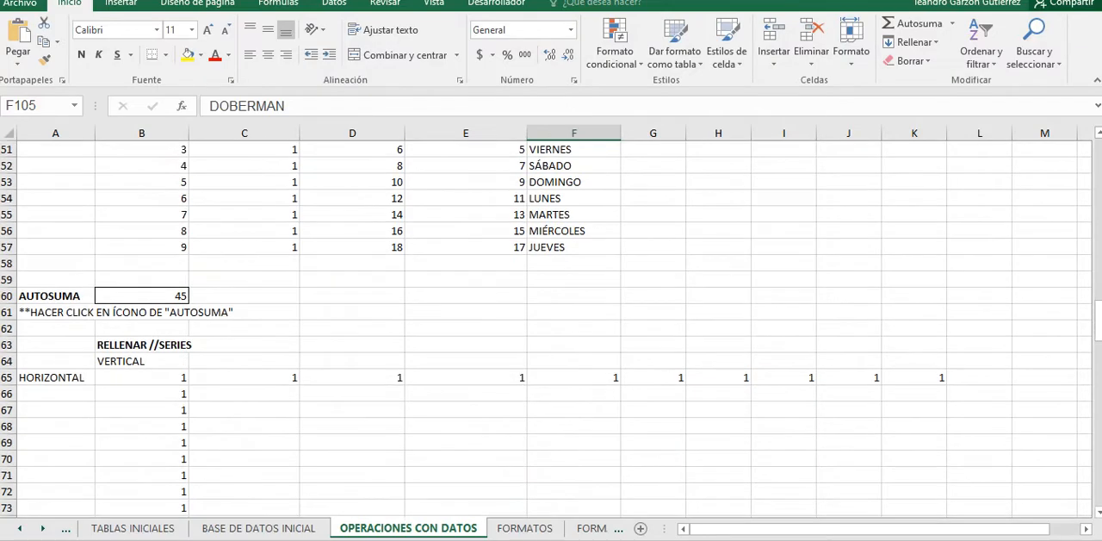
Step: Review the RELLENAR //SERIES, RELLENO RÁPIDO and LISTAS PERSONALIZADAS sections of the sheet, including the three dog-breed lists
scroll(551, 333, "down", 11)
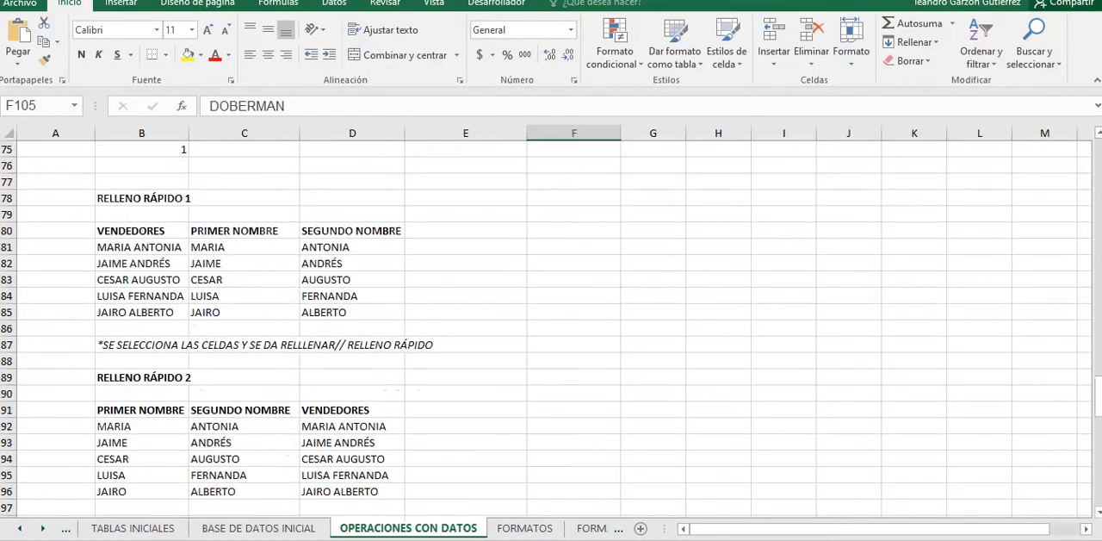
scroll(551, 332, "down", 4)
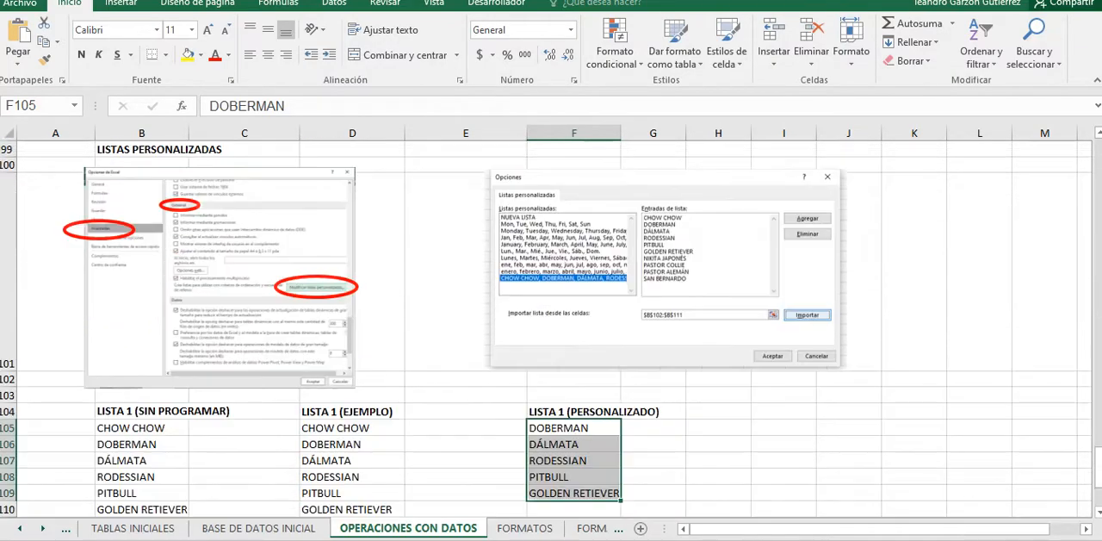
scroll(551, 332, "down", 5)
scroll(551, 332, "up", 2)
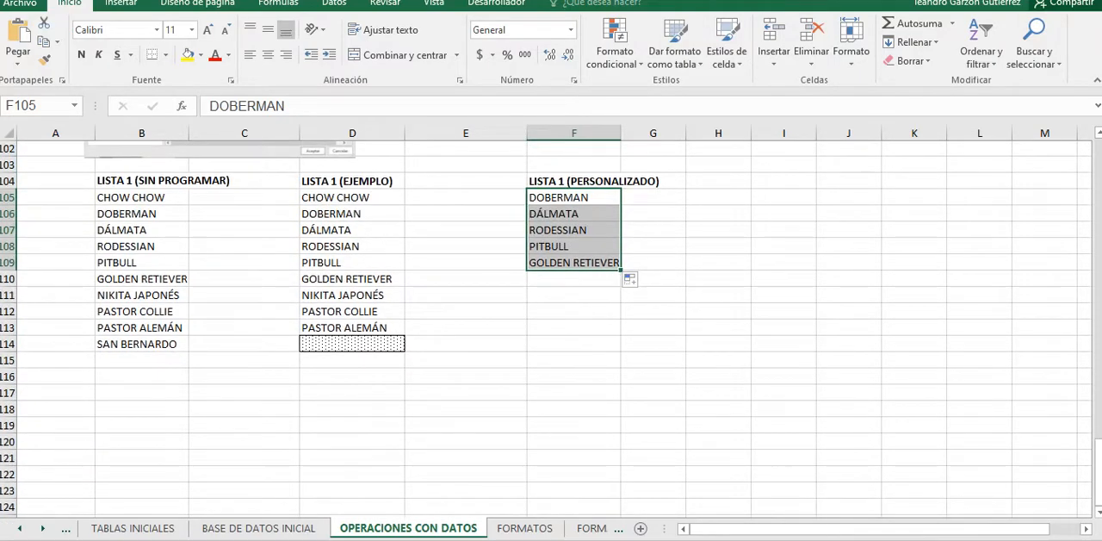
left_click(573, 360)
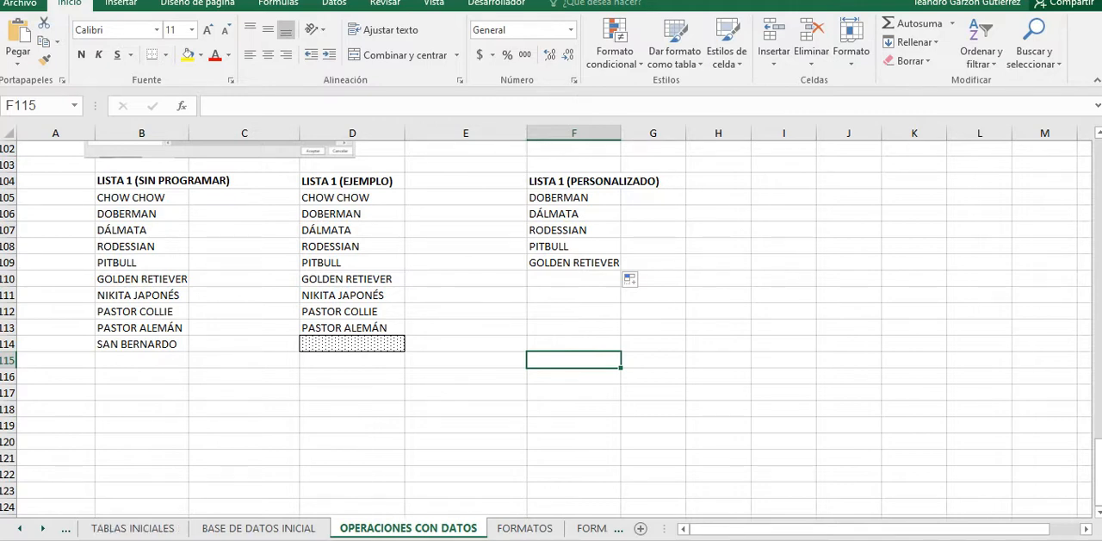
left_click(352, 425)
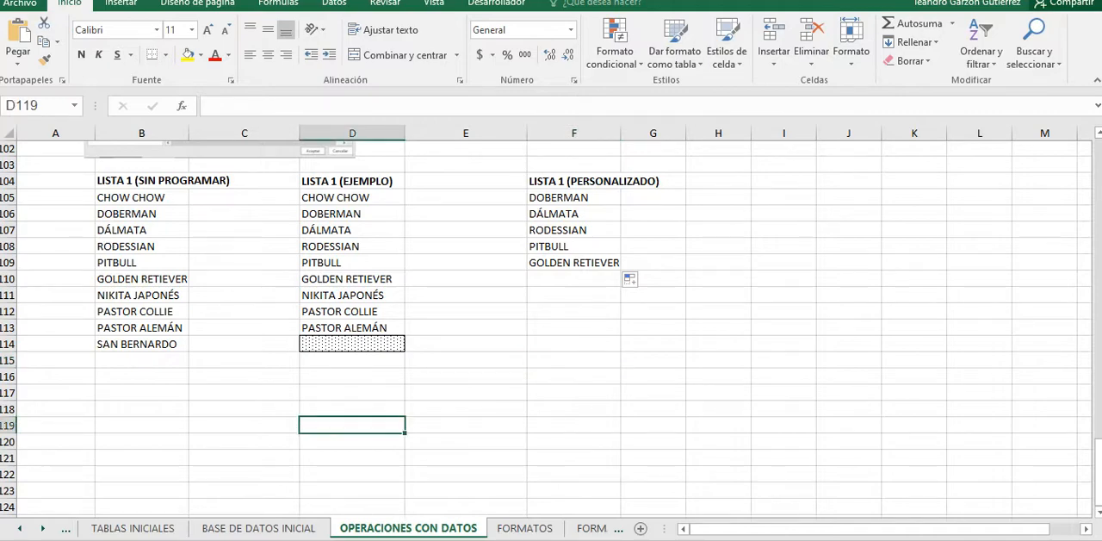
scroll(551, 328, "down", 2)
scroll(551, 327, "up", 5)
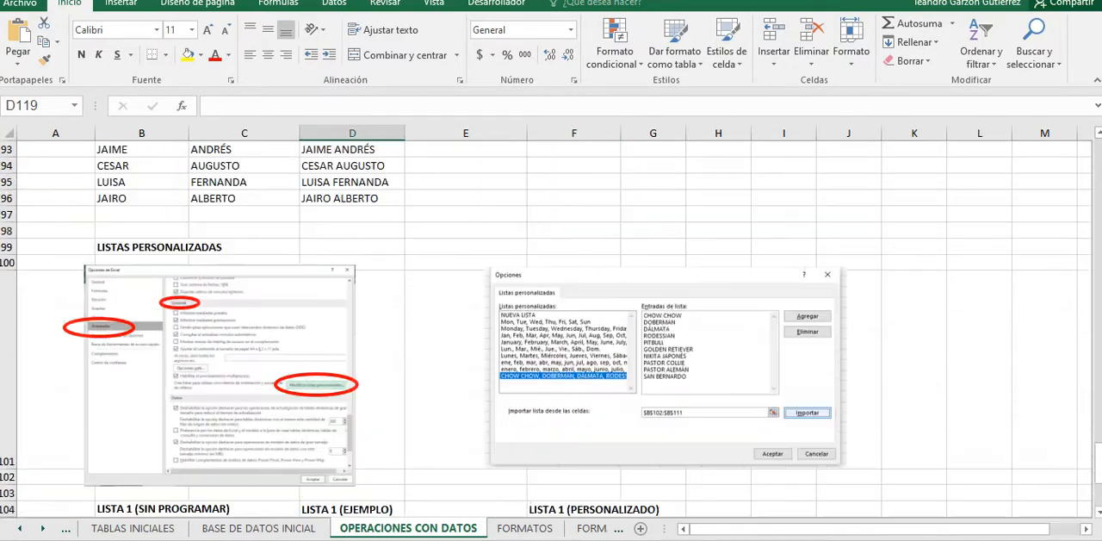
scroll(551, 327, "up", 6)
scroll(551, 328, "up", 4)
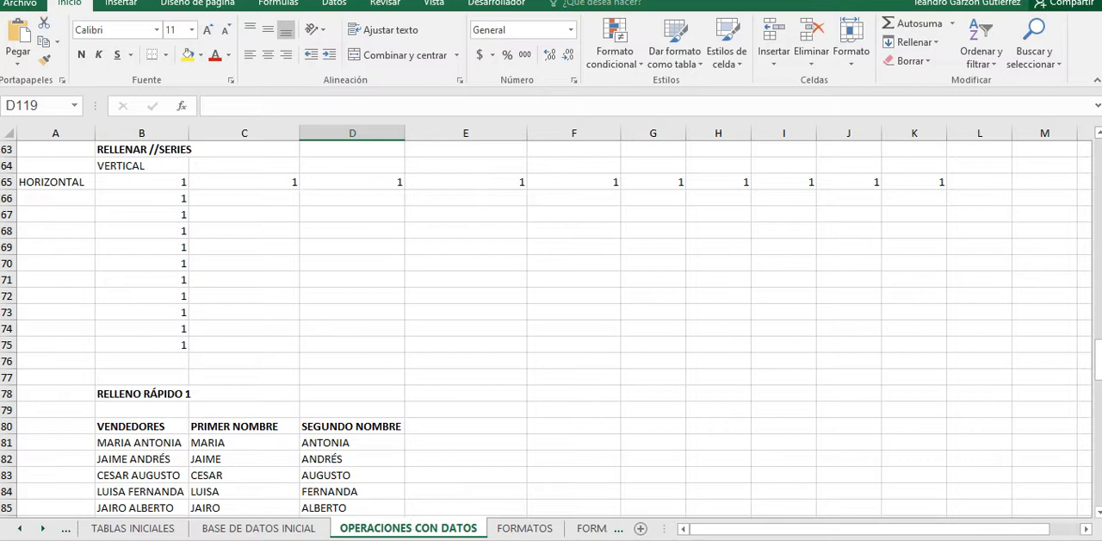
scroll(551, 328, "down", 1)
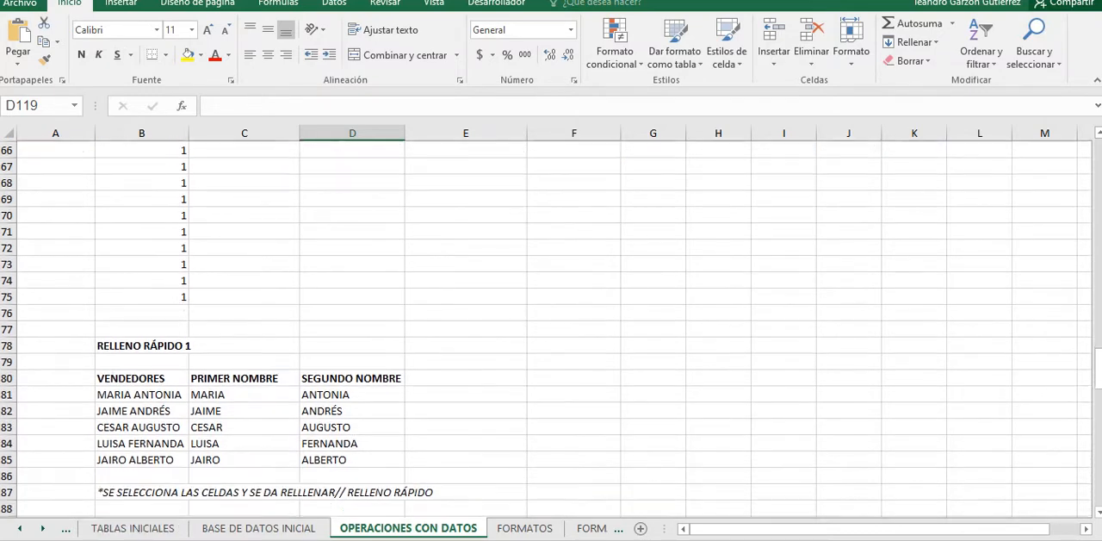
Step: Open the custom lists editor from the General section of the advanced program options
right_click(1078, 48)
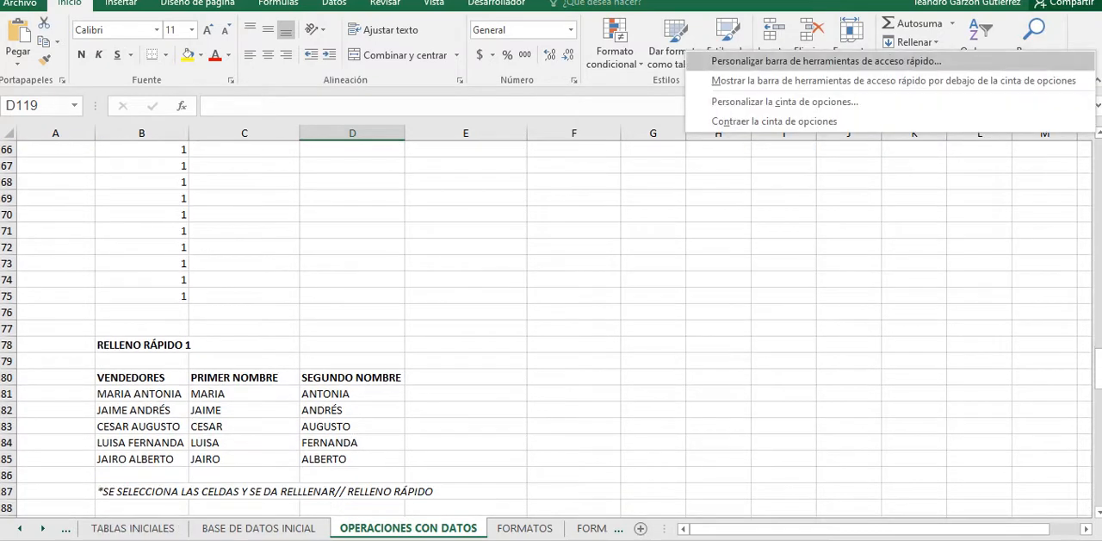
left_click(1016, 101)
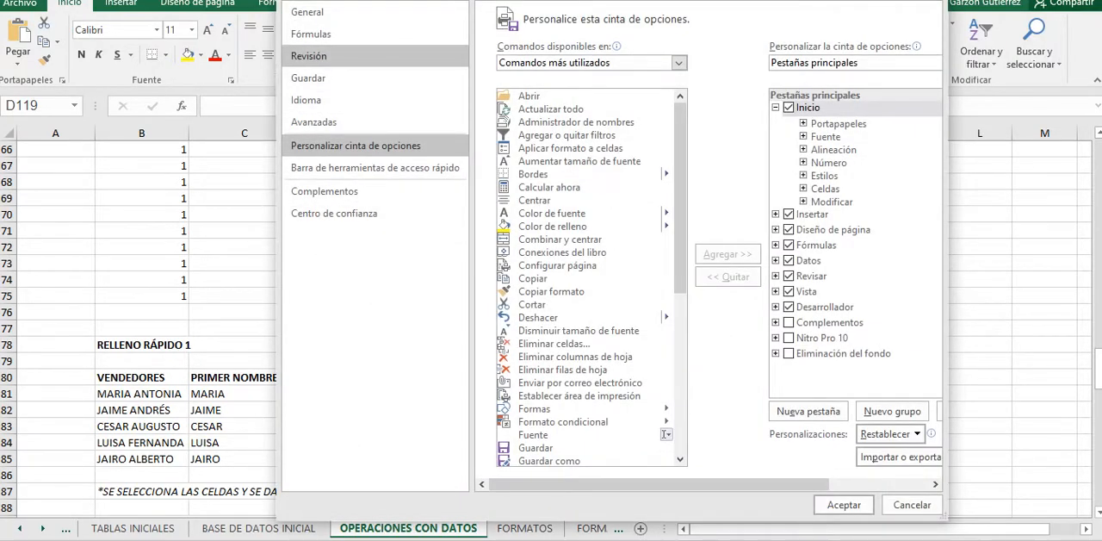
left_click(314, 121)
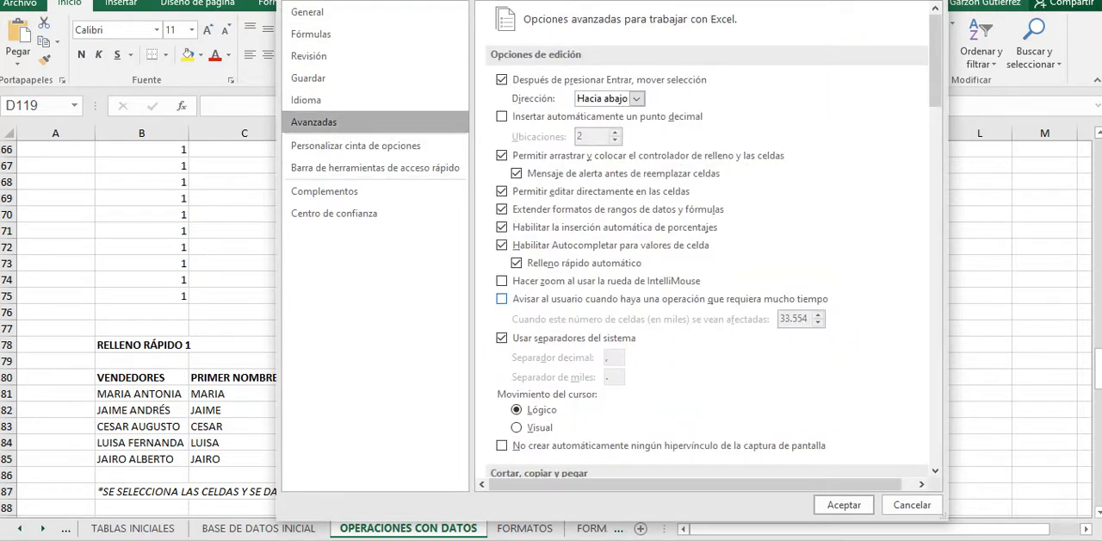
scroll(706, 258, "down", 8)
scroll(706, 241, "down", 10)
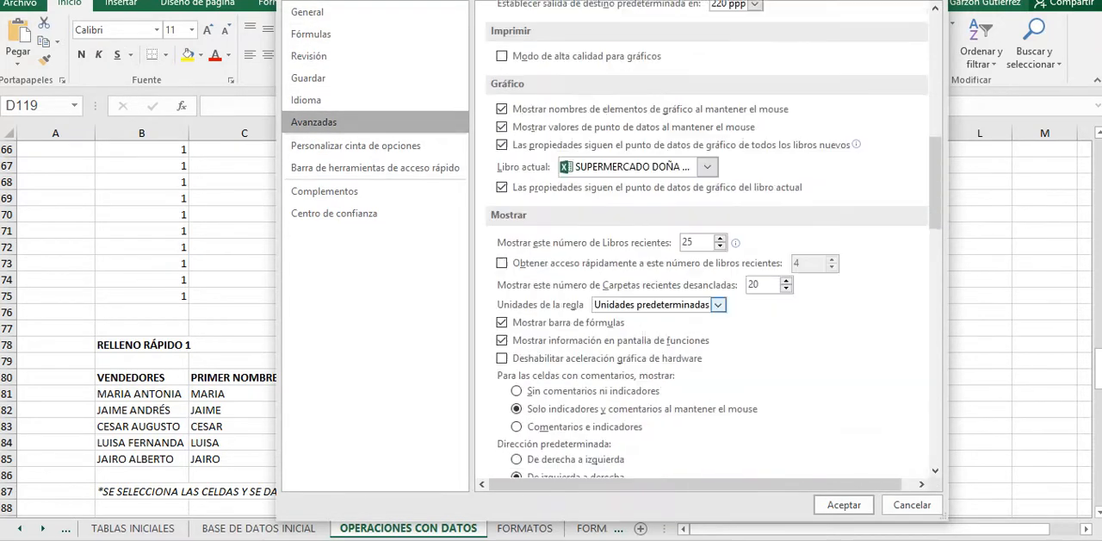
scroll(706, 241, "down", 10)
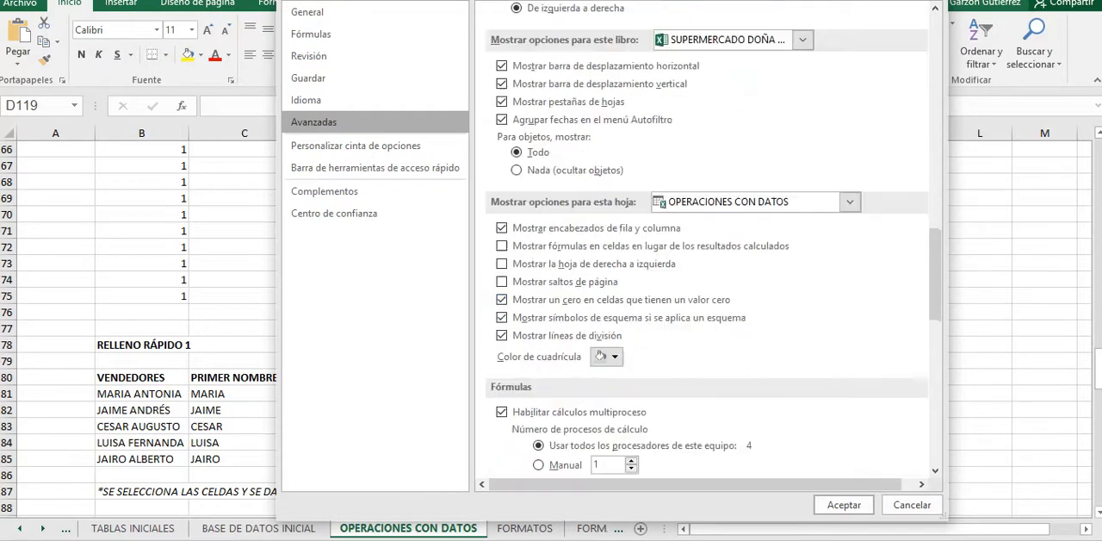
scroll(706, 258, "down", 4)
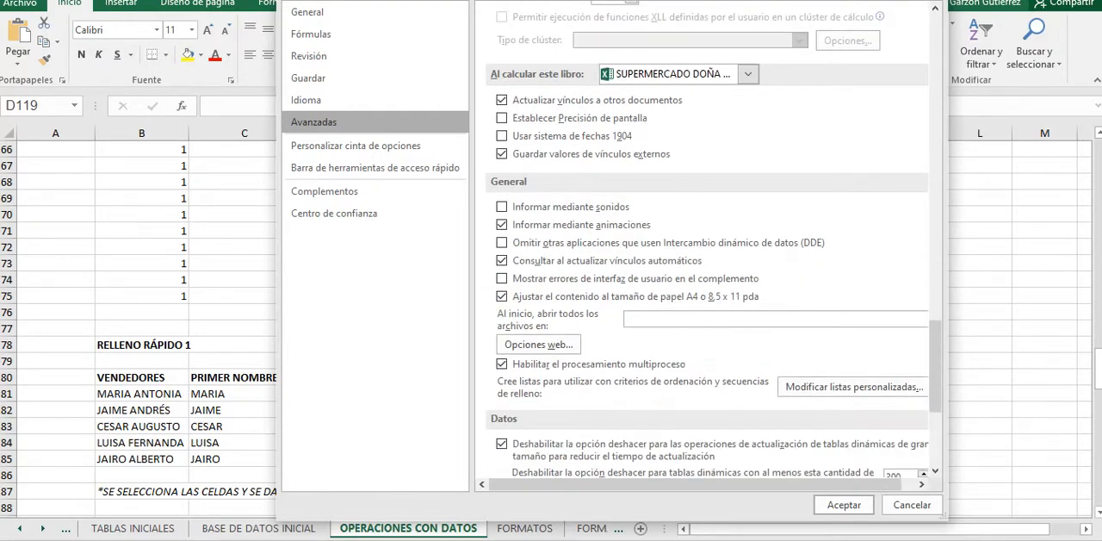
left_click(852, 387)
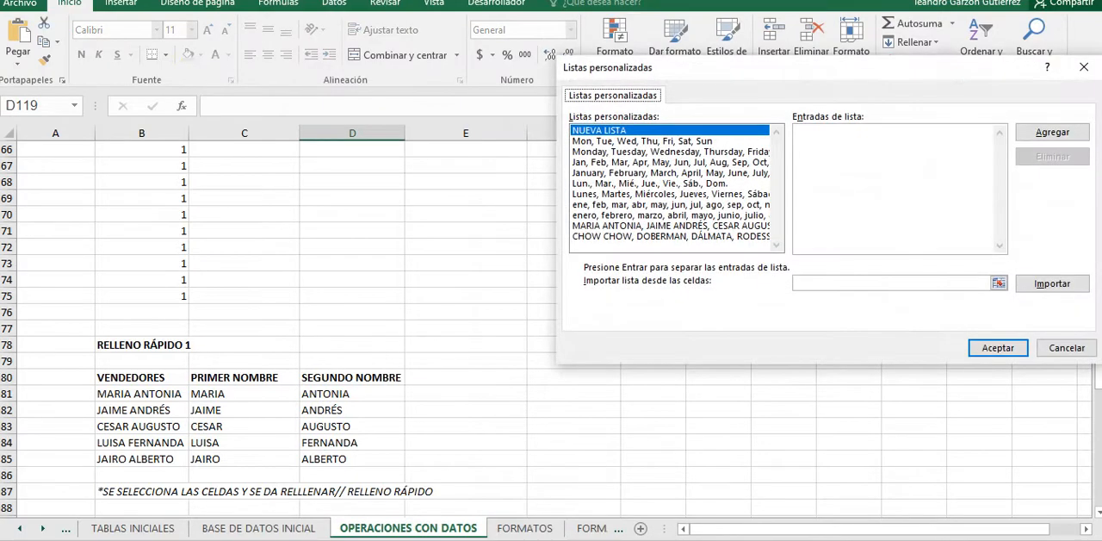
Step: Inspect the entries of the CHOW CHOW dog-breed list and the sellers' list, and accept to close the program options
left_click(671, 235)
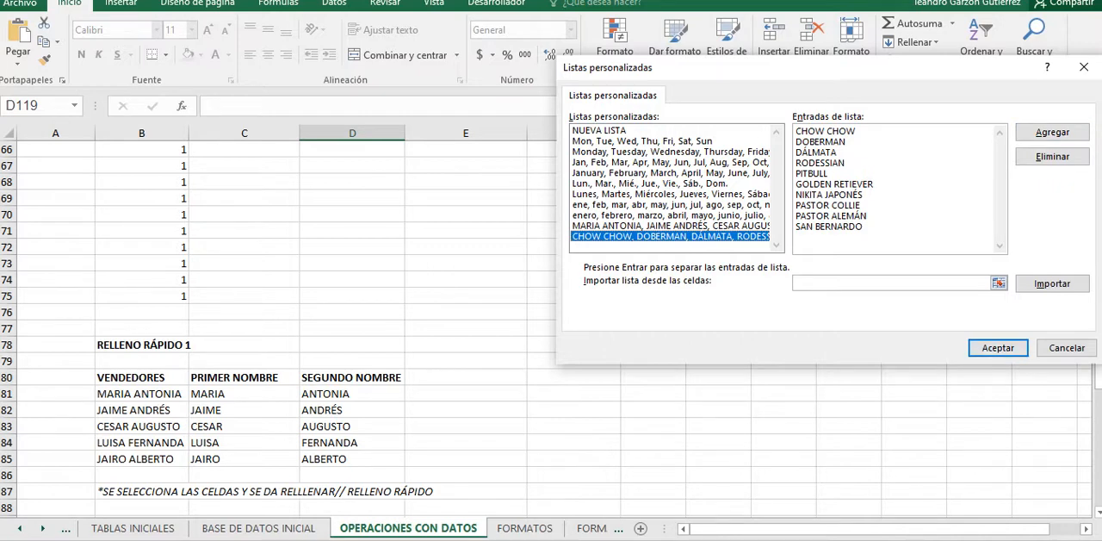
left_click(671, 226)
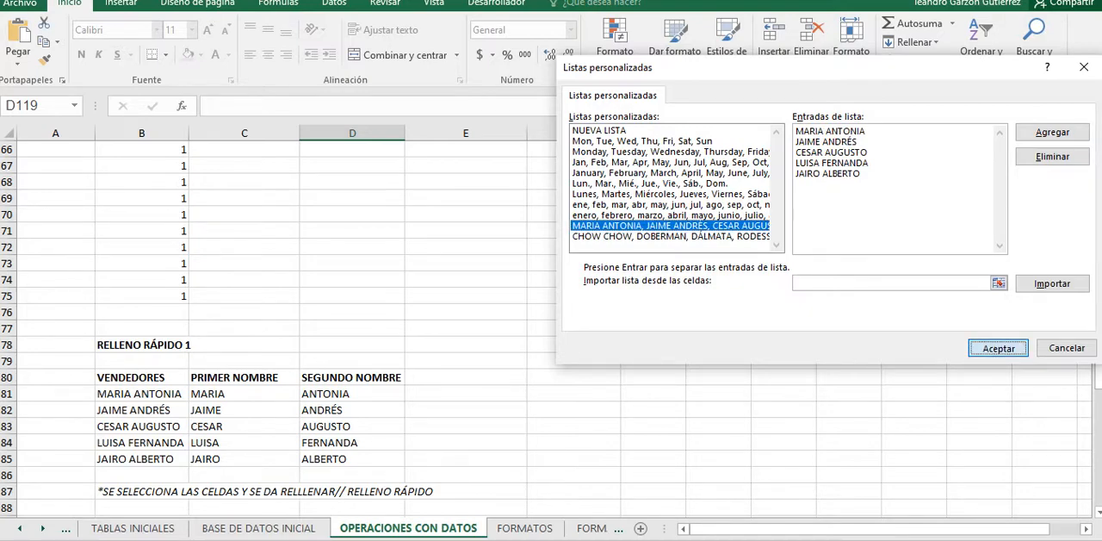
key("Return")
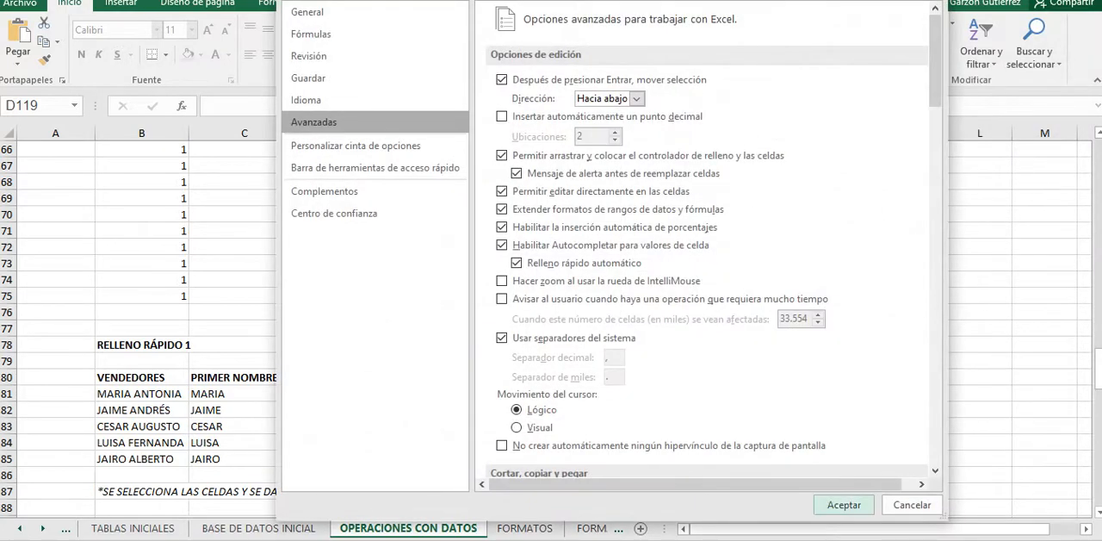
key("Return")
Step: Enter the first seller's full name from the VENDEDORES list in F88
scroll(551, 327, "down", 2)
left_click(574, 410)
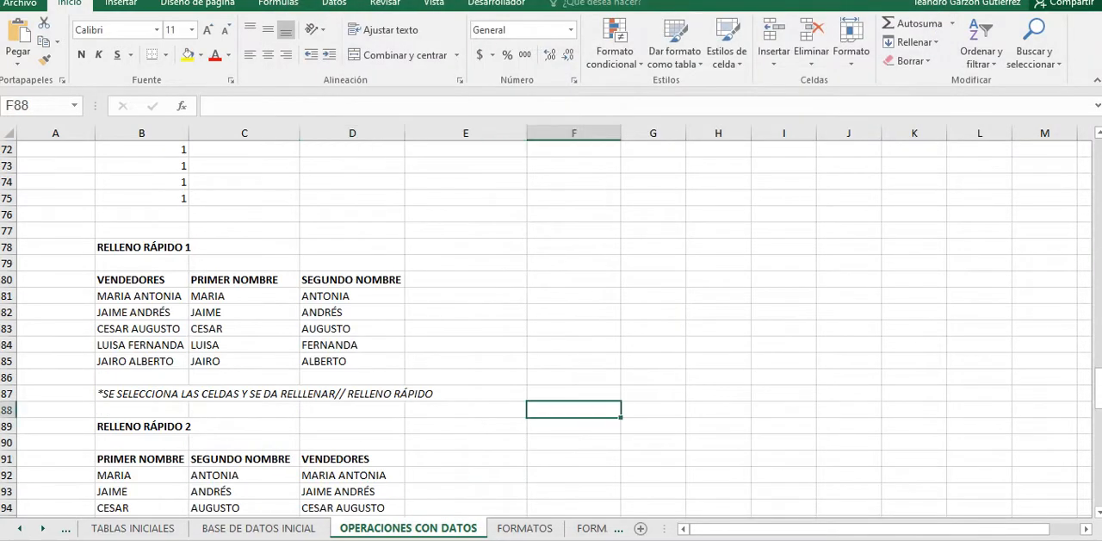
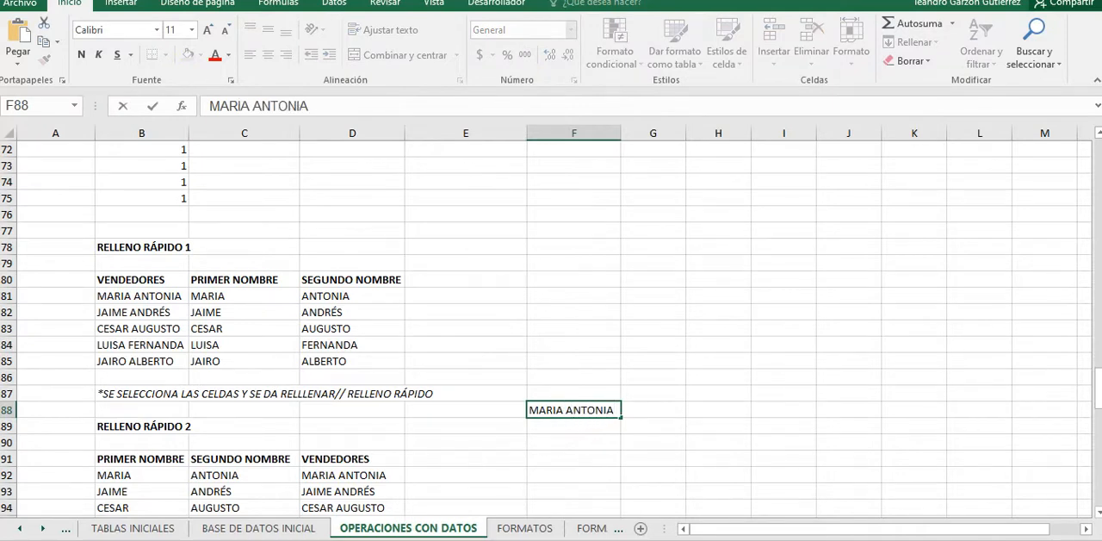
left_click(466, 459)
left_click(573, 410)
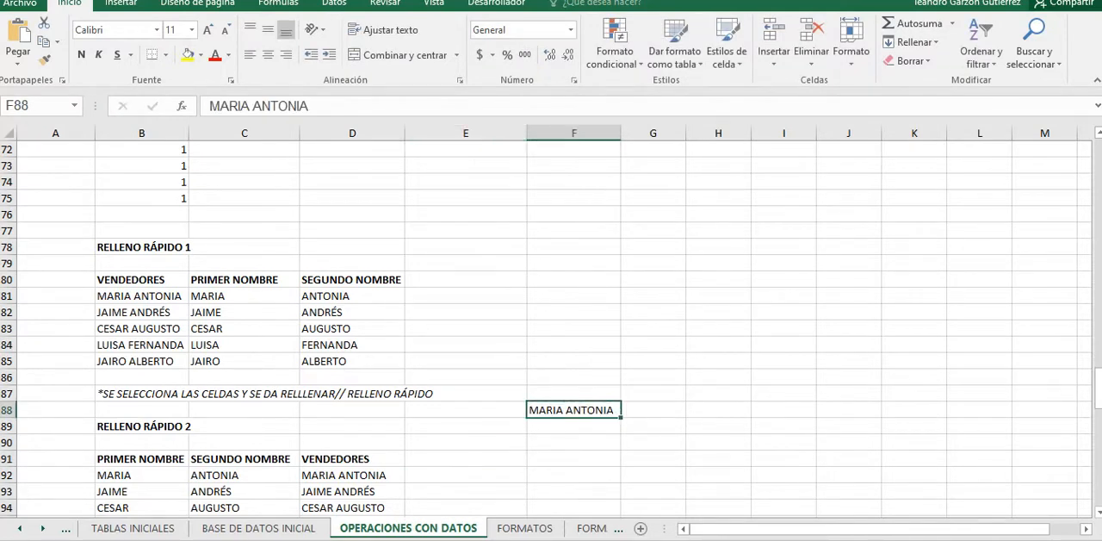
Step: Fill the sellers' custom list down from F88, first to F91 and on to F93
key("shift+Down")
key("shift+Down")
key("shift+Down")
key("ctrl+e")
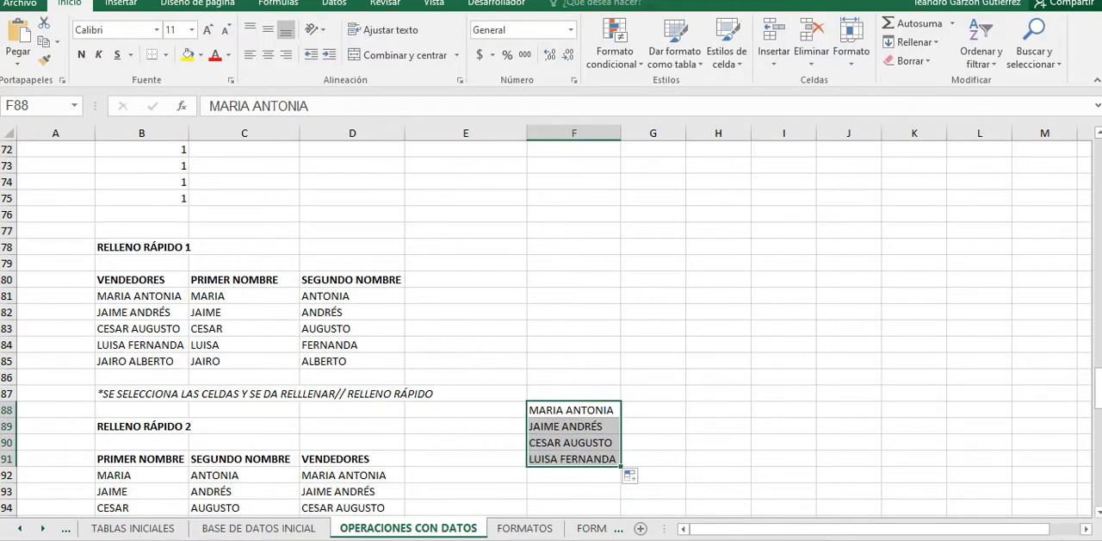
key("shift+Down")
key("shift+Down")
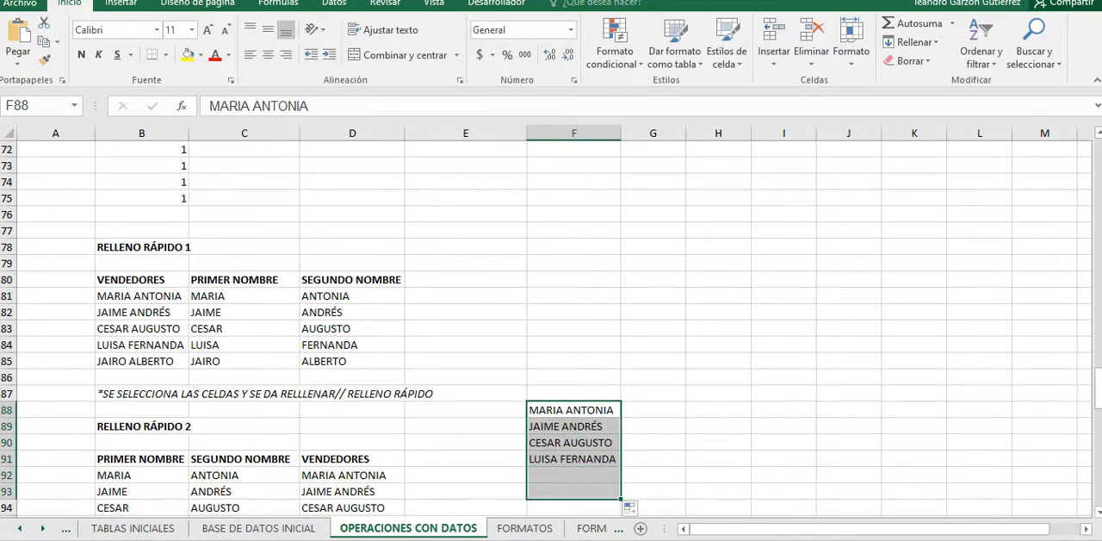
key("ctrl+e")
scroll(551, 327, "down", 1)
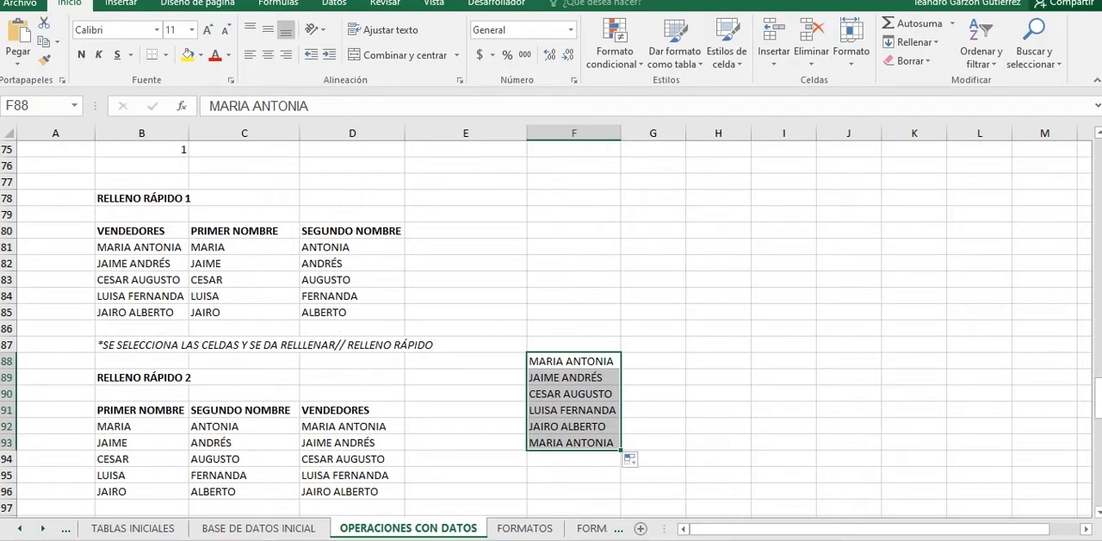
left_click(718, 377)
Step: Enter three first names in B118 to B120, below the LISTA 1 (SIN PROGRAMAR) column
scroll(718, 377, "down", 2)
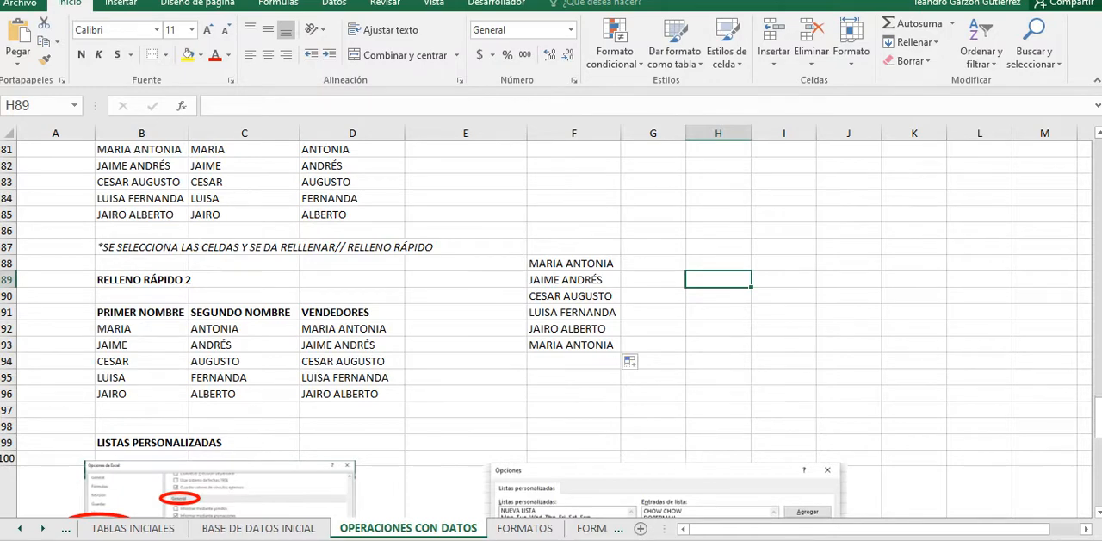
scroll(551, 327, "up", 5)
scroll(551, 327, "down", 7)
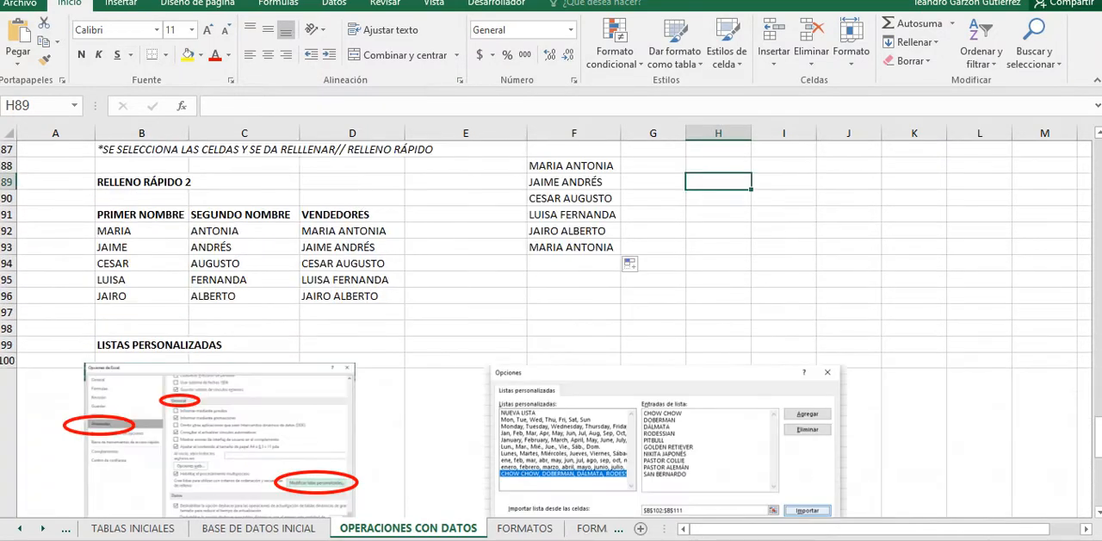
scroll(551, 327, "down", 5)
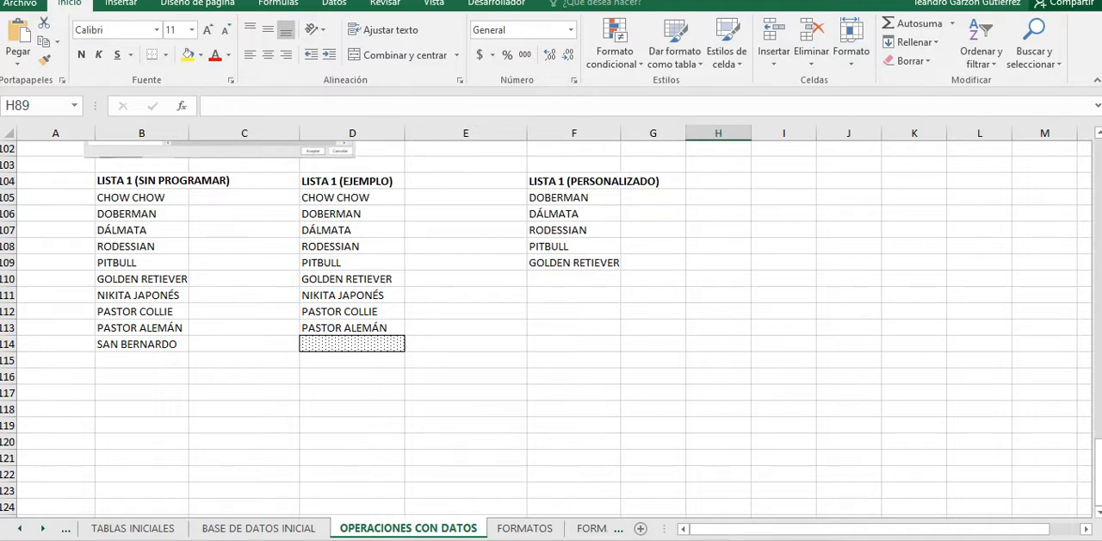
left_click(244, 409)
left_click(142, 426)
left_click(142, 409)
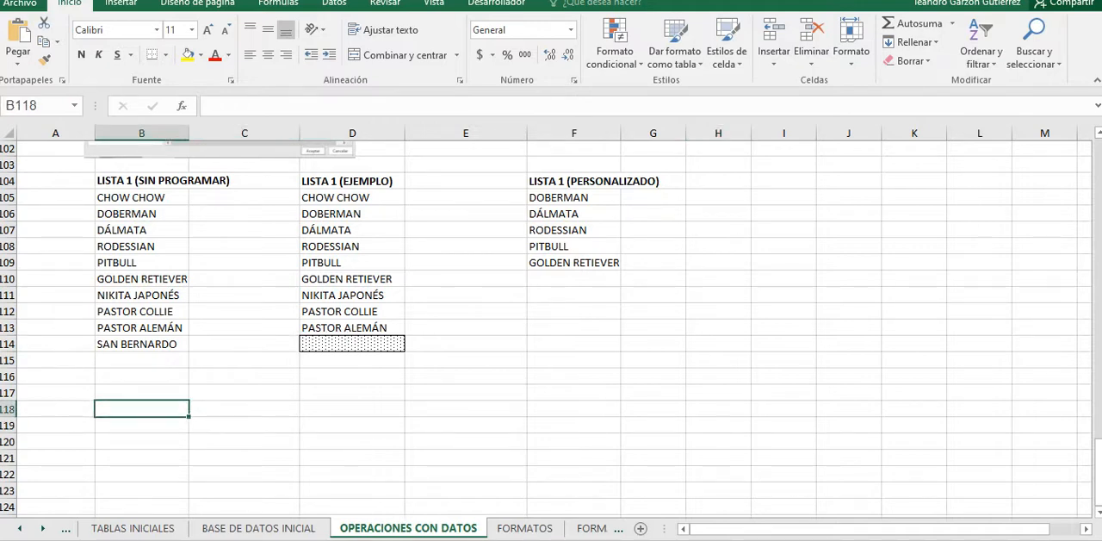
type("ELIECER")
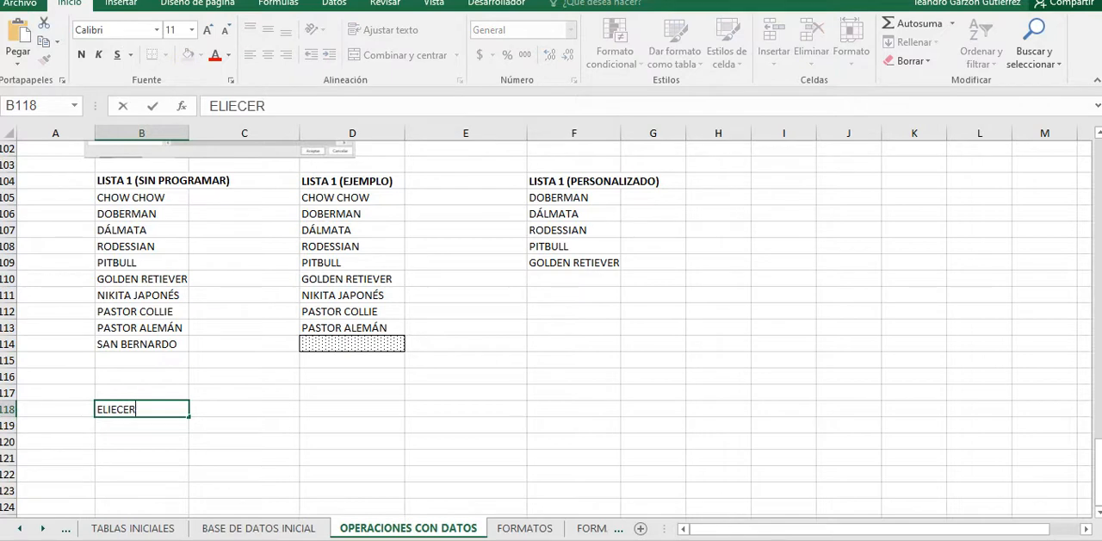
key("Return")
type("JAIRO")
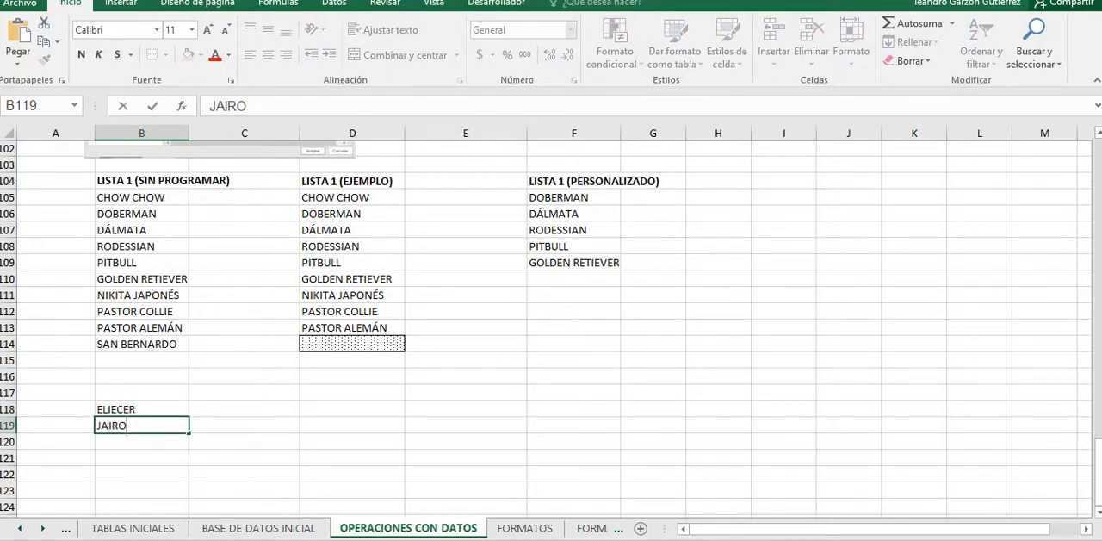
key("Return")
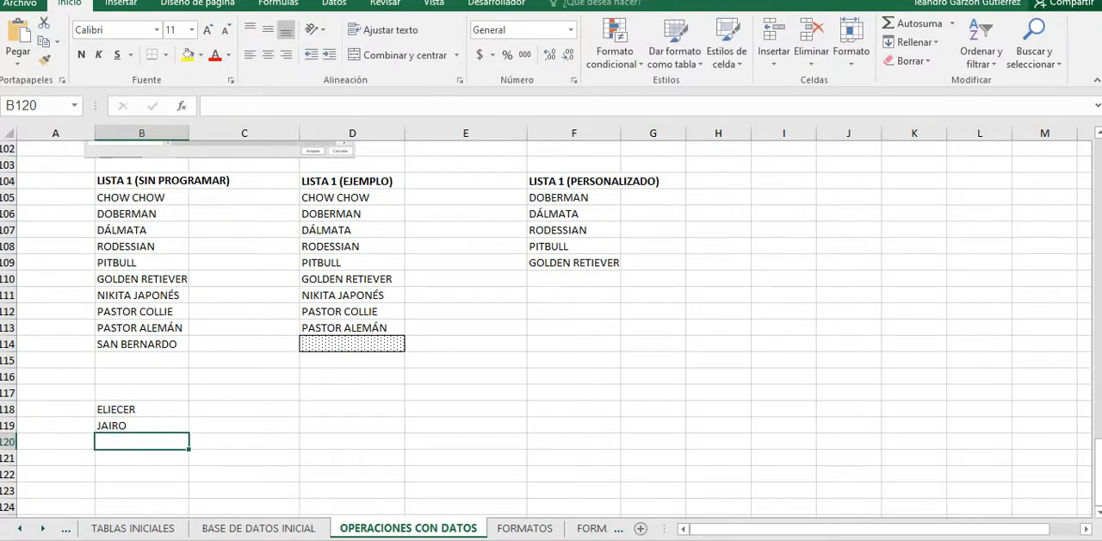
type("ANA")
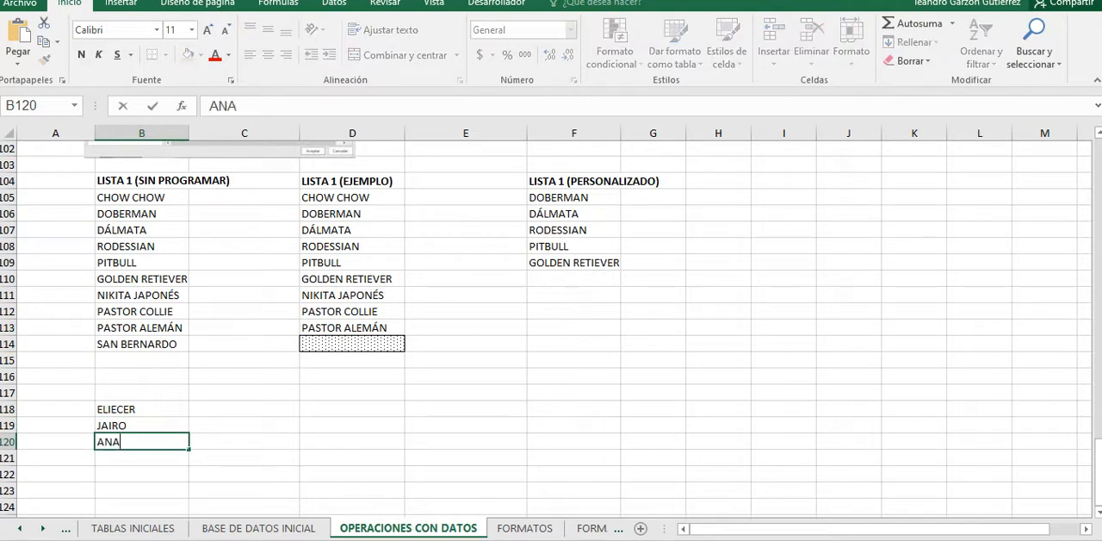
Step: Open the custom lists editor from the General section of the advanced program options
left_click(141, 409)
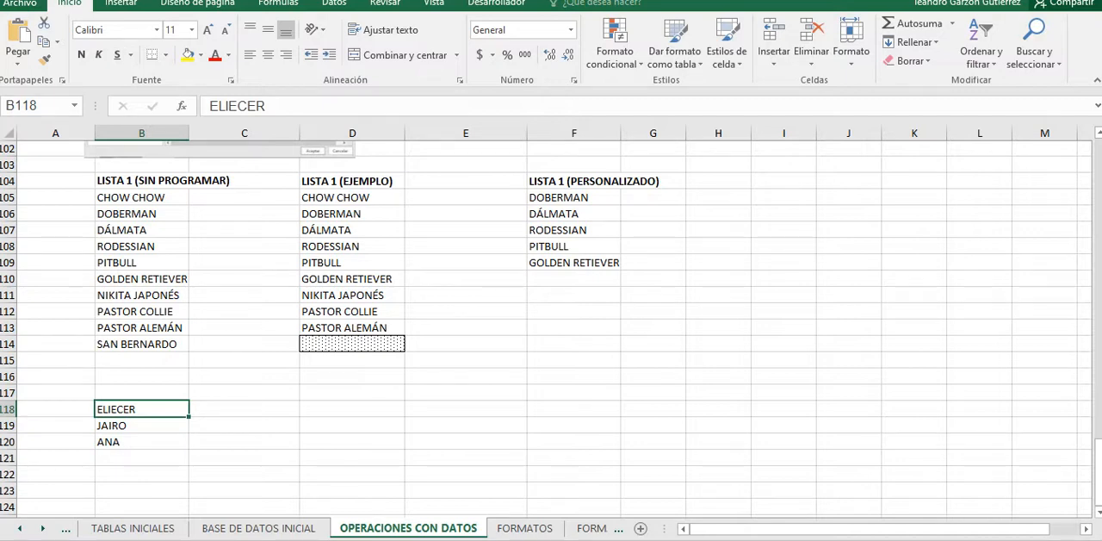
right_click(1082, 56)
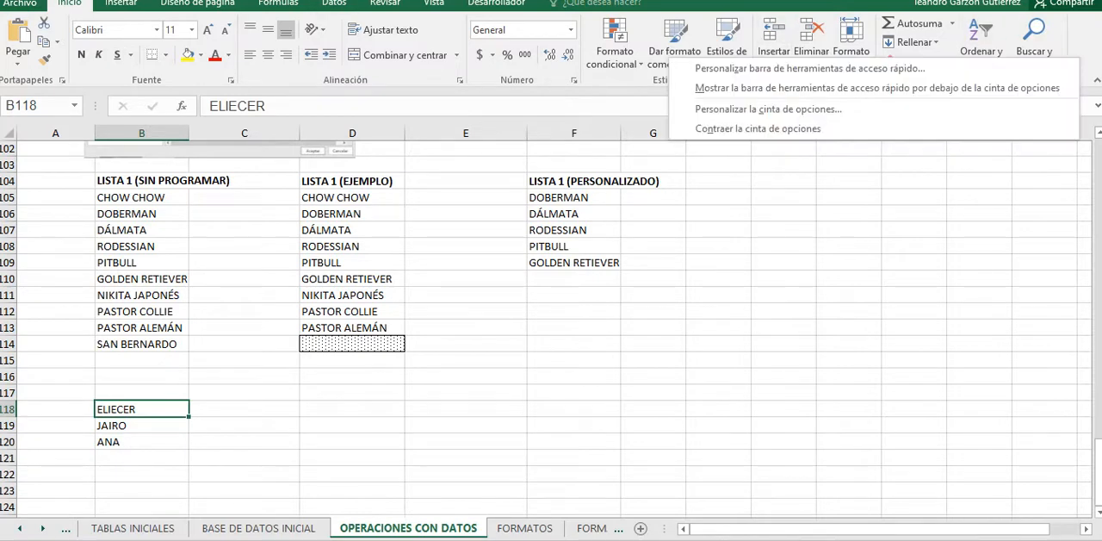
left_click(991, 108)
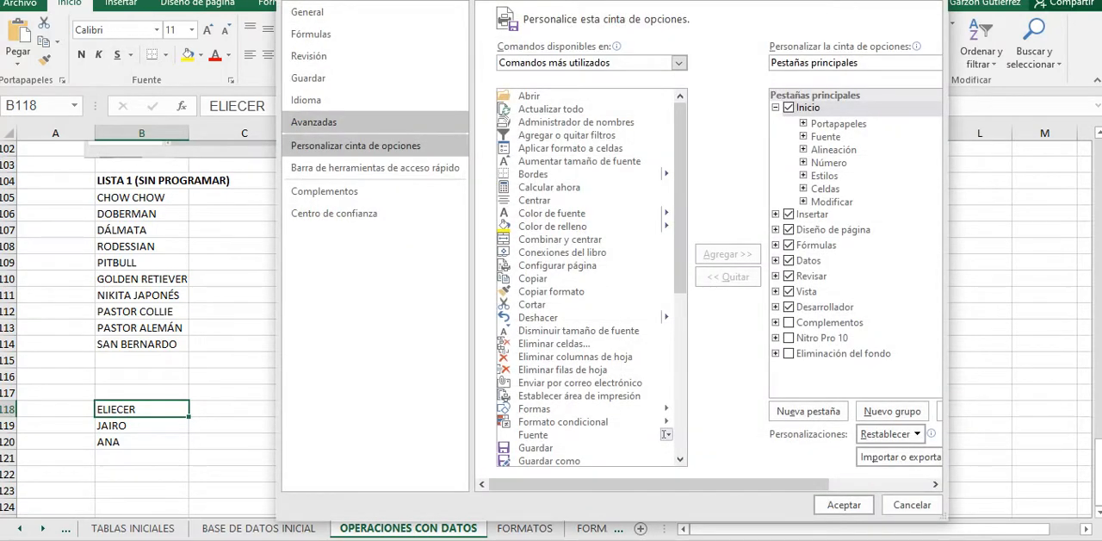
left_click(314, 122)
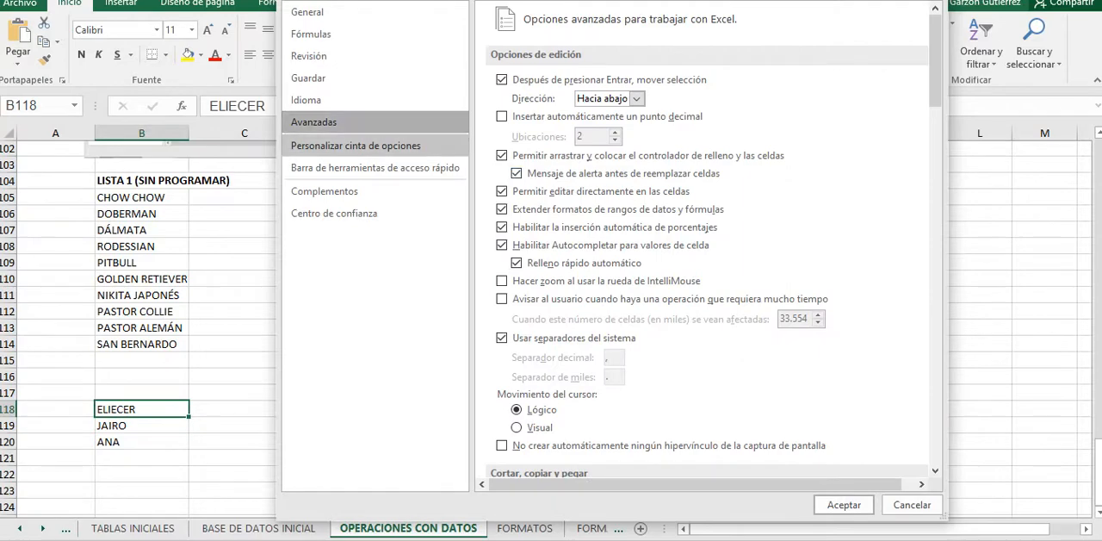
scroll(706, 259, "down", 5)
scroll(706, 241, "down", 12)
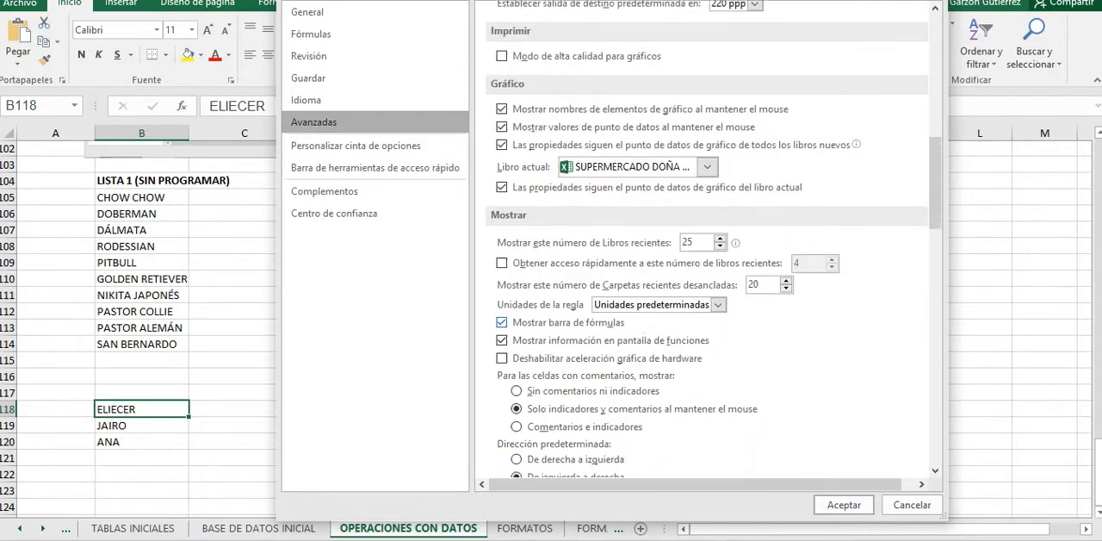
scroll(706, 241, "down", 10)
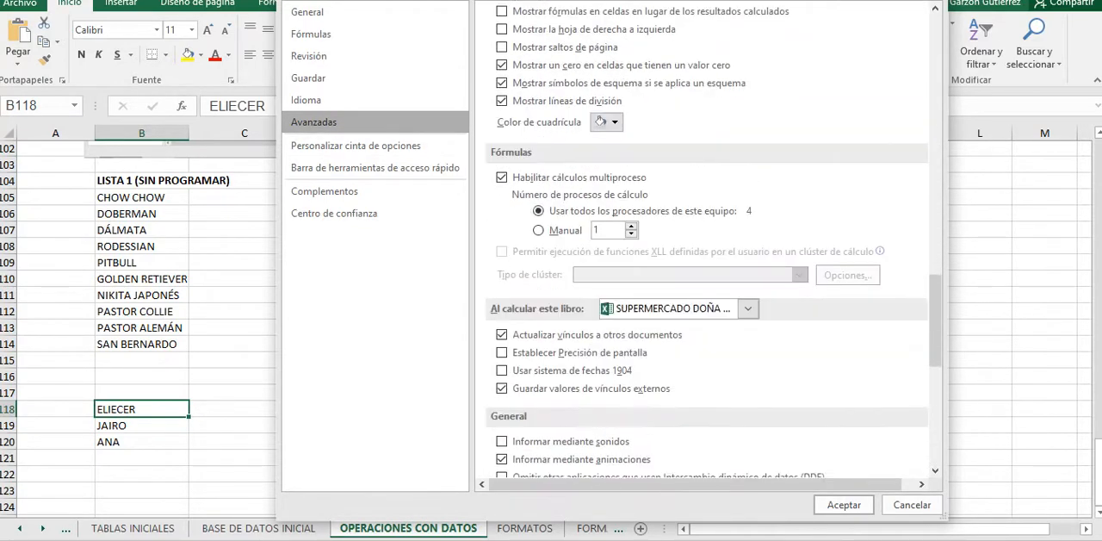
scroll(706, 241, "down", 4)
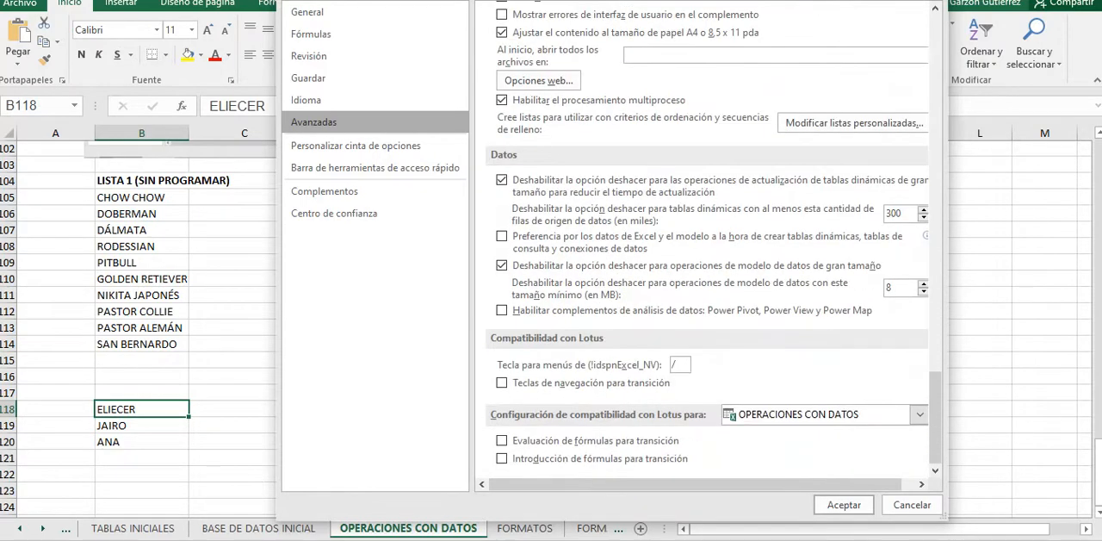
scroll(706, 259, "up", 4)
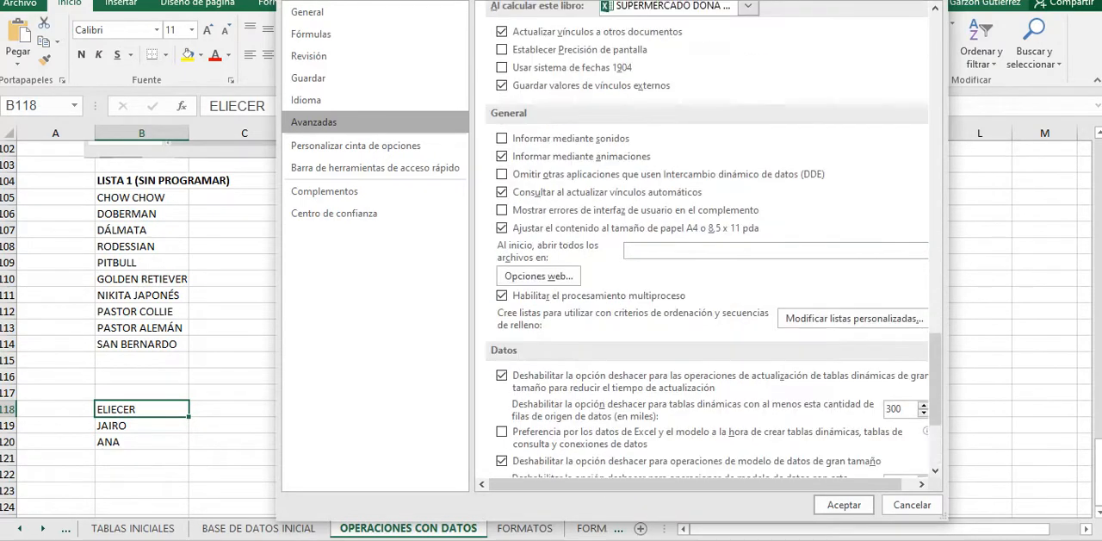
left_click(852, 318)
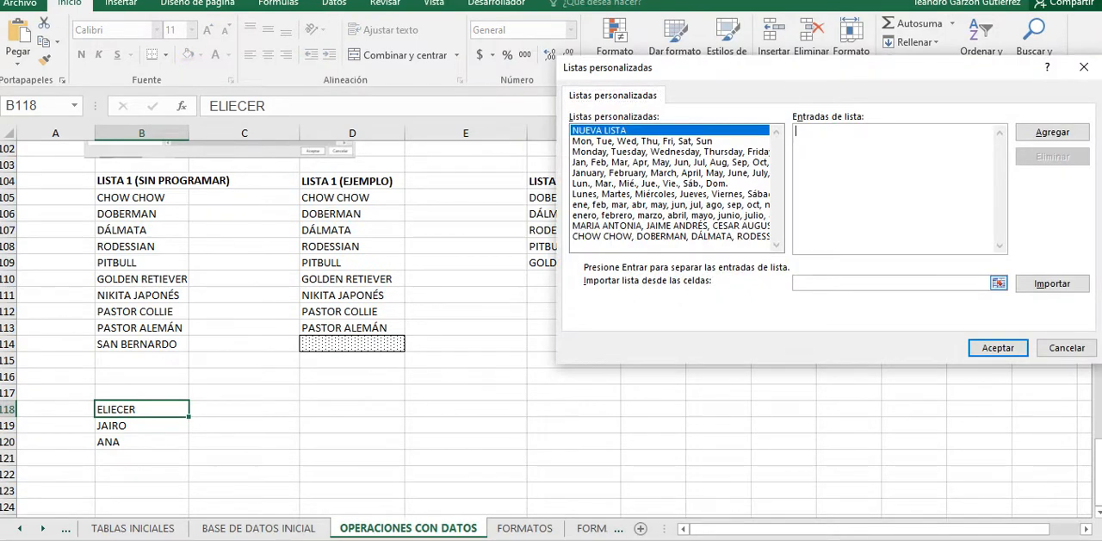
Step: Import the first names in B118:B120 as a new custom list, accept it and close the program options
left_click(998, 283)
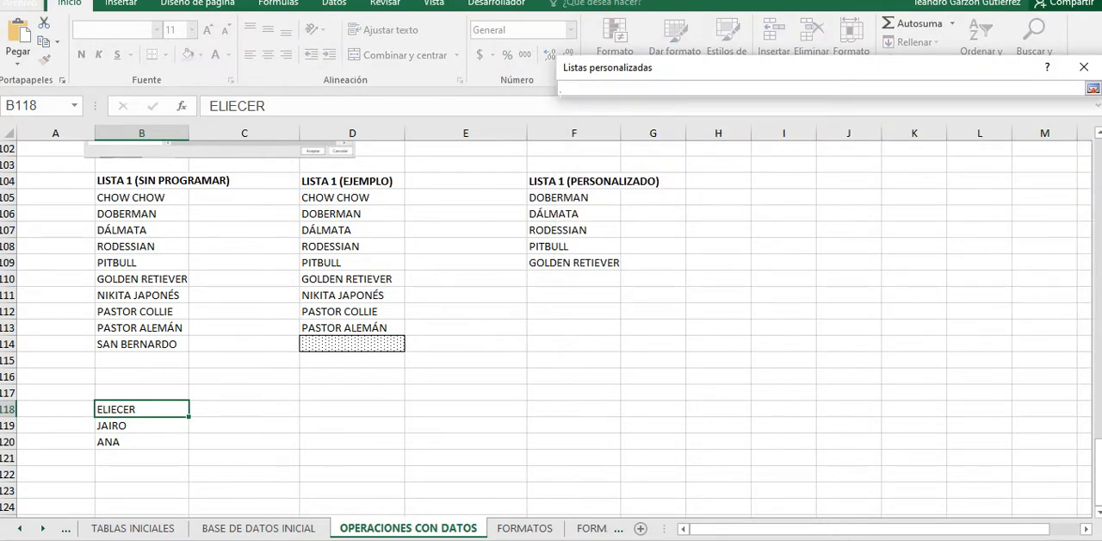
left_click_drag(138, 410, 186, 441)
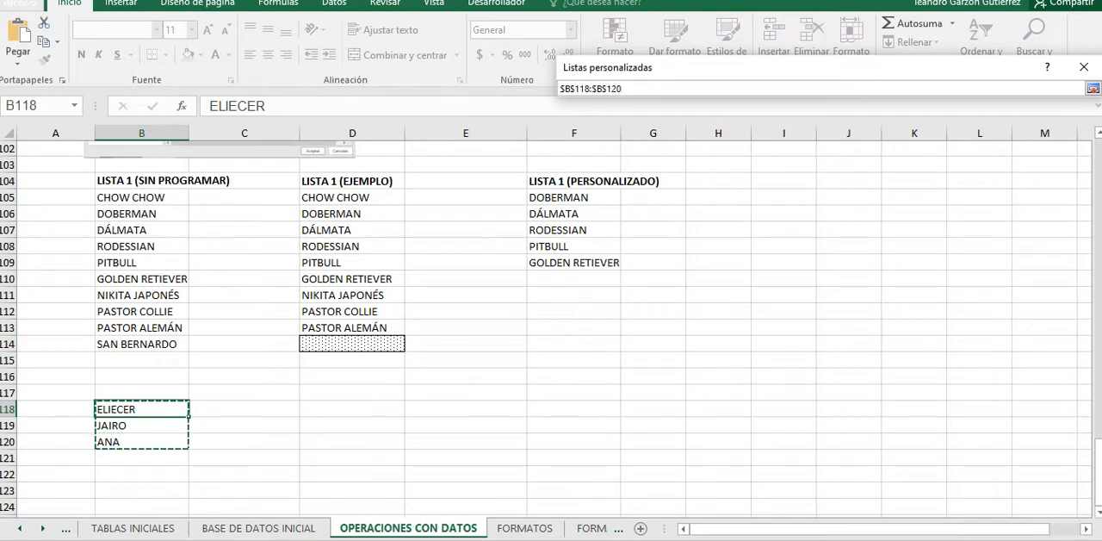
left_click(1092, 88)
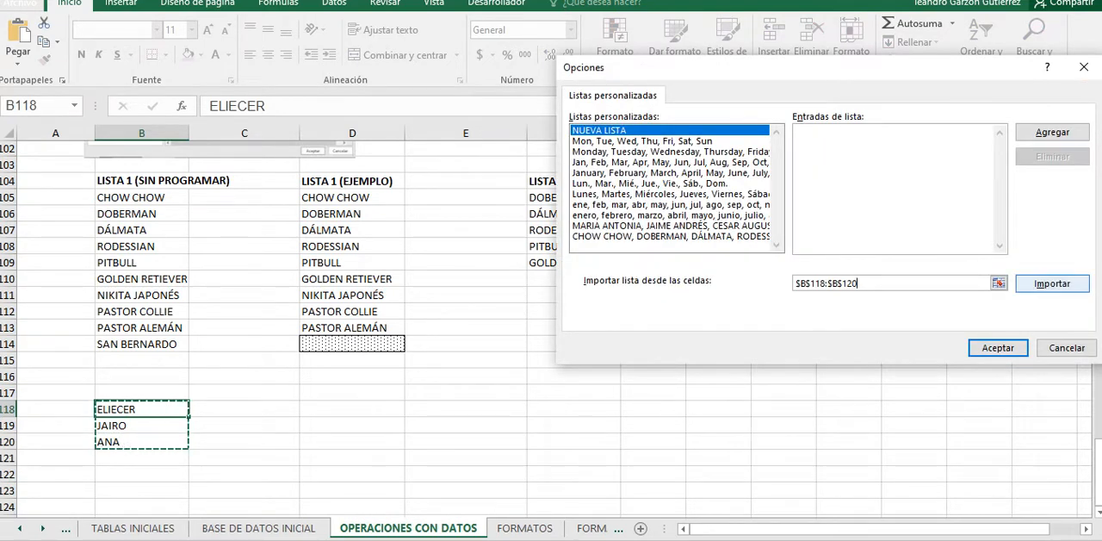
left_click(1052, 284)
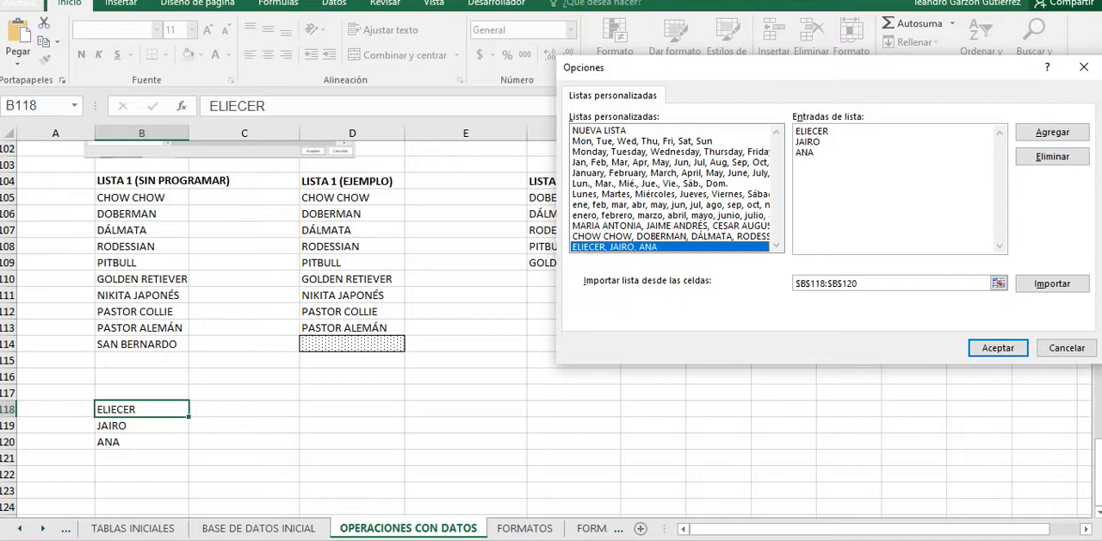
left_click(998, 347)
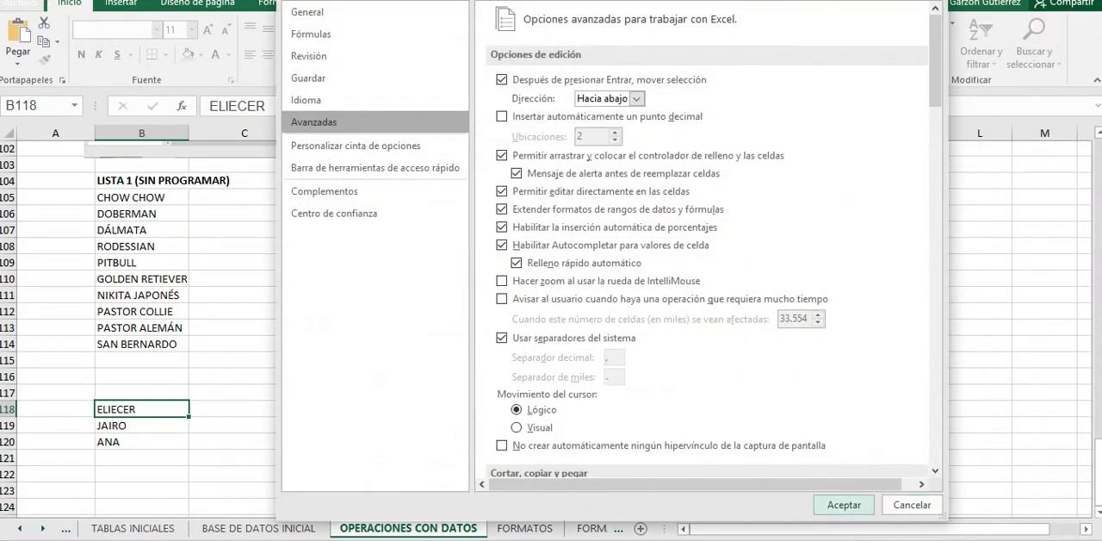
left_click(912, 505)
Step: Enter the second first name of the new custom list in F115 and fill the list down to F121
left_click(573, 360)
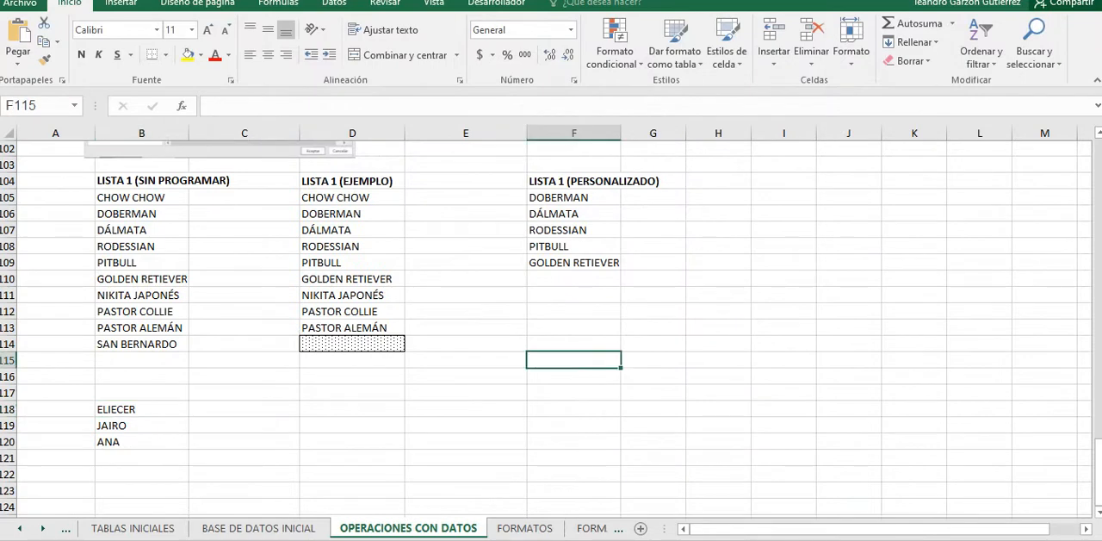
type("JAIRO")
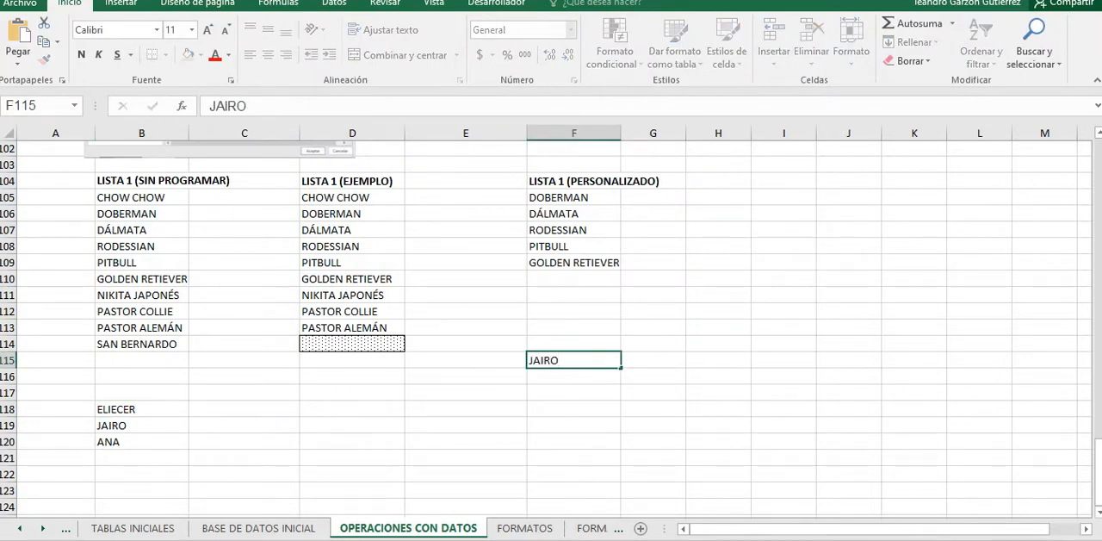
left_click_drag(466, 409, 465, 426)
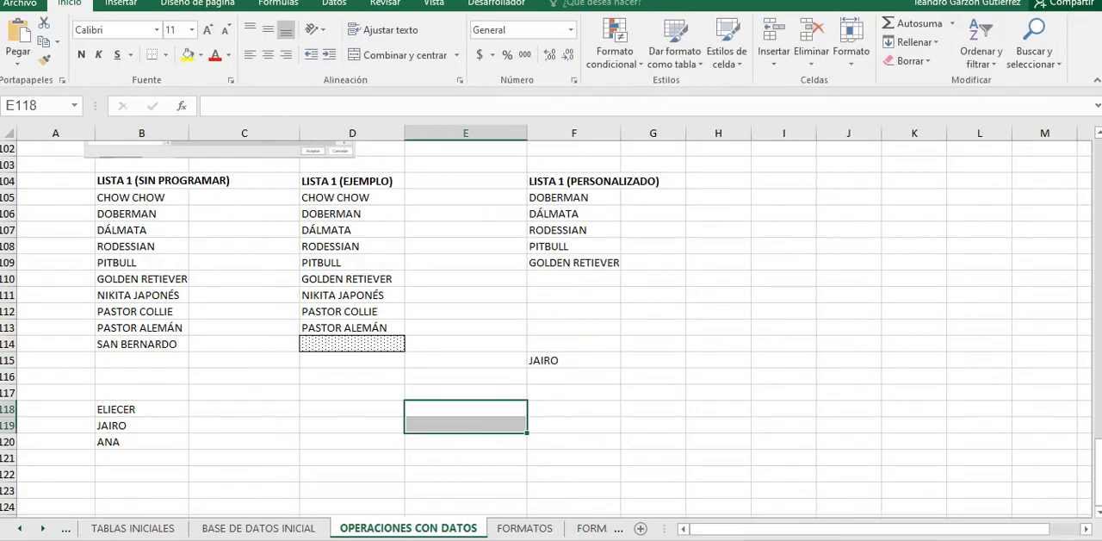
left_click(574, 360)
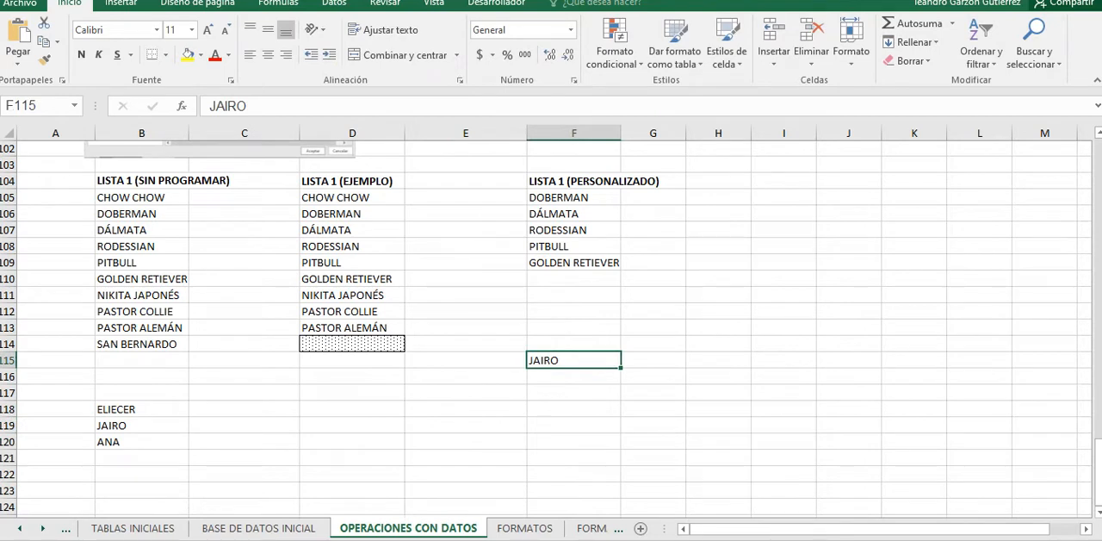
left_click_drag(620, 367, 621, 466)
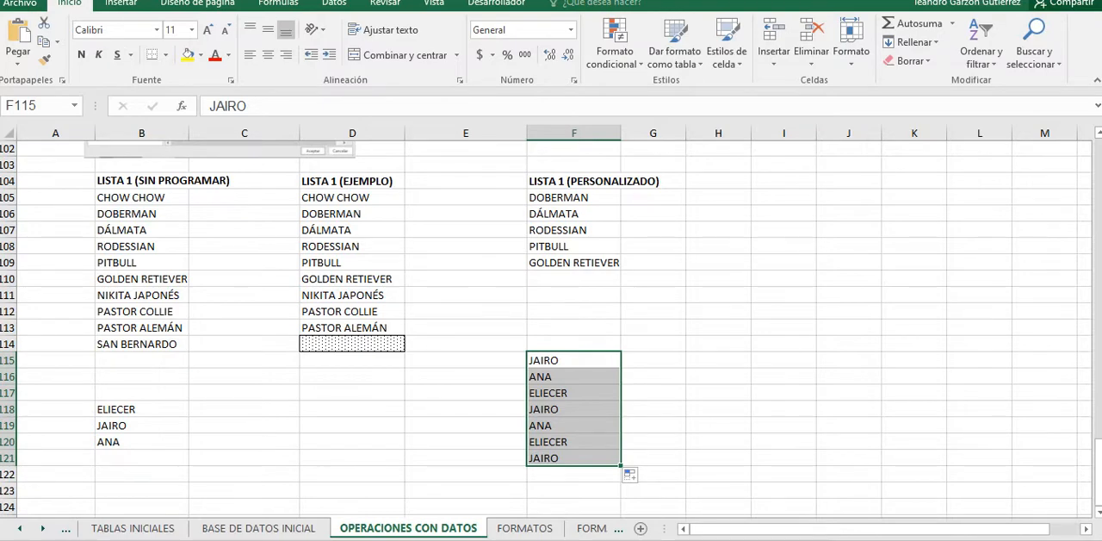
Step: Review the RELLENO RÁPIDO 1, RELLENO RÁPIDO 2 and LISTAS PERSONALIZADAS sections, down to the custom-list columns
scroll(551, 327, "up", 11)
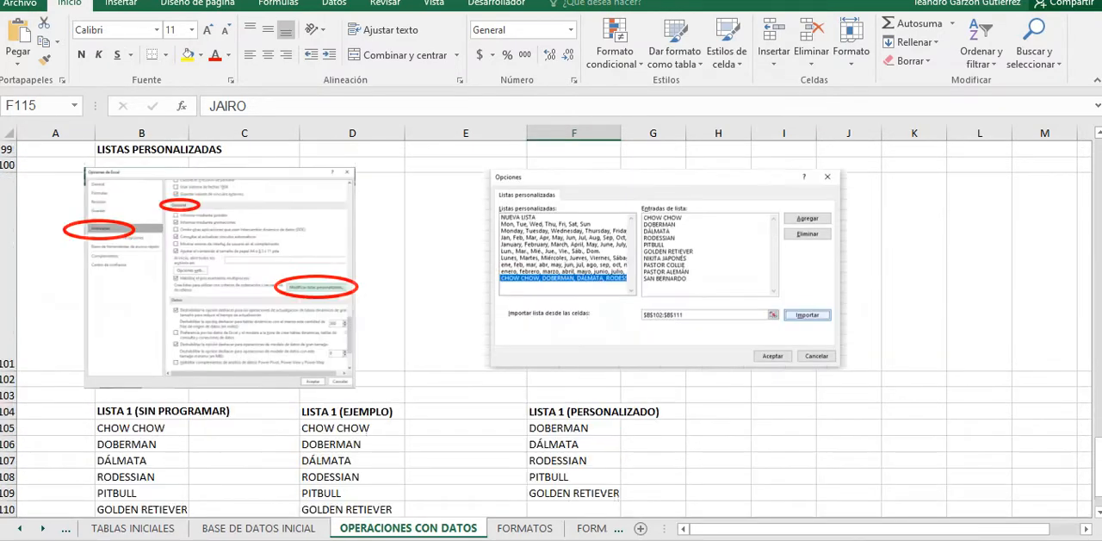
scroll(551, 327, "down", 5)
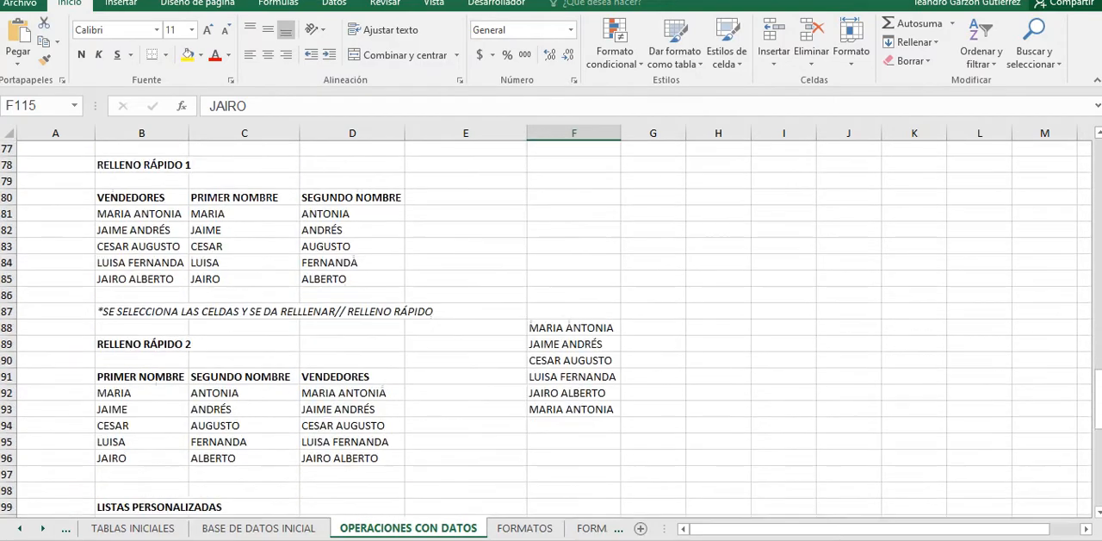
scroll(551, 327, "up", 1)
scroll(551, 327, "up", 5)
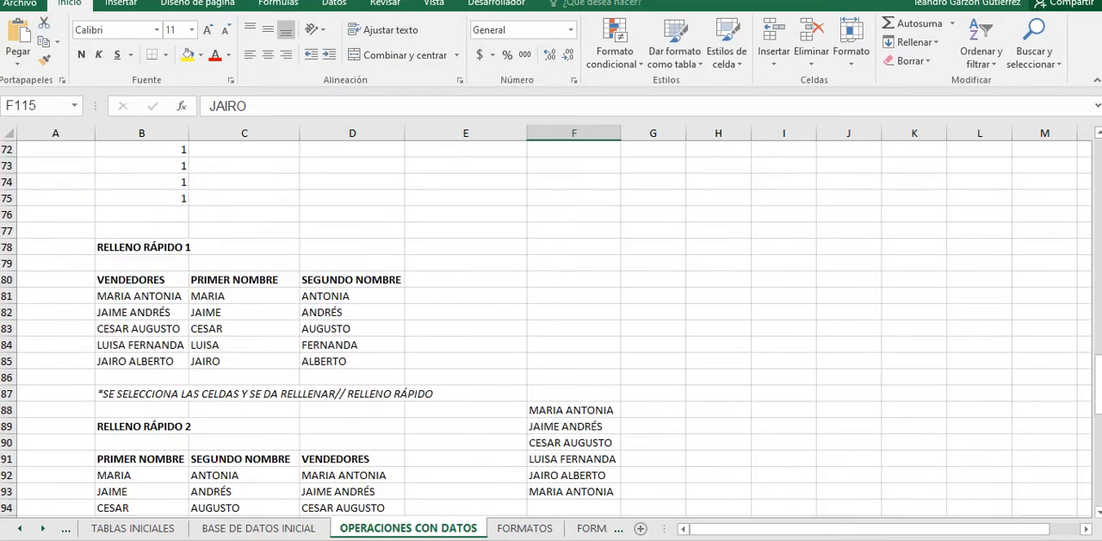
scroll(551, 327, "up", 3)
scroll(551, 328, "down", 8)
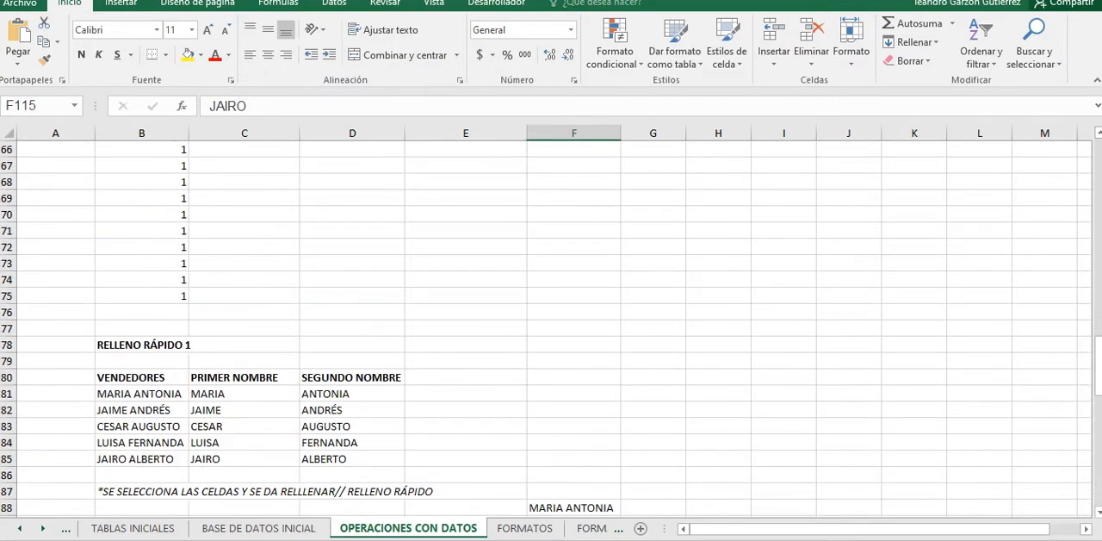
scroll(551, 327, "down", 3)
scroll(551, 327, "up", 1)
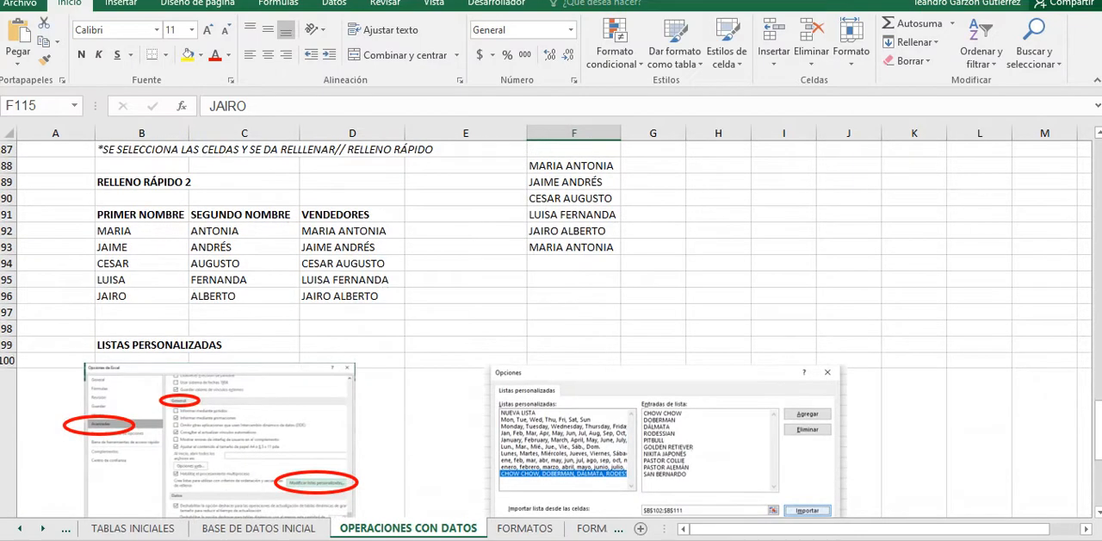
scroll(551, 328, "down", 2)
scroll(551, 327, "up", 1)
scroll(551, 328, "up", 3)
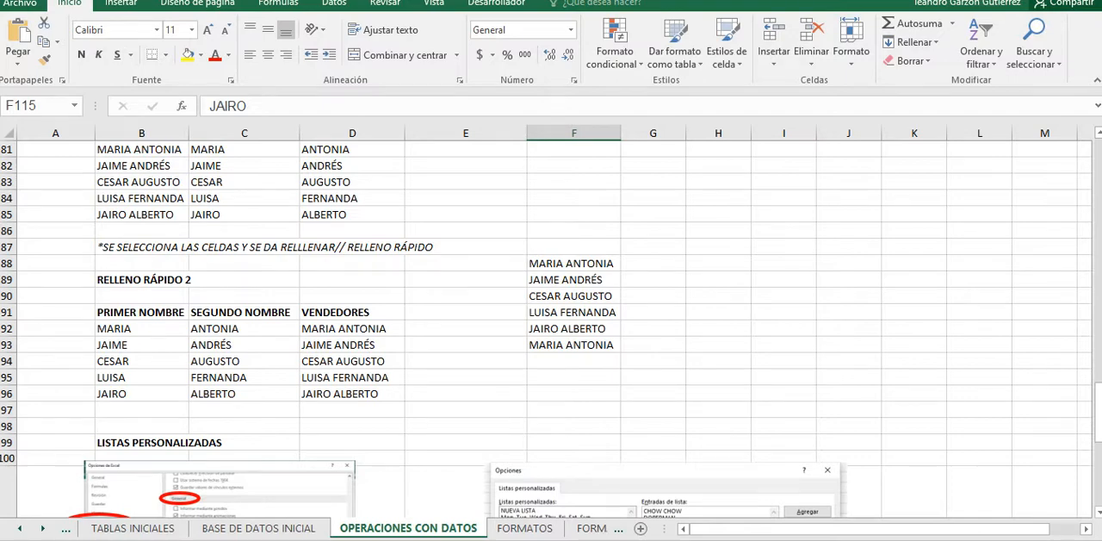
scroll(551, 327, "down", 1)
scroll(551, 327, "down", 3)
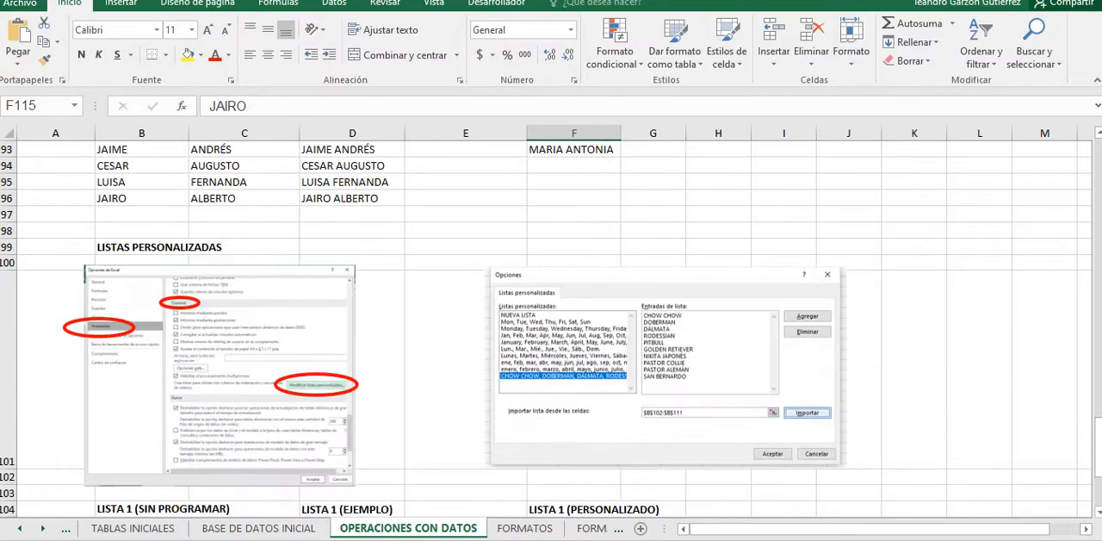
scroll(551, 327, "up", 5)
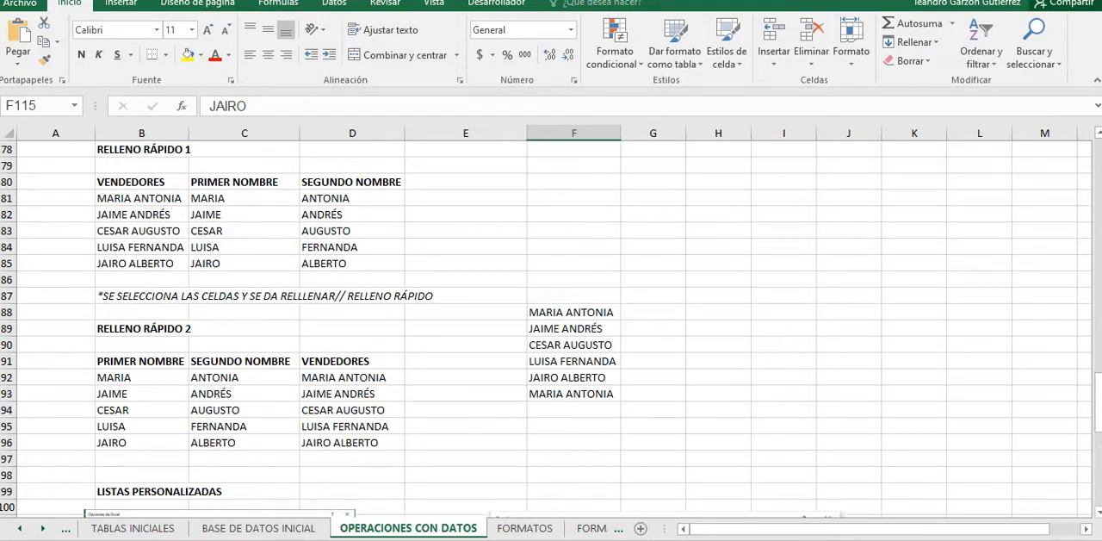
scroll(552, 328, "up", 4)
scroll(551, 328, "down", 6)
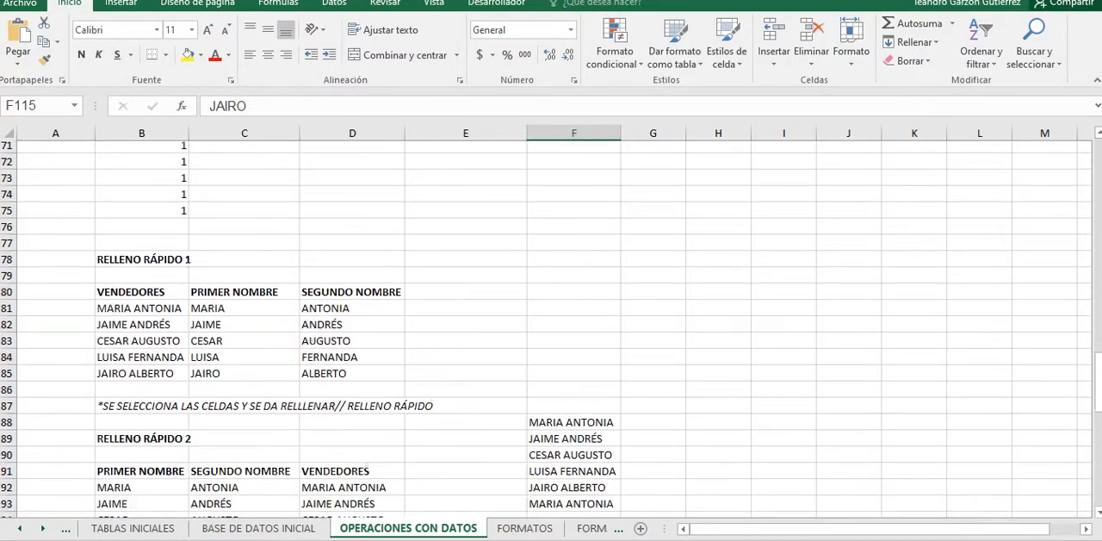
scroll(551, 327, "down", 6)
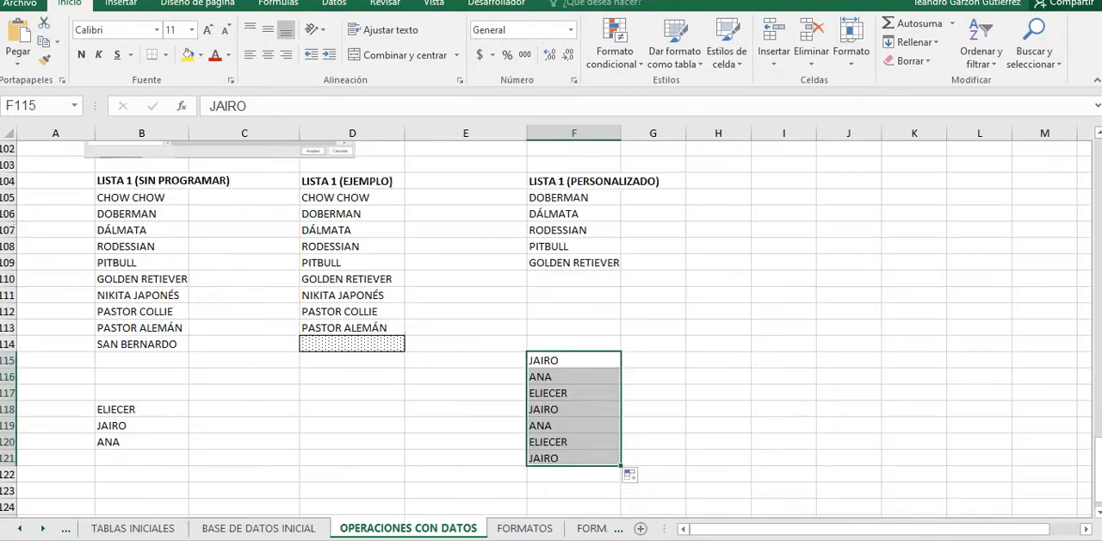
Step: Select the first three filled names in F115:F117 to point out one cycle of the custom list
scroll(551, 327, "down", 1)
left_click_drag(551, 311, 551, 344)
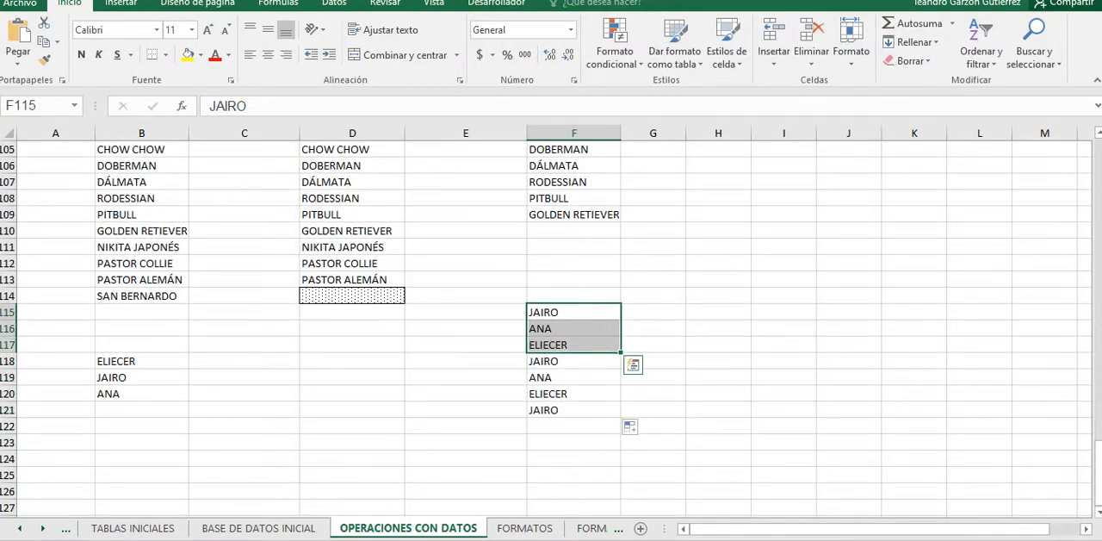
key("alt+Tab")
scroll(552, 327, "down", 4)
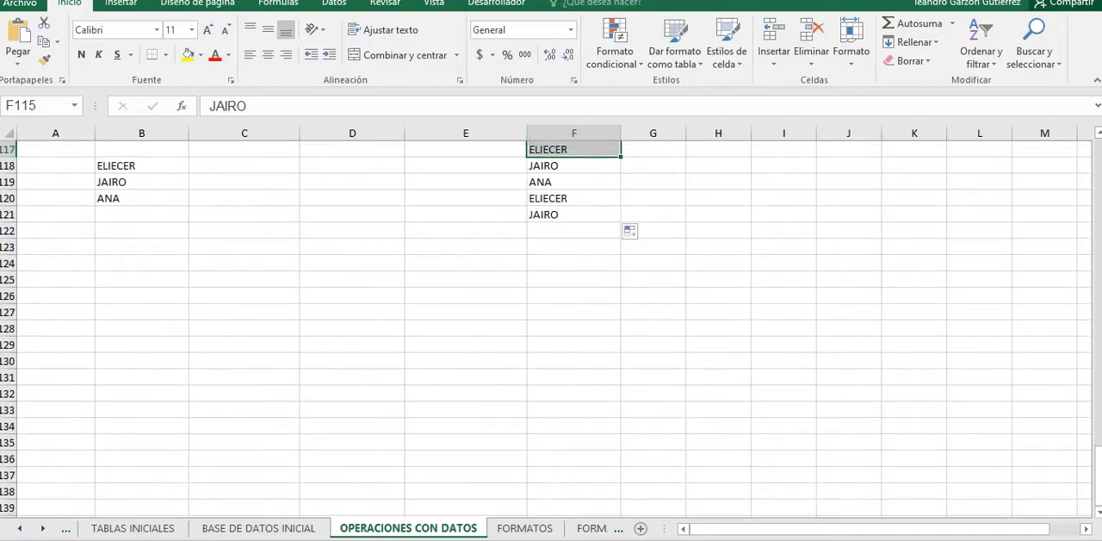
Step: Switch to the FORMATOS sheet and look at its BORDES, TRAMAS Y SOMBREADOS section
scroll(551, 327, "up", 9)
scroll(552, 327, "up", 4)
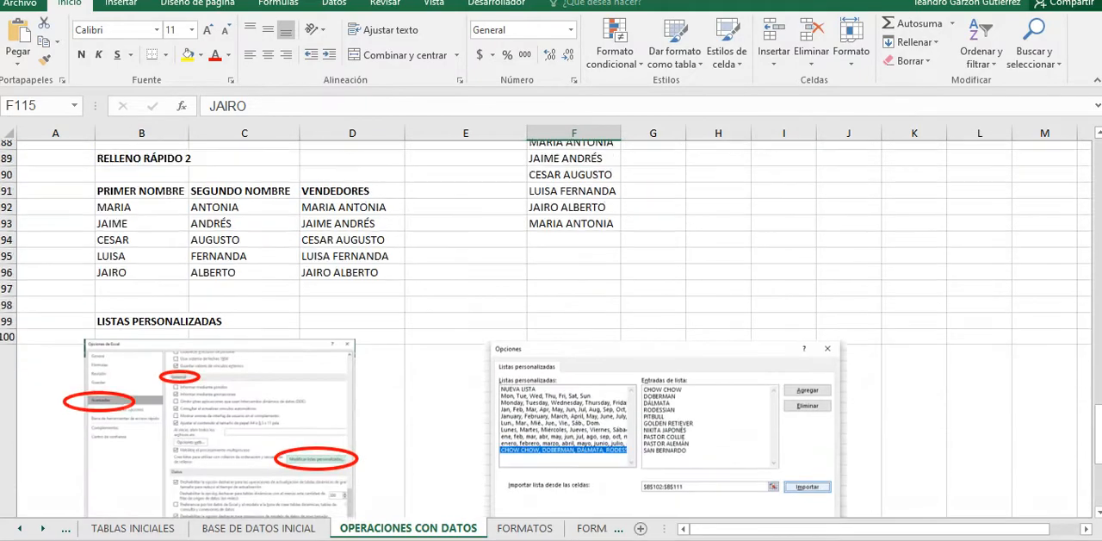
scroll(551, 327, "down", 6)
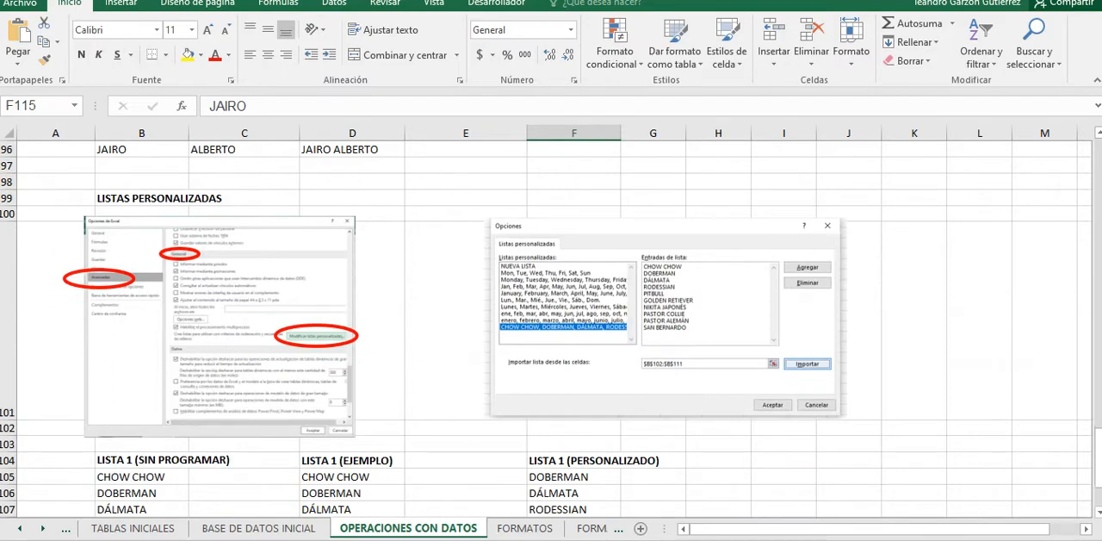
left_click(525, 528)
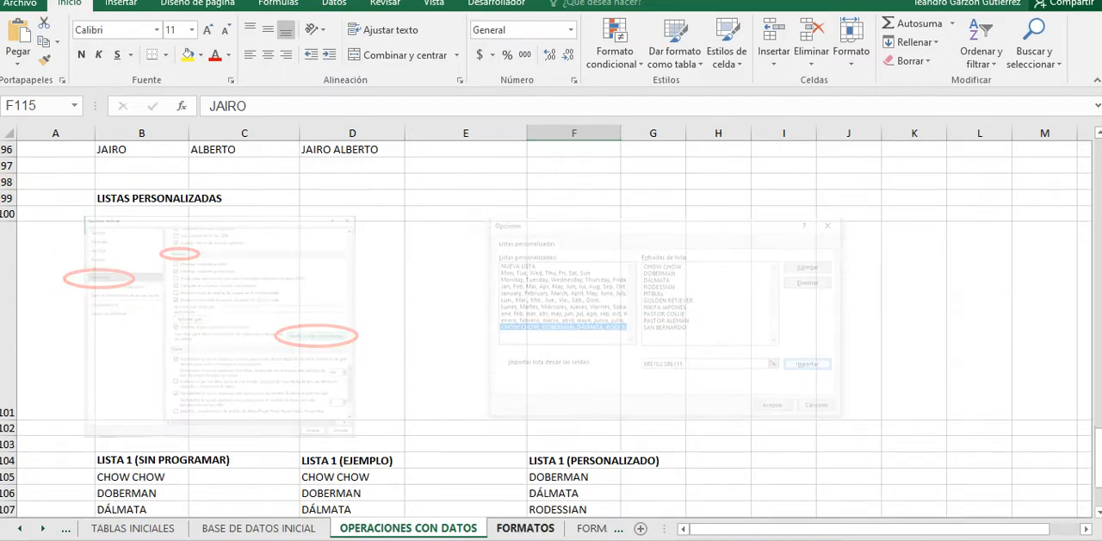
scroll(551, 327, "up", 10)
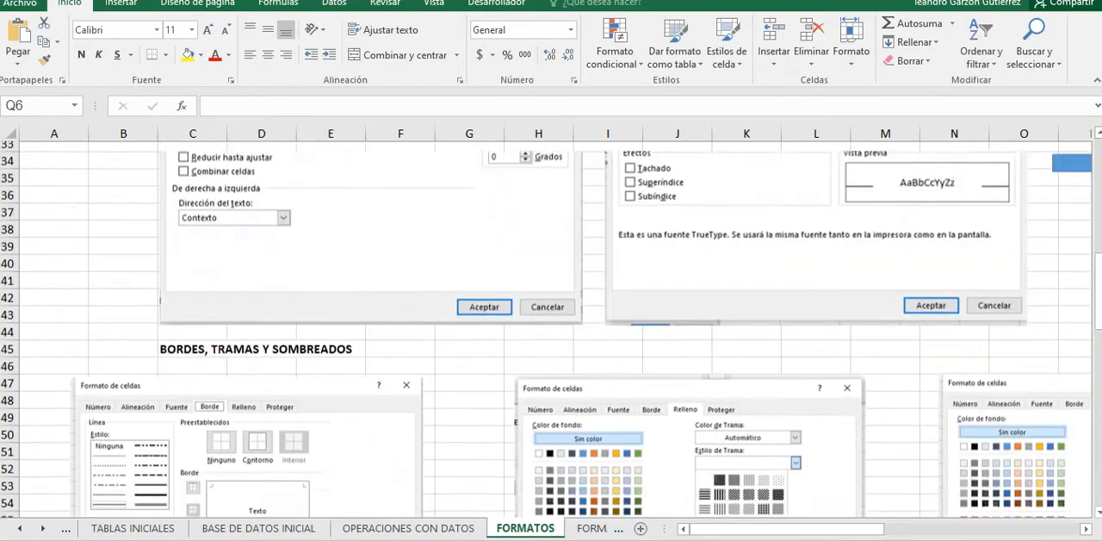
Step: Open the cell format settings for I7 and examine the Número category with its negative-number options
scroll(552, 327, "up", 5)
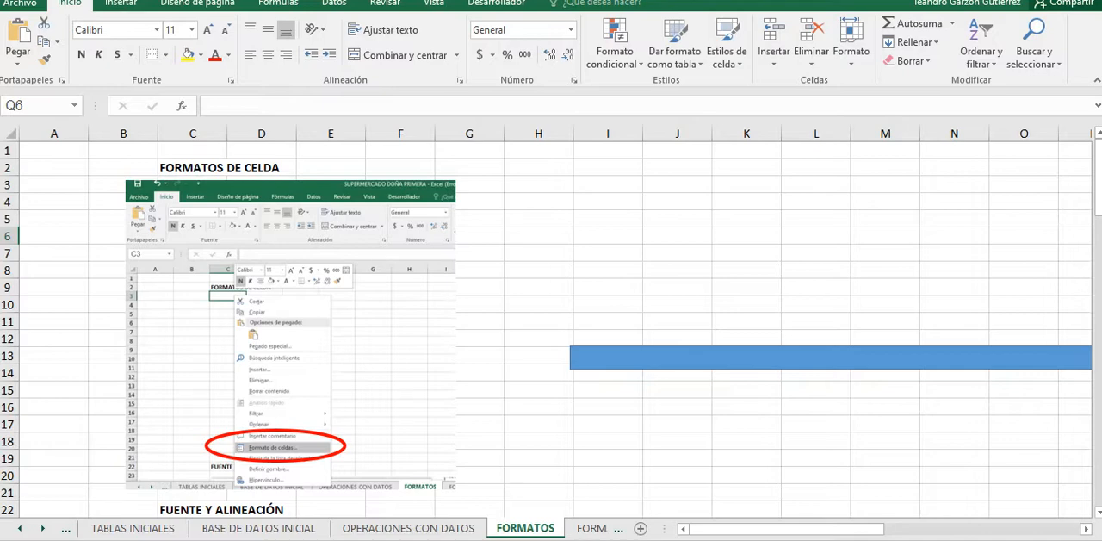
scroll(551, 327, "down", 1)
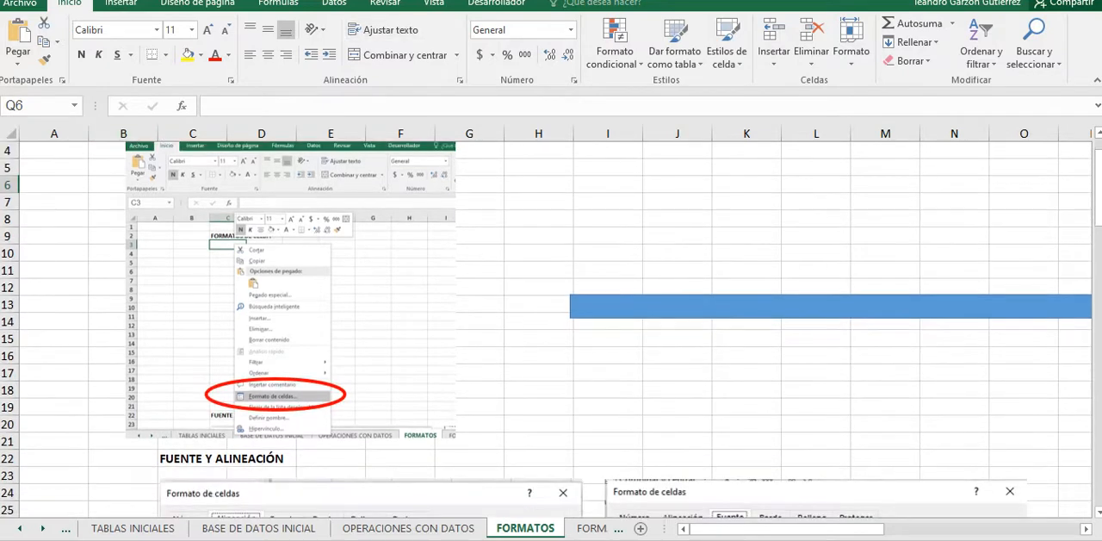
left_click(608, 201)
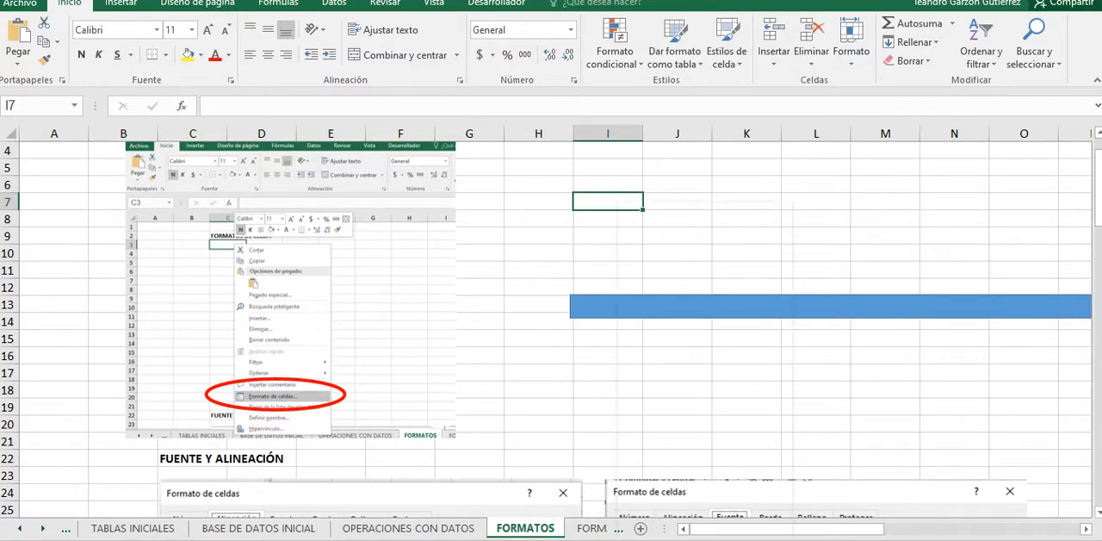
right_click(618, 203)
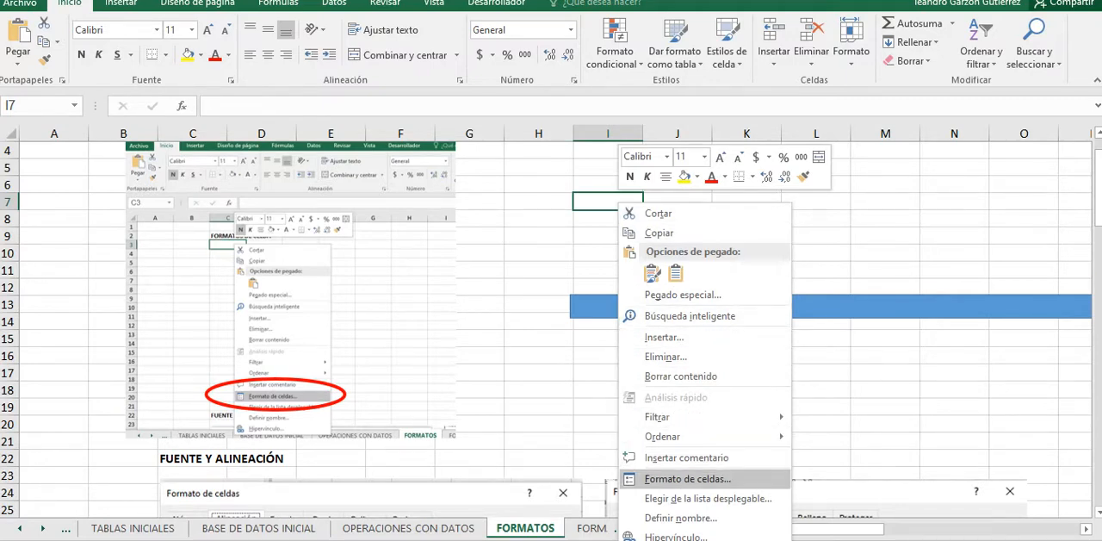
left_click(687, 479)
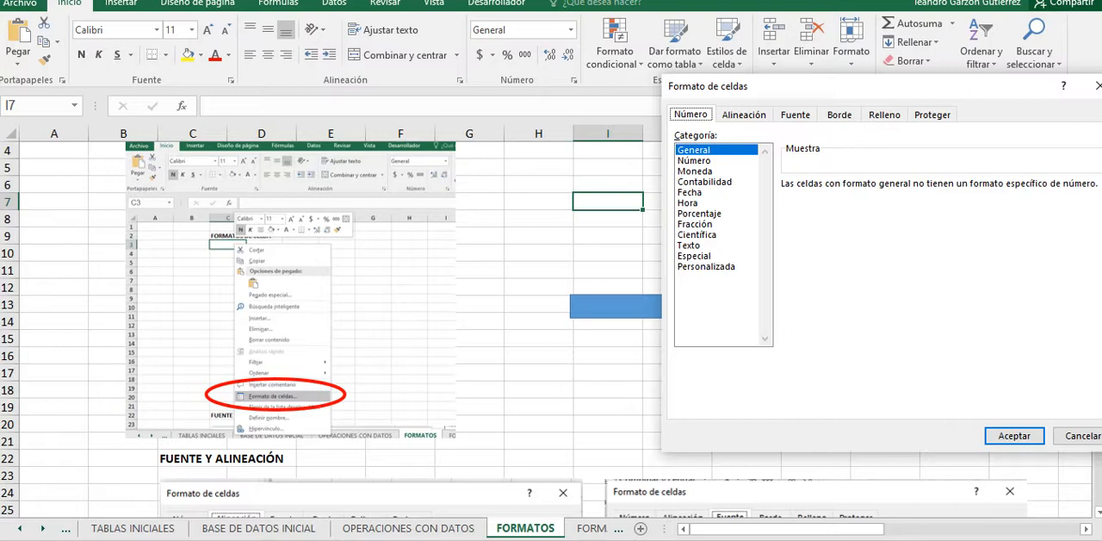
left_click(694, 161)
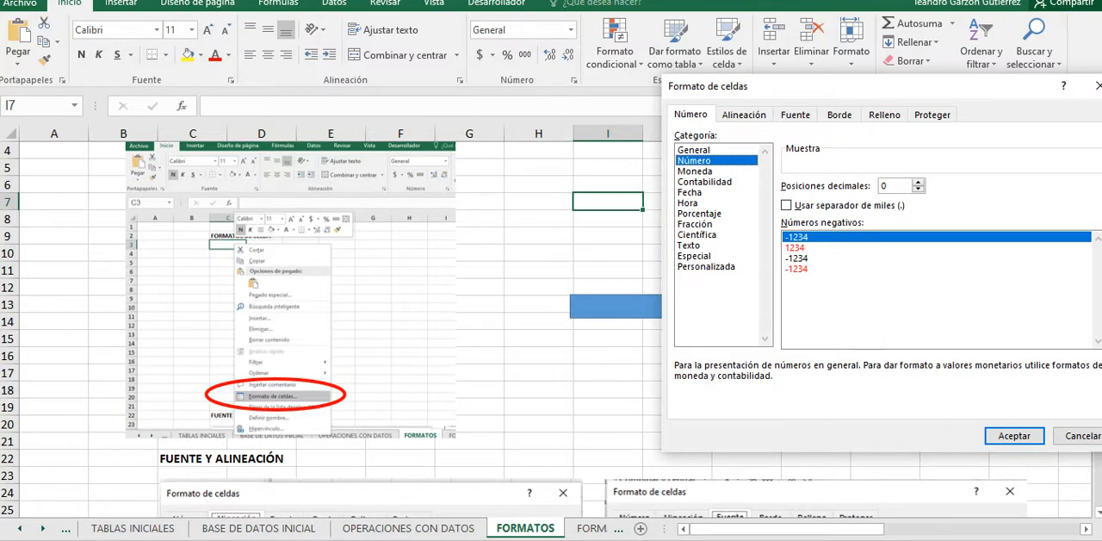
left_click(797, 248)
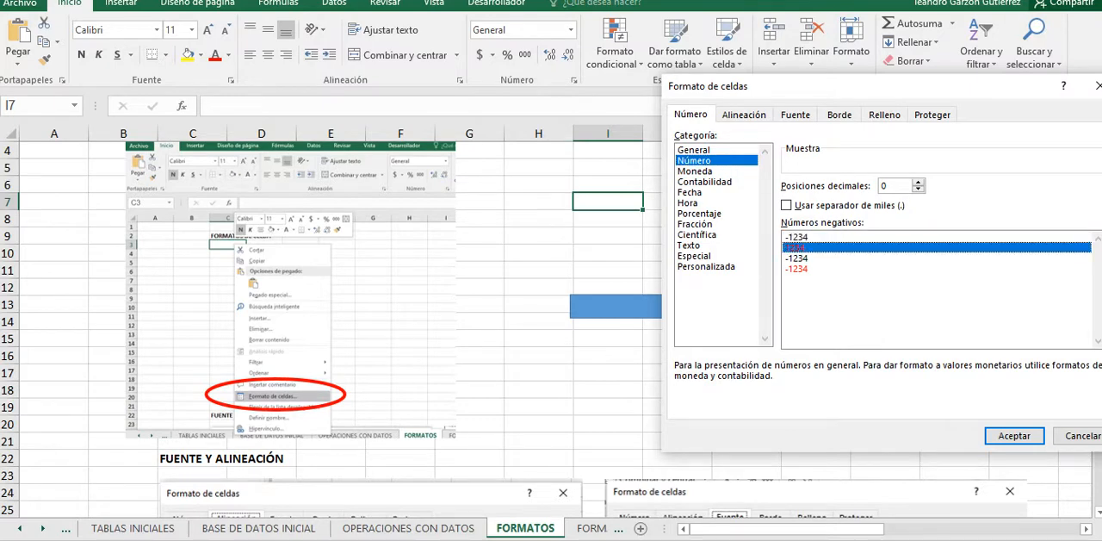
Step: Examine the Moneda, Contabilidad, Fecha, Hora and Porcentaje format categories, and close the settings without applying any
left_click(695, 171)
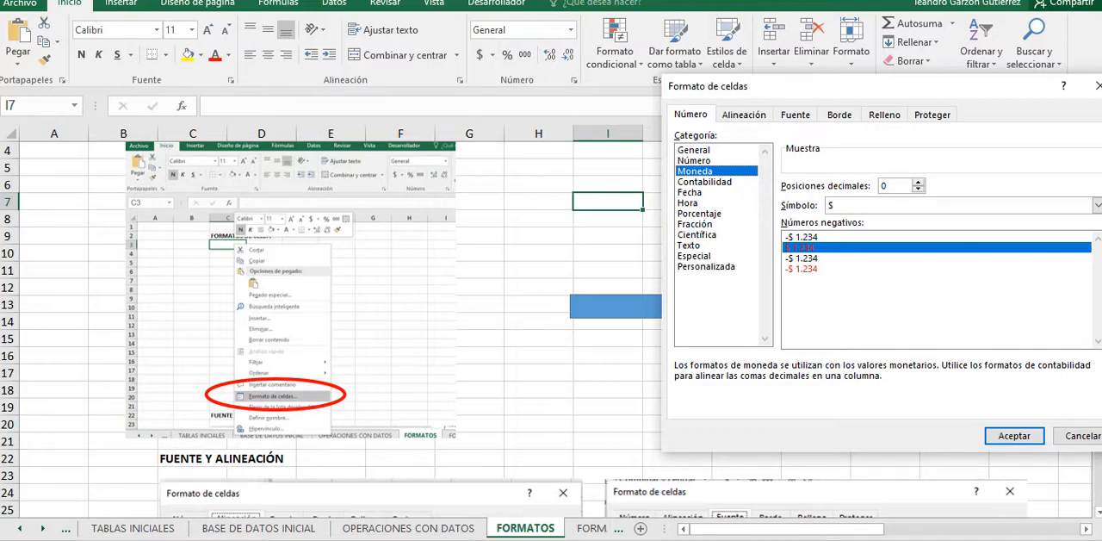
left_click(697, 235)
left_click(706, 182)
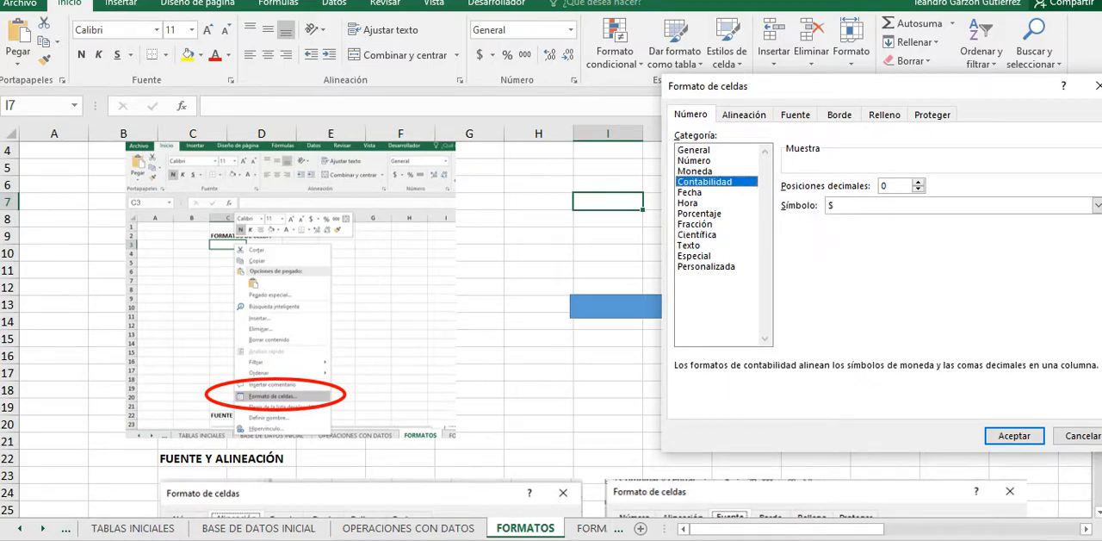
left_click(696, 171)
left_click(705, 181)
left_click(690, 192)
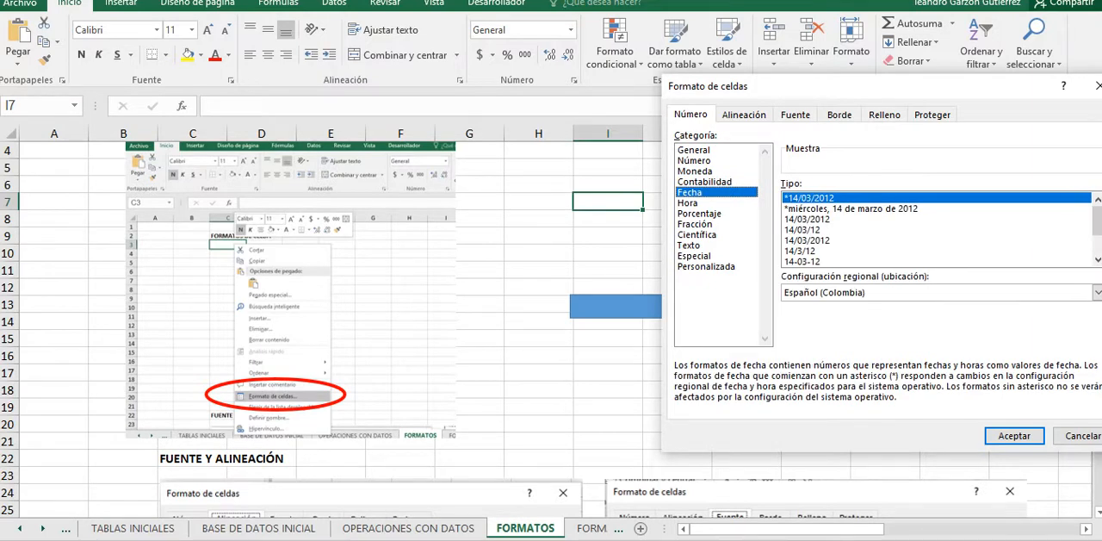
left_click(699, 213)
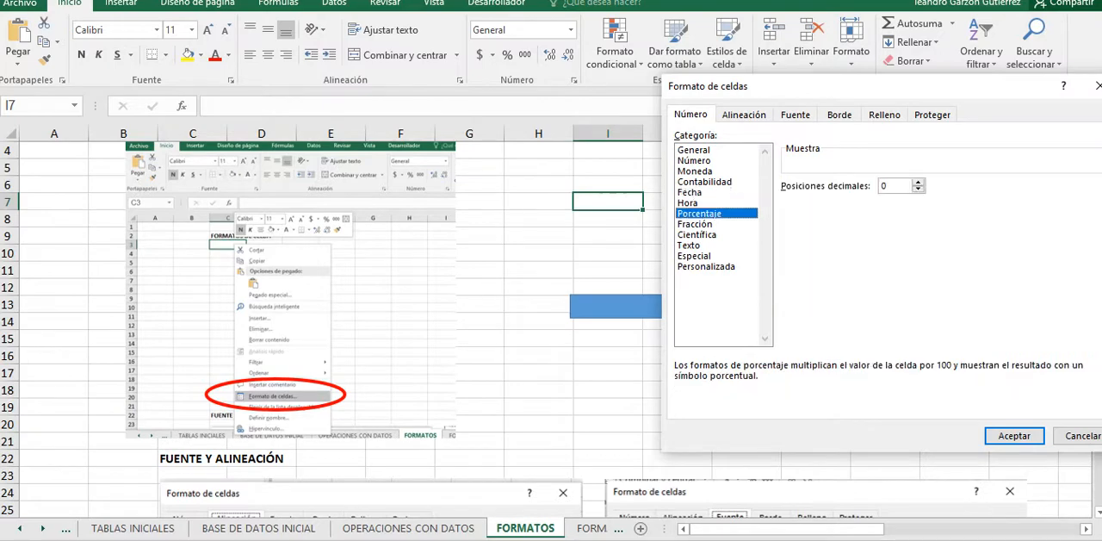
left_click(688, 203)
left_click(699, 214)
left_click(1082, 435)
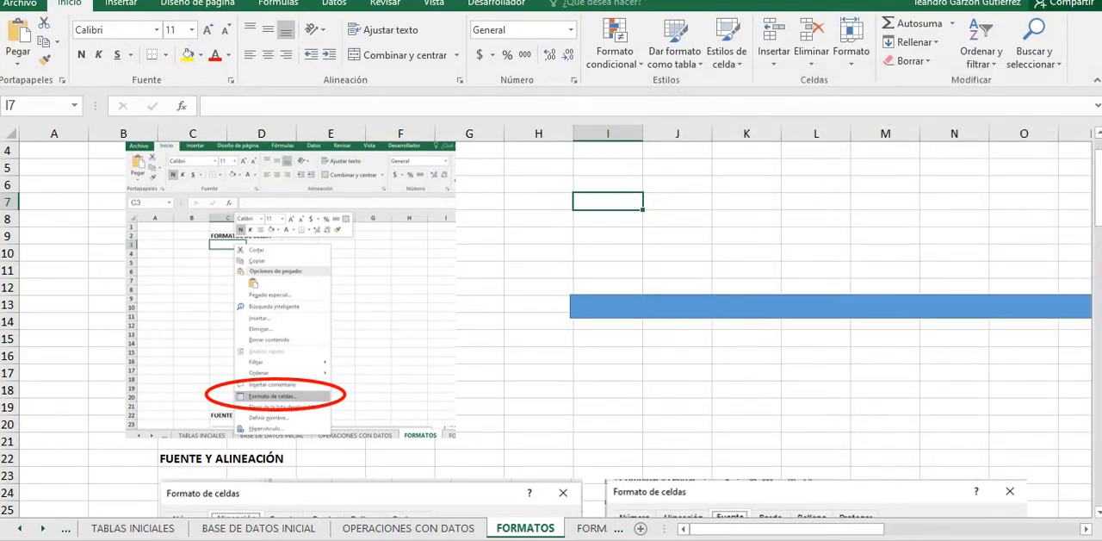
Step: Enter the percentages 0%, 50% and 100% in cells I7:I9
type("0")
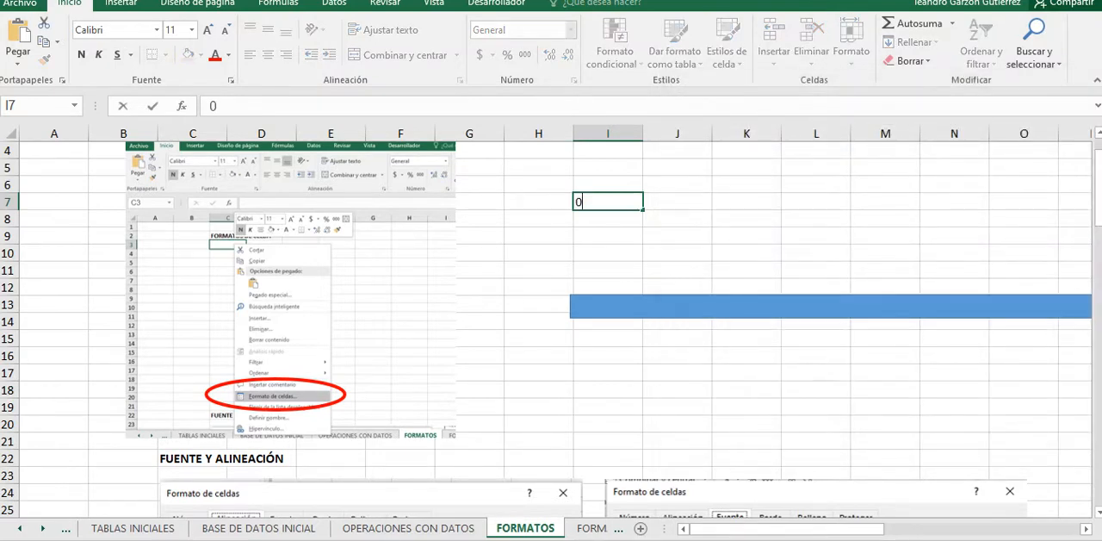
type("%")
key("Return")
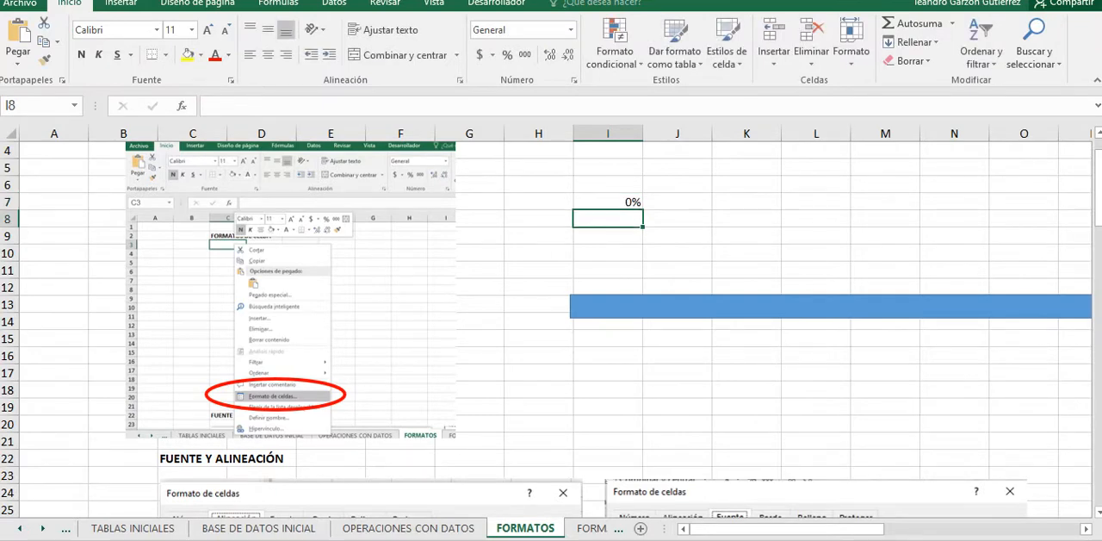
type("50")
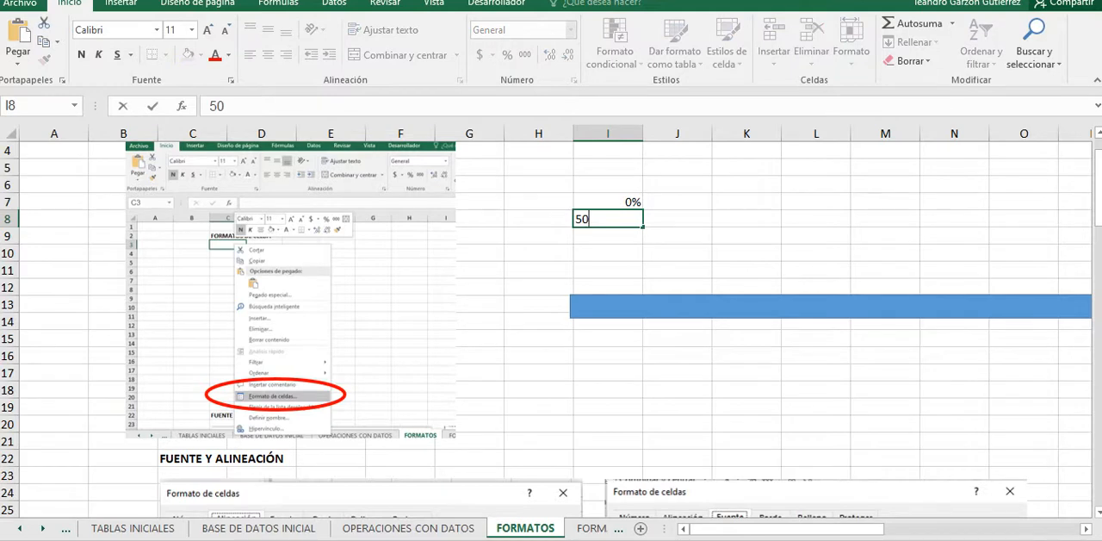
type("%")
key("Return")
type("10")
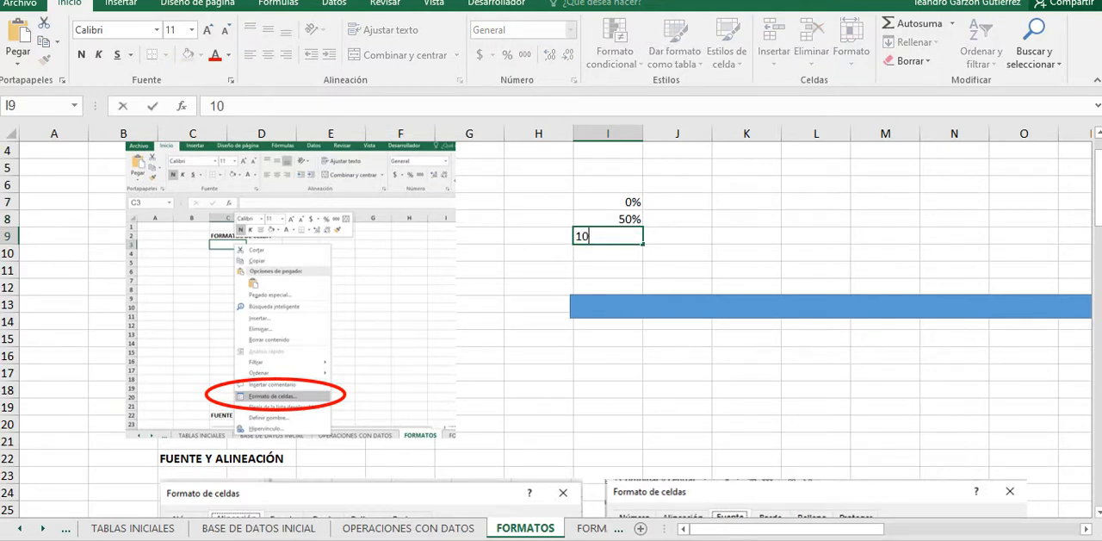
type("0%")
key("Return")
Step: Enter the decimal equivalents 0, 0,5 and 1 in cells J7:J9 beside the percentages
key("Up")
key("Right")
key("Up")
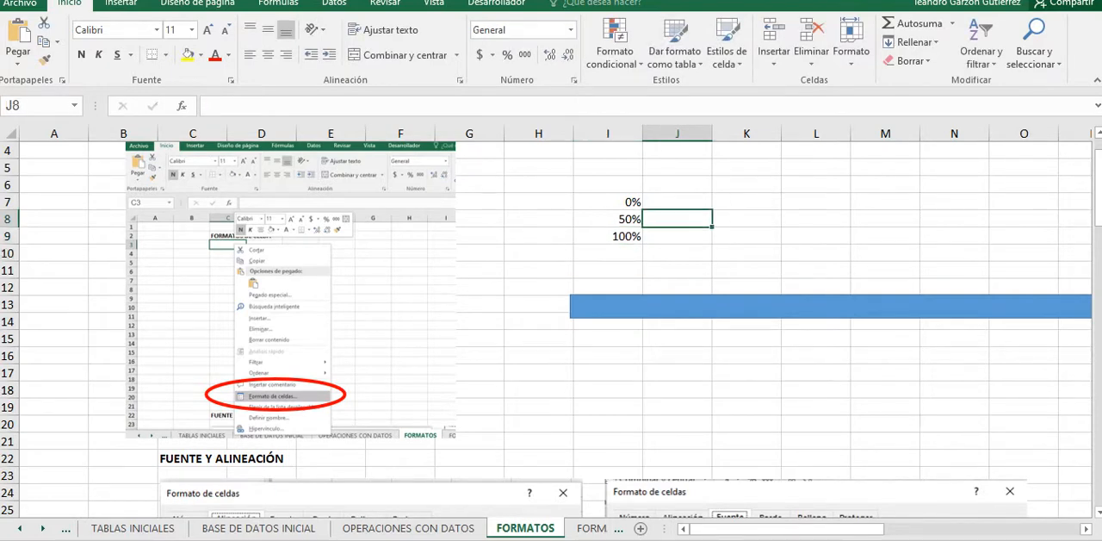
key("Up")
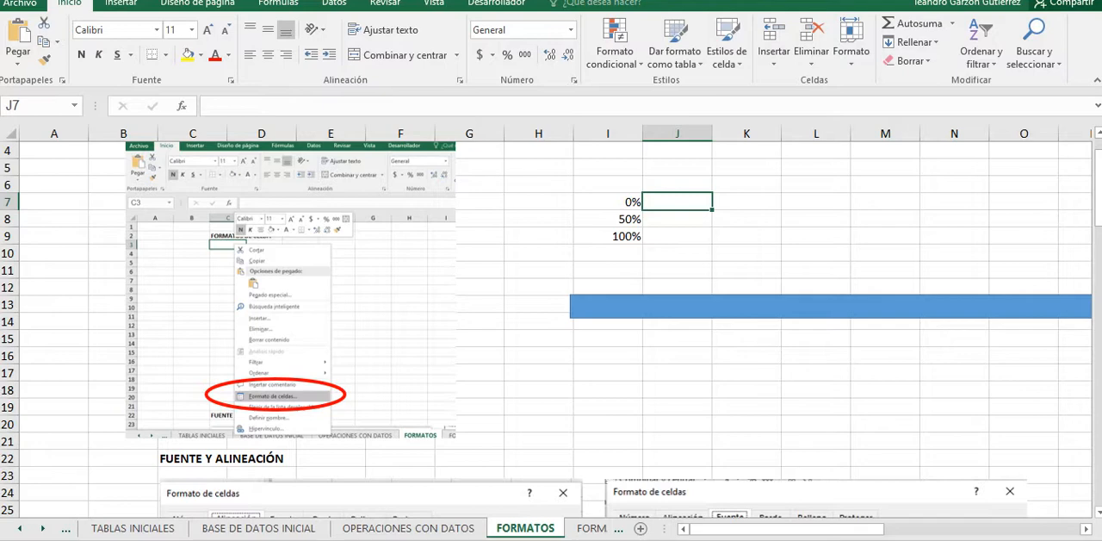
type("0,")
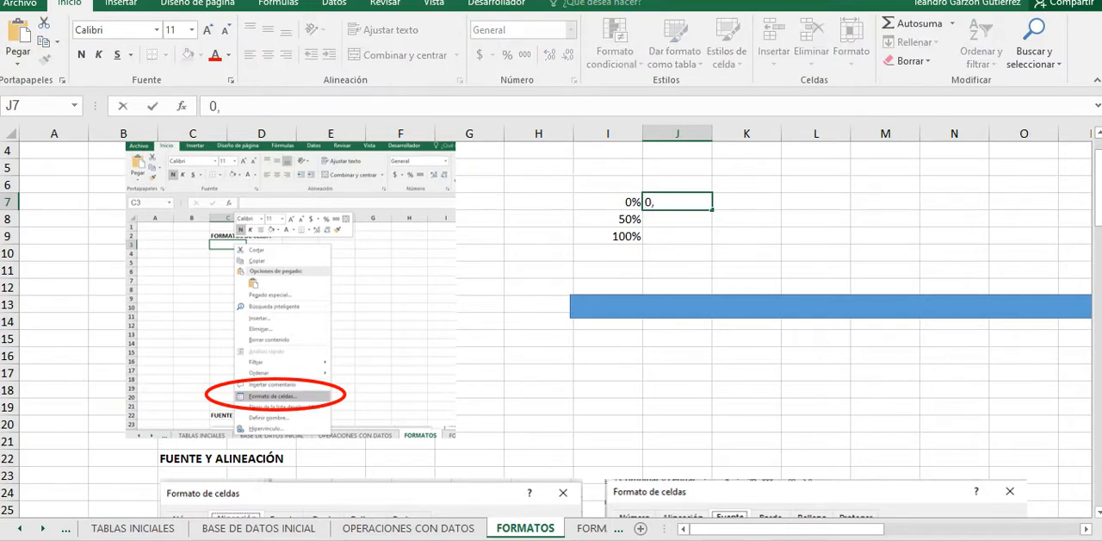
type("0")
key("Return")
key("Up")
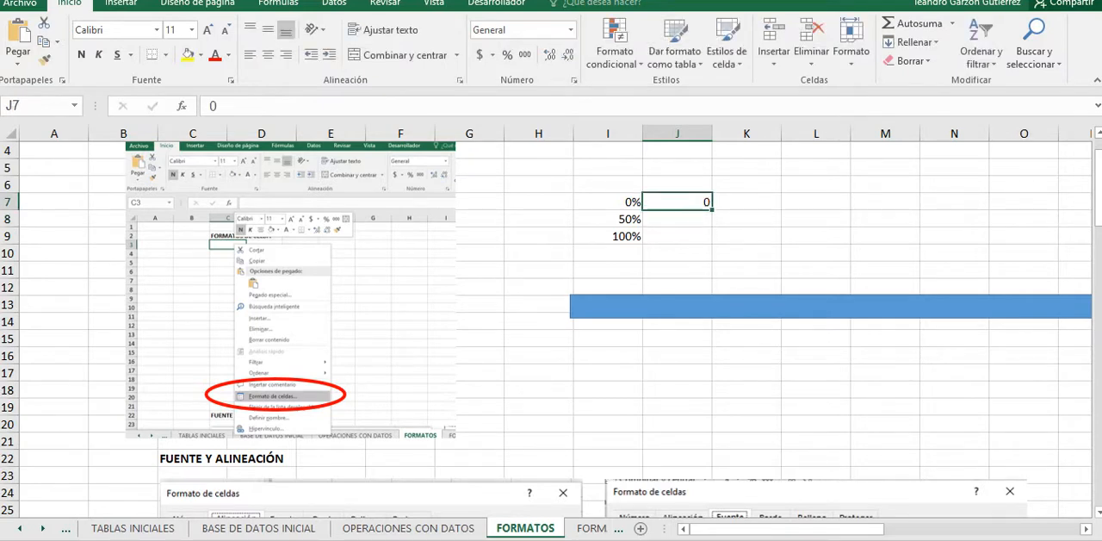
key("Down")
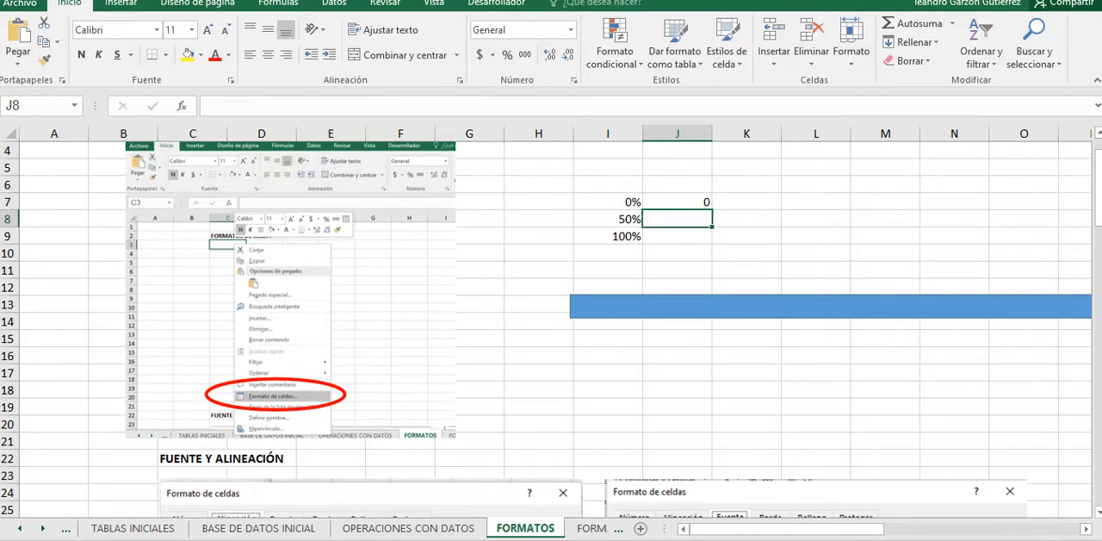
type("0,5")
key("Return")
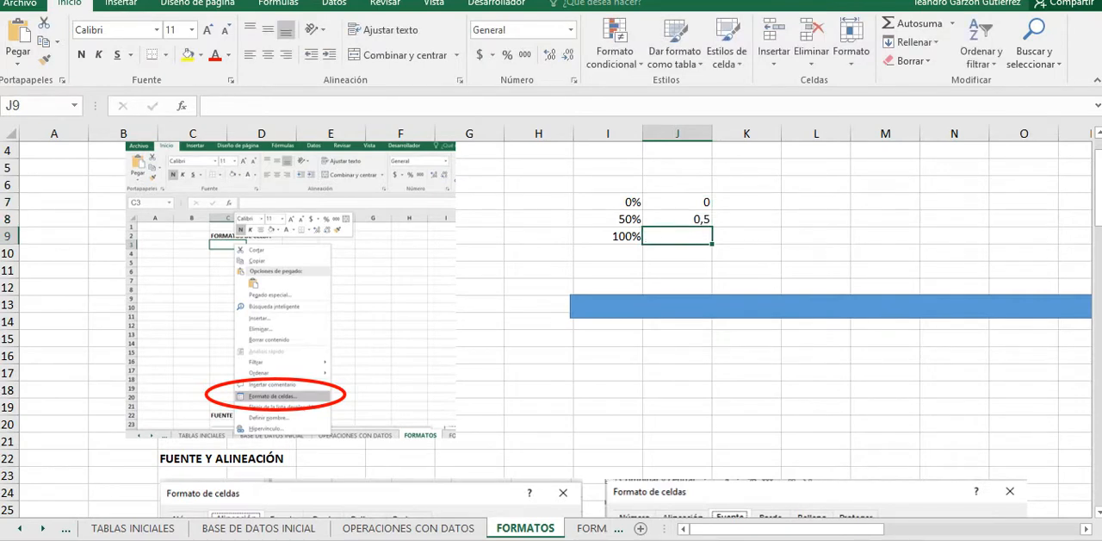
type("1")
key("Return")
key("Up")
key("Down")
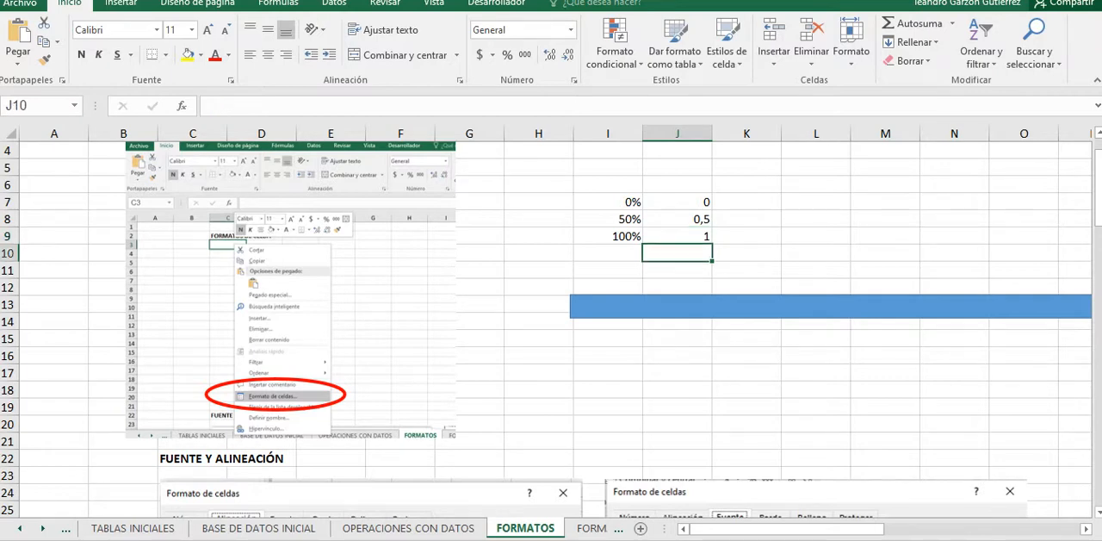
Step: Add another comparison row with 70% in I10 and its decimal equivalent 0,7 in J10
key("Left")
key("Home")
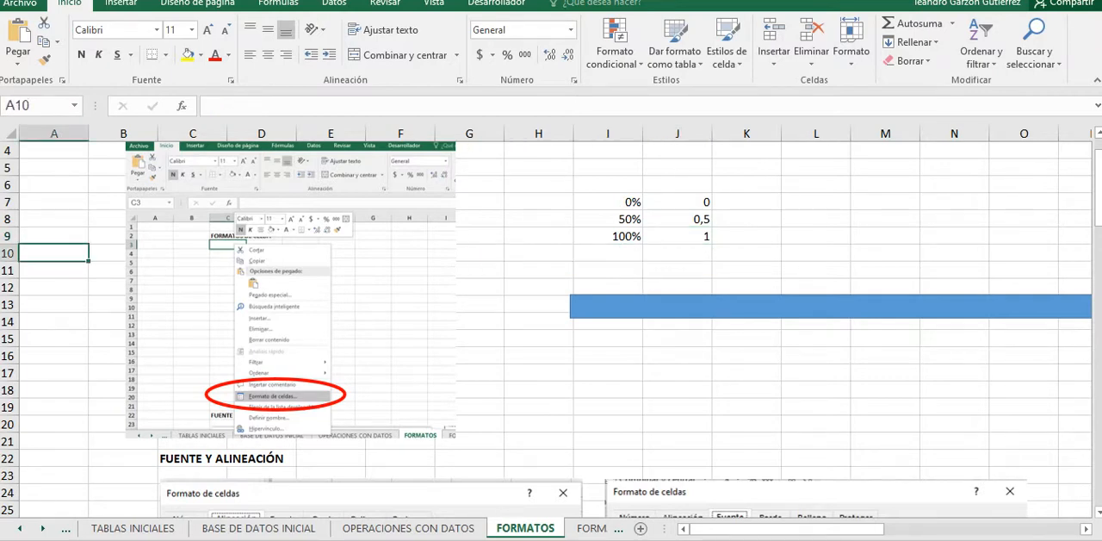
left_click(608, 253)
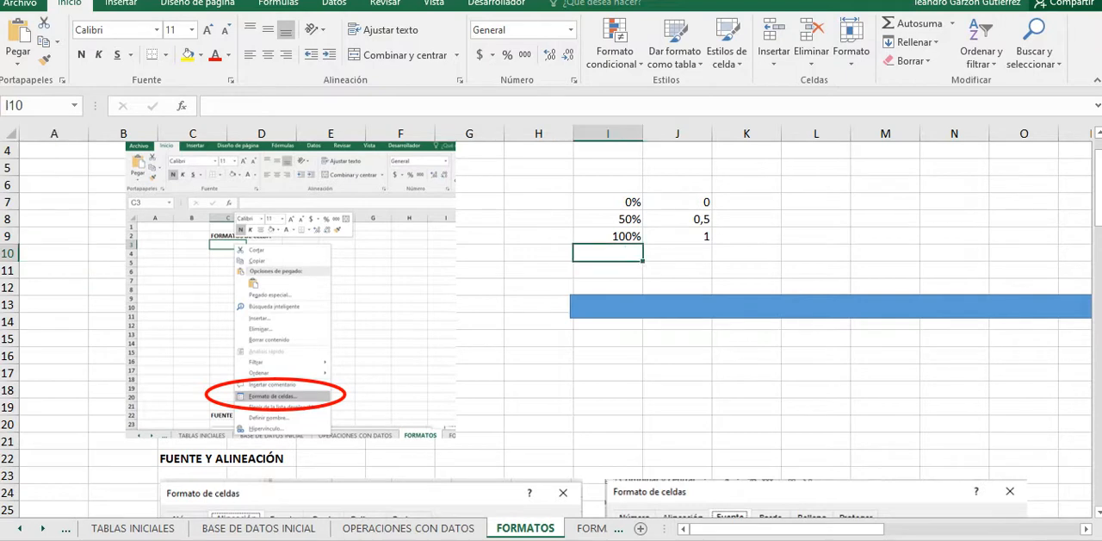
key("Home")
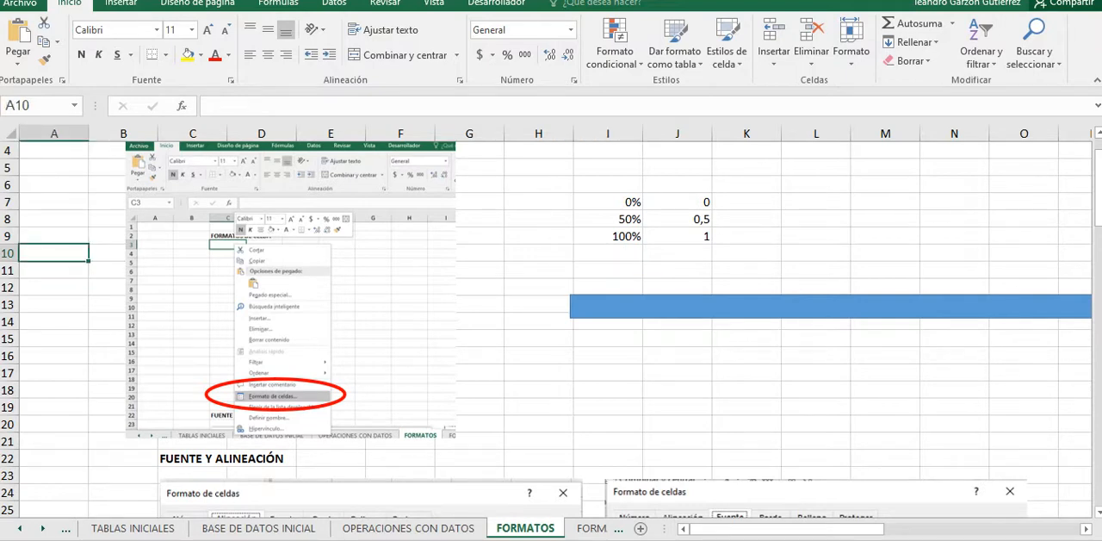
left_click(608, 253)
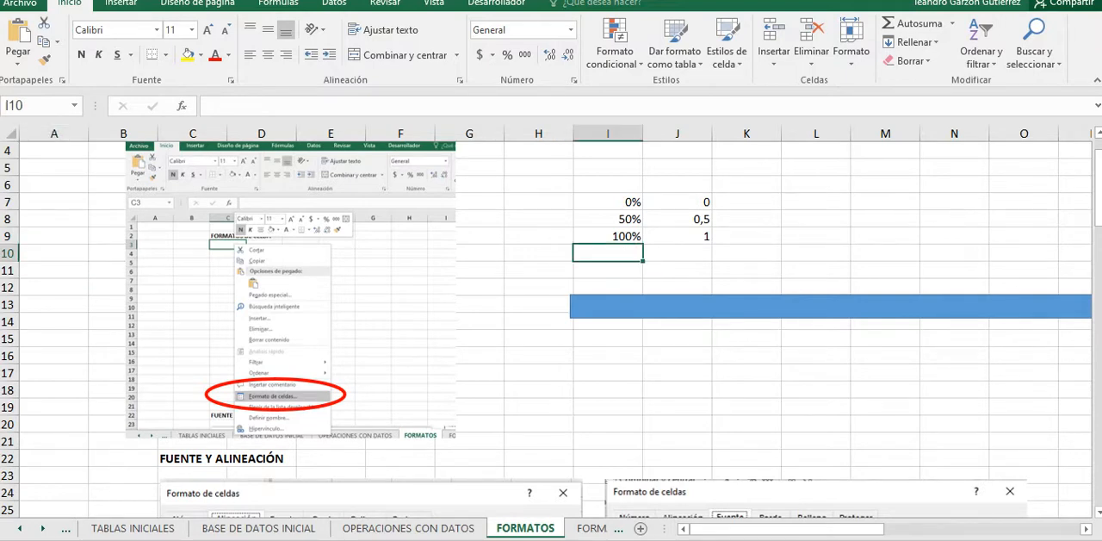
type("70")
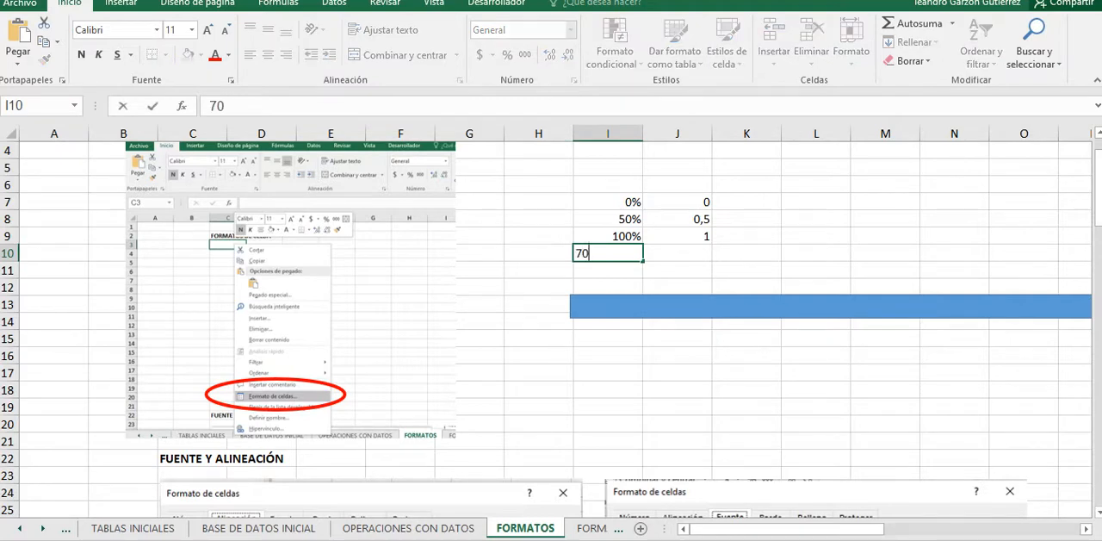
type("%")
key("Tab")
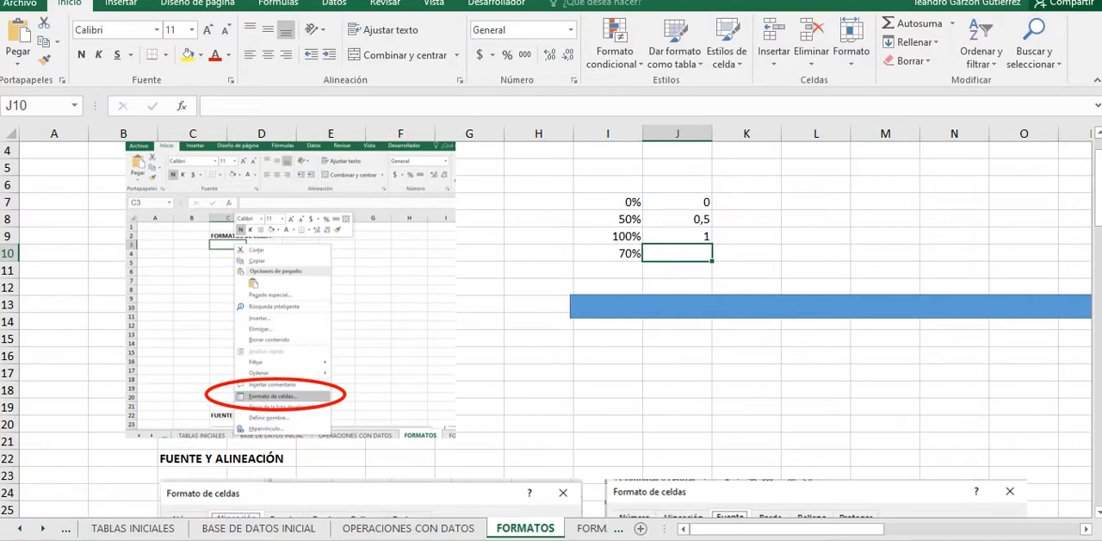
type("0,7")
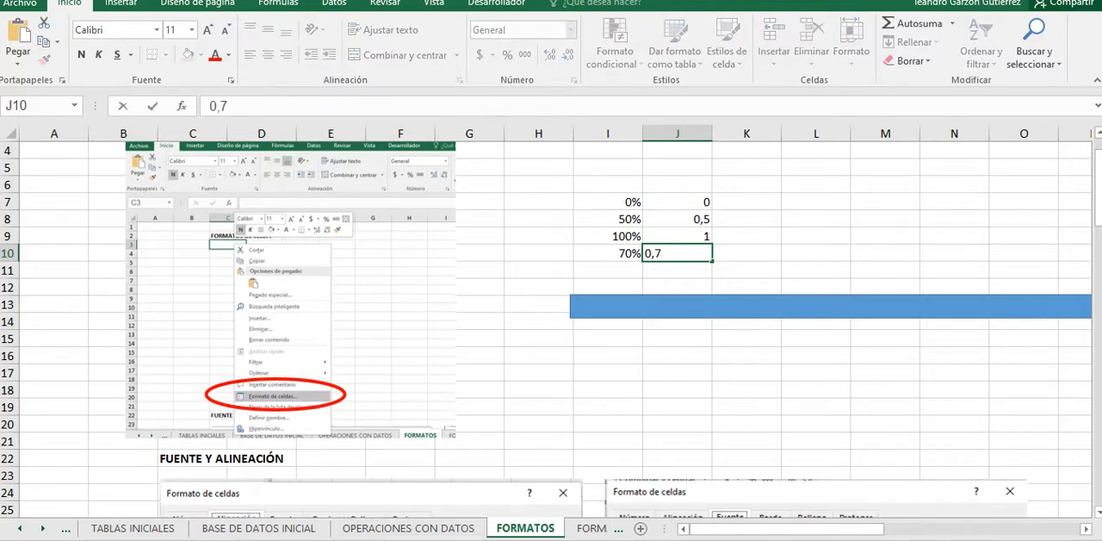
key("ctrl+Return")
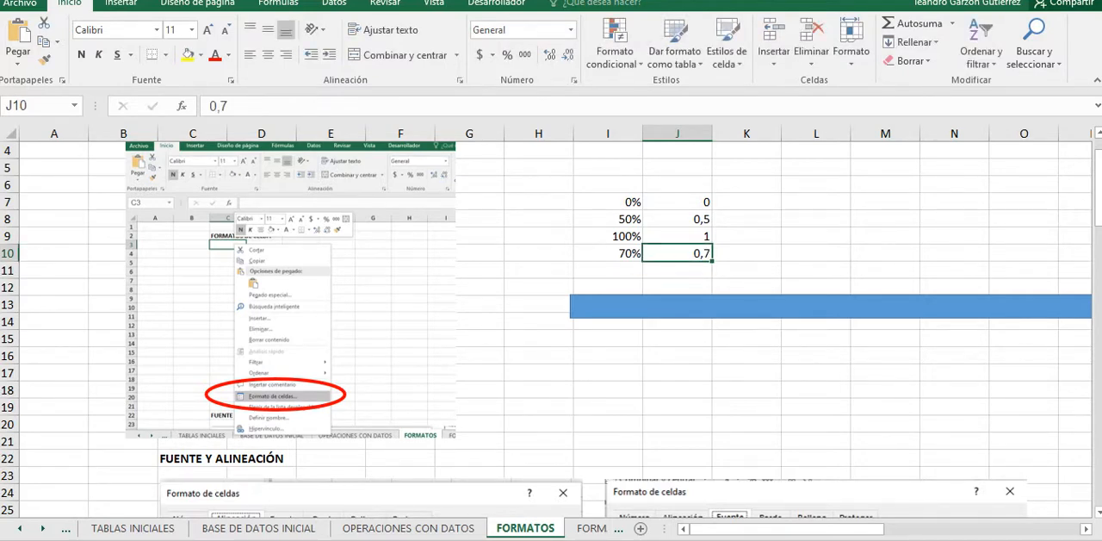
Step: Check the number format category of the percentages in I7:I10 in the cell format settings
left_click_drag(678, 203, 677, 253)
left_click_drag(608, 203, 608, 253)
right_click(605, 209)
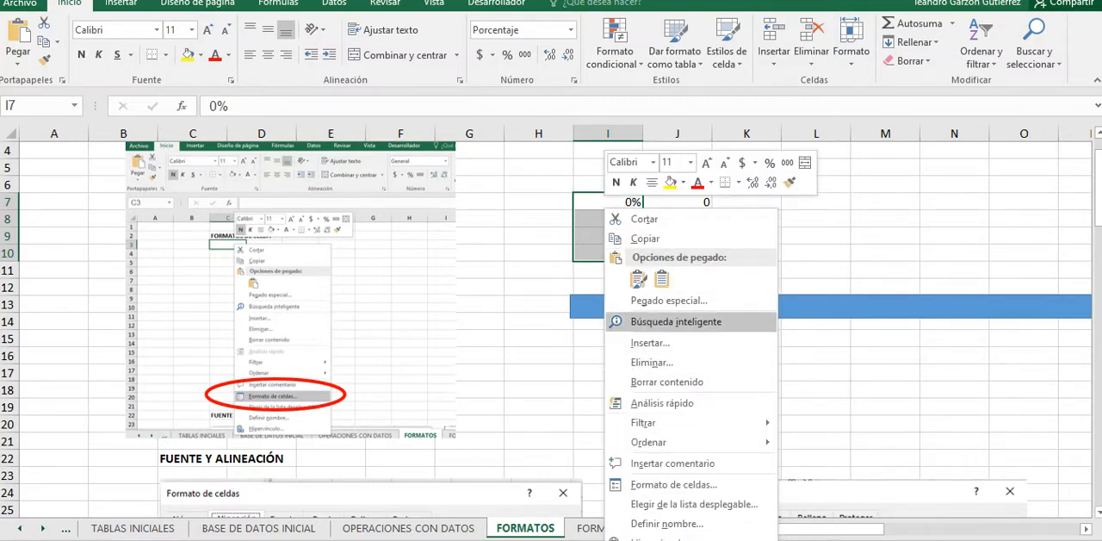
left_click(673, 484)
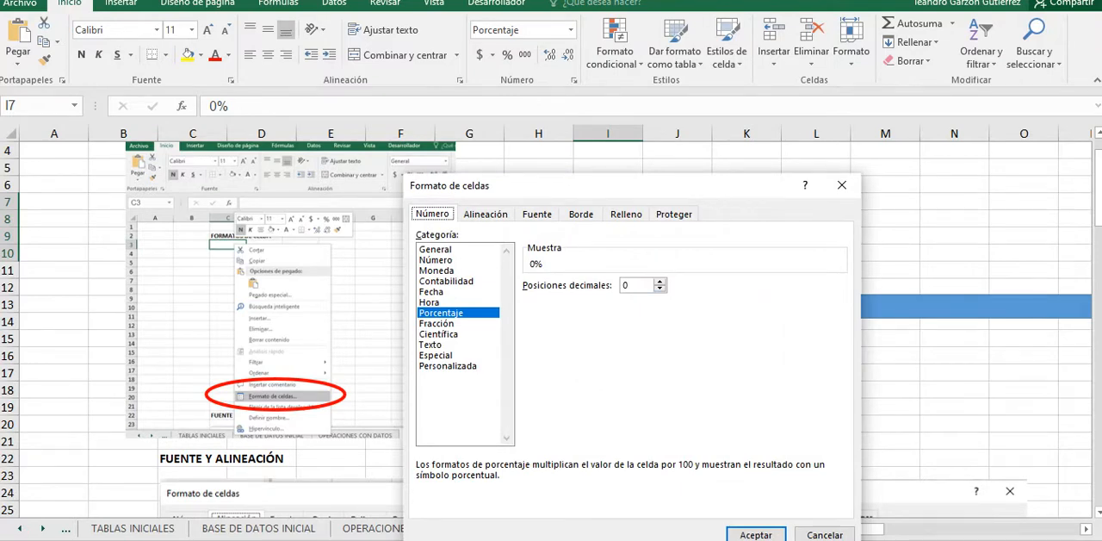
left_click(755, 534)
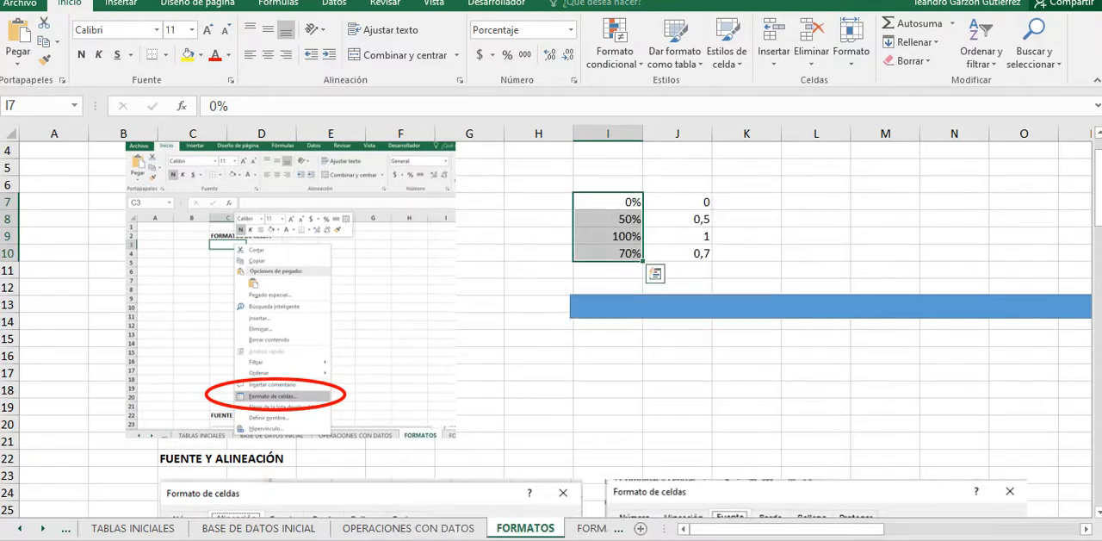
Step: Apply the Porcentaje number format to the decimal equivalents in J7:J10
left_click_drag(677, 202, 678, 254)
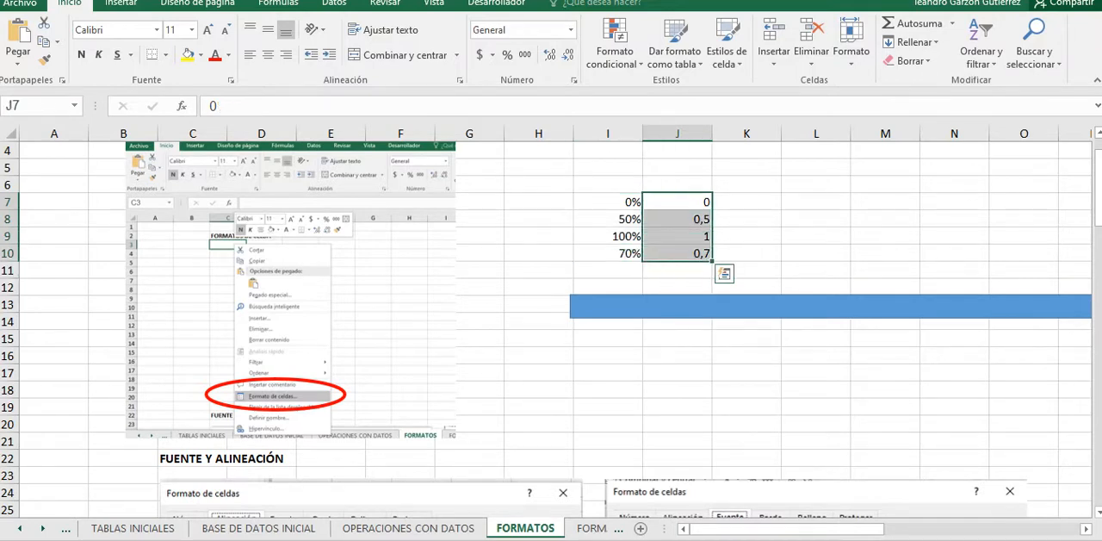
left_click(570, 30)
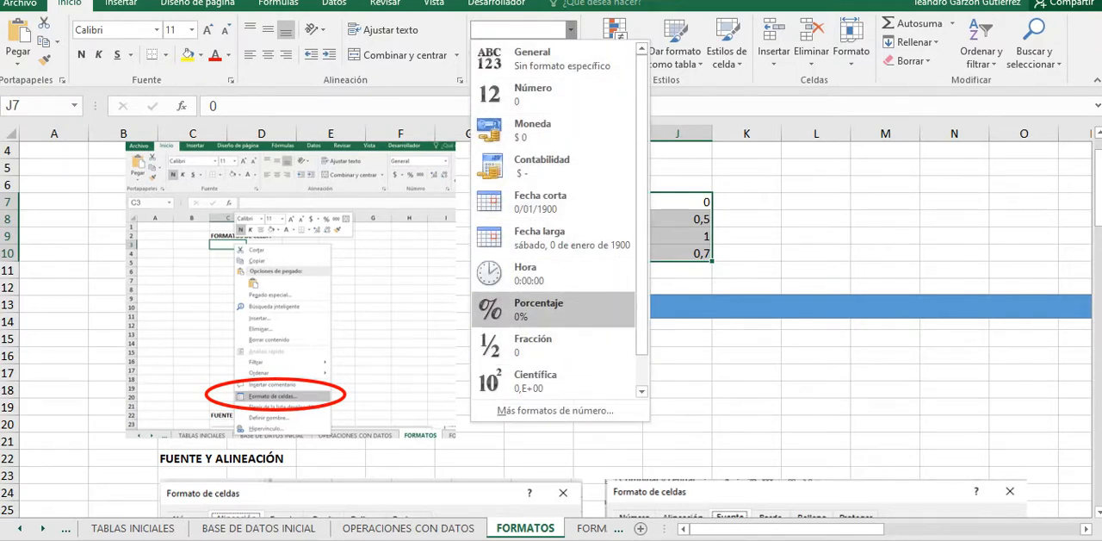
scroll(552, 345, "down", 1)
left_click(552, 274)
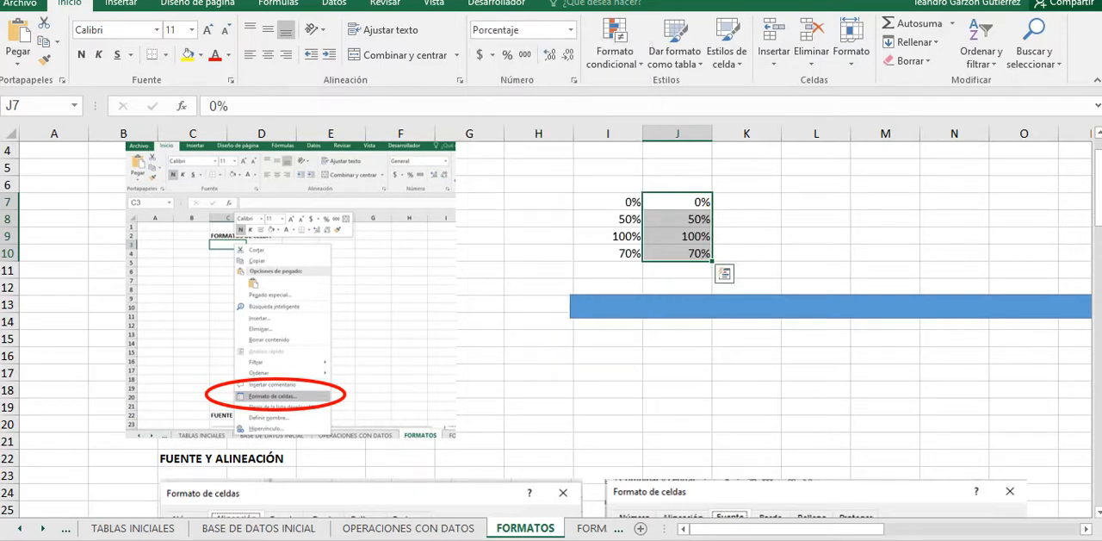
Step: Re-enter 50 in the percentage-formatted cell I8
left_click(608, 220)
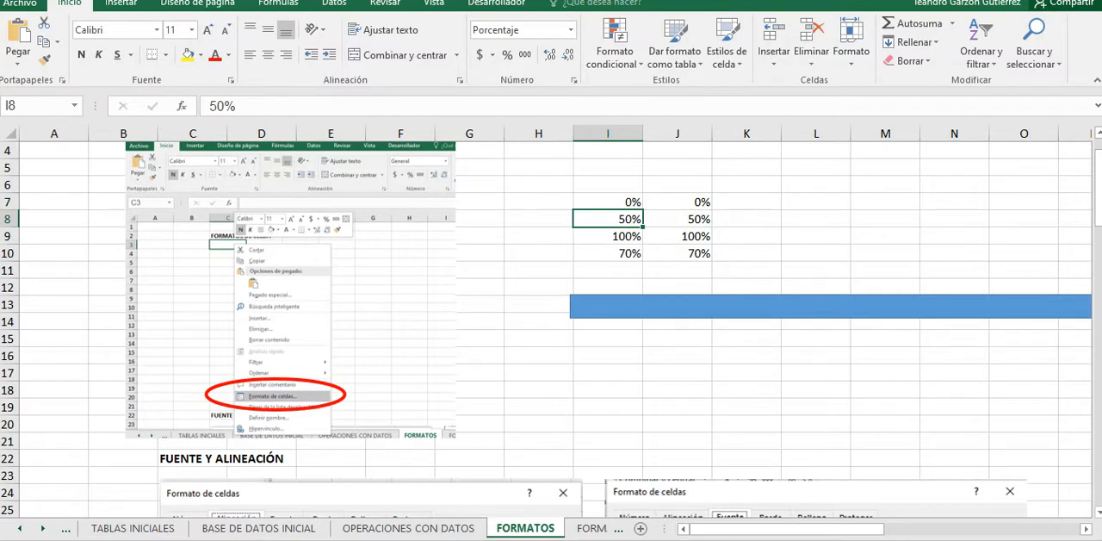
type("50")
key("Return")
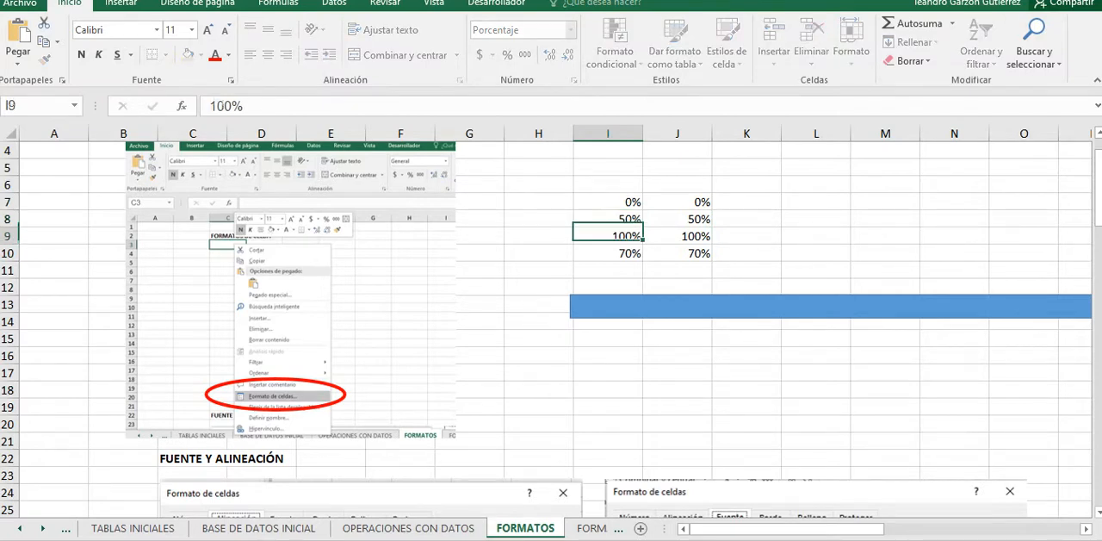
key("Up")
Step: Enter 50 in the General-format cell H8 and apply the percentage style to it
left_click(539, 219)
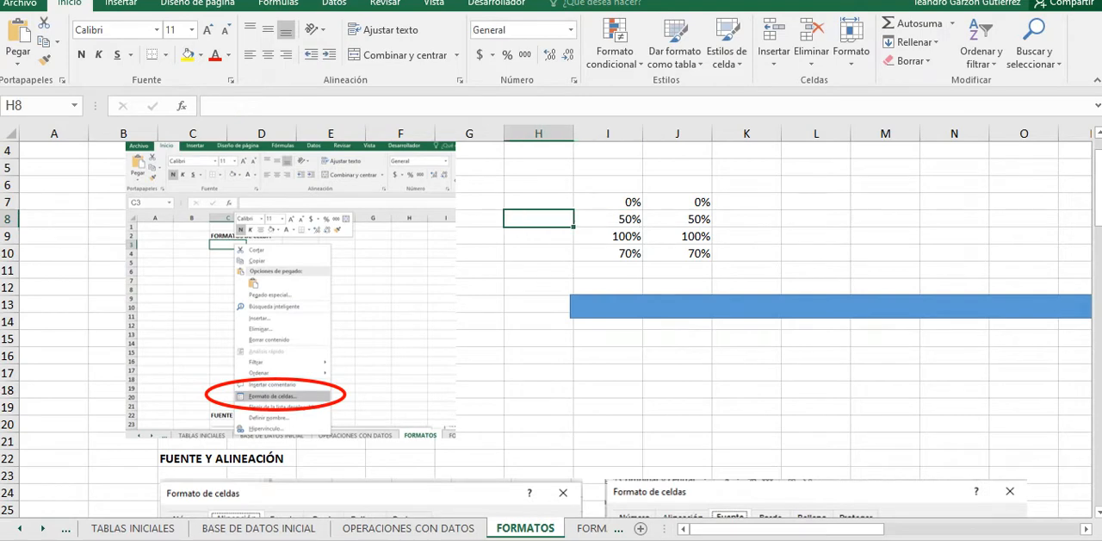
type("50")
key("Return")
key("Return")
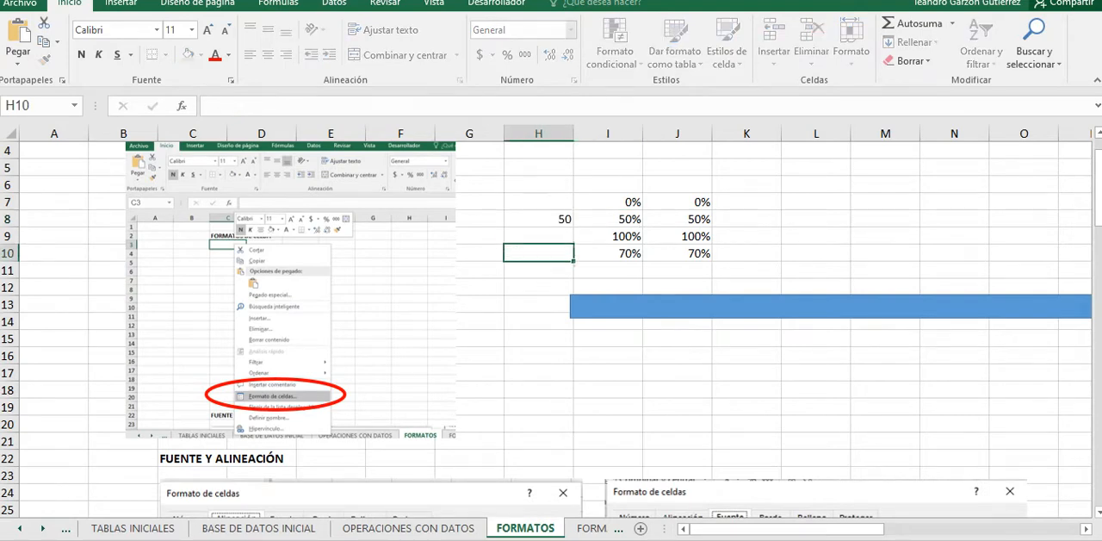
key("Up")
key("Up")
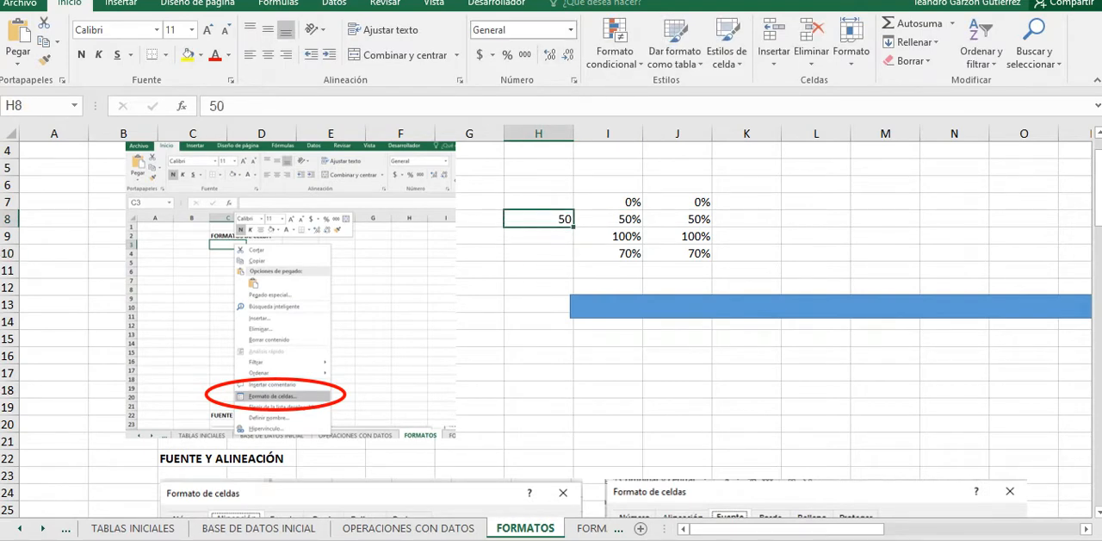
left_click(507, 55)
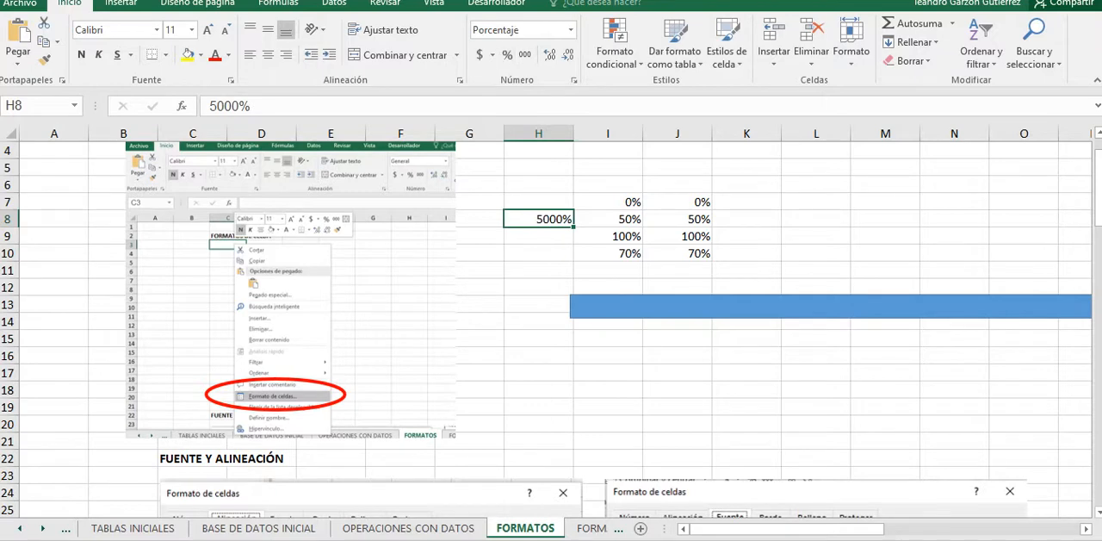
Step: Change the format of J7:J10 to Número with one decimal place
left_click_drag(678, 202, 679, 254)
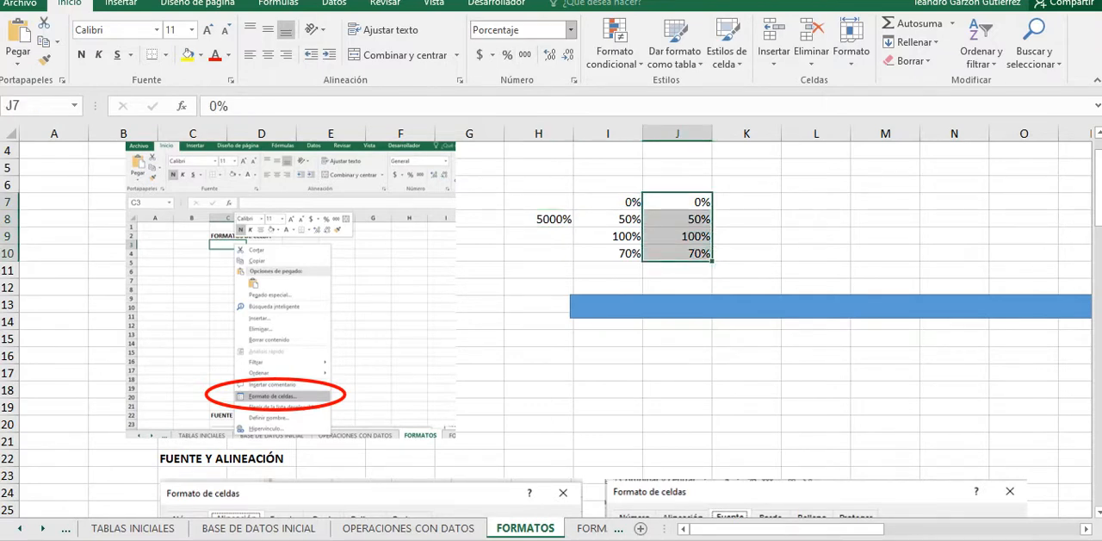
left_click(570, 31)
left_click(551, 93)
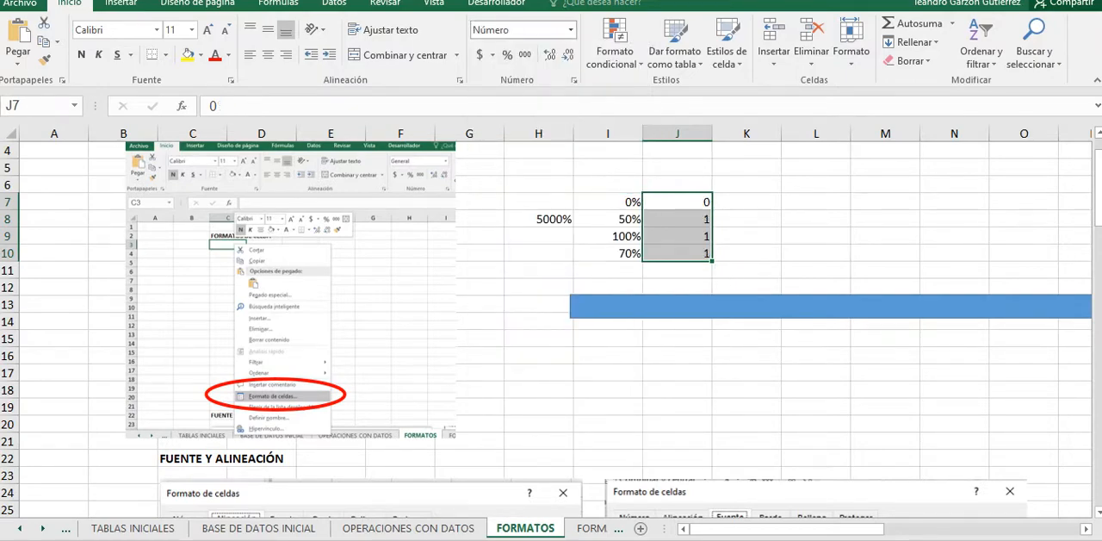
left_click(570, 30)
left_click(570, 30)
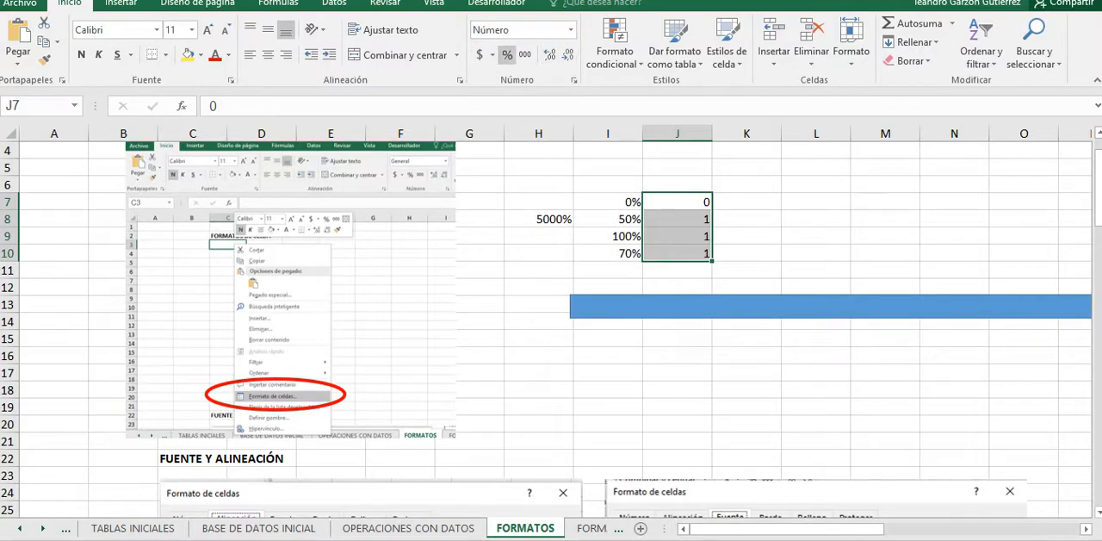
left_click(550, 54)
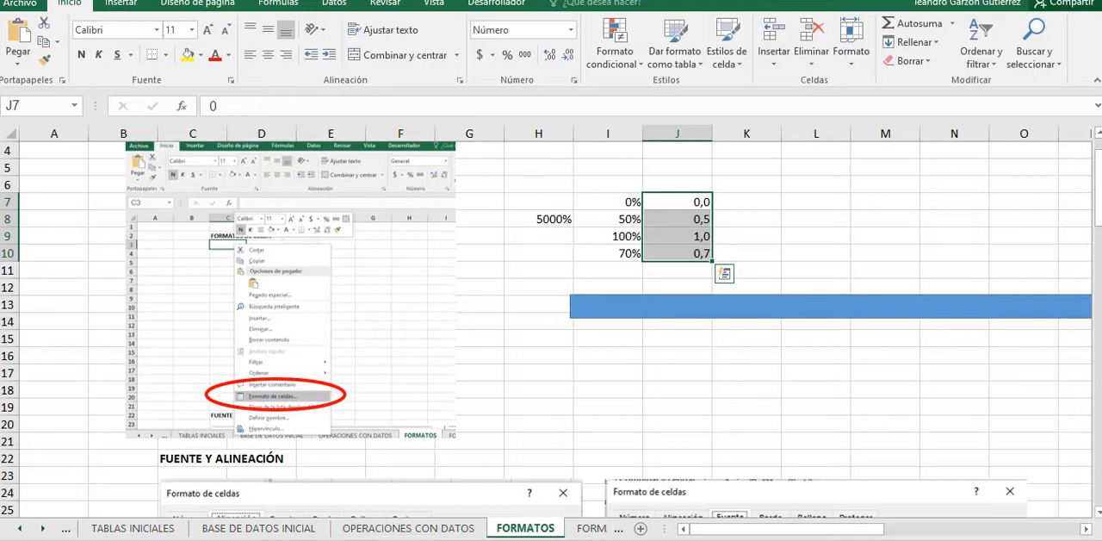
Step: Enter 1 in K9 and 0,7 in K10 beside the decimal equivalents
left_click(677, 236)
left_click(747, 236)
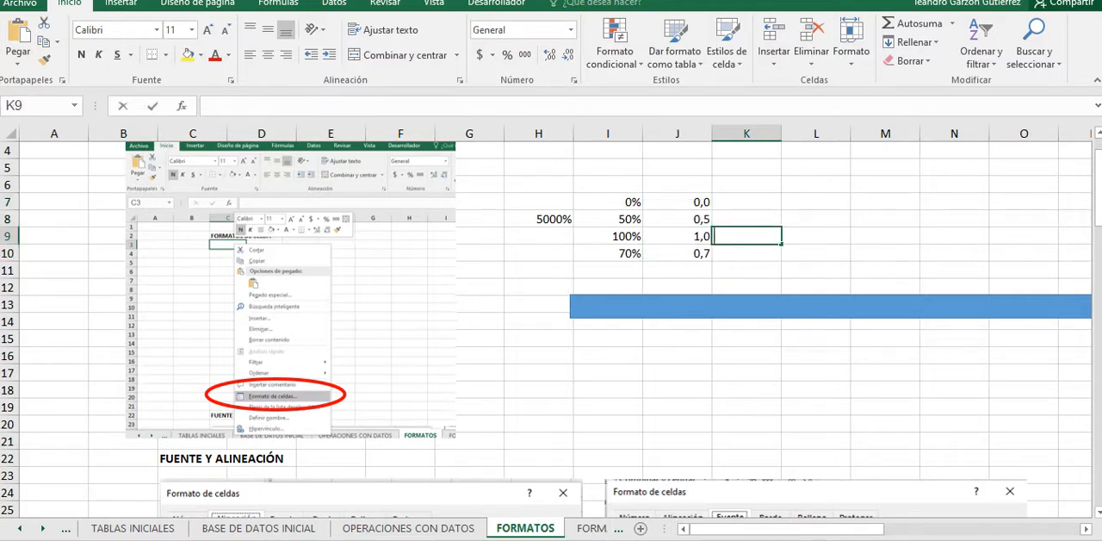
type("1")
key("Return")
key("Tab")
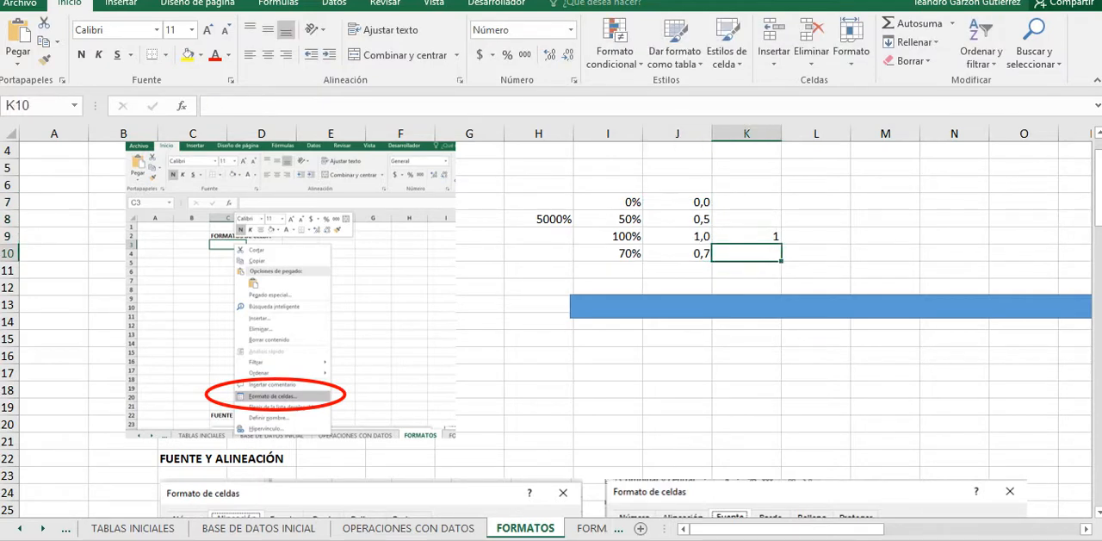
type(",")
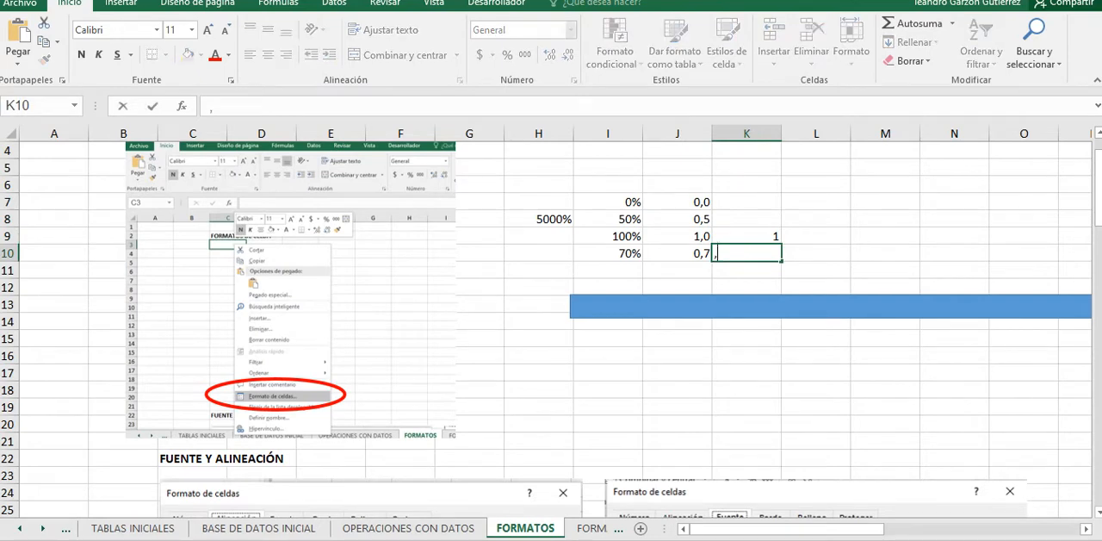
type("7")
key("Return")
key("Up")
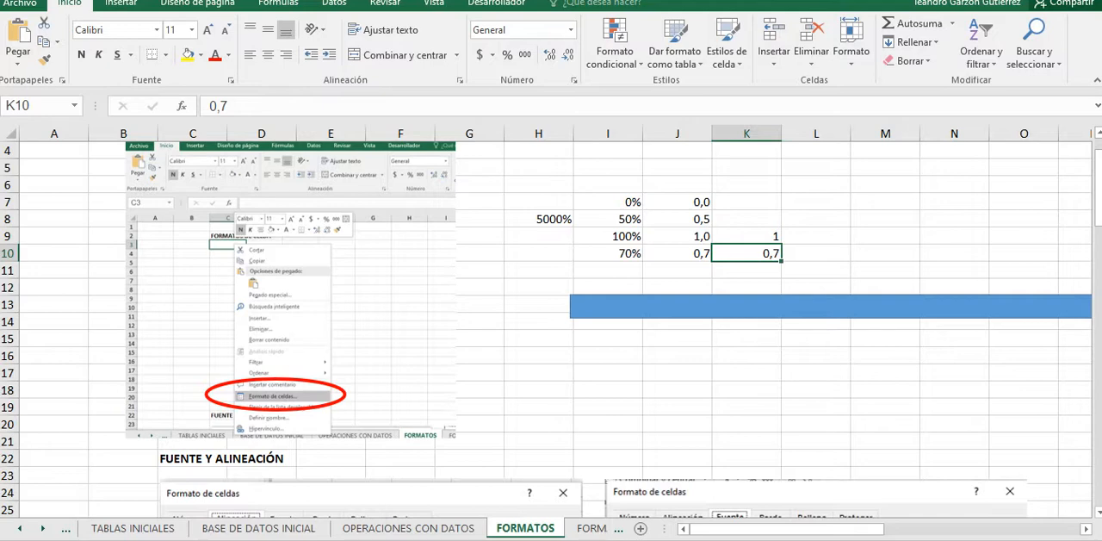
Step: Open the cell format settings for K10, look at the Moneda, Número and Fecha categories, and uncover the comparison cells
right_click(741, 254)
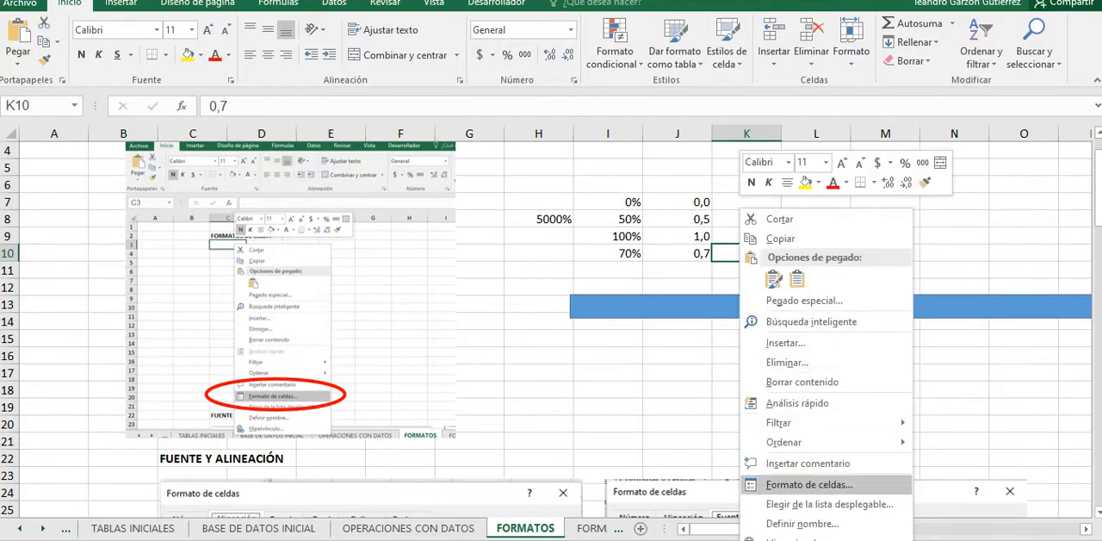
left_click(809, 484)
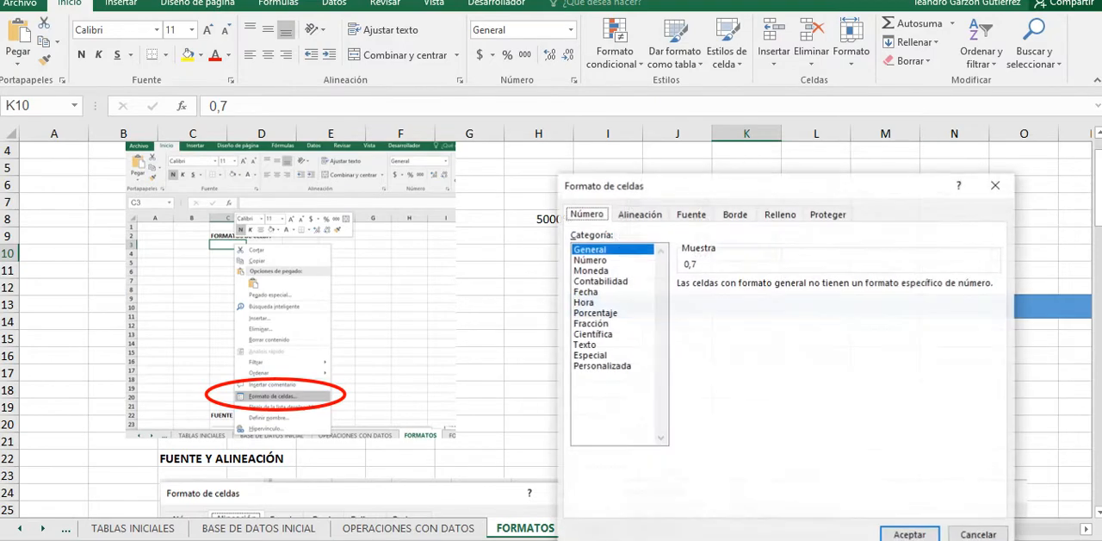
left_click(591, 271)
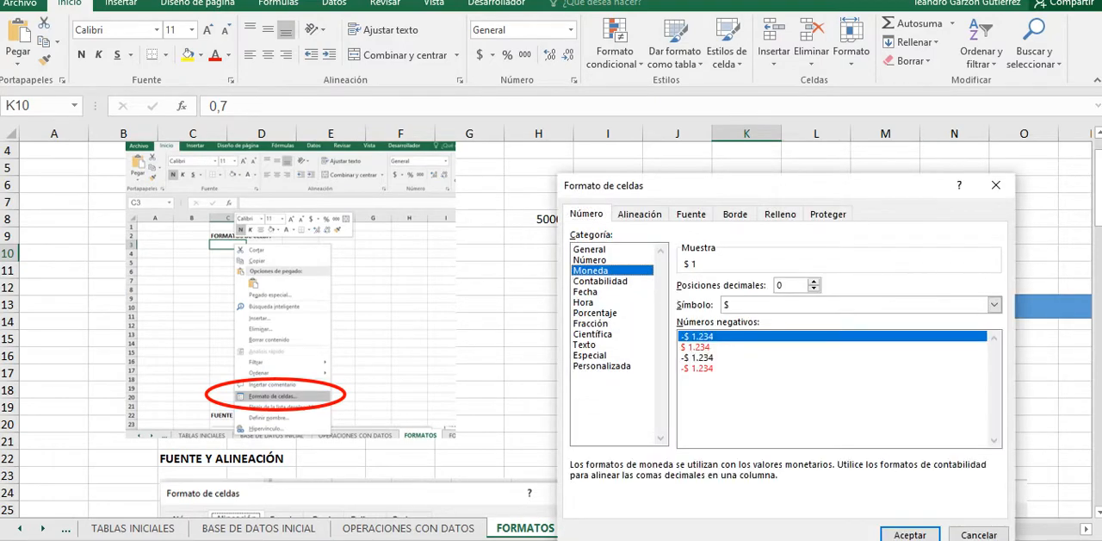
left_click(589, 260)
left_click(587, 292)
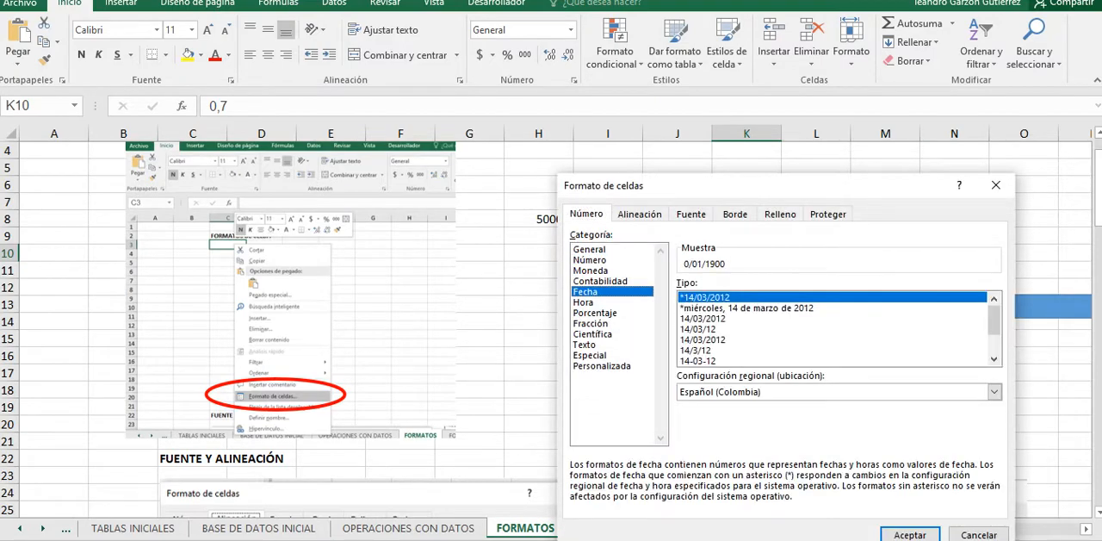
left_click_drag(688, 185, 251, 80)
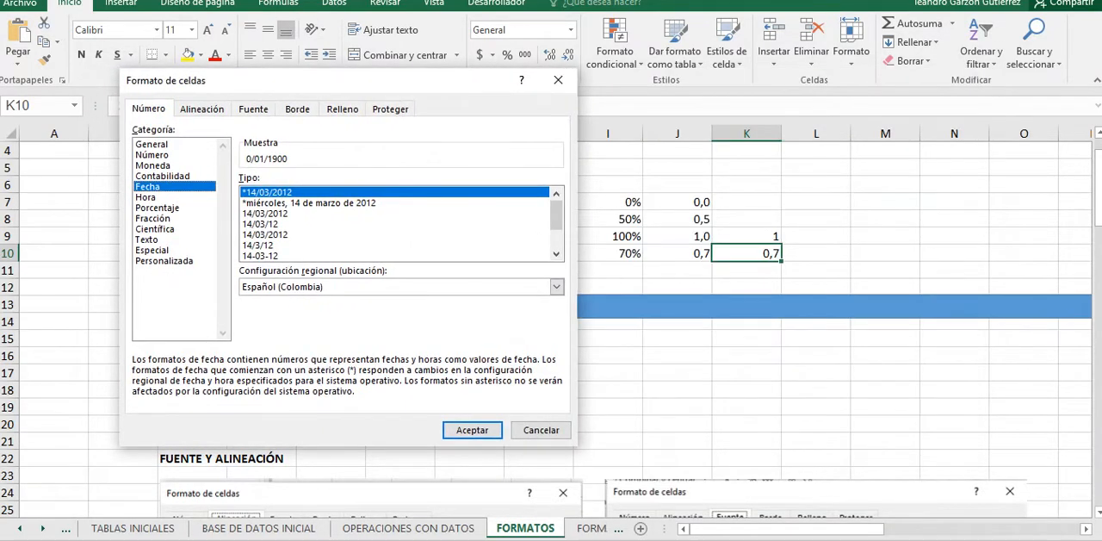
Step: Examine the sample and options of the remaining number categories for K10, including Fracción, Texto, Especial, Porcentaje, Hora and Contabilidad
left_click(153, 155)
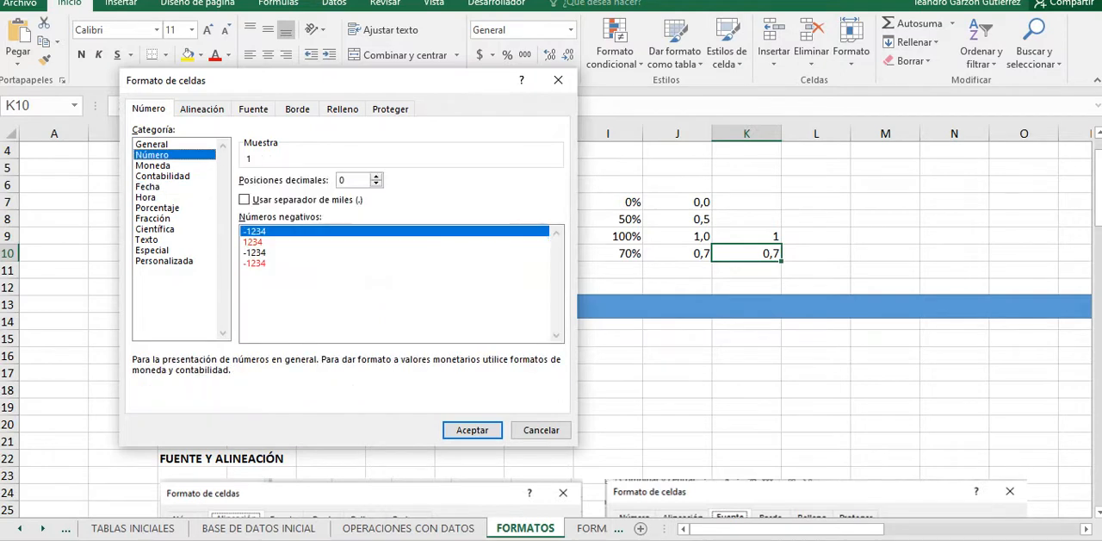
left_click(153, 219)
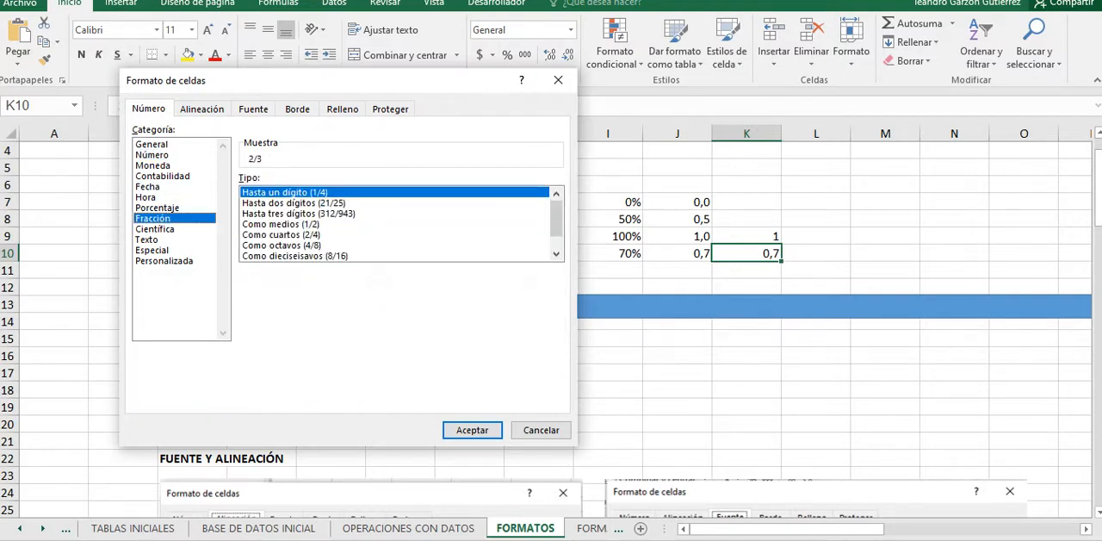
left_click(157, 208)
left_click(148, 239)
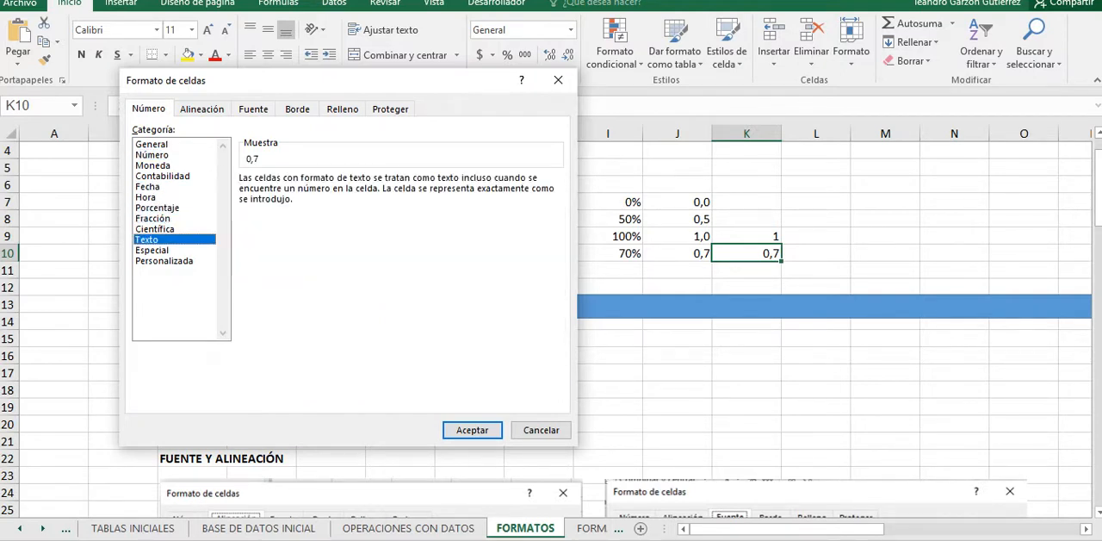
left_click(155, 229)
left_click(147, 239)
left_click(164, 261)
left_click(153, 249)
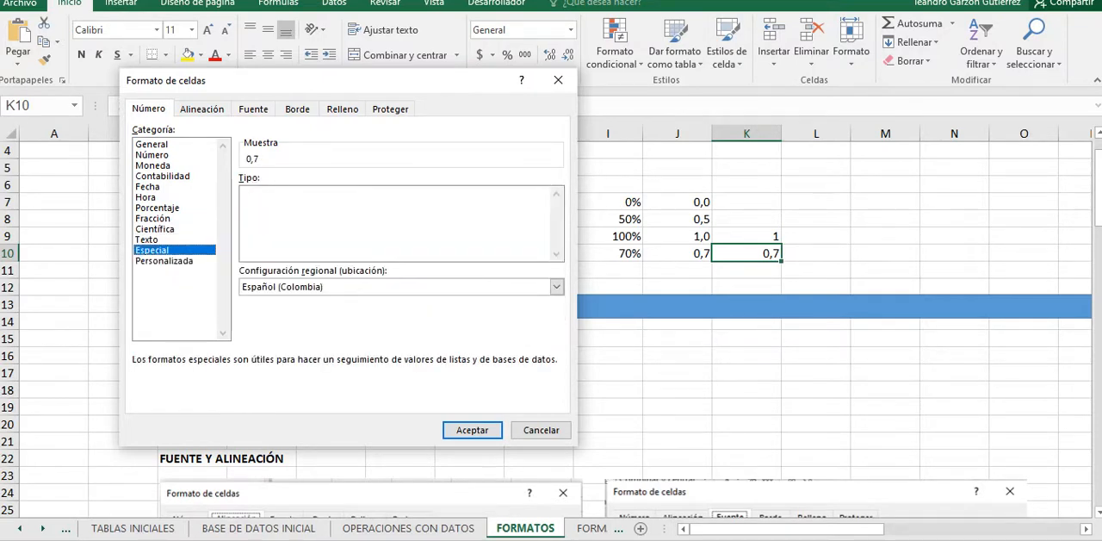
left_click(158, 208)
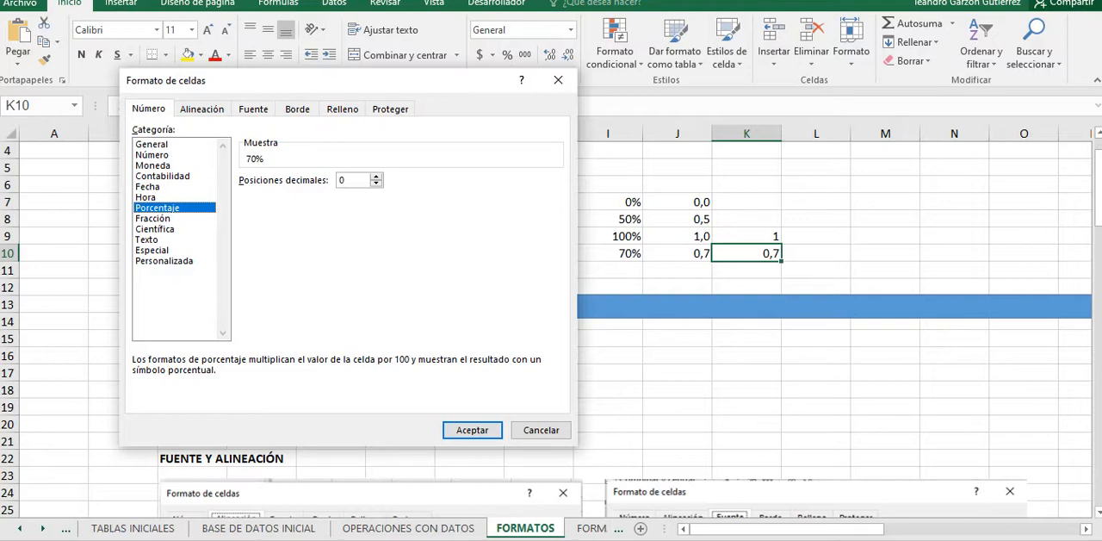
left_click(146, 197)
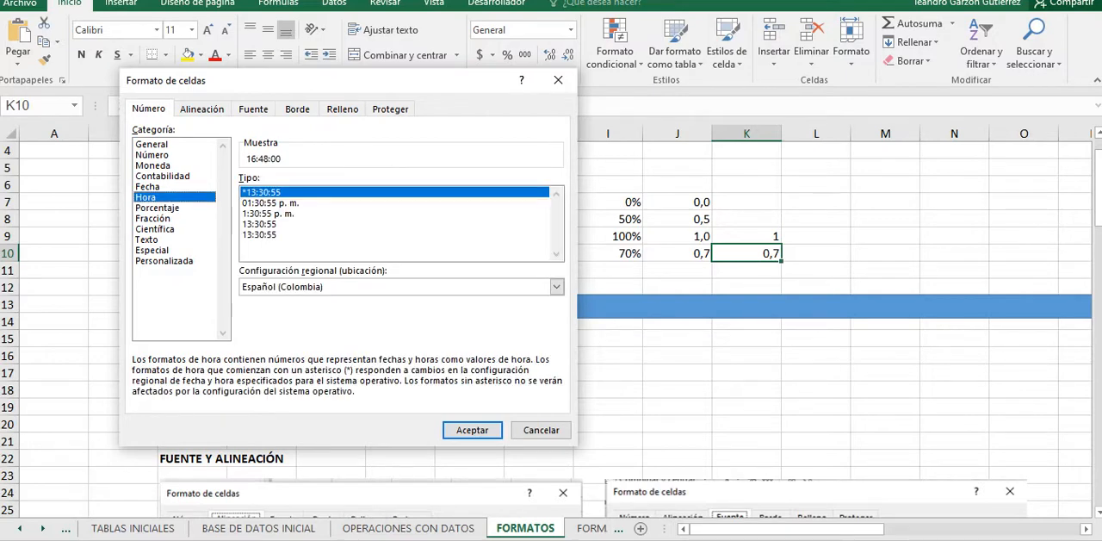
left_click(163, 175)
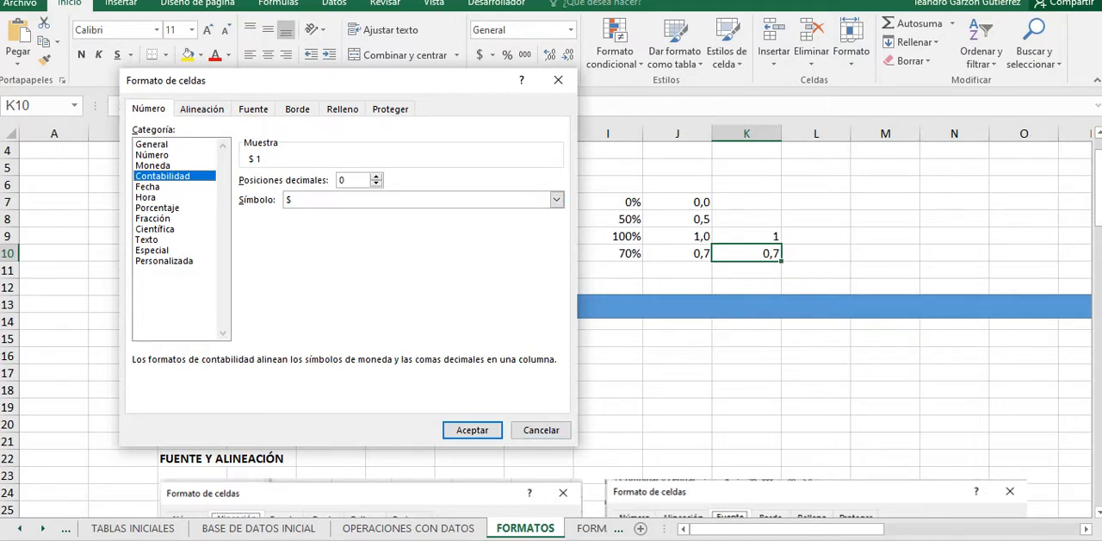
Step: Examine the horizontal and vertical text alignment options for K10, keeping General and Inferior
left_click(193, 109)
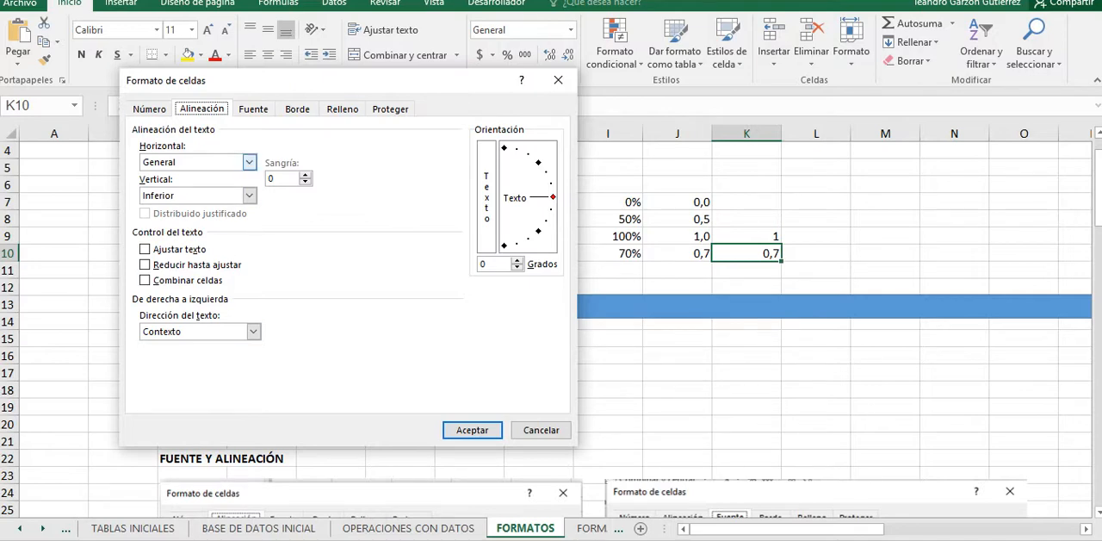
left_click(248, 162)
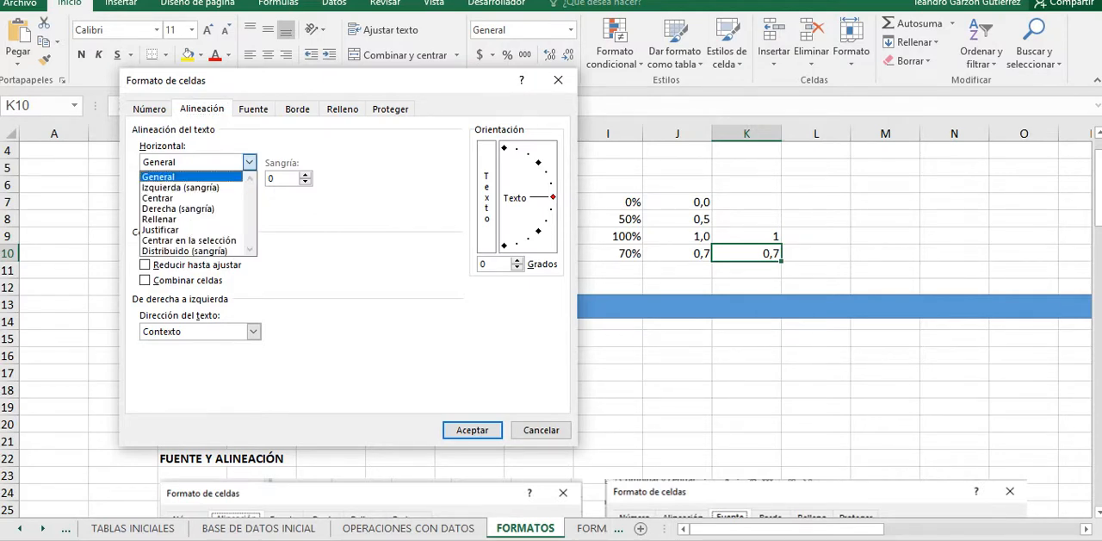
left_click(191, 177)
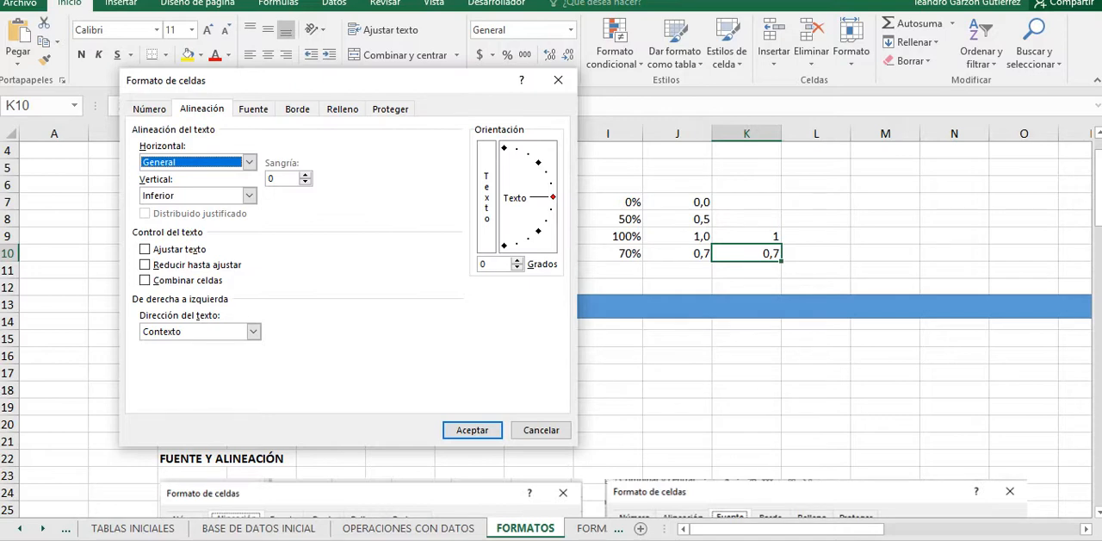
left_click(249, 195)
left_click(249, 195)
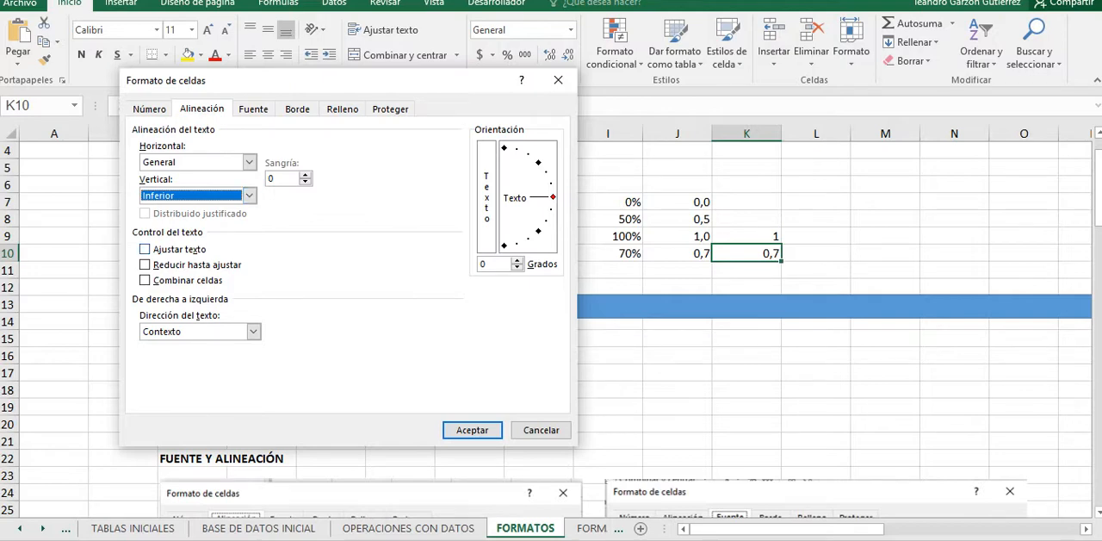
Step: Try wrapped text with stacked vertical orientation on K10, and undo the formatting
left_click(145, 249)
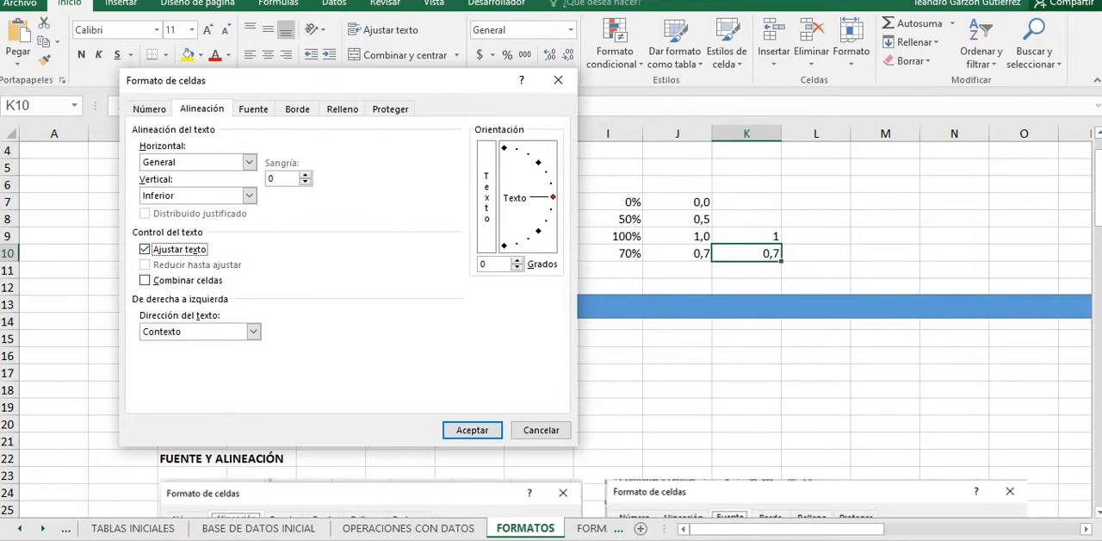
left_click_drag(327, 80, 338, 136)
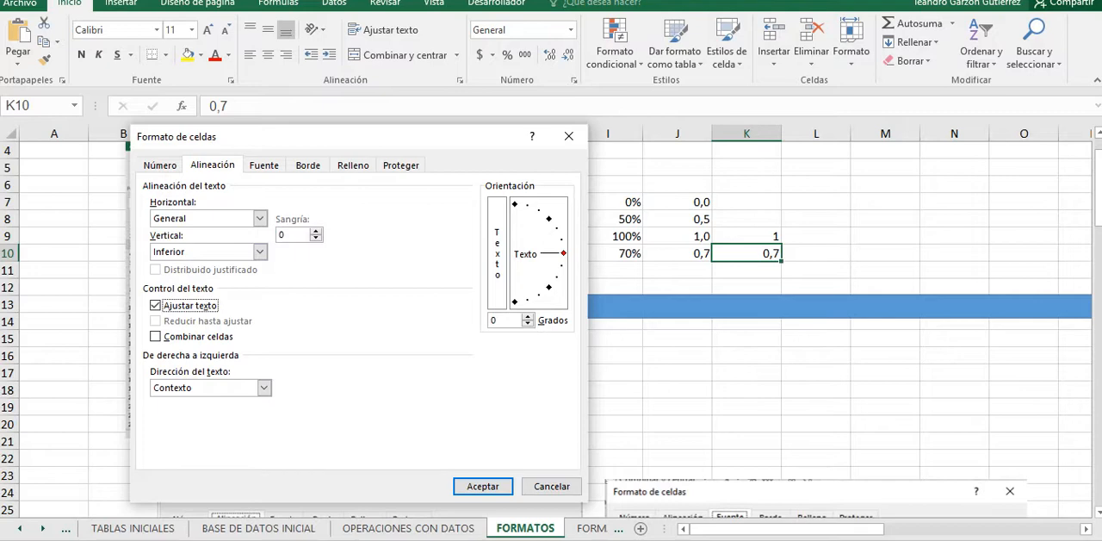
left_click(497, 253)
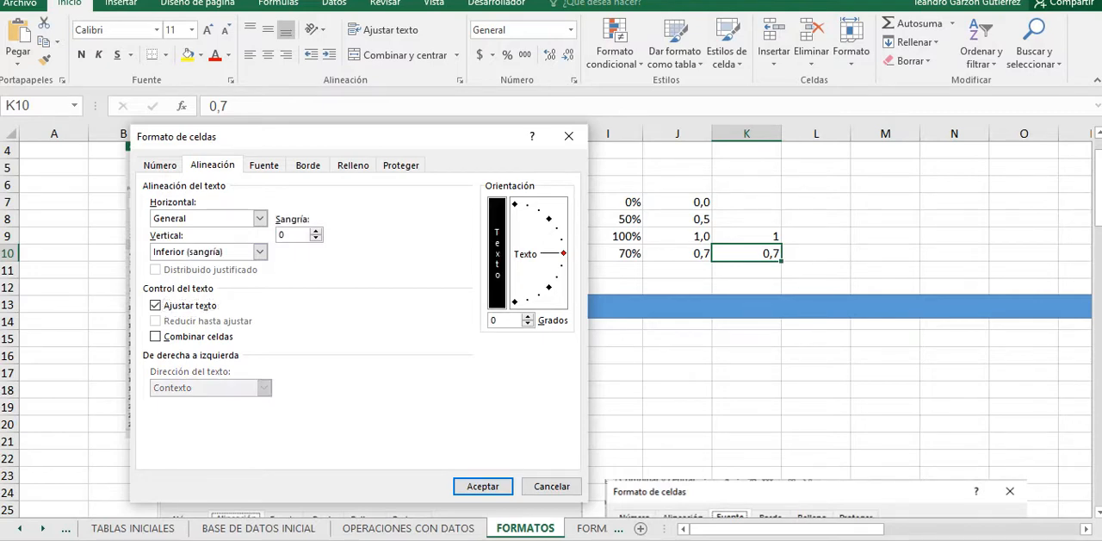
left_click(482, 486)
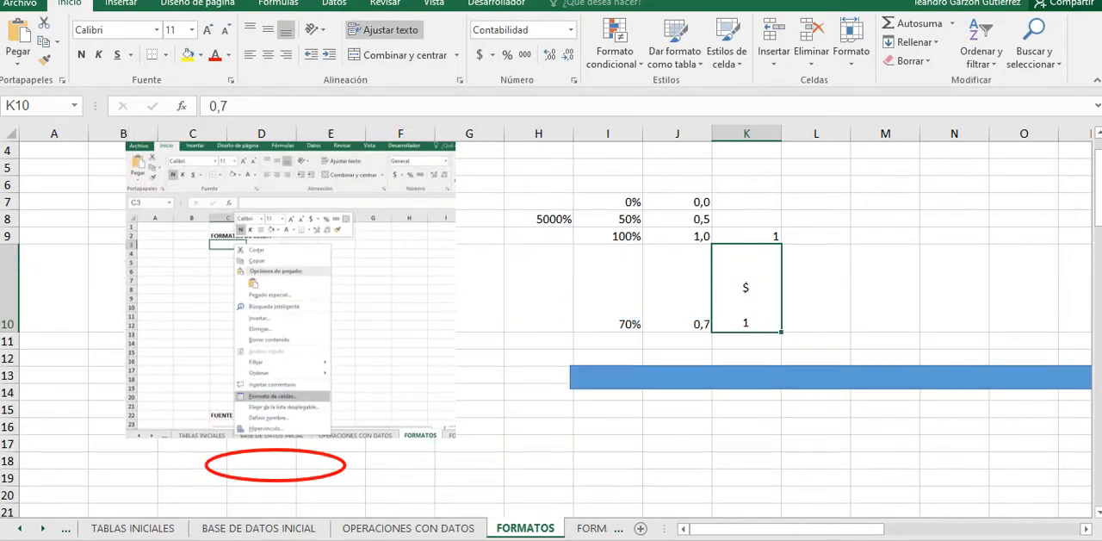
key("ctrl+z")
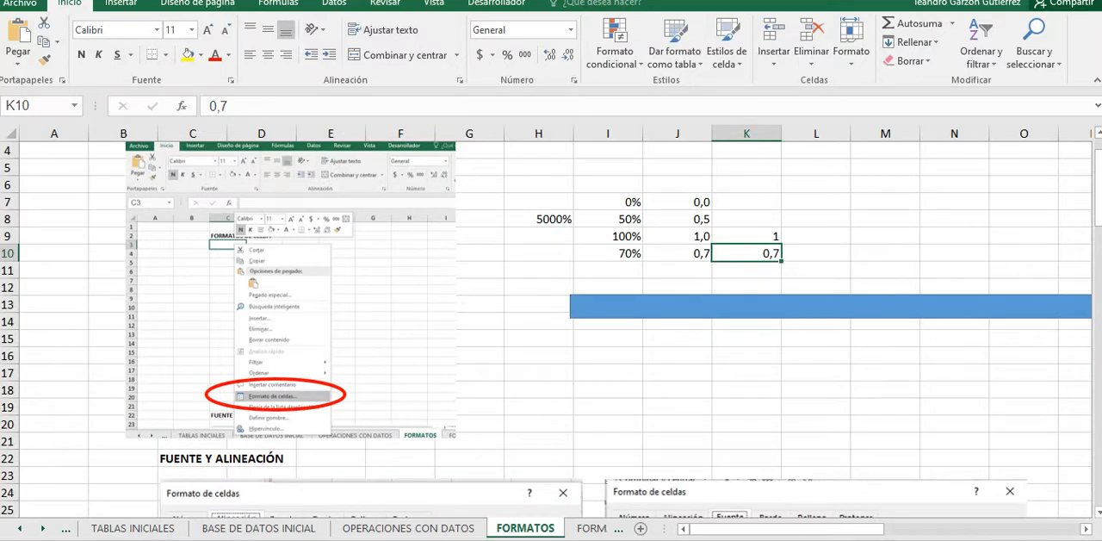
Step: Reopen the cell format settings for K10, examine the alignment, text control and orientation options, and leave them unchanged
right_click(762, 253)
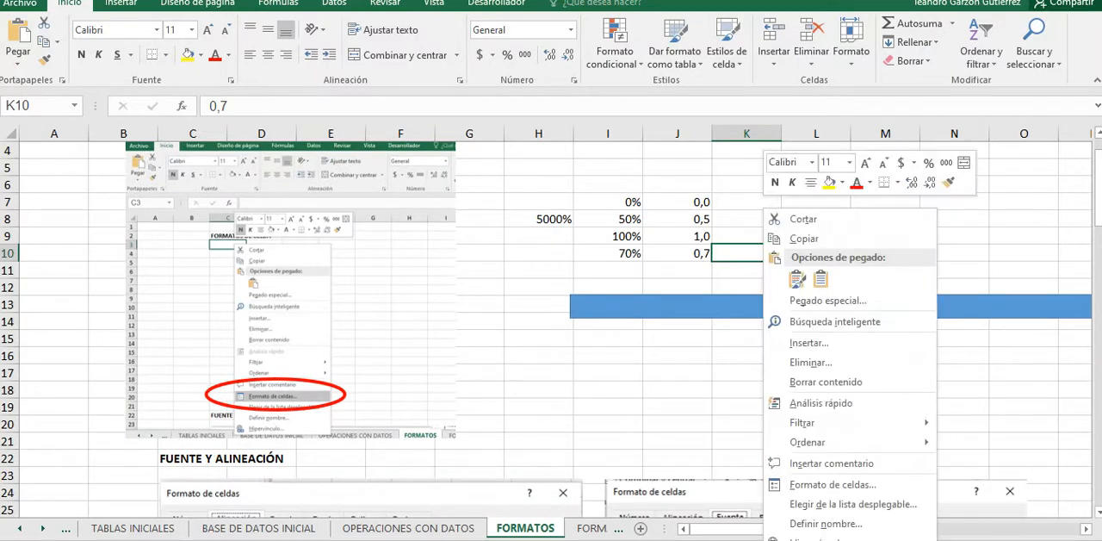
left_click(833, 483)
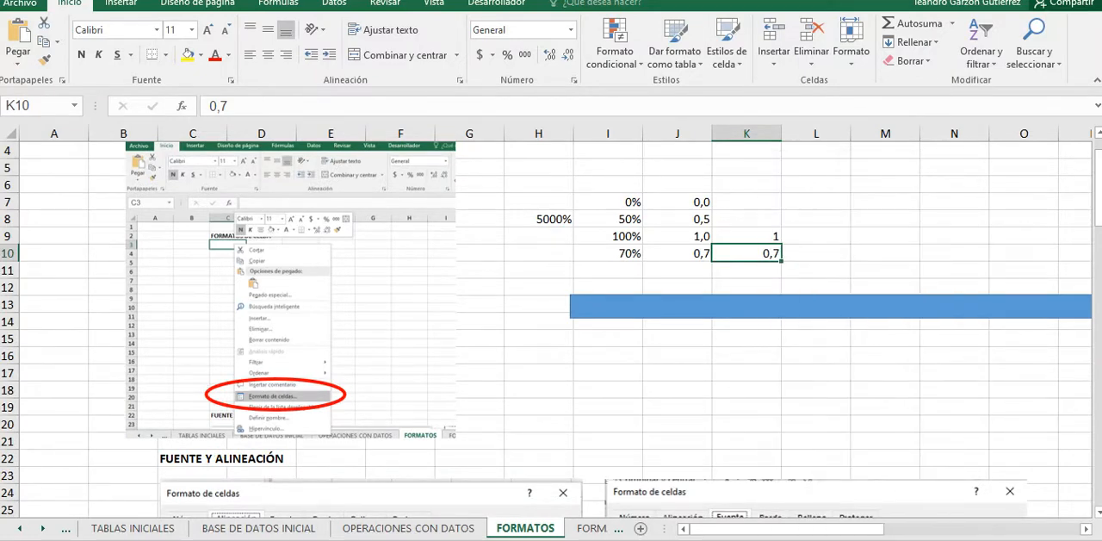
right_click(756, 253)
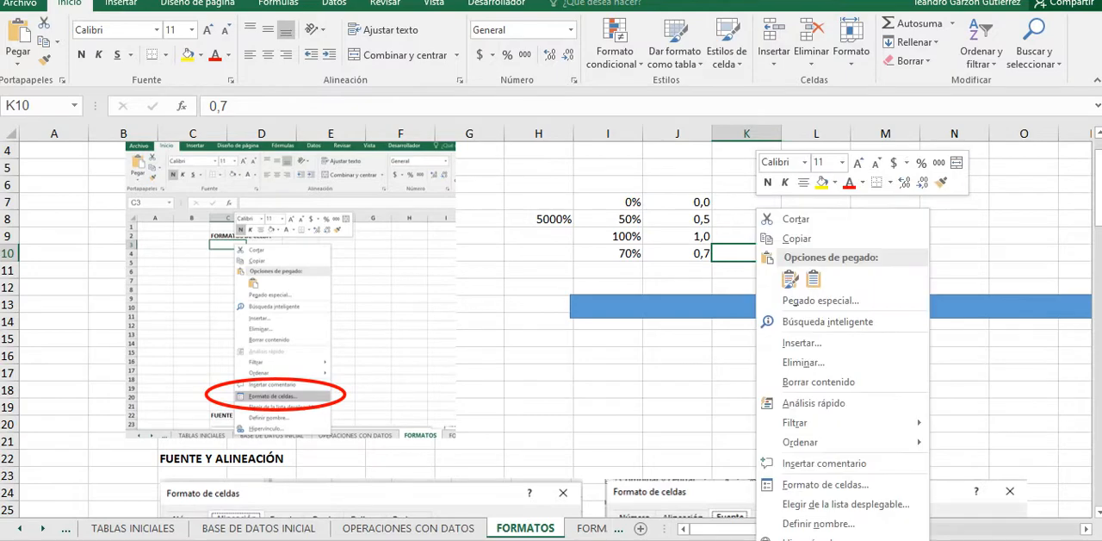
left_click(825, 484)
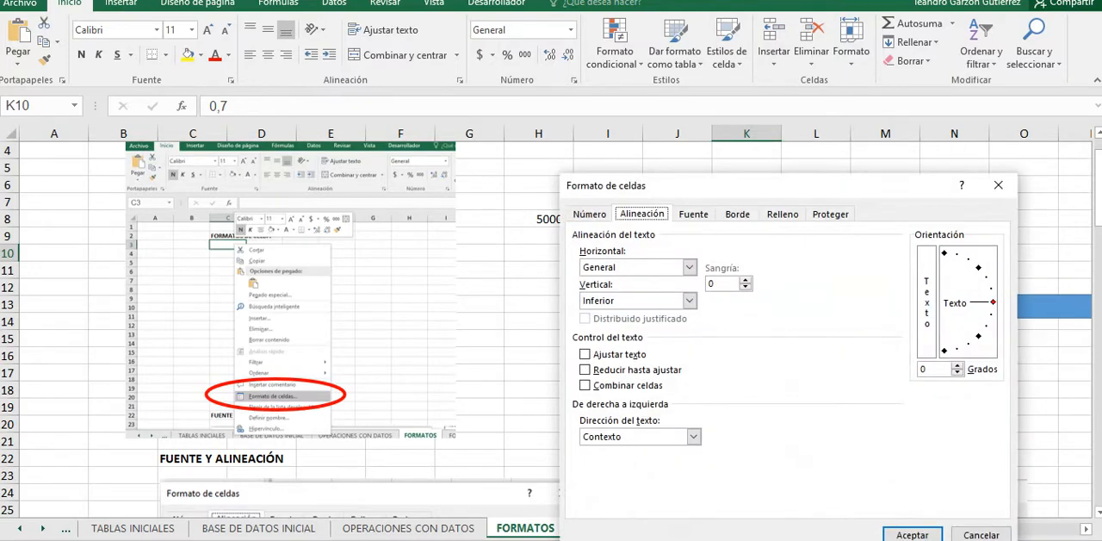
left_click_drag(696, 185, 364, 78)
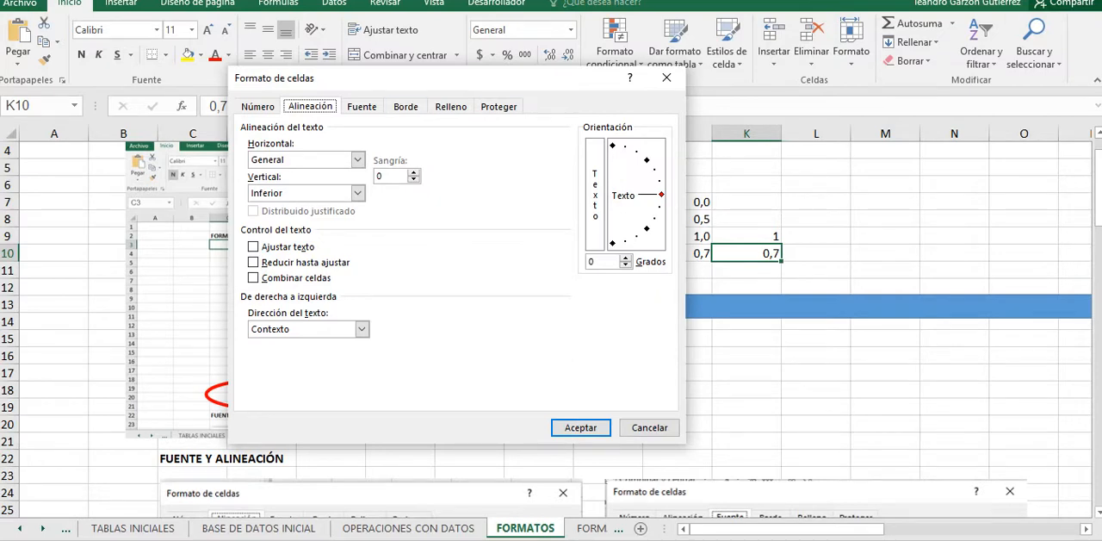
left_click_drag(345, 78, 171, 19)
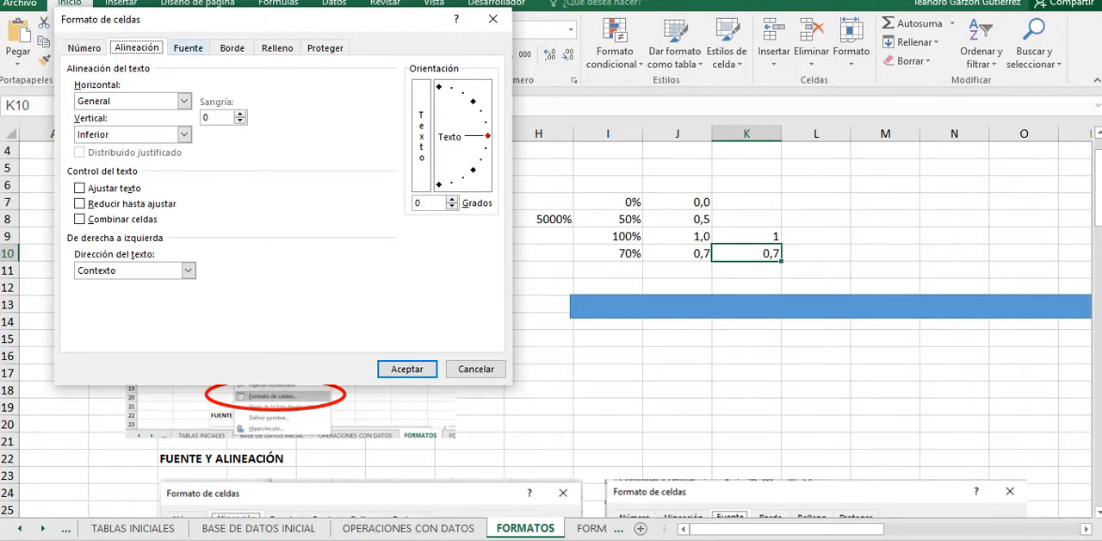
left_click(493, 18)
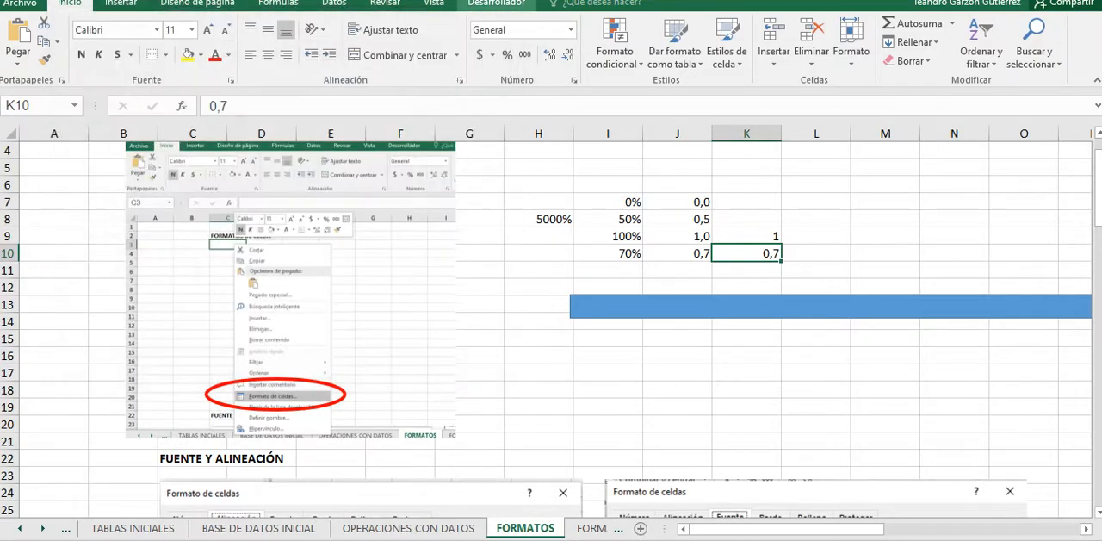
Step: Merge and center K9:K10, keeping only the upper cell's value
left_click_drag(747, 236, 746, 253)
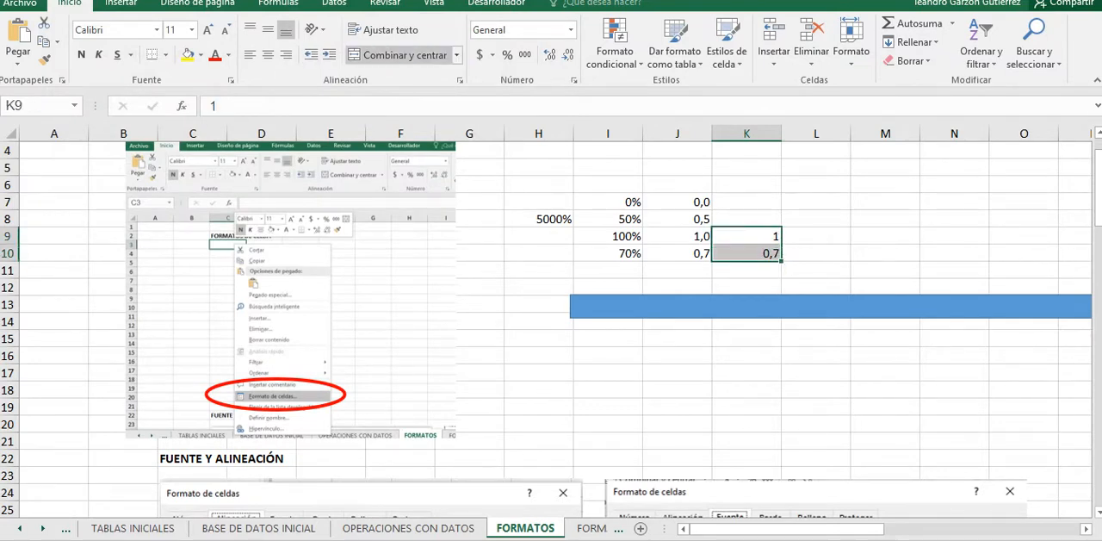
left_click(398, 54)
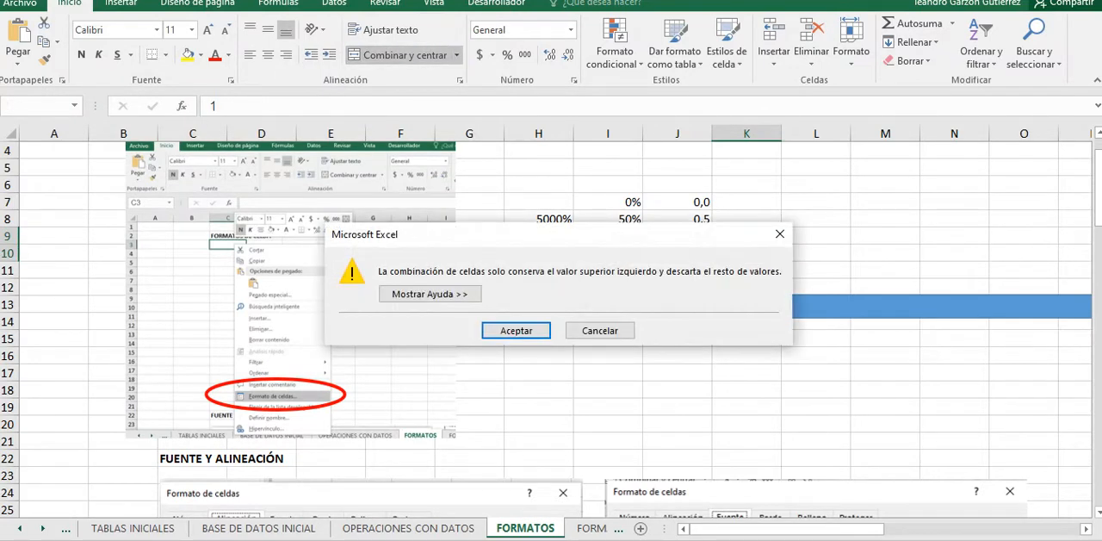
left_click(516, 330)
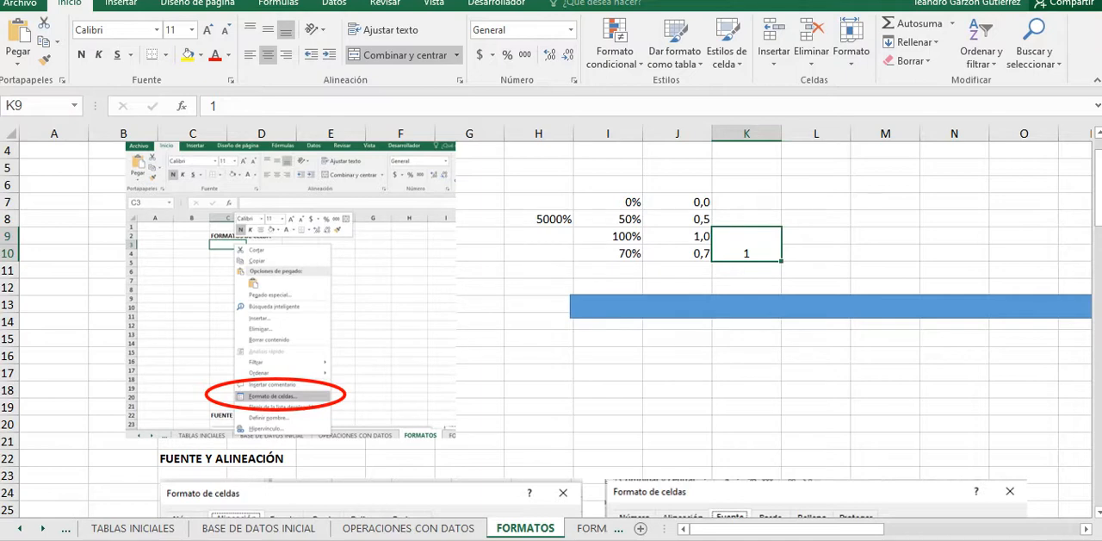
Step: Try the middle and top vertical alignments on the merged K9:K10 cell, finishing with bottom alignment
left_click(267, 29)
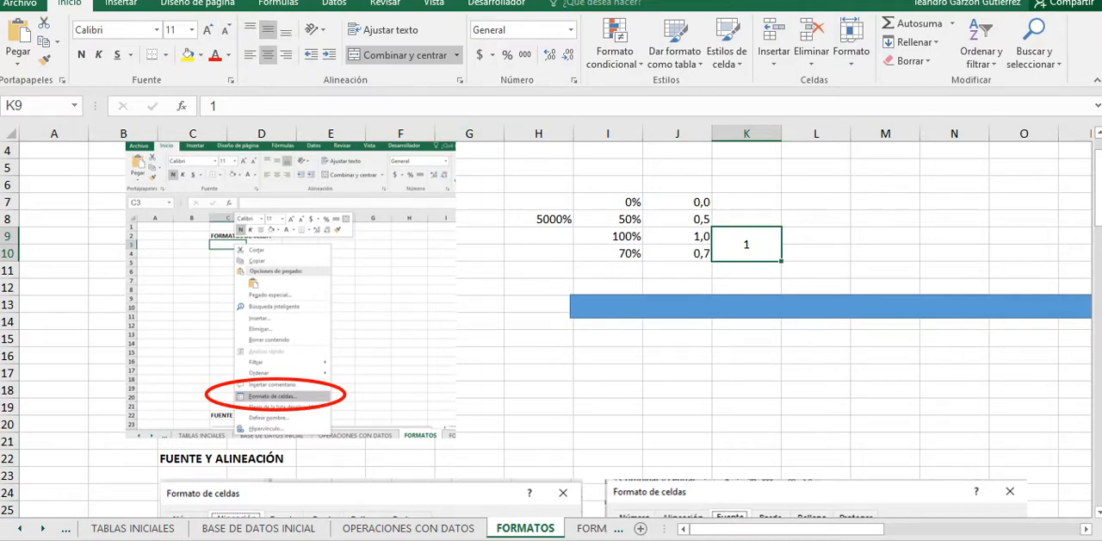
left_click(249, 29)
left_click(268, 29)
left_click(250, 29)
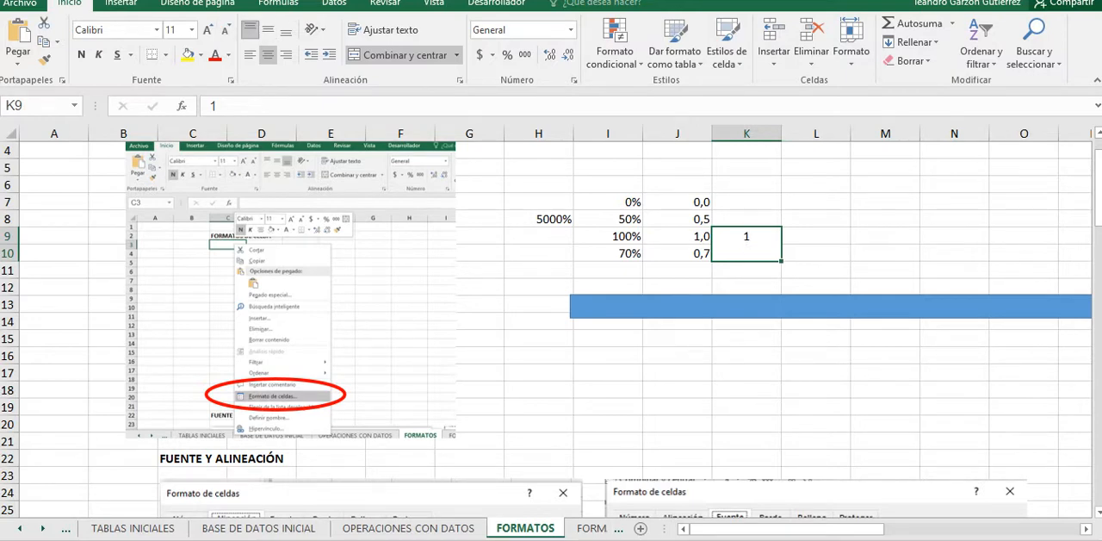
left_click(267, 29)
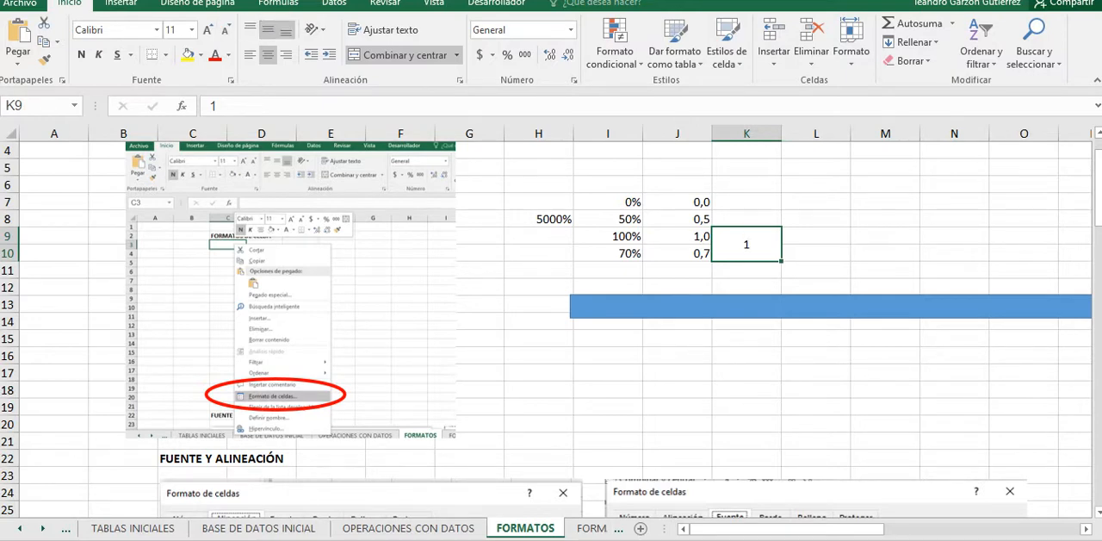
left_click(285, 29)
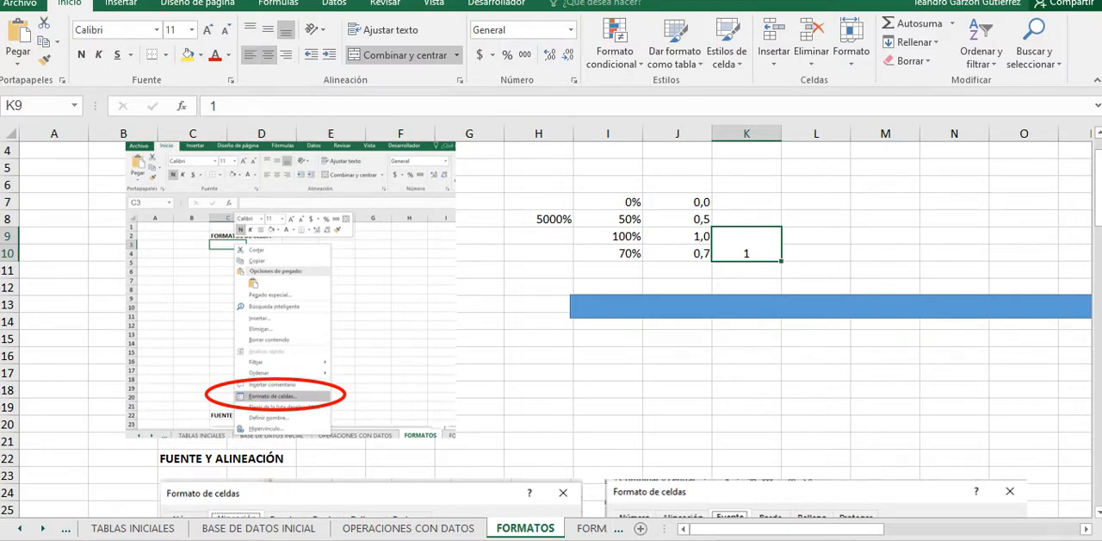
Step: Demonstrate left and center horizontal alignment on the merged K9:K10 cell, finishing with right alignment
left_click(250, 54)
left_click(268, 55)
left_click(285, 54)
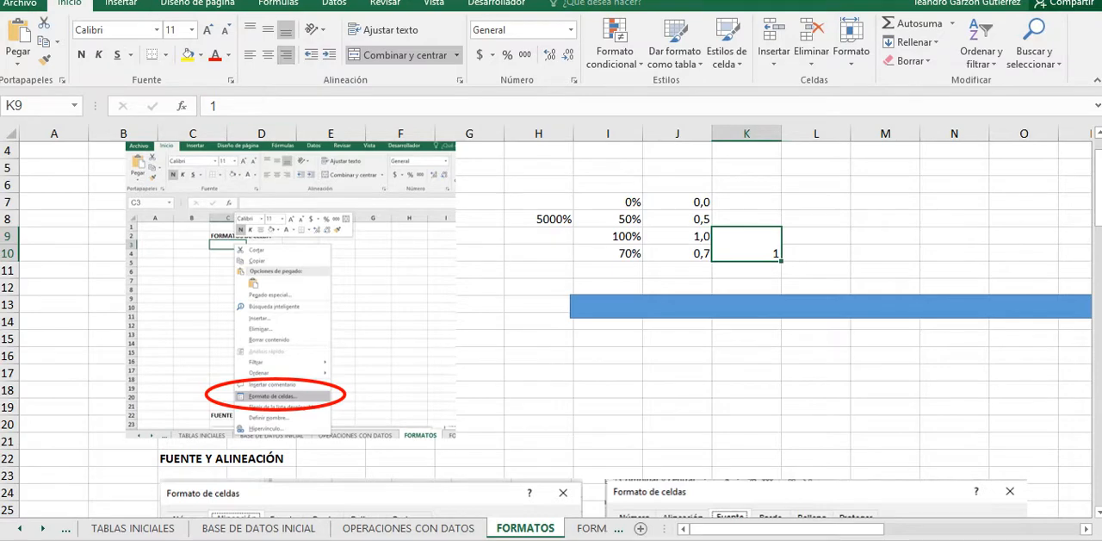
Step: Open the font settings for the merged K9:K10 cell and examine the available fonts and underline styles
scroll(551, 329, "down", 3)
scroll(551, 329, "up", 3)
right_click(725, 244)
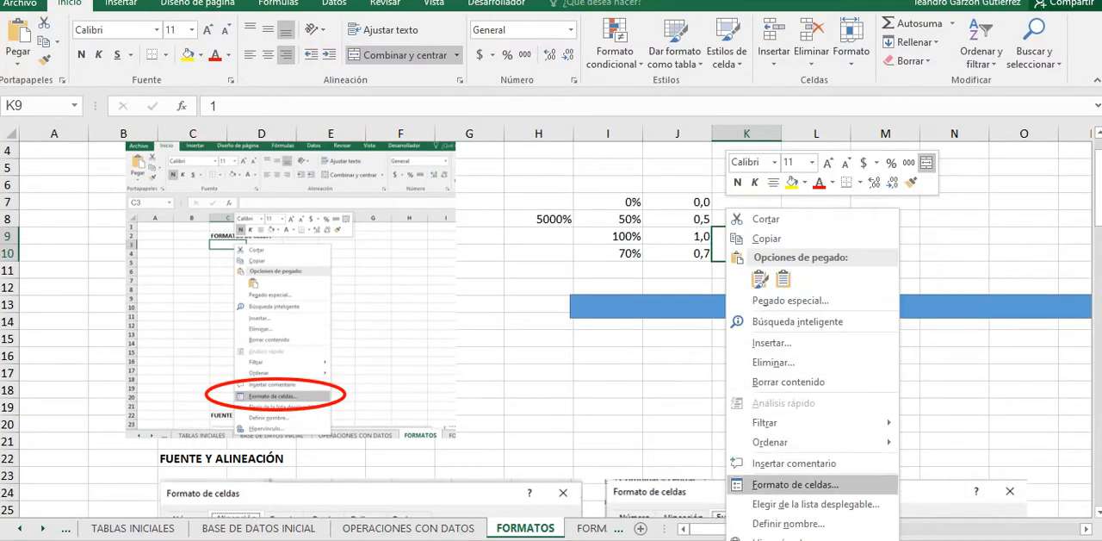
left_click(795, 483)
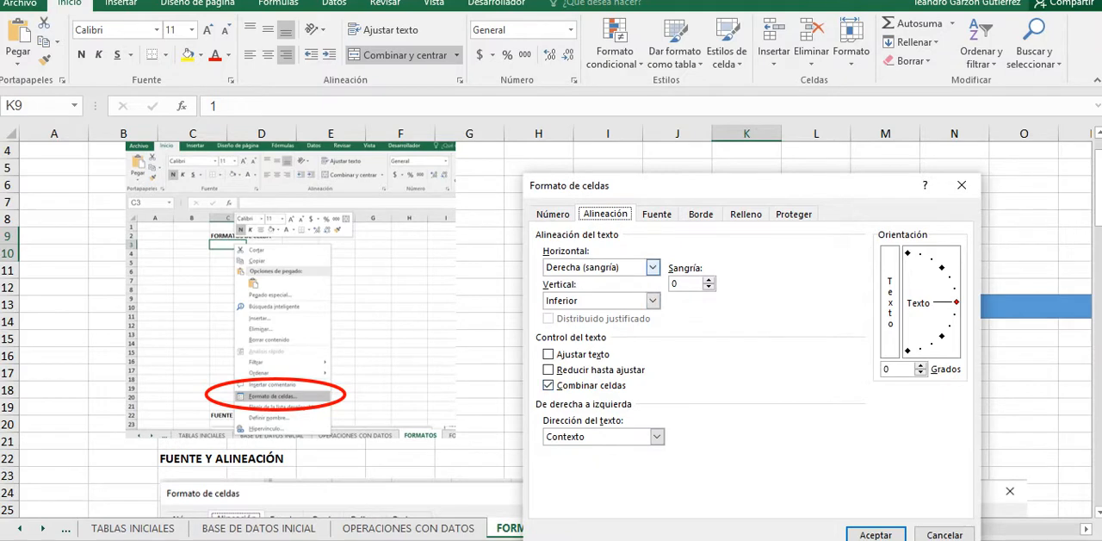
left_click(657, 214)
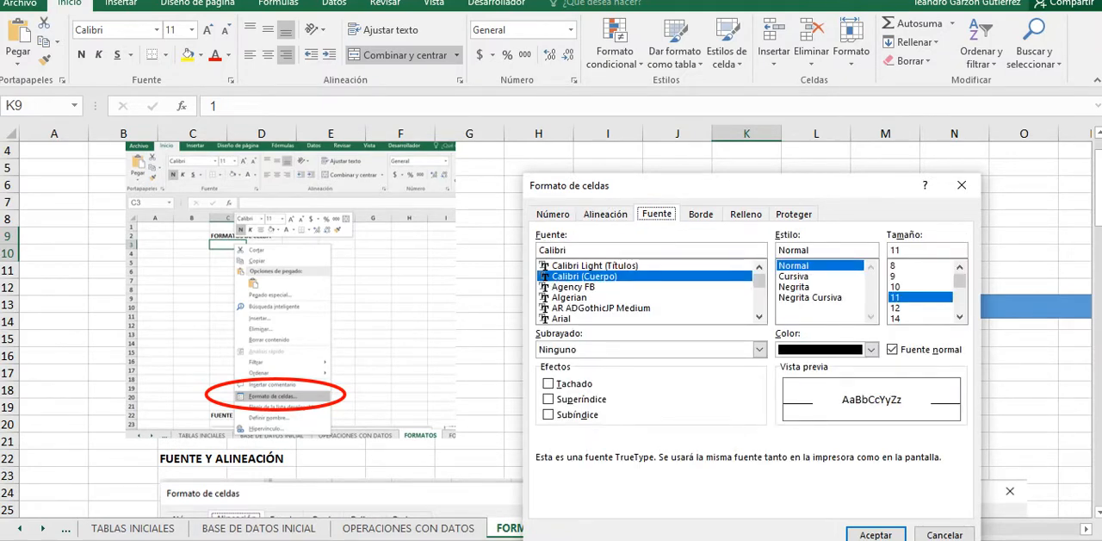
scroll(645, 292, "down", 1)
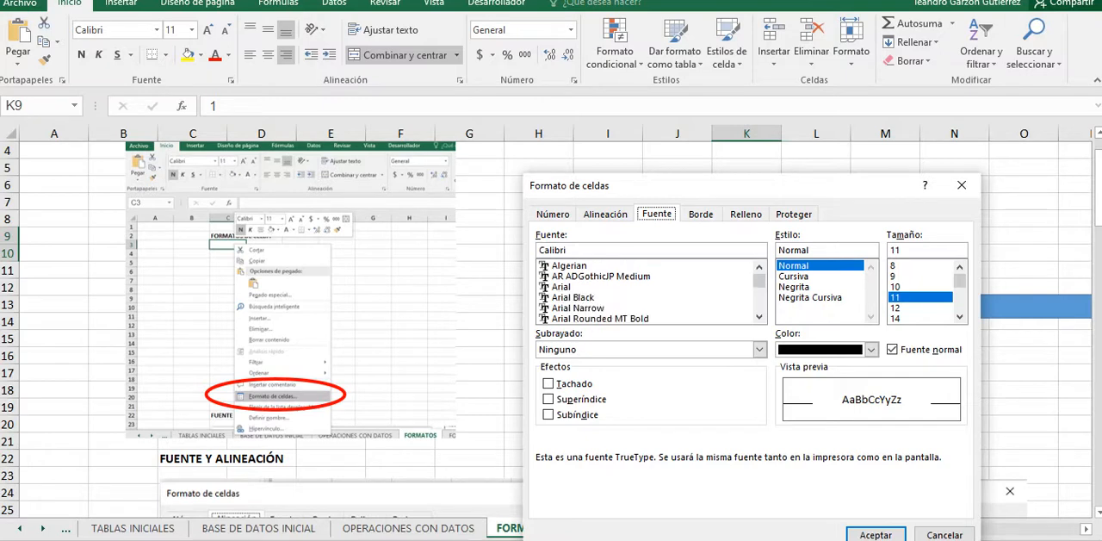
scroll(646, 292, "up", 1)
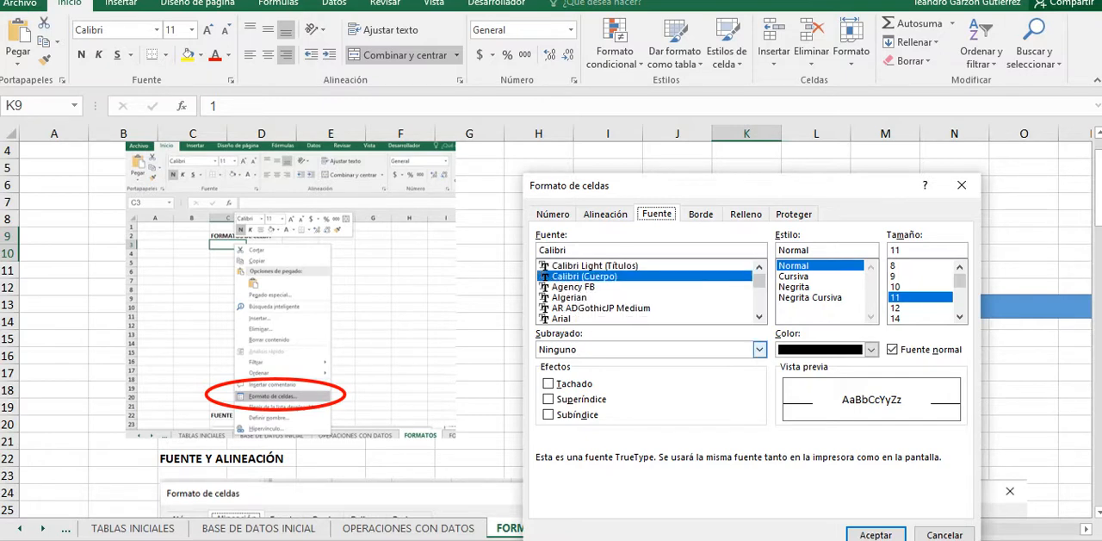
left_click(758, 349)
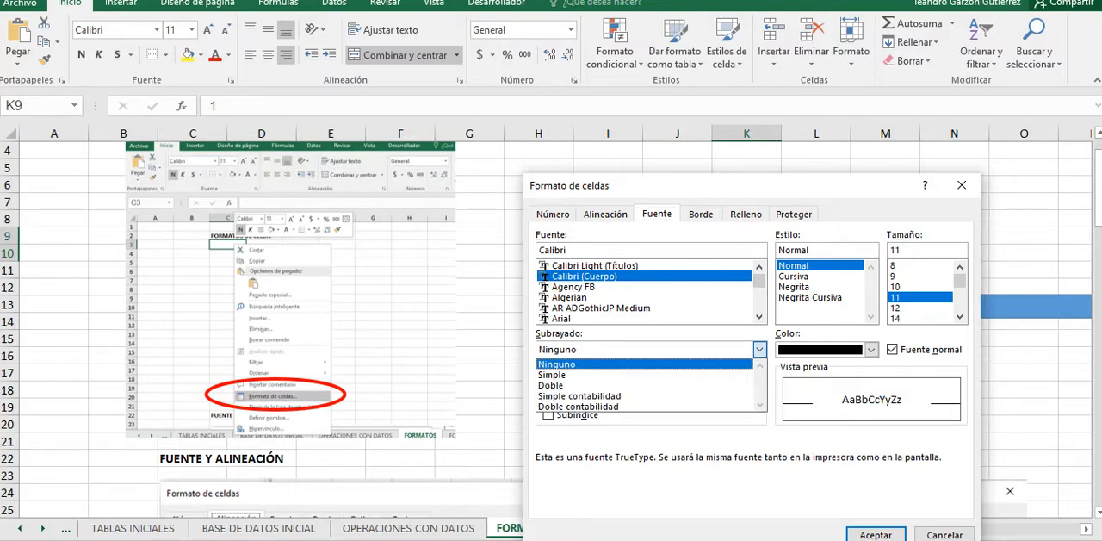
Step: Apply the darkest theme green as the font color of the merged K9:K10 cell
left_click(871, 348)
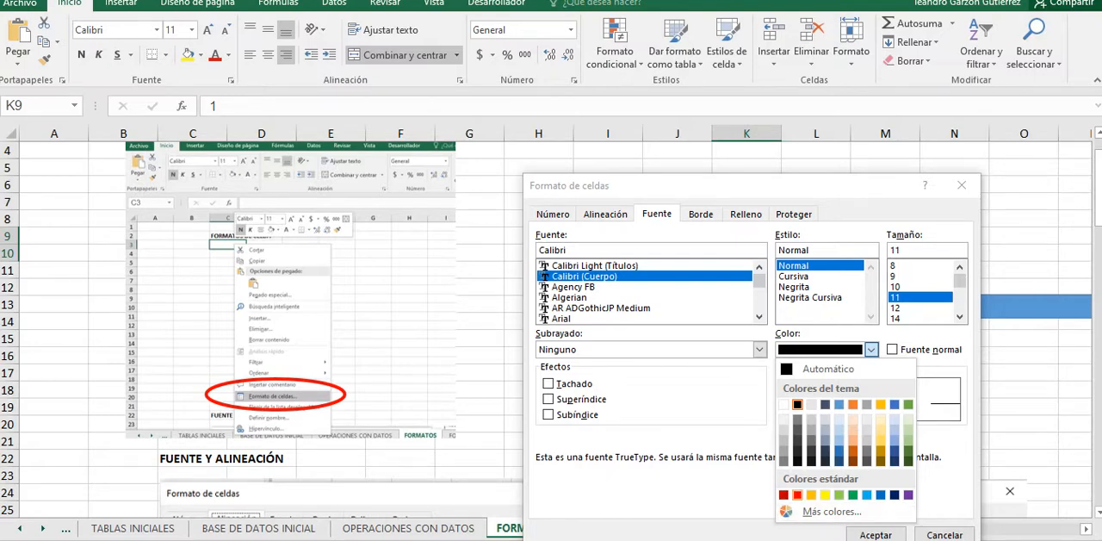
left_click(907, 461)
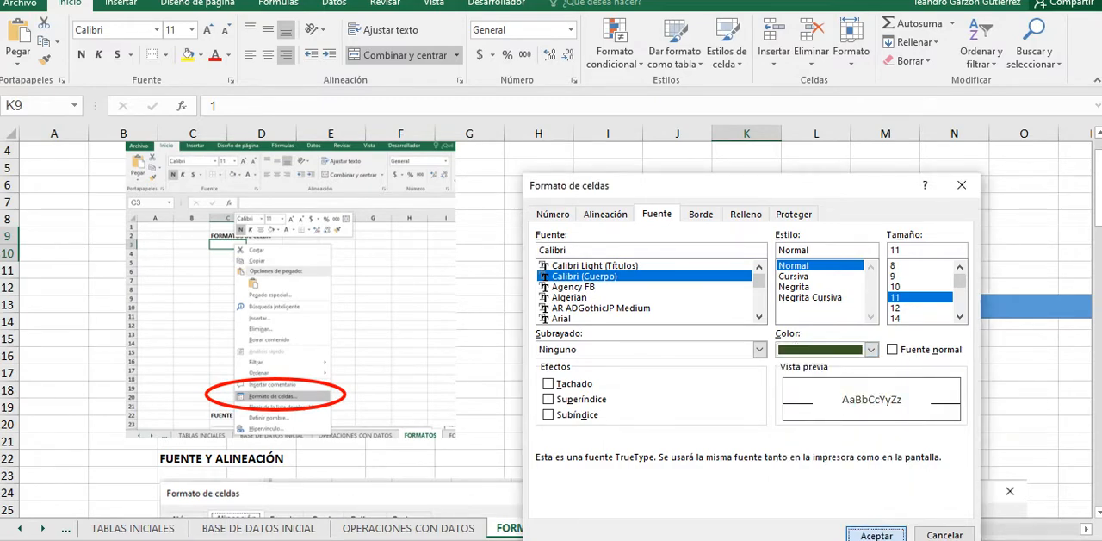
left_click(876, 535)
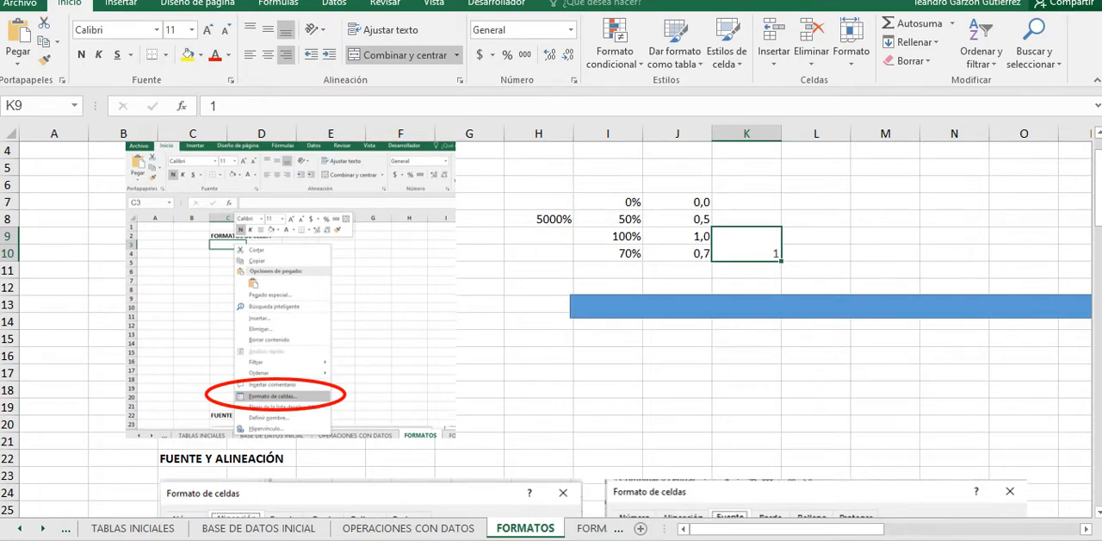
Step: Change the font color of the merged K9:K10 cell to standard red
right_click(747, 244)
left_click(811, 485)
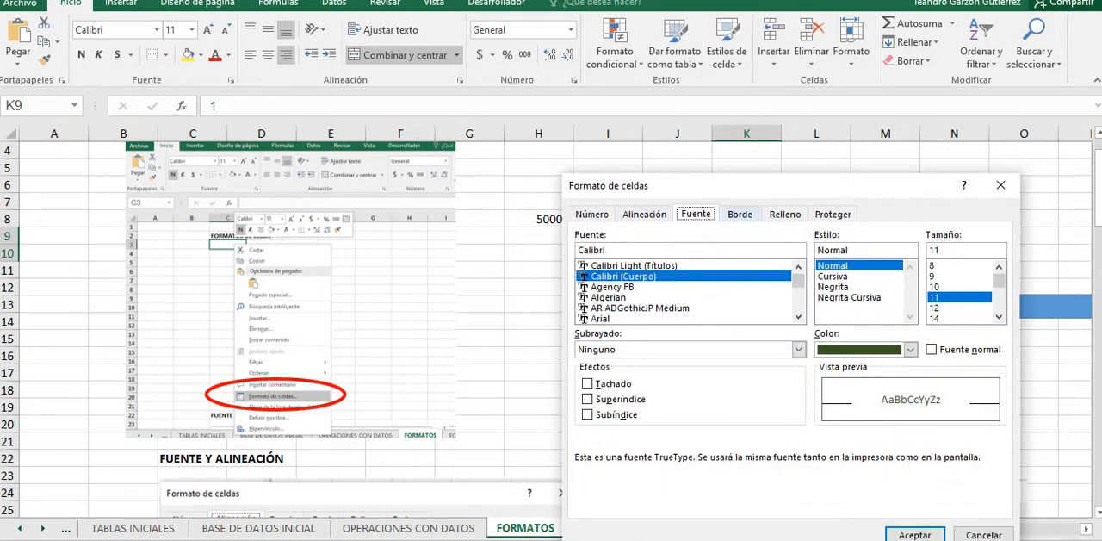
left_click(910, 348)
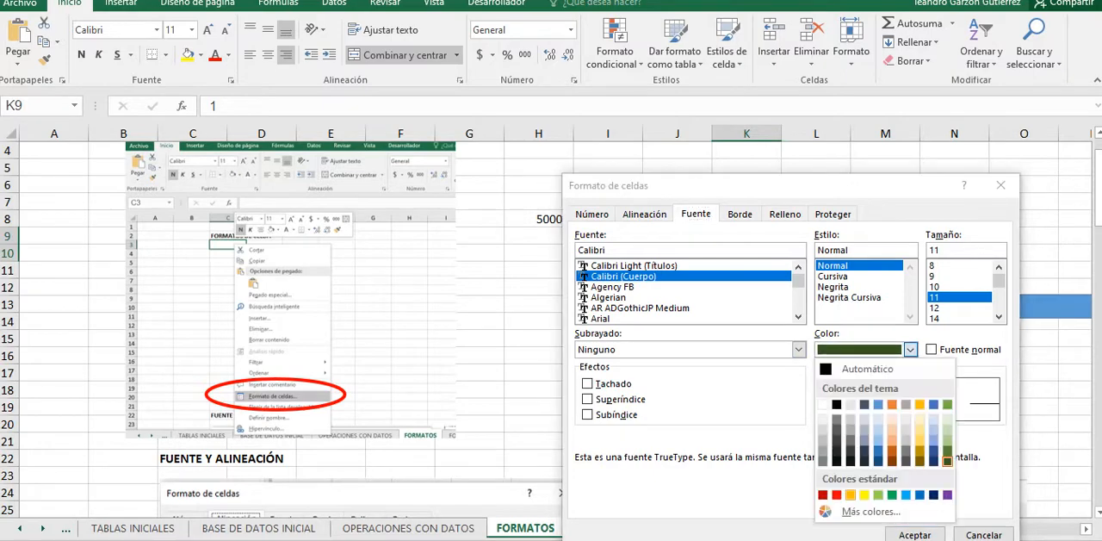
left_click(836, 495)
left_click(915, 533)
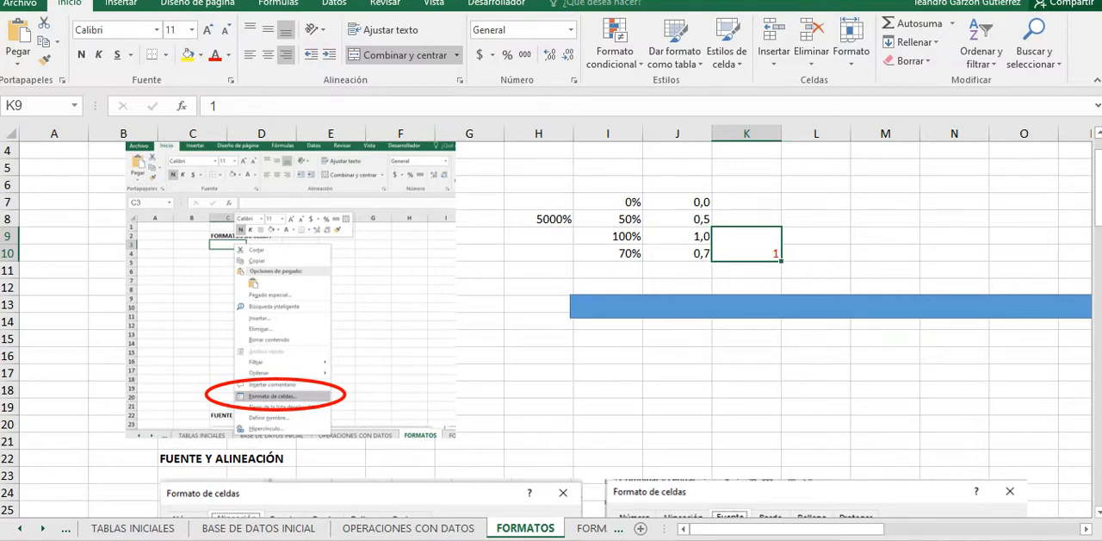
Step: Try the superscript and strikethrough font effects on the merged K9:K10 cell, leaving only subscript enabled
right_click(727, 245)
left_click(788, 484)
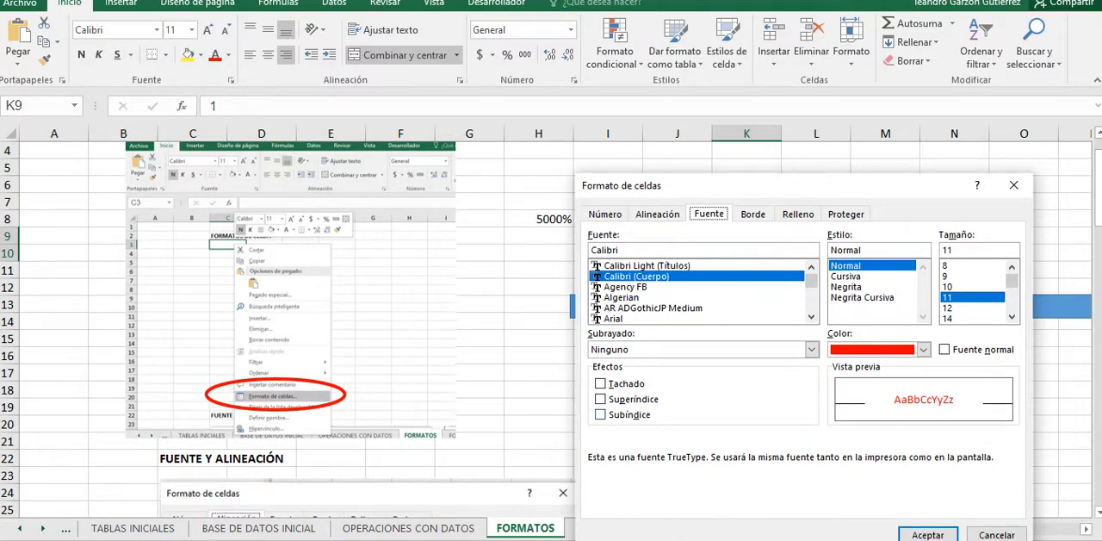
left_click(600, 398)
key("space")
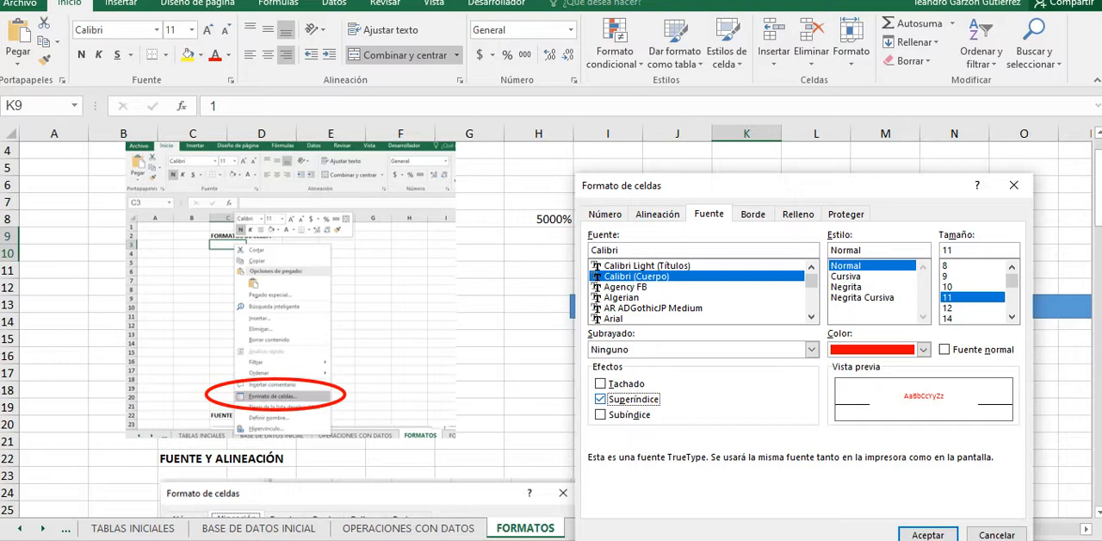
left_click(601, 383)
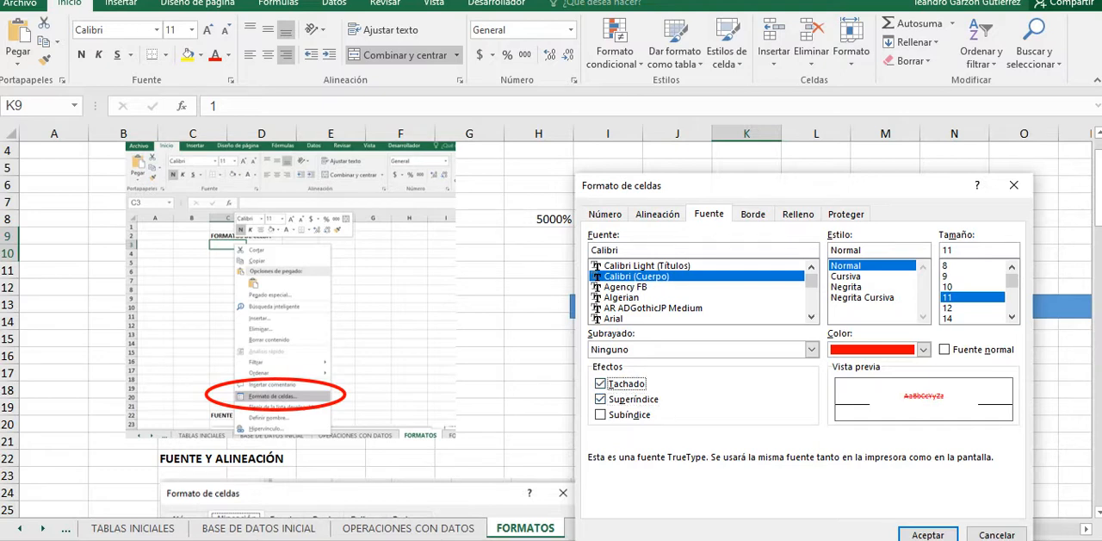
left_click(600, 414)
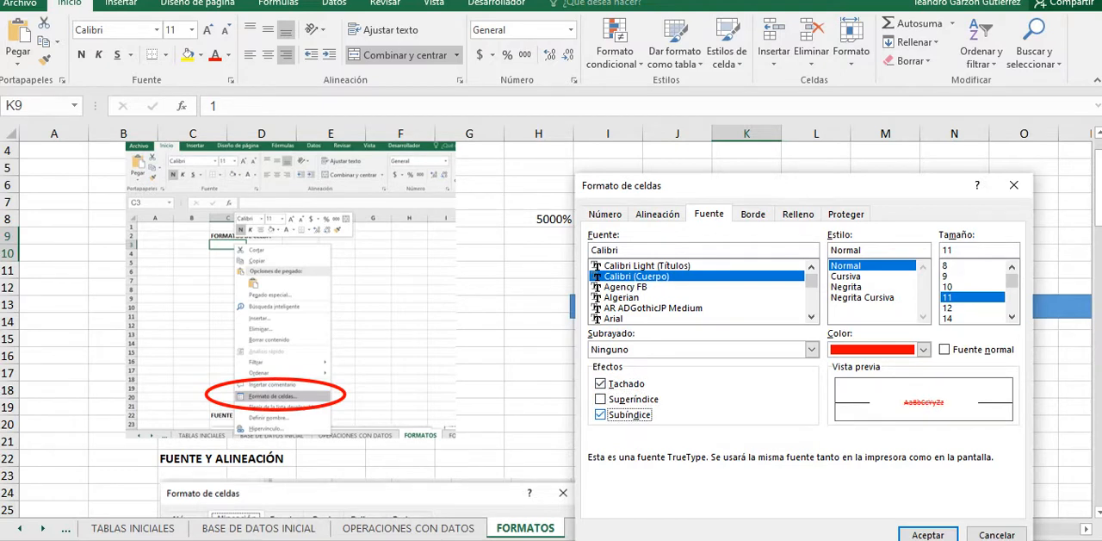
left_click(600, 399)
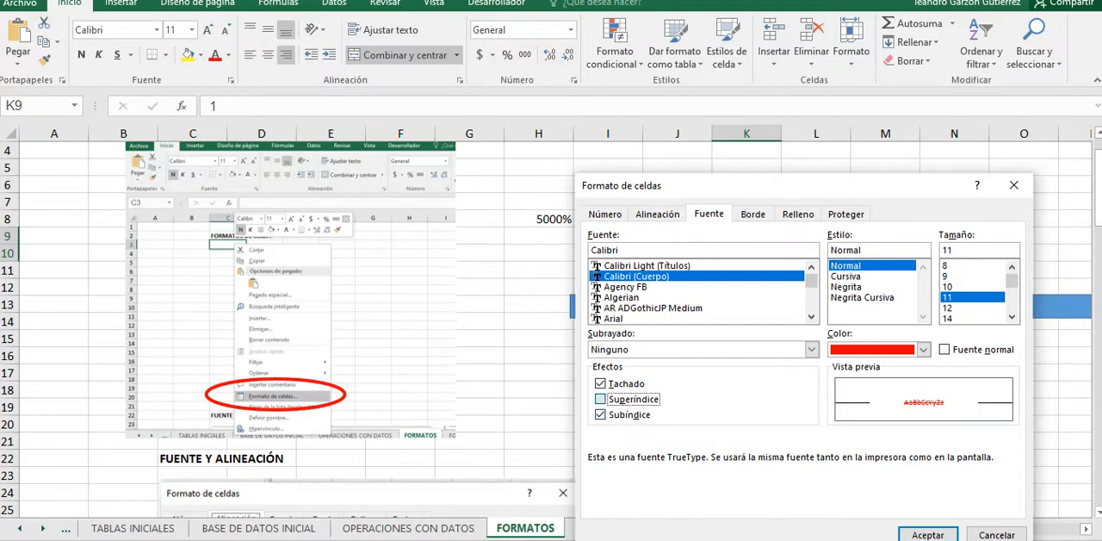
left_click(600, 383)
left_click(600, 414)
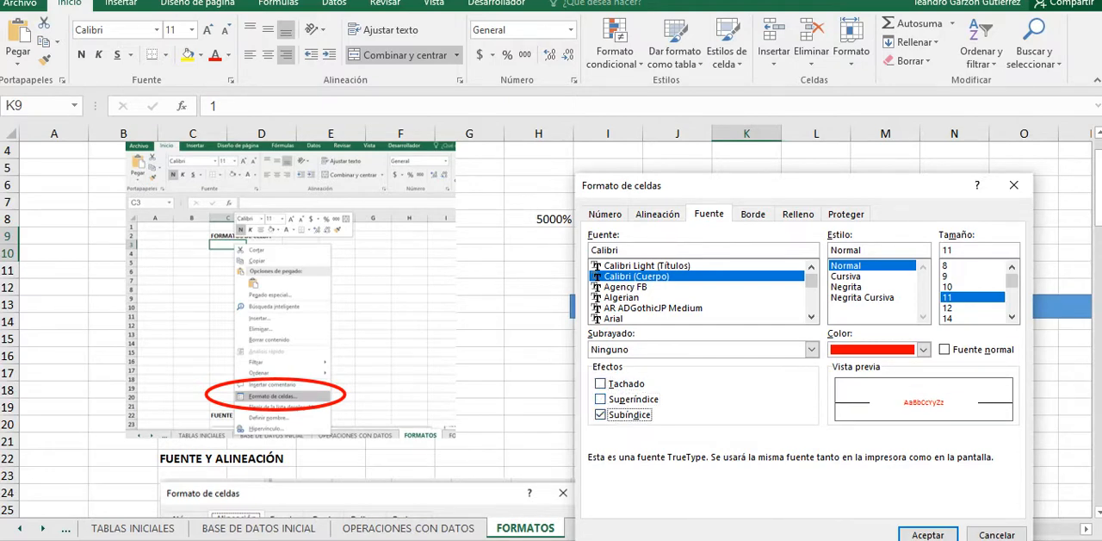
left_click(600, 398)
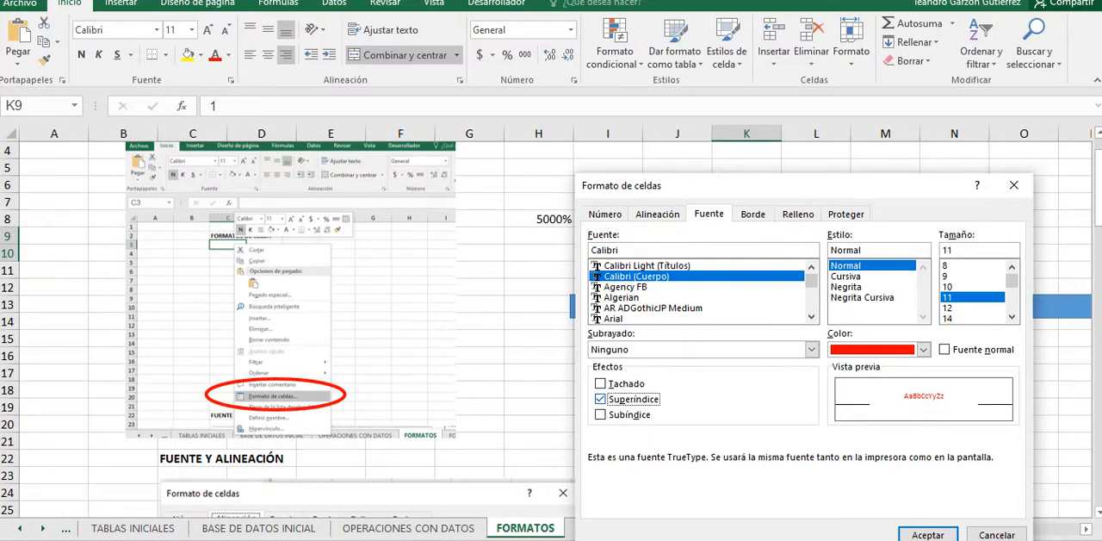
left_click(600, 415)
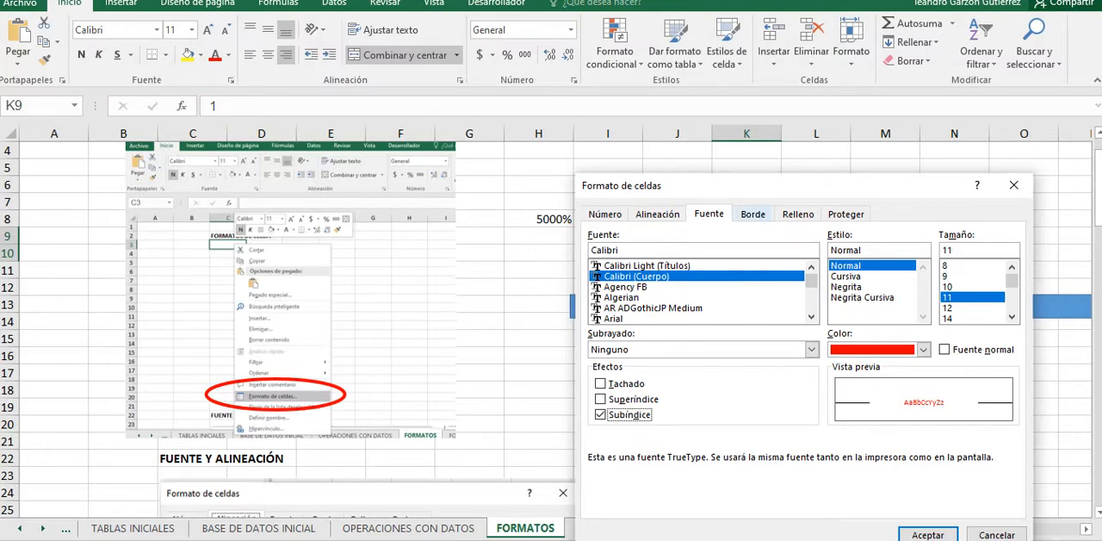
Step: Choose a thick solid line style and add it to all four outer borders of the merged K9:K10 cell
left_click(753, 214)
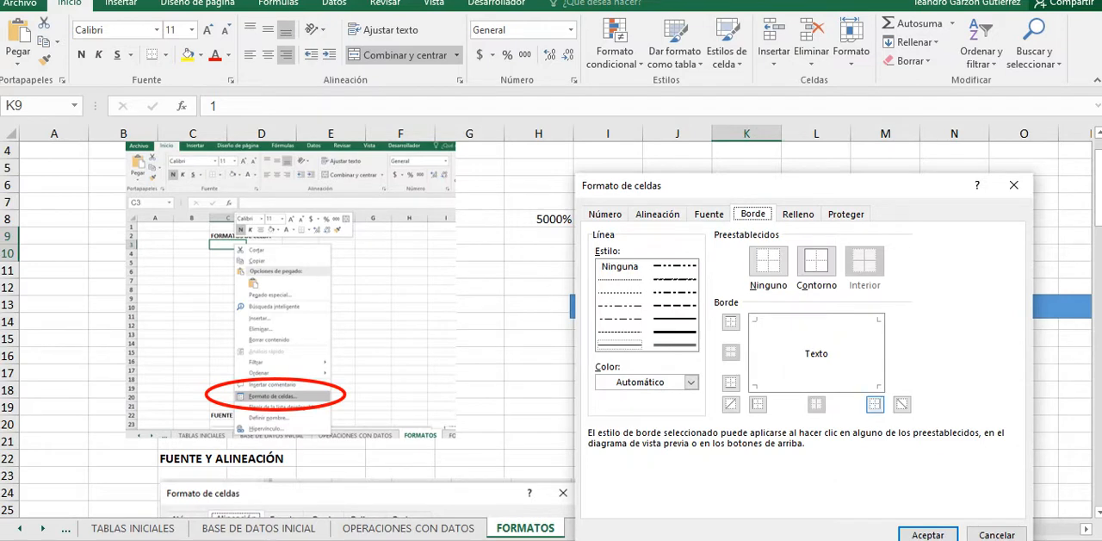
left_click(675, 318)
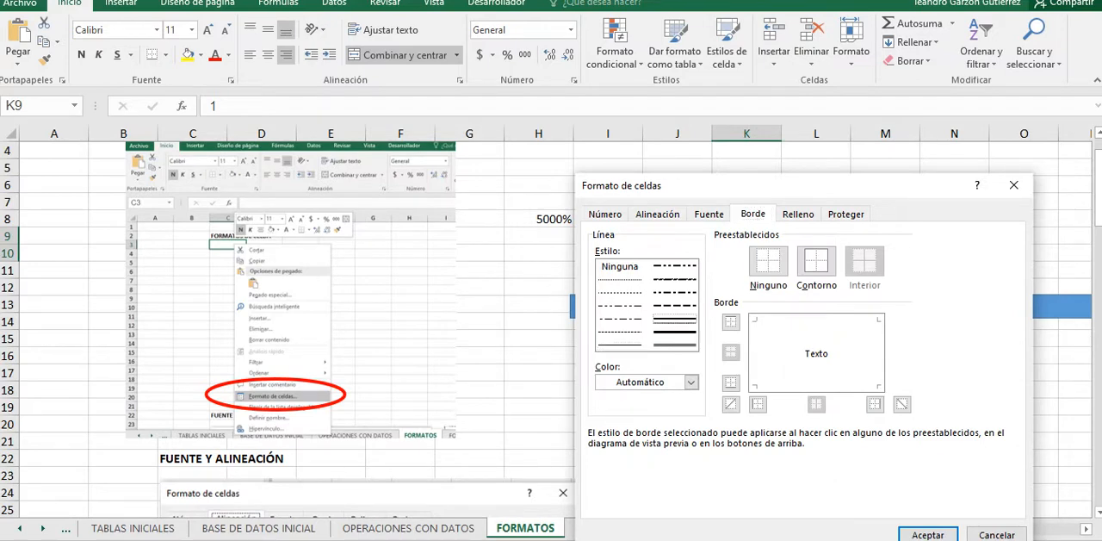
left_click(758, 404)
left_click(730, 321)
left_click(730, 381)
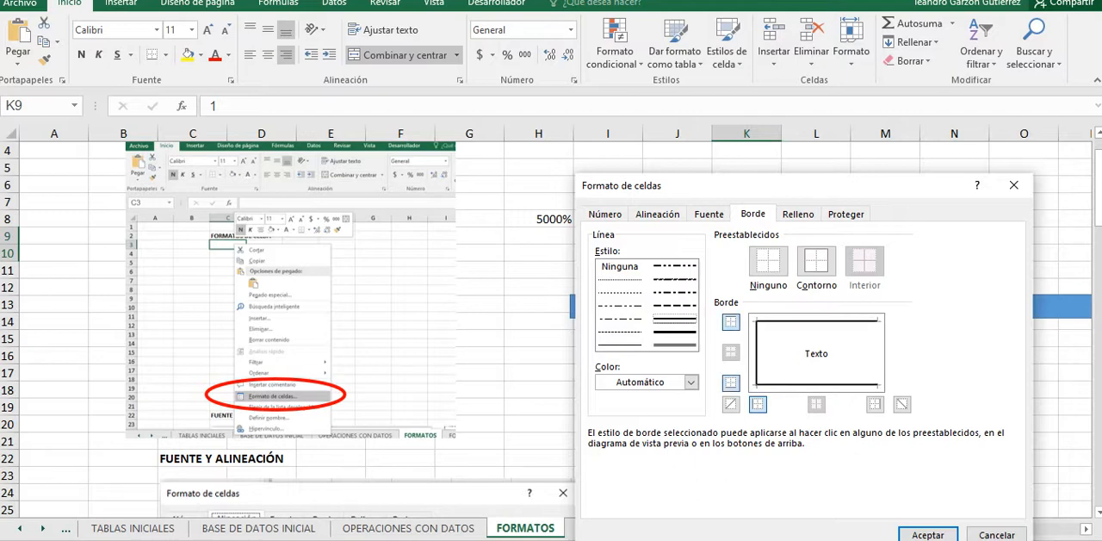
left_click(874, 404)
Step: Try both diagonal borders on the merged K9:K10 cell, keep only the rising diagonal, and apply the border settings
left_click(730, 404)
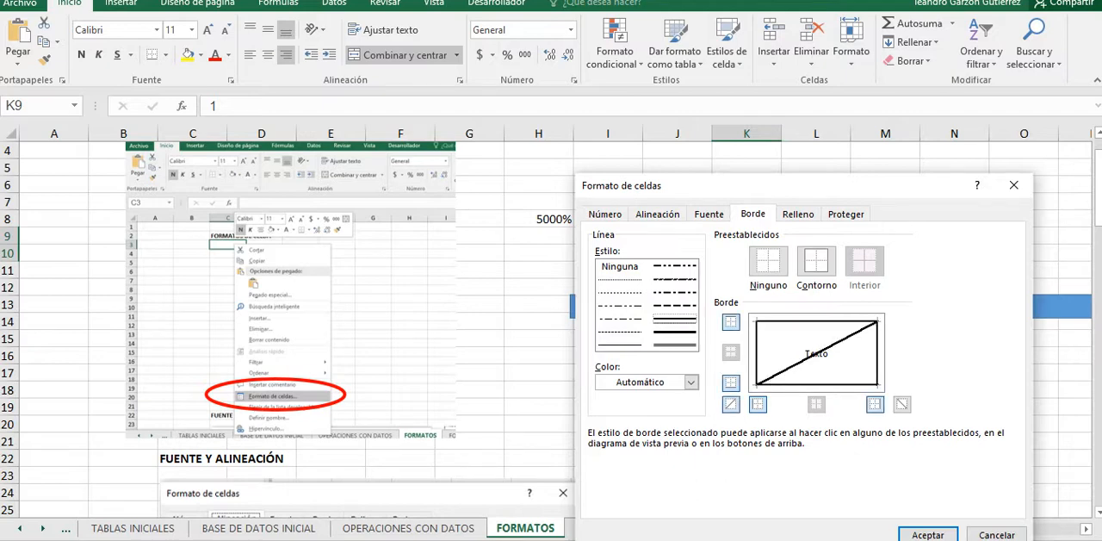
left_click(901, 404)
left_click(730, 322)
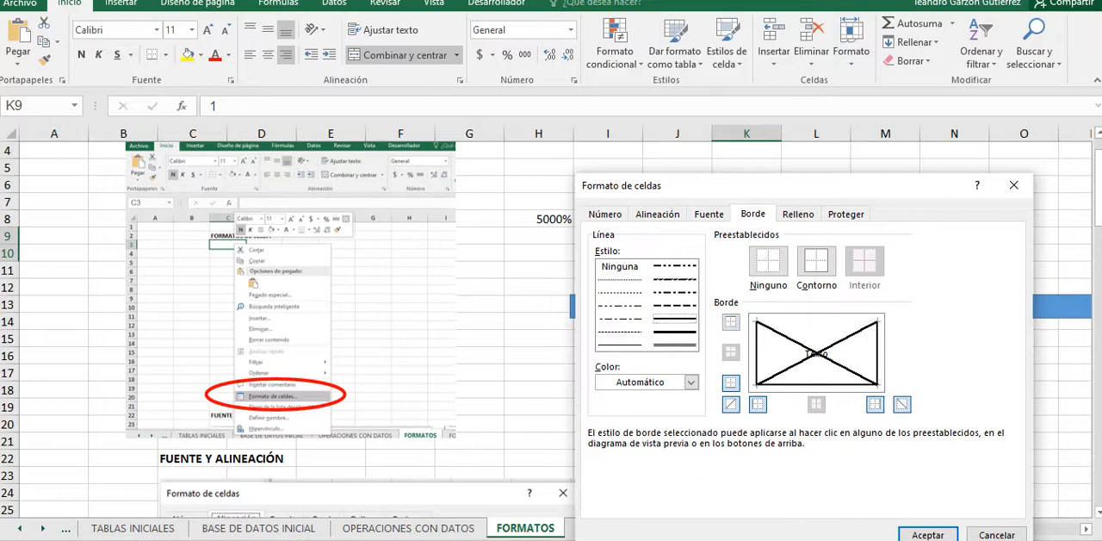
left_click(730, 322)
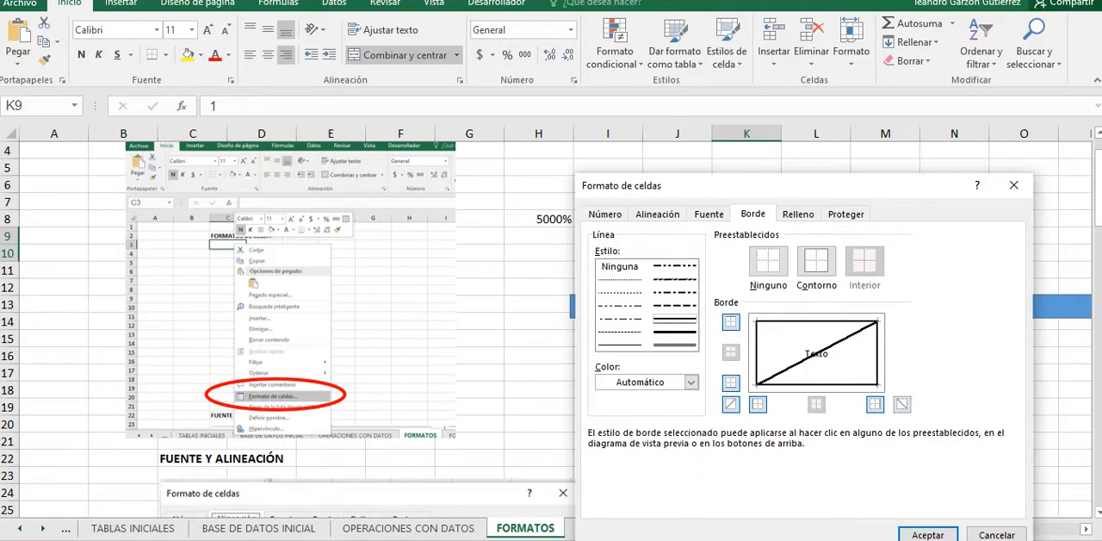
left_click(928, 535)
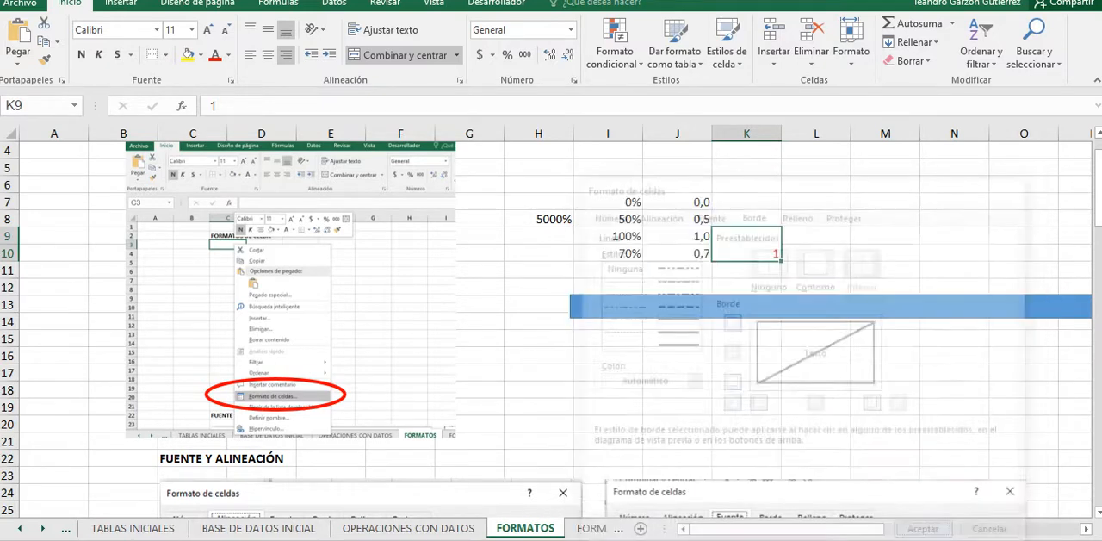
left_click(905, 308)
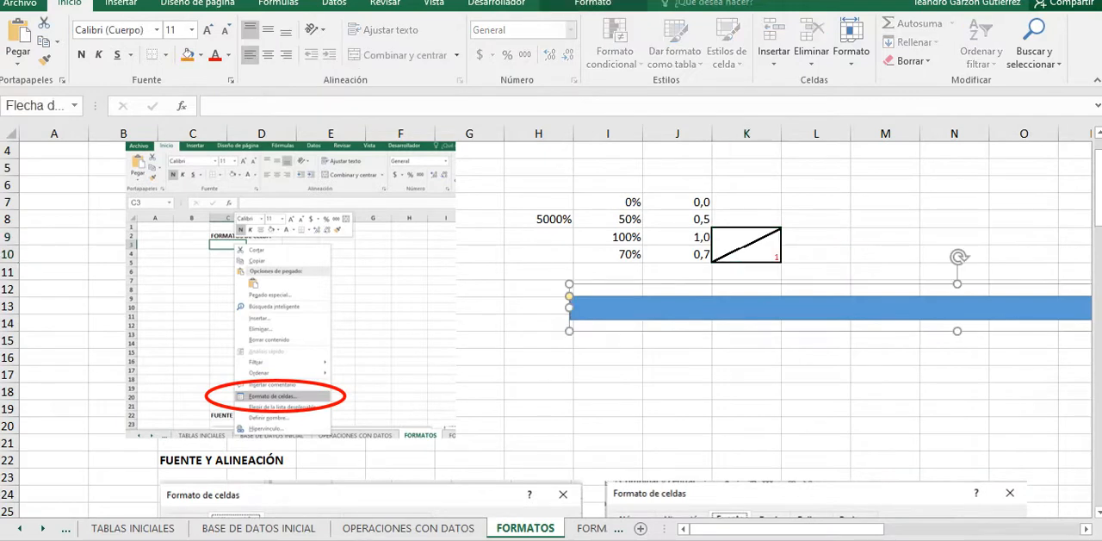
Step: Change the diagonal border of the merged K9:K10 cell to a thick dashed line in standard red
left_click(746, 246)
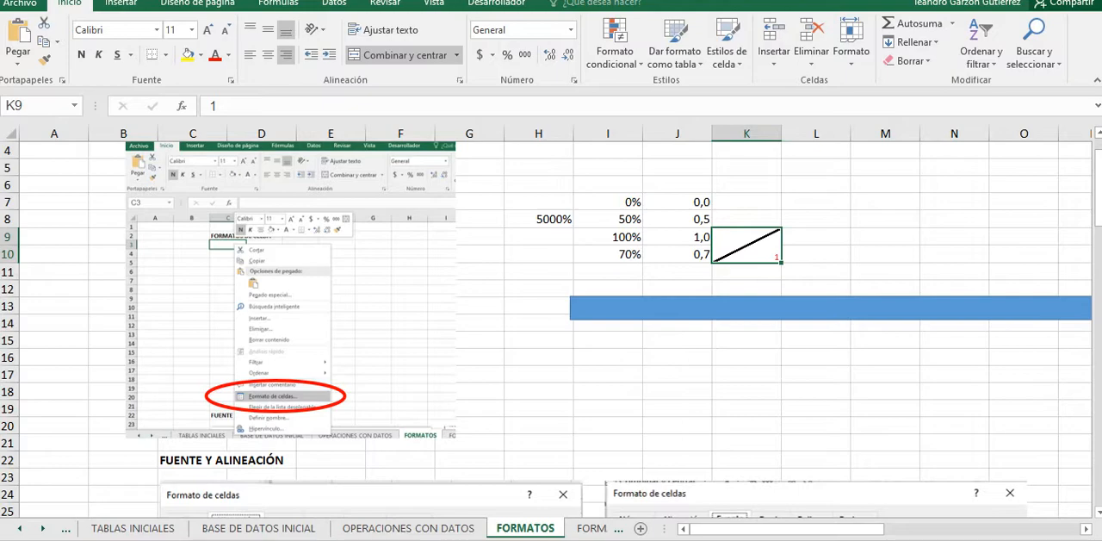
right_click(747, 245)
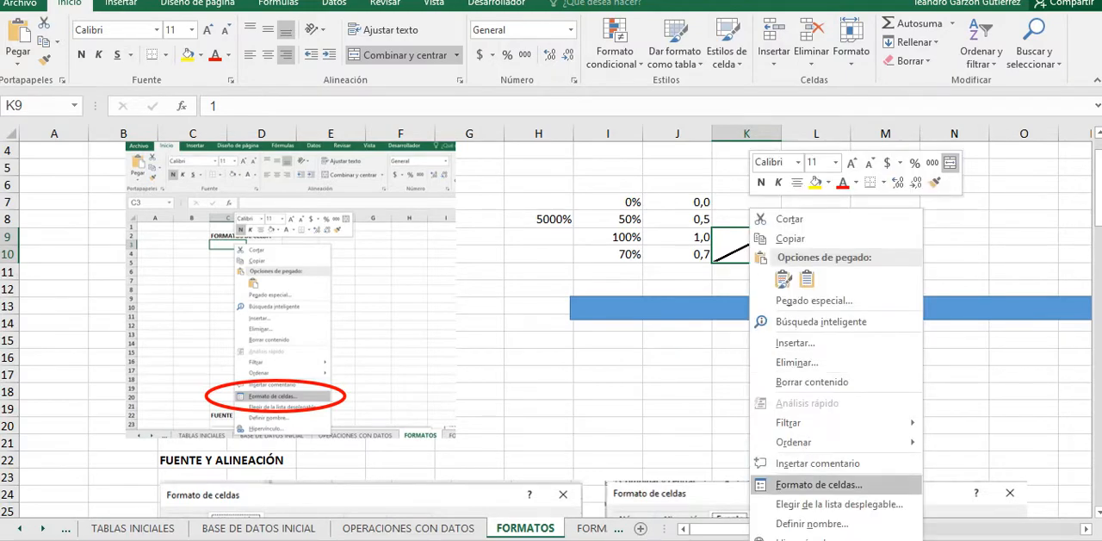
left_click(809, 484)
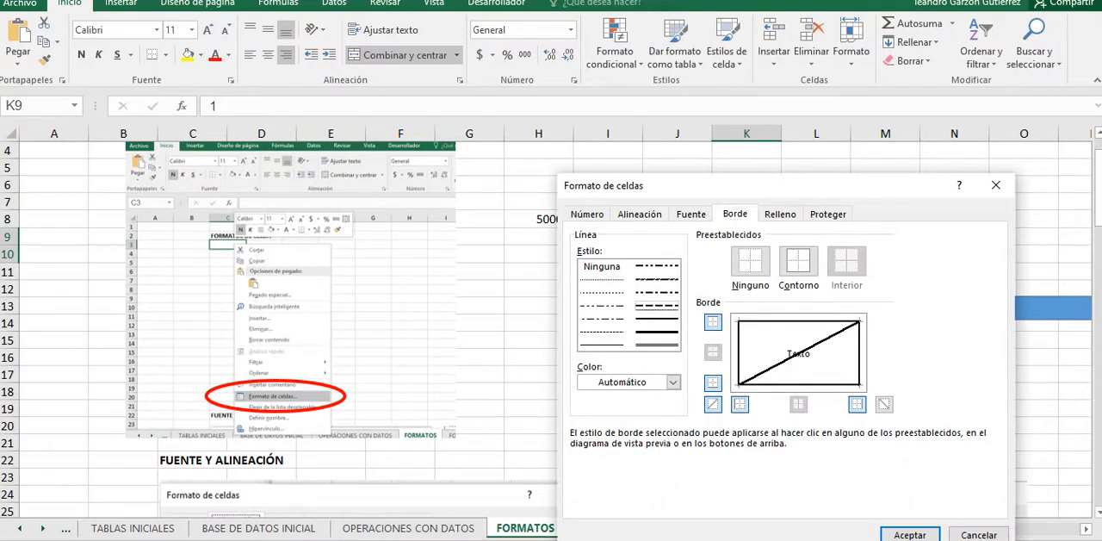
left_click(713, 404)
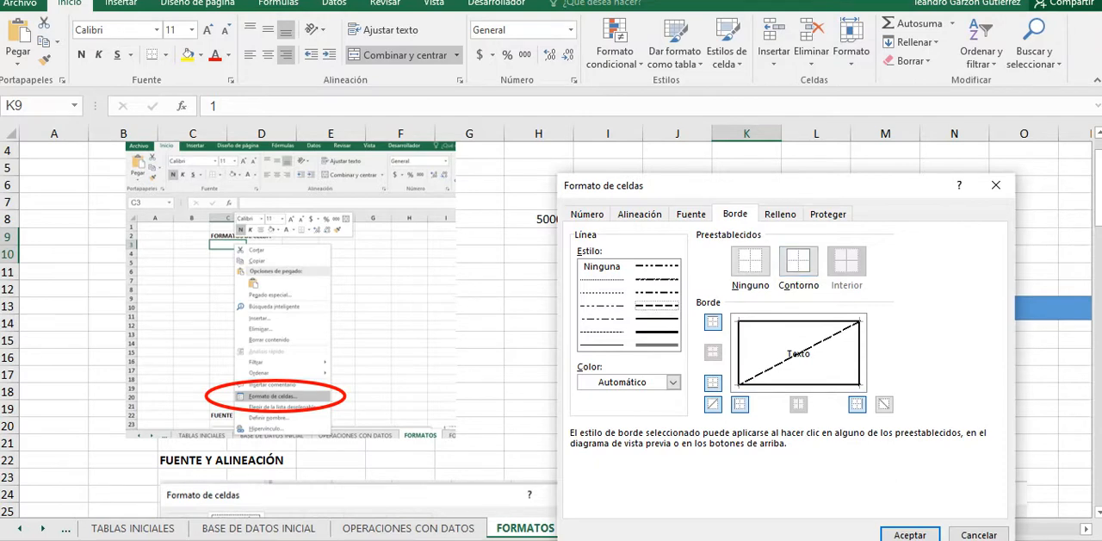
left_click(672, 382)
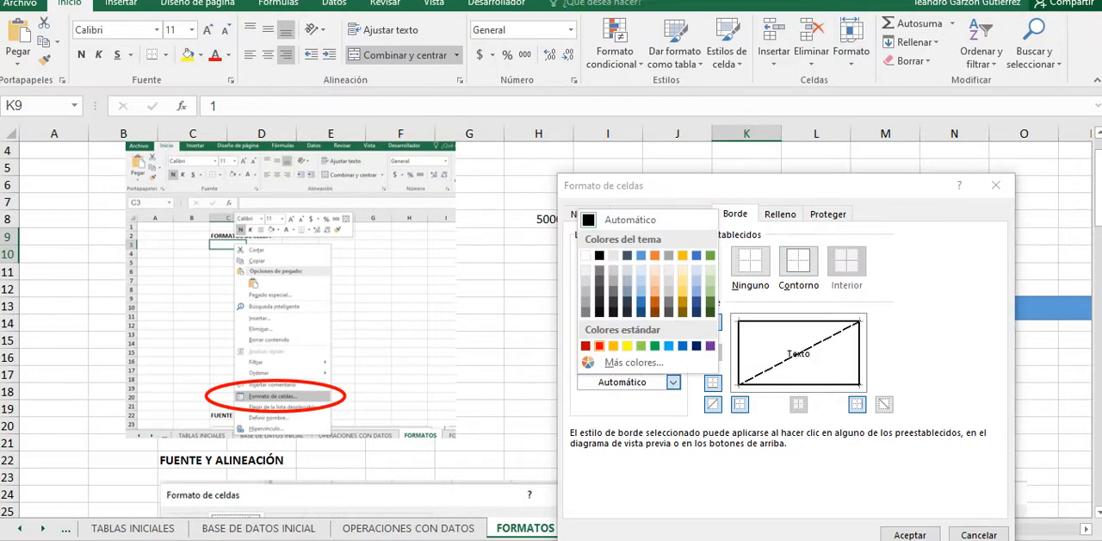
left_click(599, 345)
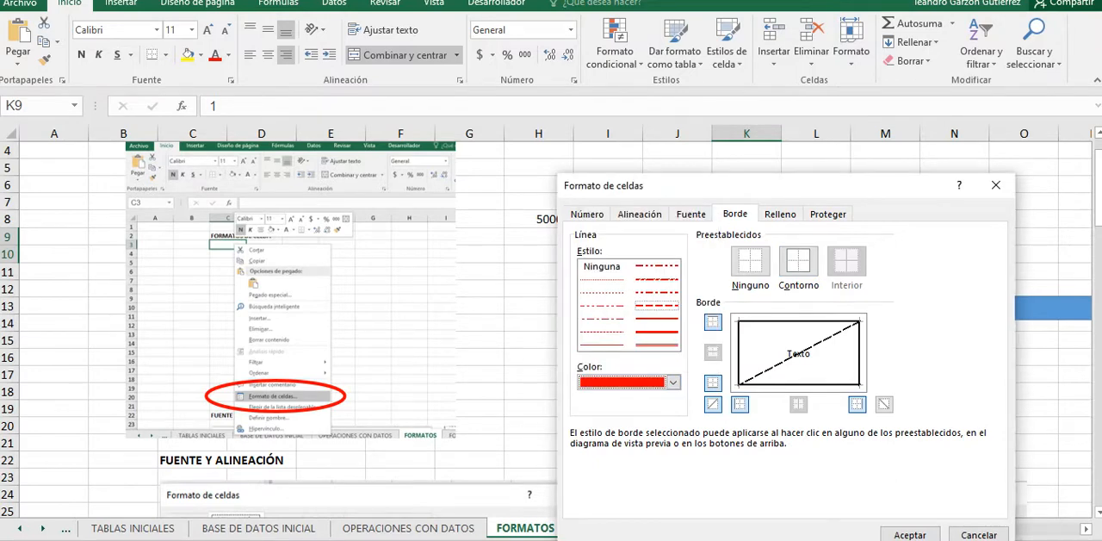
left_click(799, 354)
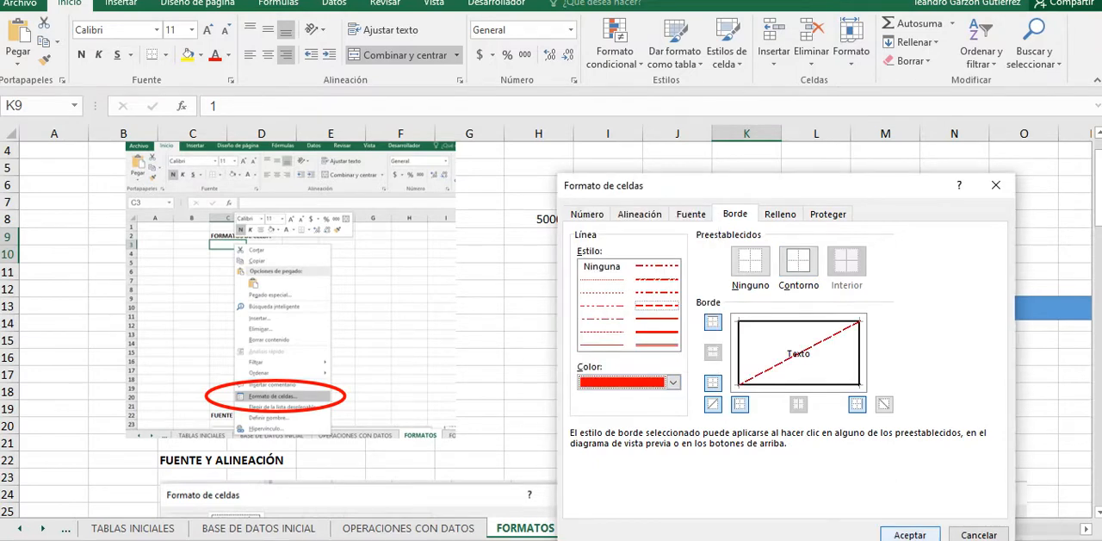
left_click(909, 534)
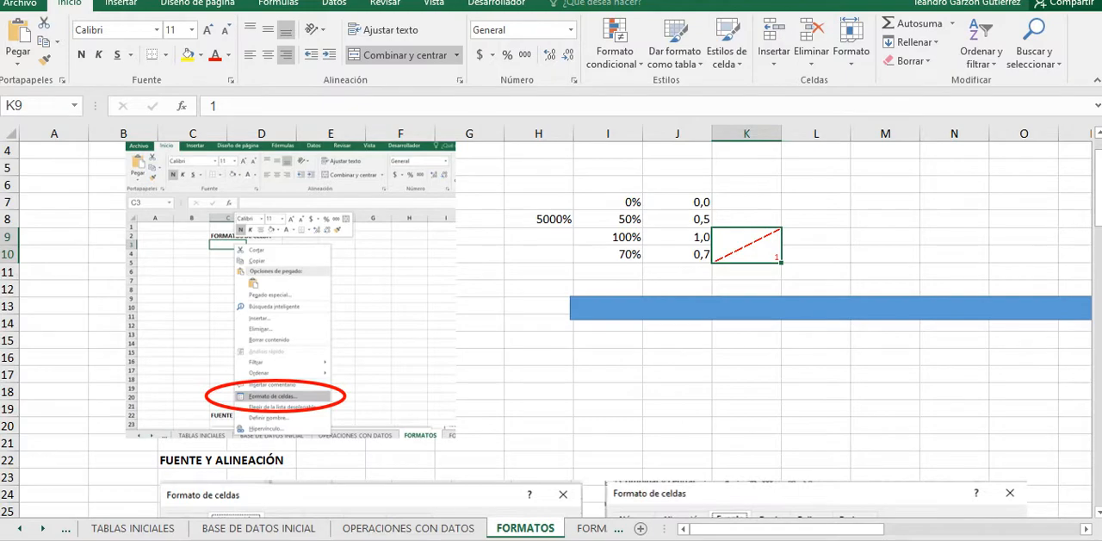
scroll(551, 327, "down", 3)
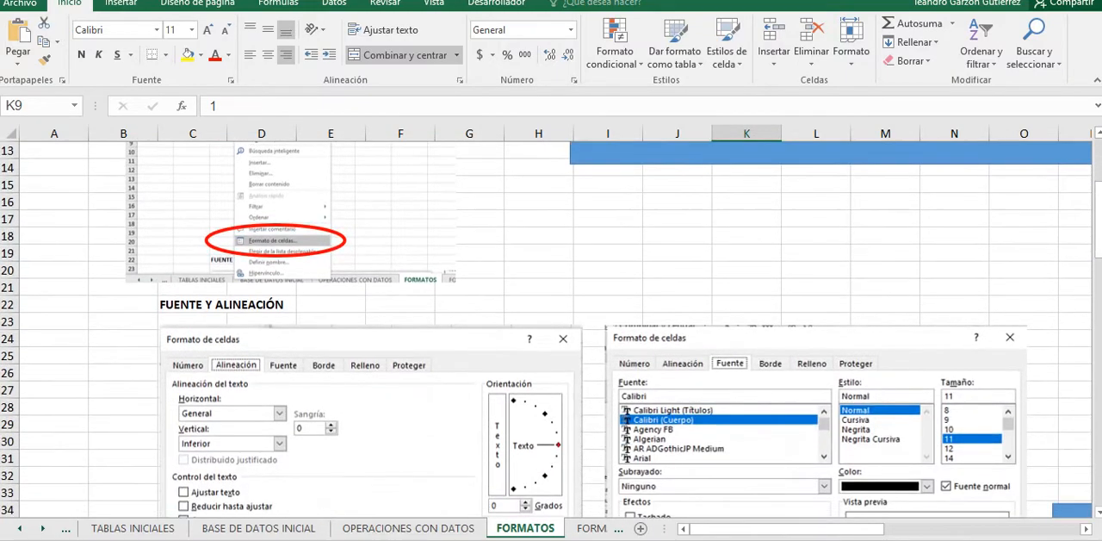
scroll(552, 327, "up", 4)
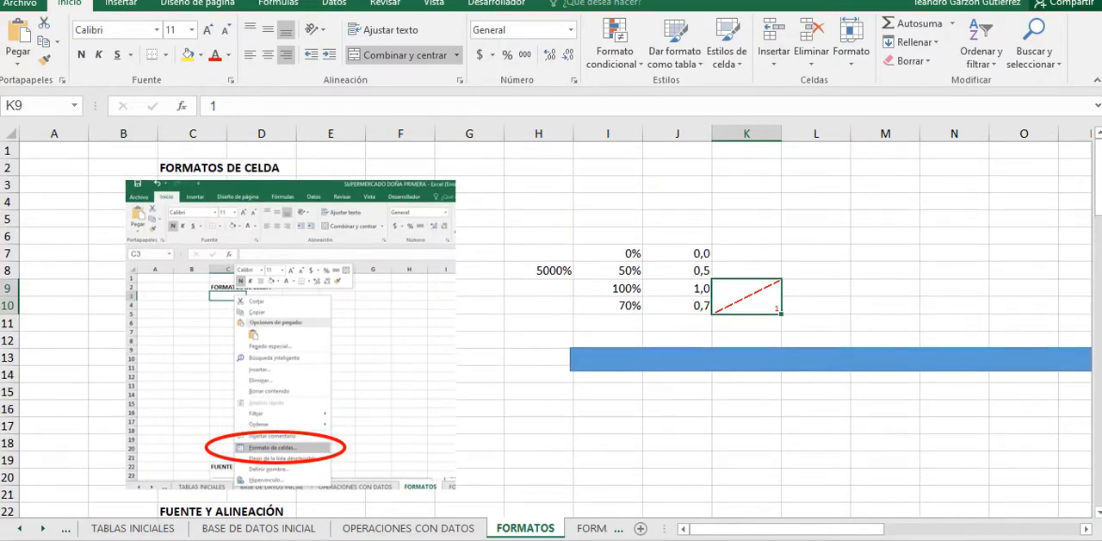
scroll(551, 327, "down", 3)
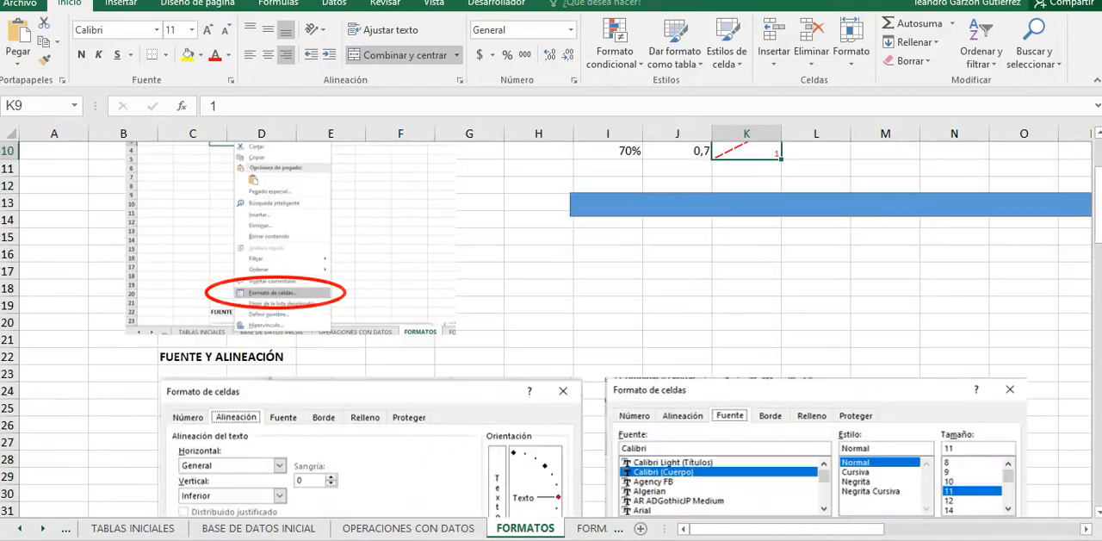
scroll(551, 327, "up", 3)
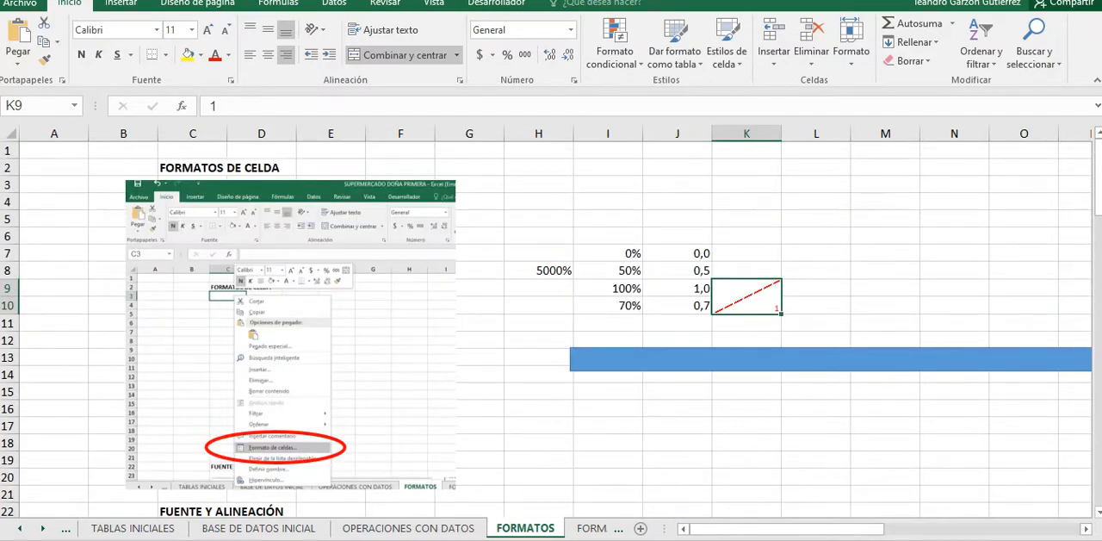
Step: Fill the merged K9:K10 cell with the standard light blue background color
right_click(752, 297)
left_click(818, 484)
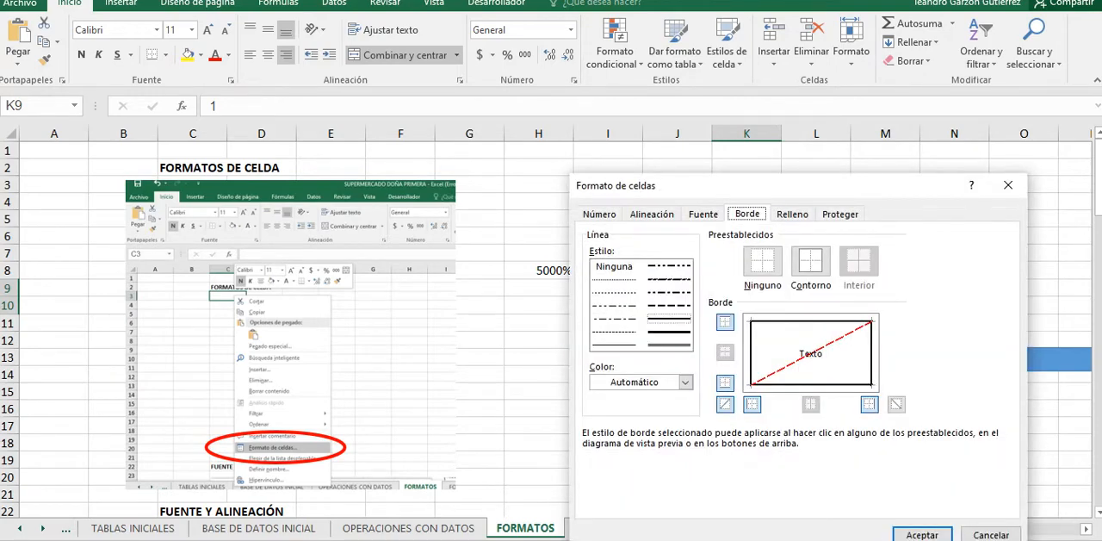
left_click(792, 214)
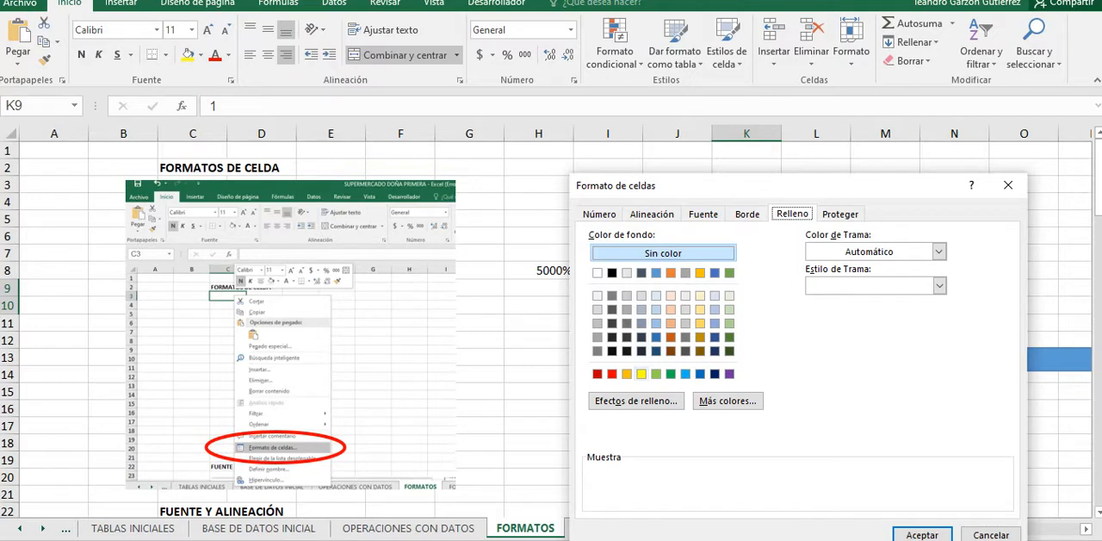
left_click(685, 374)
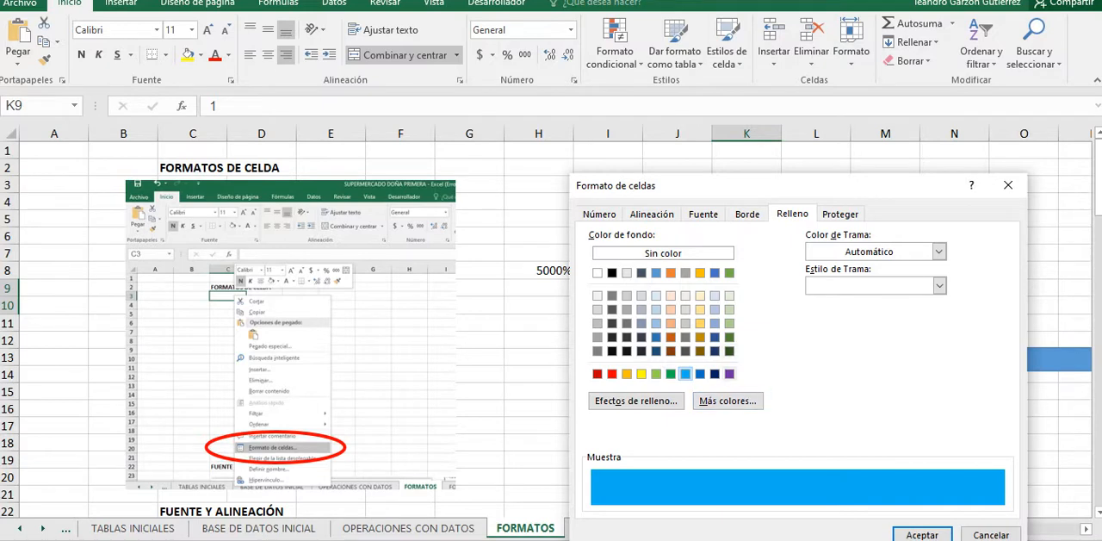
left_click(922, 535)
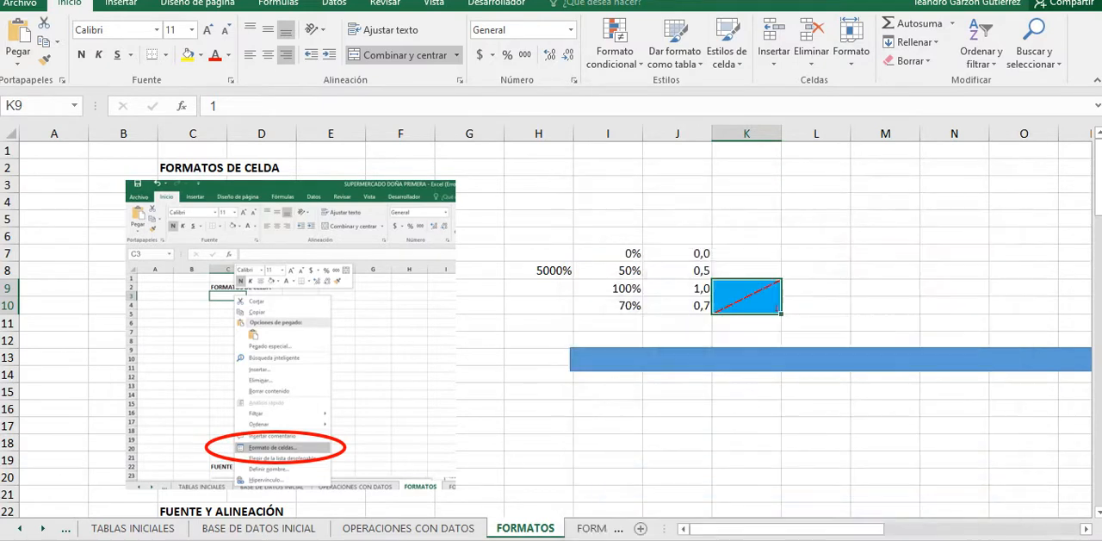
Step: Set the fill of the merged K9:K10 cell to a light dotted pattern style with automatic pattern color
right_click(744, 298)
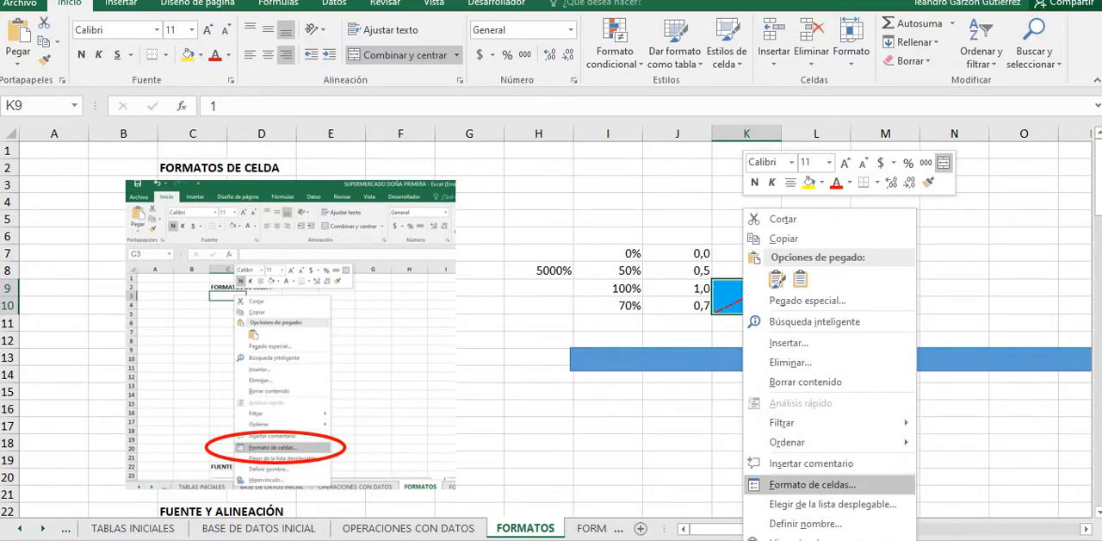
left_click(812, 483)
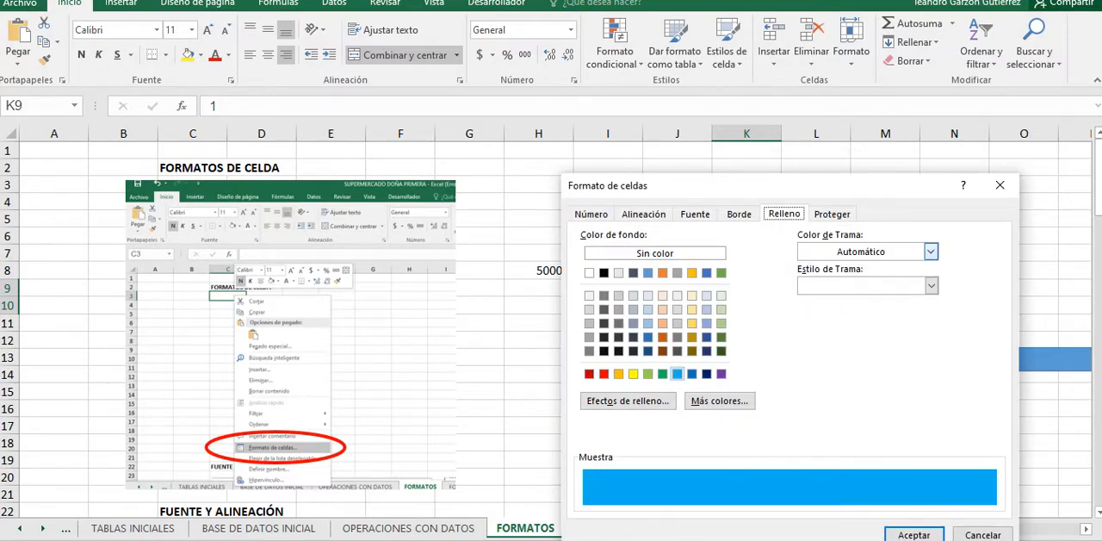
left_click(931, 250)
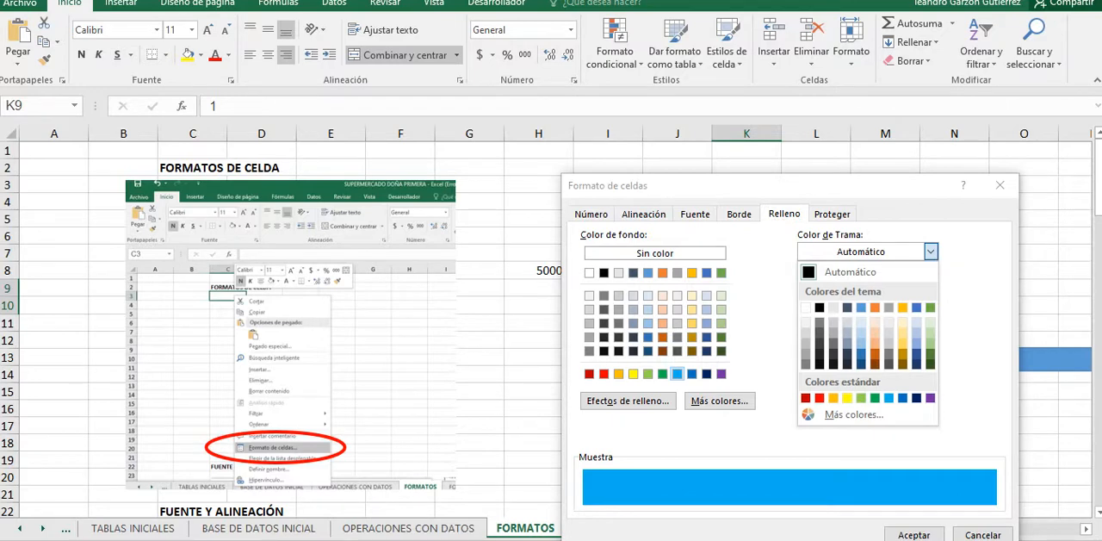
left_click(849, 272)
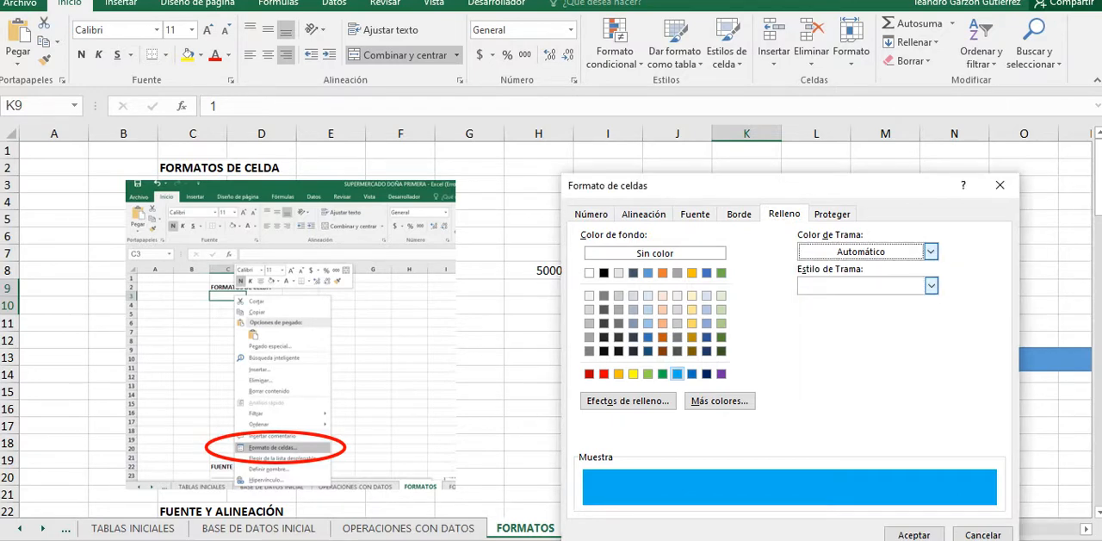
left_click(931, 285)
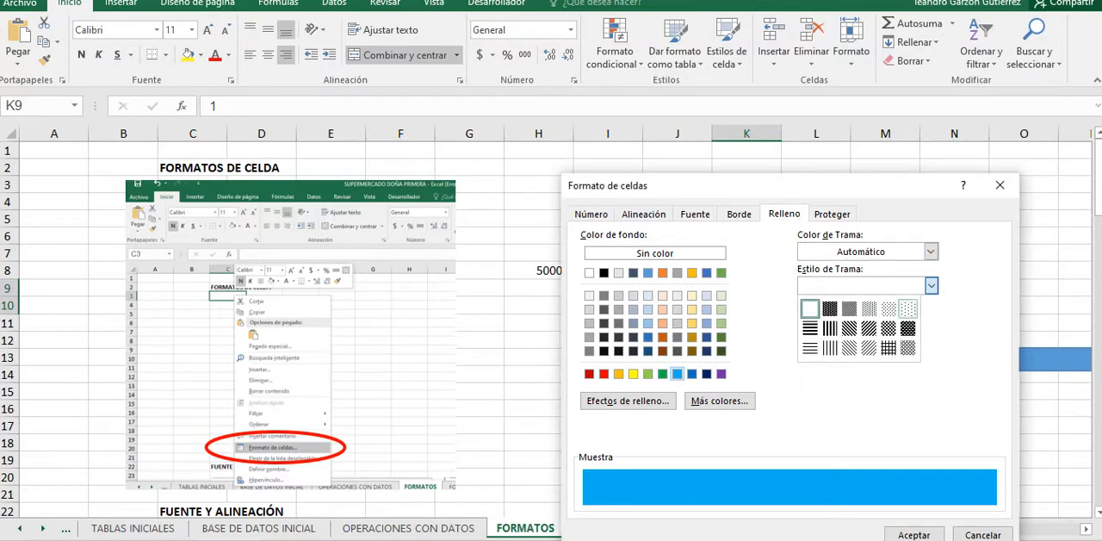
left_click(908, 308)
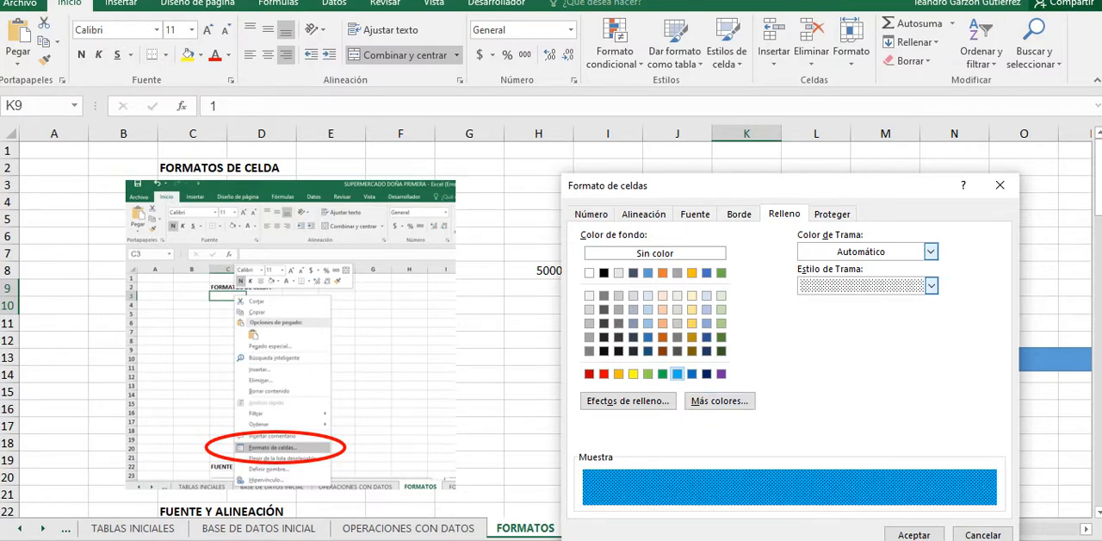
Step: Try standard red as the pattern color of the merged K9:K10 cell, switch it to standard yellow, and apply the fill
left_click(930, 250)
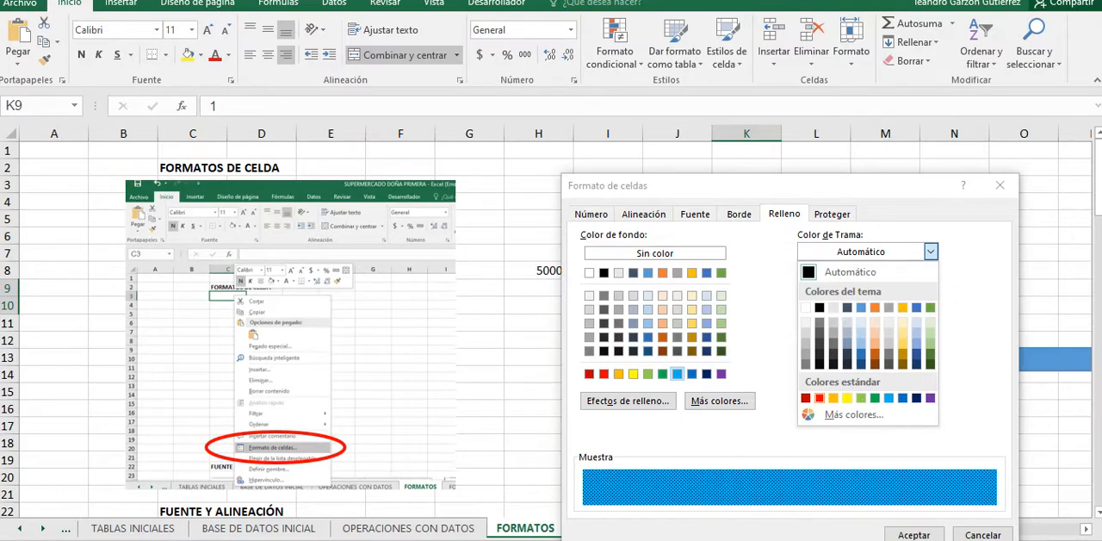
left_click(818, 397)
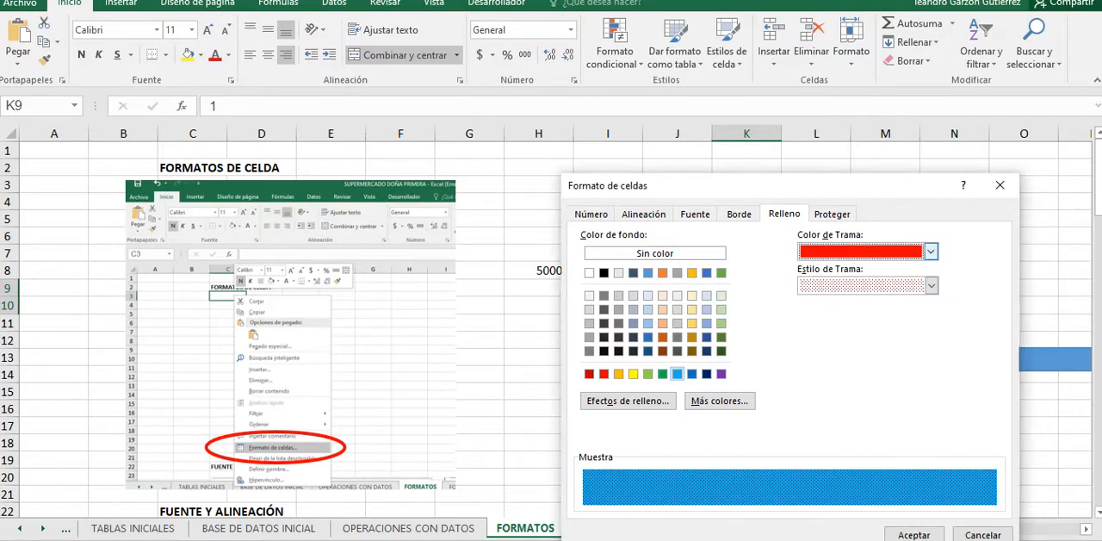
left_click(930, 250)
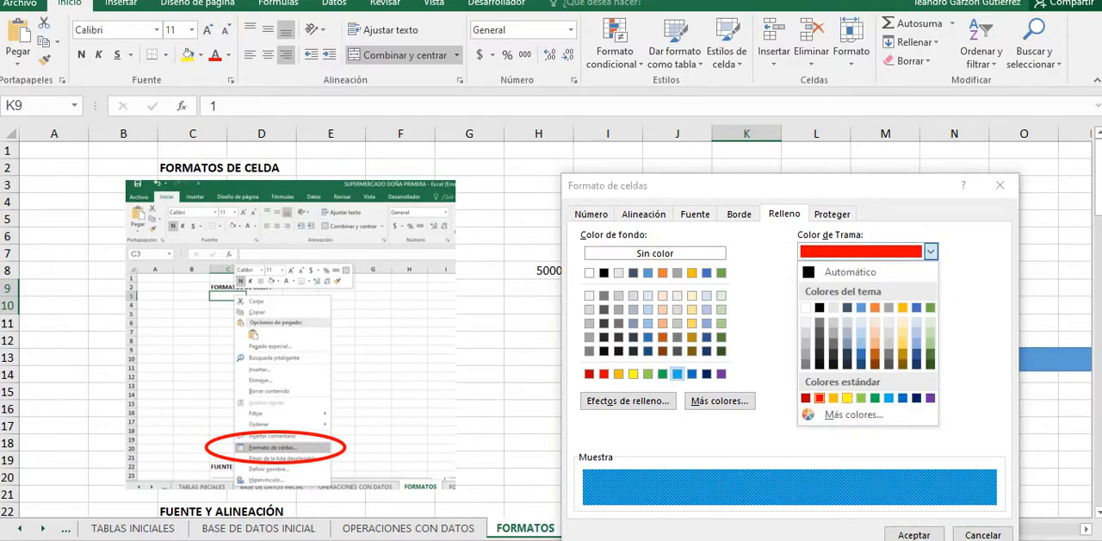
left_click(847, 397)
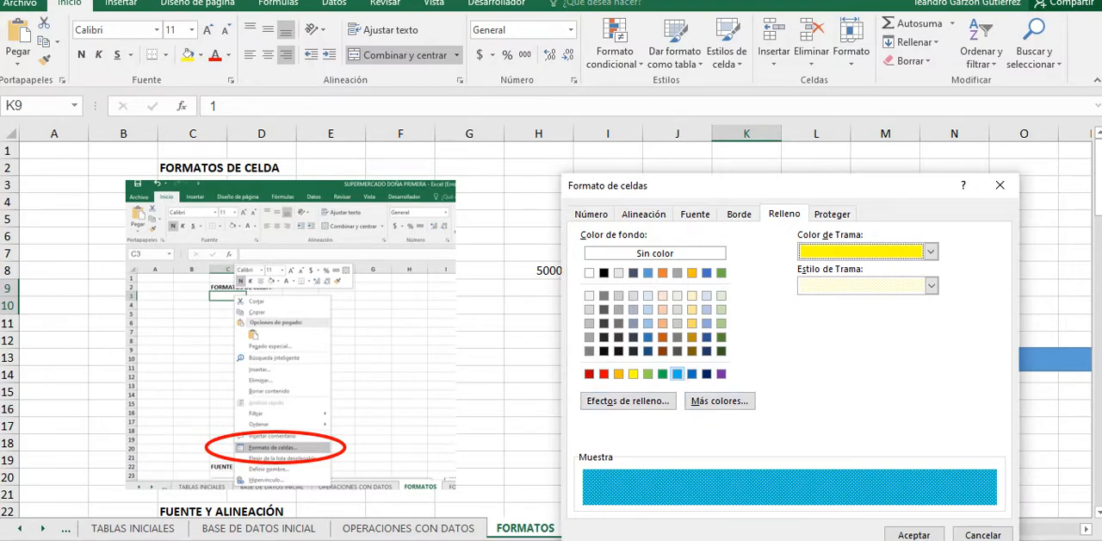
left_click(914, 535)
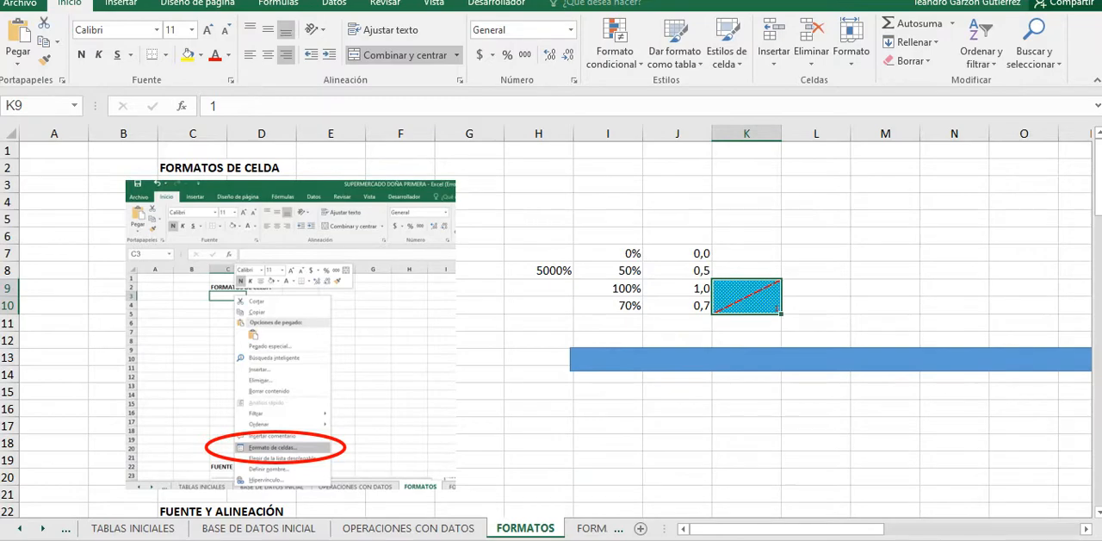
Step: Examine the cell protection options for the merged K9:K10 cell and the sheet and workbook protection commands
right_click(730, 297)
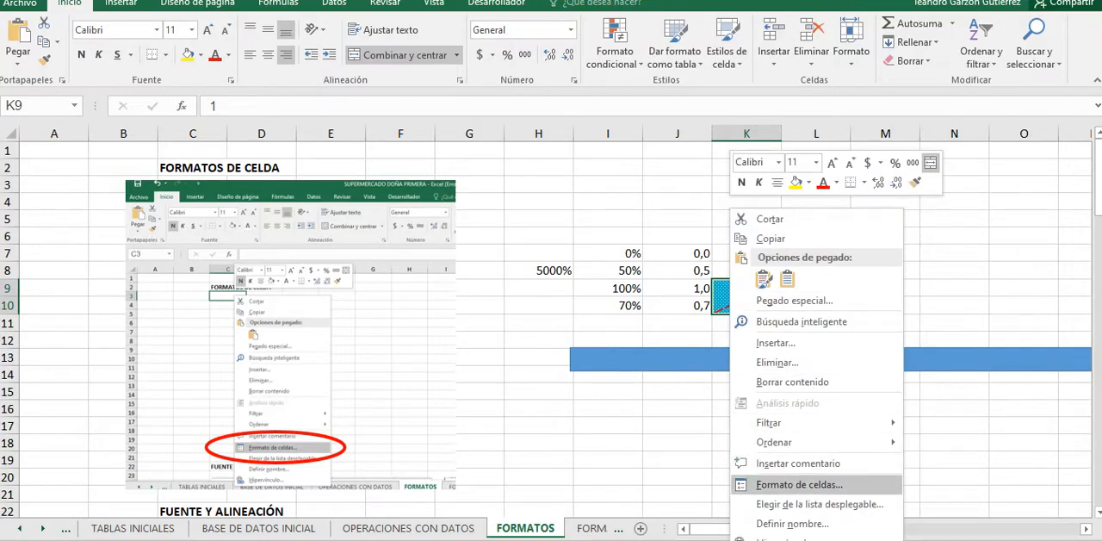
left_click(799, 484)
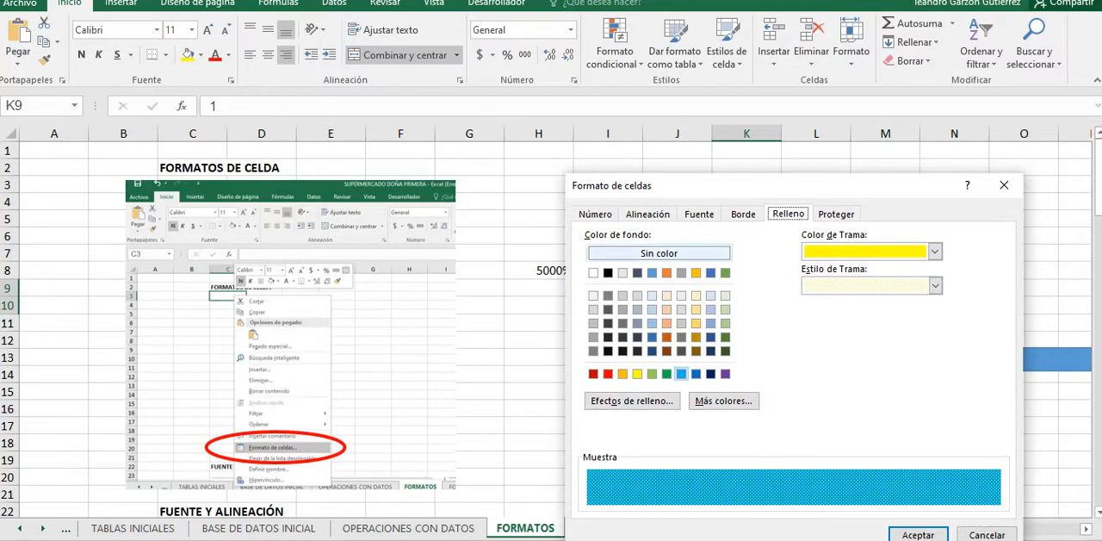
left_click(836, 214)
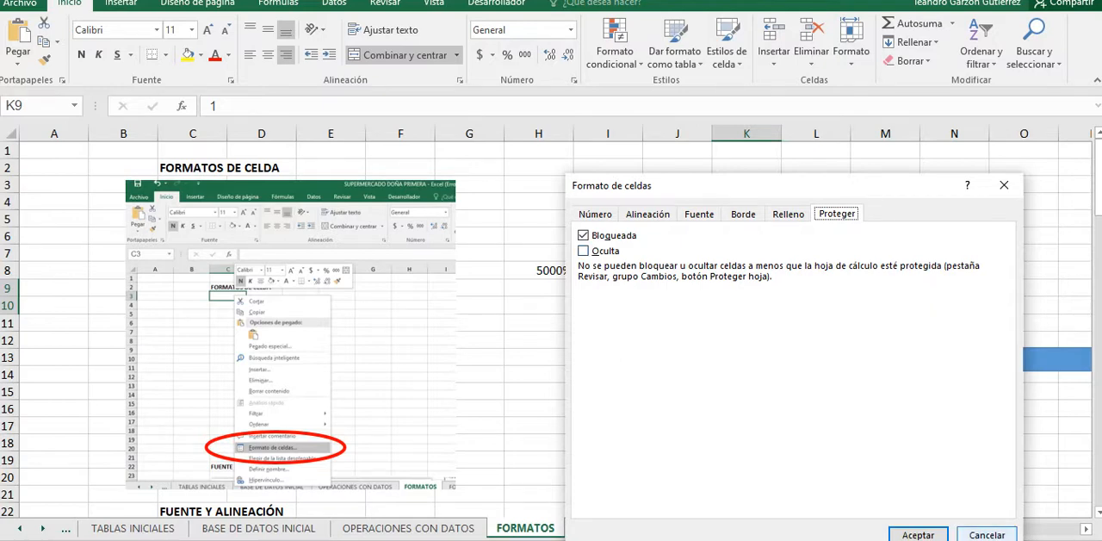
key("Return")
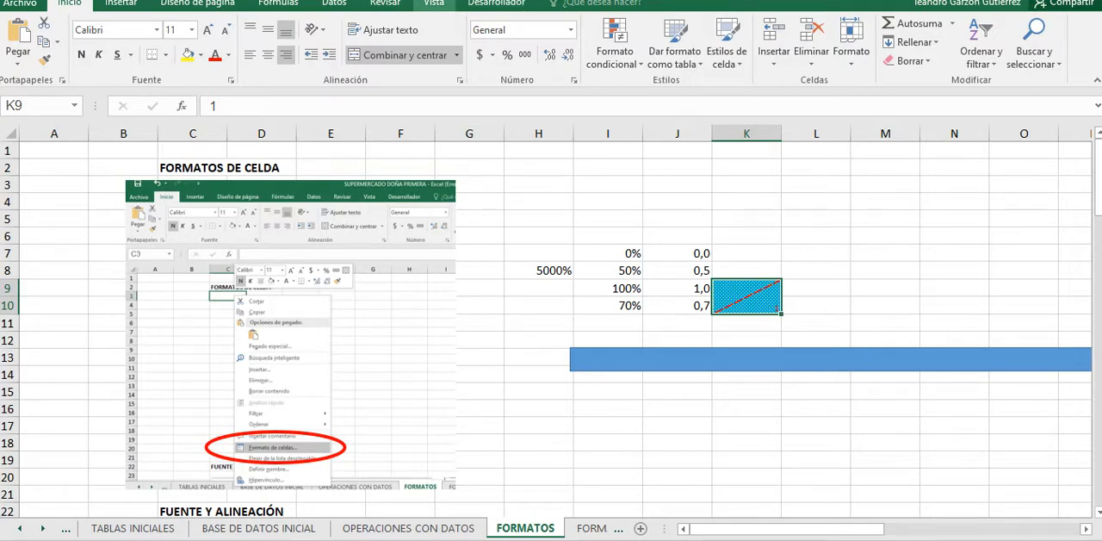
left_click(385, 3)
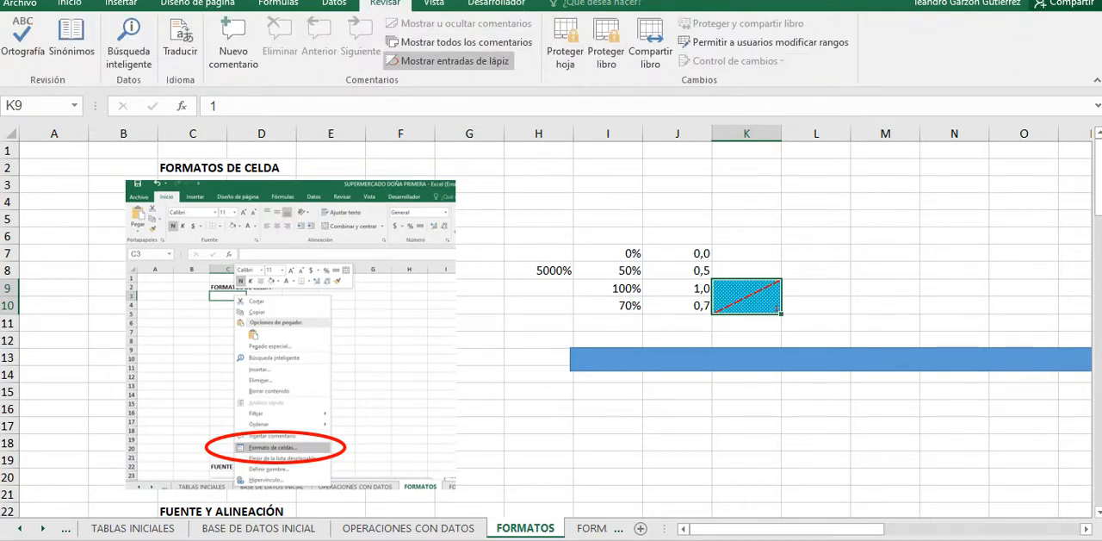
left_click(958, 358)
key("Escape")
Step: Look through the sections of the FORMATOS sheet down to COPIAR FORMATOS and return to its beginning
scroll(546, 327, "down", 2)
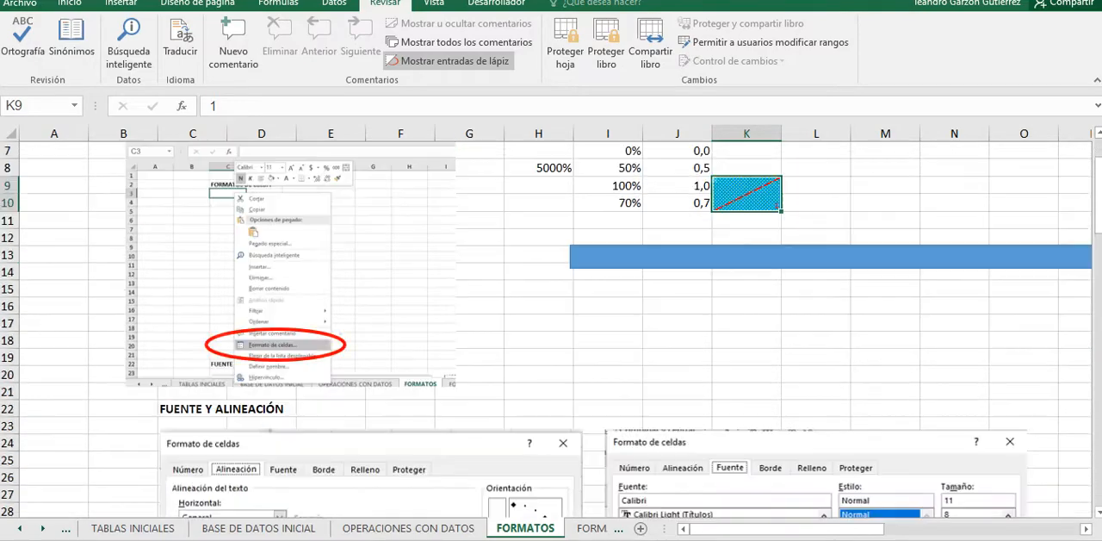
scroll(546, 327, "up", 2)
scroll(551, 327, "down", 6)
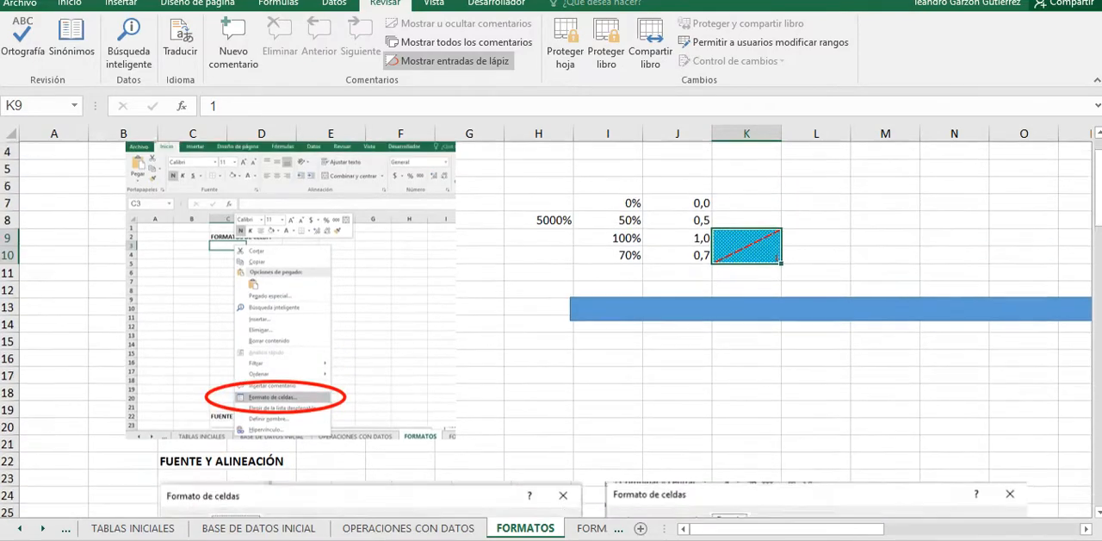
scroll(551, 328, "down", 8)
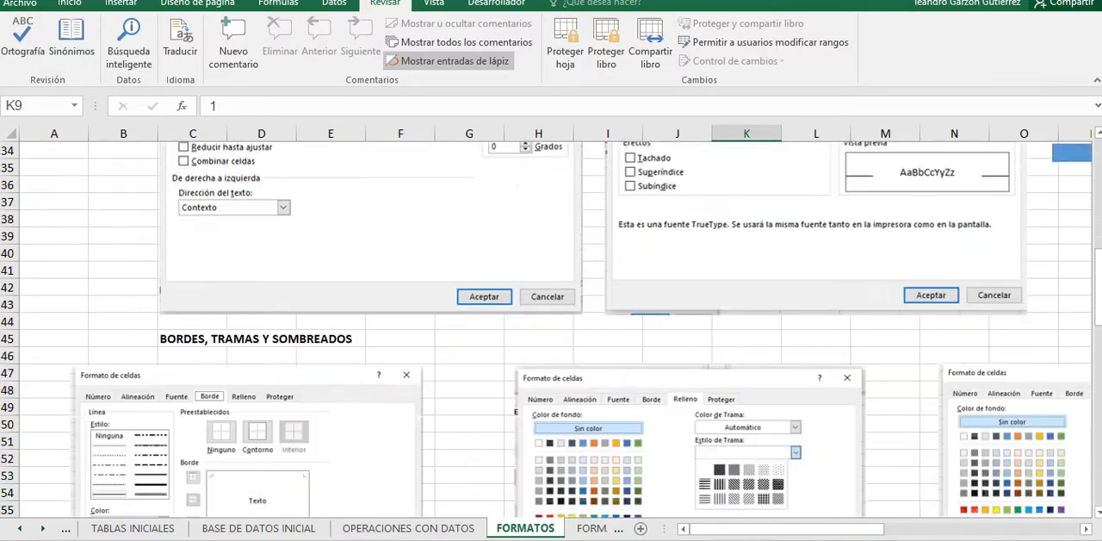
scroll(551, 327, "down", 6)
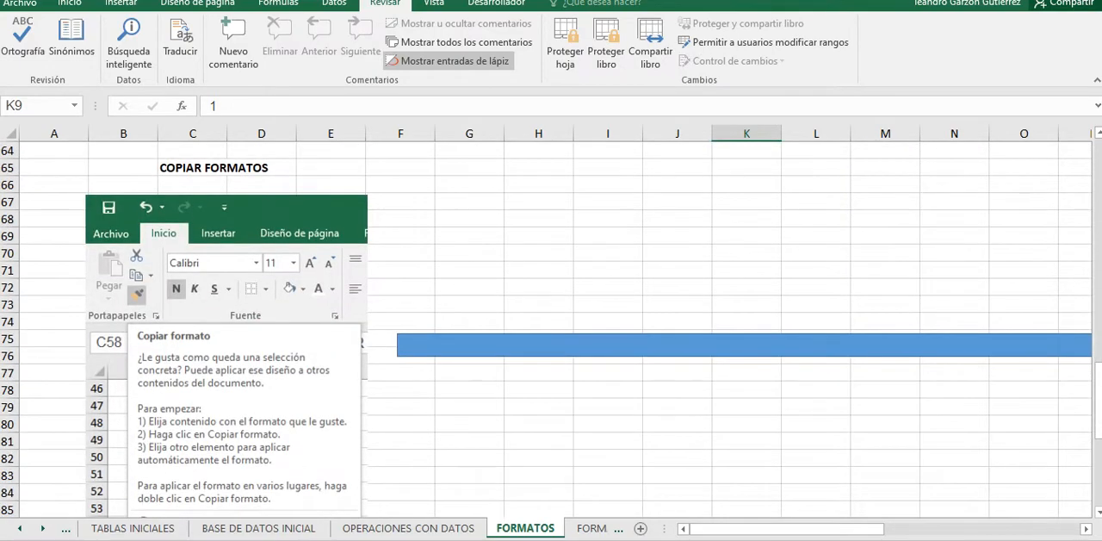
scroll(704, 147, "up", 14)
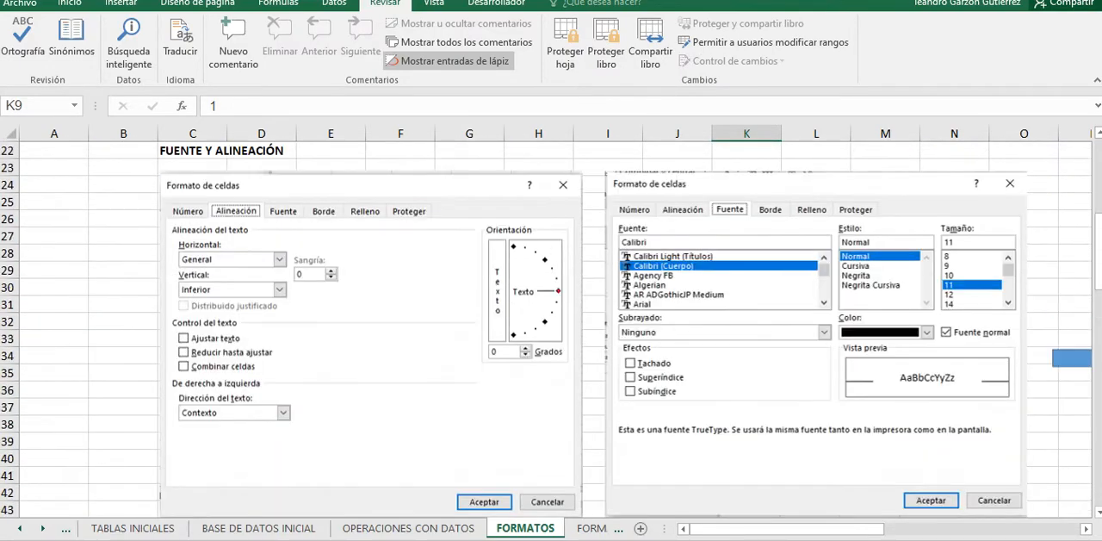
scroll(551, 327, "up", 7)
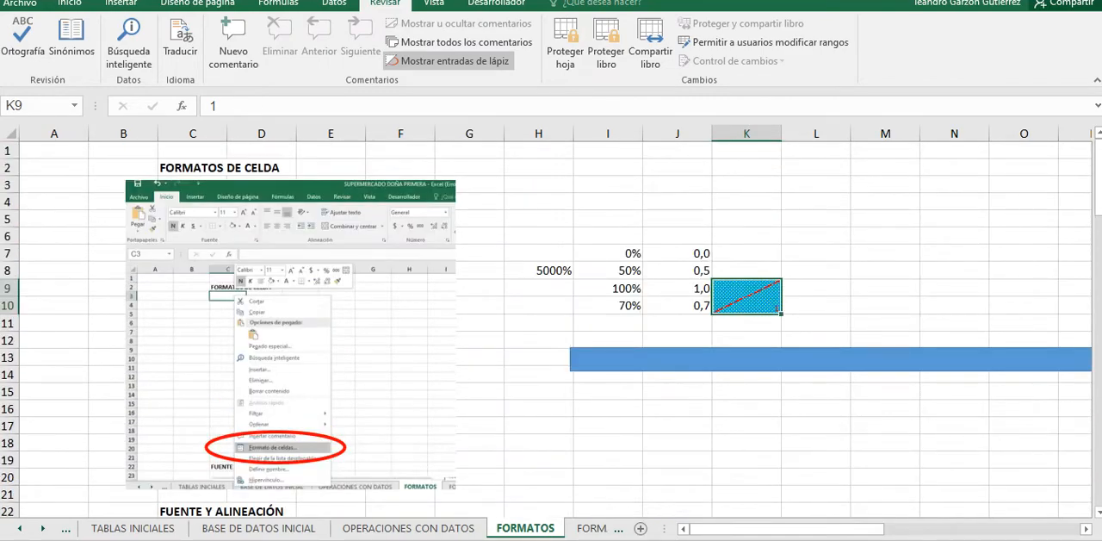
Step: Unmerge the K9:K10 cell back into two separate cells
left_click(70, 4)
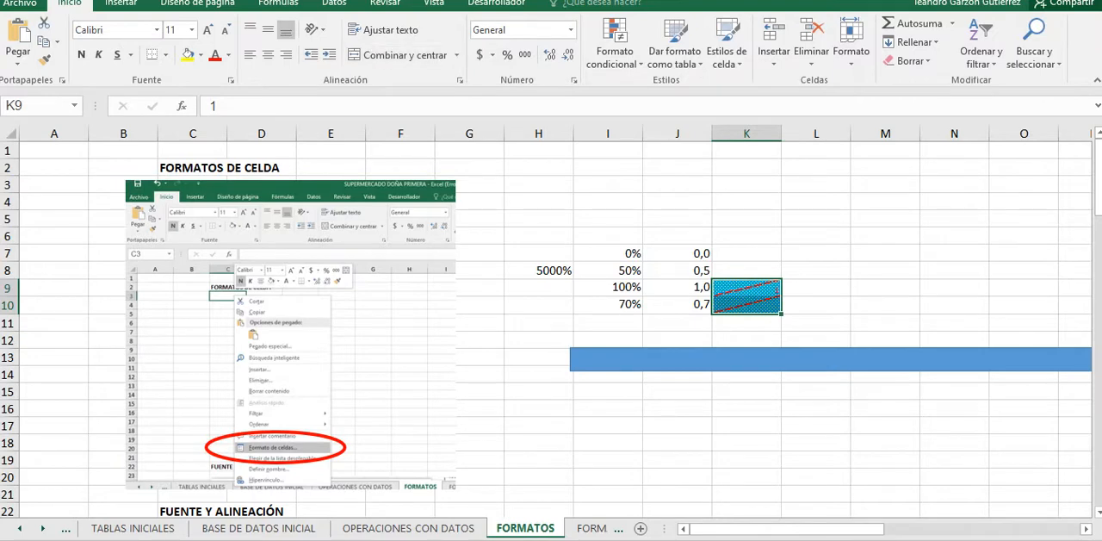
left_click(404, 55)
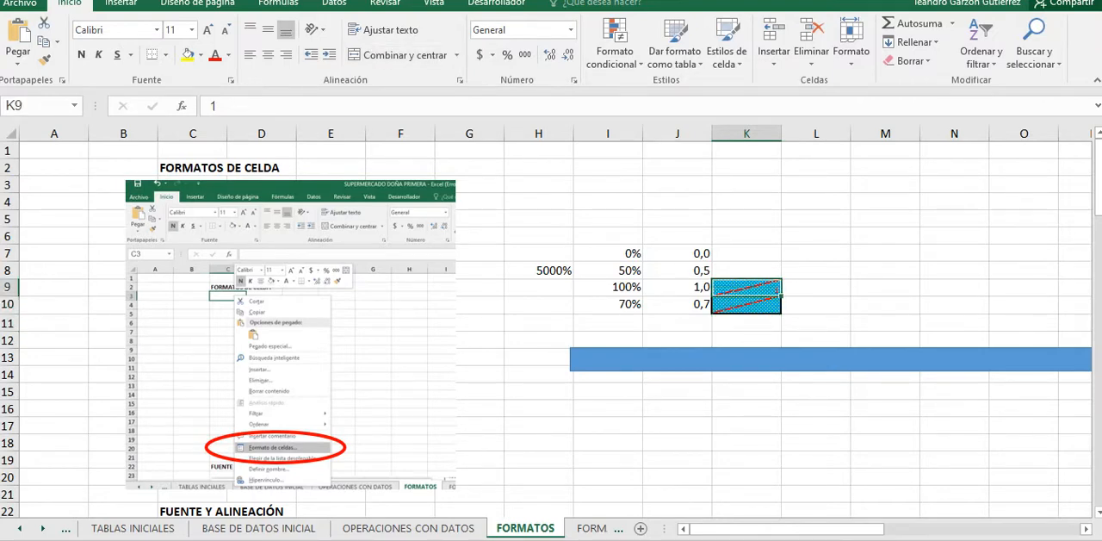
left_click(608, 287)
Step: Copy the format of K9 onto H8 with the Format Painter
left_click(746, 288)
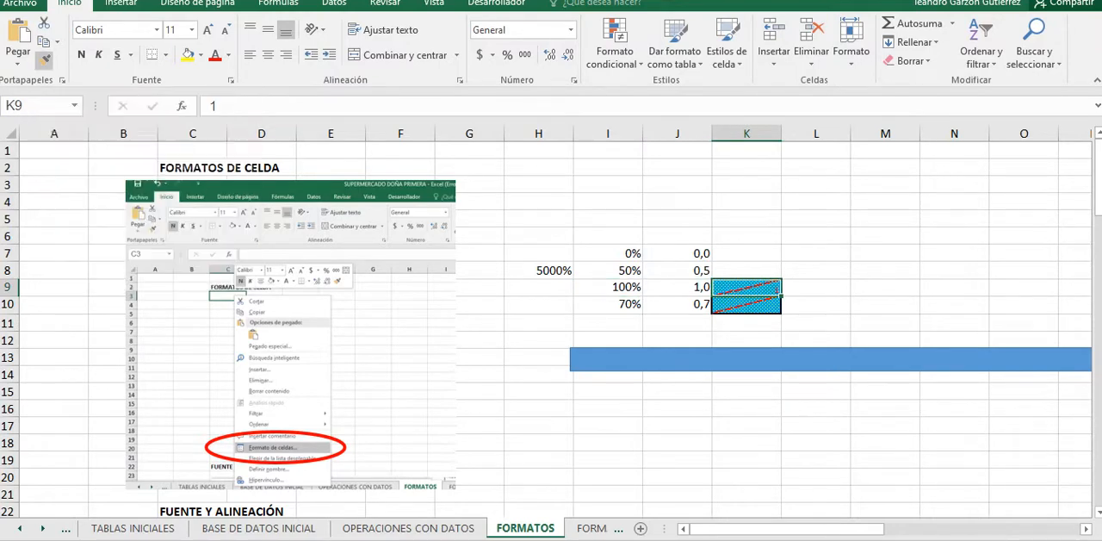
left_click(43, 59)
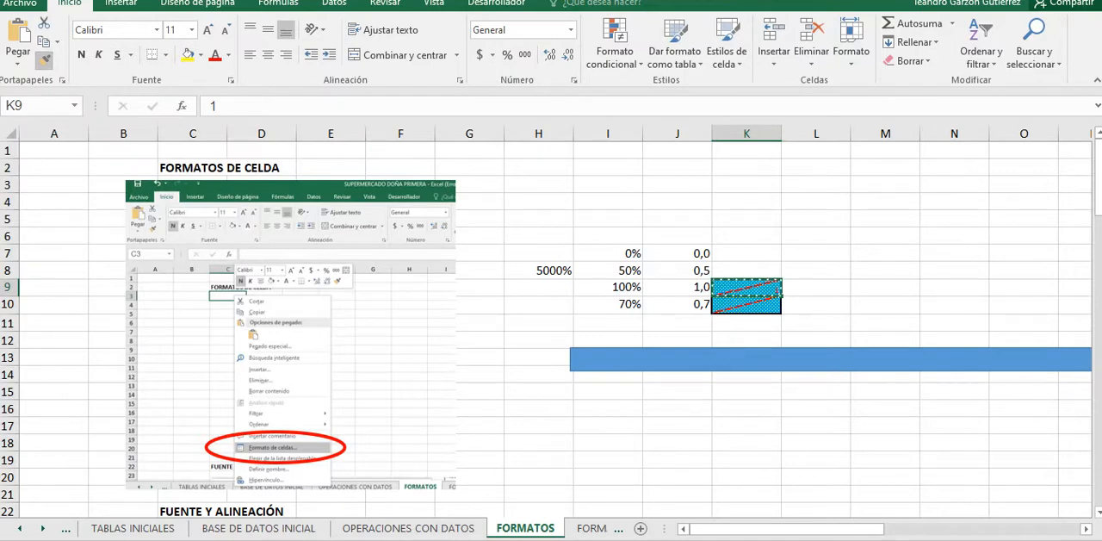
left_click(539, 270)
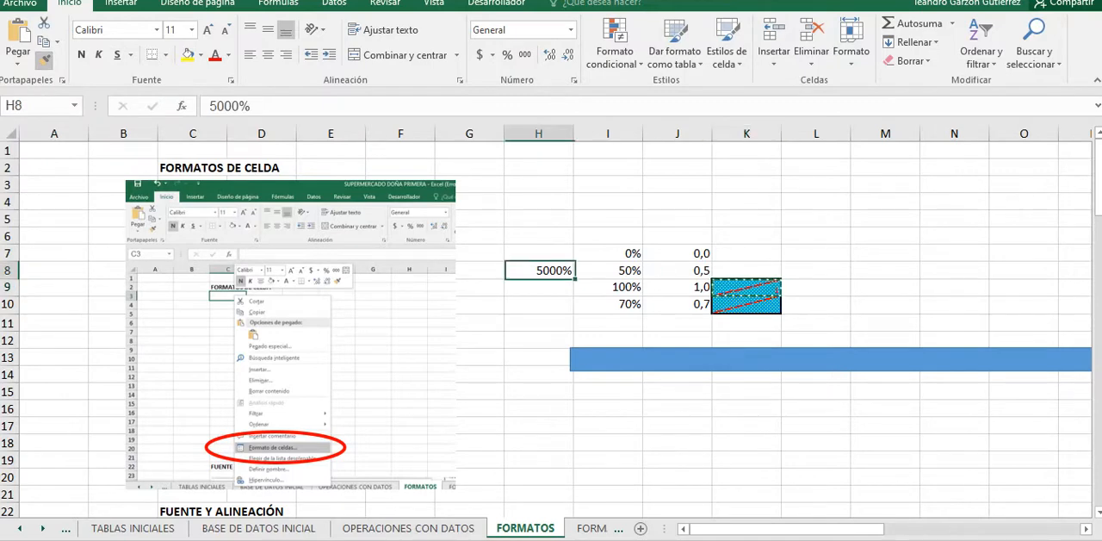
left_click(539, 327)
left_click(539, 273)
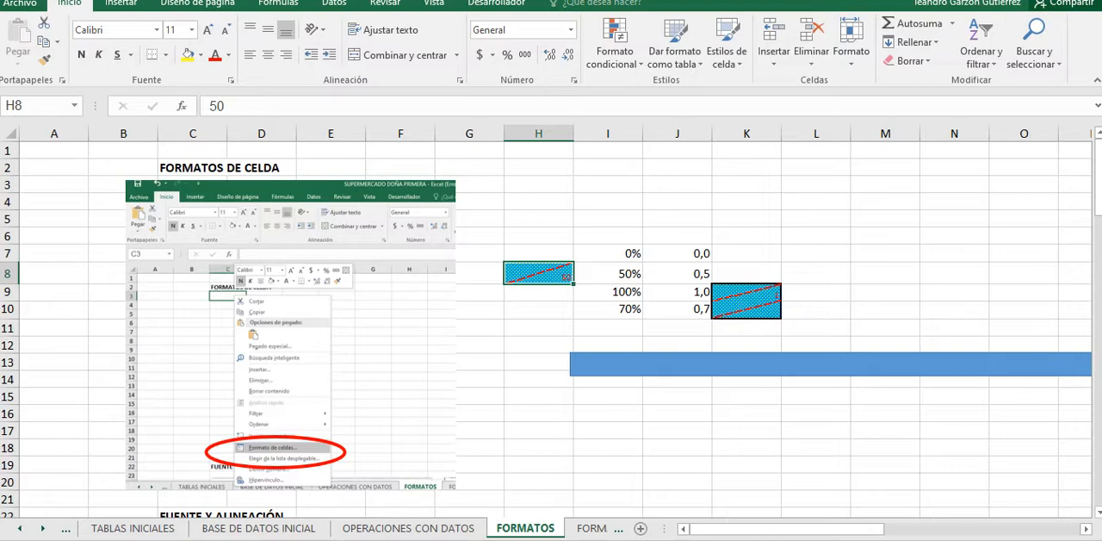
Step: Make row 8 slightly taller so the formatted H8 cell has more room
left_click(481, 310)
left_click(539, 274)
left_click_drag(8, 284, 8, 289)
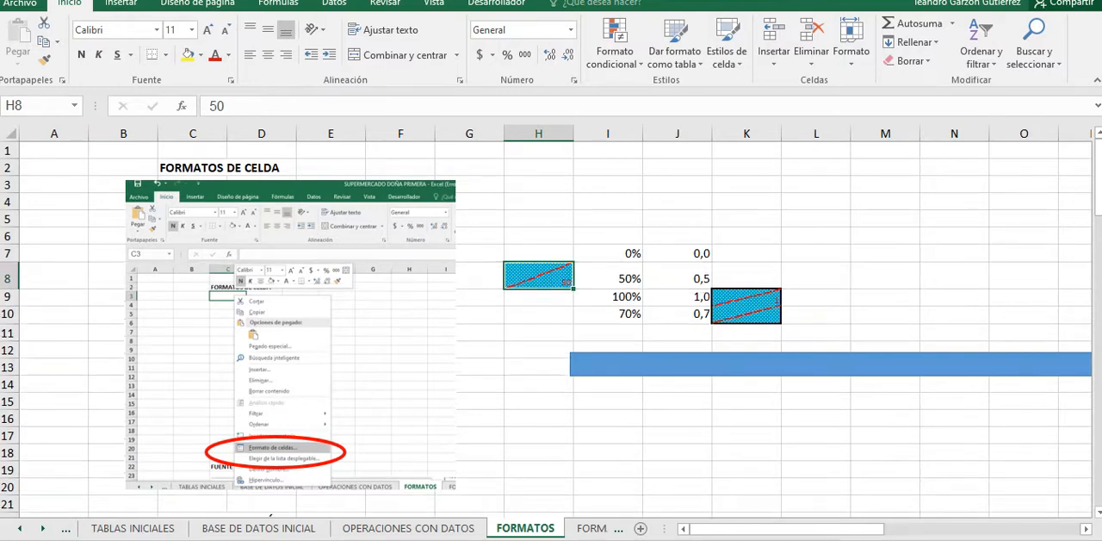
left_click(539, 350)
left_click(539, 275)
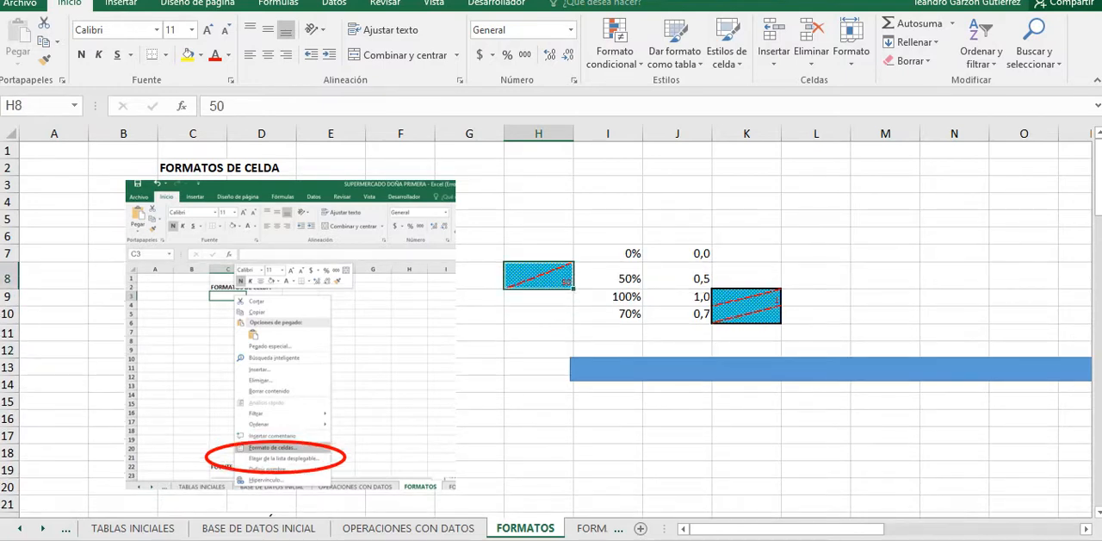
Step: Compare the formatted K9 and H8 cells, read the Format Painter description, and examine the COPIAR FORMATOS section
left_click(747, 297)
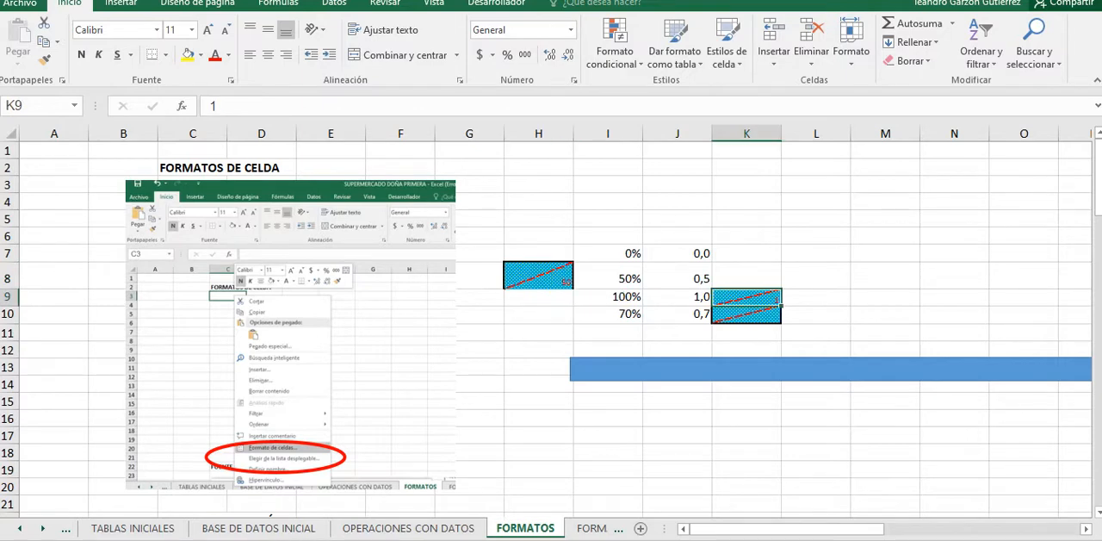
left_click(539, 276)
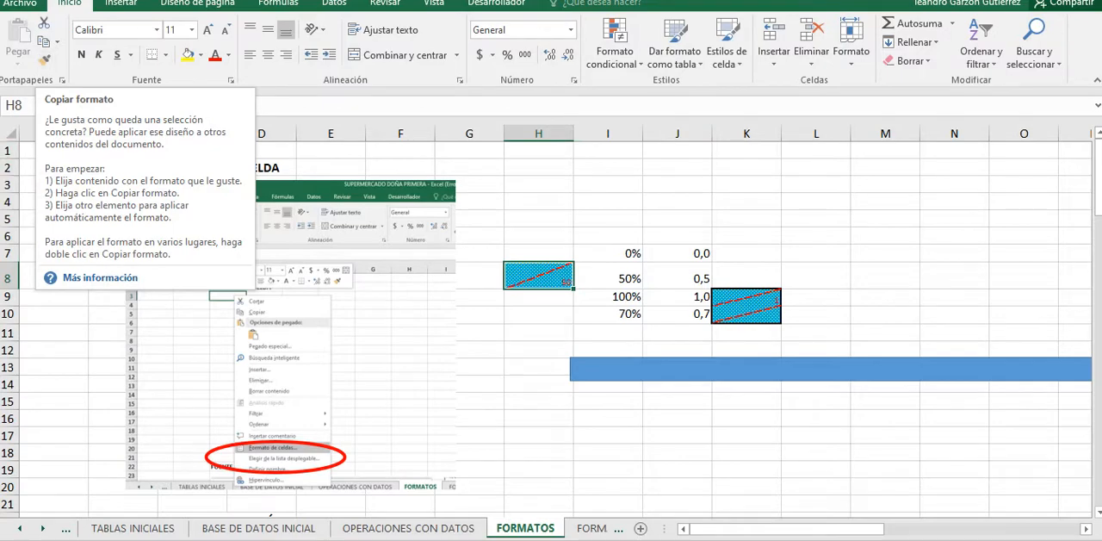
left_click(608, 419)
scroll(608, 418, "down", 1)
scroll(608, 418, "up", 1)
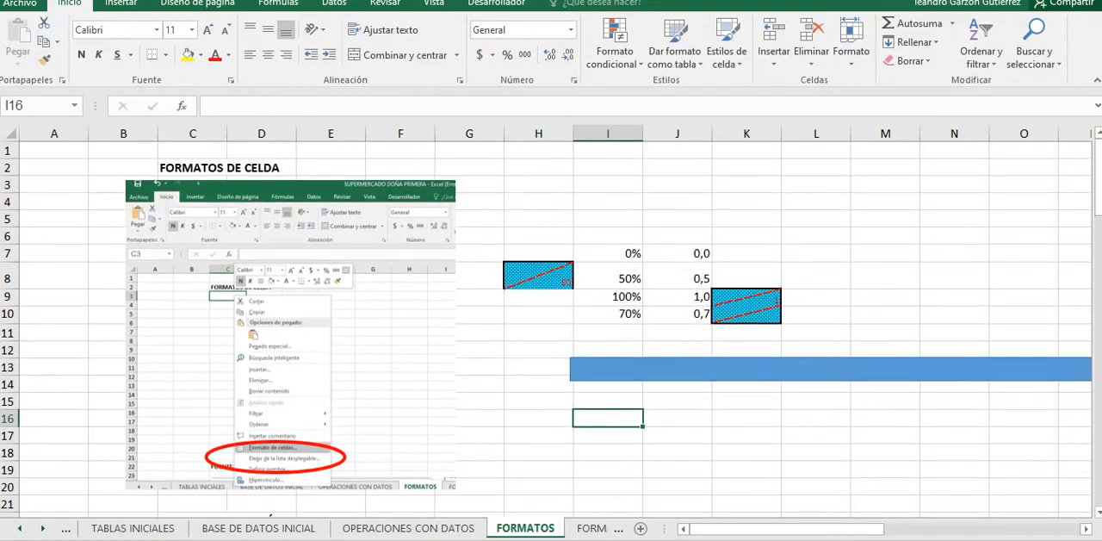
scroll(551, 327, "down", 9)
scroll(551, 328, "up", 6)
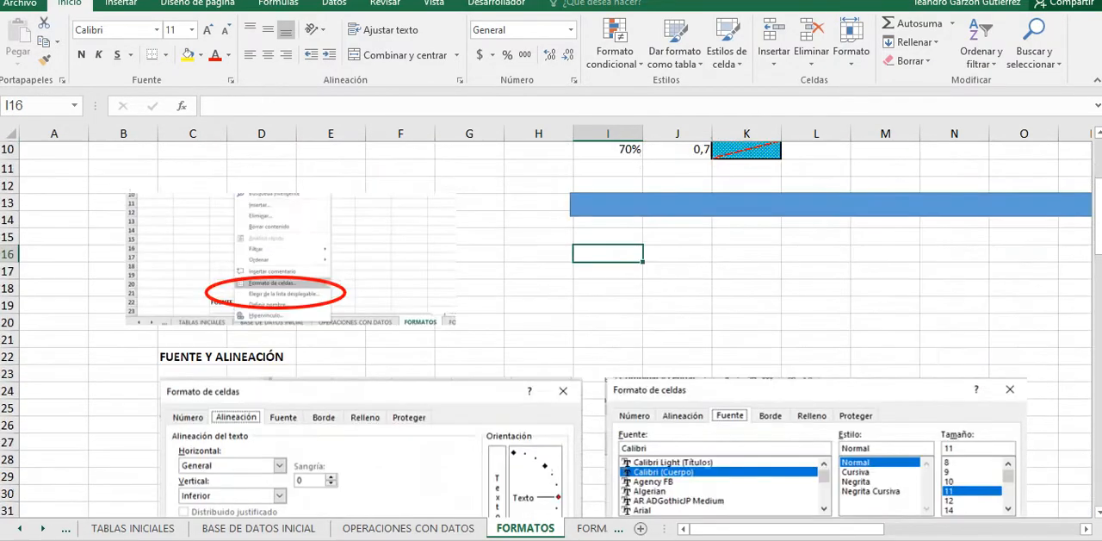
scroll(551, 327, "down", 16)
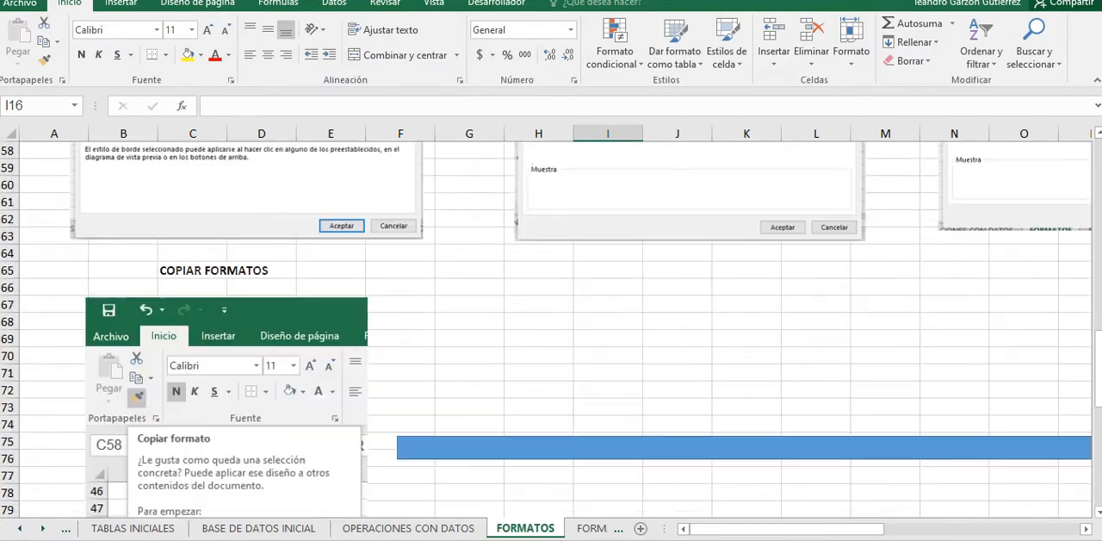
Step: Enter the sample text WERWWRER in cell G81, beside the Format Painter picture
scroll(551, 327, "down", 4)
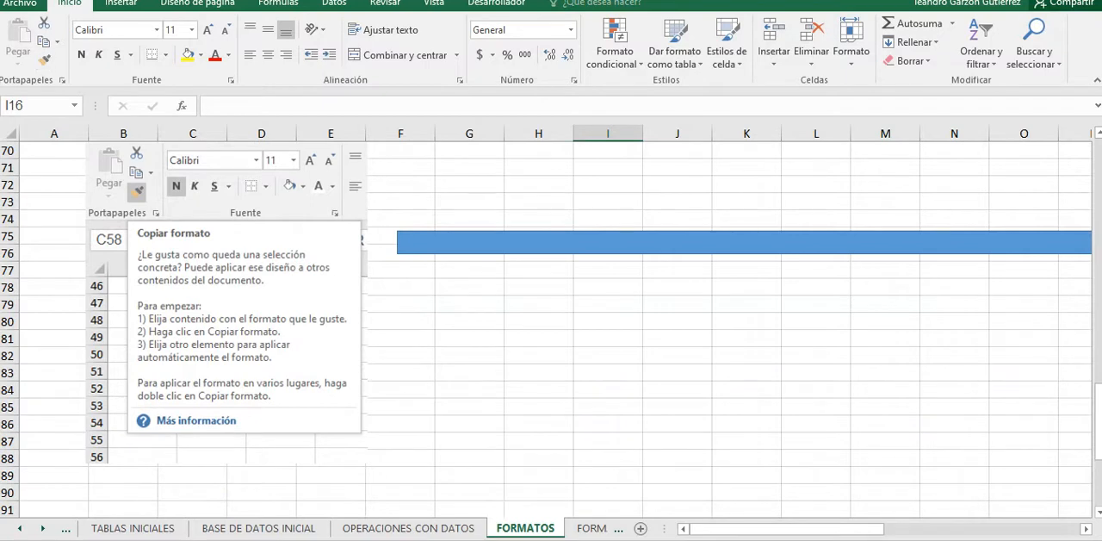
left_click(469, 338)
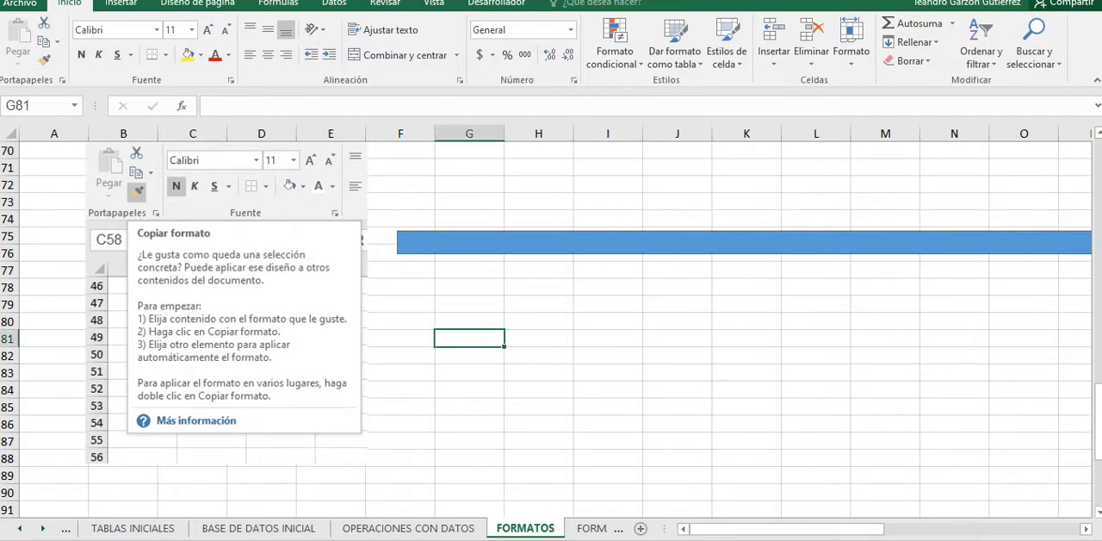
type("WERWWRER")
key("Return")
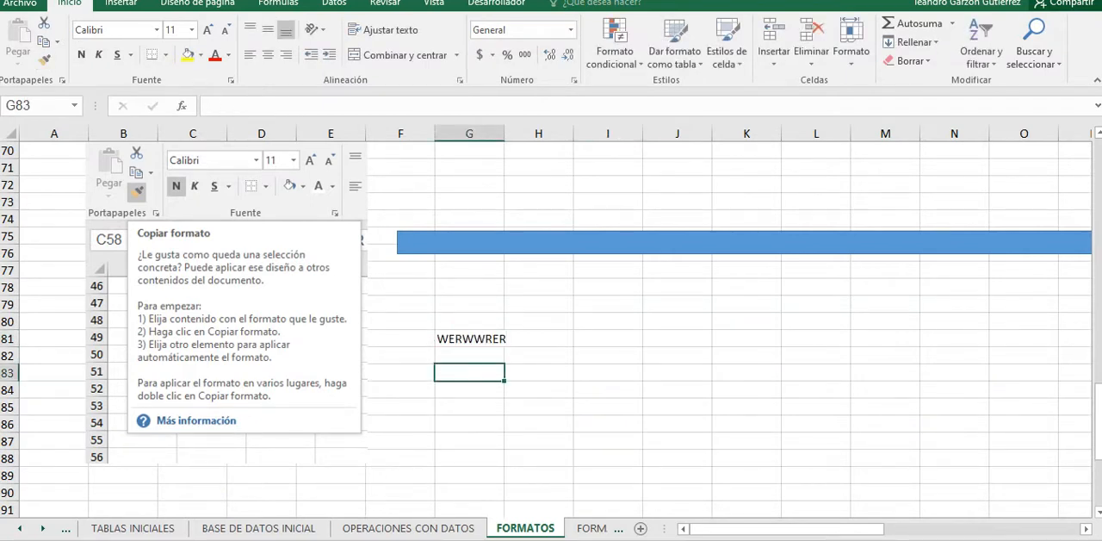
Step: Format the text in G81 as bold, italic and double underlined
left_click(469, 338)
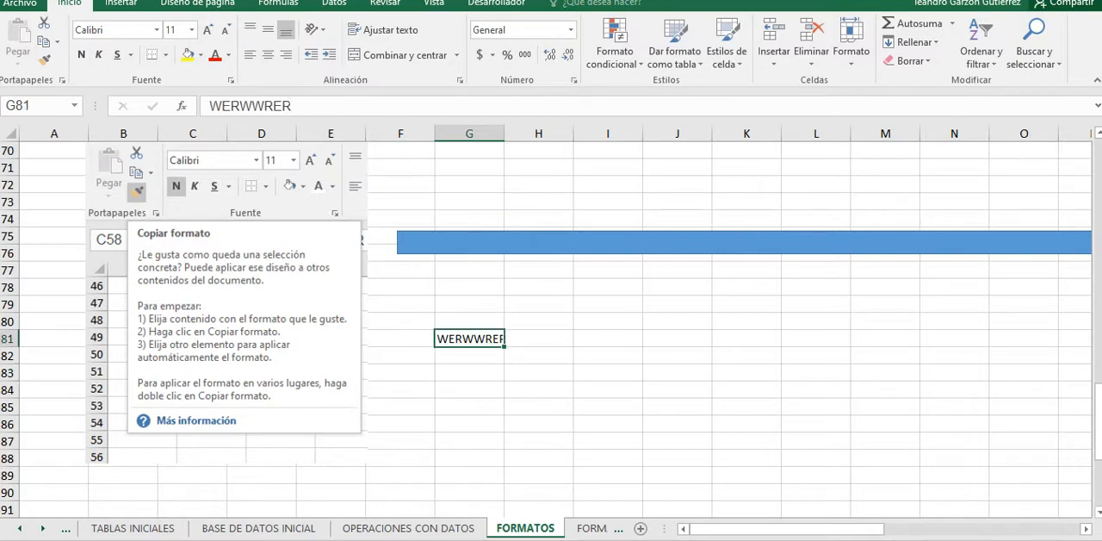
left_click(81, 54)
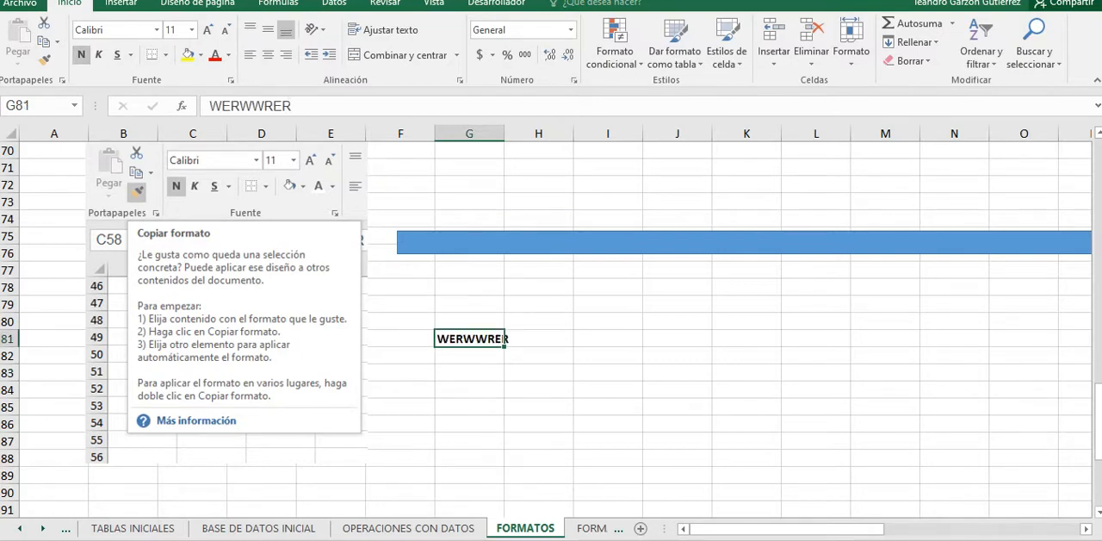
left_click(98, 54)
left_click(118, 54)
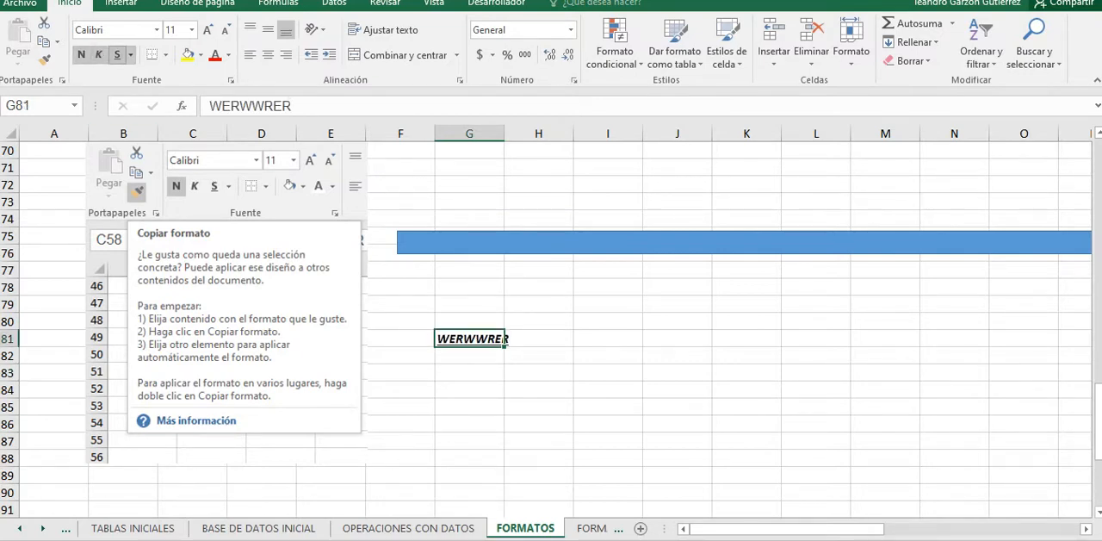
left_click(131, 55)
left_click(166, 94)
Step: Apply a single underline and then a double underline to the empty cell G84
left_click(469, 390)
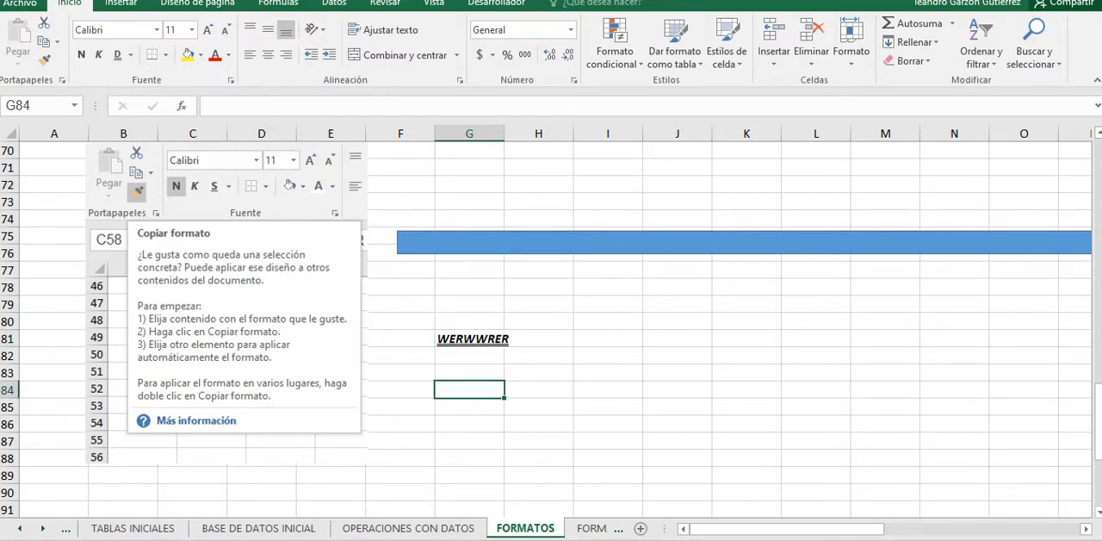
left_click(131, 55)
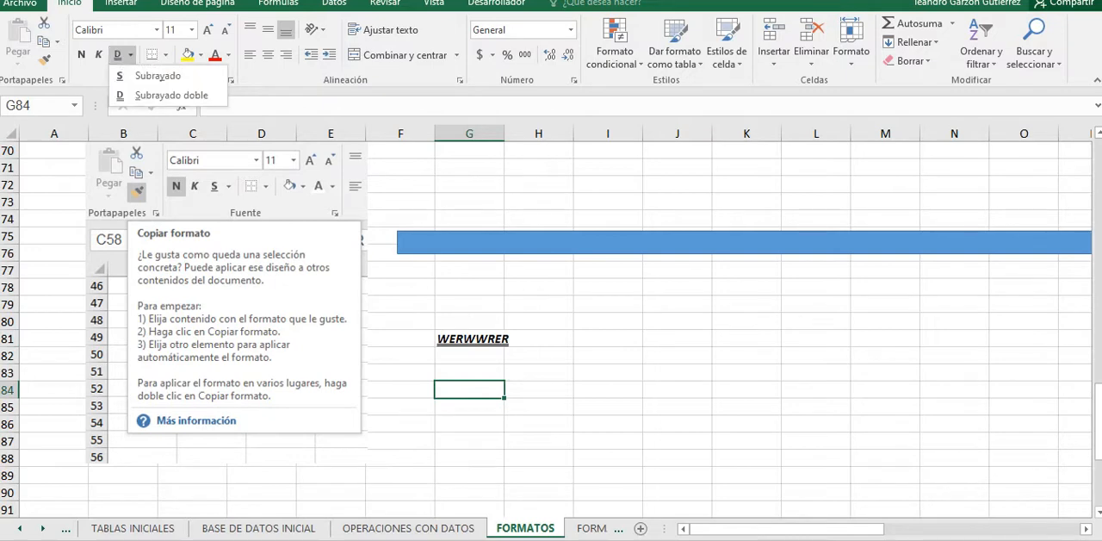
left_click(156, 74)
left_click(130, 55)
left_click(155, 96)
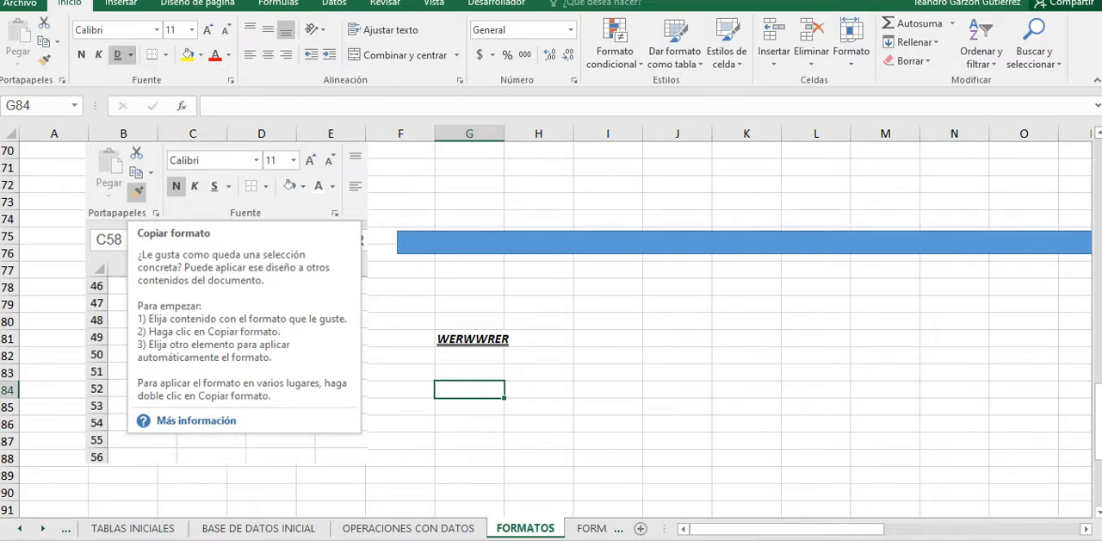
left_click(469, 356)
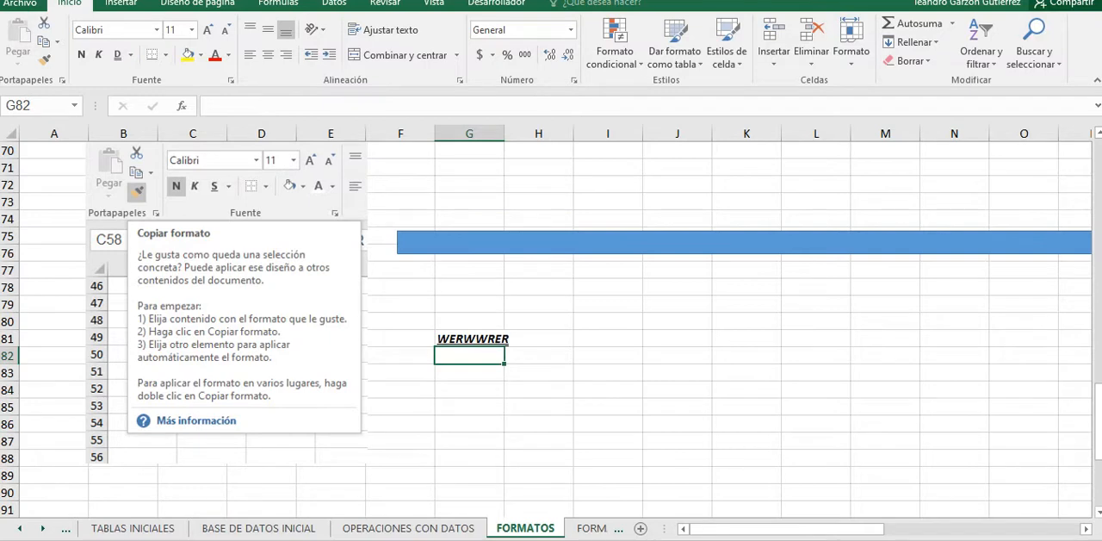
Step: Try rotating the text in G81 upward and then downward
left_click(503, 339)
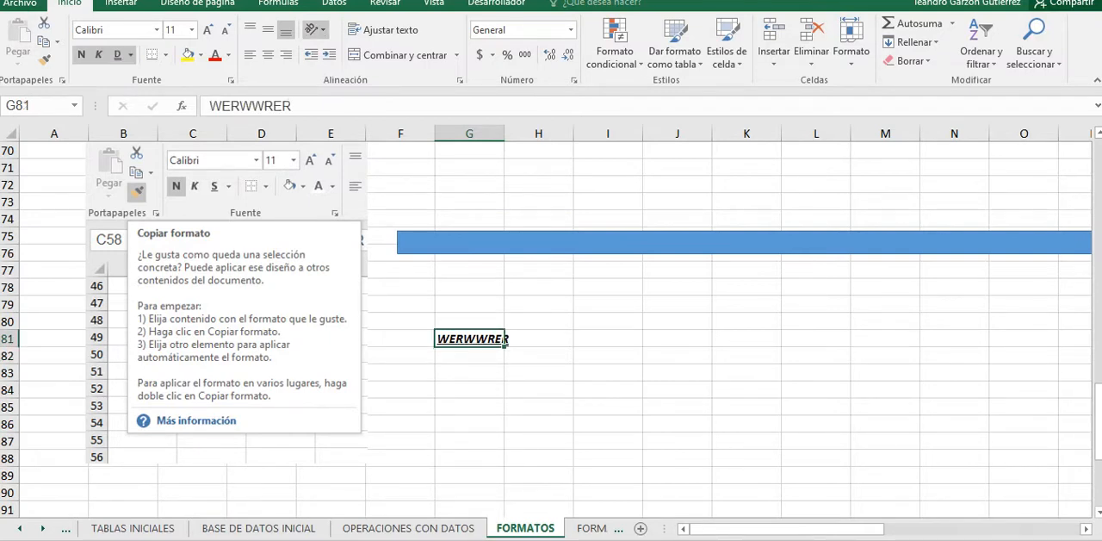
left_click(313, 29)
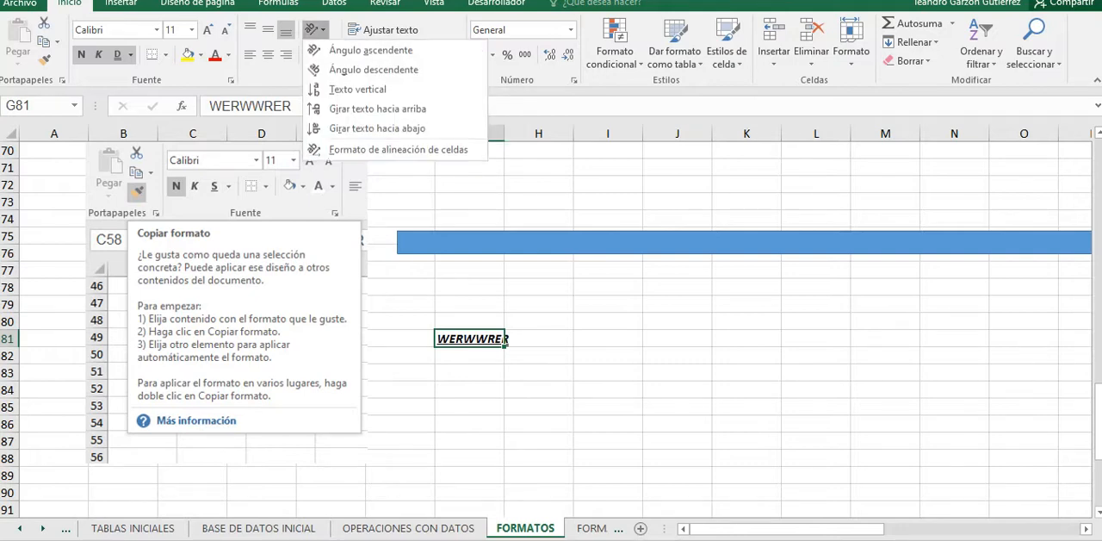
left_click(377, 108)
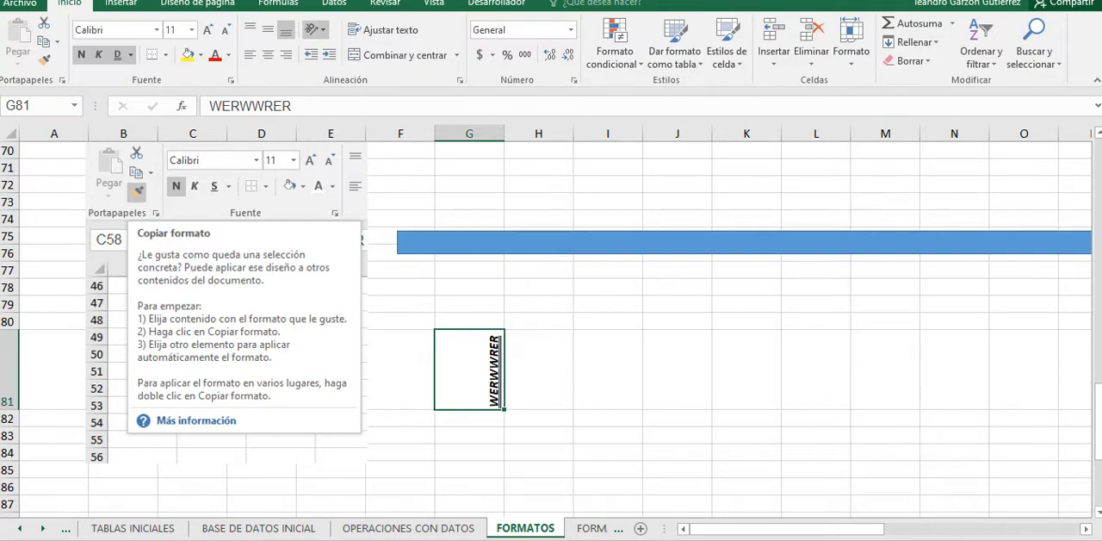
left_click(313, 29)
left_click(377, 128)
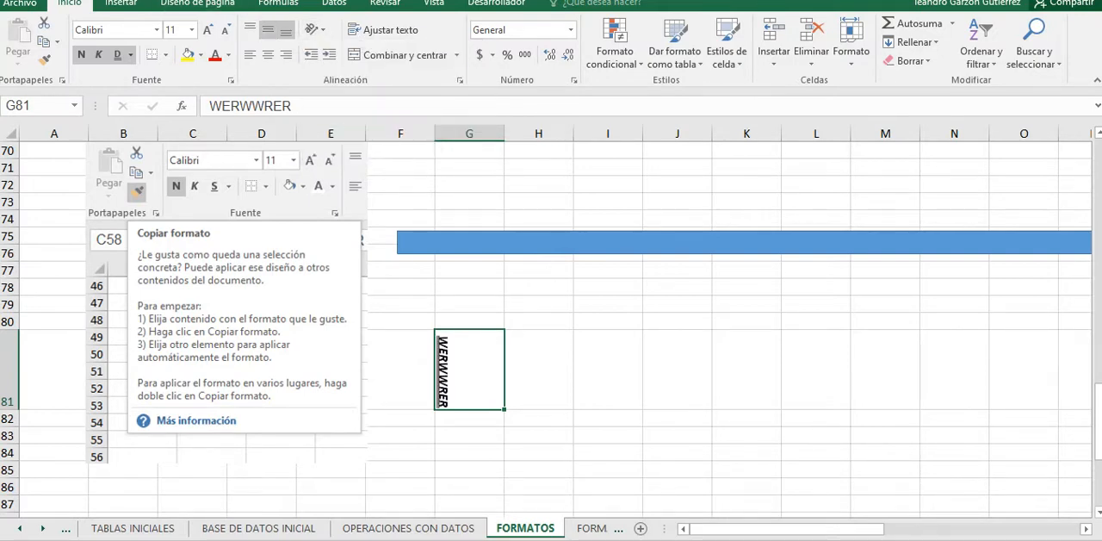
Step: Center the text in G81 both vertically and horizontally
left_click(268, 29)
left_click(268, 54)
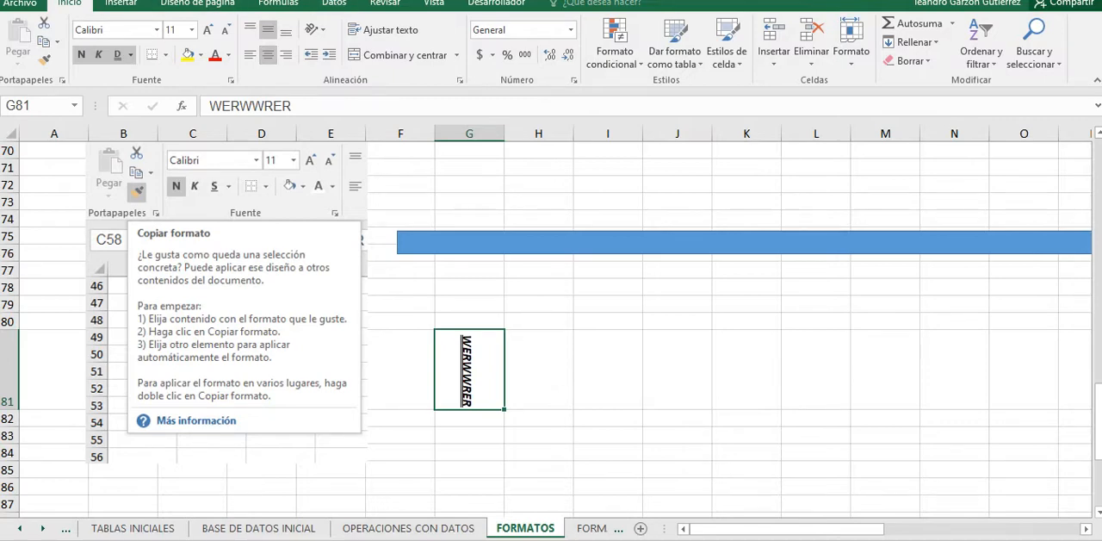
Step: Set the text orientation of G81 to horizontal in the cell format's alignment settings
left_click(315, 29)
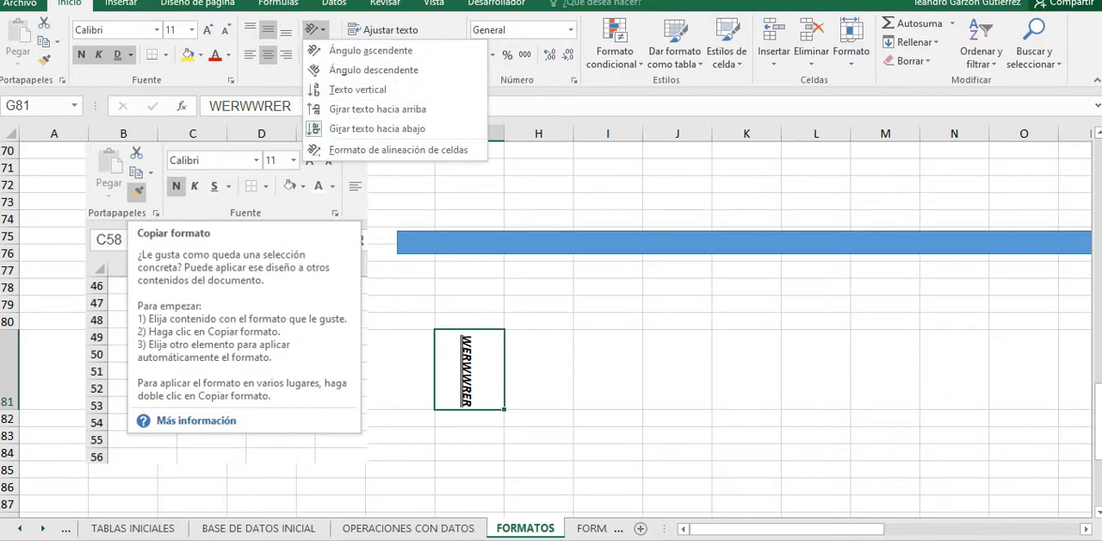
left_click(465, 359)
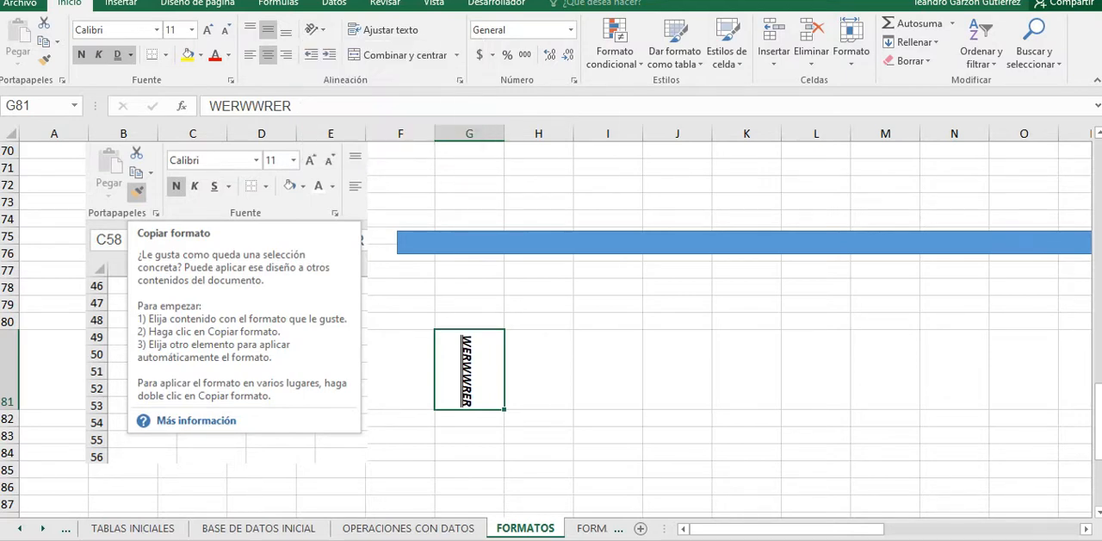
right_click(465, 359)
left_click(517, 284)
left_click(322, 128)
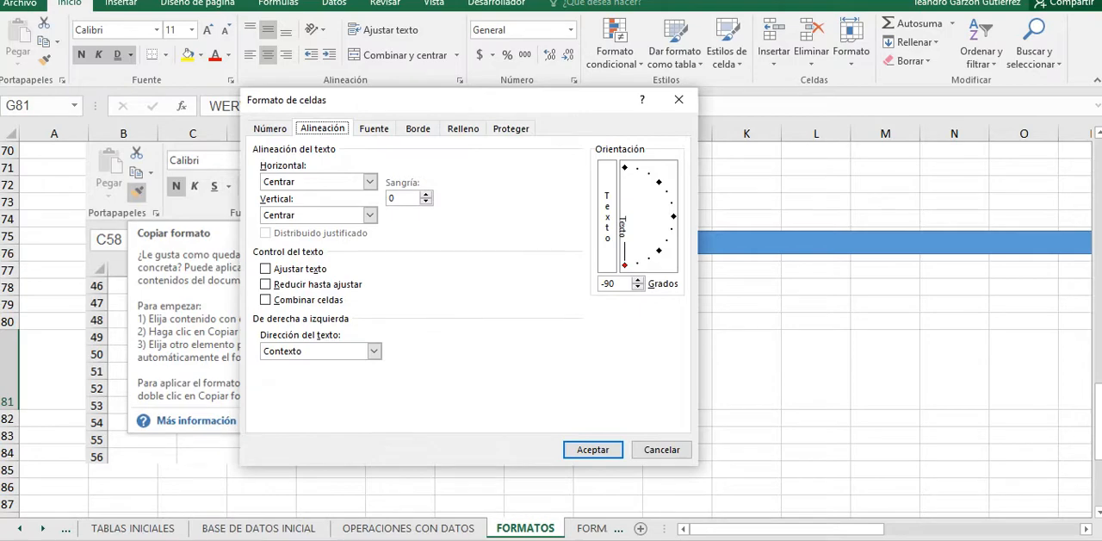
left_click(674, 215)
left_click(593, 449)
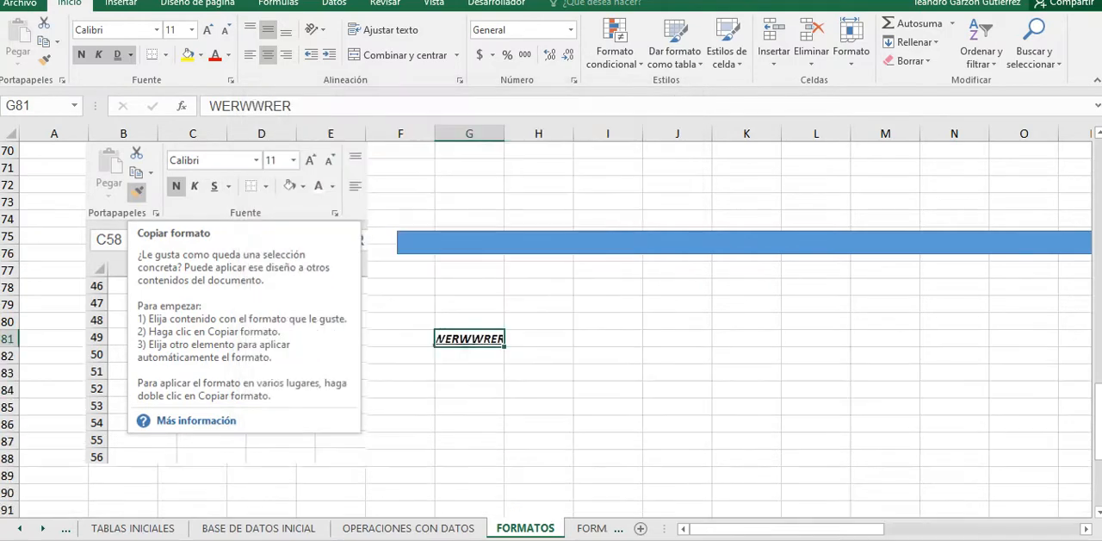
Step: Enlarge G81 by widening column G and making row 81 taller, and turn on text wrapping for the cell
left_click(400, 373)
left_click(469, 338)
left_click_drag(504, 134, 587, 133)
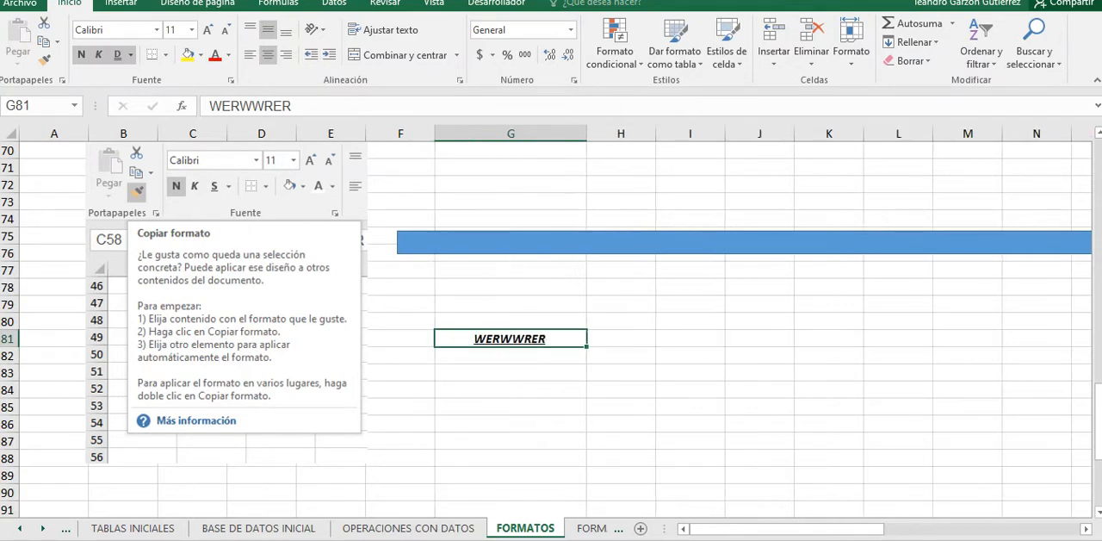
left_click_drag(9, 346, 8, 368)
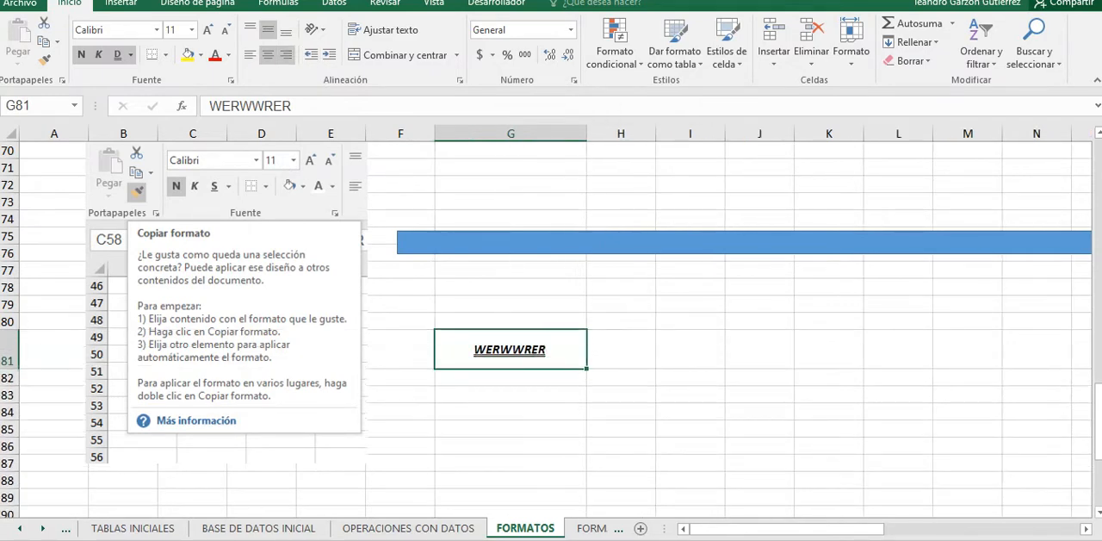
left_click(384, 30)
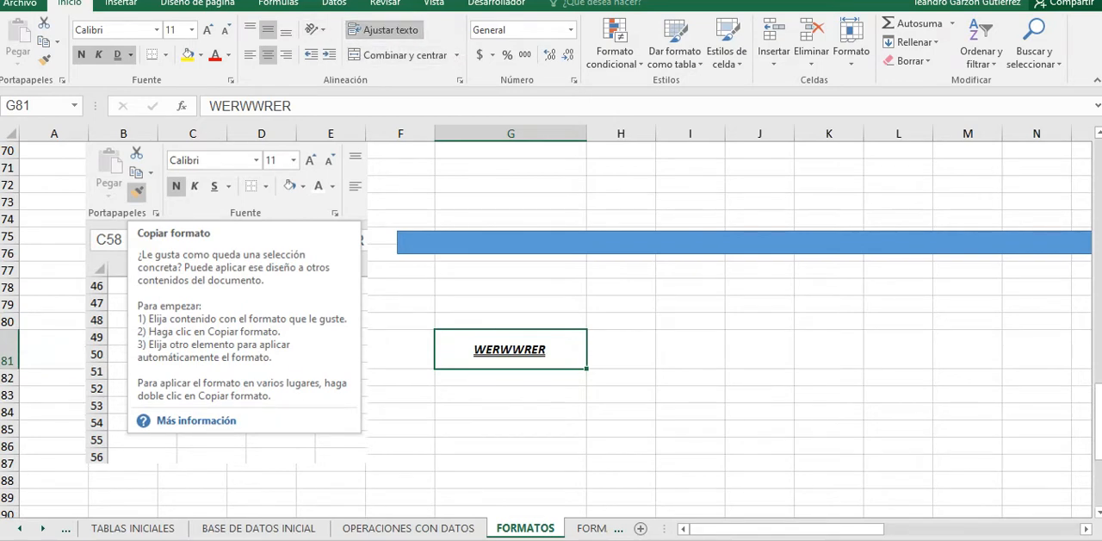
left_click(511, 394)
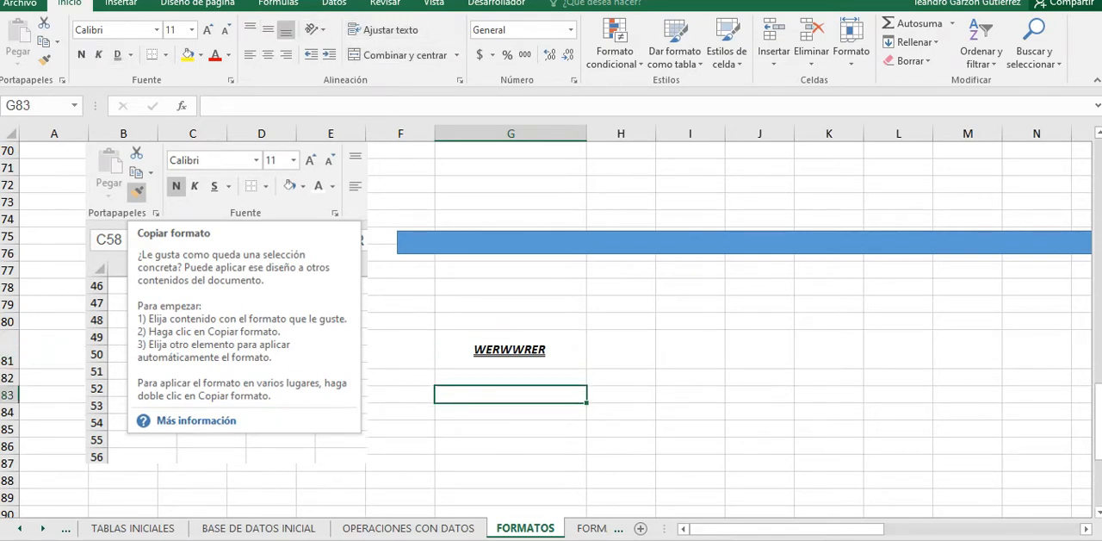
Step: Try merging the range G81:G83 horizontally, and merge and center it into one cell
left_click_drag(511, 350, 511, 394)
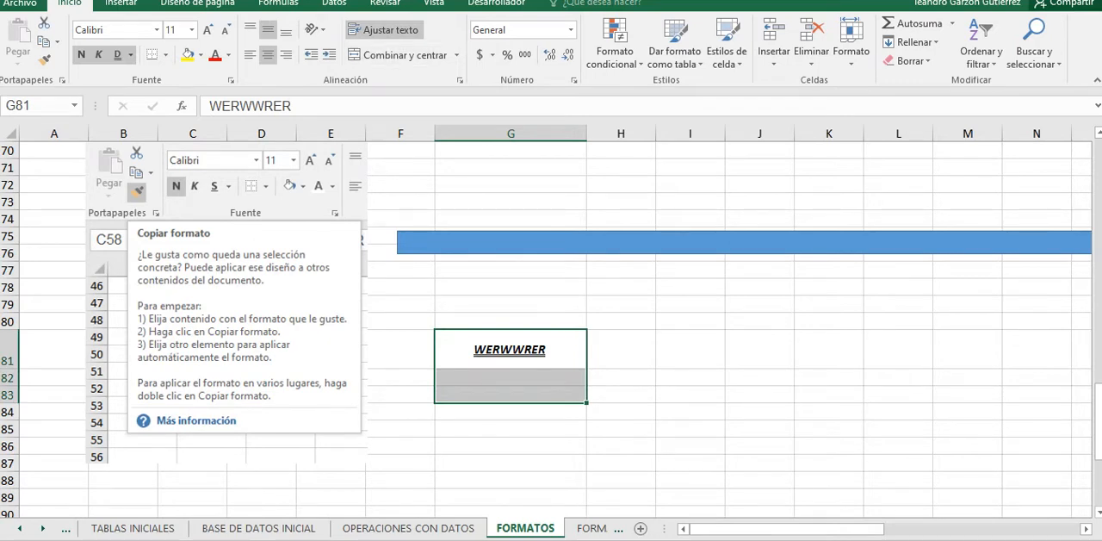
left_click(456, 54)
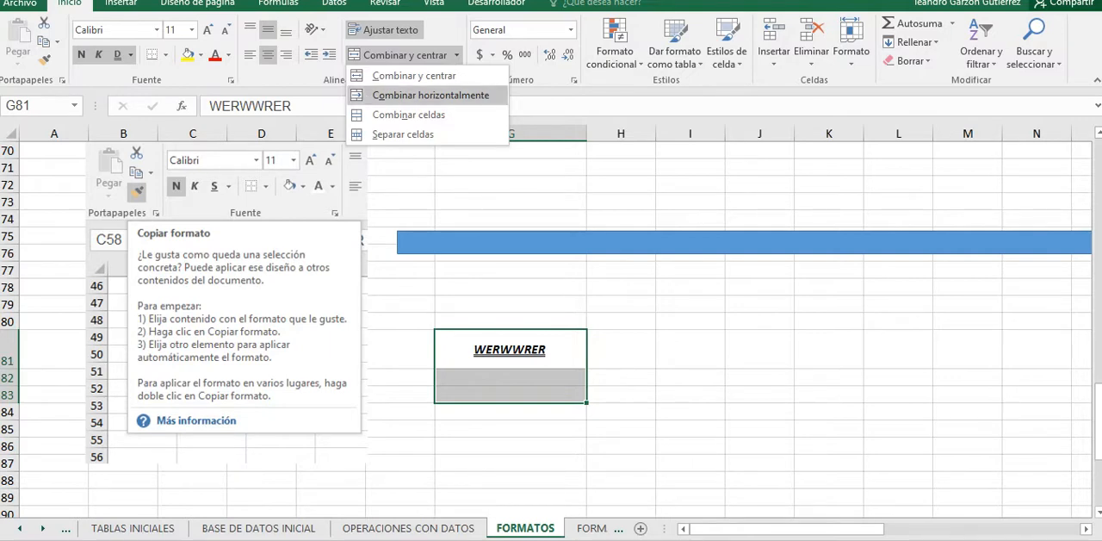
left_click(431, 95)
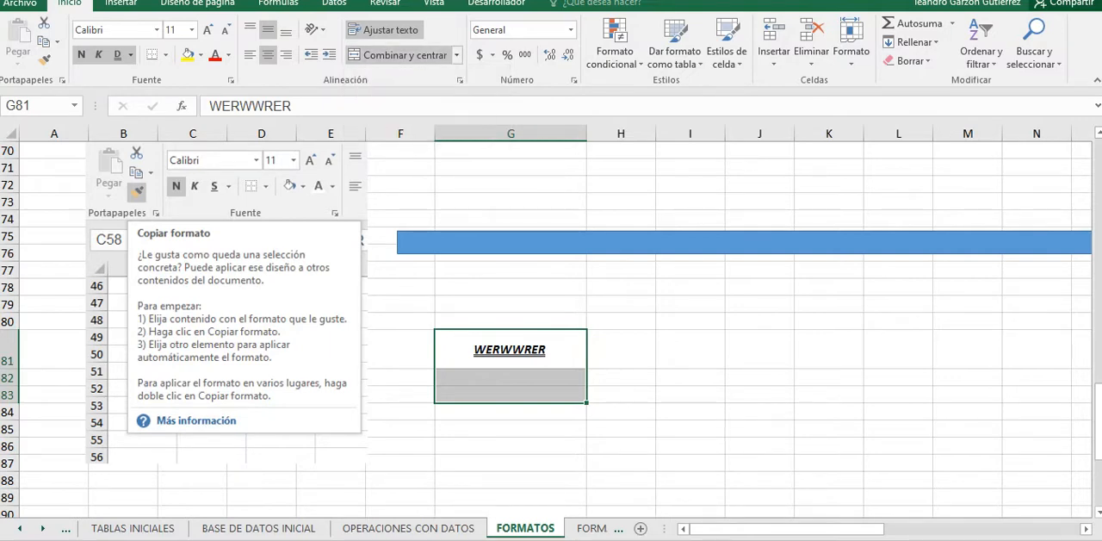
left_click(398, 54)
Step: Try merging G81:G83 horizontally again, twice, and return to the merged and centered cell each time
left_click(457, 54)
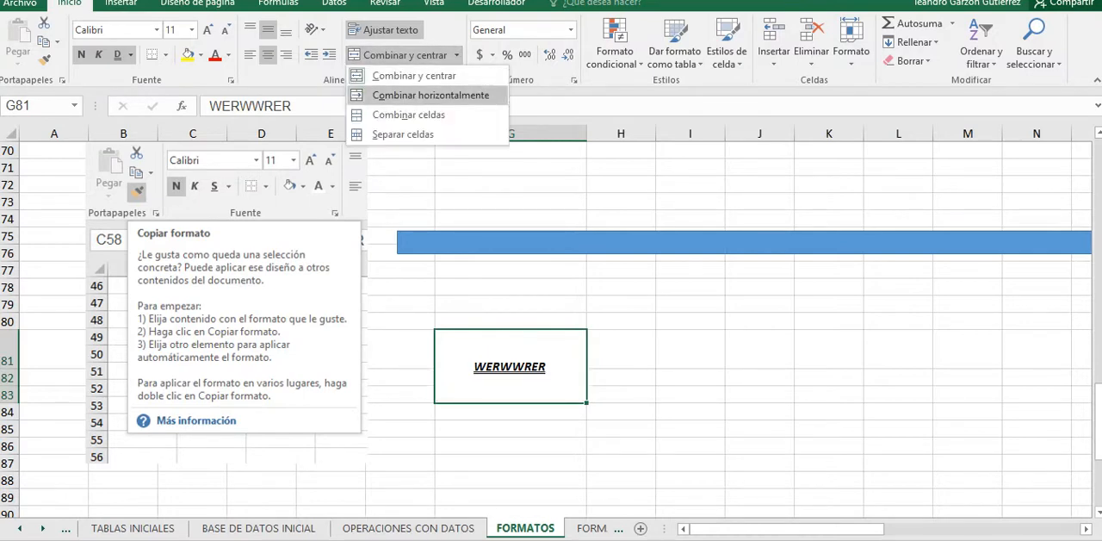
left_click(430, 111)
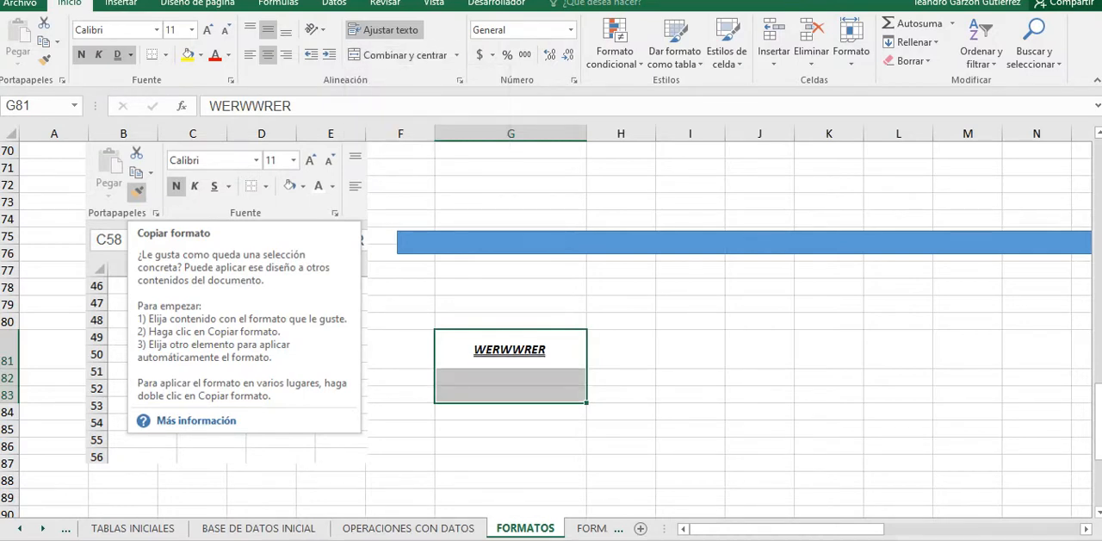
left_click(398, 54)
left_click(456, 54)
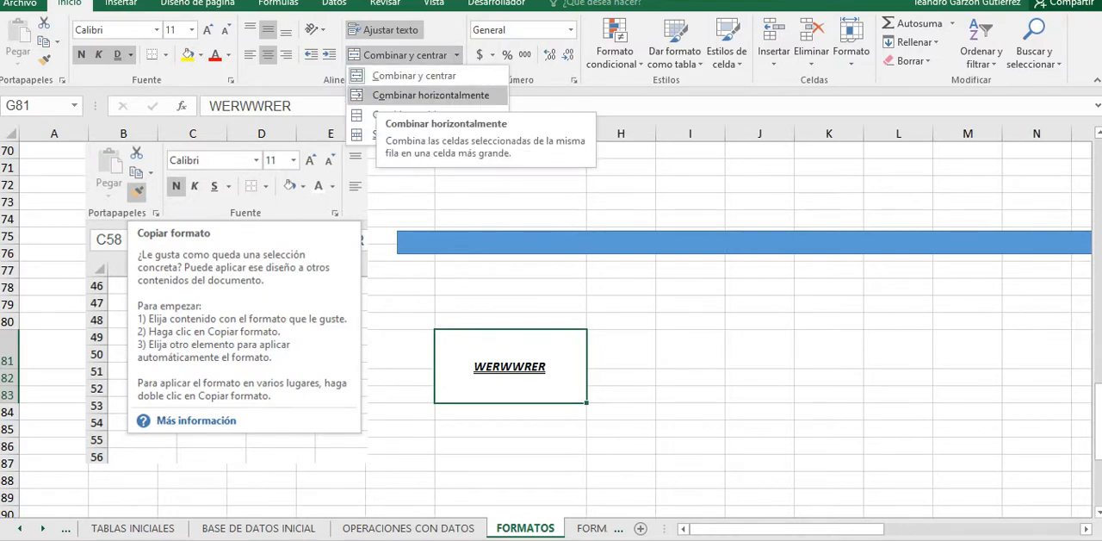
left_click(431, 95)
left_click(398, 55)
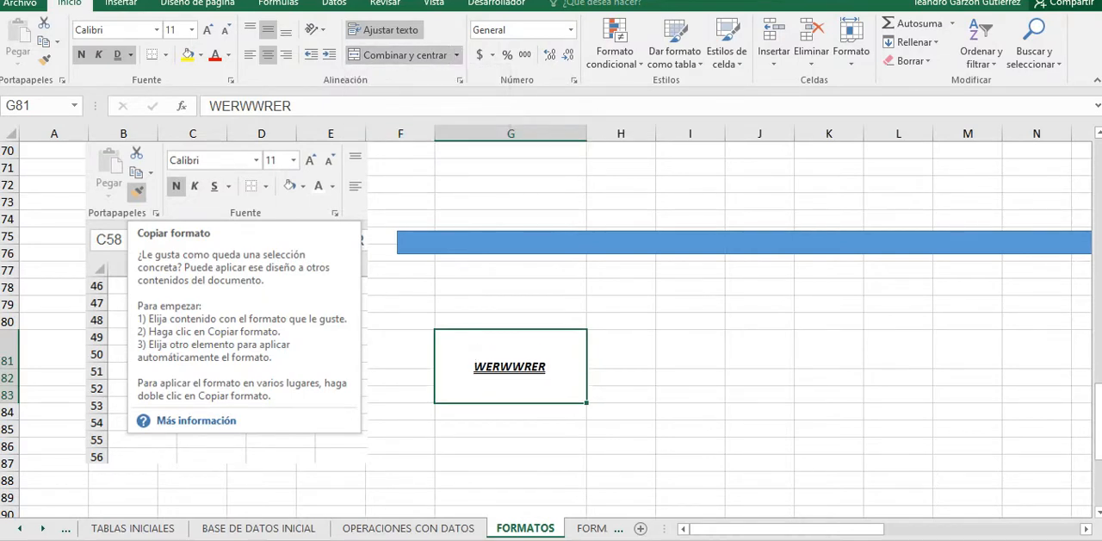
left_click(401, 429)
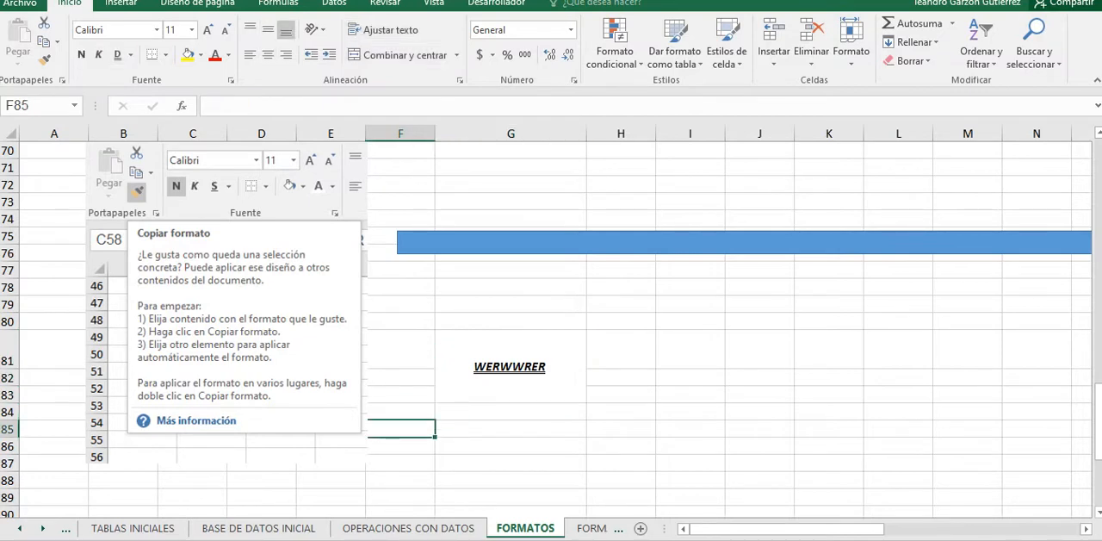
left_click(511, 366)
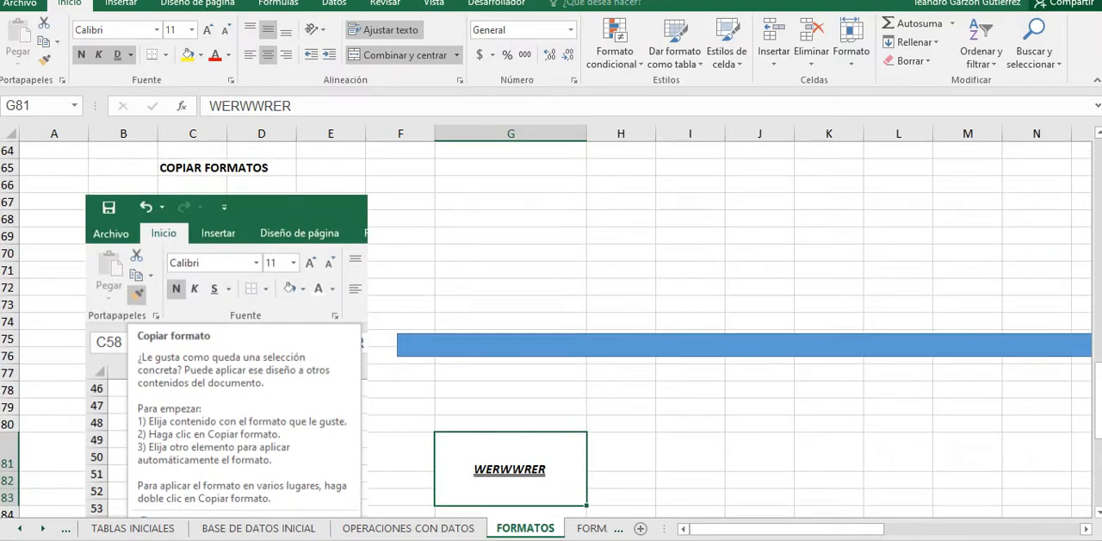
Step: Look over the area around the merged G81 cell, open the FORMATO CONDICIONAL sheet and return to FORMATOS
scroll(551, 328, "down", 1)
scroll(551, 327, "down", 2)
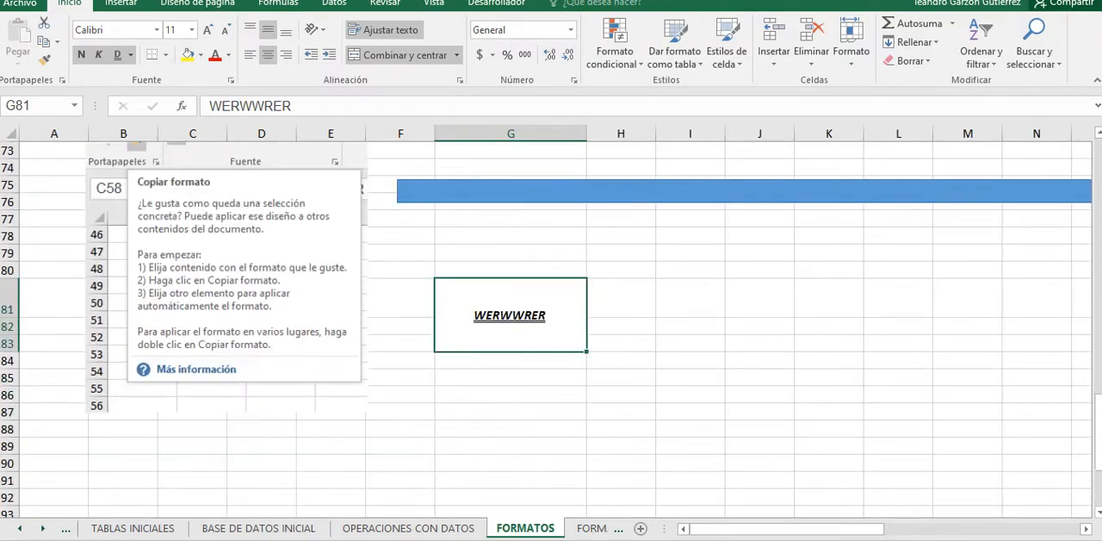
scroll(551, 327, "up", 2)
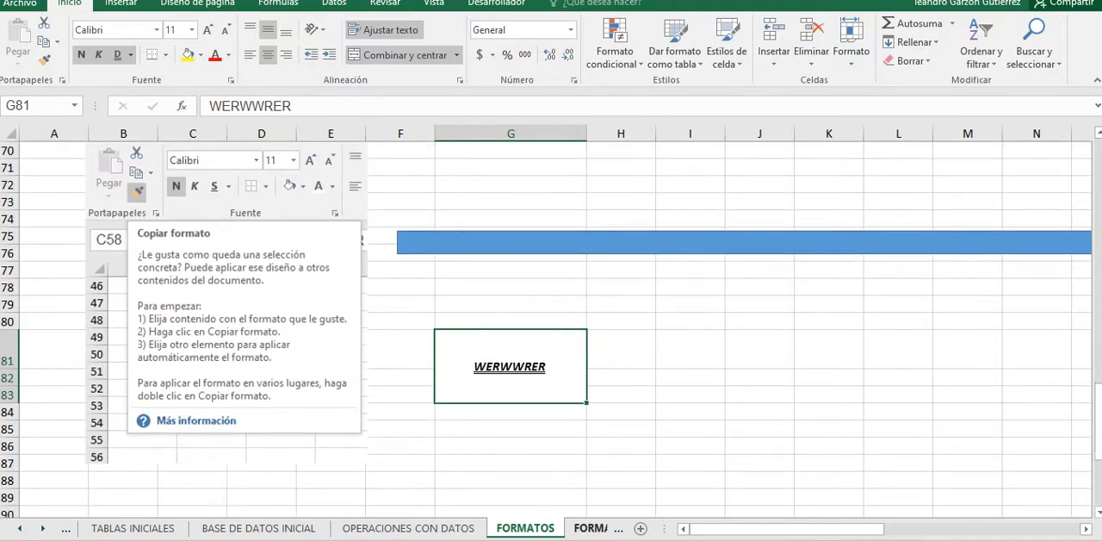
left_click(591, 527)
left_click(414, 528)
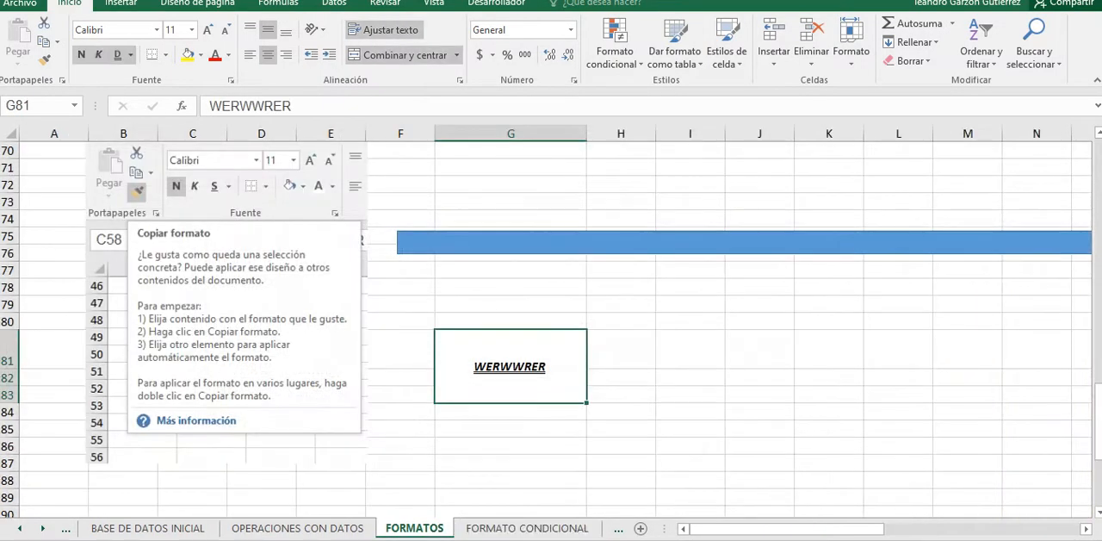
Step: Look back over the alignment, font, border and fill references on FORMATOS, and open the FORMATO CONDICIONAL sheet
scroll(551, 327, "up", 8)
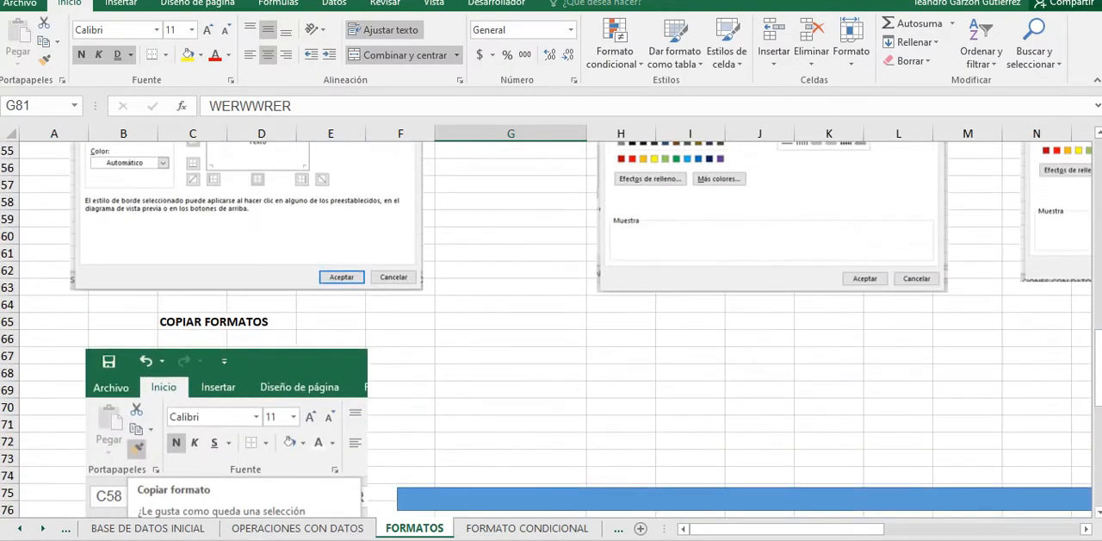
scroll(551, 327, "up", 4)
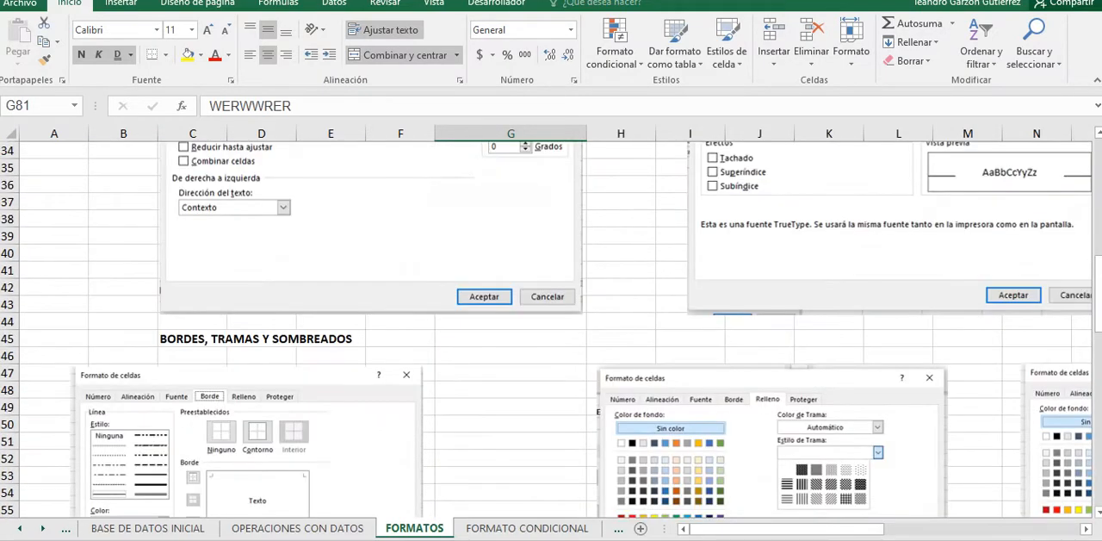
scroll(551, 327, "down", 3)
scroll(551, 327, "up", 5)
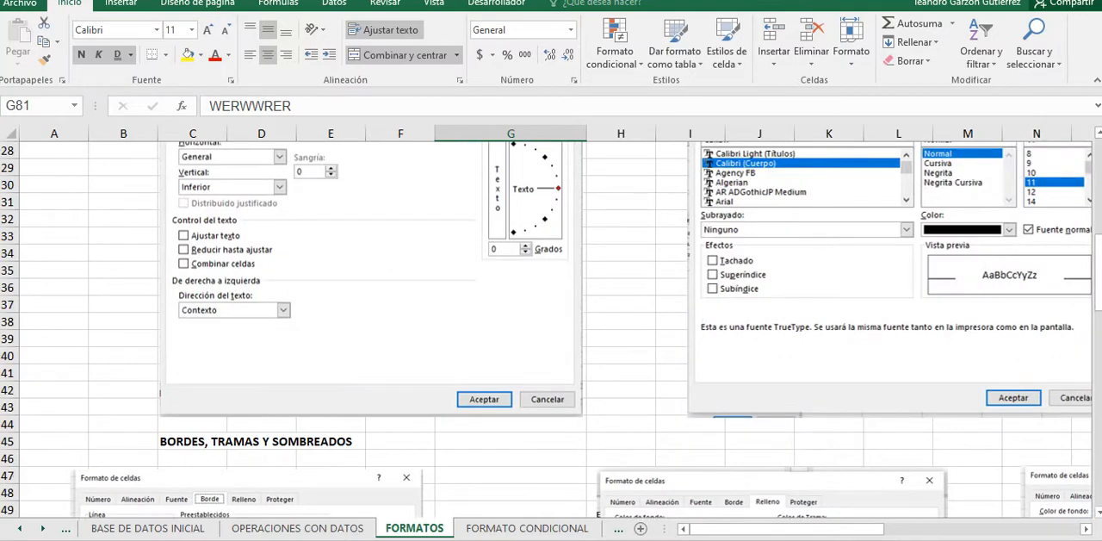
scroll(551, 328, "up", 4)
scroll(551, 327, "down", 7)
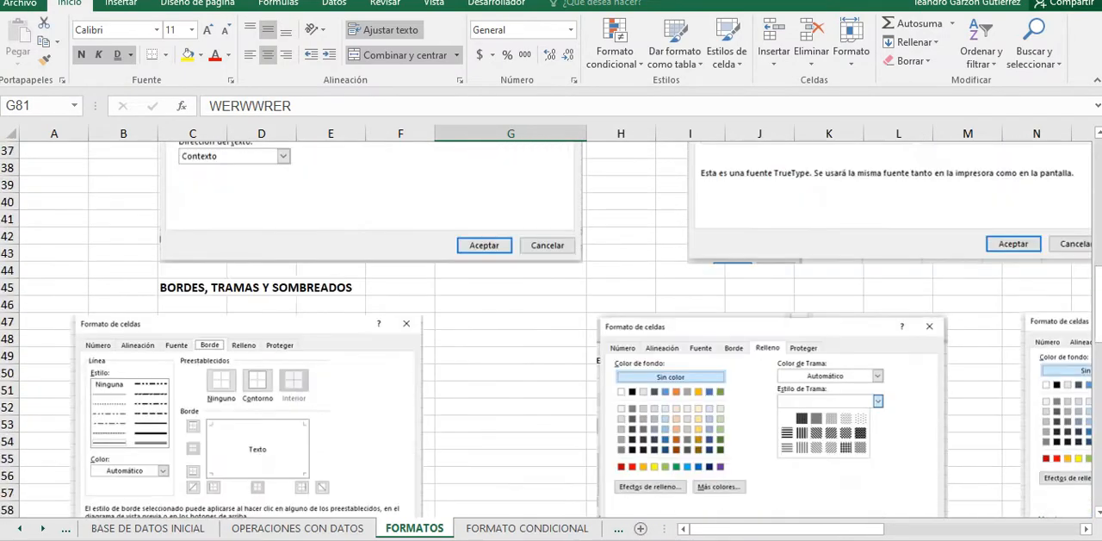
left_click(527, 528)
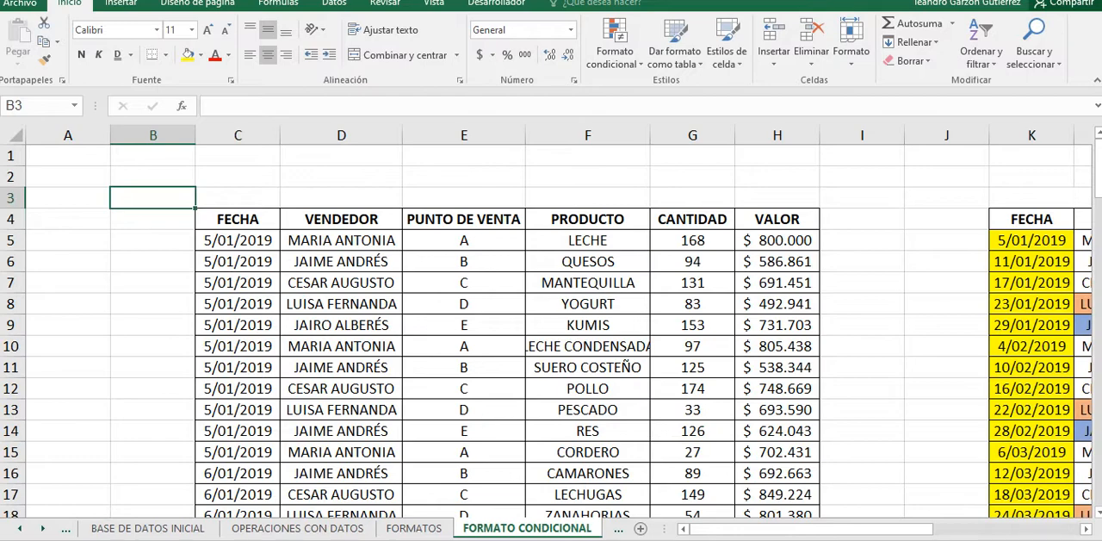
Step: Examine the VENDEDOR, FECHA, CANTIDAD and VALOR columns of the unformatted sales table, selecting part of each one
left_click(341, 283)
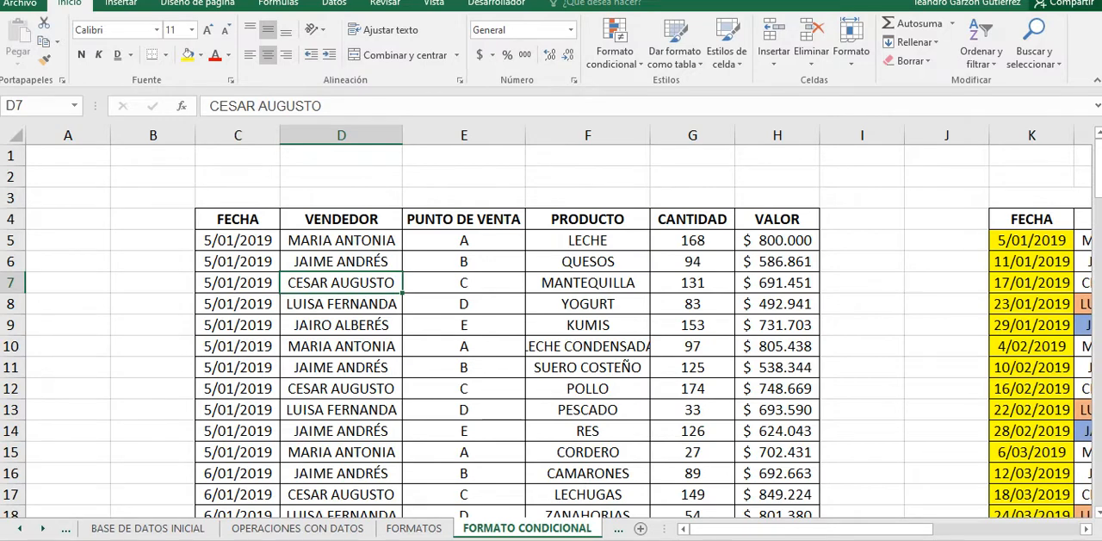
left_click_drag(341, 240, 341, 367)
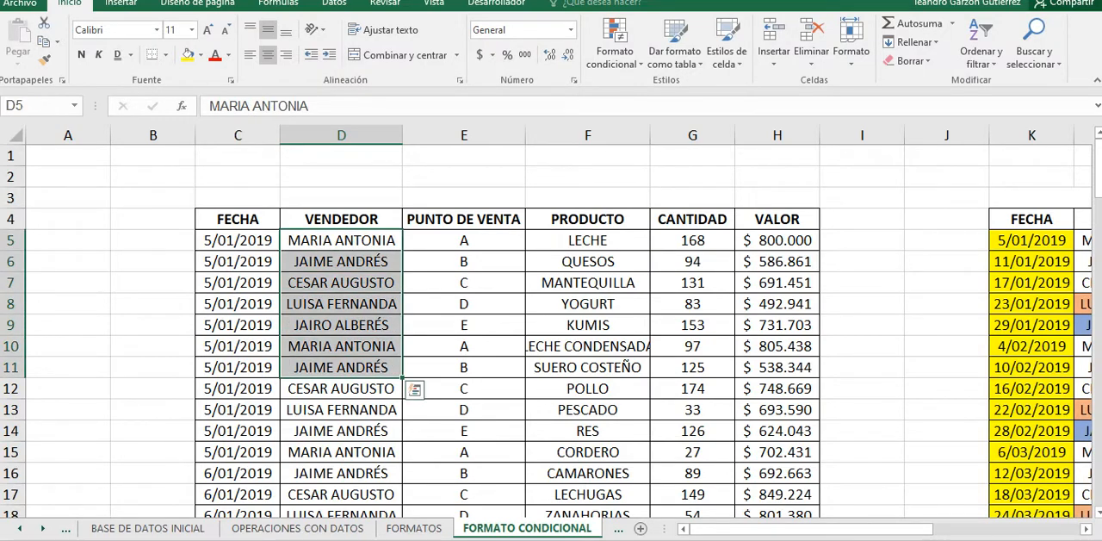
left_click_drag(341, 240, 341, 431)
scroll(551, 331, "down", 2)
scroll(551, 332, "up", 2)
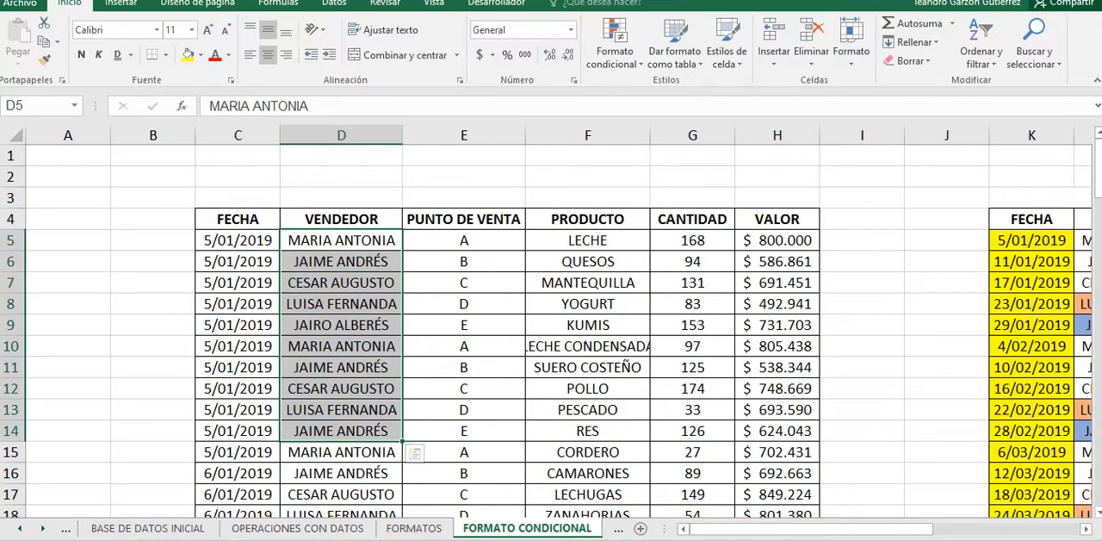
left_click_drag(341, 240, 341, 409)
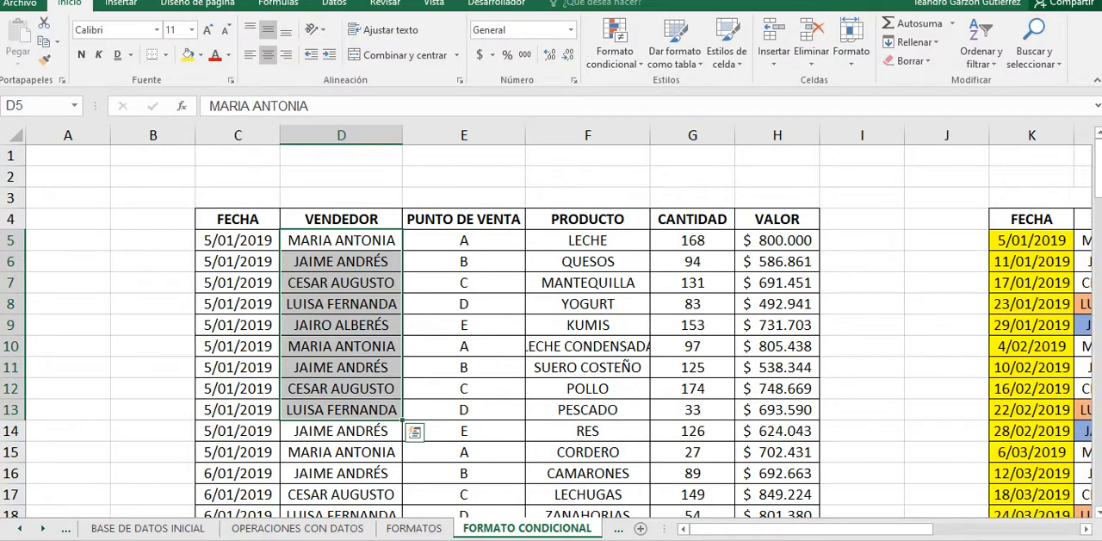
left_click_drag(238, 240, 238, 324)
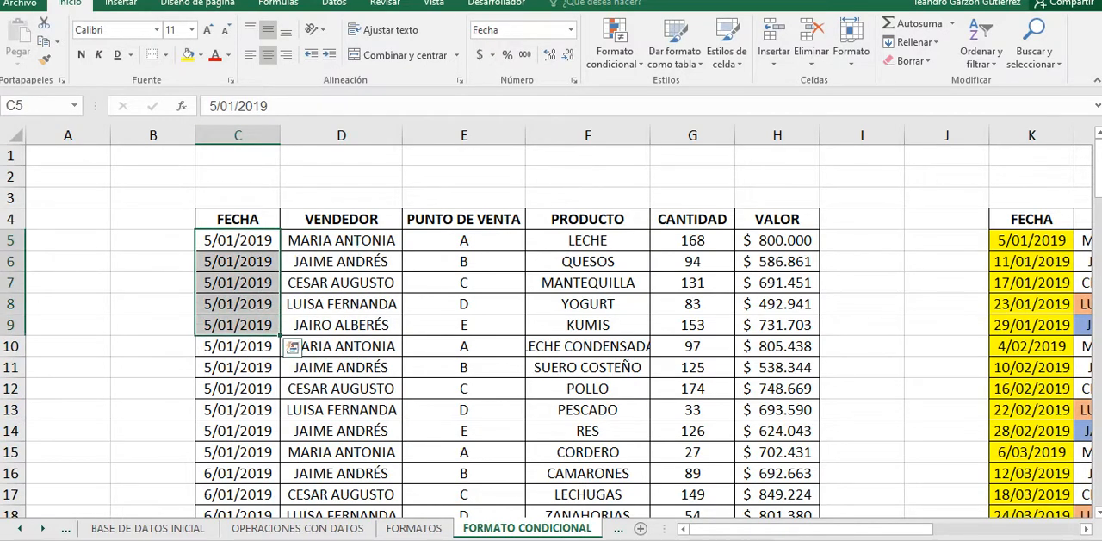
left_click_drag(341, 240, 341, 388)
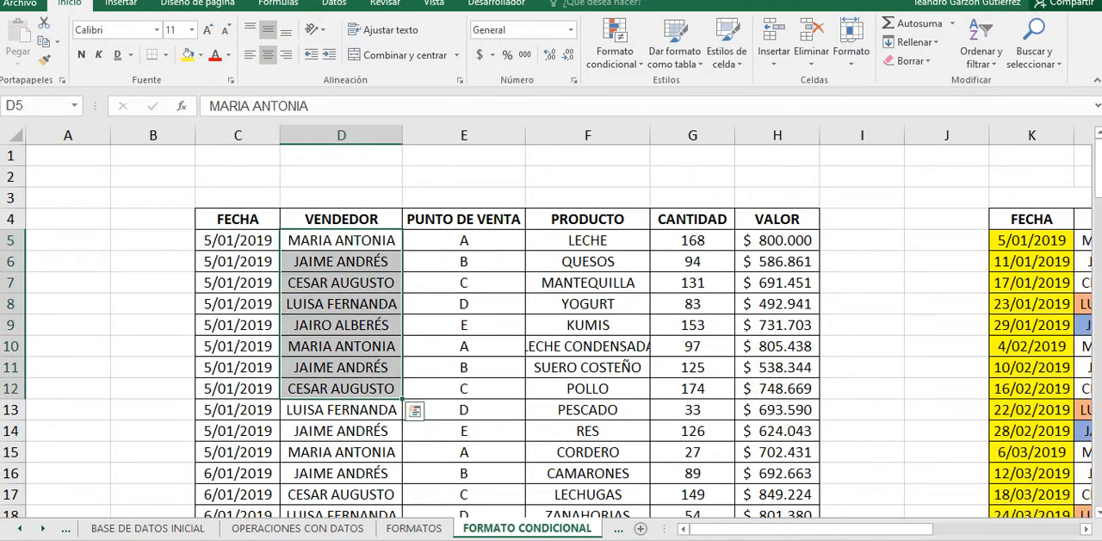
left_click_drag(692, 240, 692, 346)
left_click(778, 261)
left_click_drag(777, 261, 778, 346)
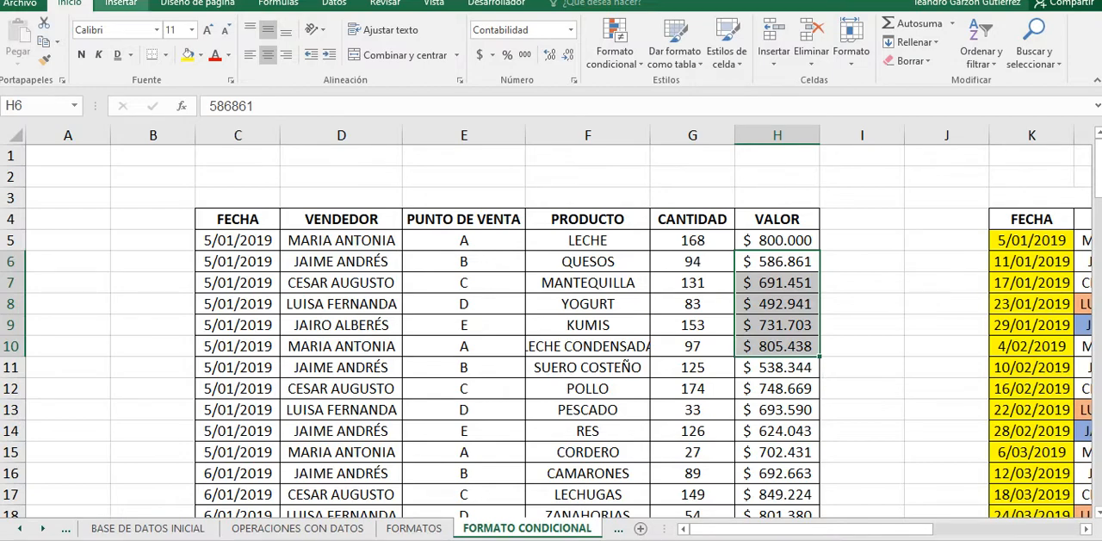
Step: Examine the COMPROBACIÓN table, inspecting its highlighted FECHA dates and the two coloured vendors in the VENDEDOR column
left_click_drag(741, 529, 965, 529)
scroll(551, 327, "down", 1)
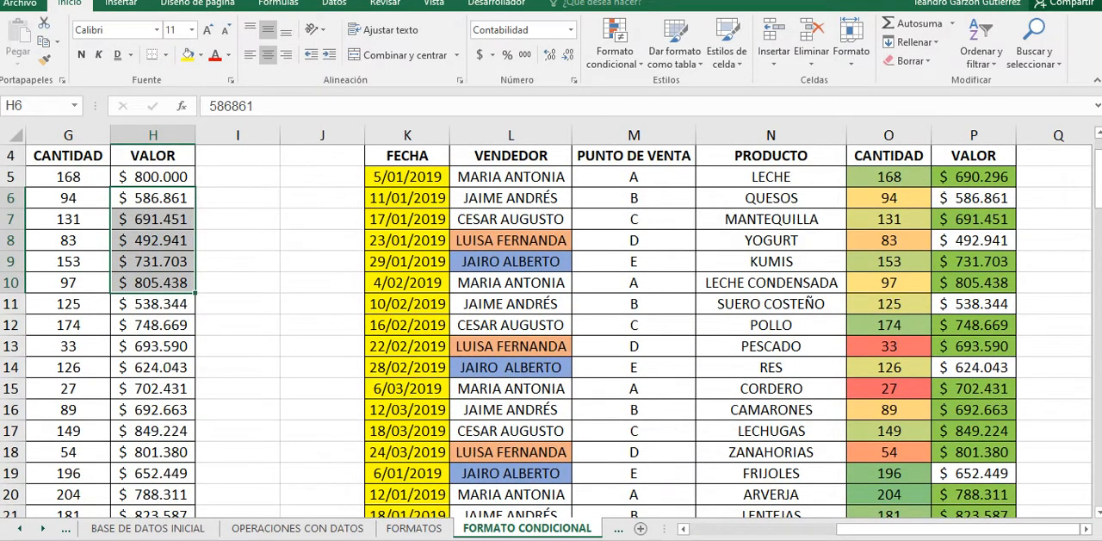
scroll(551, 331, "down", 6)
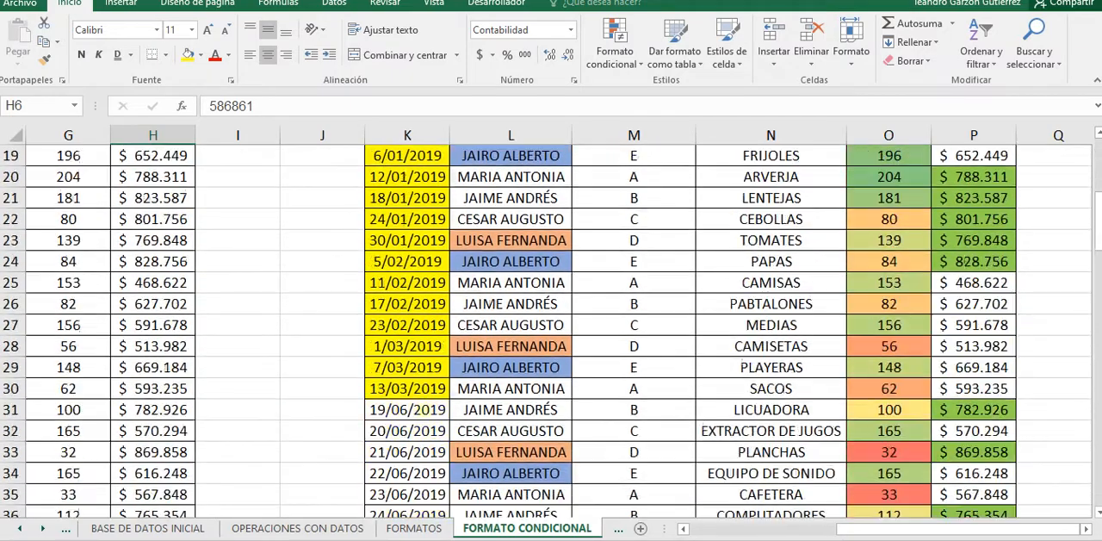
scroll(551, 330, "up", 1)
scroll(551, 331, "up", 7)
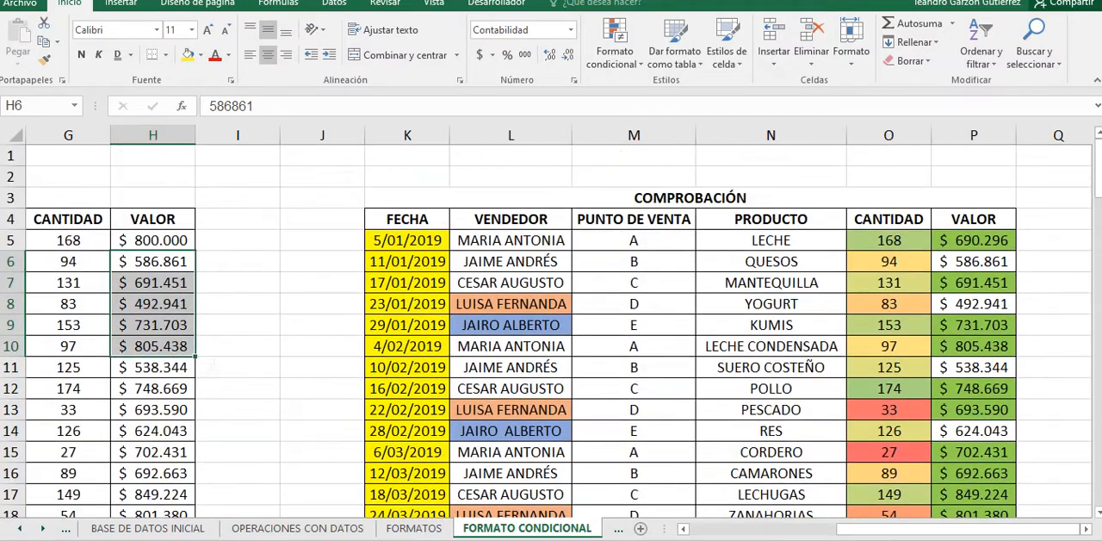
left_click_drag(407, 240, 407, 430)
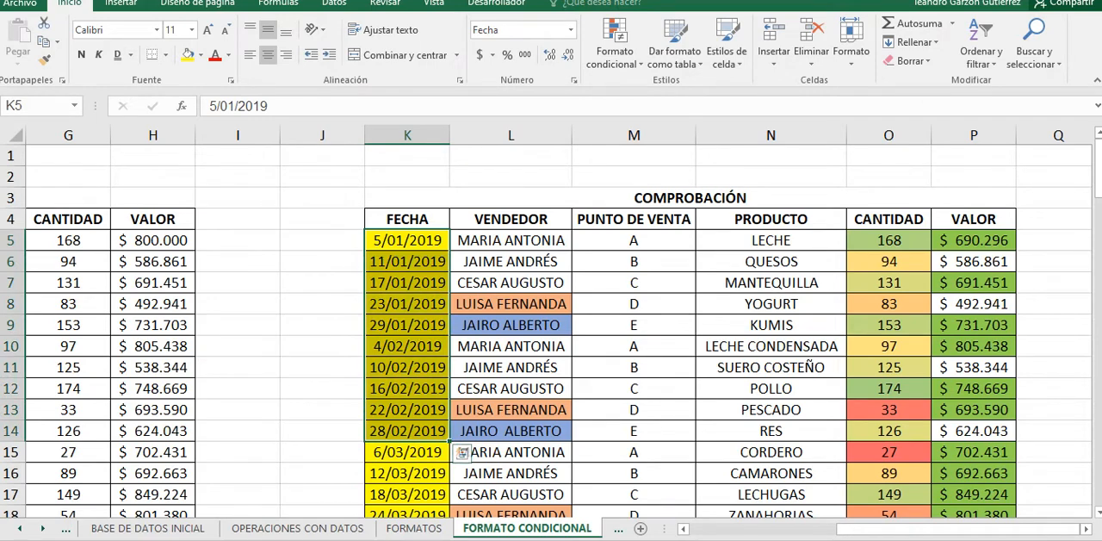
left_click(407, 325)
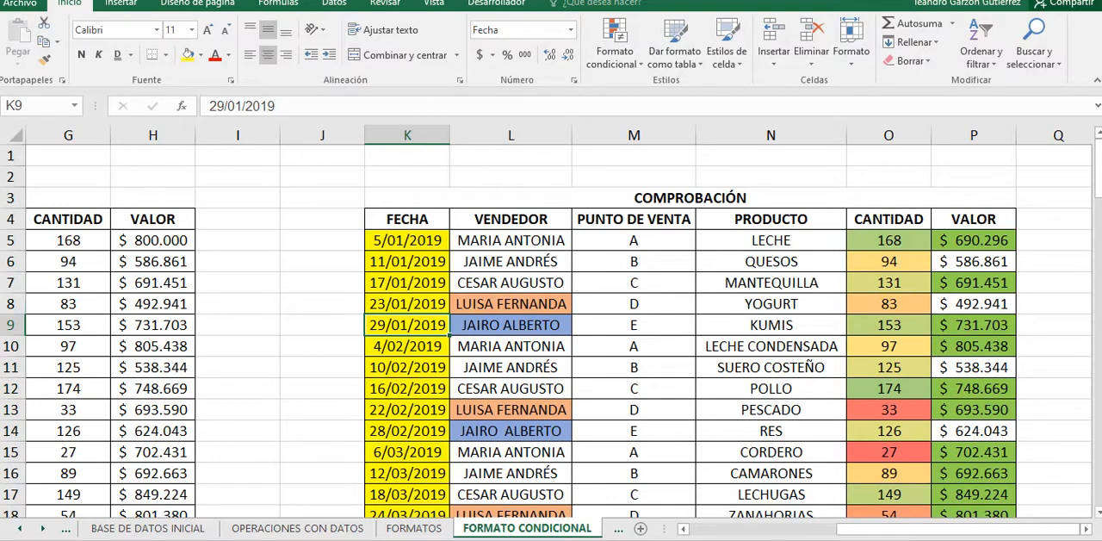
left_click(408, 241)
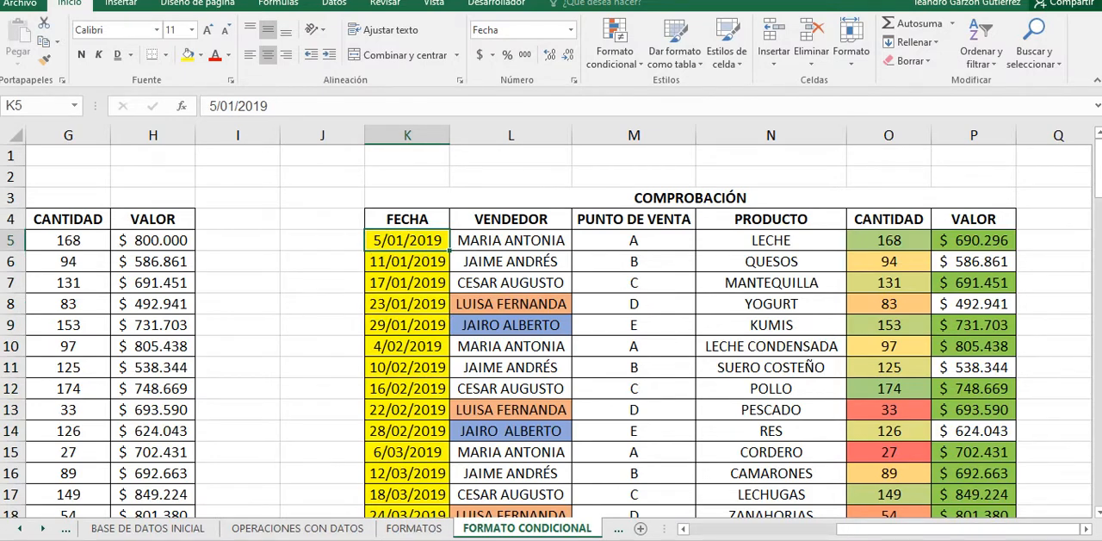
scroll(545, 331, "down", 2)
scroll(546, 331, "up", 2)
left_click(511, 304)
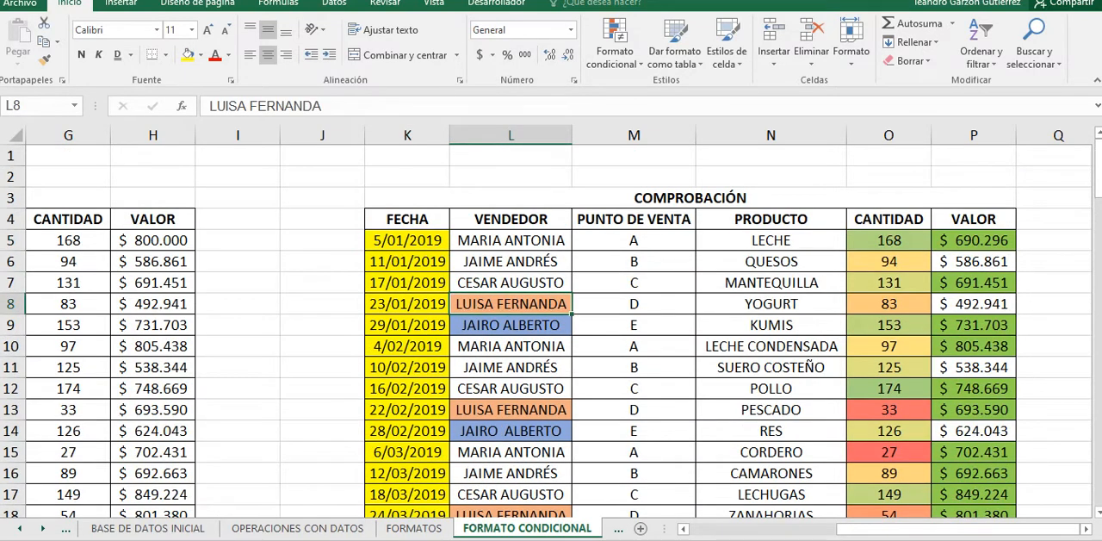
left_click(511, 326)
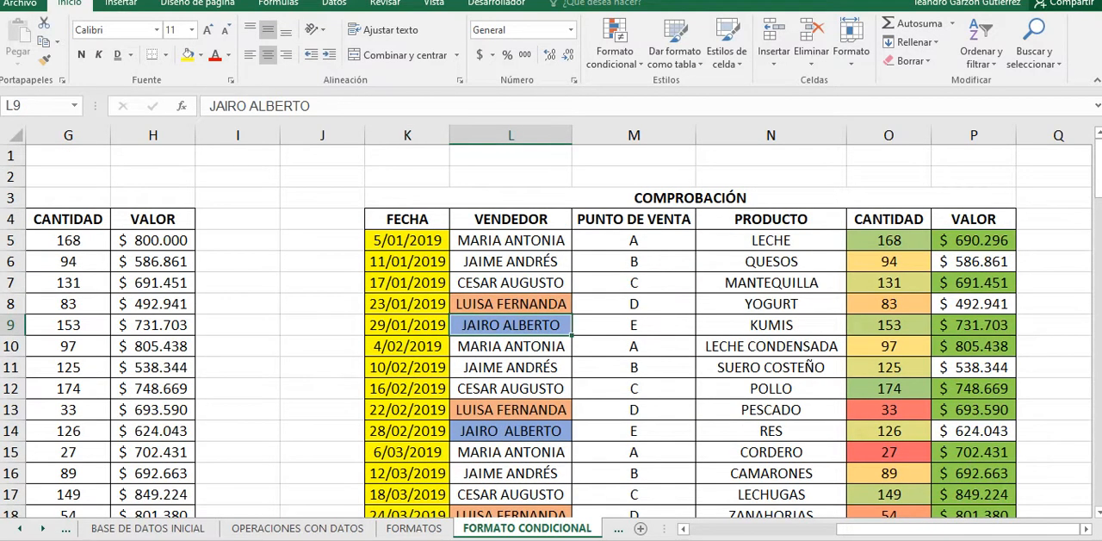
Step: Examine the colour-scaled CANTIDAD column of the COMPROBACIÓN table, and look through the rows of the unformatted sales table
left_click_drag(889, 261, 889, 473)
scroll(889, 473, "down", 2)
scroll(888, 409, "up", 2)
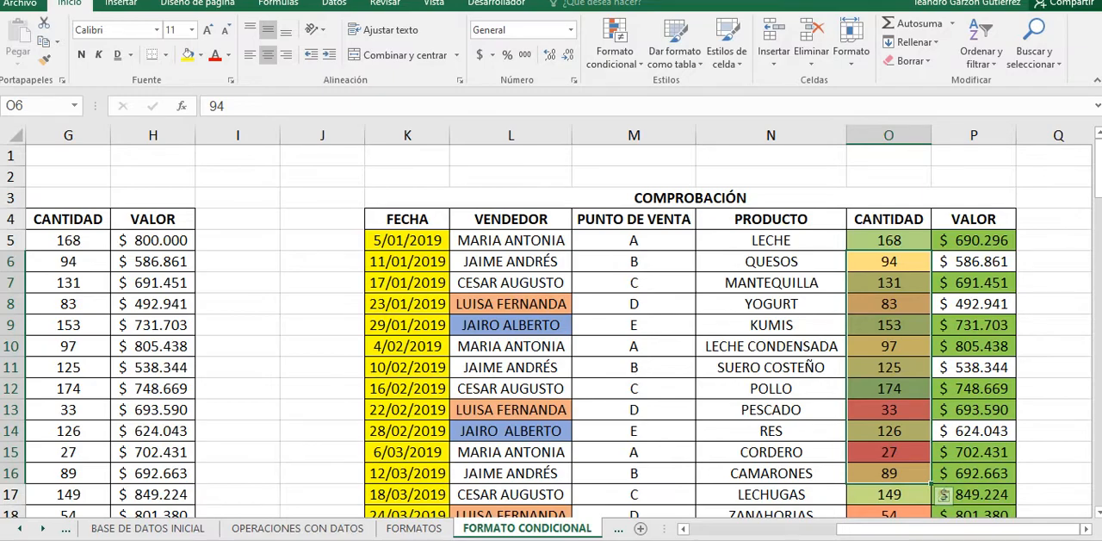
scroll(551, 331, "down", 3)
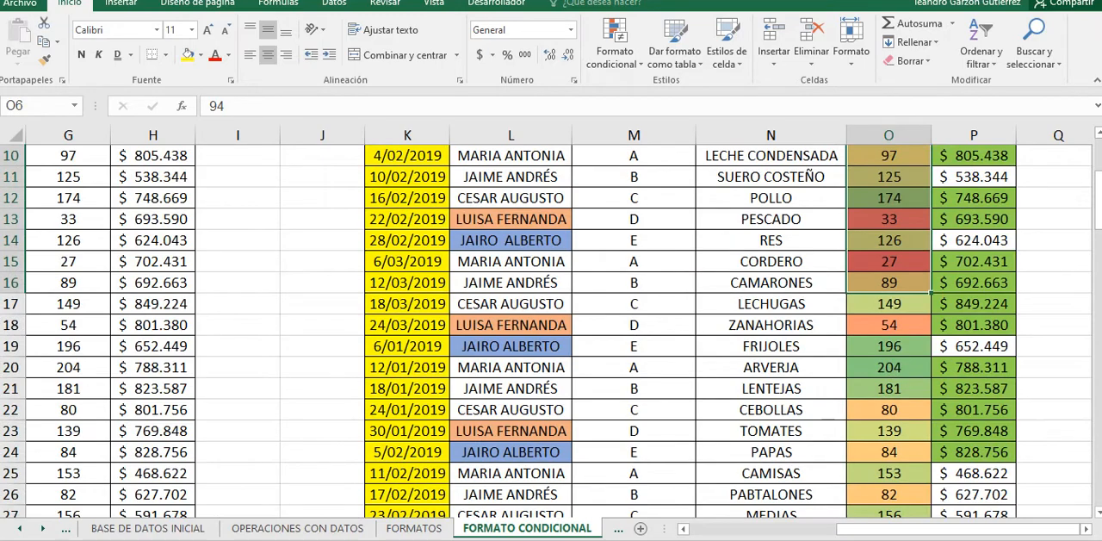
scroll(551, 330, "up", 3)
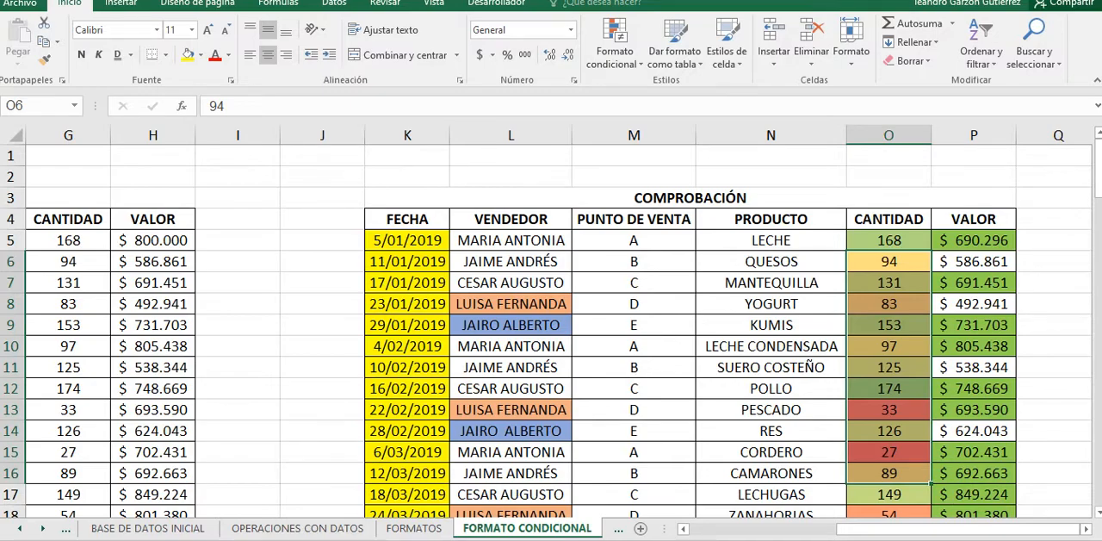
left_click_drag(943, 528, 795, 529)
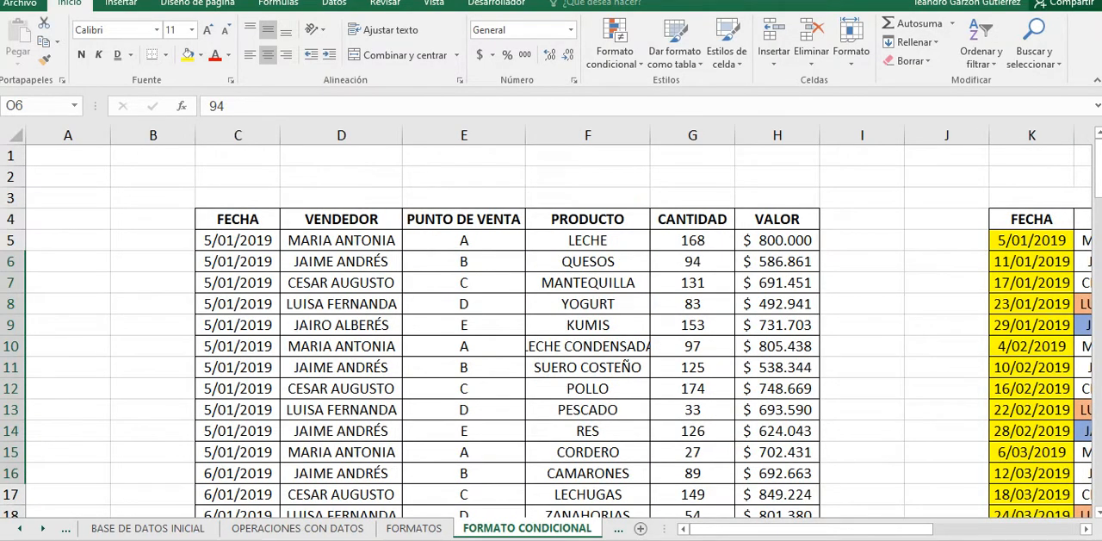
scroll(551, 330, "down", 8)
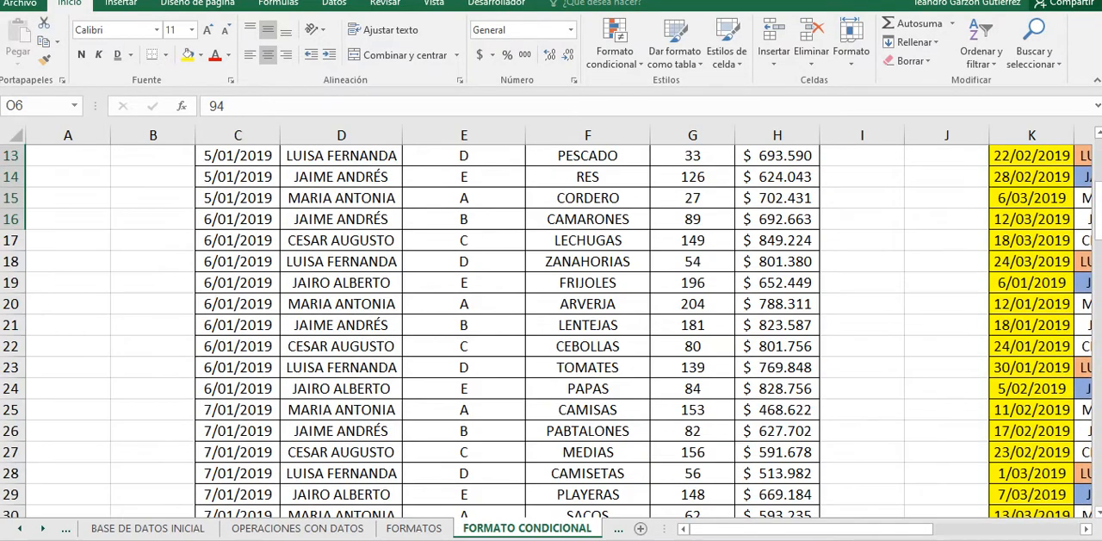
scroll(551, 331, "down", 2)
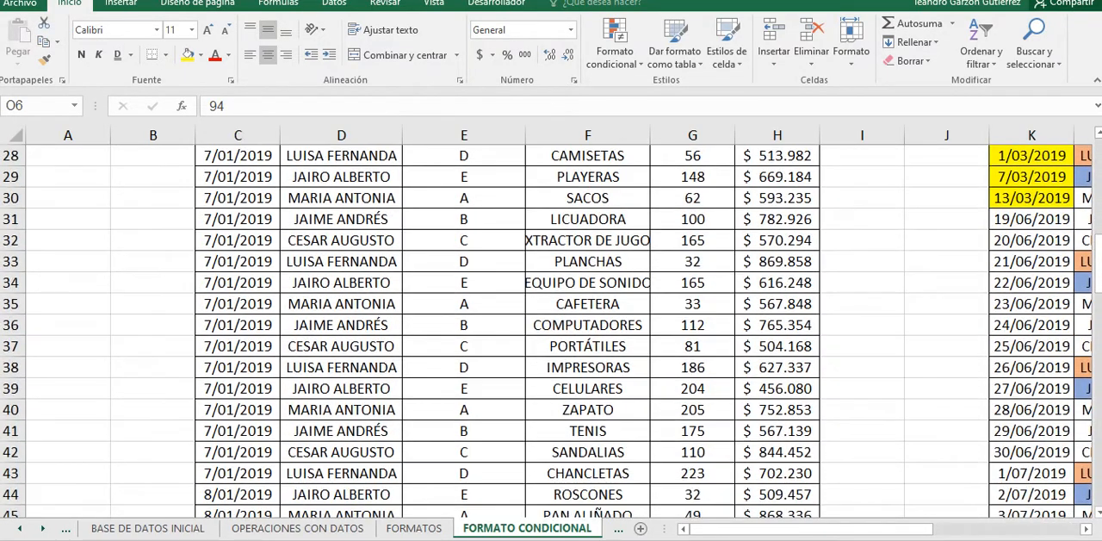
scroll(551, 331, "up", 10)
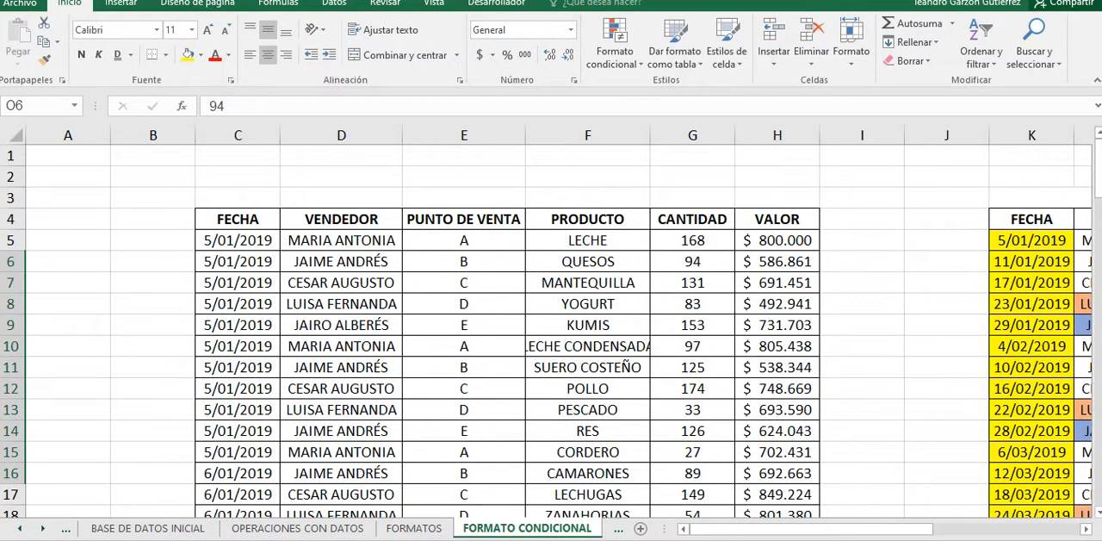
Step: Fill the first VENDEDOR cell, D5, with a light pink chosen from the standard colours of the full colour palette
left_click(341, 240)
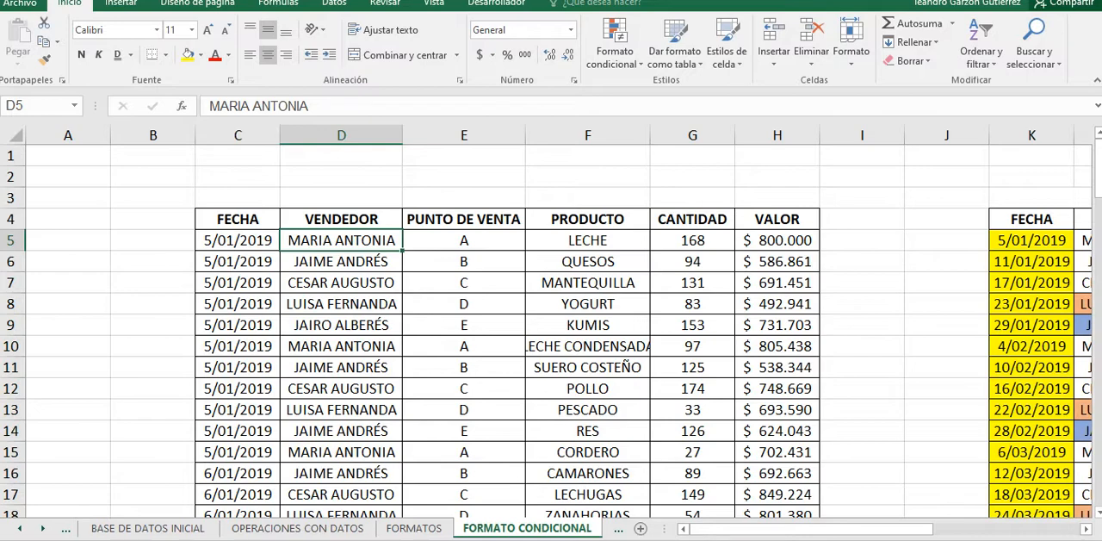
left_click(340, 282)
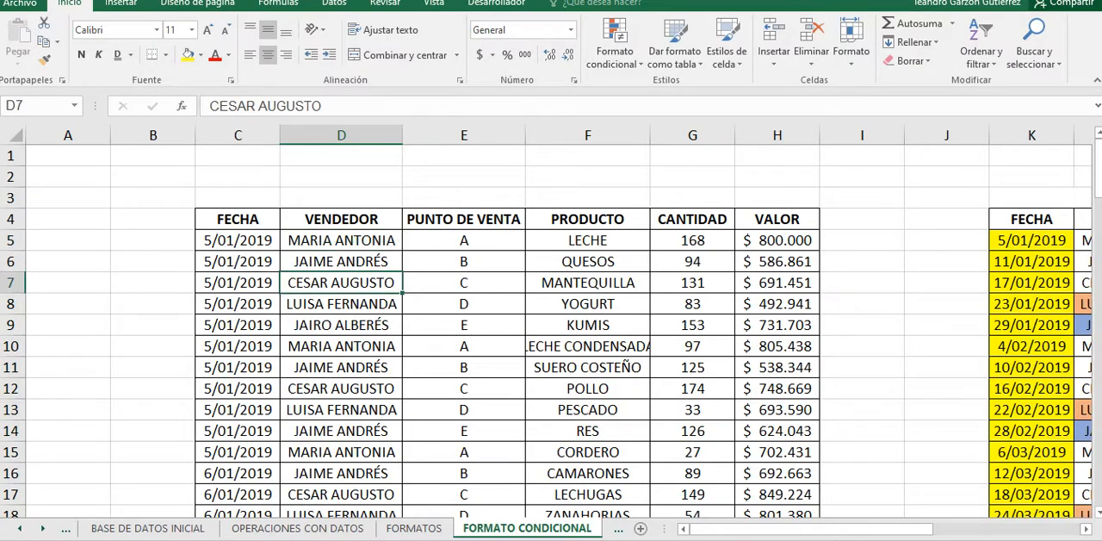
left_click(341, 240)
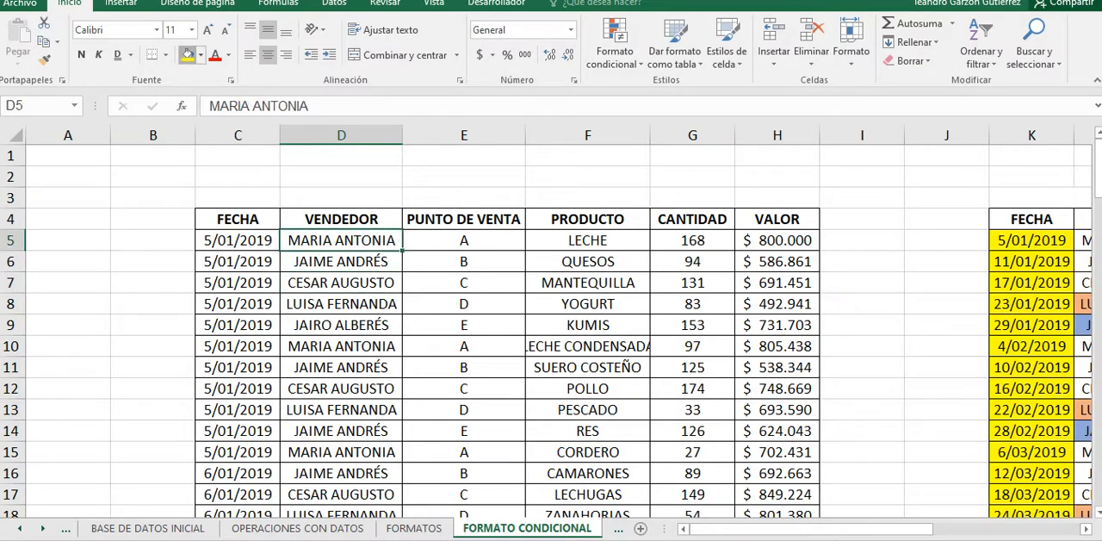
left_click(188, 56)
left_click(200, 55)
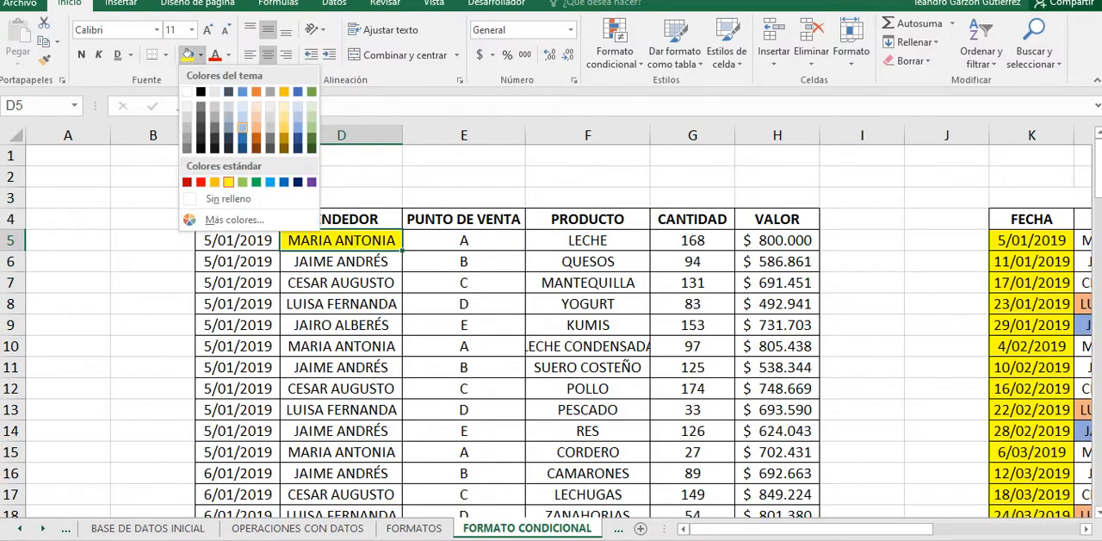
left_click(198, 219)
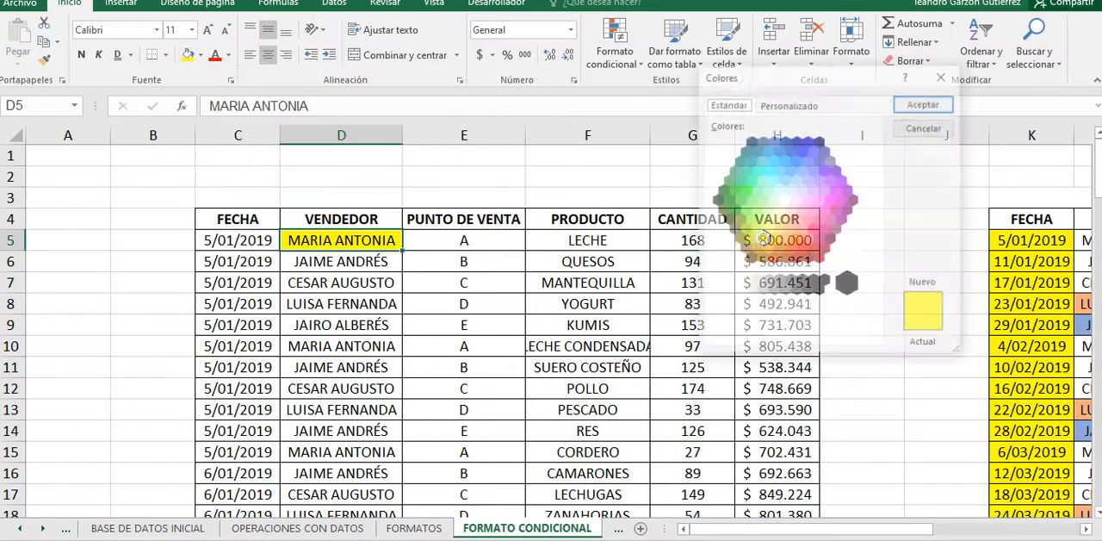
left_click(802, 209)
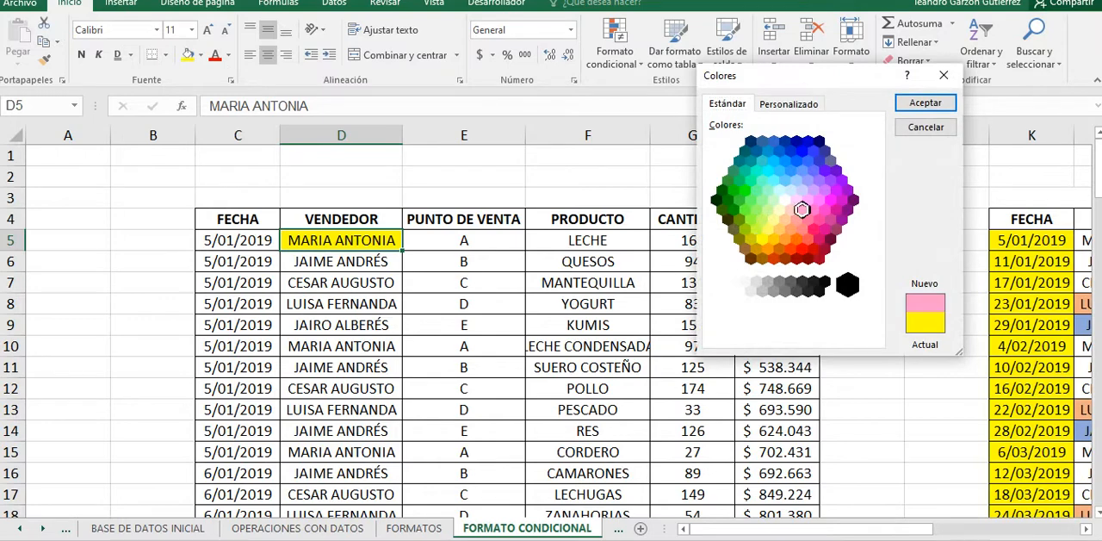
left_click(925, 103)
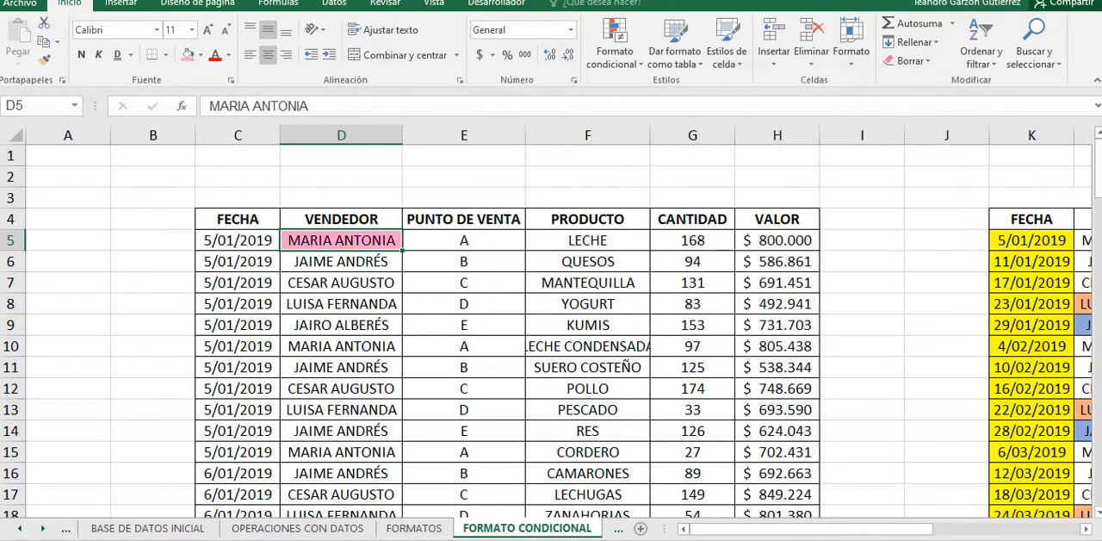
Step: Fill the third VENDEDOR cell, D7, with the standard blue (Azul)
key("Down")
key("Down")
key("Down")
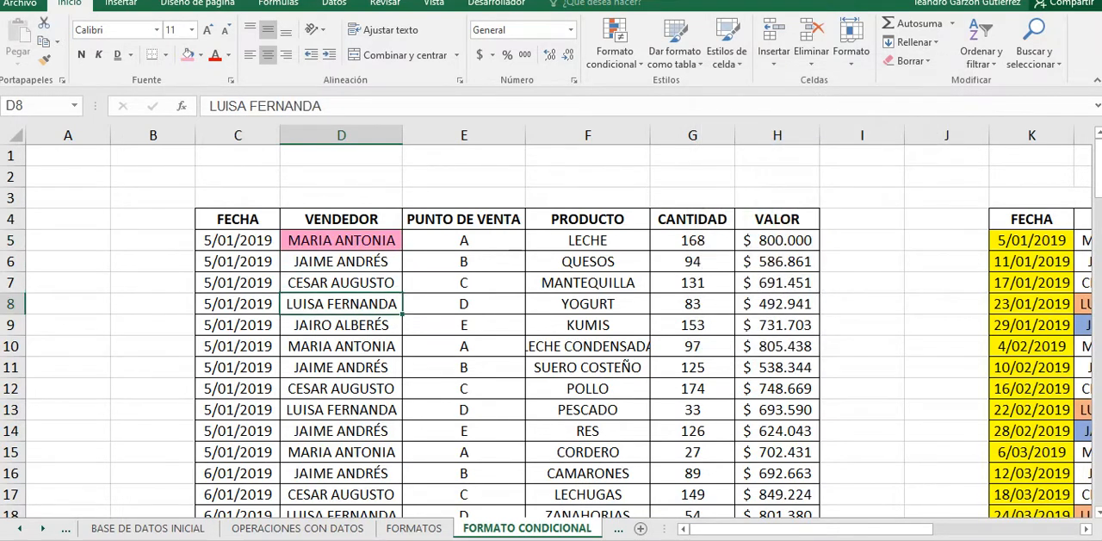
key("Up")
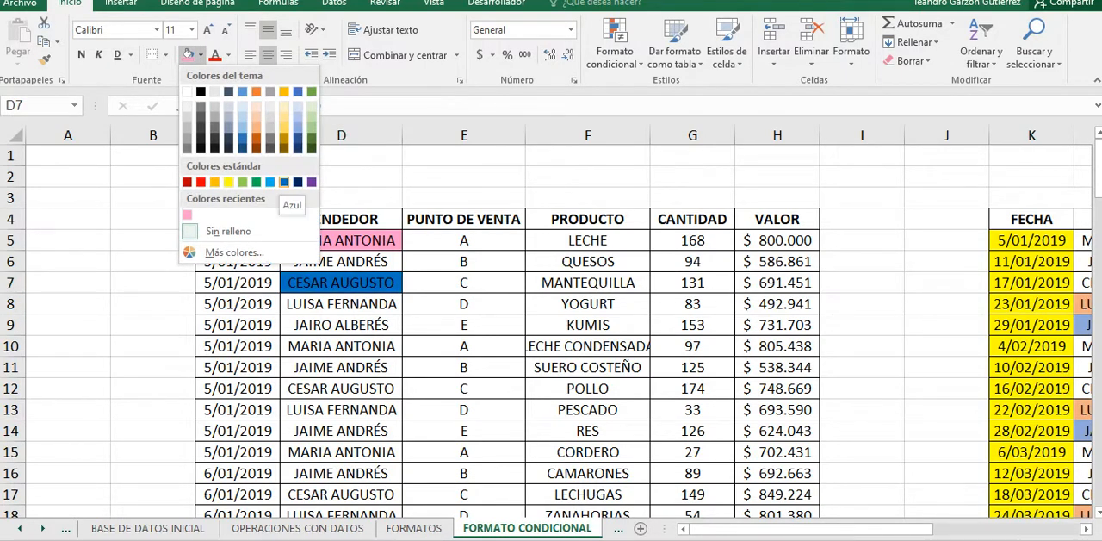
left_click(284, 182)
key("Down")
key("Down")
left_click(341, 282)
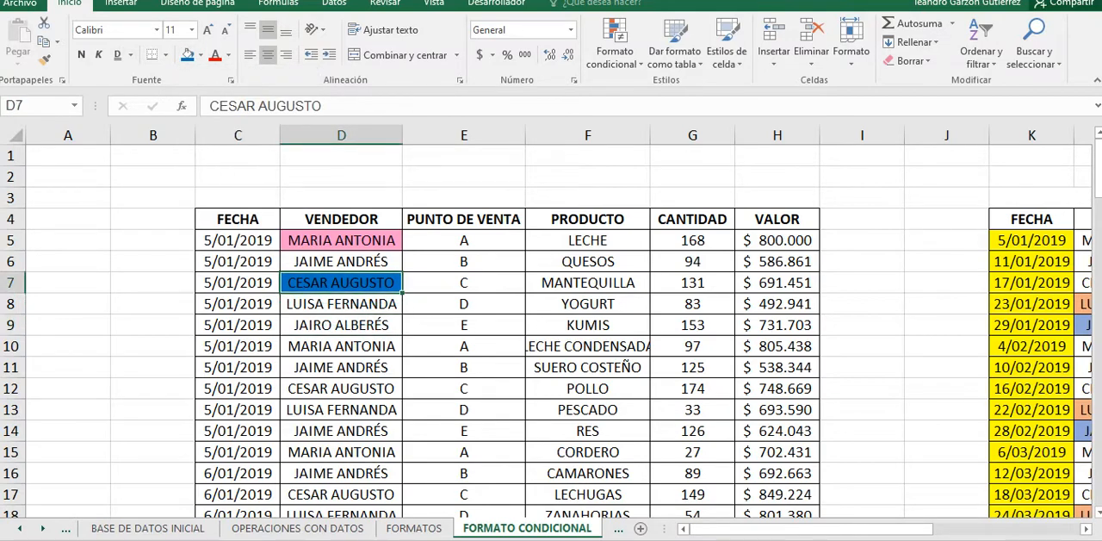
Step: Compare the manually coloured VENDEDOR cells D5 and D7 with the unfilled vendor cells around and below them
key("Down")
key("Down")
key("Up")
key("Up")
key("Up")
key("Up")
key("Down")
key("Down")
key("Down")
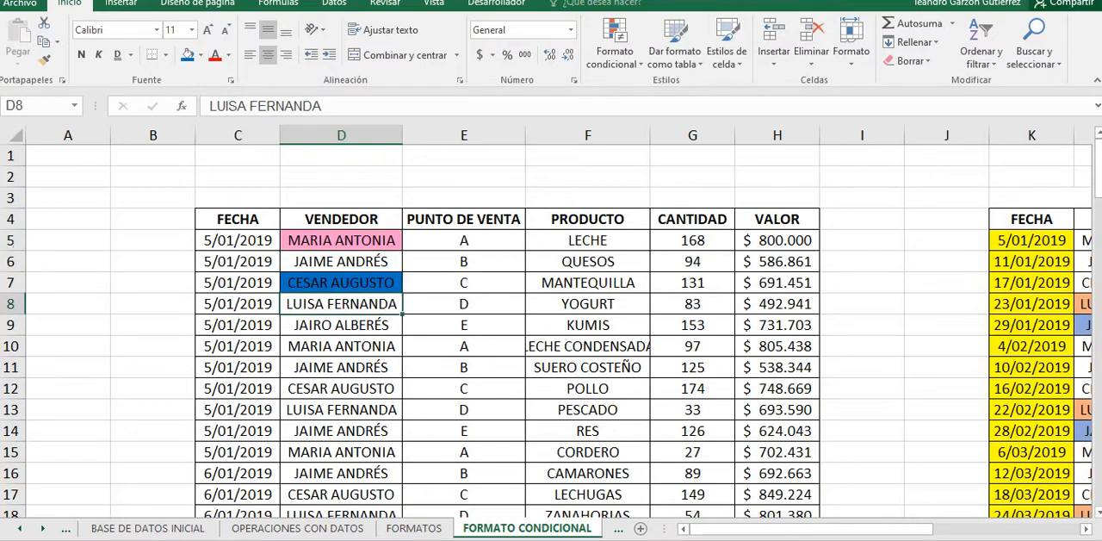
left_click_drag(341, 240, 341, 283)
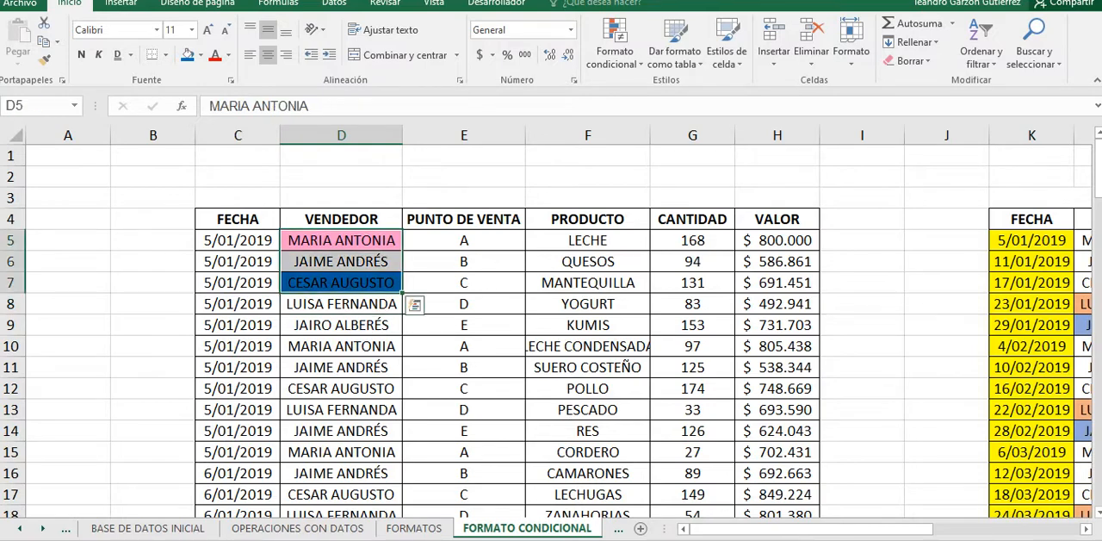
left_click(341, 282)
left_click(341, 241)
left_click(341, 282)
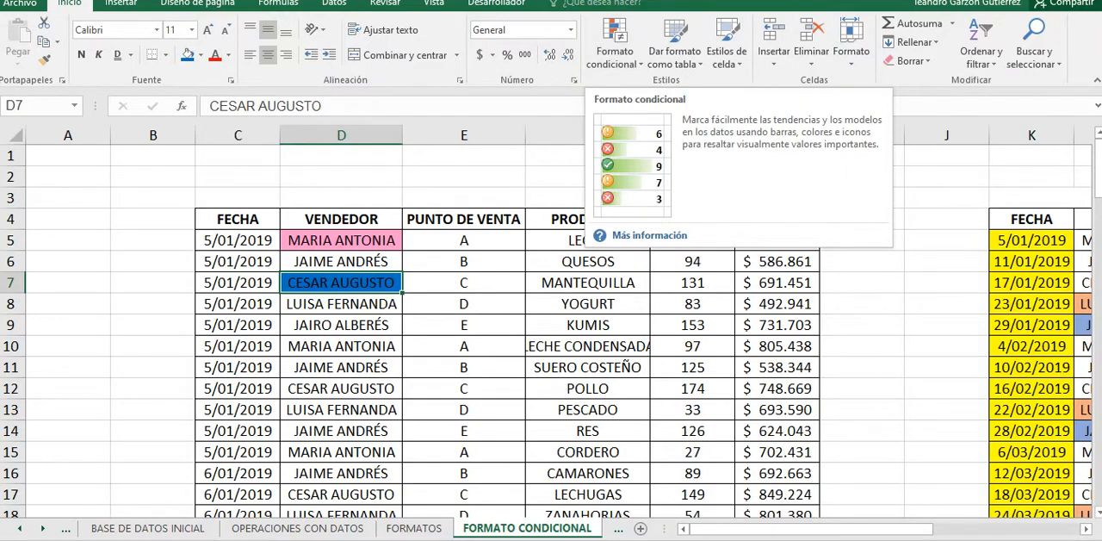
left_click_drag(341, 388, 341, 410)
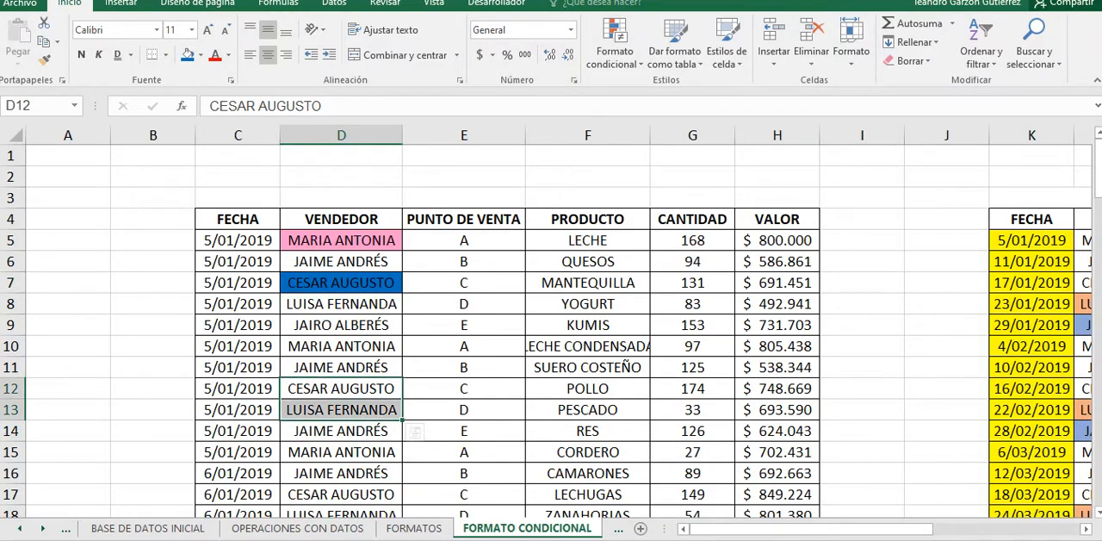
Step: Remove the fill colour from the VENDEDOR cells D5 to D7
left_click(341, 241)
left_click_drag(341, 282, 341, 240)
left_click(200, 54)
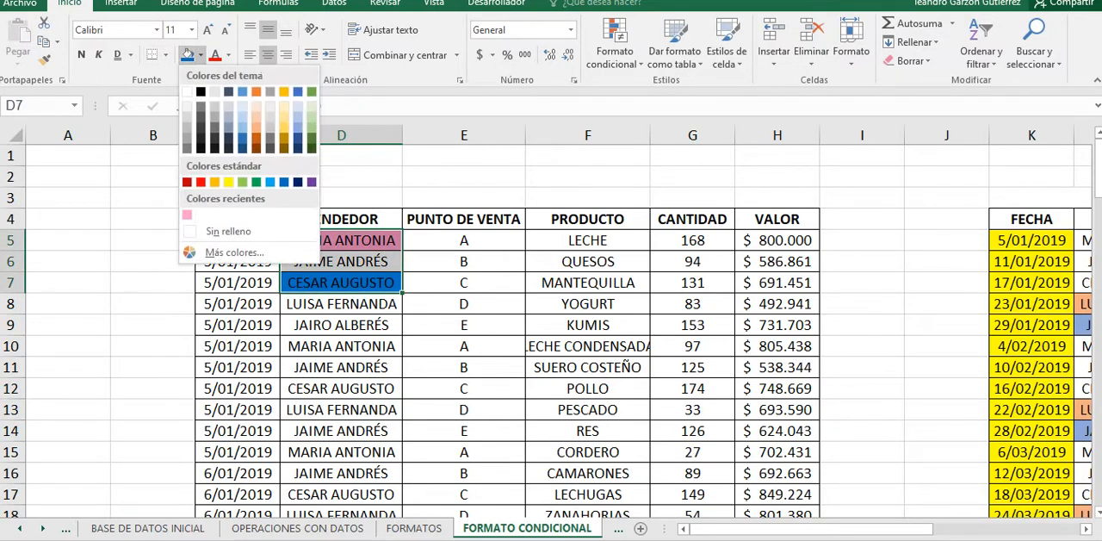
left_click(206, 295)
left_click(341, 304)
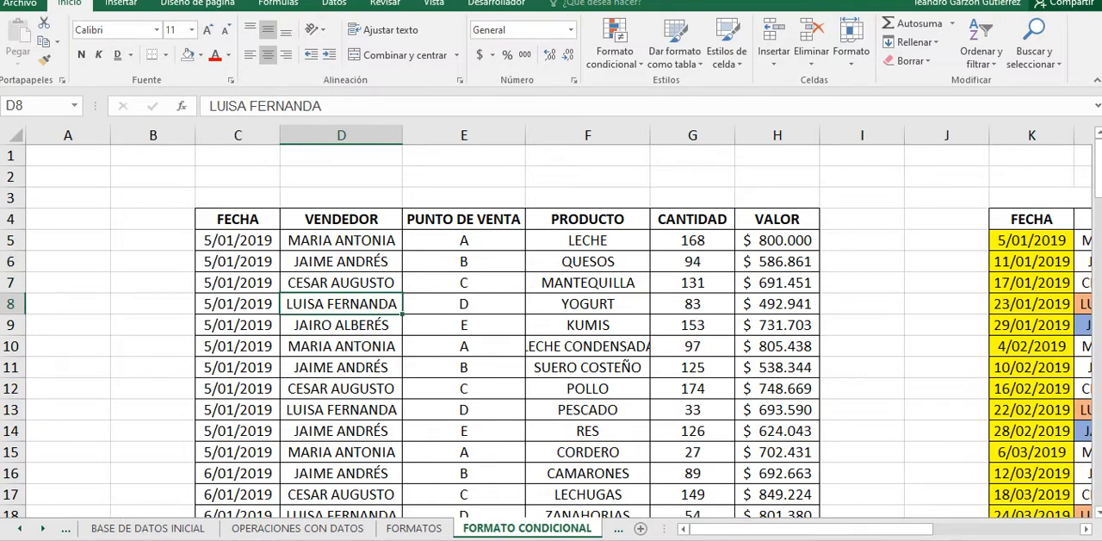
Step: Start a new conditional formatting rule for the VENDEDOR data from D5 down, using the conditional formatting rules manager
left_click(341, 240)
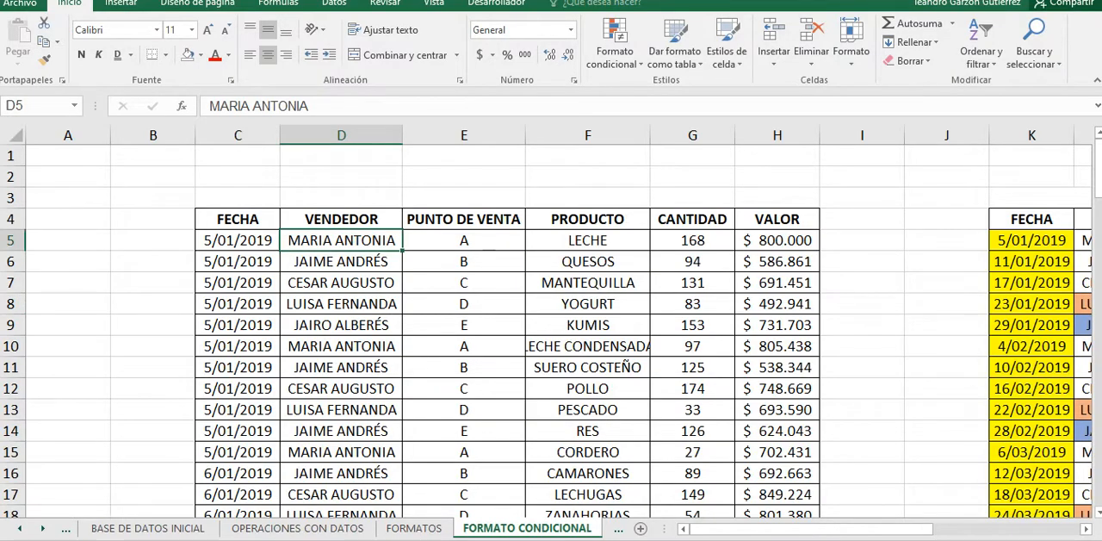
left_click_drag(341, 240, 400, 513)
scroll(401, 513, "up", 12)
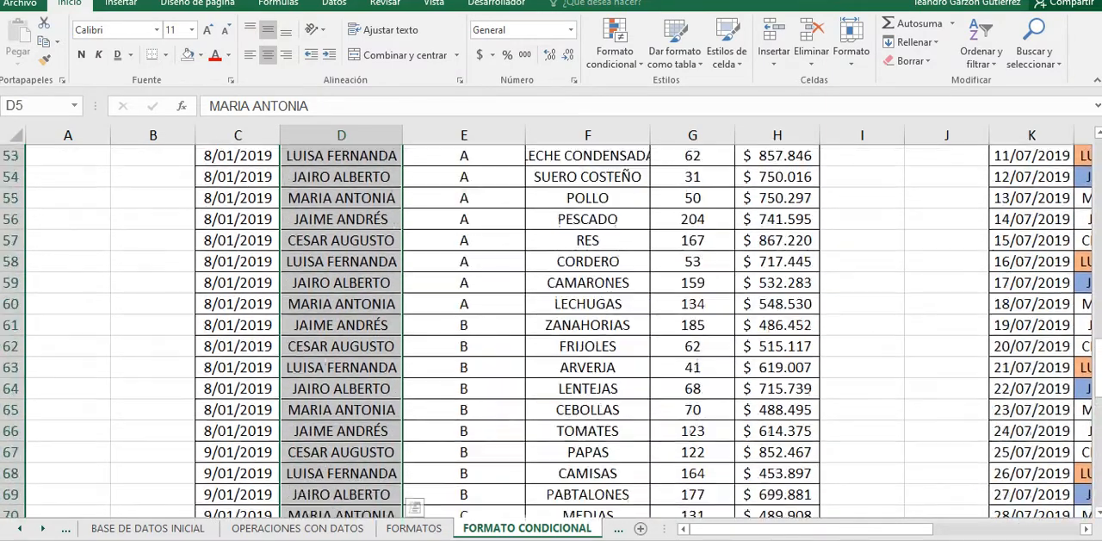
scroll(551, 336, "up", 17)
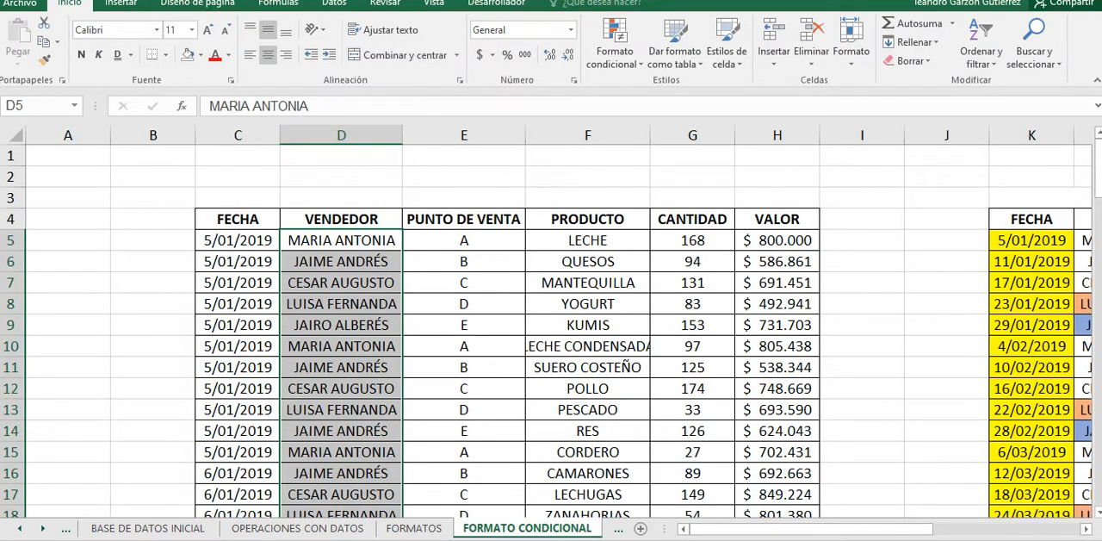
left_click(615, 52)
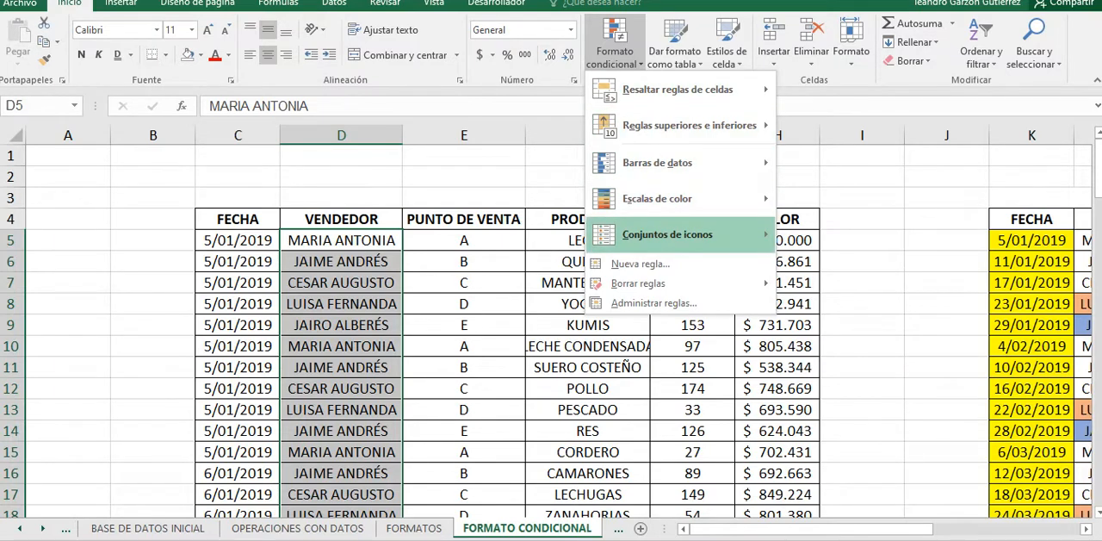
mouse_move(668, 234)
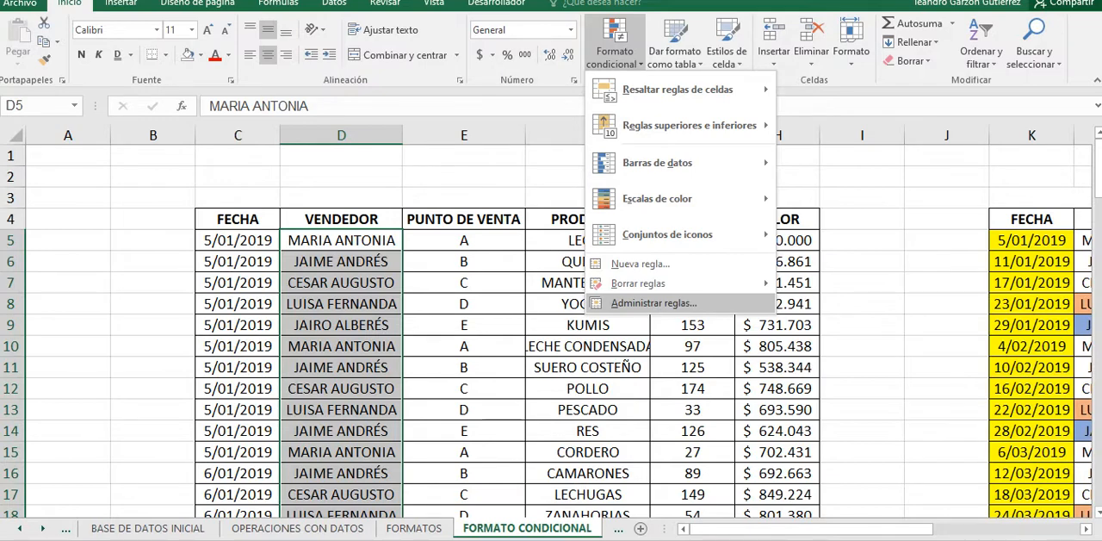
left_click(654, 303)
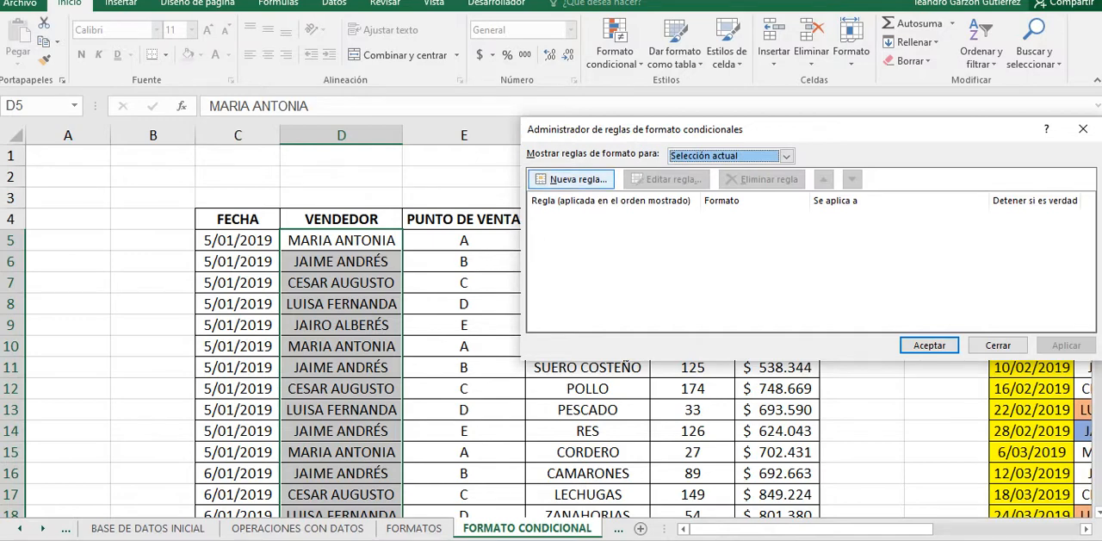
left_click_drag(689, 129, 737, 251)
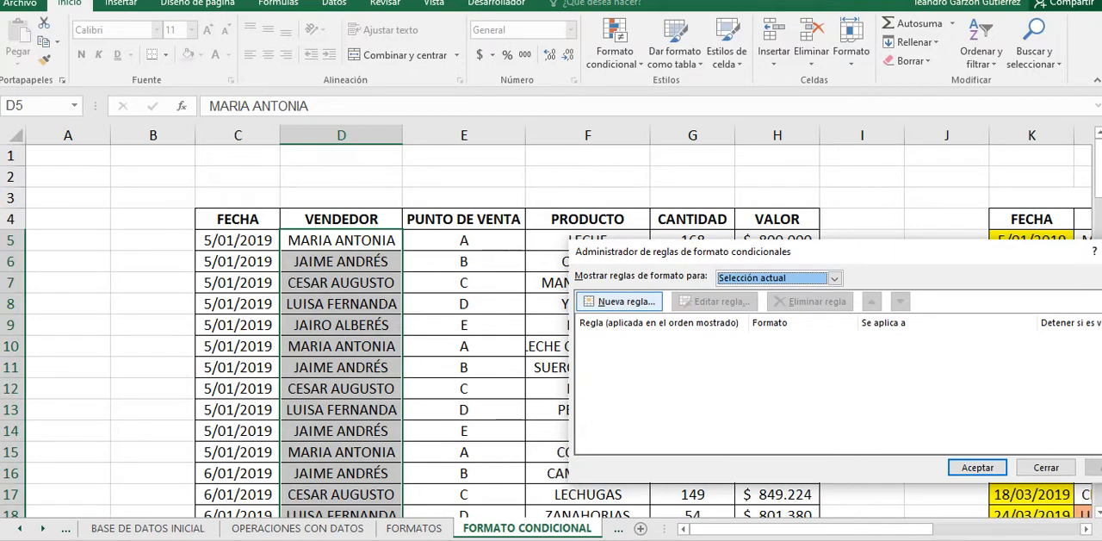
left_click(620, 302)
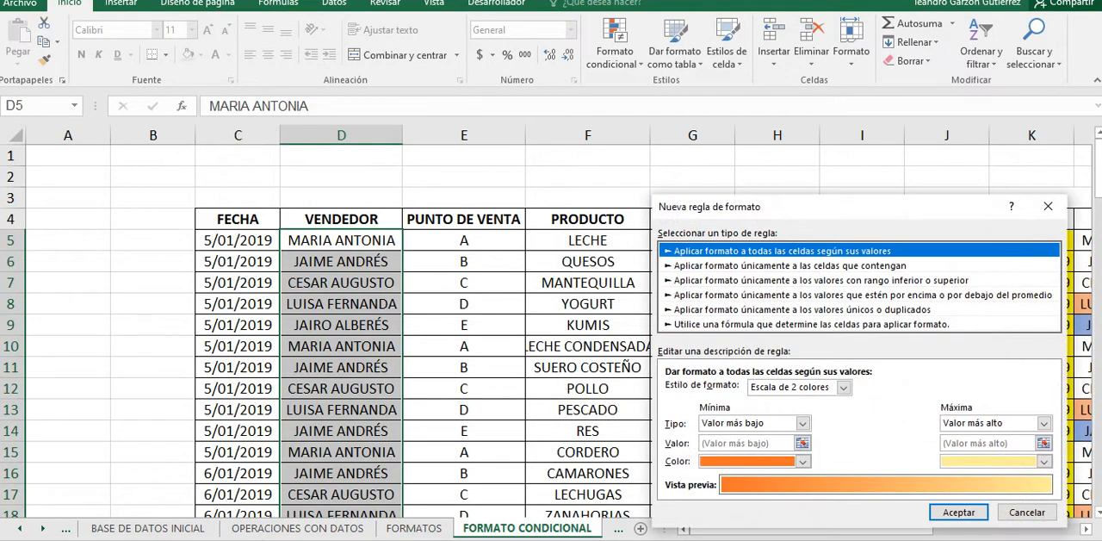
left_click_drag(852, 207, 765, 131)
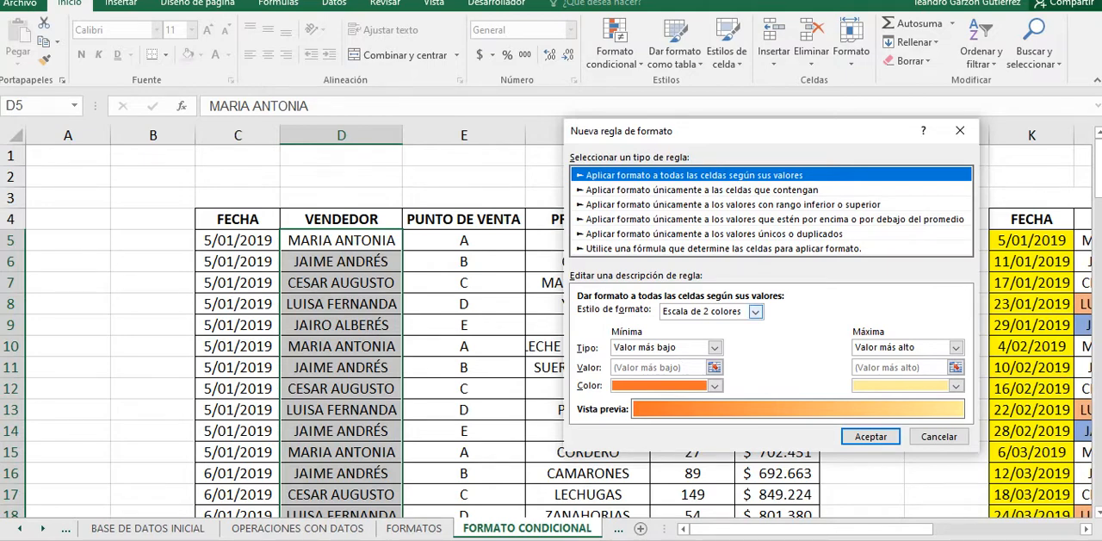
Step: Preview the Escala de 3 colores style, and set the rule type to Aplicar formato únicamente a las celdas que contengan
left_click(755, 310)
left_click(693, 336)
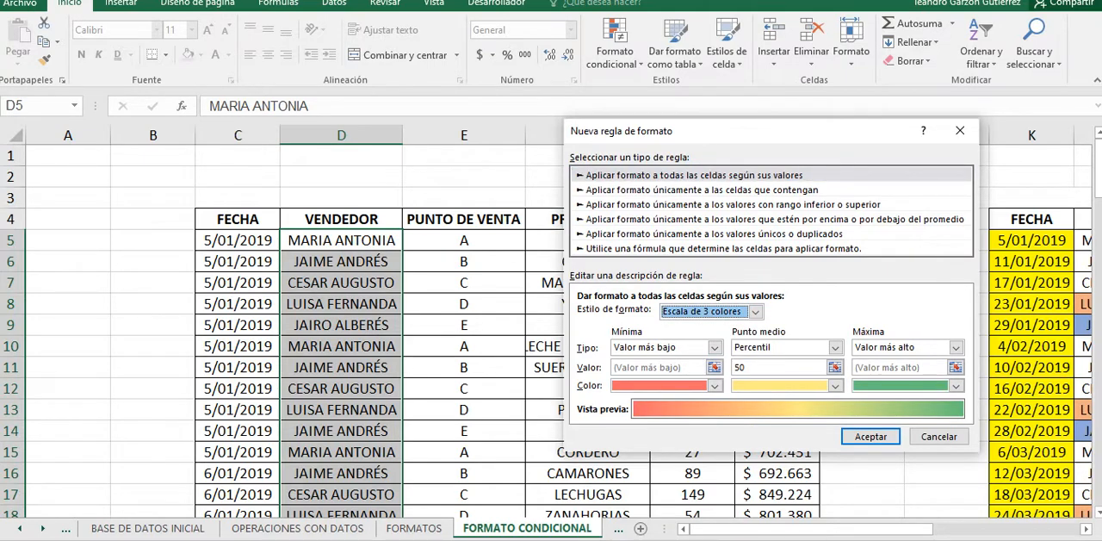
left_click(732, 205)
left_click(723, 190)
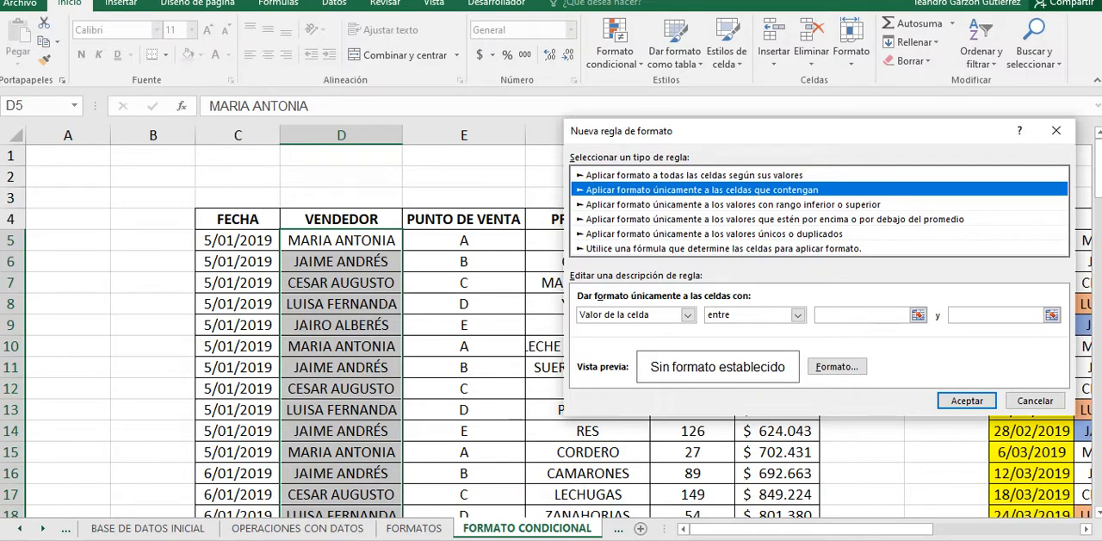
Step: Examine the rule's Fechas and Texto específico conditions, including the comparison options offered for specific text
left_click(688, 314)
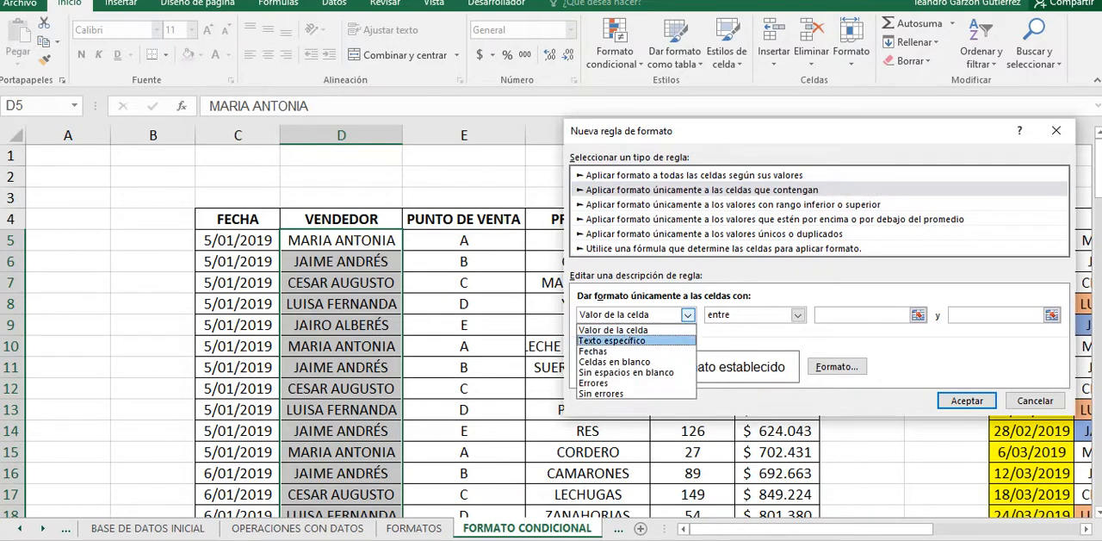
left_click(636, 351)
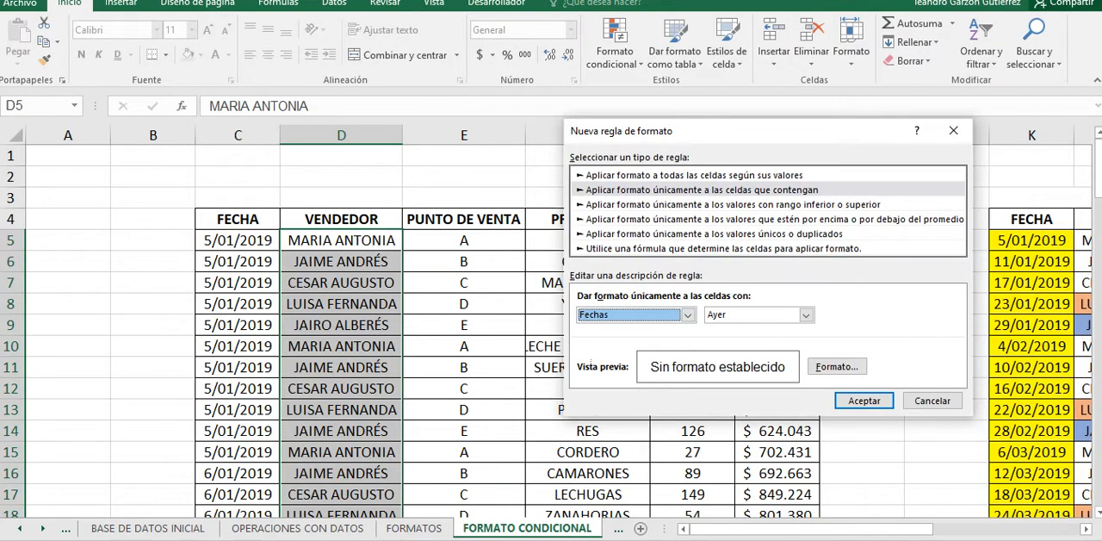
left_click(687, 315)
left_click(611, 340)
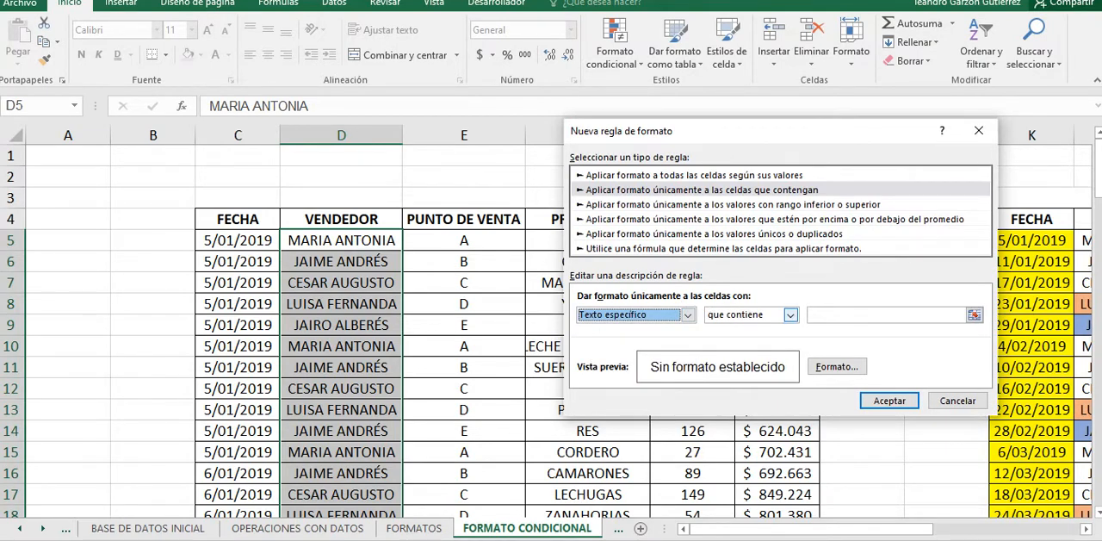
left_click(790, 315)
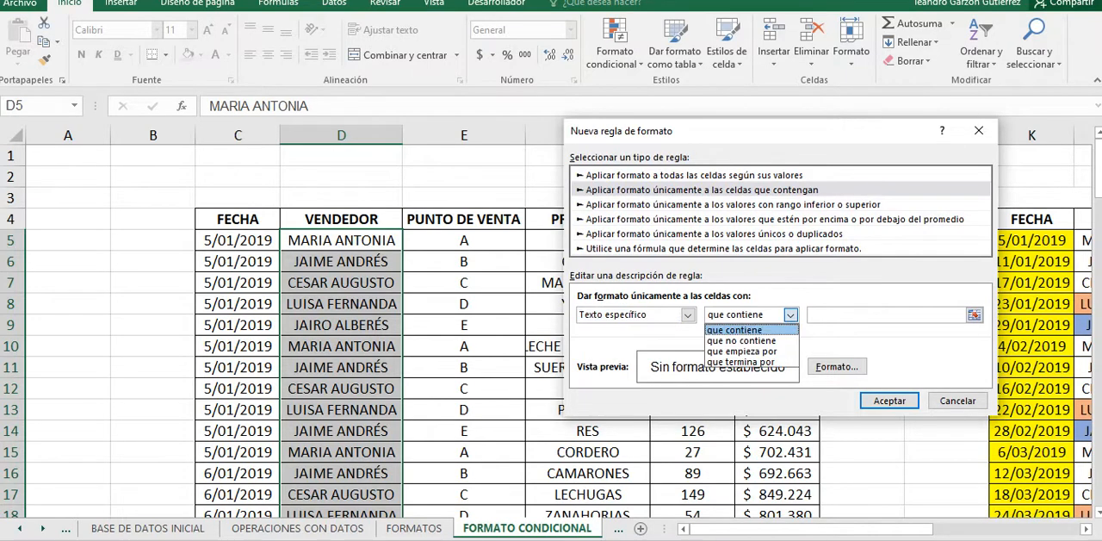
left_click(789, 315)
Step: Revisit the Fechas condition, and examine the Valor de la celda condition with its list of comparison operators
left_click(687, 315)
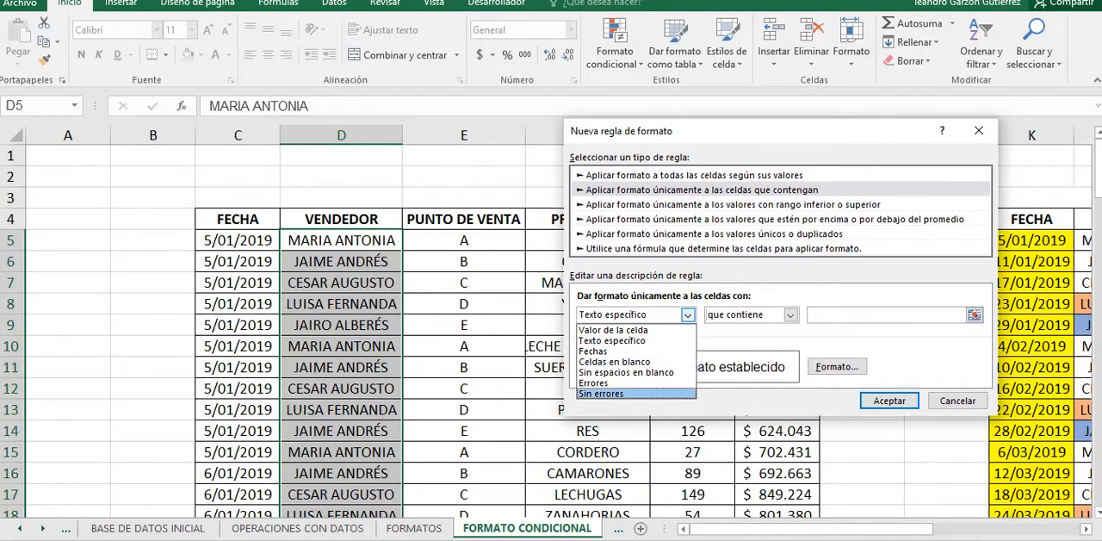
left_click(595, 351)
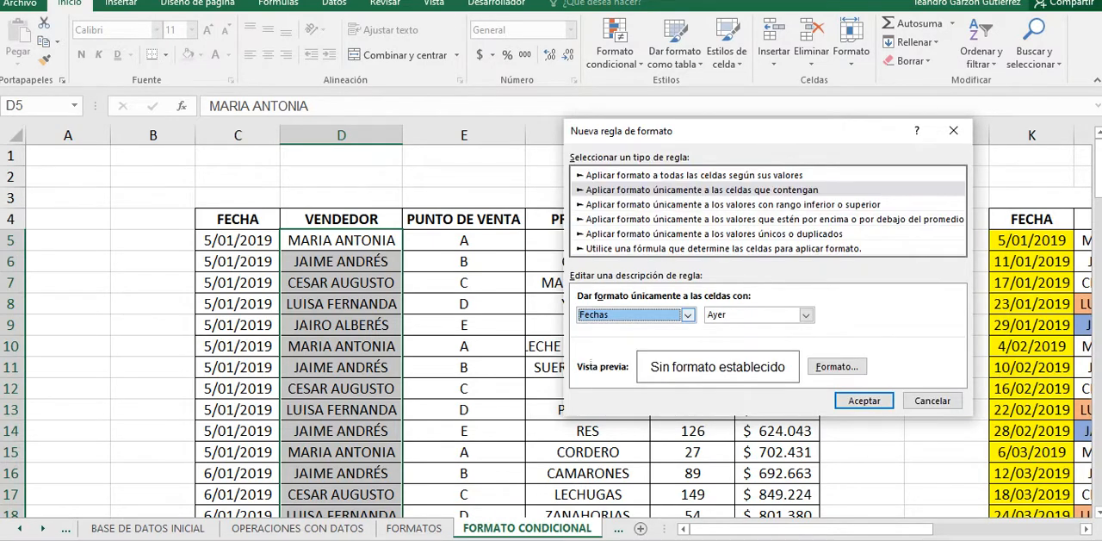
left_click(688, 315)
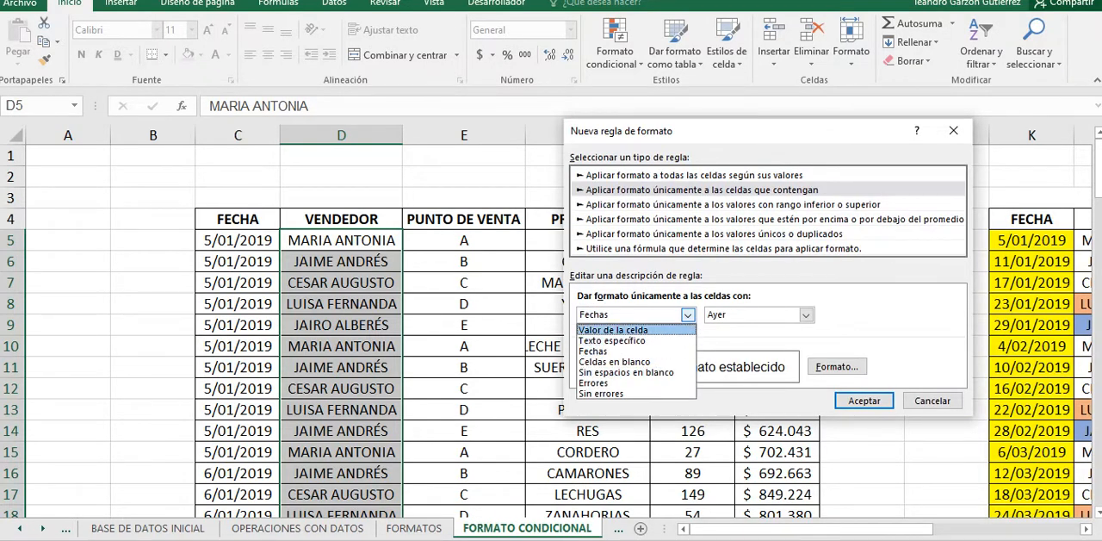
left_click(613, 330)
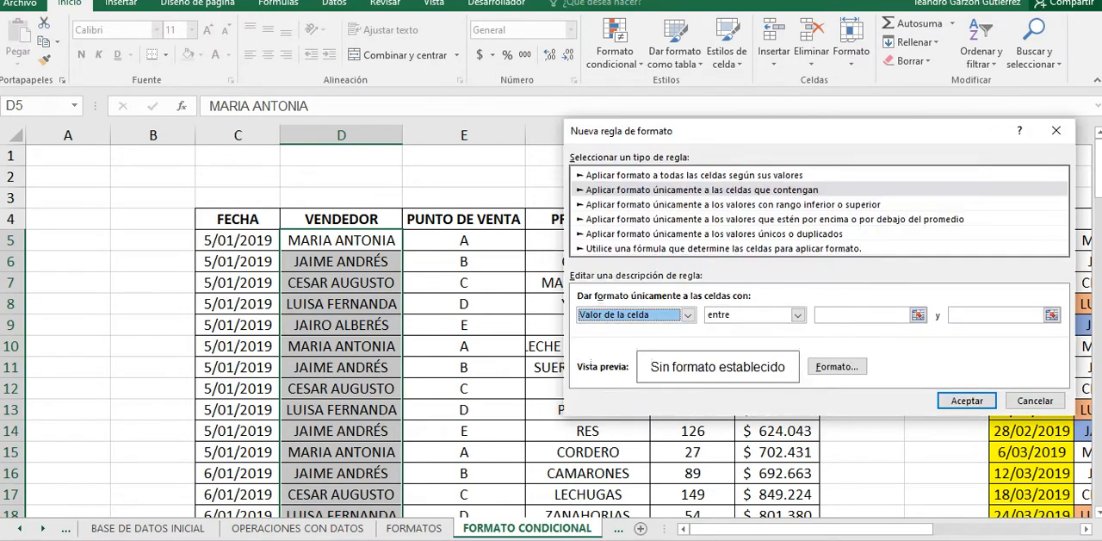
left_click(688, 315)
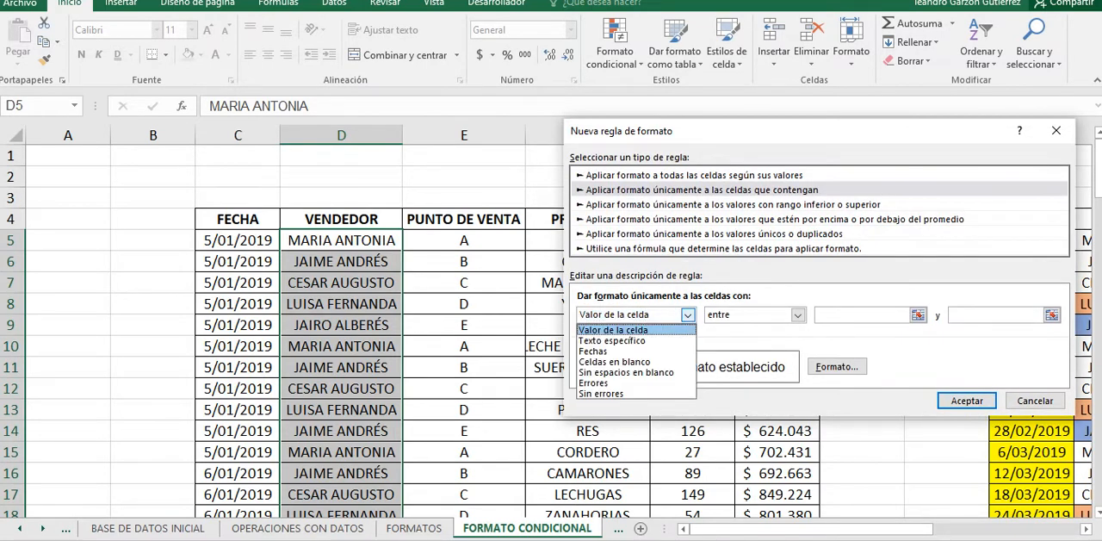
left_click(613, 330)
left_click(797, 315)
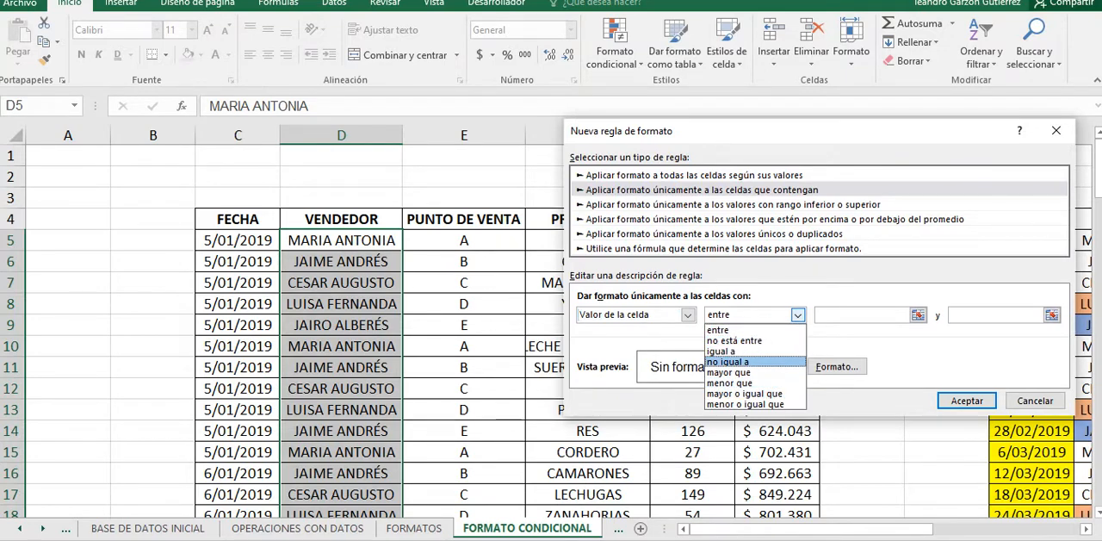
left_click(687, 314)
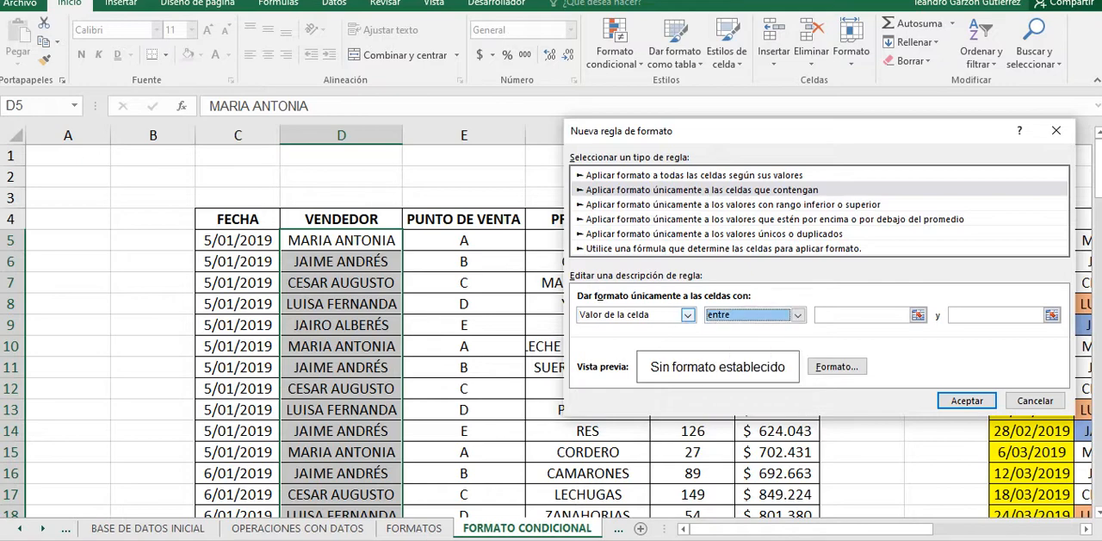
Step: Examine the rule's Fechas, Celdas en blanco, Sin espacios en blanco and Errores conditions
left_click(687, 314)
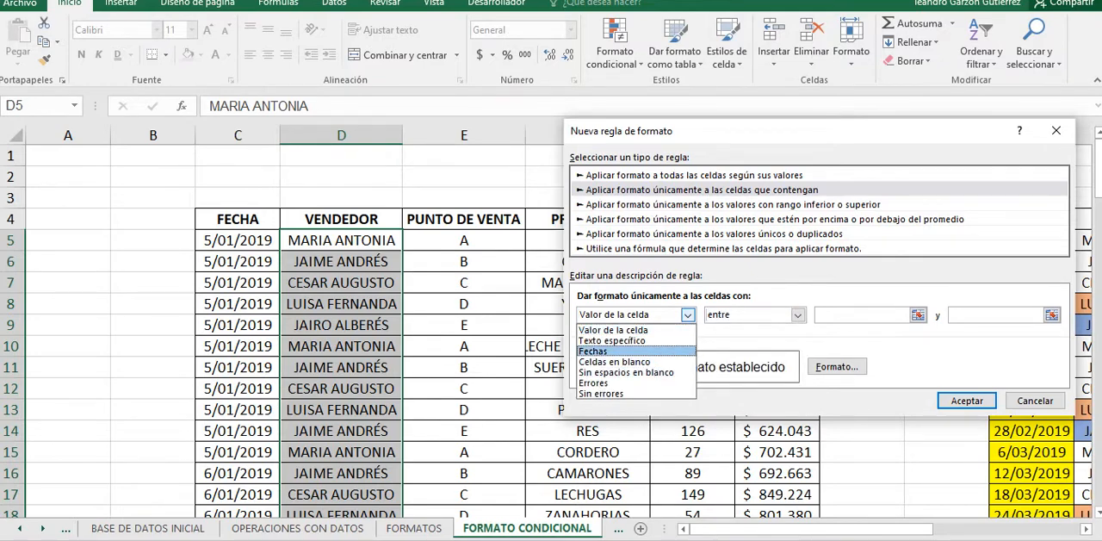
left_click(603, 352)
left_click(687, 314)
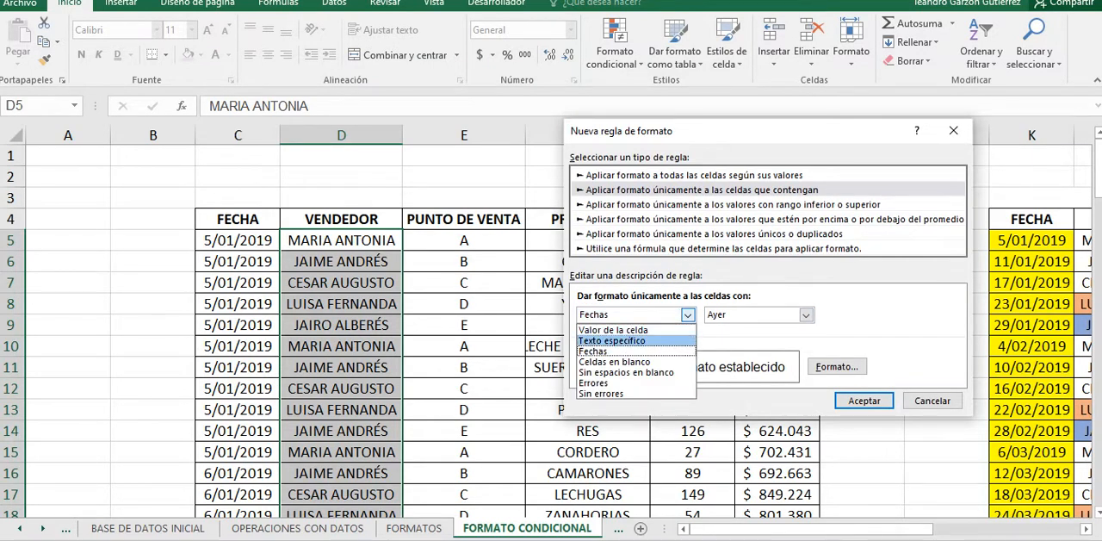
left_click(614, 361)
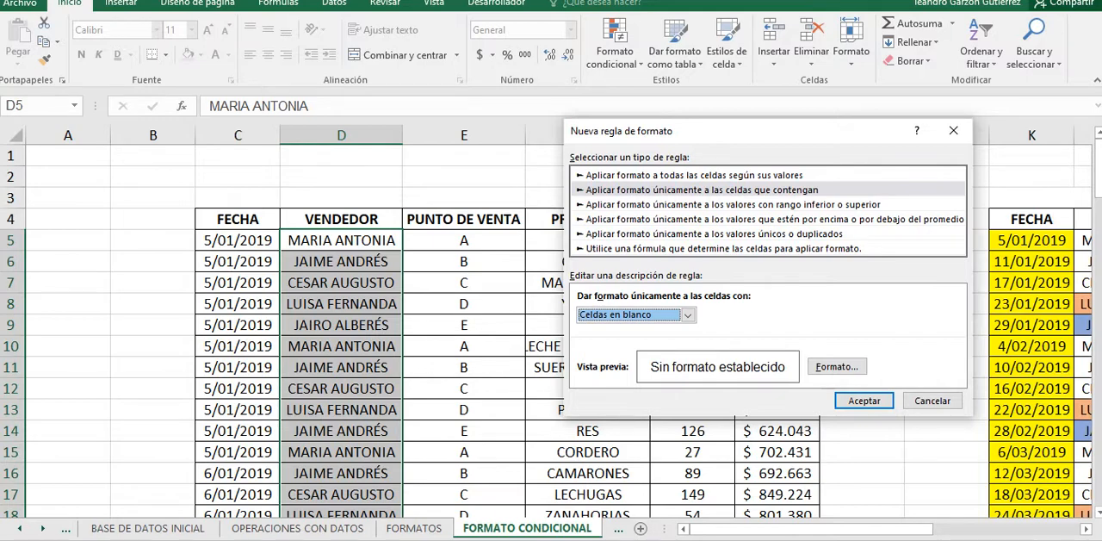
left_click(688, 315)
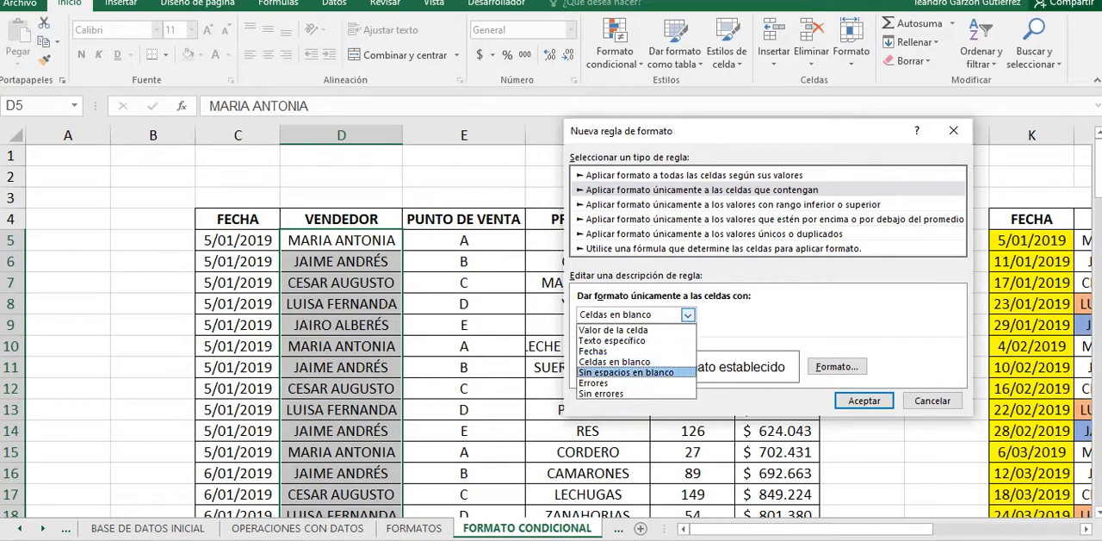
left_click(627, 372)
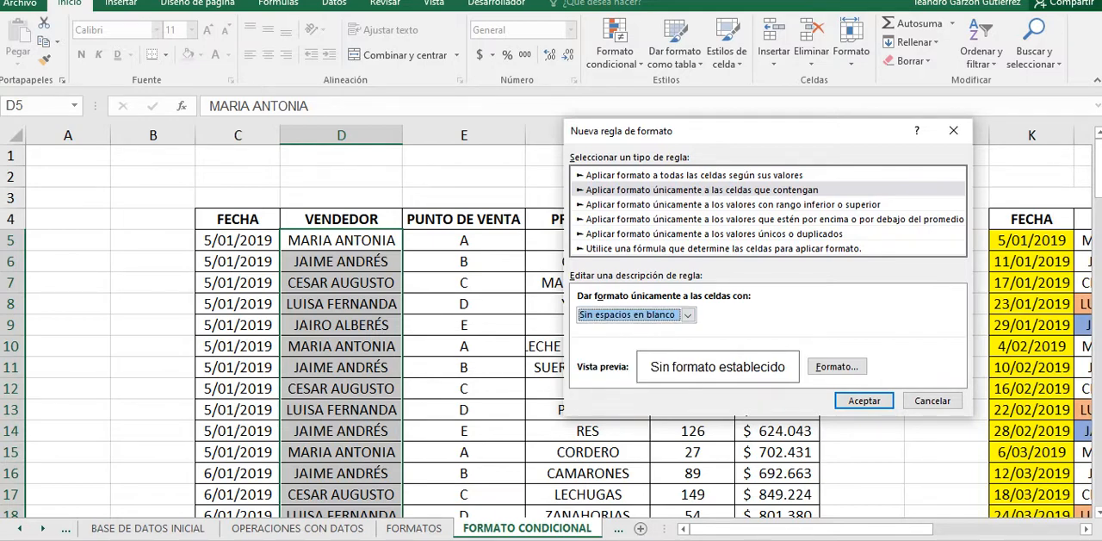
left_click(688, 315)
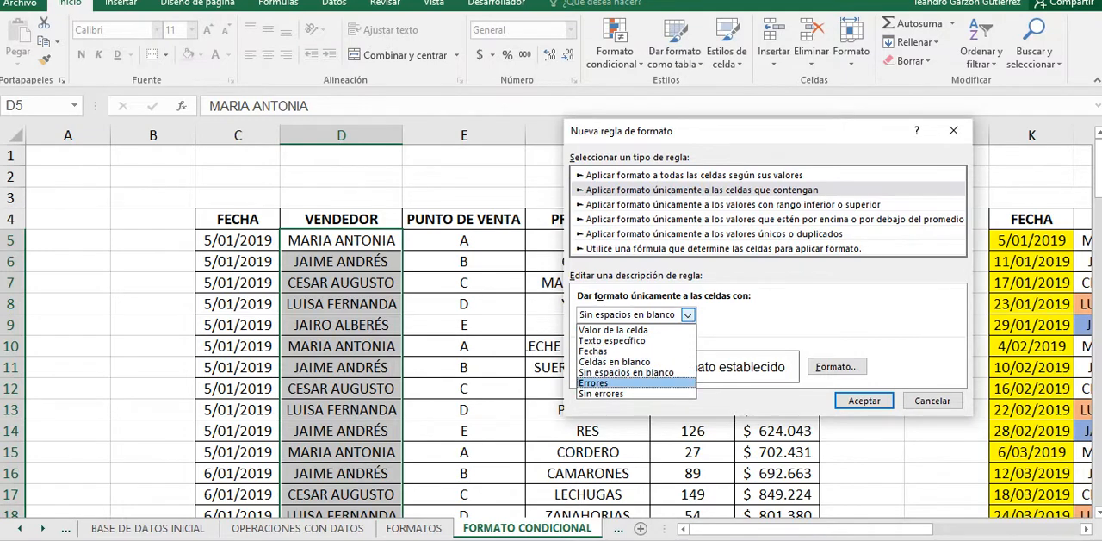
left_click(593, 382)
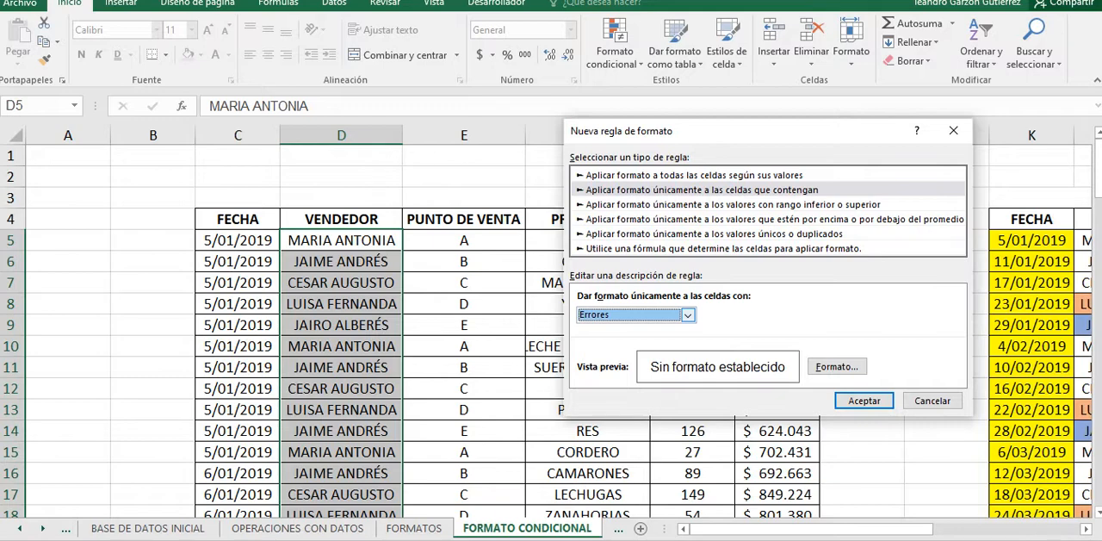
left_click(688, 315)
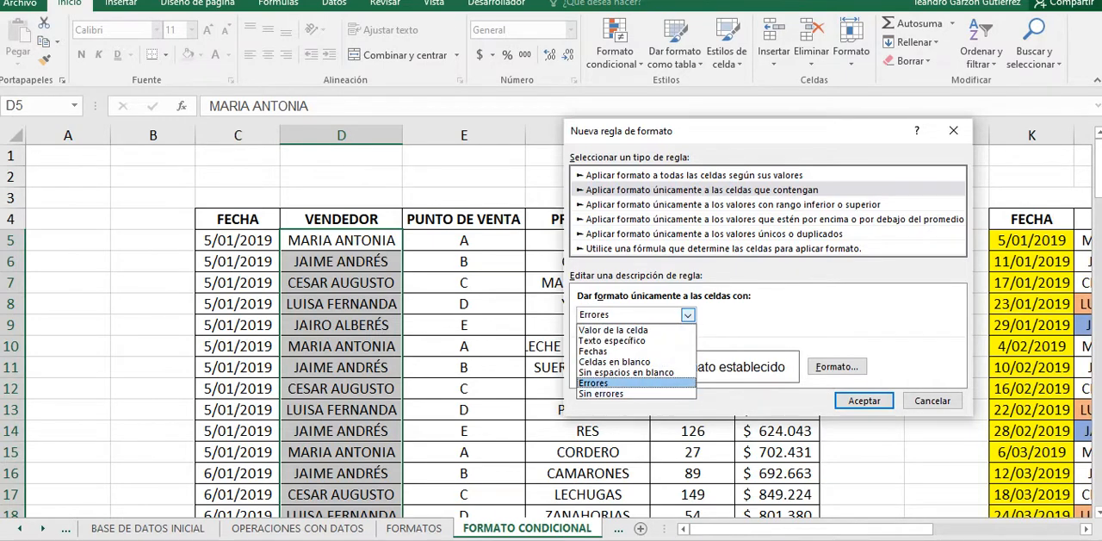
left_click(635, 383)
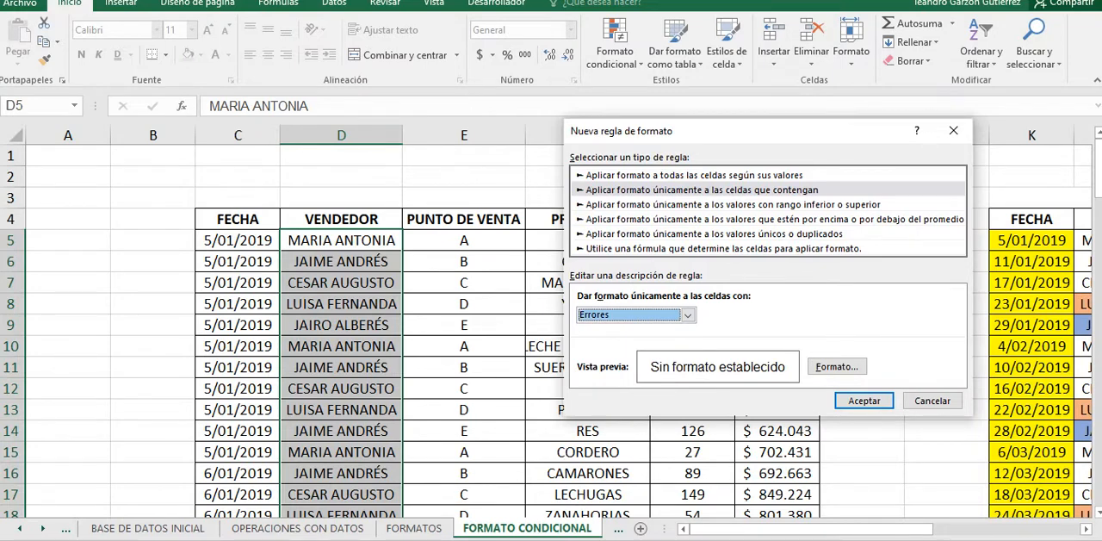
Step: Return to the Aplicar formato únicamente a las celdas que contengan rule type, and revisit its Valor de la celda condition
left_click(733, 205)
left_click(702, 189)
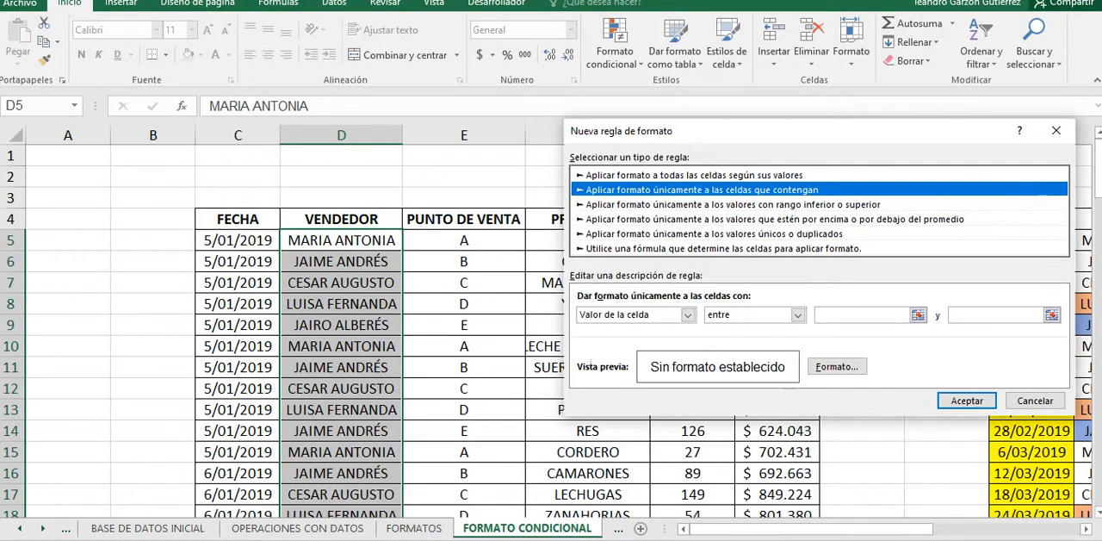
left_click(687, 314)
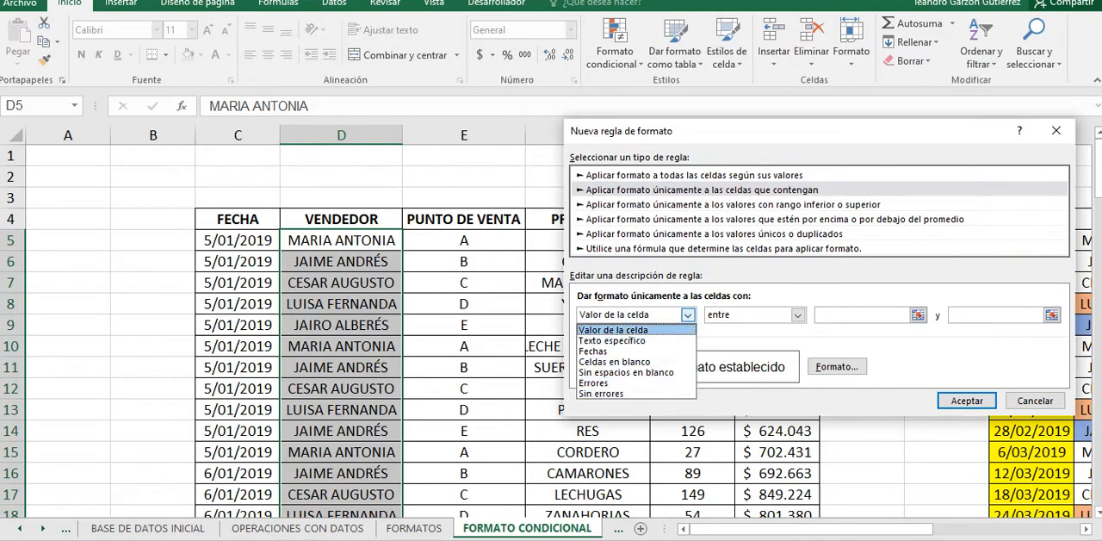
left_click(637, 330)
Step: Examine the rule type for values with an upper or lower rank, including its Superior option and rank number
left_click(733, 205)
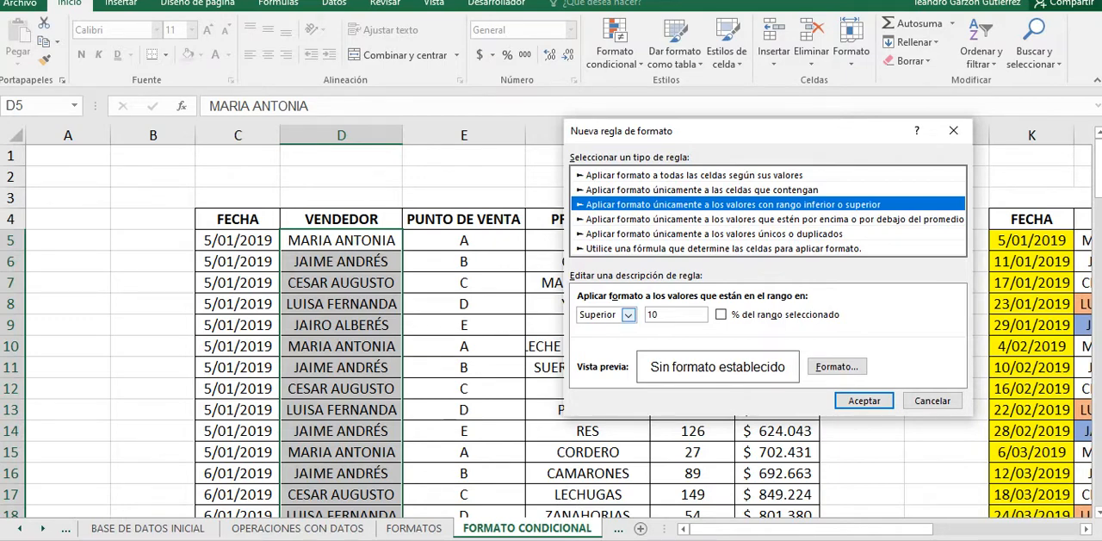
left_click(628, 315)
left_click(598, 329)
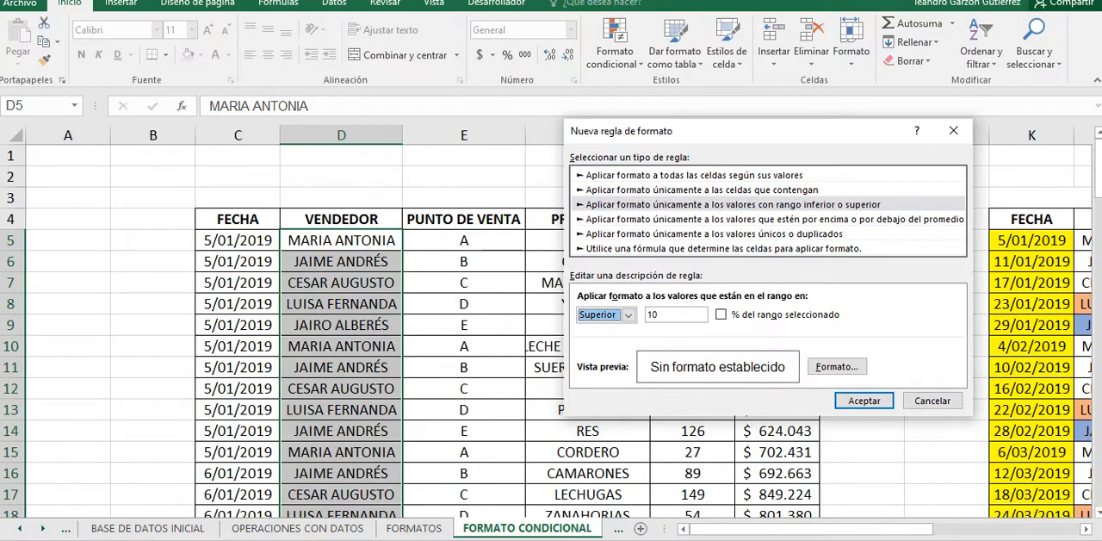
left_click(670, 315)
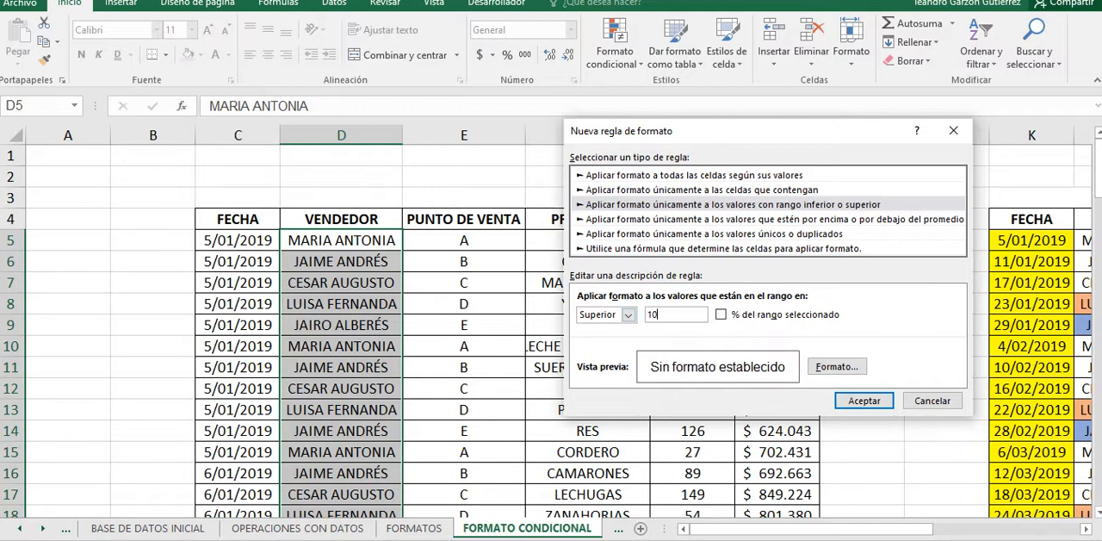
Step: Examine the rule type for values above or below the average, including its list of comparison options
left_click(766, 220)
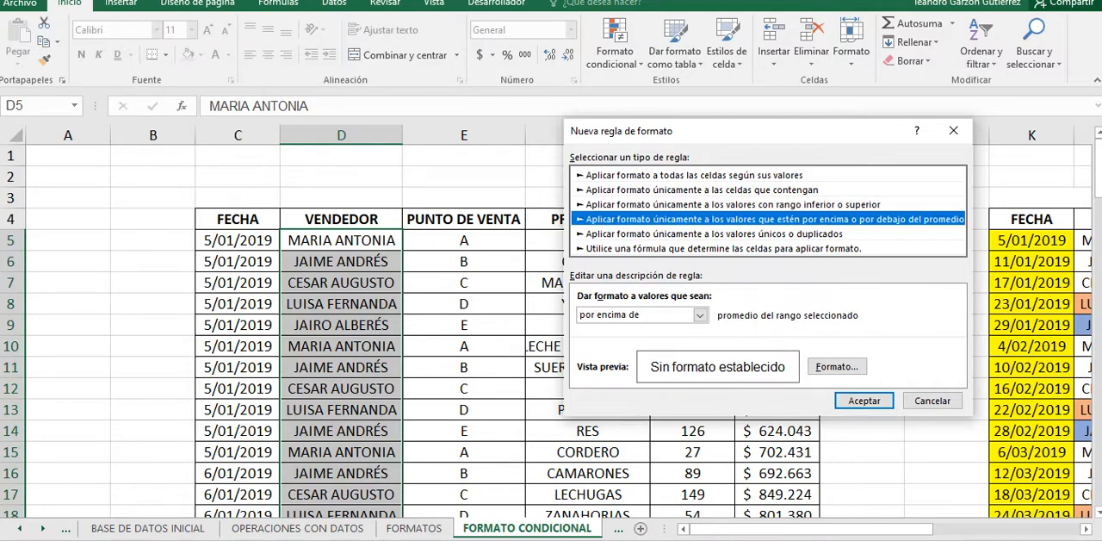
left_click(700, 315)
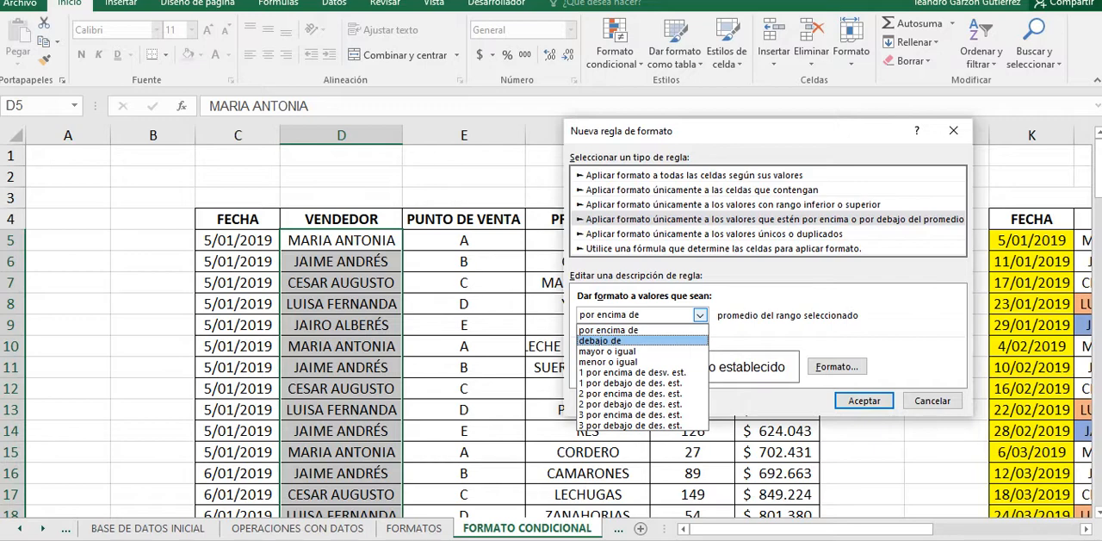
left_click(643, 330)
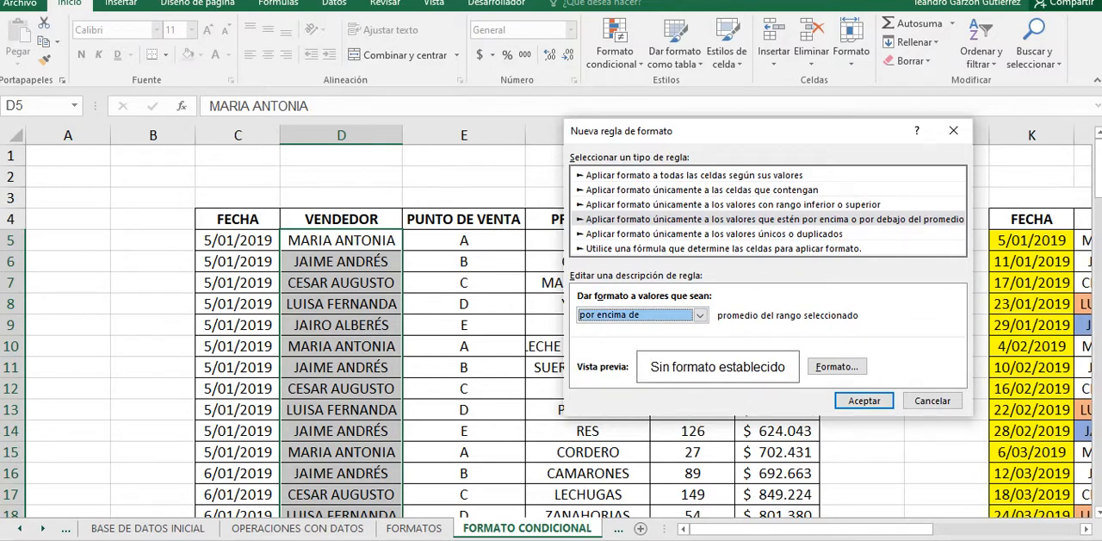
left_click(700, 315)
left_click(700, 315)
Step: Examine the rule type for unique or duplicate values, keeping the duplicado option selected
left_click(713, 235)
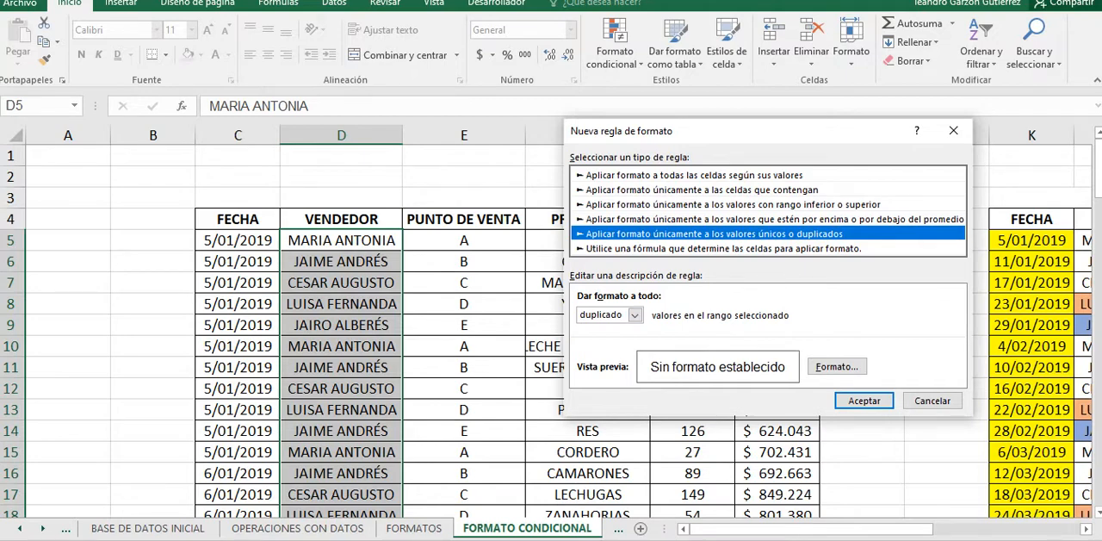
left_click(635, 314)
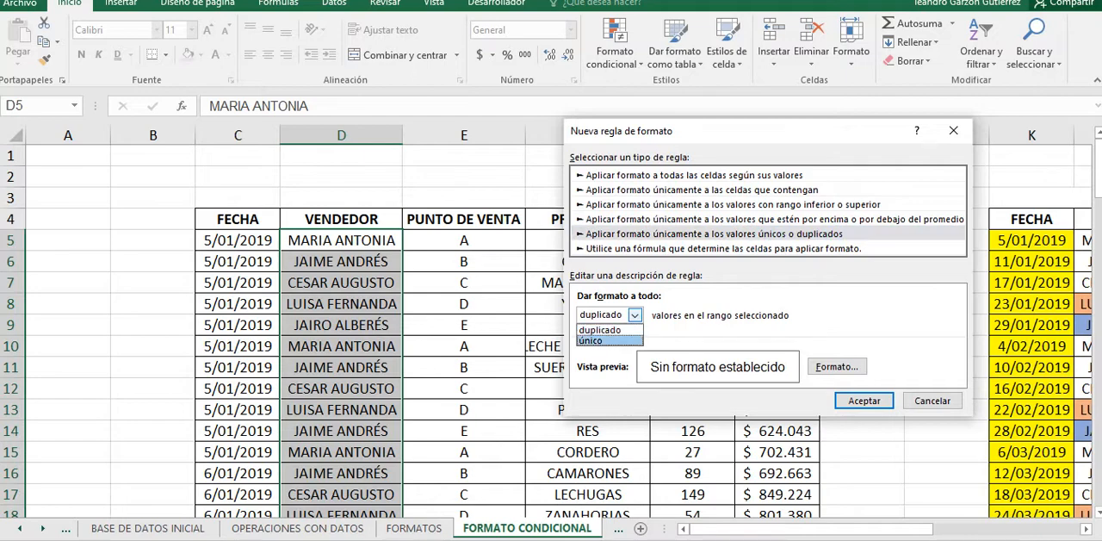
left_click(601, 330)
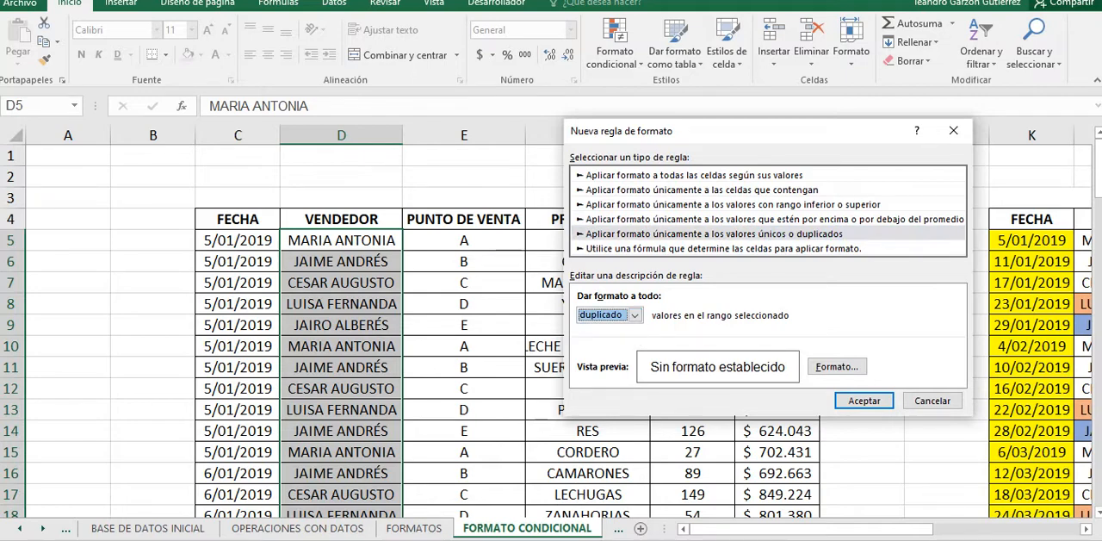
Step: Review the font and border formats available for the rule, and give it a bright red fill
left_click(837, 366)
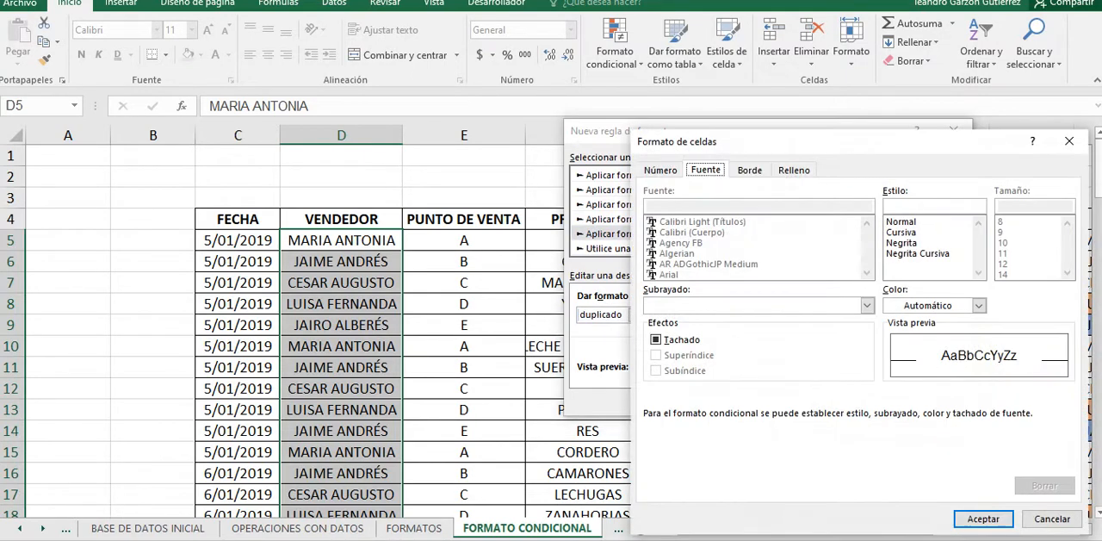
left_click(749, 169)
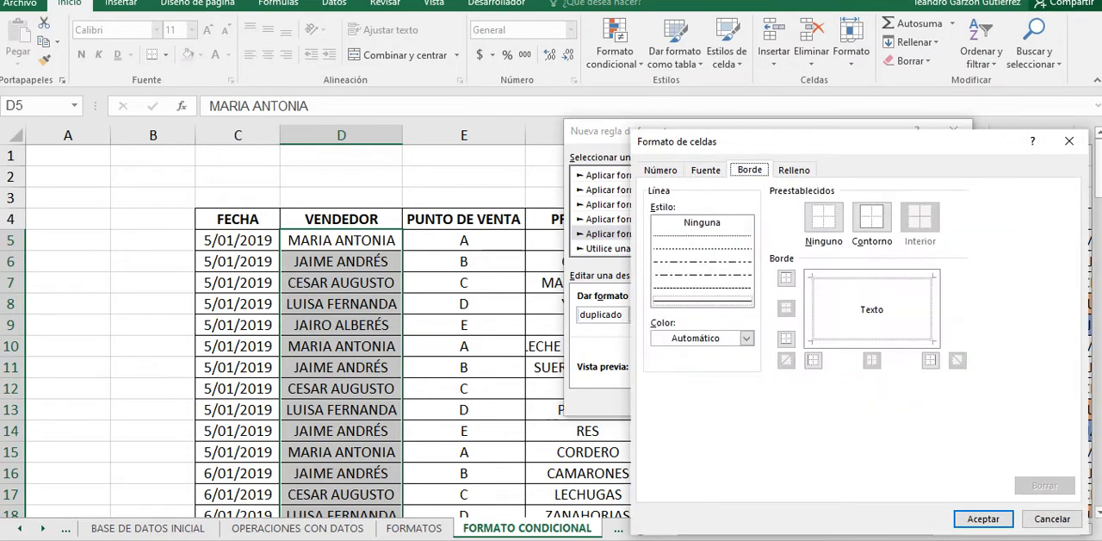
left_click(794, 170)
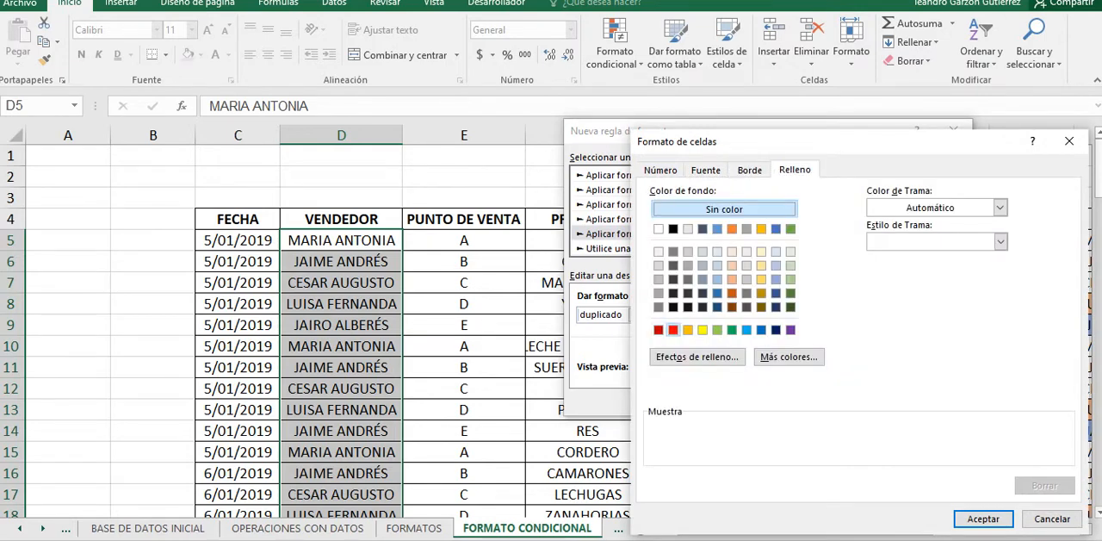
left_click(673, 330)
left_click(983, 519)
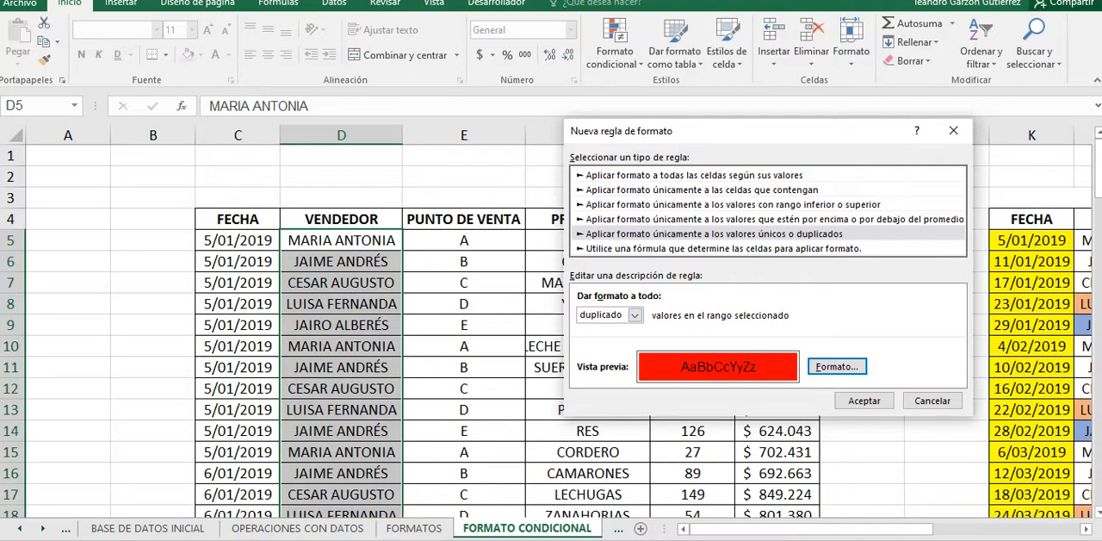
Step: View the rule type that uses a formula to determine the cells, and dismiss the low-battery notice
left_click(724, 248)
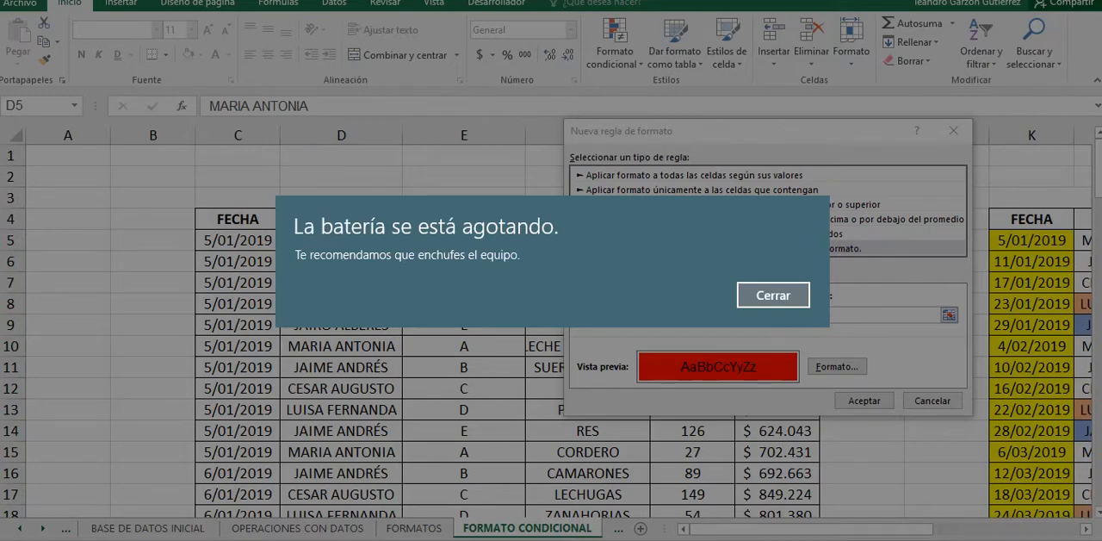
key("Return")
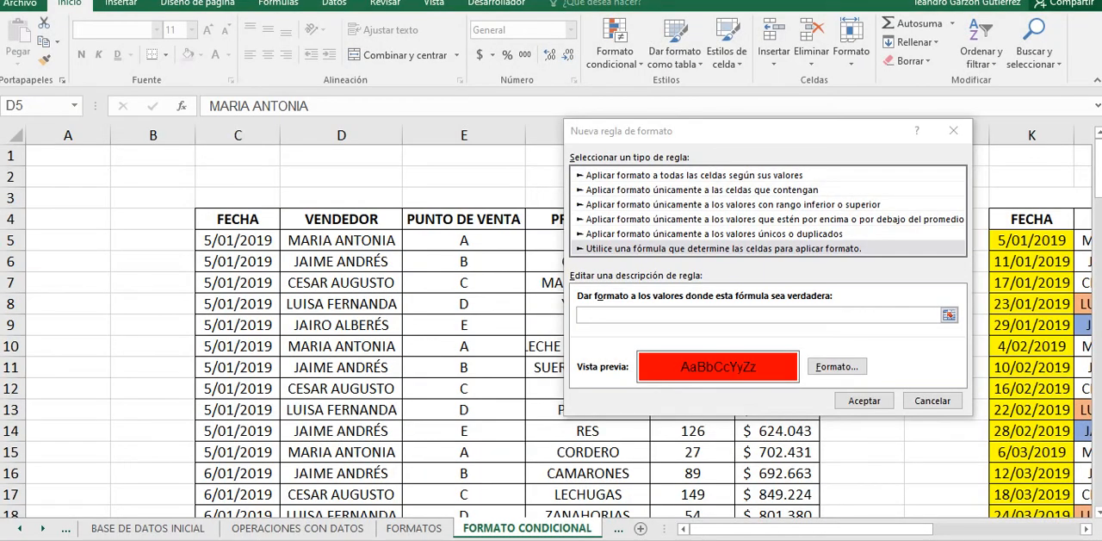
Step: Switch to aTube Catcher to check the ongoing screen recording, and return to the new rule in Excel
key("alt+Tab")
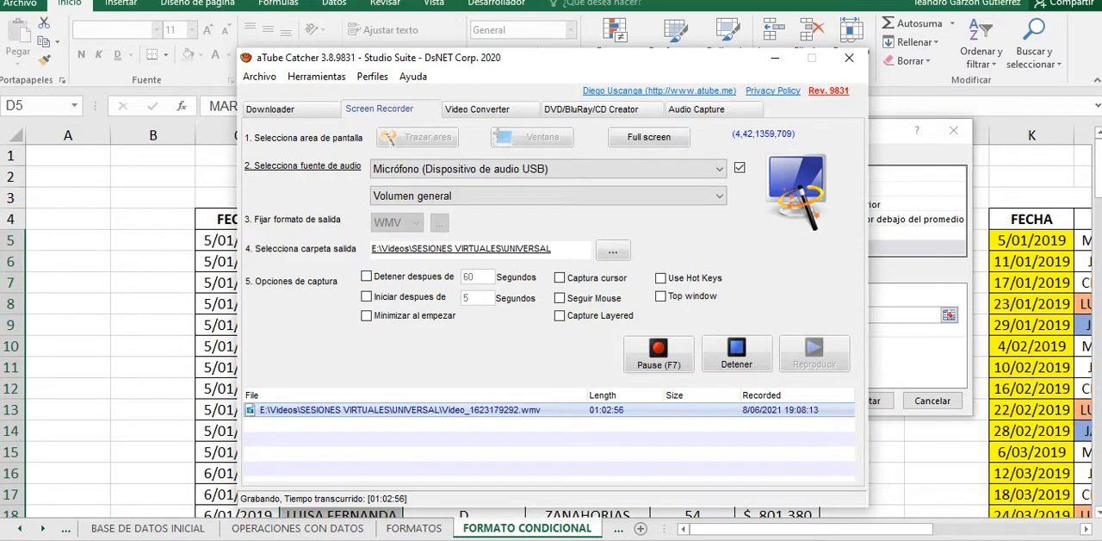
key("alt+Tab")
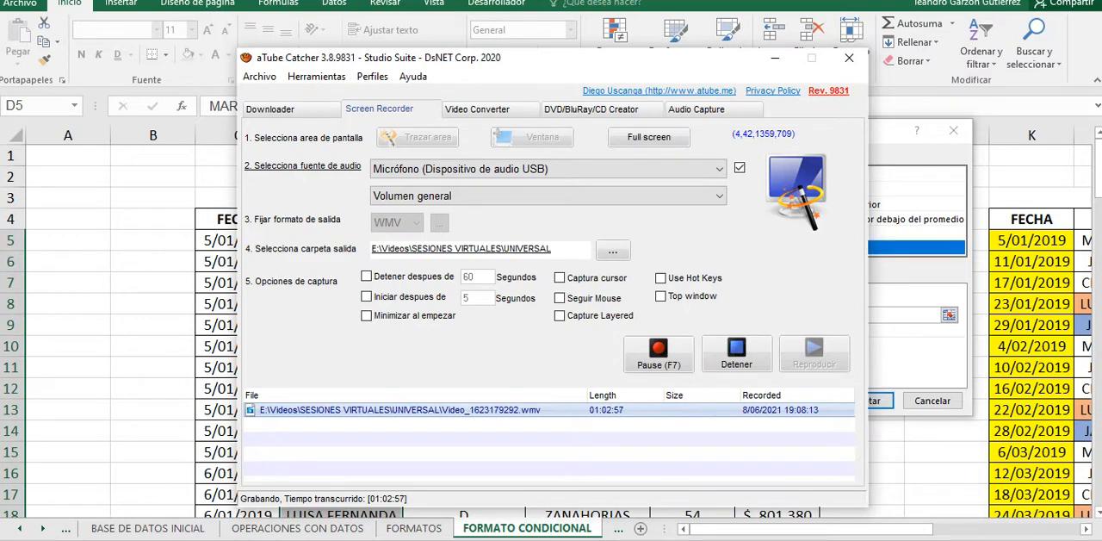
key("alt+Tab")
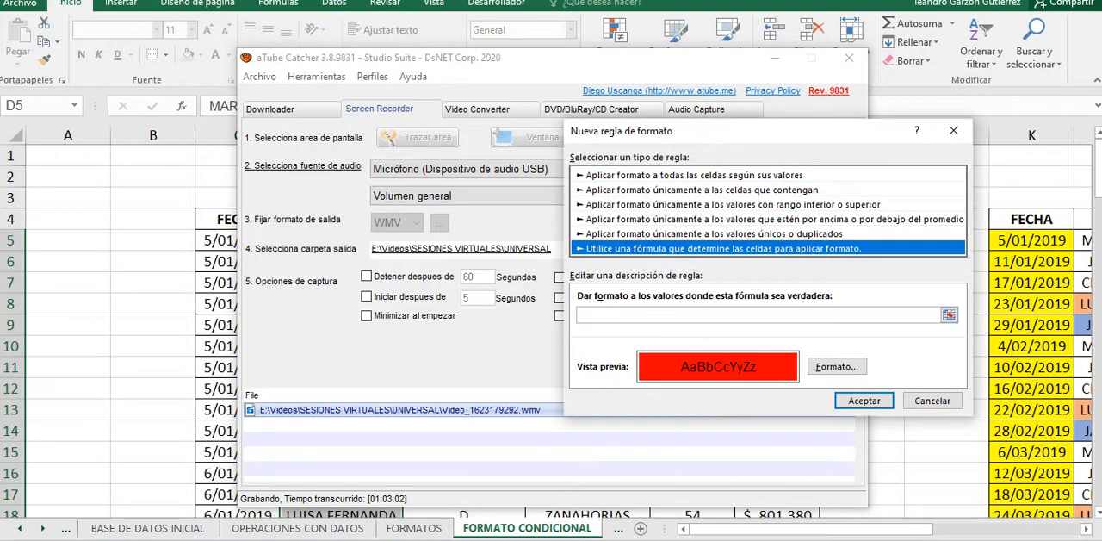
key("alt+Tab")
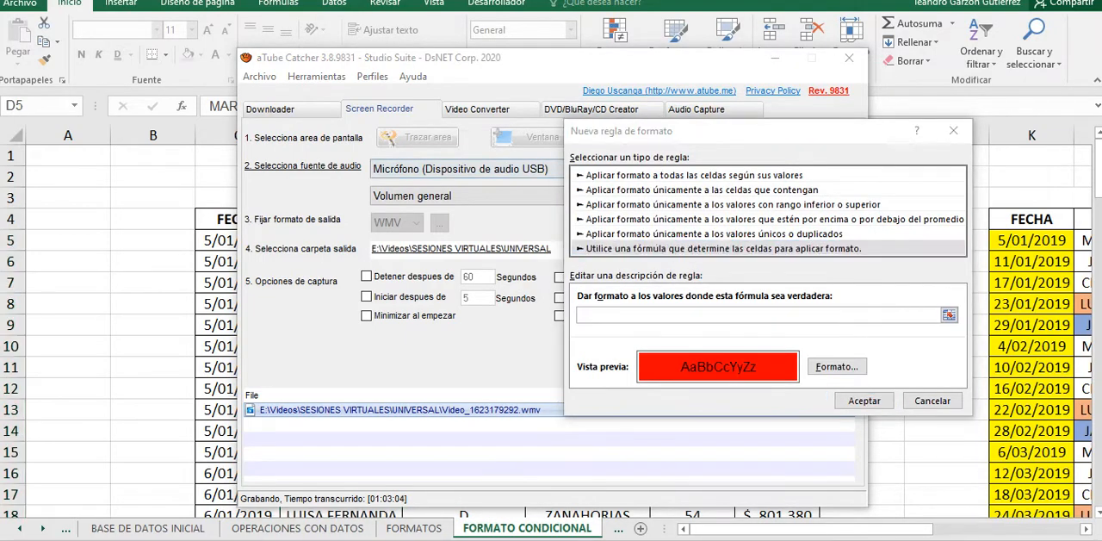
key("alt+Tab")
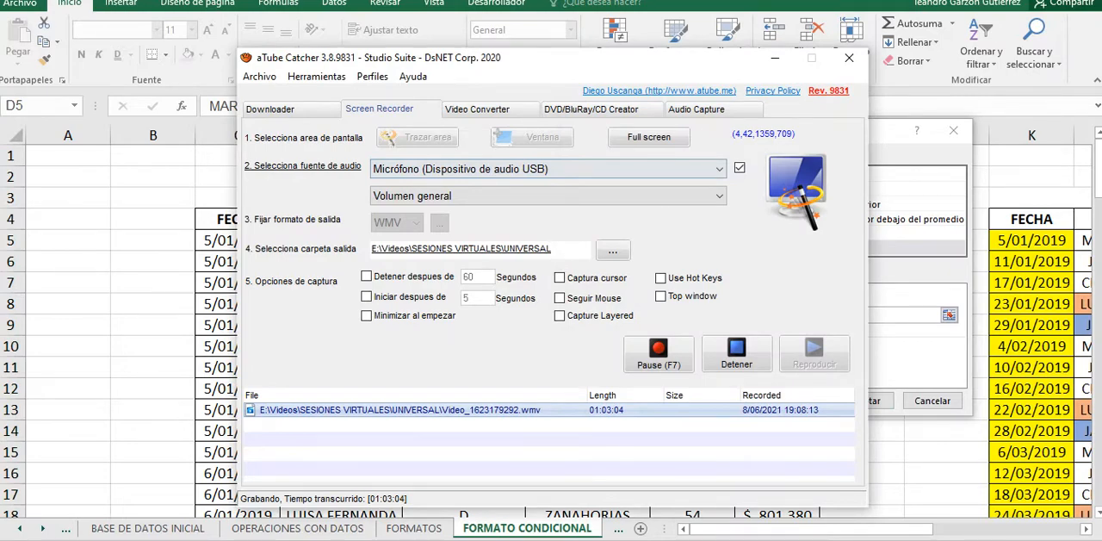
key("alt+Tab")
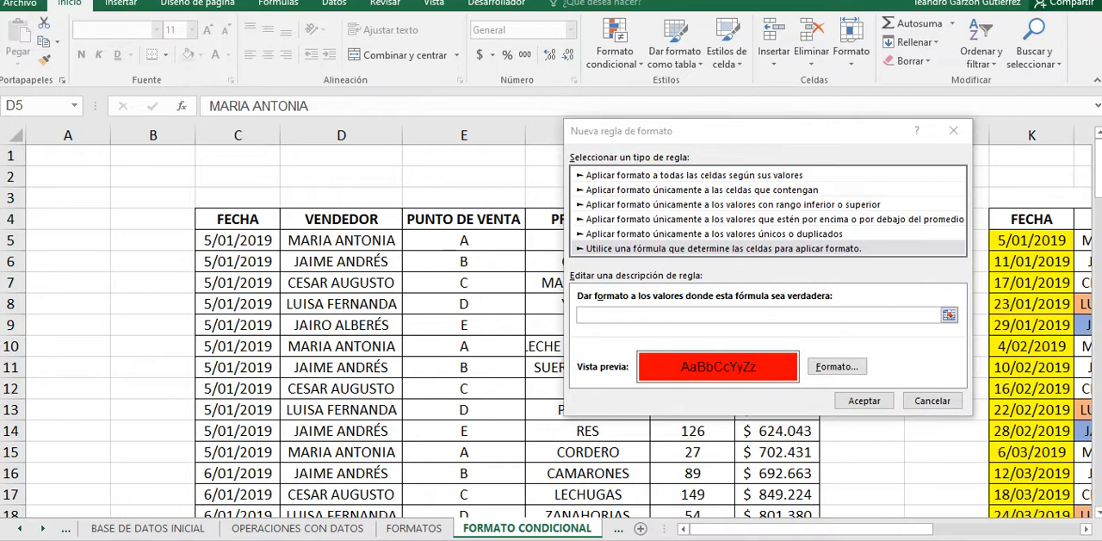
Step: Set the rule type to Aplicar formato únicamente a las celdas que contengan, and switch to the aTube Catcher screen recorder
left_click(732, 205)
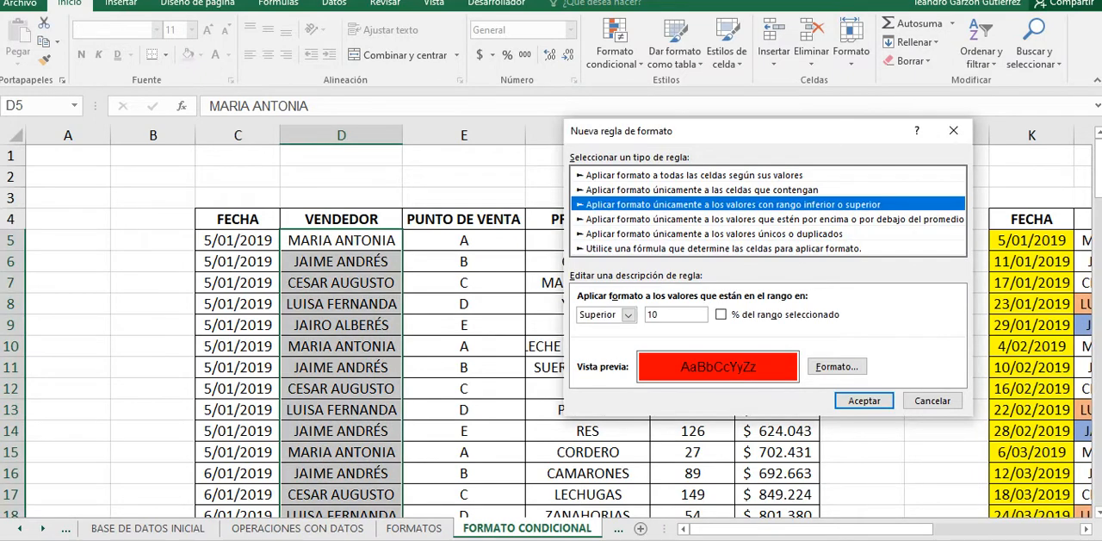
left_click(701, 190)
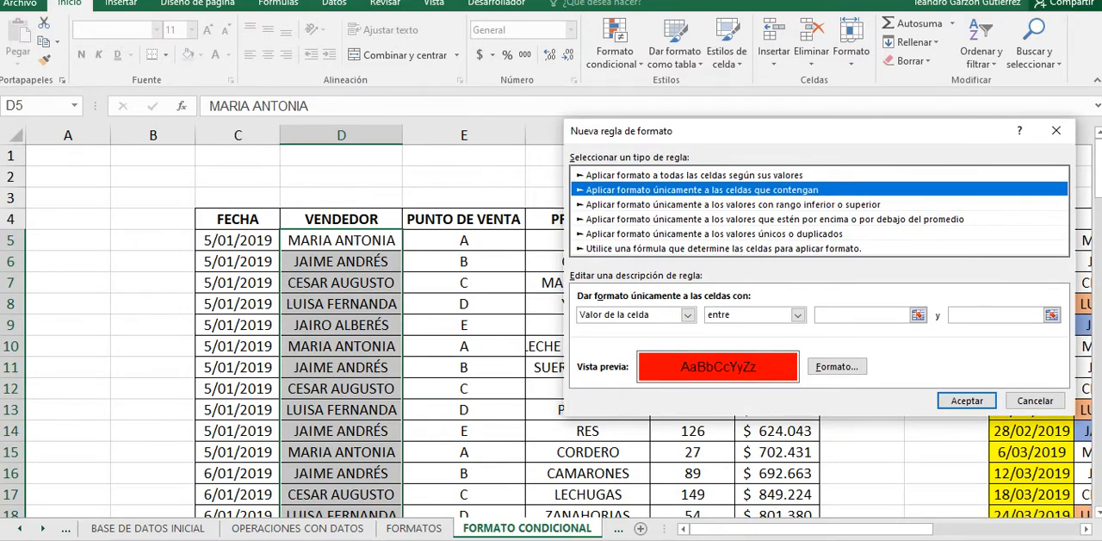
key("alt+Tab")
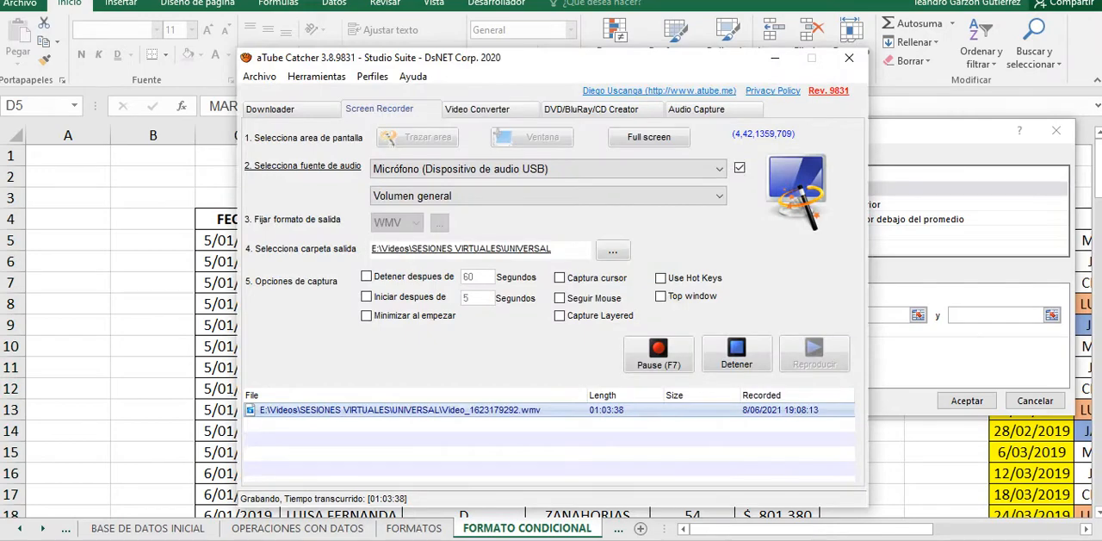
Step: Return to the new rule in Excel and set its condition to Texto específico, que empieza por, with the text MAR
key("alt+Tab")
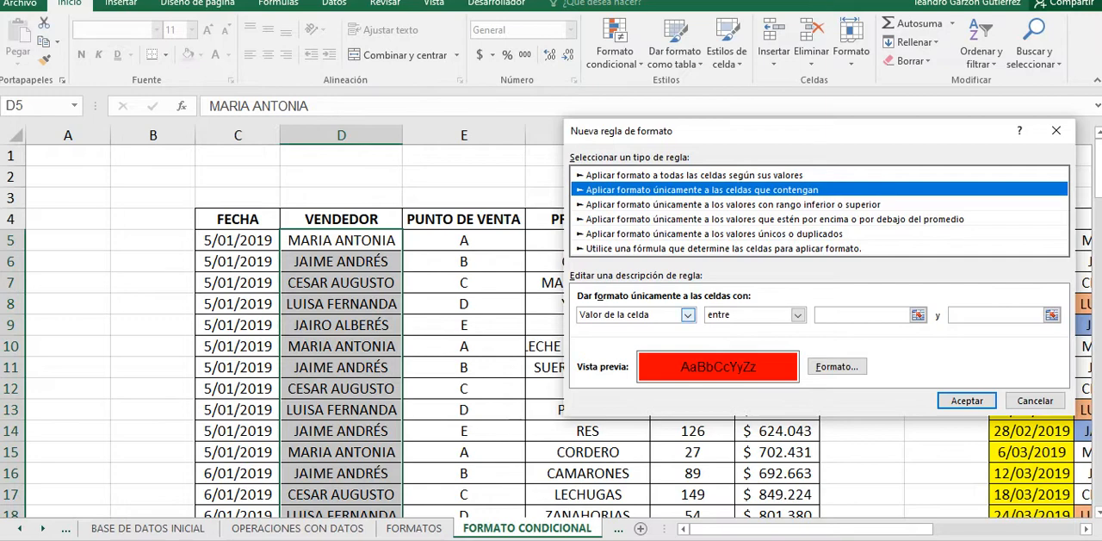
left_click(687, 314)
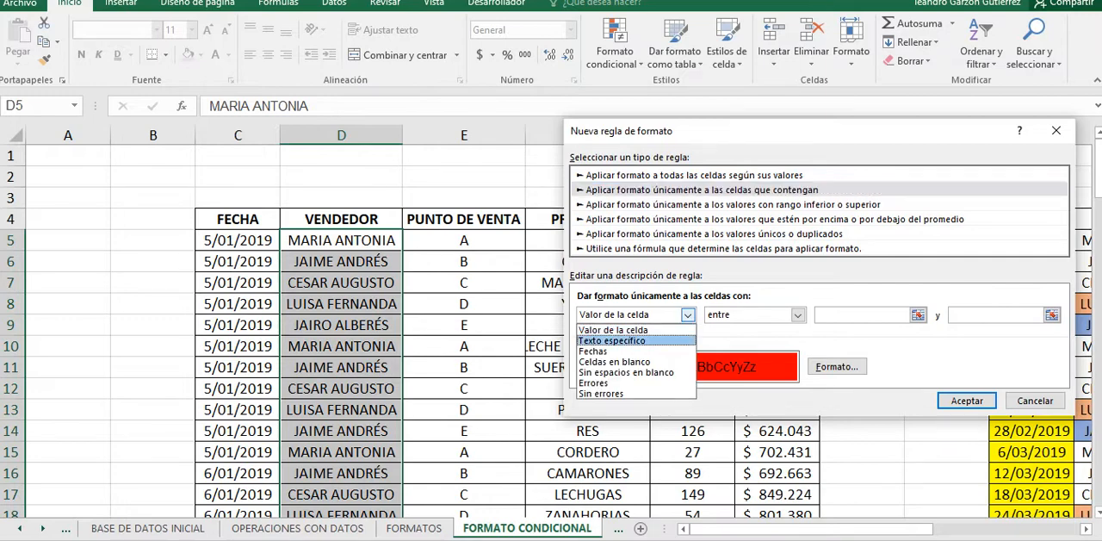
left_click(611, 340)
left_click(789, 314)
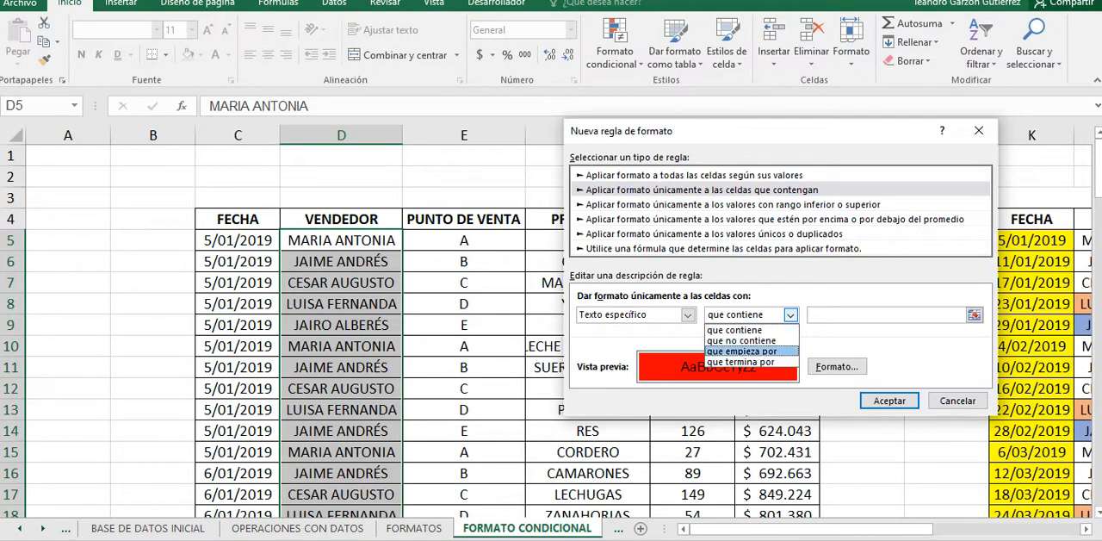
left_click(742, 351)
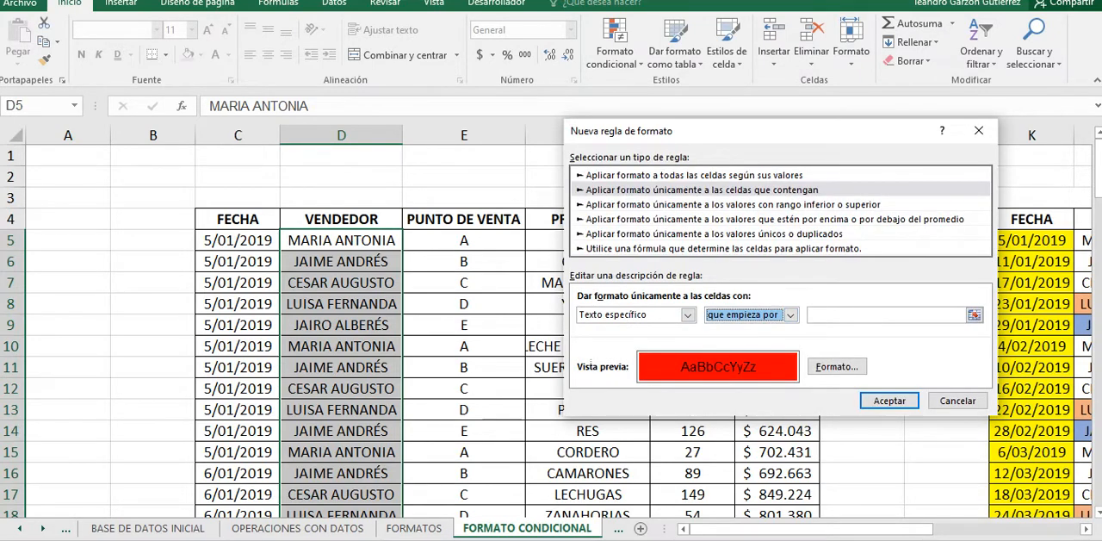
key("Tab")
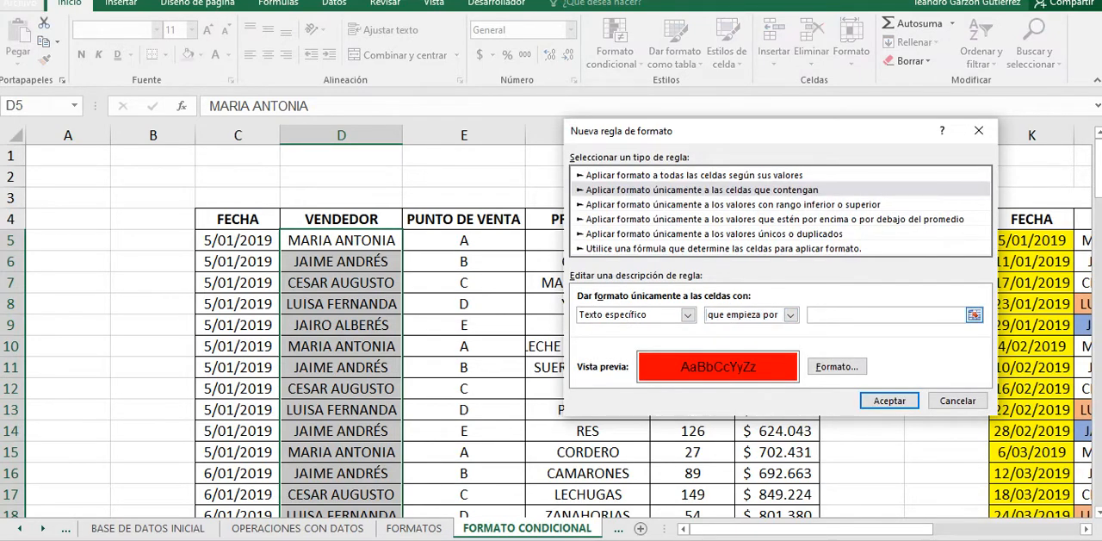
type("MAAR")
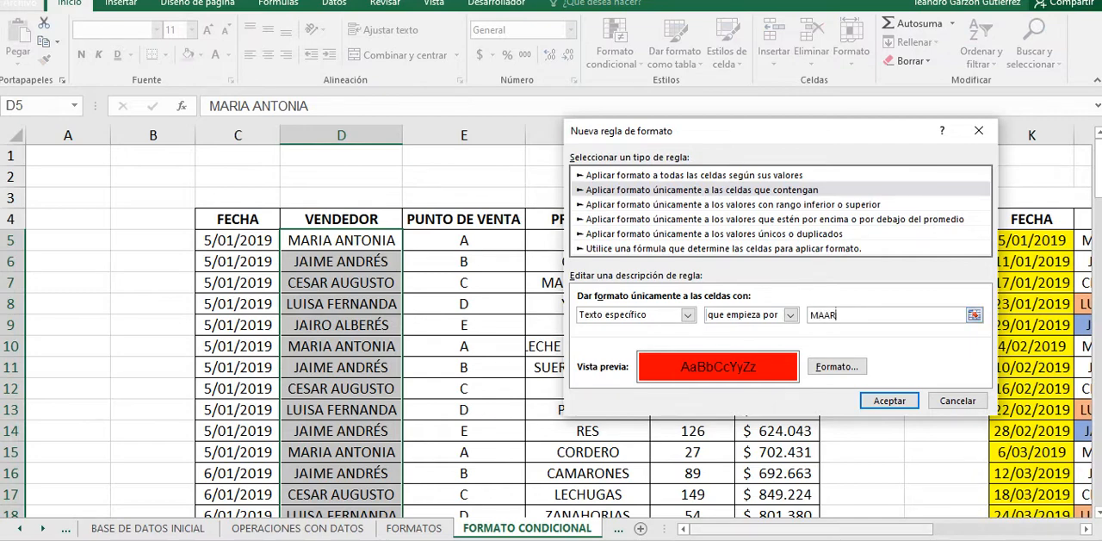
key("BackSpace")
key("BackSpace")
type("R")
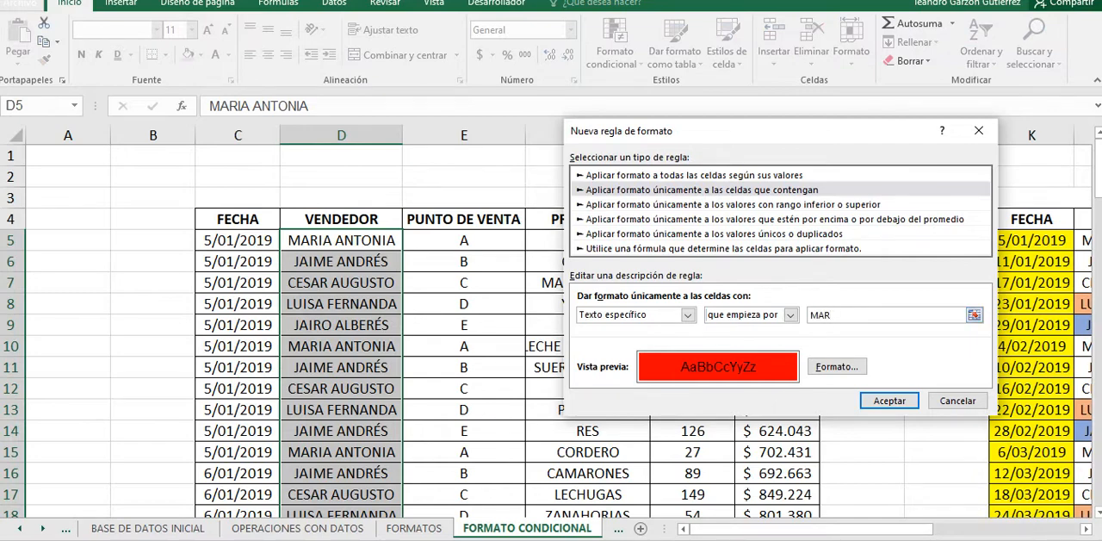
Step: Change the fill of the MAR rule to a pink from the standard colour palette and confirm the rule
left_click(837, 366)
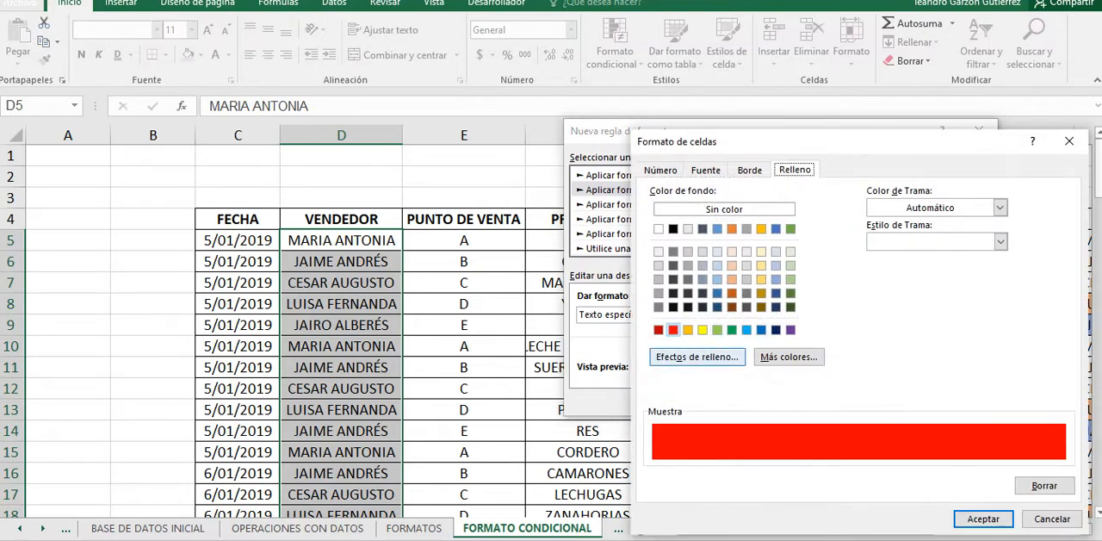
left_click(789, 356)
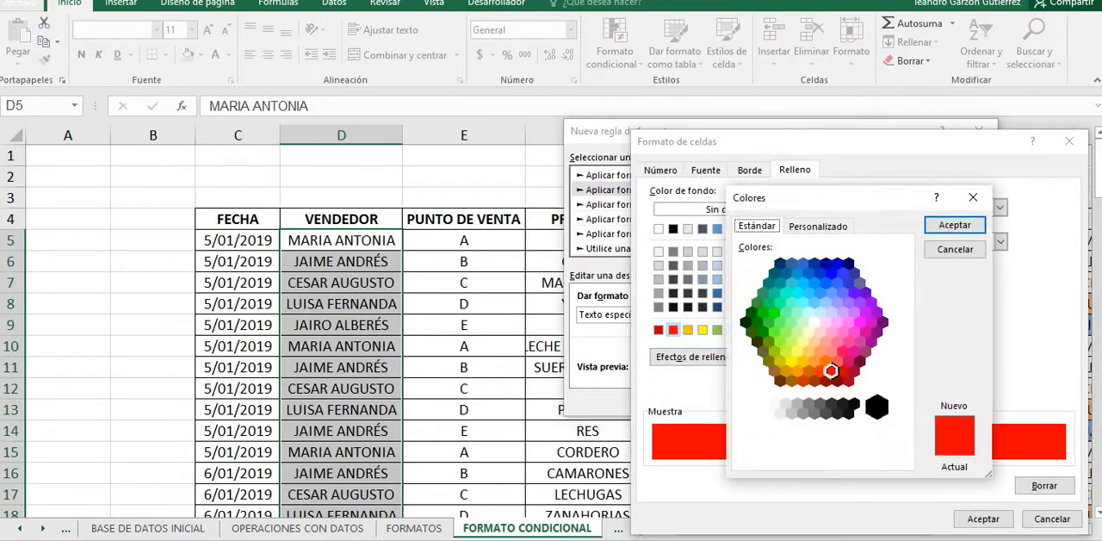
left_click(837, 361)
left_click(837, 342)
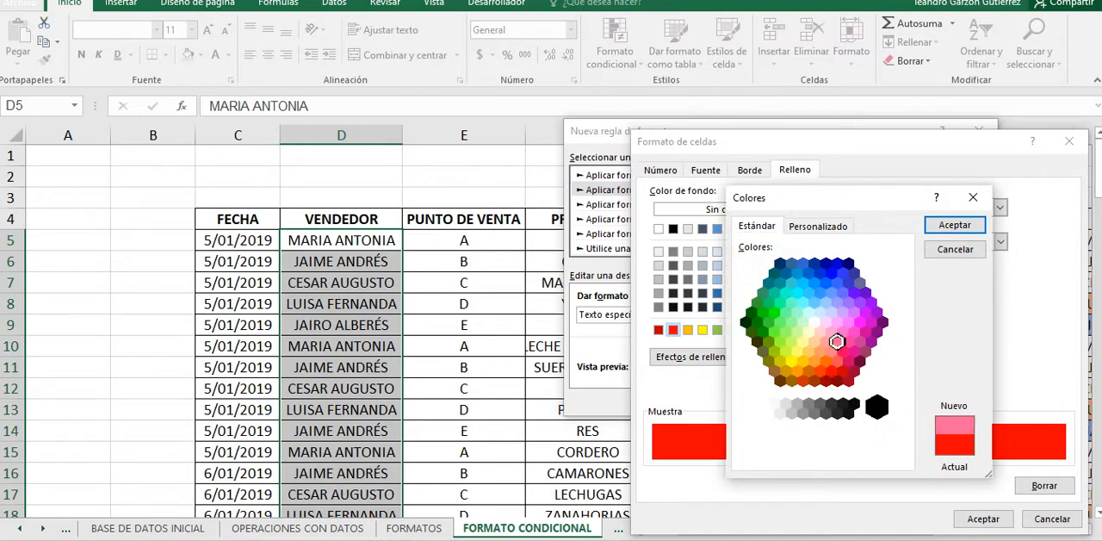
left_click(955, 224)
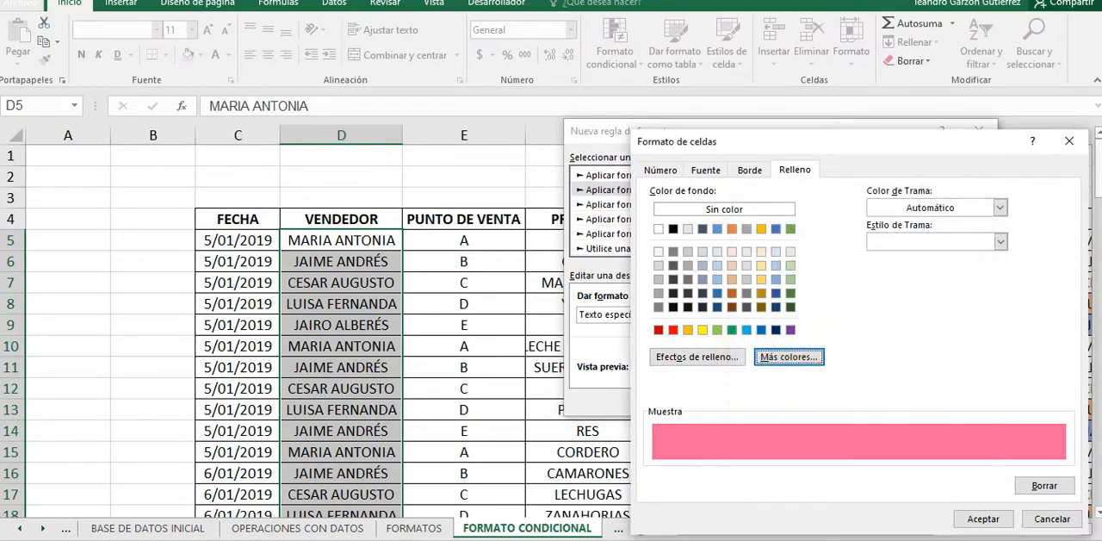
left_click(983, 519)
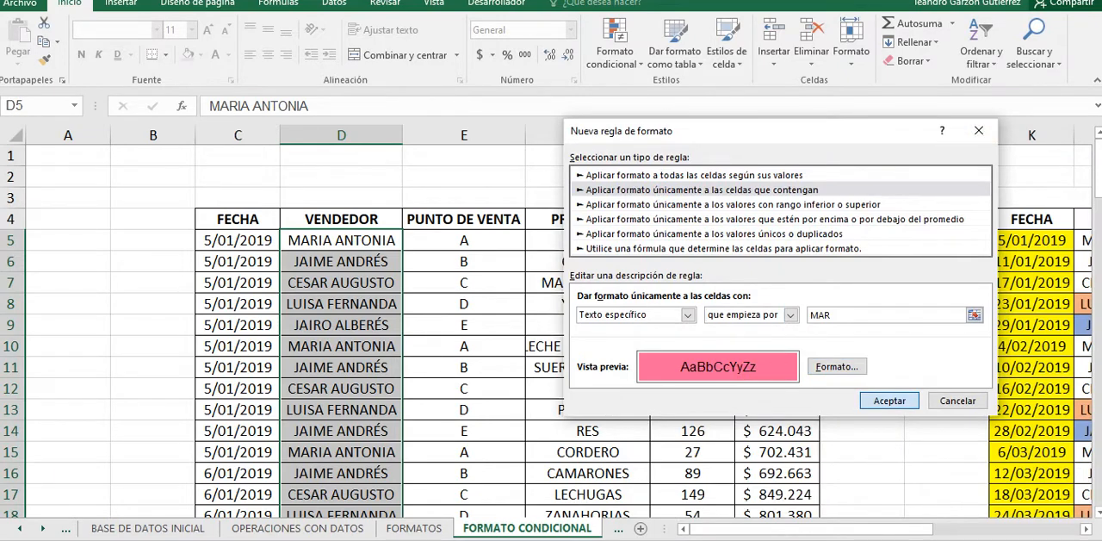
left_click(890, 401)
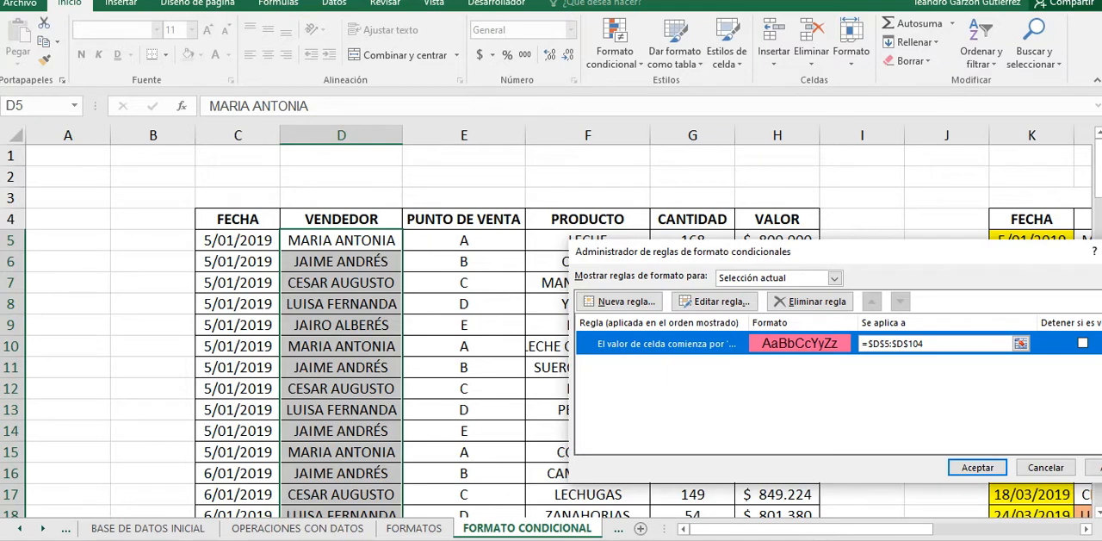
Step: Add another rule of type Aplicar formato únicamente a las celdas que contengan, for Texto específico que empieza por CE
left_click_drag(816, 251, 703, 35)
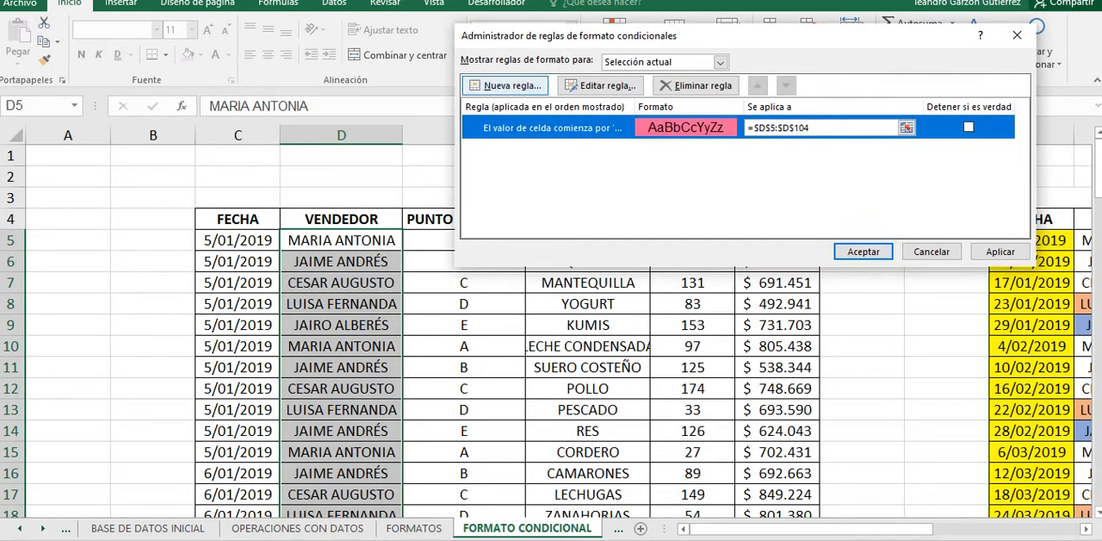
left_click(506, 85)
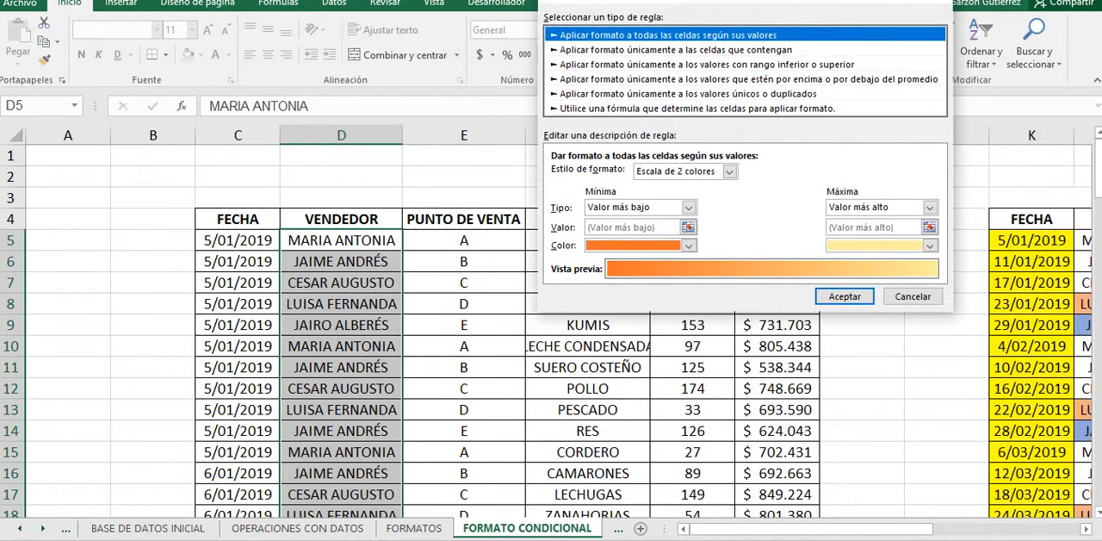
left_click(676, 50)
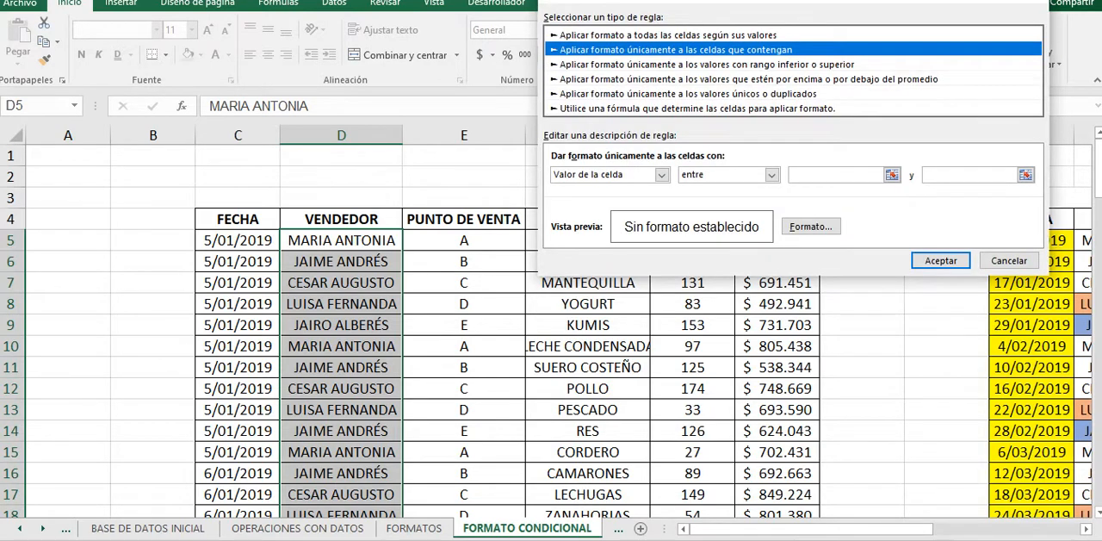
left_click(661, 174)
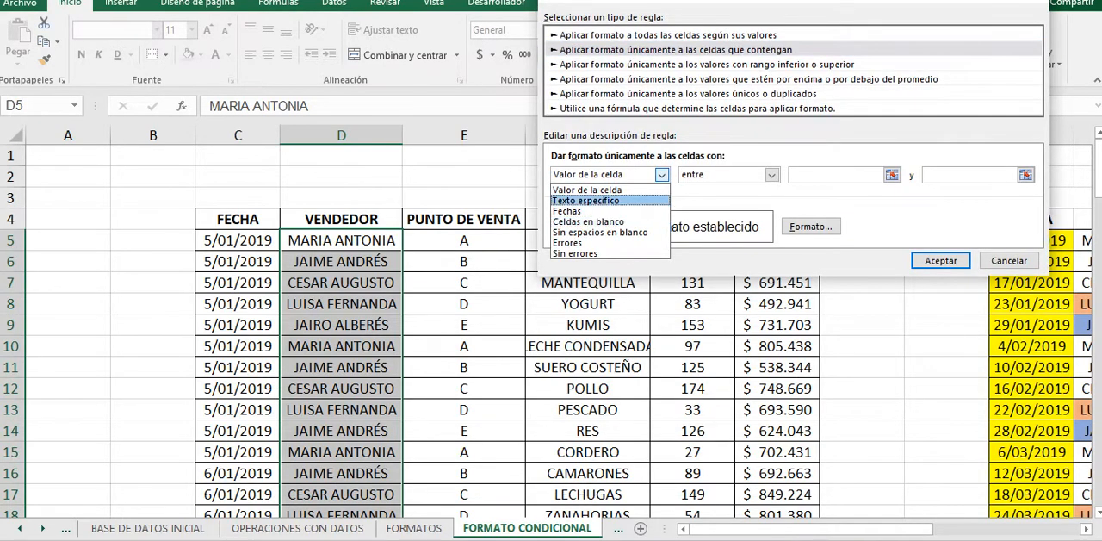
left_click(586, 200)
left_click(764, 174)
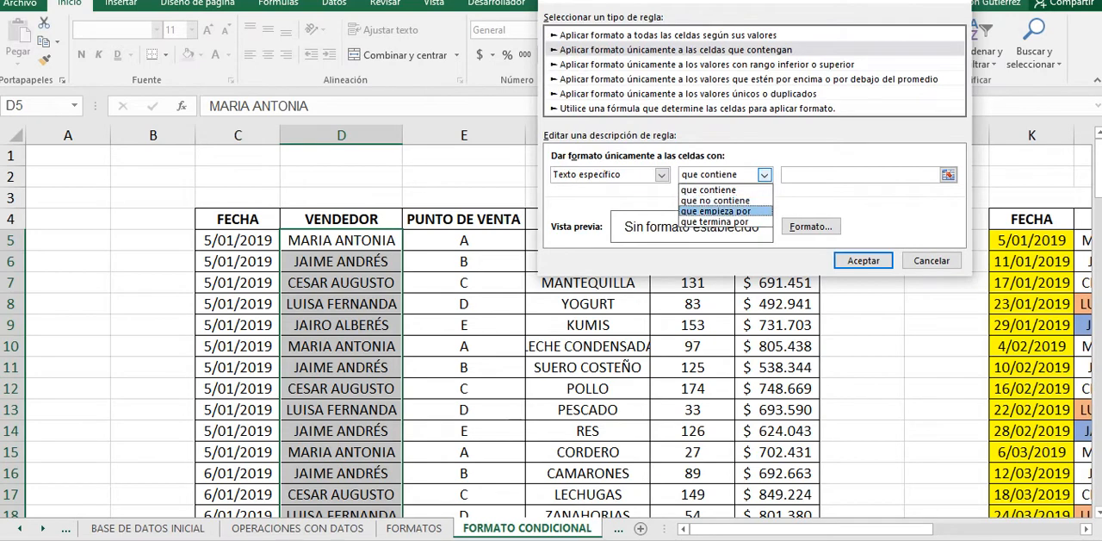
left_click(715, 211)
left_click(848, 175)
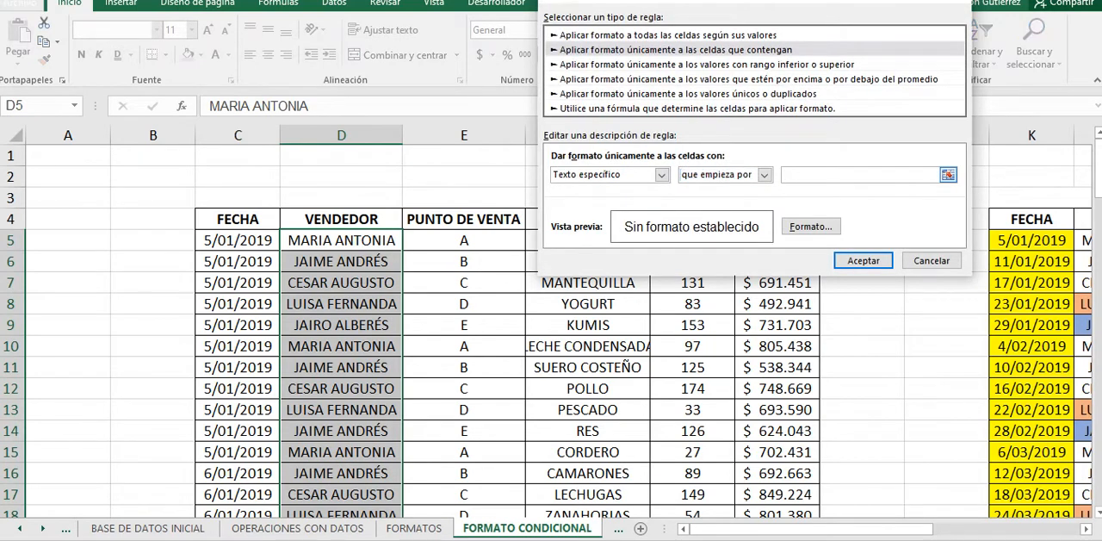
type("CE")
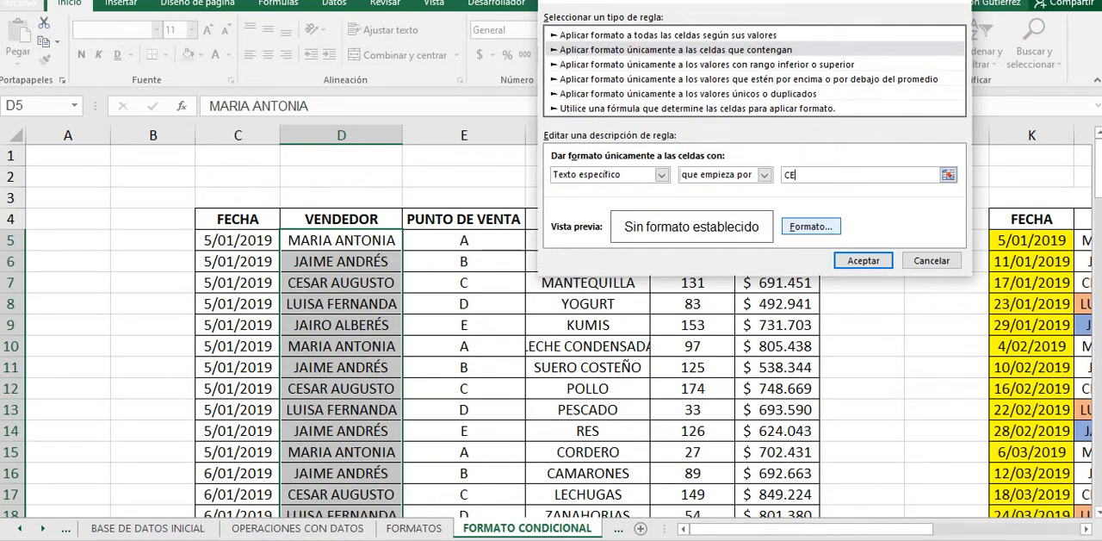
Step: Give the CE rule a blue fill, then apply both text rules to the VENDEDOR column and close the rules manager
left_click(810, 227)
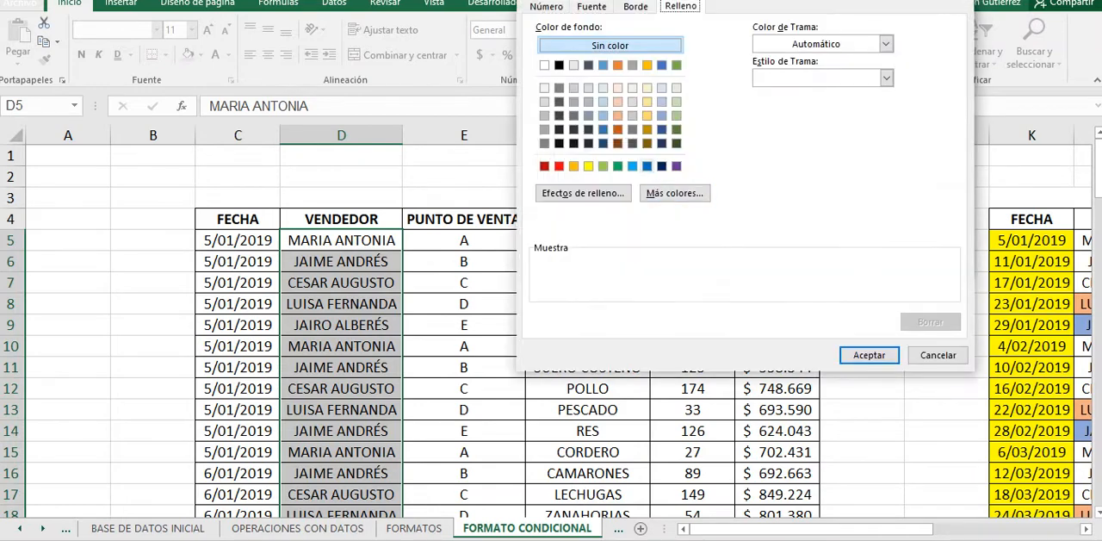
left_click(648, 166)
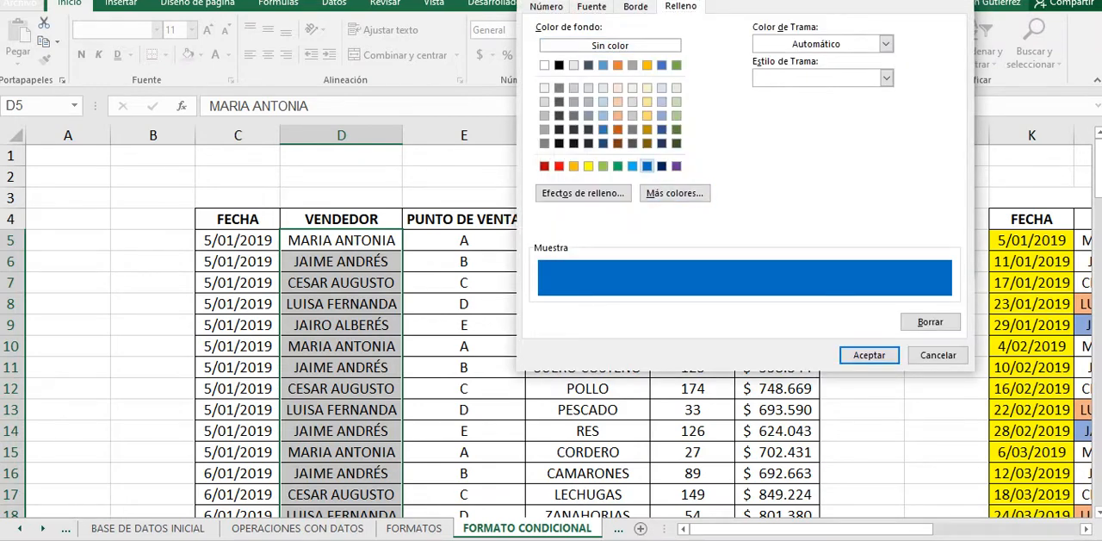
left_click(870, 355)
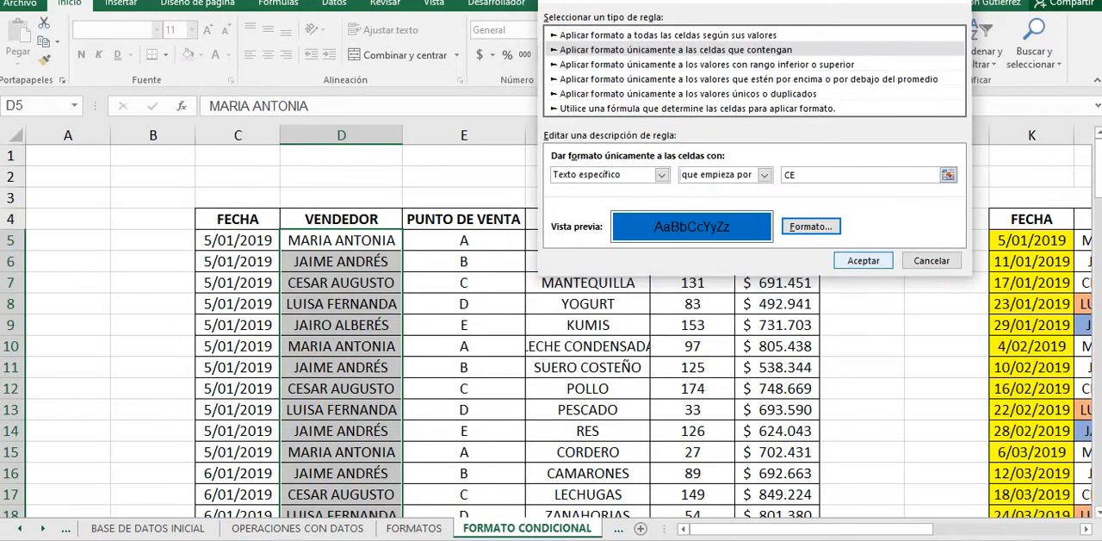
left_click(864, 261)
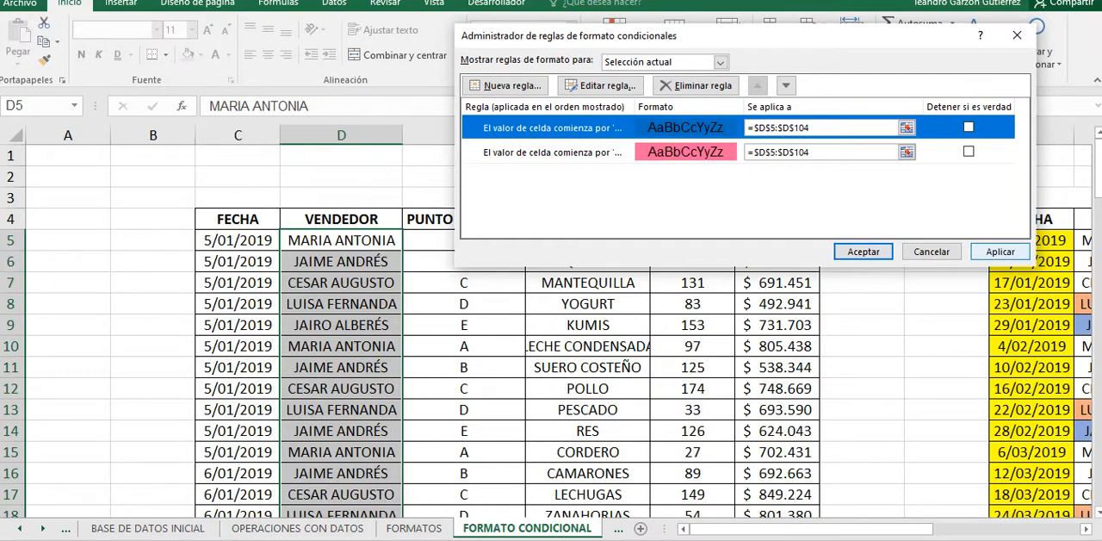
left_click(1000, 251)
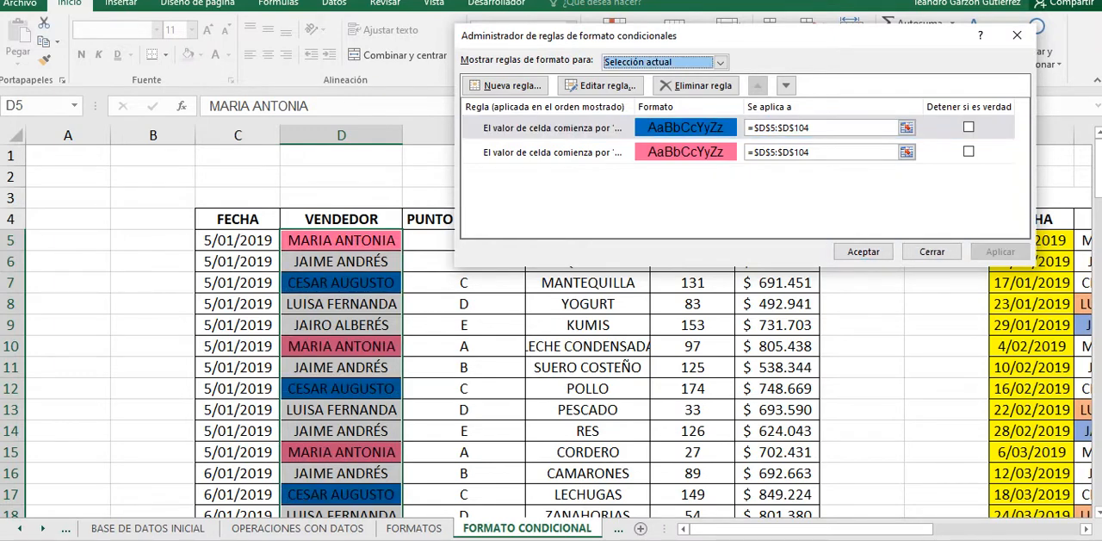
left_click(863, 251)
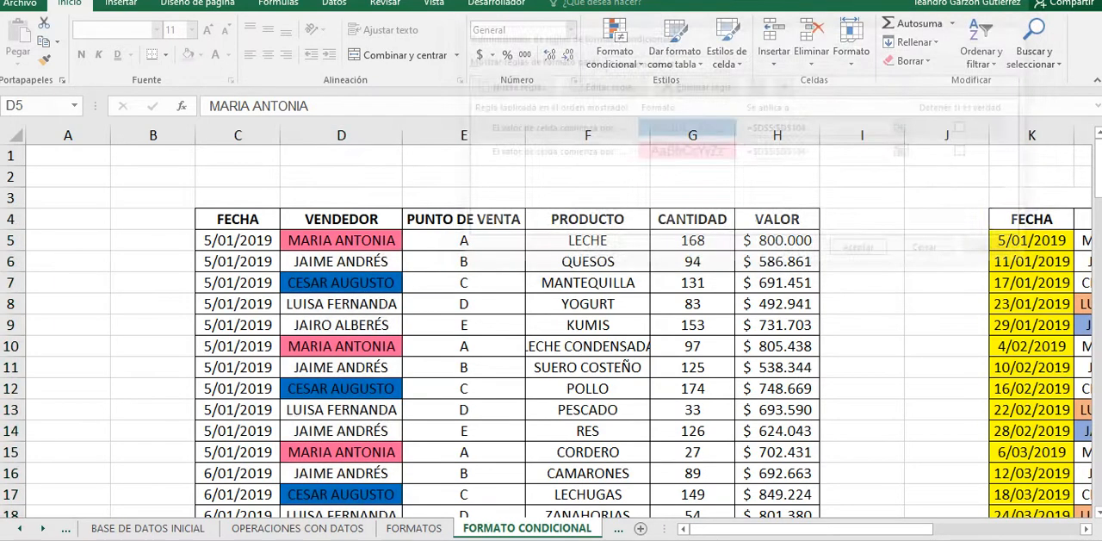
Step: Examine the pink and blue highlighting along the VENDEDOR column
scroll(341, 431, "down", 9)
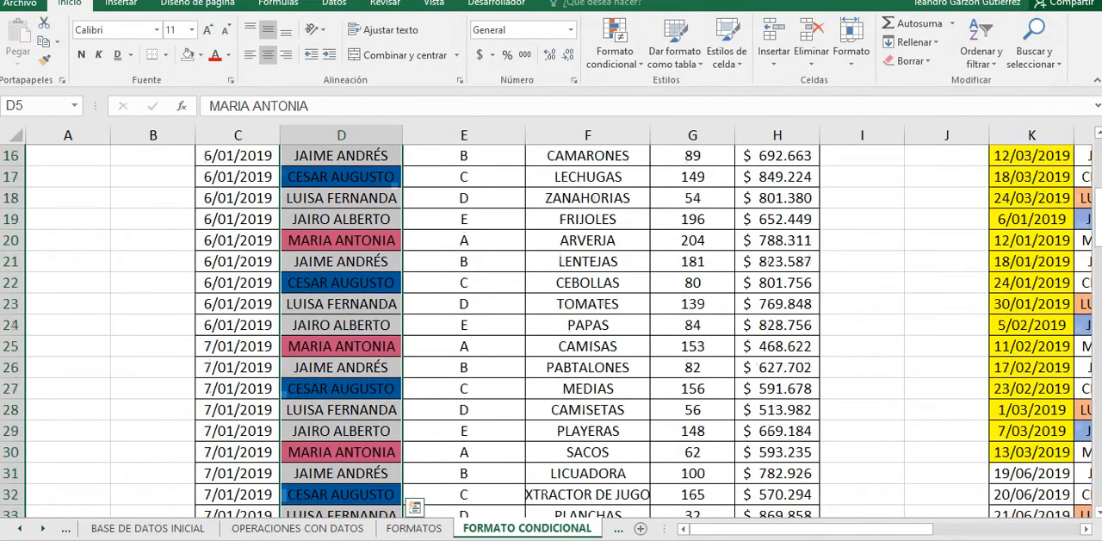
left_click(341, 431)
scroll(551, 332, "down", 1)
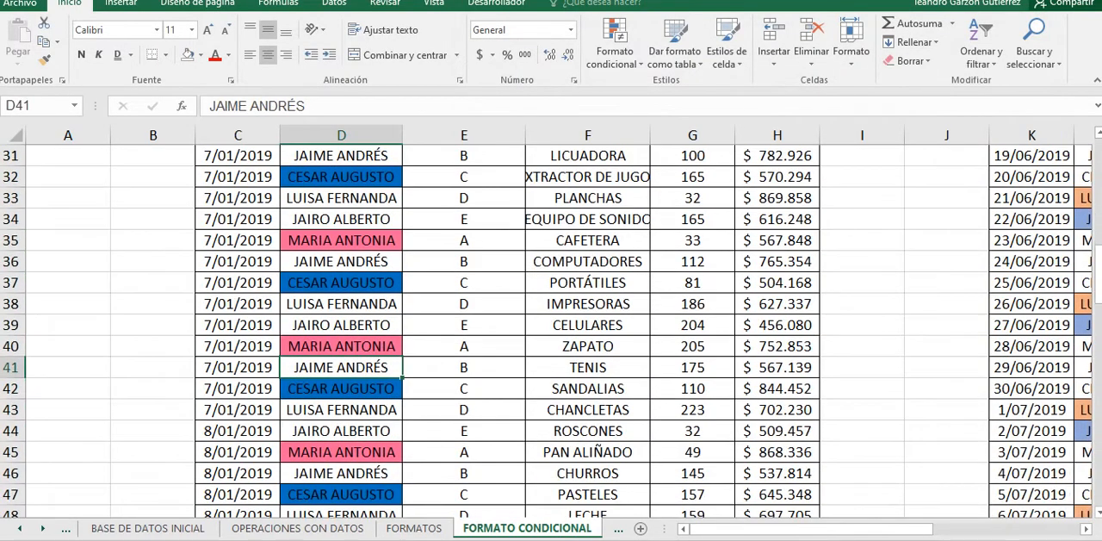
scroll(551, 331, "down", 4)
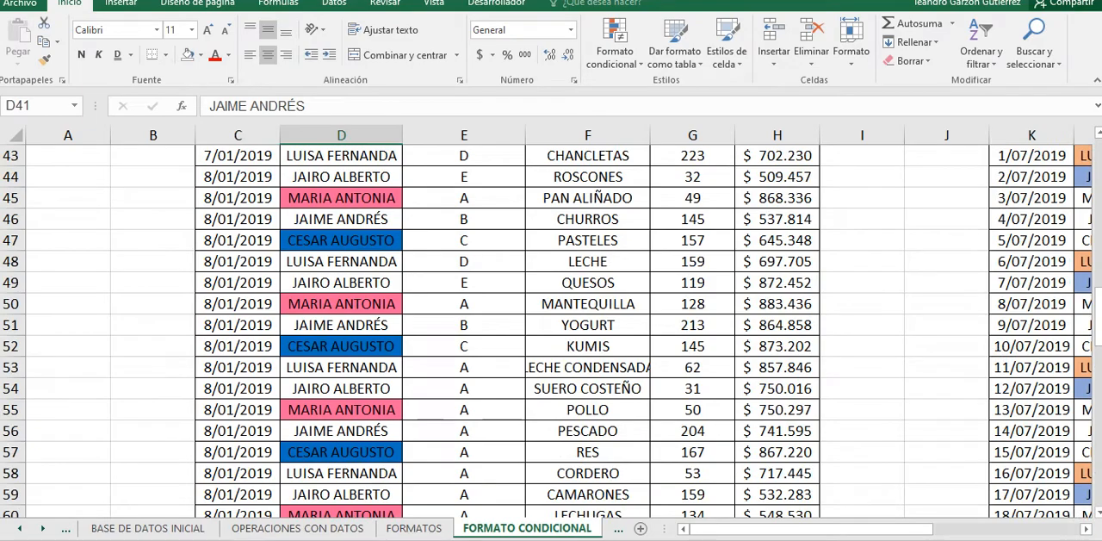
scroll(551, 332, "down", 1)
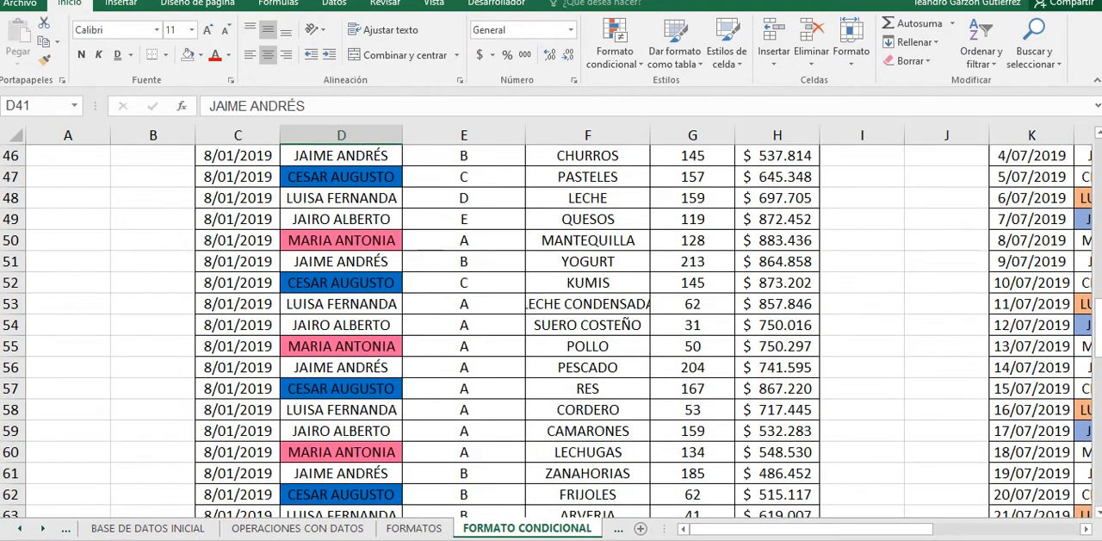
scroll(551, 331, "up", 3)
scroll(551, 332, "up", 12)
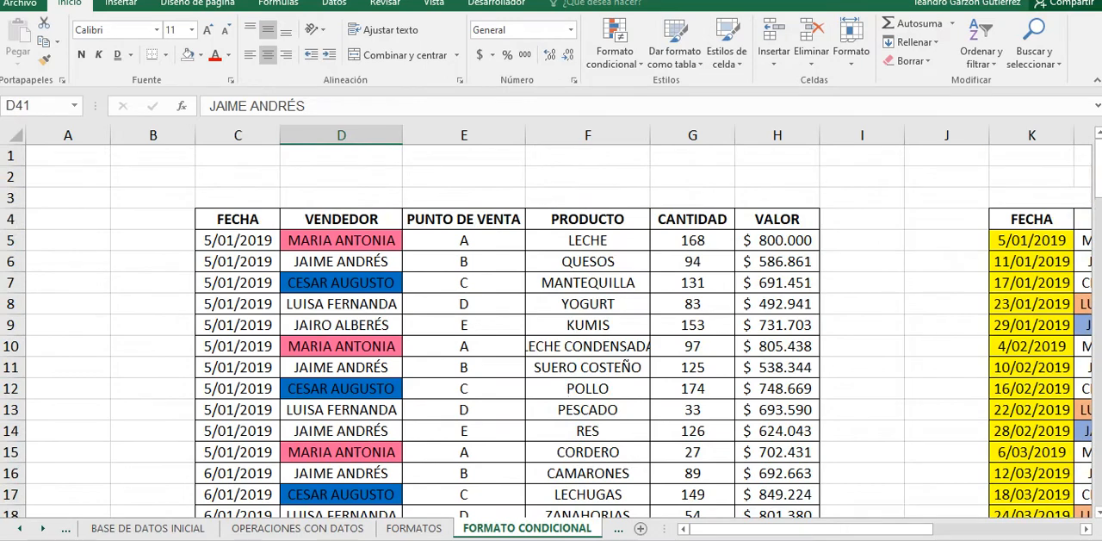
left_click(341, 368)
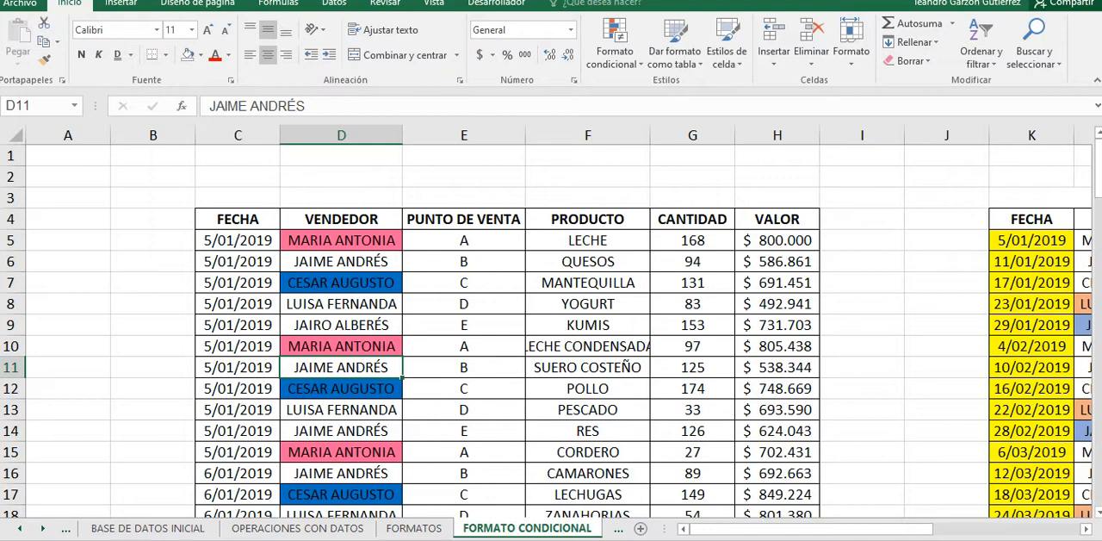
left_click_drag(341, 240, 341, 432)
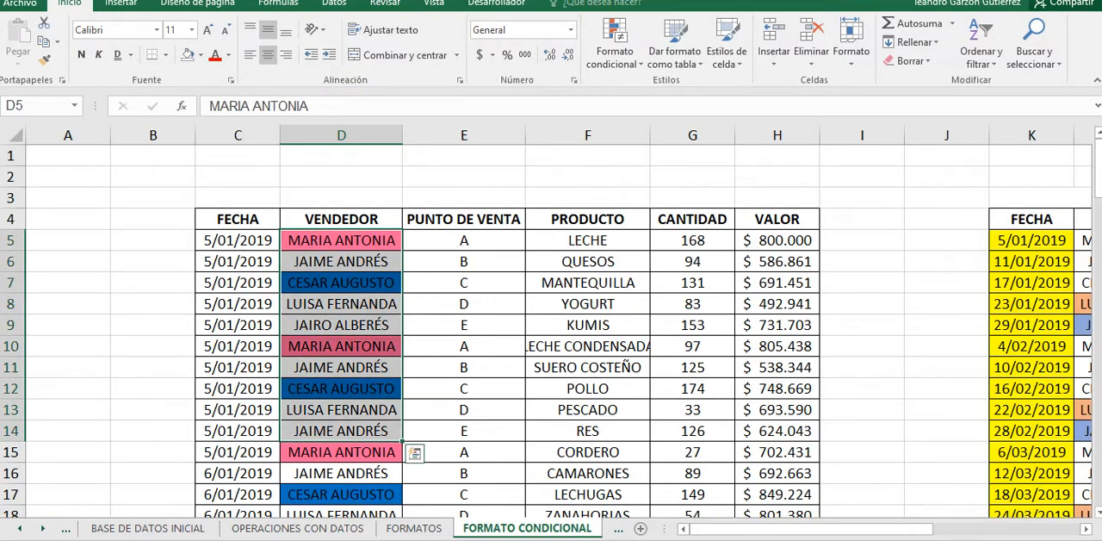
left_click(588, 262)
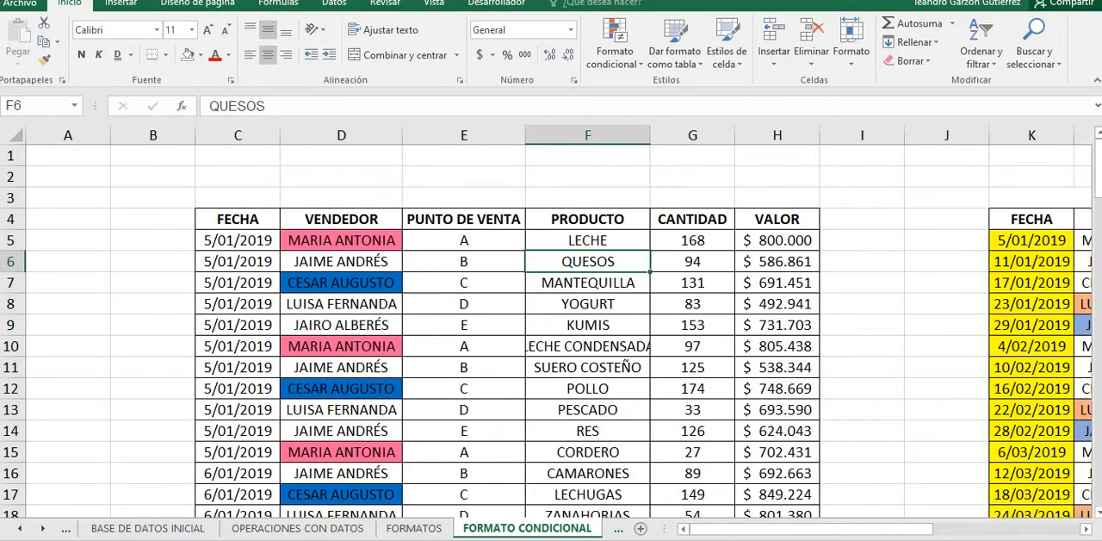
Step: Select the data cells of the VALOR column starting at H5
left_click_drag(692, 240, 693, 410)
left_click_drag(776, 240, 816, 486)
scroll(817, 486, "up", 4)
scroll(551, 332, "up", 18)
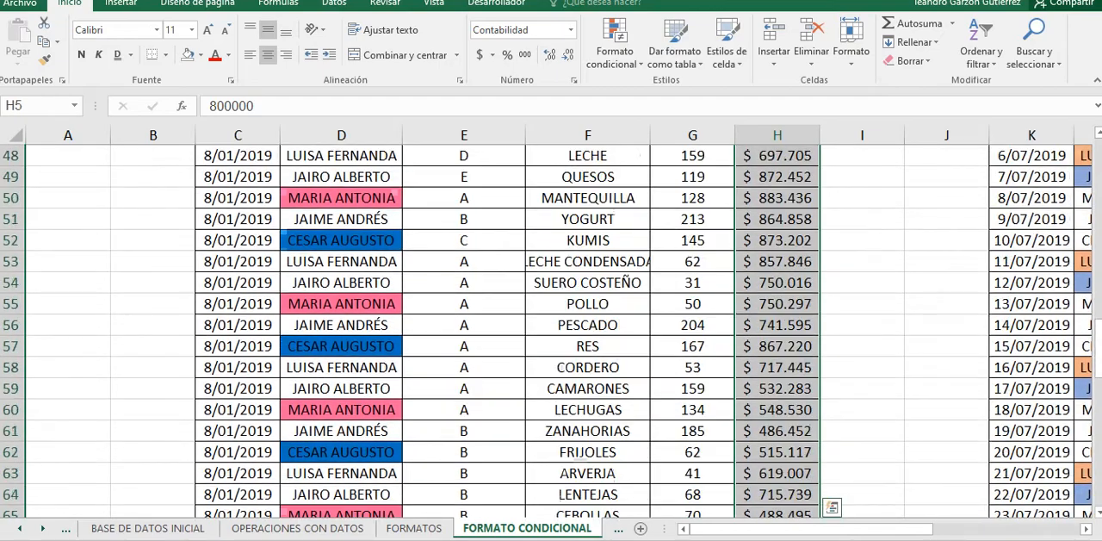
scroll(551, 332, "up", 7)
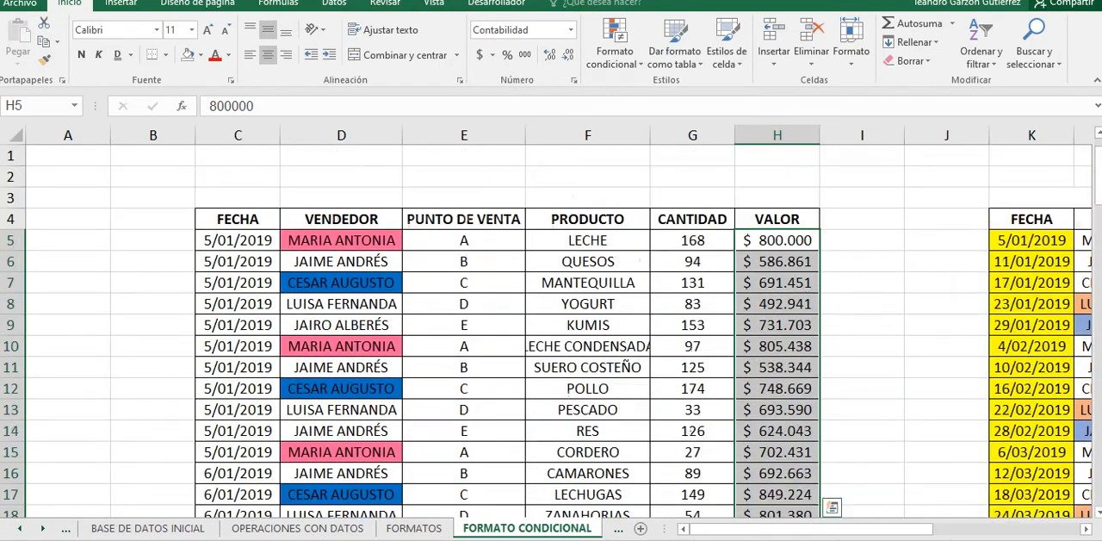
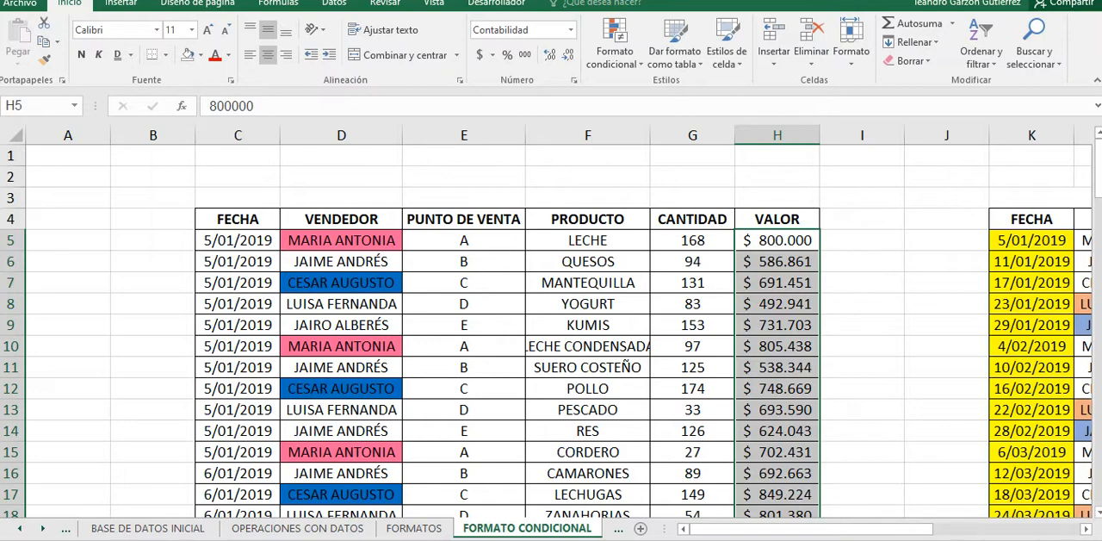
Step: Start a new conditional formatting rule for the selected VALOR cells from the rules manager
left_click(615, 41)
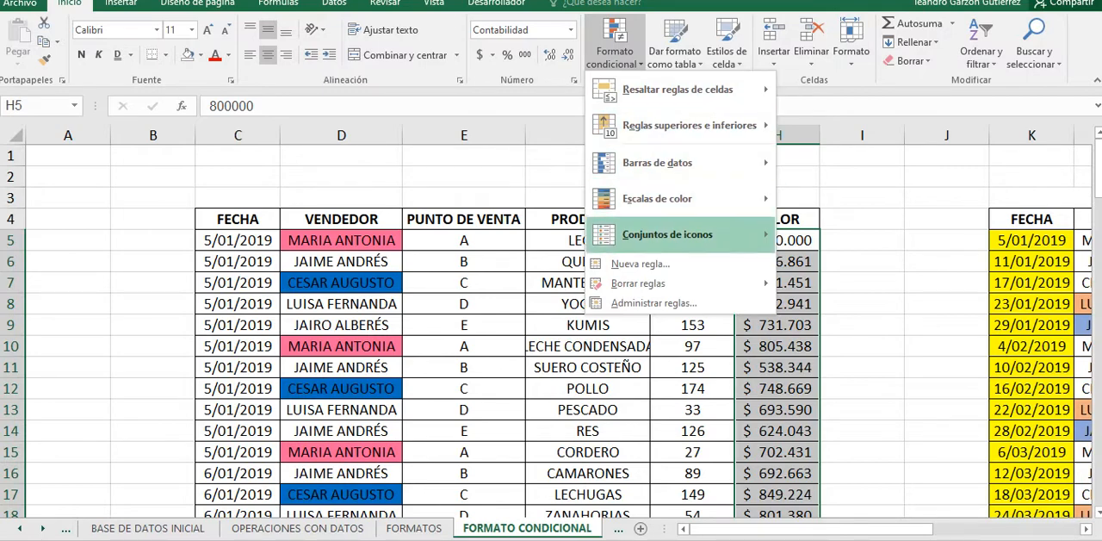
left_click(653, 302)
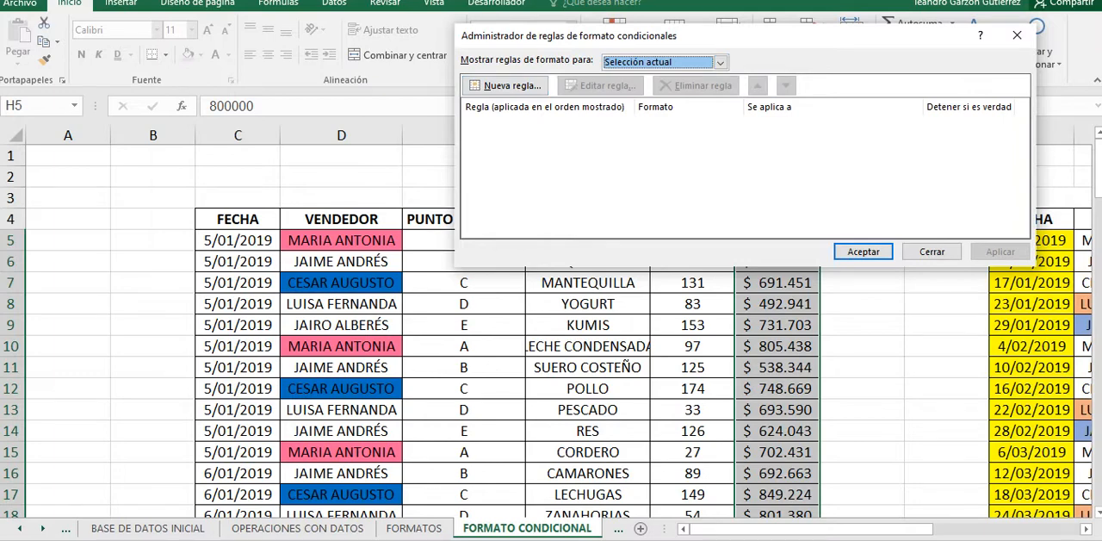
left_click(506, 85)
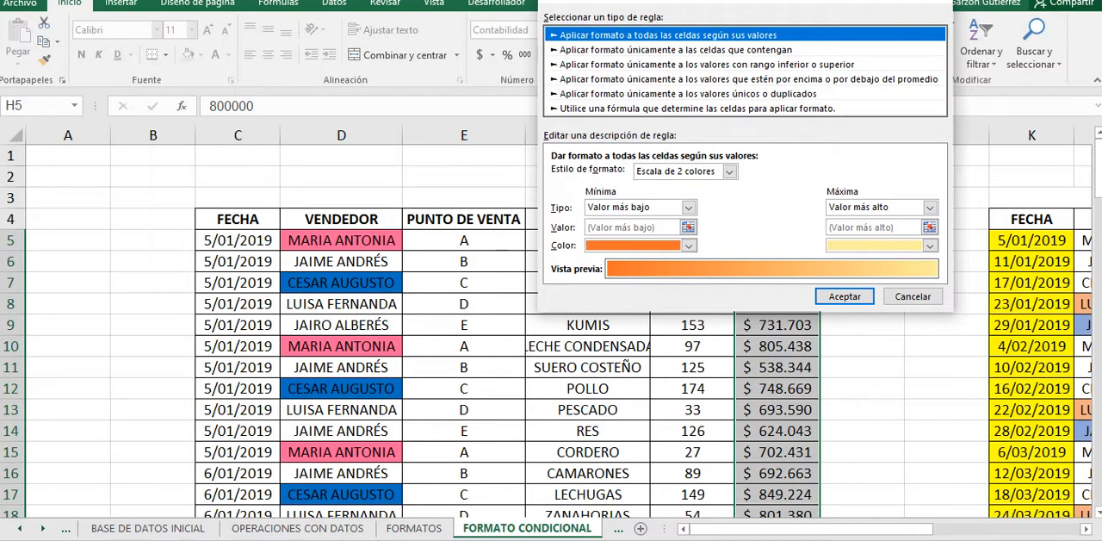
left_click(706, 65)
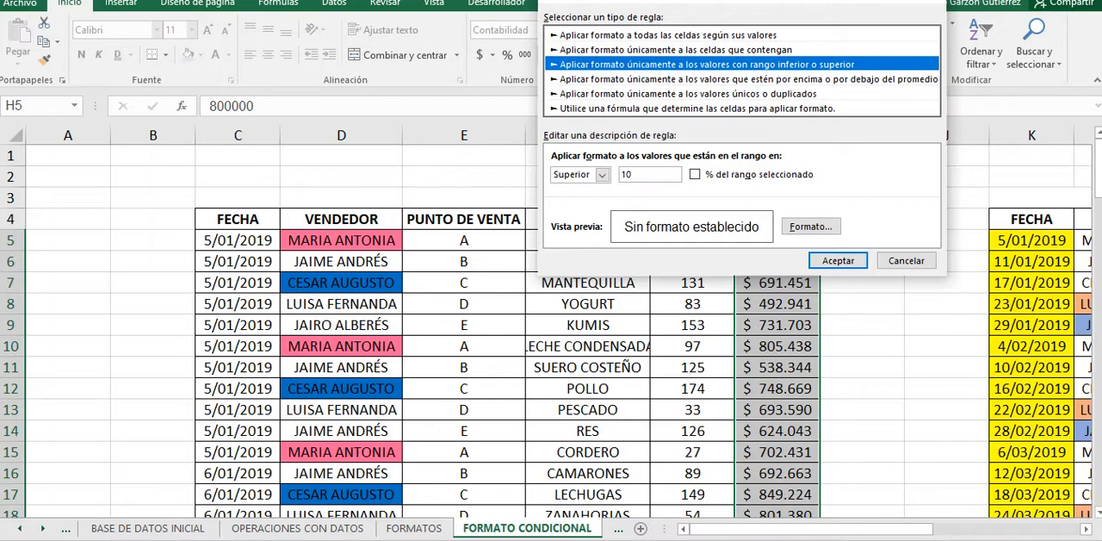
left_click(706, 80)
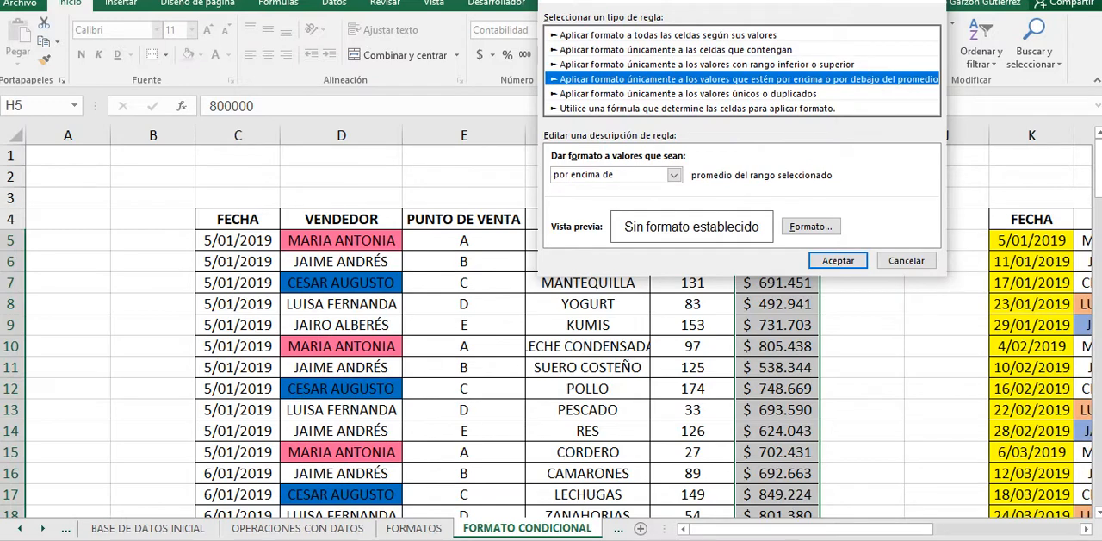
left_click(668, 35)
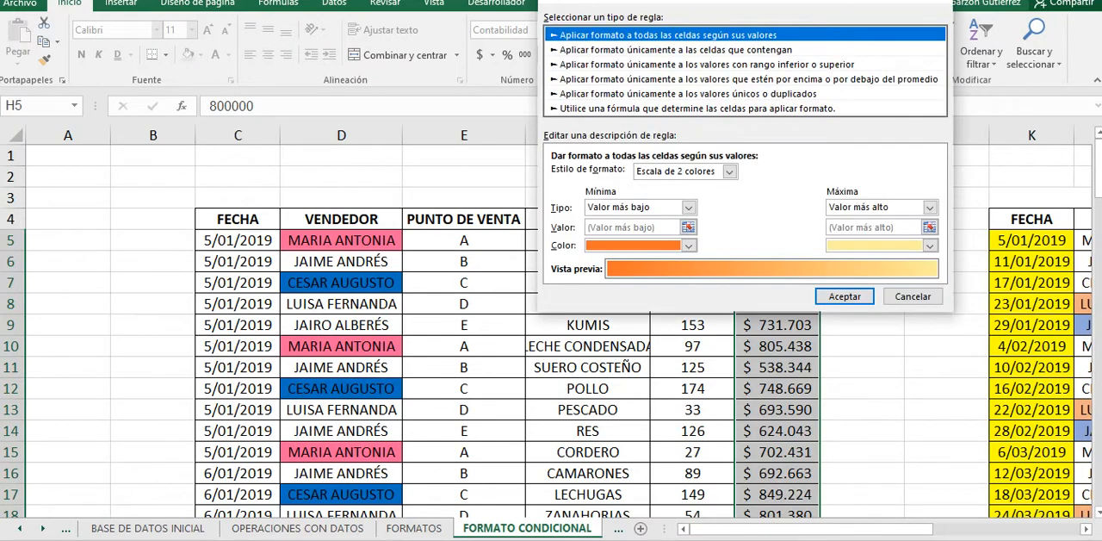
left_click(728, 171)
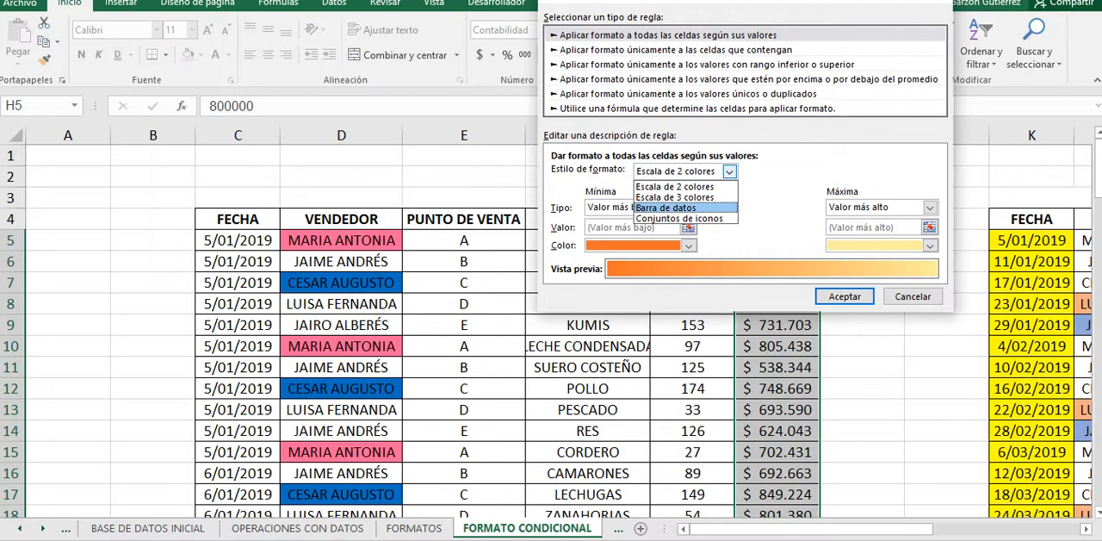
key("Escape")
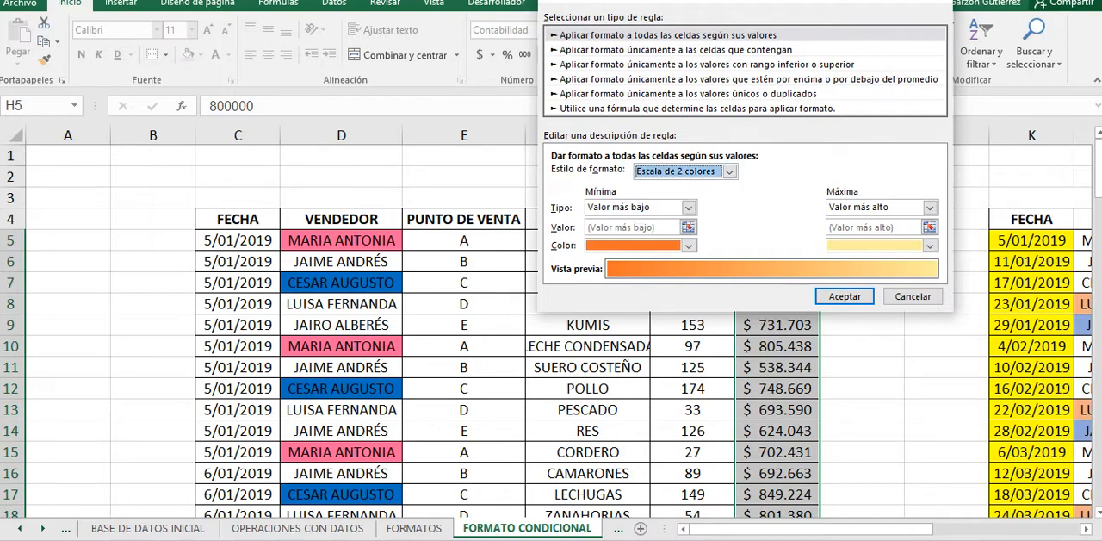
Step: Make the rule format values por encima o por debajo del promedio, with the condition mayor o igual
left_click(748, 79)
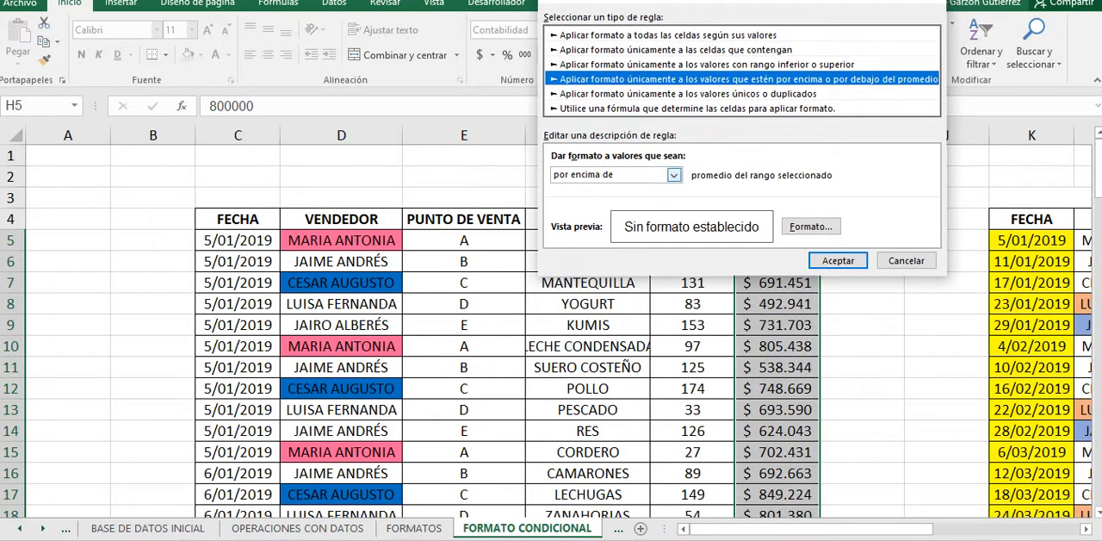
left_click(673, 175)
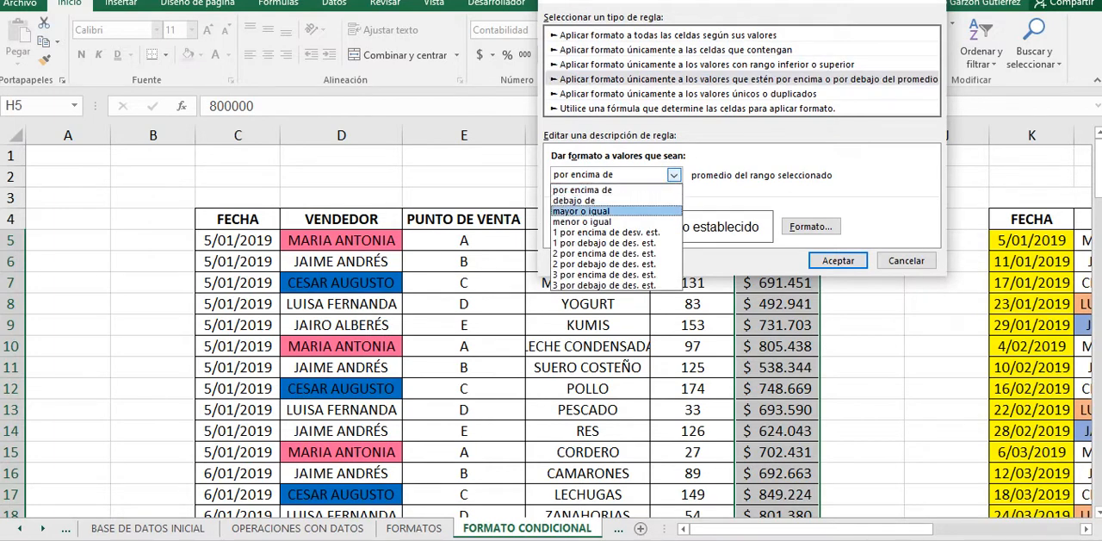
left_click(582, 211)
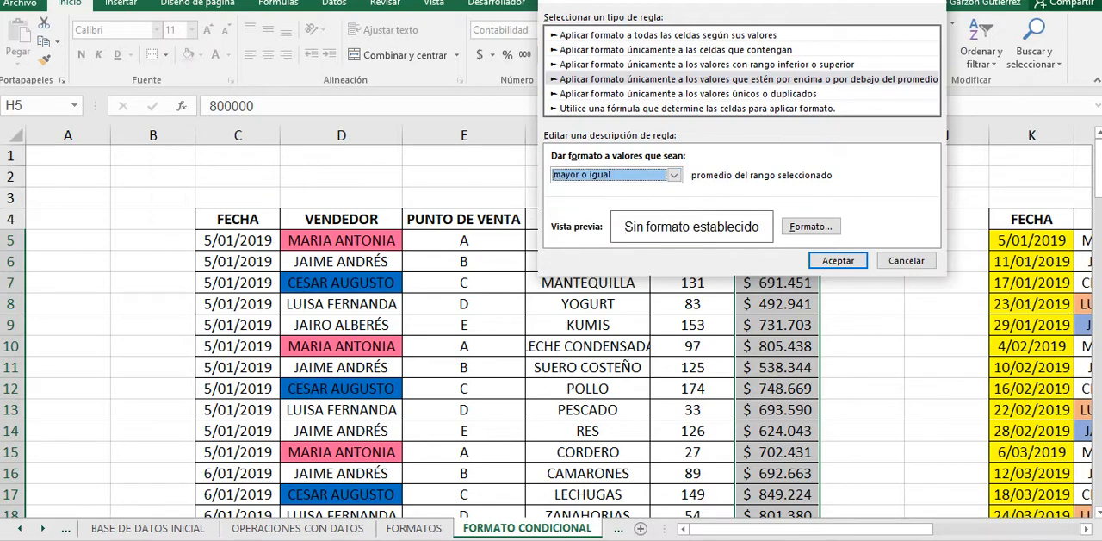
Step: Give the average rule a green fill, then apply it to the VALOR cells and close the rules manager
left_click(812, 226)
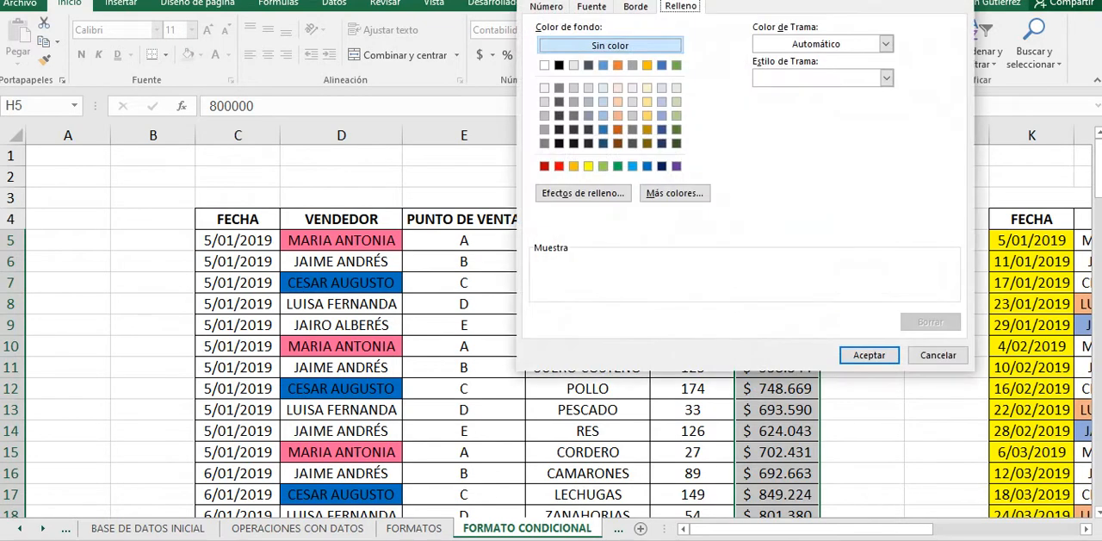
left_click(617, 166)
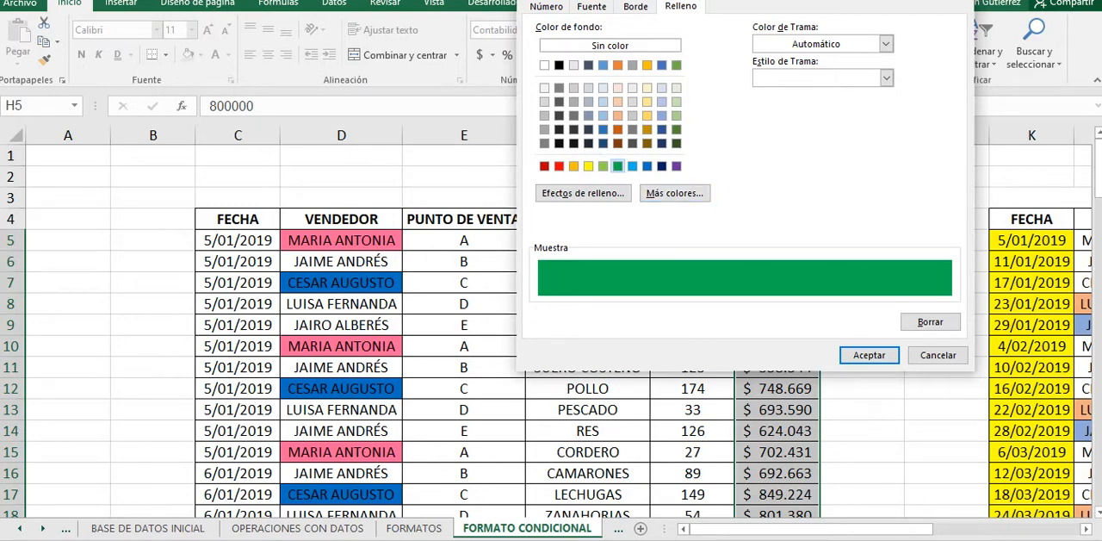
left_click(868, 355)
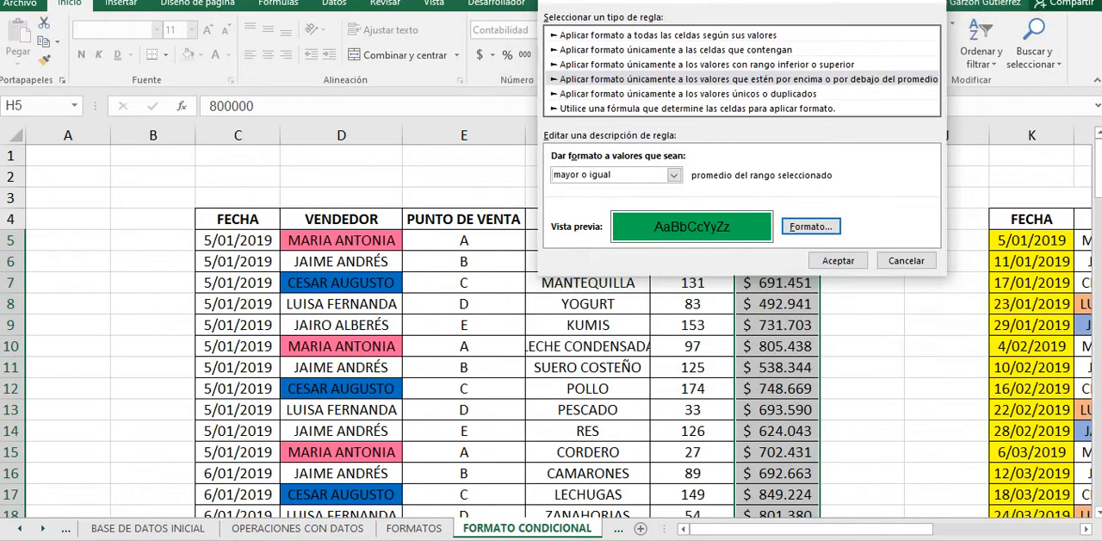
left_click(838, 260)
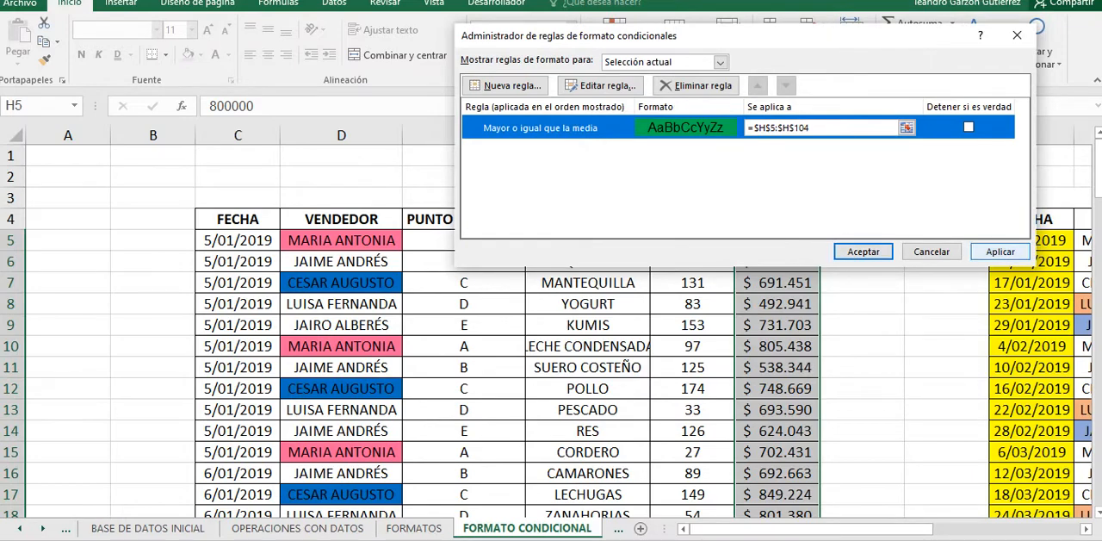
left_click(999, 252)
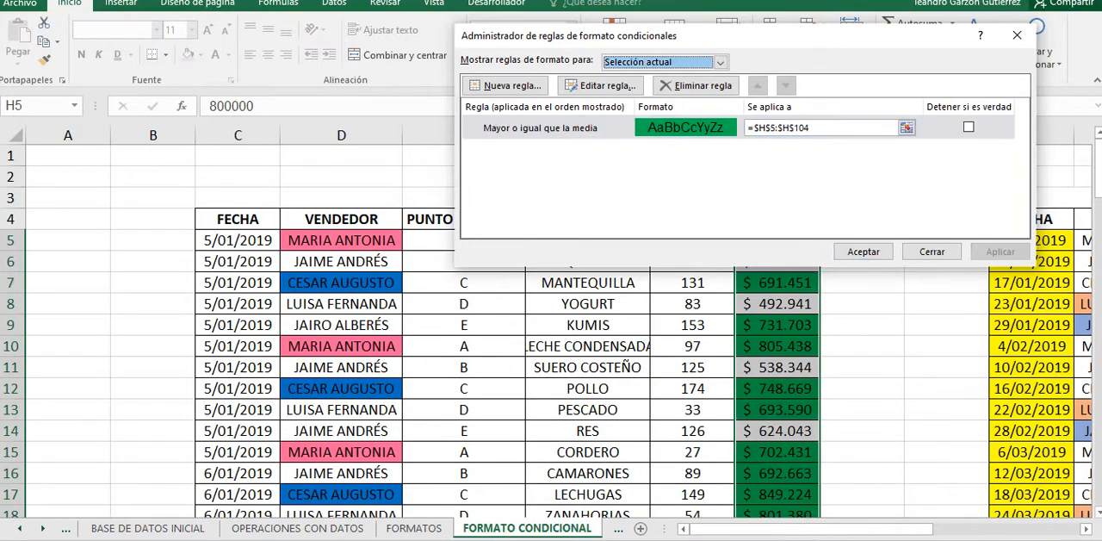
left_click(863, 252)
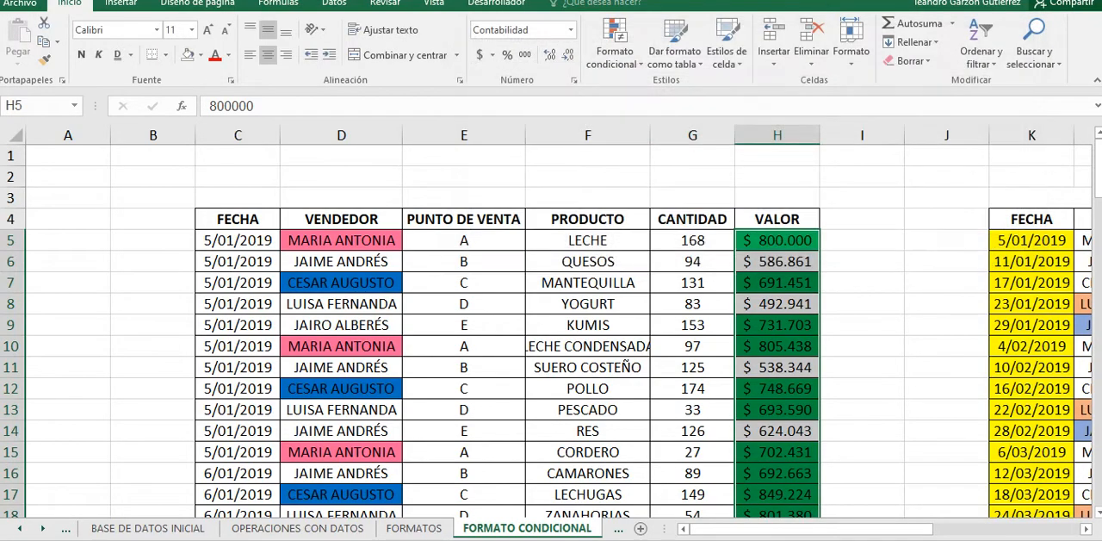
Step: Examine which amounts along the VALOR column are highlighted by the average rule
scroll(832, 506, "down", 2)
scroll(832, 506, "down", 3)
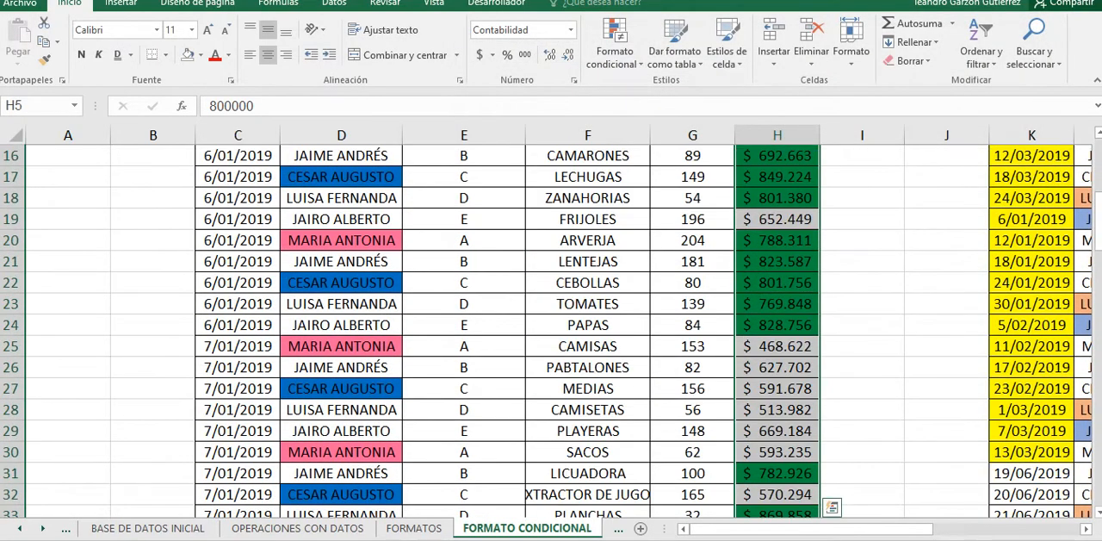
scroll(831, 506, "down", 7)
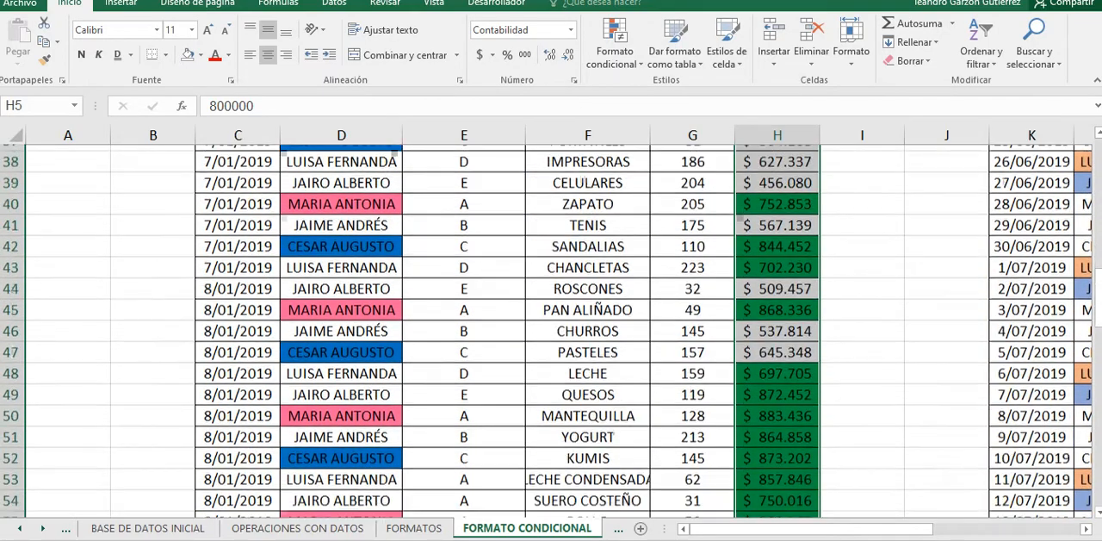
scroll(831, 506, "down", 5)
scroll(832, 506, "up", 7)
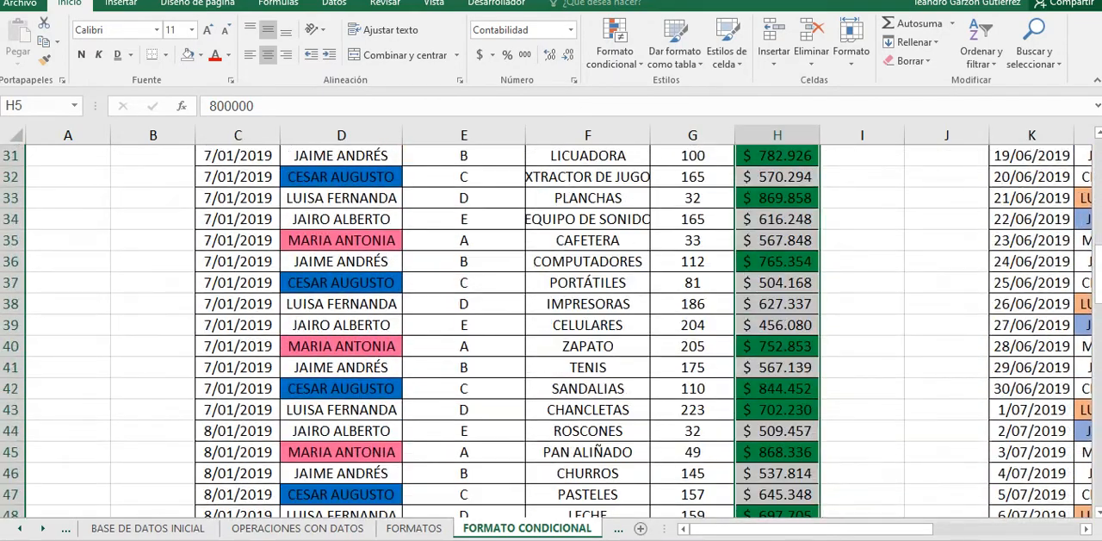
scroll(552, 332, "up", 9)
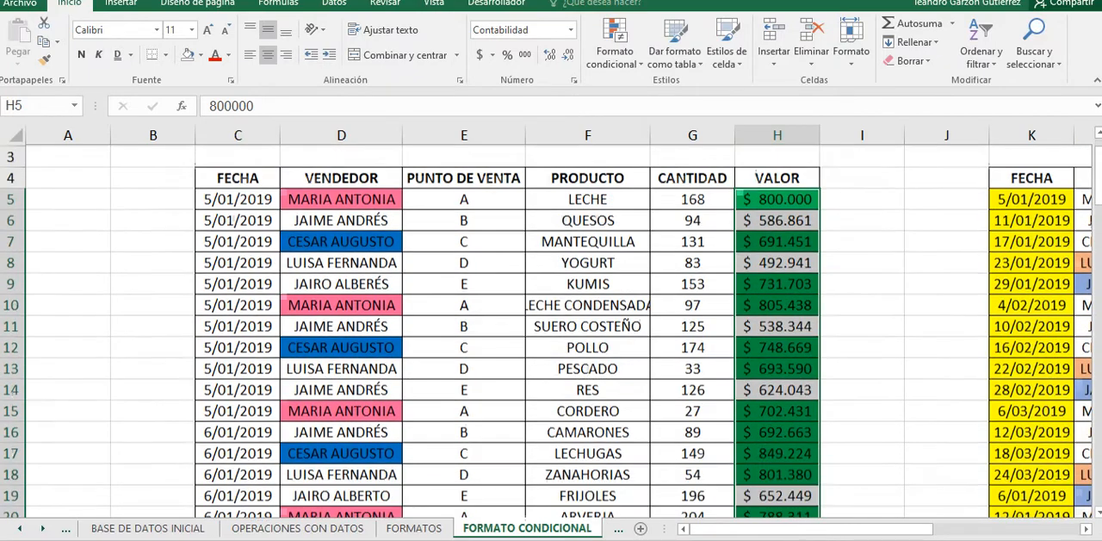
scroll(551, 331, "down", 2)
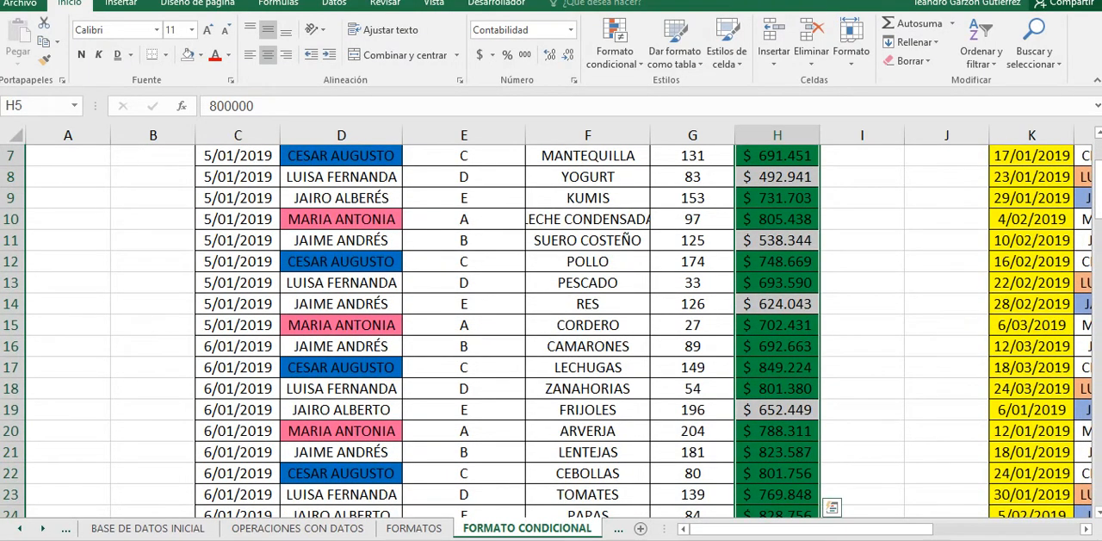
scroll(551, 331, "down", 1)
scroll(551, 331, "up", 3)
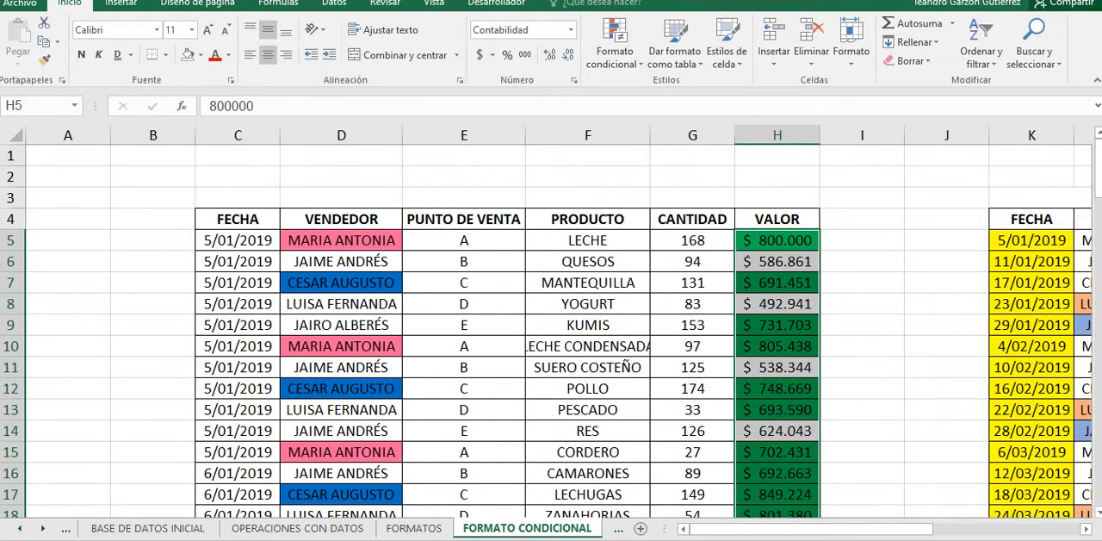
Step: Enter 78 in G5 and 79 in G6 of the CANTIDAD column, and fill the series down to row 91
left_click_drag(692, 241, 692, 494)
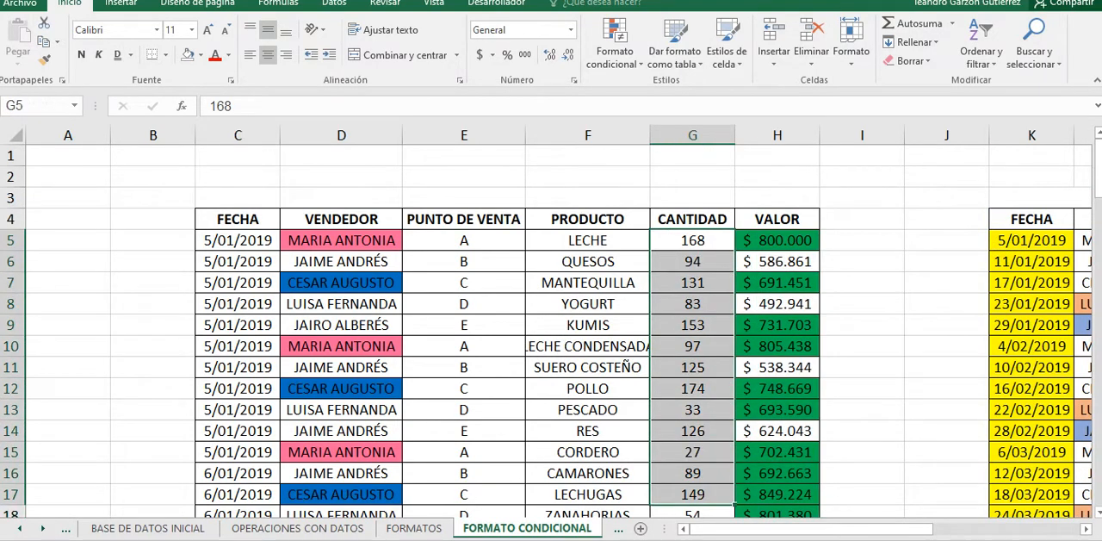
left_click(692, 240)
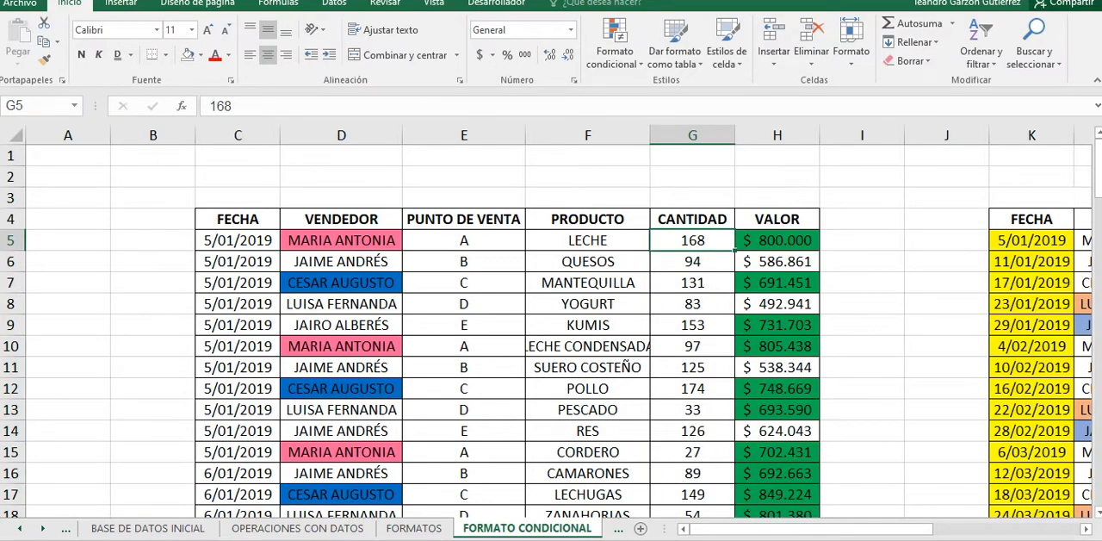
type("78")
key("Return")
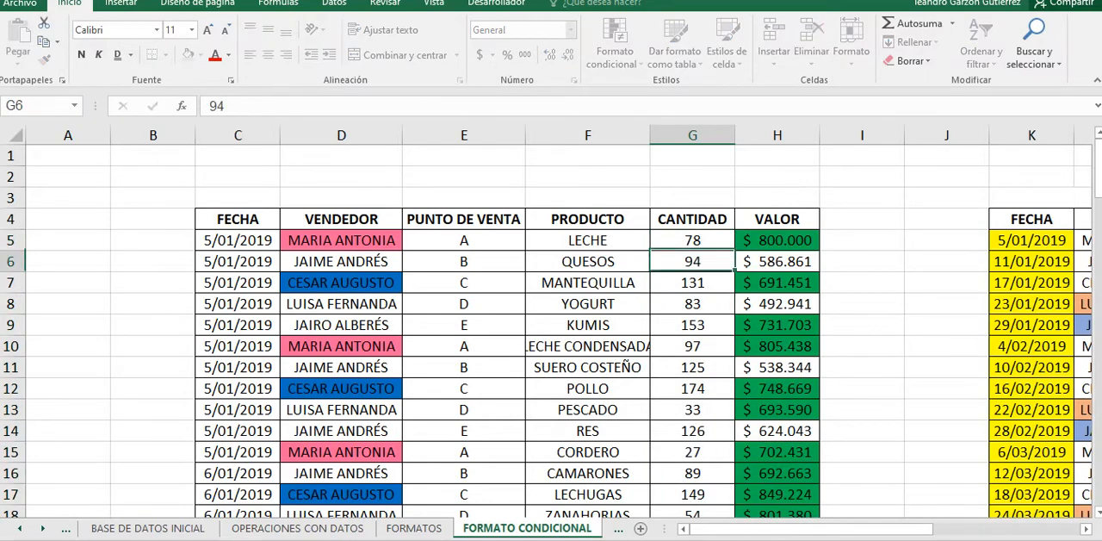
type("79")
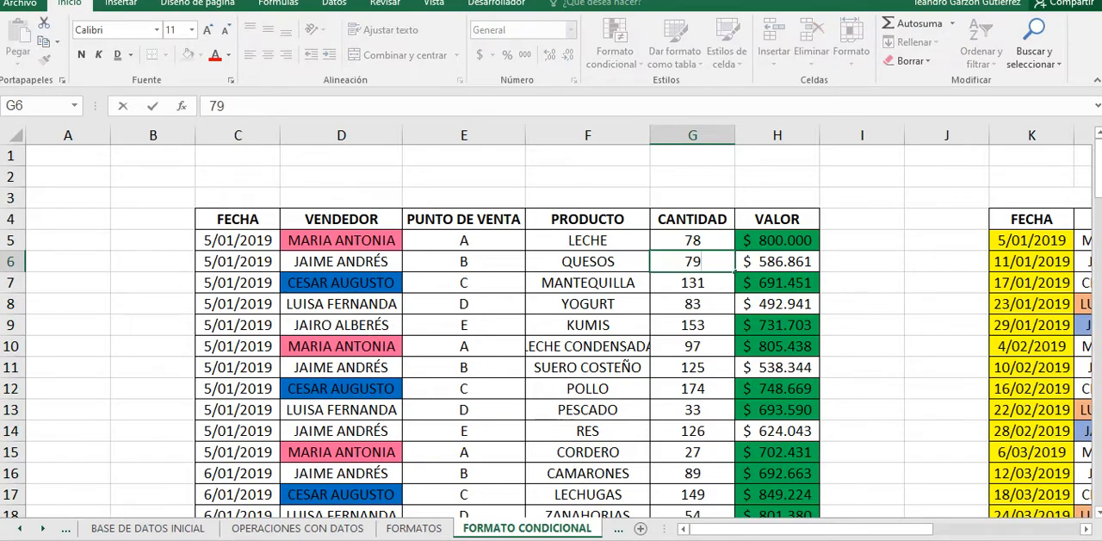
left_click(692, 324)
left_click_drag(692, 240, 737, 373)
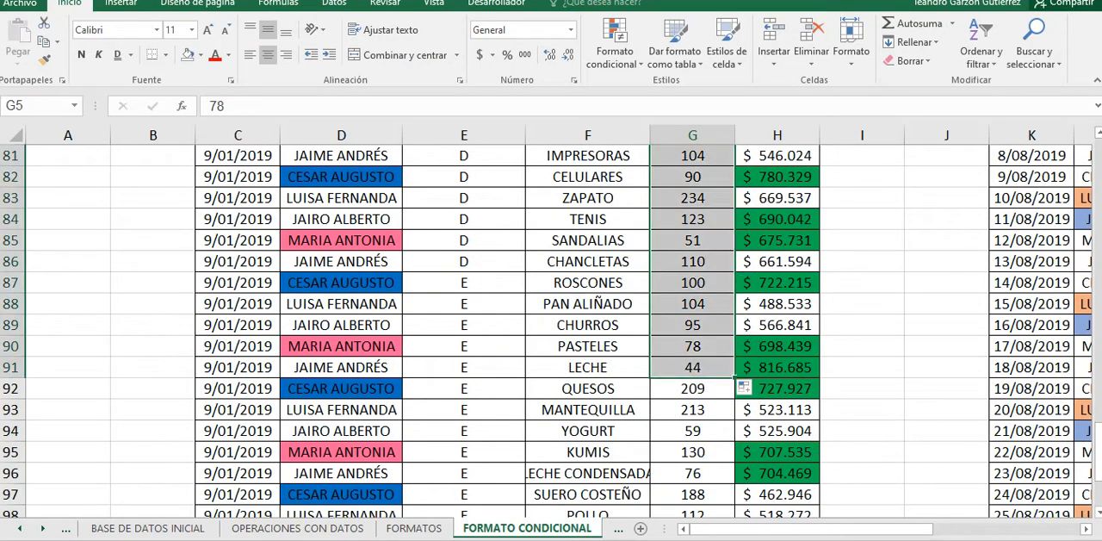
Step: Examine the filled CANTIDAD values from the first rows down to row 91
scroll(551, 331, "up", 13)
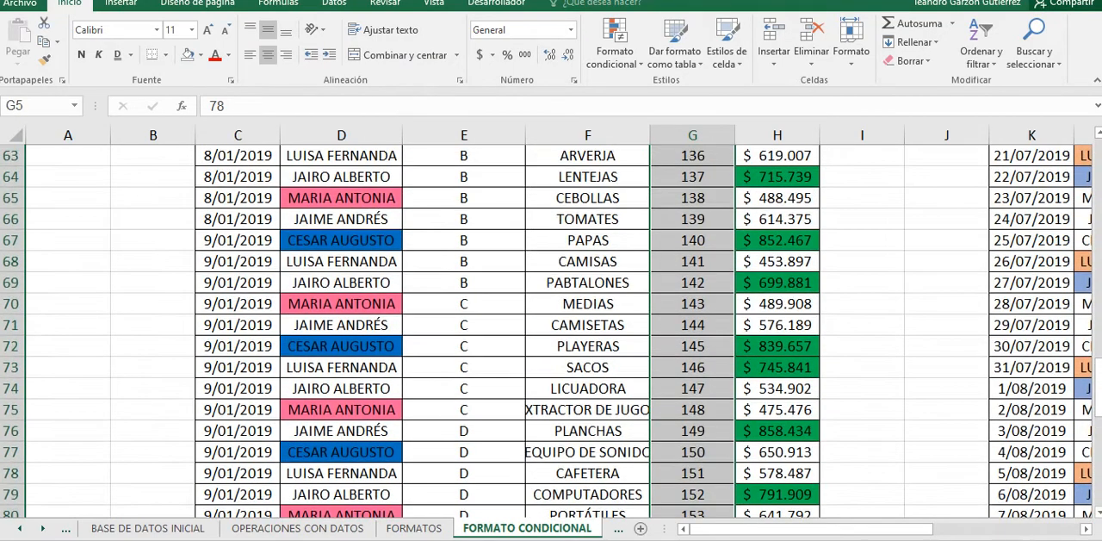
scroll(551, 331, "up", 7)
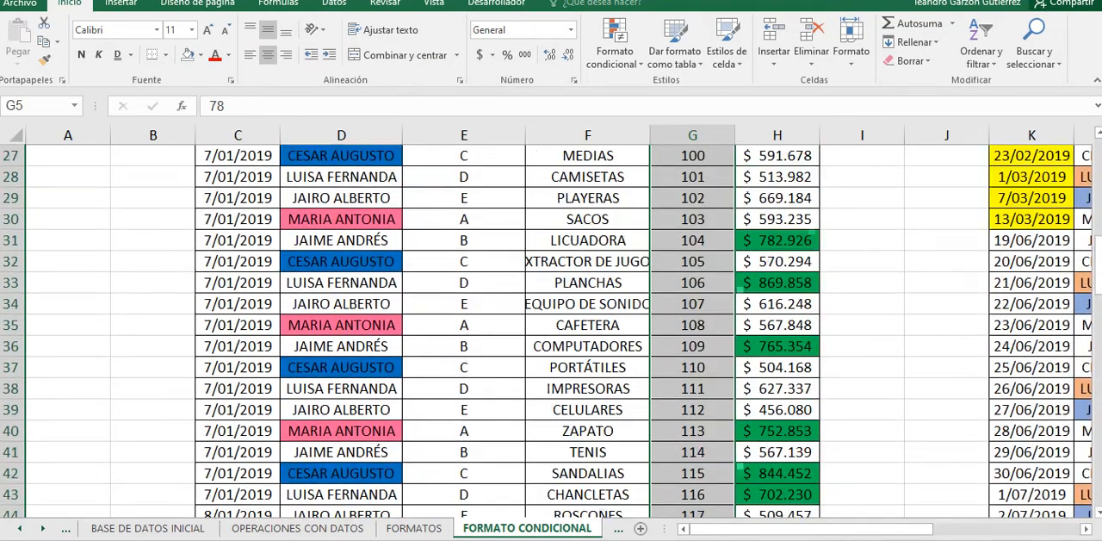
scroll(551, 332, "up", 6)
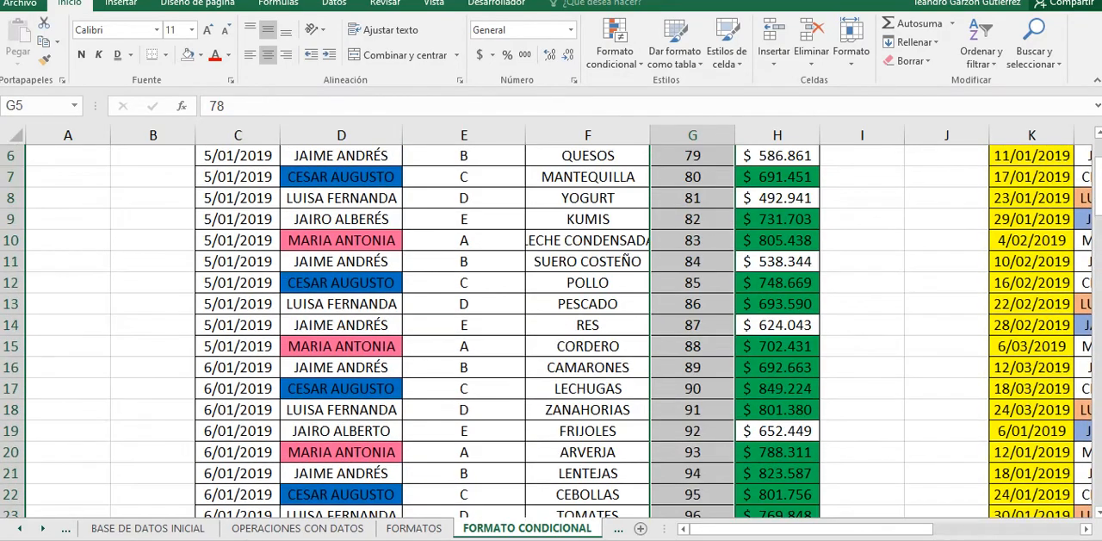
scroll(551, 331, "down", 18)
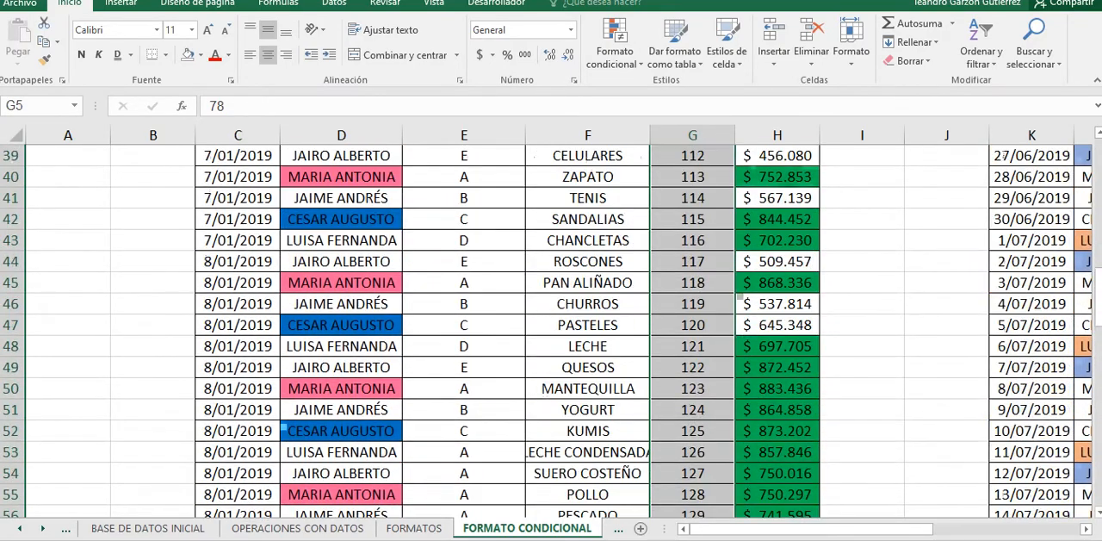
scroll(551, 332, "down", 6)
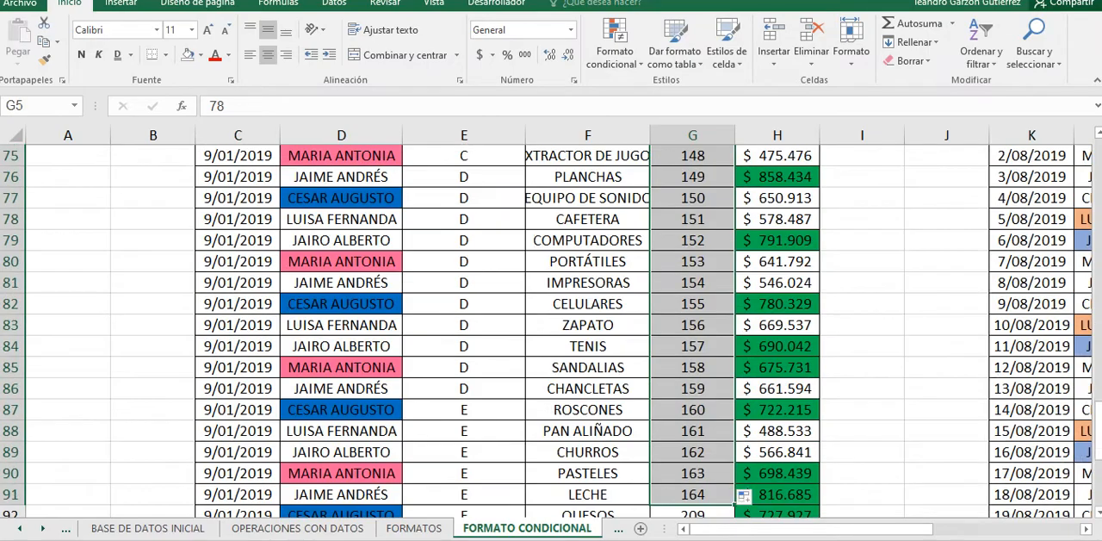
scroll(551, 331, "up", 9)
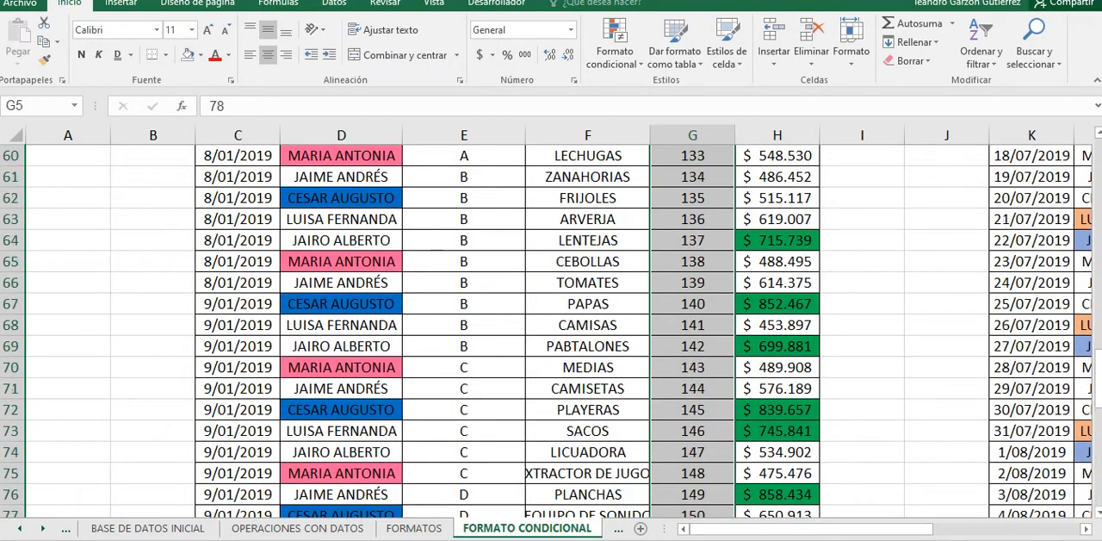
scroll(551, 331, "up", 14)
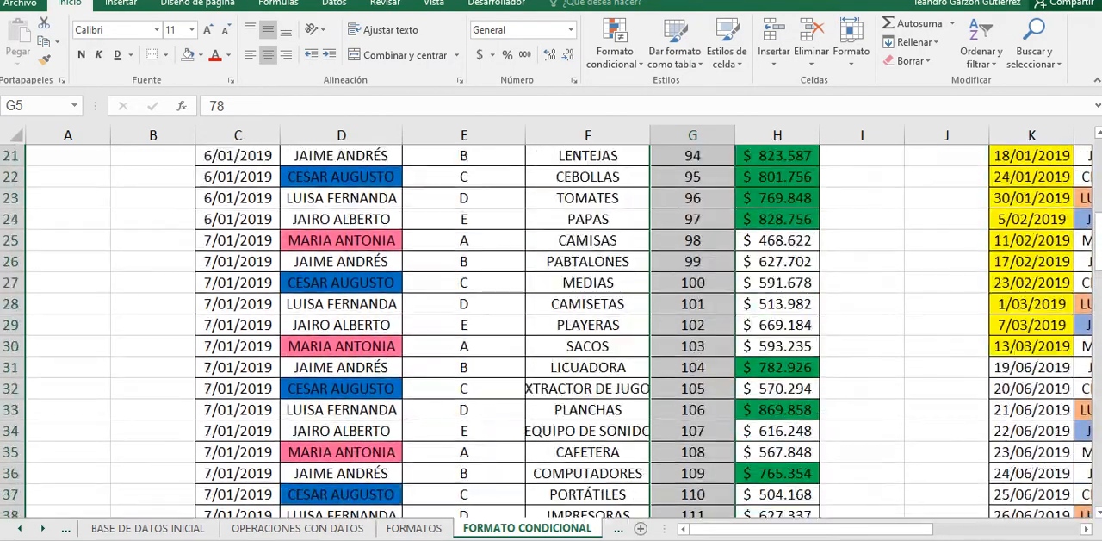
Step: Create a conditional formatting rule for the CANTIDAD cells that formats all values with the Escala de 3 colores style
scroll(551, 331, "up", 2)
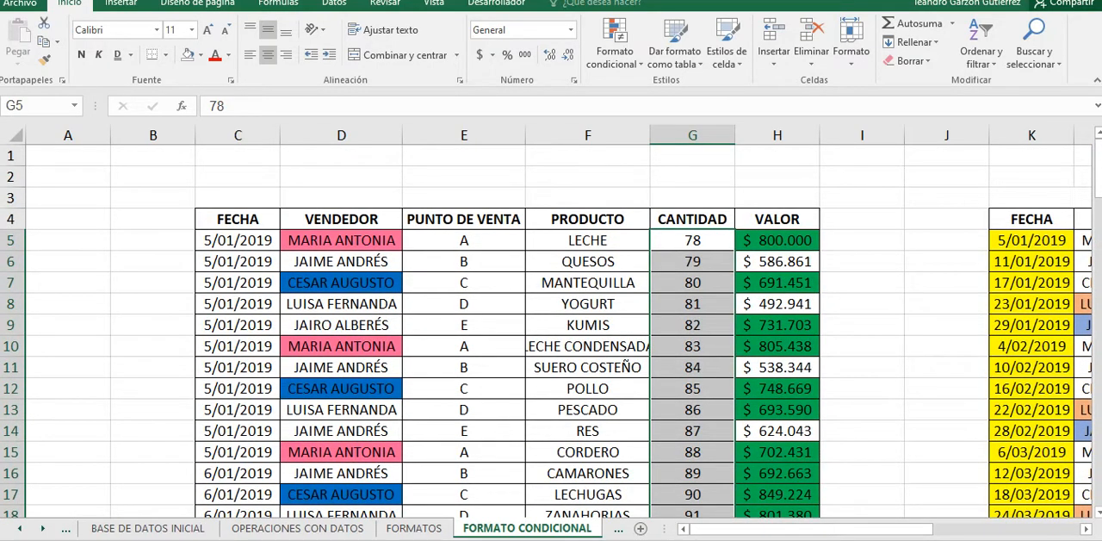
left_click(615, 52)
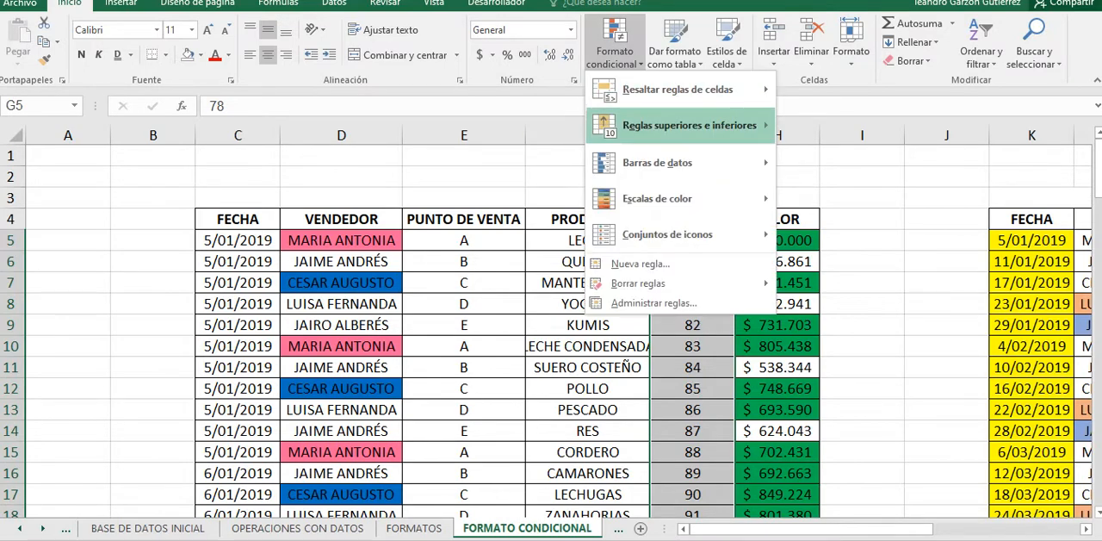
left_click(653, 303)
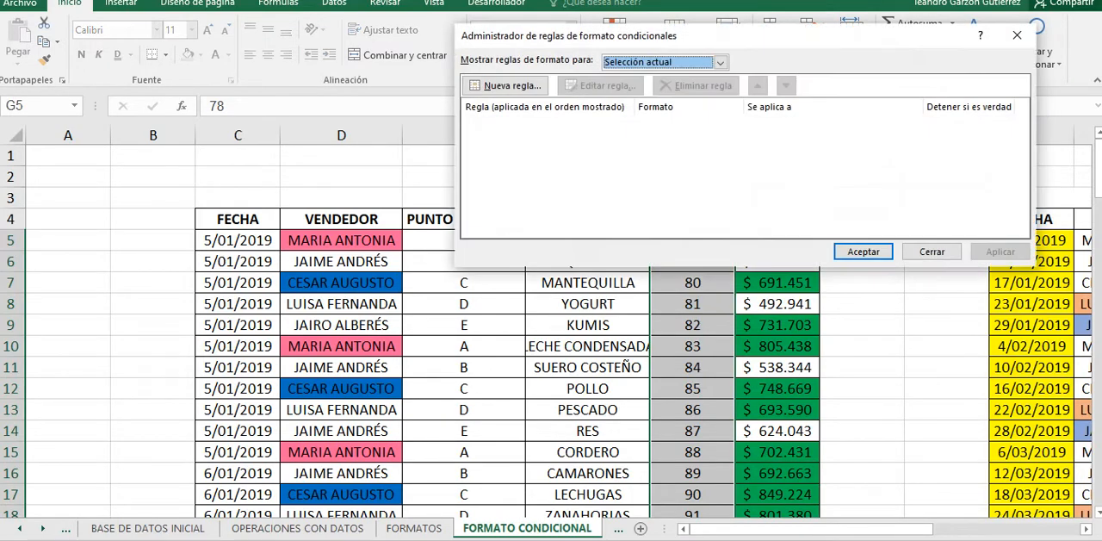
left_click(508, 86)
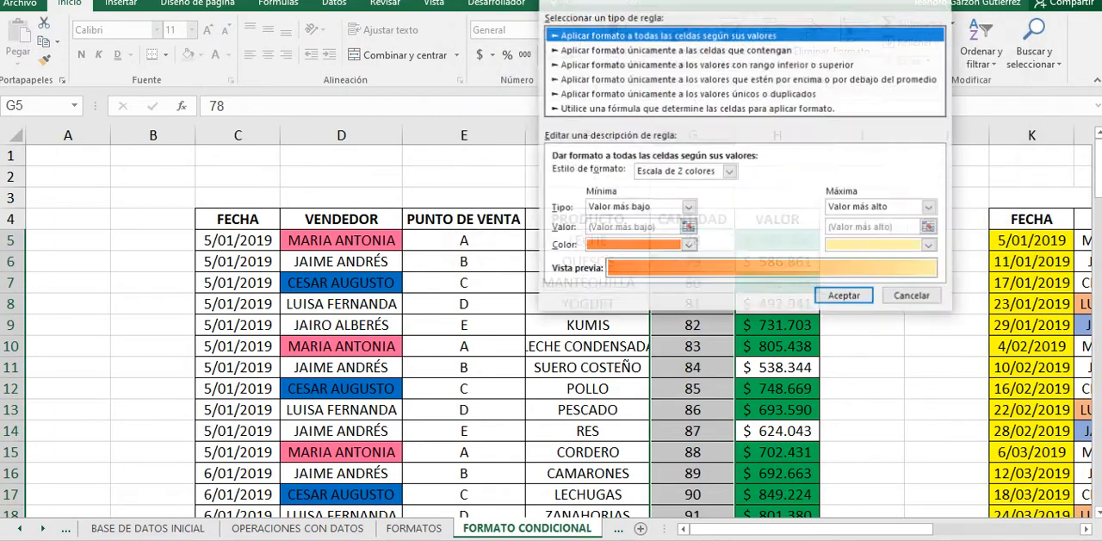
left_click(730, 172)
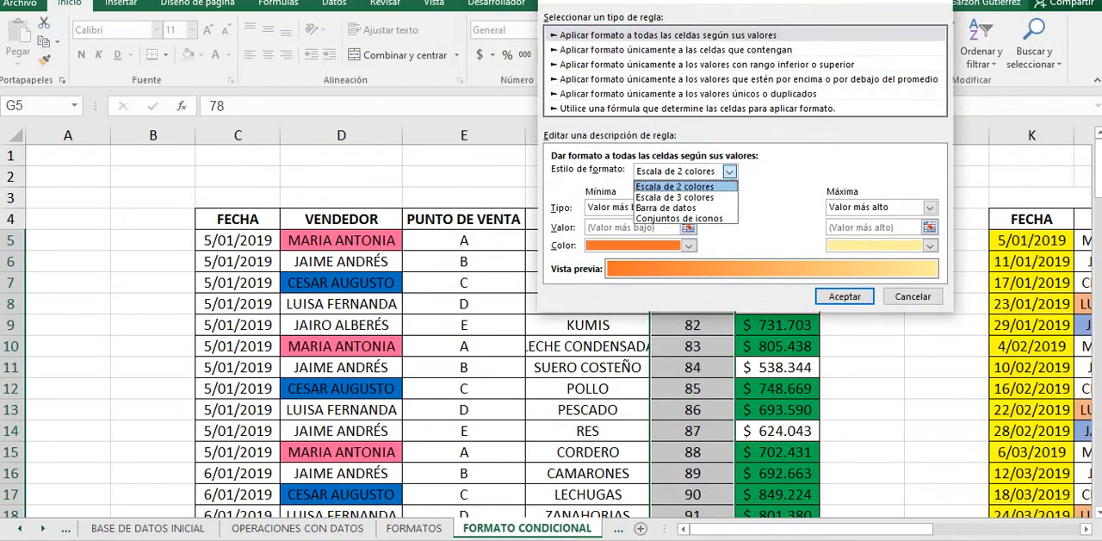
left_click(675, 197)
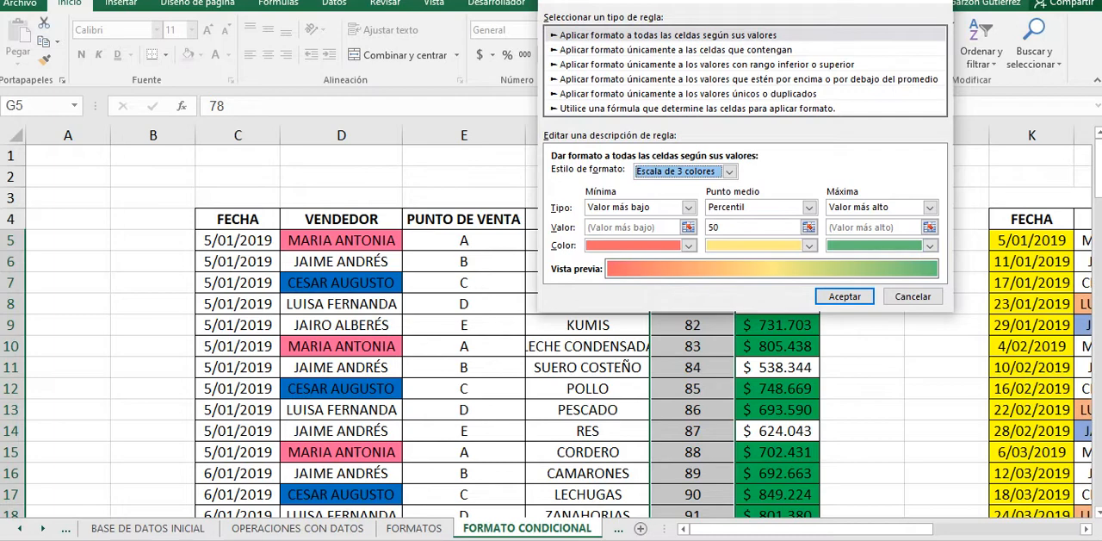
Step: Set the type of the color scale's minimum, midpoint and maximum to Número
left_click(689, 207)
left_click(608, 226)
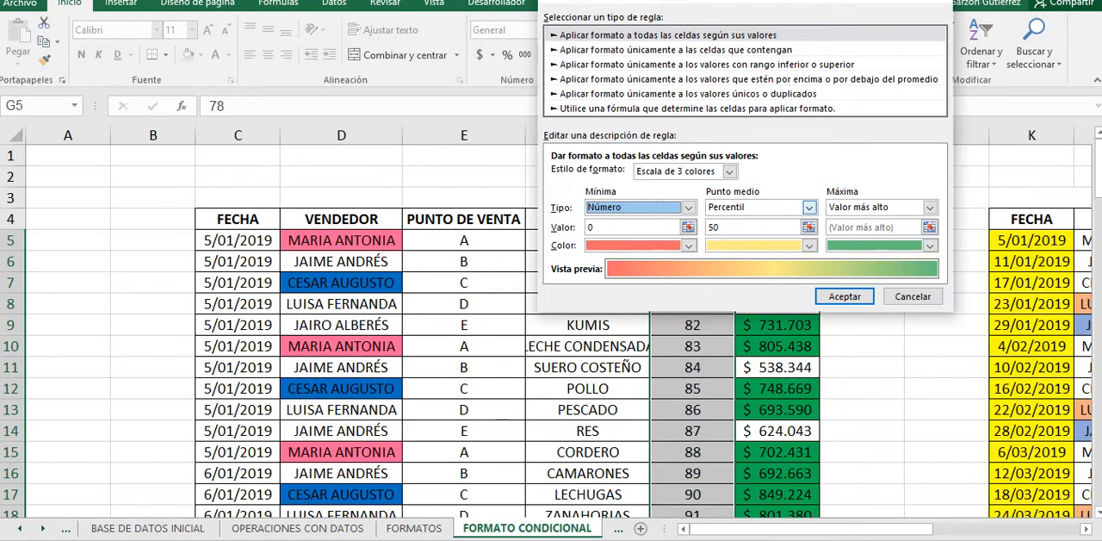
left_click(809, 206)
left_click(724, 222)
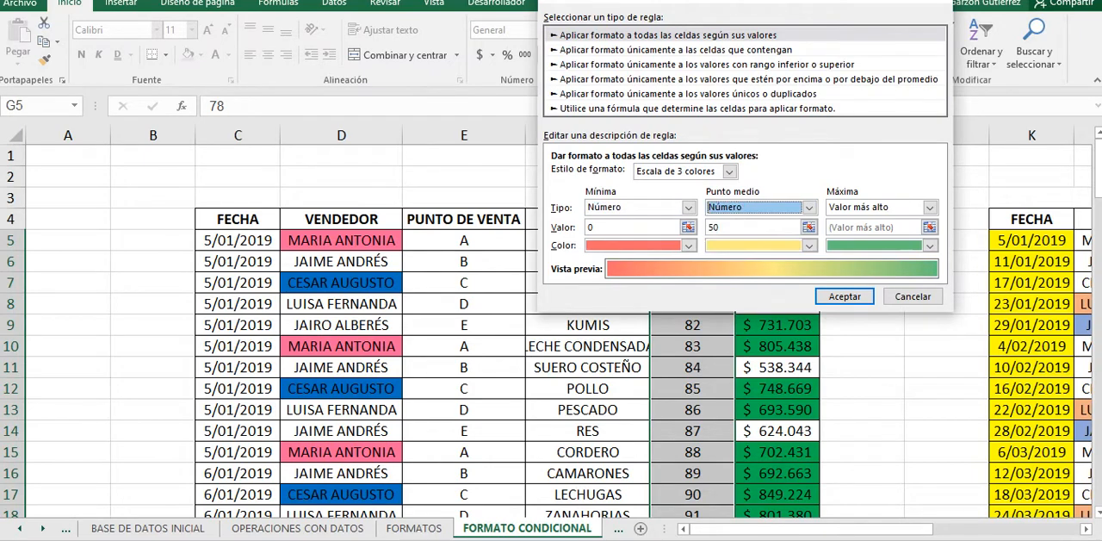
left_click(930, 207)
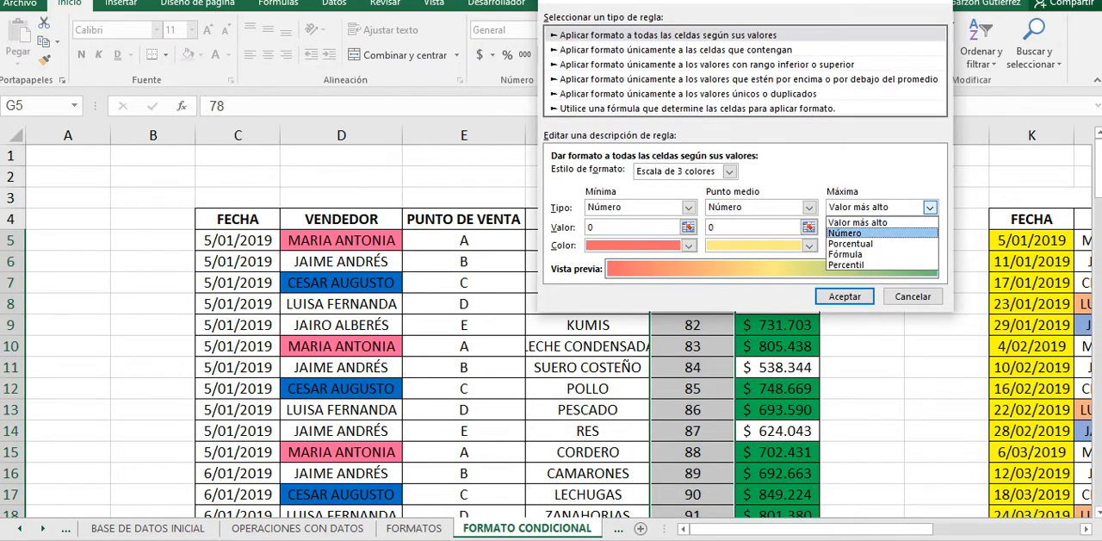
left_click(844, 233)
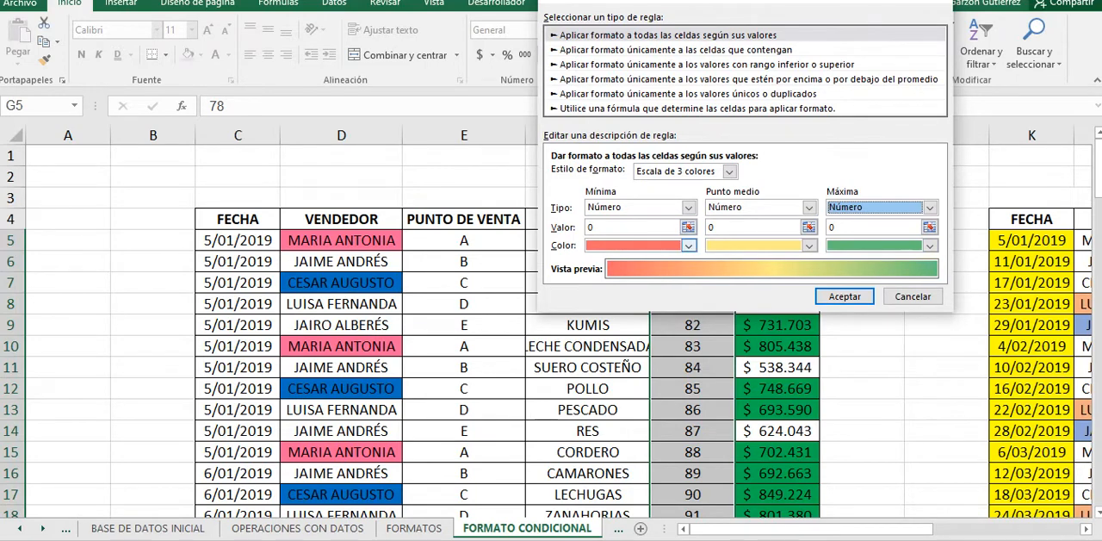
Step: Color the scale's minimum standard red, its midpoint standard orange and its maximum standard green
left_click(688, 245)
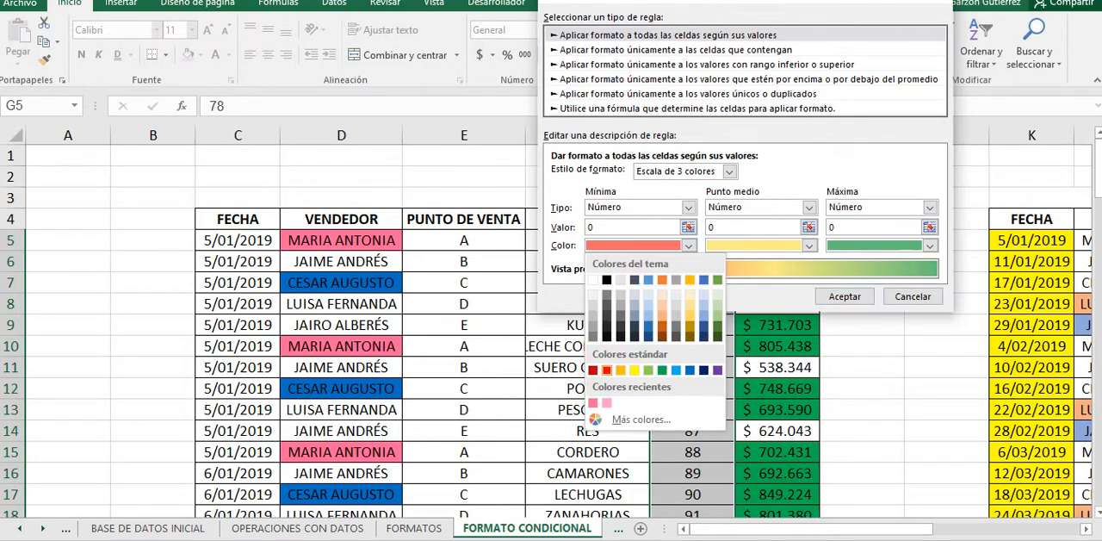
left_click(606, 369)
left_click(809, 246)
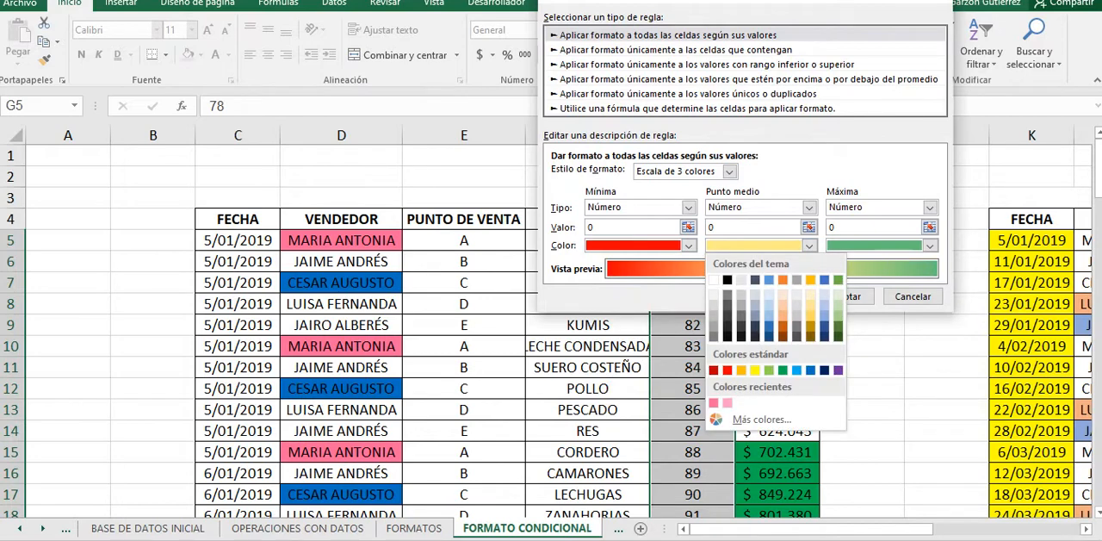
left_click(741, 370)
left_click(929, 245)
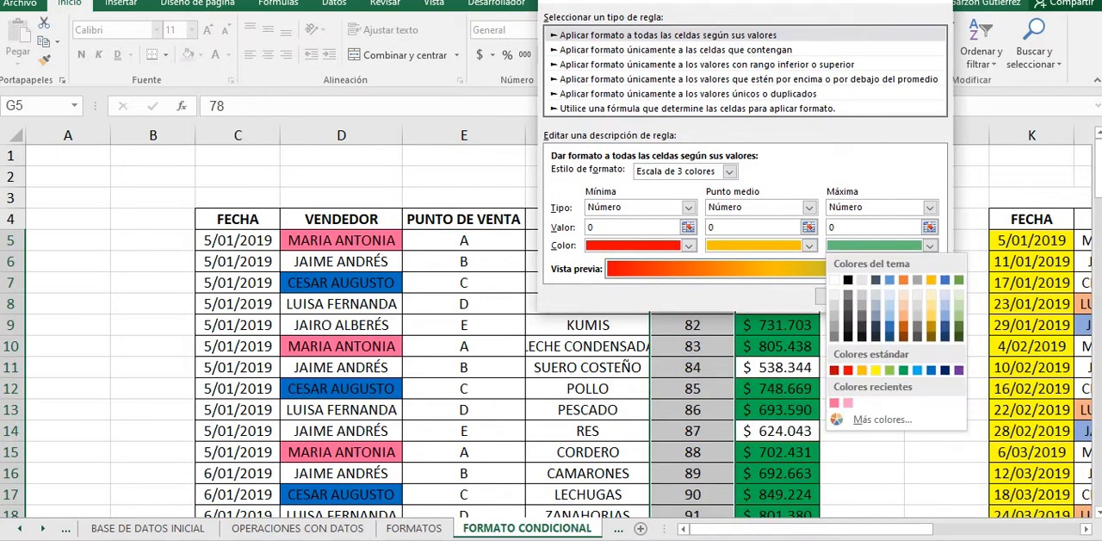
left_click(903, 370)
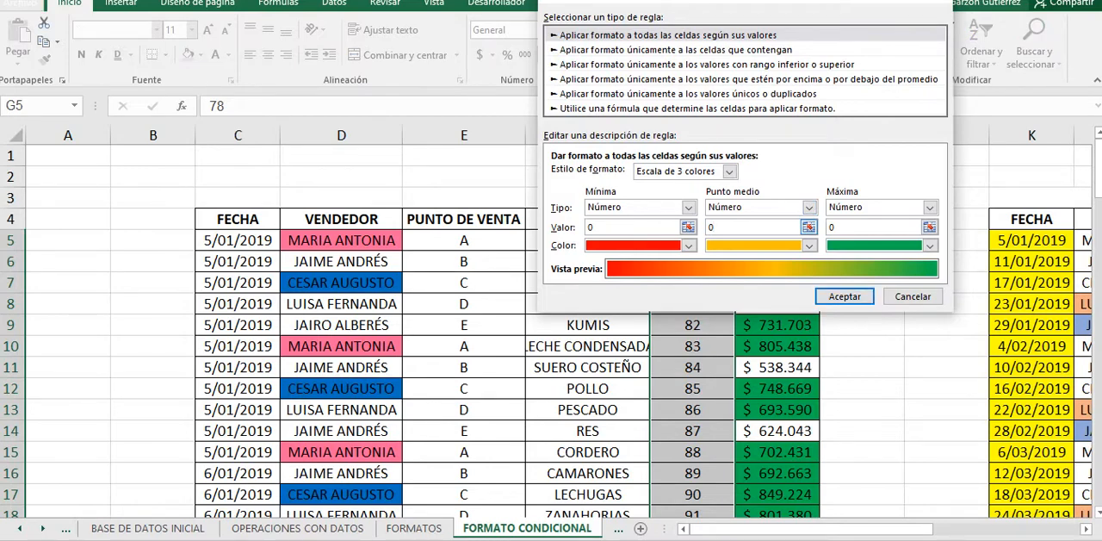
Step: Set the color scale's values to 93 for the minimum, 125 for the midpoint and 148 for the maximum
key("BackSpace")
type("125")
left_click(689, 228)
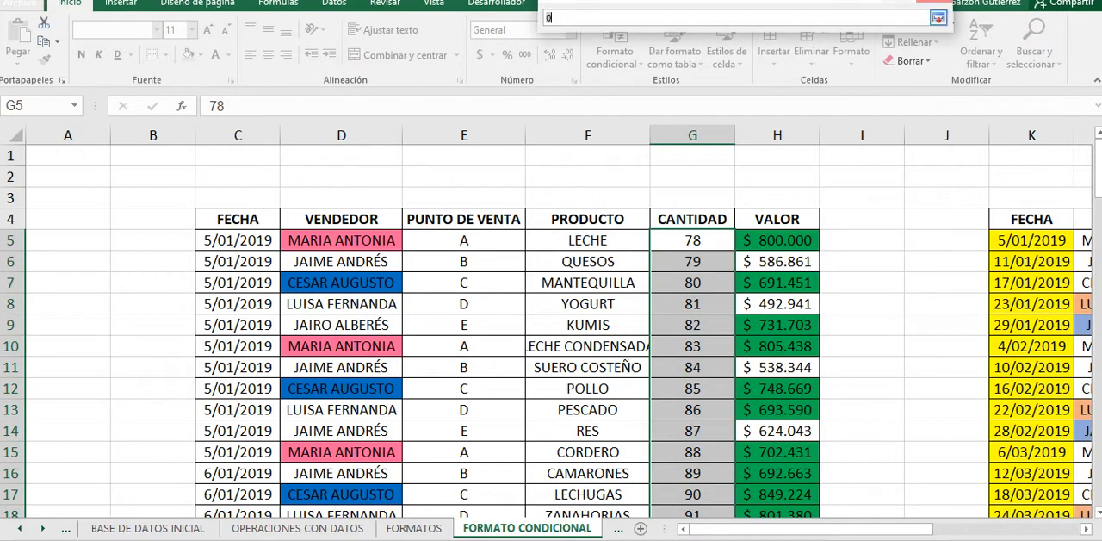
left_click(939, 17)
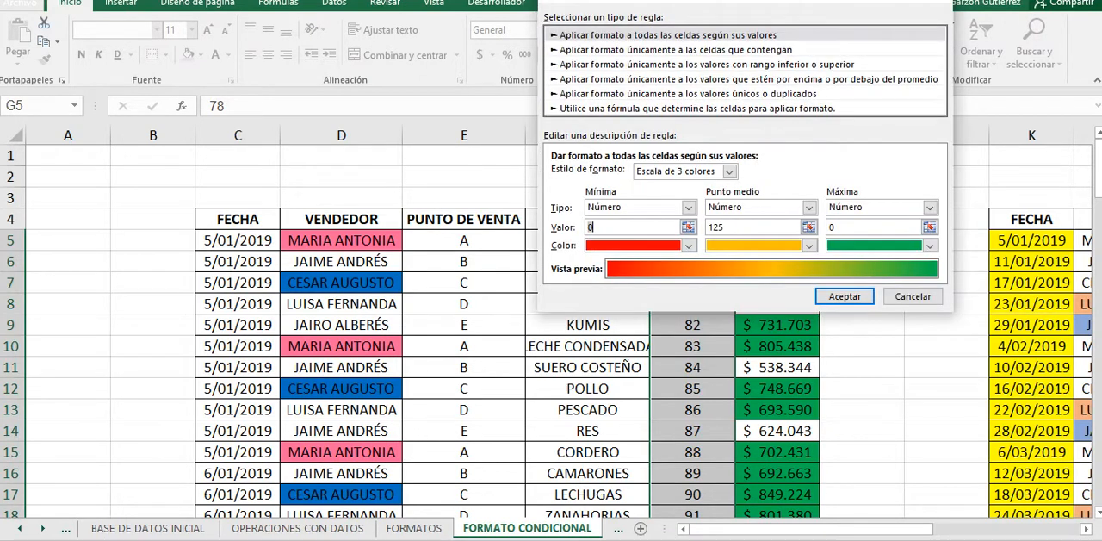
left_click_drag(713, 2, 518, 62)
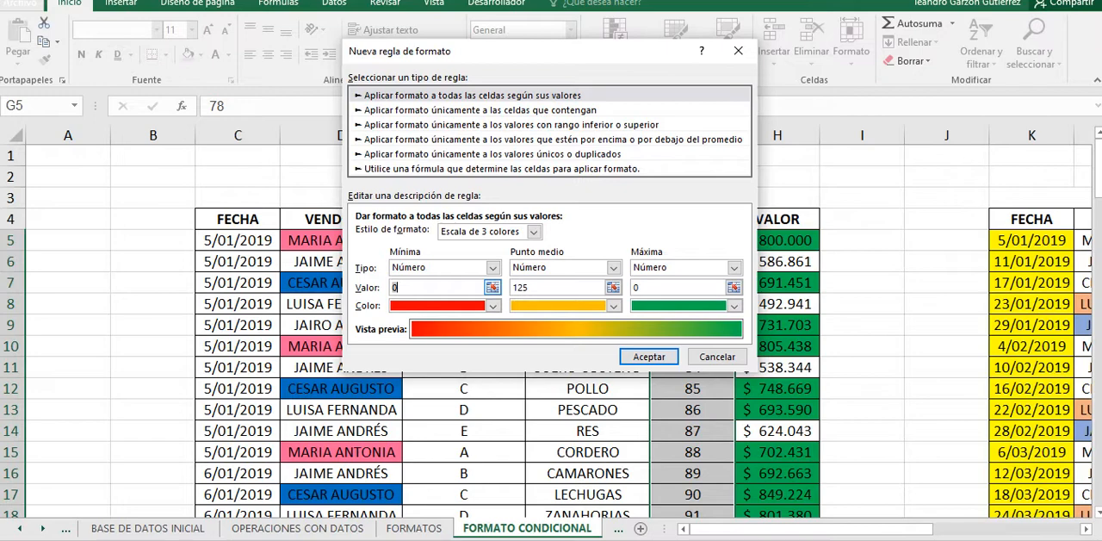
type("93")
left_click(648, 288)
key("BackSpace")
type("148")
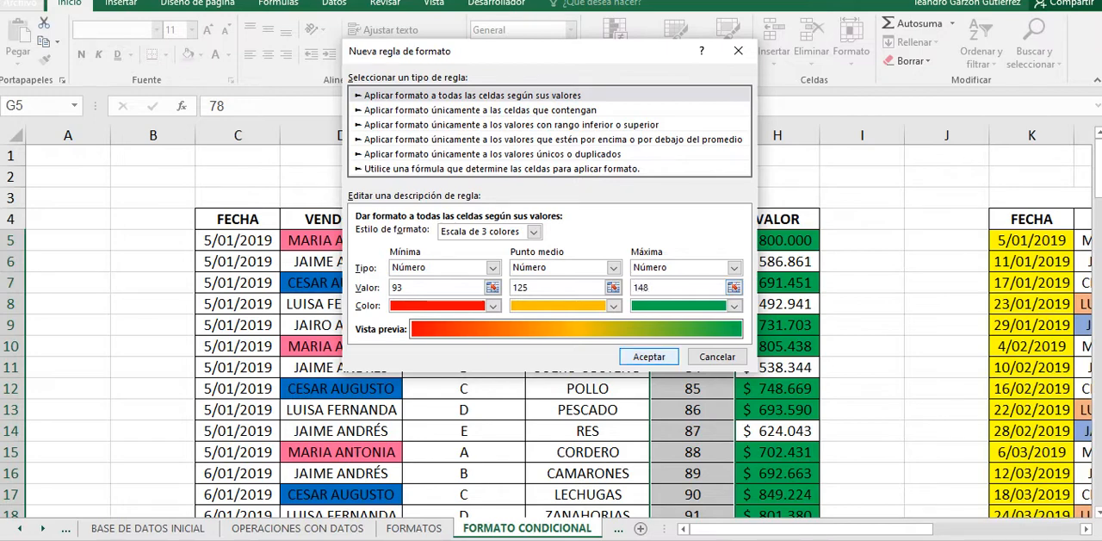
Step: Save the three-color scale rule, apply it to the CANTIDAD cells and close the rules manager
left_click(649, 357)
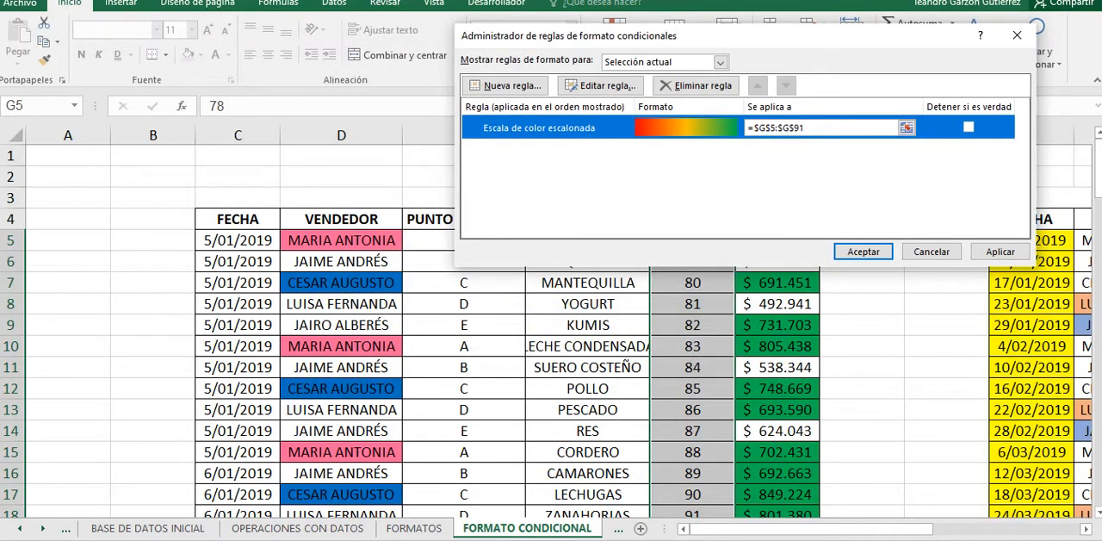
left_click(1000, 252)
left_click(862, 251)
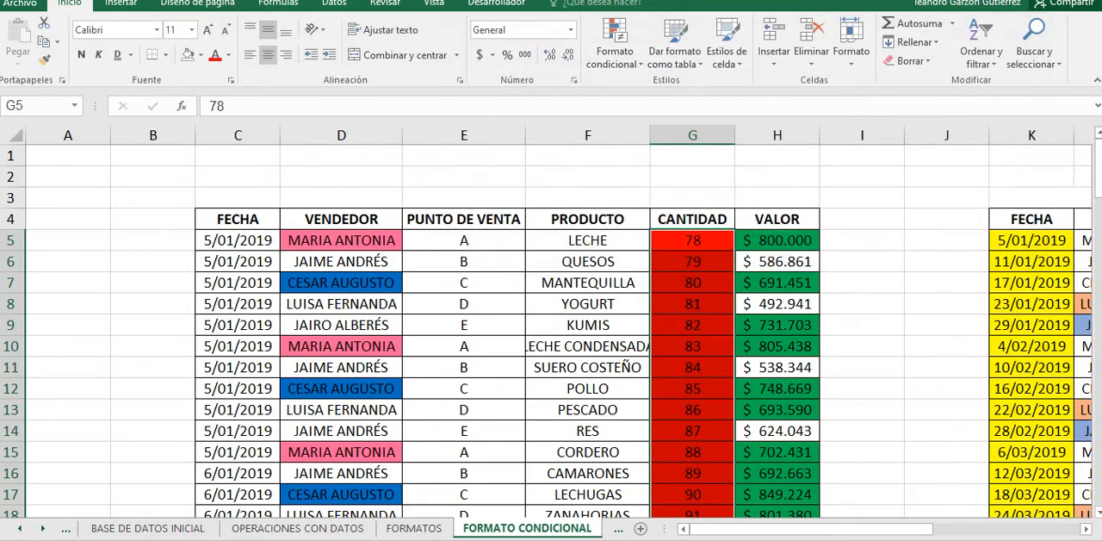
Step: Examine how the red, orange and green scale colors the CANTIDAD values from the first rows to the lower rows
scroll(551, 327, "down", 3)
key("Down")
key("Down")
key("Down")
key("Down")
key("Down")
key("Down")
key("Down")
key("Down")
key("Down")
key("Down")
key("Down")
key("Down")
key("Down")
key("Down")
key("Down")
key("Down")
key("Down")
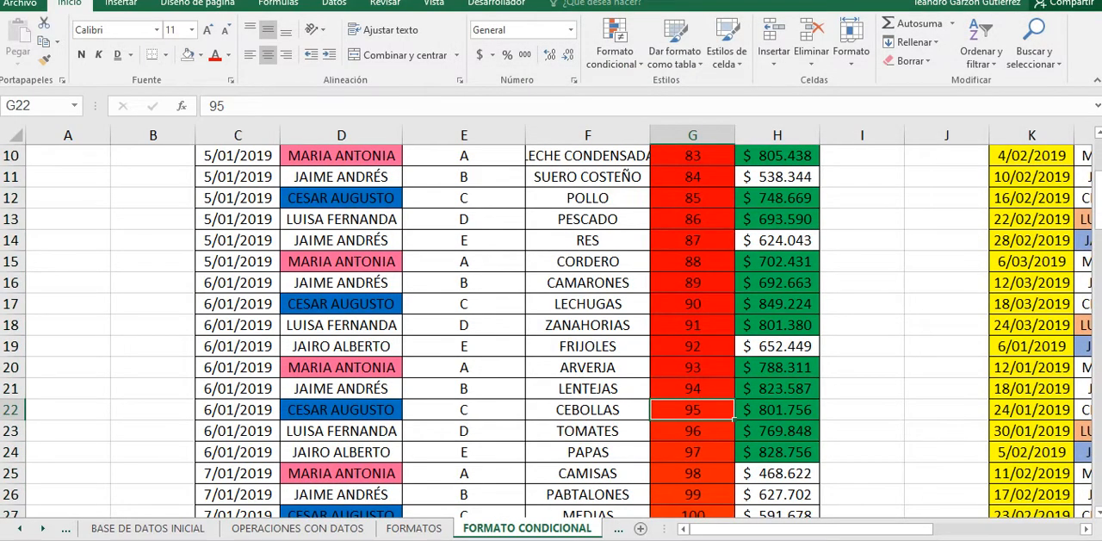
scroll(551, 332, "down", 2)
scroll(551, 332, "up", 4)
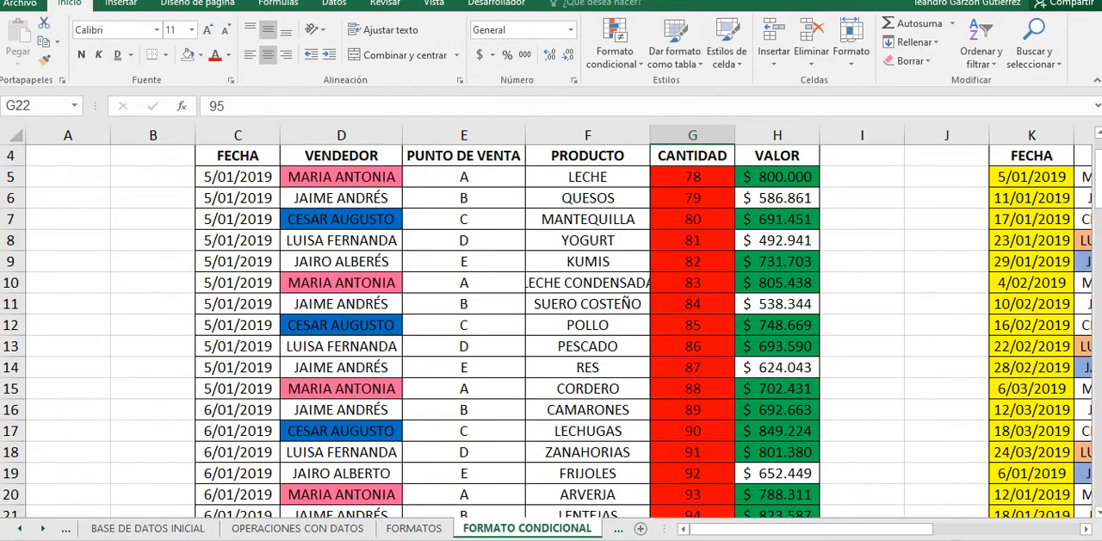
scroll(552, 331, "down", 9)
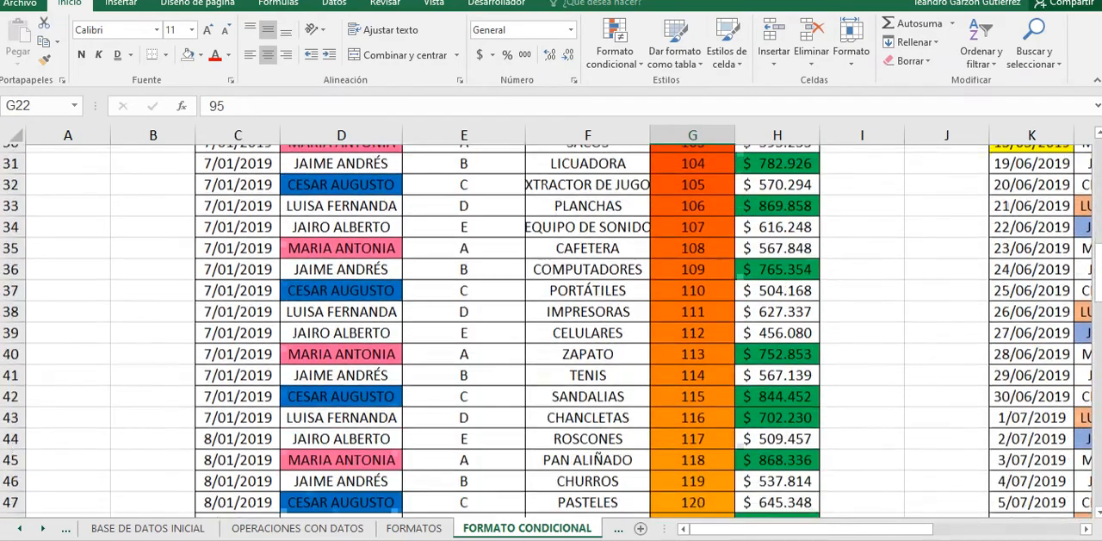
scroll(551, 331, "down", 7)
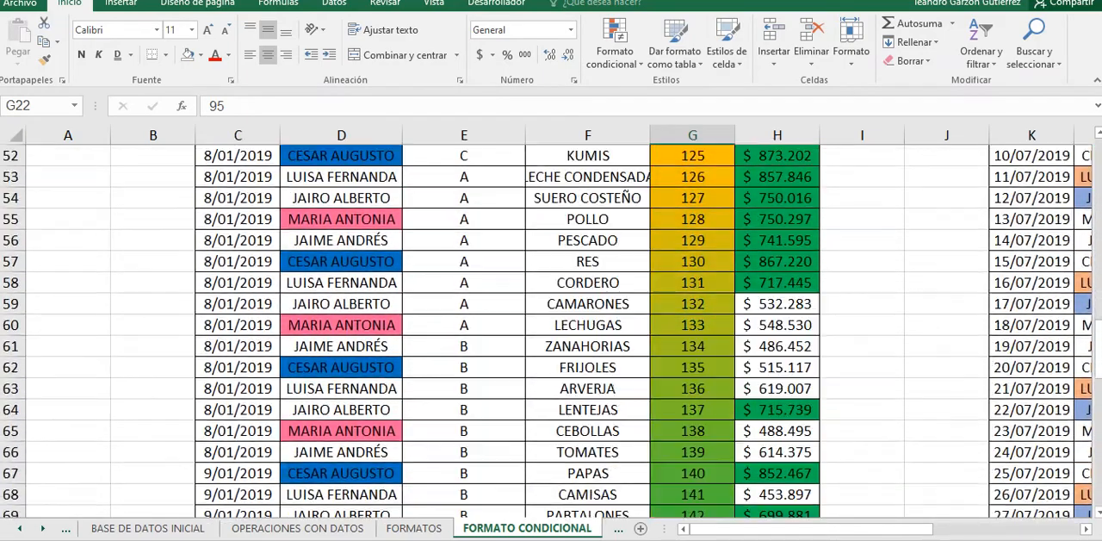
scroll(552, 332, "down", 6)
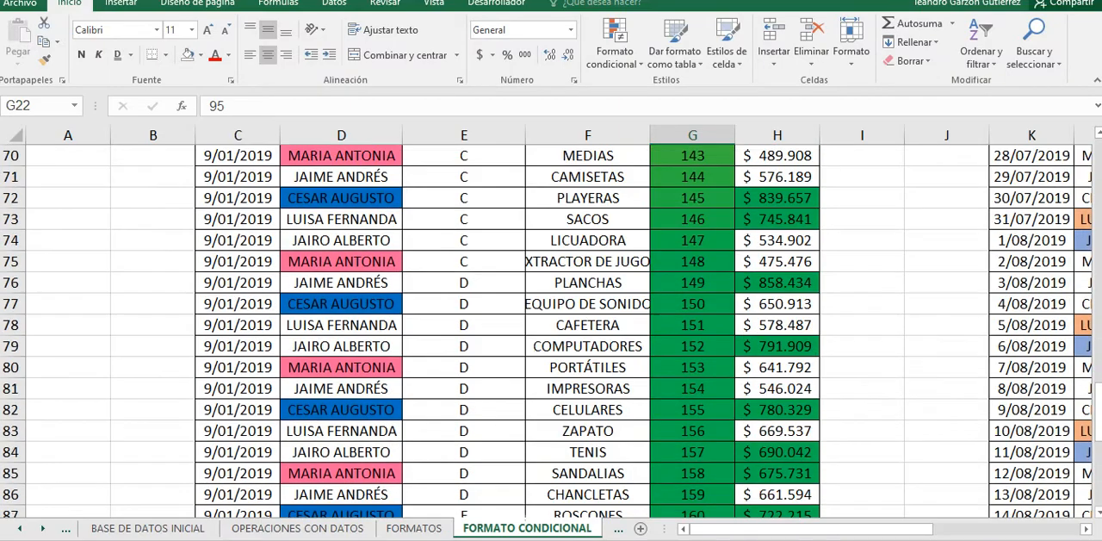
scroll(551, 331, "down", 3)
scroll(551, 331, "up", 8)
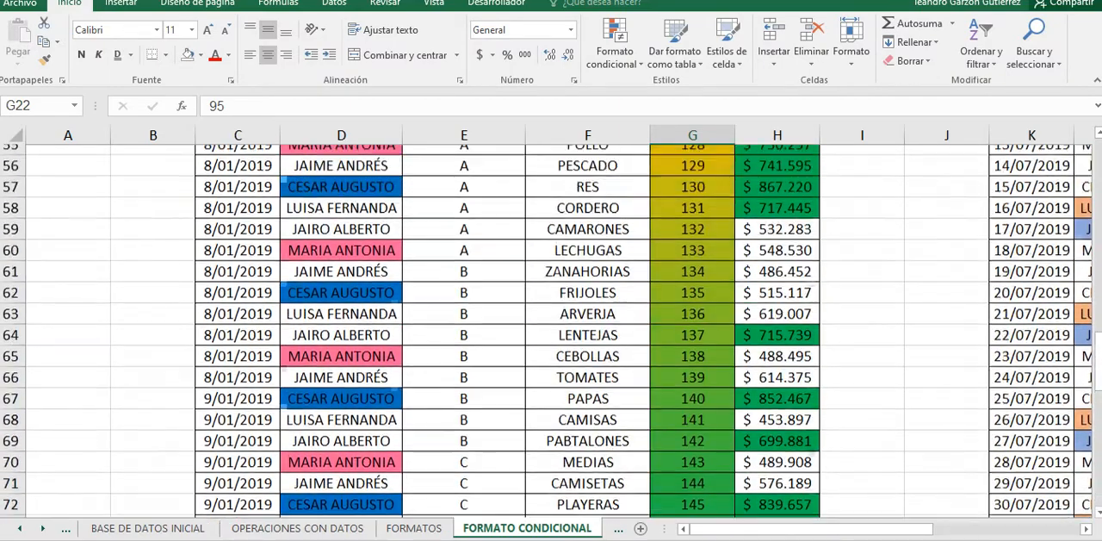
scroll(551, 332, "up", 12)
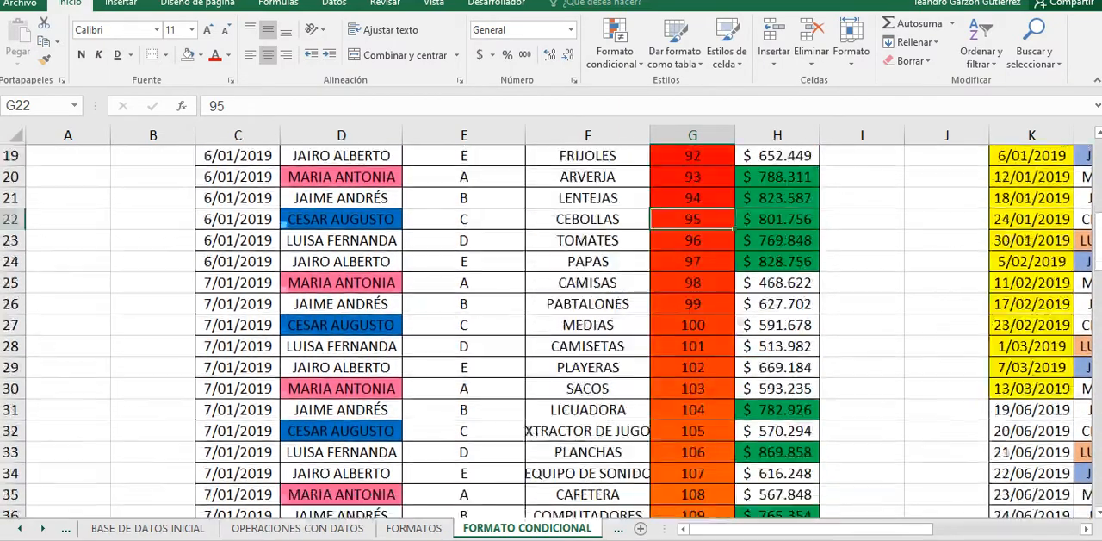
scroll(551, 332, "up", 6)
scroll(551, 331, "down", 10)
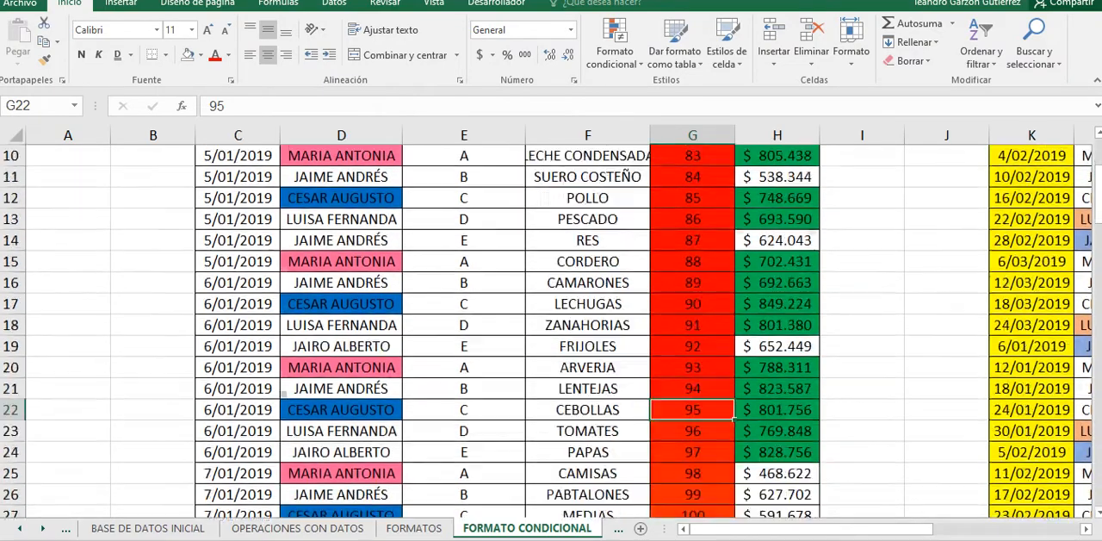
scroll(551, 332, "down", 5)
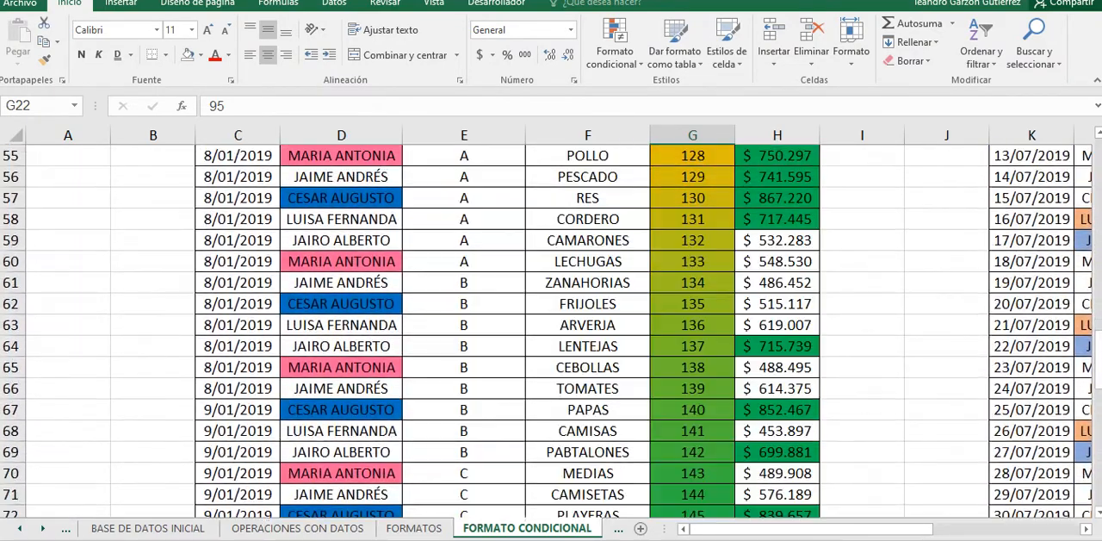
scroll(551, 332, "down", 1)
scroll(551, 331, "up", 4)
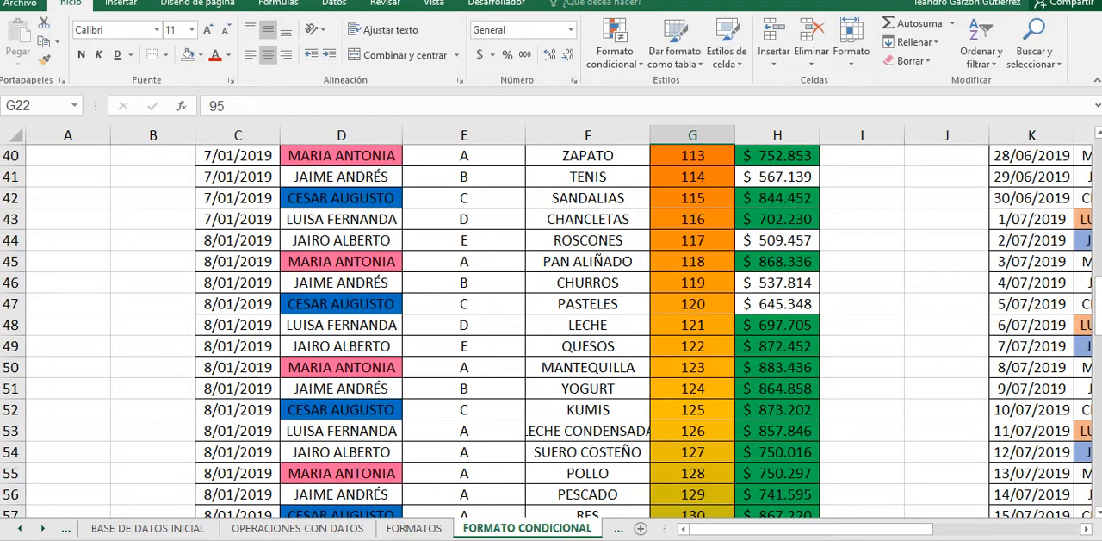
scroll(551, 331, "up", 9)
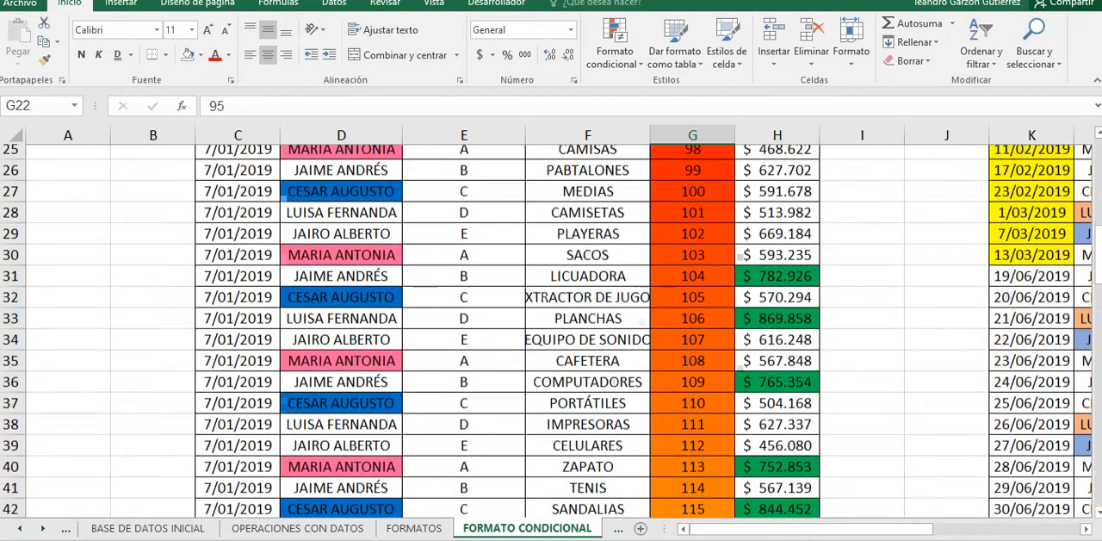
key("Up")
key("Up")
key("Up")
key("Up")
key("Up")
key("Up")
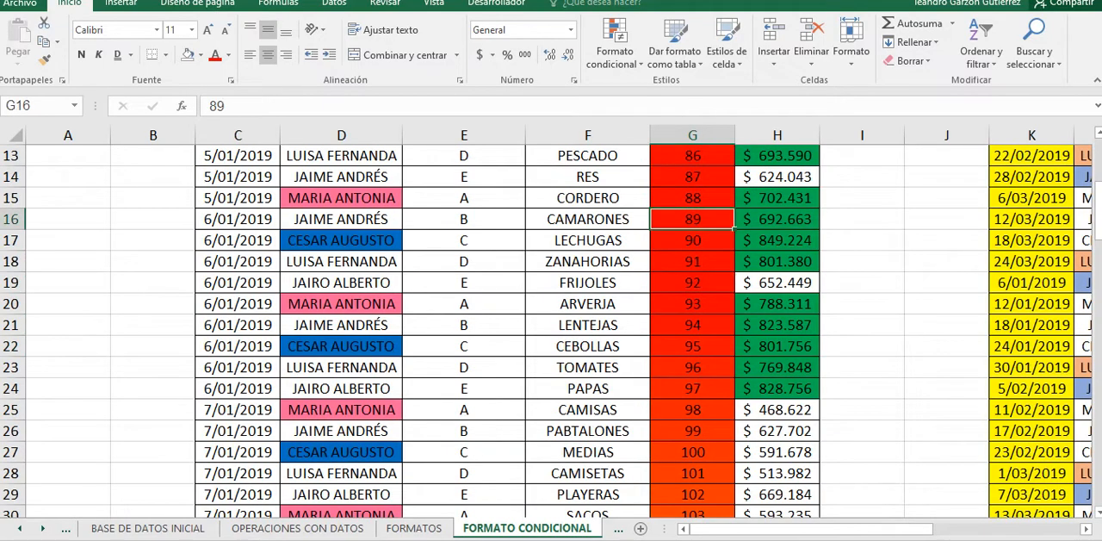
scroll(551, 331, "down", 6)
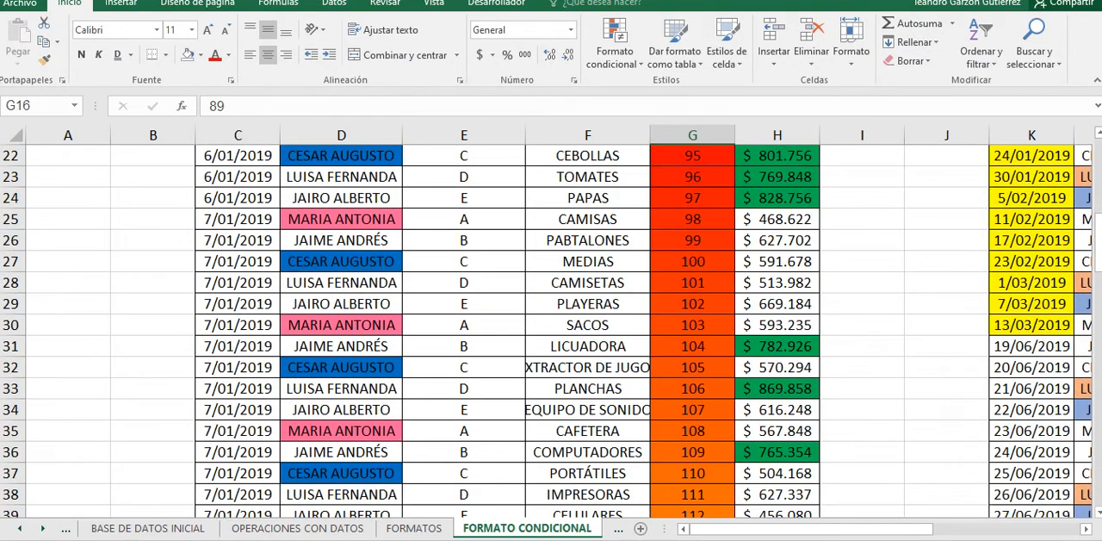
scroll(551, 332, "down", 9)
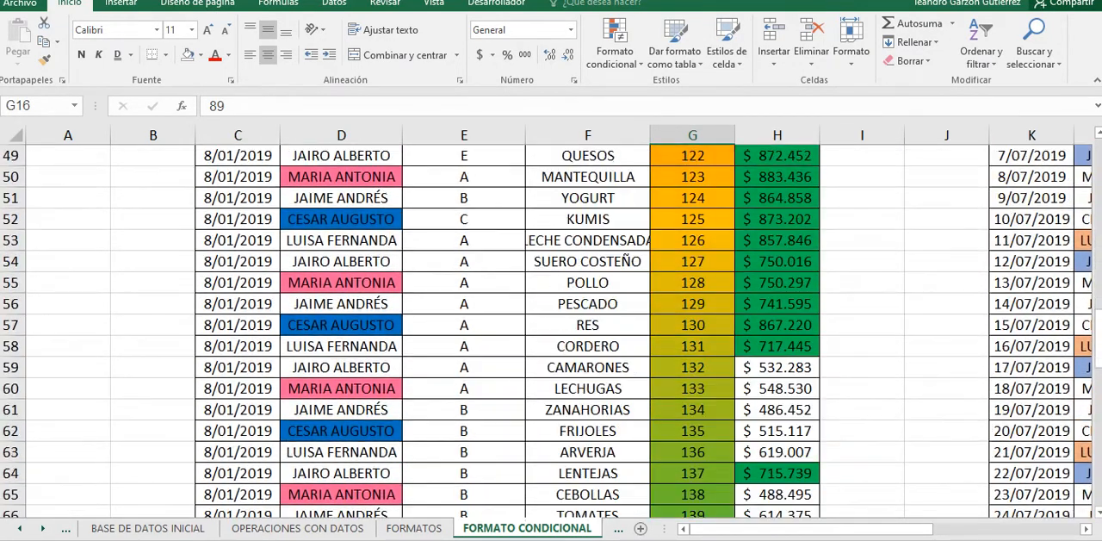
scroll(551, 332, "down", 4)
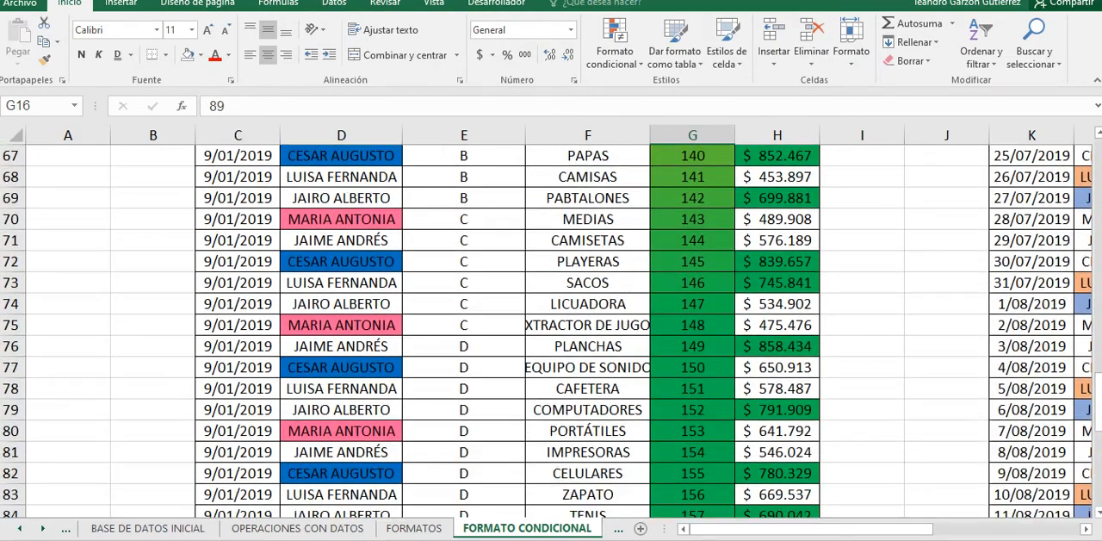
Step: Review the CANTIDAD column from top to bottom to find where the color scale ends
scroll(551, 332, "down", 3)
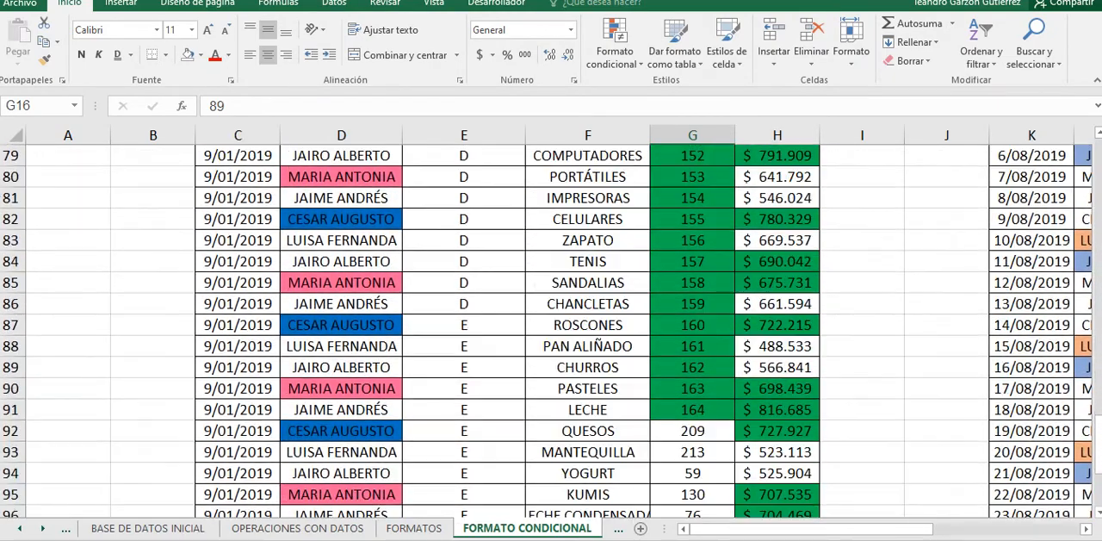
scroll(551, 331, "down", 1)
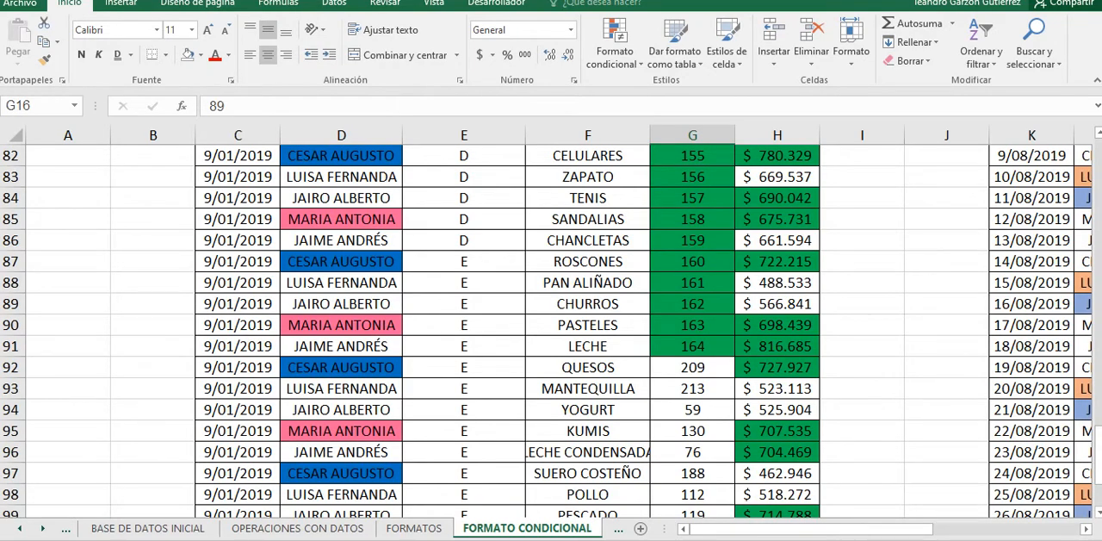
scroll(551, 332, "down", 2)
scroll(551, 331, "up", 10)
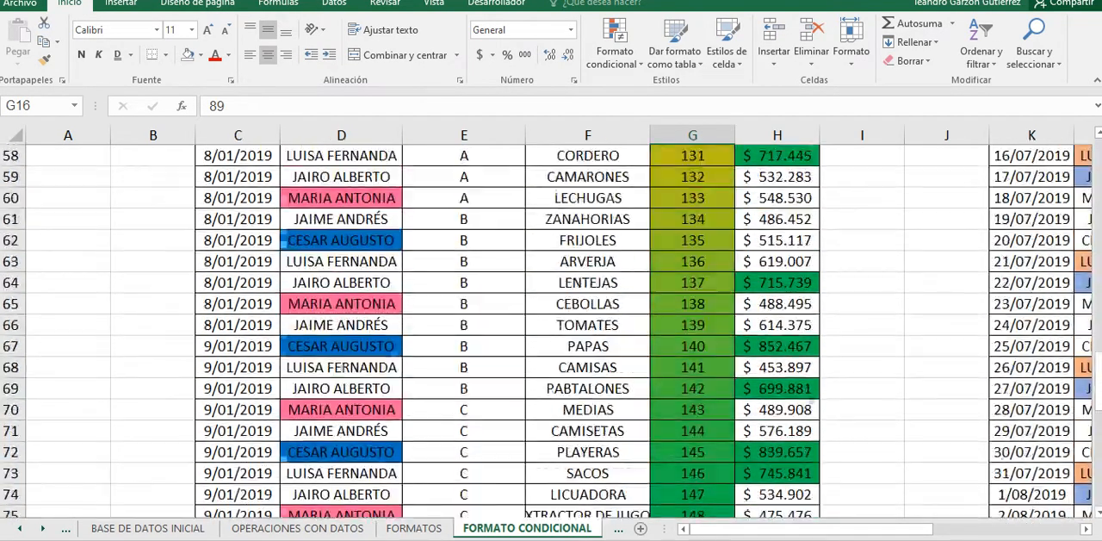
scroll(551, 331, "up", 13)
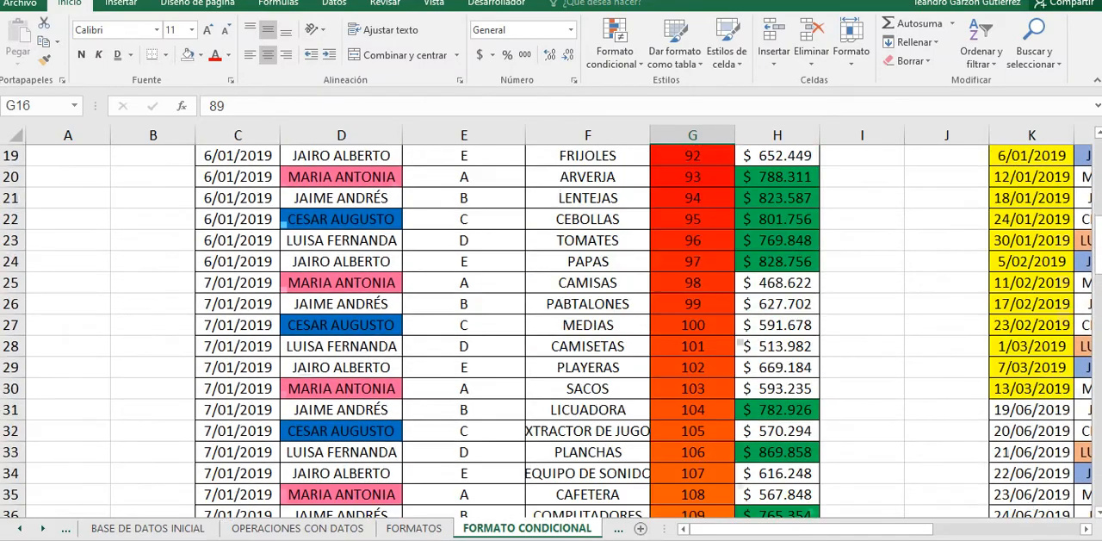
scroll(551, 331, "up", 5)
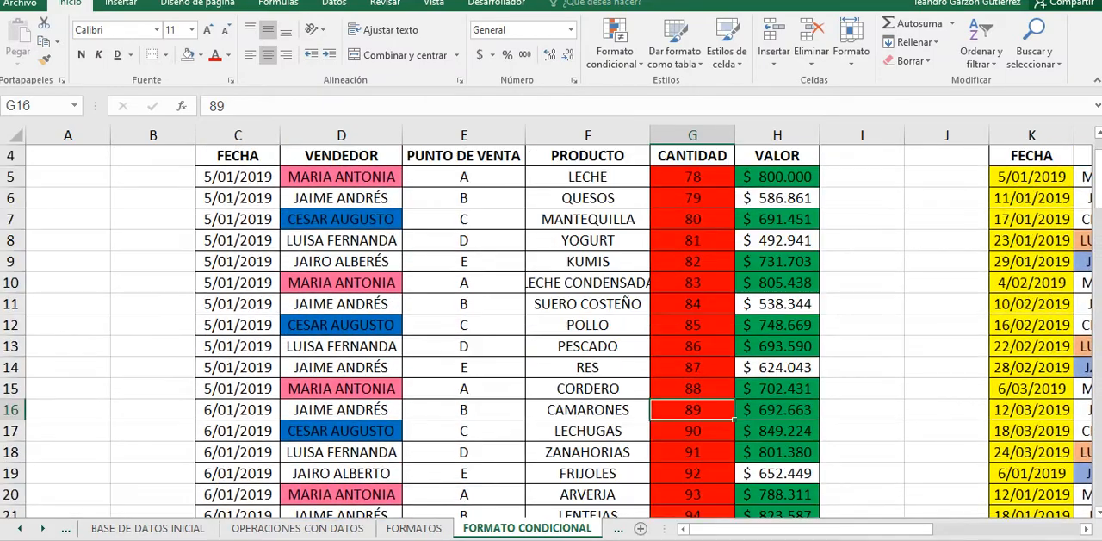
scroll(551, 332, "up", 1)
left_click_drag(692, 241, 620, 501)
scroll(620, 414, "down", 9)
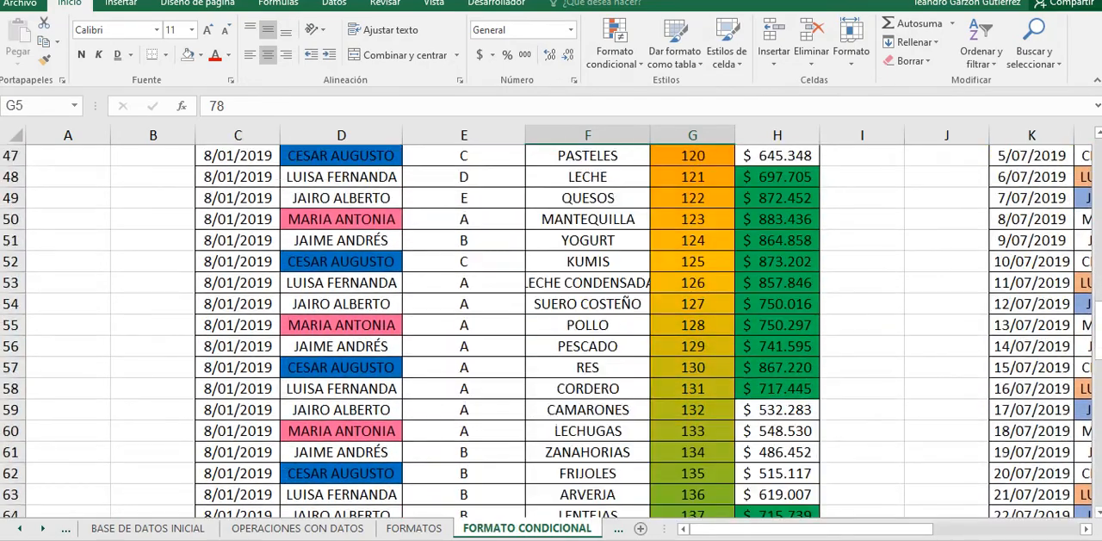
scroll(620, 414, "down", 15)
scroll(620, 413, "up", 1)
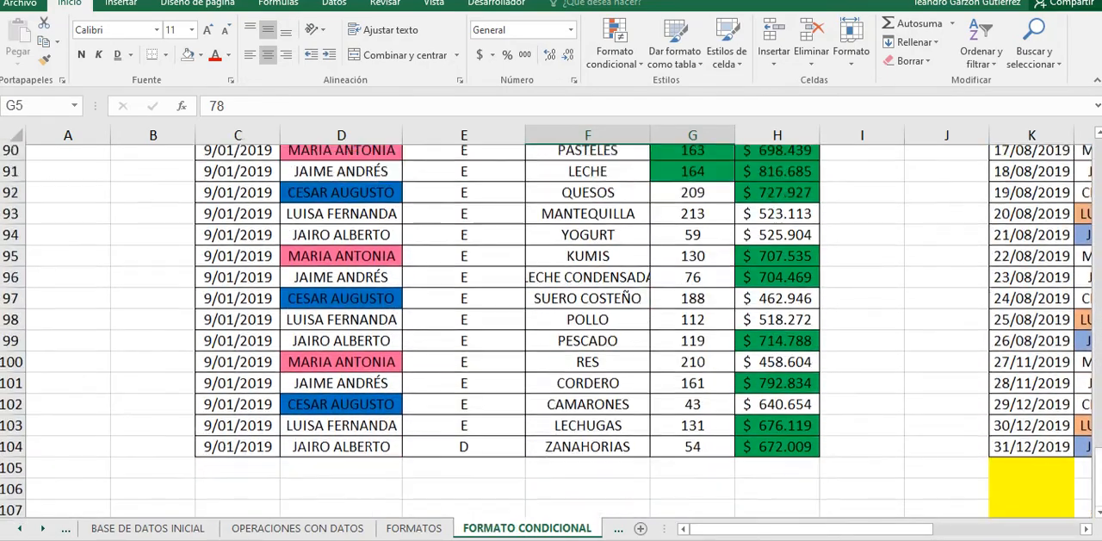
scroll(620, 345, "up", 1)
Step: Add a data bar rule (Barra de datos) with the default solid blue fill to CANTIDAD cells G92:G104 and close the rules manager
left_click_drag(692, 219, 692, 472)
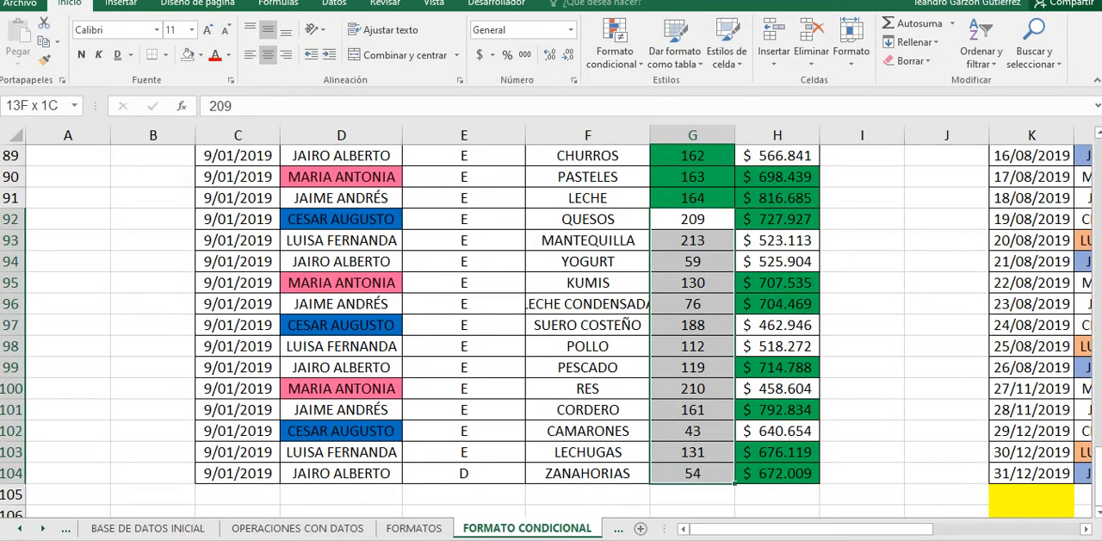
left_click(615, 43)
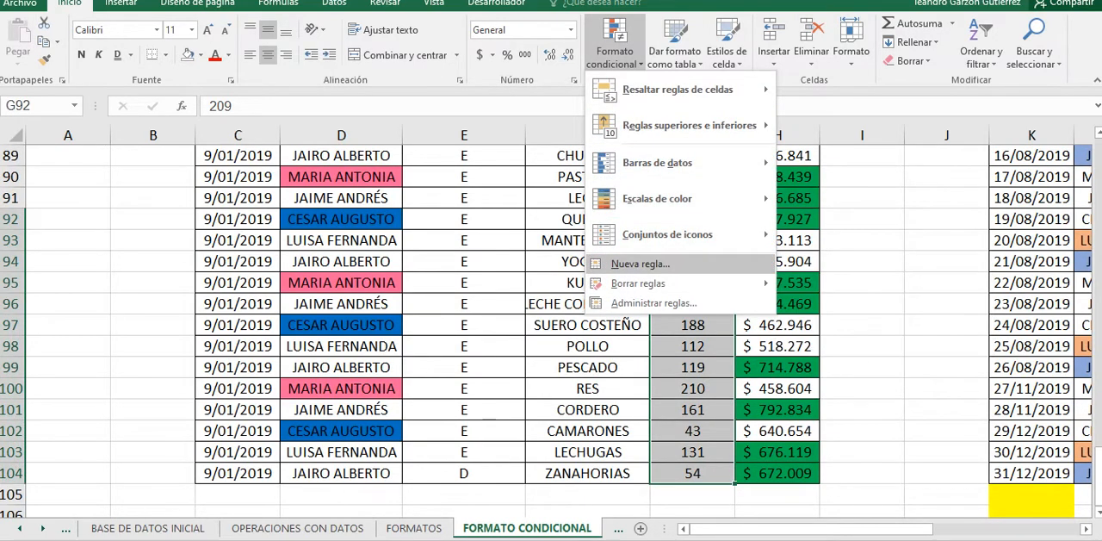
left_click(653, 303)
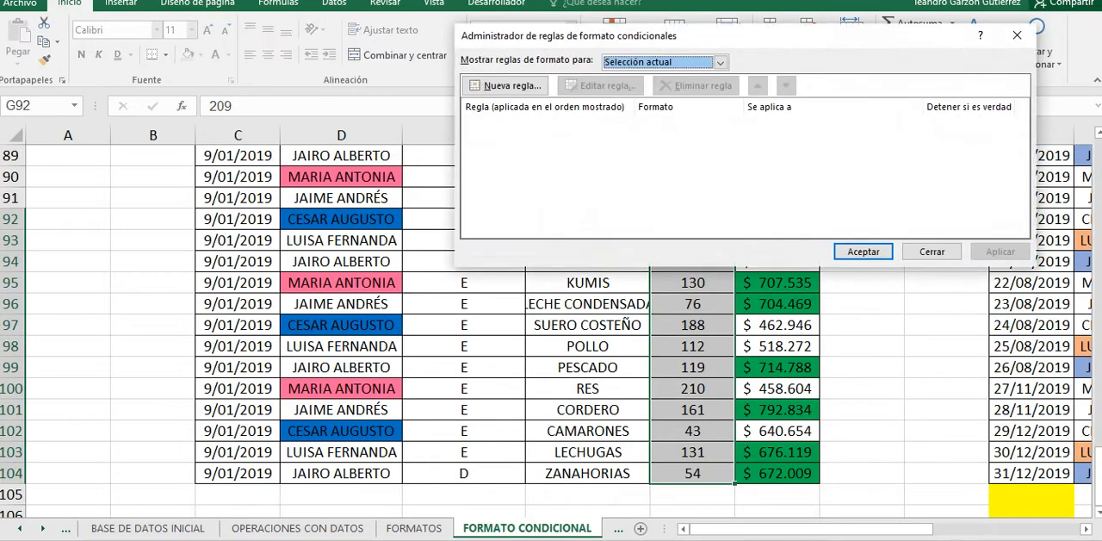
left_click(507, 86)
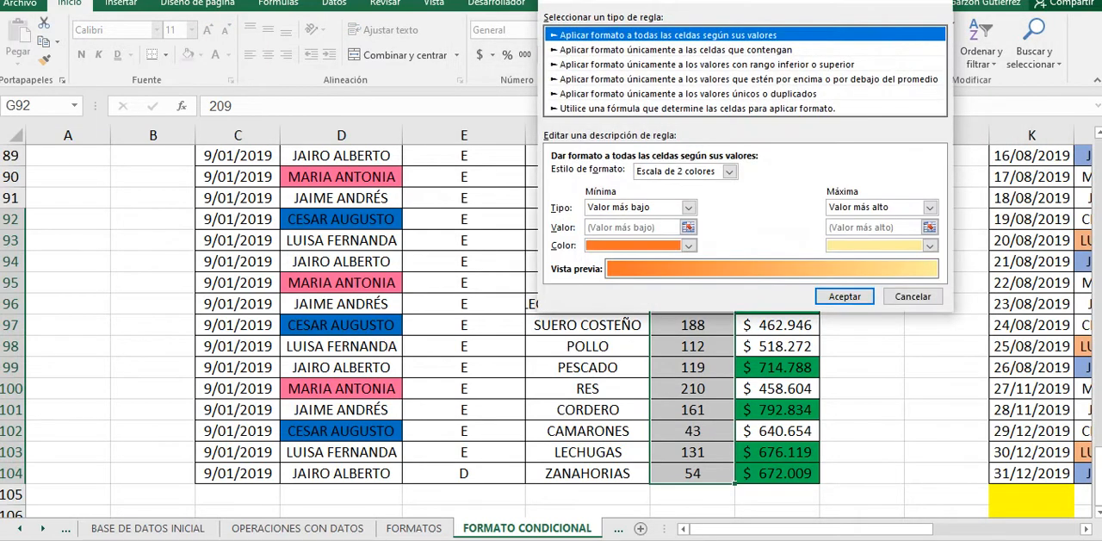
left_click(729, 171)
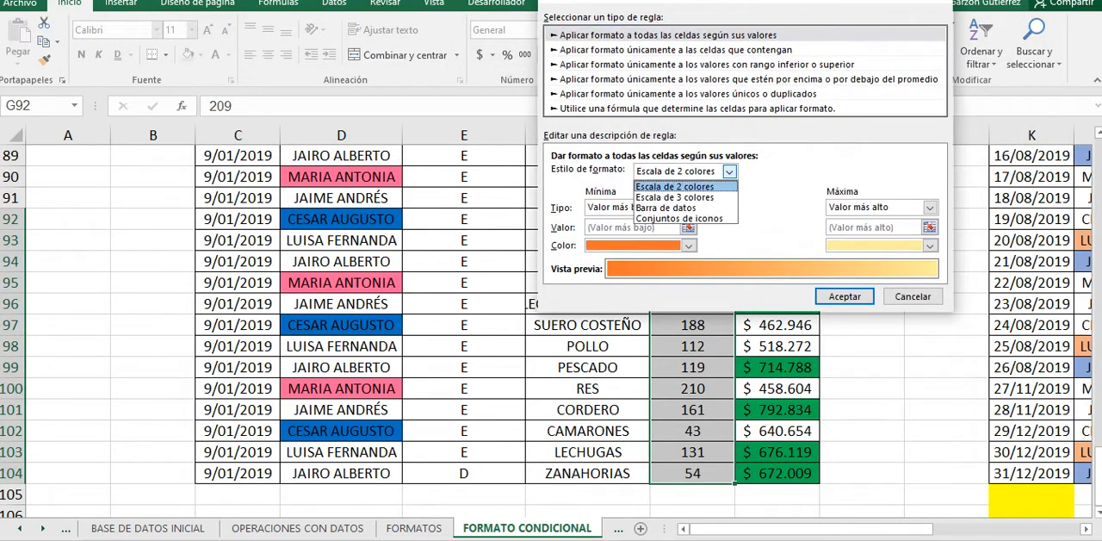
left_click(666, 208)
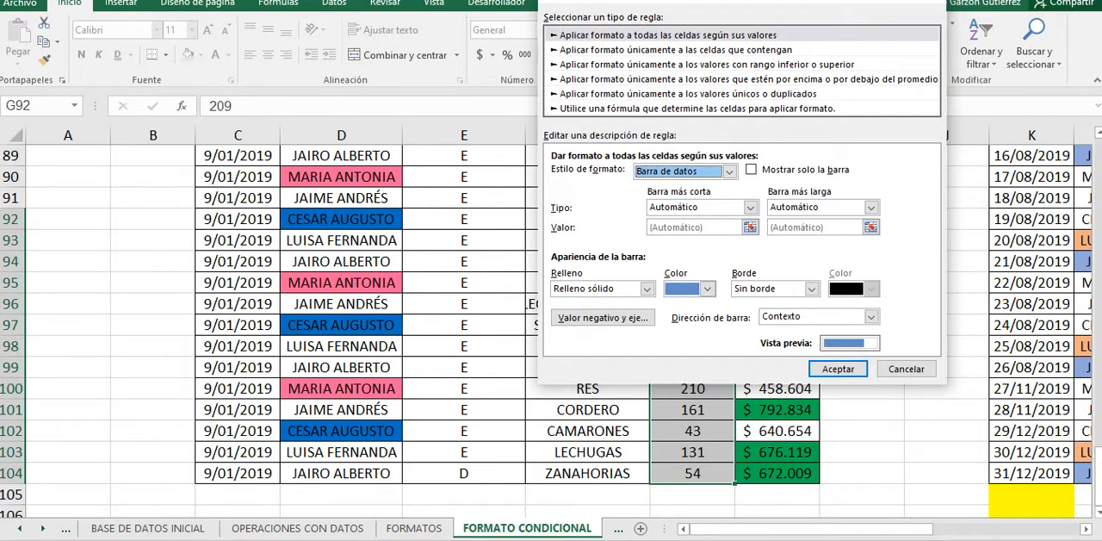
left_click(838, 368)
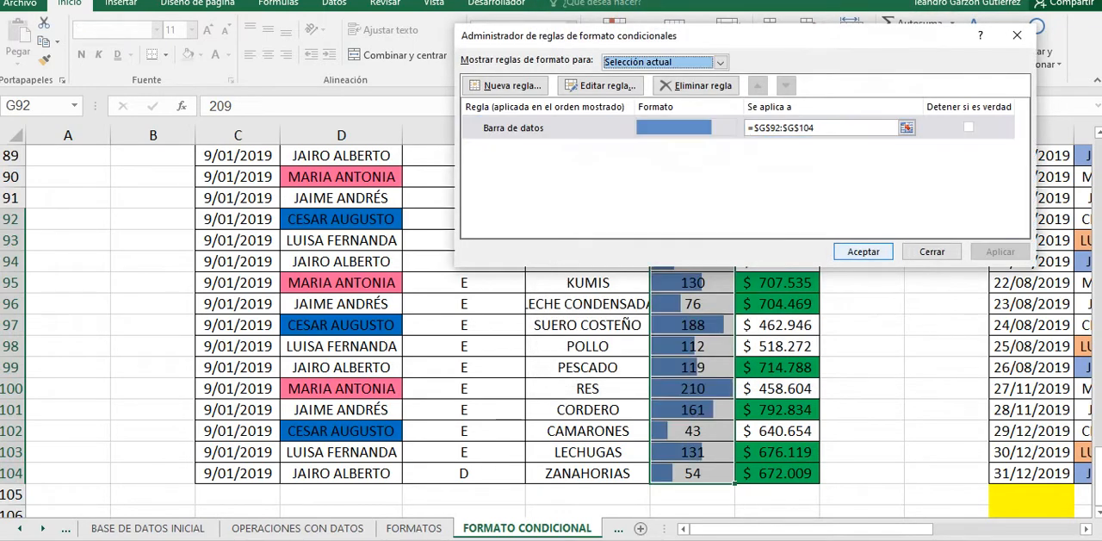
left_click(863, 251)
Step: Examine the data bars in G92:G104, comparing the bar lengths with the CANTIDAD values
left_click(692, 282)
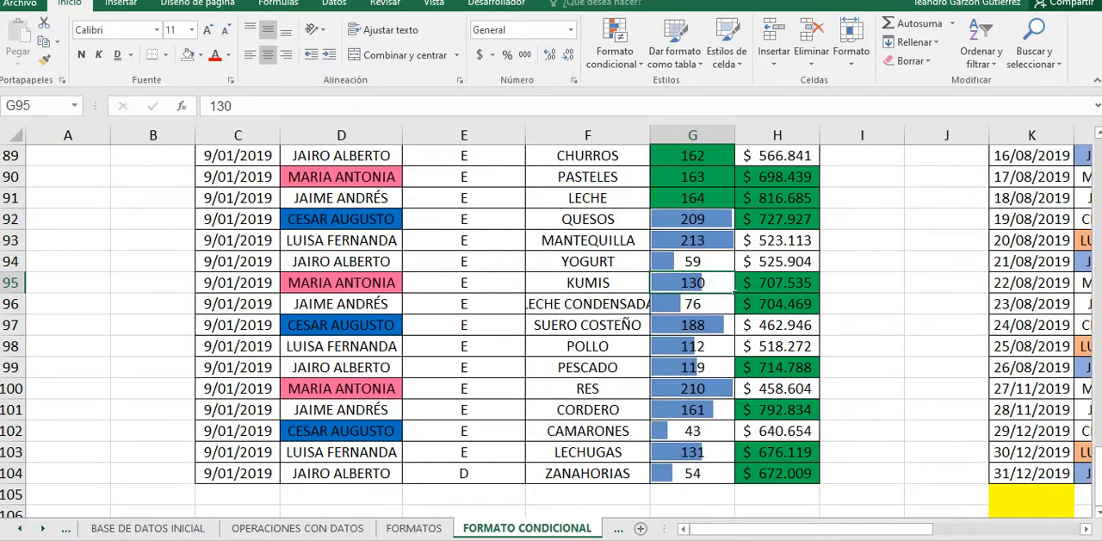
left_click(692, 240)
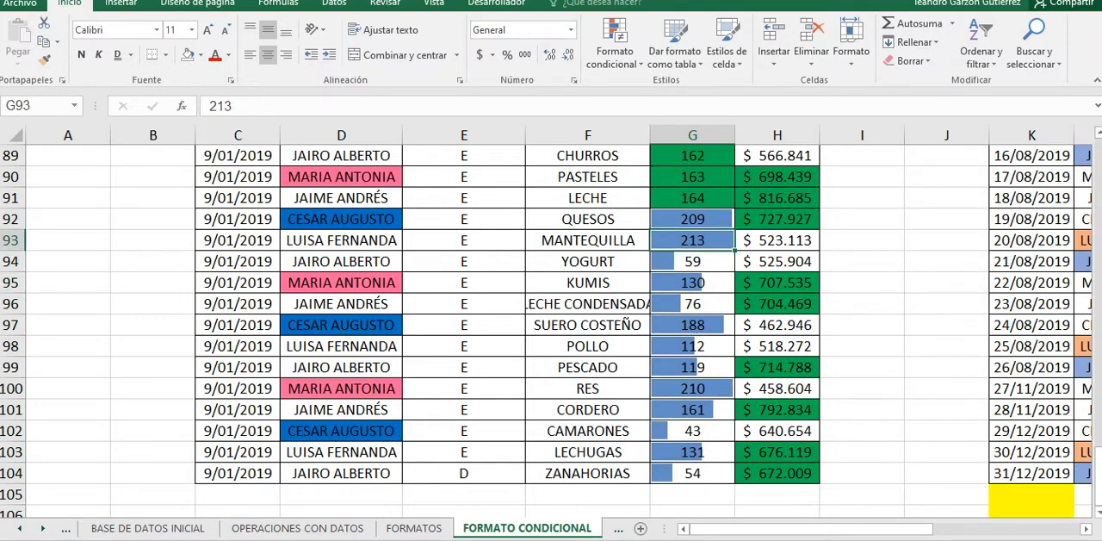
key("Down")
key("Down")
key("Down")
key("Down")
key("Down")
key("Down")
key("Down")
key("Down")
key("Down")
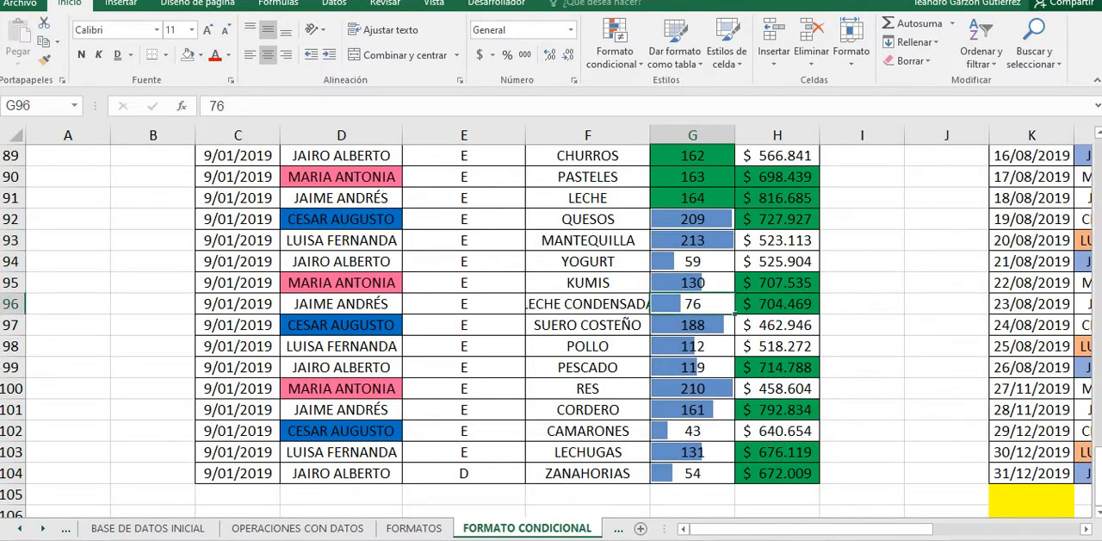
left_click_drag(692, 219, 693, 473)
left_click_drag(692, 219, 693, 473)
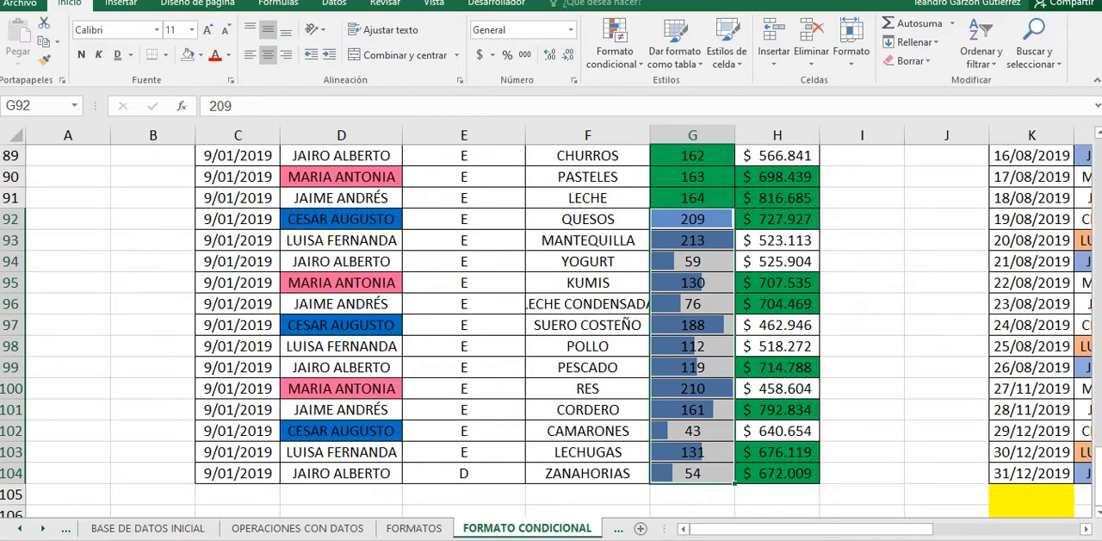
left_click(692, 304)
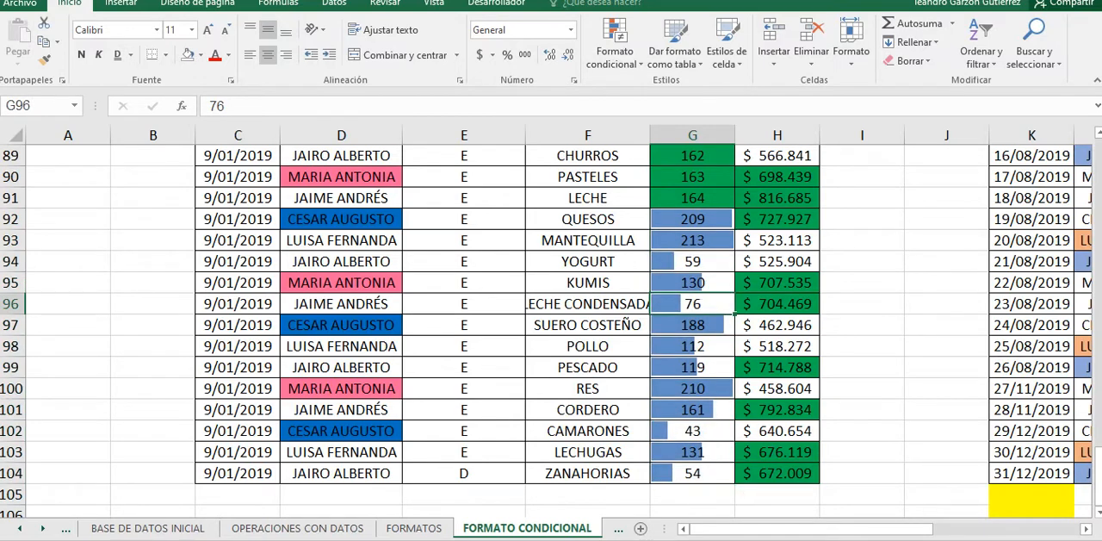
scroll(551, 327, "down", 1)
scroll(551, 327, "up", 2)
scroll(551, 331, "down", 1)
Step: Compare the sellers in rows 92 to 104 with their CANTIDAD bars, focusing on the highest and lowest quantities
left_click(341, 219)
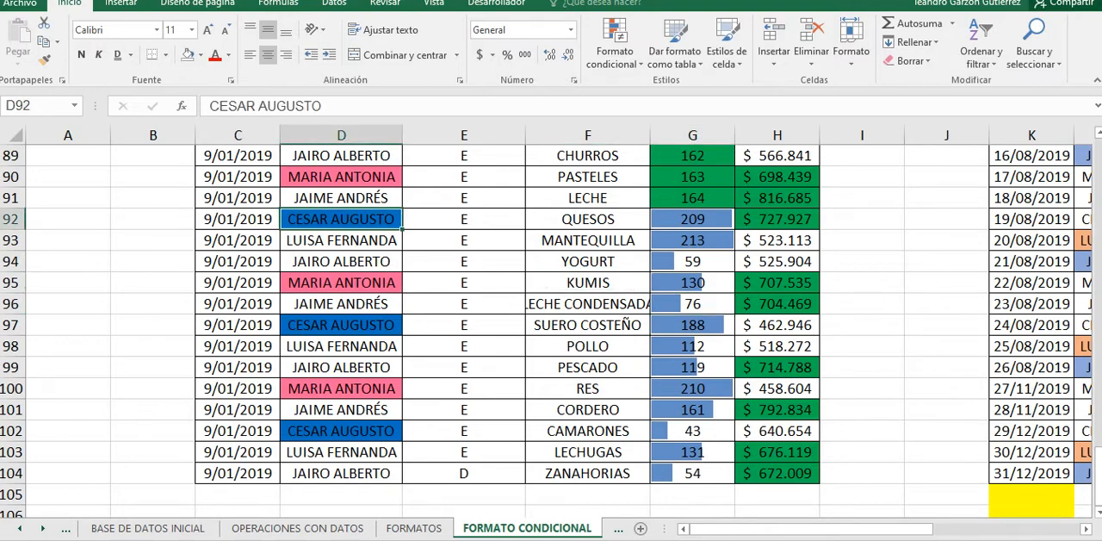
left_click(341, 240)
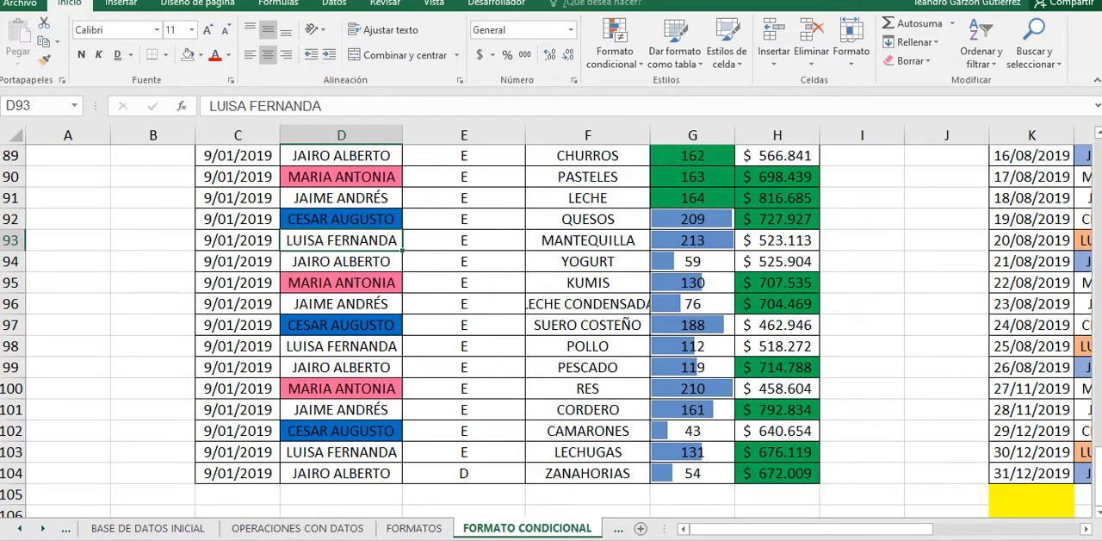
left_click(341, 262)
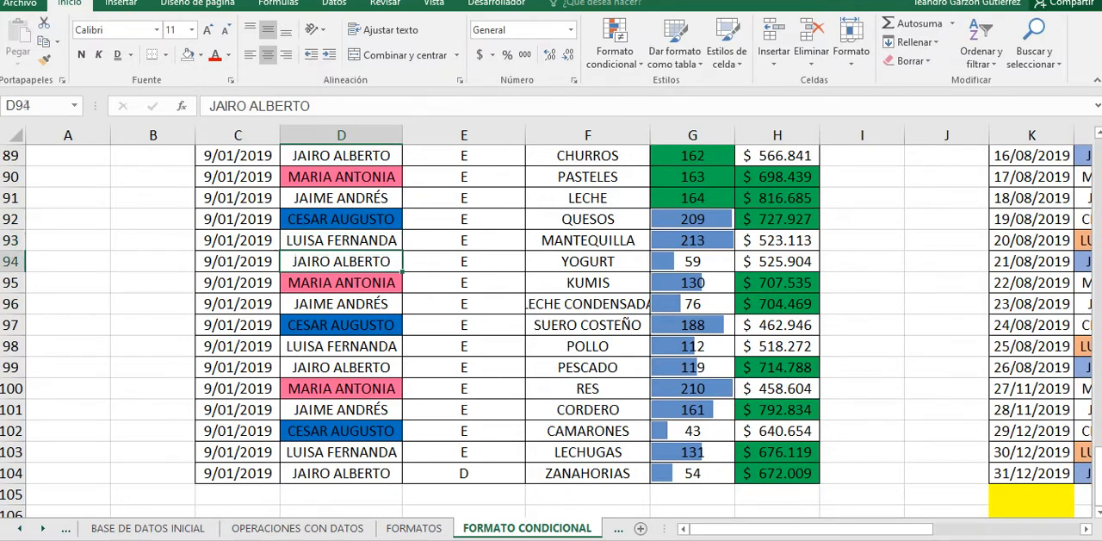
left_click(692, 261)
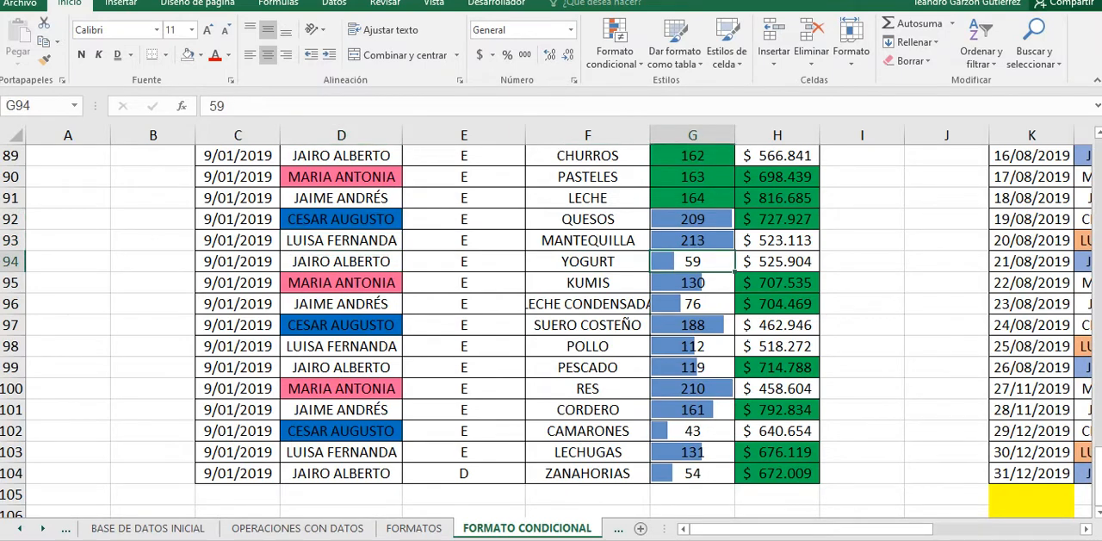
left_click(341, 431)
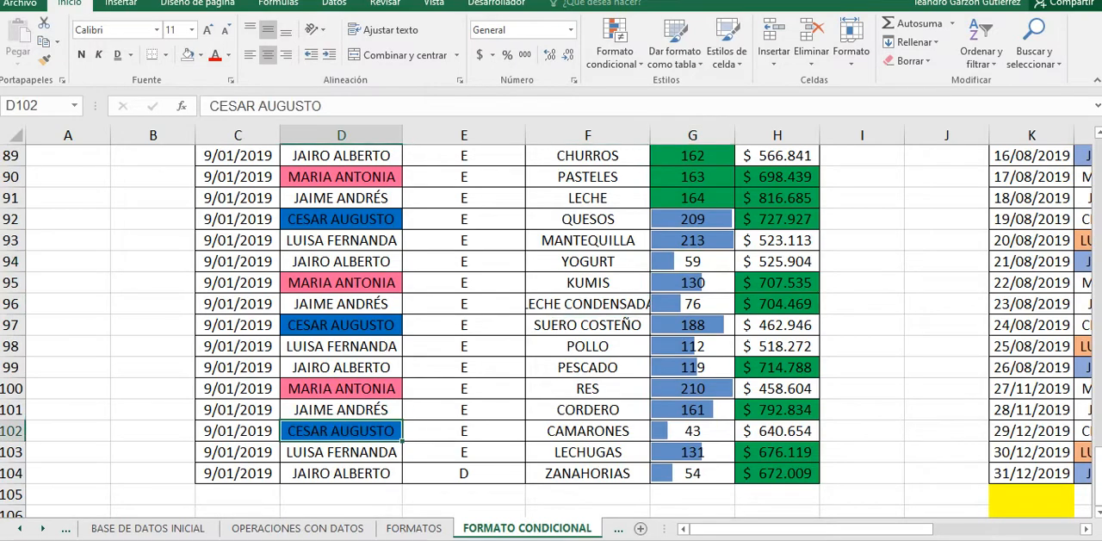
left_click(693, 431)
left_click(692, 472)
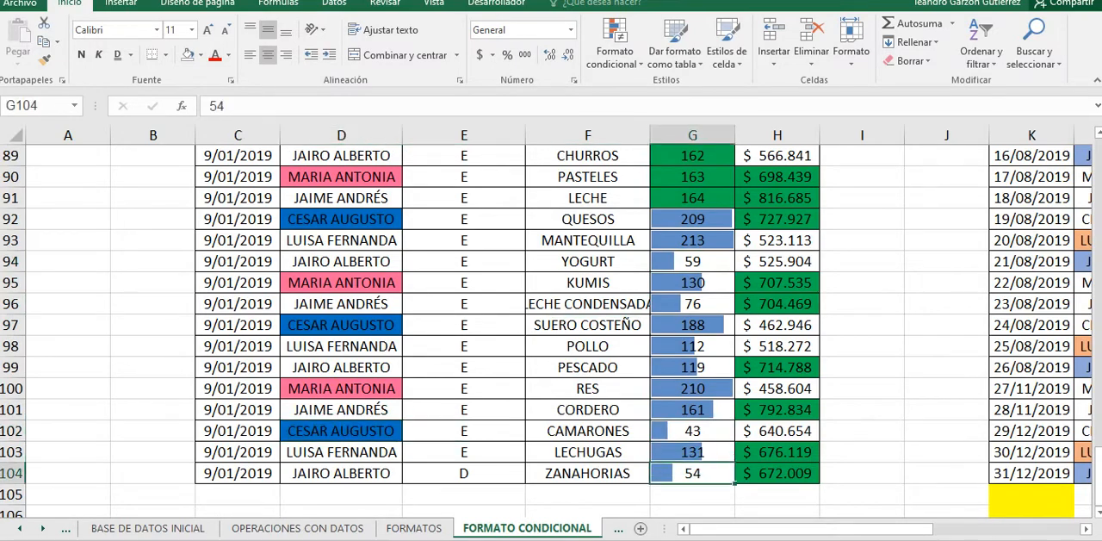
Step: Review all the conditional formats in the sales table, from the first rows down to the data bars
scroll(551, 331, "up", 12)
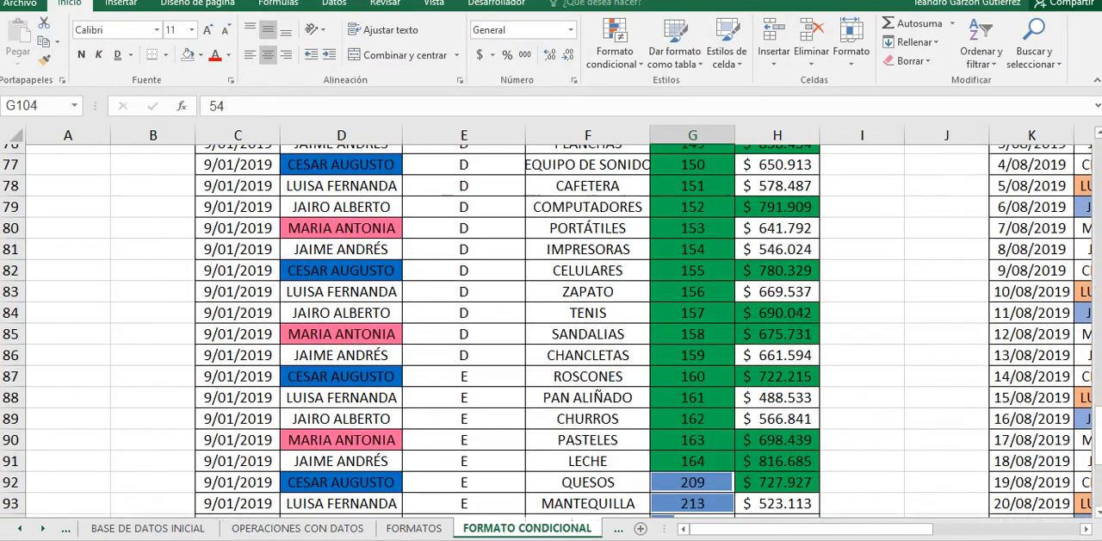
scroll(551, 330, "up", 8)
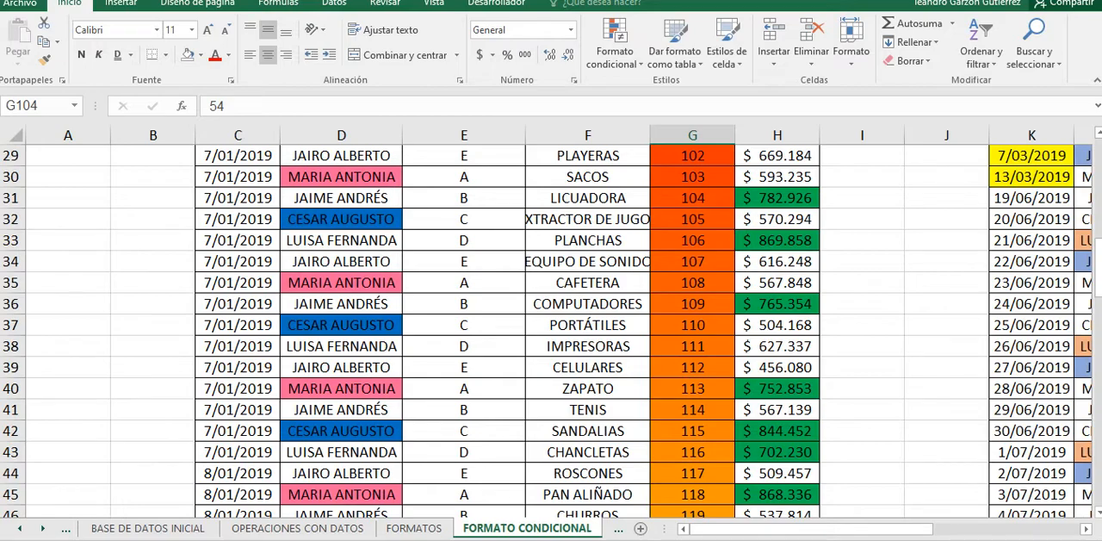
scroll(551, 330, "up", 9)
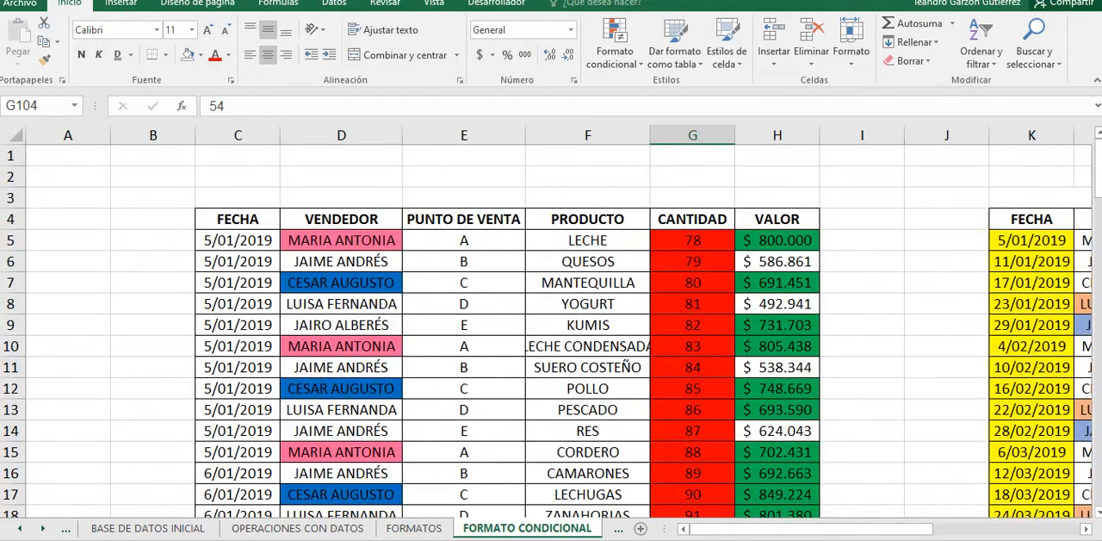
scroll(551, 331, "down", 8)
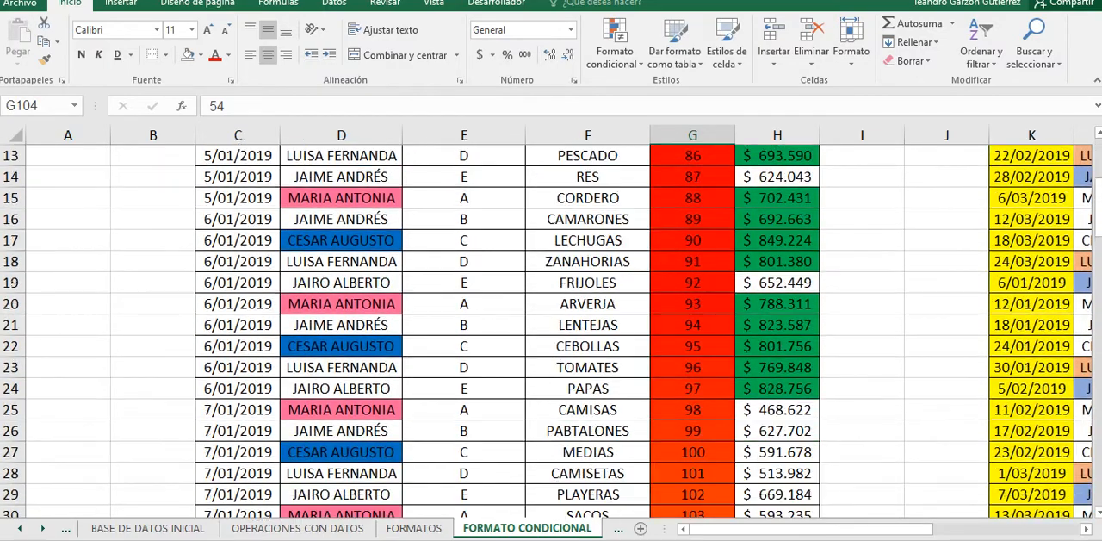
scroll(551, 331, "down", 5)
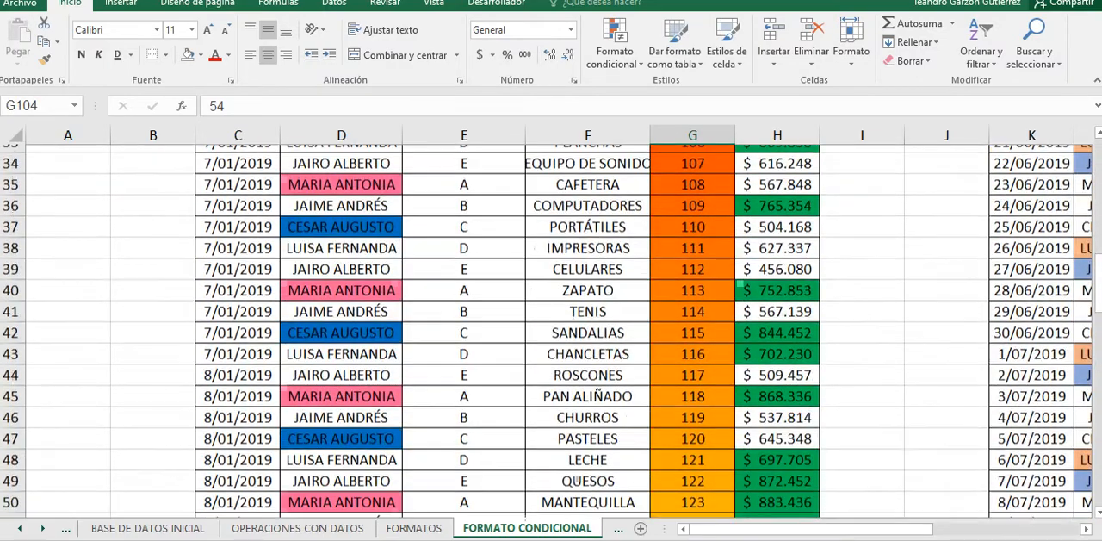
scroll(551, 331, "down", 3)
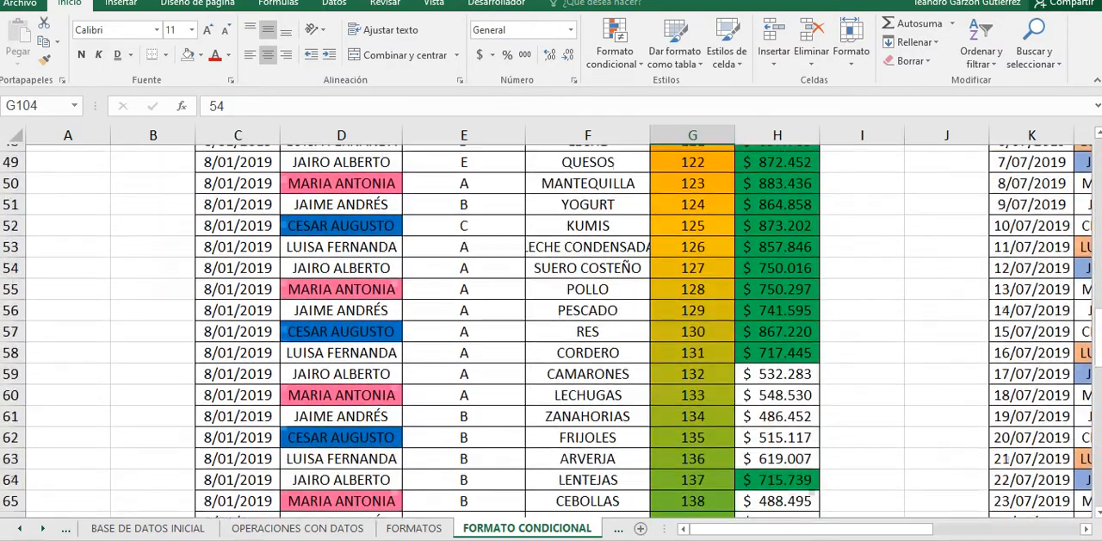
left_click(588, 261)
scroll(588, 261, "down", 1)
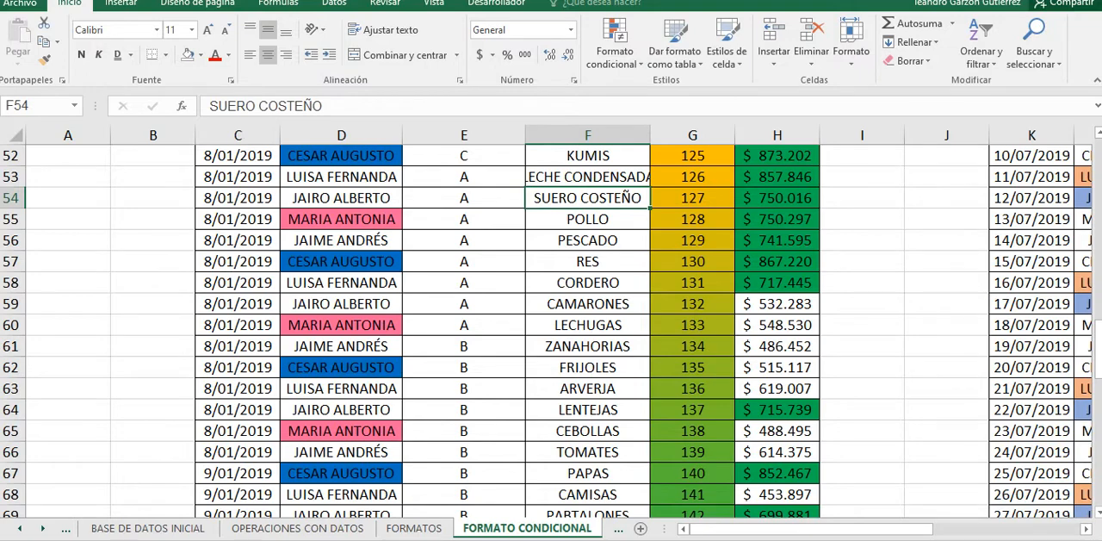
scroll(551, 331, "down", 2)
scroll(551, 331, "down", 2)
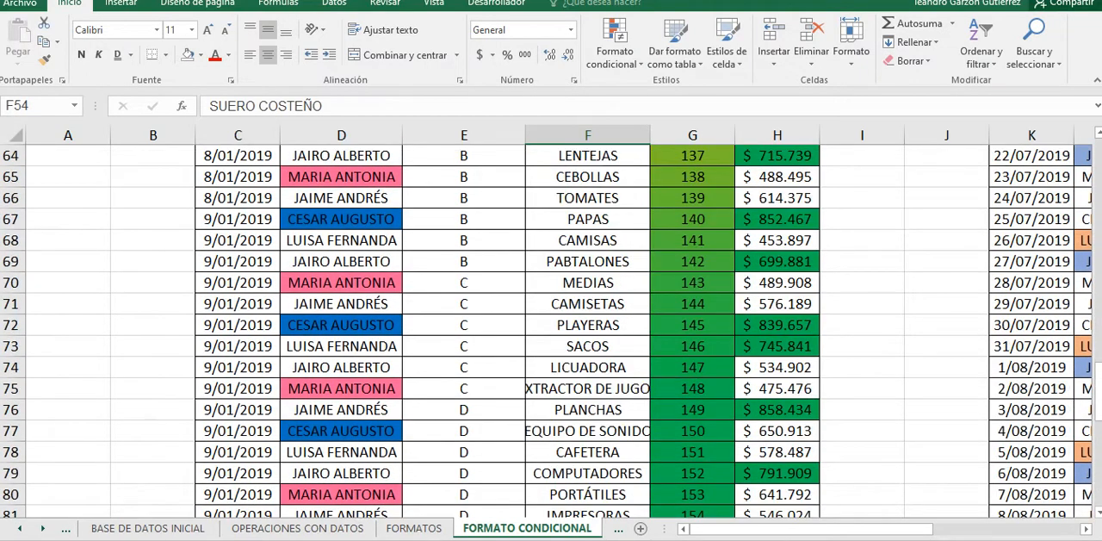
left_click(588, 410)
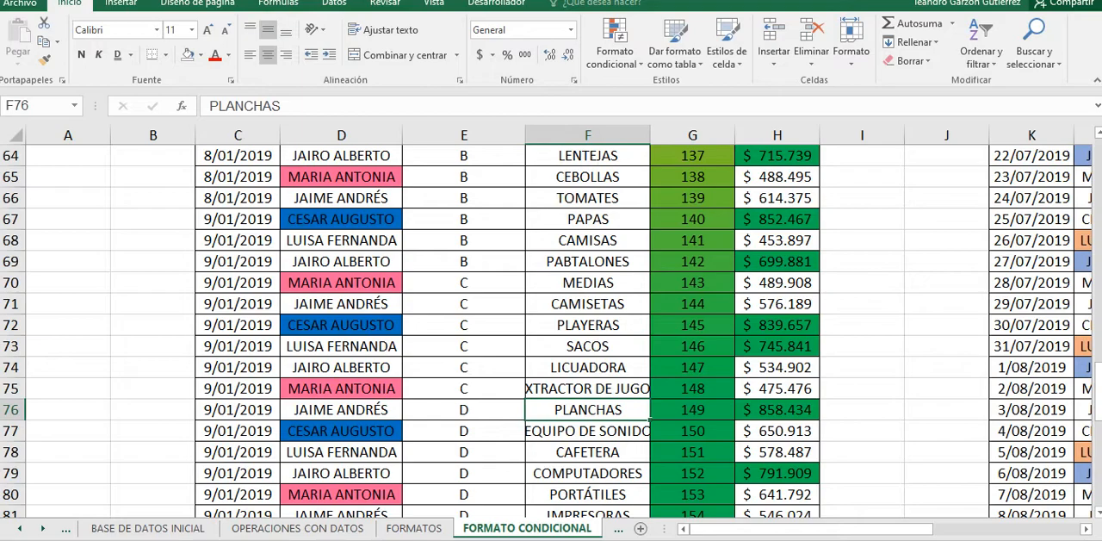
scroll(551, 331, "down", 5)
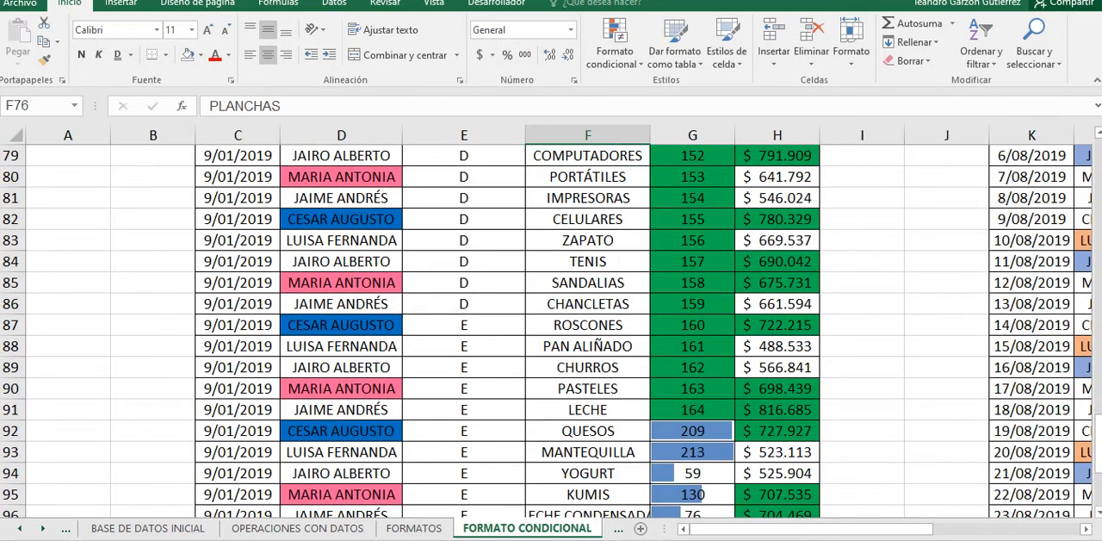
scroll(551, 331, "up", 3)
scroll(551, 332, "up", 16)
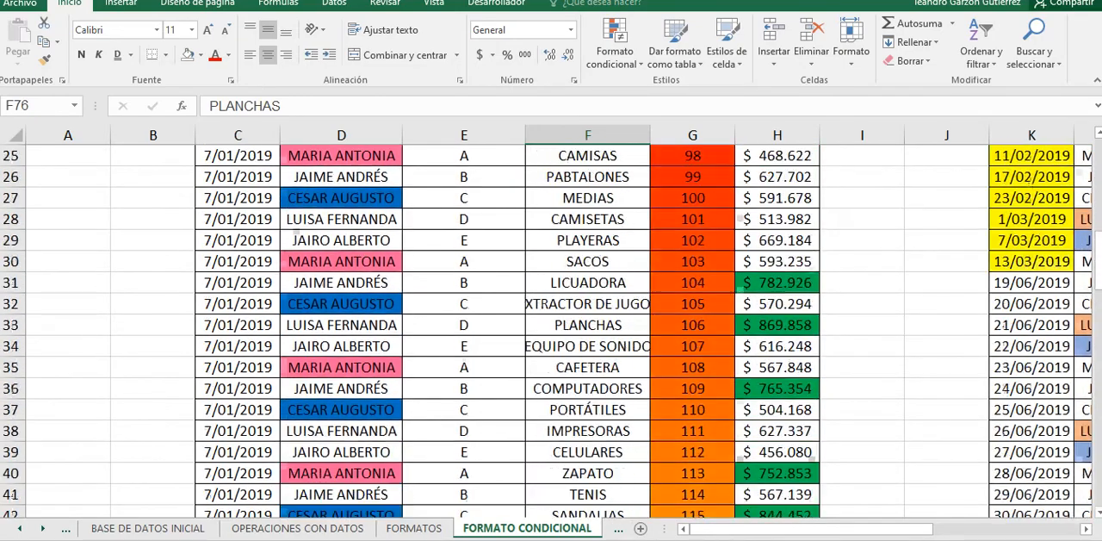
scroll(551, 332, "up", 7)
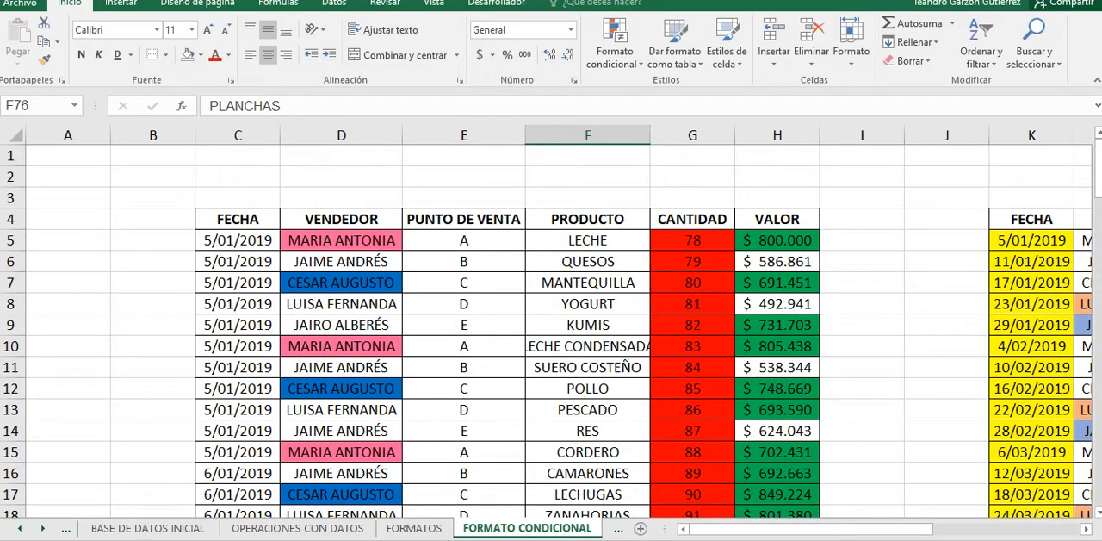
scroll(551, 331, "down", 4)
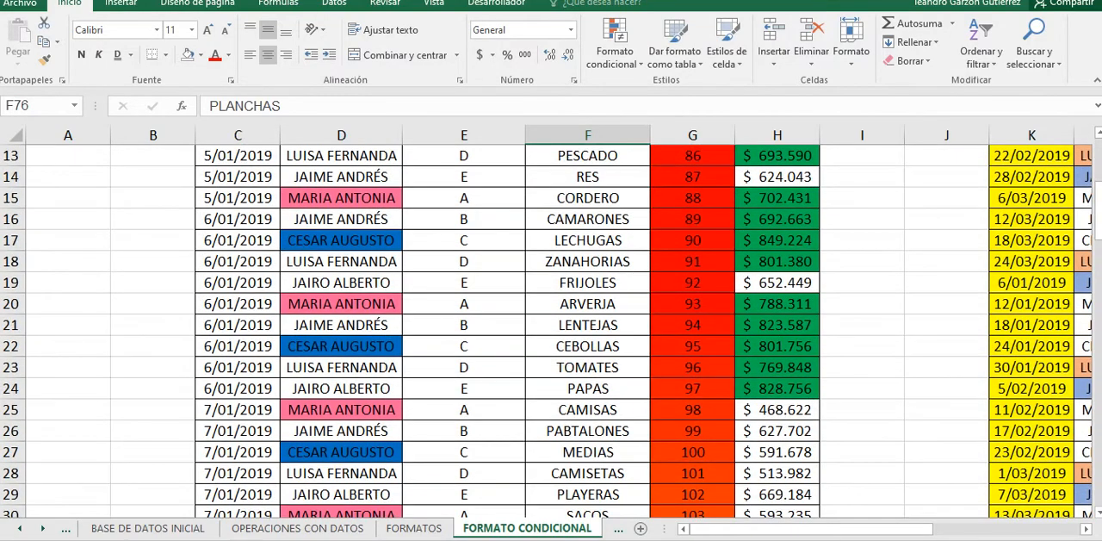
scroll(551, 332, "up", 1)
scroll(551, 331, "up", 3)
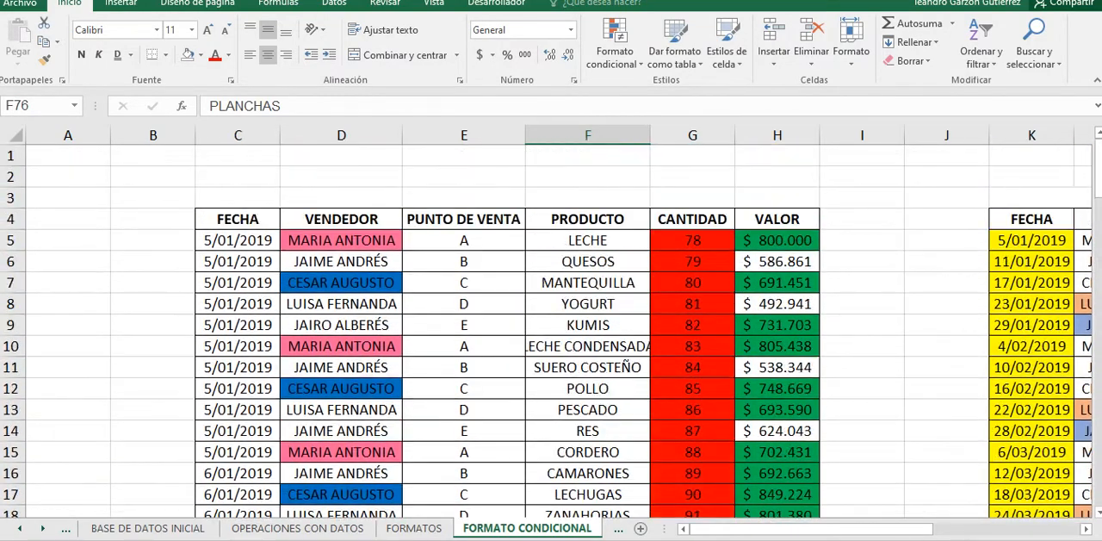
left_click_drag(693, 282, 692, 451)
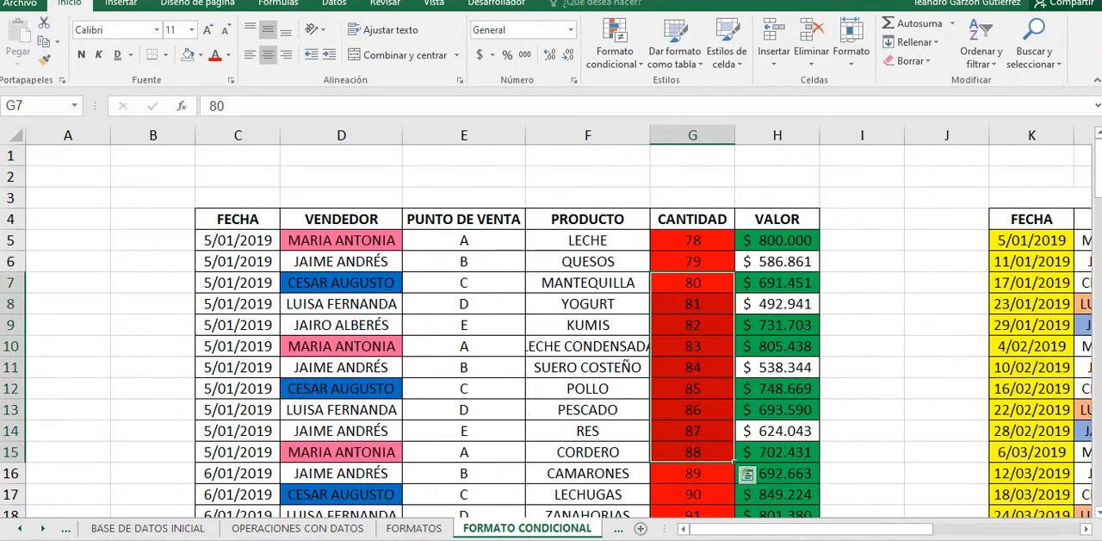
left_click_drag(588, 304, 588, 494)
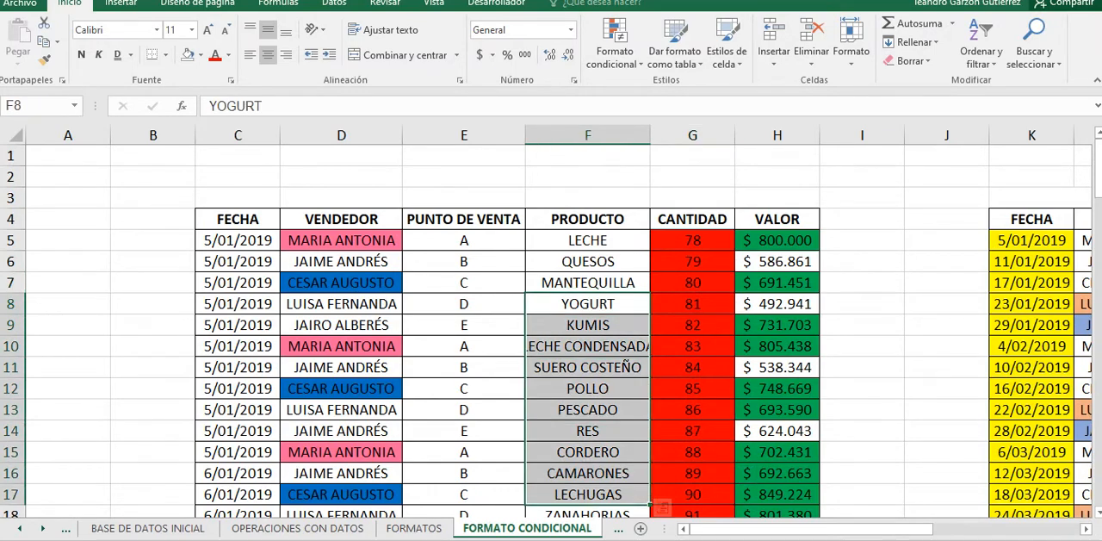
left_click_drag(588, 282, 588, 451)
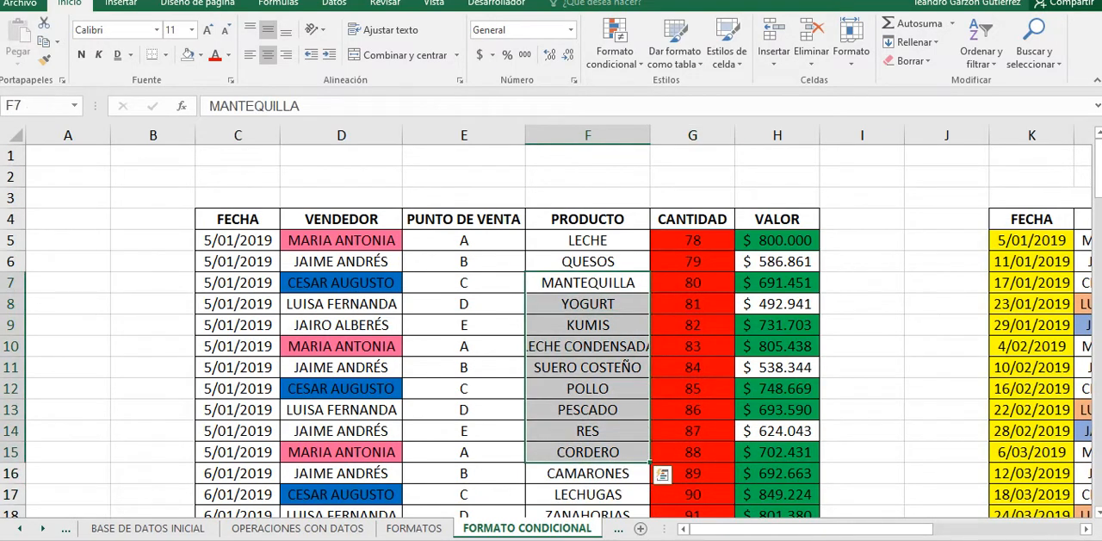
left_click(615, 48)
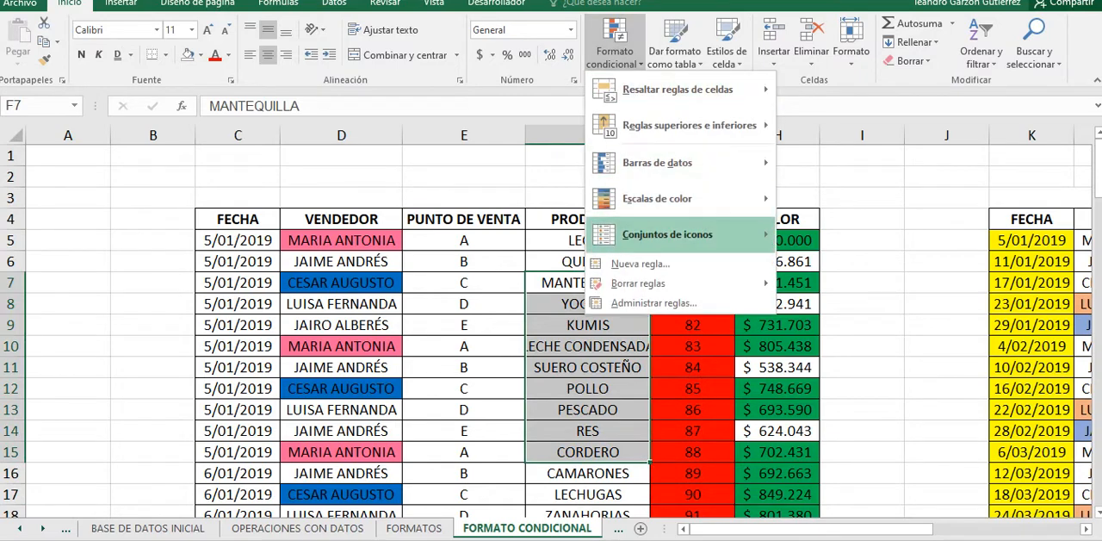
key("Escape")
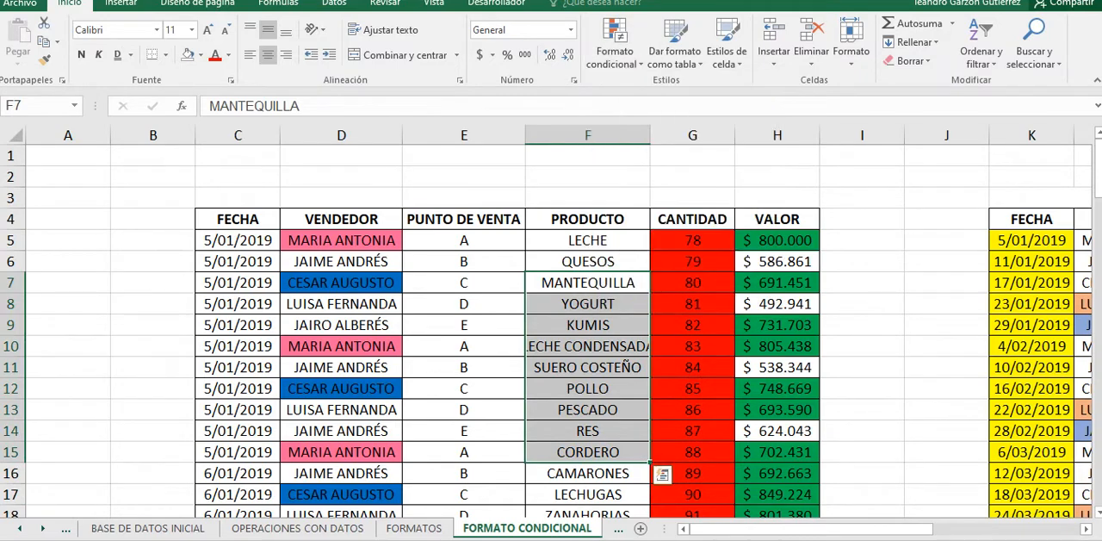
Step: Copy the CANTIDAD quantities in O5:O104 of the second sales table
scroll(551, 332, "down", 1)
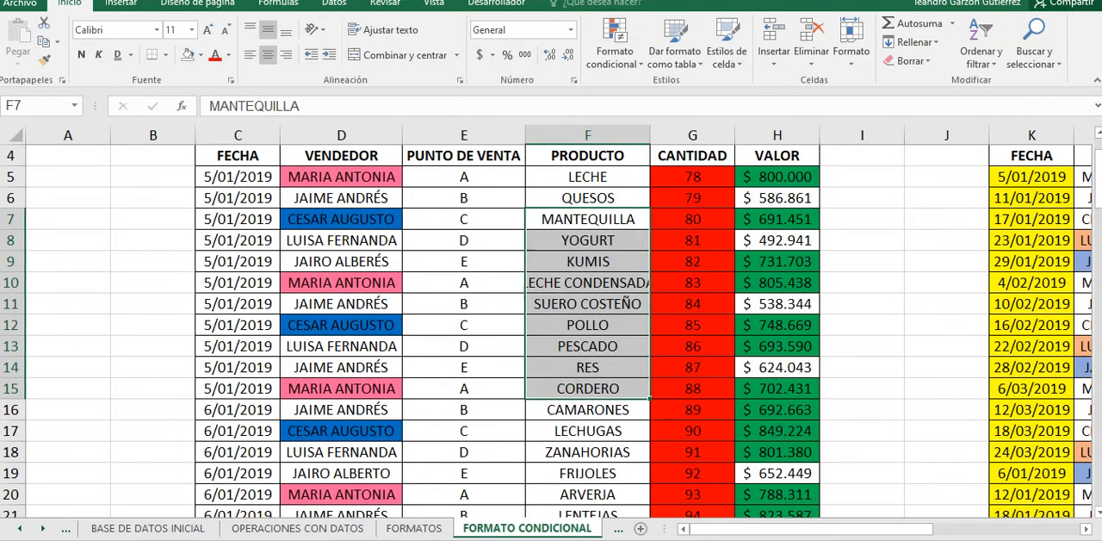
scroll(551, 331, "down", 5)
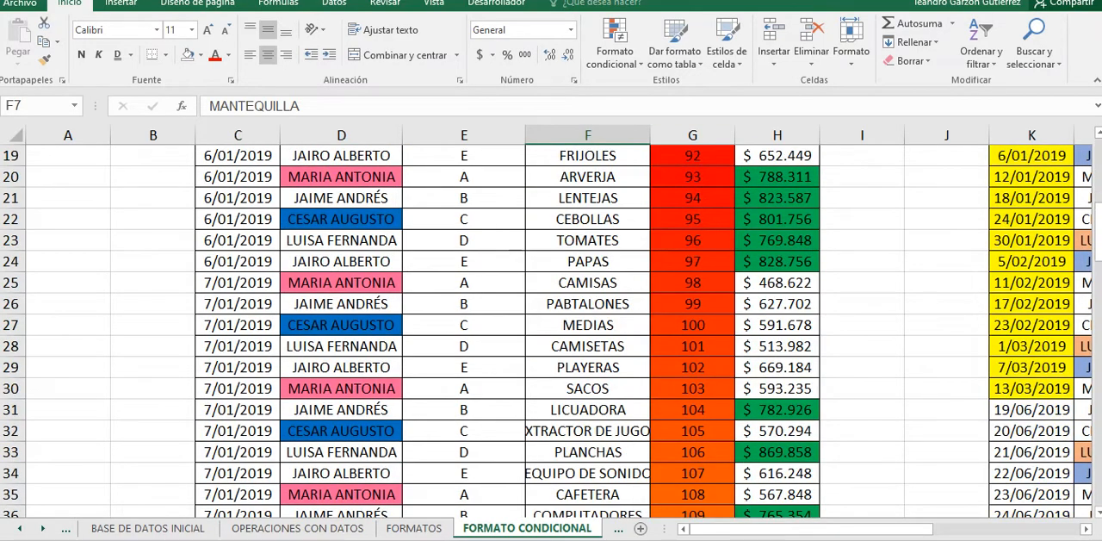
left_click_drag(833, 529, 977, 528)
scroll(551, 332, "up", 5)
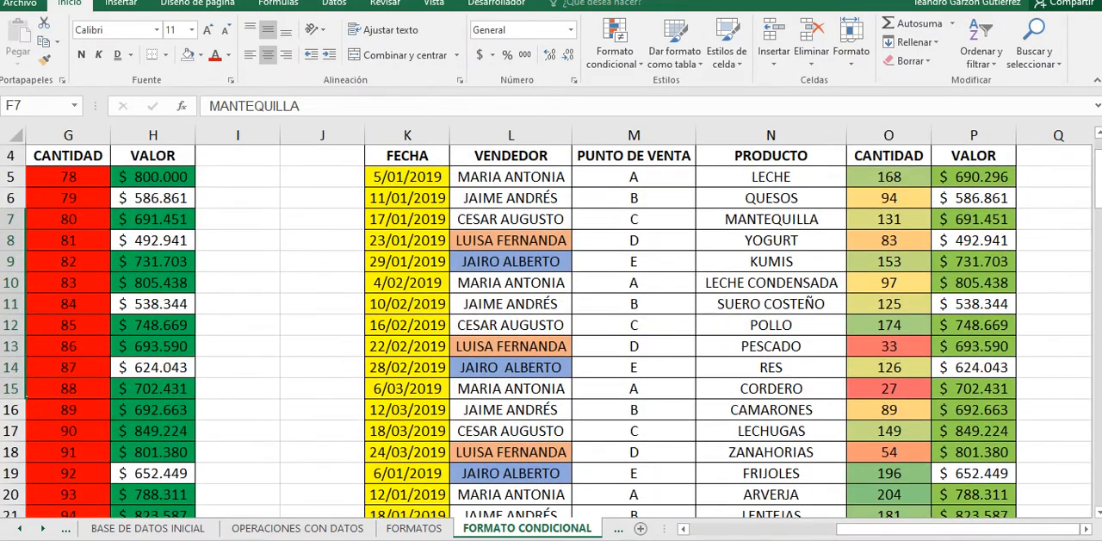
left_click_drag(888, 177, 932, 485)
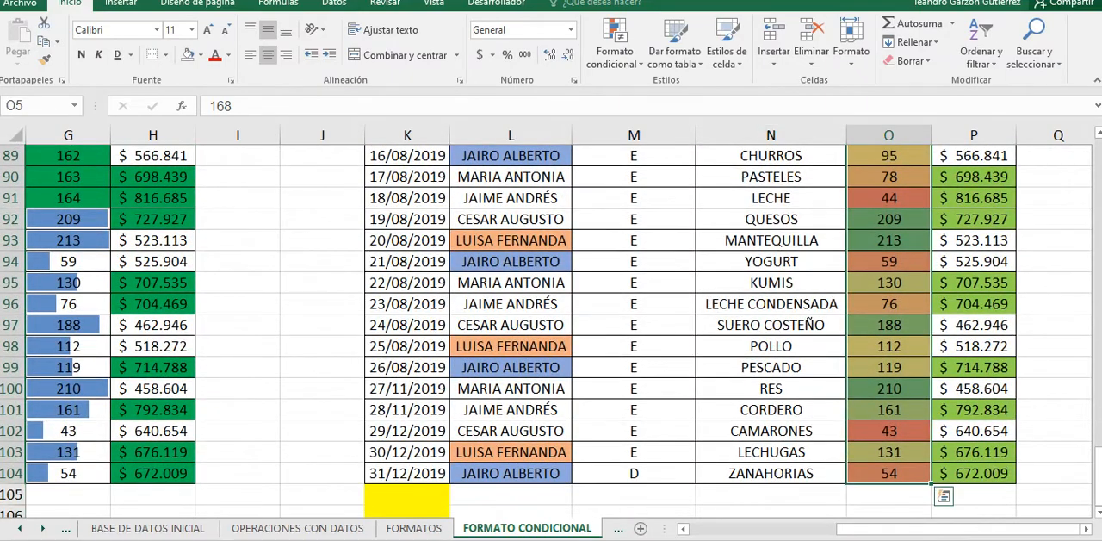
key("ctrl+c")
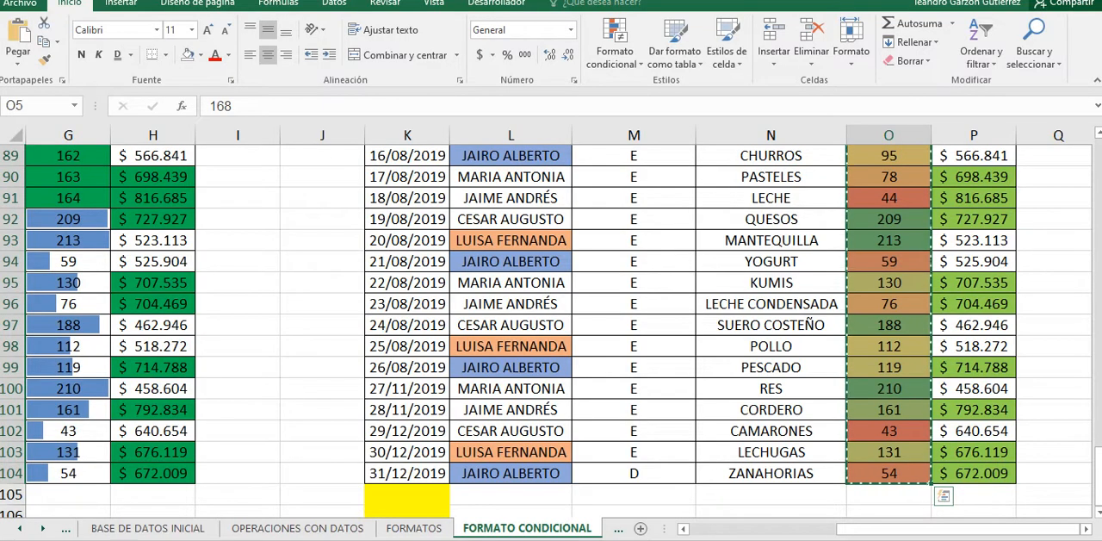
Step: Paste the copied quantities as values only into the first table's CANTIDAD column, starting at G5
left_click_drag(887, 529, 740, 529)
scroll(560, 344, "up", 11)
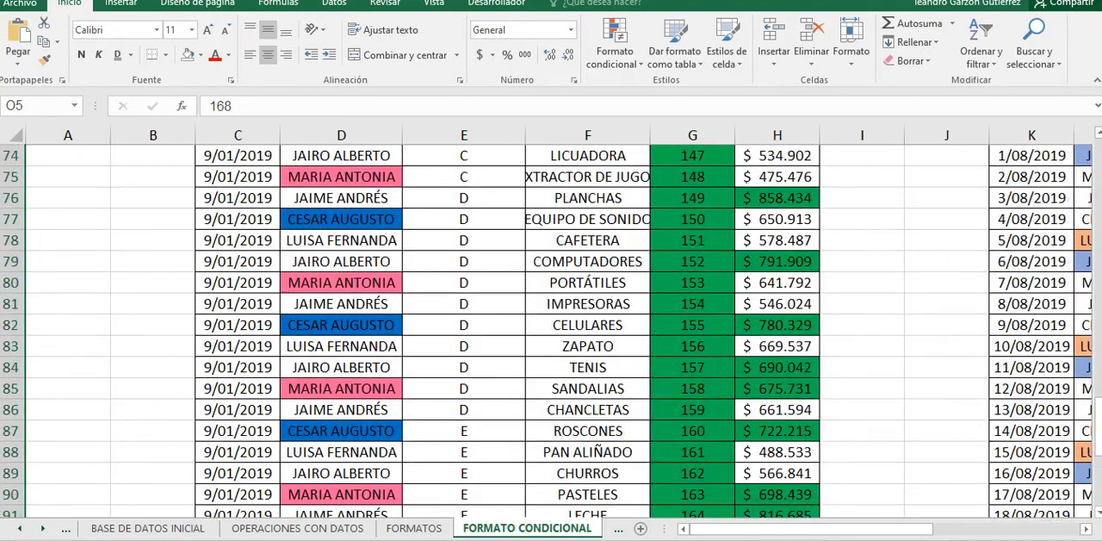
scroll(560, 345, "up", 18)
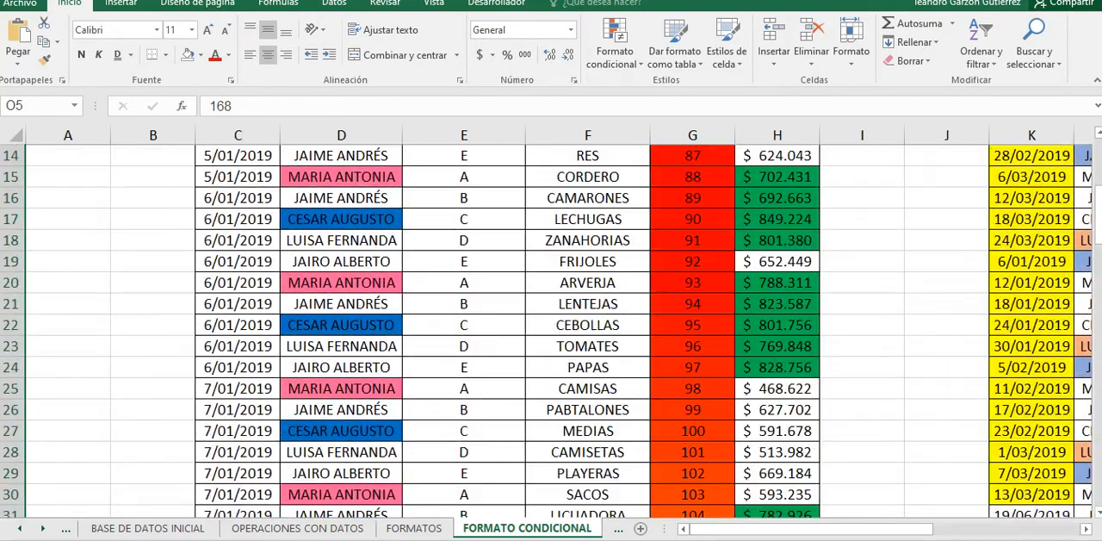
left_click(692, 218)
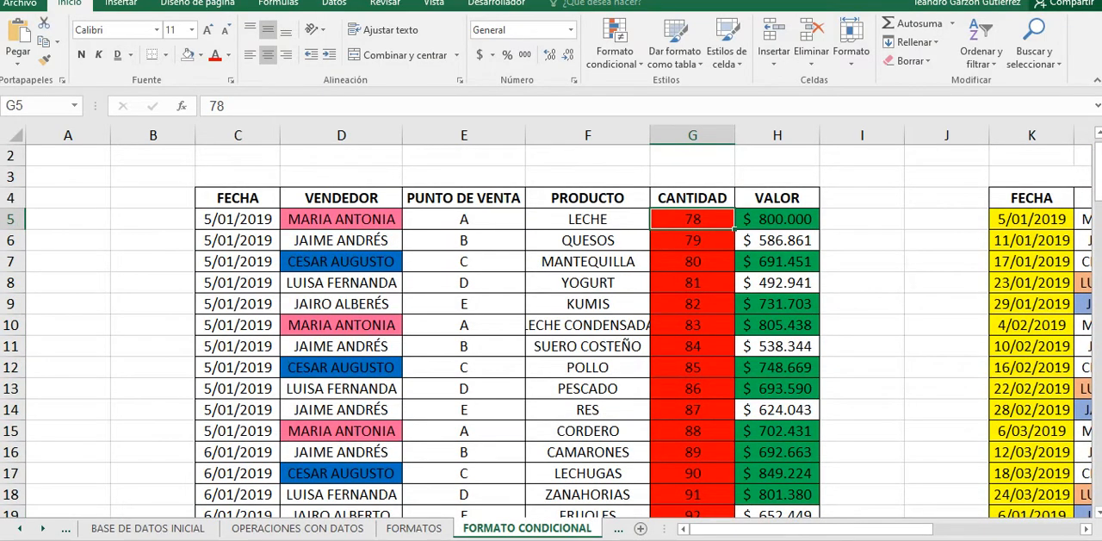
mouse_move(812, 529)
left_mouse_down()
mouse_move(958, 529)
mouse_move(812, 529)
left_mouse_up()
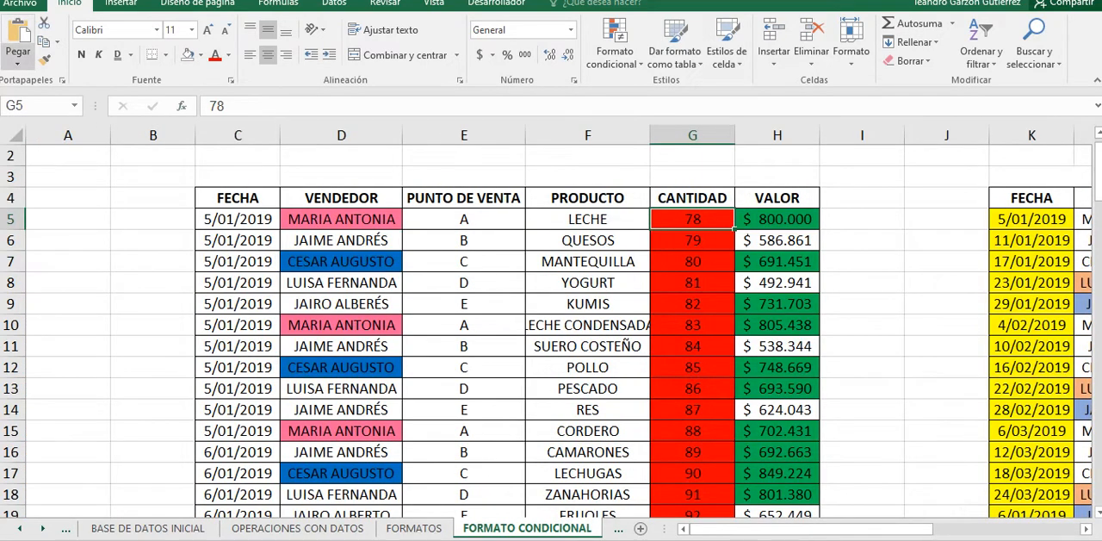
left_click(18, 57)
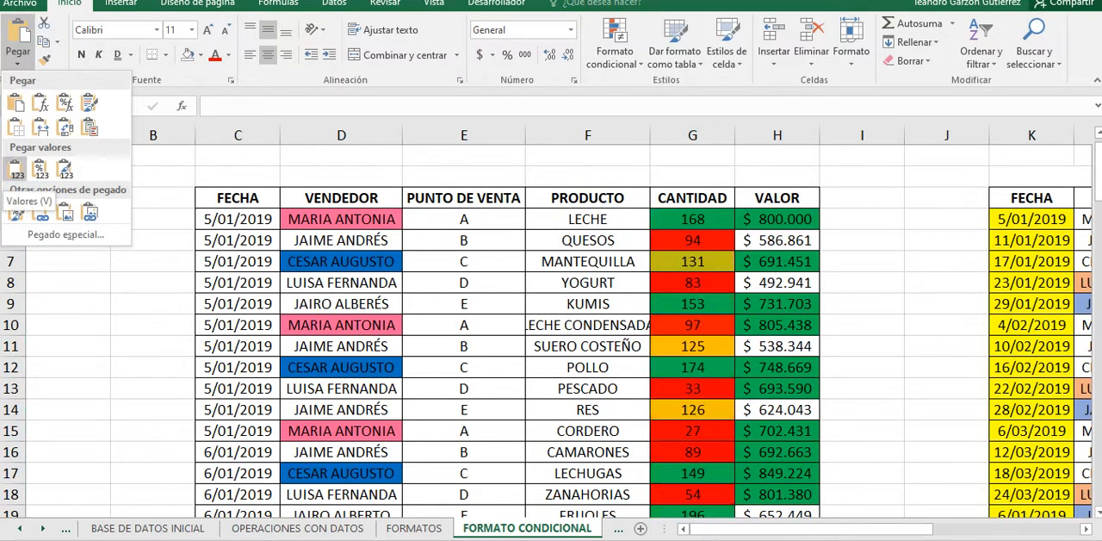
left_click(16, 169)
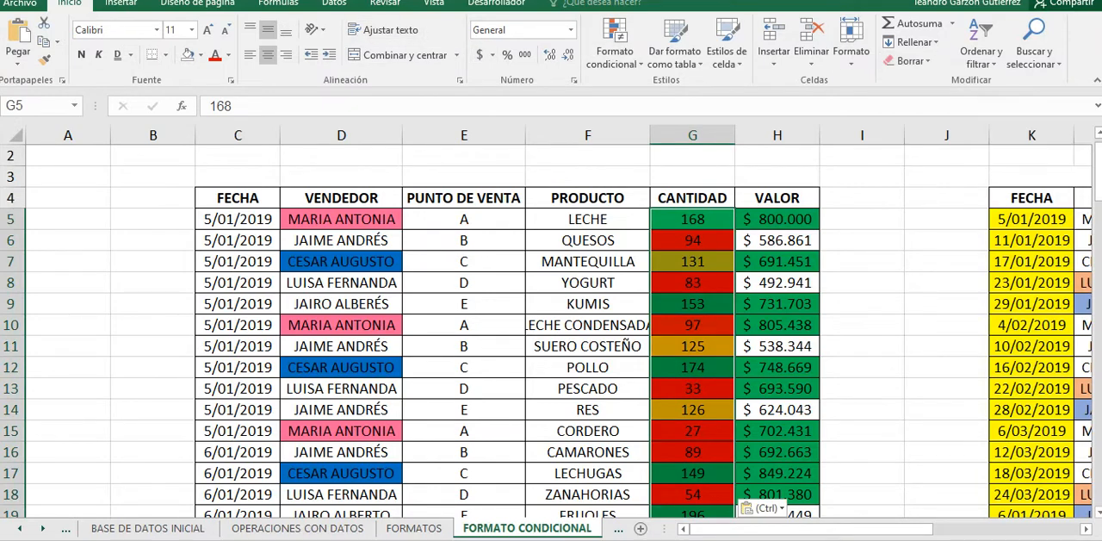
Step: Clear all formats, including the conditional ones, from CANTIDAD cells G5:G104 and put borders around every cell again
left_click(909, 60)
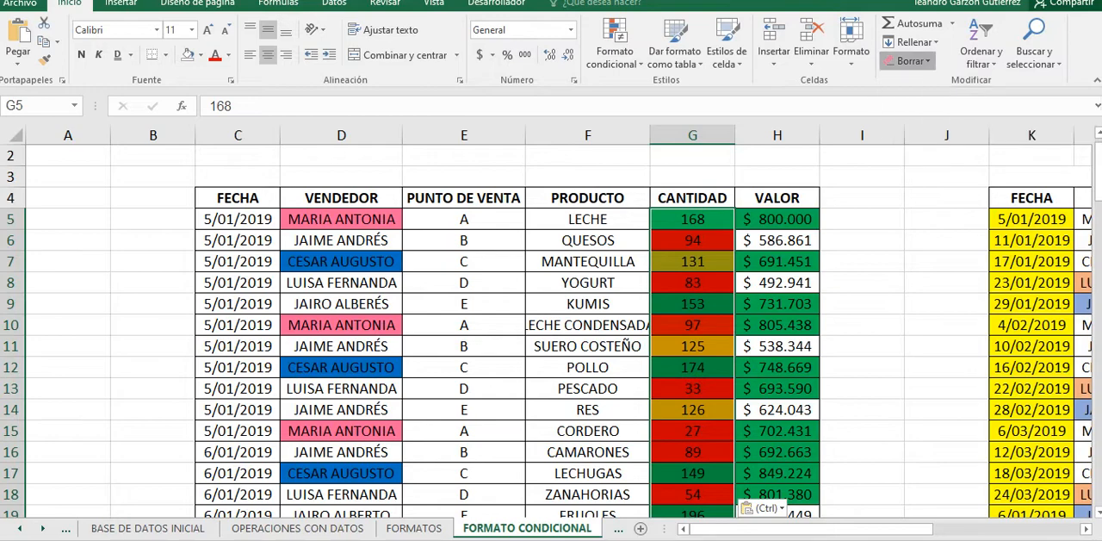
left_click(940, 100)
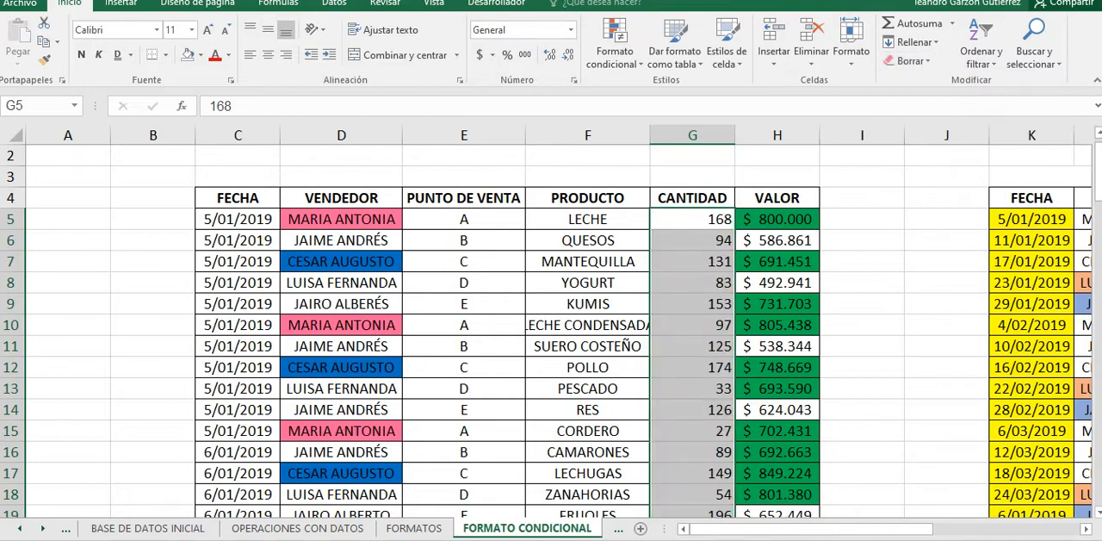
left_click(165, 54)
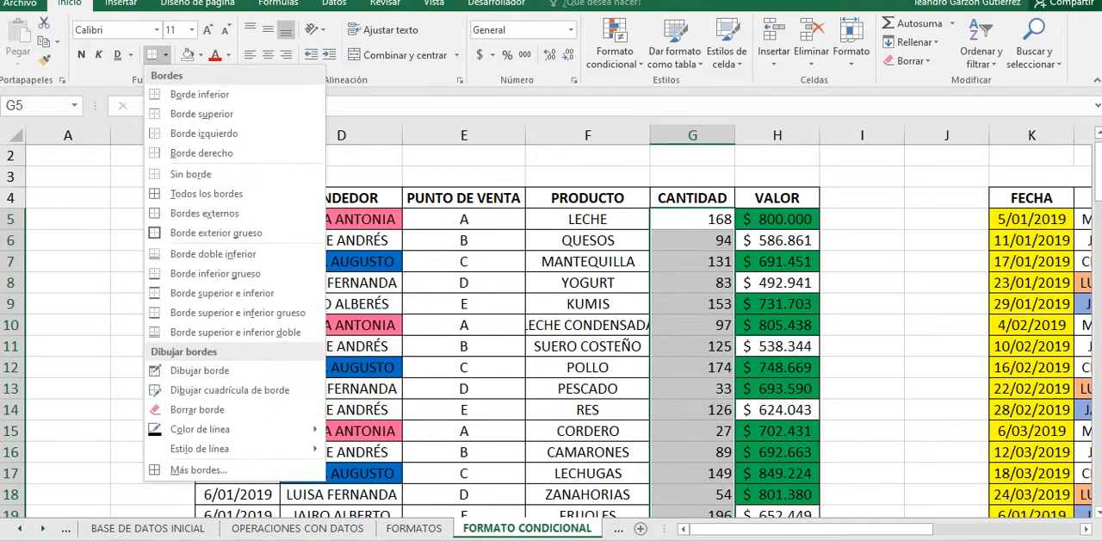
left_click(190, 174)
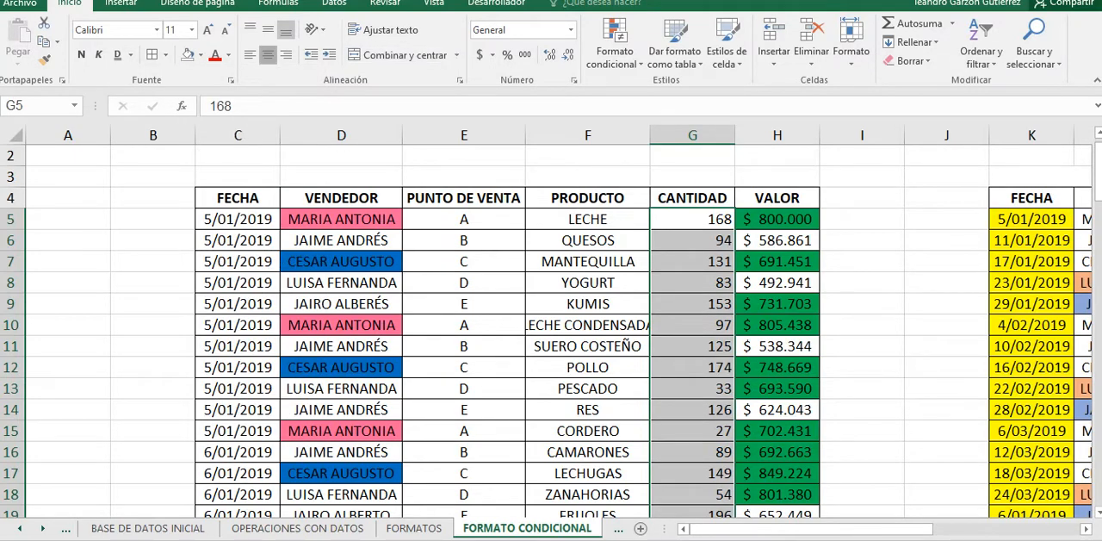
Step: Centre the CANTIDAD values in G5:G104 horizontally and vertically
left_click(268, 55)
left_click(268, 31)
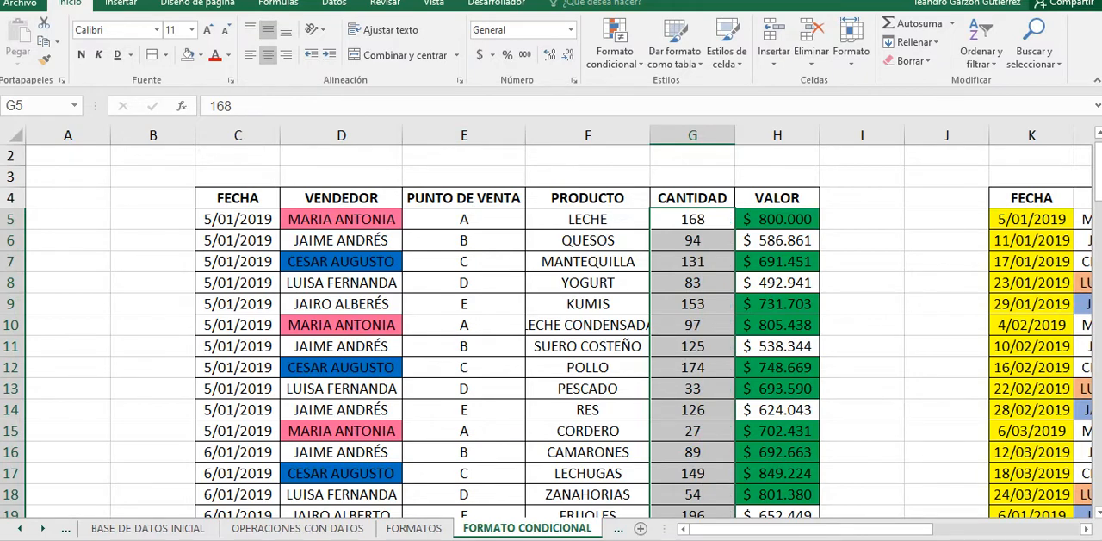
scroll(551, 331, "down", 6)
scroll(551, 330, "up", 5)
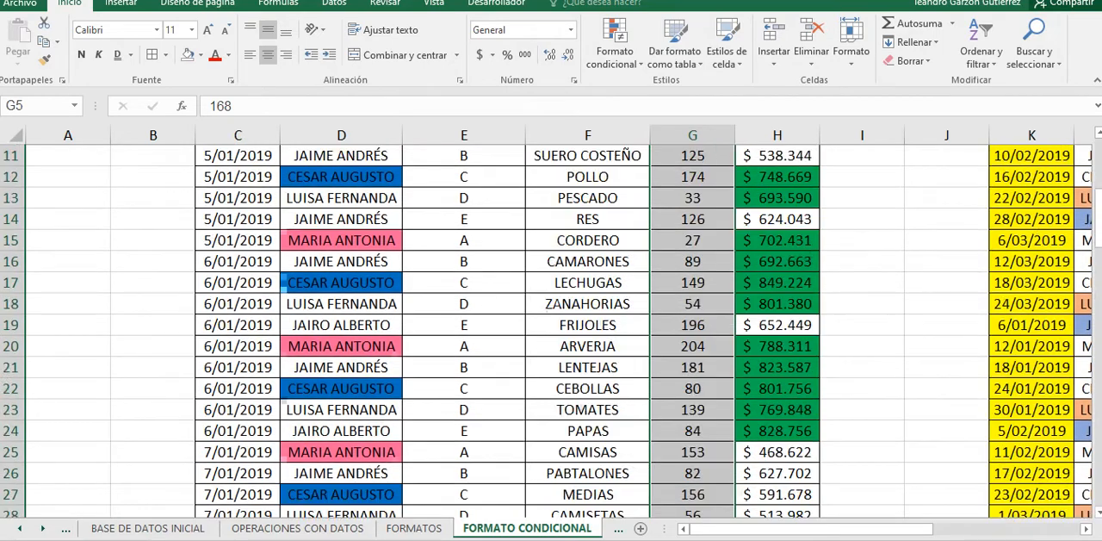
Step: Start a new conditional formatting rule for CANTIDAD cells G5:G104 with the format style Conjuntos de iconos
left_click(615, 52)
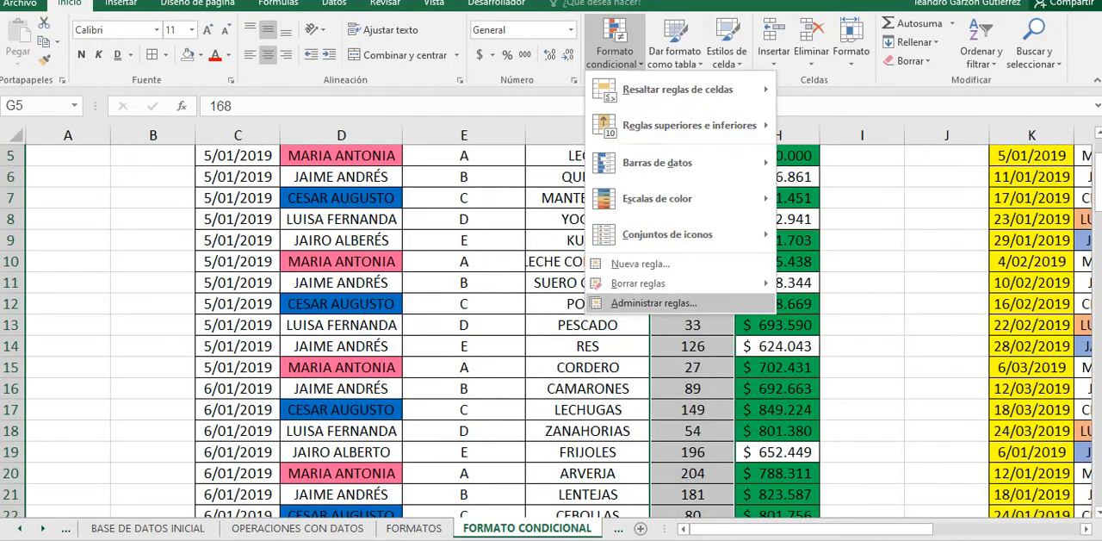
left_click(654, 303)
left_click(506, 86)
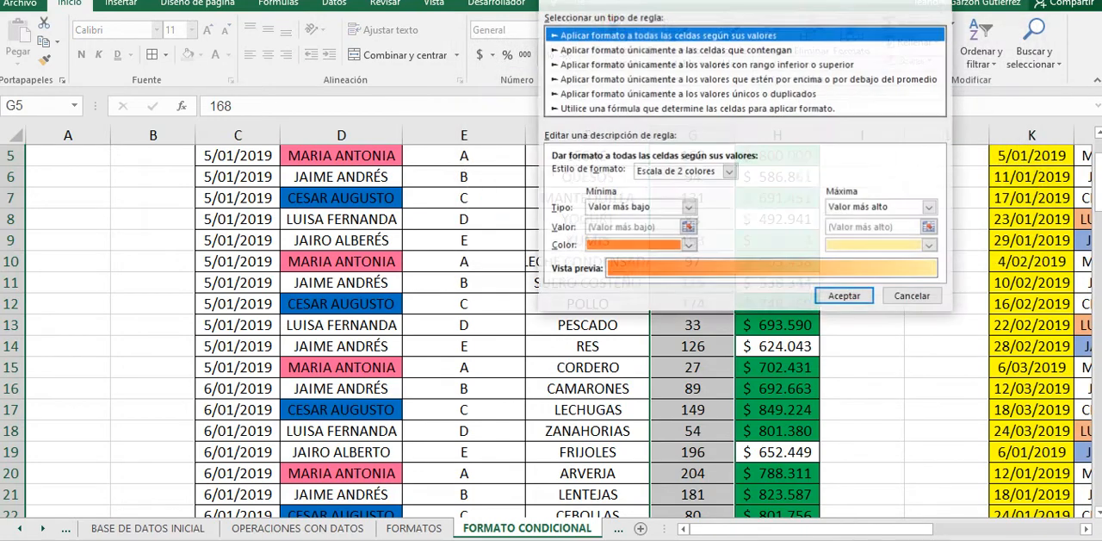
left_click(728, 171)
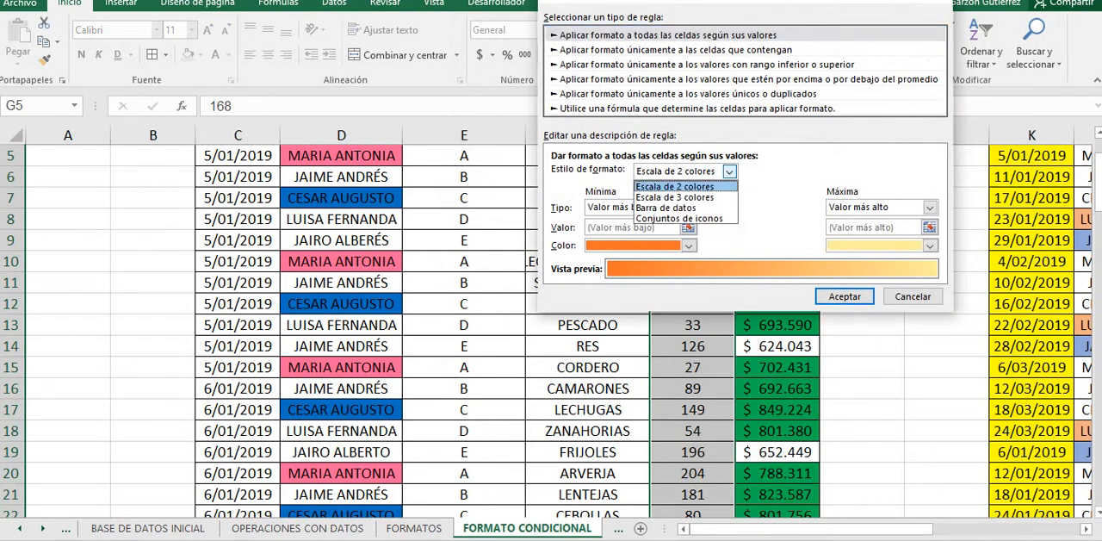
key("Down")
key("Down")
key("Down")
key("Return")
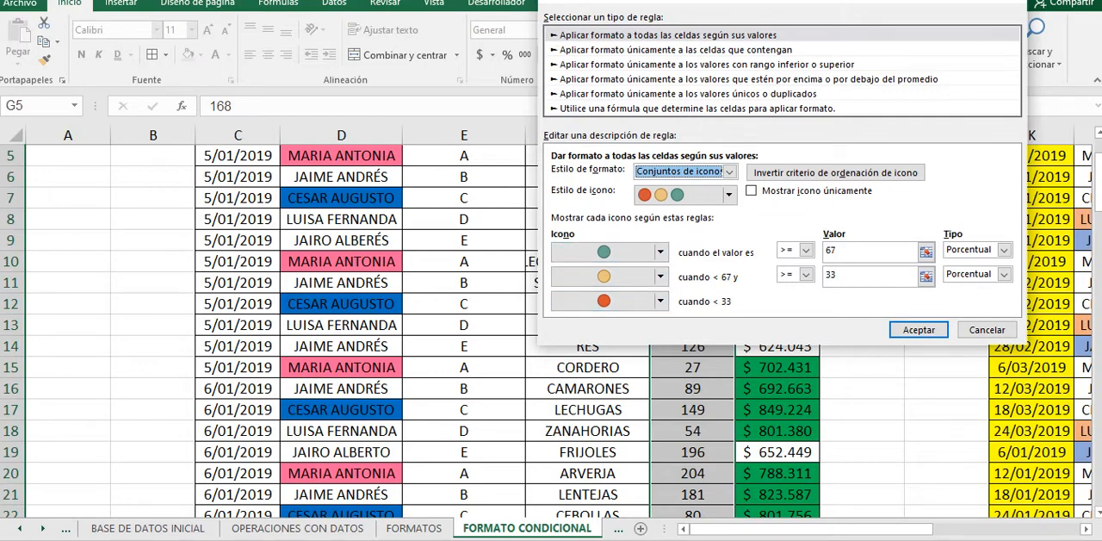
Step: Choose the red, yellow and green plain three-circle icon style for the Conjuntos de iconos rule
left_click(806, 250)
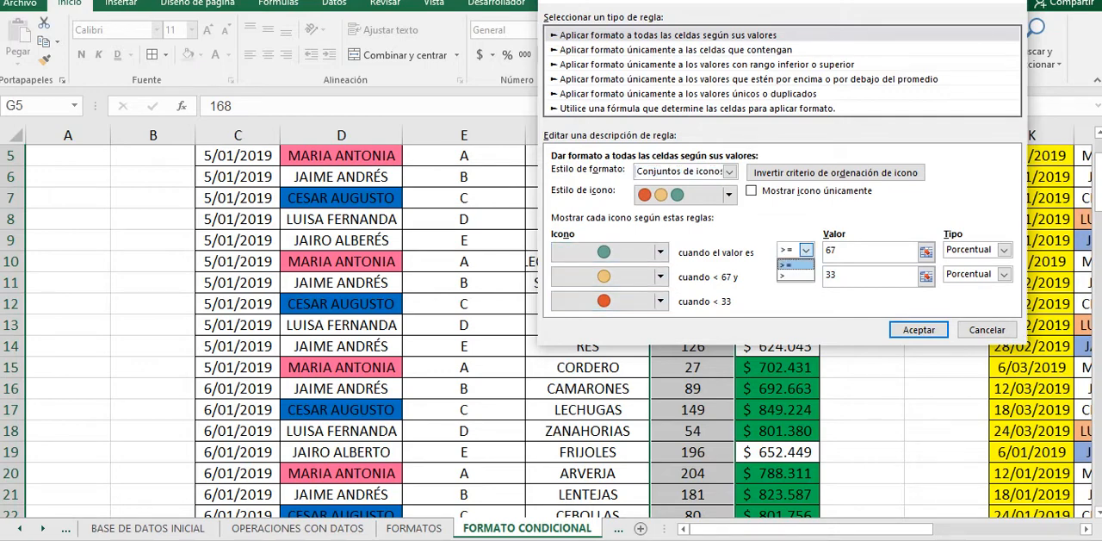
left_click(793, 265)
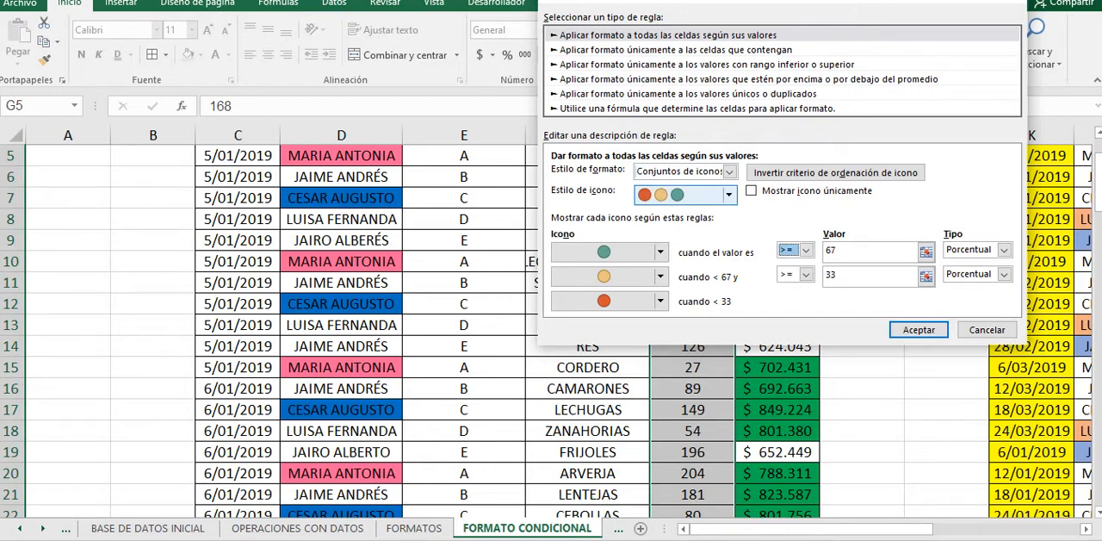
left_click(729, 172)
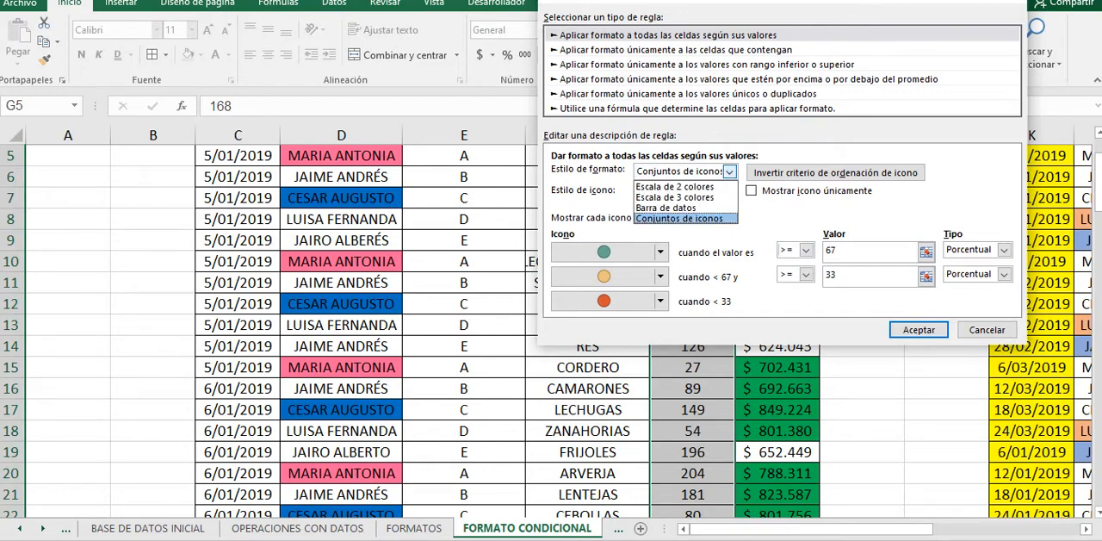
left_click(680, 218)
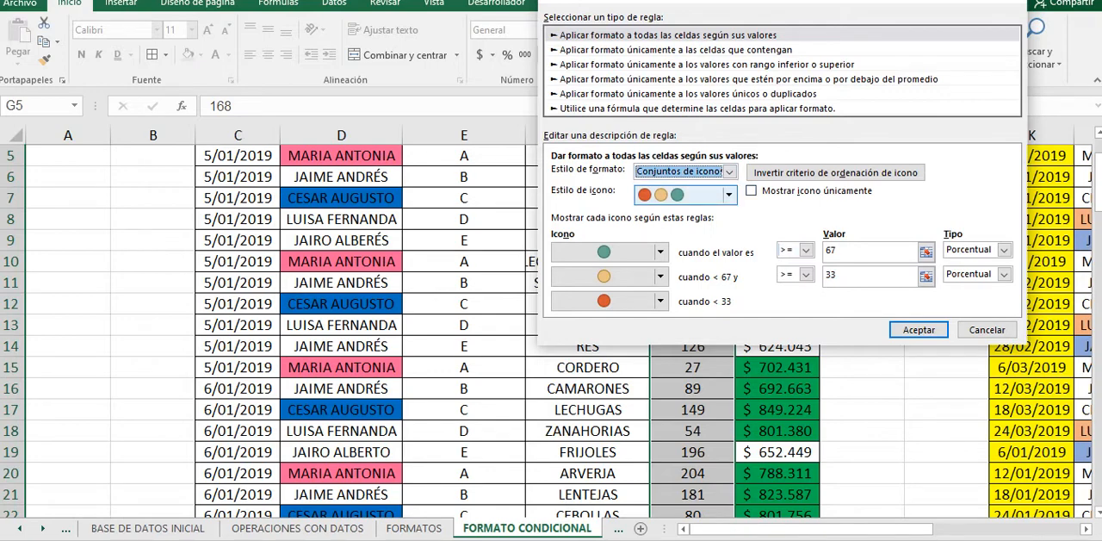
left_click(728, 196)
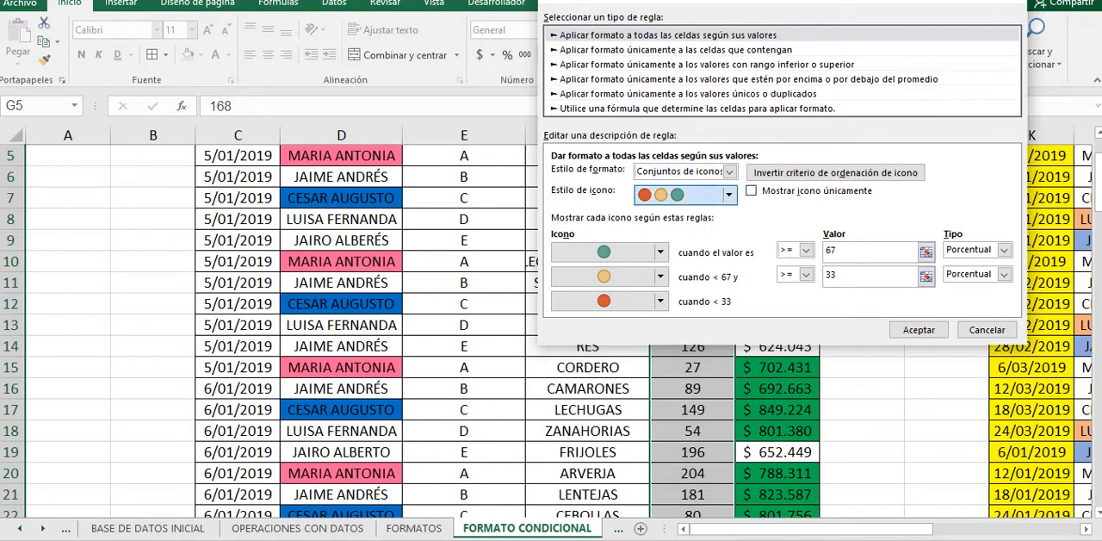
left_click(728, 196)
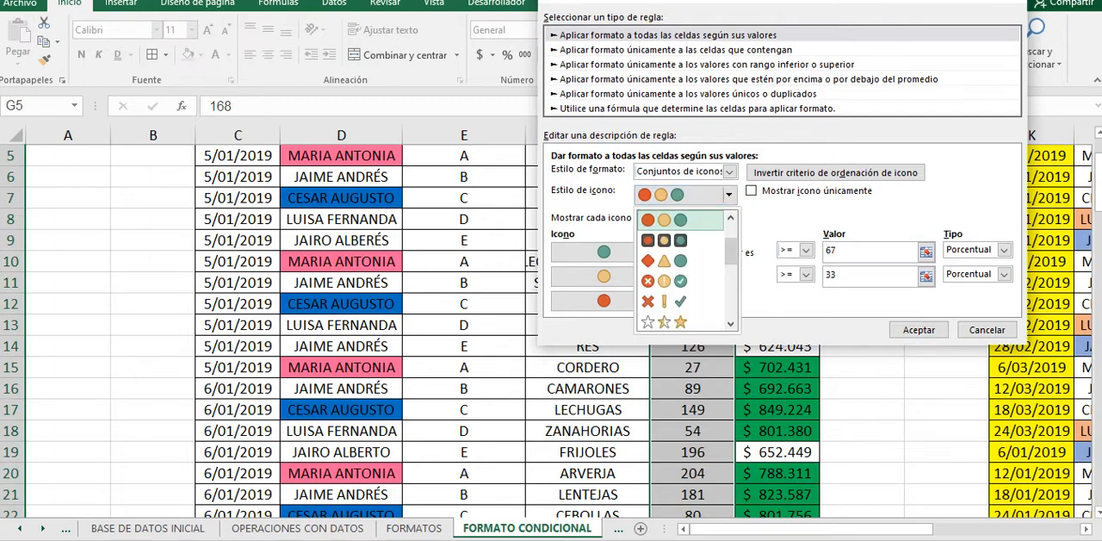
scroll(684, 293, "down", 3)
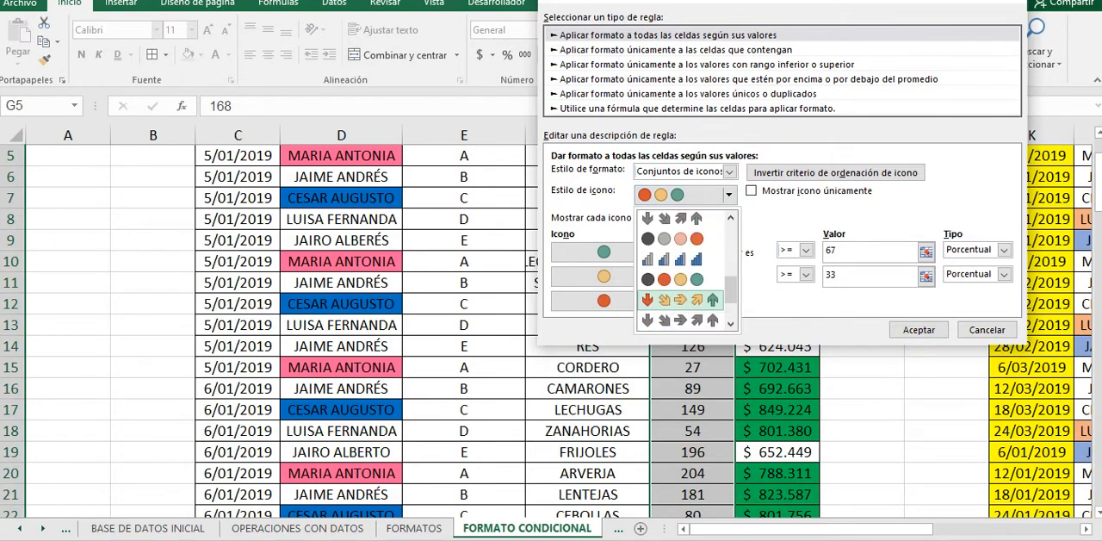
scroll(685, 271, "up", 5)
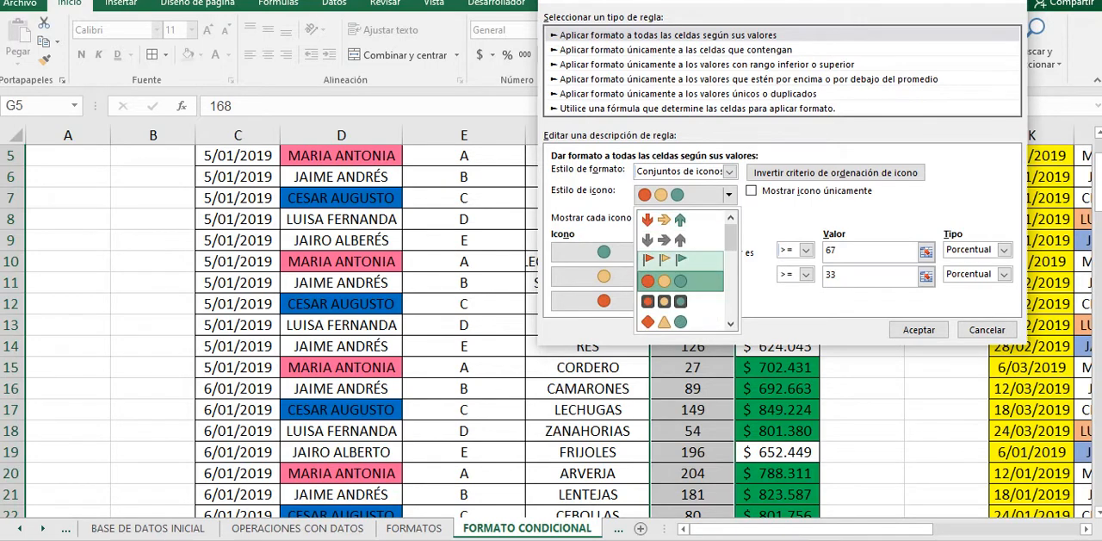
left_click(680, 280)
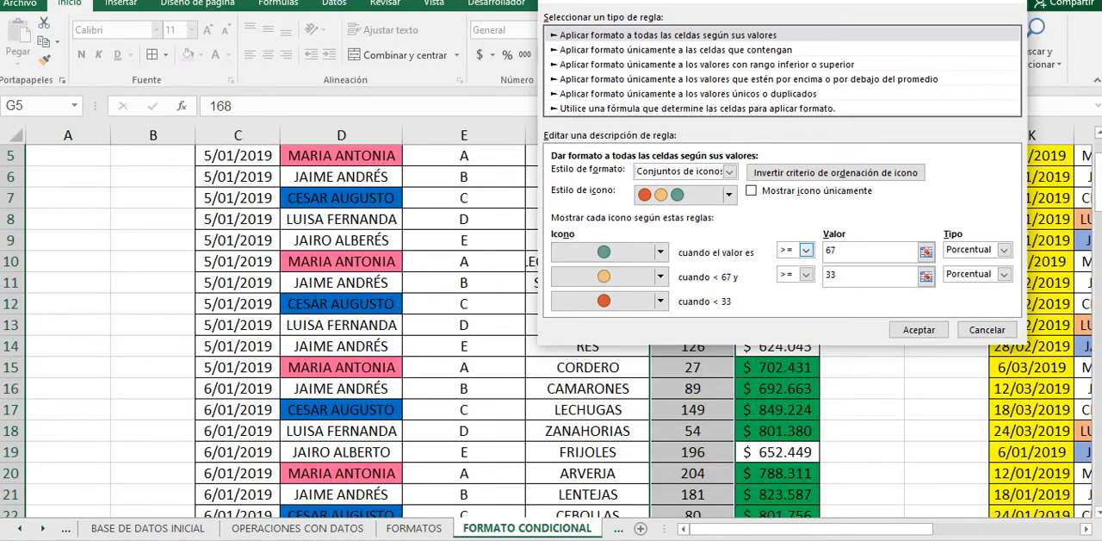
Step: Set the green circle's comparison operator to >=, trying > along the way
left_click(806, 250)
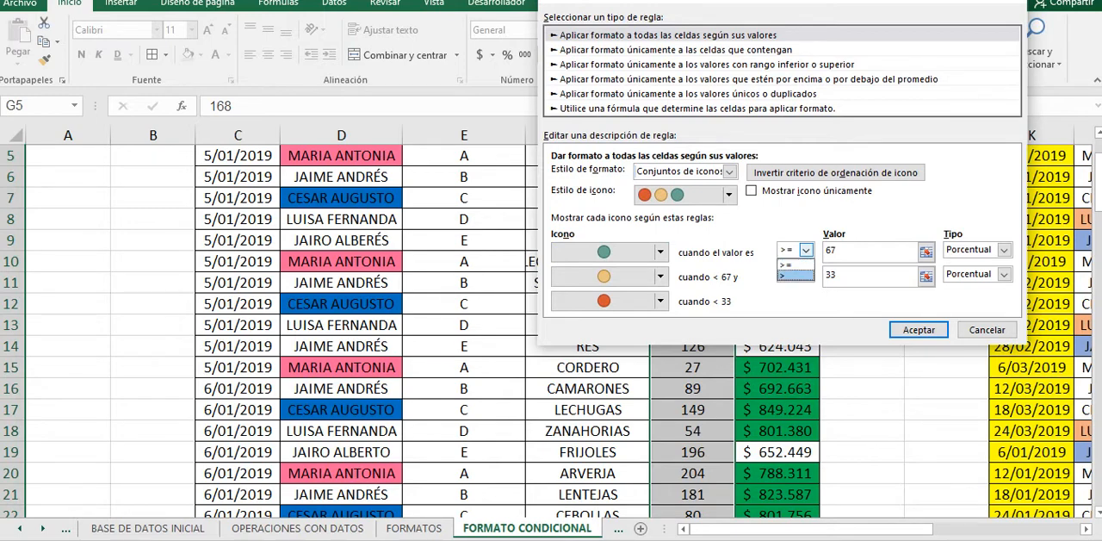
left_click(794, 265)
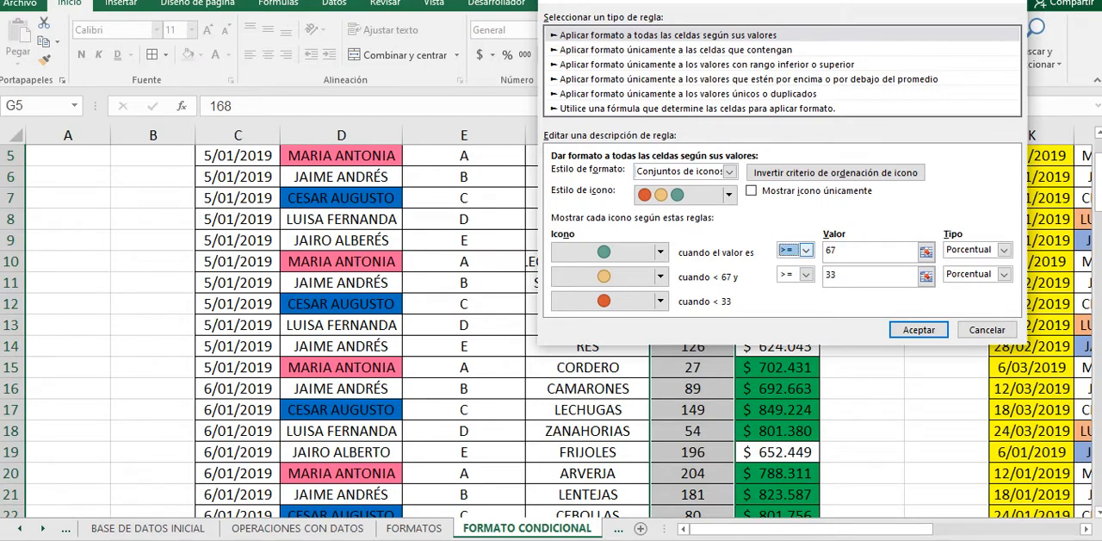
left_click(840, 250)
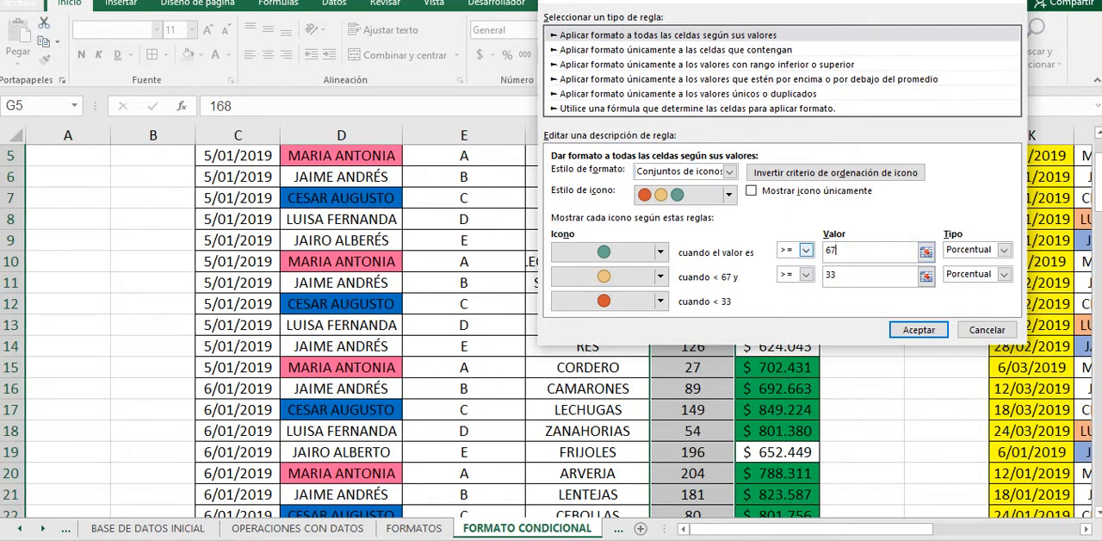
left_click(806, 249)
left_click(788, 276)
left_click(806, 250)
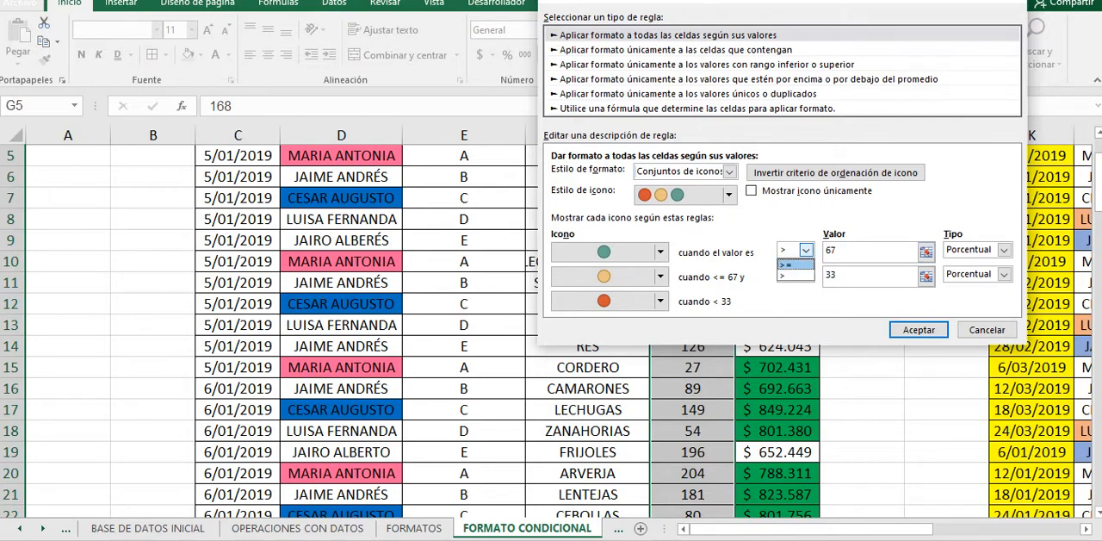
left_click(785, 264)
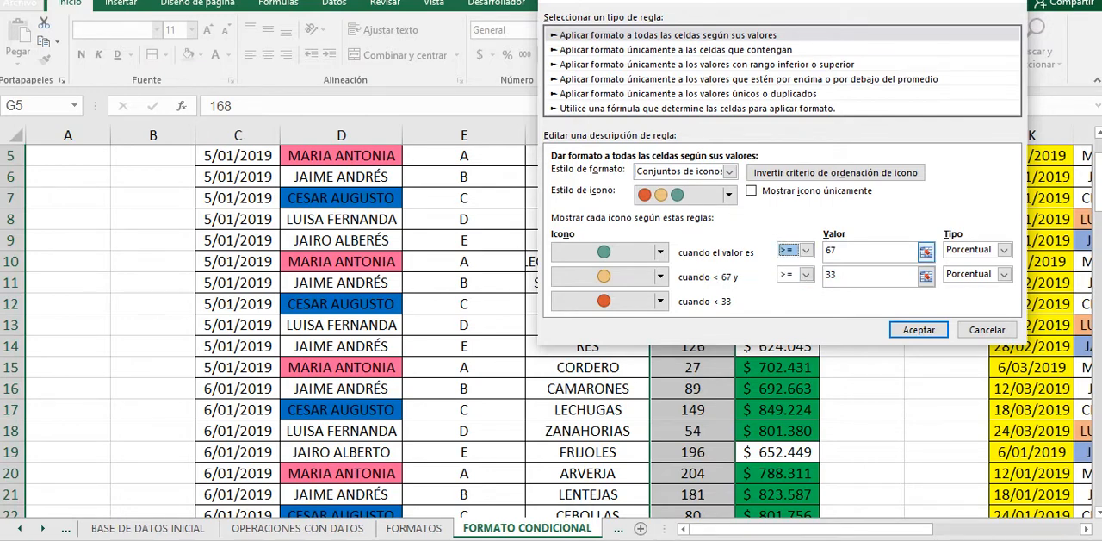
Step: Set the green circle's threshold type to Número and its value to 120
key("Tab")
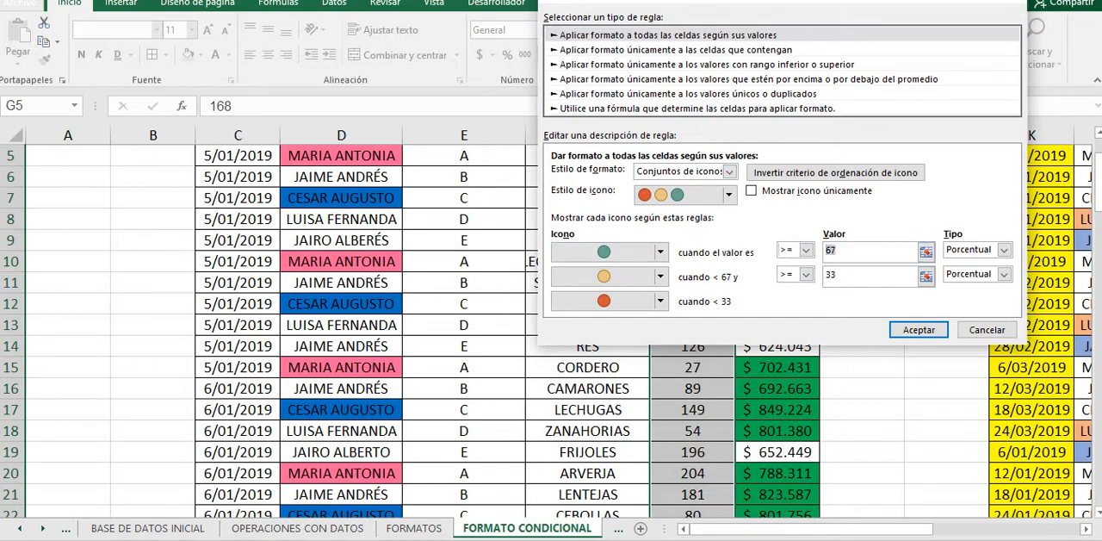
type("15+$H$50")
key("BackSpace")
key("BackSpace")
key("BackSpace")
key("BackSpace")
key("BackSpace")
key("BackSpace")
type("0")
left_click(1004, 250)
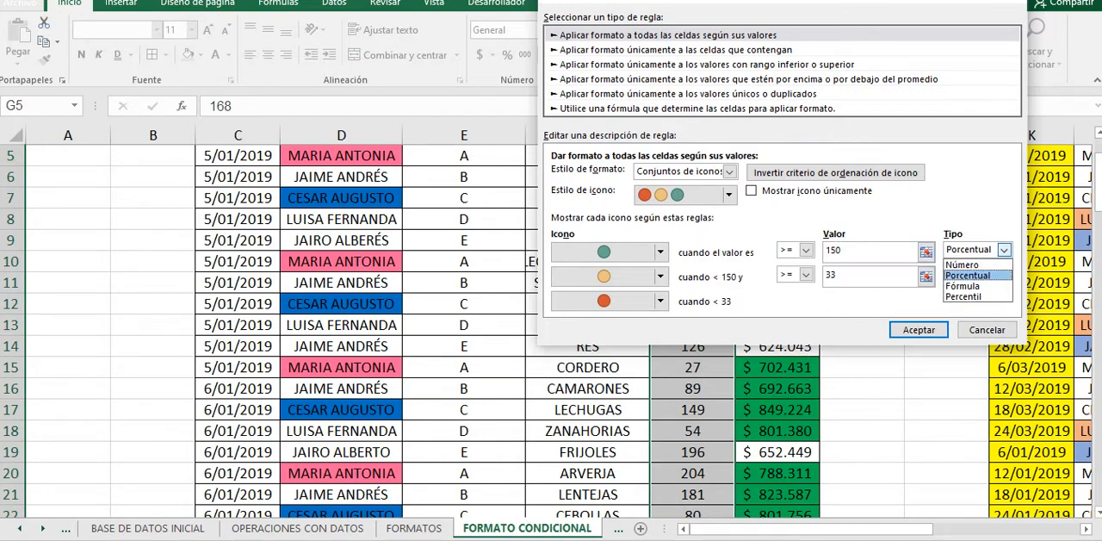
left_click(964, 265)
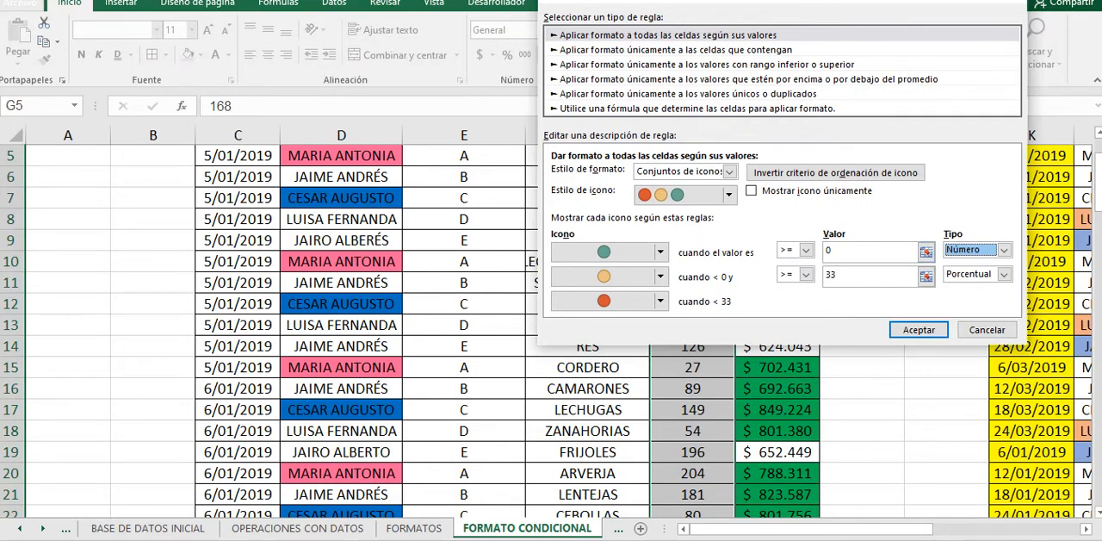
left_click(840, 251)
key("BackSpace")
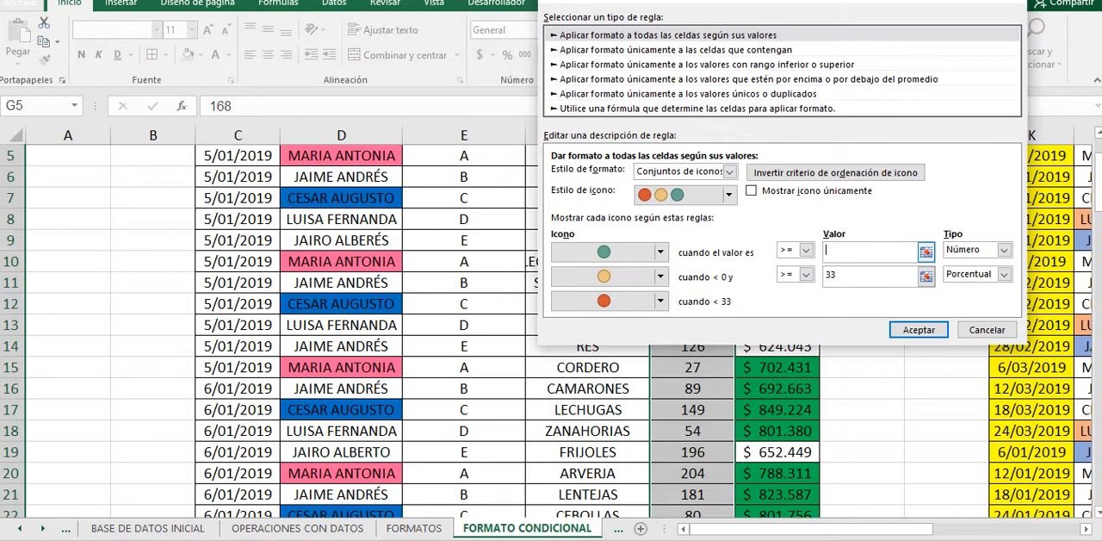
type("1")
type("20")
Step: Set the yellow circle's condition to >= 80 with the threshold type Número
left_click(806, 274)
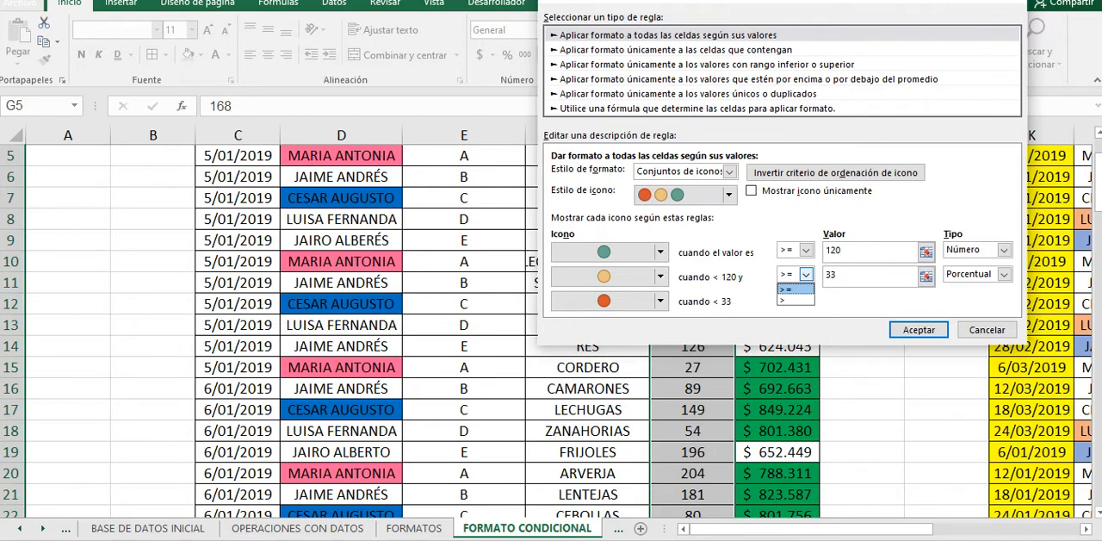
left_click(794, 289)
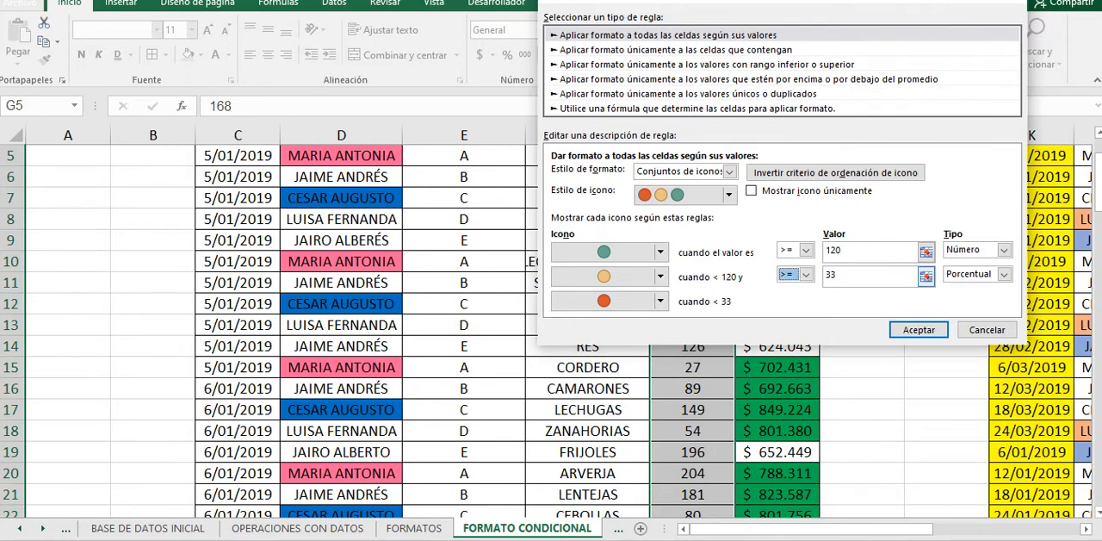
left_click(851, 275)
key("BackSpace")
key("BackSpace")
type("80")
left_click(1004, 273)
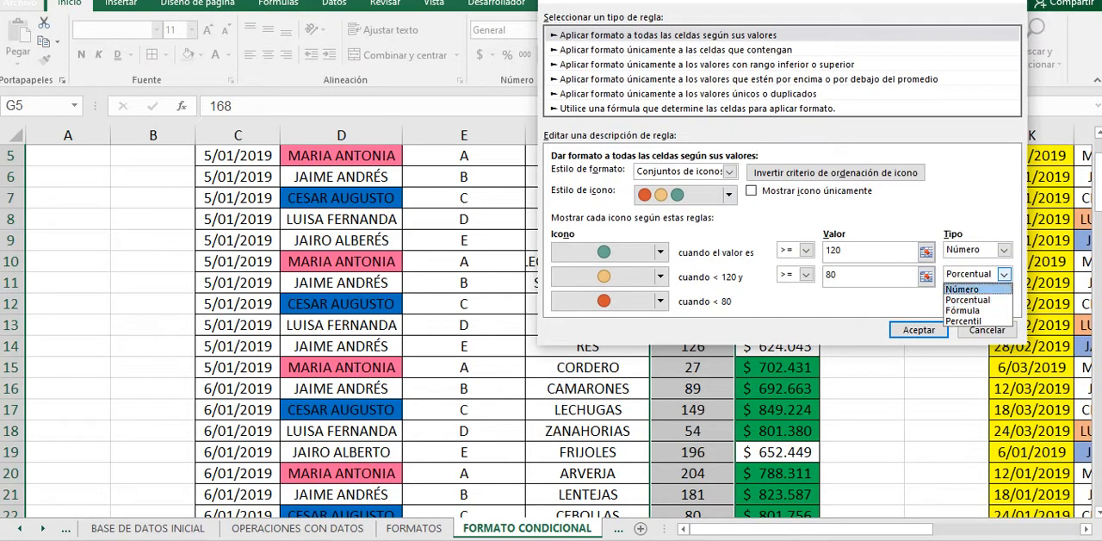
left_click(963, 289)
left_click(835, 274)
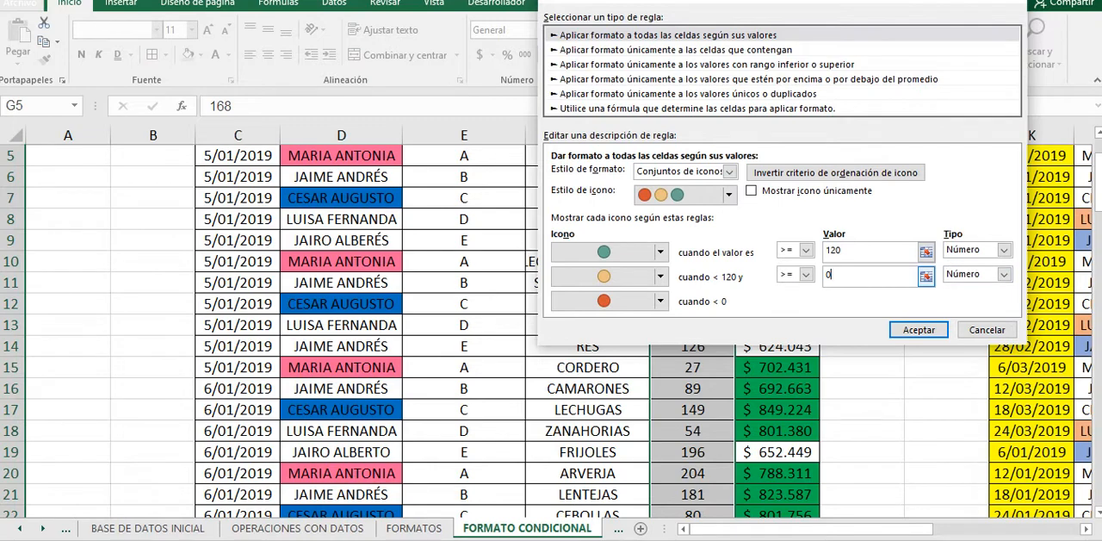
key("BackSpace")
type("80")
Step: Confirm the icon set rule, apply it to CANTIDAD cells G5:G104 and close the rules manager
key("Return")
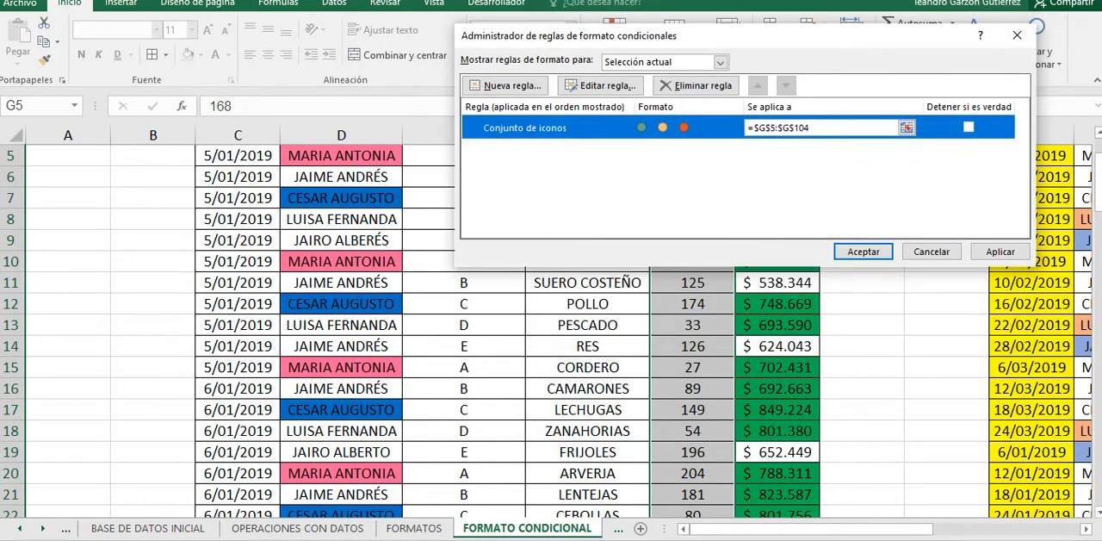
left_click(999, 251)
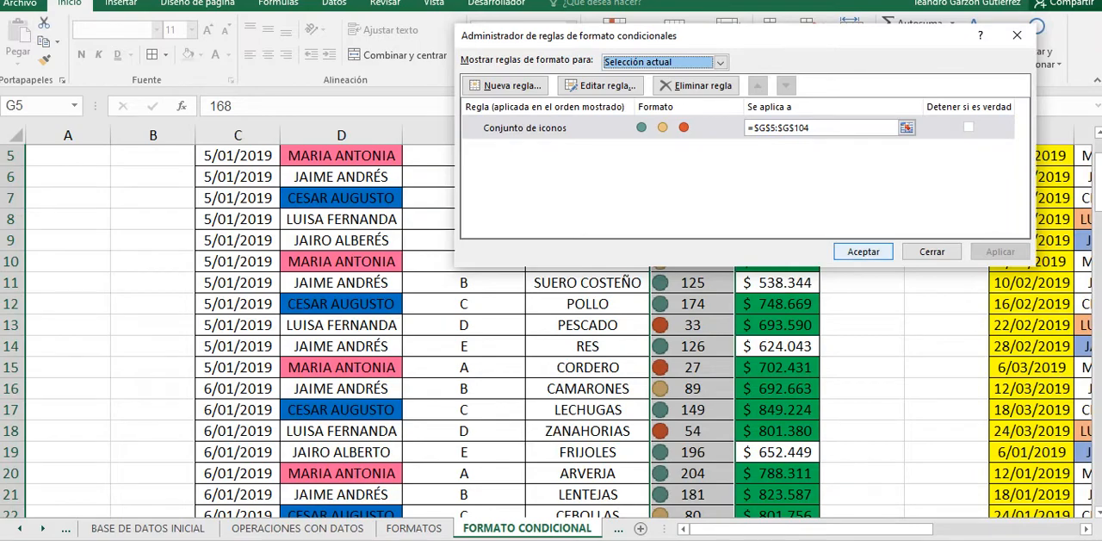
left_click(864, 251)
left_click(692, 261)
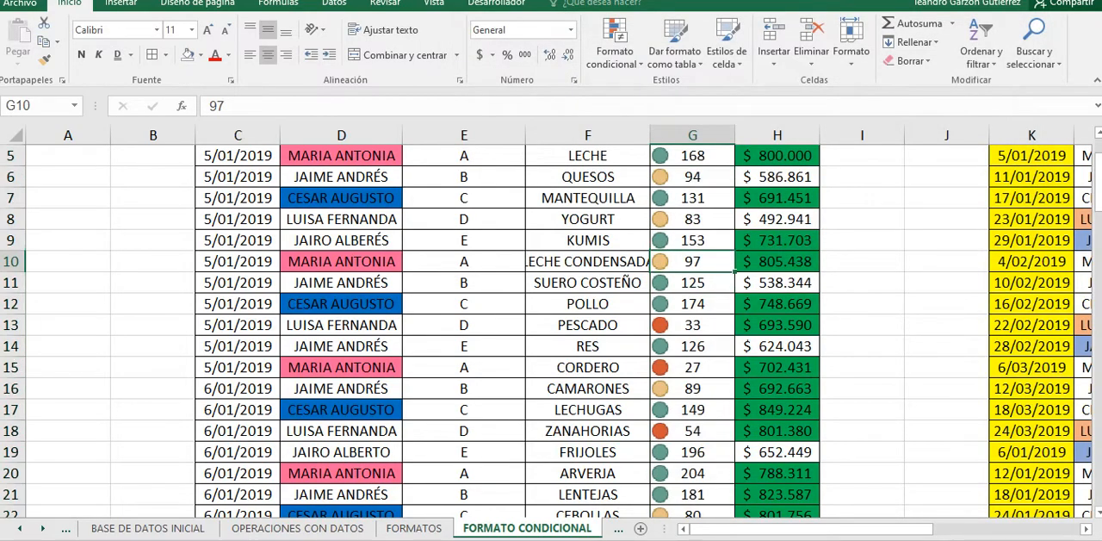
Step: Examine the circle icons beside the quantities throughout the first table's CANTIDAD column
scroll(692, 262, "up", 2)
scroll(551, 327, "down", 2)
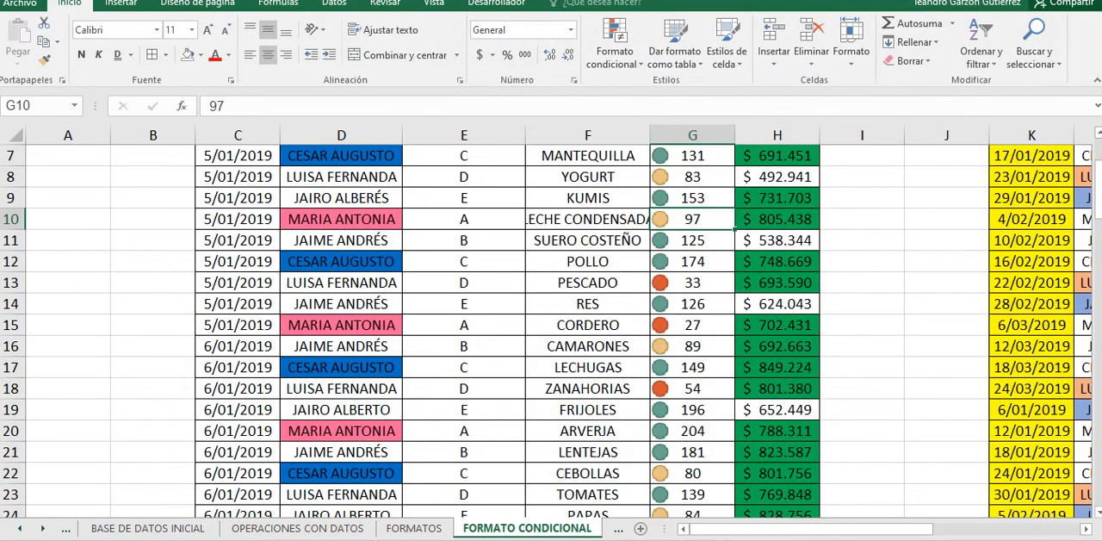
scroll(551, 327, "down", 1)
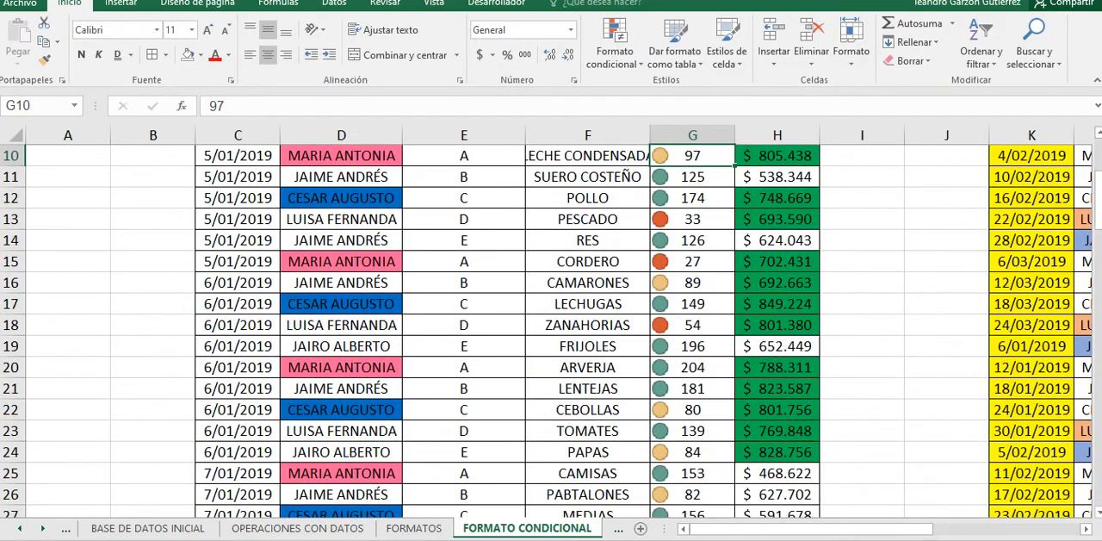
scroll(551, 327, "down", 11)
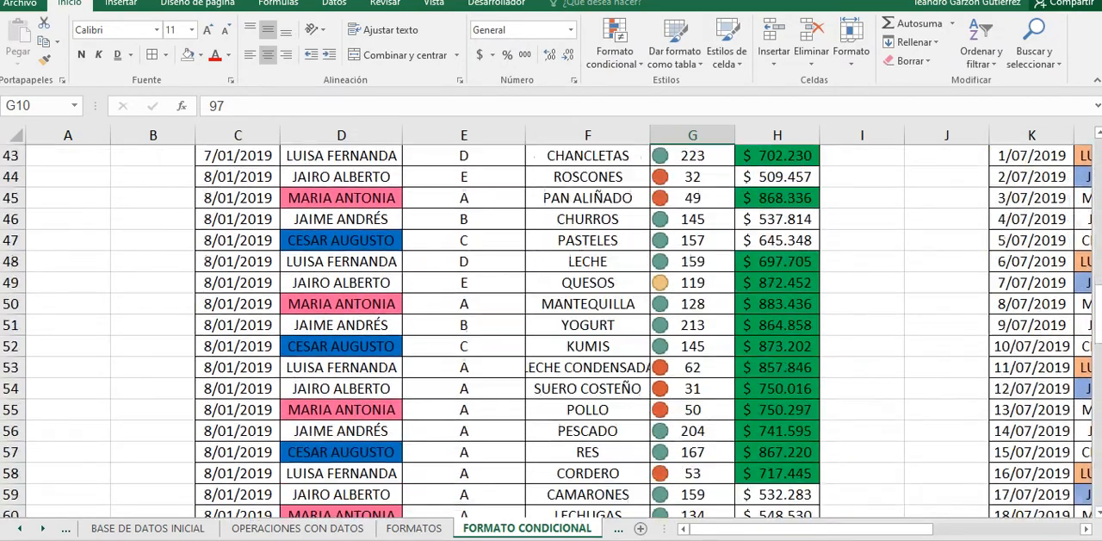
scroll(551, 327, "down", 3)
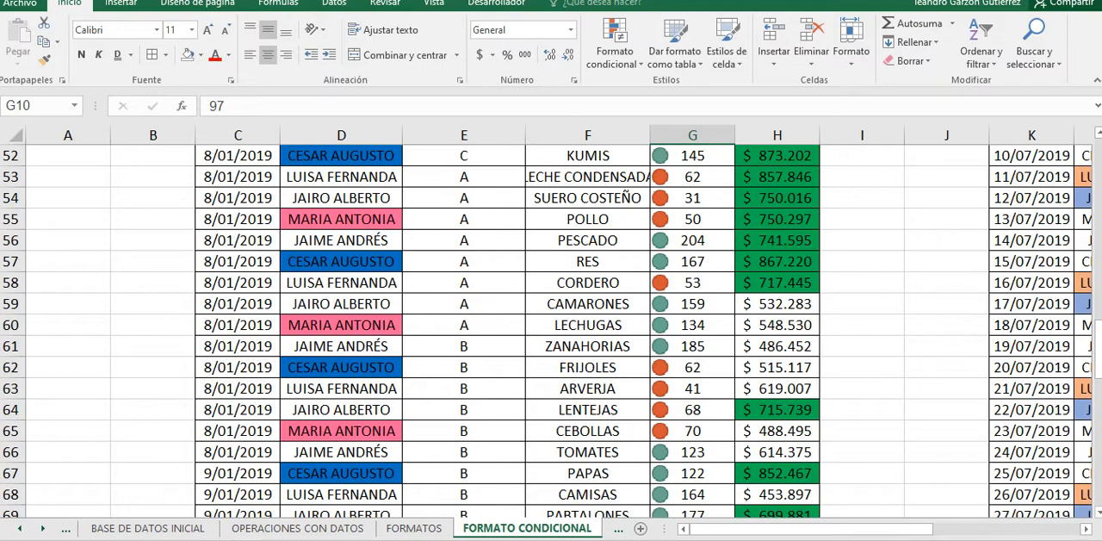
scroll(551, 330, "up", 16)
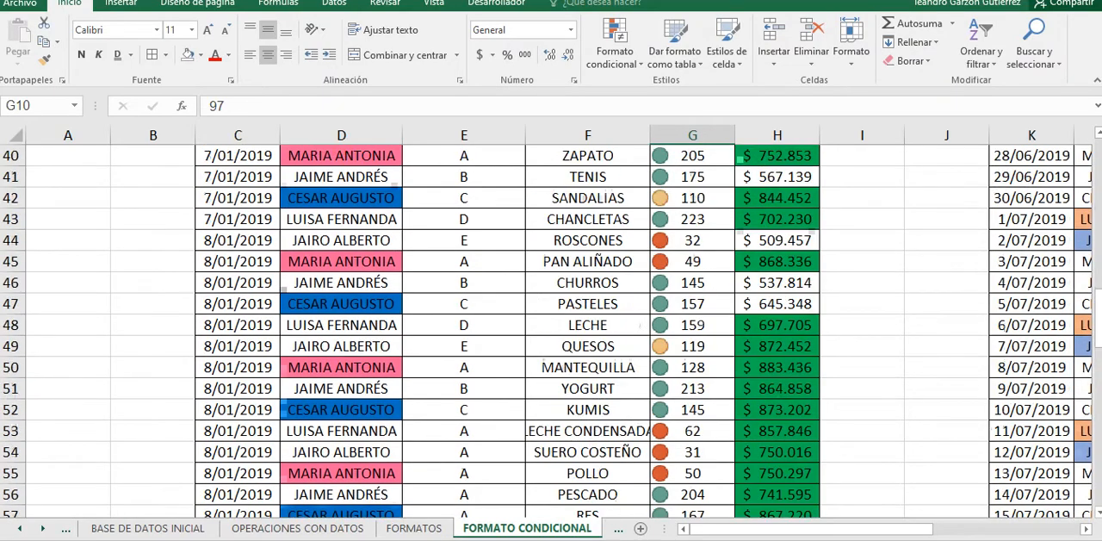
scroll(551, 330, "up", 1)
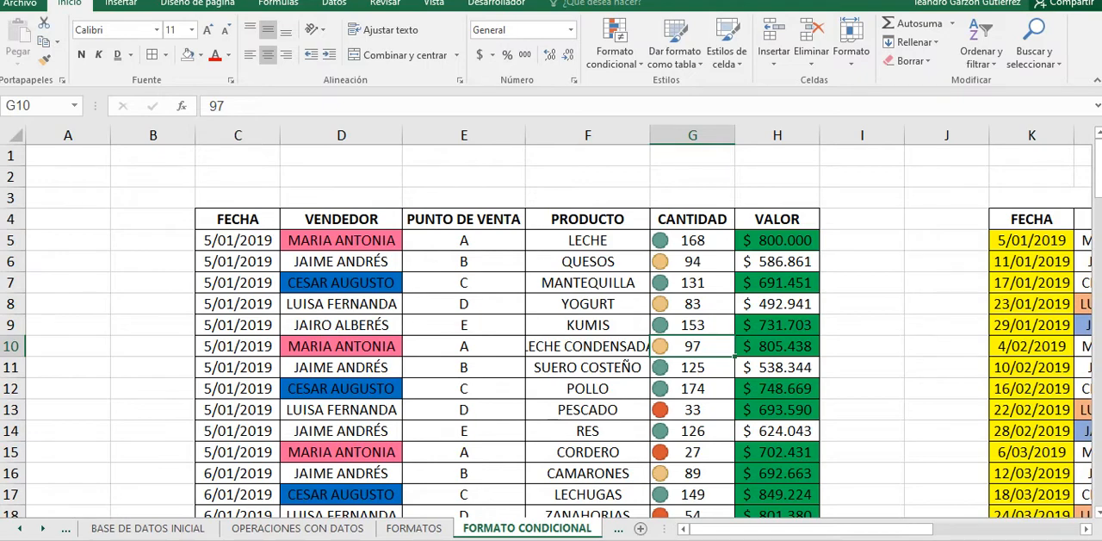
scroll(551, 344, "down", 4)
scroll(551, 344, "up", 4)
scroll(551, 345, "down", 4)
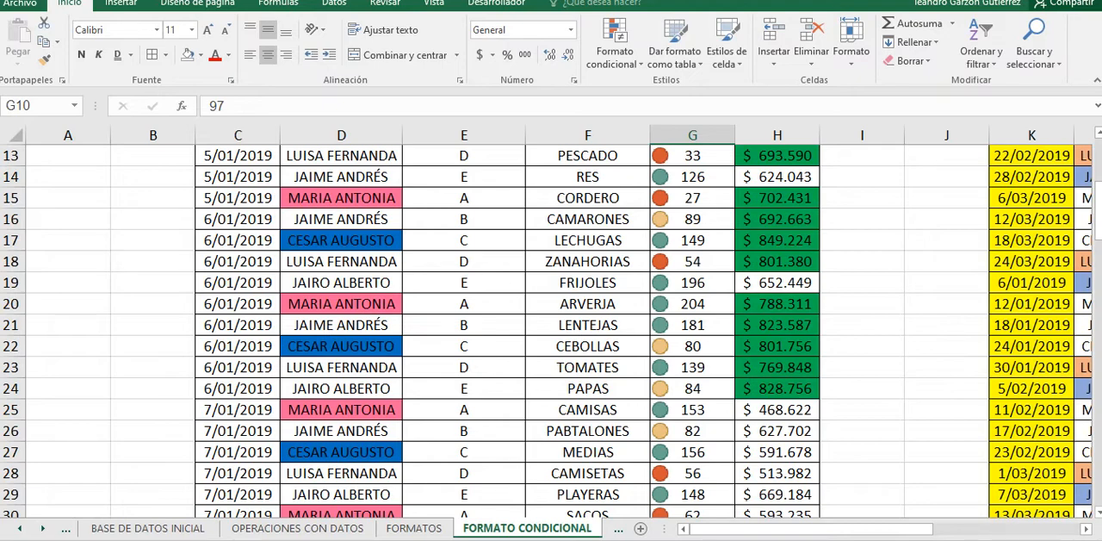
Step: Switch to the Meet call and copy the full list of ID numbers from the earlier chat message
left_click(297, 539)
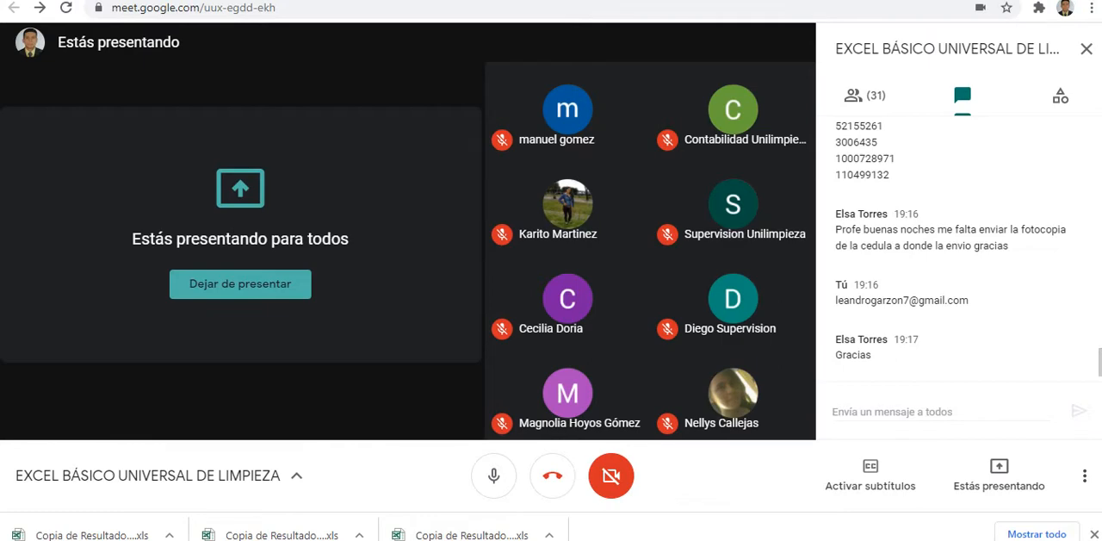
scroll(958, 250, "up", 6)
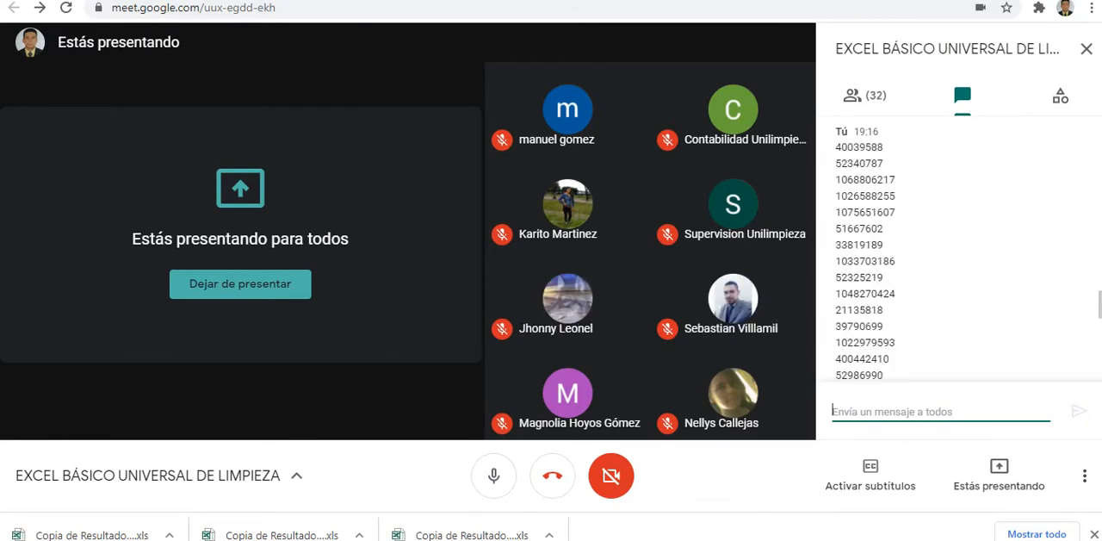
left_click_drag(835, 132, 897, 387)
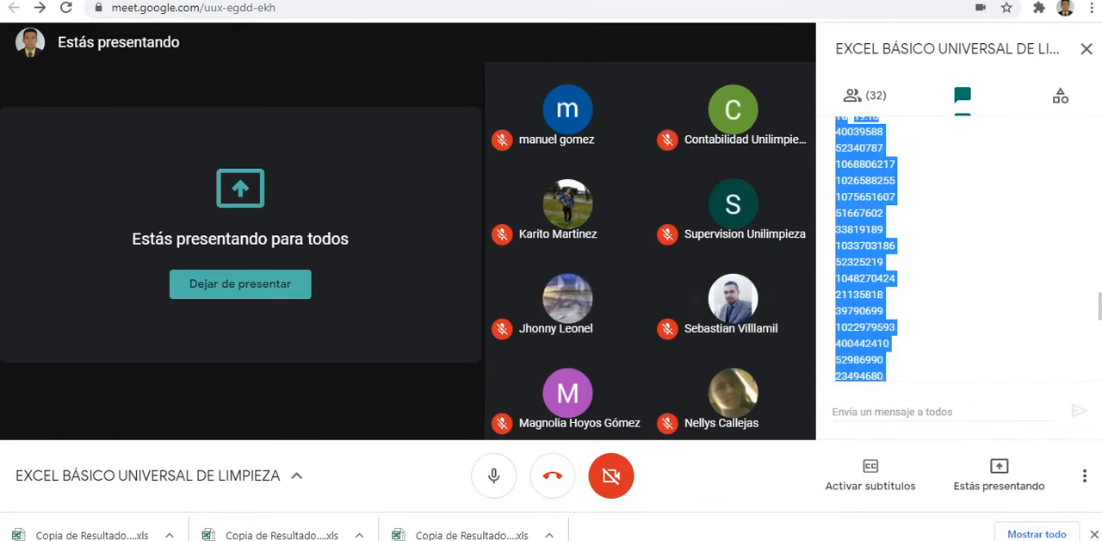
left_click(835, 132)
scroll(958, 250, "up", 3)
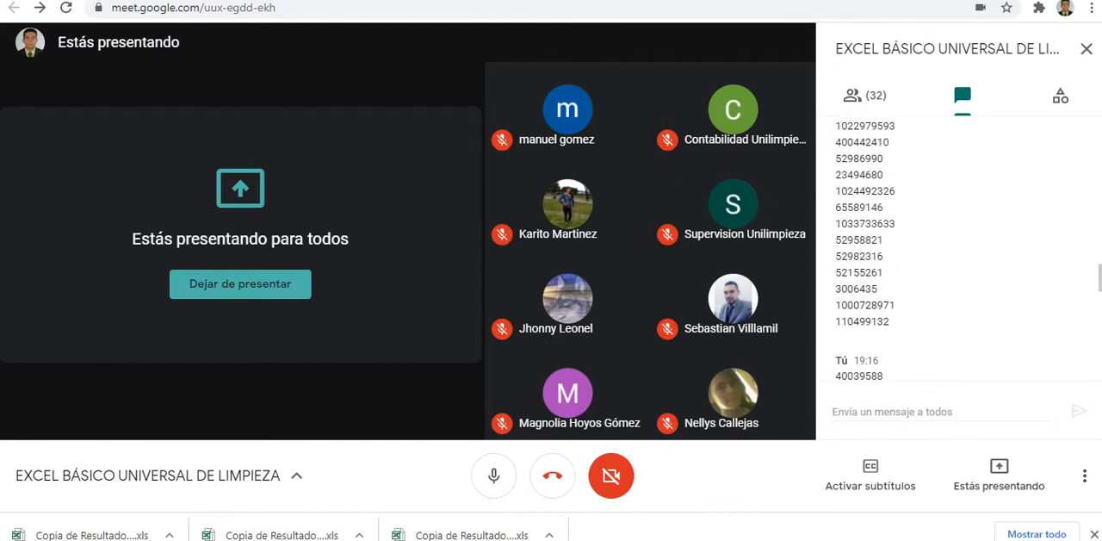
scroll(957, 250, "down", 2)
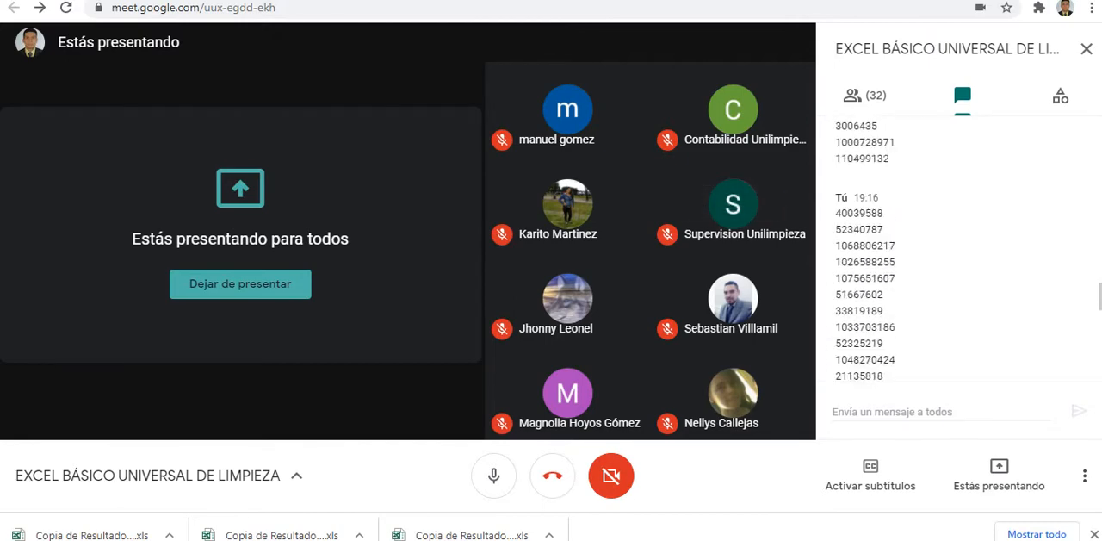
left_click_drag(835, 212, 891, 156)
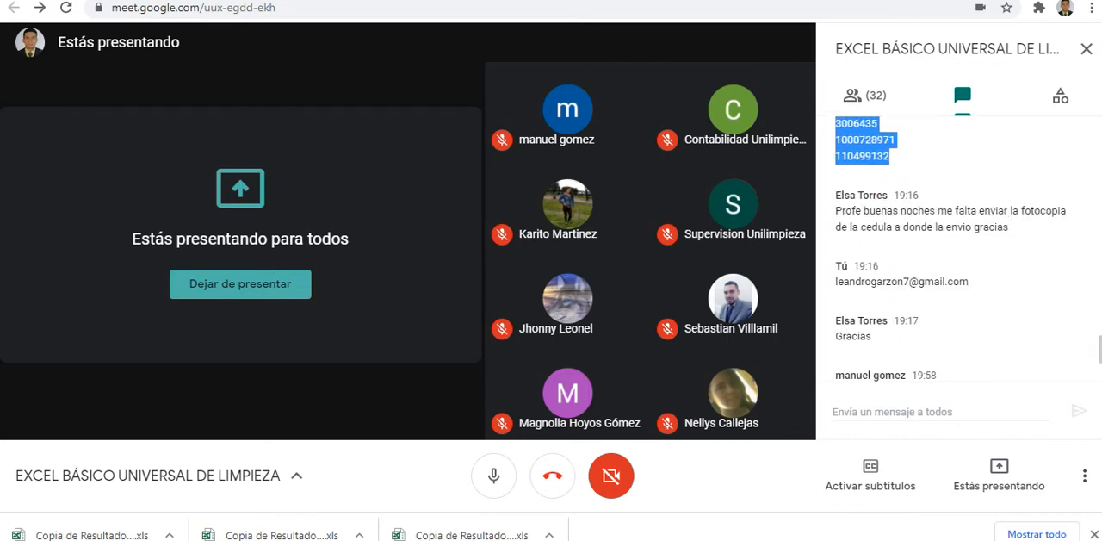
right_click(887, 148)
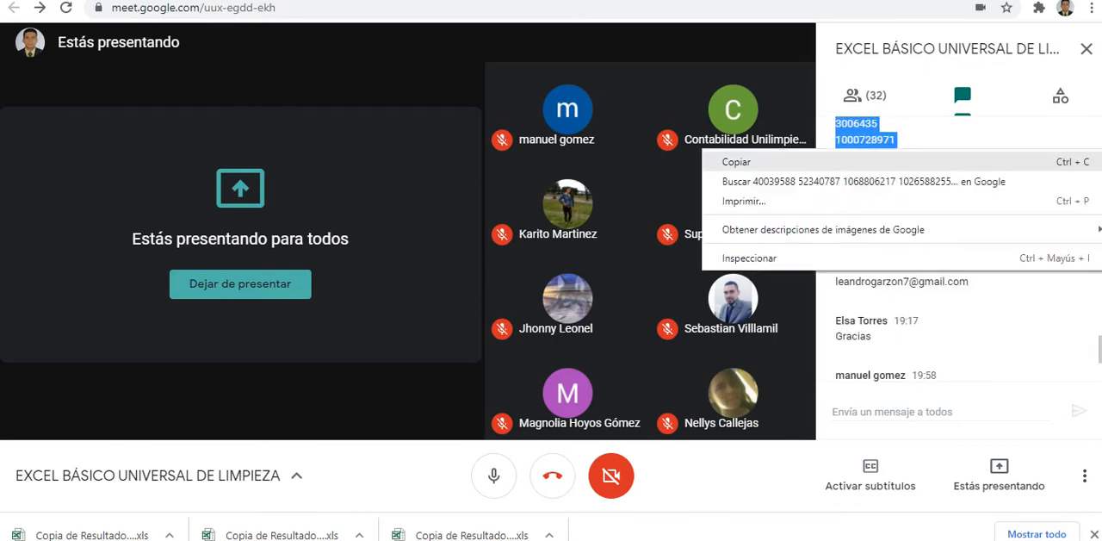
left_click(869, 162)
Step: Paste the copied list of ID numbers into a new Meet chat message and send it to everyone
left_click(892, 412)
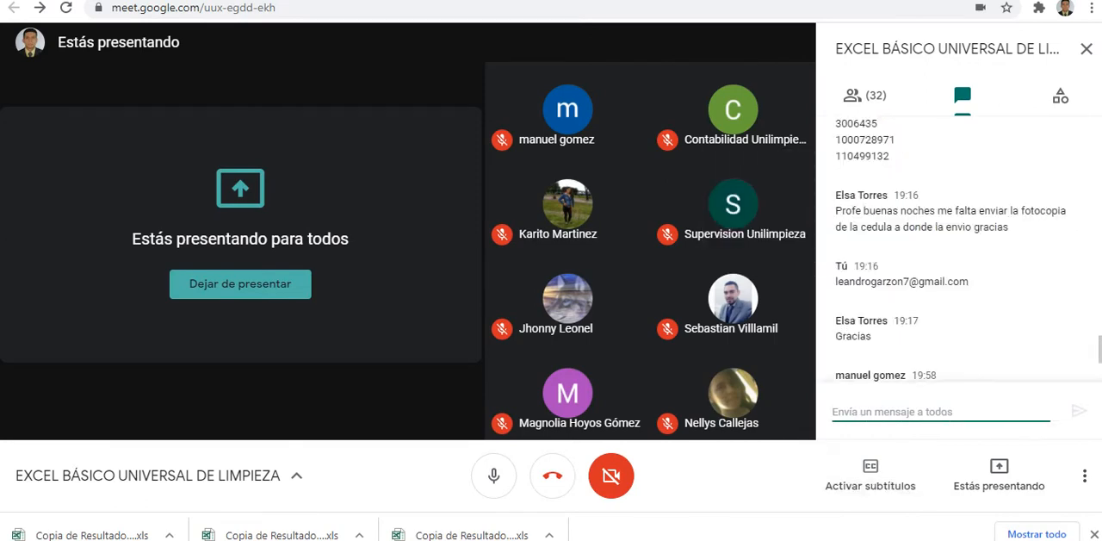
key("ctrl+v")
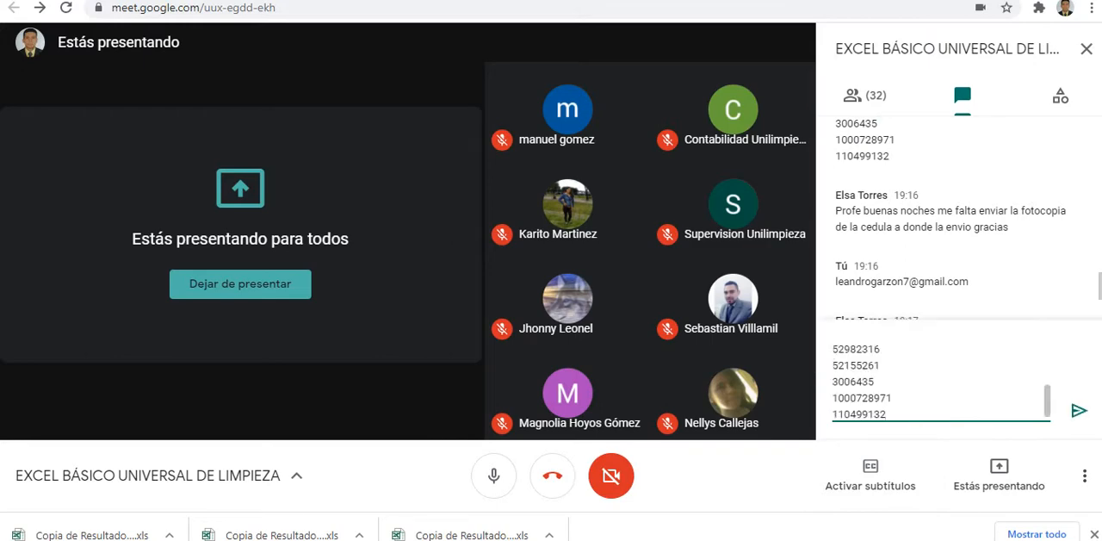
key("Return")
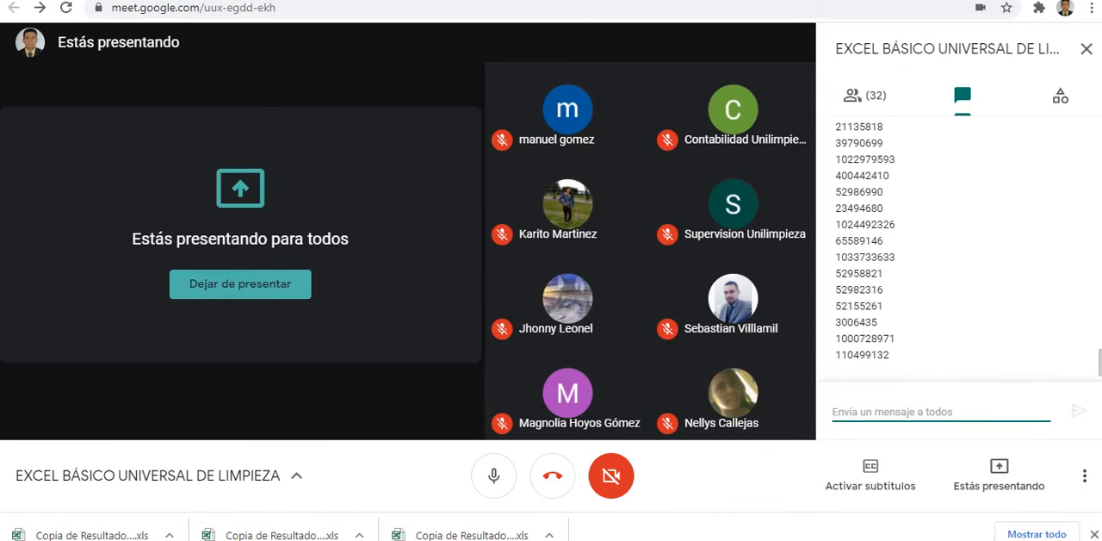
Step: Switch to the SENA SofiaPlus portal and open the new user registration page
key("ctrl+Tab")
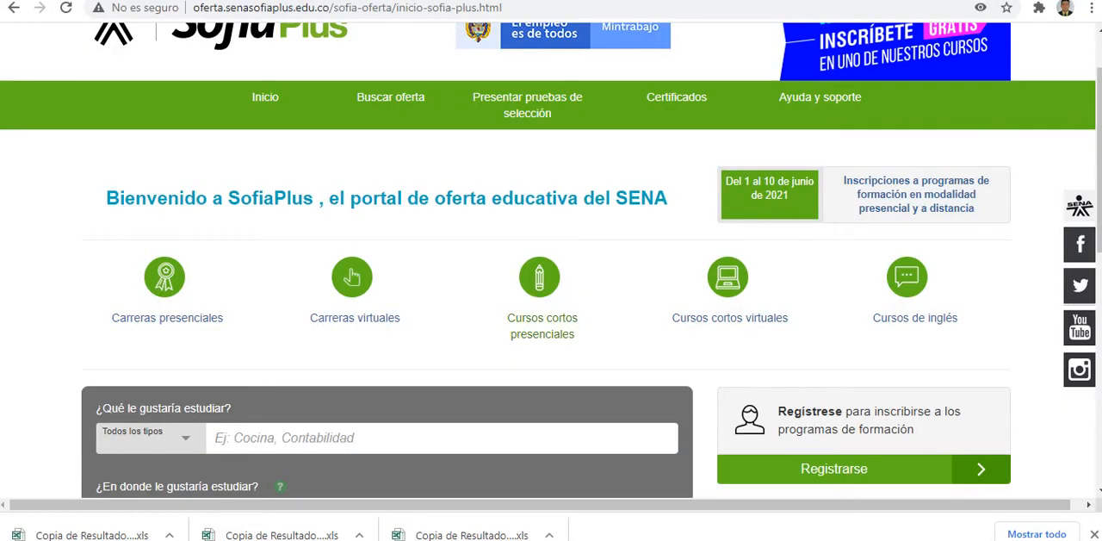
scroll(551, 265, "down", 2)
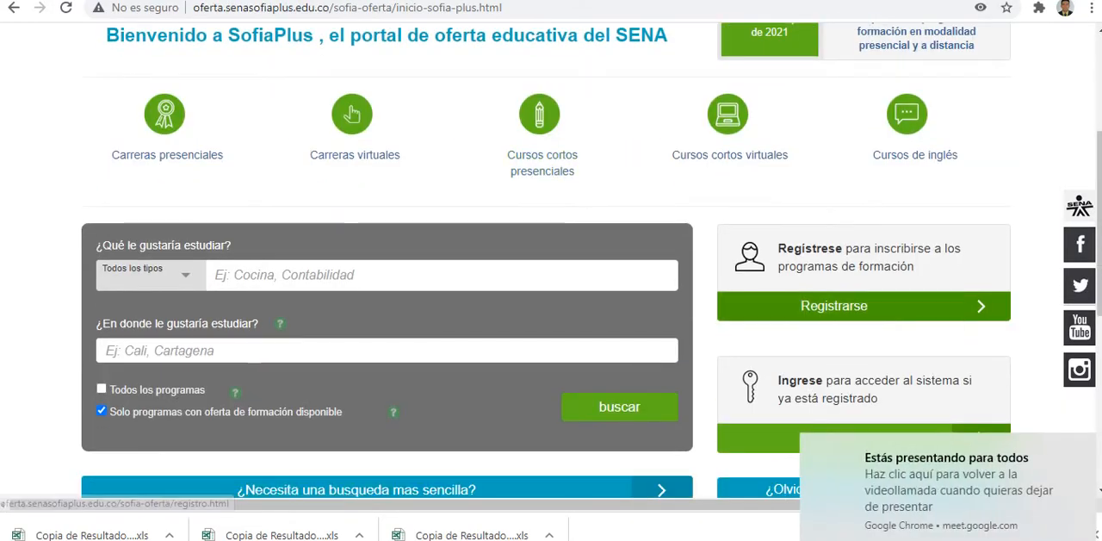
left_click(834, 306)
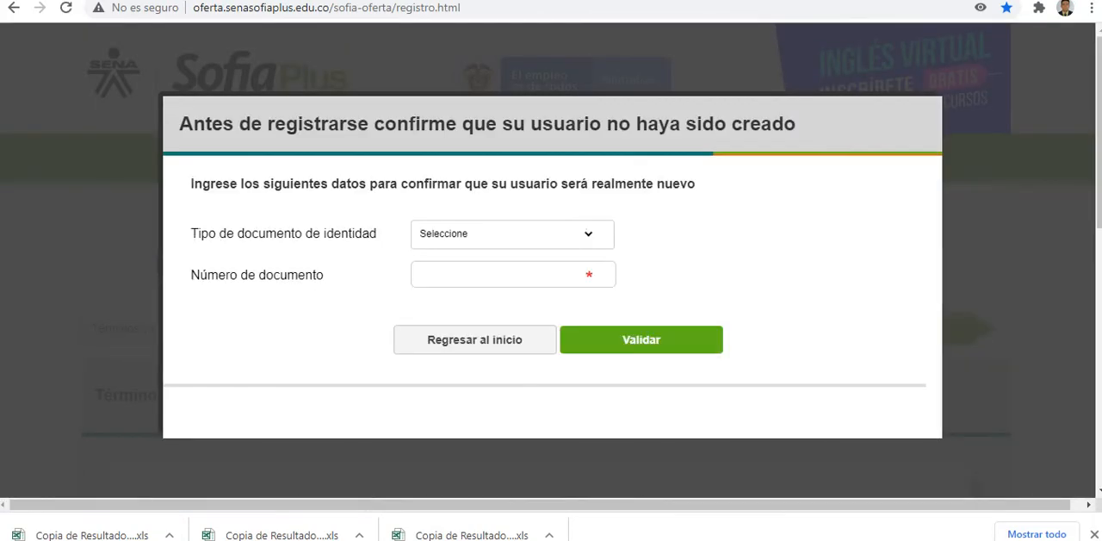
Step: Set the identity document type to Cédula de Ciudadanía and check a document number for an existing user
left_click(507, 233)
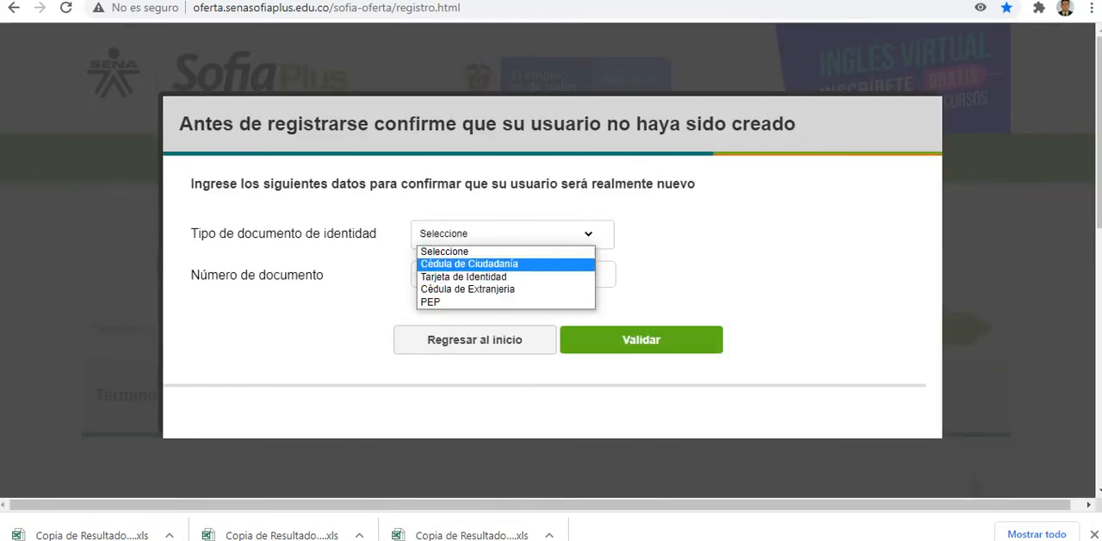
left_click(469, 263)
left_click(500, 275)
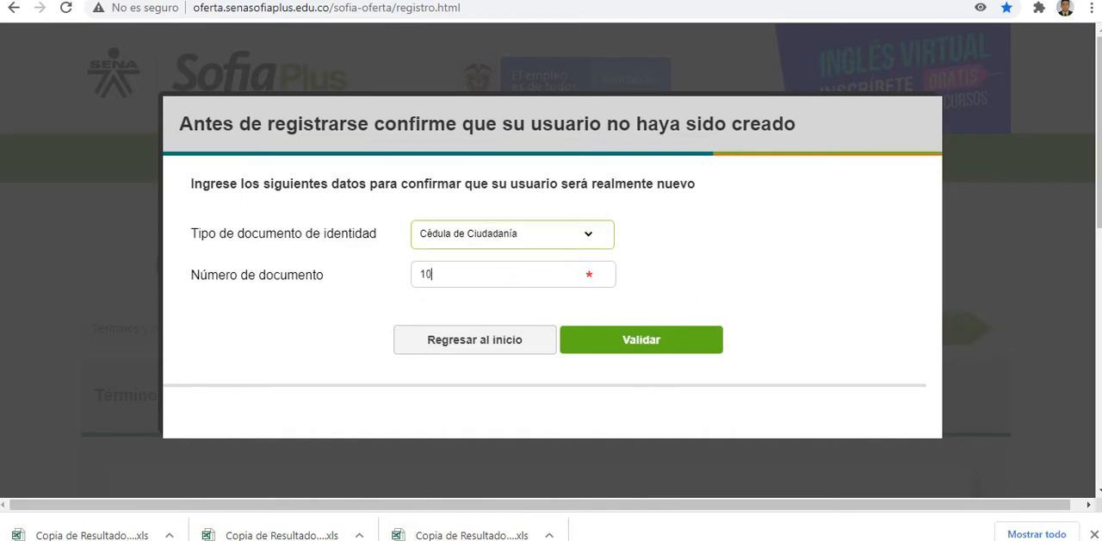
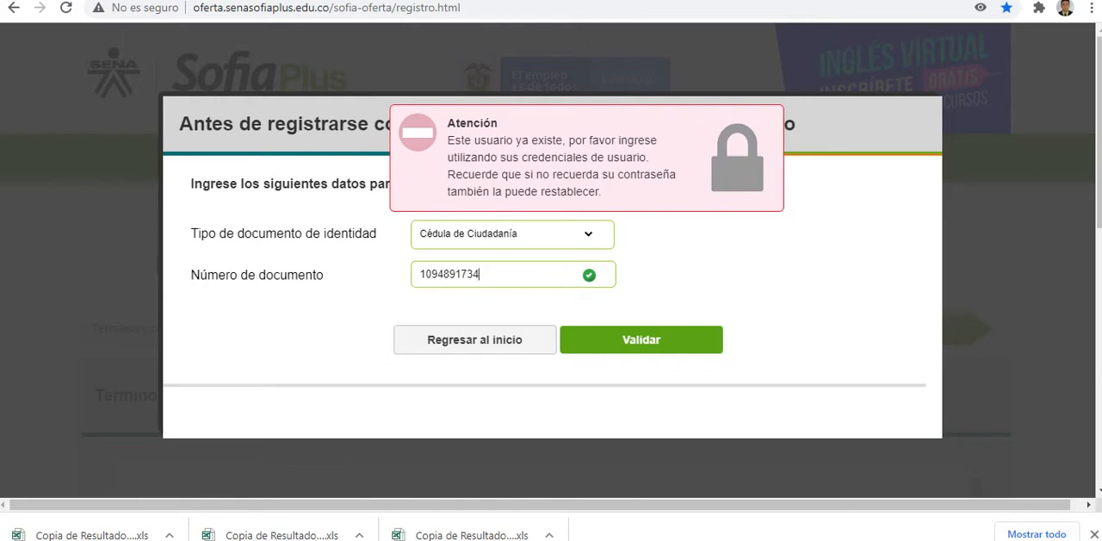
Step: Replace the document number with another person's ID number and validate it for registration
key("ctrl+a")
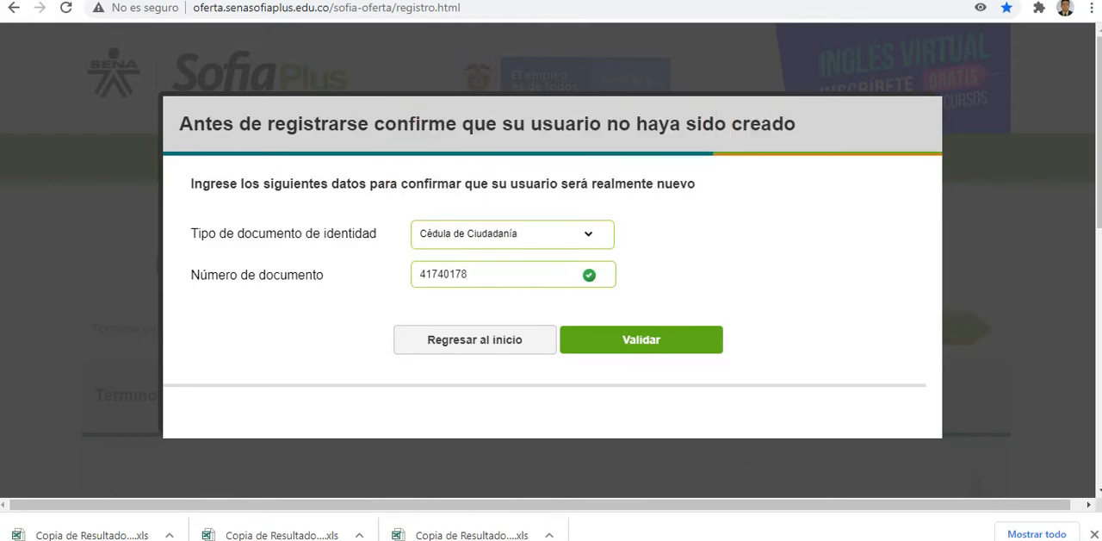
left_click(642, 339)
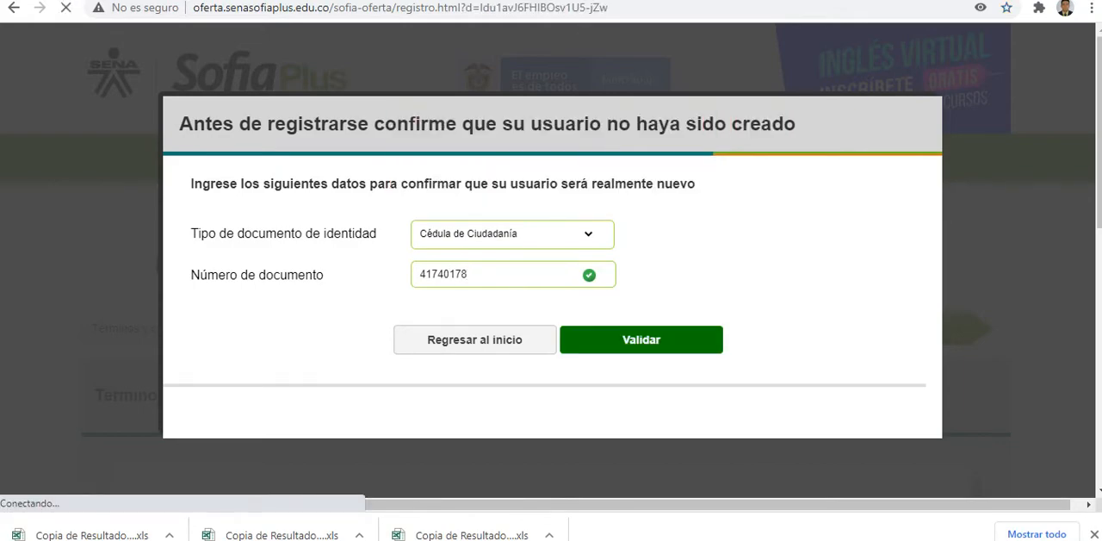
Step: Read through the registration terms and conditions, accept them and continue to Información básica
scroll(642, 339, "down", 5)
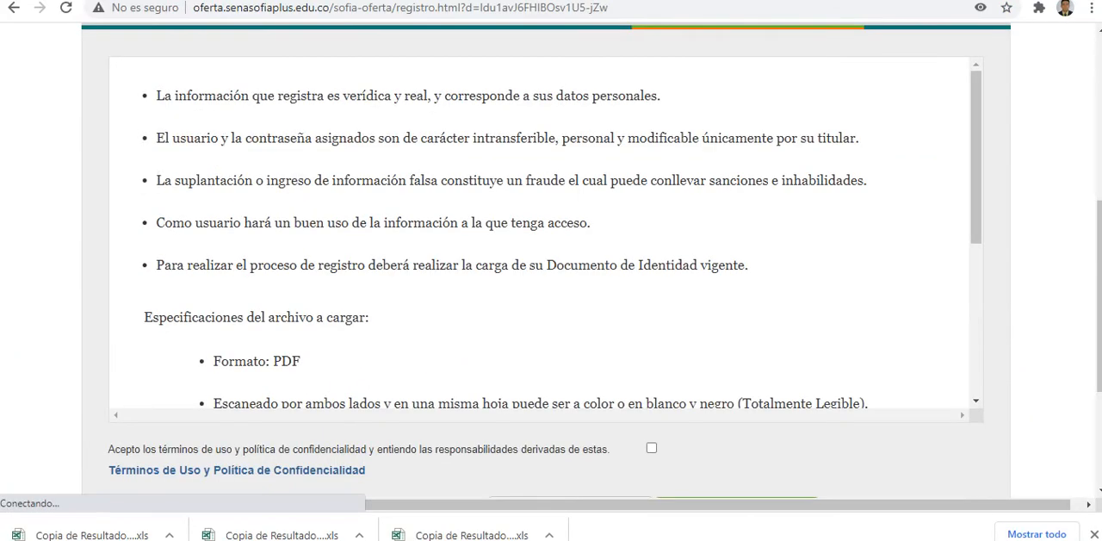
scroll(551, 258, "up", 4)
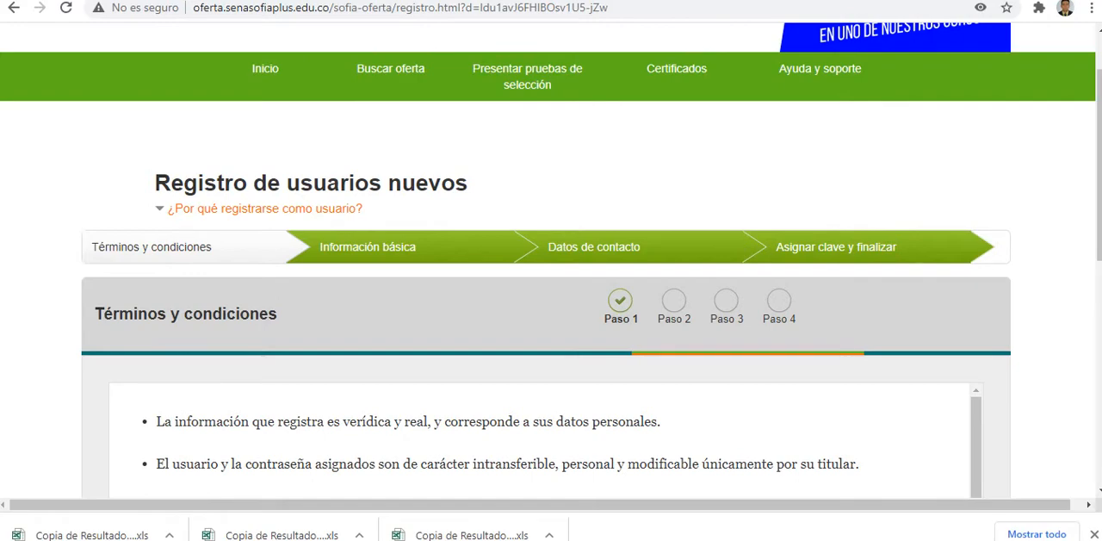
scroll(551, 301, "down", 4)
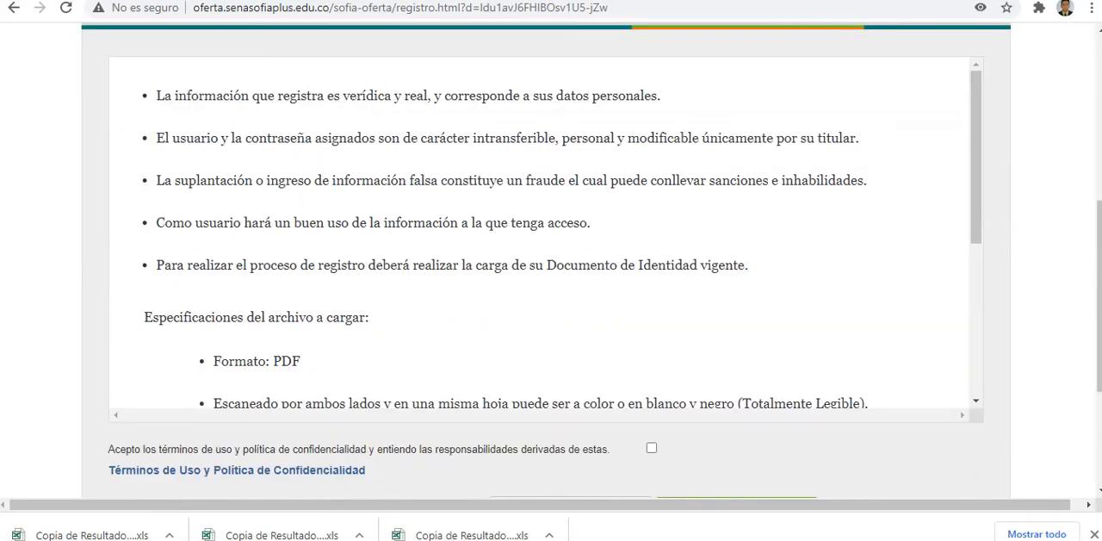
scroll(546, 232, "down", 5)
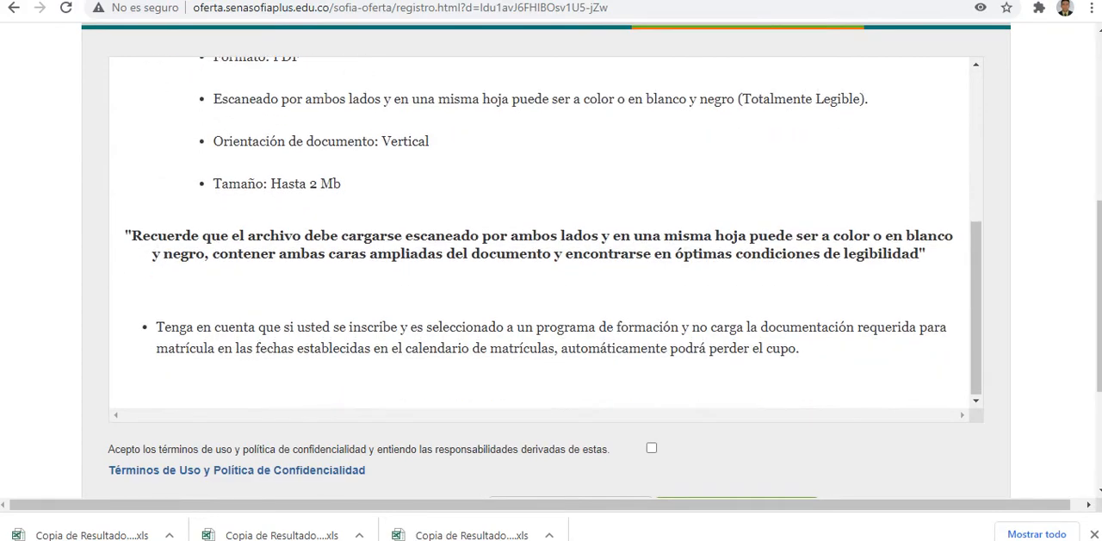
scroll(546, 232, "down", 3)
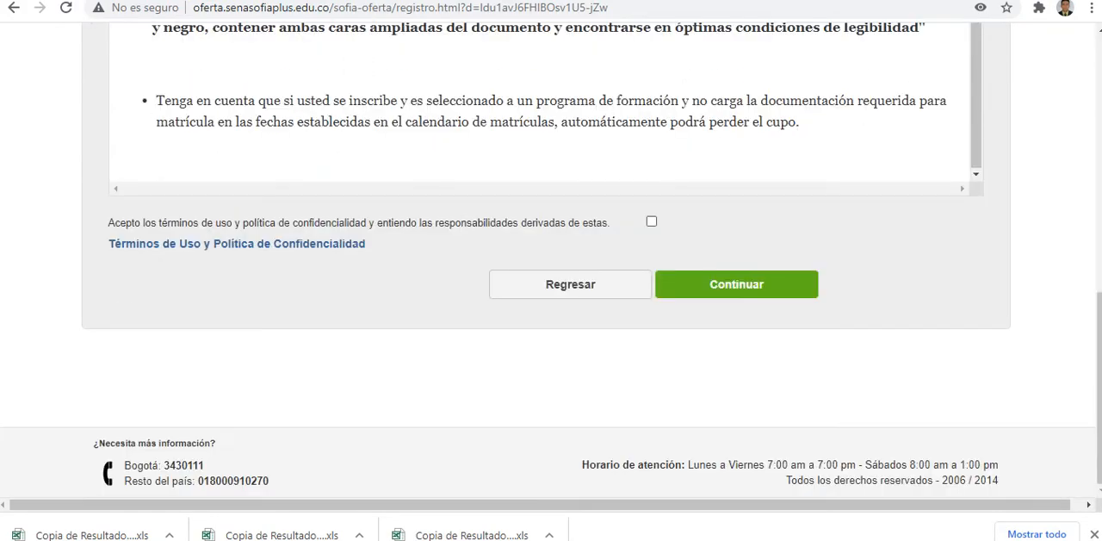
left_click(651, 221)
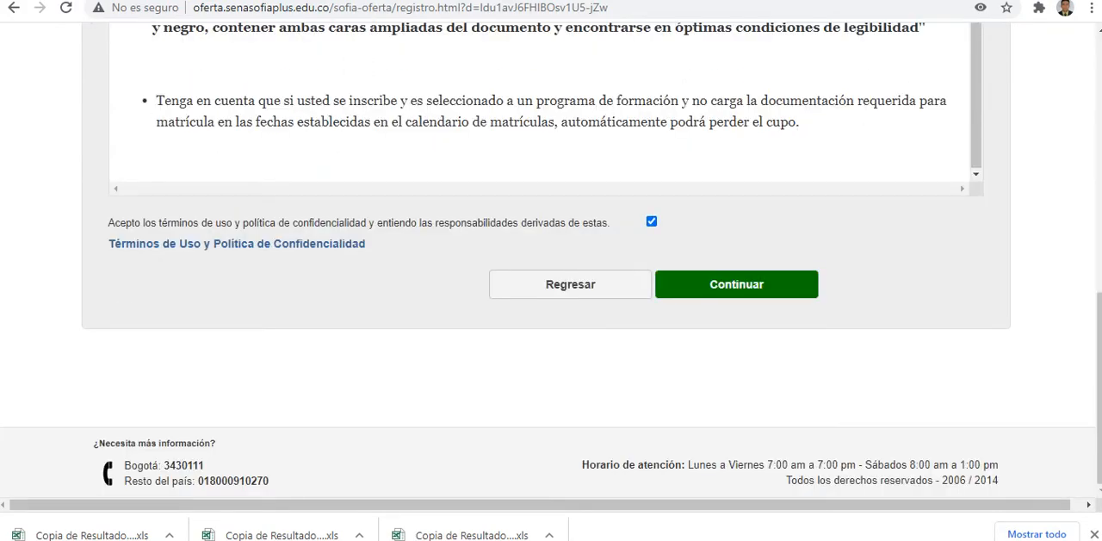
left_click(736, 284)
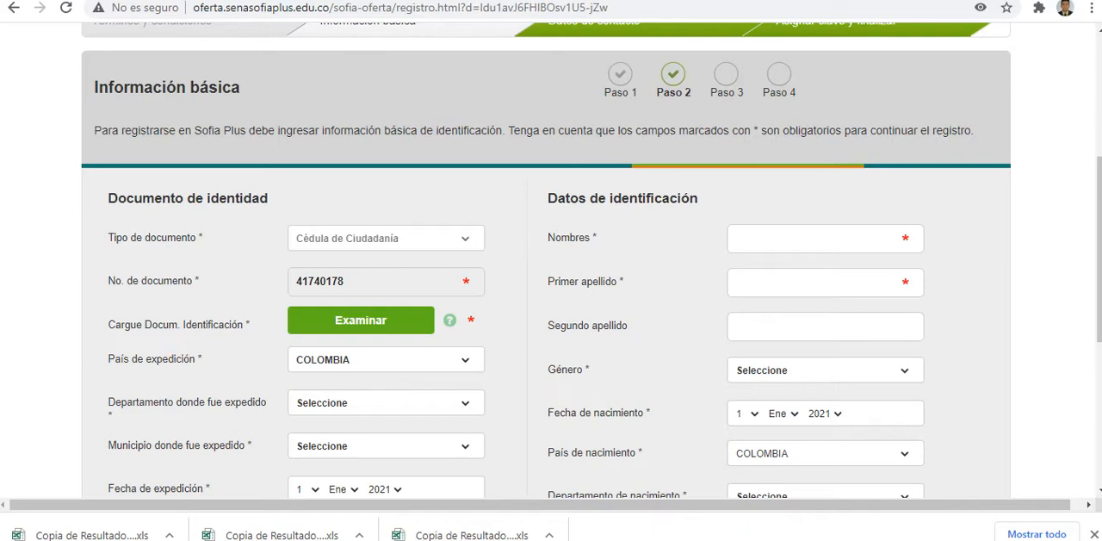
Step: Compare the registration results in Copia de ResultadoInscripcion-2350512.xls with the ID list in the Meet chat
key("ctrl+Tab")
key("ctrl+shift+Tab")
key("ctrl+Tab")
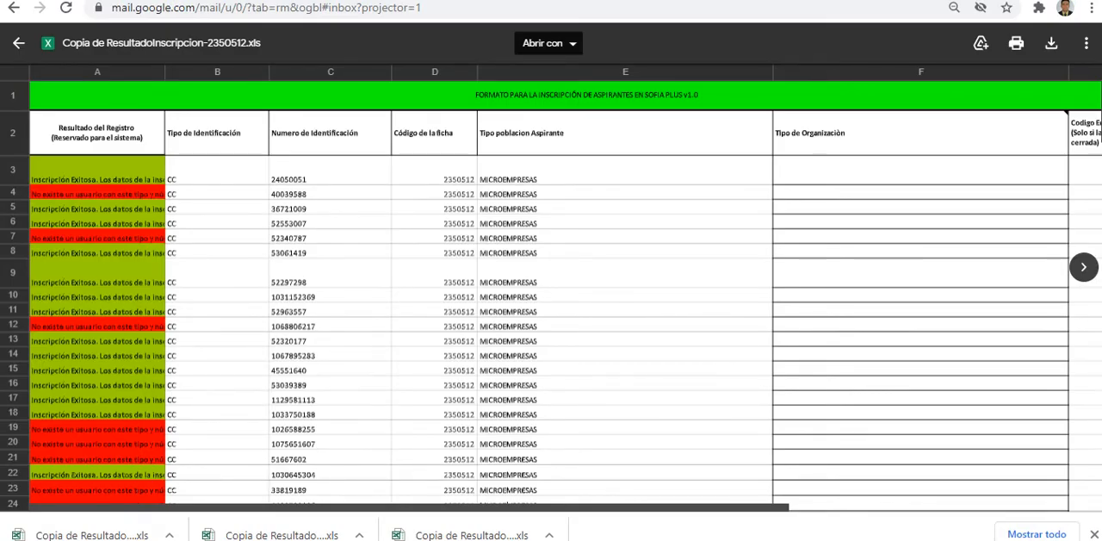
scroll(551, 296, "down", 2)
scroll(551, 295, "up", 2)
key("ctrl+Tab")
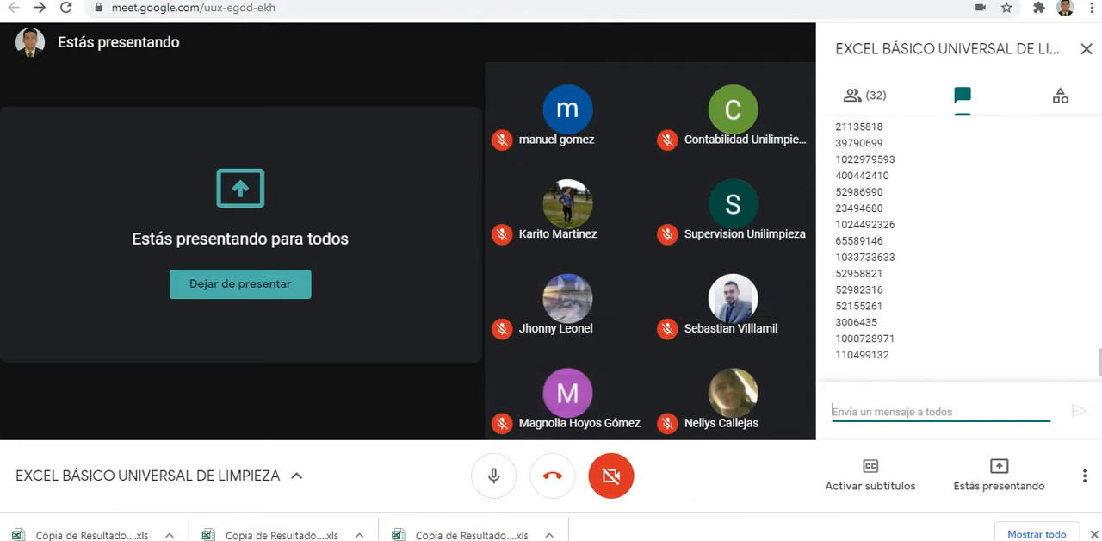
key("ctrl+Tab")
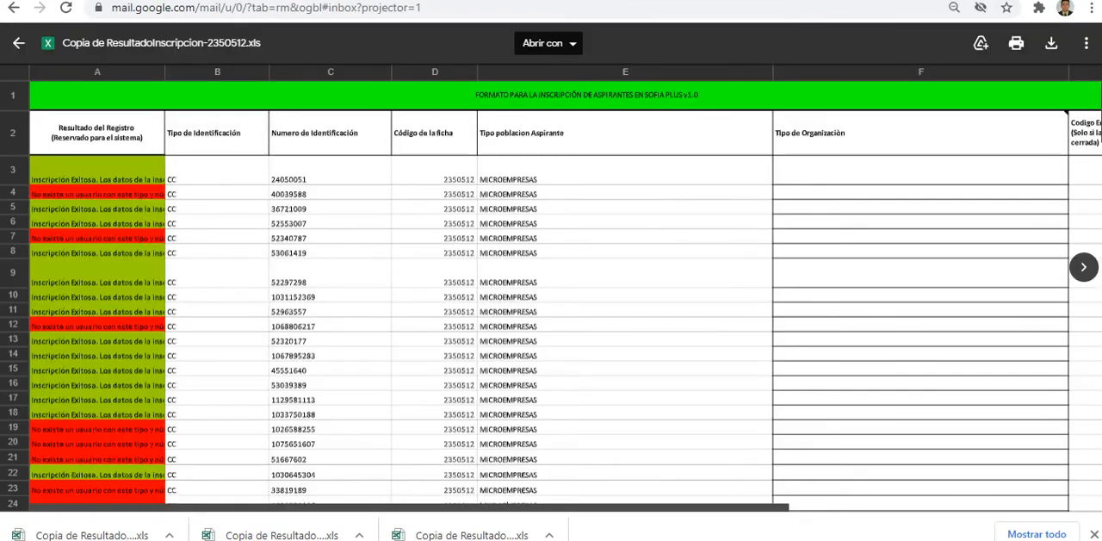
key("ctrl+shift+Tab")
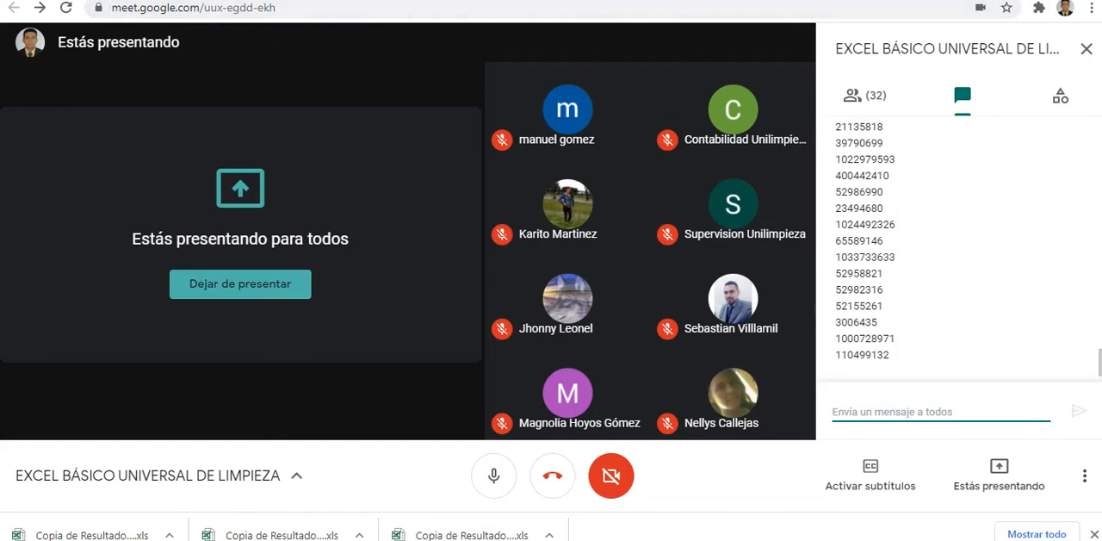
Step: Switch back to the Excel workbook and select cell E11 in the first table on FORMATO CONDICIONAL
left_click(258, 539)
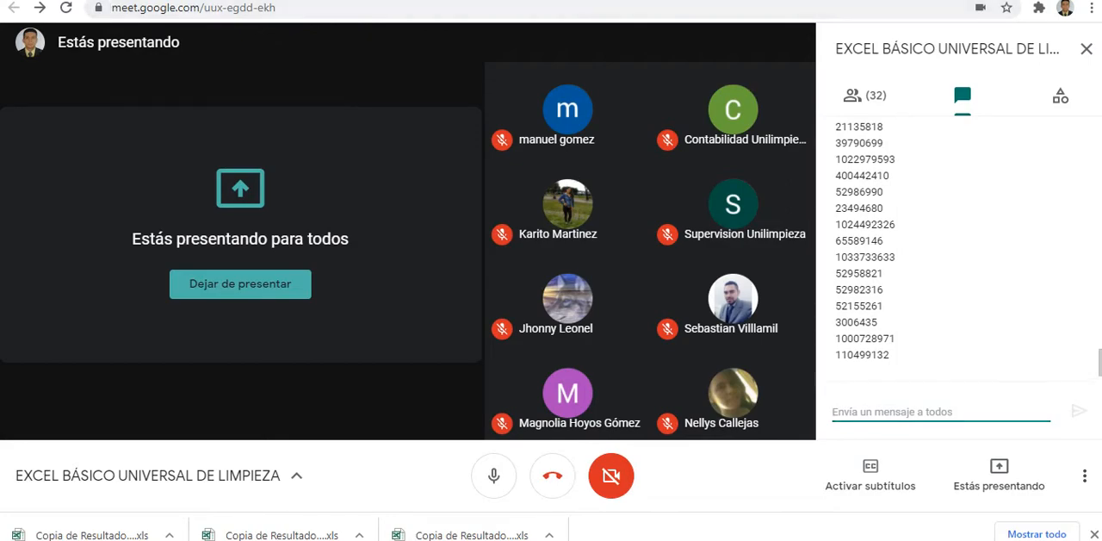
left_click(82, 508)
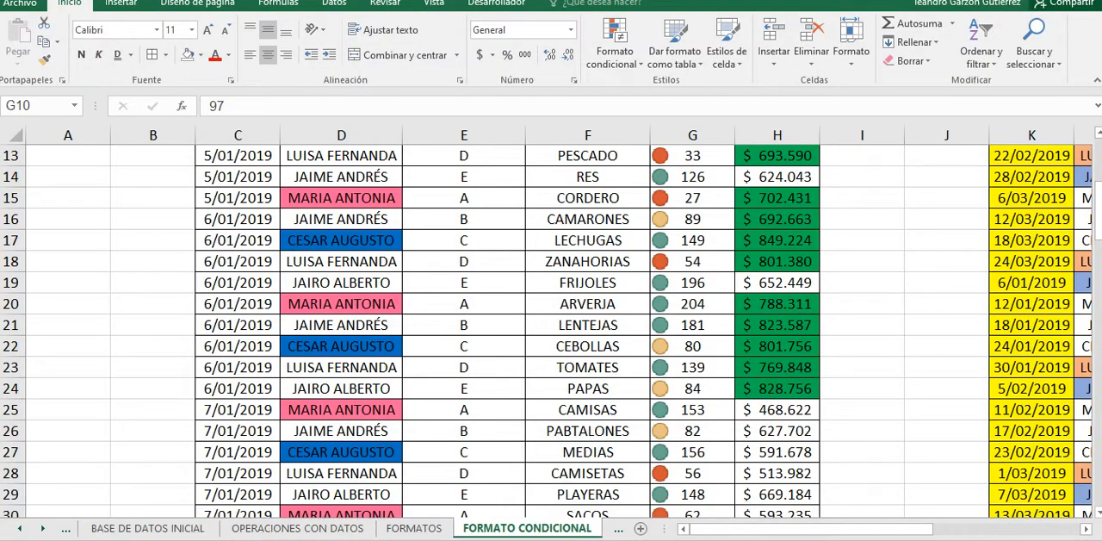
scroll(463, 367, "up", 4)
left_click(463, 367)
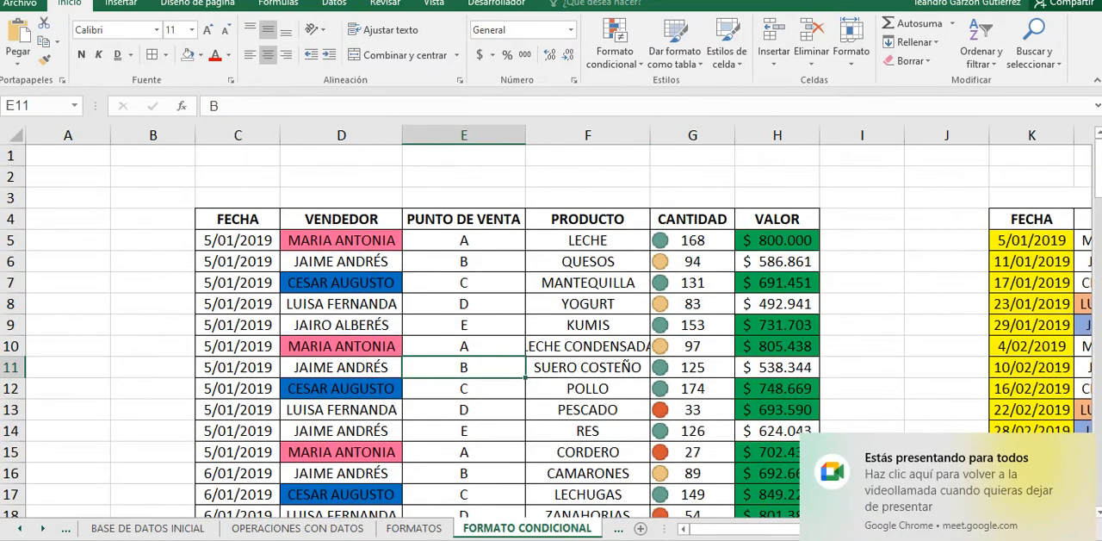
Step: Look over the first table's conditional formats and open the PROPIEDADES DE LA HOJA sheet
scroll(463, 344, "down", 2)
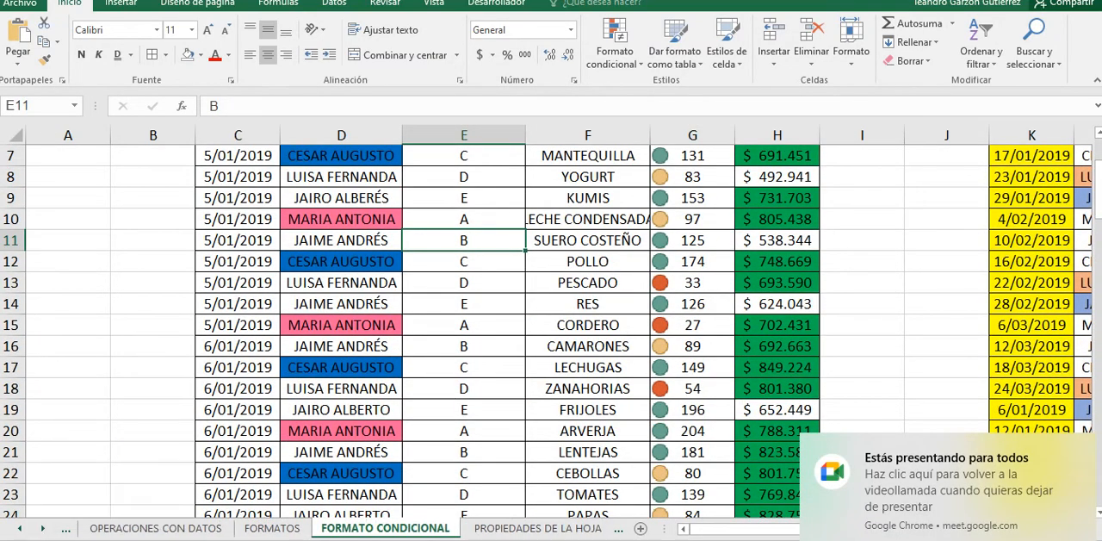
scroll(463, 344, "up", 1)
scroll(463, 345, "down", 1)
scroll(463, 344, "up", 2)
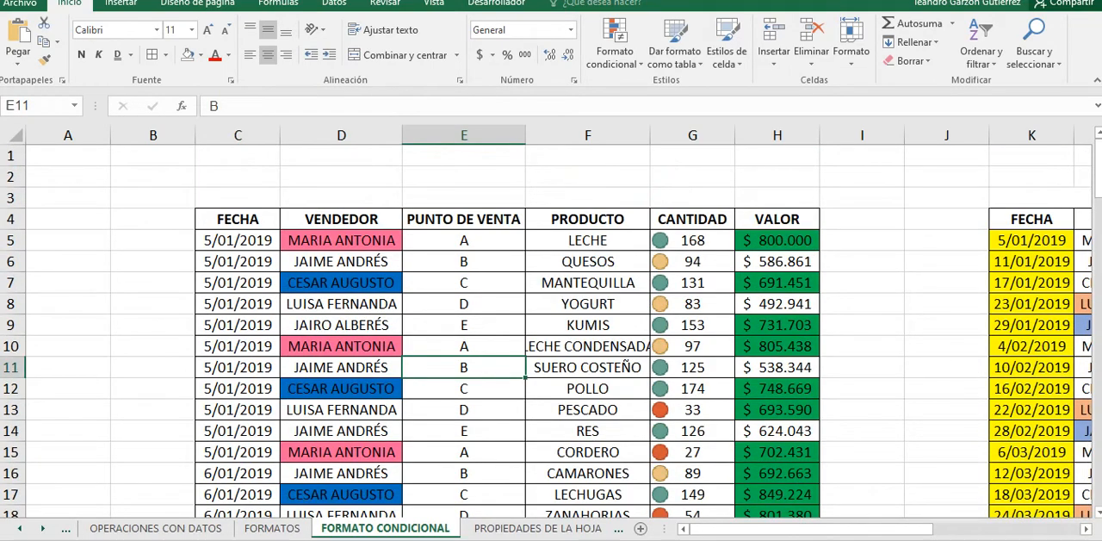
left_click_drag(692, 240, 692, 409)
key("ctrl+Page_Down")
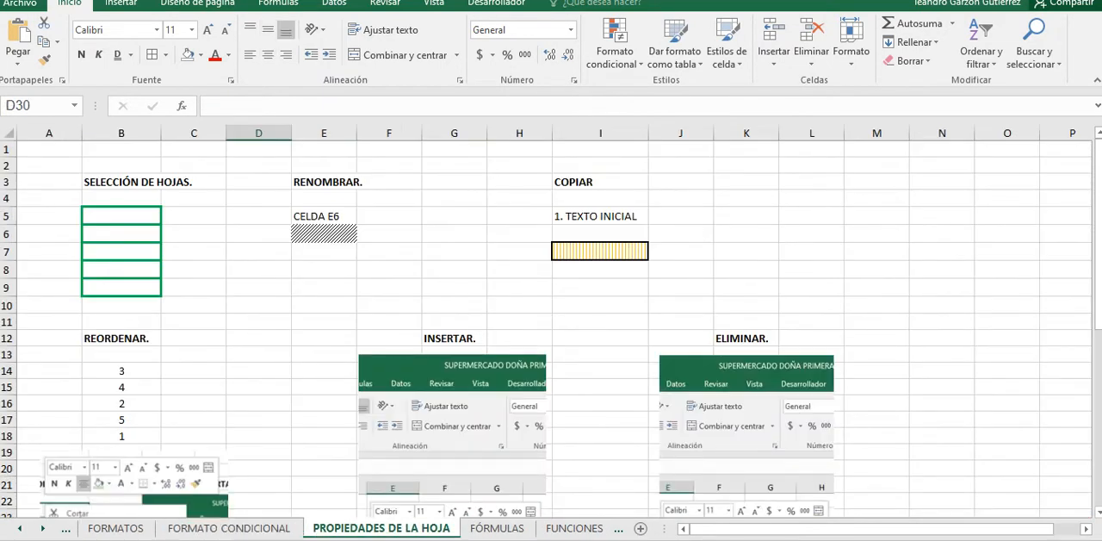
Step: Look over the sheet's topic sections, selecting the green-bordered range B5:B9, the range D5:D9 and the hatched cell E6
scroll(892, 144, "down", 1)
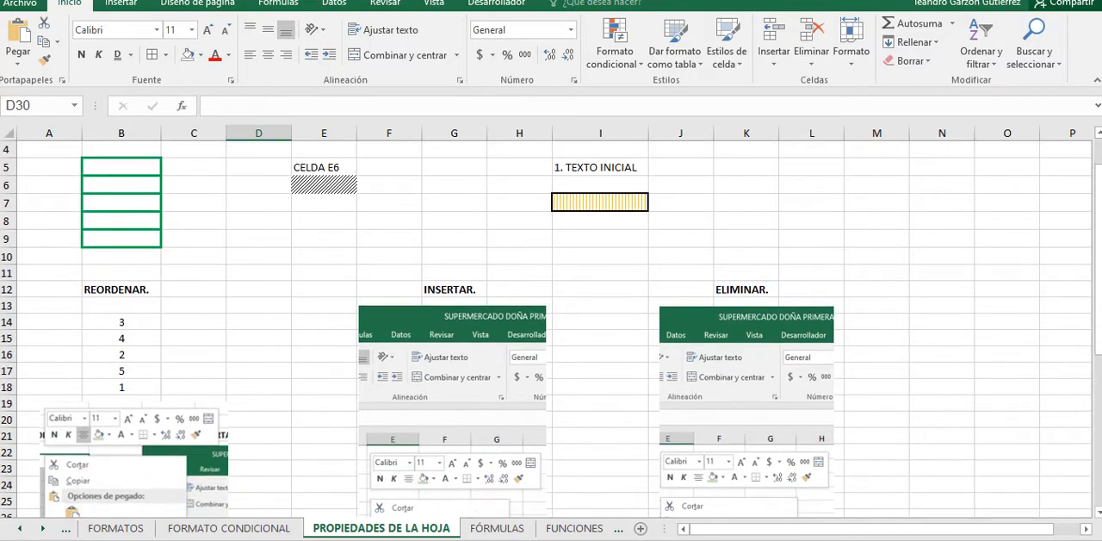
scroll(892, 145, "up", 1)
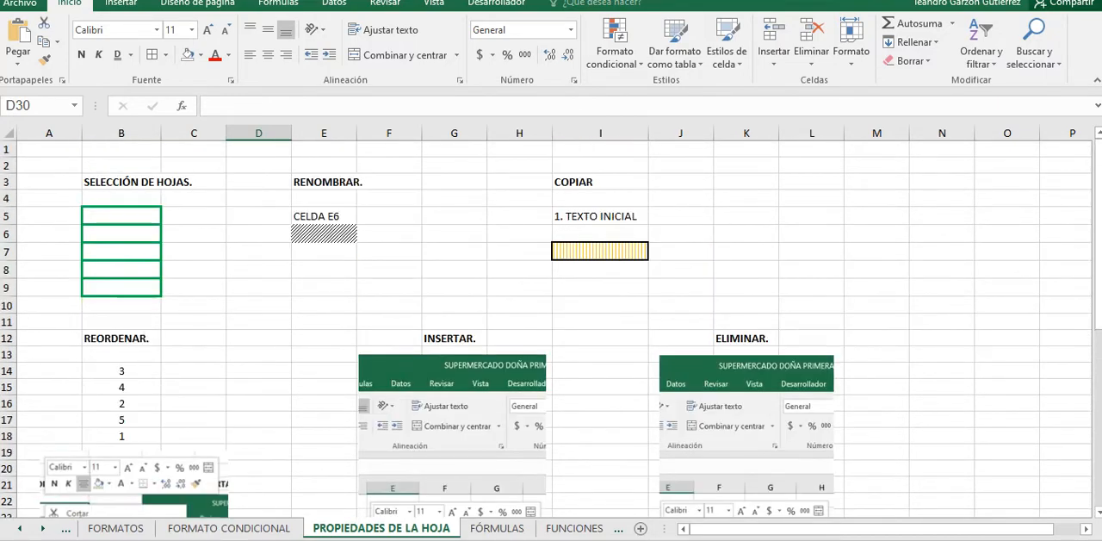
scroll(551, 327, "down", 5)
scroll(551, 328, "down", 2)
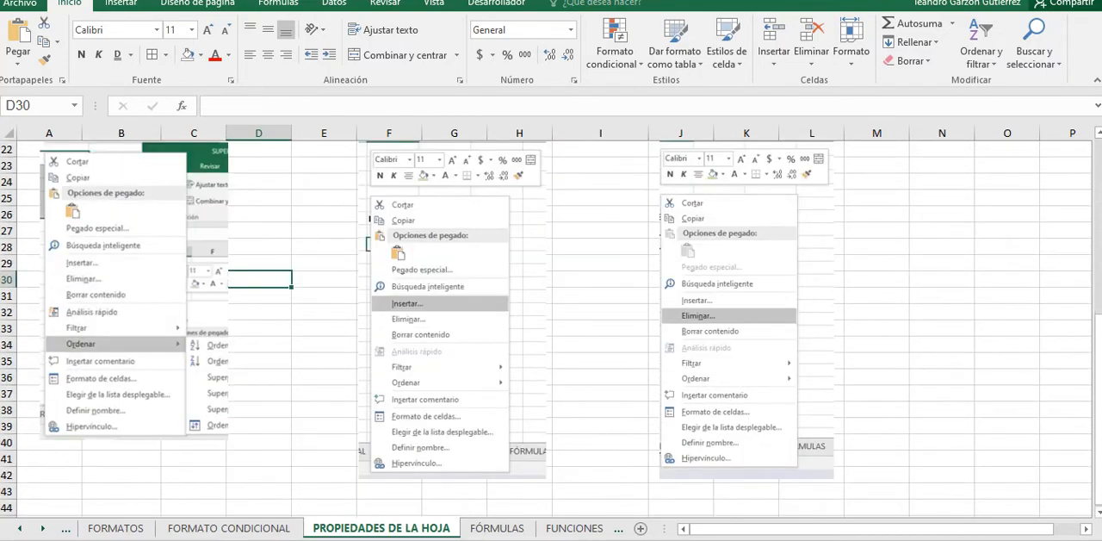
scroll(551, 327, "up", 6)
scroll(551, 328, "up", 1)
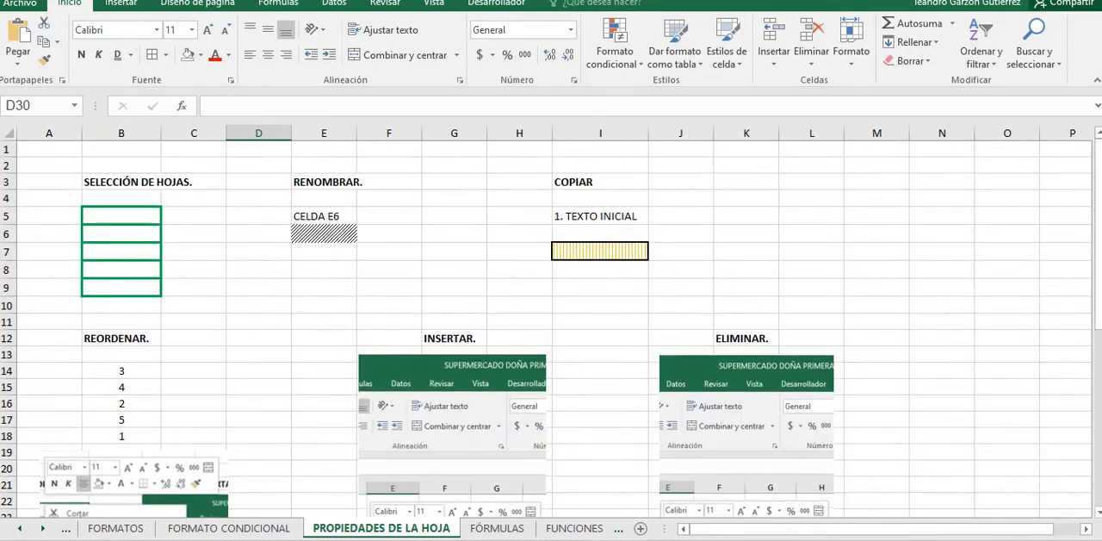
left_click_drag(122, 216, 122, 287)
left_click(259, 251)
left_click_drag(258, 216, 258, 288)
left_click(324, 234)
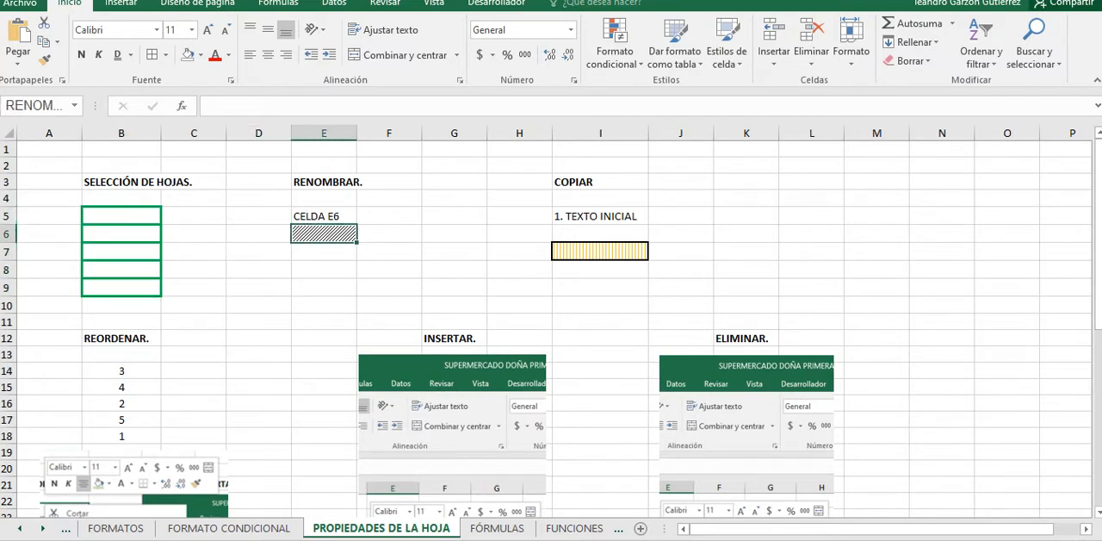
Step: Name cell E8 with the instructor's first name
left_click(324, 269)
left_click(35, 106)
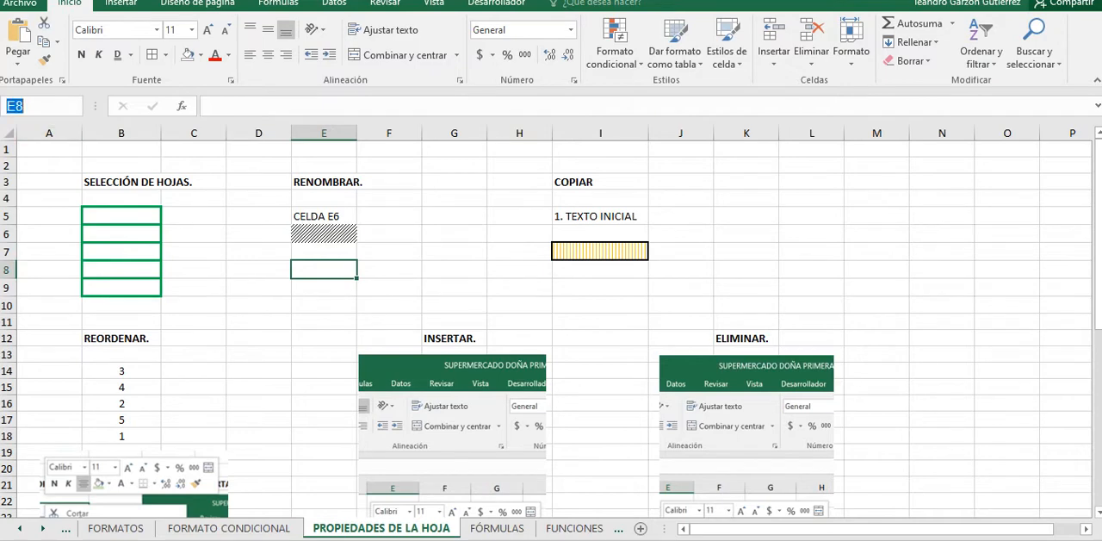
type("LEANDRO")
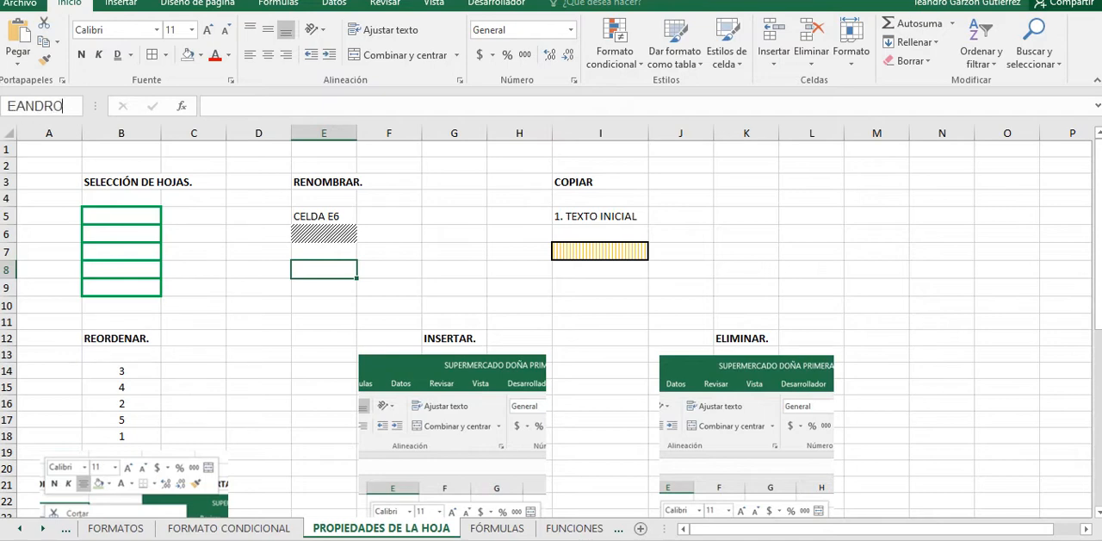
key("Return")
Step: Check the name of cell E8 against the cells below it and in the workbook's list of defined names
key("Down")
key("Down")
key("Down")
key("Down")
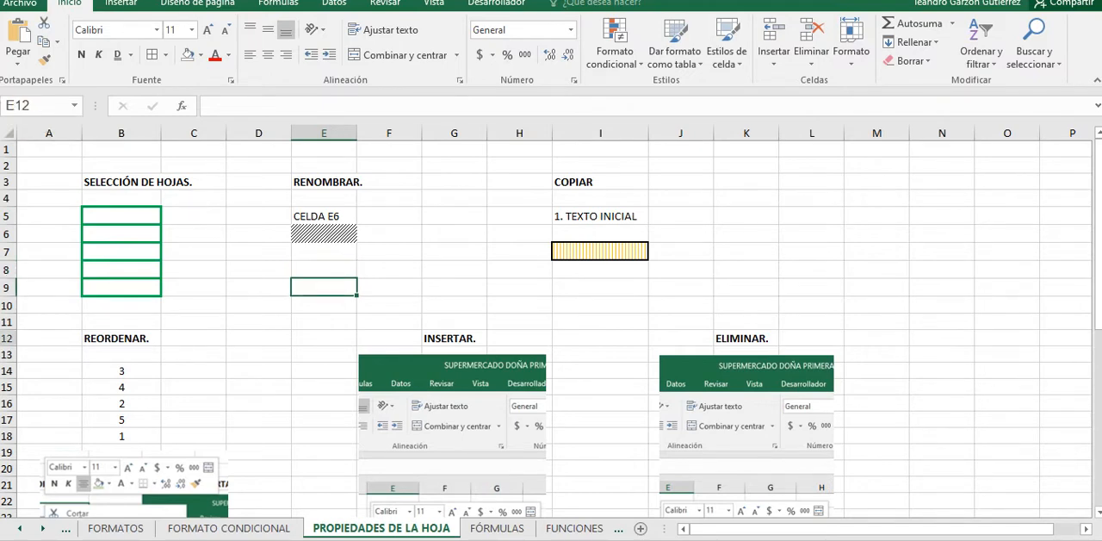
key("Up")
key("Up")
key("Up")
key("Up")
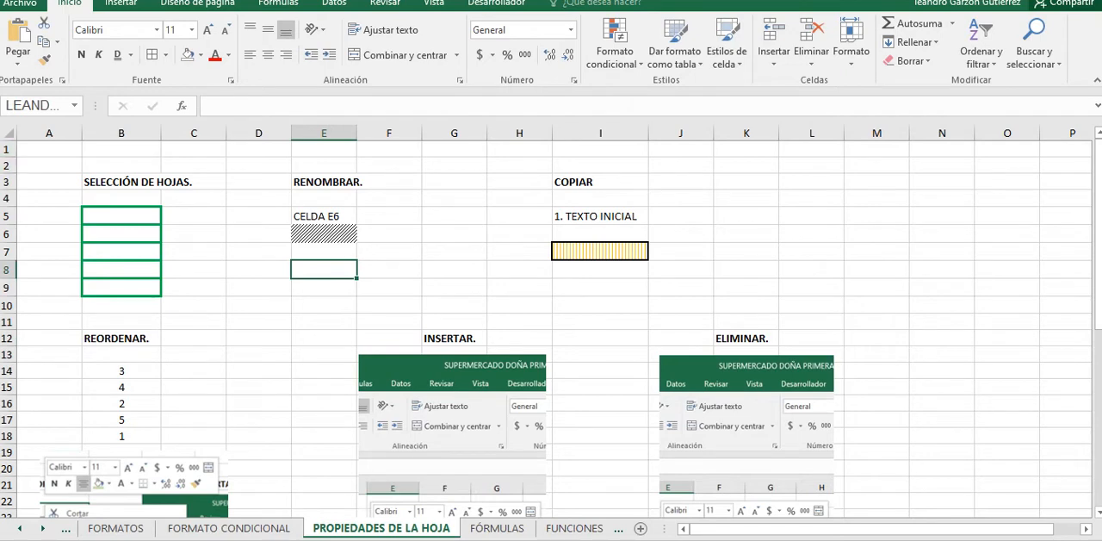
left_click(74, 106)
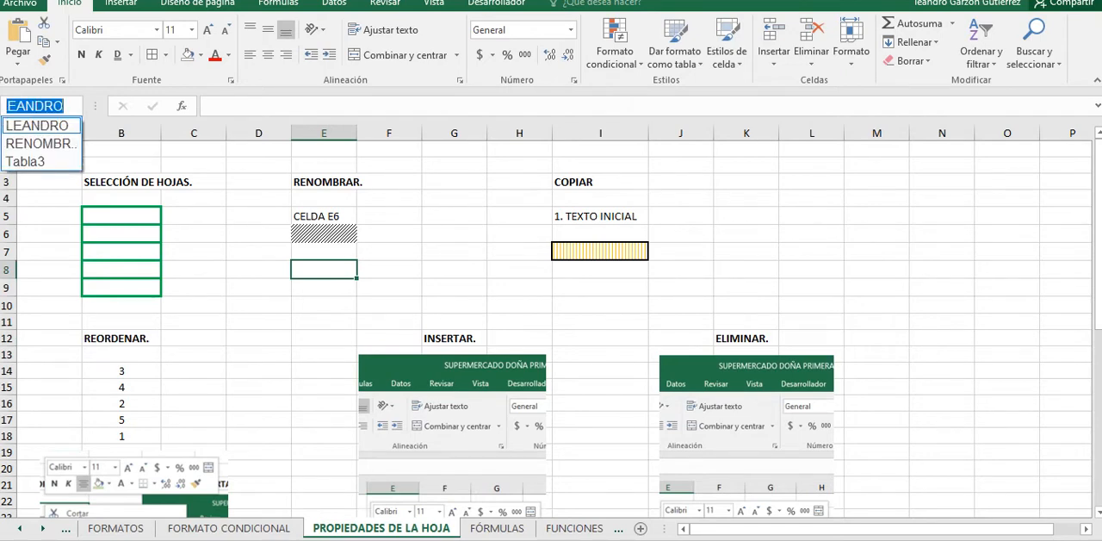
key("Escape")
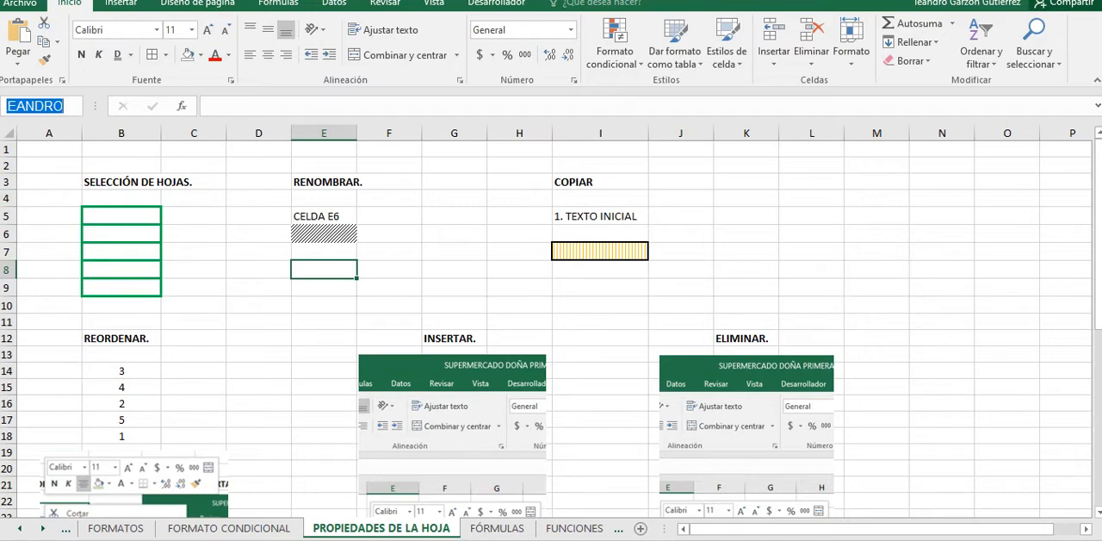
Step: Compare the name of the hatched cell E6 with the references of unnamed cells D10 and E7
left_click(258, 305)
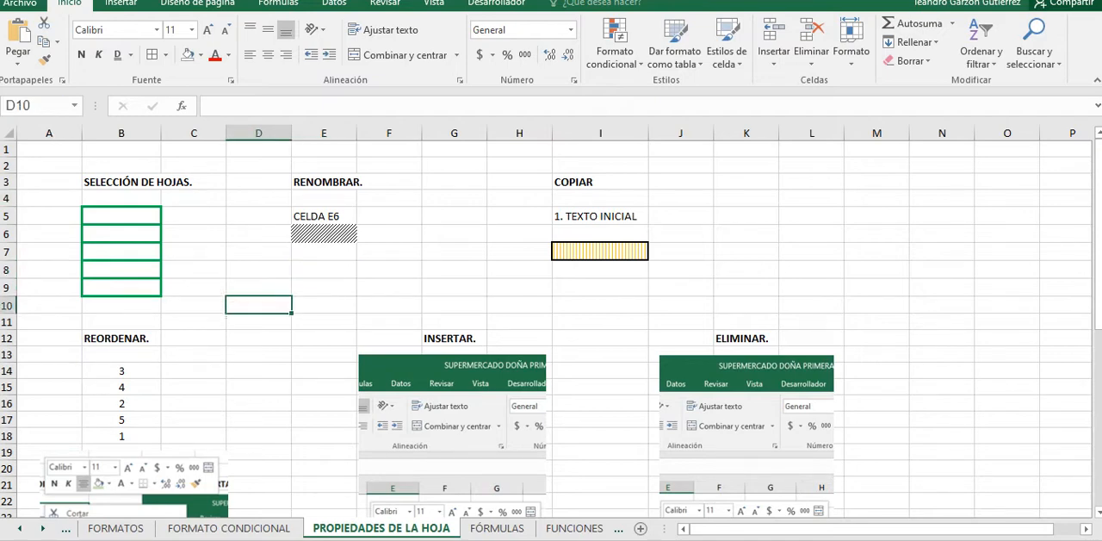
left_click(324, 234)
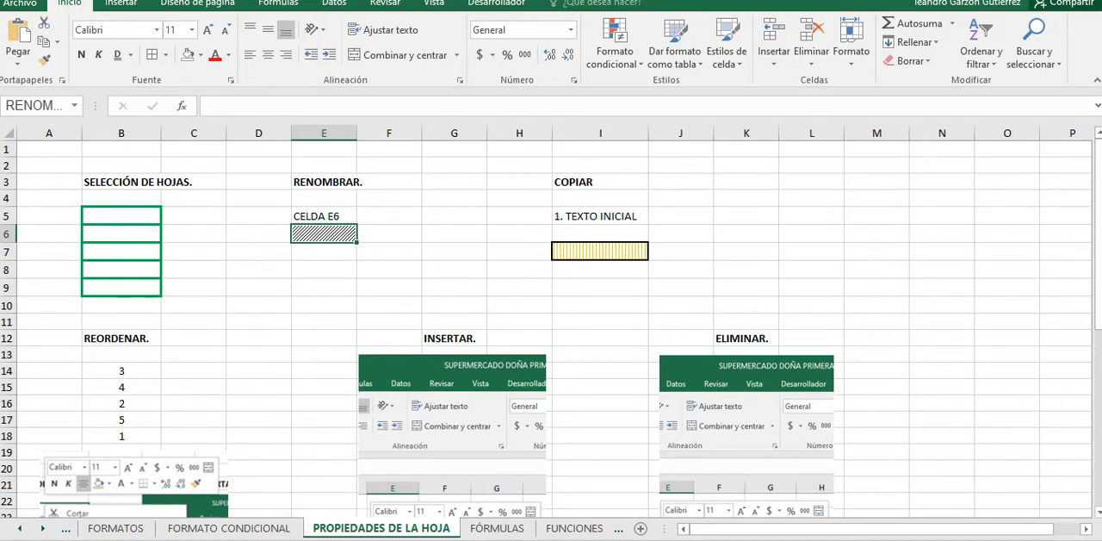
left_click(34, 106)
left_click(323, 251)
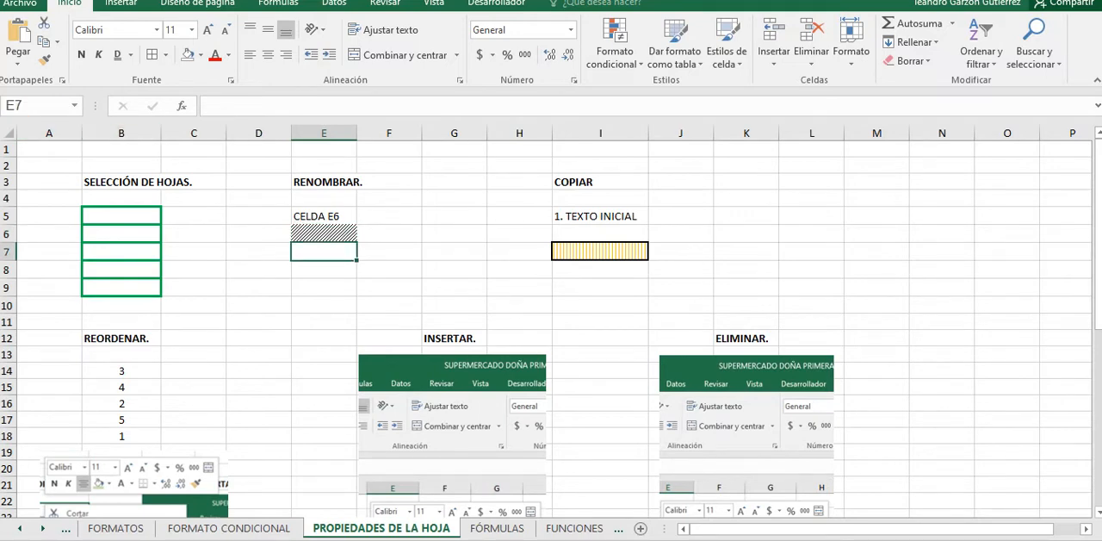
left_click(324, 235)
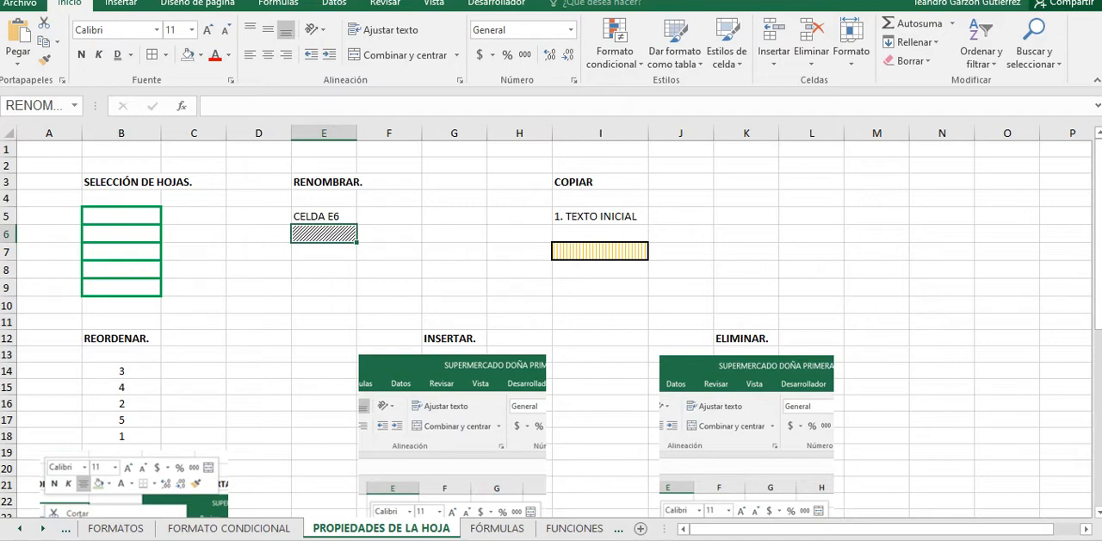
Step: Examine the sample cells I5 and I7 under COPIAR and the available copy options
left_click(600, 216)
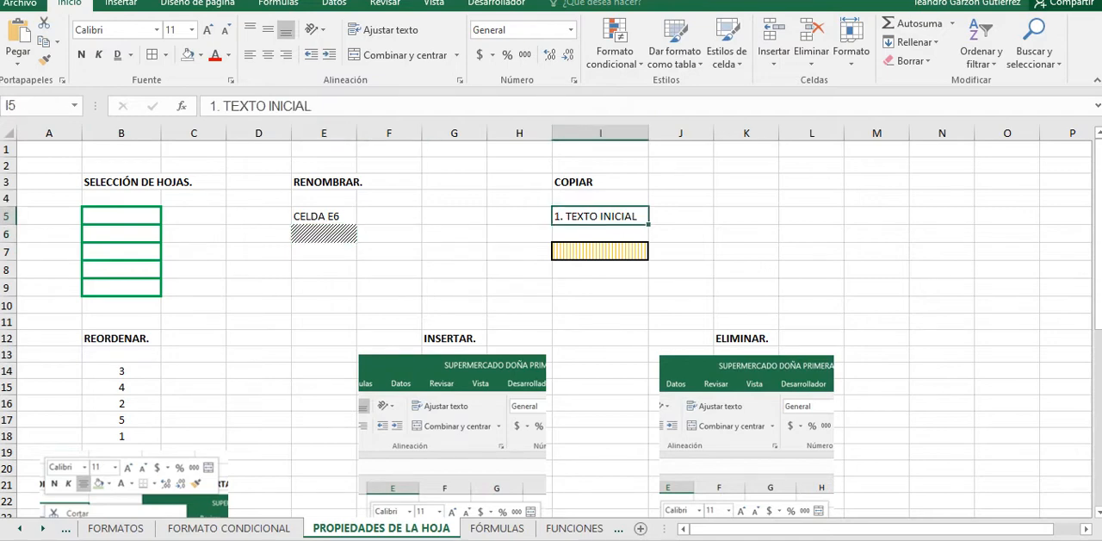
left_click(600, 252)
left_click(519, 270)
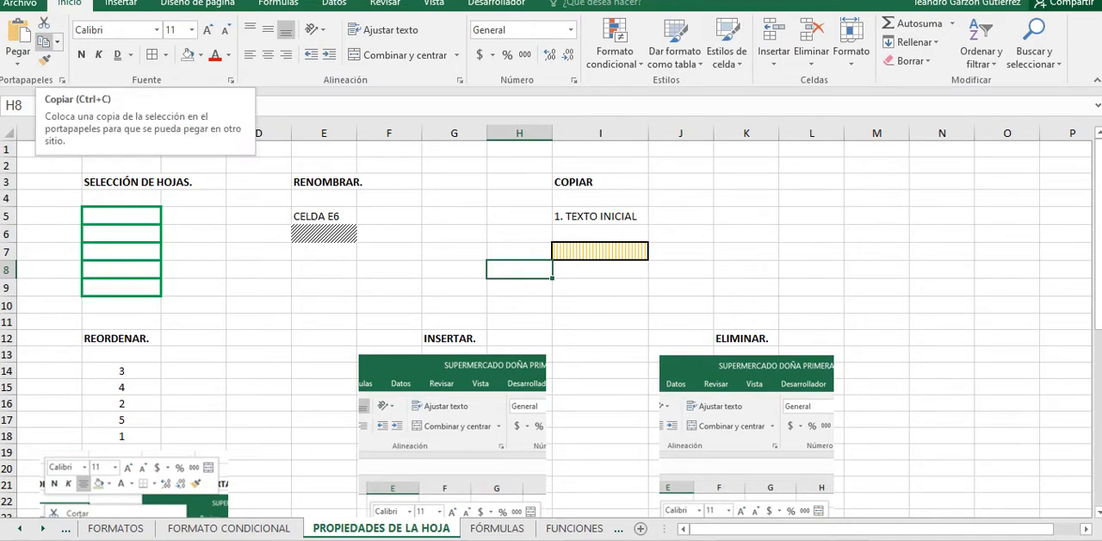
left_click(57, 42)
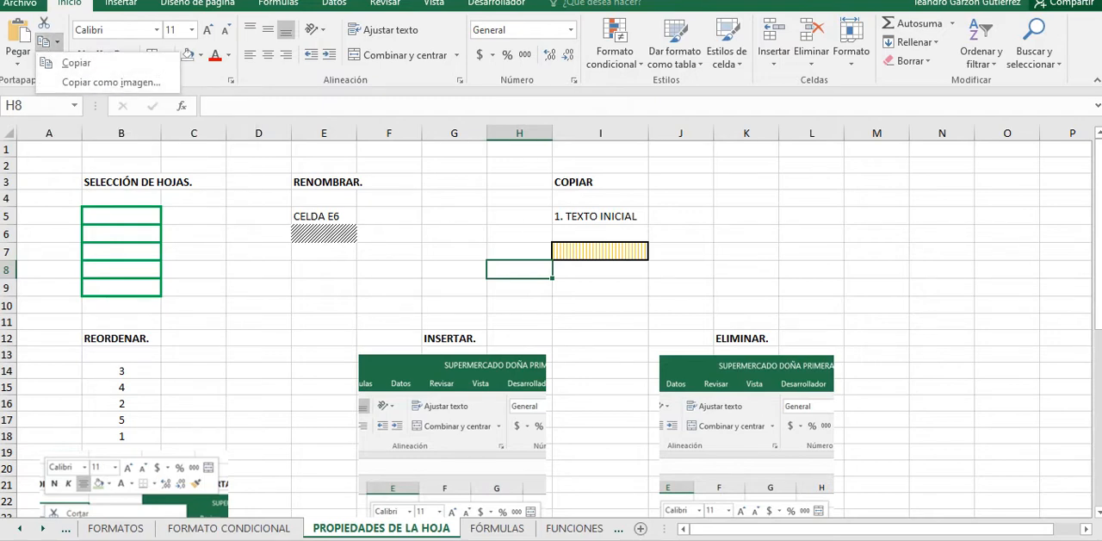
left_click(57, 41)
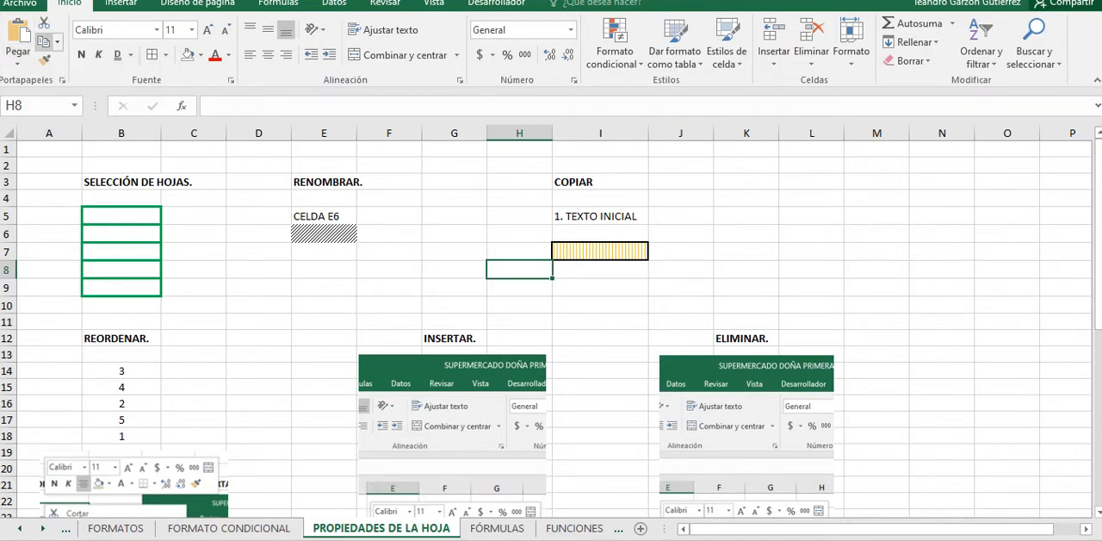
Step: Copy the text in I5 and review the paste options for cell K7 without pasting
left_click(600, 216)
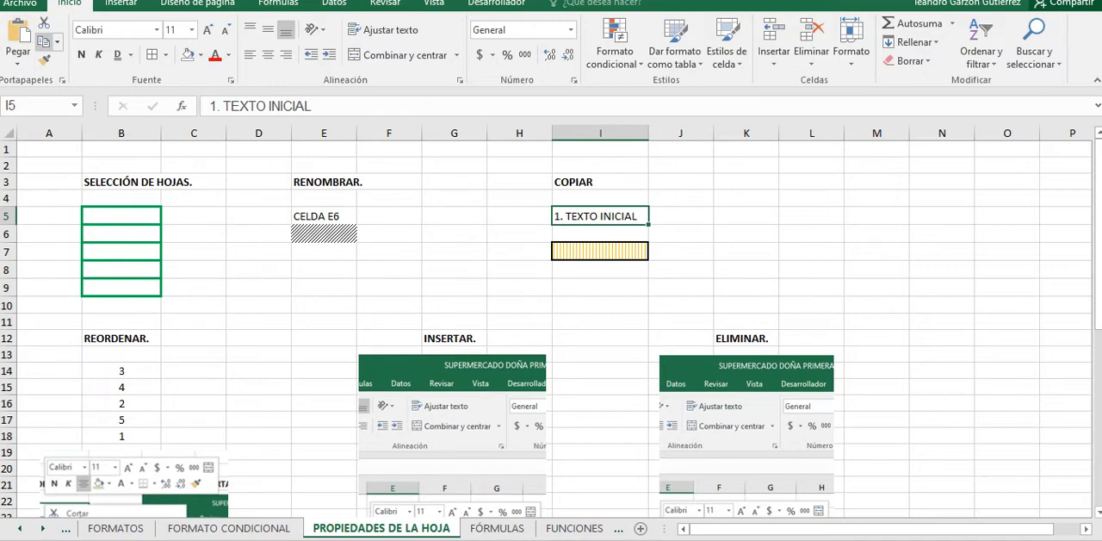
left_click(44, 42)
left_click(746, 251)
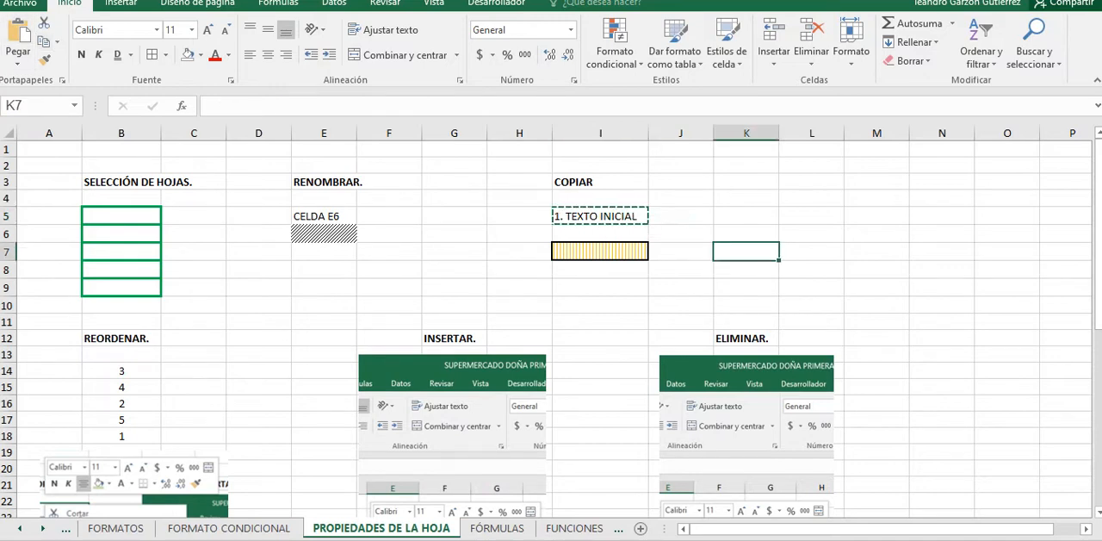
left_click(18, 57)
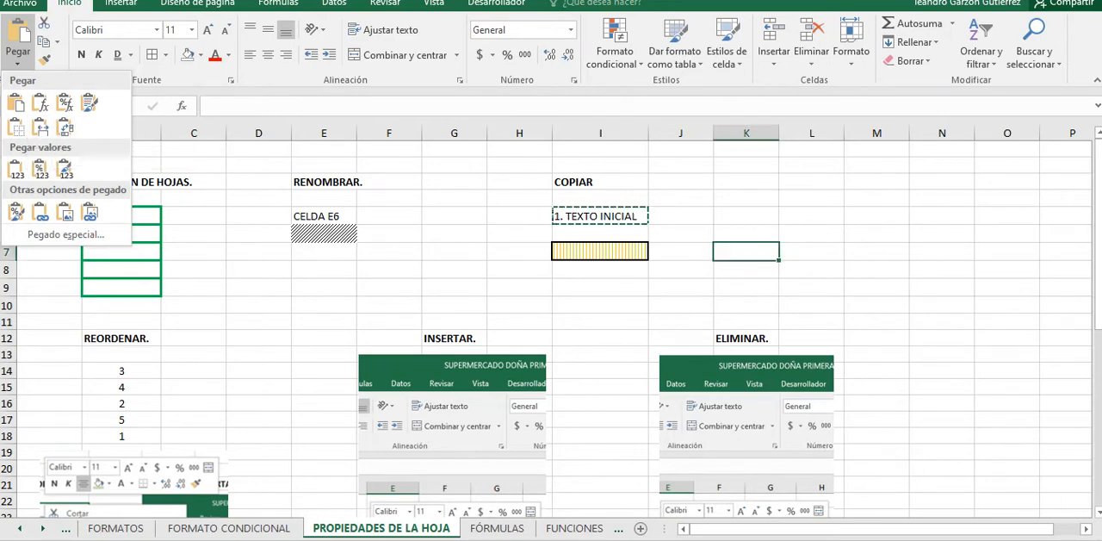
key("Escape")
Step: Enter the numbers 1, 2 and 3 down cells L3 to L5
scroll(551, 327, "down", 12)
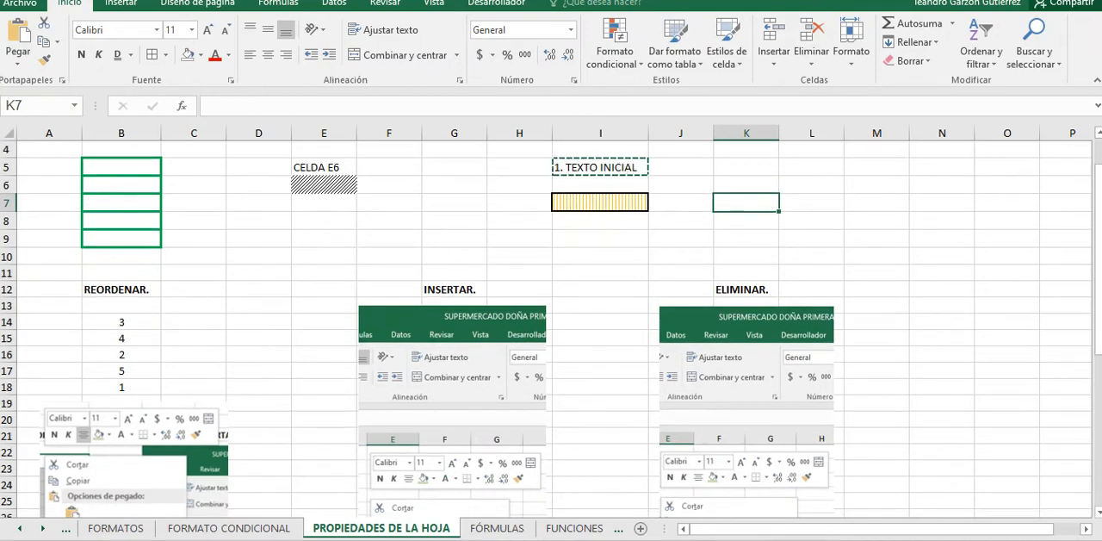
scroll(551, 328, "up", 12)
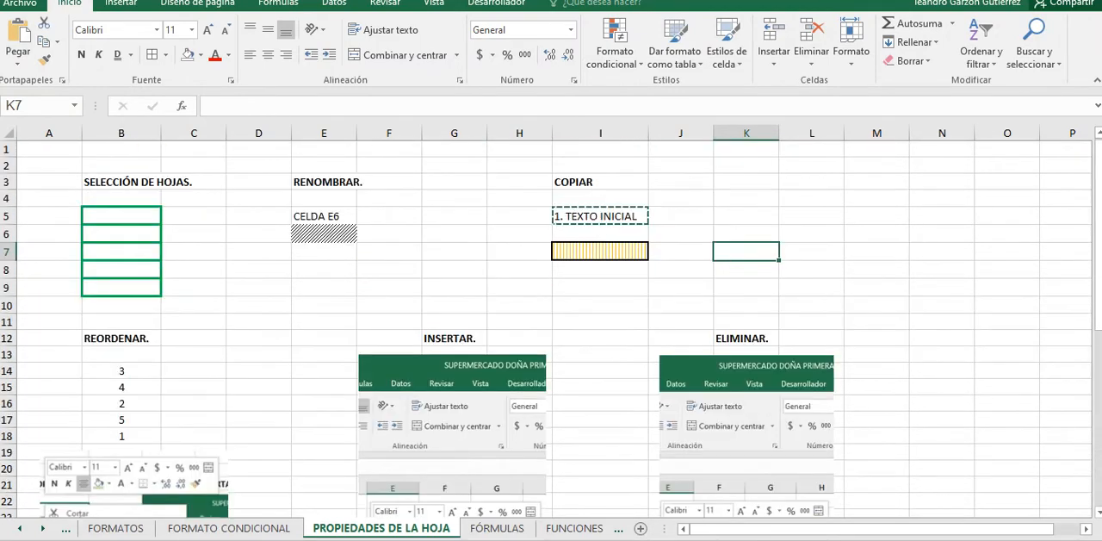
left_click_drag(811, 182, 934, 183)
left_click(811, 181)
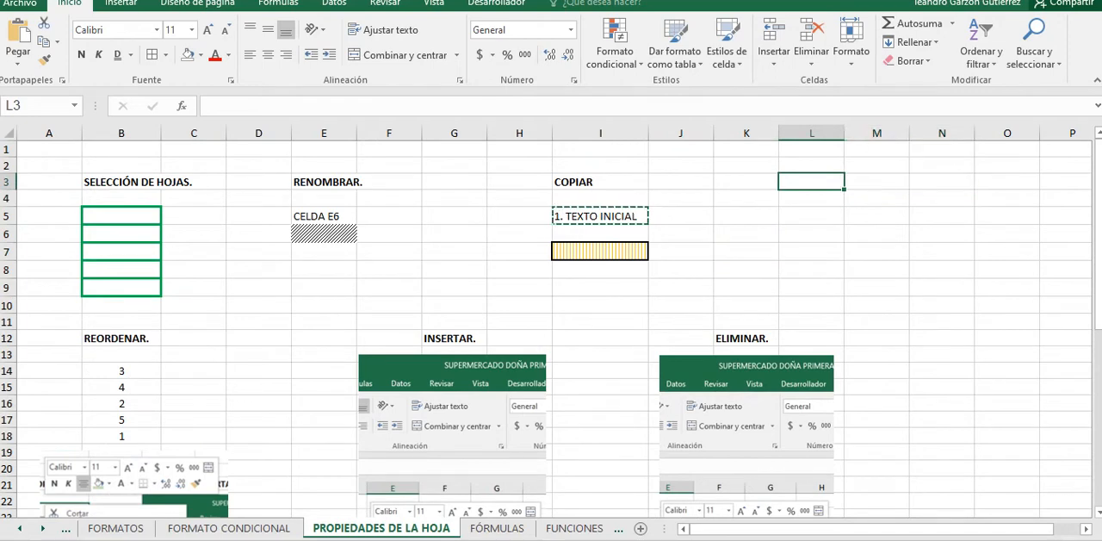
type("1")
key("Return")
type("2")
key("Return")
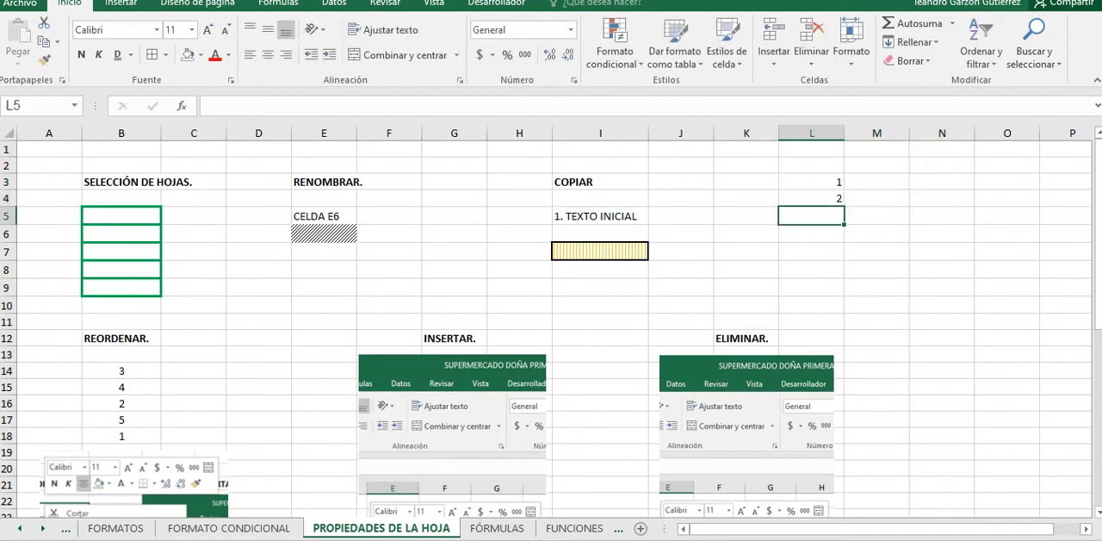
type("3")
key("Return")
Step: Copy the range L3:L5 and paste it transposed into a row starting at L8
key("Up")
key("Up")
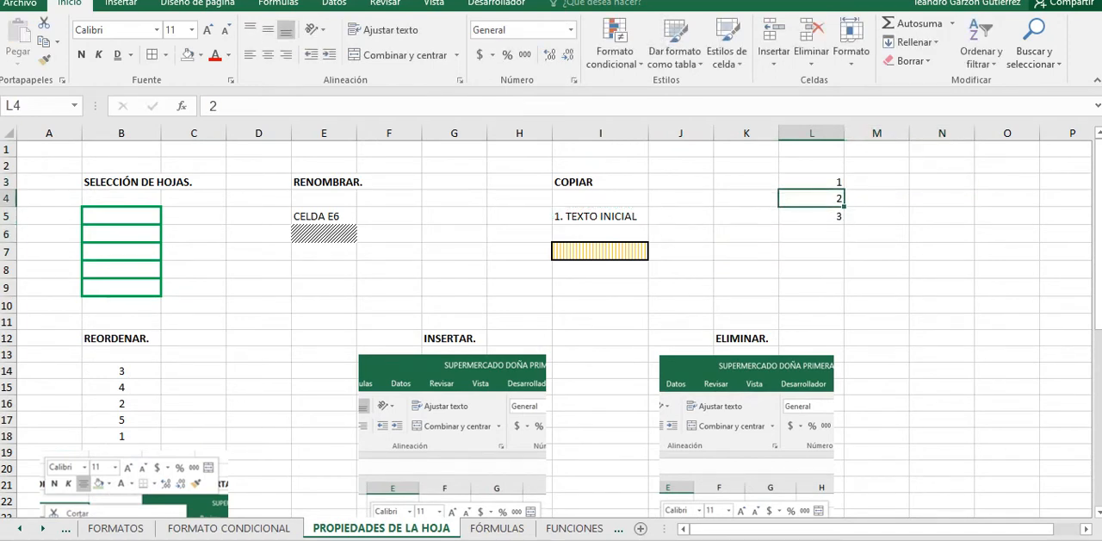
key("Up")
key("shift+Down")
key("shift+Down")
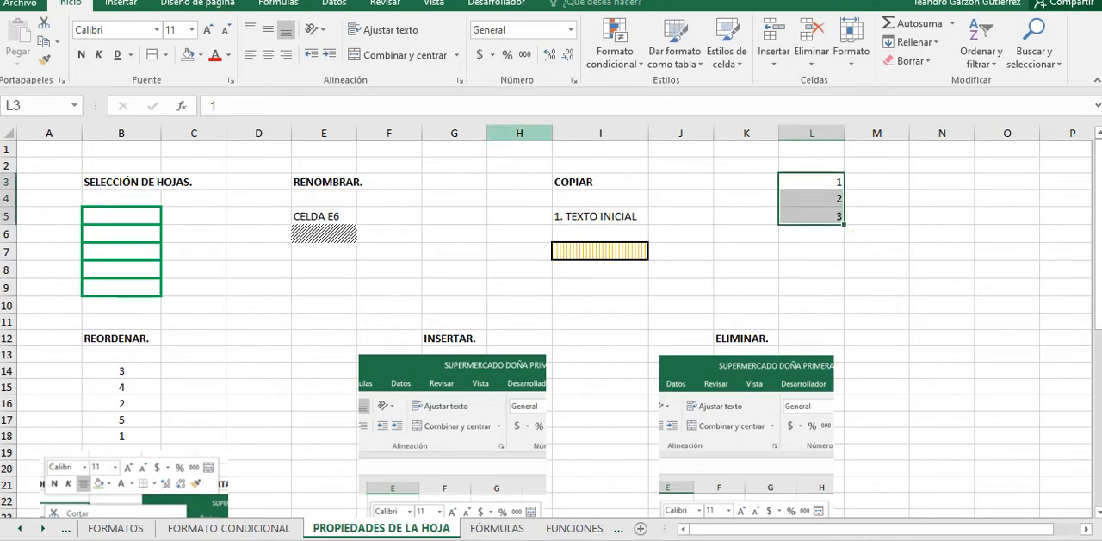
key("ctrl+c")
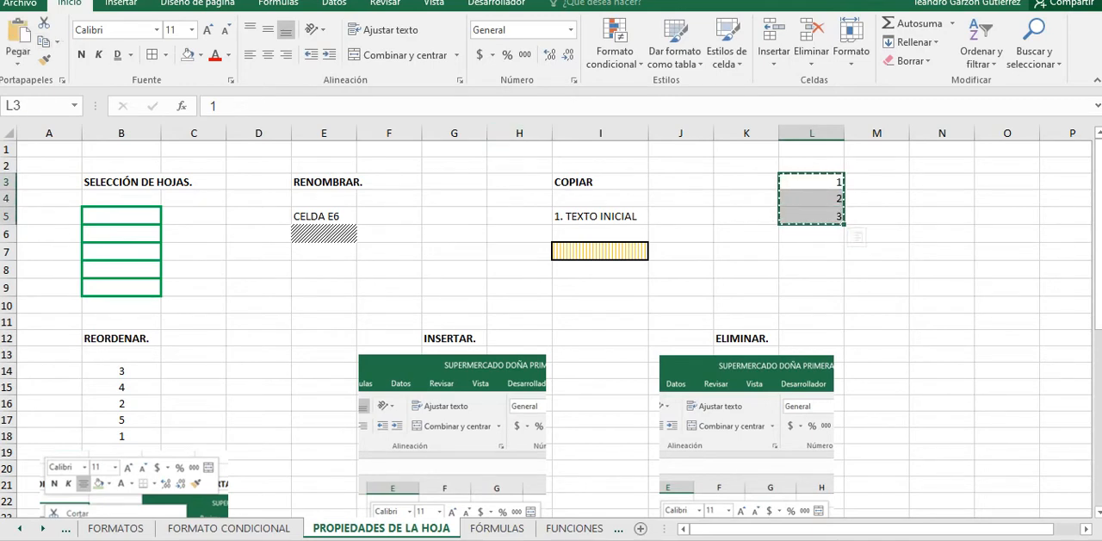
left_click(811, 269)
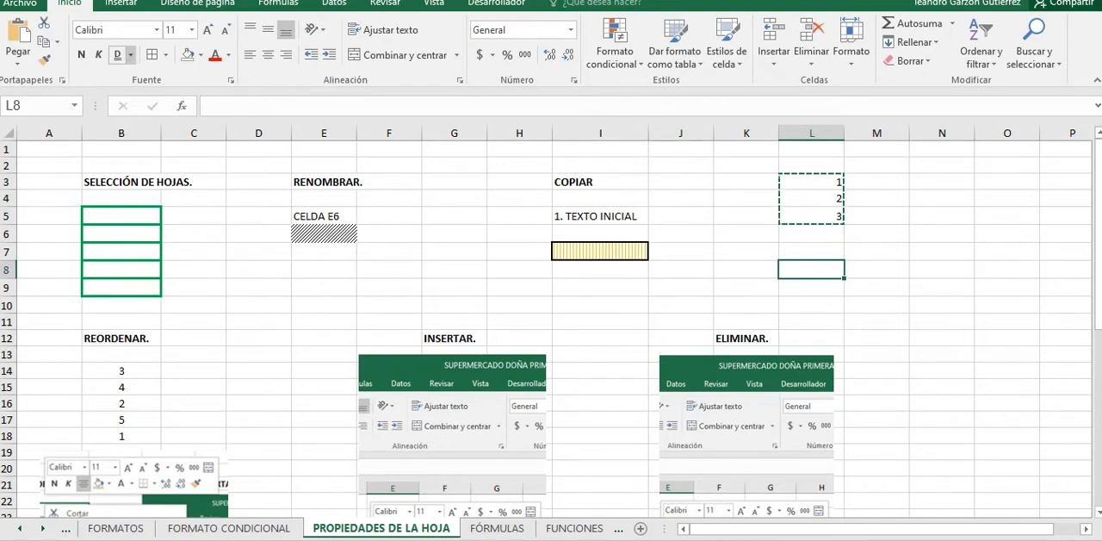
left_click(18, 62)
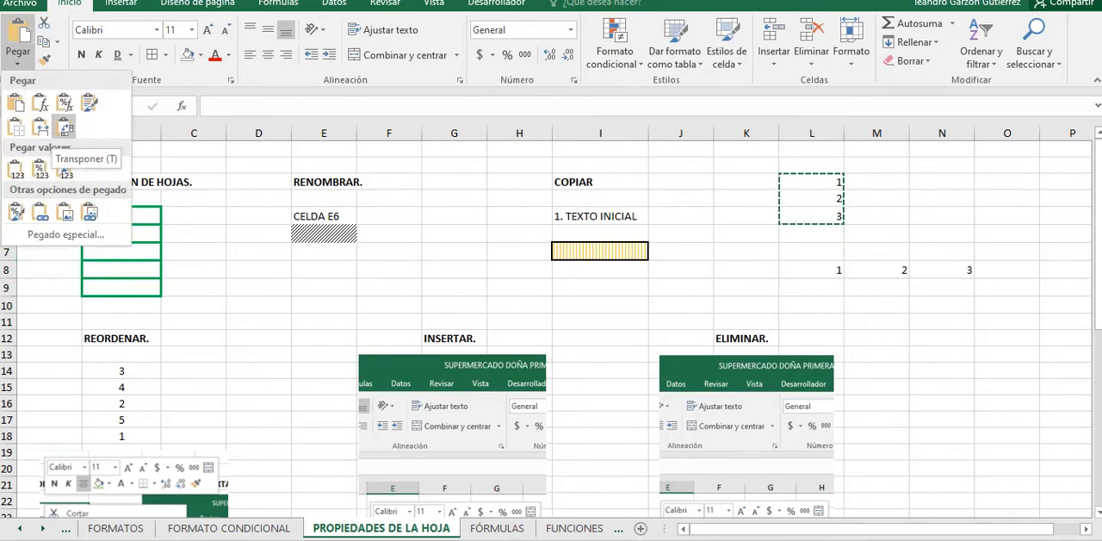
left_click(65, 127)
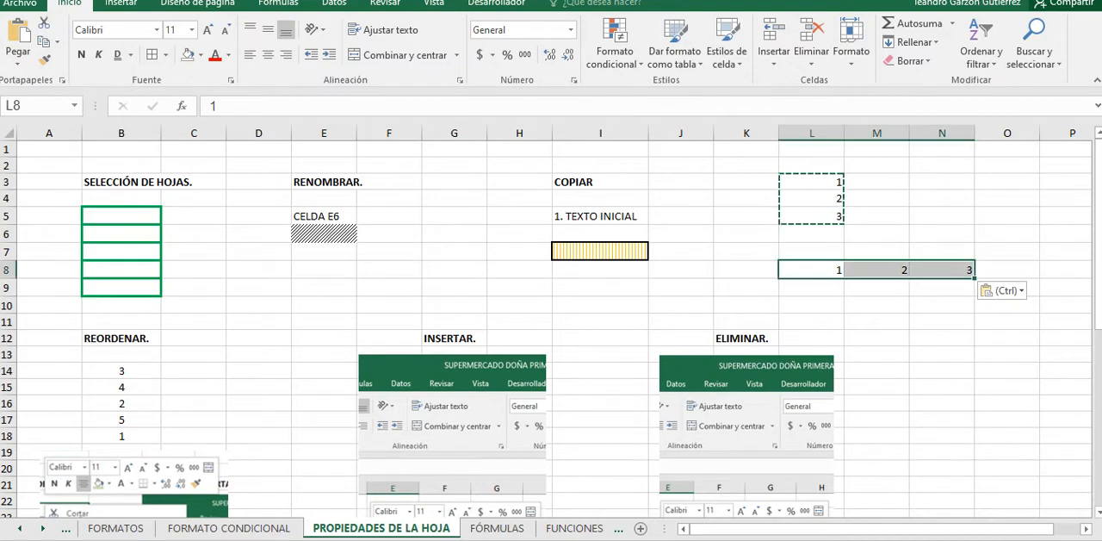
Step: Compare the vertical source range L3:L5 with the transposed row L8:N8, ending on cell N11
left_click_drag(812, 181, 812, 216)
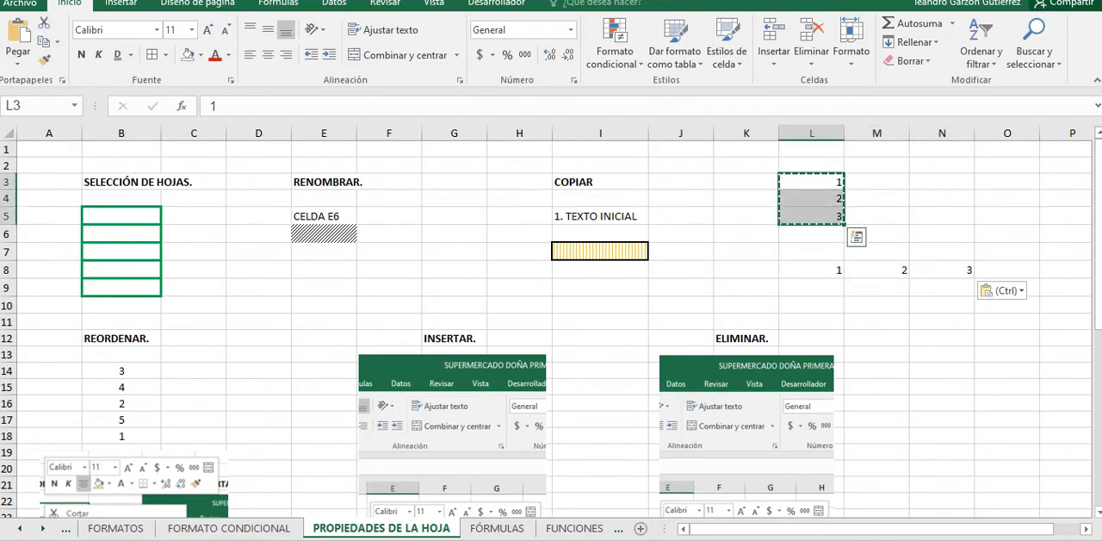
left_click_drag(812, 271, 942, 270)
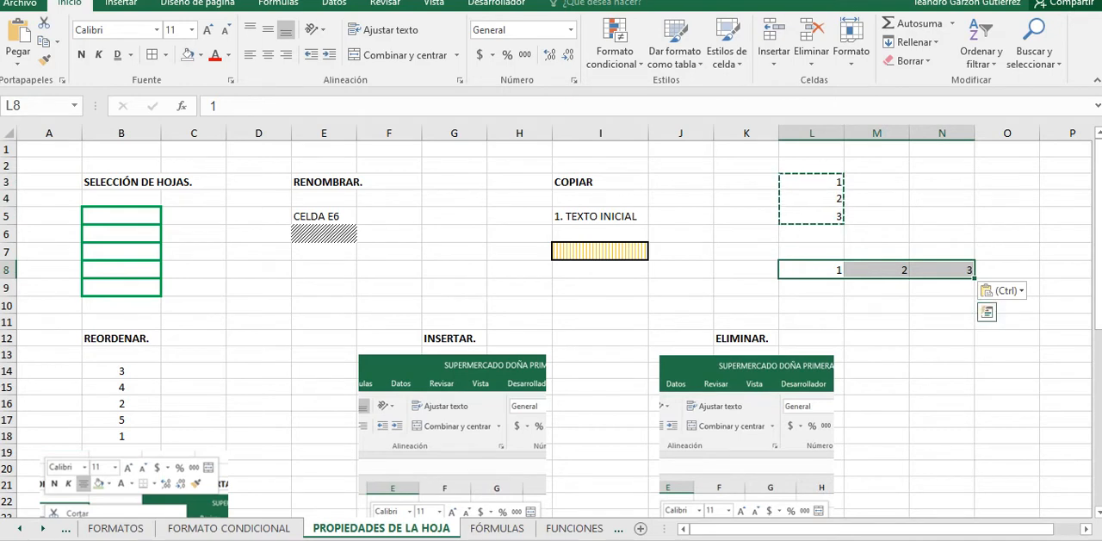
left_click(942, 322)
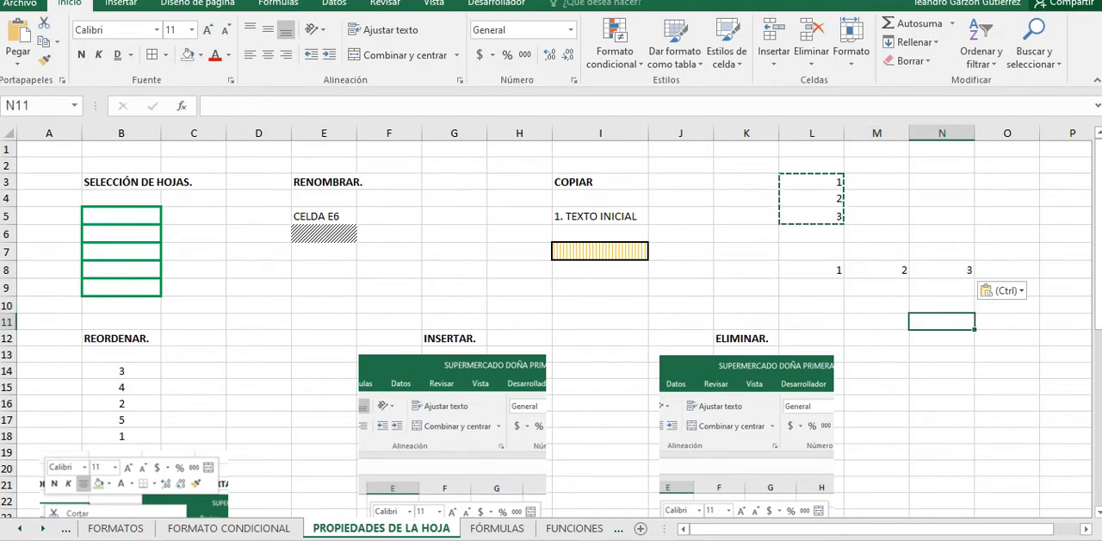
Step: Enter the letters A, B and C across cells N11 to P11
type("A")
key("Tab")
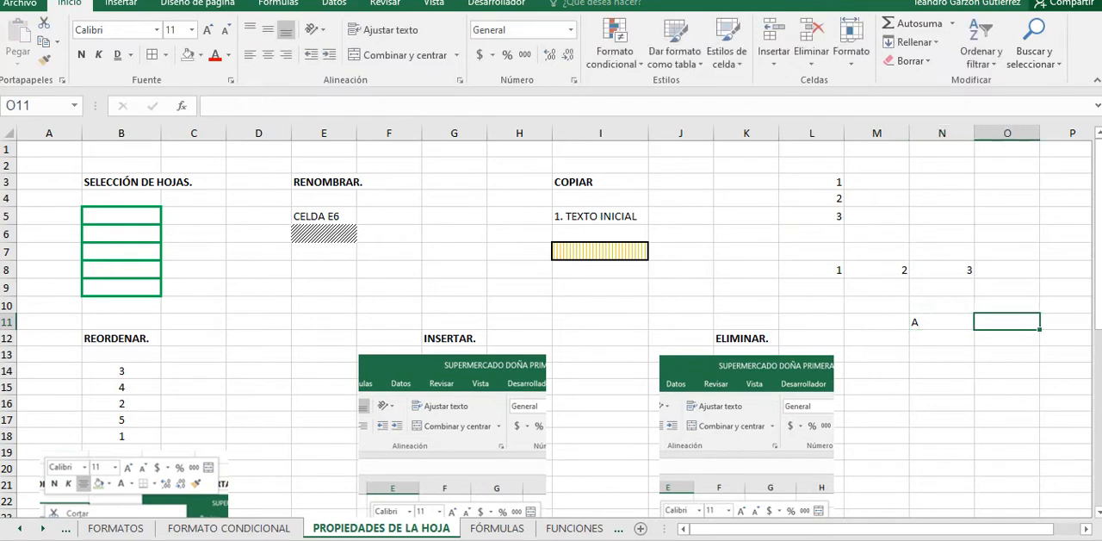
type("B")
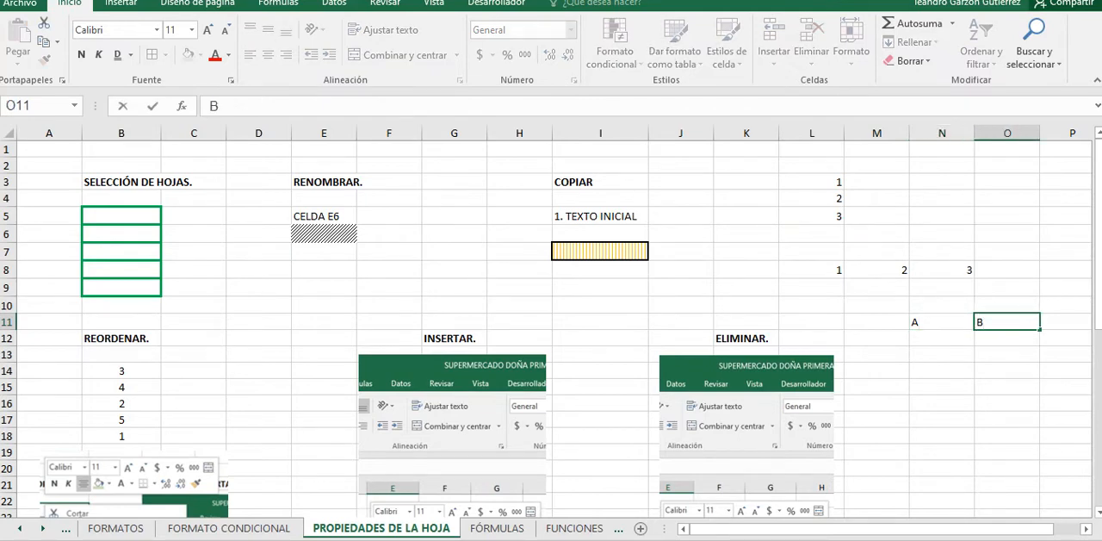
key("Tab")
type("C")
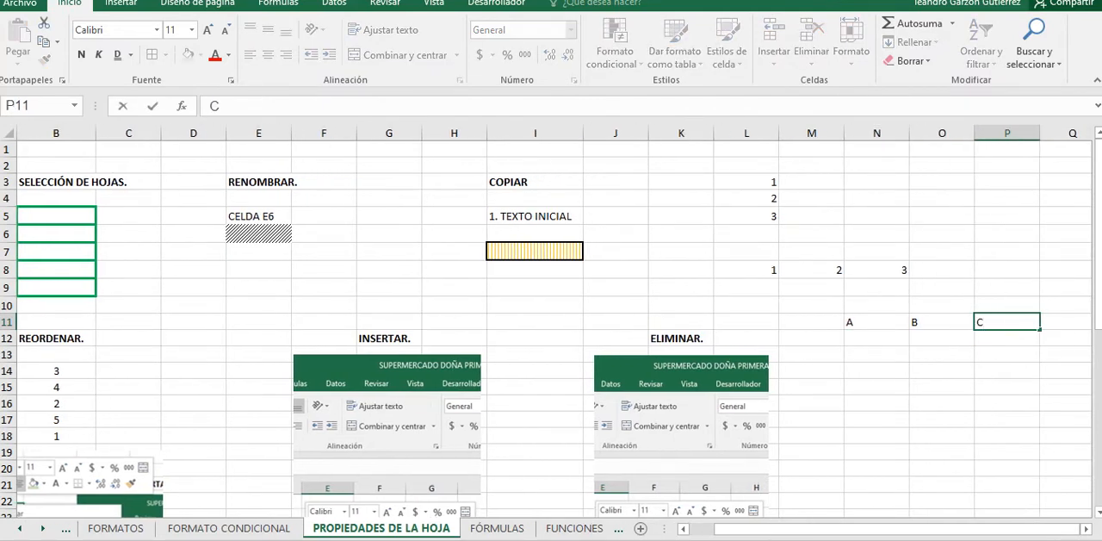
Step: Copy the range N11:P11 and paste it transposed into a column starting at N14
left_click_drag(876, 322, 1009, 322)
key("ctrl+c")
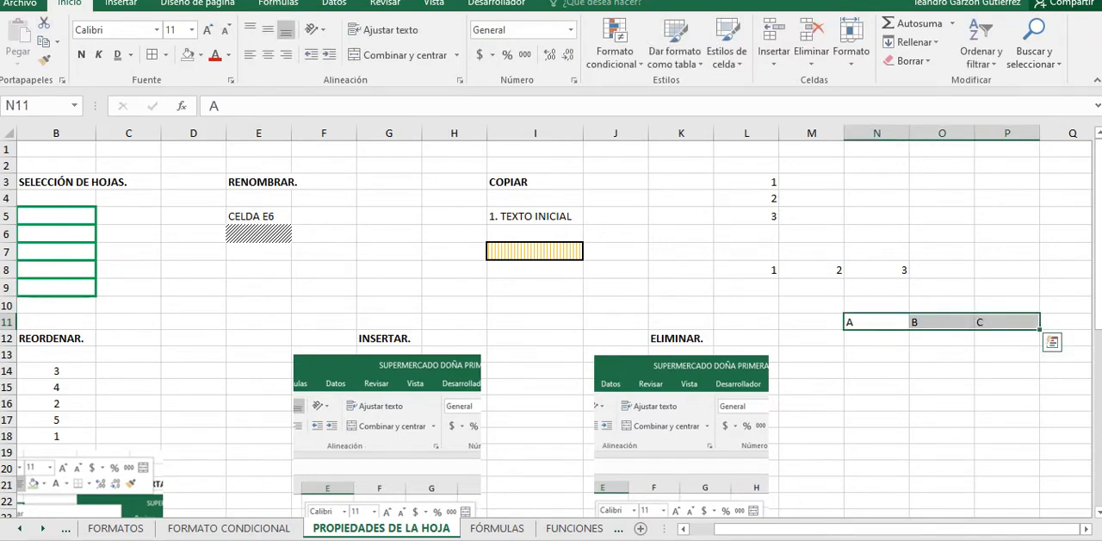
left_click(43, 41)
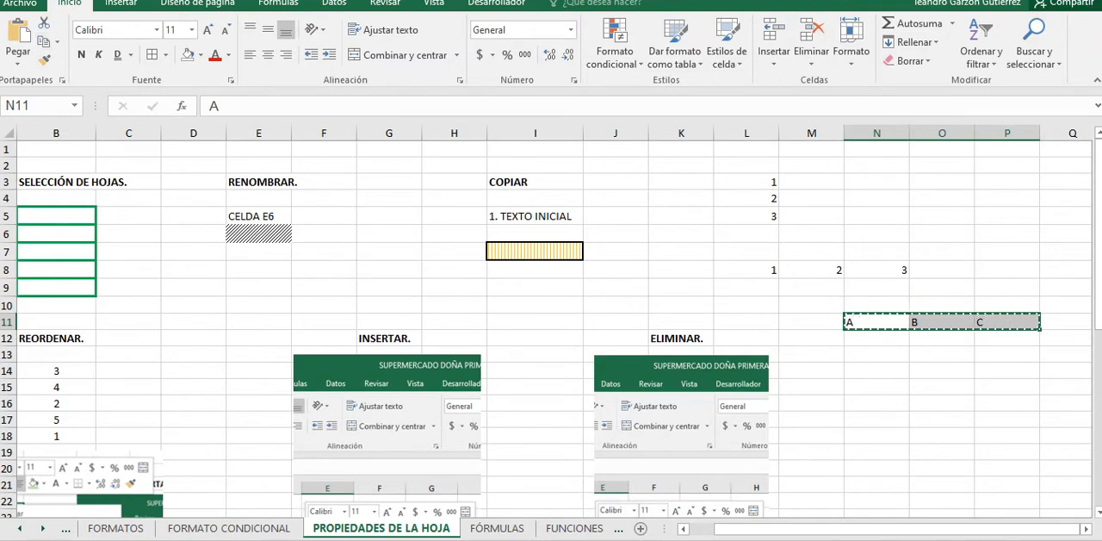
left_click_drag(876, 370, 876, 403)
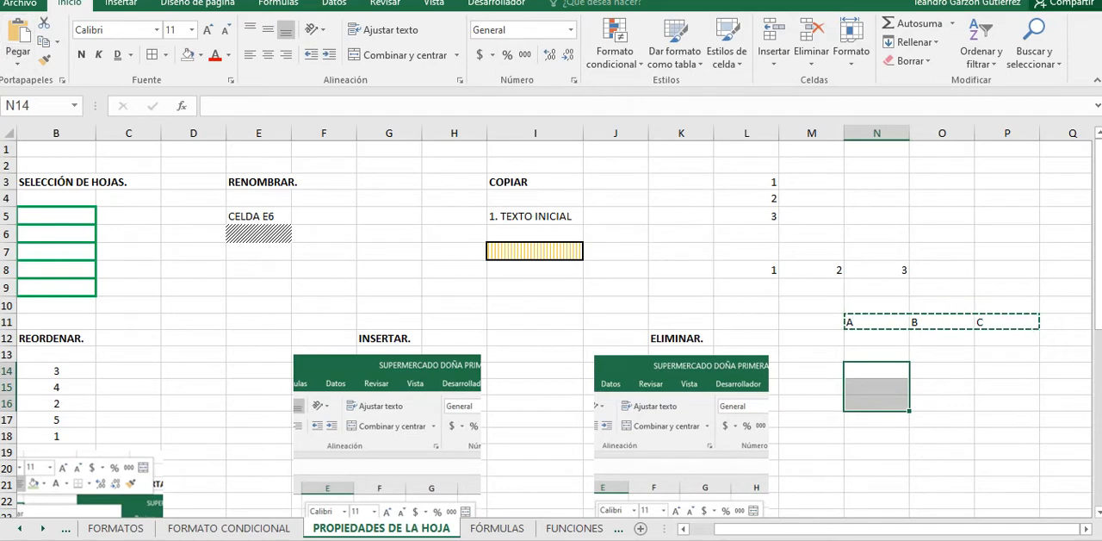
left_click(876, 371)
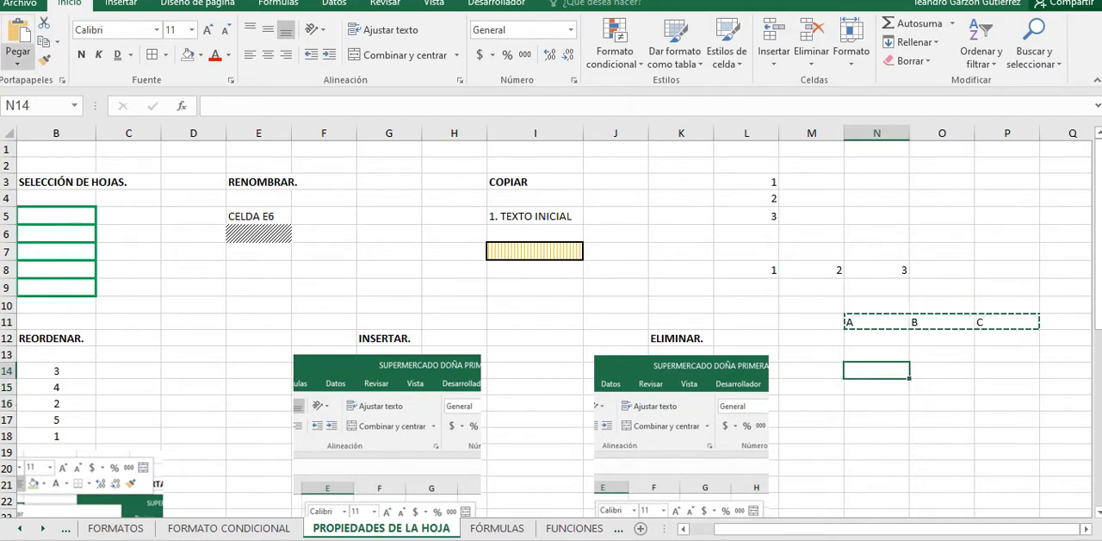
left_click(17, 62)
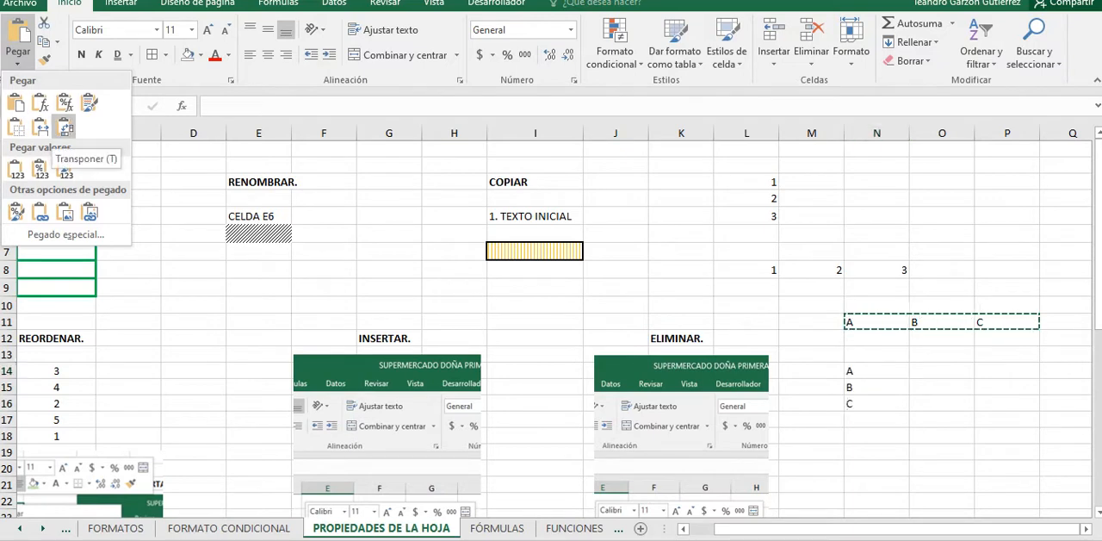
left_click(64, 127)
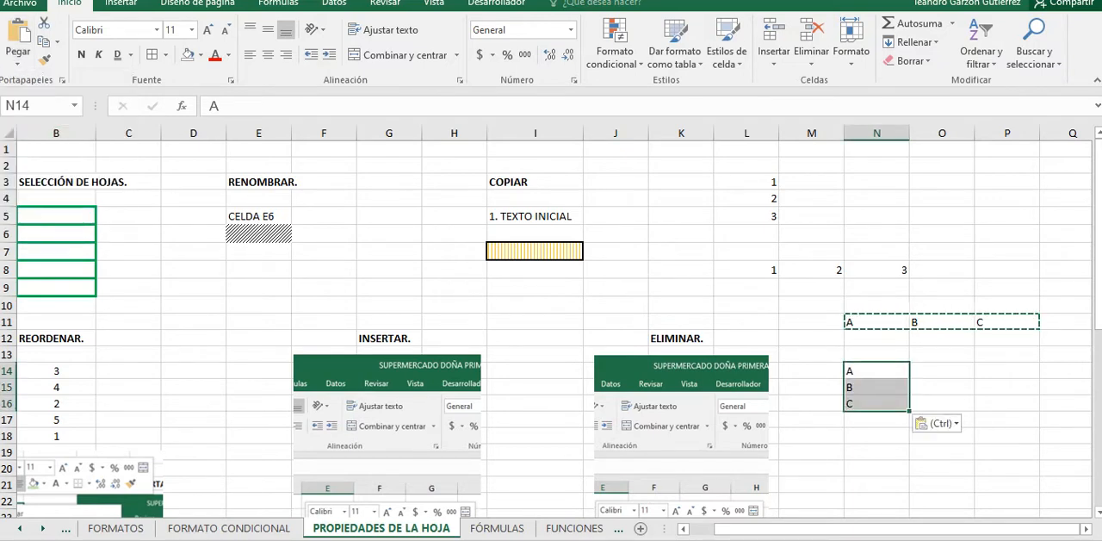
left_click(876, 419)
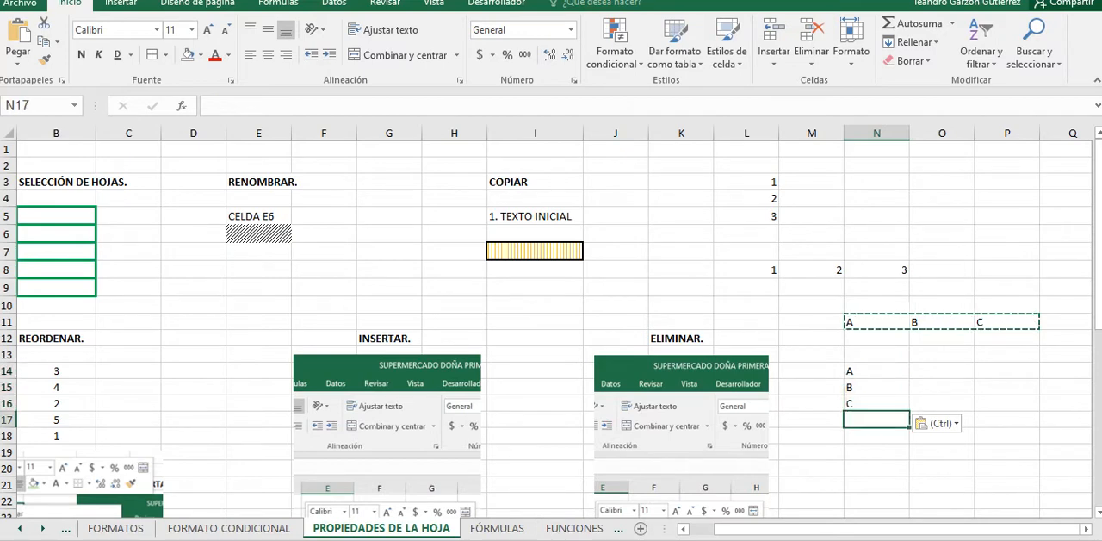
left_click_drag(876, 322, 1006, 324)
right_click(990, 325)
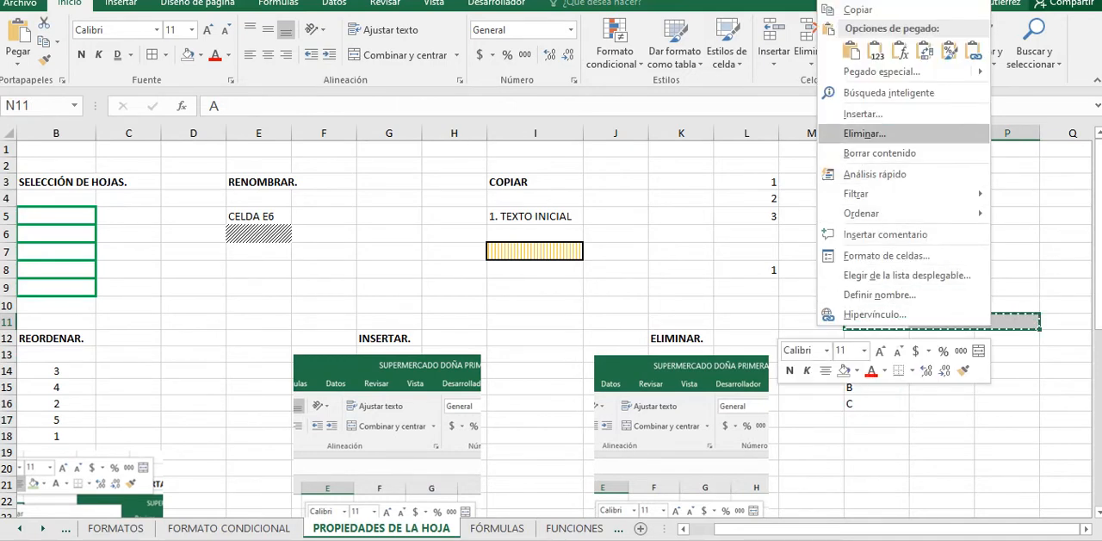
key("Escape")
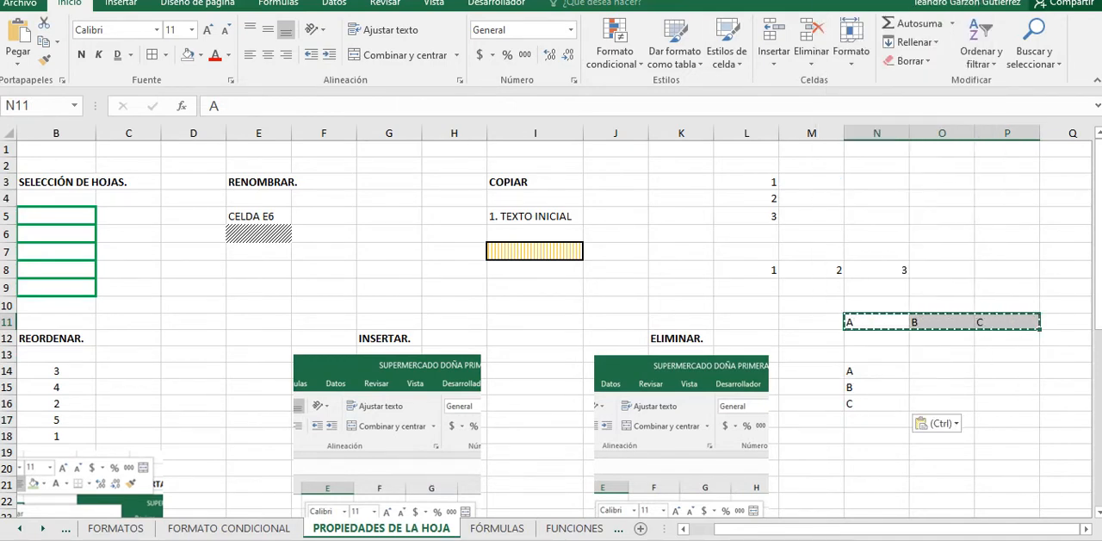
Step: Sort the numbers in B14:B18 under REORDENAR from smallest to largest
left_click_drag(56, 370, 56, 435)
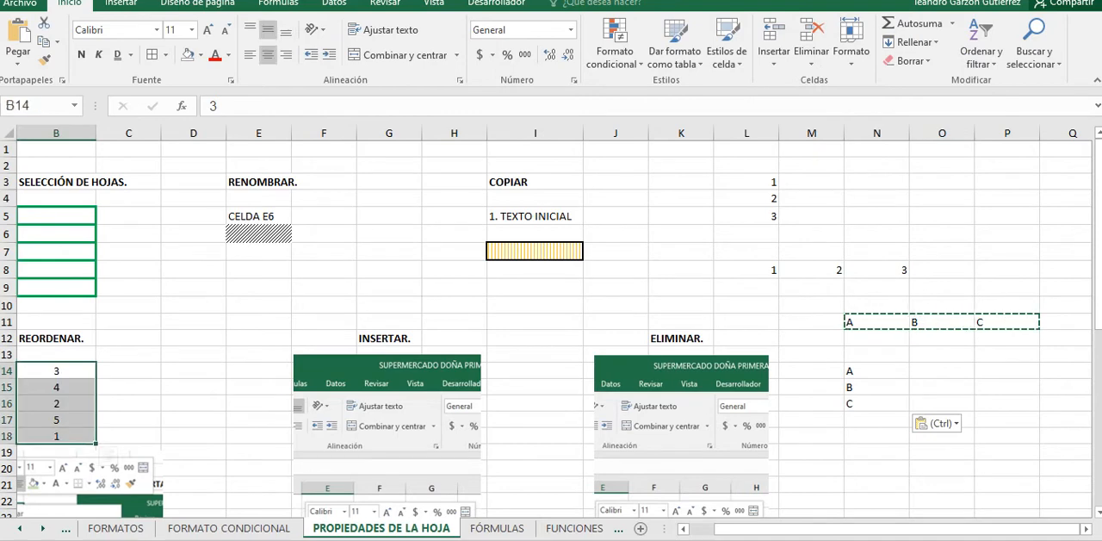
left_click_drag(861, 528, 836, 528)
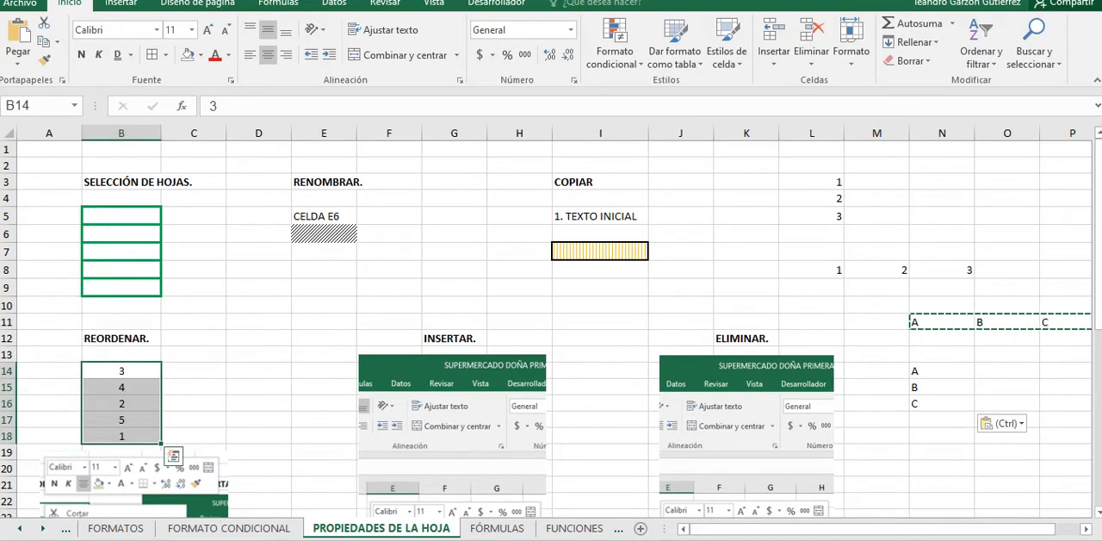
right_click(141, 407)
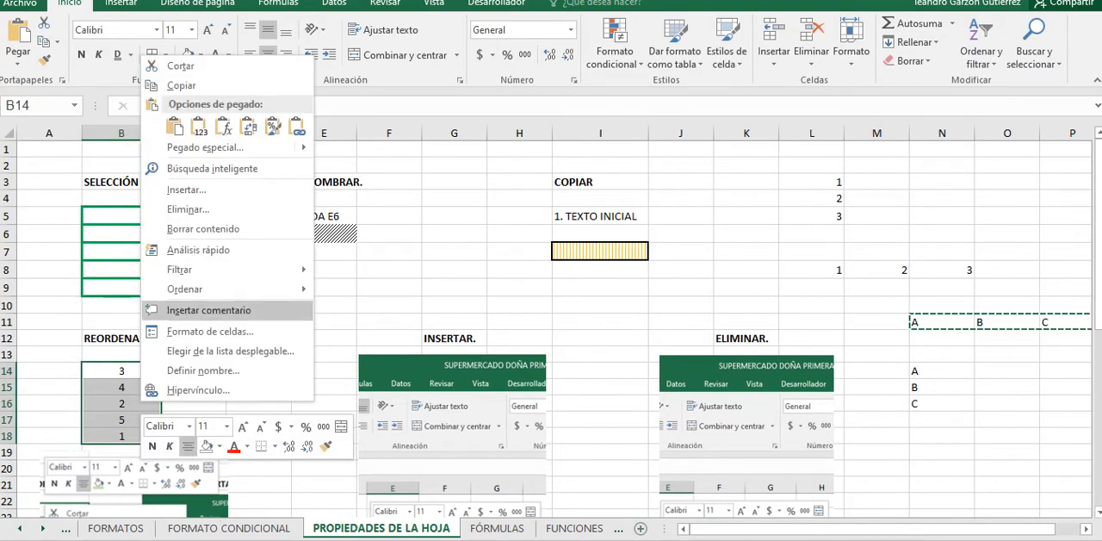
mouse_move(225, 290)
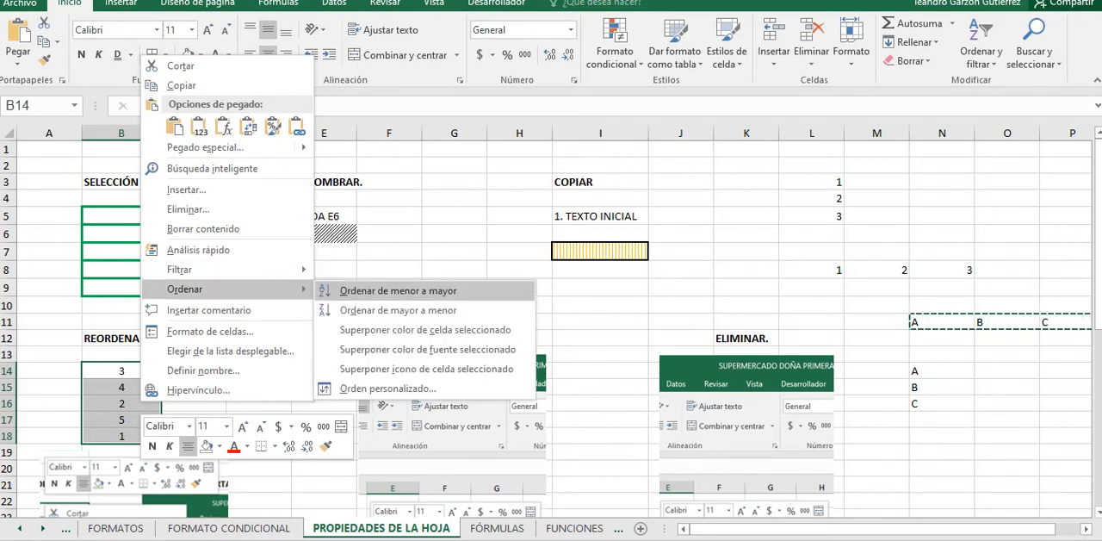
left_click(397, 291)
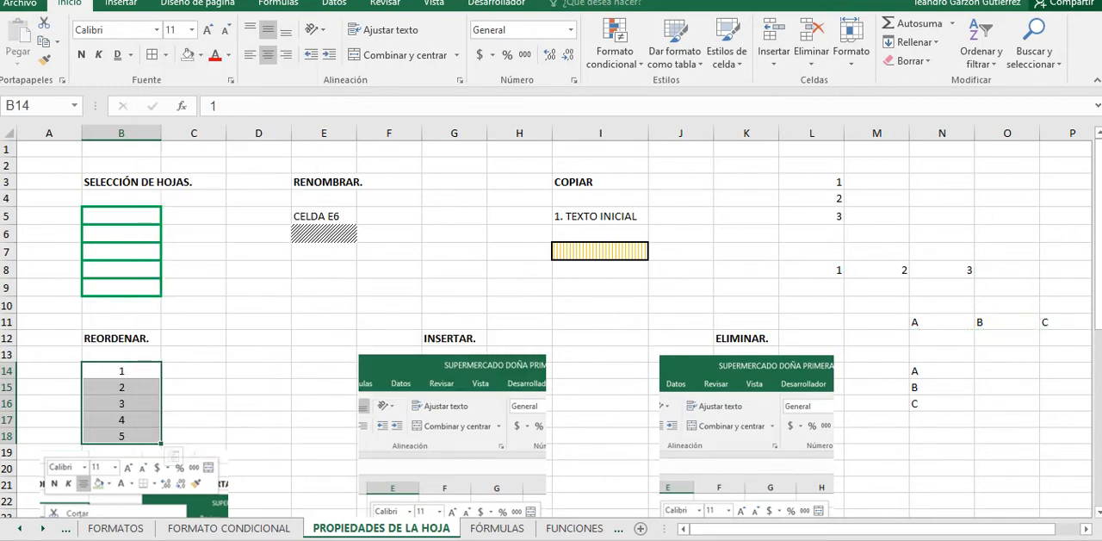
Step: Examine the reference images under the REORDENAR, INSERTAR and ELIMINAR headings for the sort, insert and delete commands
scroll(546, 329, "down", 2)
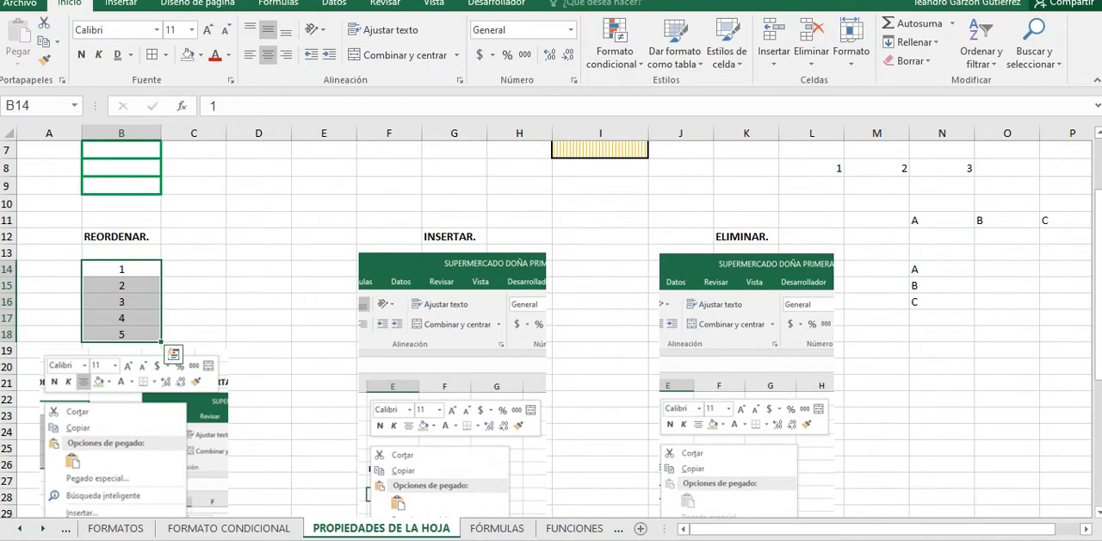
scroll(545, 329, "down", 2)
scroll(546, 329, "down", 1)
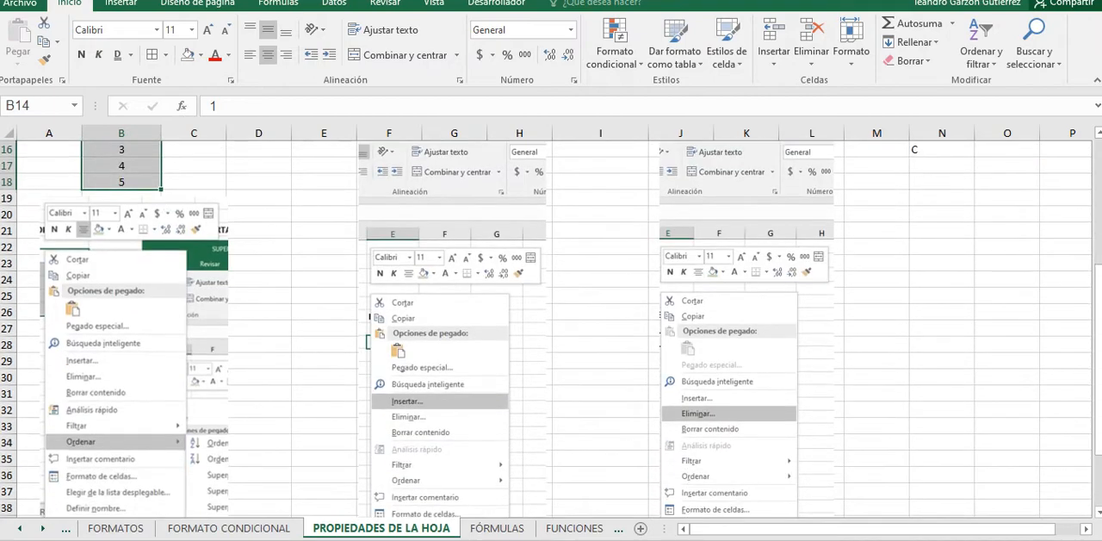
scroll(546, 329, "down", 2)
scroll(546, 329, "up", 7)
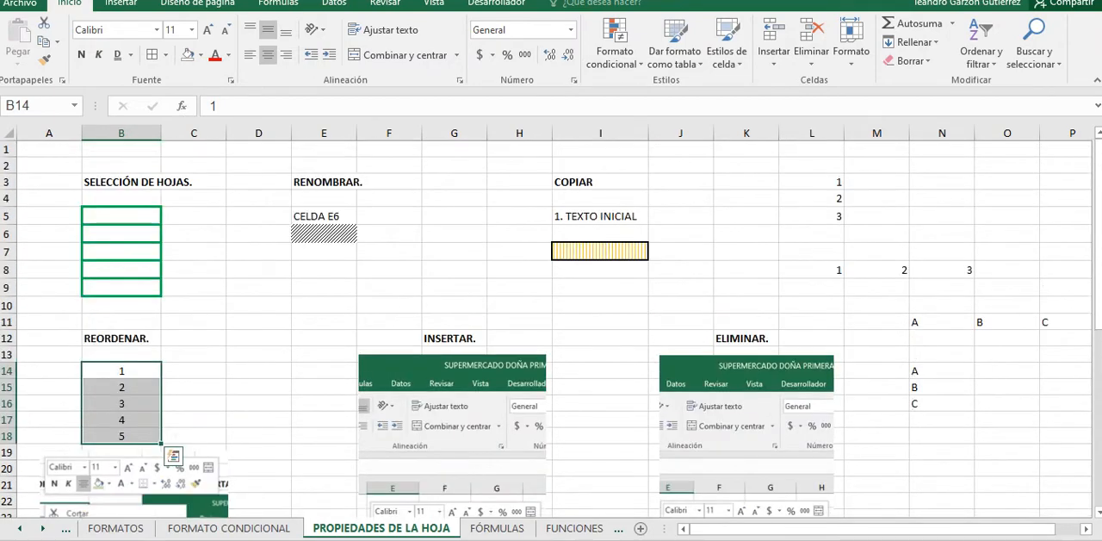
scroll(546, 329, "down", 10)
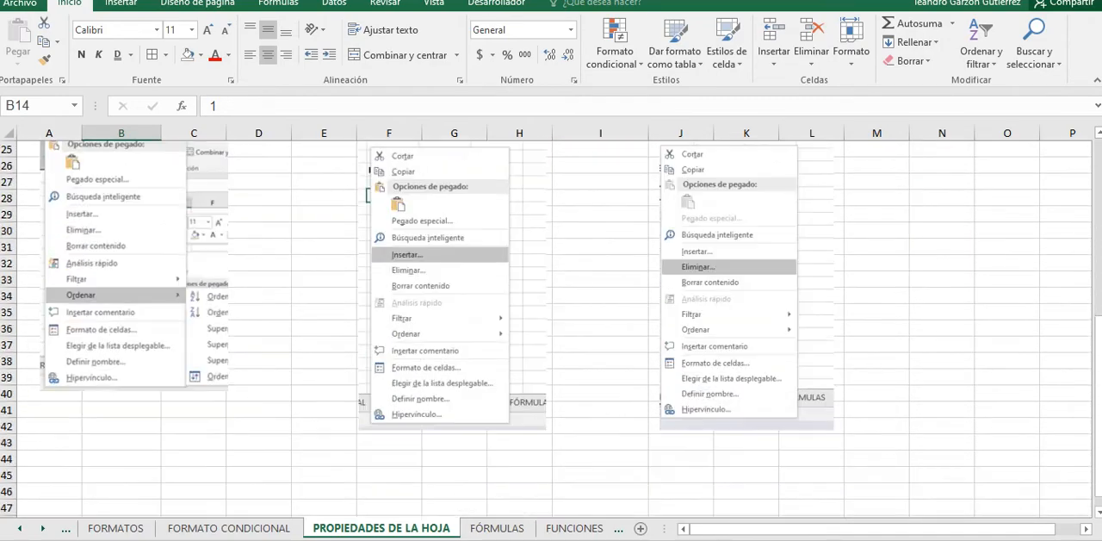
scroll(546, 329, "up", 10)
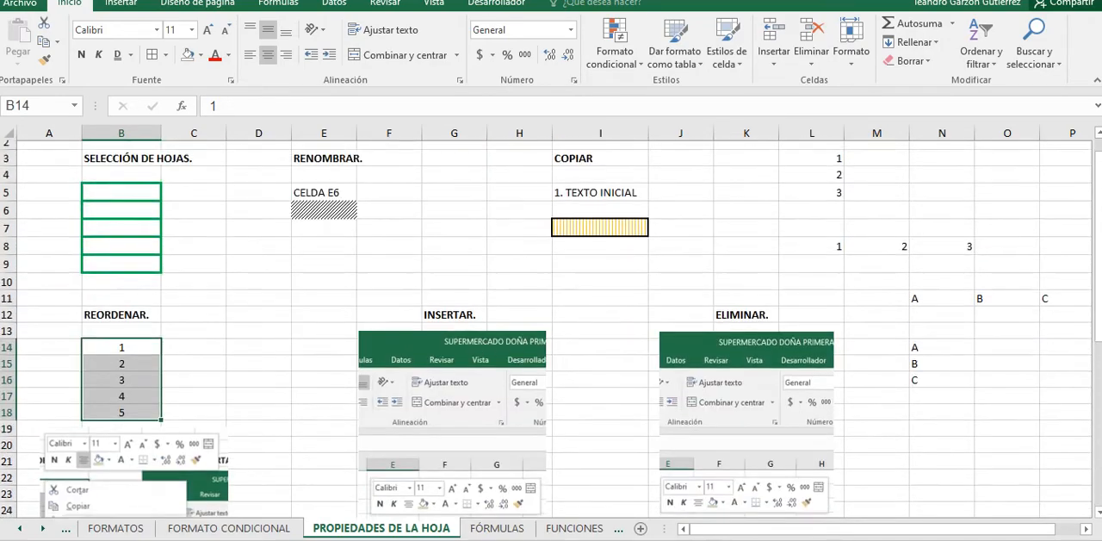
scroll(546, 329, "down", 1)
scroll(545, 329, "up", 2)
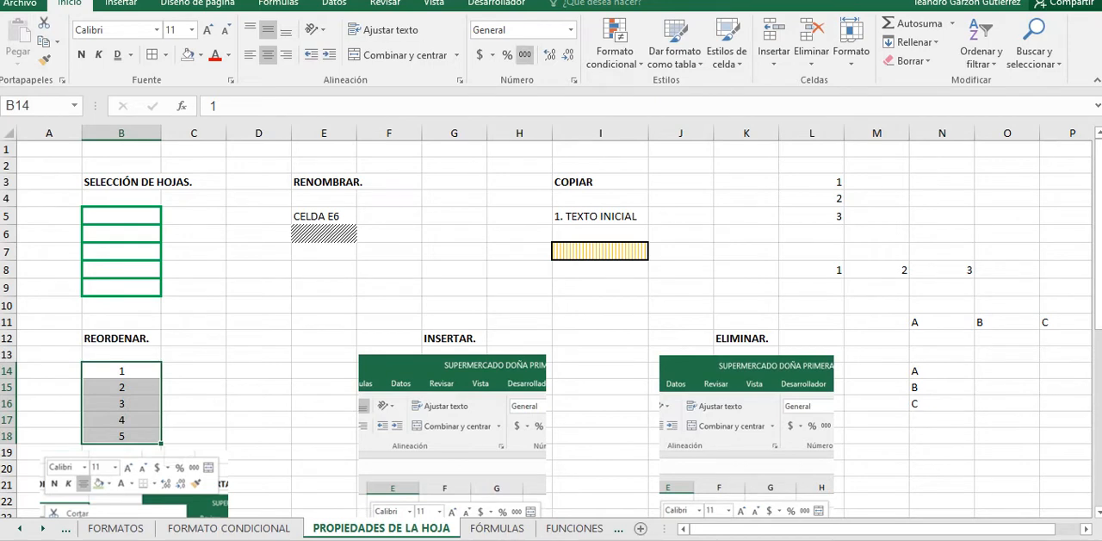
scroll(551, 328, "down", 1)
scroll(552, 328, "up", 1)
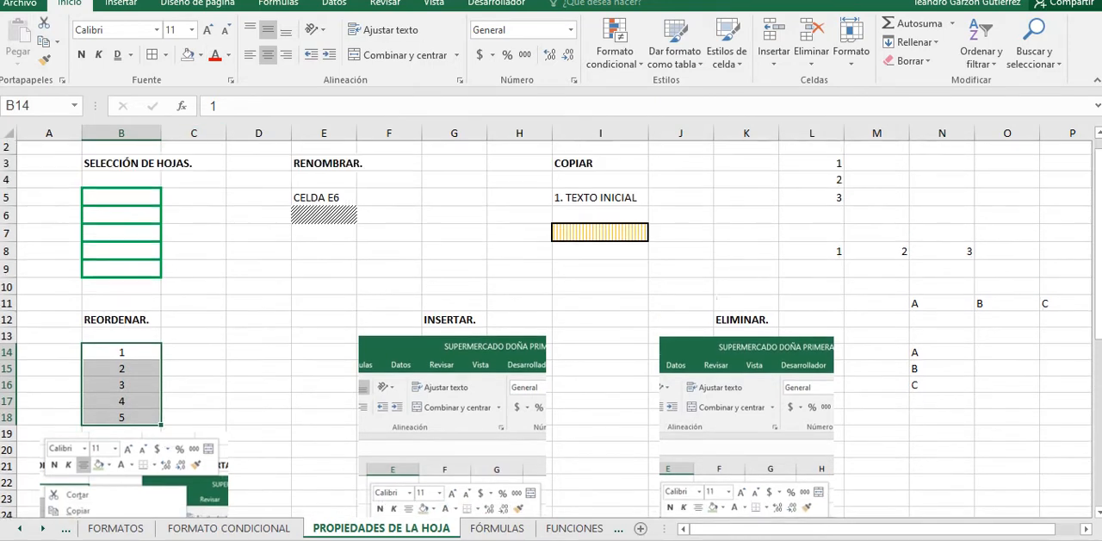
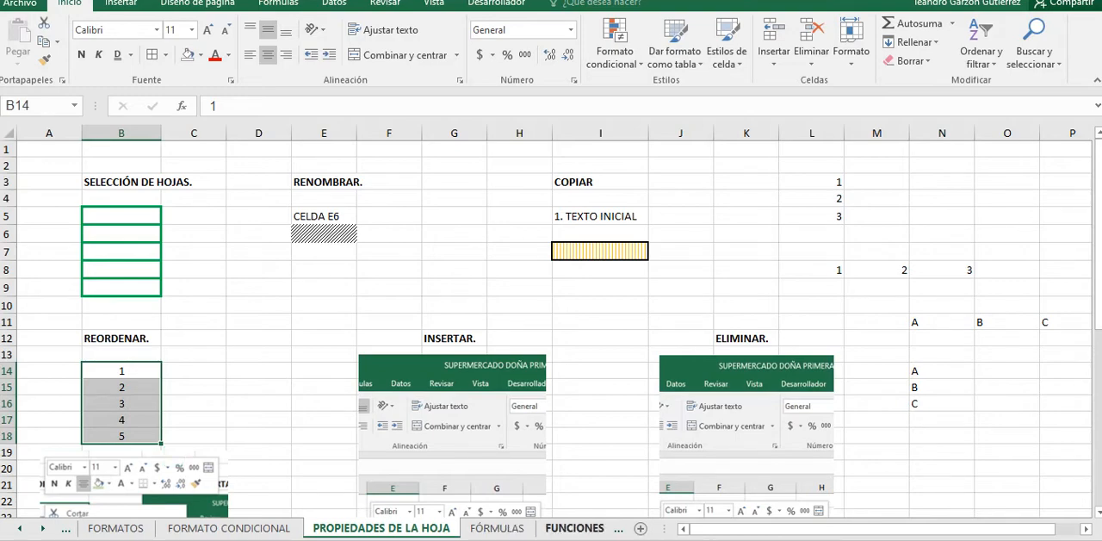
Step: Open the FÓRMULAS sheet and examine the cell reference diagram, selecting sample cells and ranges in columns C and D beside it
left_click(498, 528)
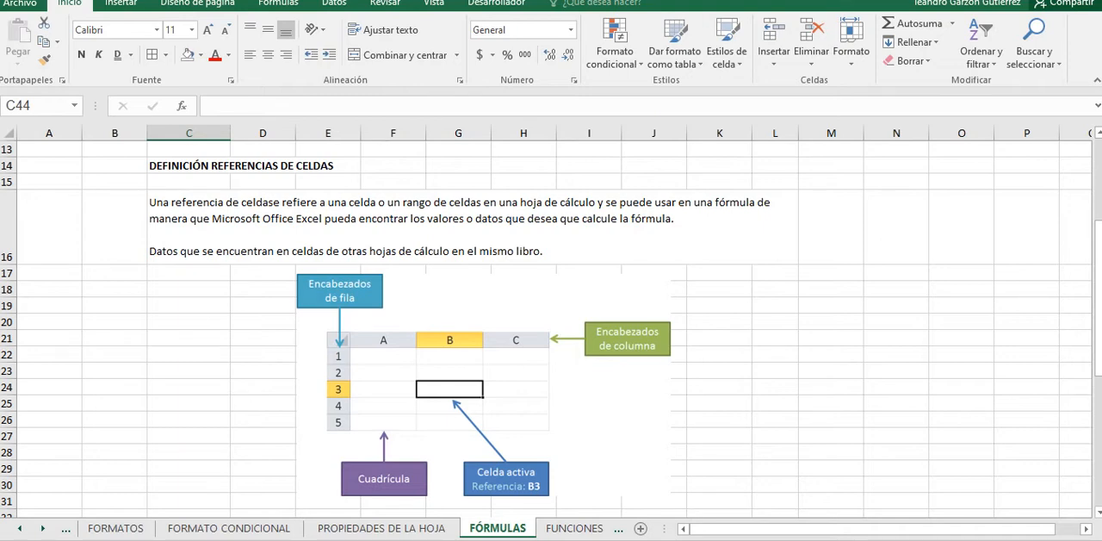
left_click(189, 339)
left_click_drag(188, 387, 263, 403)
left_click(188, 452)
left_click(189, 371)
left_click_drag(188, 371, 263, 435)
left_click(189, 371)
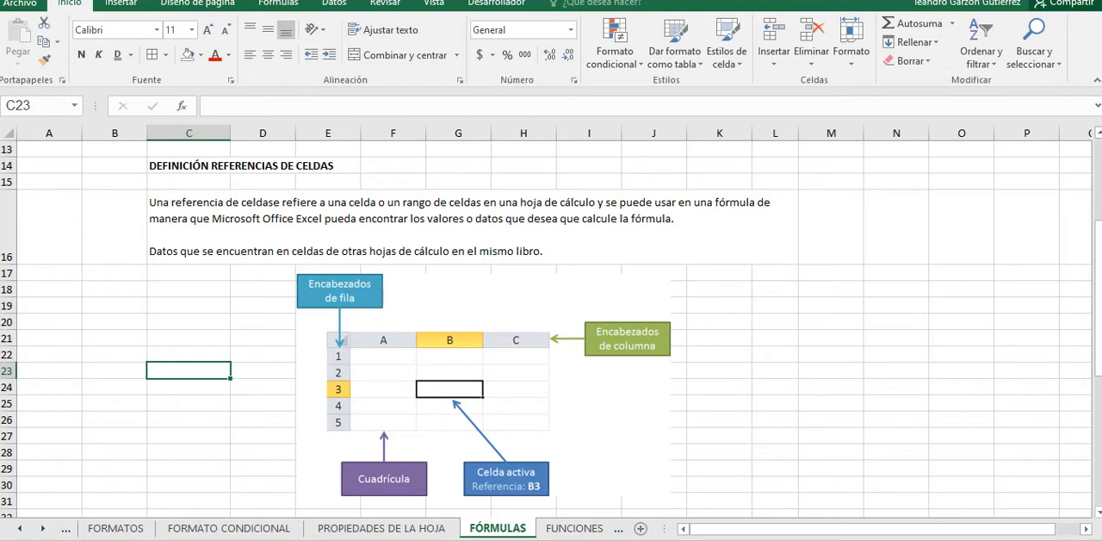
Step: Examine column and row headings by selecting columns B to E and rows 18 to 25, finishing on cell C19
left_click_drag(114, 132, 293, 132)
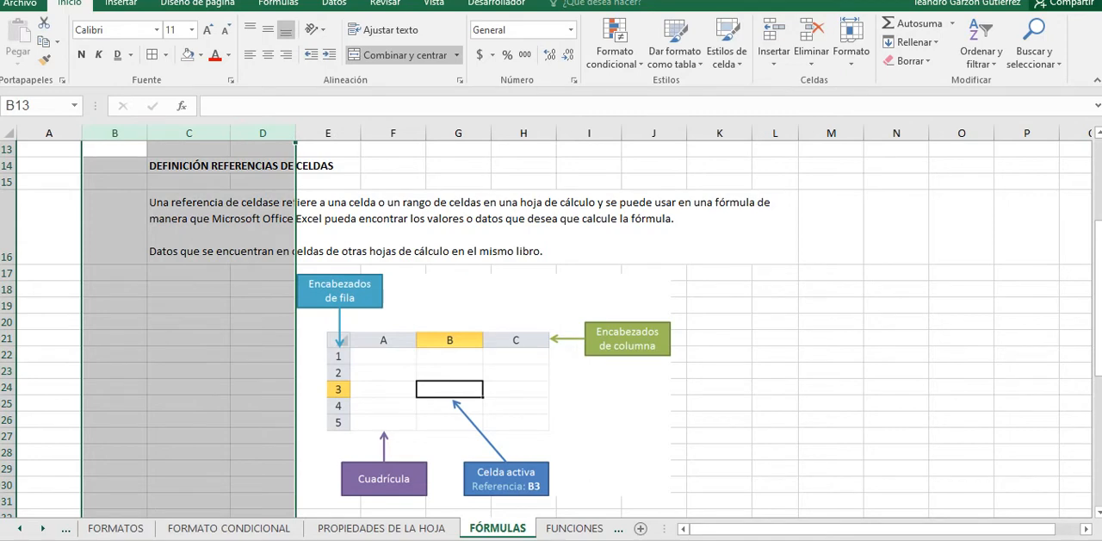
left_click_drag(8, 288, 8, 405)
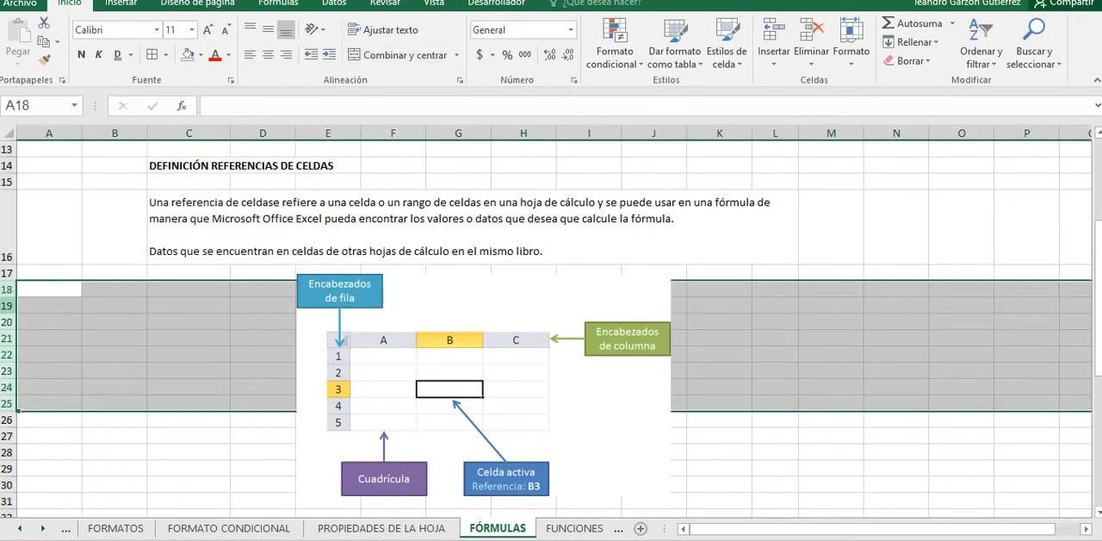
left_click_drag(8, 306, 8, 356)
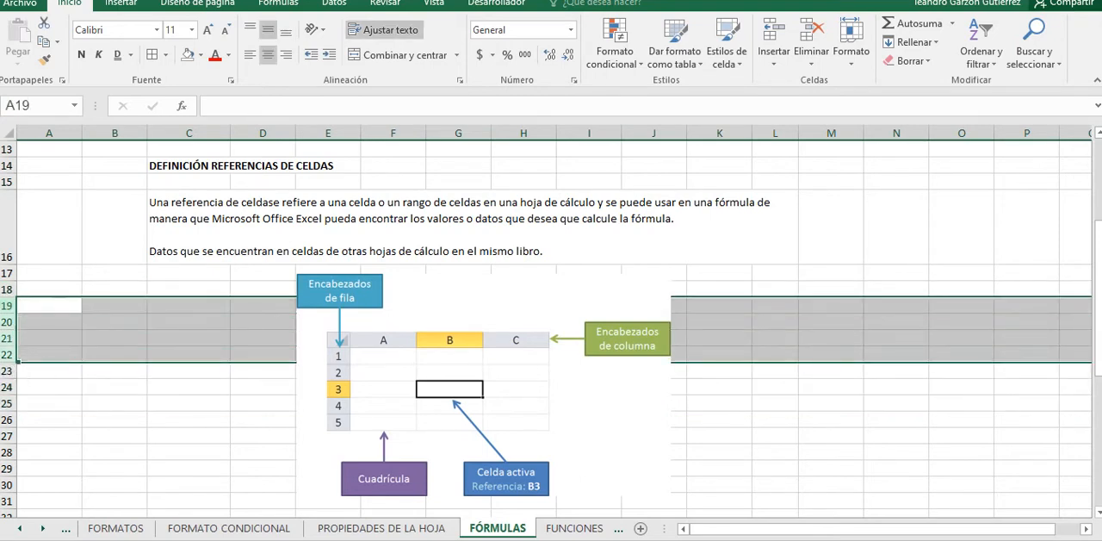
left_click(43, 338)
left_click_drag(115, 133, 328, 133)
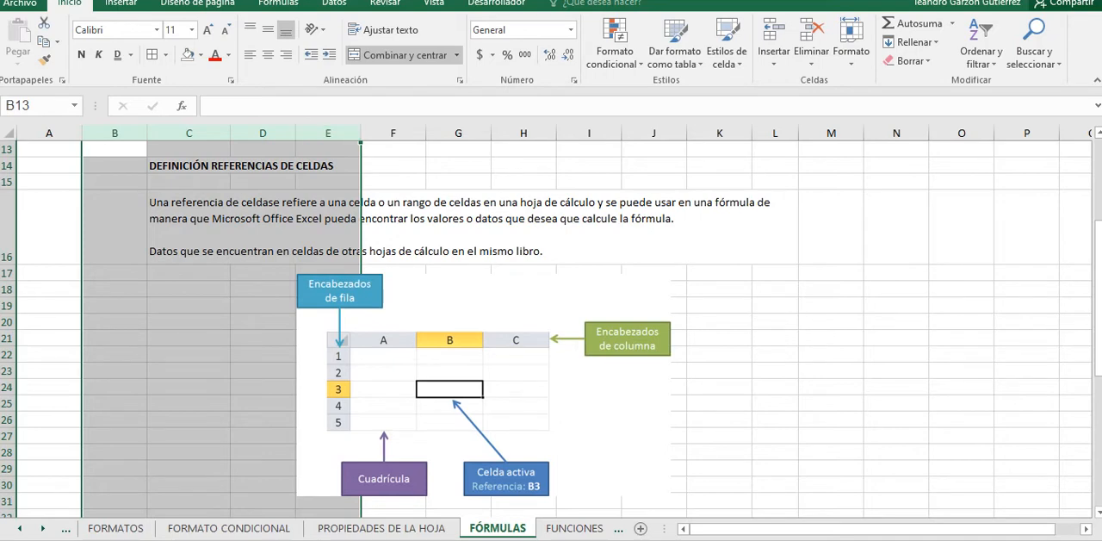
left_click(472, 227)
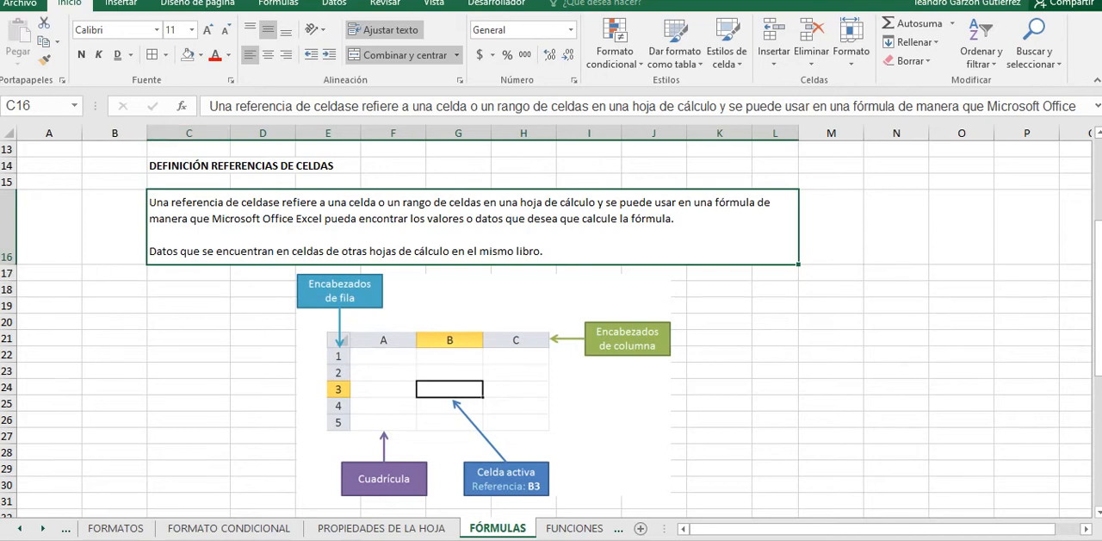
left_click(7, 289)
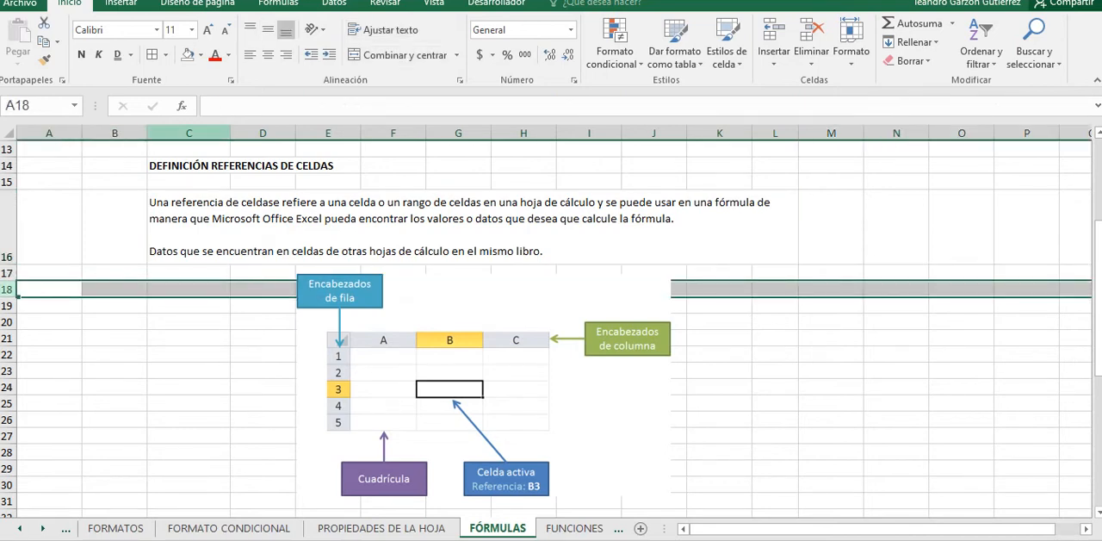
left_click(188, 133)
left_click(189, 306)
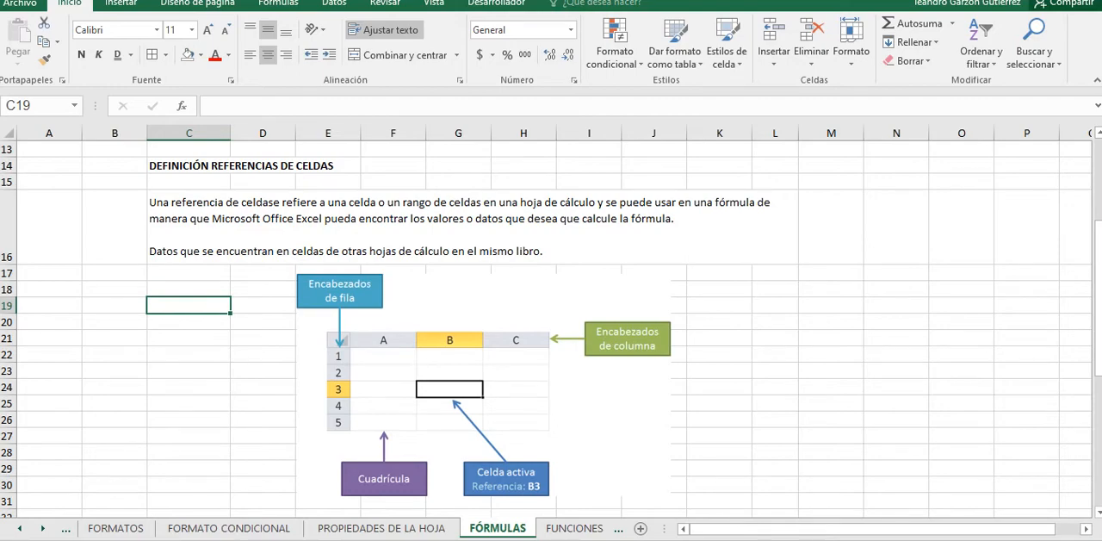
Step: Enter 3 in cell B37 and 2 in cell C37, beside the TIPOS DE REFERENCIA illustration
scroll(551, 327, "down", 5)
scroll(551, 327, "down", 1)
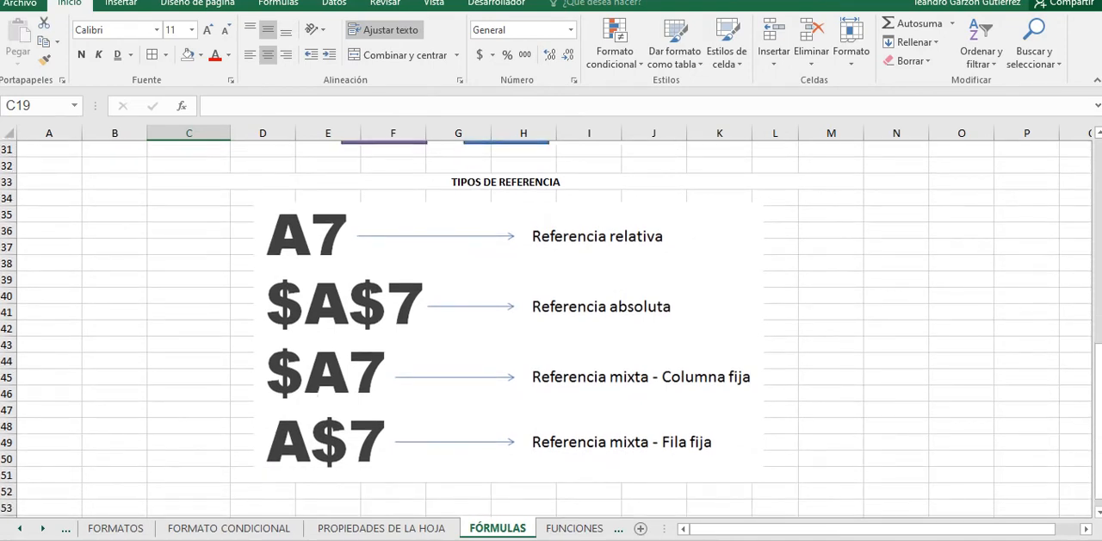
left_click(188, 248)
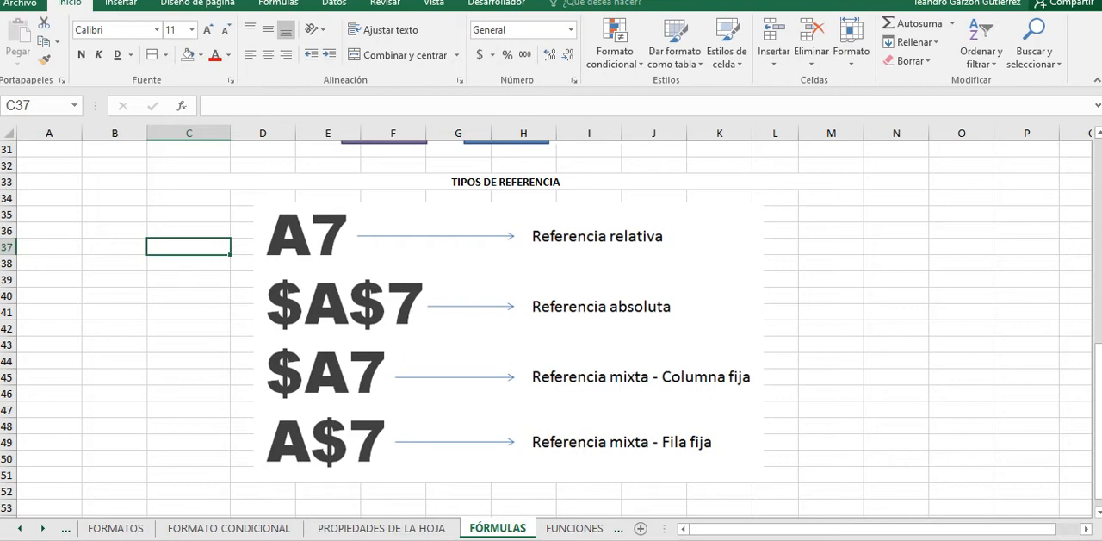
left_click(115, 231)
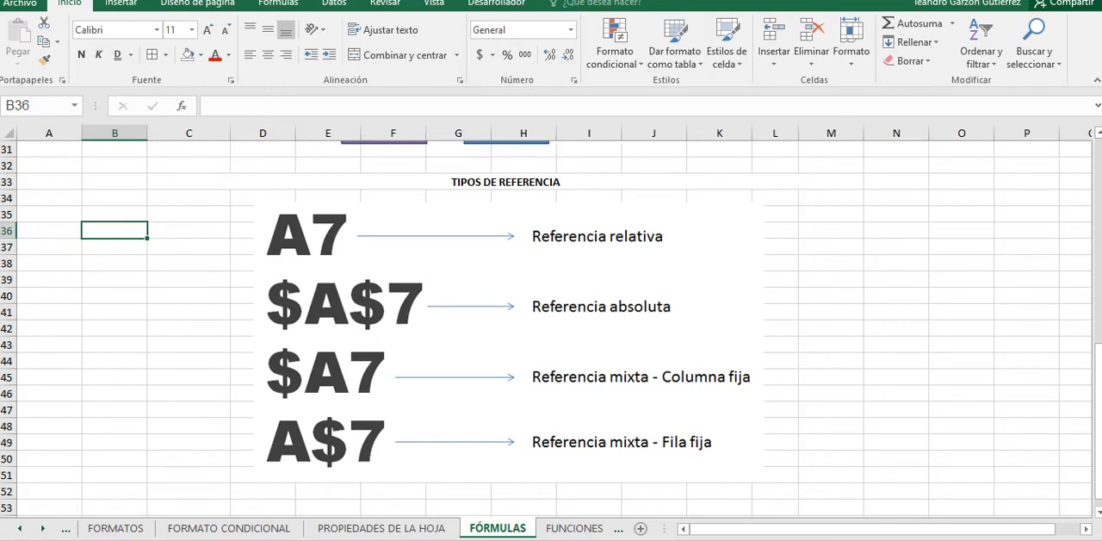
left_click(115, 247)
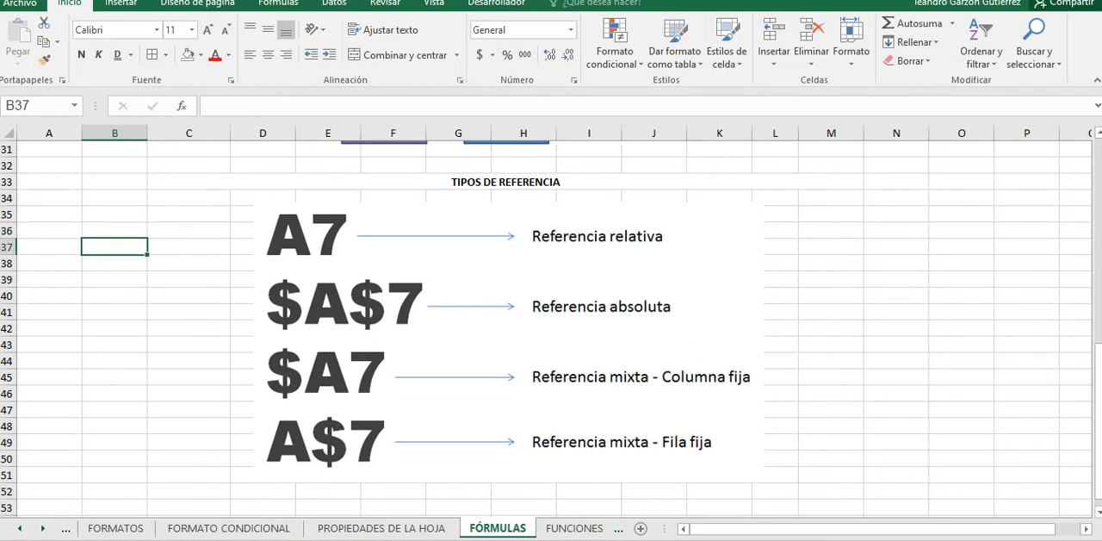
type("3")
key("Tab")
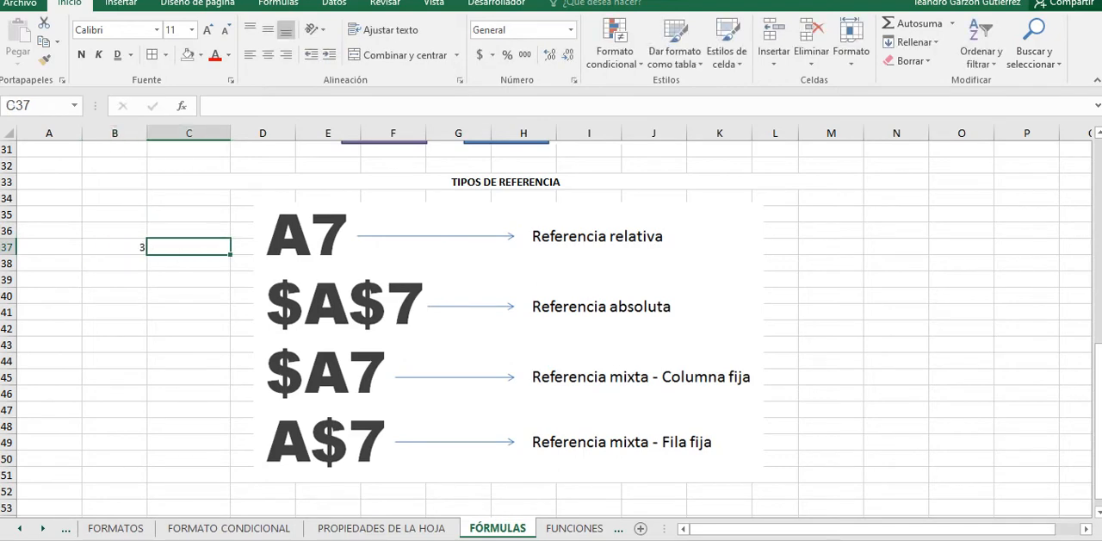
type("2")
key("Down")
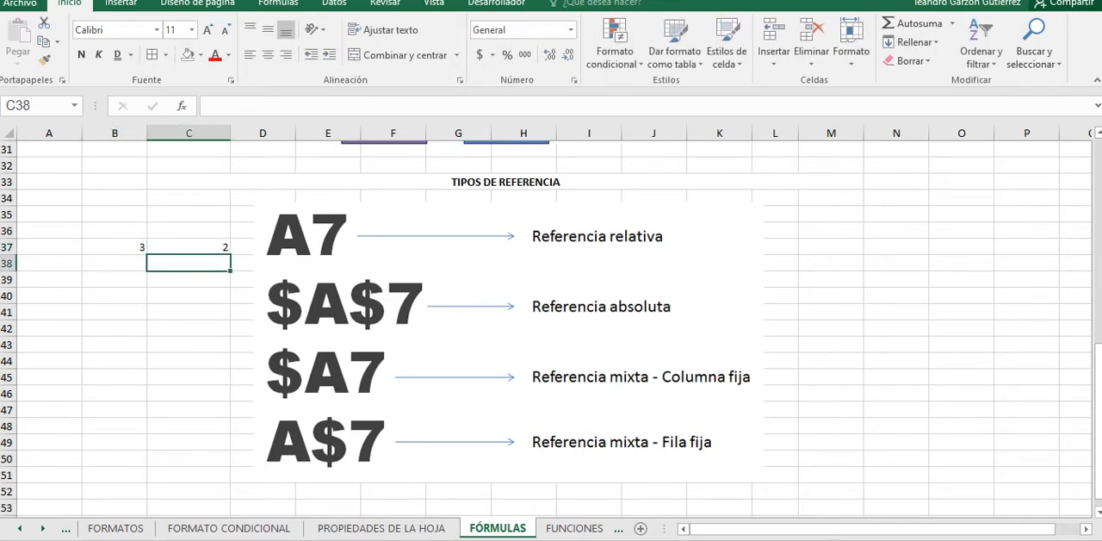
Step: Enter the formula =B37*C37 in cell B39 to multiply the two values
key("Left")
key("Down")
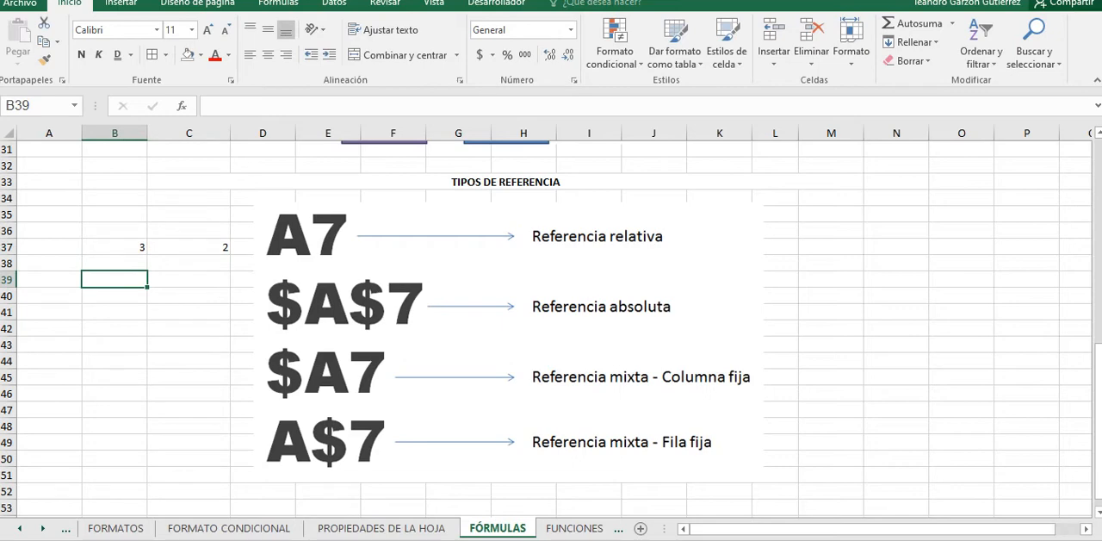
type("=")
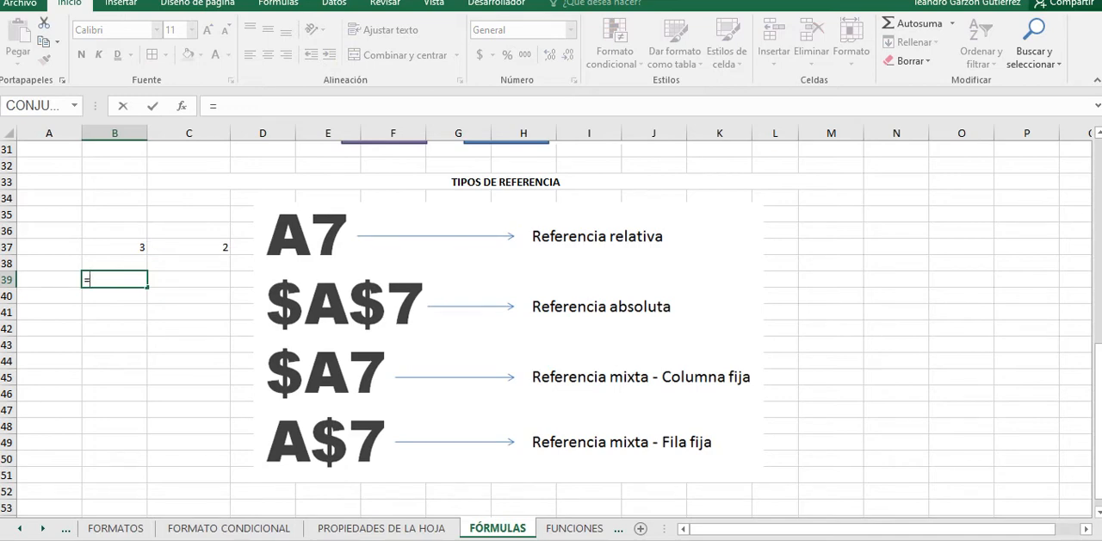
left_click(115, 247)
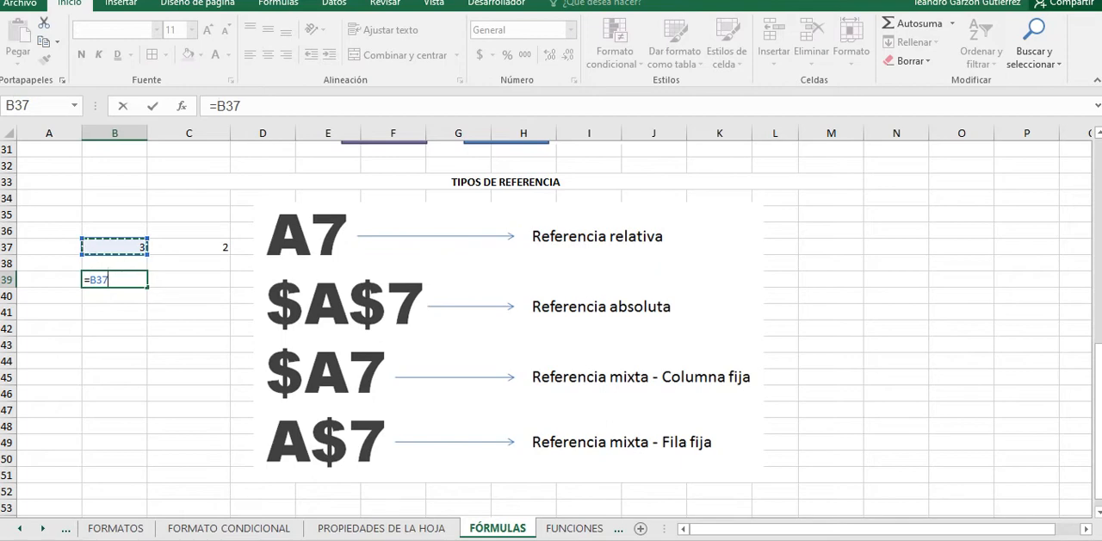
type("*")
left_click(189, 247)
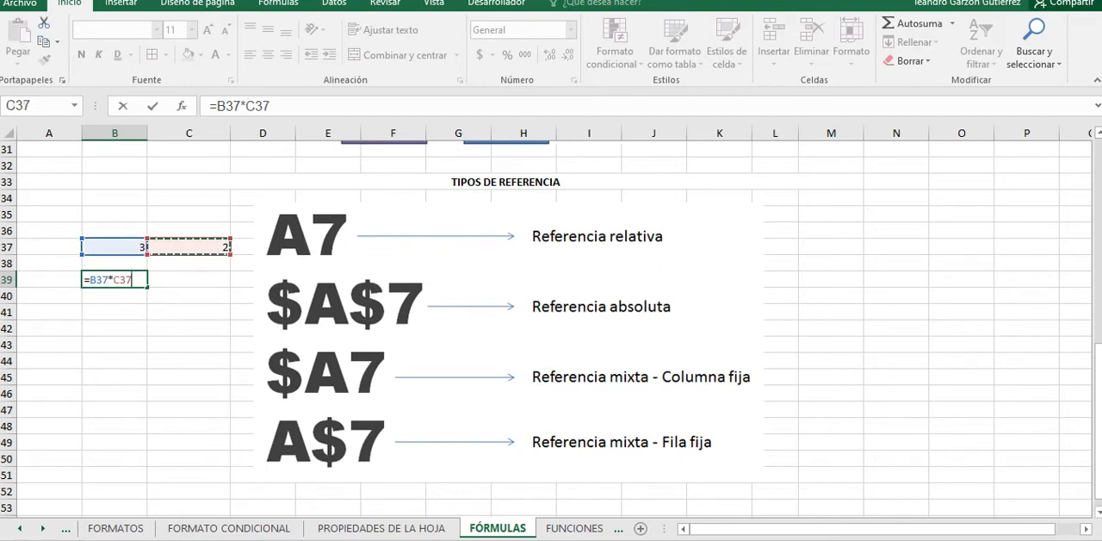
key("Return")
key("Up")
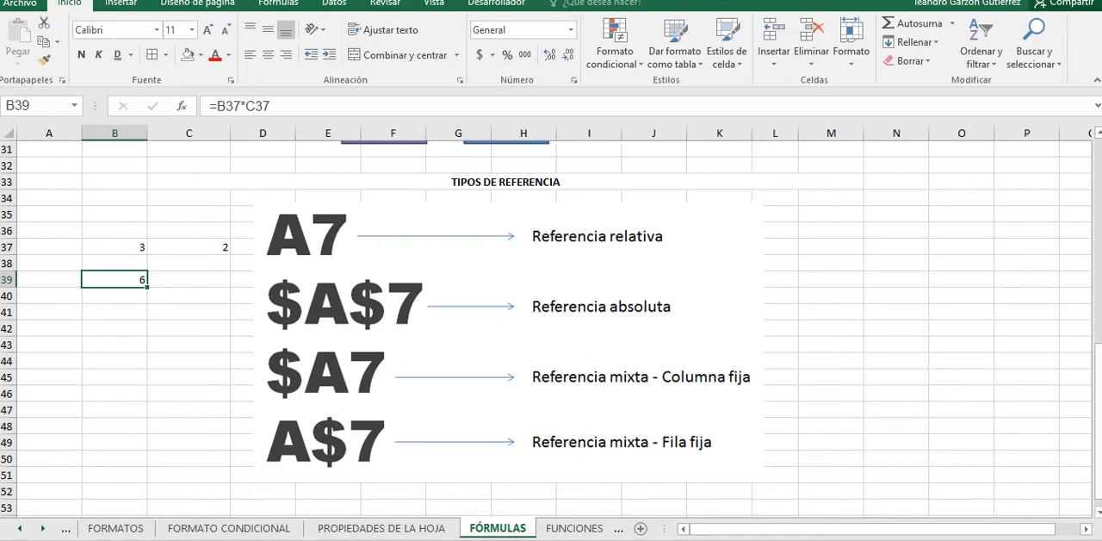
Step: Inspect source cells B37 and C37 and how the formula in B39 refers to them
left_click(115, 247)
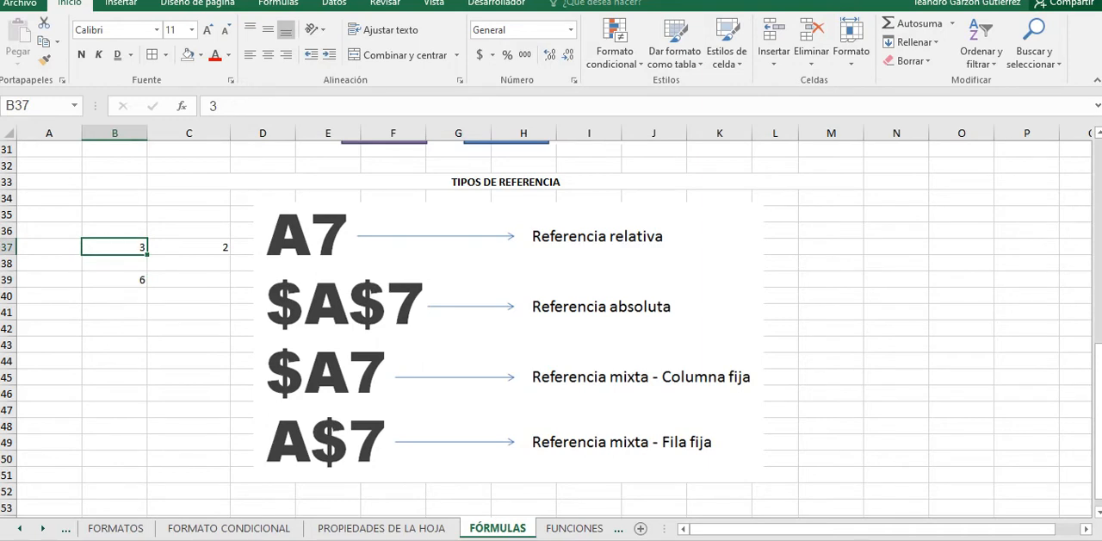
left_click(189, 247)
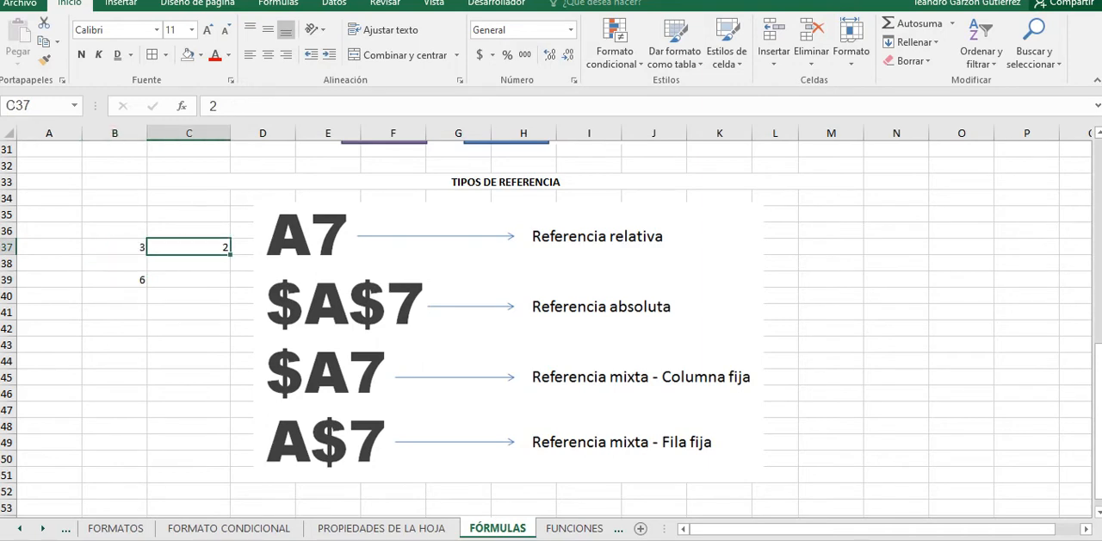
left_click(114, 280)
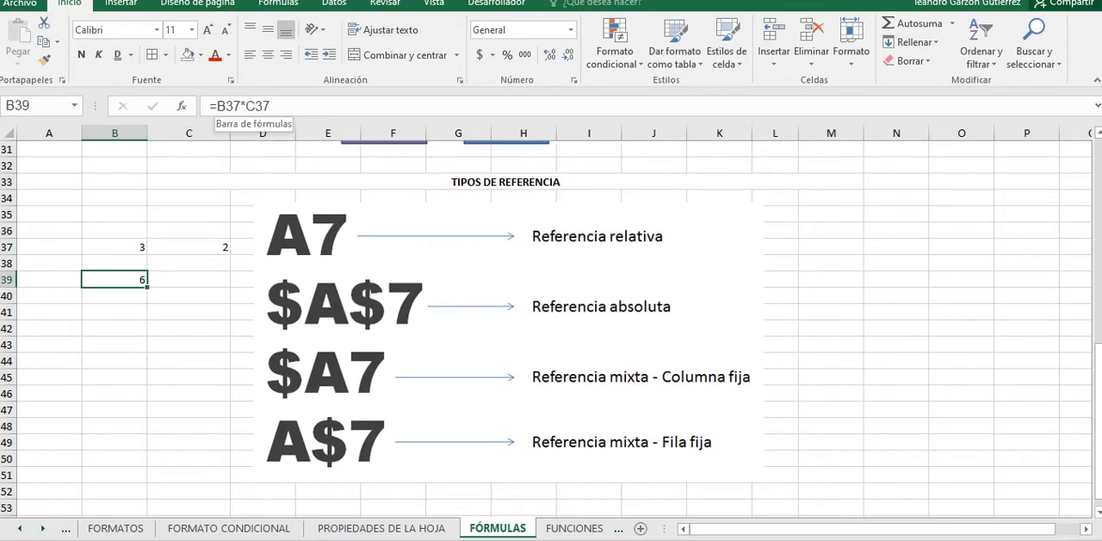
left_click(217, 105)
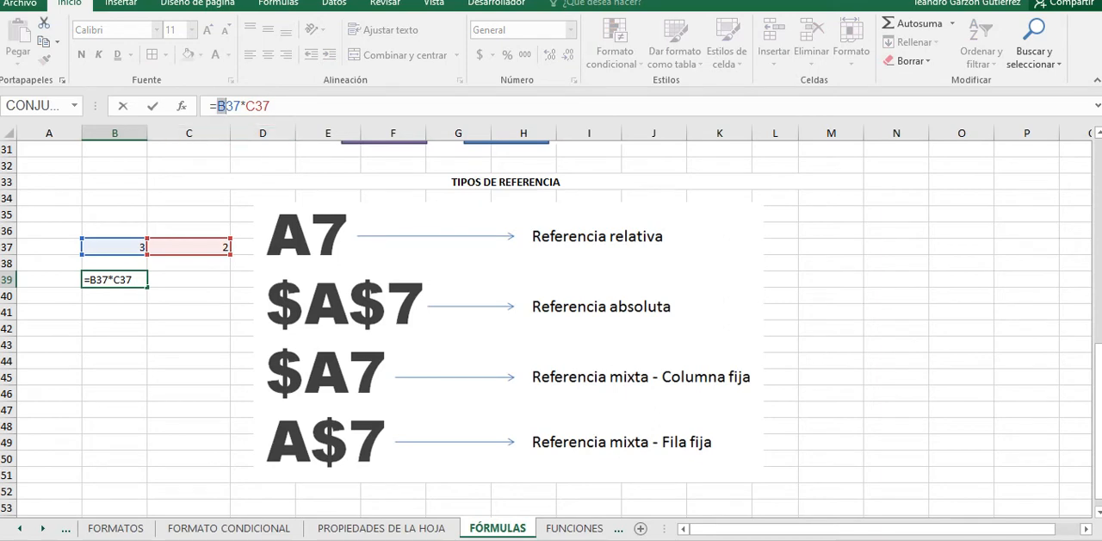
key("Return")
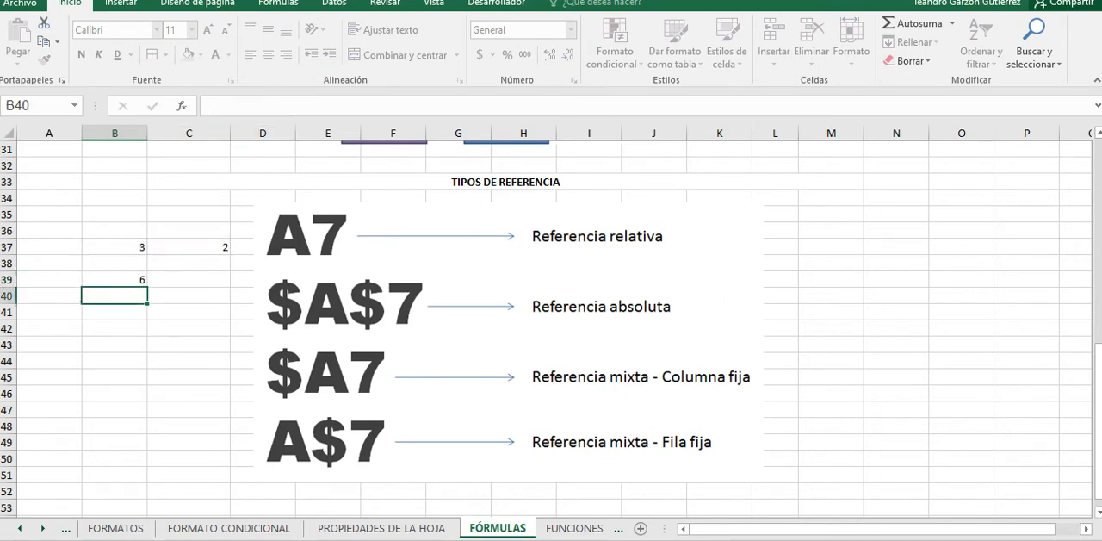
key("Up")
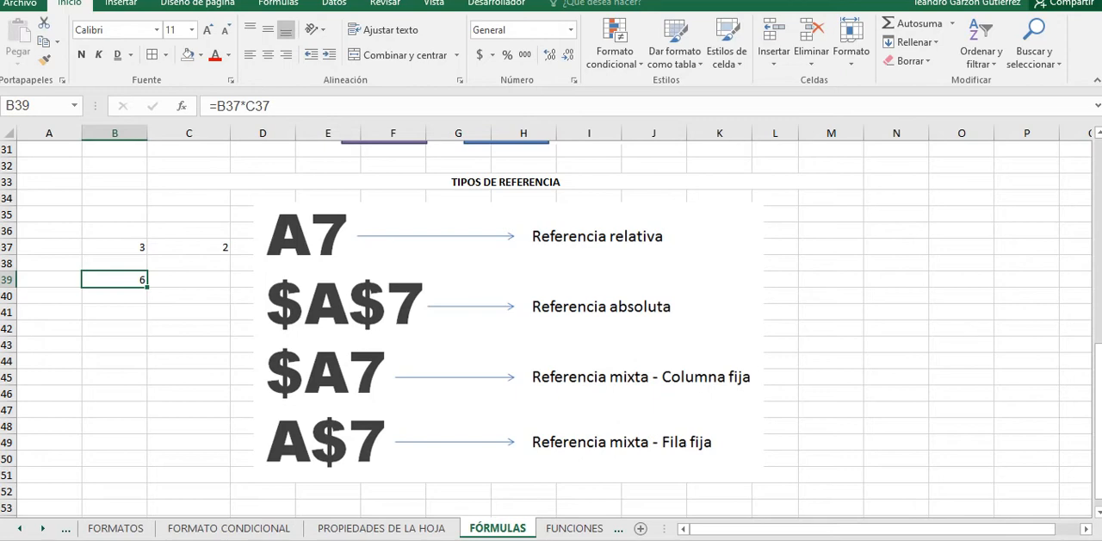
Step: Fill the B39 formula down into B40 and compare the relative references in the two cells
left_click_drag(147, 287, 142, 300)
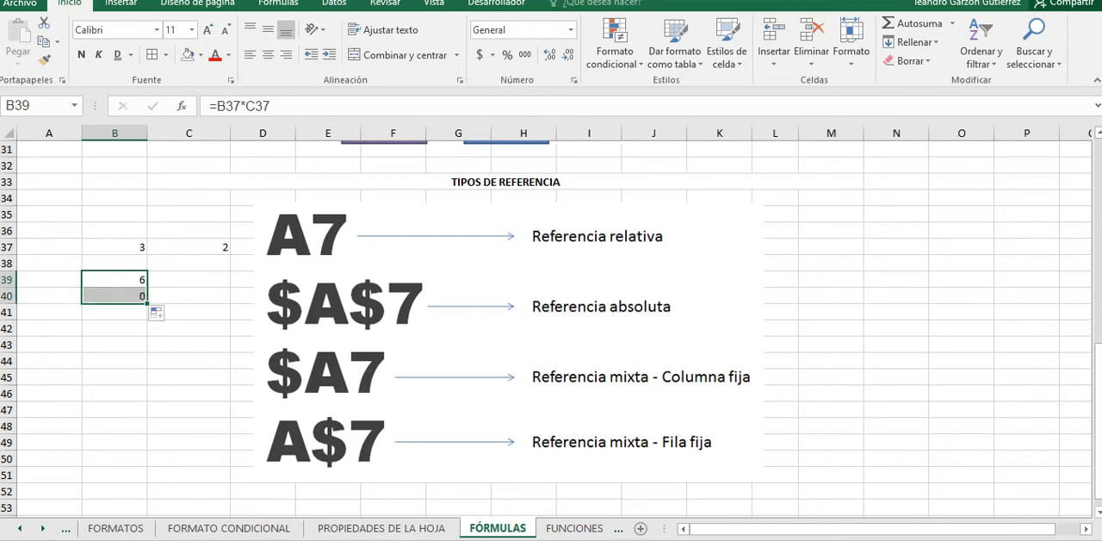
left_click(115, 295)
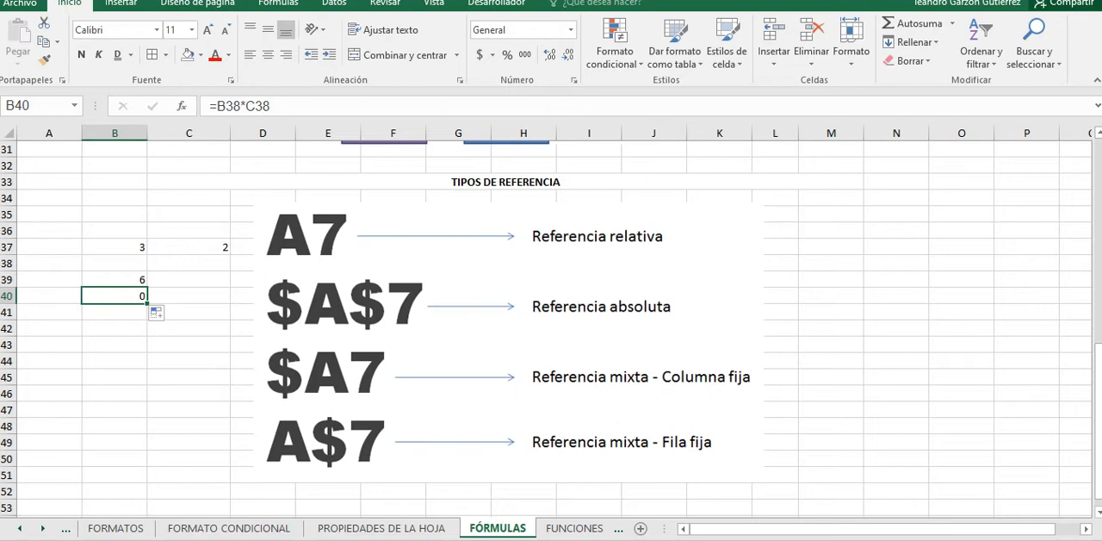
left_click(115, 247)
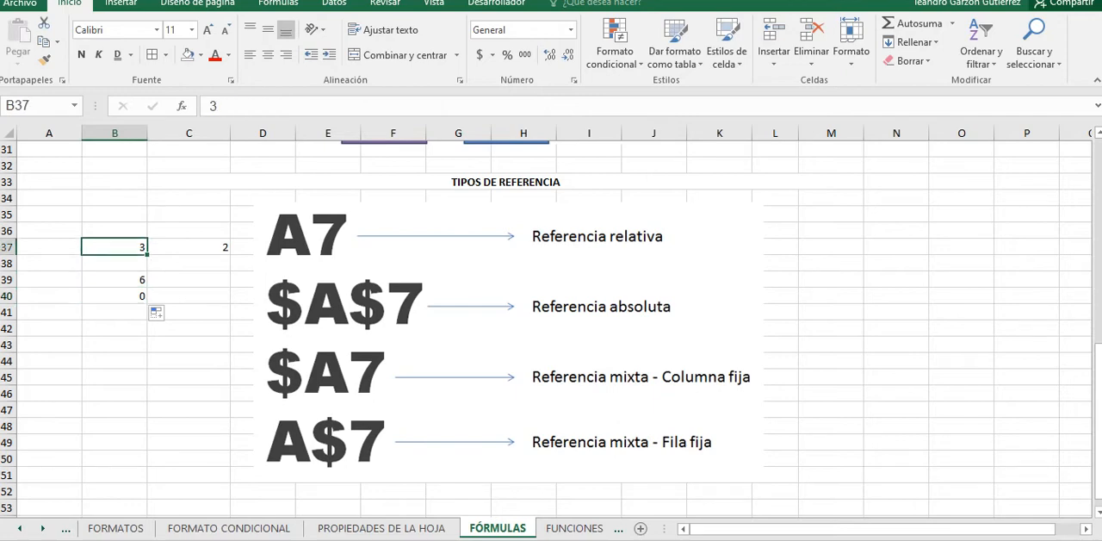
left_click(114, 264)
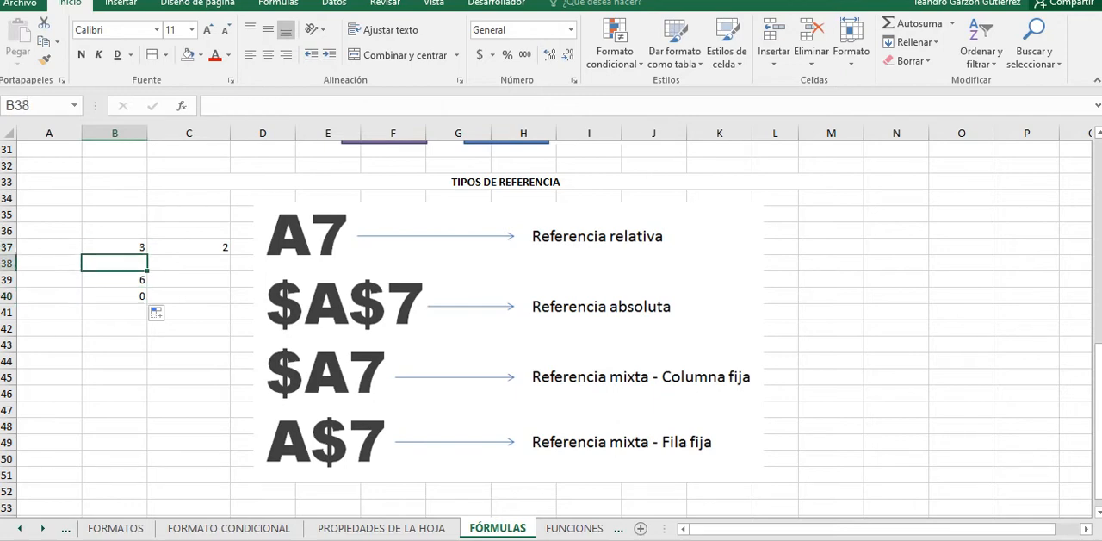
left_click(115, 296)
left_click(115, 279)
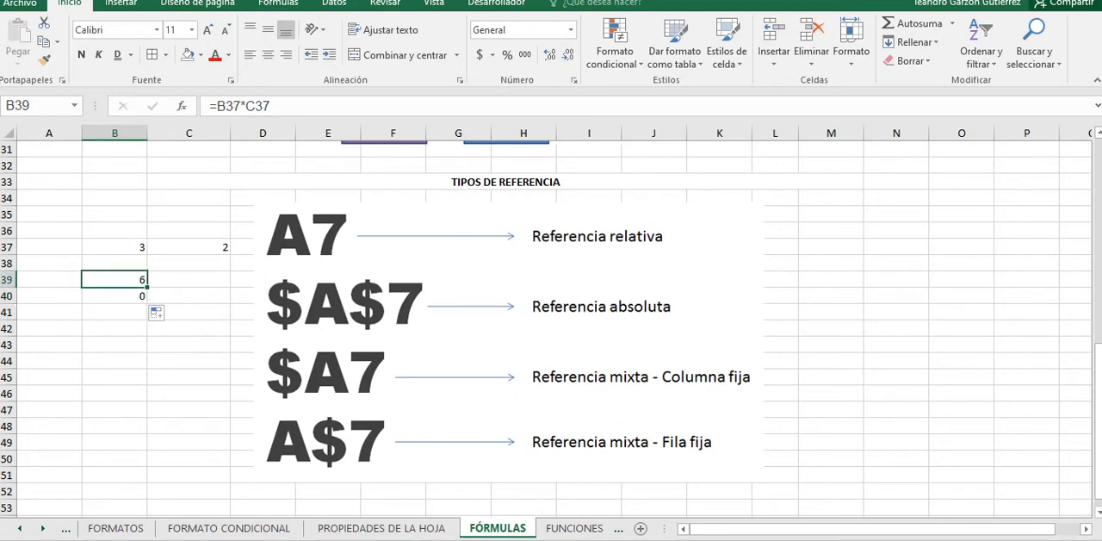
left_click(115, 296)
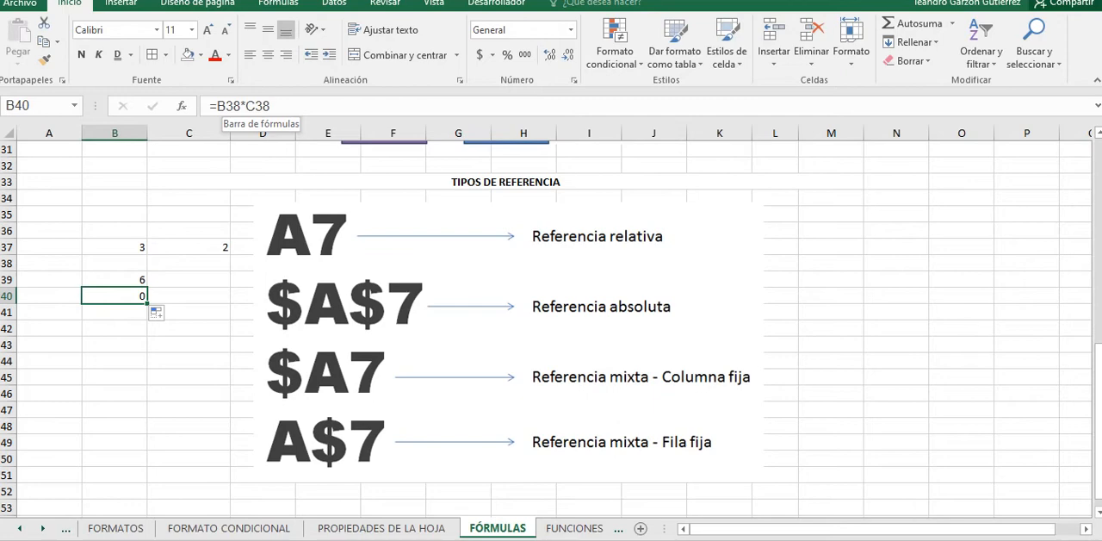
Step: Fill the B39 formula across into C39 and compare its references with the original
left_click(115, 280)
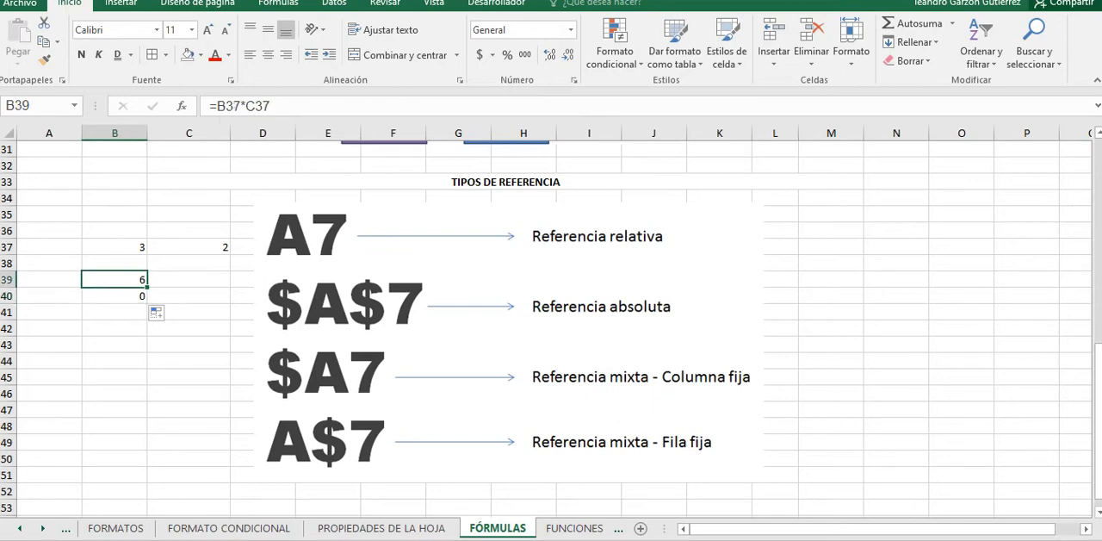
left_click_drag(147, 285, 225, 285)
left_click(189, 279)
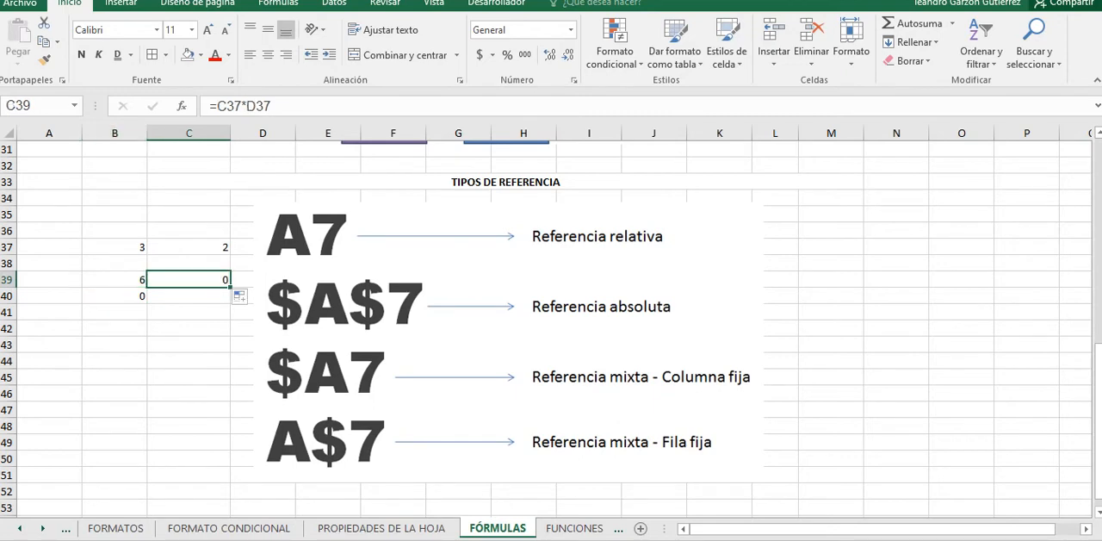
left_click(115, 280)
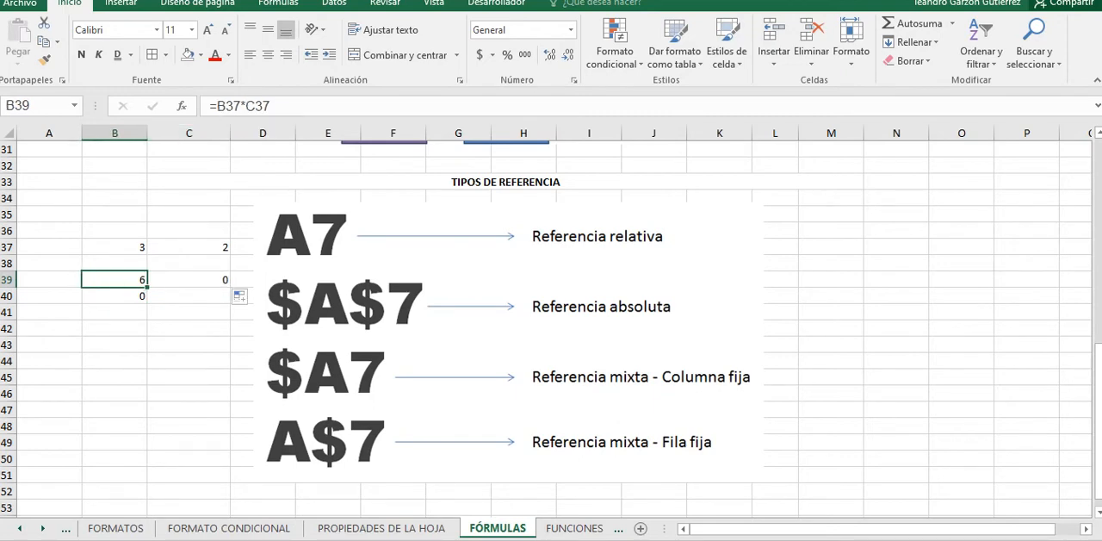
Step: Review the formulas in C39 and B39, and fill the B39 formula down through B42
key("Right")
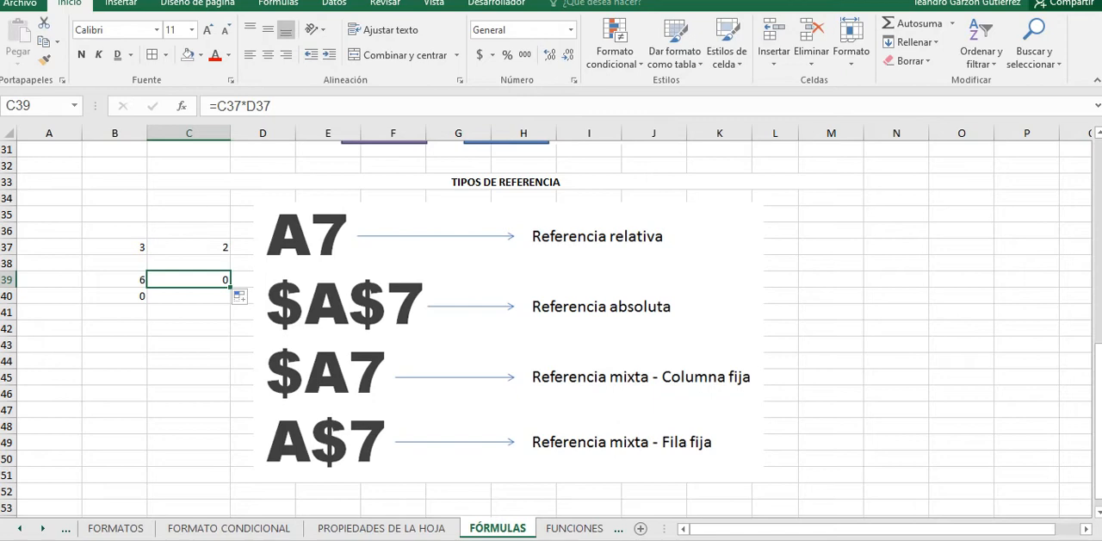
left_click_drag(114, 279, 115, 296)
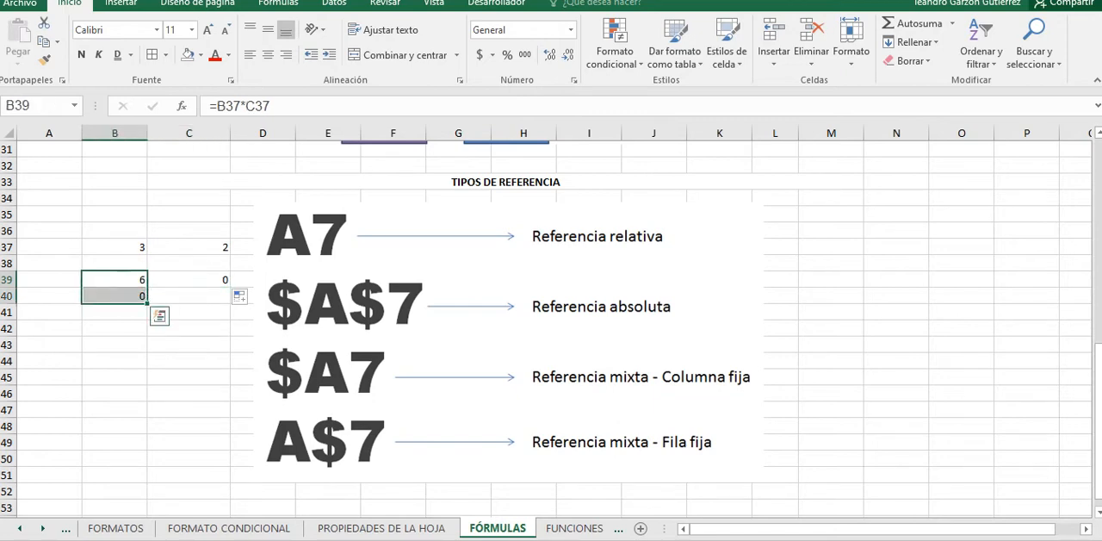
left_click(114, 280)
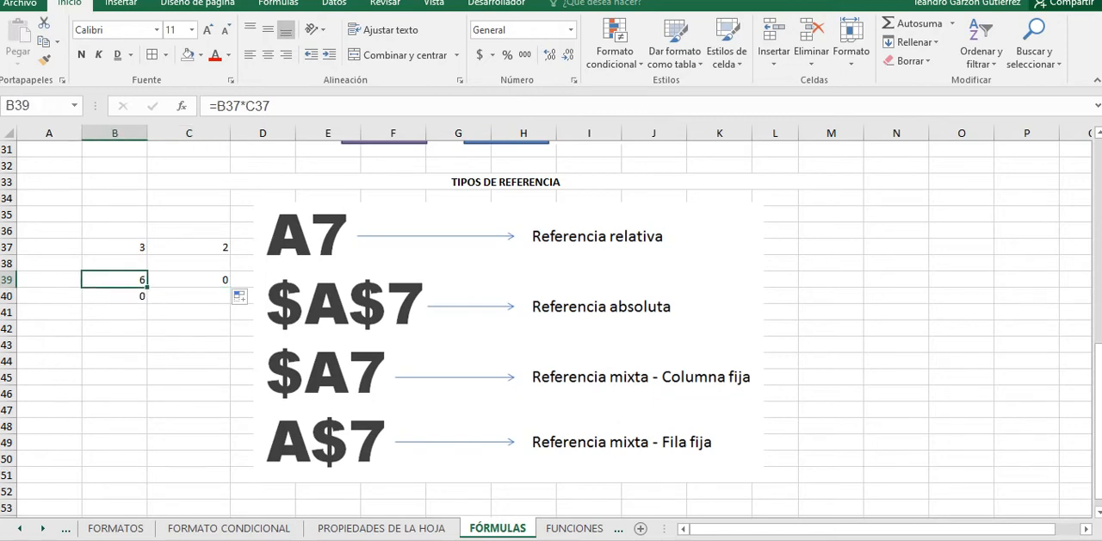
left_click_drag(148, 287, 148, 336)
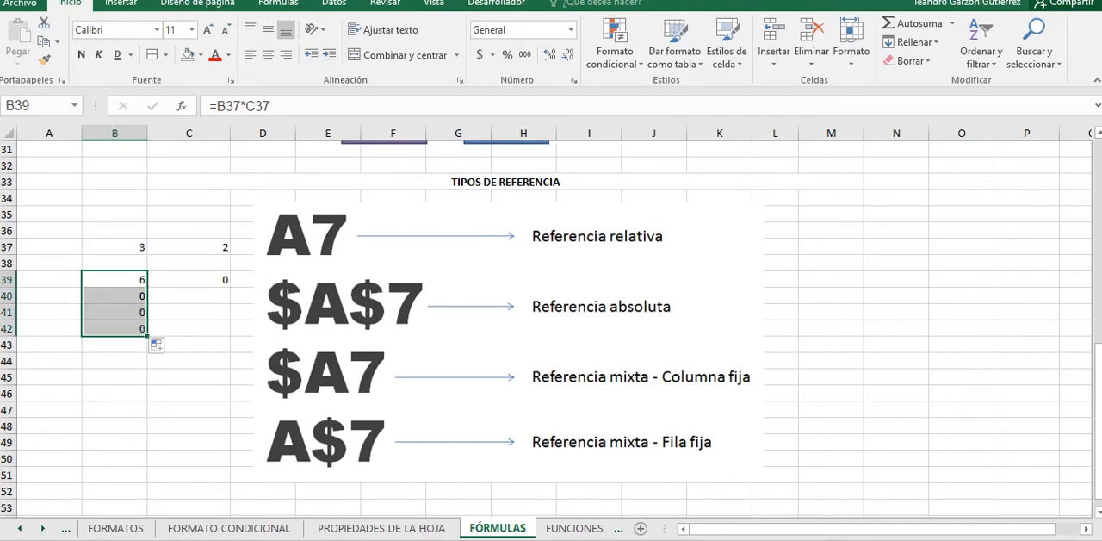
key("Delete")
left_click(115, 280)
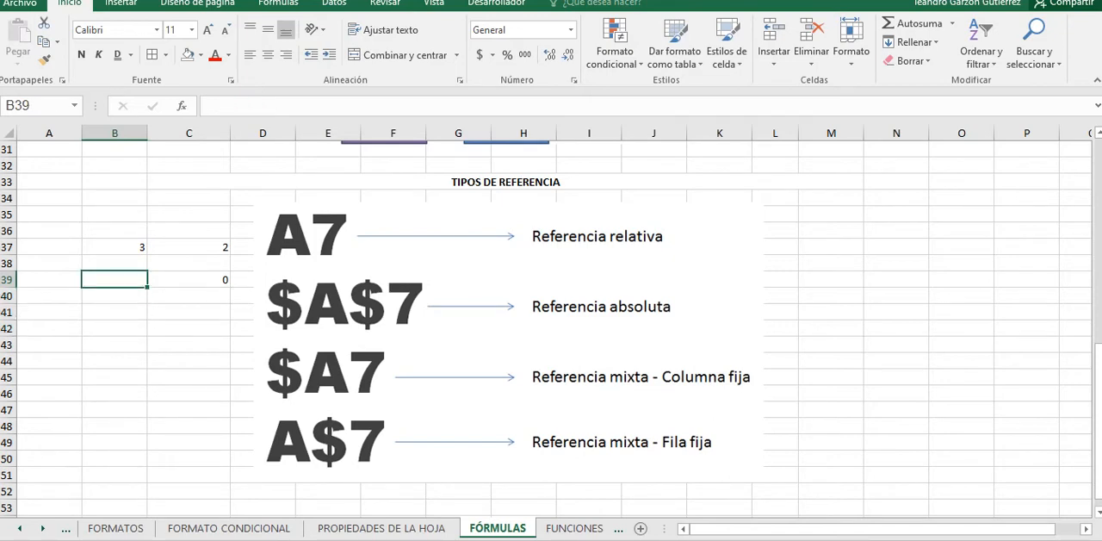
key("ctrl+z")
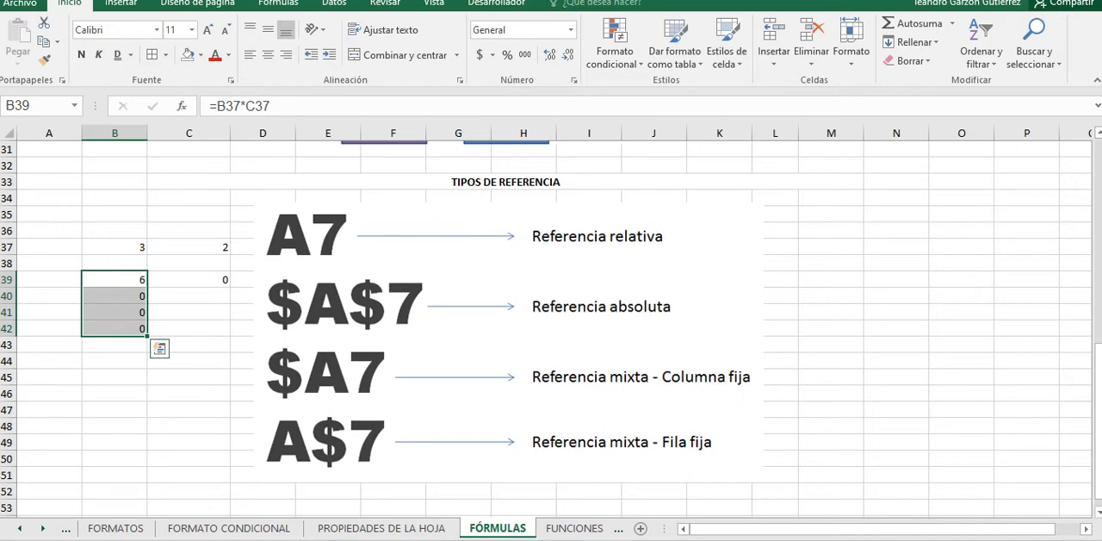
left_click_drag(115, 296, 114, 329)
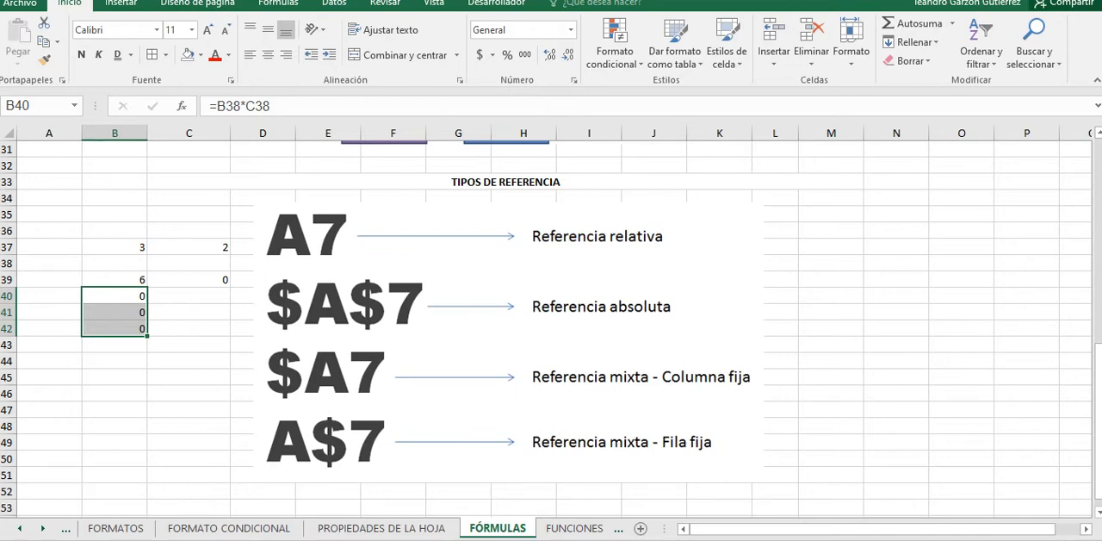
Step: Clear the multiplication formulas from cells B39 through B42
left_click(114, 280)
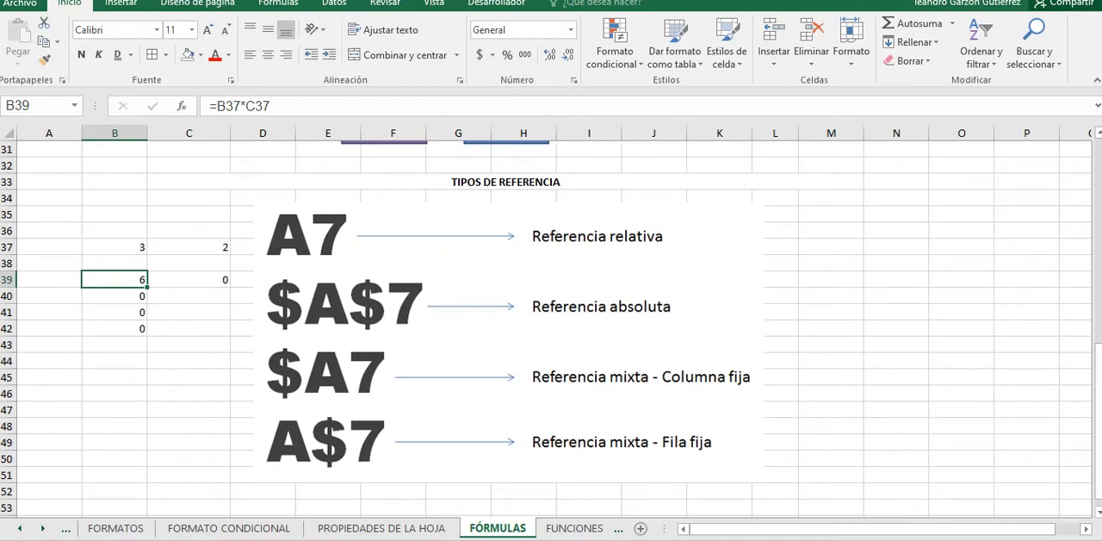
key("BackSpace")
key("Return")
key("Return")
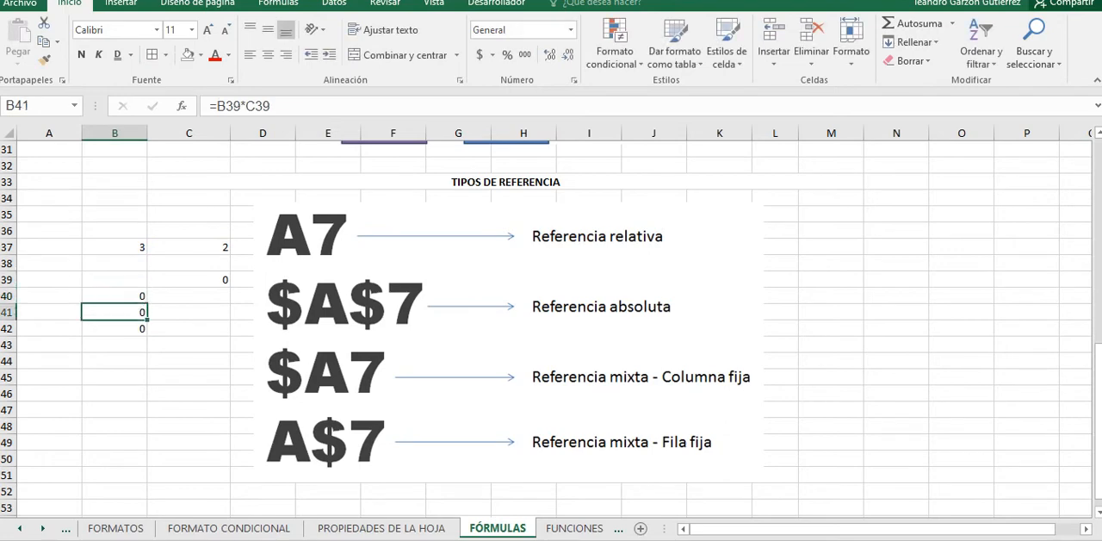
key("BackSpace")
key("Up")
key("BackSpace")
key("Down")
key("Down")
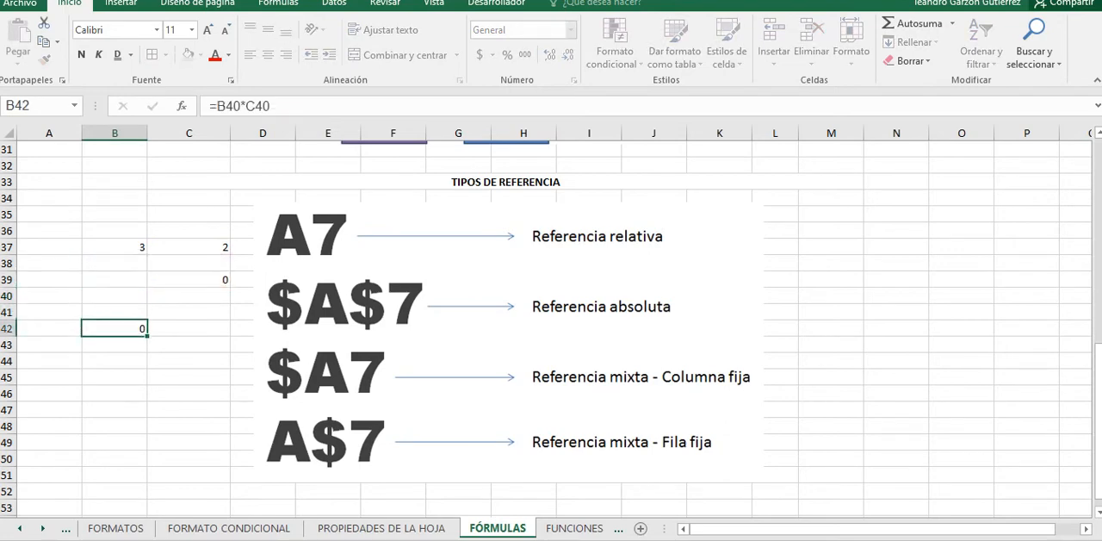
key("BackSpace")
key("Up")
key("Up")
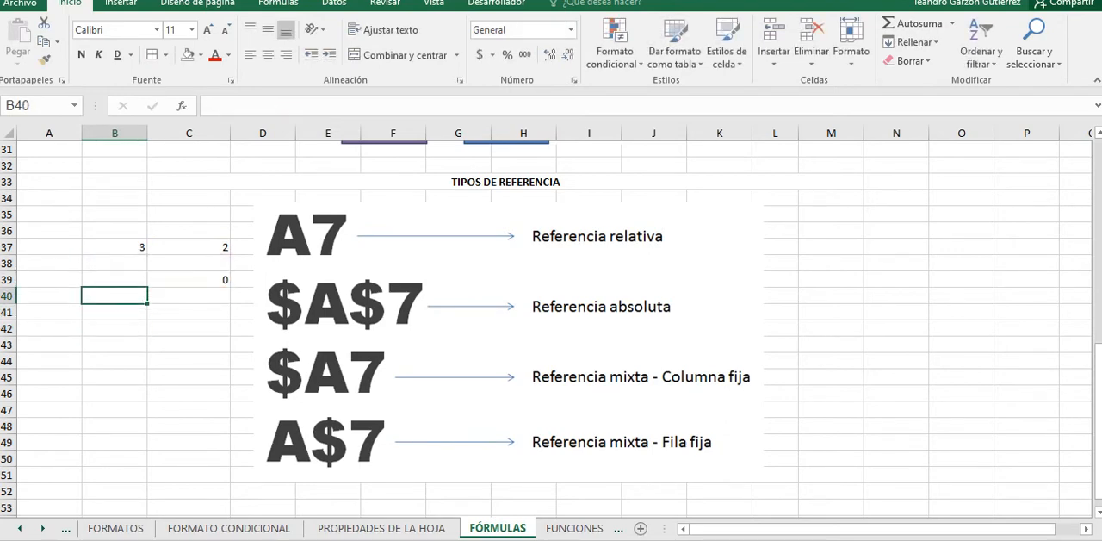
Step: Enter the formula =B37 in cell B40 as a relative reference to the first value
type("=")
key("Up")
key("Up")
key("Up")
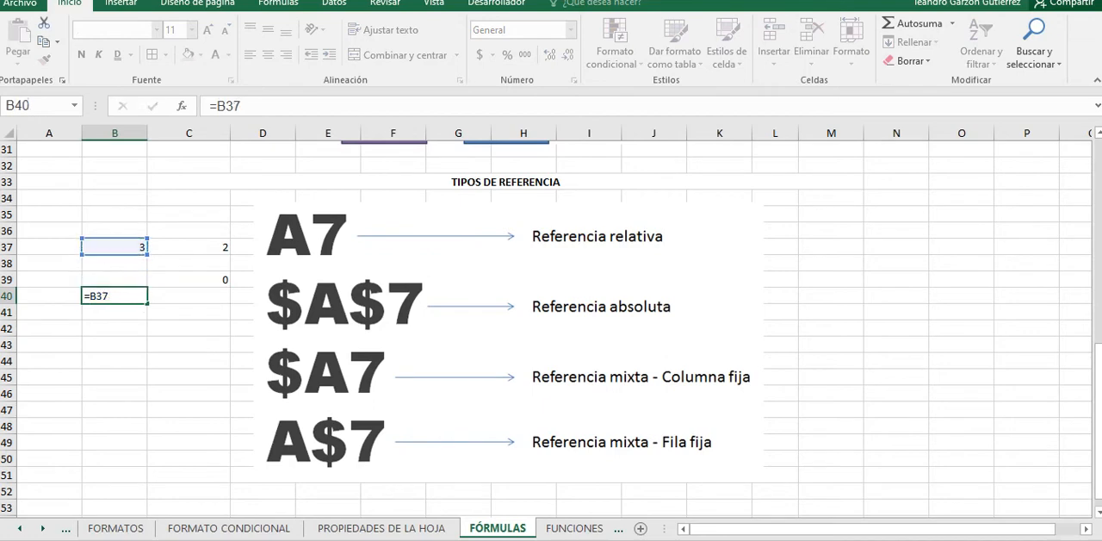
key("Return")
key("Up")
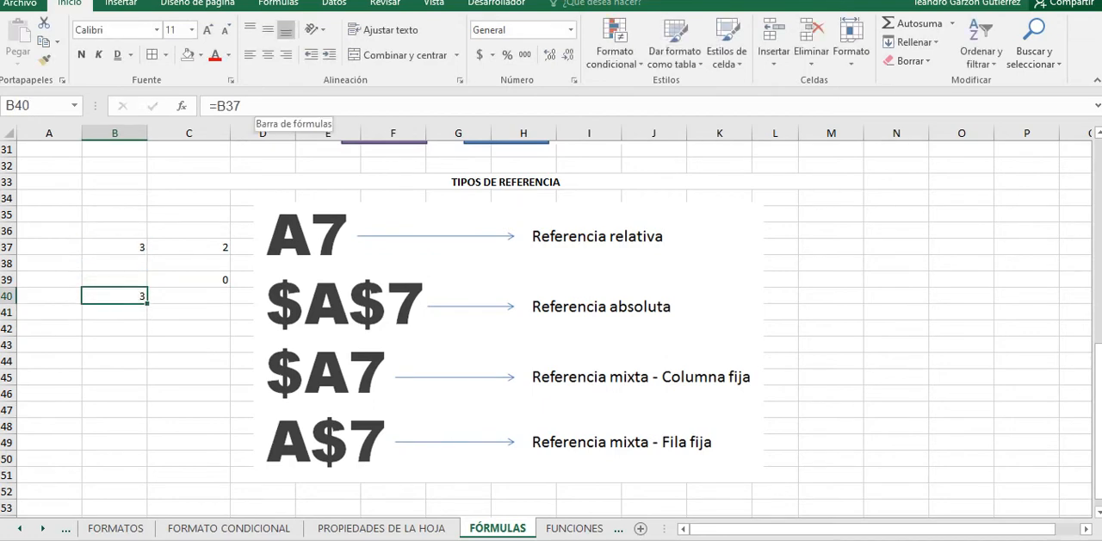
Step: Edit the B40 formula and convert its reference to the absolute form =$B$37 using the on-screen keyboard
left_click(217, 105)
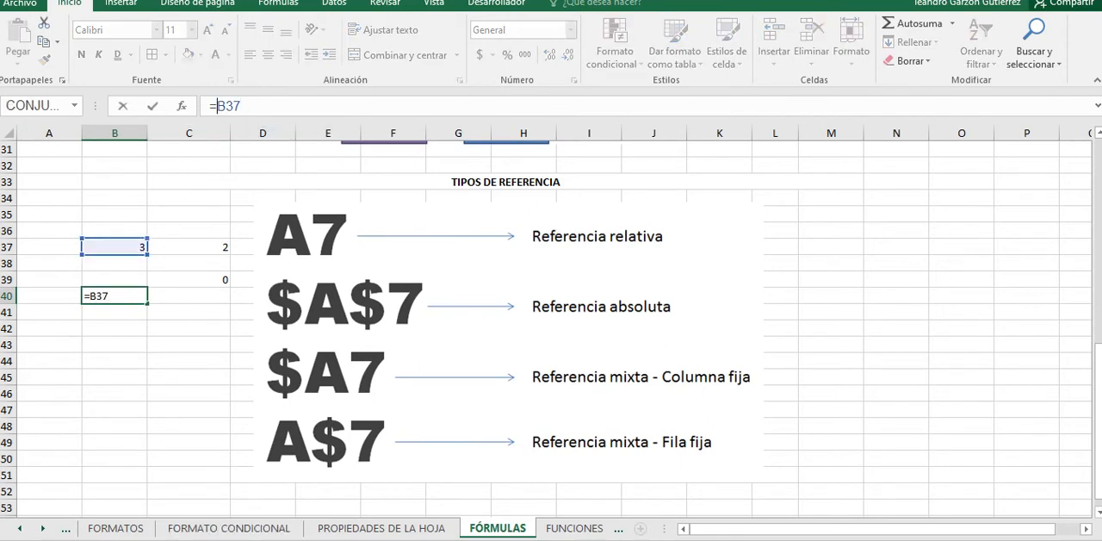
left_click(103, 296)
key("ctrl+super+o")
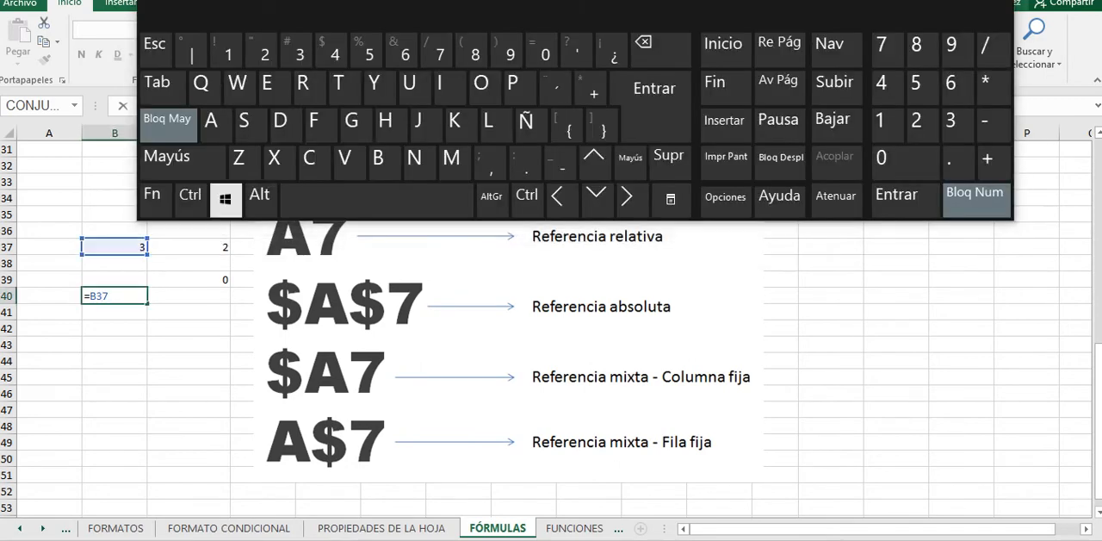
left_click(152, 195)
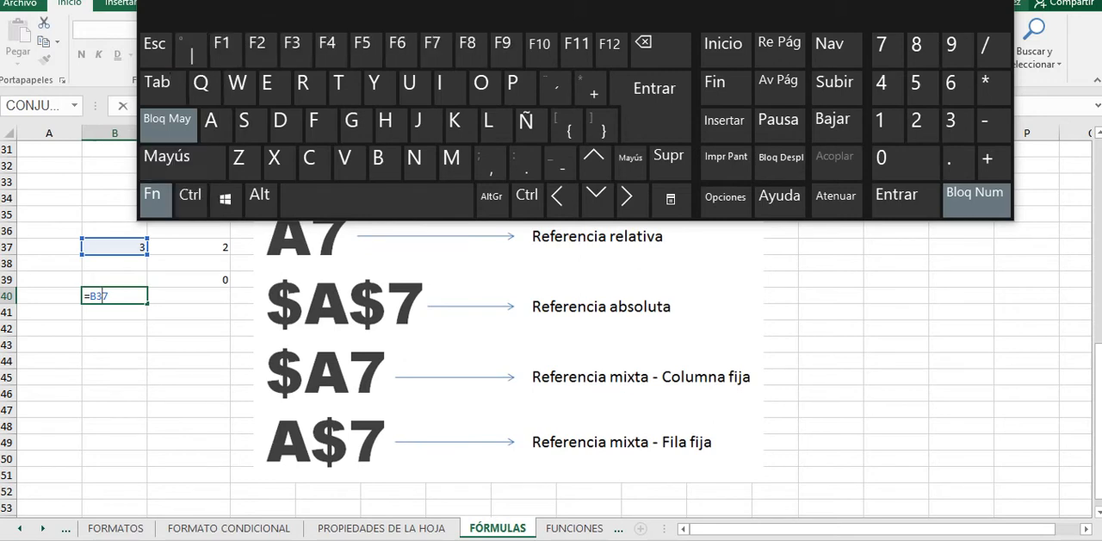
left_click(152, 194)
left_click(151, 194)
left_click(332, 50)
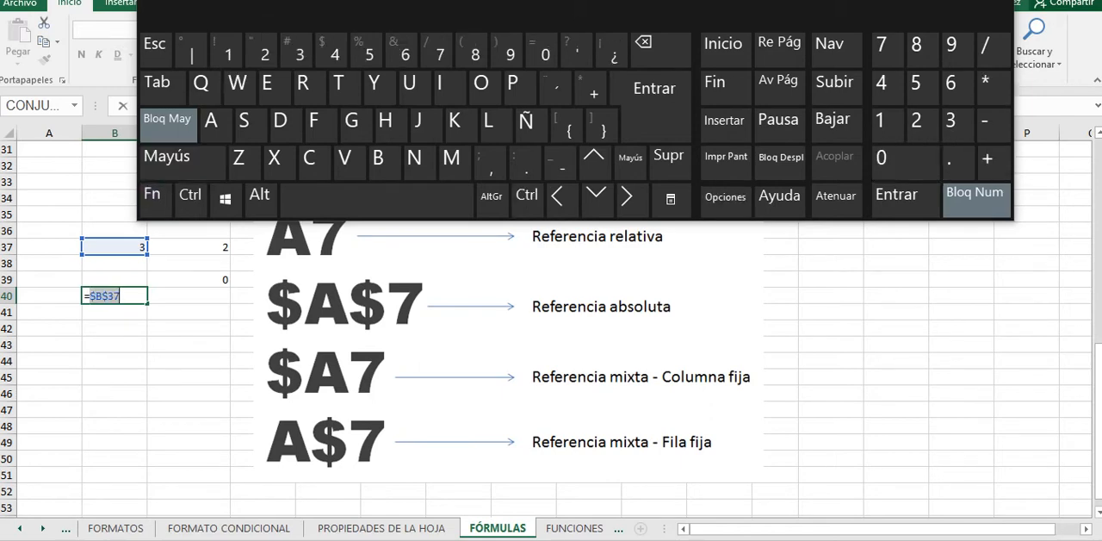
Step: Reopen the on-screen keyboard, placed clear of the formula bar and with Caps Lock off
left_click(994, 3)
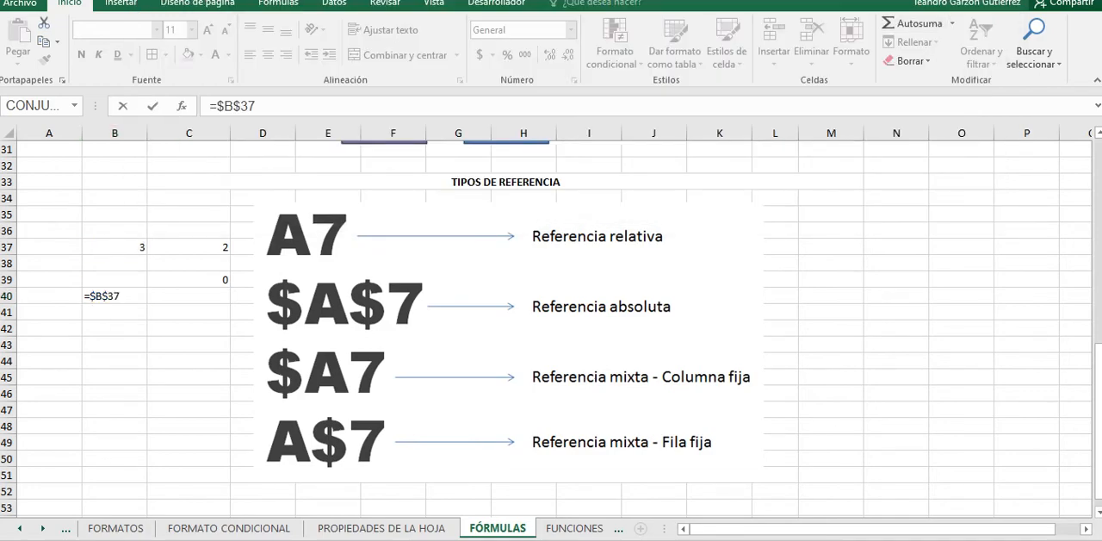
key("super")
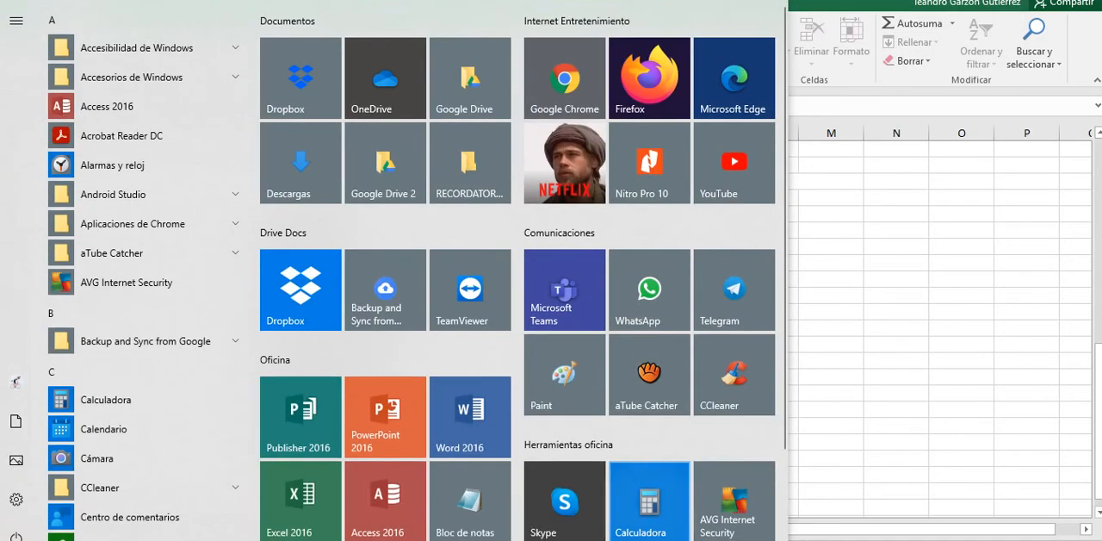
scroll(733, 459, "down", 2)
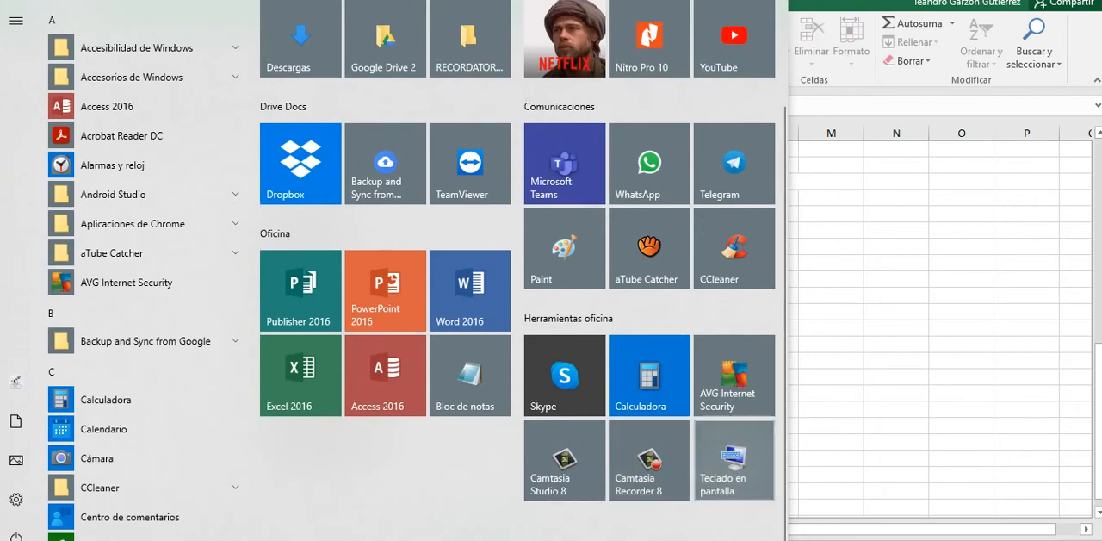
left_click(734, 459)
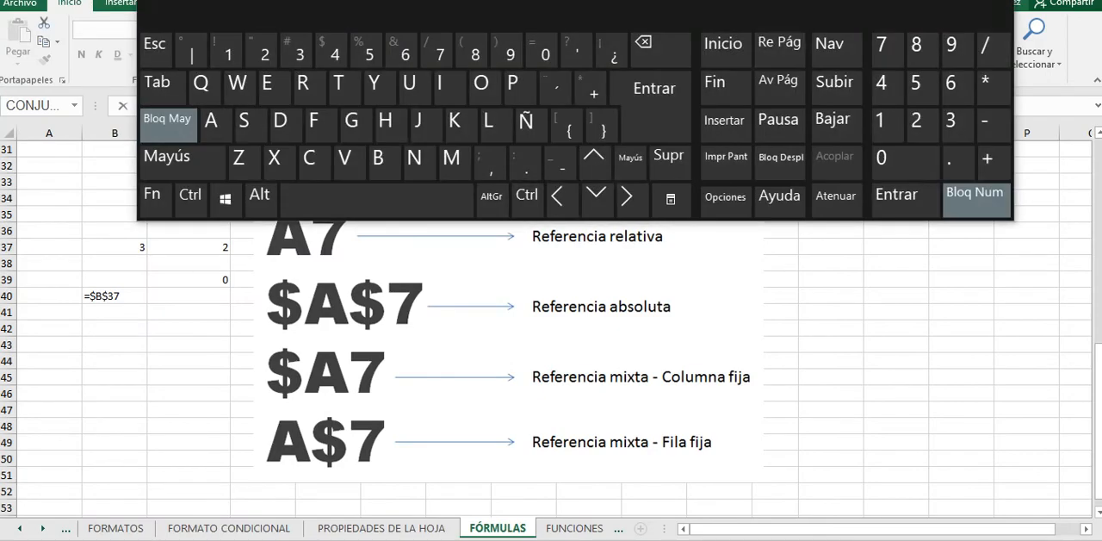
left_click_drag(331, 12, 455, 14)
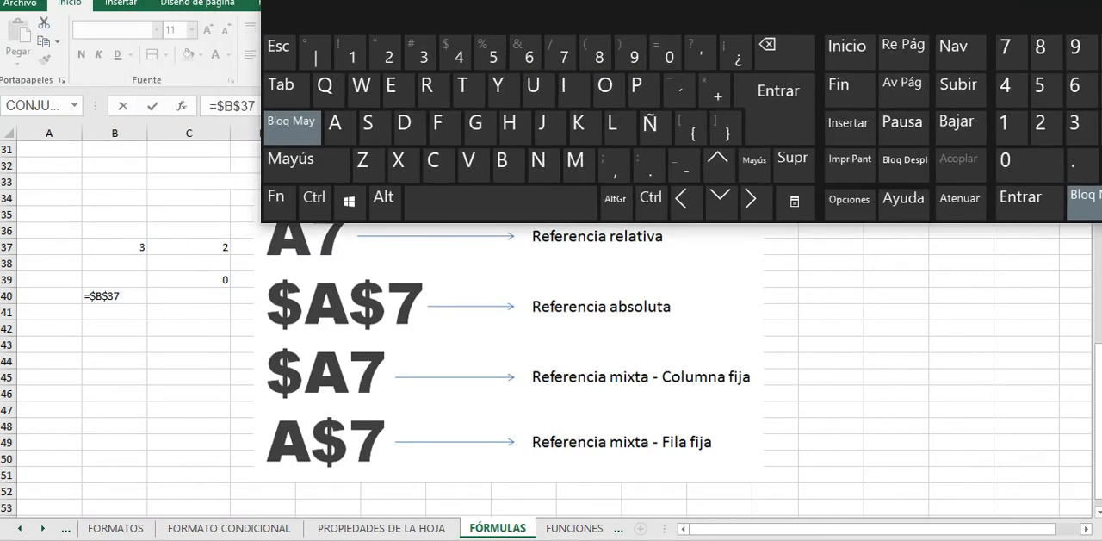
left_click(291, 128)
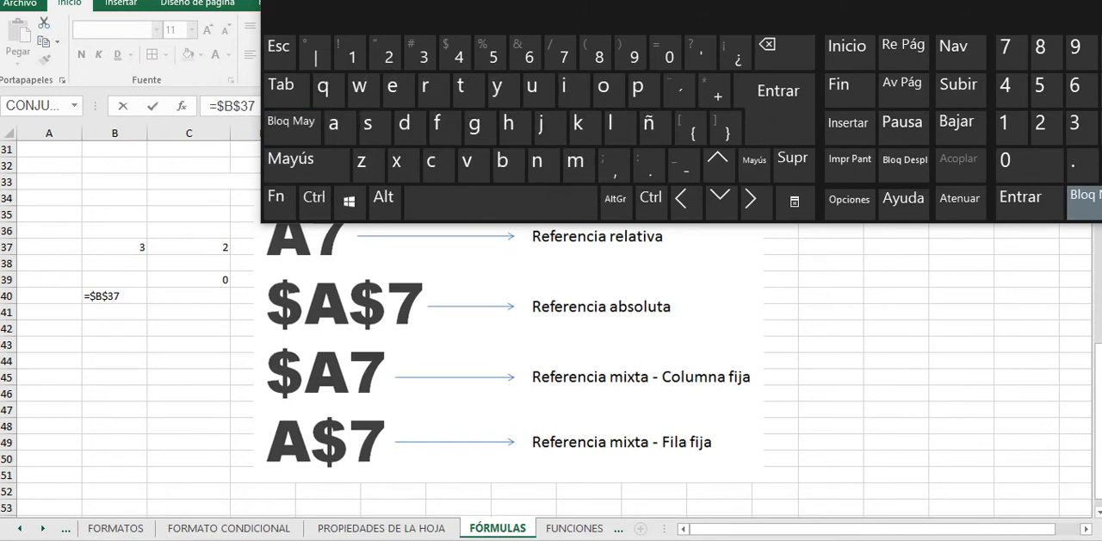
Step: Commit the formula =$B$37 in B40 and enlarge the cell's font size to 36
left_click(105, 296)
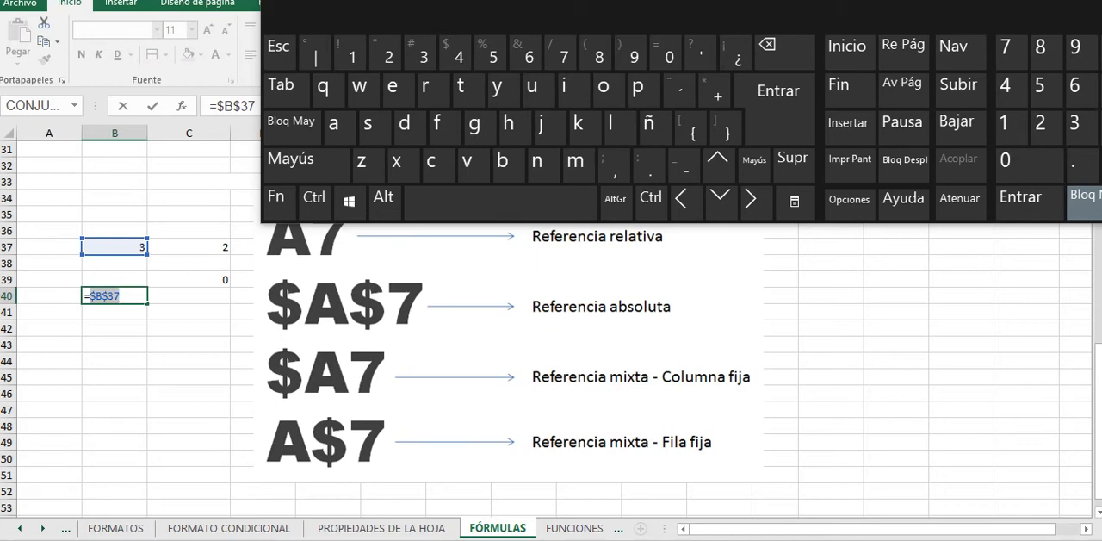
left_click(107, 296)
double_click(108, 296)
key("shift+Left")
key("ctrl+Return")
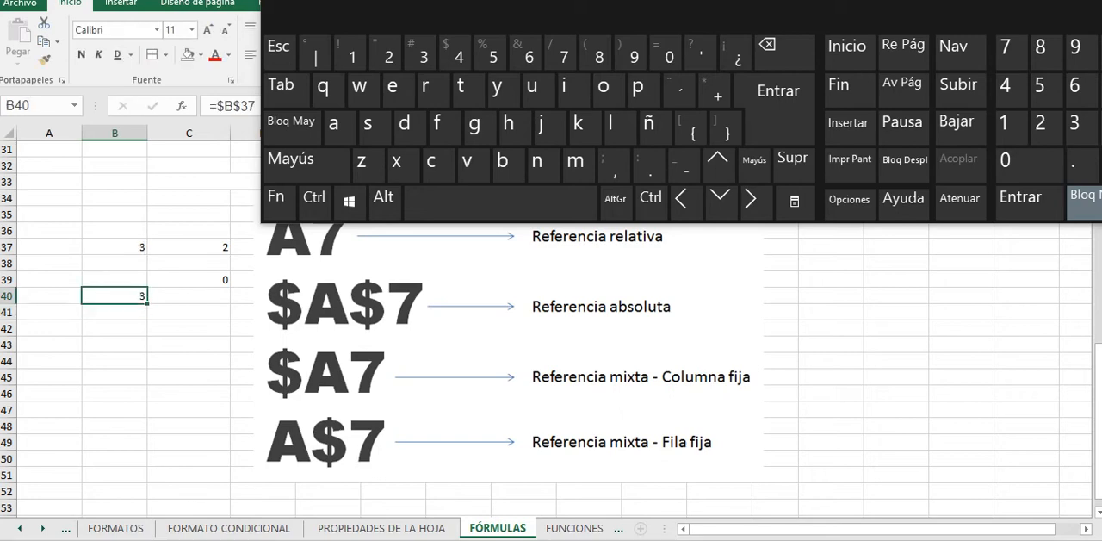
left_click(207, 30)
left_click(208, 31)
left_click(208, 31)
left_click(208, 31)
left_click(207, 30)
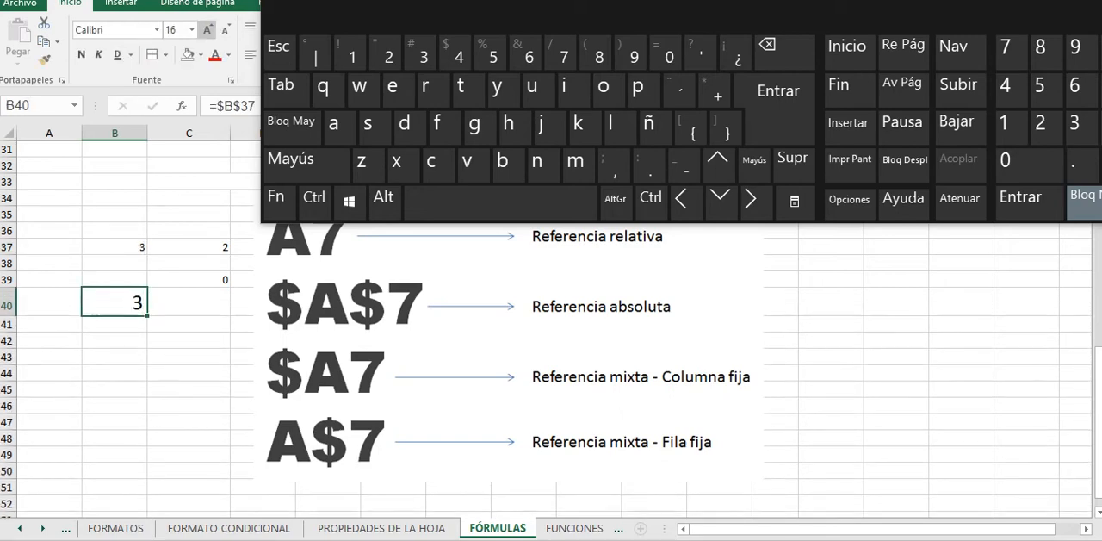
left_click(207, 30)
double_click(122, 304)
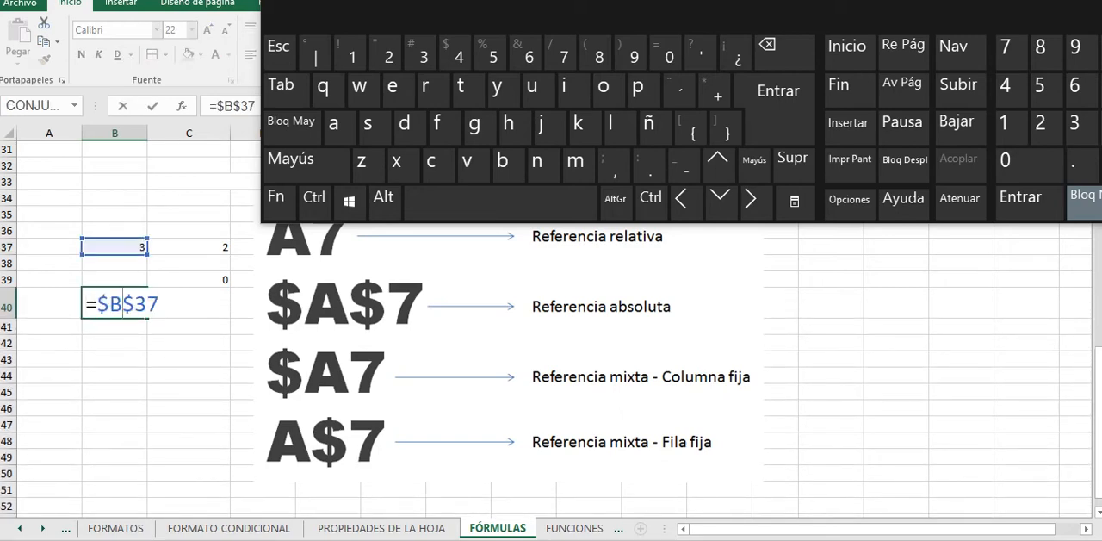
key("Return")
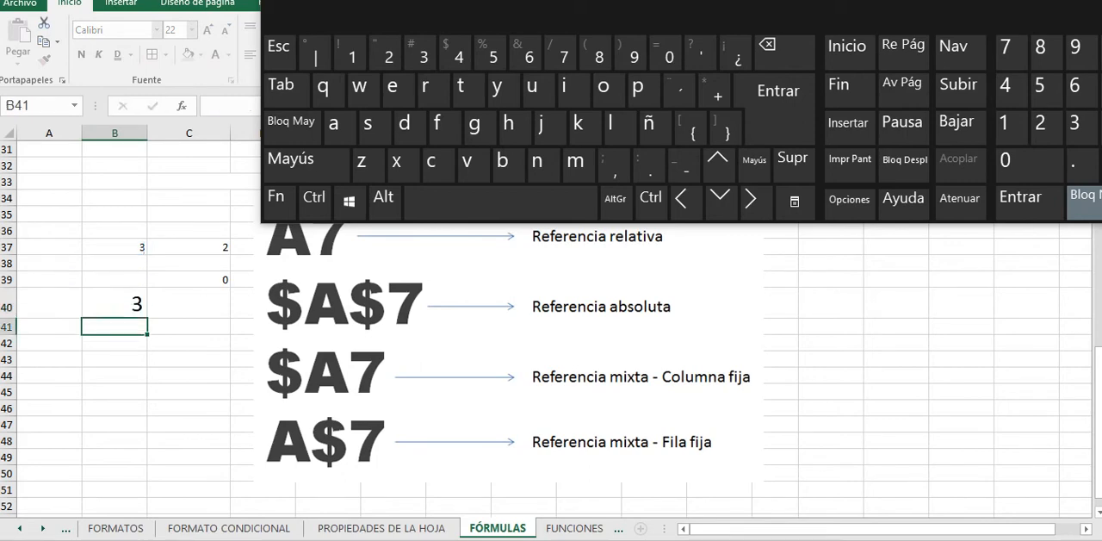
key("Up")
left_click(208, 30)
left_click(207, 31)
left_click(207, 30)
left_click(208, 30)
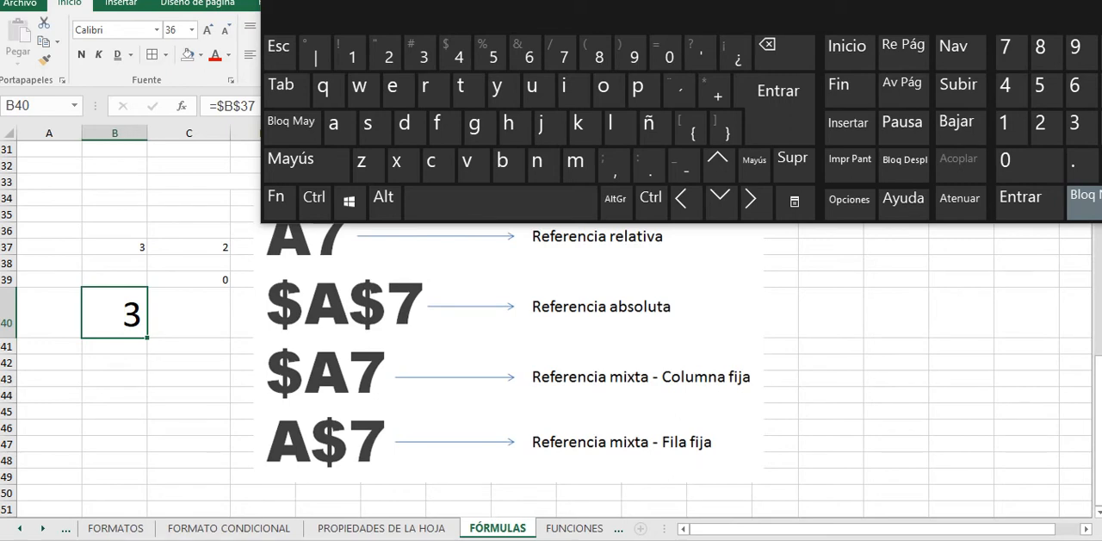
Step: Remove both dollar signs from the B40 formula to make it the relative reference =B37
double_click(109, 315)
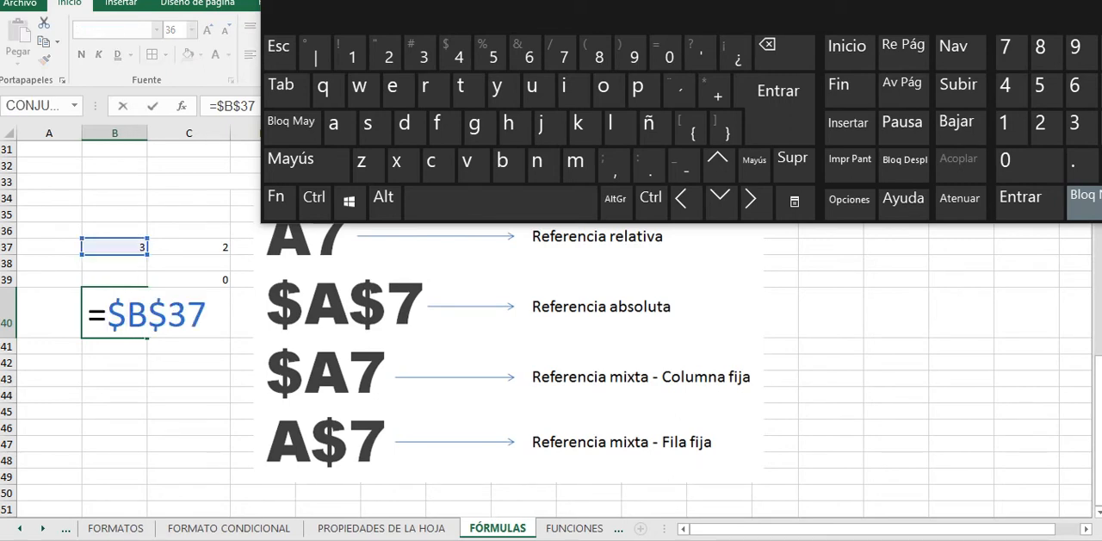
key("Delete")
key("Right")
key("Delete")
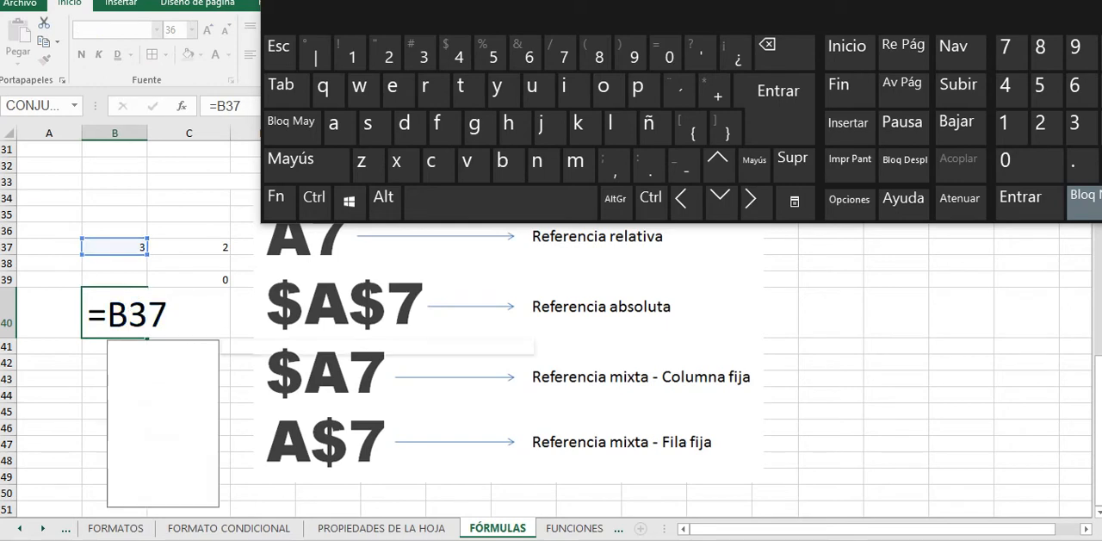
key("Return")
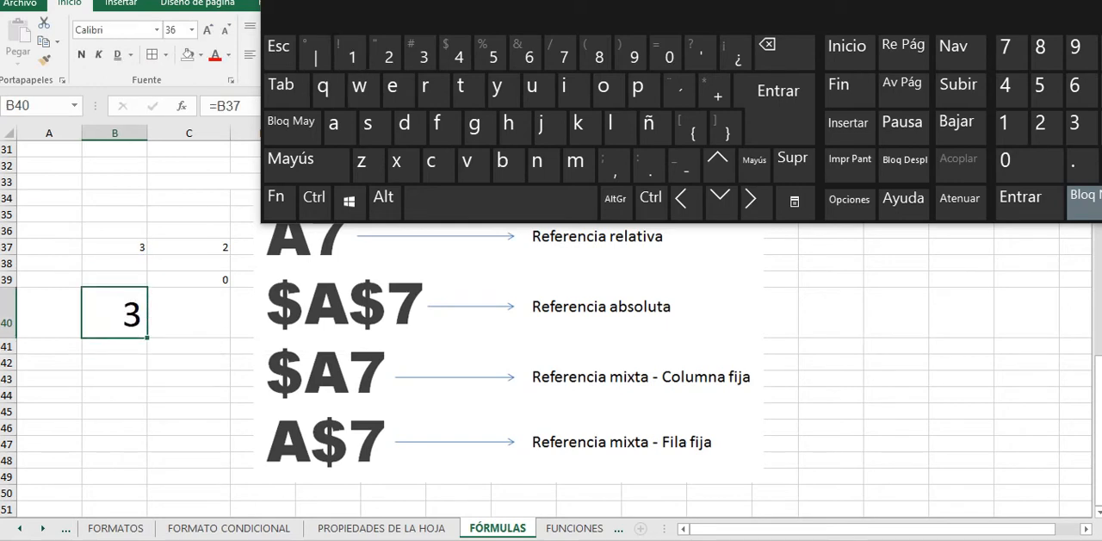
Step: Move the on-screen keyboard clear of the formula bar and toggle the B40 reference to its absolute form, =$B$37
left_click_drag(379, 19, 424, 16)
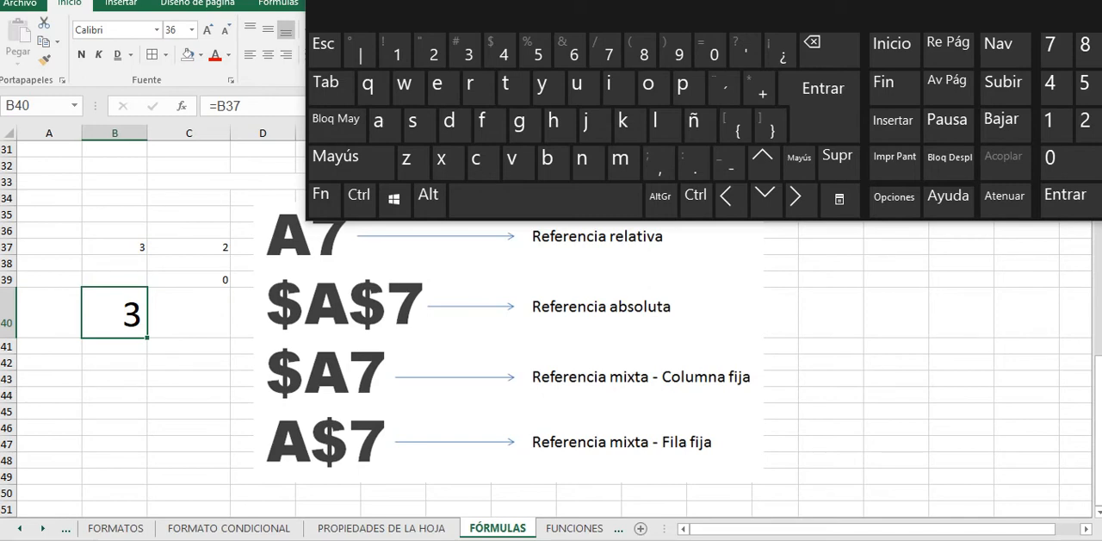
key("F2")
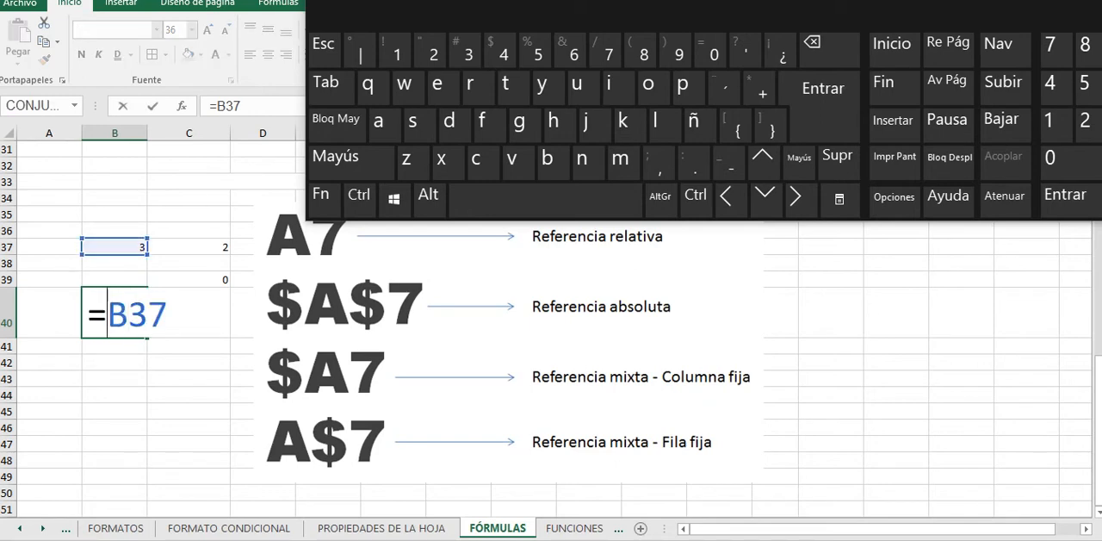
left_click(128, 314)
left_click(107, 314)
left_click(320, 196)
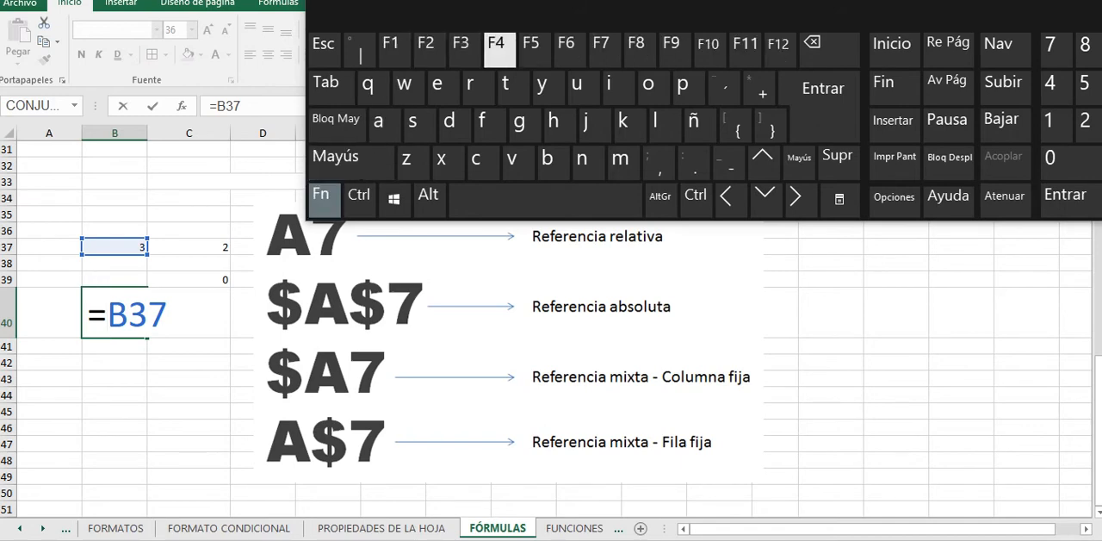
left_click(496, 49)
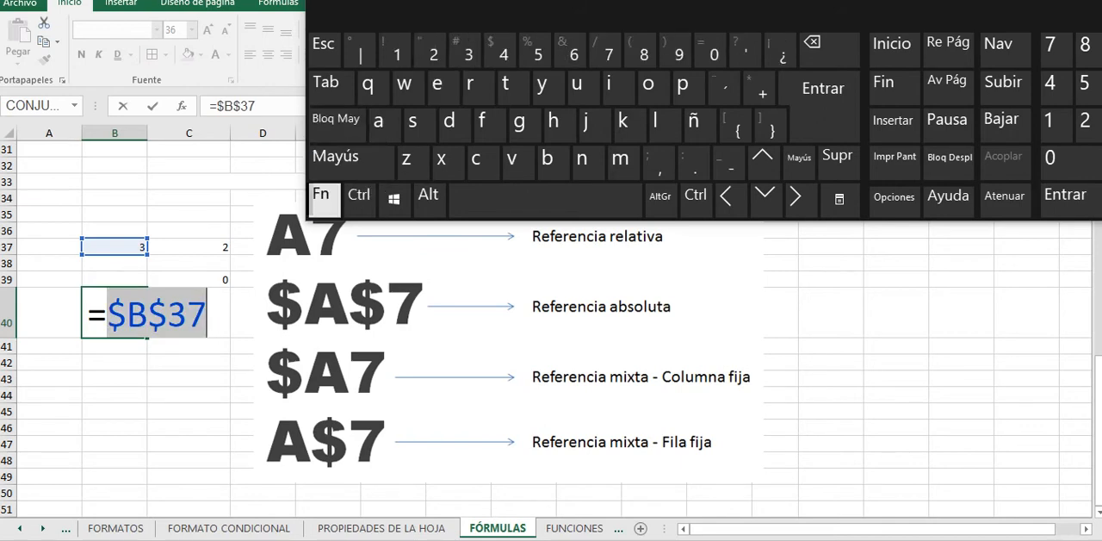
Step: Cycle the B40 reference through the mixed forms =B$37 and =$B37, and clear it back to the equals sign
left_click(320, 197)
left_click(496, 50)
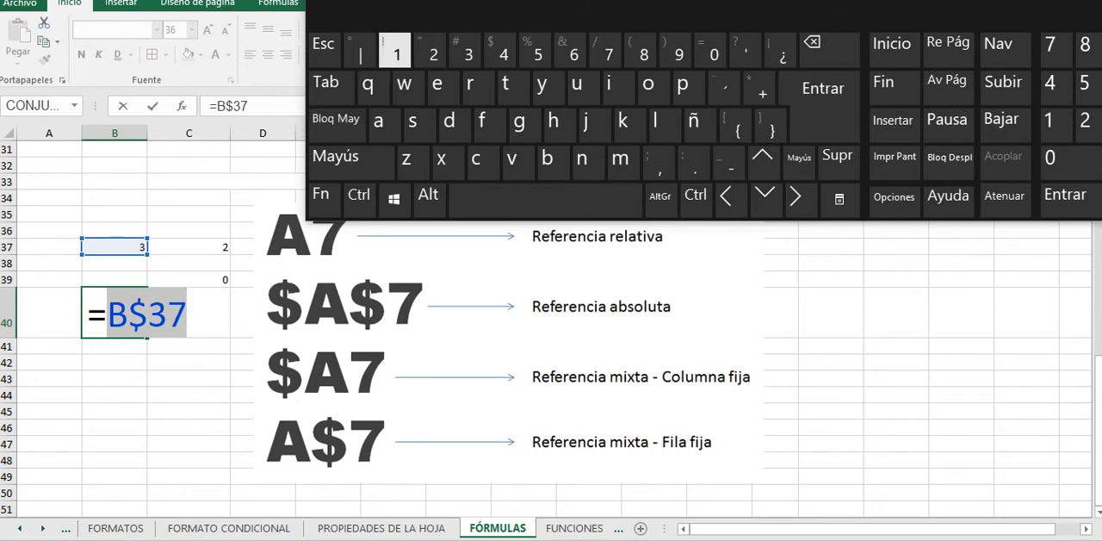
left_click(320, 195)
left_click(495, 50)
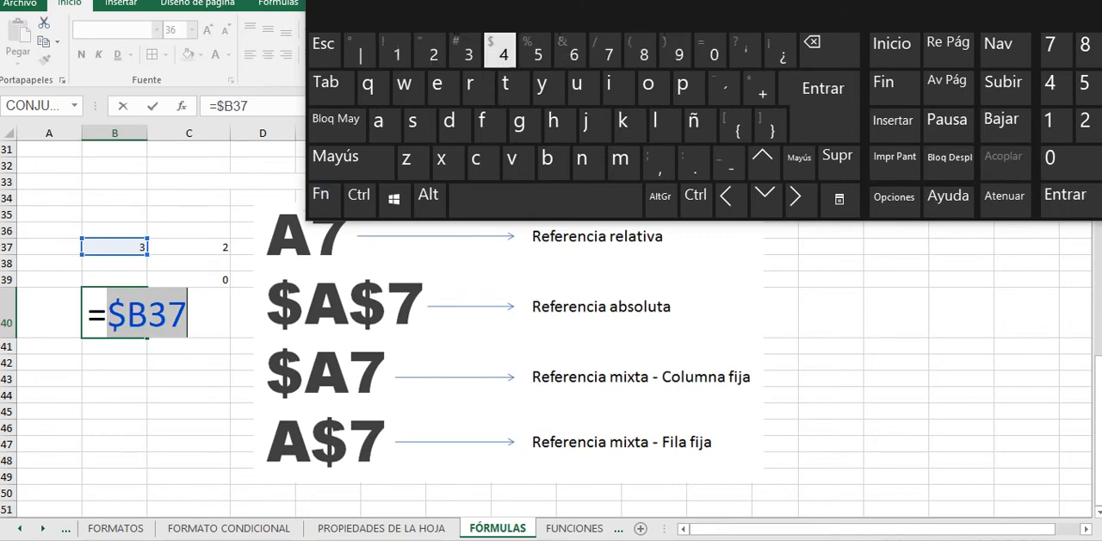
left_click(320, 195)
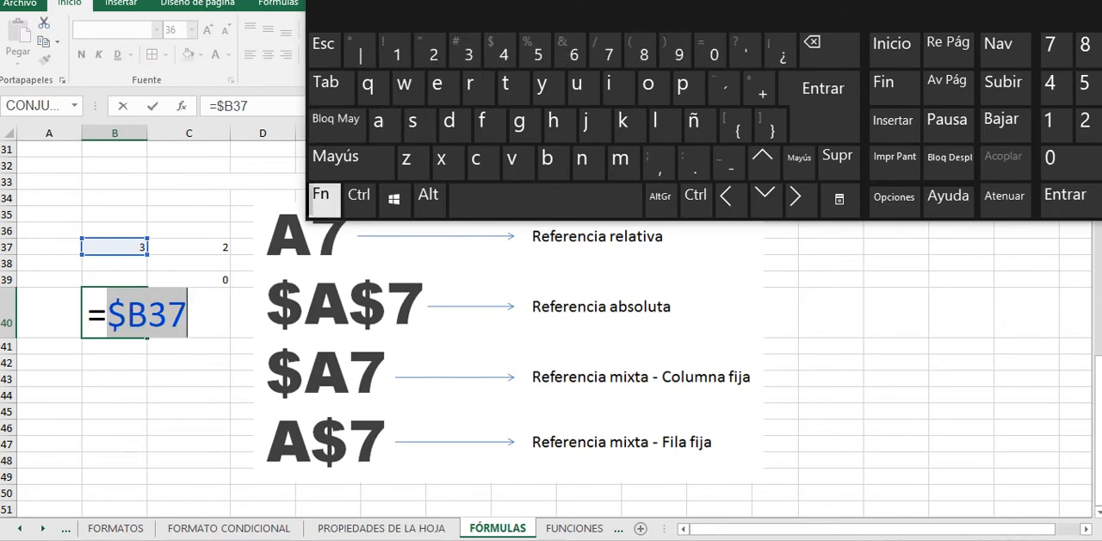
left_click(503, 50)
left_click(503, 50)
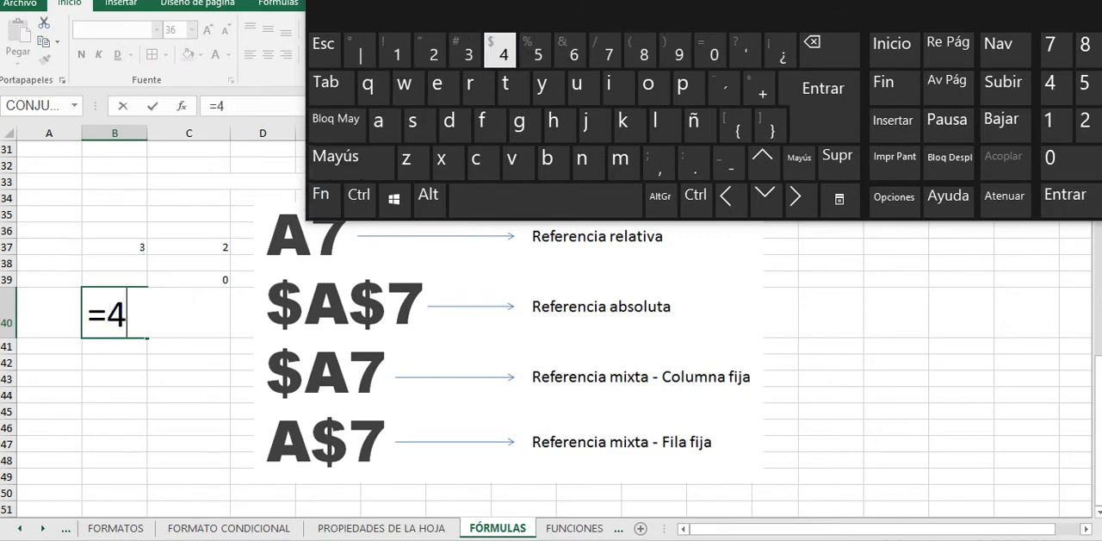
key("BackSpace")
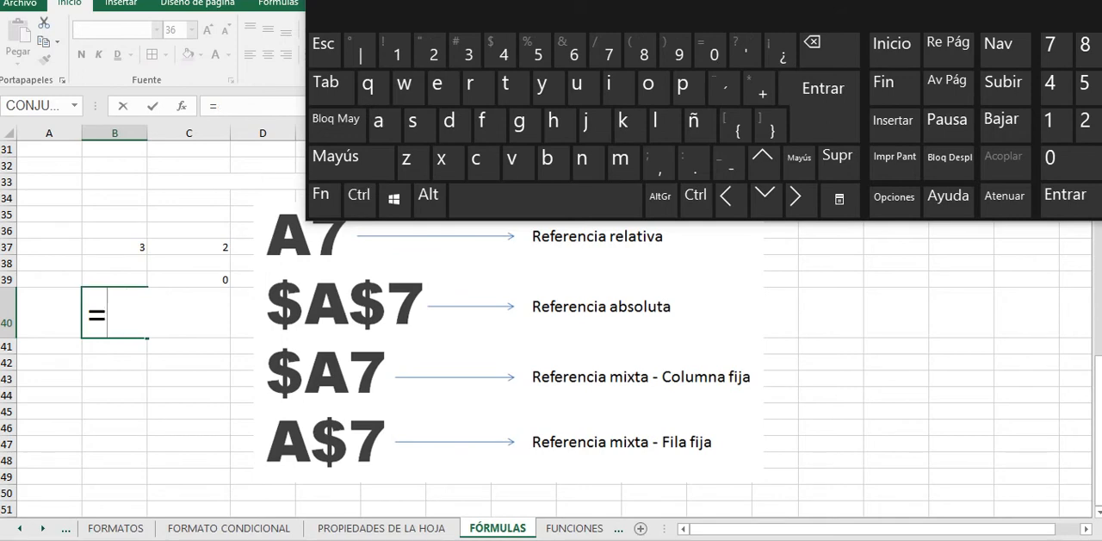
Step: Point the B40 formula at cell B37, toggle the reference to =$B$37, and commit it
left_click(320, 195)
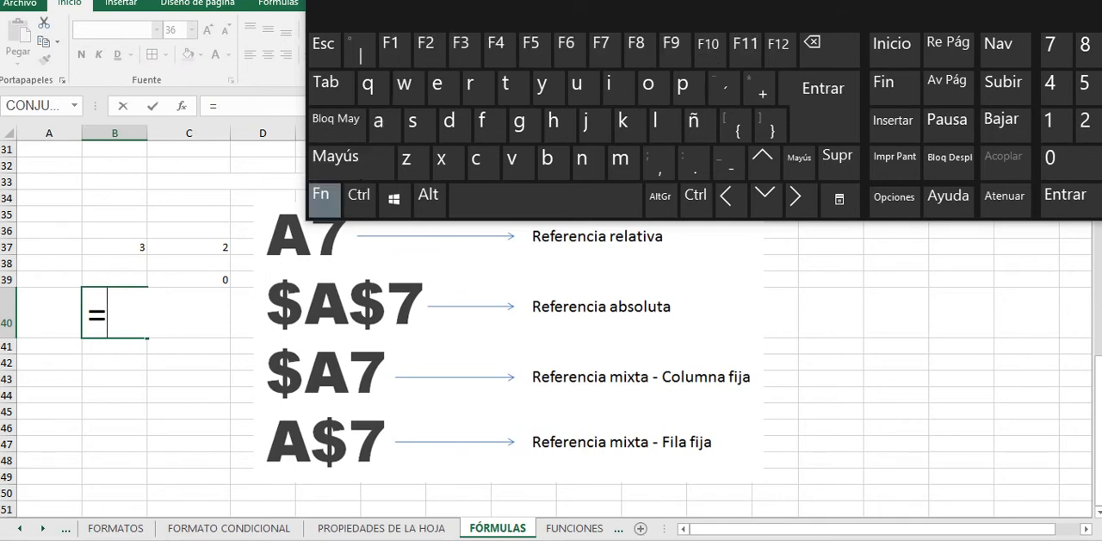
left_click(114, 247)
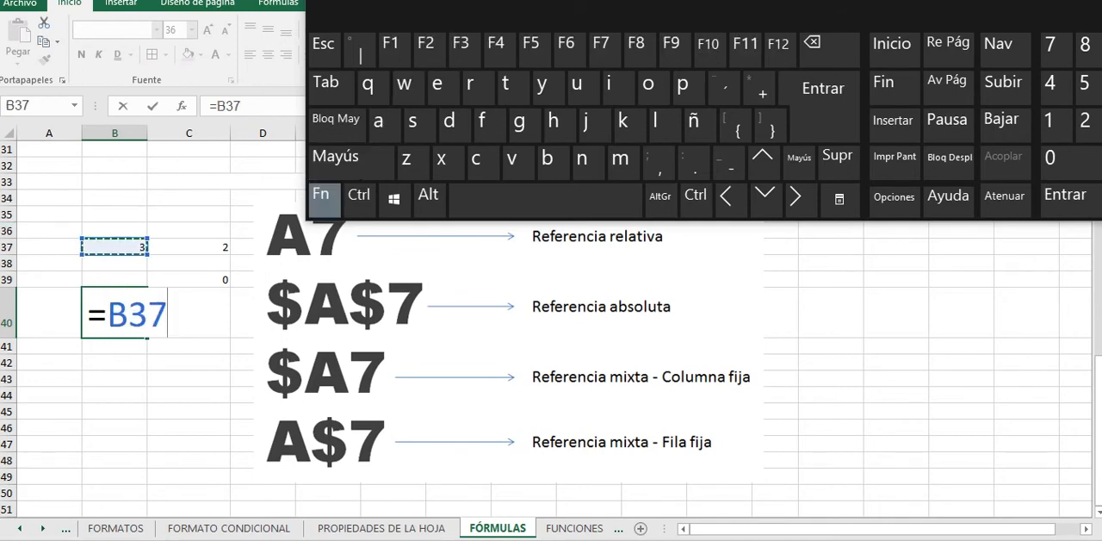
left_click(129, 314)
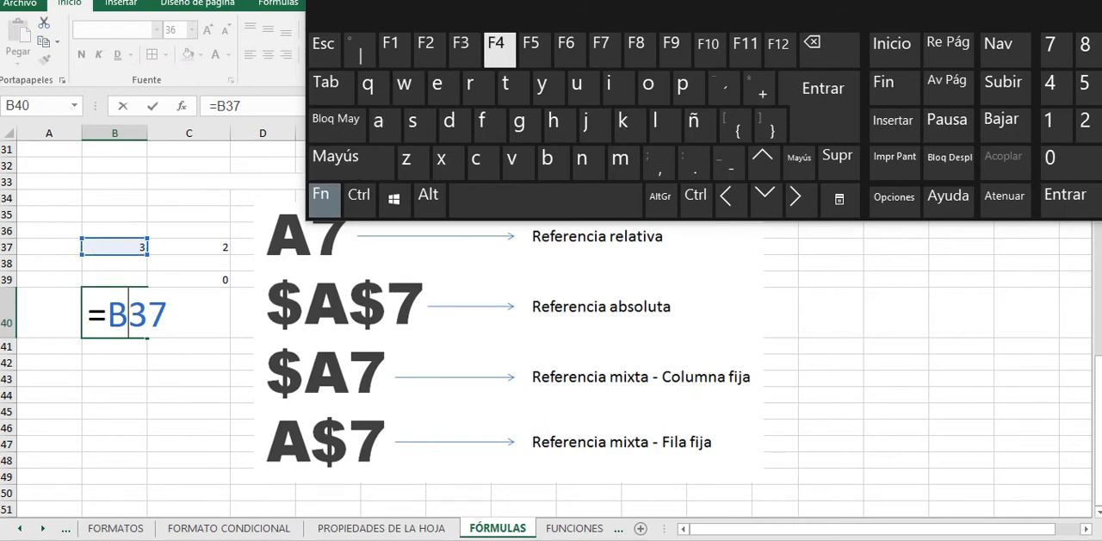
left_click(496, 45)
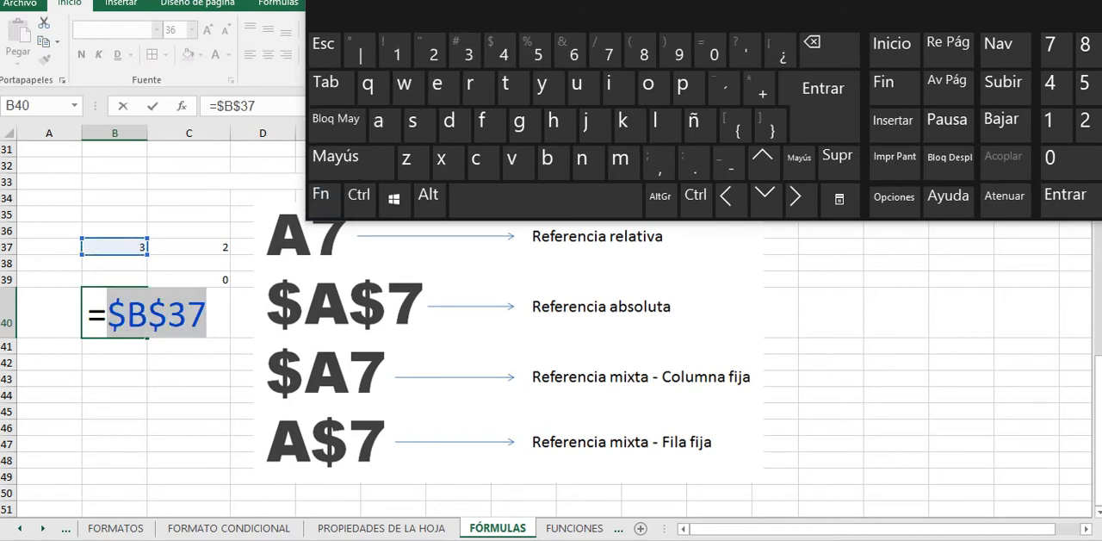
key("Return")
left_click(115, 314)
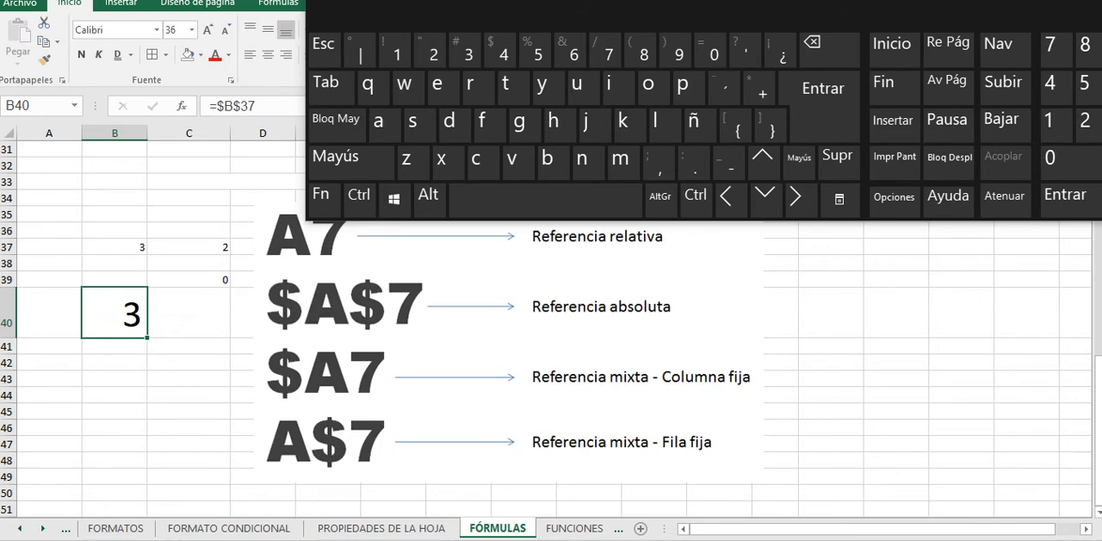
Step: Fill the absolute formula from B40 down through B44 and check the formula in the copied cells
left_click_drag(147, 338, 146, 397)
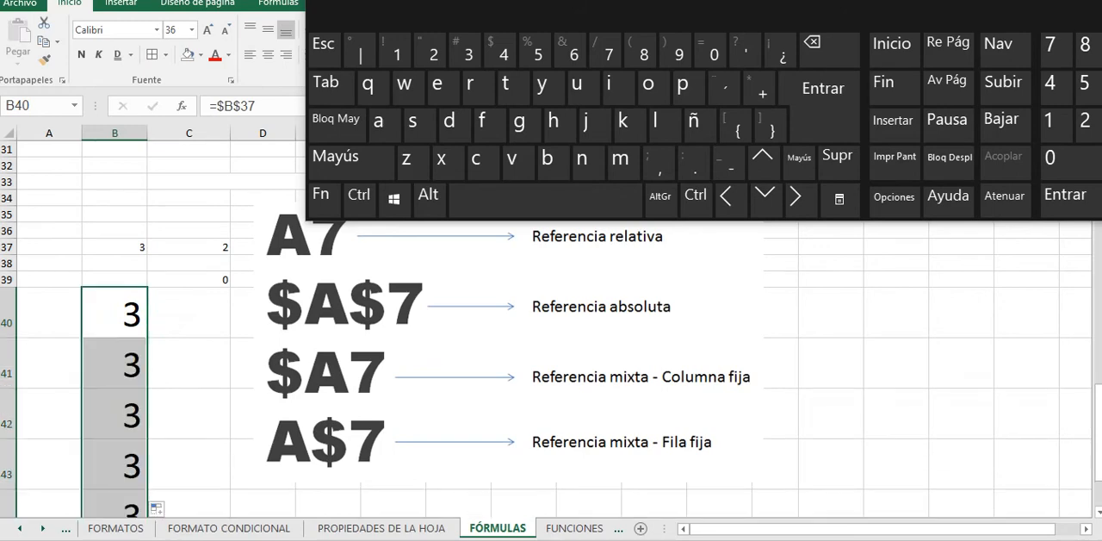
left_click(114, 365)
left_click(114, 314)
left_click(114, 365)
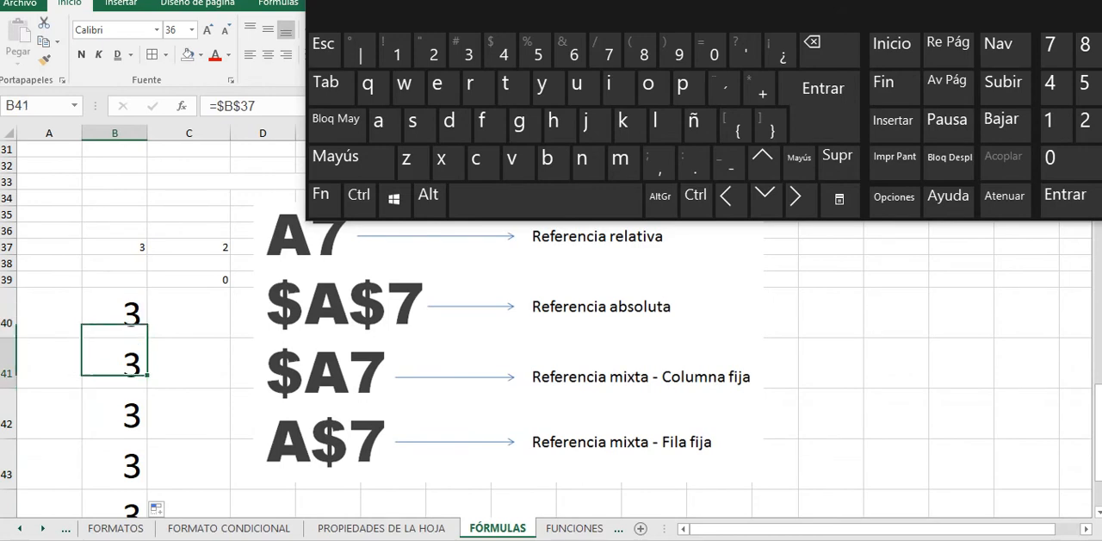
left_click(114, 415)
scroll(114, 415, "down", 1)
left_click(115, 417)
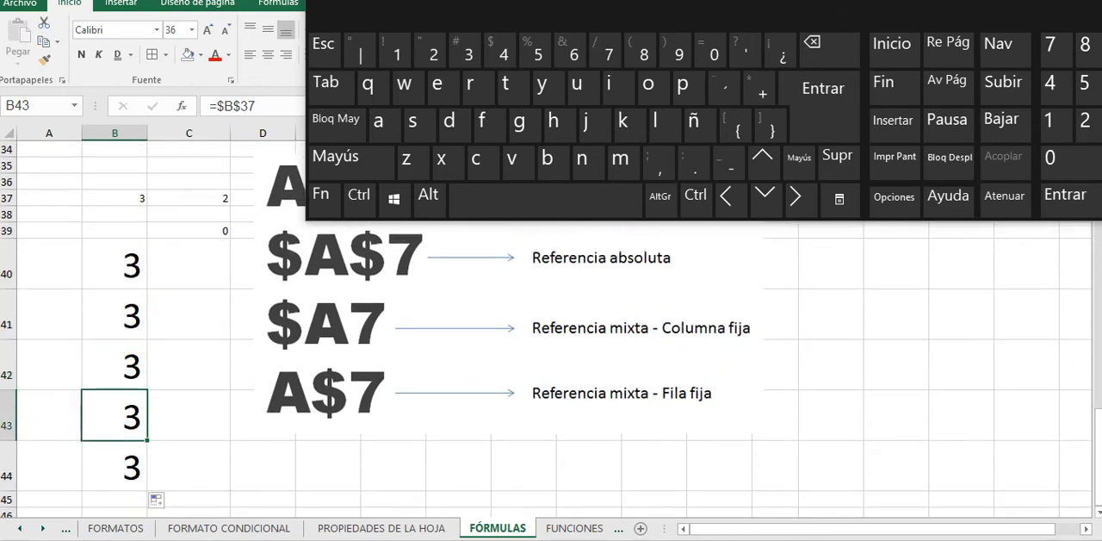
left_click(115, 467)
Step: Fill the B40 formula across to C40 and compare both formulas with the source cell B37
left_click(115, 266)
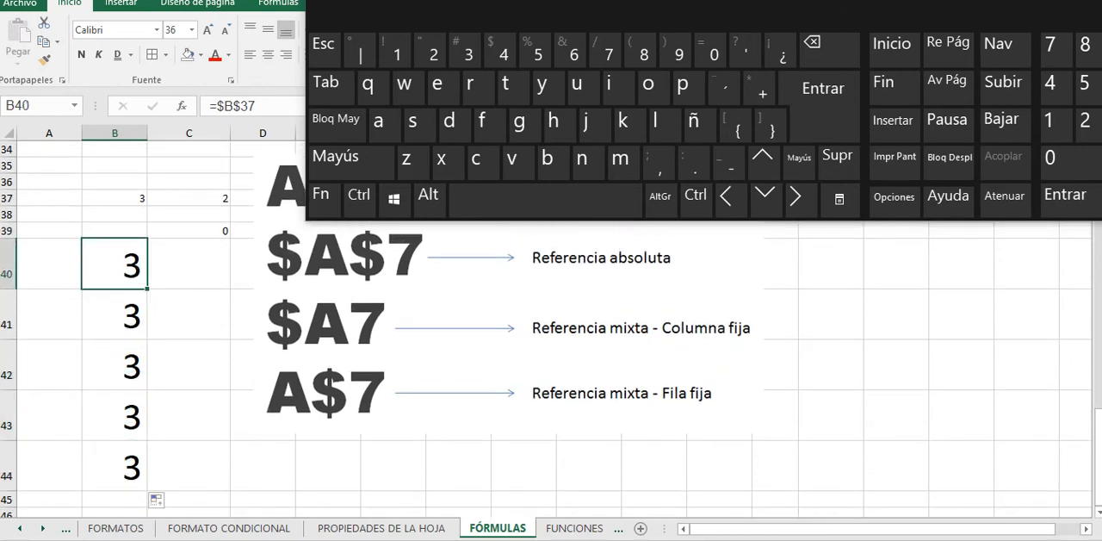
left_click_drag(147, 289, 208, 282)
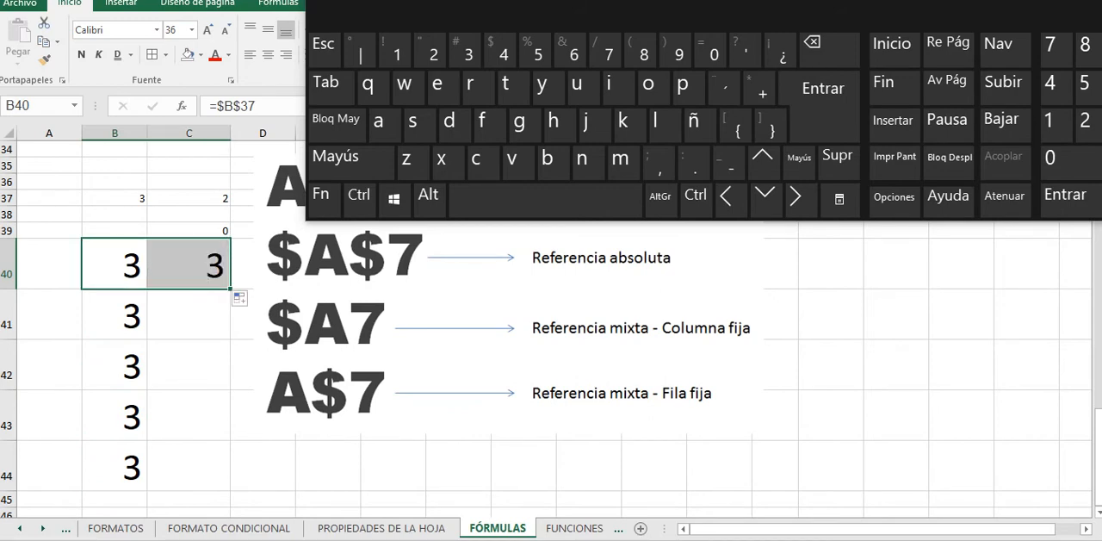
key("Right")
key("Left")
key("Right")
key("Left")
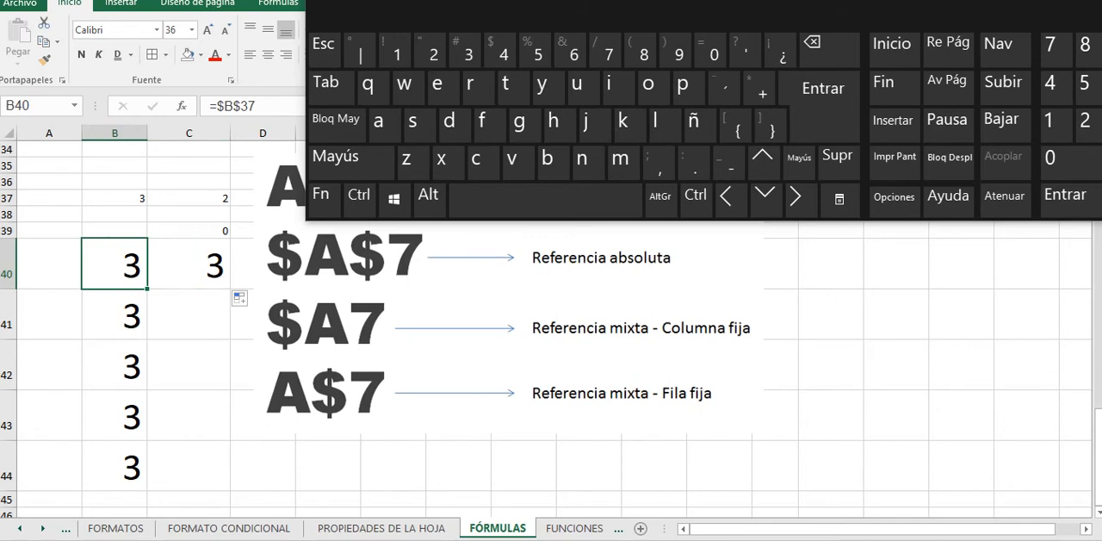
left_click(115, 199)
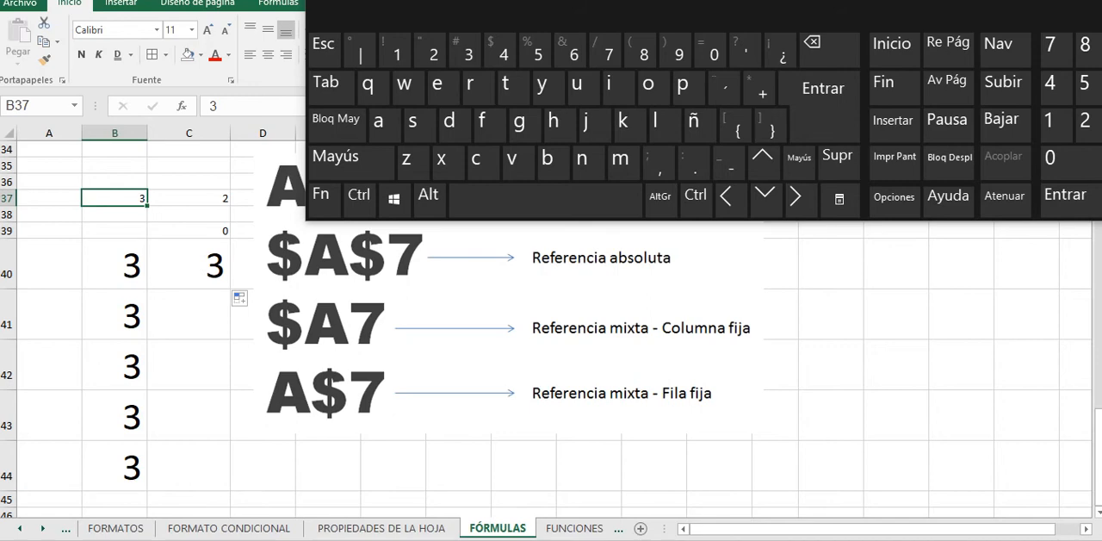
left_click(188, 265)
left_click(115, 264)
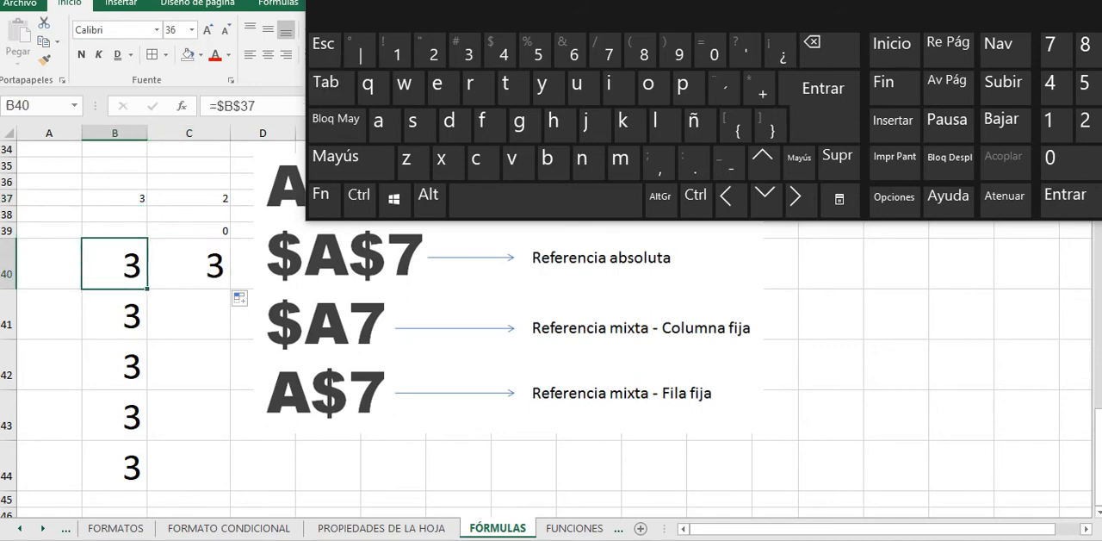
Step: Remove the dollar sign before the row number in B41 to make the mixed, fixed-column reference =$B37
left_click(114, 316)
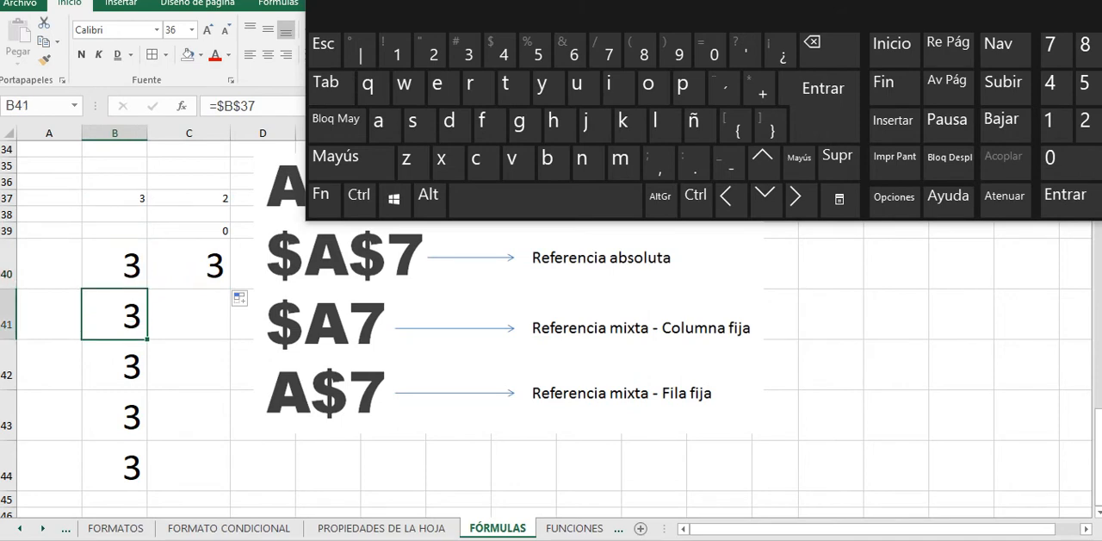
double_click(125, 315)
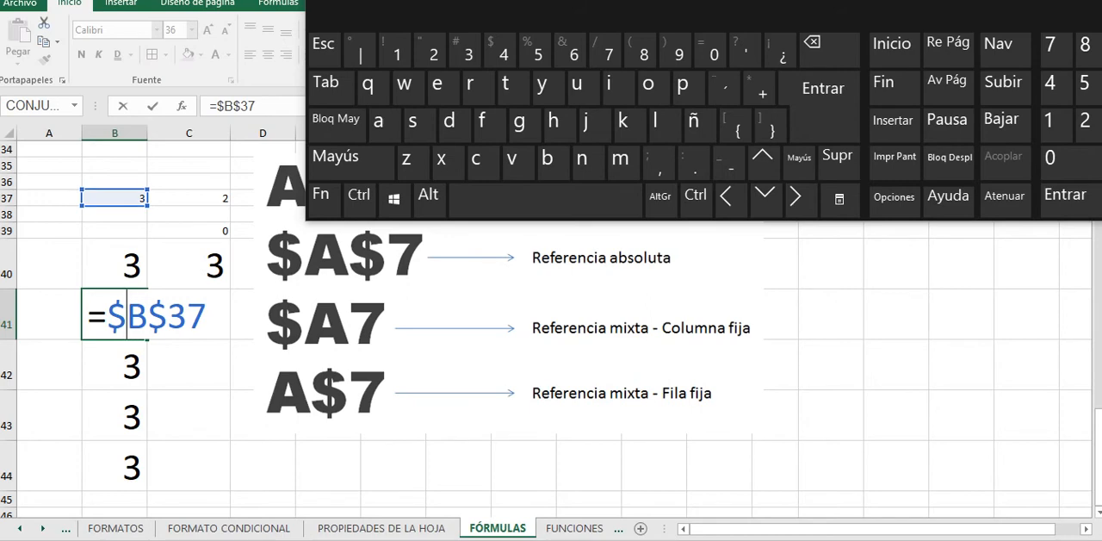
left_click(167, 315)
key("BackSpace")
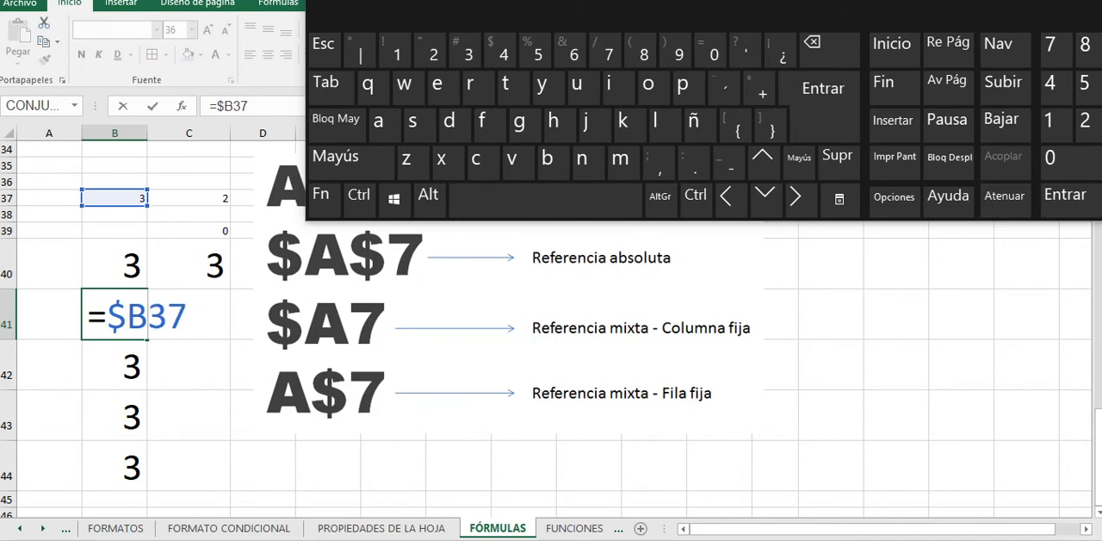
key("Return")
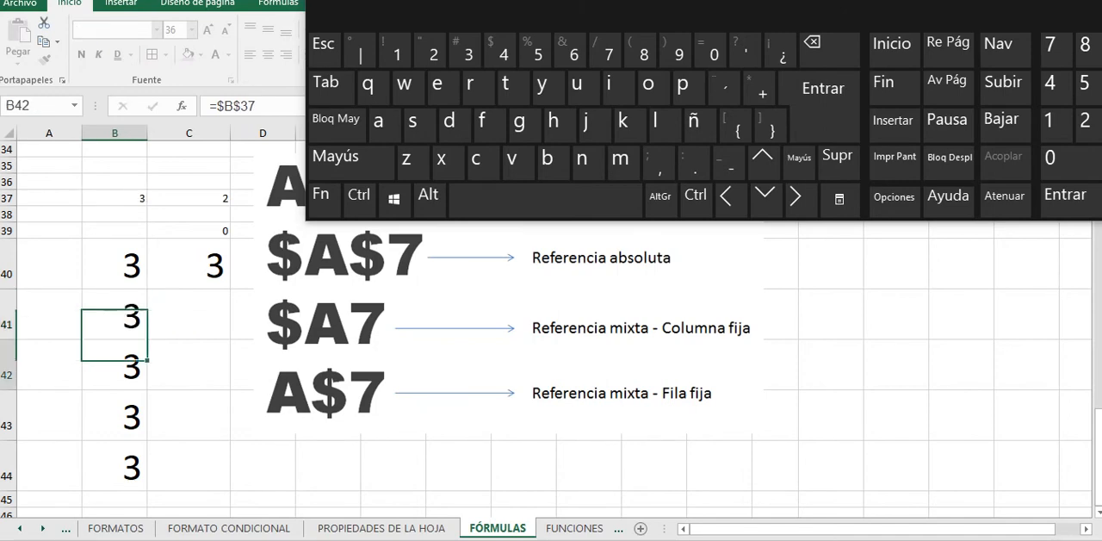
key("Up")
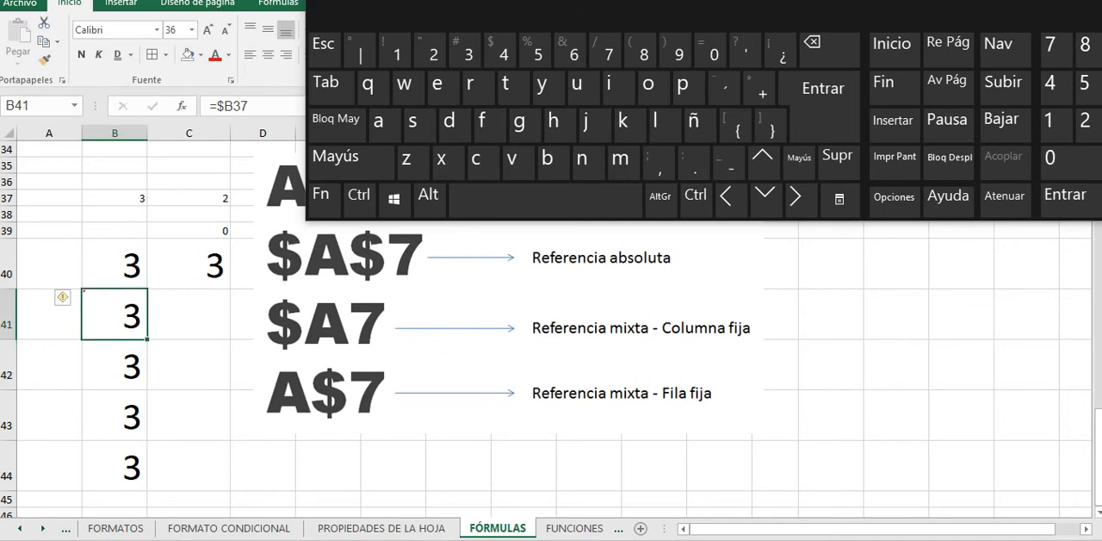
Step: Fill the fixed-column formula from B41 down through B44 and inspect the references in B41 and B42
left_click_drag(147, 338, 129, 487)
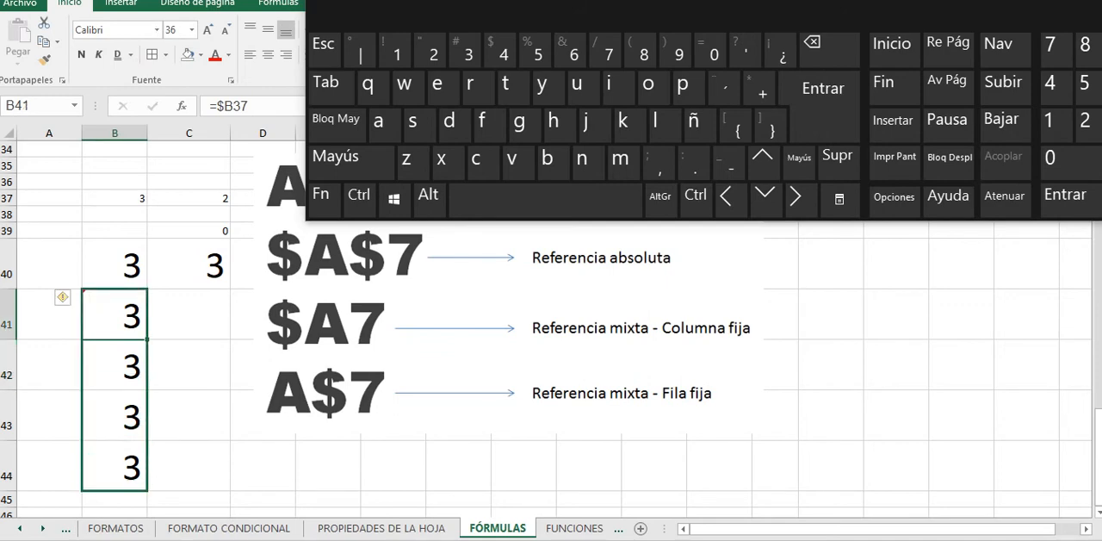
left_click(126, 316)
left_click(127, 366)
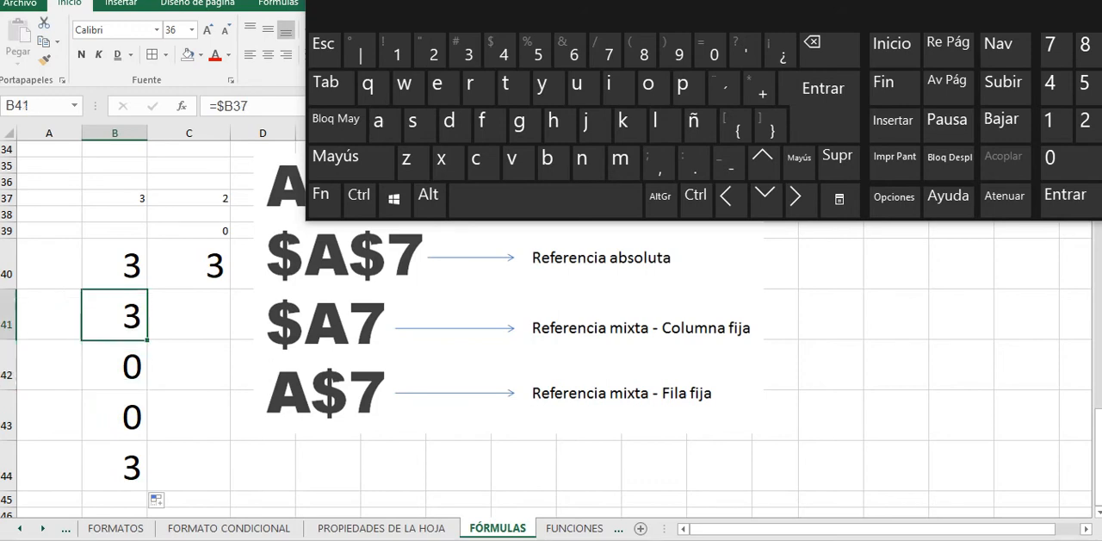
double_click(127, 316)
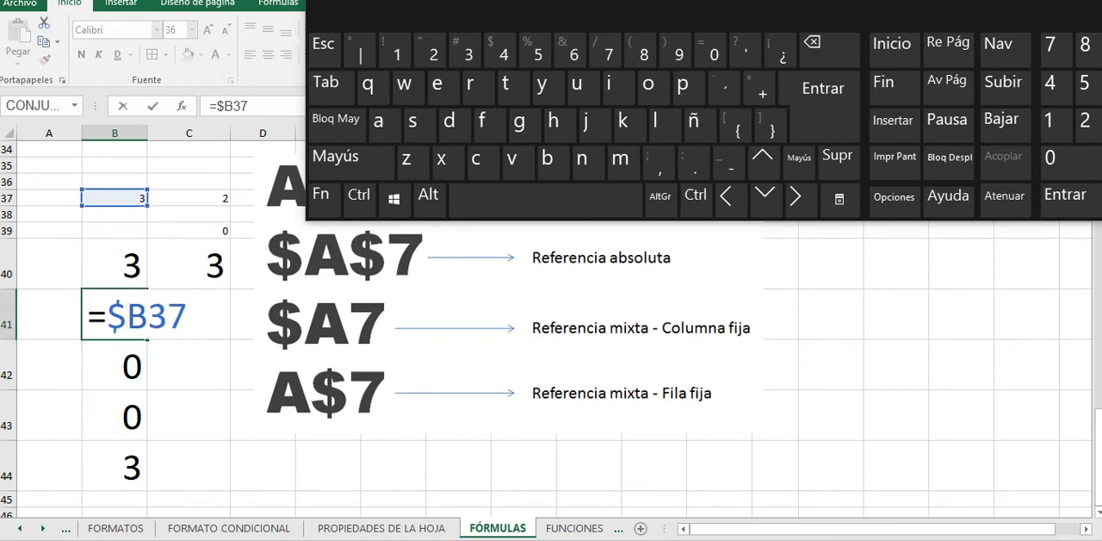
key("Return")
key("F2")
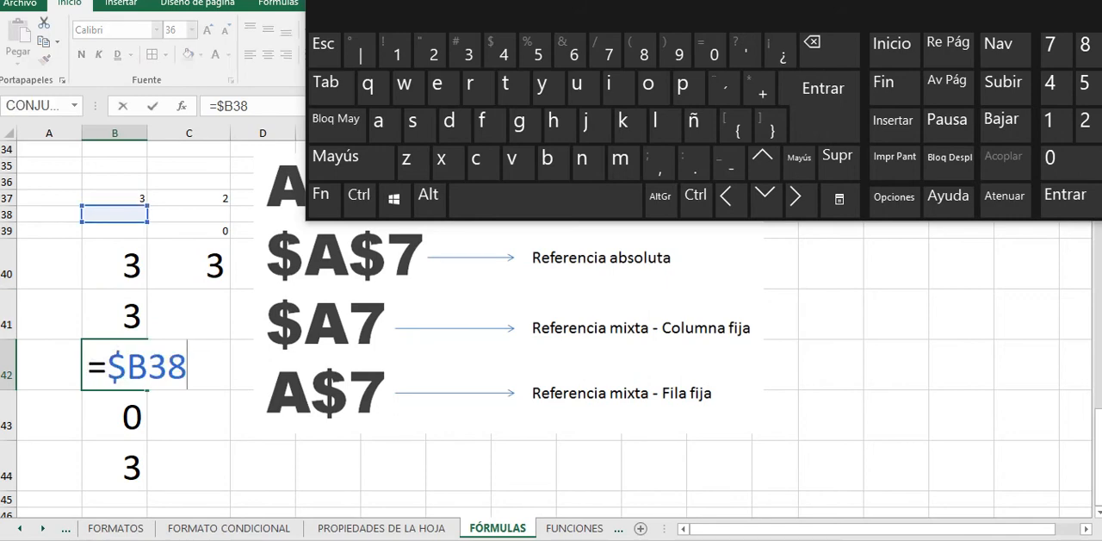
Step: Close the Excel help window, reposition the on-screen keyboard clear of column B, and finish editing B42
key("Return")
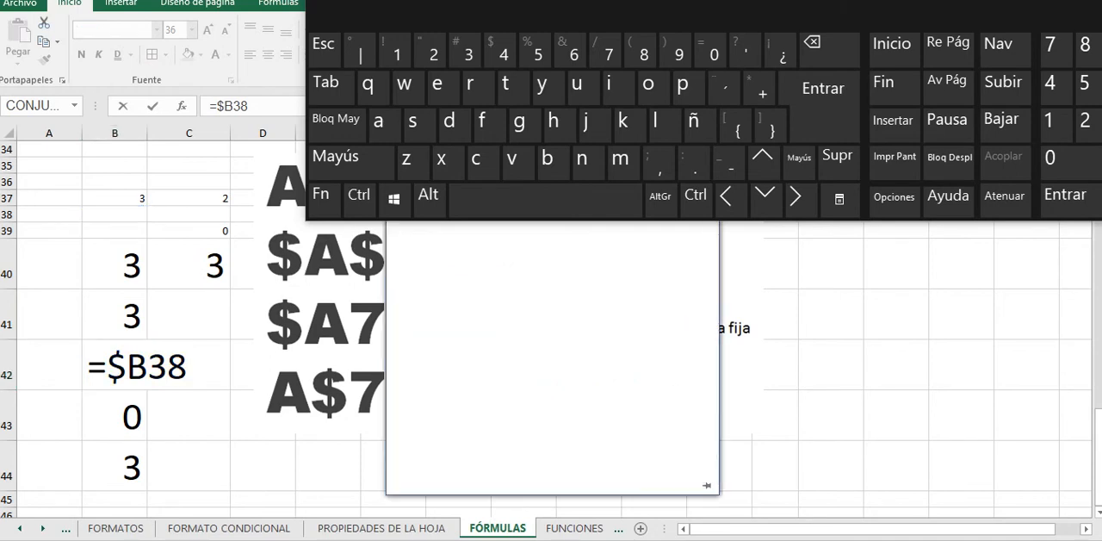
left_click_drag(539, 0, 448, 184)
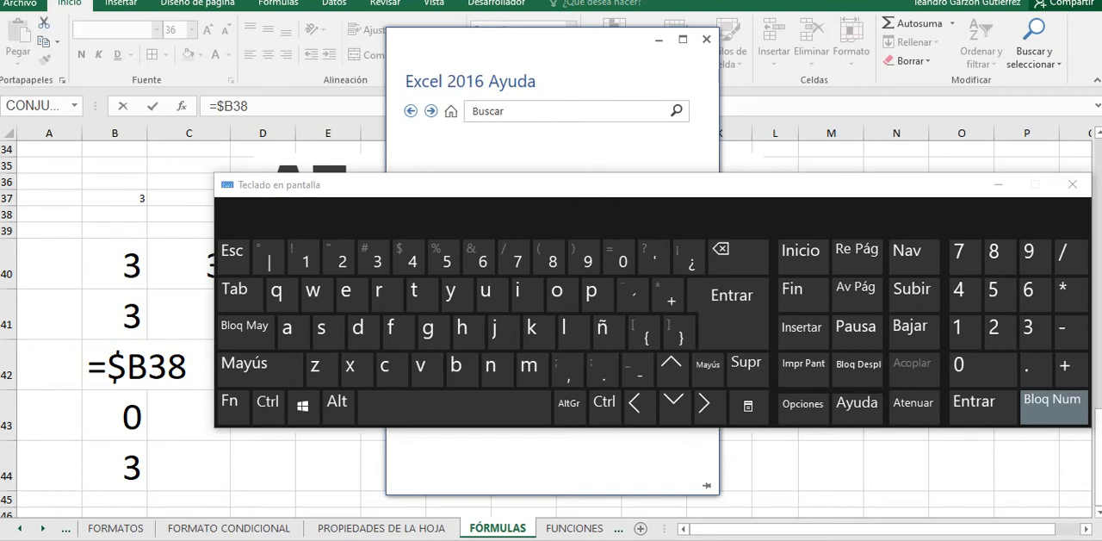
left_click(706, 40)
left_click_drag(413, 184, 425, 4)
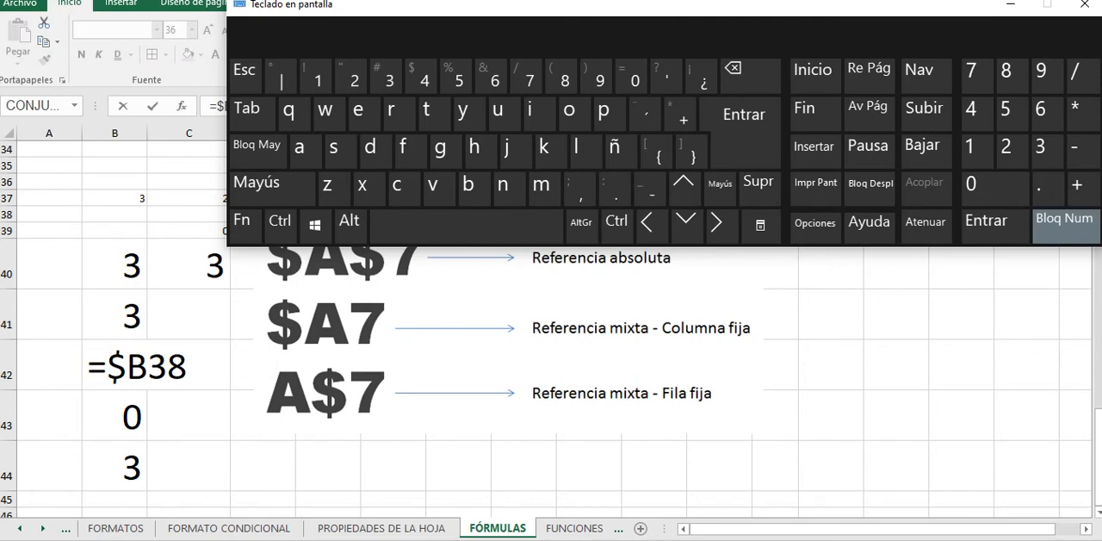
key("Return")
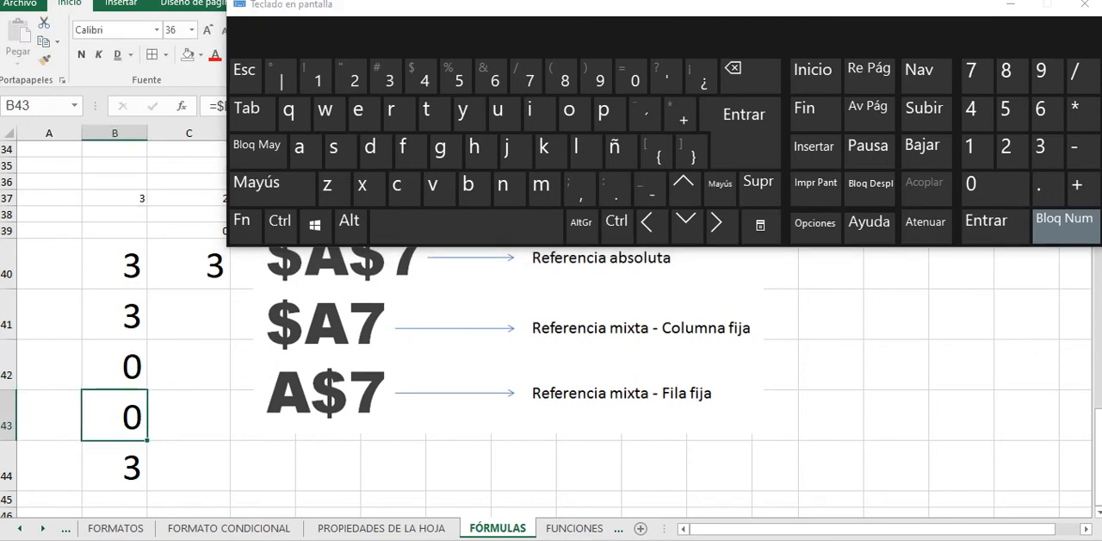
Step: Fill the fixed-column formula from B41 across to C41 and inspect the reference in C41
key("Up")
key("Up")
key("Down")
key("Up")
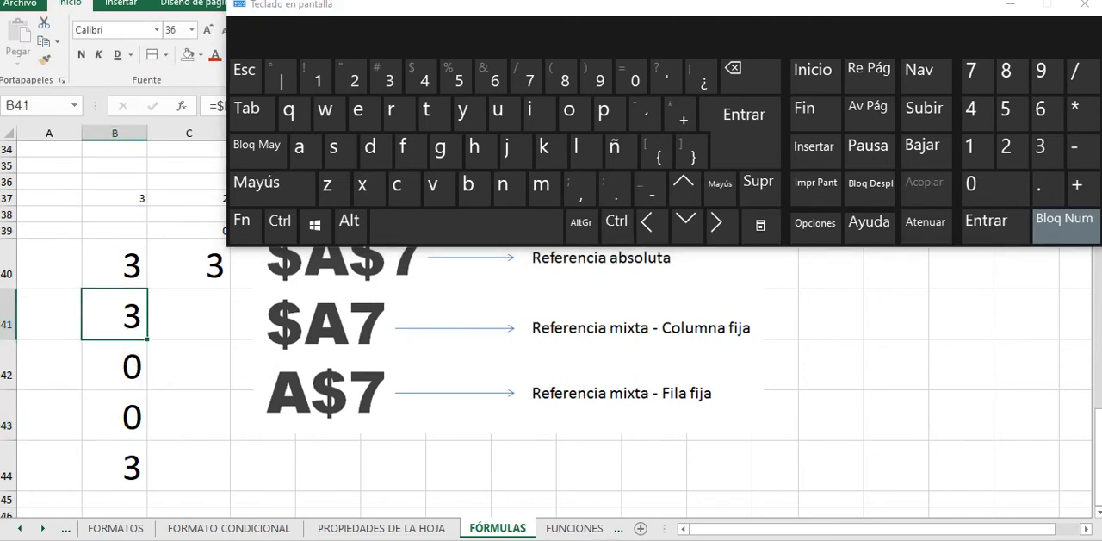
key("shift+Right")
key("ctrl+d")
key("Right")
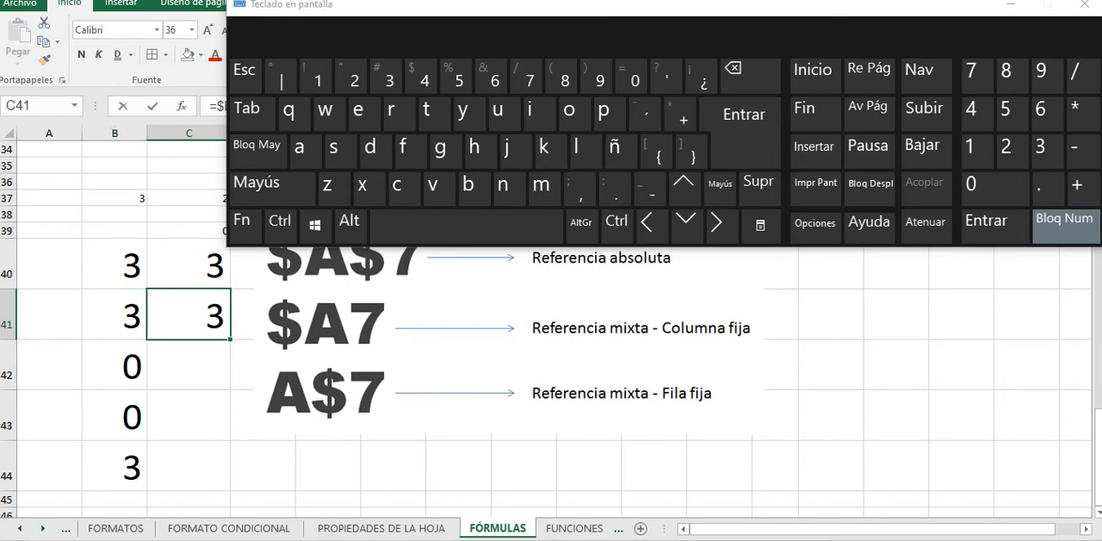
key("F2")
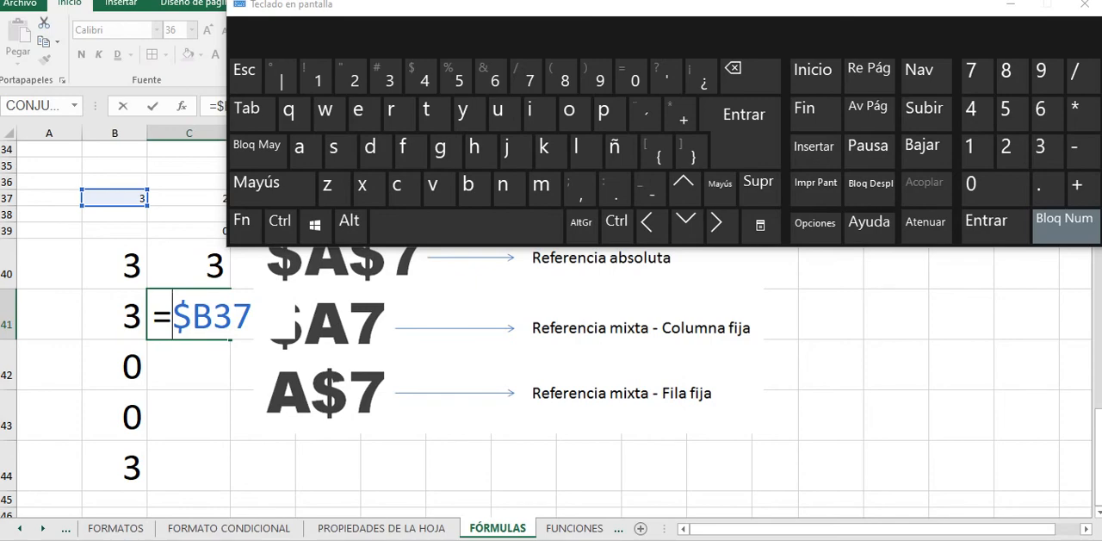
key("Return")
key("Left")
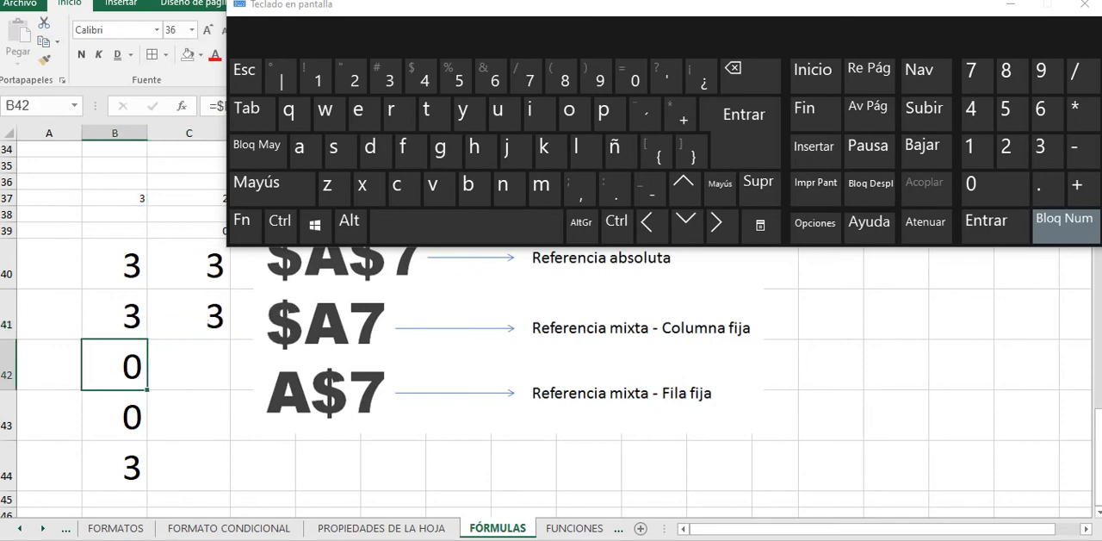
Step: Move the on-screen keyboard clear of the formula bar and set the formula in B42 to =$B37
left_click_drag(517, 5, 672, 0)
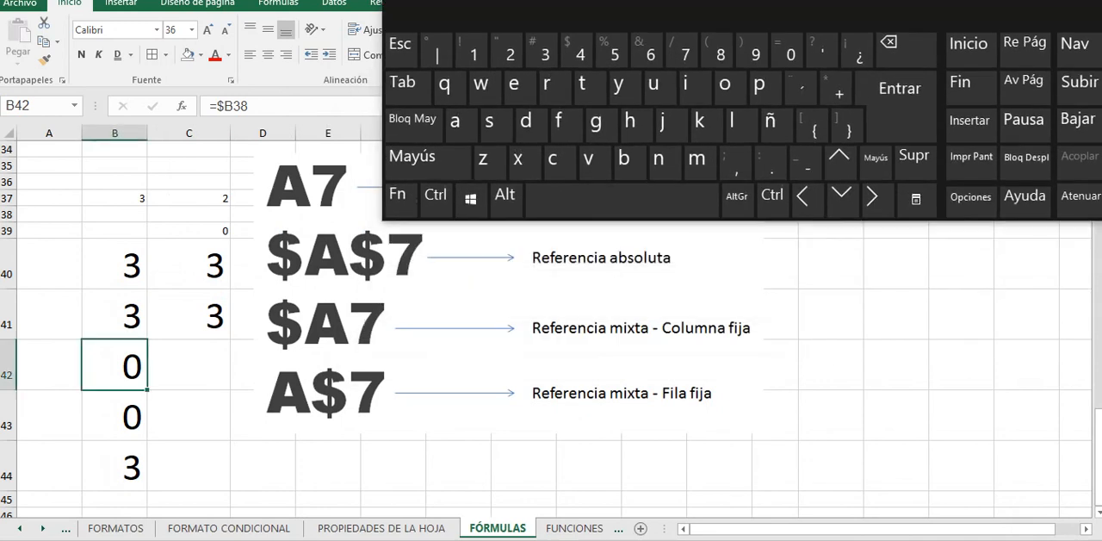
key("Up")
key("Down")
key("F2")
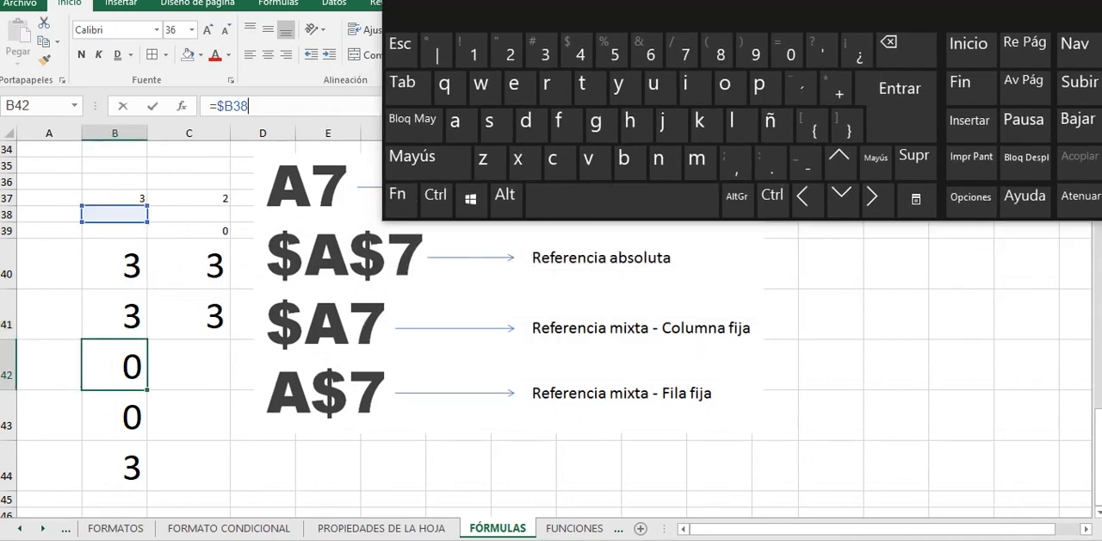
key("BackSpace")
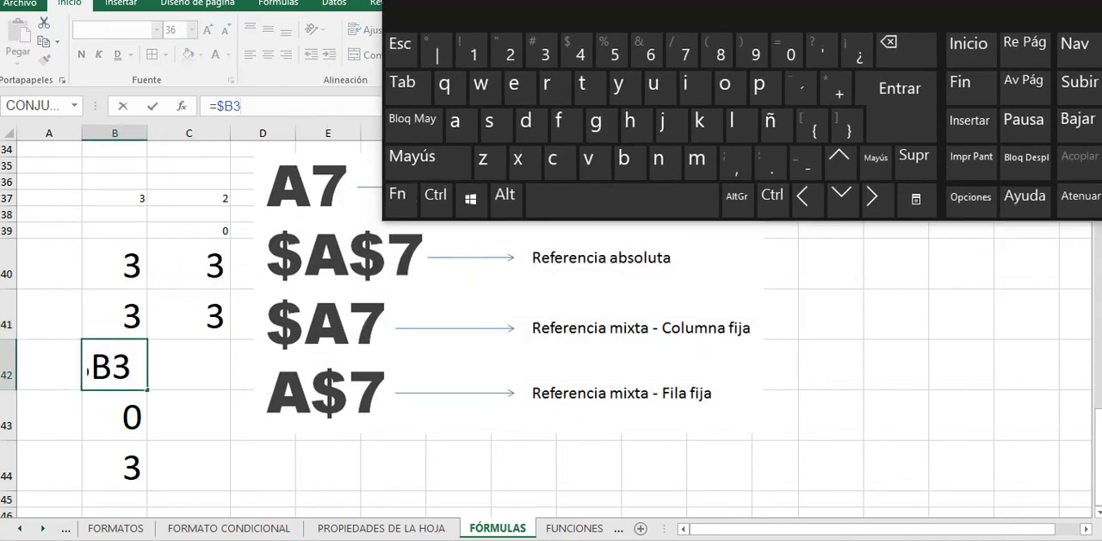
type("7")
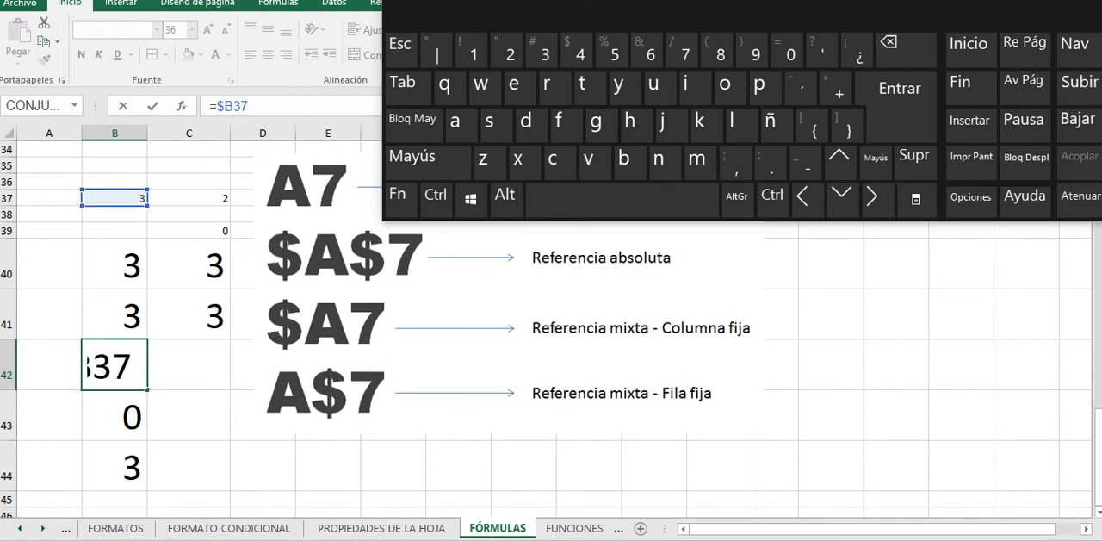
key("Return")
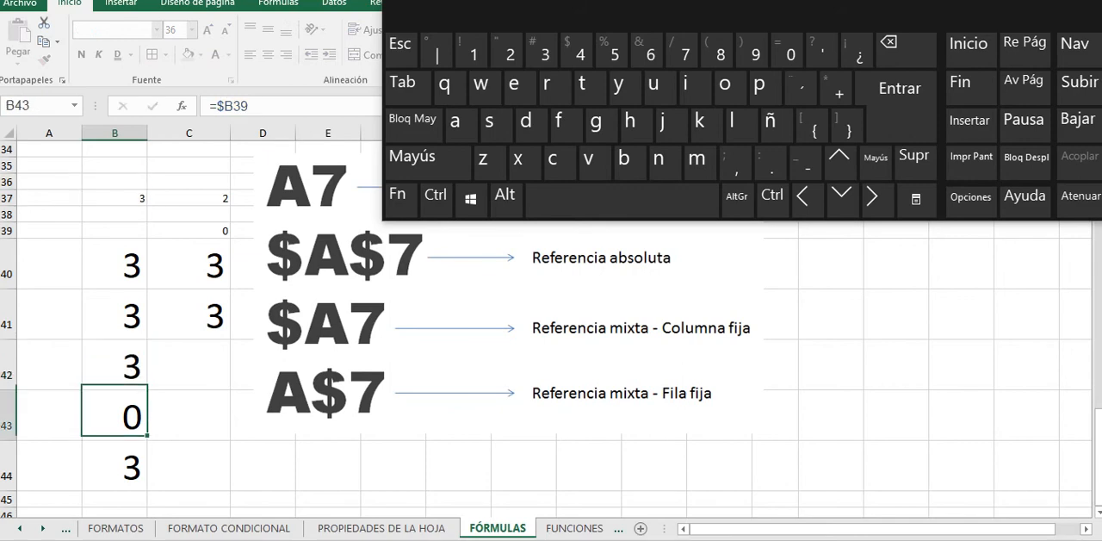
Step: Change the reference in B42 to the mixed, fixed-row form =B$37
key("Up")
key("F2")
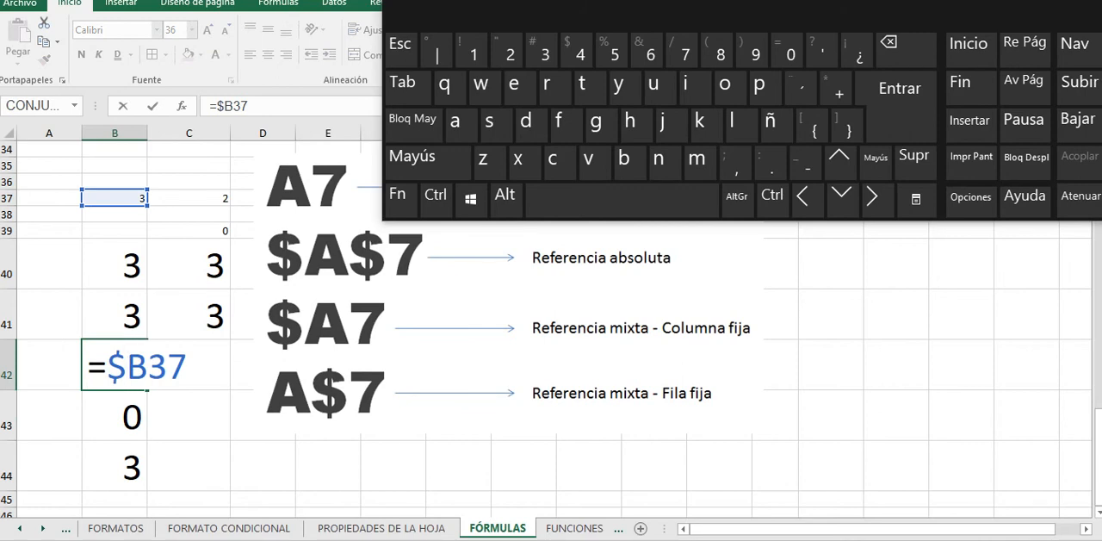
key("BackSpace")
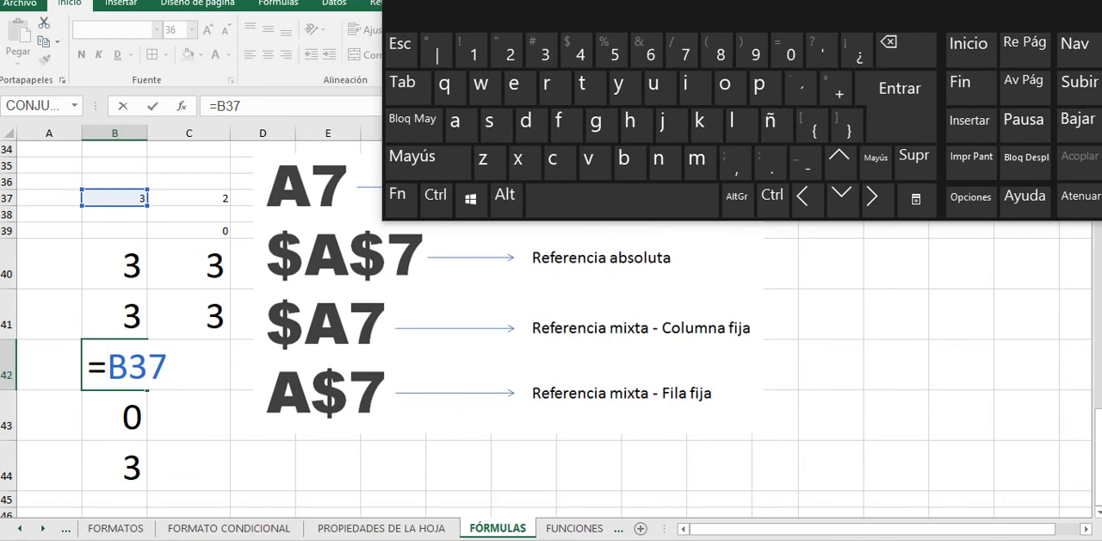
key("Right")
type("$")
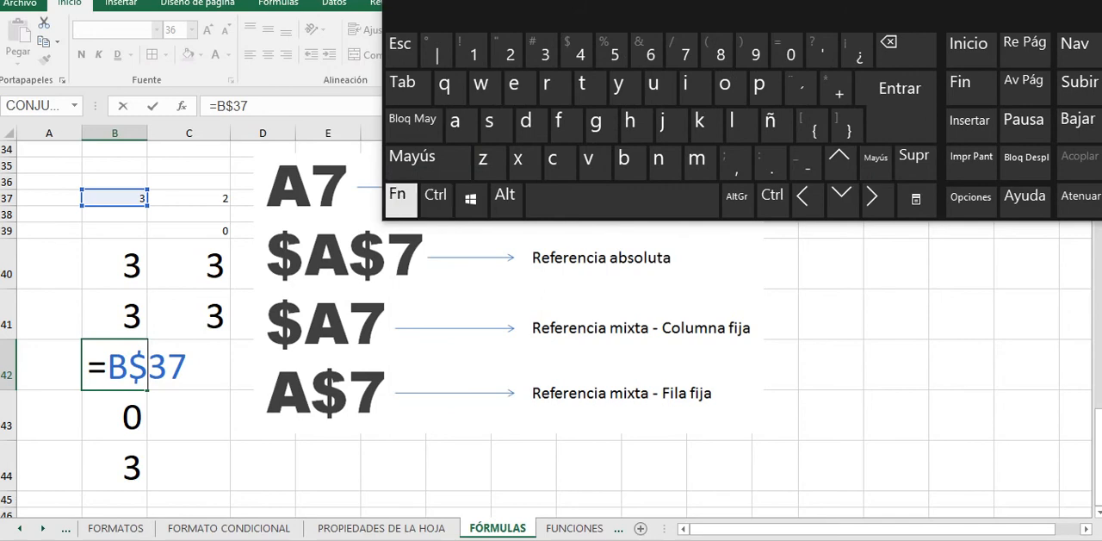
left_click(401, 200)
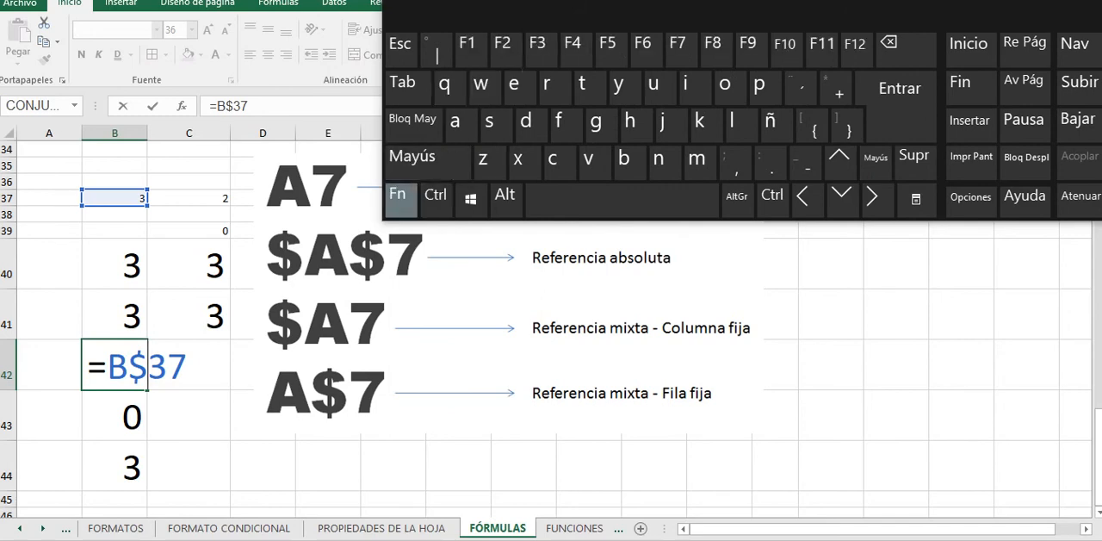
key("Return")
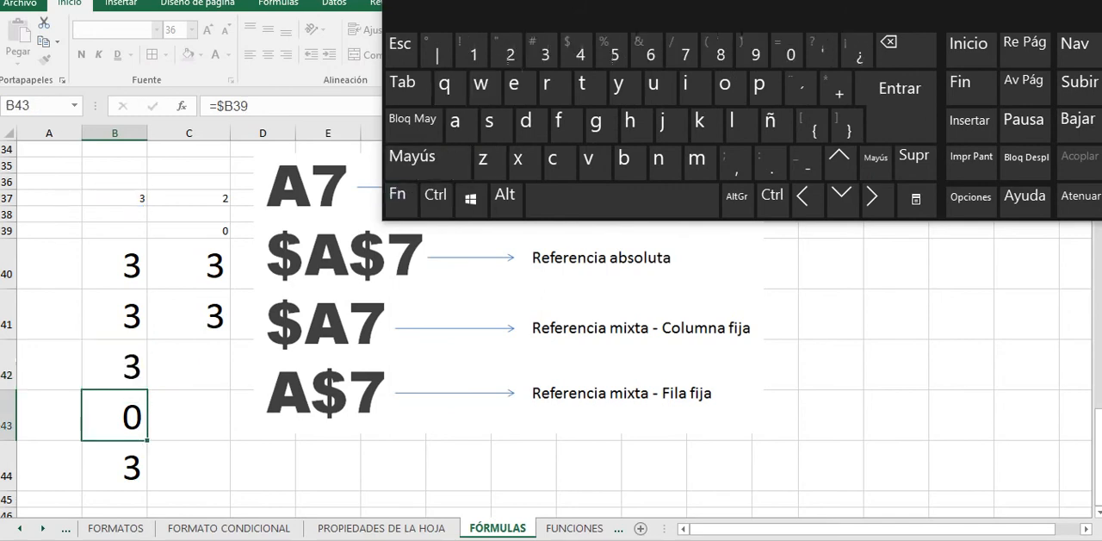
Step: Fill the fixed-row formula from B42 down to B43 and compare both formulas
key("Up")
left_click_drag(147, 390, 146, 429)
left_click(116, 416)
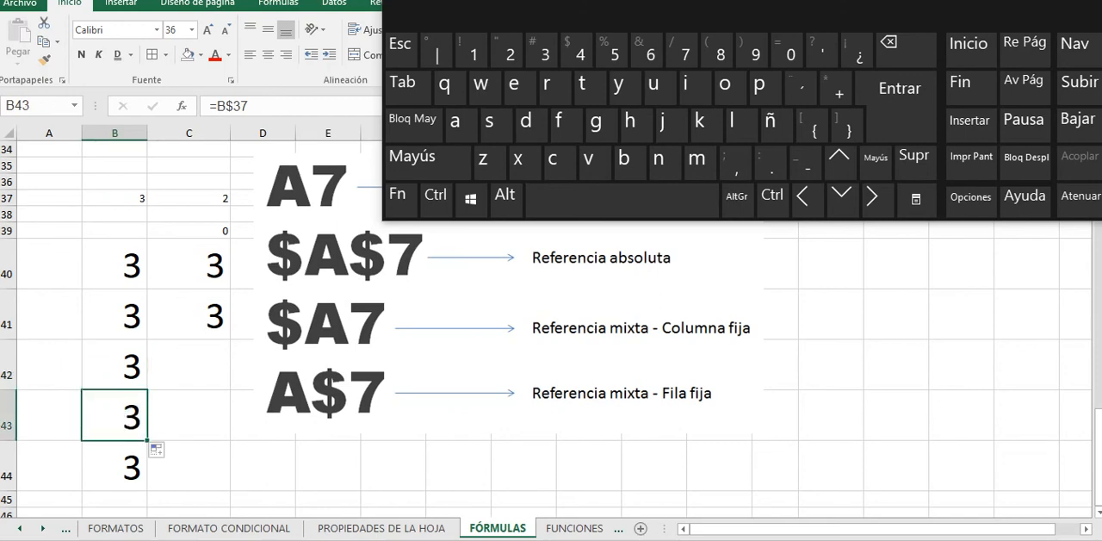
left_click(115, 366)
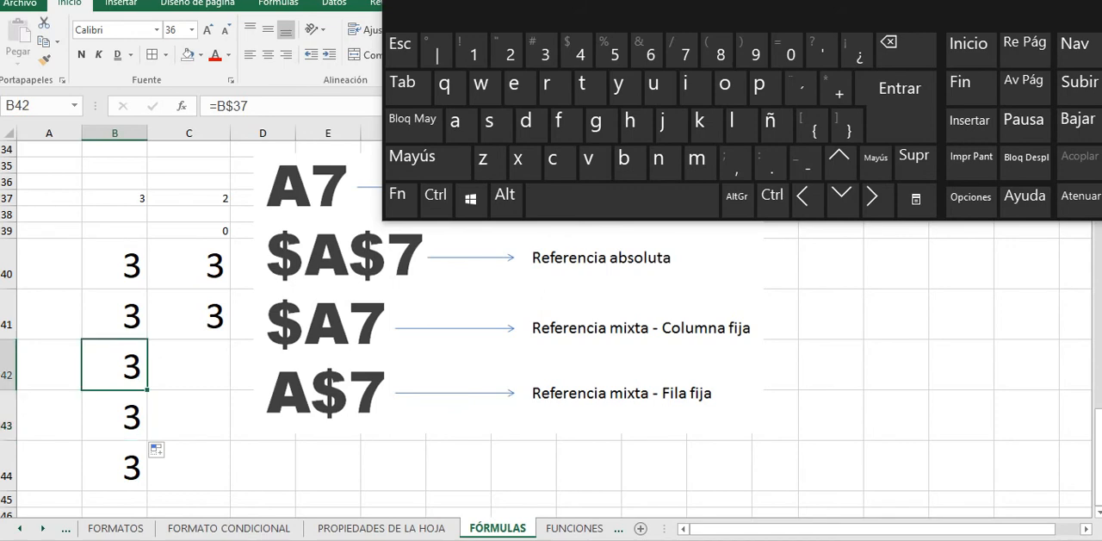
Step: Fill the fixed-row formula from B42 across to C42 and compare both formulas
left_click_drag(148, 390, 210, 379)
left_click(190, 366)
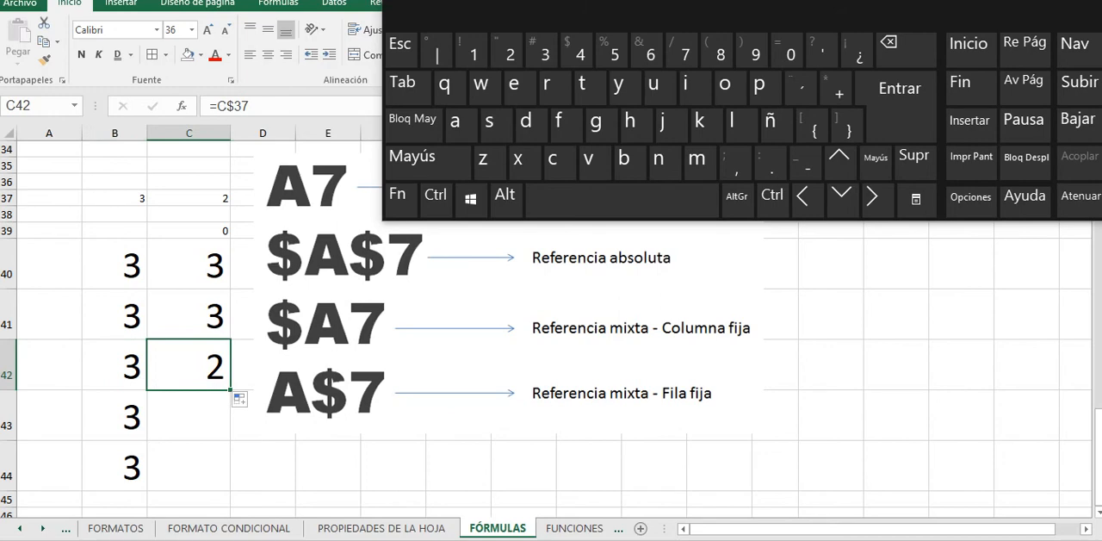
left_click(115, 366)
left_click(189, 366)
Step: Compare the source cells in row 37 with the fixed-row formulas in B42:C42 and the fixed-column formula in B41
left_click_drag(49, 198, 258, 198)
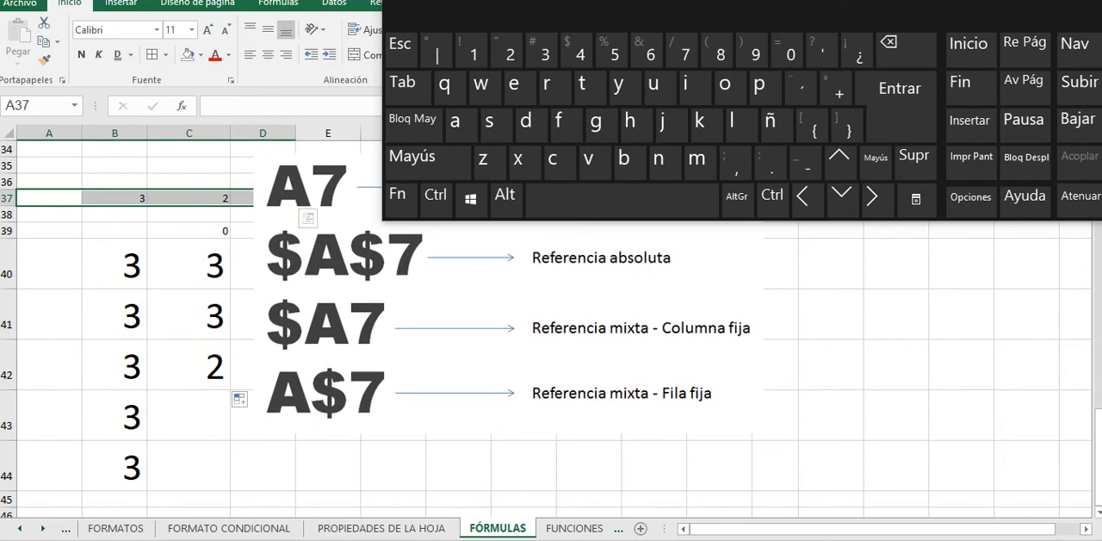
left_click(115, 198)
left_click(188, 198)
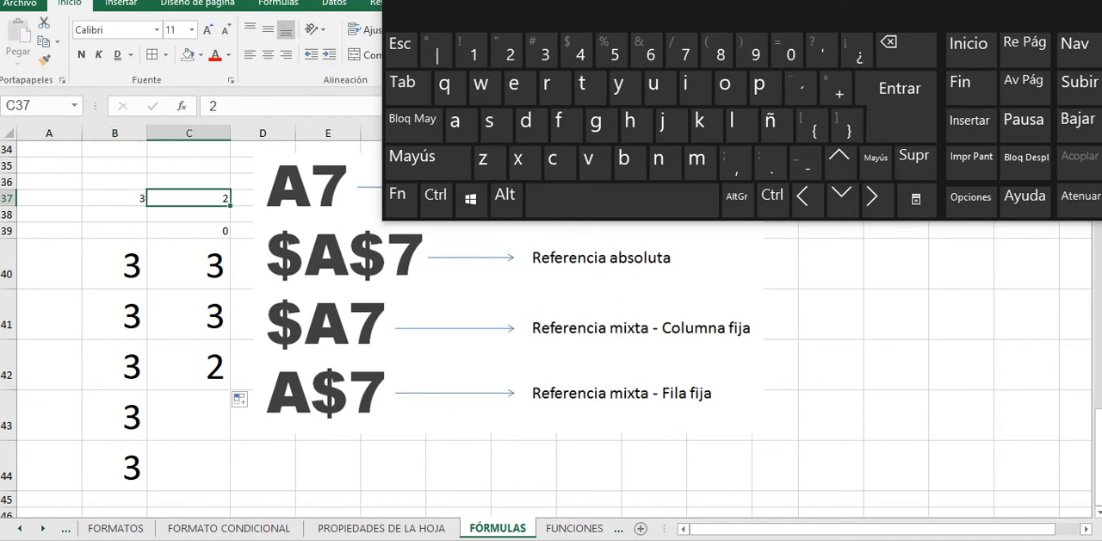
left_click_drag(114, 366, 188, 366)
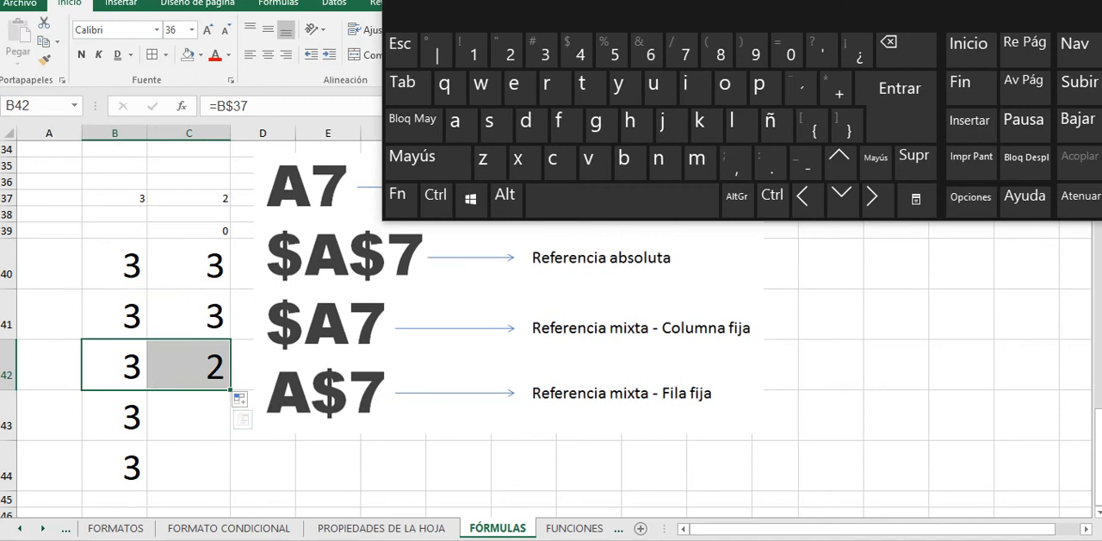
left_click(115, 316)
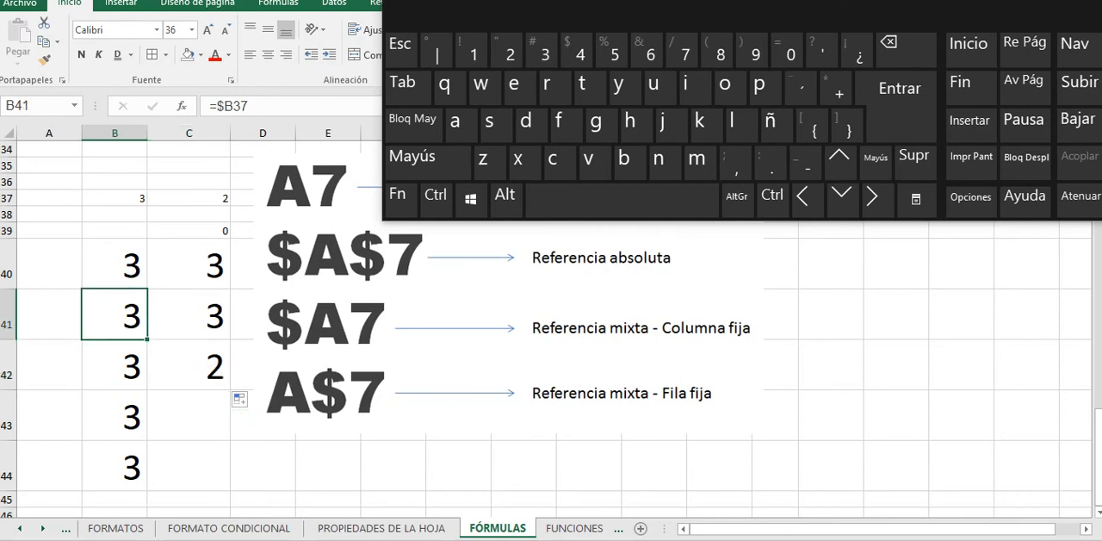
left_click(115, 366)
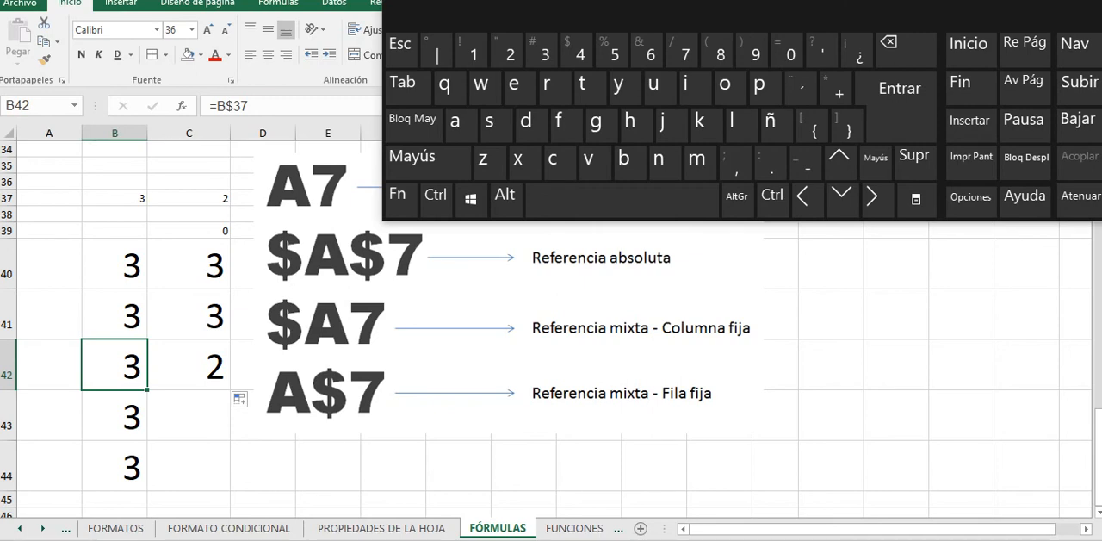
Step: Edit B42 and cycle its reference to fixed-column $B37 and on to relative B37
left_click(234, 106)
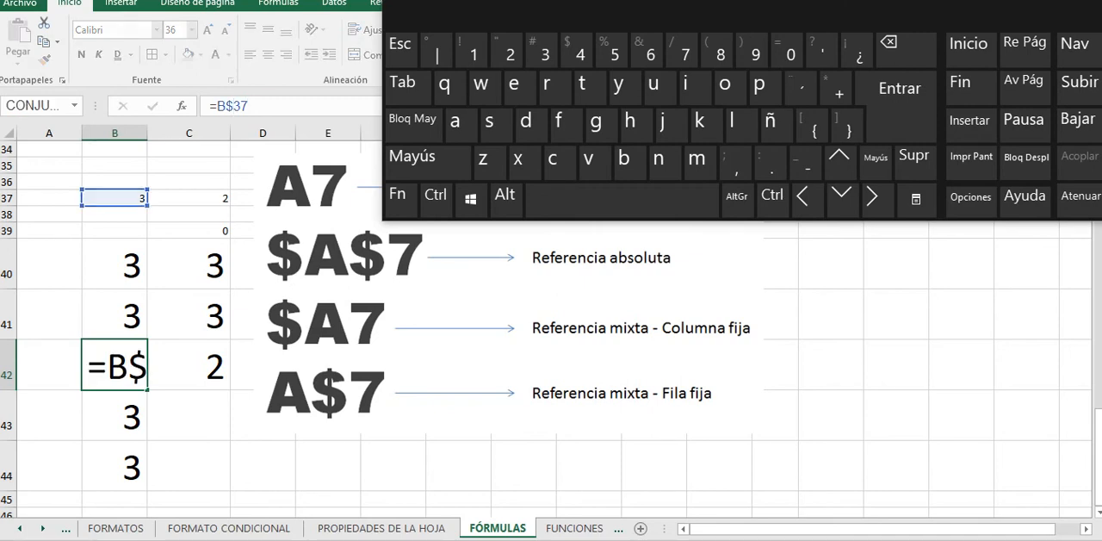
key("Escape")
key("F2")
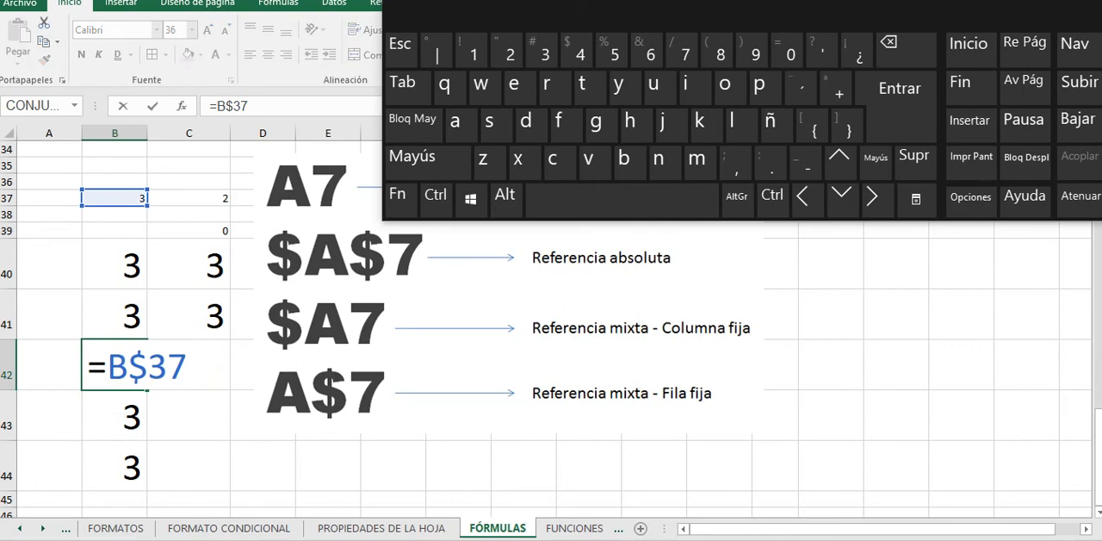
key("shift")
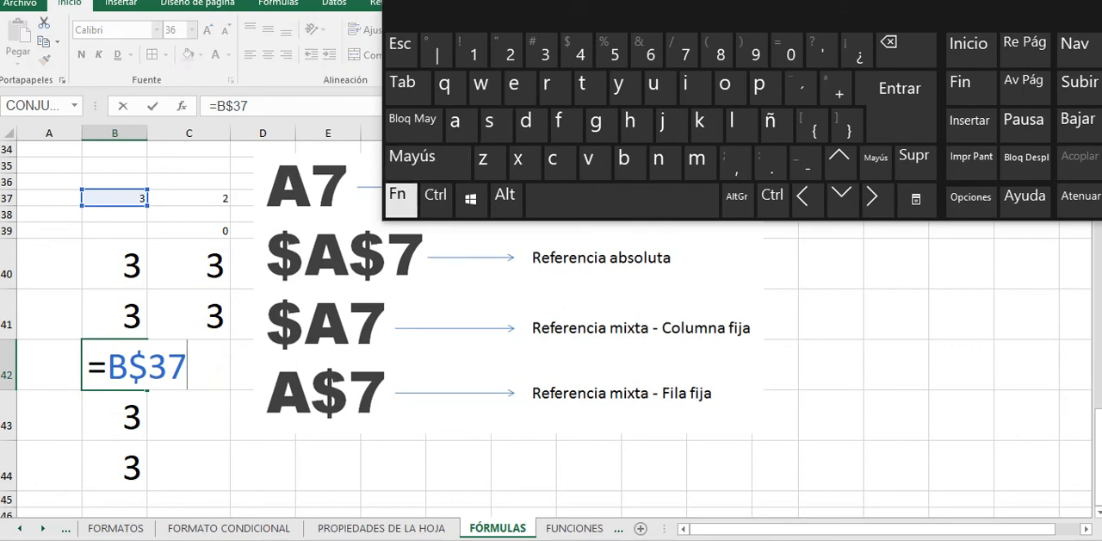
left_click(401, 200)
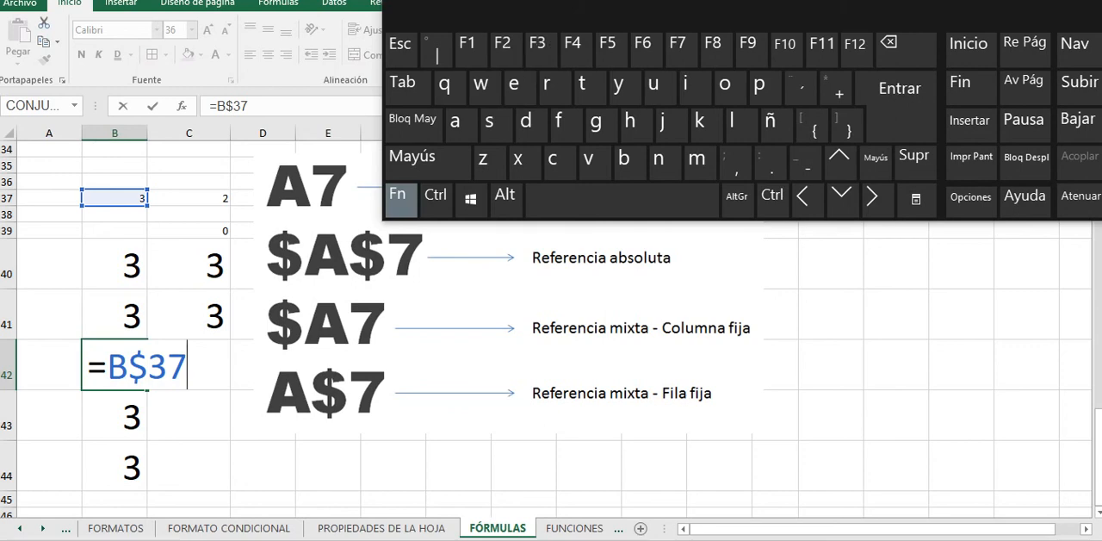
key("F4")
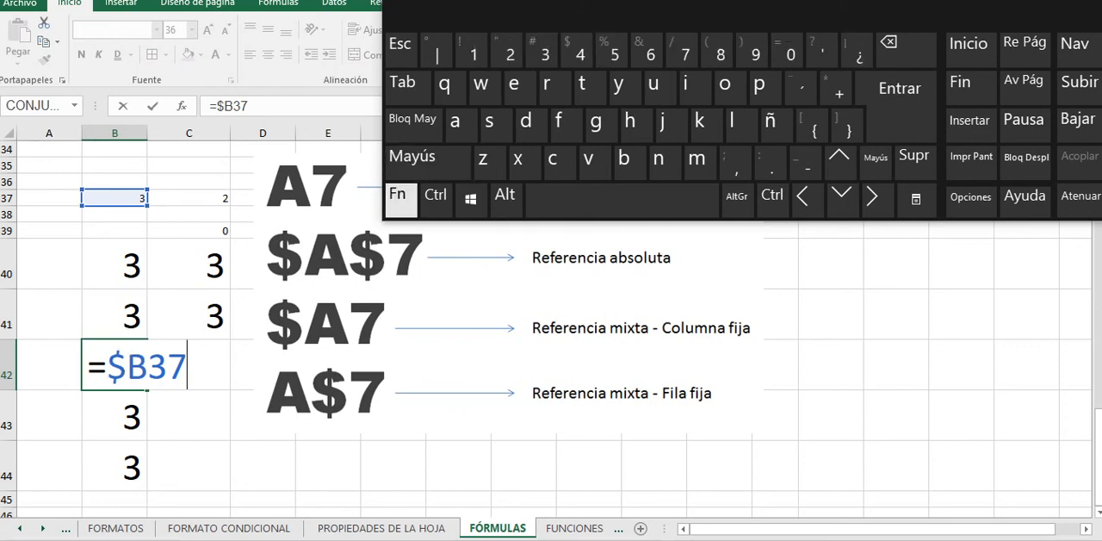
left_click(400, 196)
key("F4")
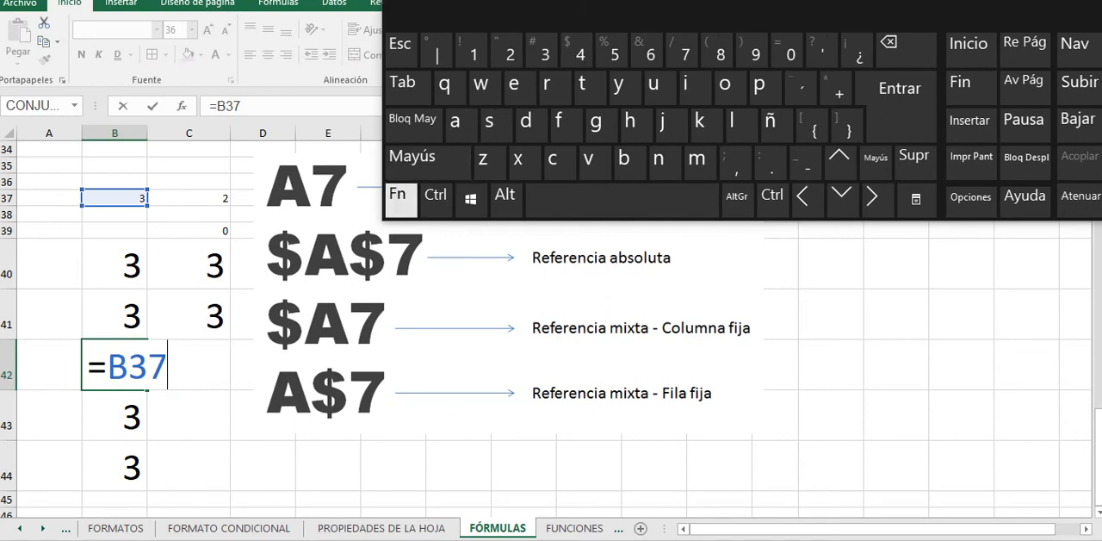
Step: Cycle the B42 reference through absolute $B$37 and fixed-row B$37, and end on the fixed-column form =$B37
left_click(401, 196)
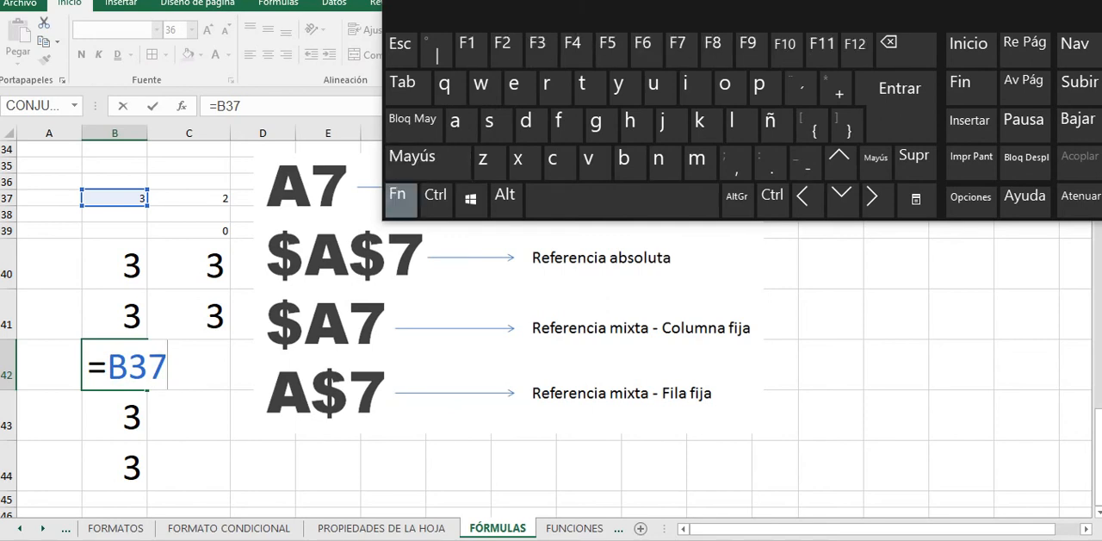
left_click(579, 53)
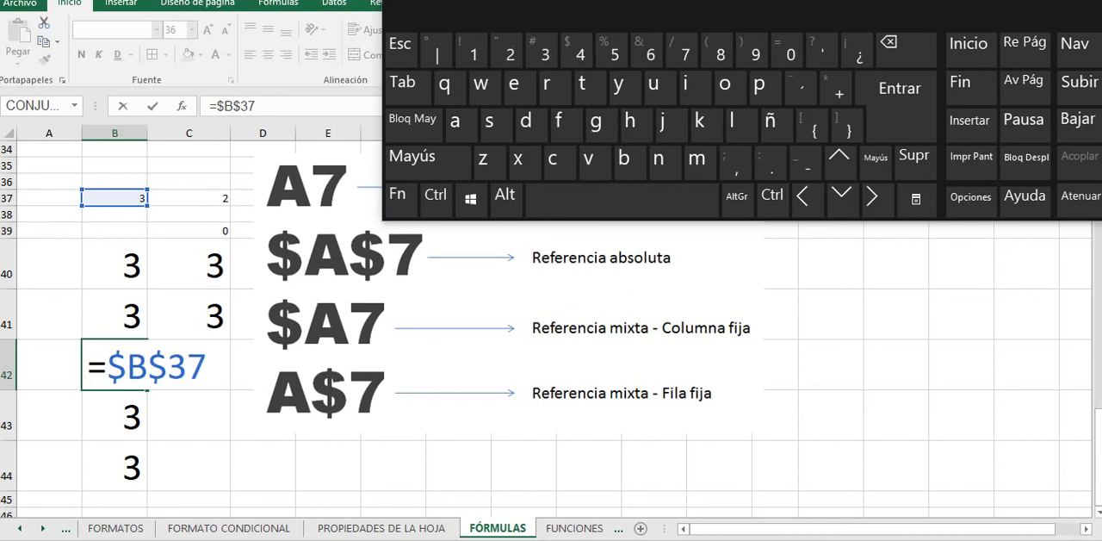
left_click(400, 197)
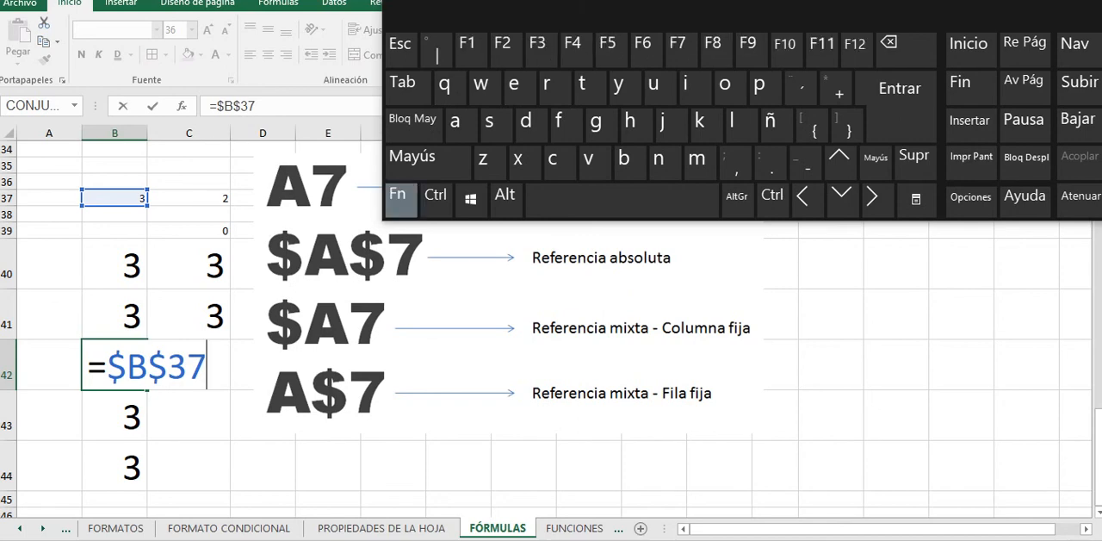
left_click(579, 53)
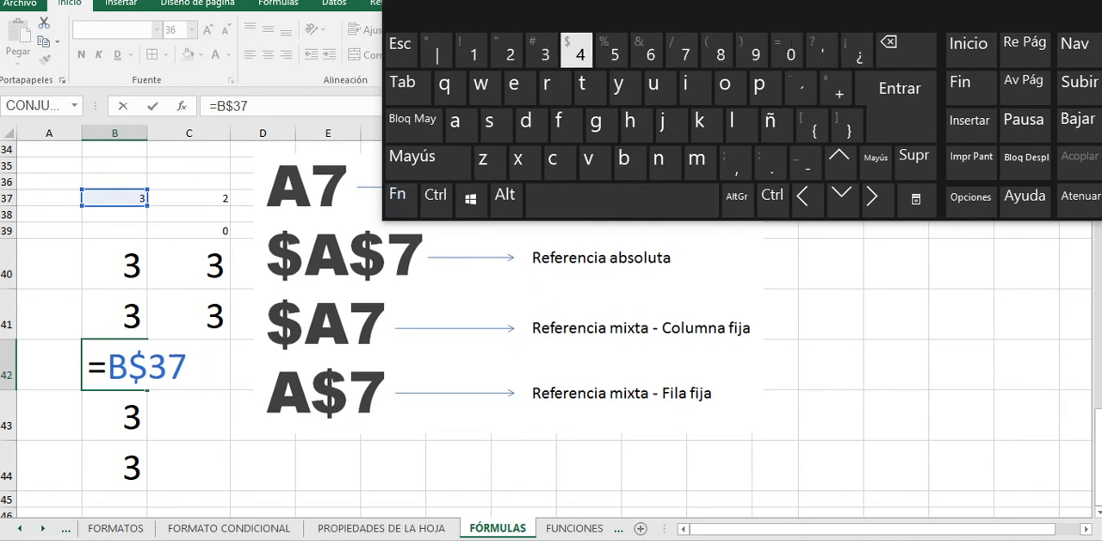
left_click(400, 197)
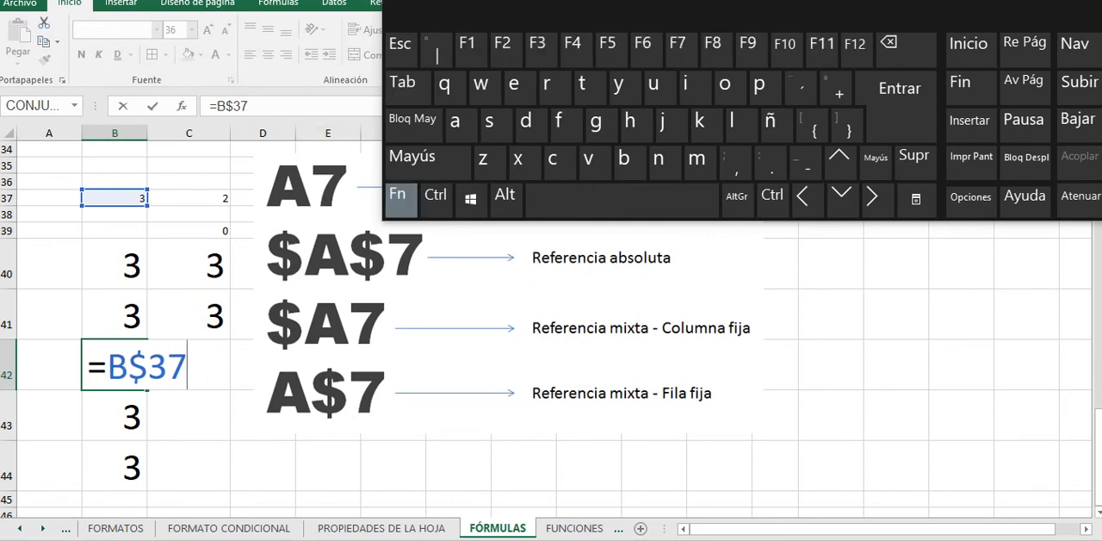
left_click(577, 49)
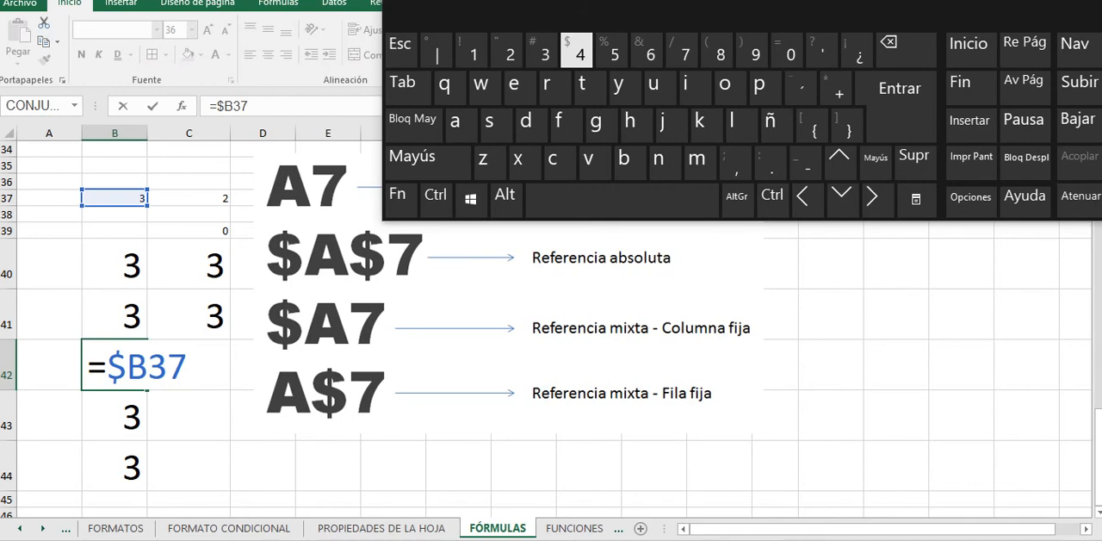
left_click(263, 466)
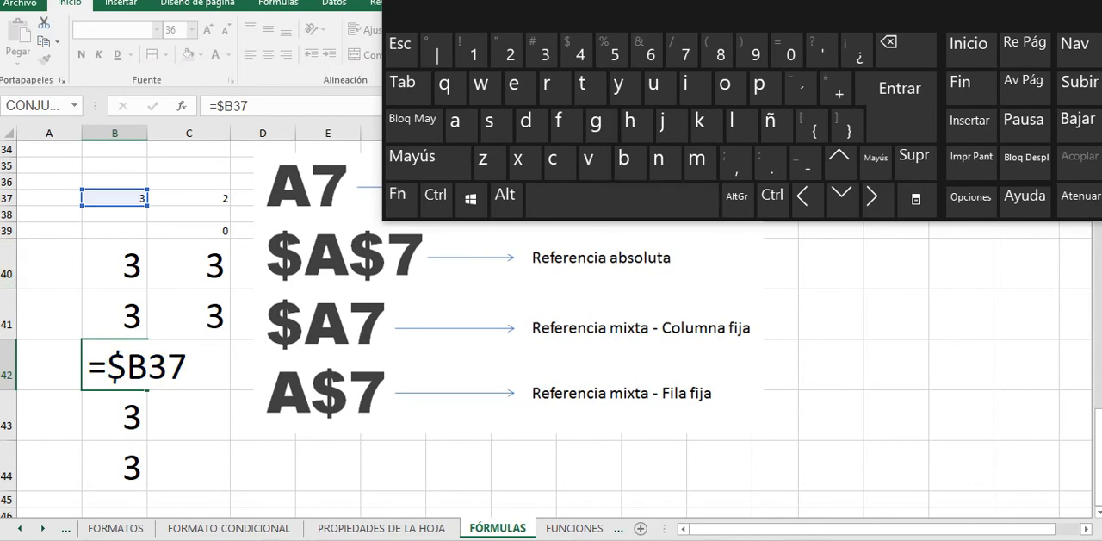
Step: Close the on-screen keyboard and return to the RESULTADO example table near the start of the FÓRMULAS sheet
scroll(551, 345, "down", 2)
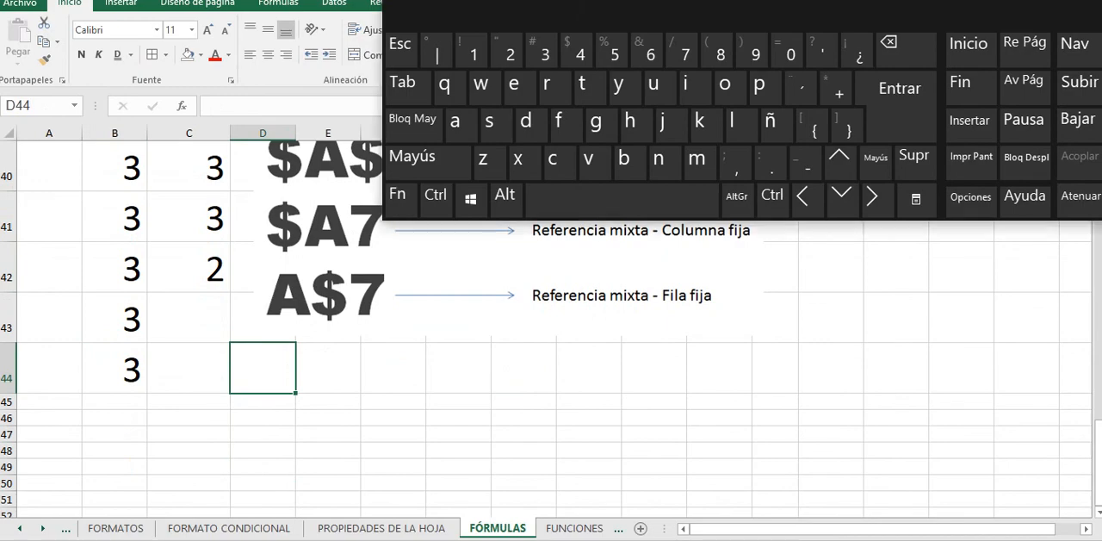
left_click_drag(740, 8, 543, 20)
left_click(967, 3)
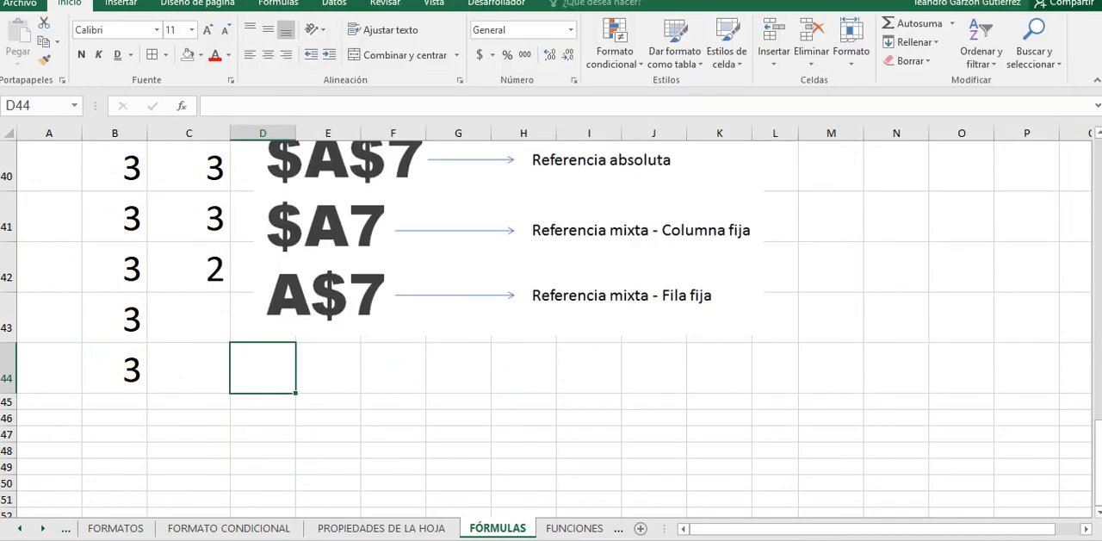
scroll(551, 327, "down", 5)
scroll(551, 327, "up", 10)
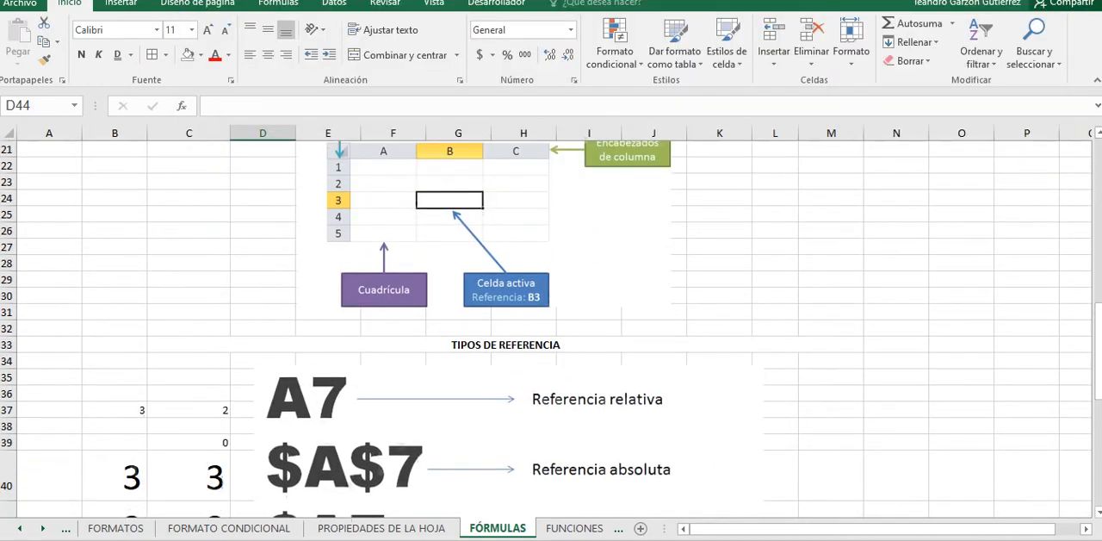
scroll(551, 327, "up", 5)
scroll(551, 327, "up", 3)
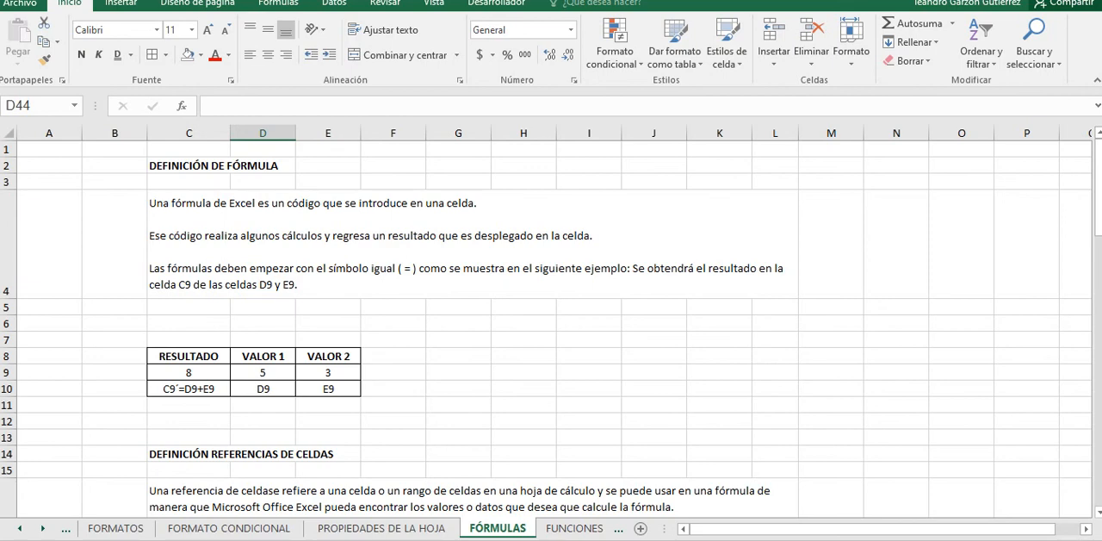
scroll(552, 327, "down", 1)
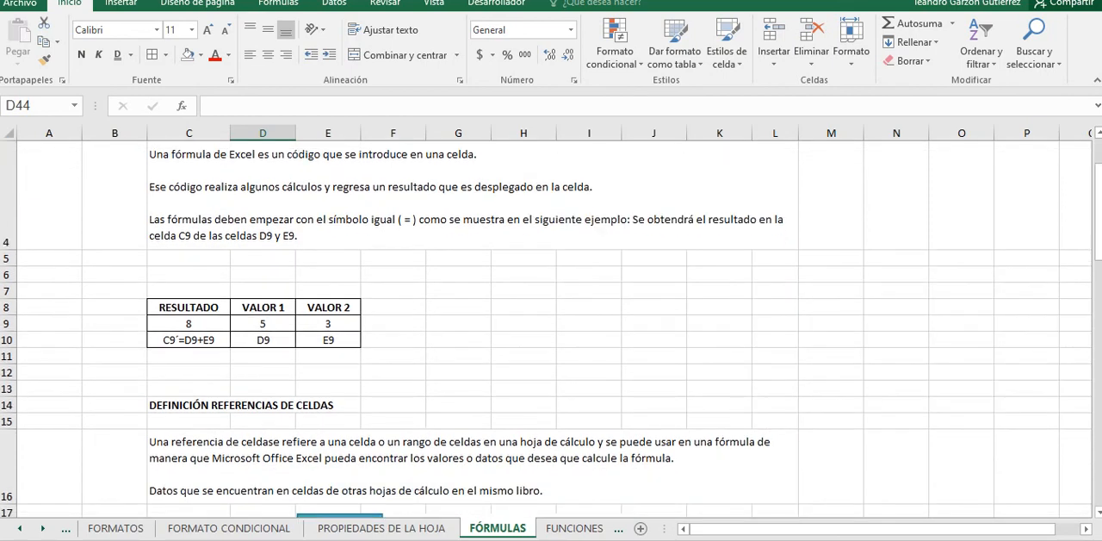
Step: Inspect the operand cells D9 and E9 and the result cell C9 in the example table
left_click(263, 323)
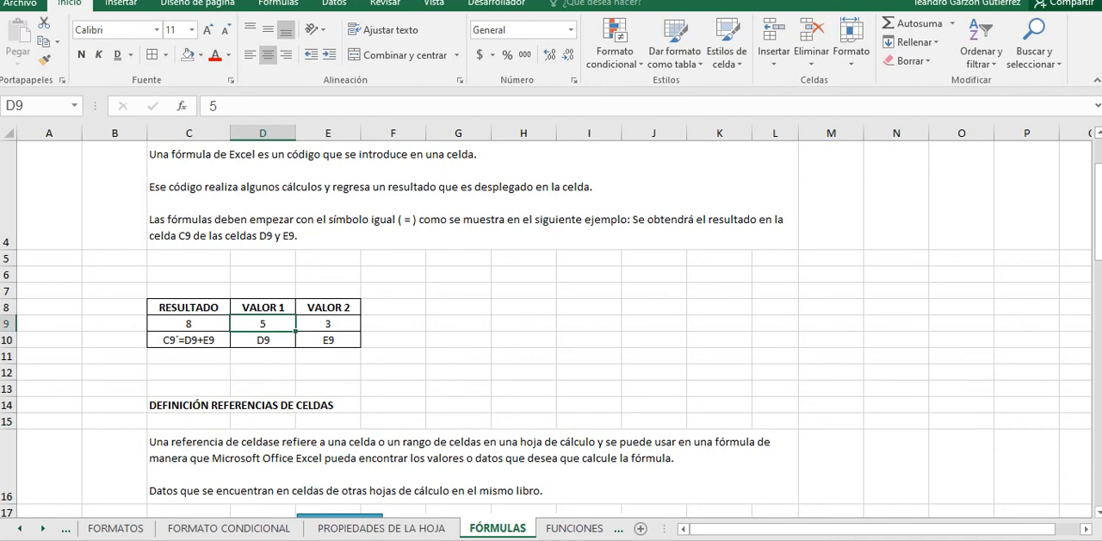
left_click(262, 340)
left_click(328, 323)
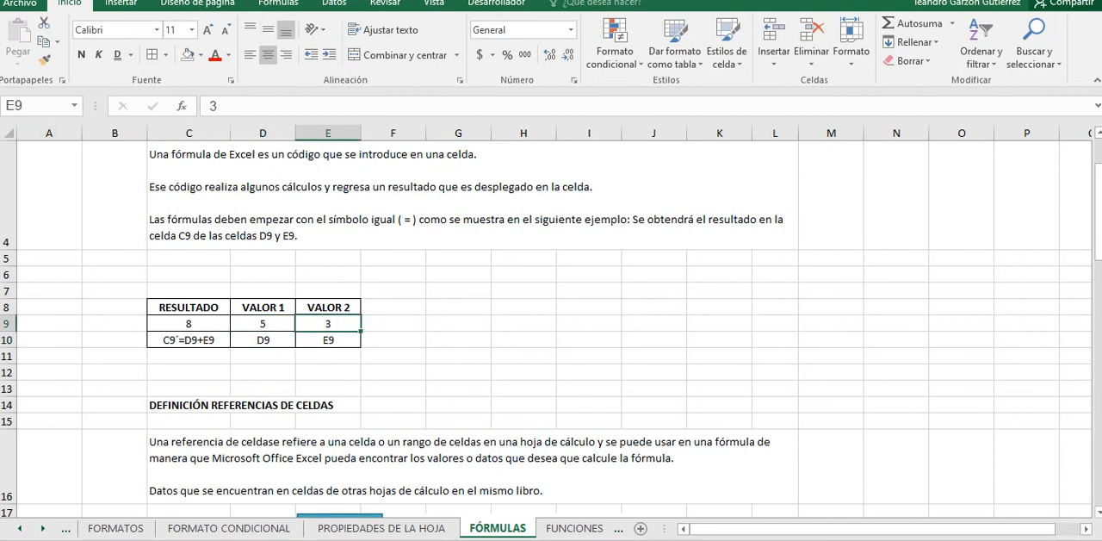
left_click(189, 340)
left_click(188, 324)
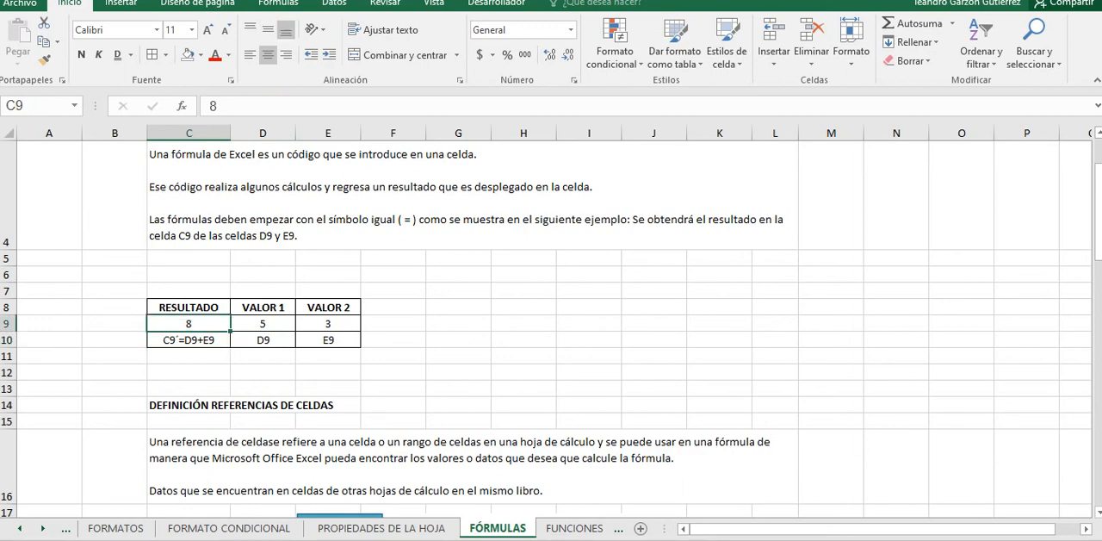
Step: Enter the formula =E9+D9 in cell C9 by picking the cells under VALOR 2 and VALOR 1
type("=")
key("Right")
key("Right")
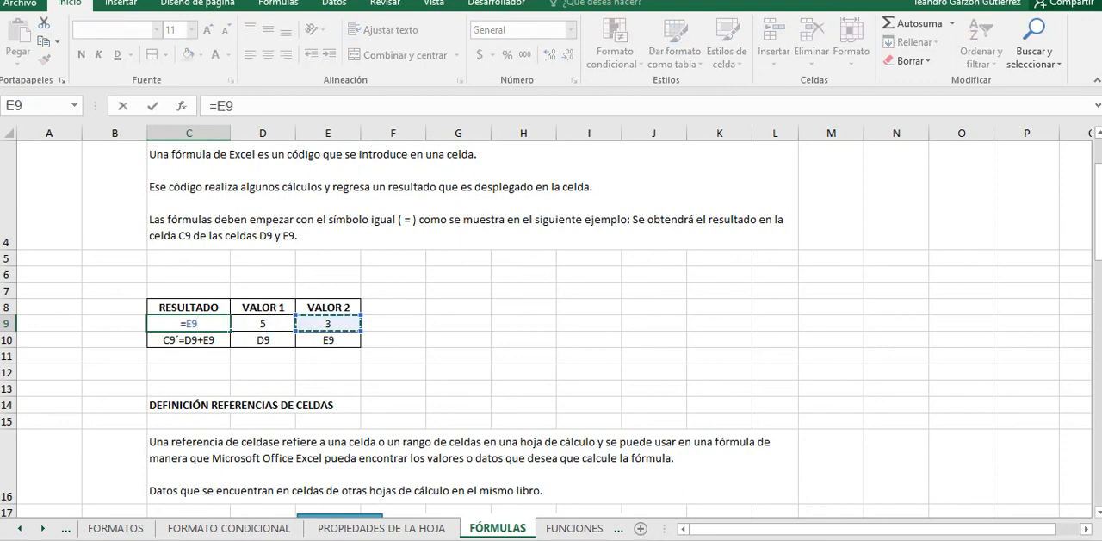
type("+")
key("Right")
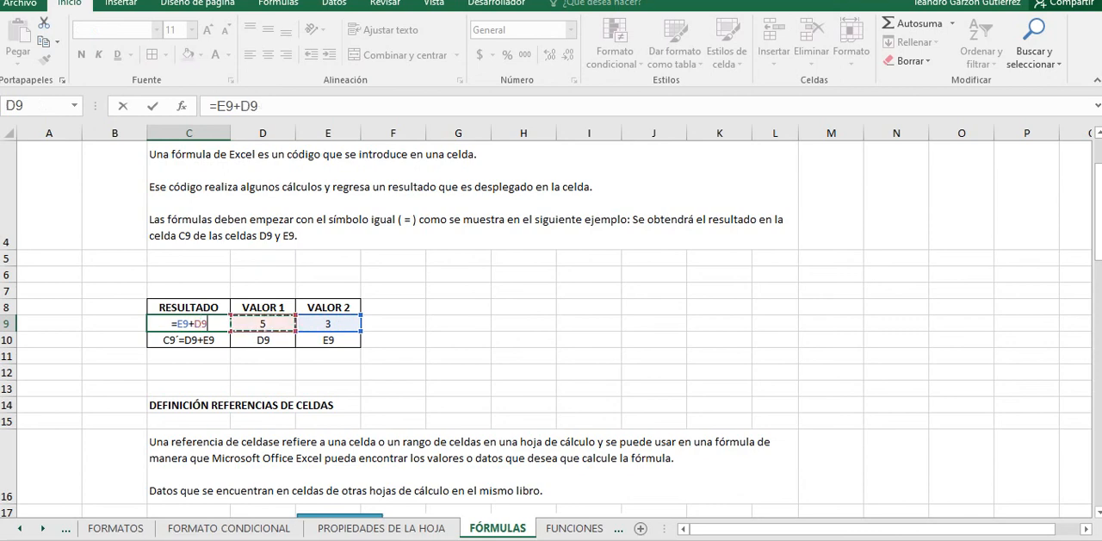
key("ctrl+Return")
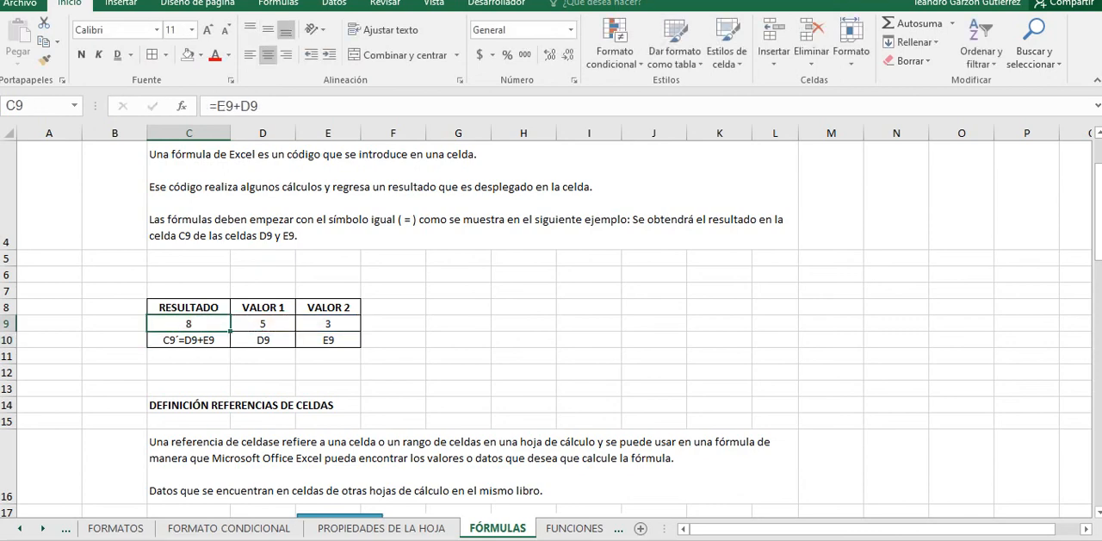
Step: Replace the contents of result cell C9 with the formula =D9+E9, picking both operand cells in the example table
type("=")
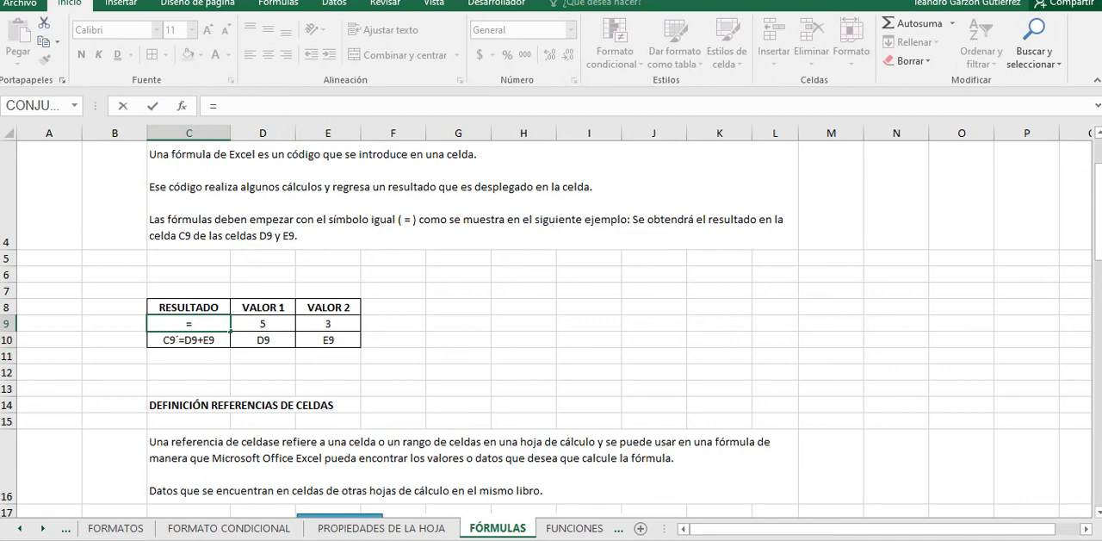
left_click(263, 323)
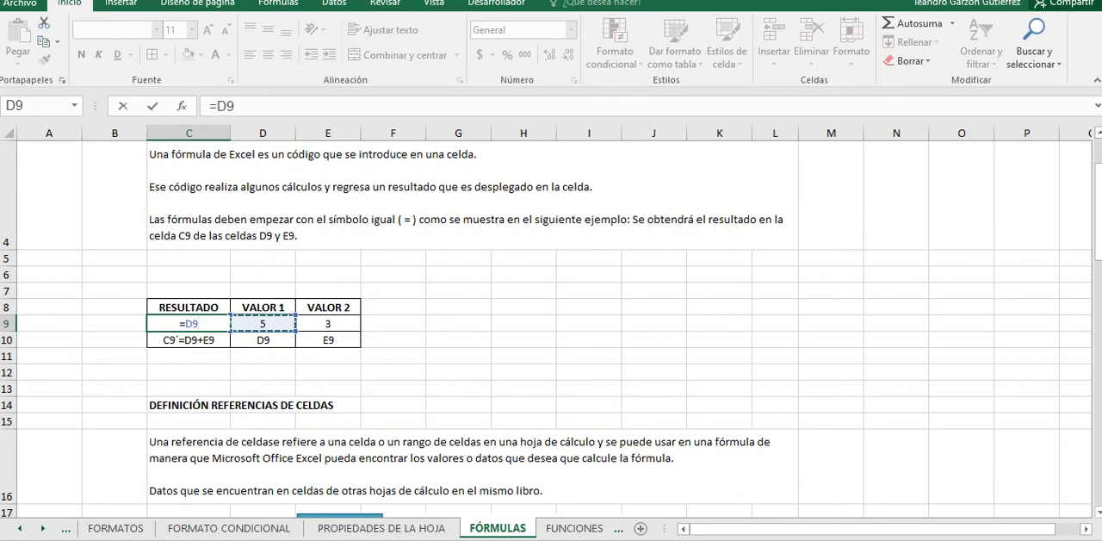
type("+")
left_click(328, 324)
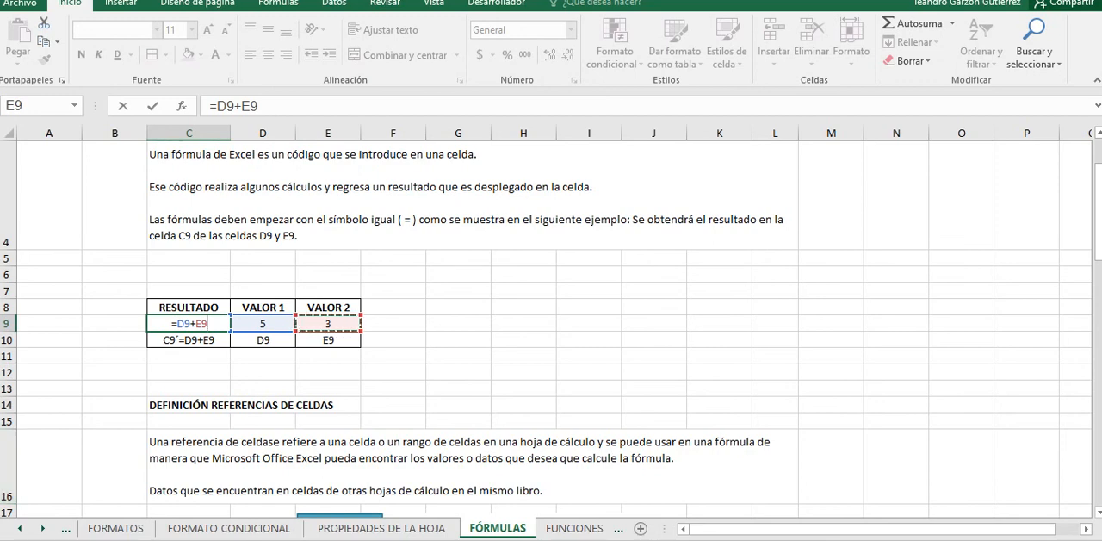
key("Return")
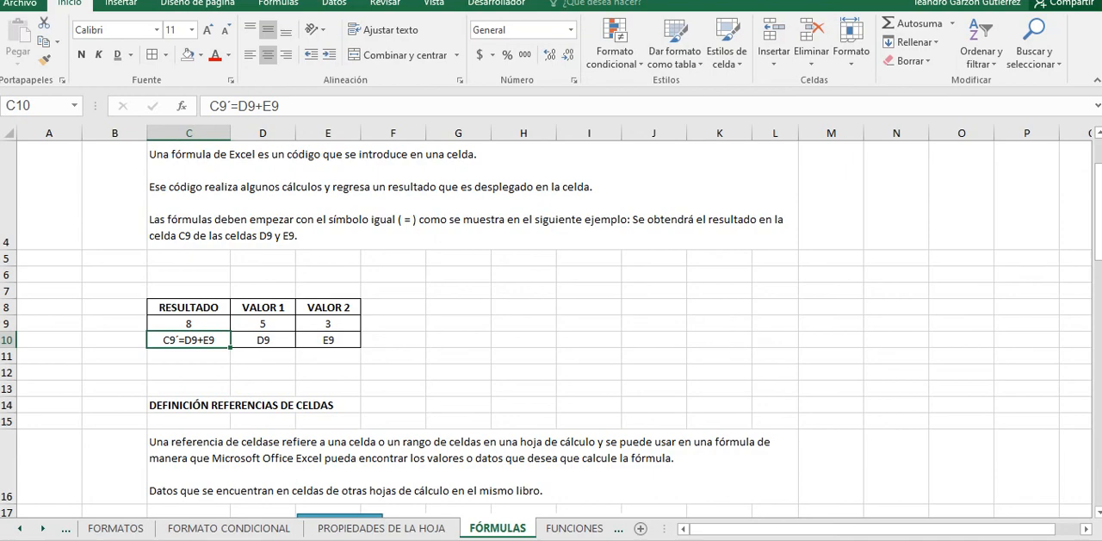
scroll(551, 327, "up", 1)
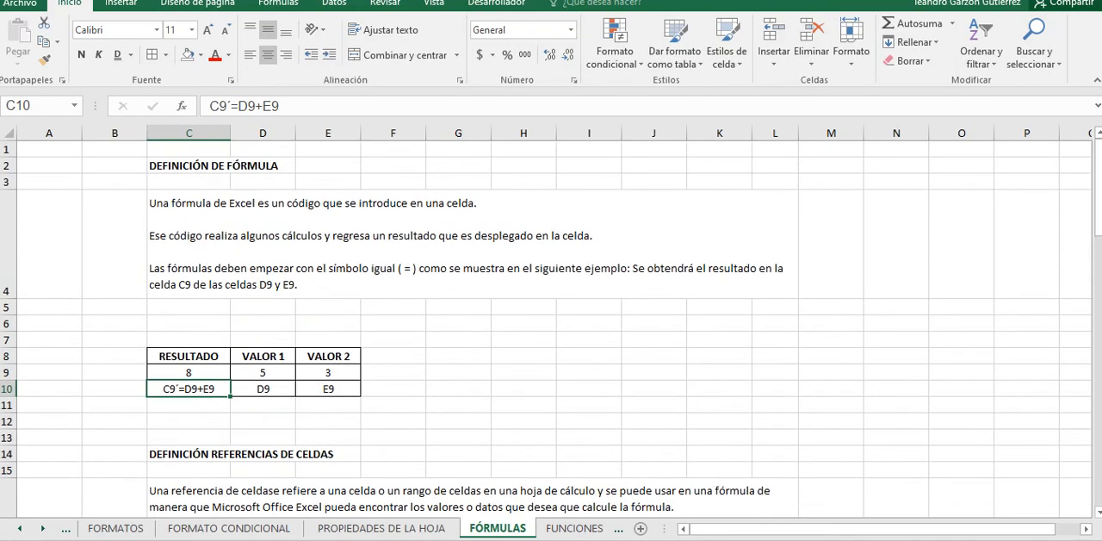
Step: Switch to Google Calendar, open the EXCEL BÁSICO UNIVERSAL DE LIMPIEZA event and copy its LISTA DE ASISTENCIA heading and form link
key("alt+Tab")
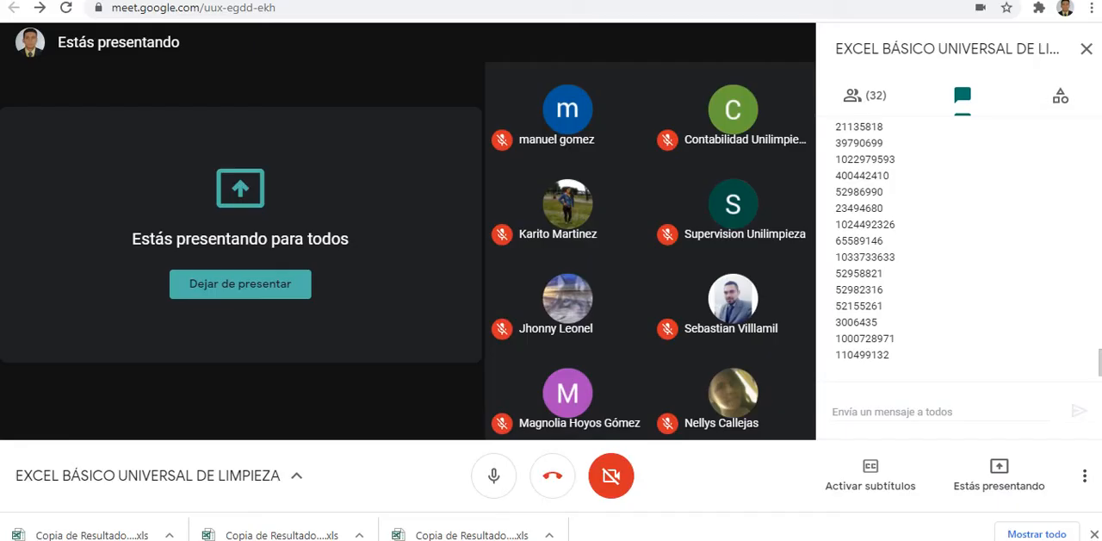
key("ctrl+Tab")
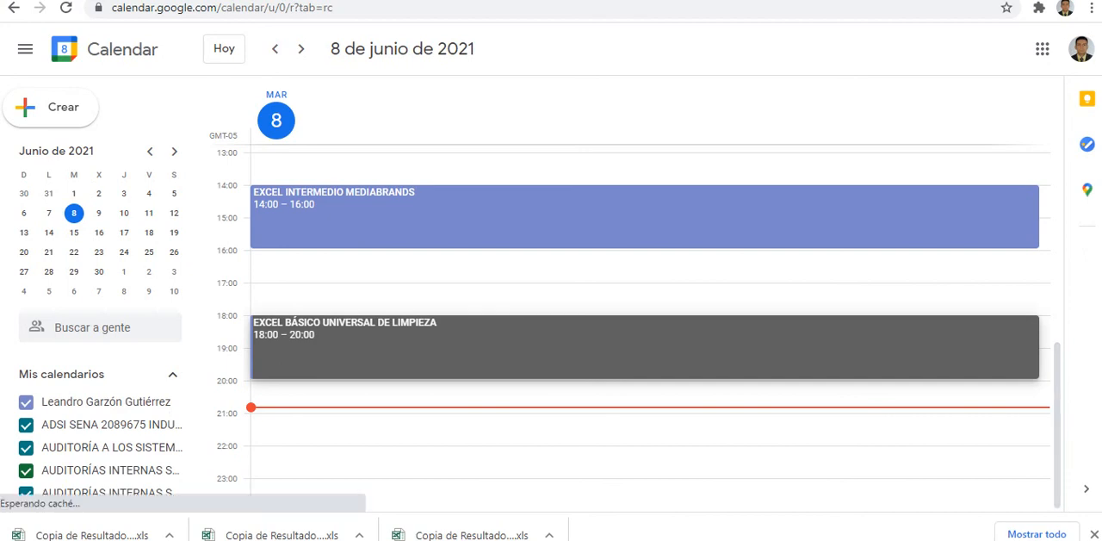
left_click(553, 347)
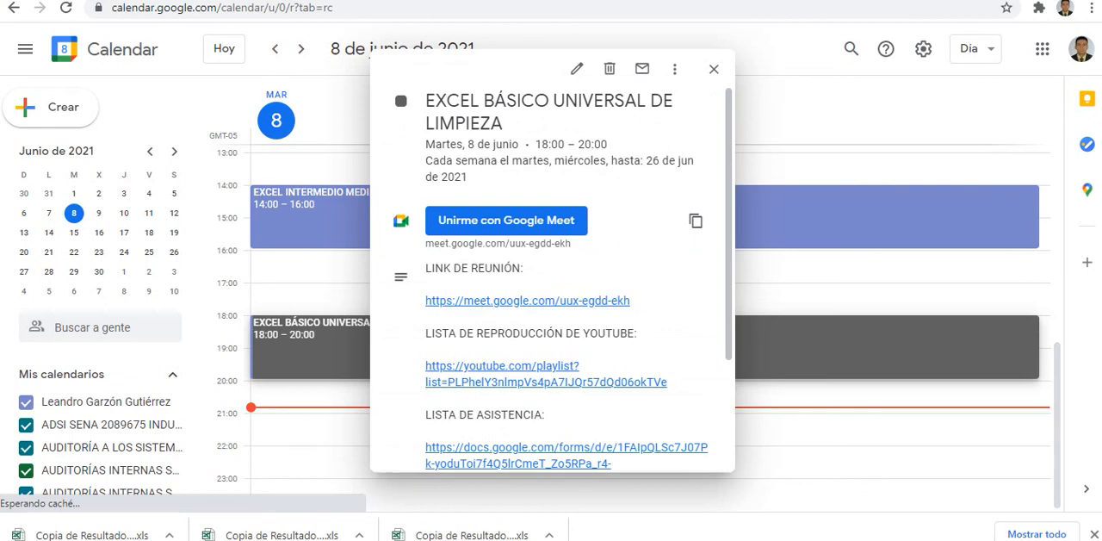
scroll(551, 310, "down", 3)
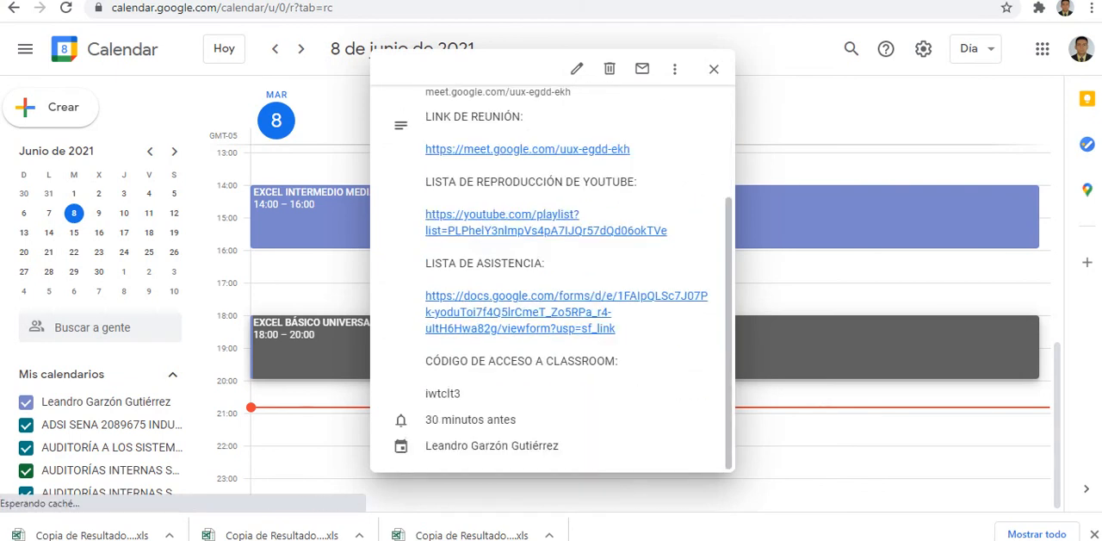
left_click_drag(425, 262, 617, 328)
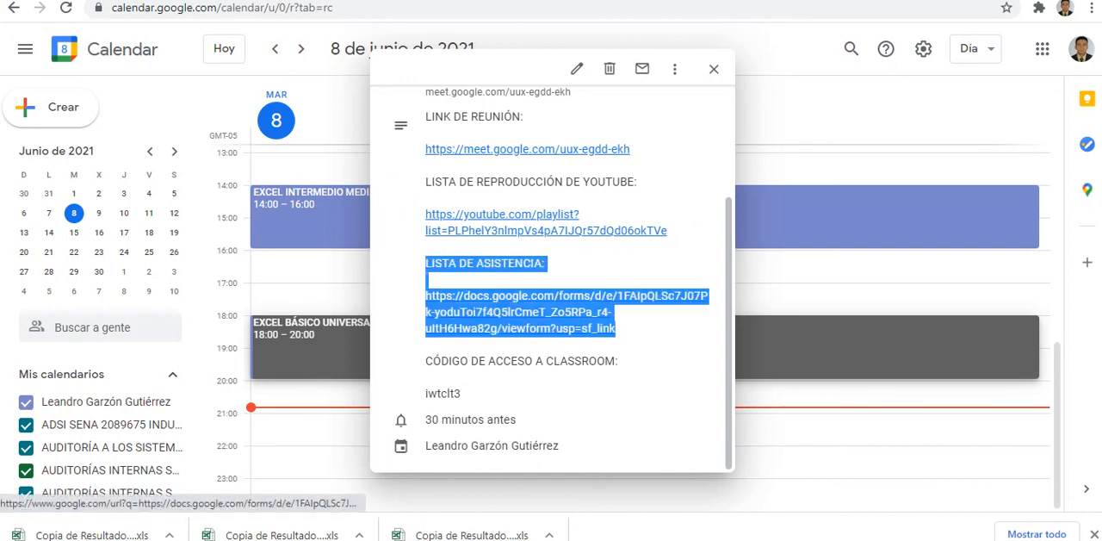
right_click(568, 325)
left_click(603, 217)
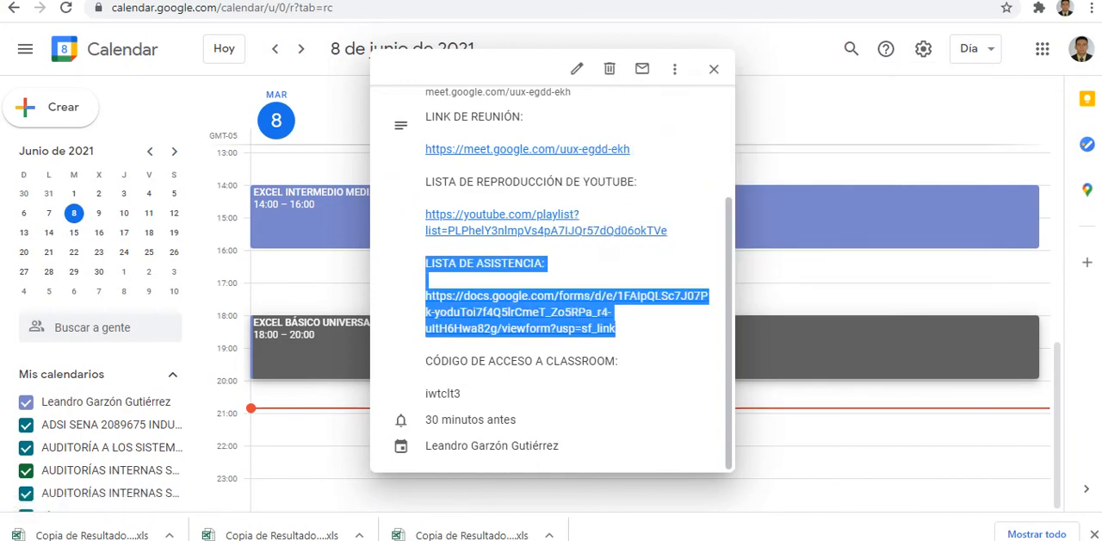
Step: Switch to the Google Meet call and send the copied attendance list heading and link in the chat
key("ctrl+Tab")
left_click(890, 412)
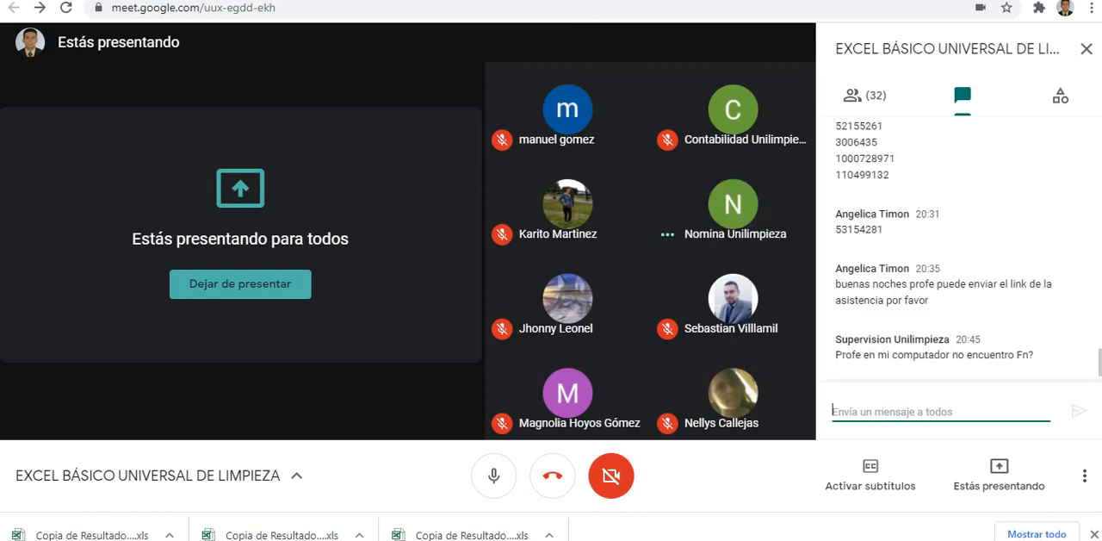
key("ctrl+v")
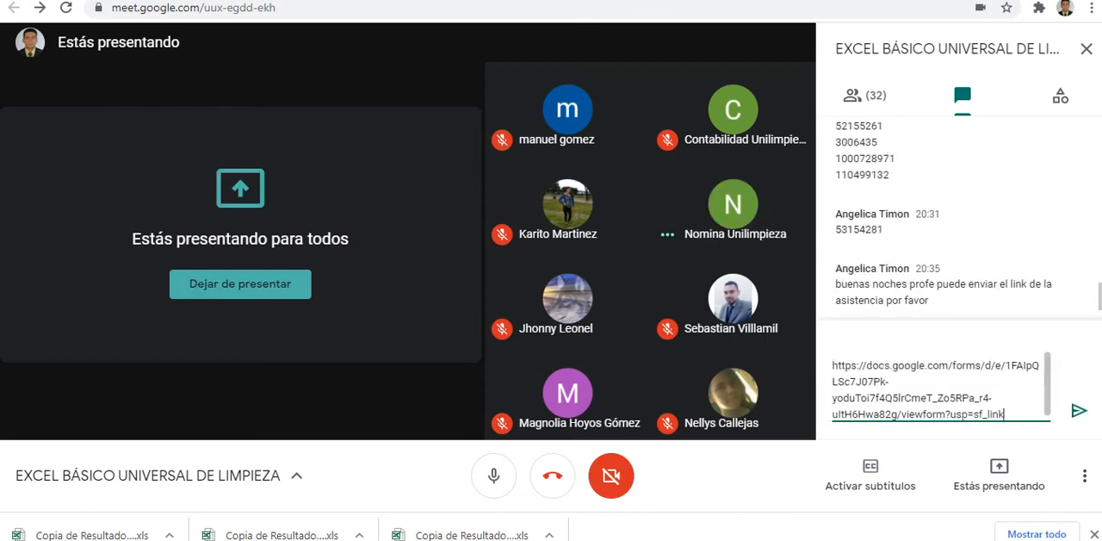
key("Return")
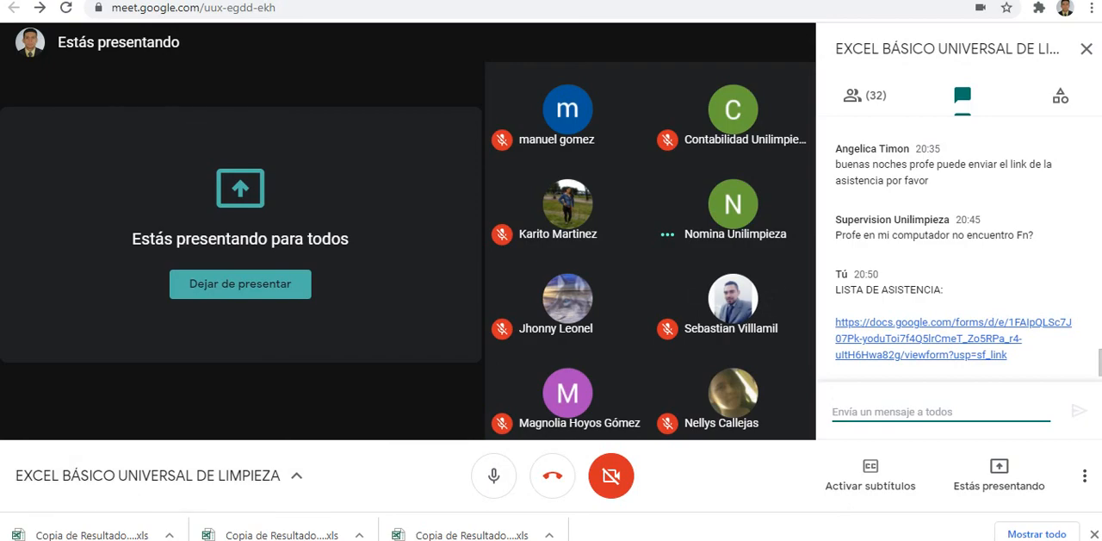
Step: Bring up the on-screen keyboard and toggle its Fn key on and off to show the F1–F12 function keys
key("alt+Tab")
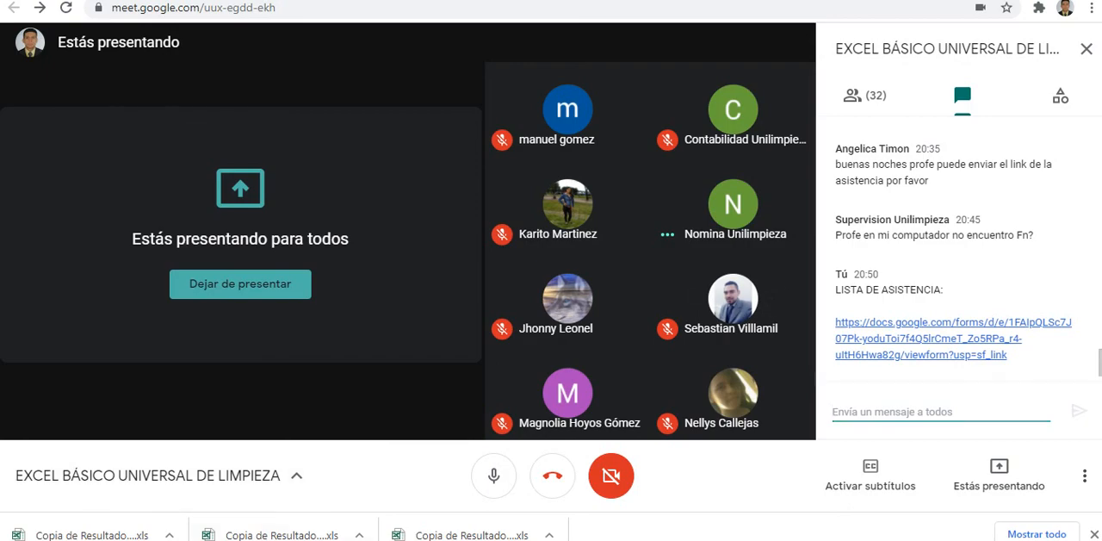
left_click(203, 213)
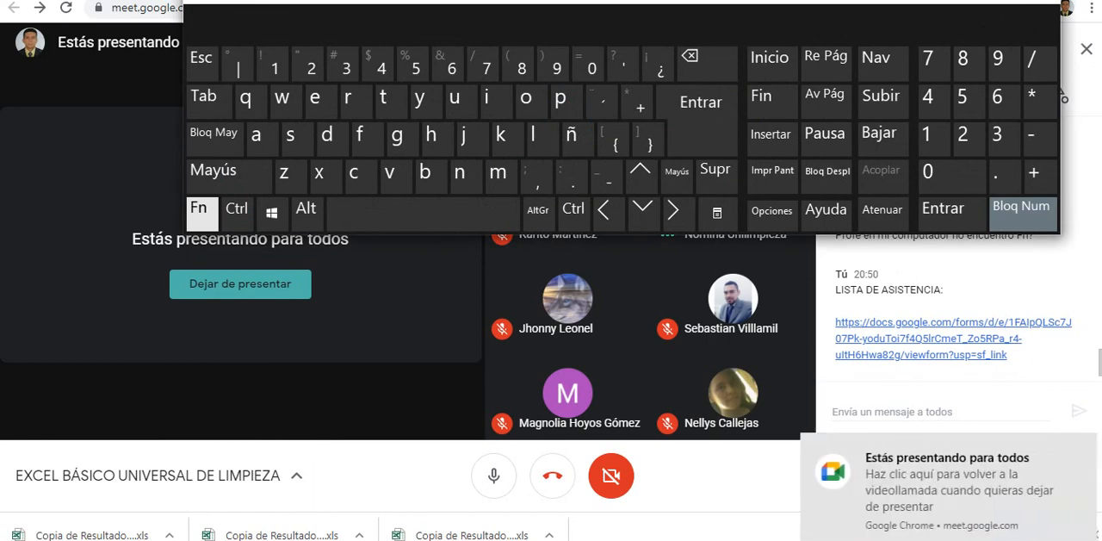
key("shift+2")
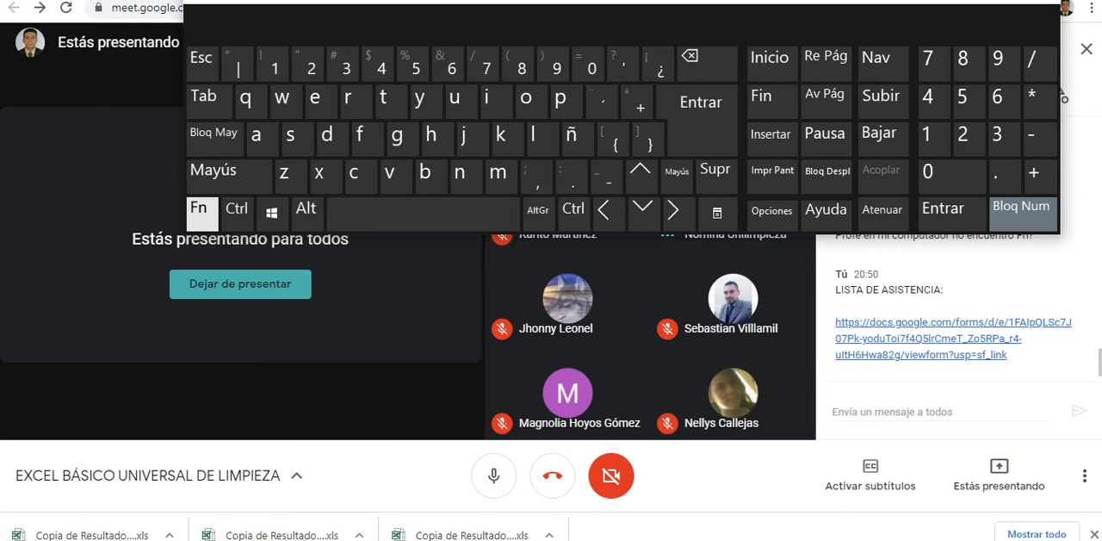
left_click(203, 210)
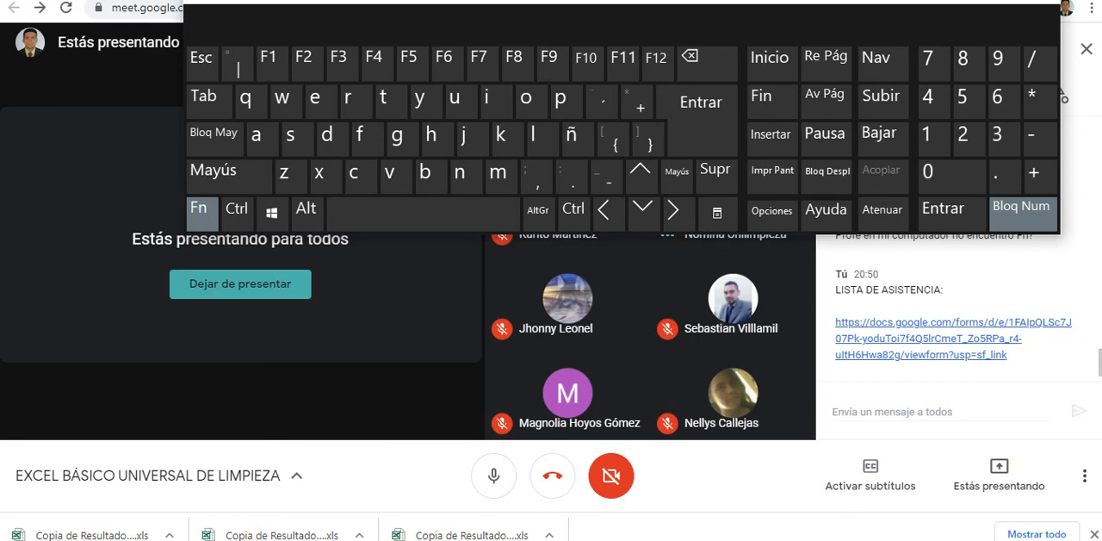
left_click(202, 214)
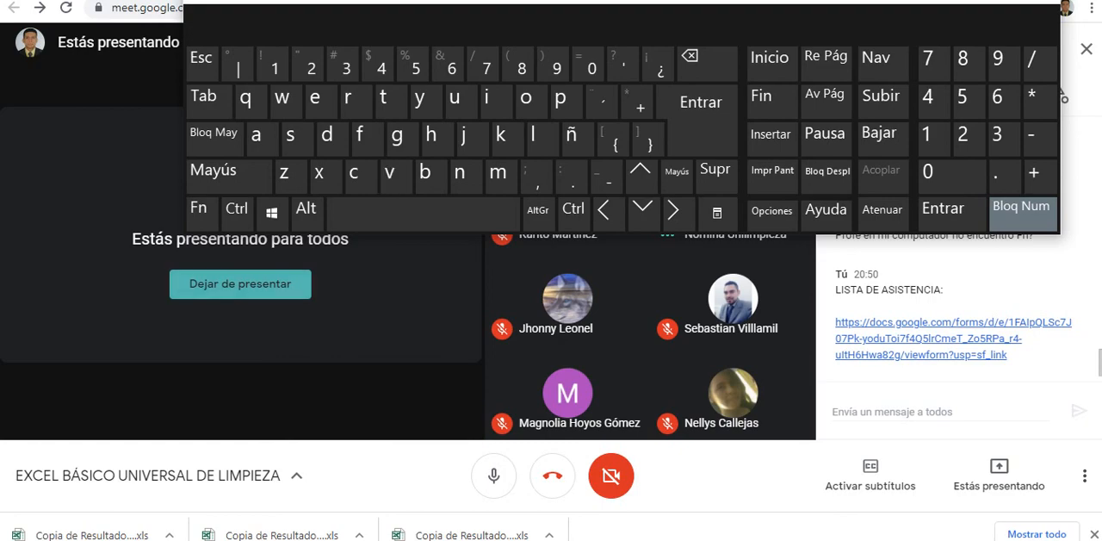
Step: Switch back to the SUPERMERCADO workbook in Excel and show the function definition at the start of the FUNCIONES sheet
mouse_move(350, 540)
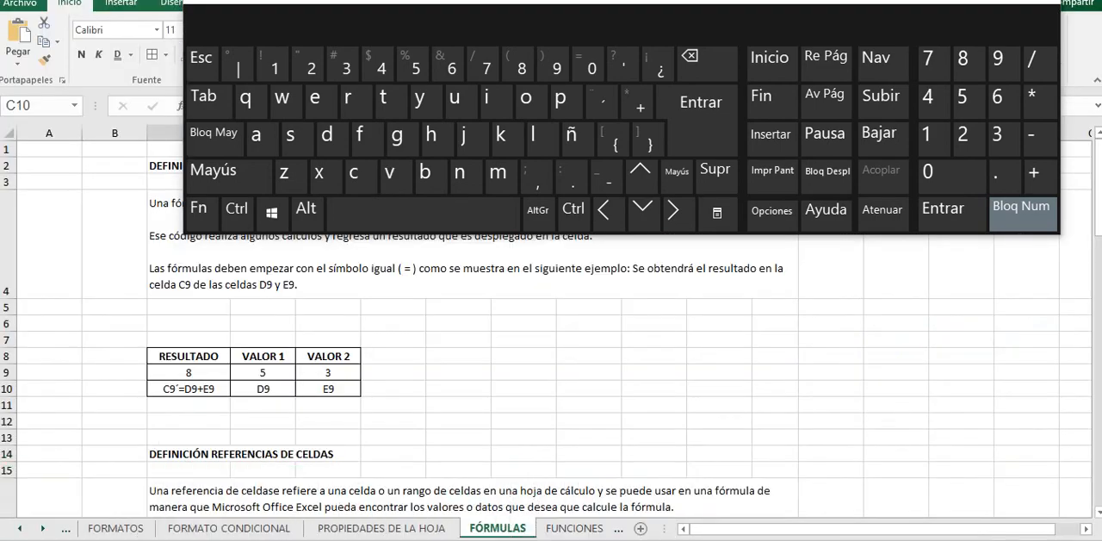
left_click(83, 499)
scroll(551, 379, "down", 1)
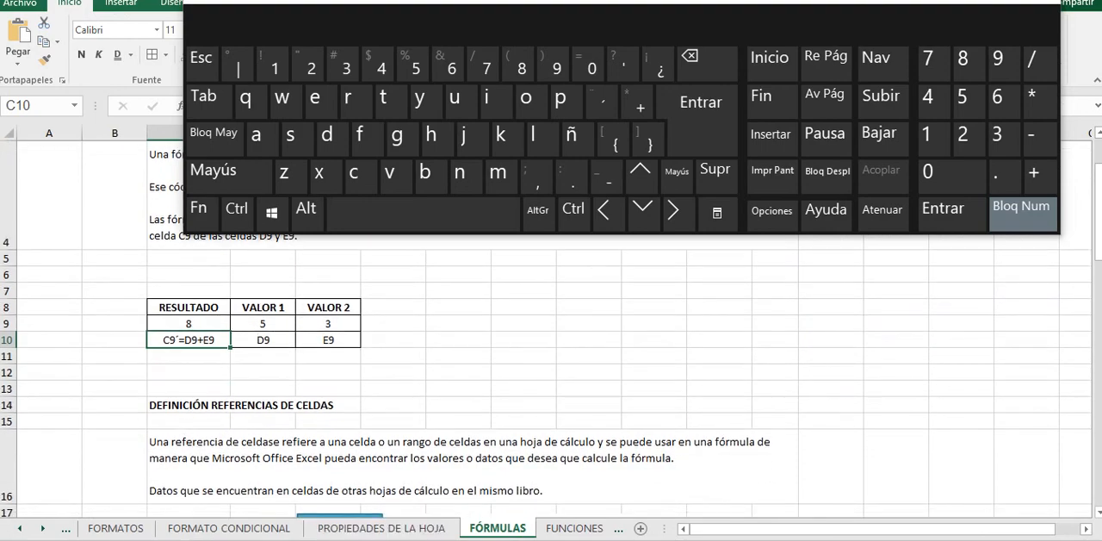
left_click(574, 528)
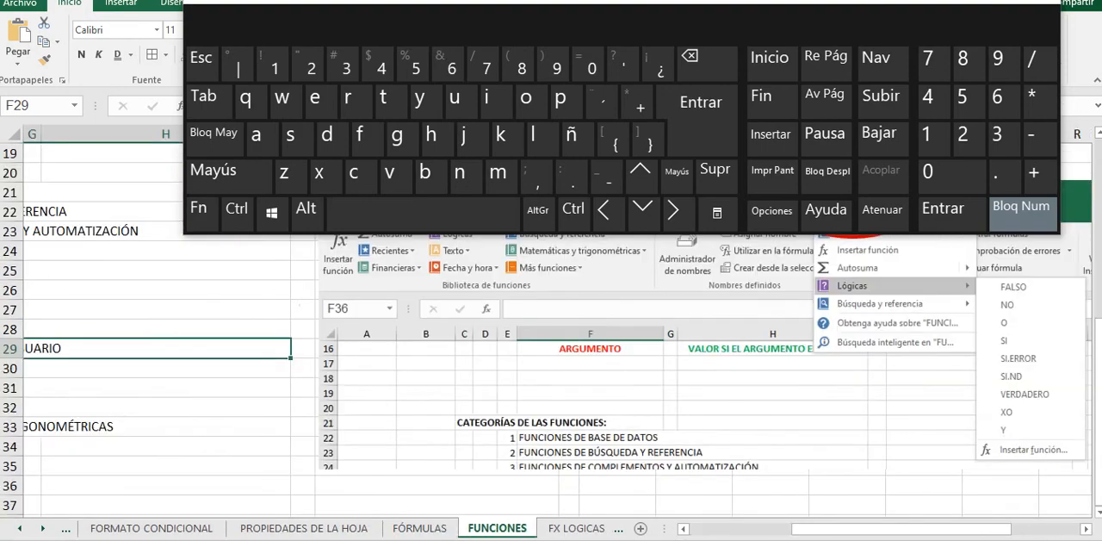
scroll(551, 361, "up", 6)
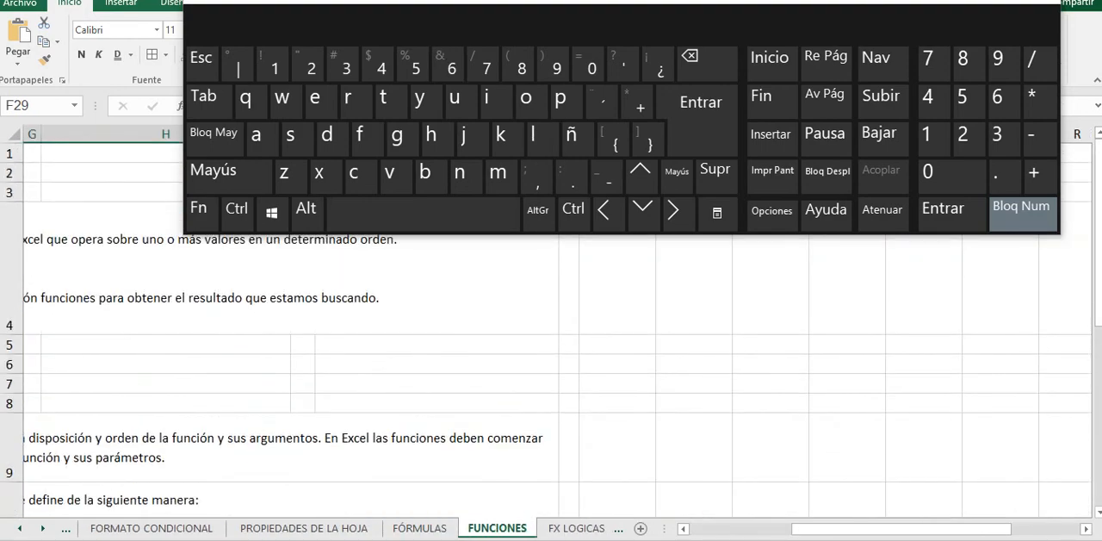
left_click_drag(901, 529, 800, 528)
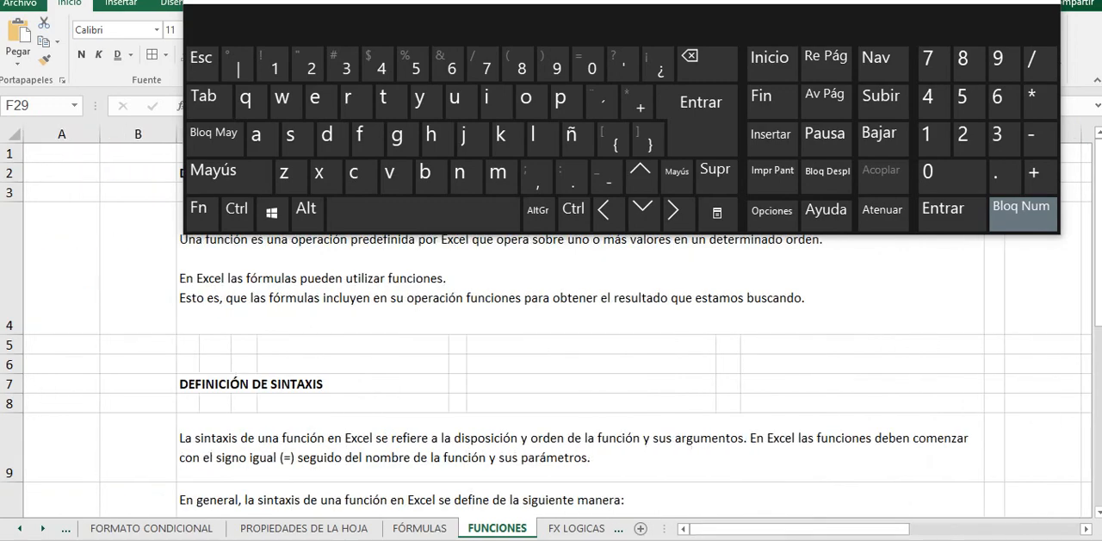
Step: Review the SI function syntax example and the list of function categories on the FUNCIONES sheet
scroll(551, 345, "down", 9)
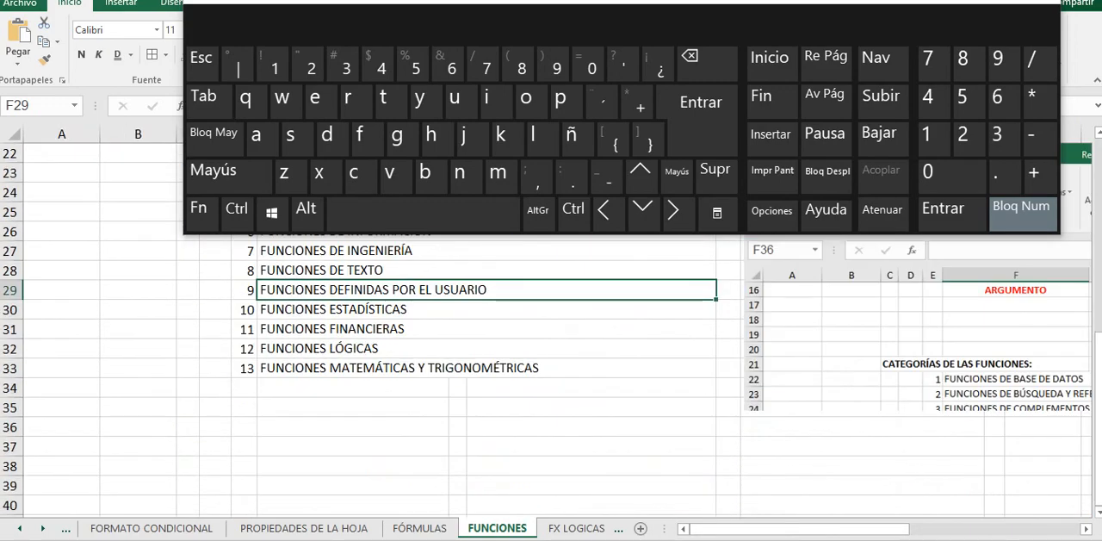
scroll(551, 362, "up", 9)
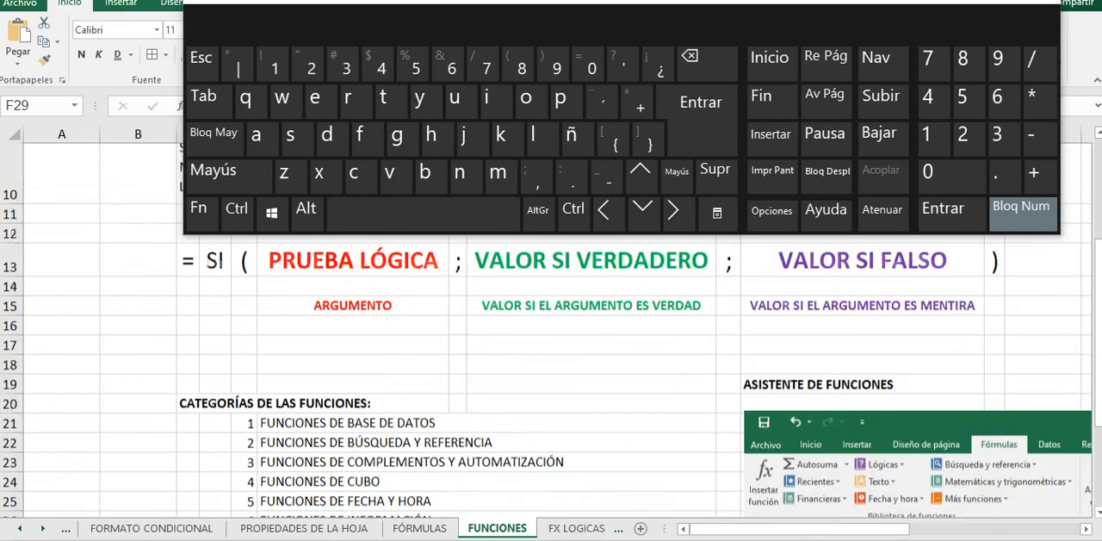
scroll(551, 344, "down", 5)
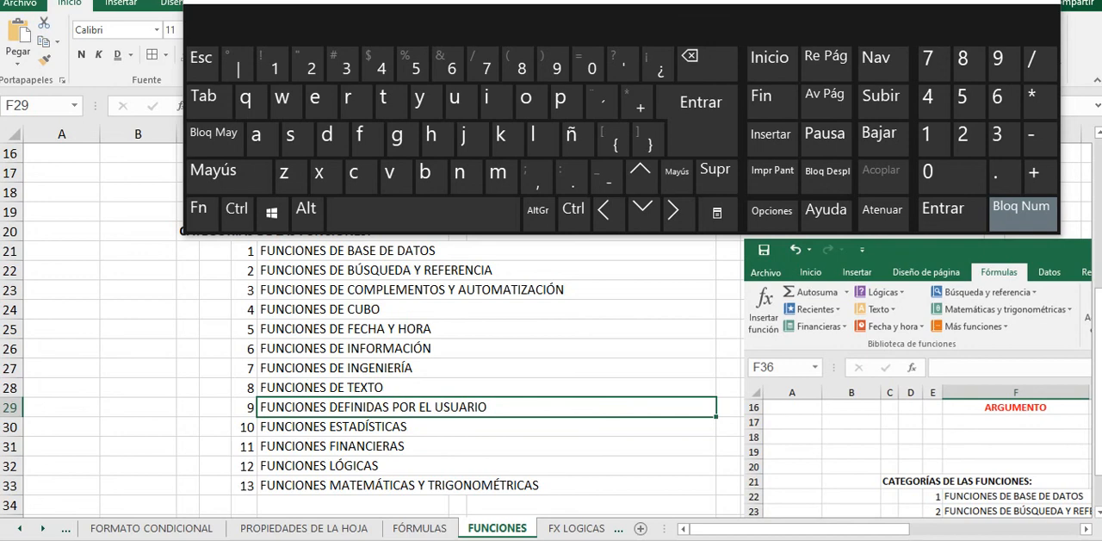
Step: Switch to the Google Meet call and close the on-screen keyboard covering the participants and chat
key("x")
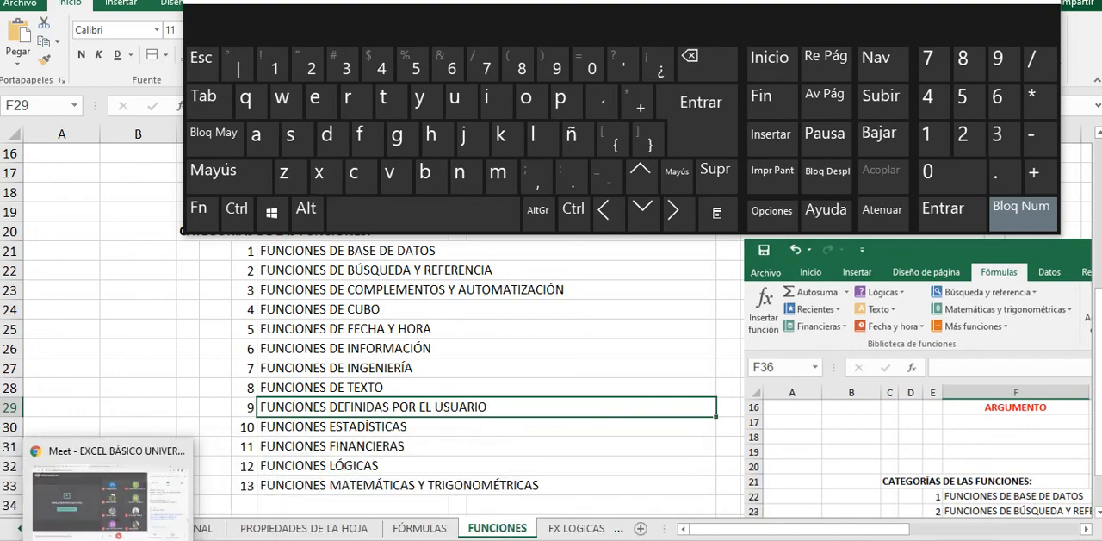
left_click(103, 534)
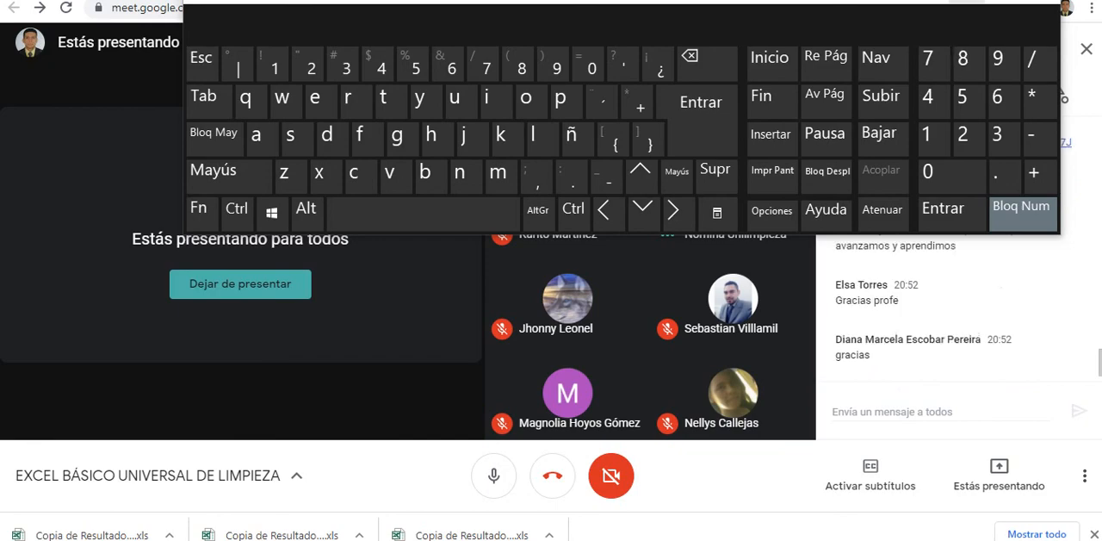
left_click(965, 2)
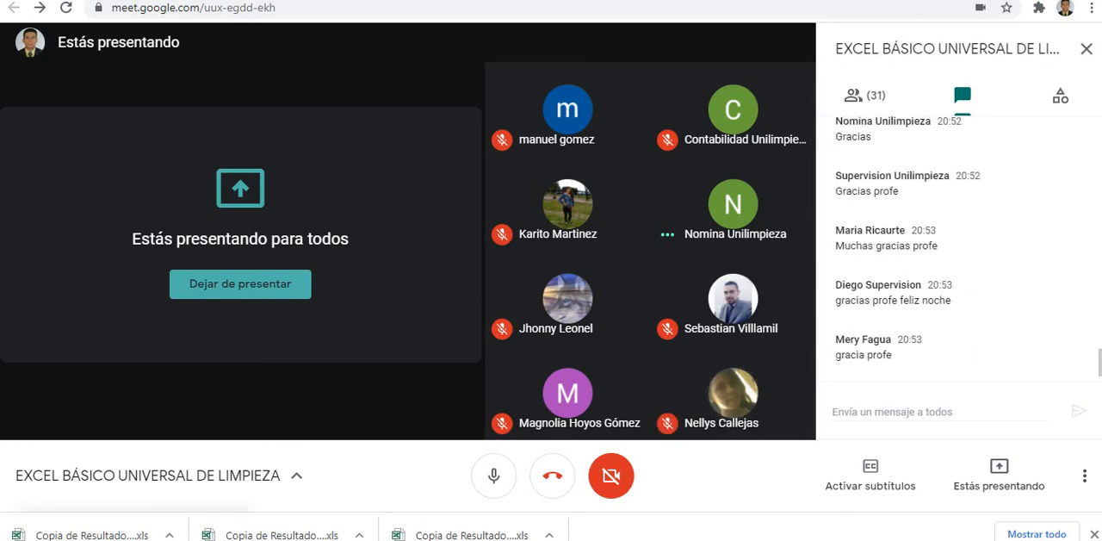
Step: Switch from the Google Meet call to the aTube Catcher window
key("ctrl+d")
key("alt+Tab")
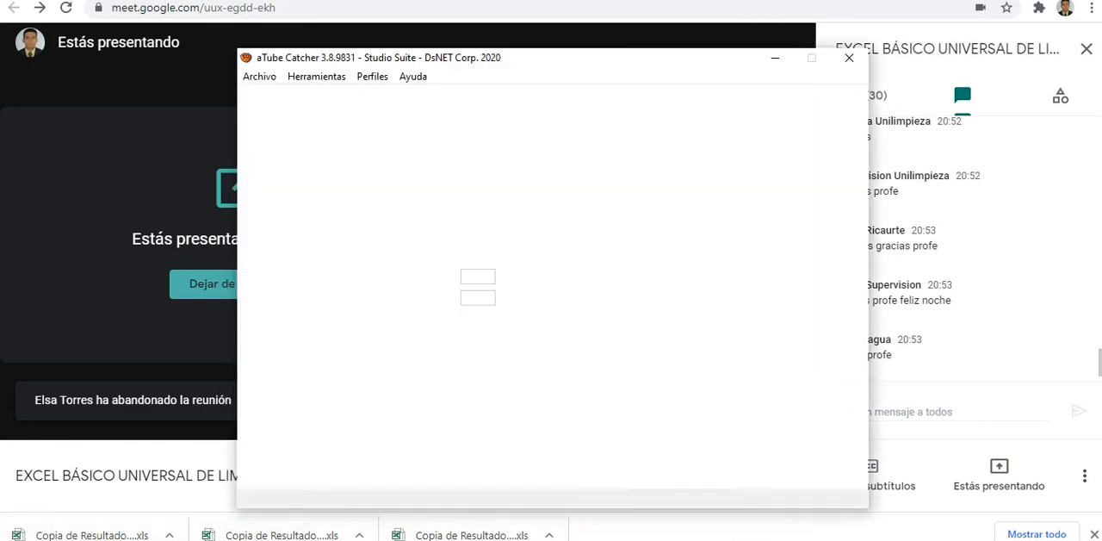